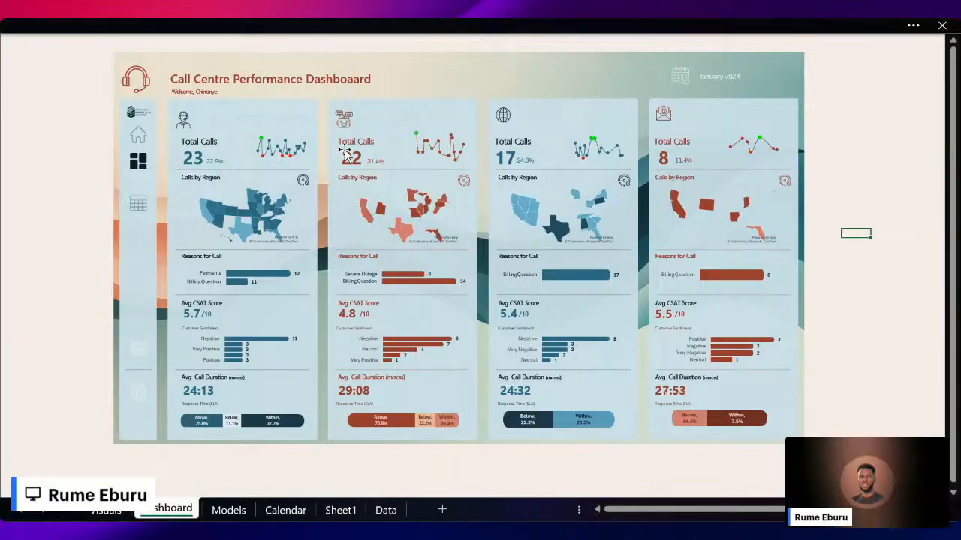
# Review the finished Call Centre Performance dashboard and the call records behind it on the Data sheet, including the Channel column.
pyautogui.click(370, 498)
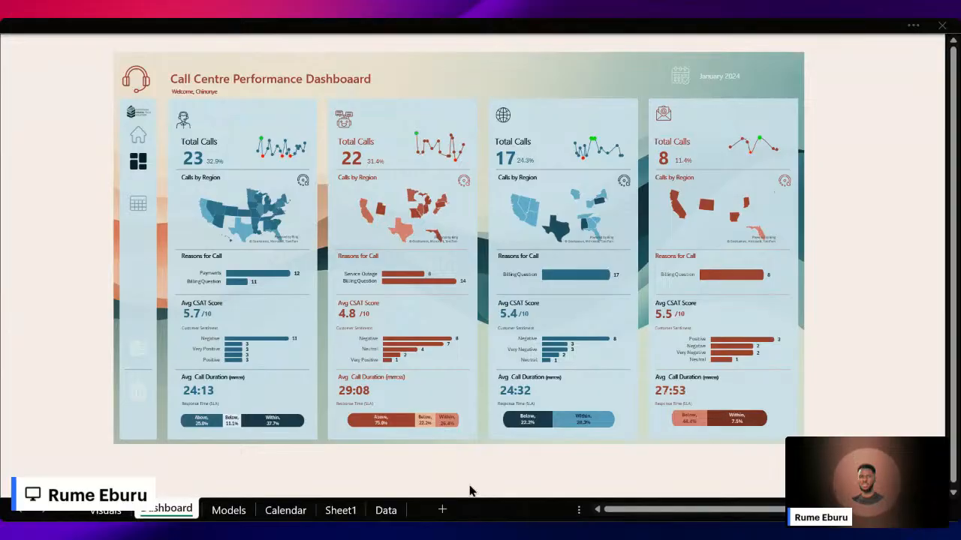
pyautogui.click(356, 476)
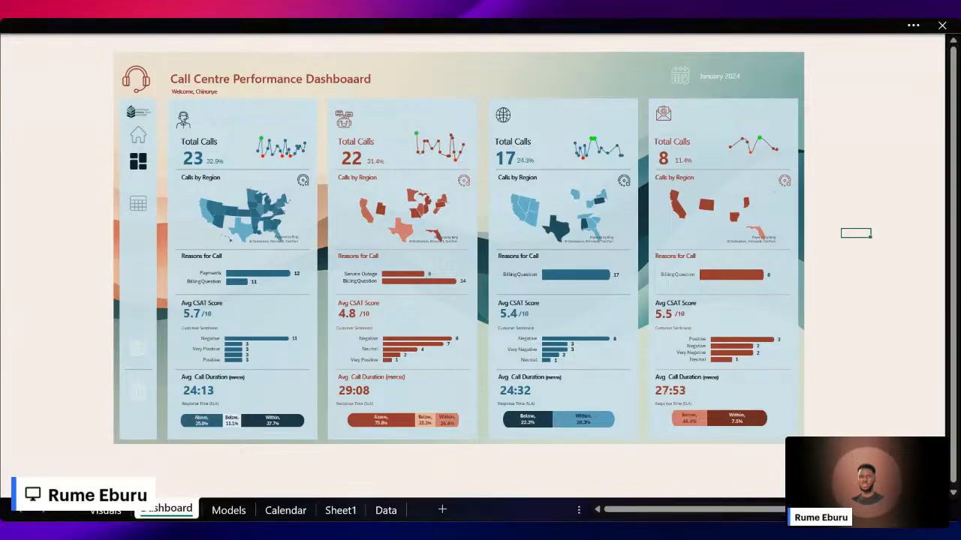
pyautogui.click(385, 510)
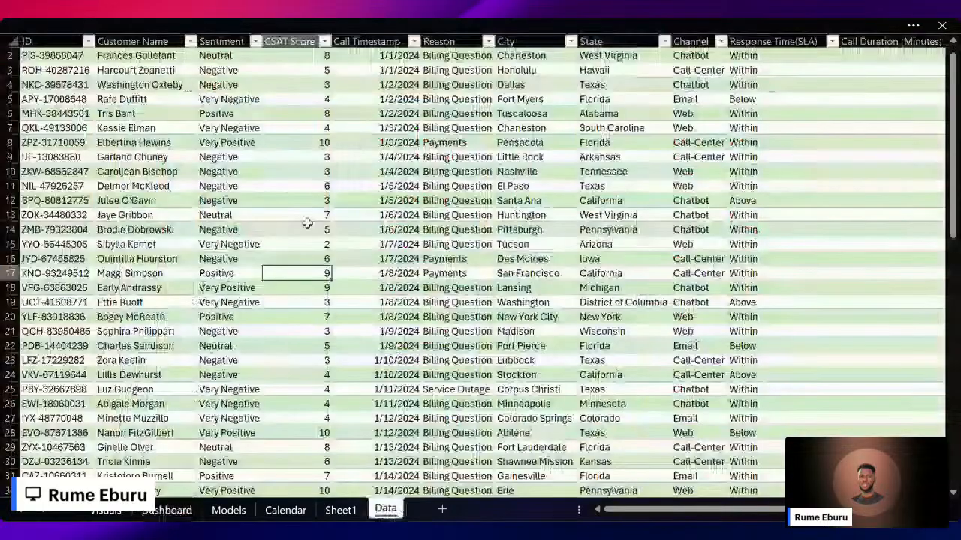
pyautogui.hscroll(3, 307, 223)
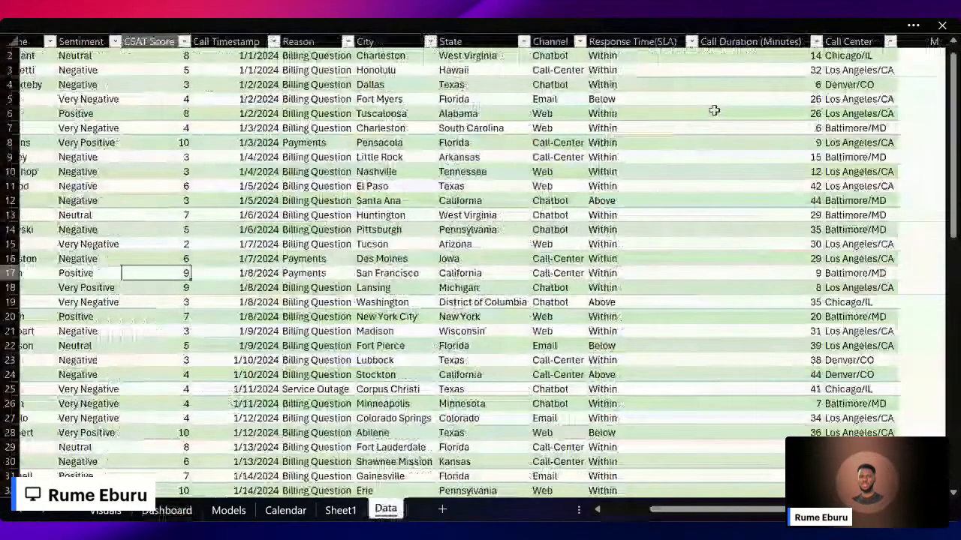
pyautogui.click(551, 39)
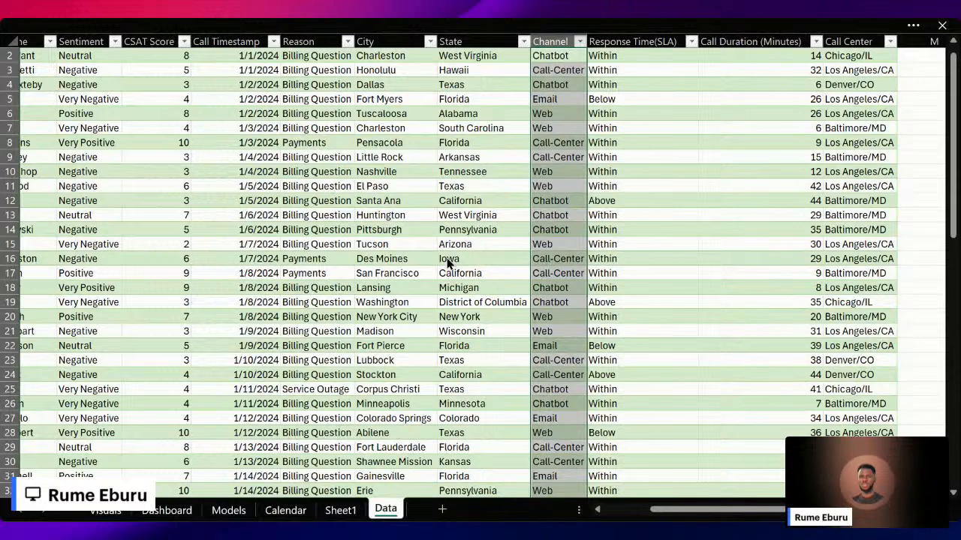
pyautogui.click(156, 514)
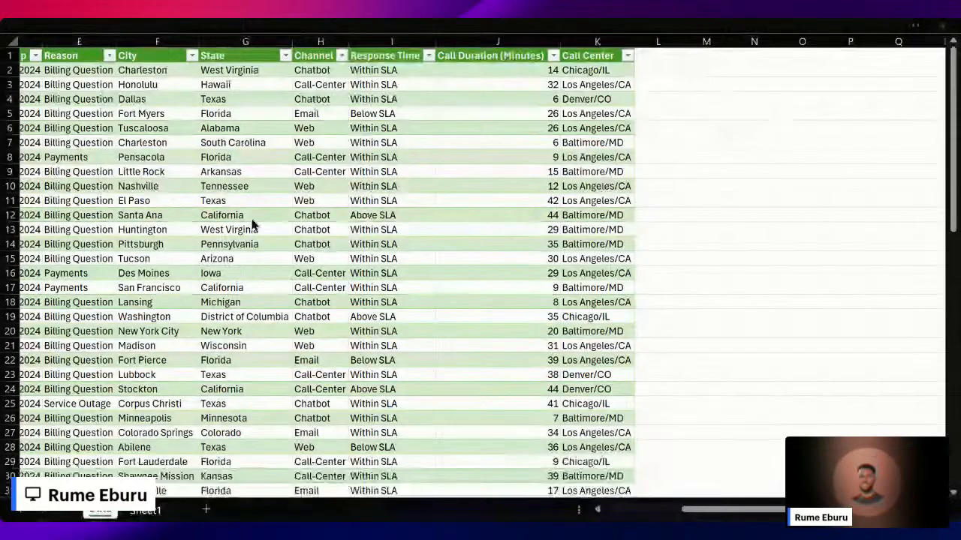
# Create a PivotTable on a new sheet from the call data table in the working workbook.
pyautogui.click(252, 273)
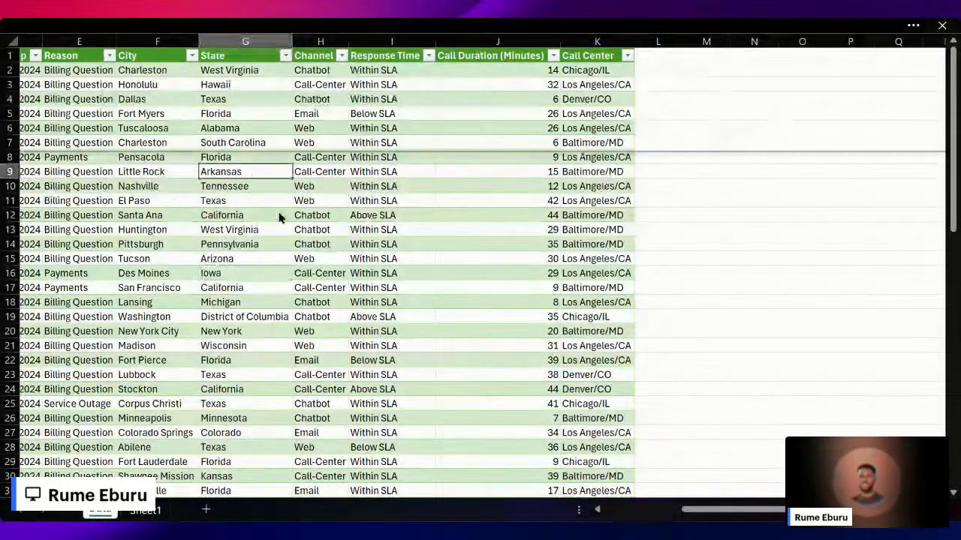
pyautogui.click(802, 373)
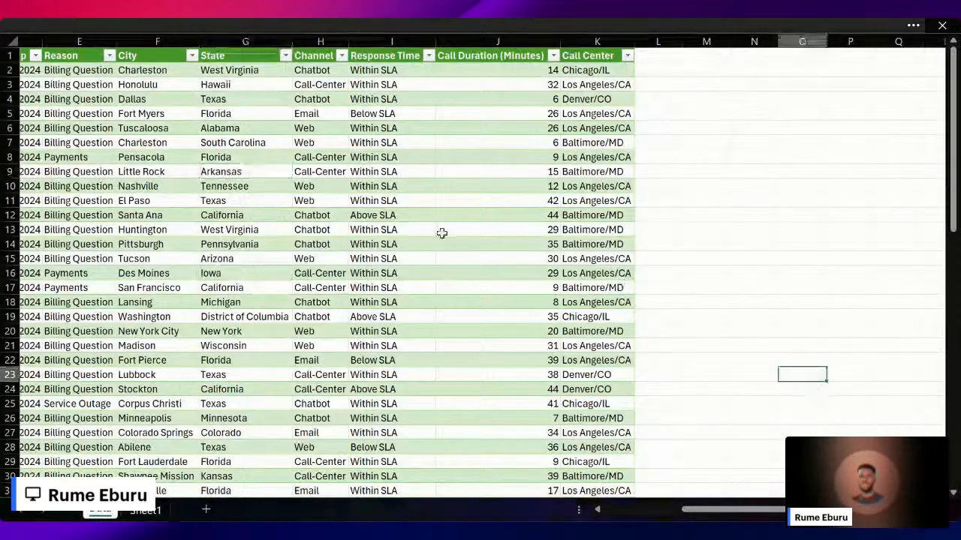
pyautogui.click(209, 201)
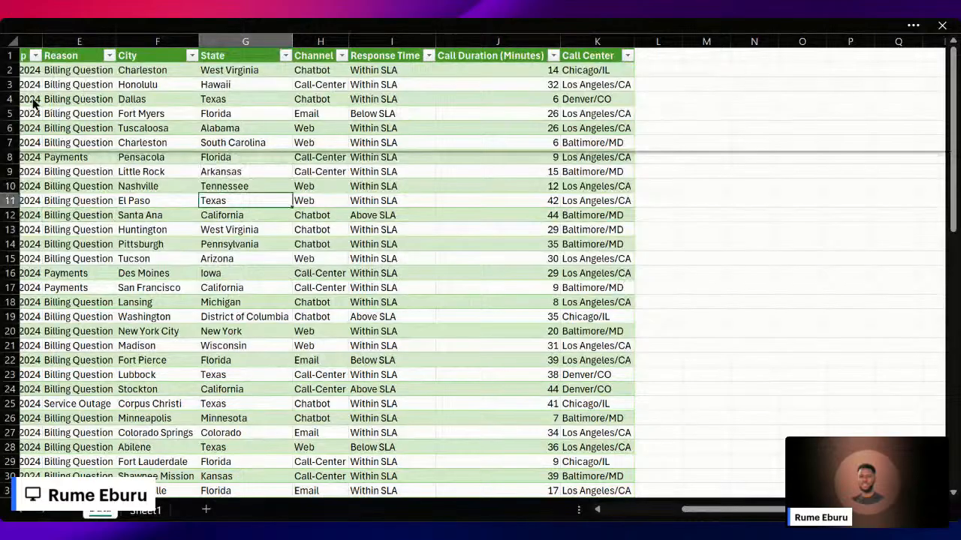
pyautogui.hscroll(-5, 132, 368)
pyautogui.scroll(-1, 133, 368)
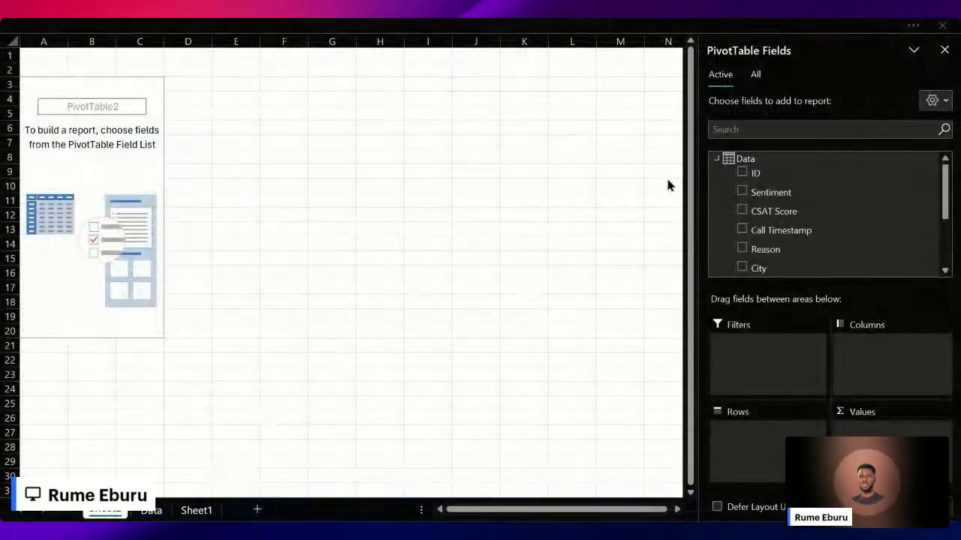
# Create a Total Calls measure in the Data table and add it to the PivotTable's values.
pyautogui.click(731, 163)
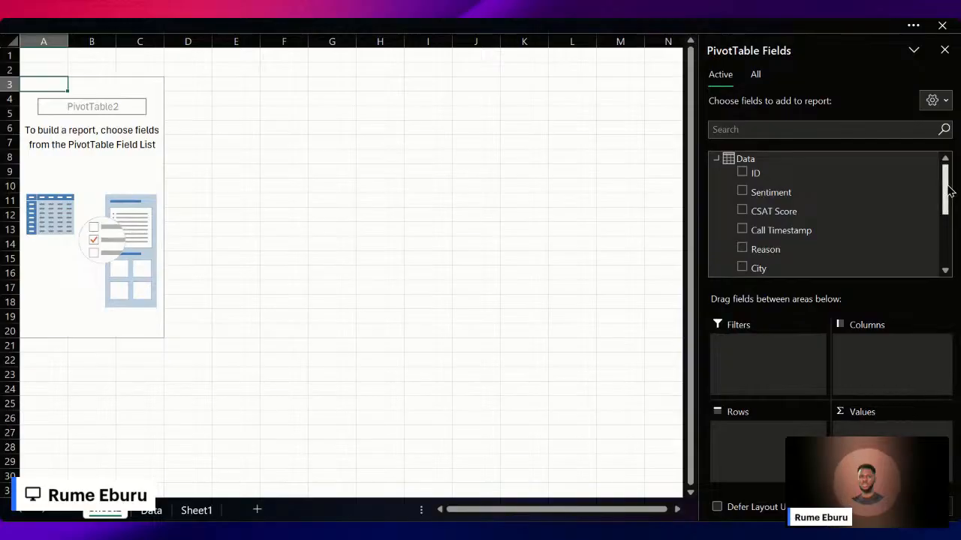
pyautogui.moveTo(945, 189); pyautogui.dragTo(948, 270)
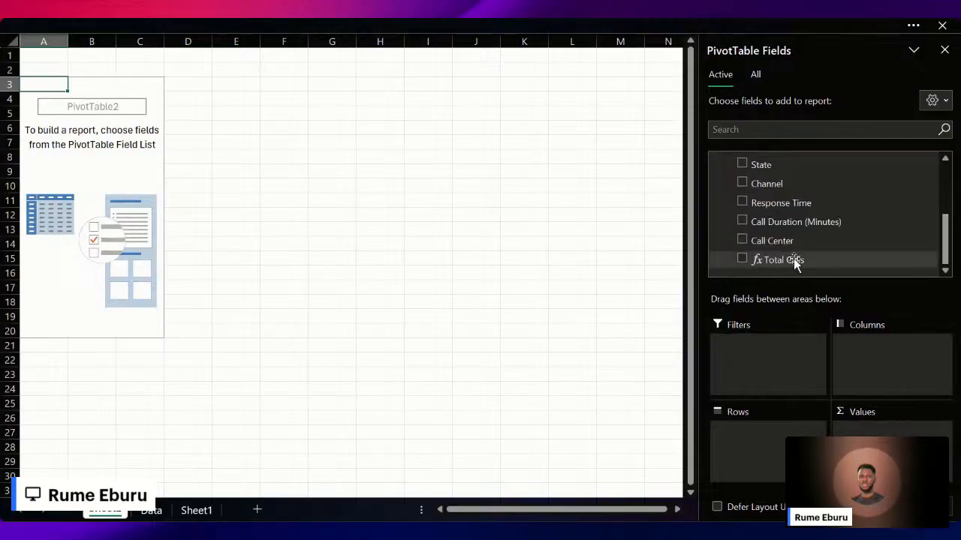
pyautogui.moveTo(794, 261); pyautogui.dragTo(871, 439)
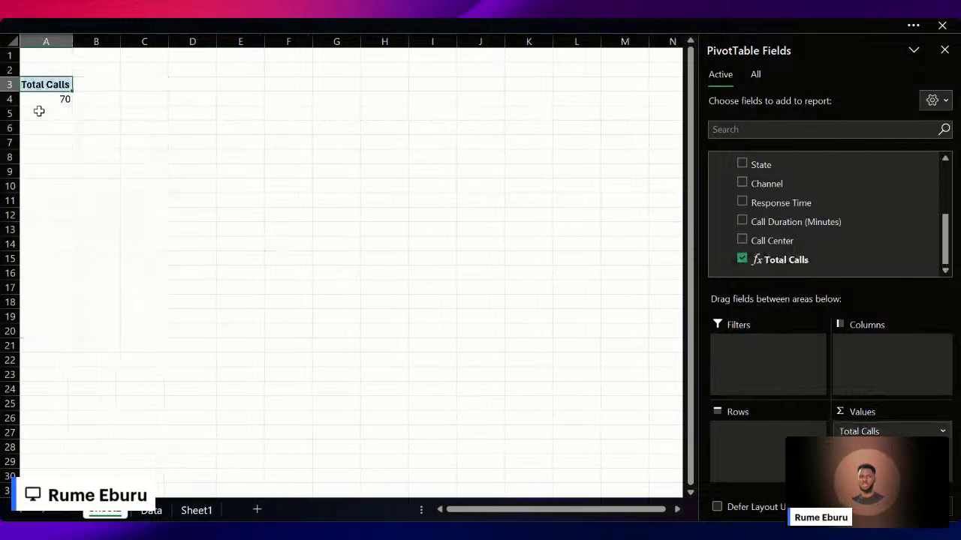
pyautogui.click(38, 99)
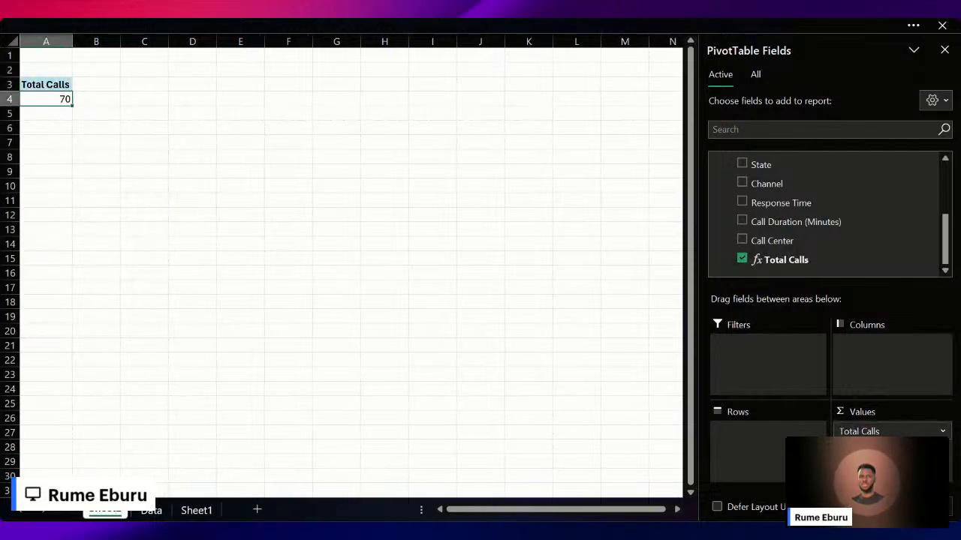
# Check the Data sheet and rename the PivotTable's sheet to Models.
pyautogui.click(151, 510)
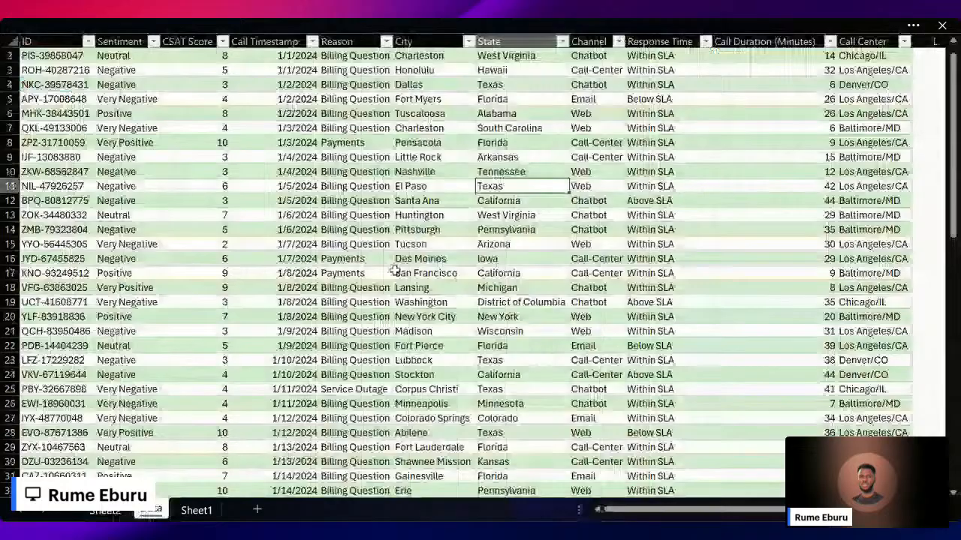
pyautogui.click(399, 244)
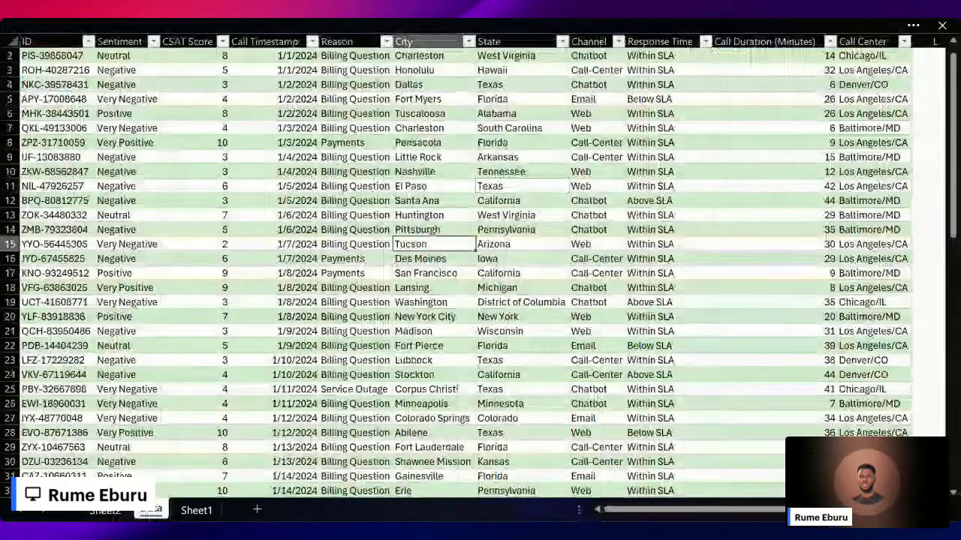
pyautogui.click(107, 513)
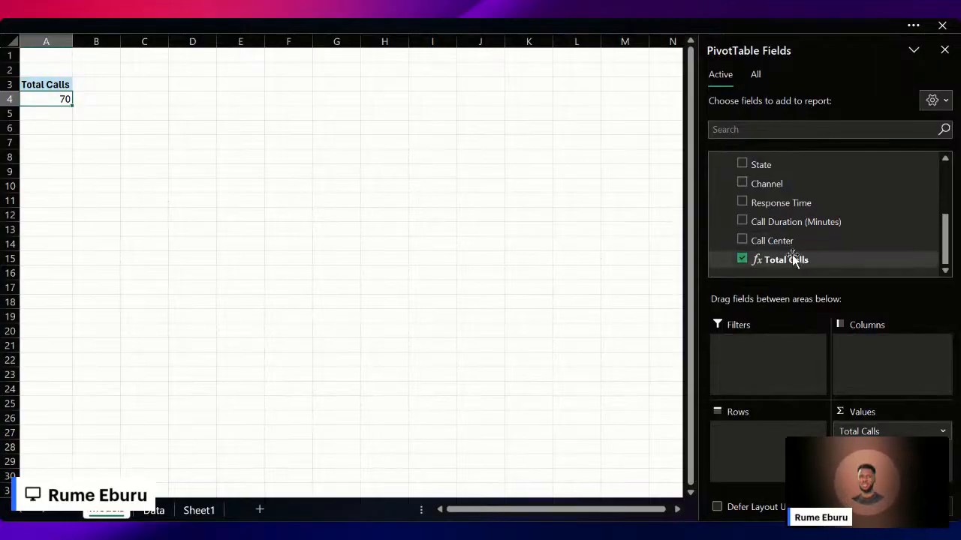
# Examine the ID and Channel columns on the Data sheet, looking at the Call-Center records to count.
pyautogui.click(153, 511)
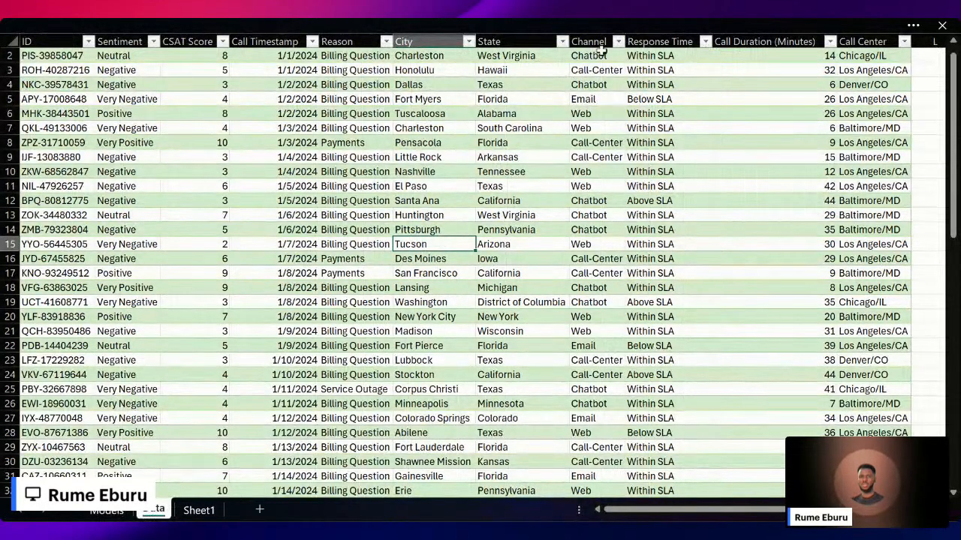
pyautogui.click(47, 43)
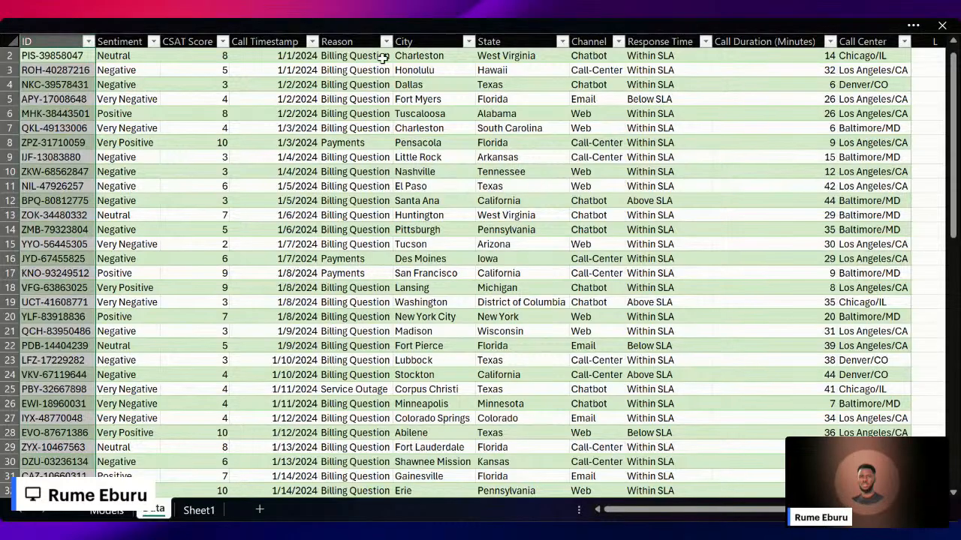
pyautogui.click(598, 72)
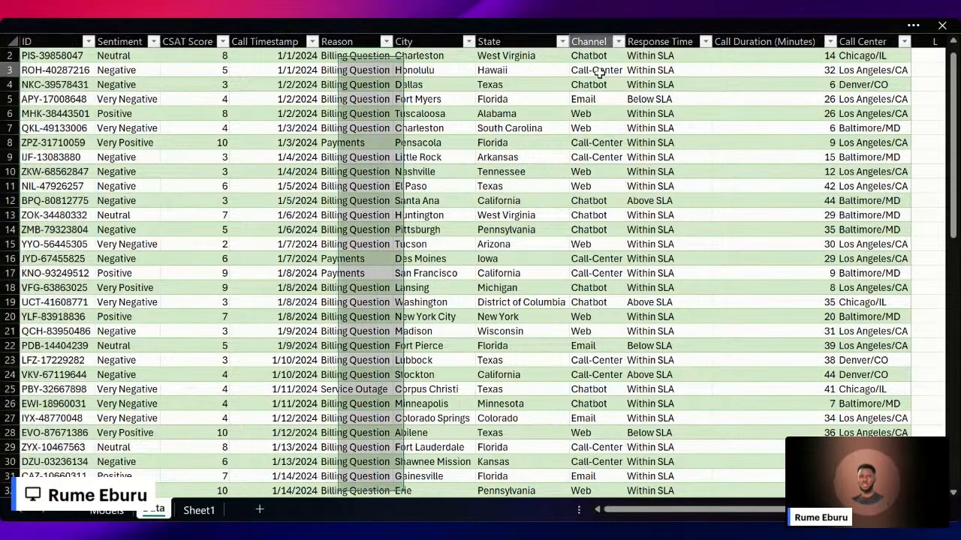
pyautogui.click(62, 40)
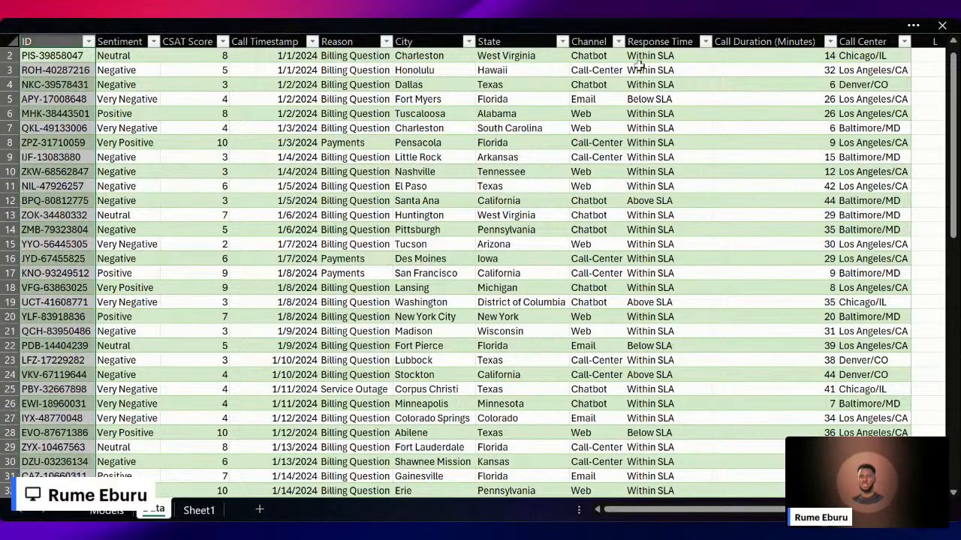
pyautogui.click(596, 70)
pyautogui.click(590, 144)
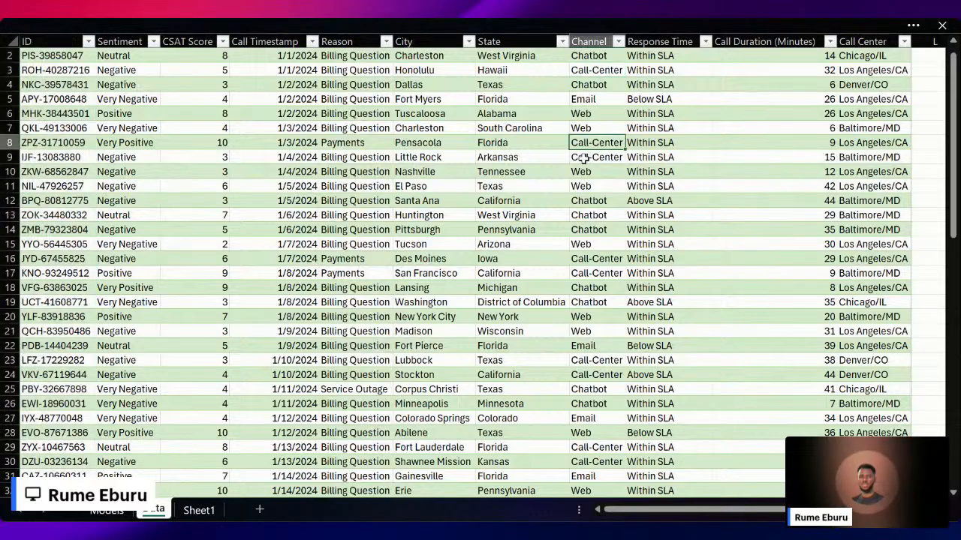
pyautogui.click(590, 160)
pyautogui.click(581, 273)
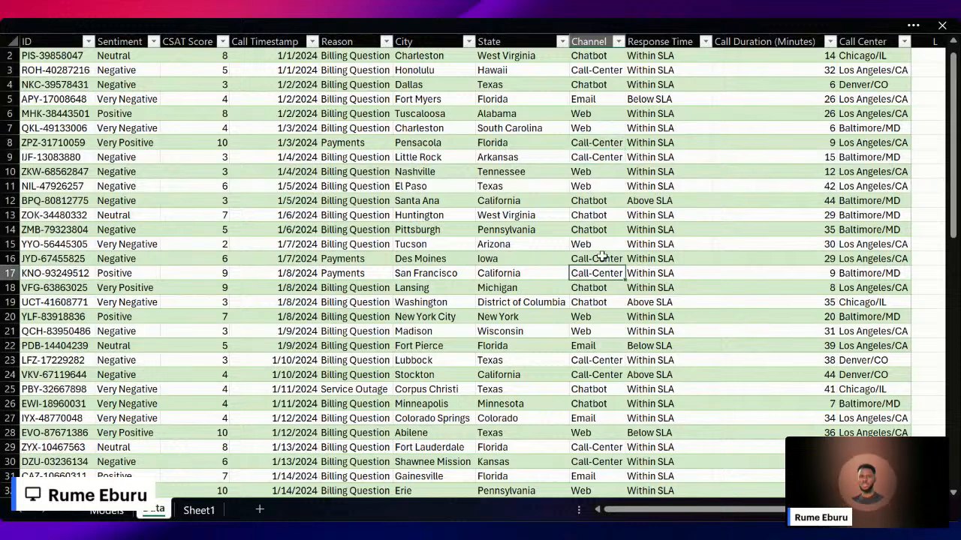
pyautogui.click(601, 258)
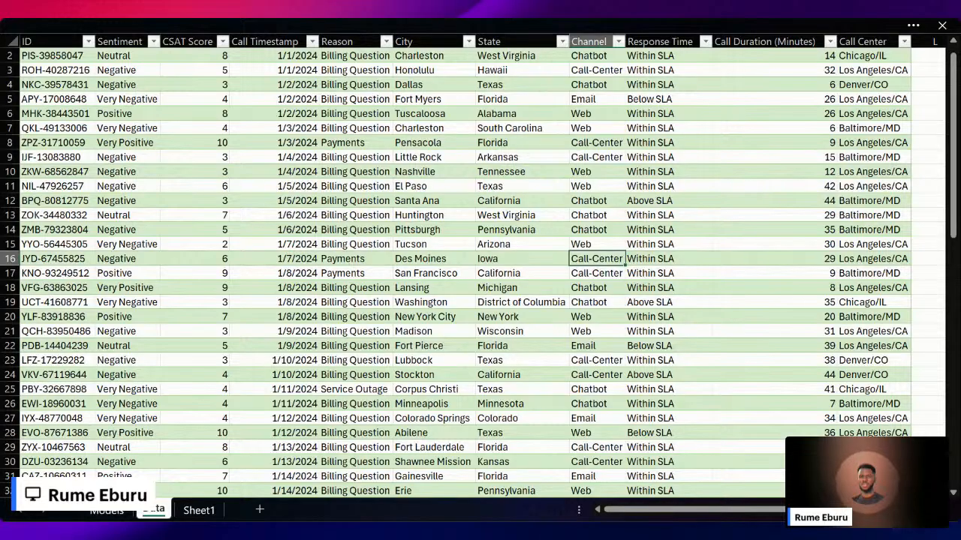
# Create a TC(Call-Centre) measure in the Data table and add it to the PivotTable on the Models sheet beside Total Calls.
pyautogui.click(107, 510)
pyautogui.scroll(5, 818, 196)
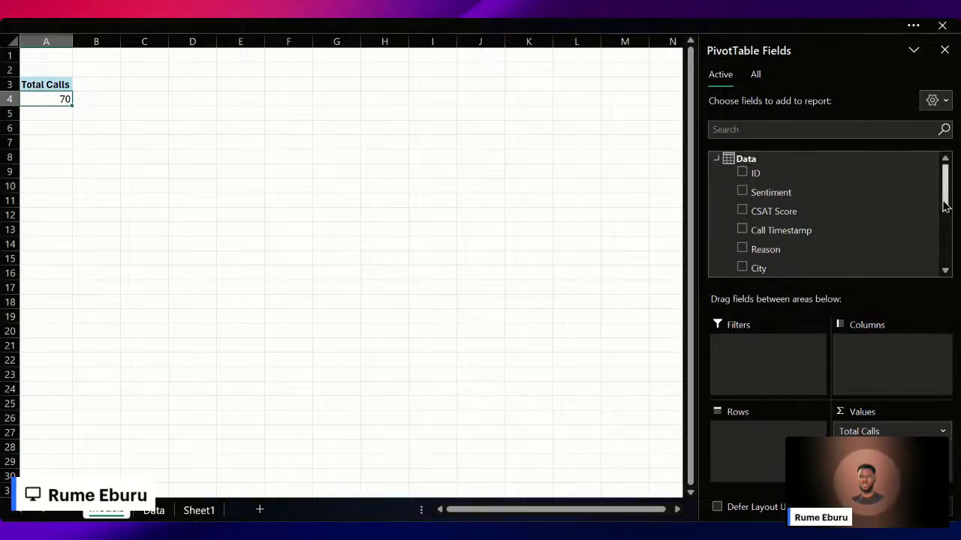
pyautogui.scroll(-5, 802, 219)
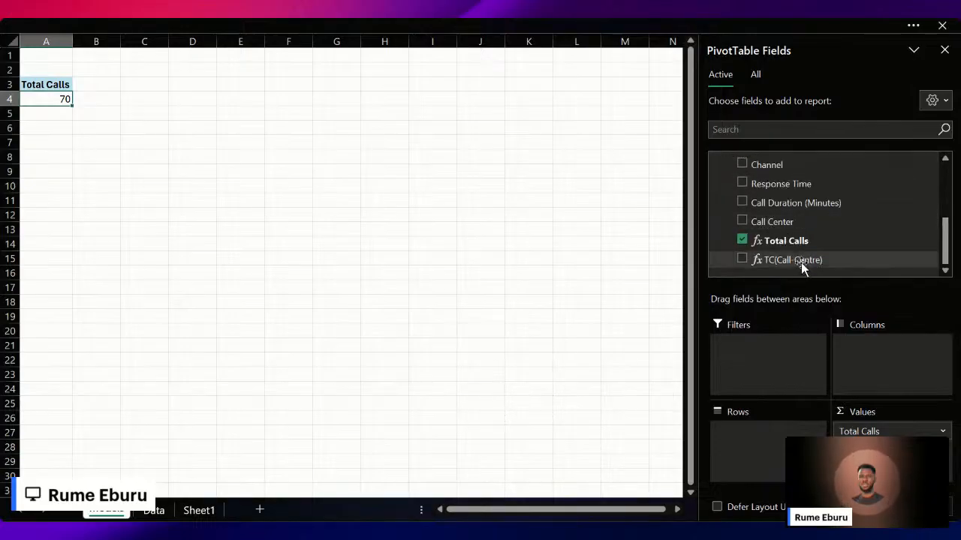
pyautogui.moveTo(801, 262); pyautogui.dragTo(863, 430)
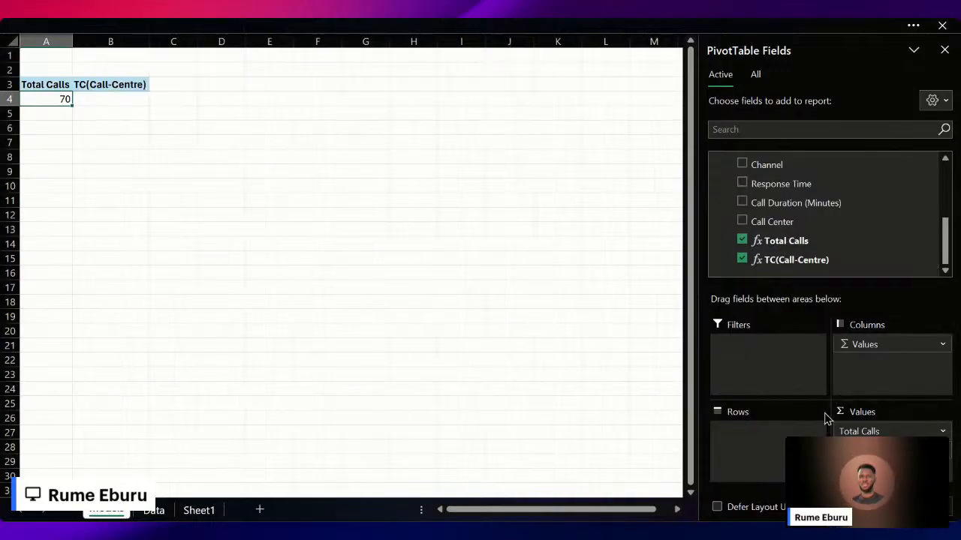
pyautogui.click(113, 99)
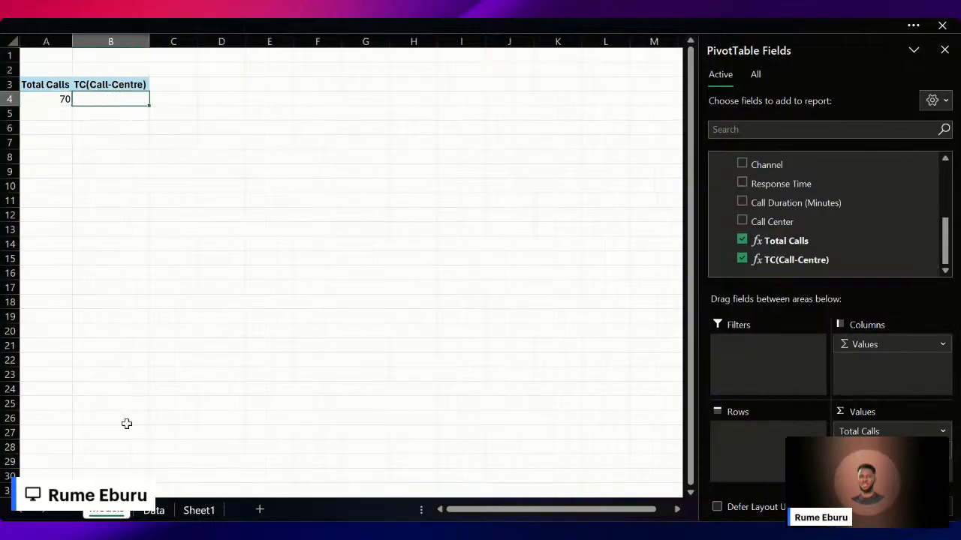
# Copy the exact Call-Center value from the Data sheet's Channel column and correct the call-centre measure with that spelling as TC(Call-Center).
pyautogui.click(153, 510)
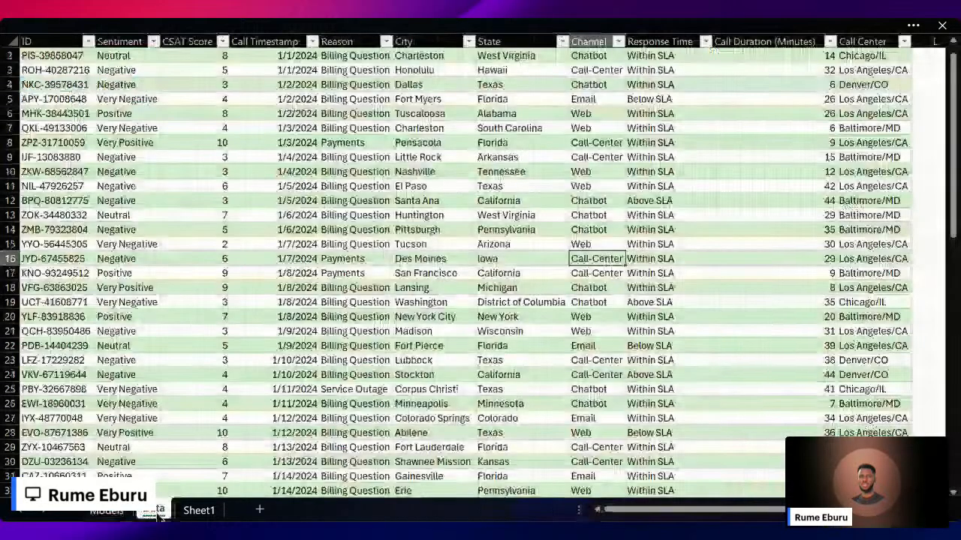
pyautogui.click(589, 70)
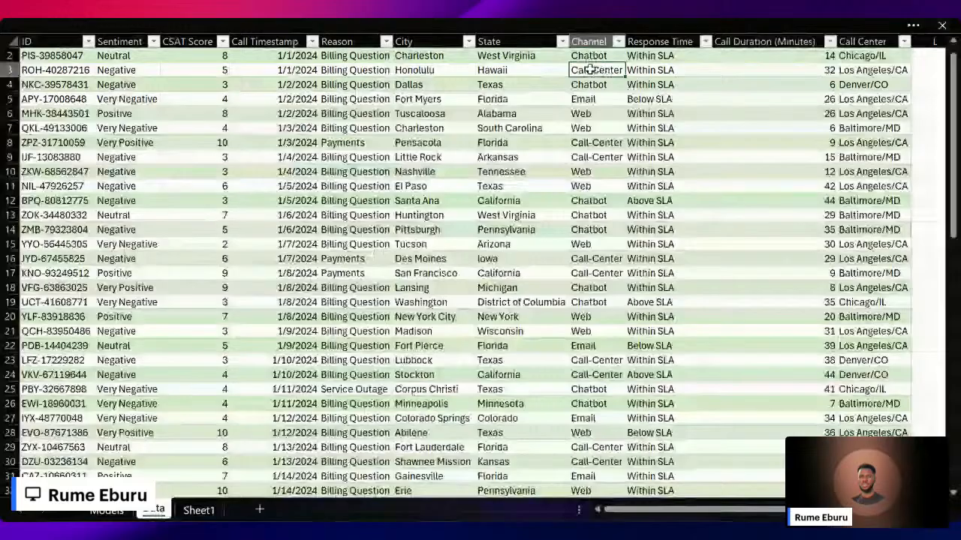
pyautogui.hotkey('ctrl', 'c')
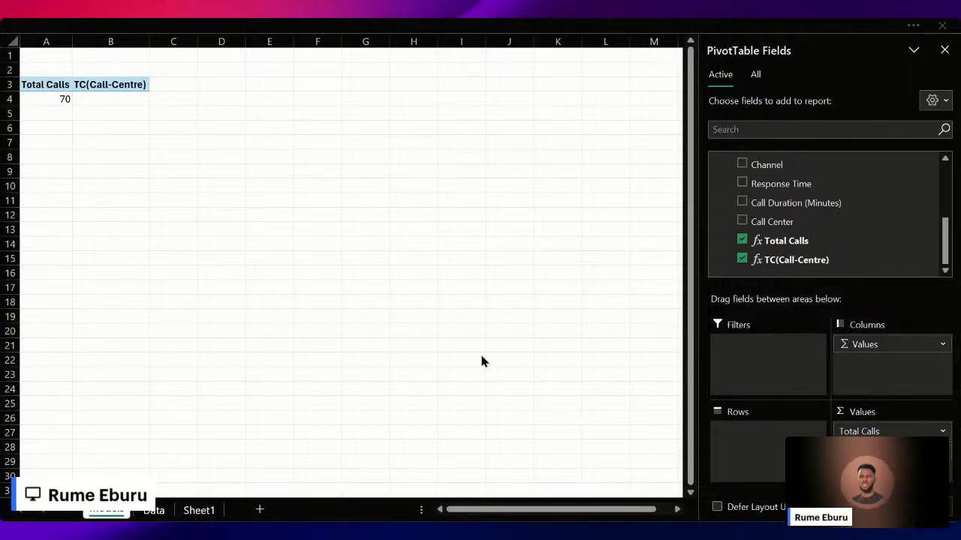
pyautogui.click(152, 513)
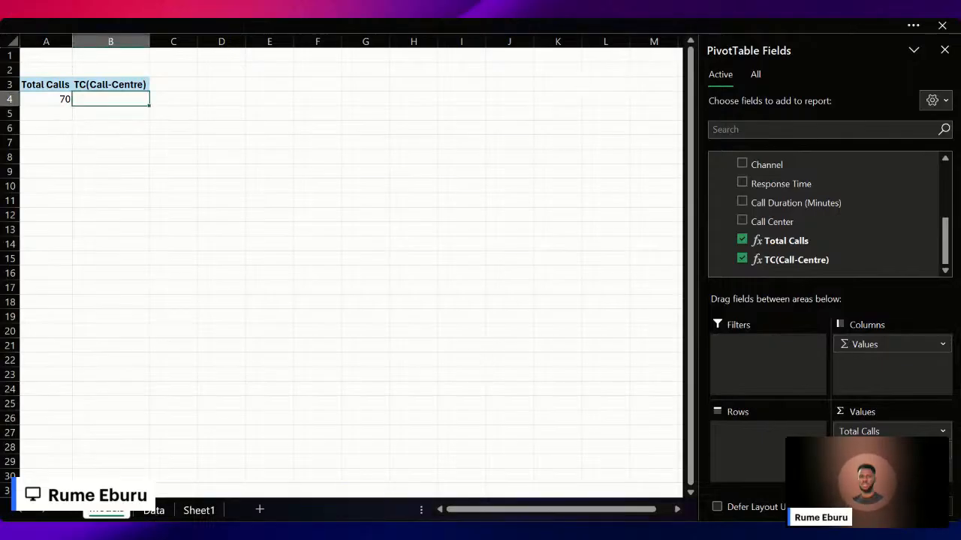
pyautogui.click(153, 510)
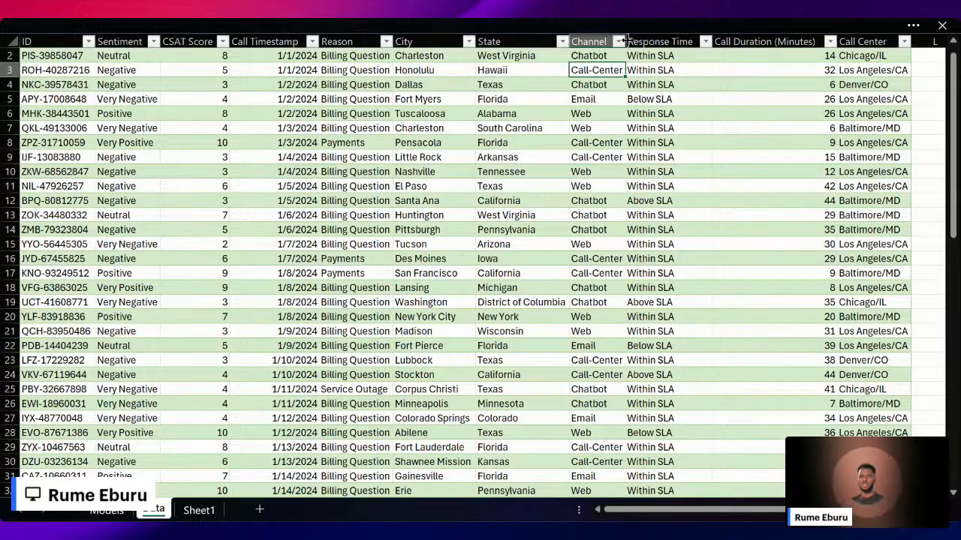
pyautogui.moveTo(629, 37); pyautogui.dragTo(644, 39)
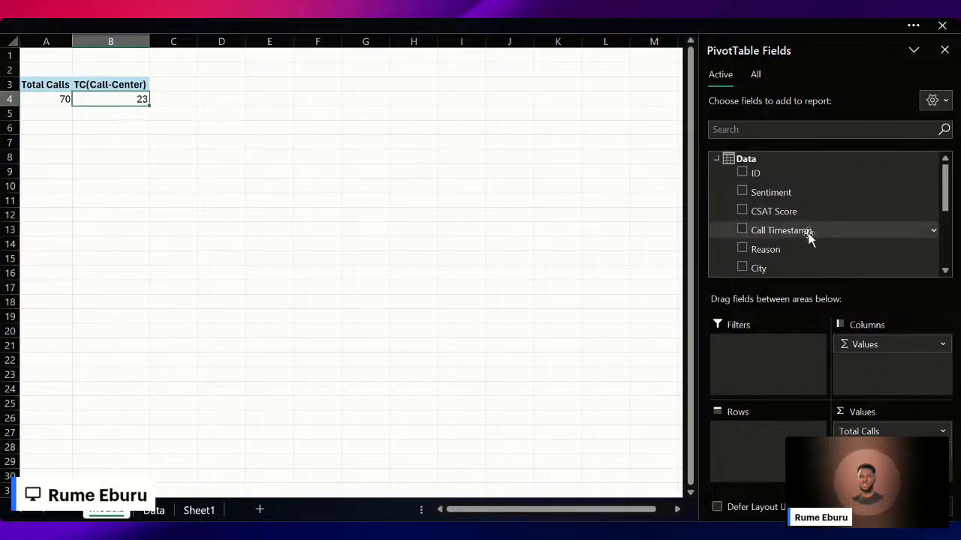
pyautogui.scroll(-5, 808, 238)
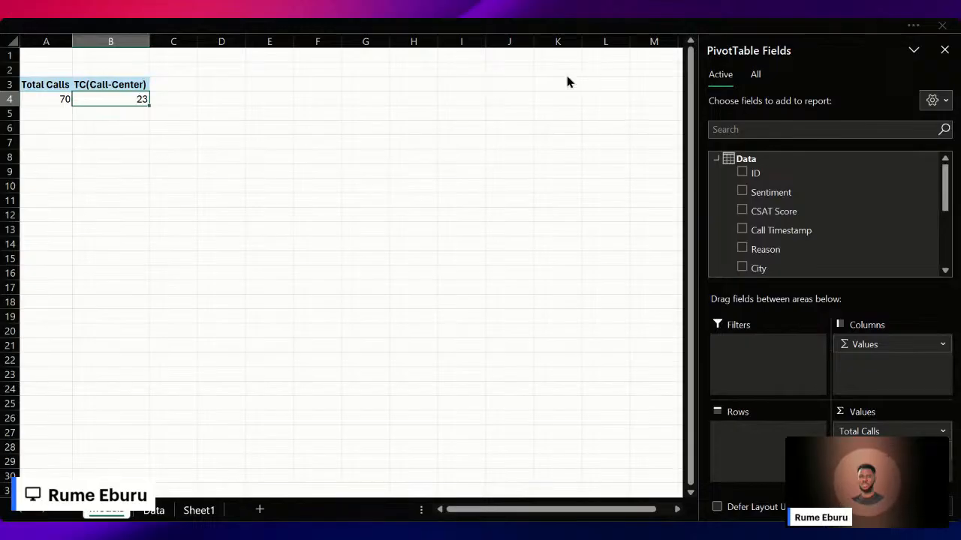
# Create a TC(Chatbot) measure in the Data table and add it to the PivotTable after TC(Call-Center).
pyautogui.click(153, 511)
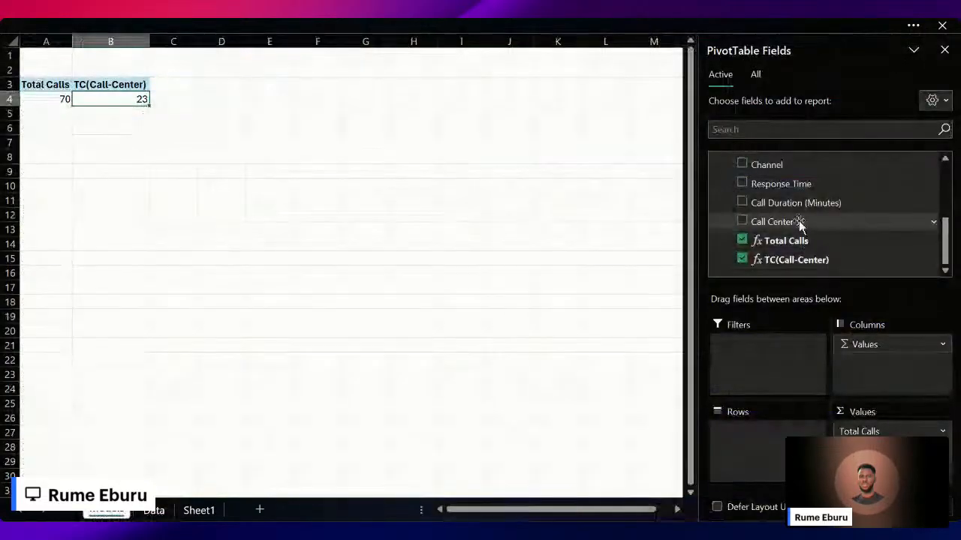
pyautogui.scroll(10, 798, 220)
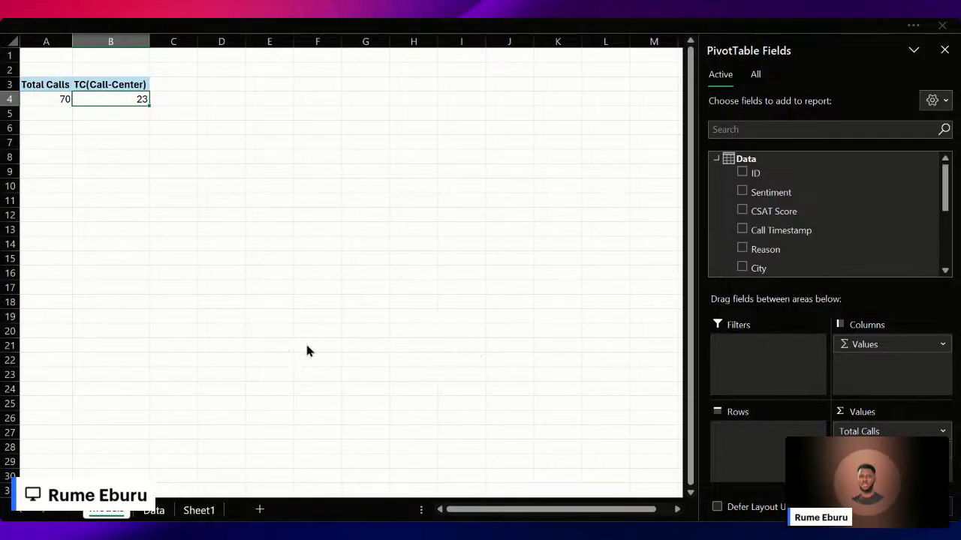
pyautogui.scroll(-5, 855, 228)
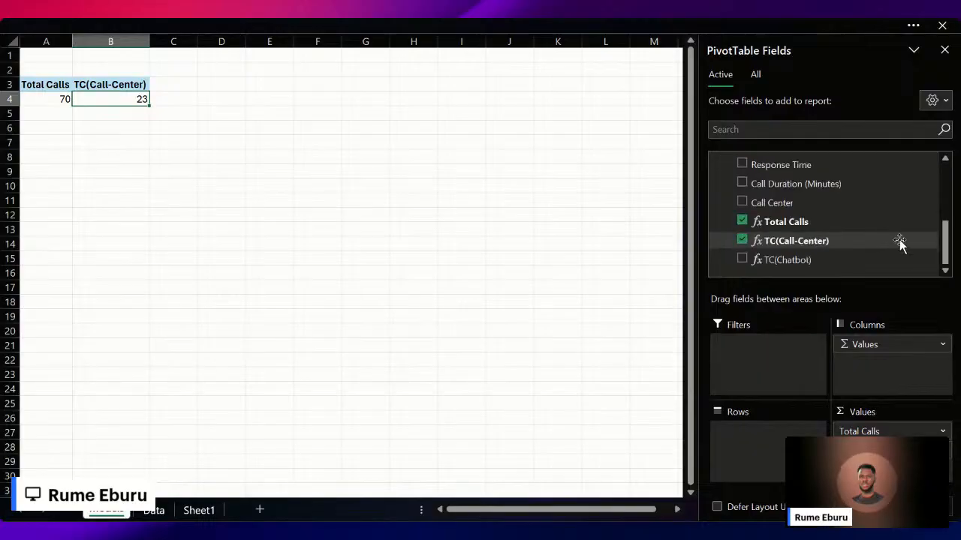
pyautogui.click(742, 258)
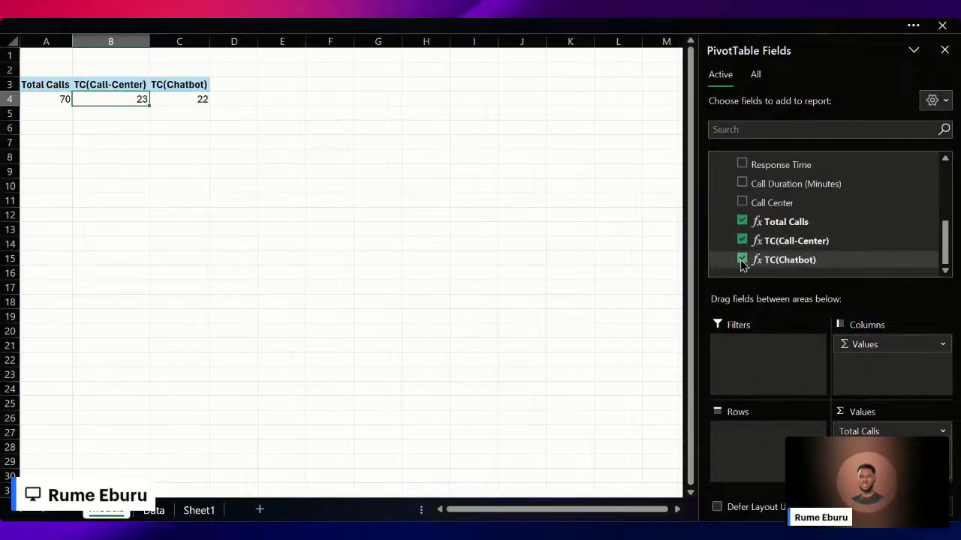
pyautogui.click(165, 98)
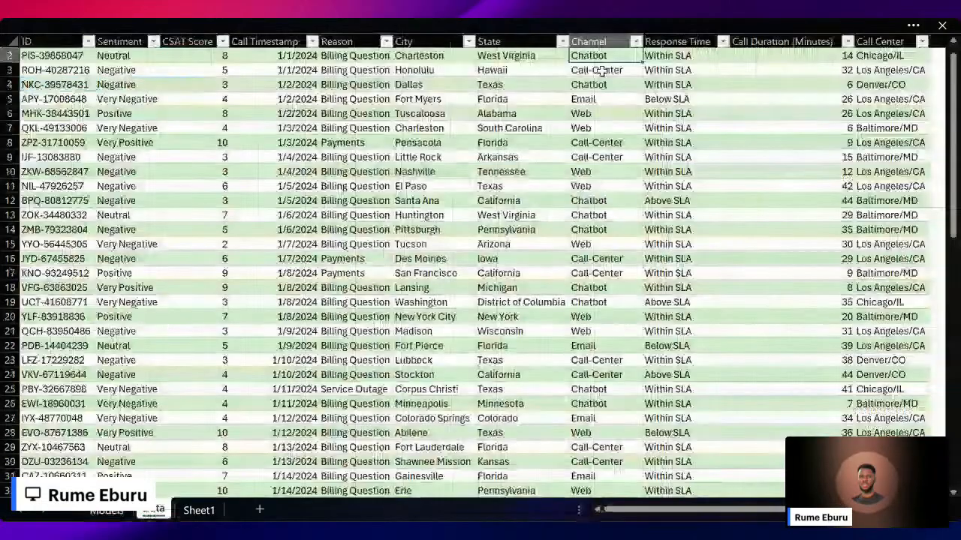
# Check the Channel values on the Data sheet, create a TC(Email) measure and add it to the PivotTable on the Models sheet.
pyautogui.click(154, 510)
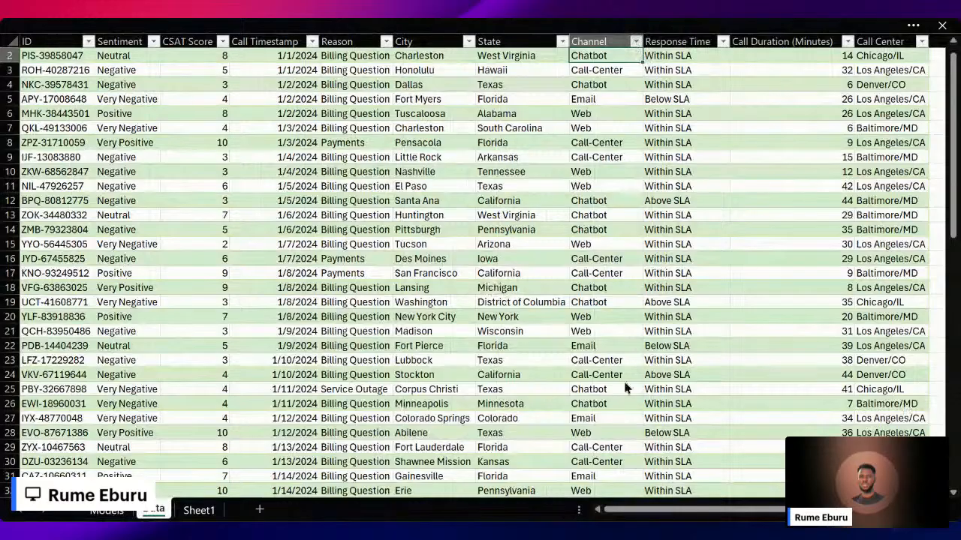
pyautogui.click(106, 510)
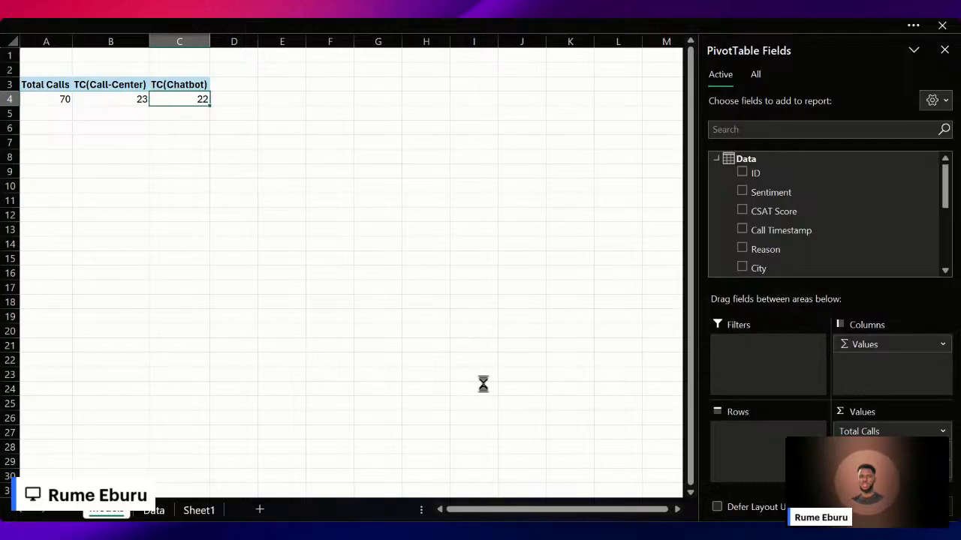
pyautogui.scroll(-4, 793, 215)
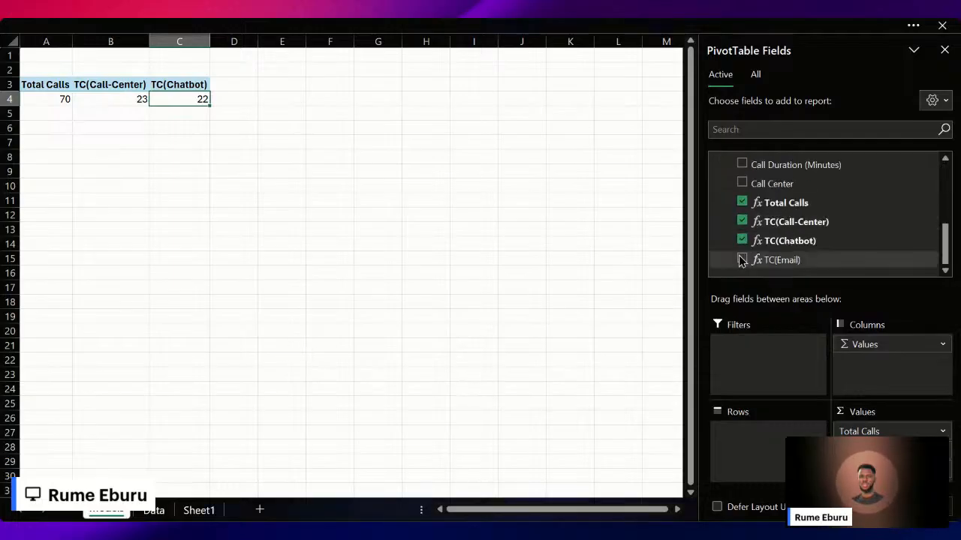
pyautogui.click(742, 259)
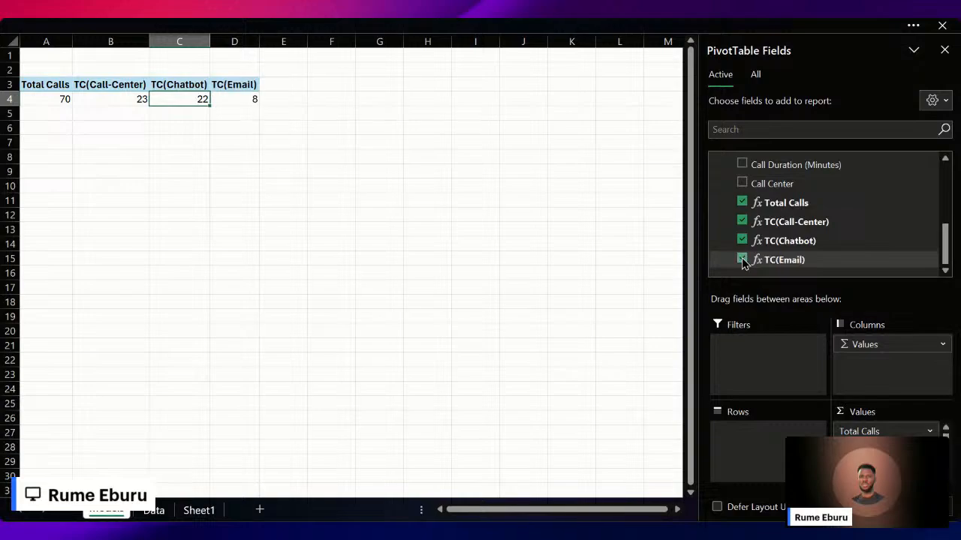
pyautogui.click(239, 98)
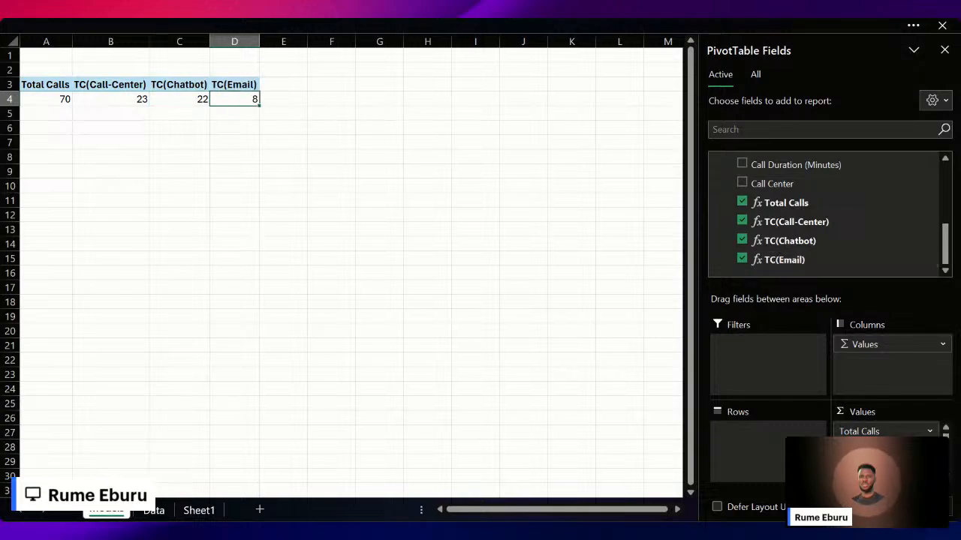
# Create a TC(Web) measure for the Web channel and add it to the PivotTable on the Models sheet.
pyautogui.click(159, 513)
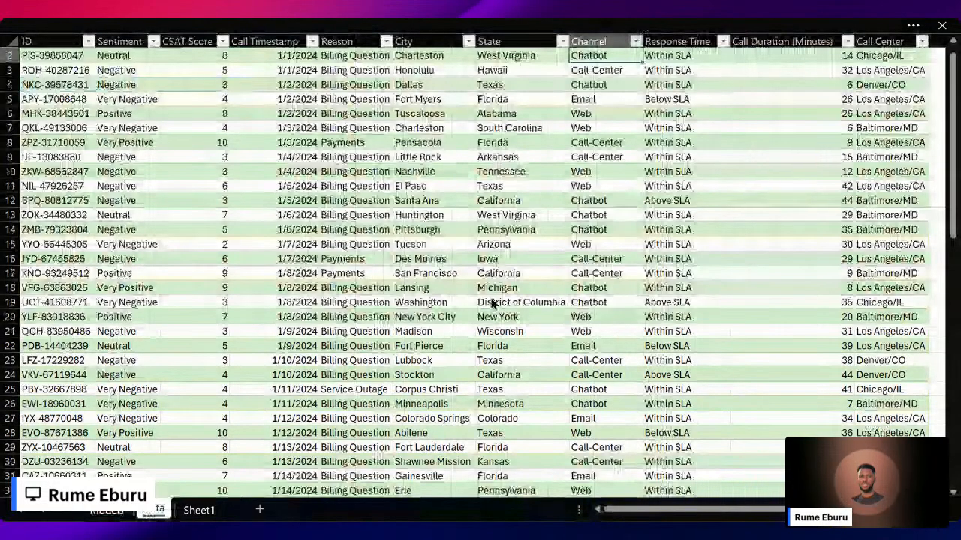
pyautogui.hotkey('ctrl', 'pageup')
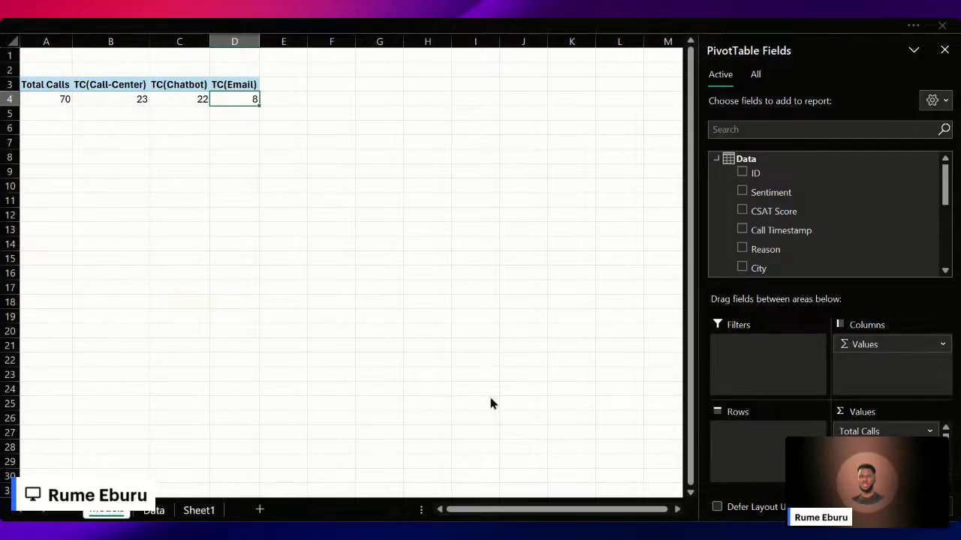
pyautogui.scroll(-5, 800, 219)
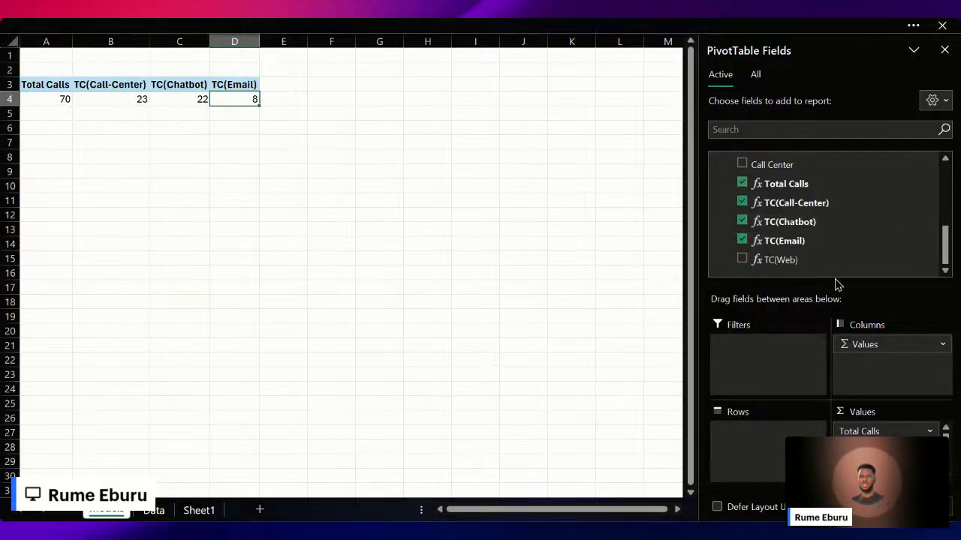
pyautogui.click(741, 259)
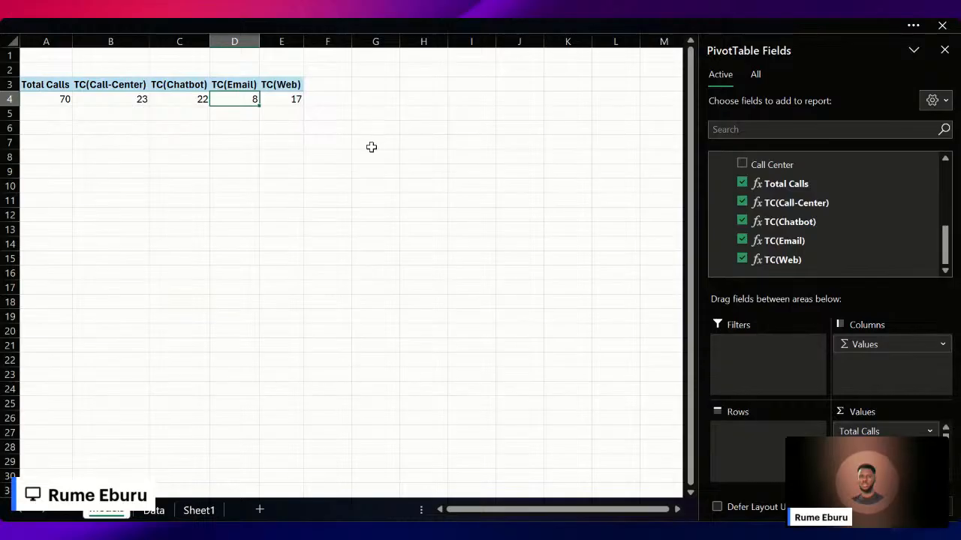
# Examine the total calls and the call-centre, chatbot, email and web counts across the PivotTable's value row.
pyautogui.moveTo(58, 98); pyautogui.dragTo(274, 99)
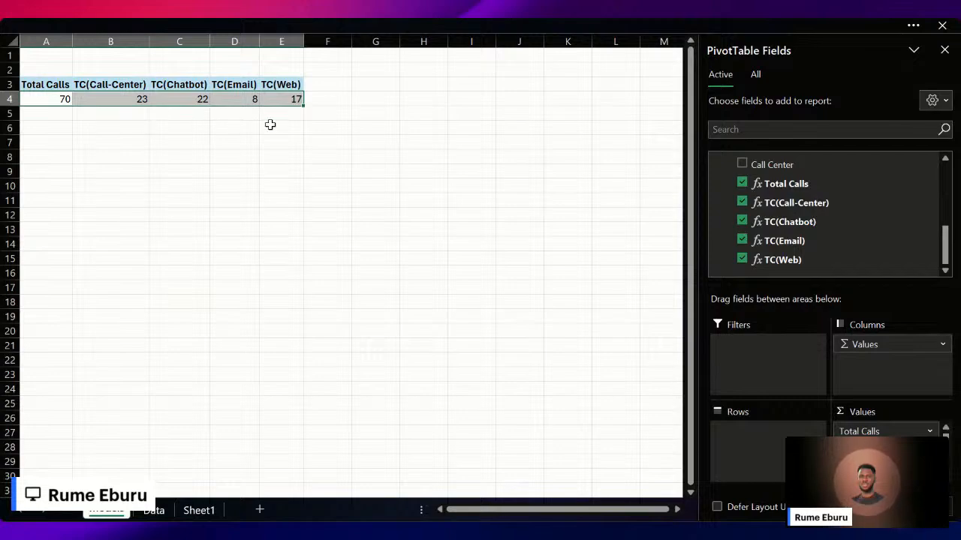
pyautogui.click(132, 98)
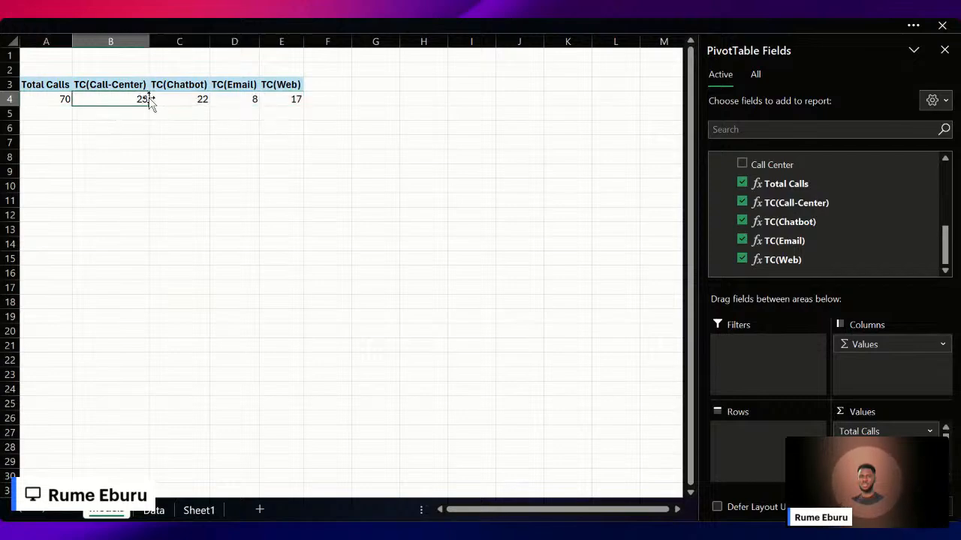
pyautogui.click(181, 98)
pyautogui.click(253, 98)
pyautogui.click(275, 96)
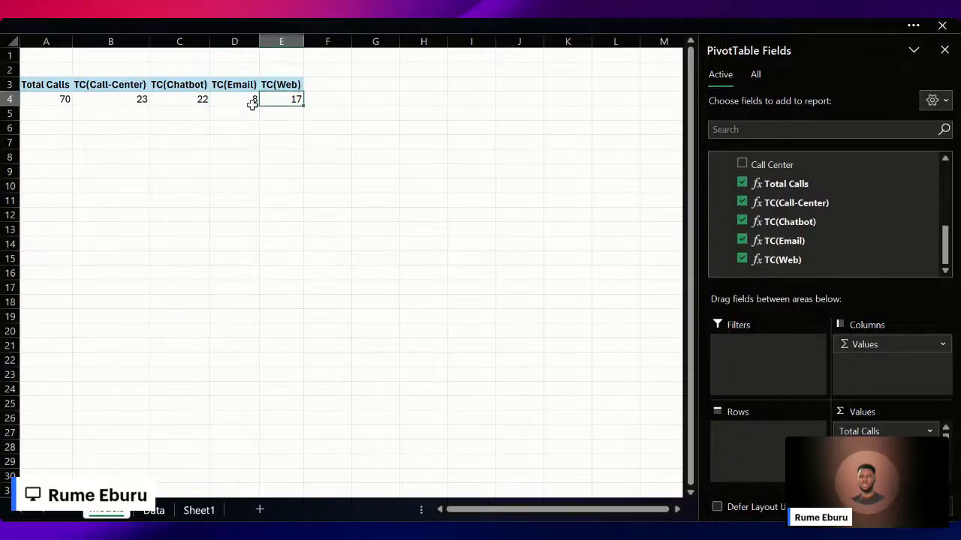
pyautogui.click(184, 99)
pyautogui.click(120, 99)
pyautogui.click(184, 98)
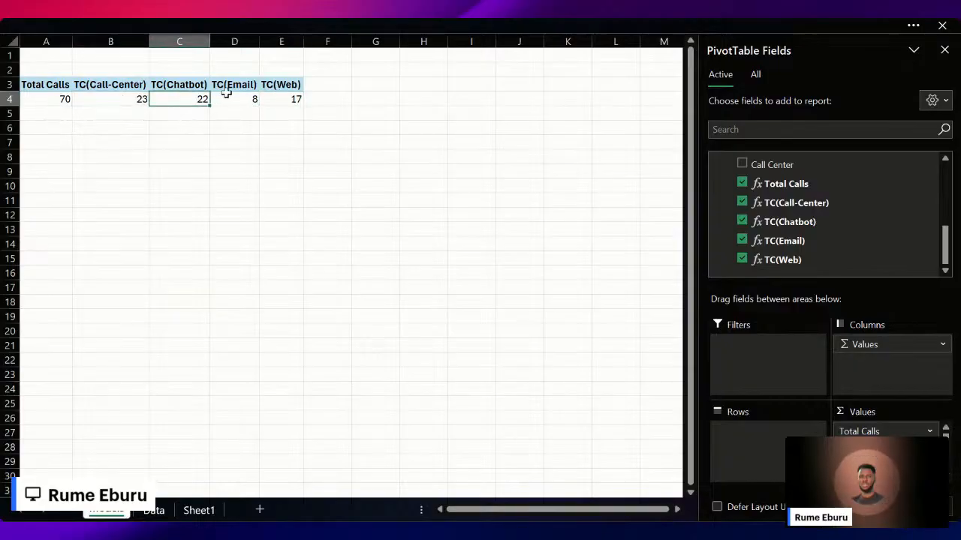
pyautogui.click(254, 99)
pyautogui.moveTo(259, 102); pyautogui.dragTo(278, 104)
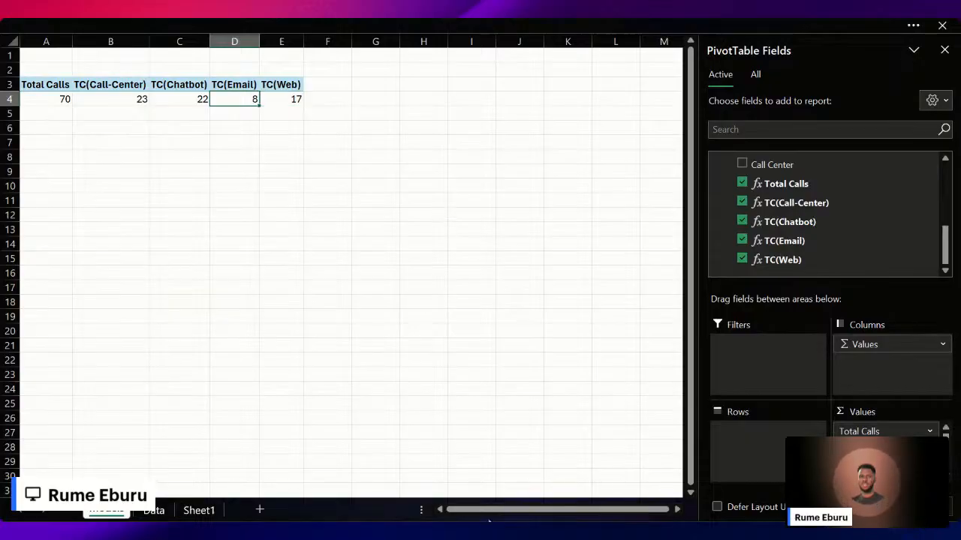
pyautogui.click(339, 474)
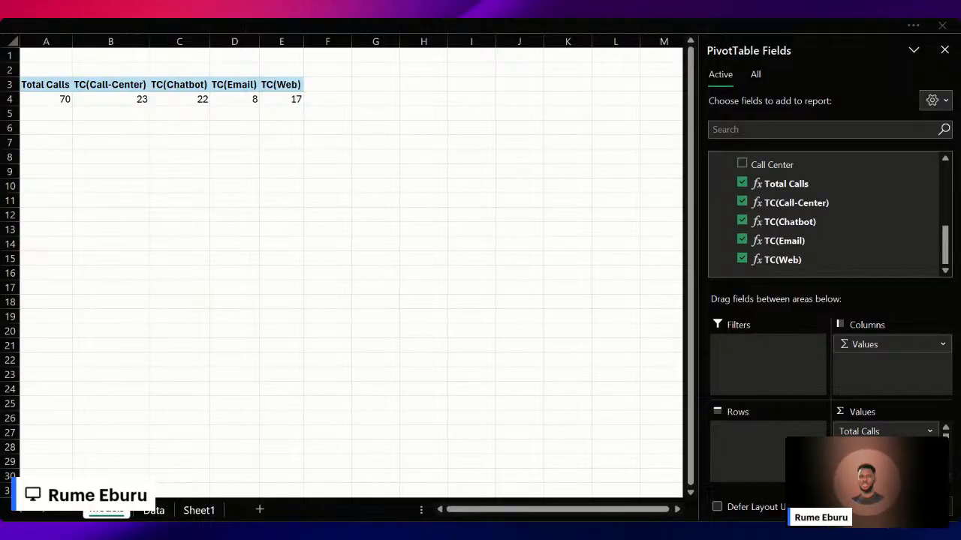
pyautogui.click(659, 465)
pyautogui.scroll(5, 862, 193)
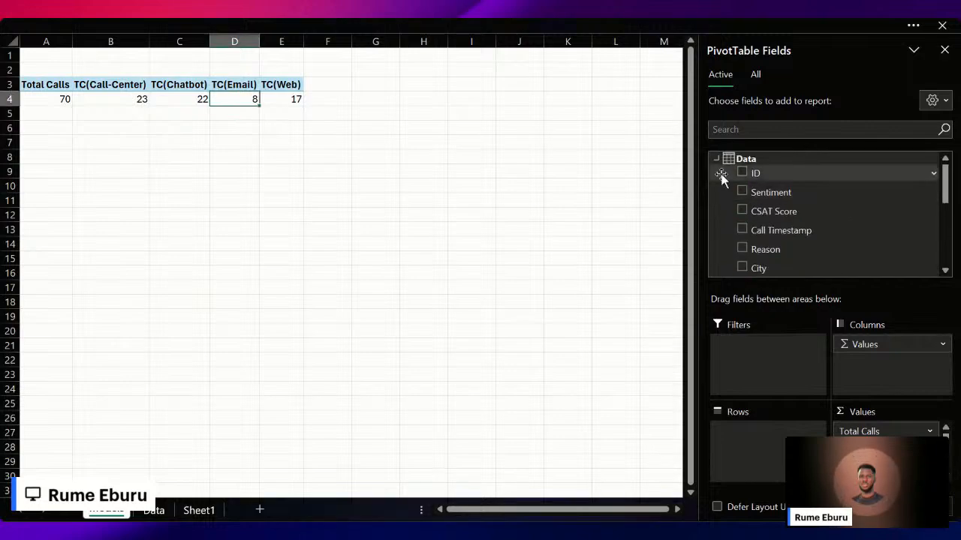
# Copy the whole PivotTable in A3:E4 and paste three duplicates below it, starting at A8, A13 and A19.
pyautogui.moveTo(57, 88); pyautogui.dragTo(268, 100)
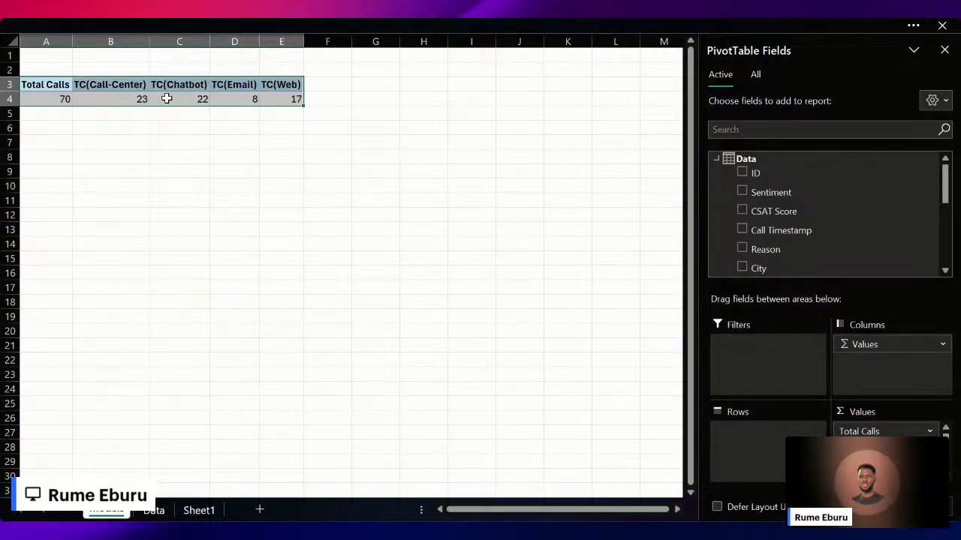
pyautogui.hotkey('ctrl', 'c')
pyautogui.click(38, 156)
pyautogui.hotkey('ctrl', 'v')
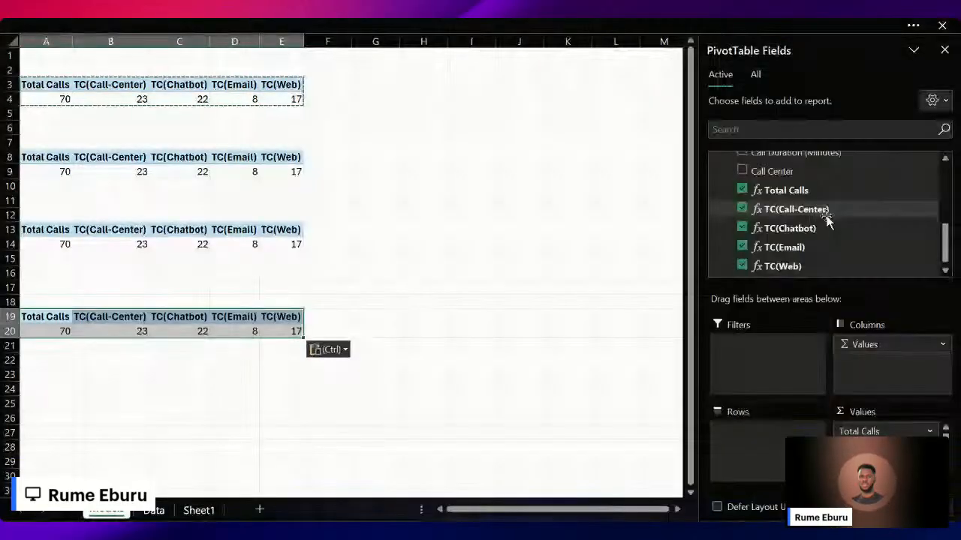
# Remove Total Calls, TC(Call-Center), TC(Chatbot) and TC(Email) from the PivotTable at A19, keeping only TC(Web).
pyautogui.scroll(-1, 825, 218)
pyautogui.click(741, 183)
pyautogui.click(742, 202)
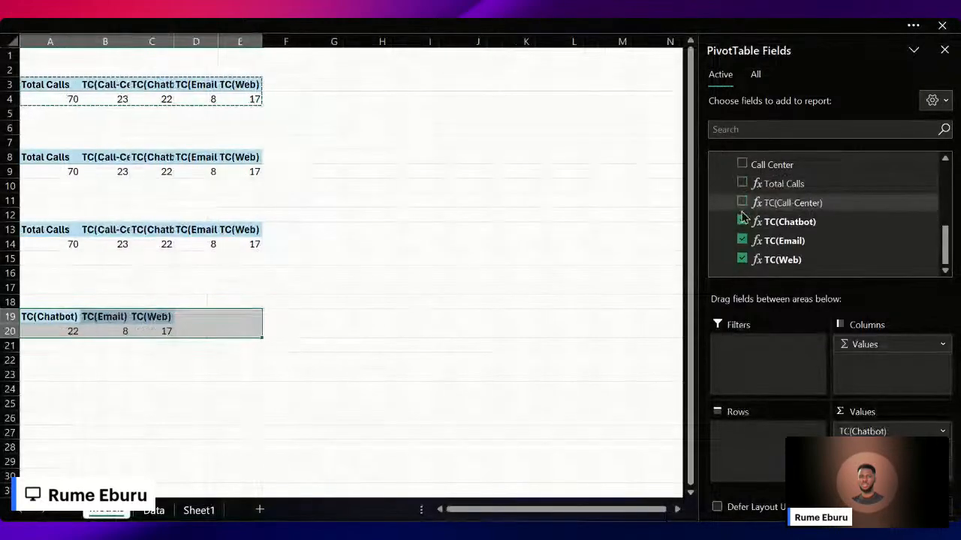
pyautogui.click(741, 221)
pyautogui.click(743, 240)
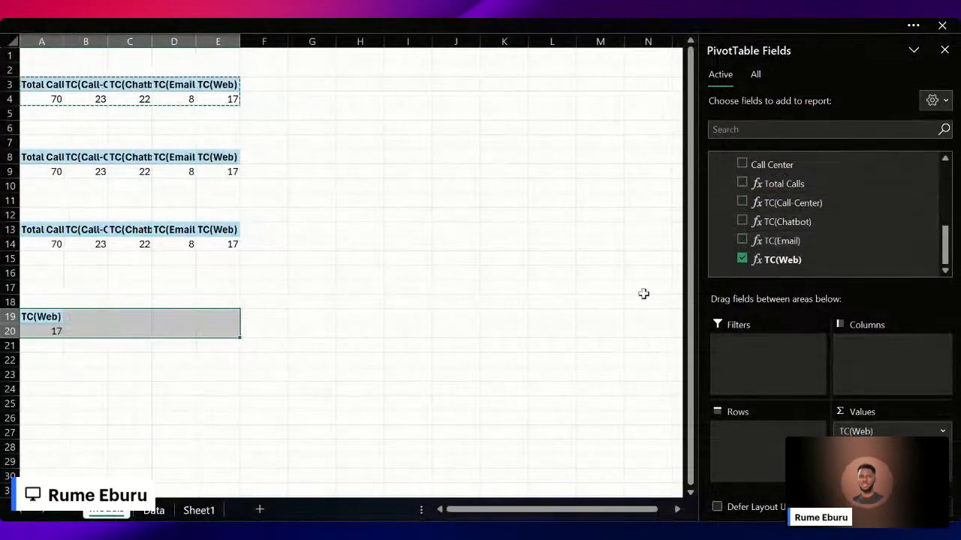
# Reduce the PivotTable at A13 to the TC(Email) measure by removing its other four measures.
pyautogui.click(54, 249)
pyautogui.scroll(-1, 761, 178)
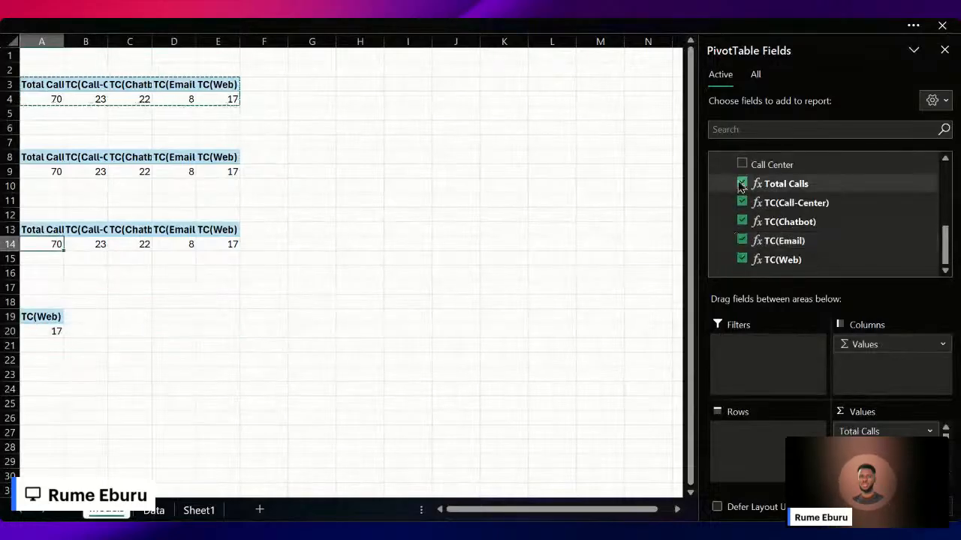
pyautogui.click(741, 184)
pyautogui.click(741, 203)
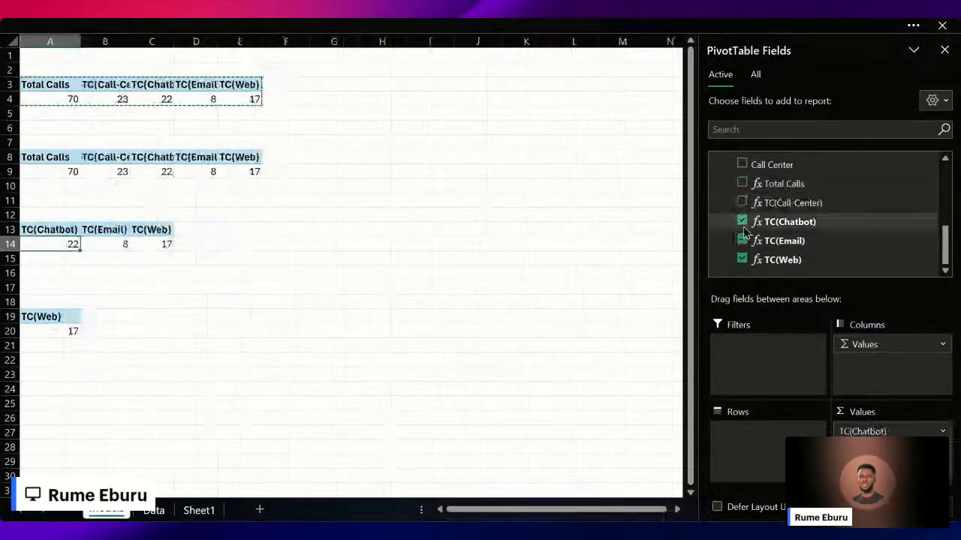
pyautogui.click(741, 222)
pyautogui.click(742, 258)
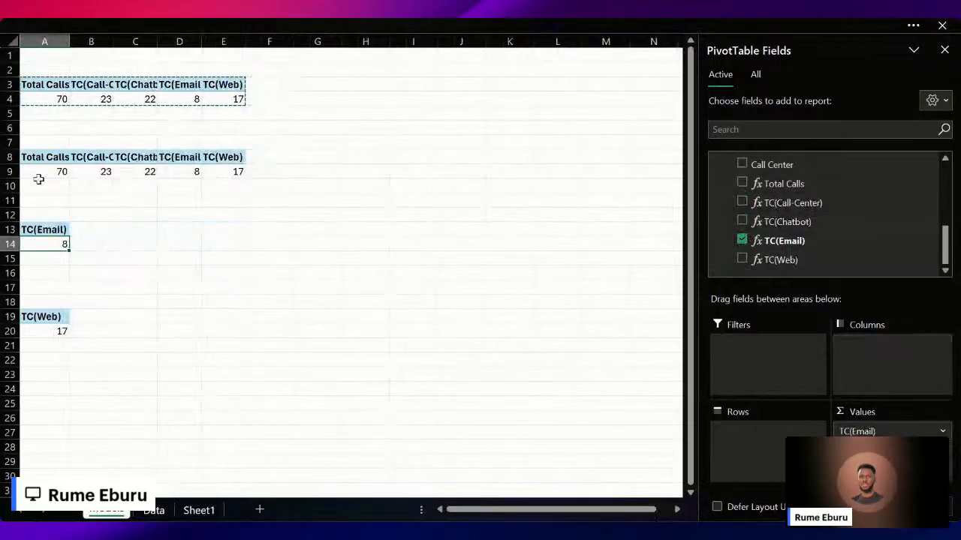
# Strip the PivotTable at A8 down to the TC(Chatbot) measure only.
pyautogui.click(55, 172)
pyautogui.scroll(-5, 840, 243)
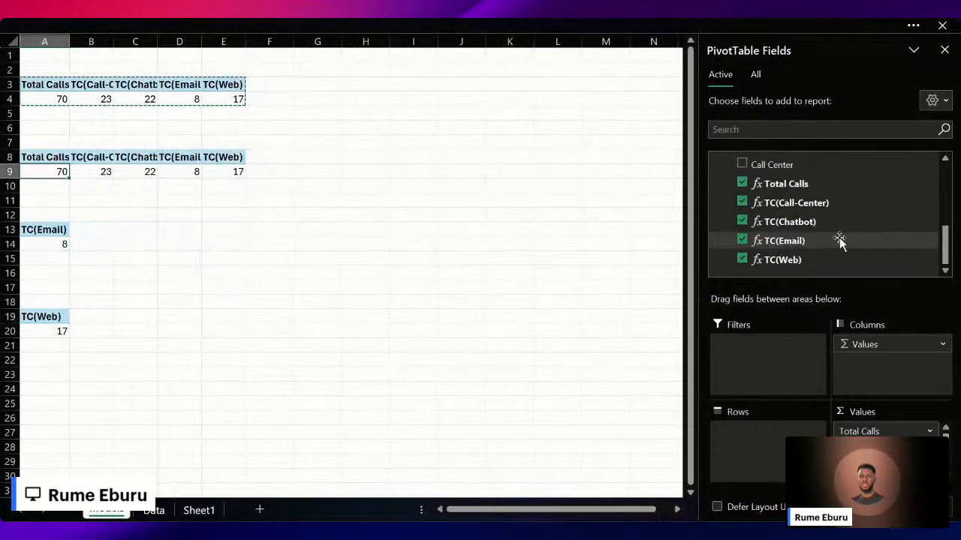
pyautogui.click(741, 183)
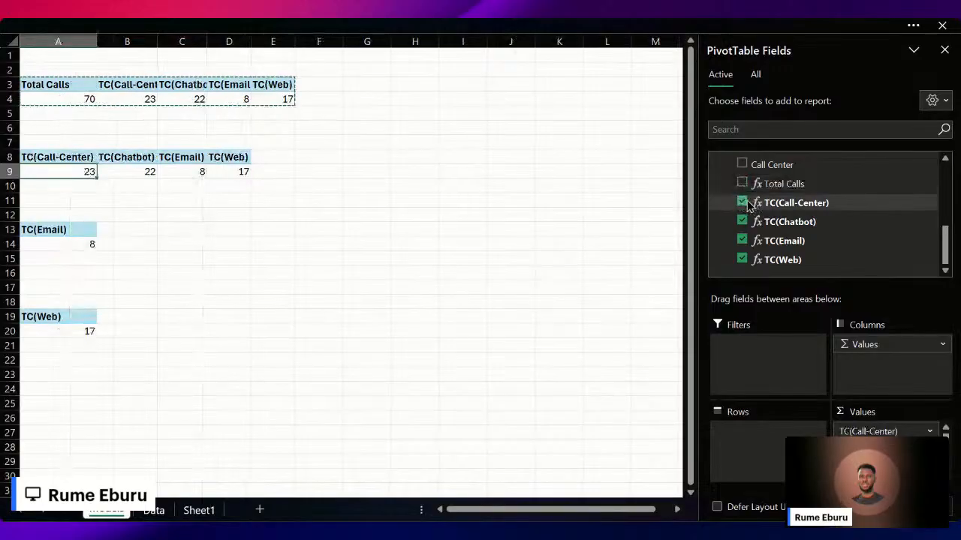
pyautogui.click(742, 203)
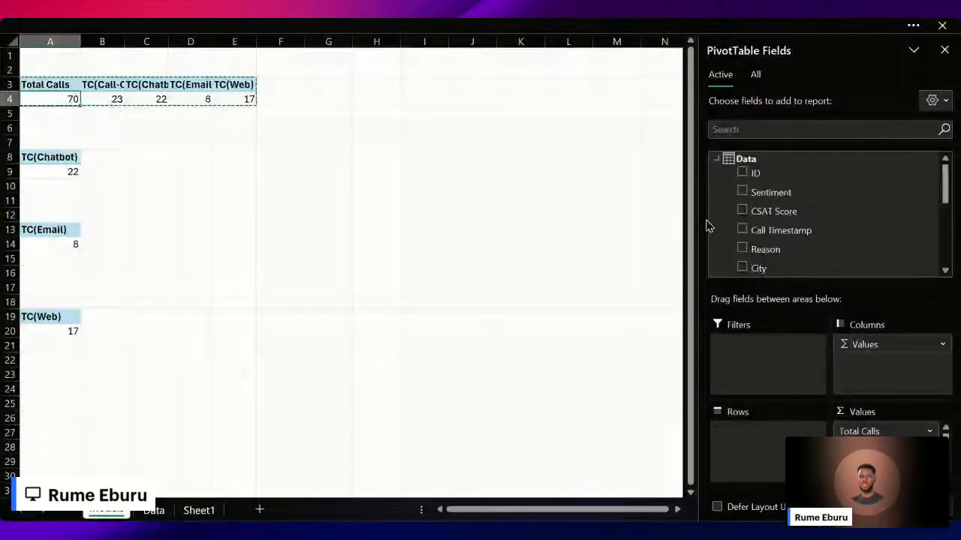
# Remove Total Calls, TC(Chatbot), TC(Email) and TC(Web) from the original PivotTable at A3, leaving only TC(Call-Center).
pyautogui.scroll(-5, 806, 200)
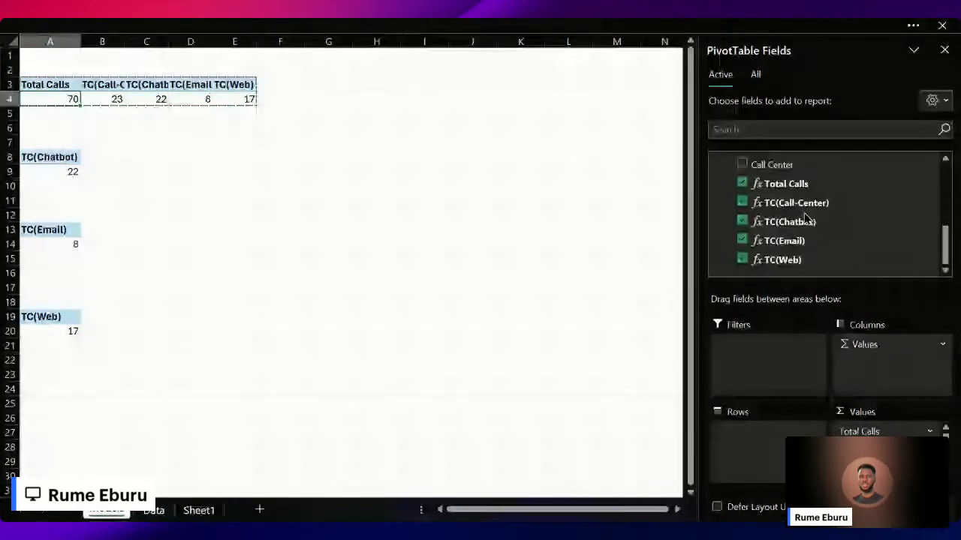
pyautogui.click(741, 183)
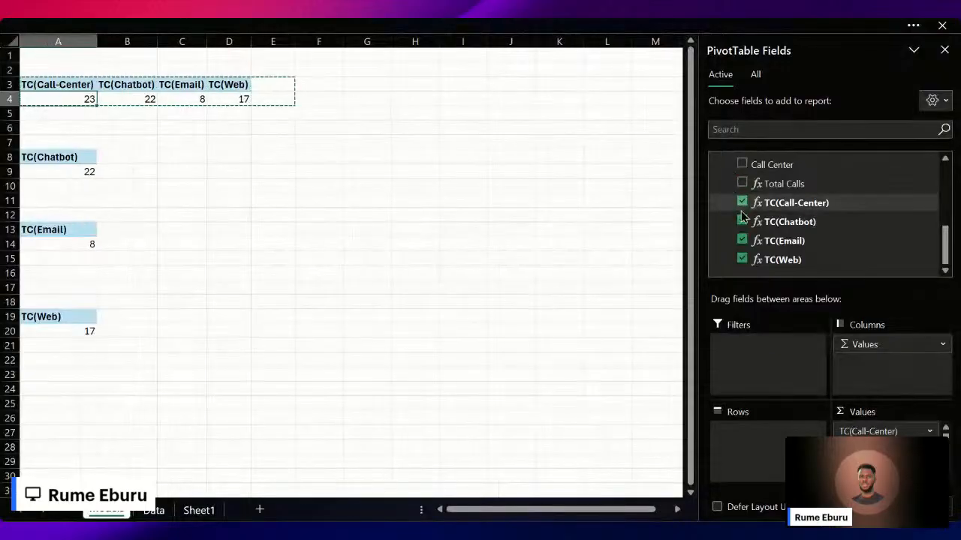
pyautogui.click(741, 221)
pyautogui.click(742, 240)
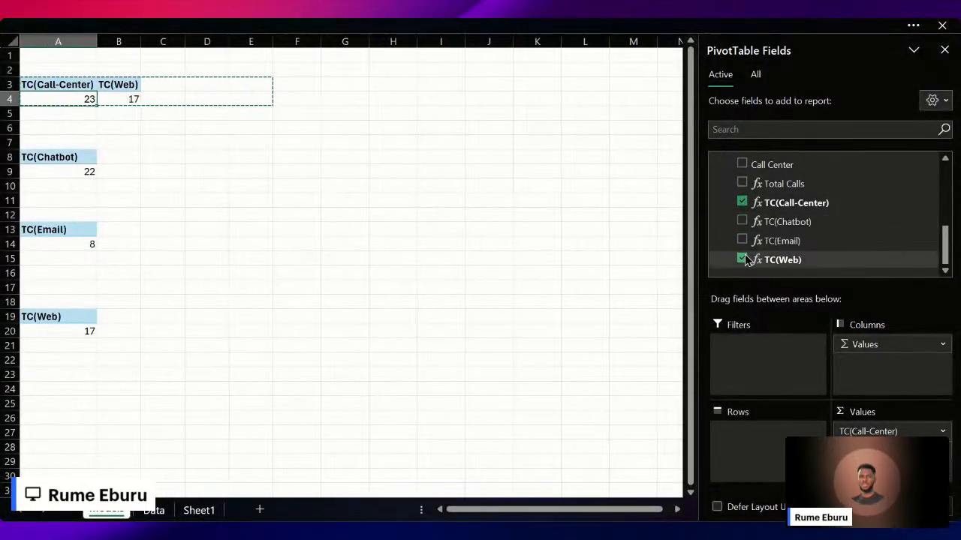
pyautogui.click(742, 259)
pyautogui.click(117, 144)
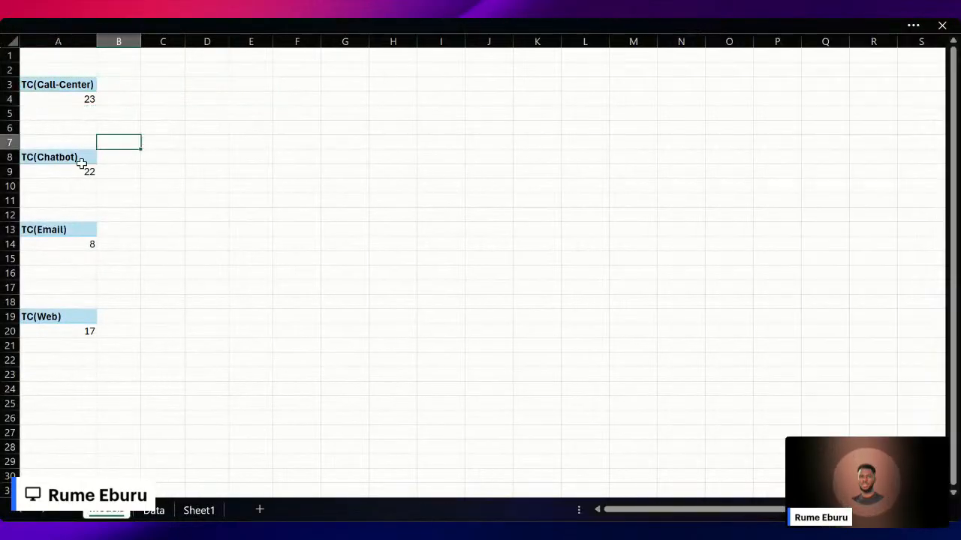
pyautogui.click(68, 100)
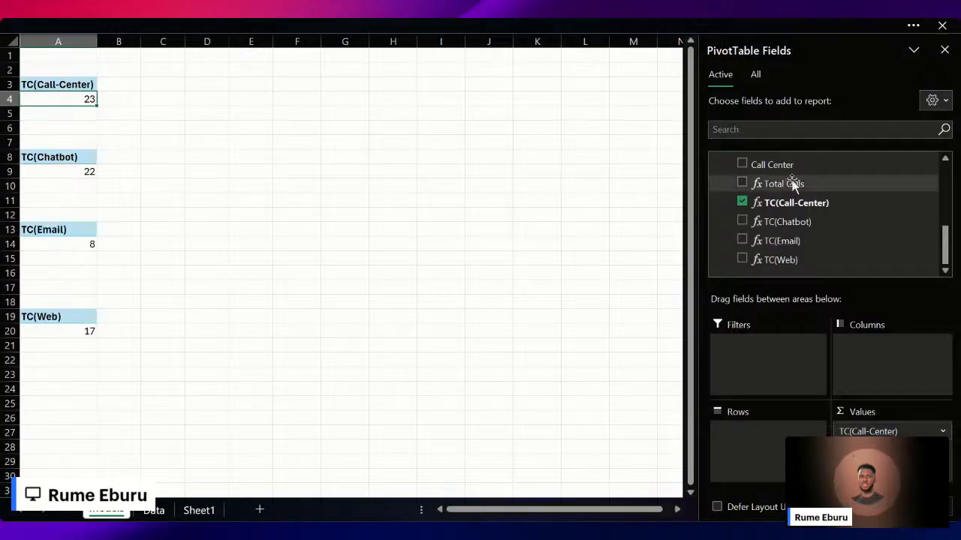
pyautogui.scroll(10, 794, 189)
pyautogui.scroll(1, 794, 189)
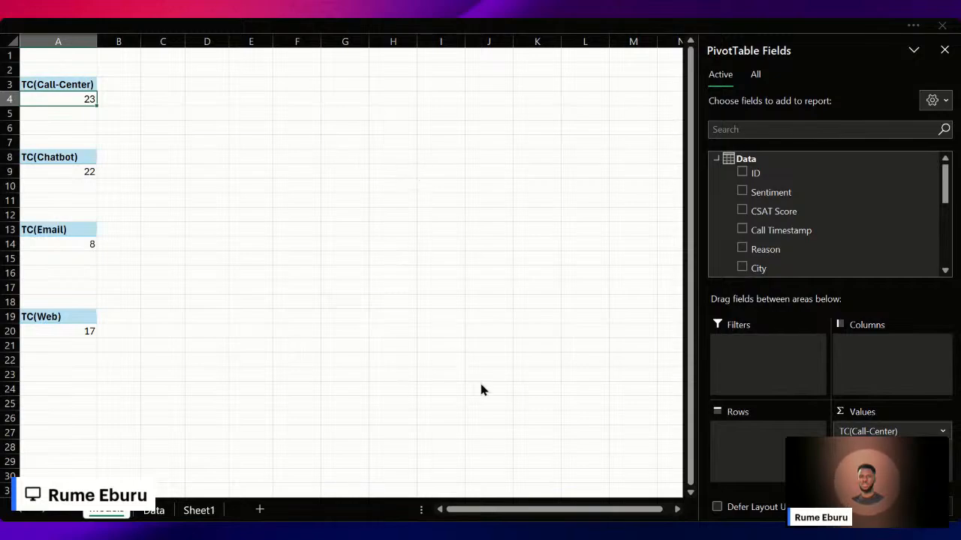
pyautogui.scroll(-4, 175, 255)
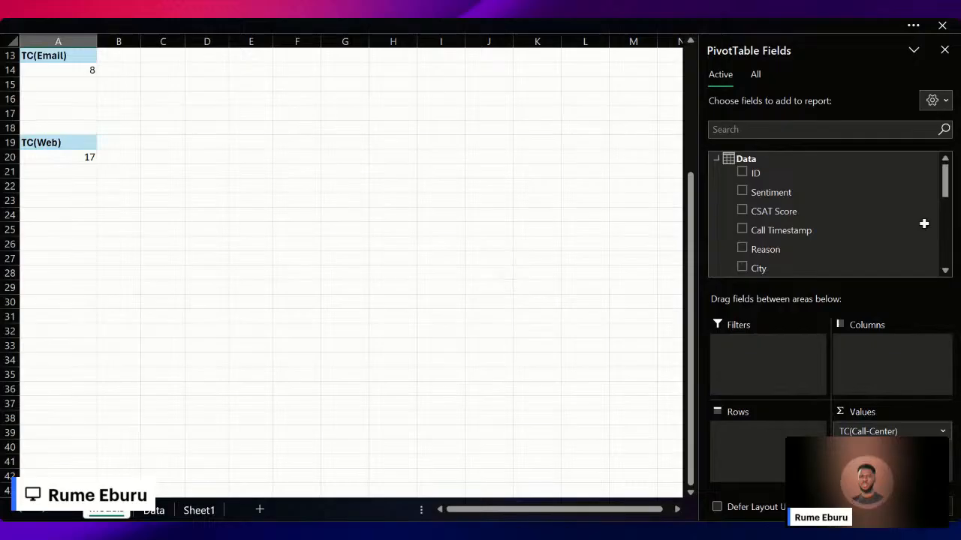
pyautogui.scroll(-4, 866, 205)
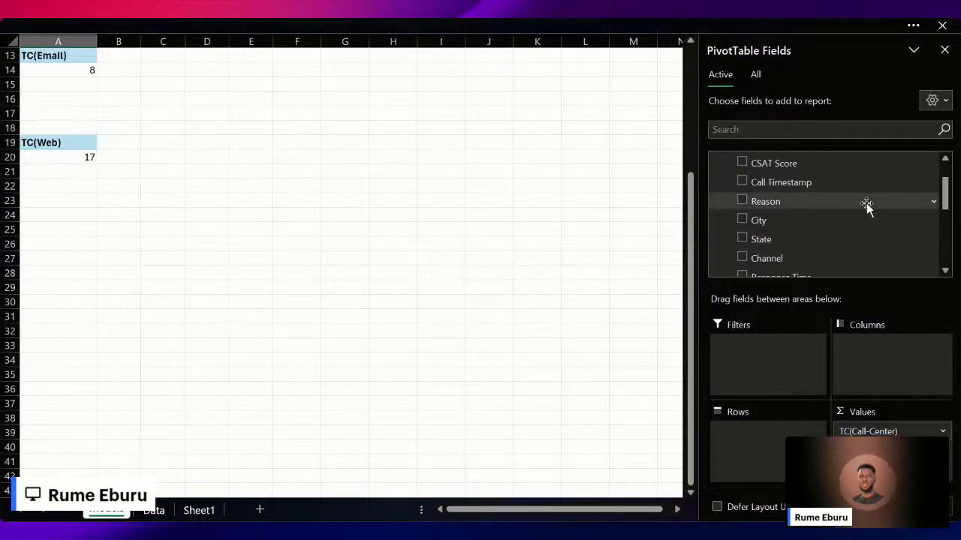
pyautogui.scroll(4, 866, 206)
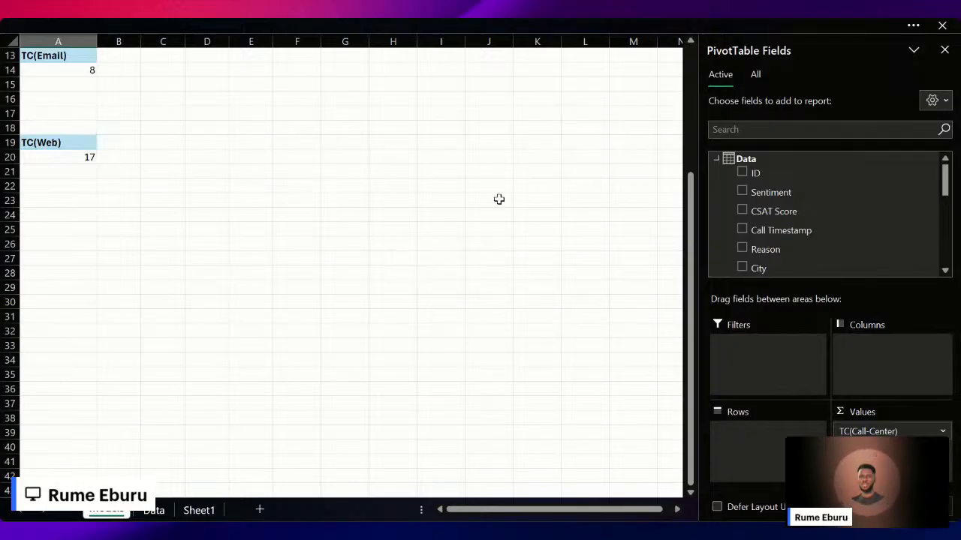
pyautogui.scroll(-5, 879, 266)
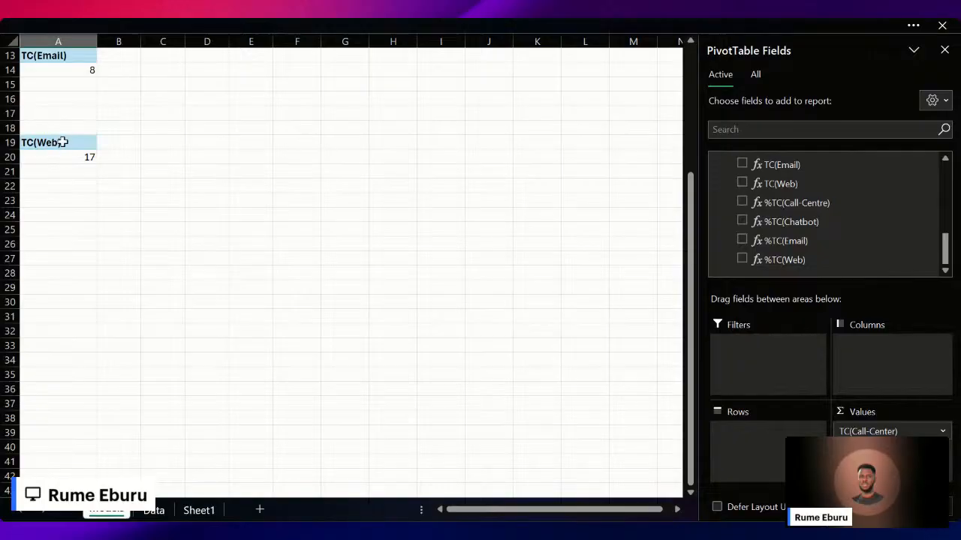
# Copy the TC(Web) PivotTable to A26 and replace its measure with %TC(Call-Centre).
pyautogui.moveTo(66, 142); pyautogui.dragTo(62, 152)
pyautogui.hotkey('ctrl', 'c')
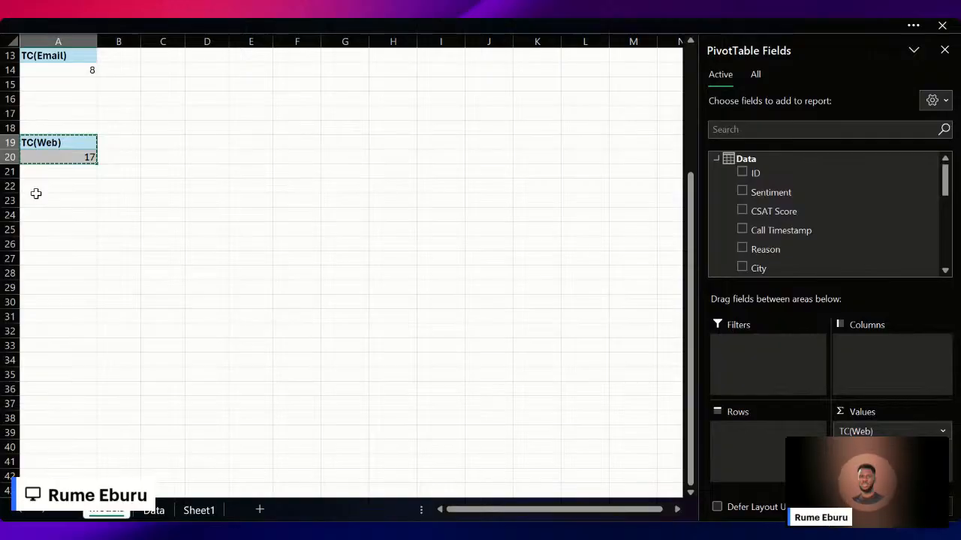
pyautogui.click(36, 244)
pyautogui.hotkey('ctrl', 'v')
pyautogui.scroll(-5, 794, 225)
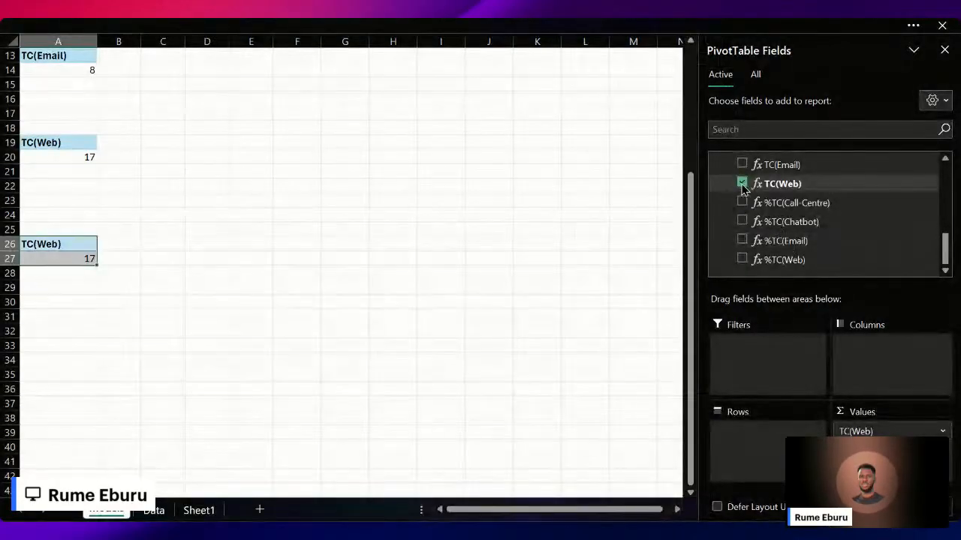
pyautogui.moveTo(831, 209); pyautogui.dragTo(611, 338)
# Duplicate the %TC(Call-Centre) PivotTable three times down column A, at A34, A41 and A51.
pyautogui.click(65, 260)
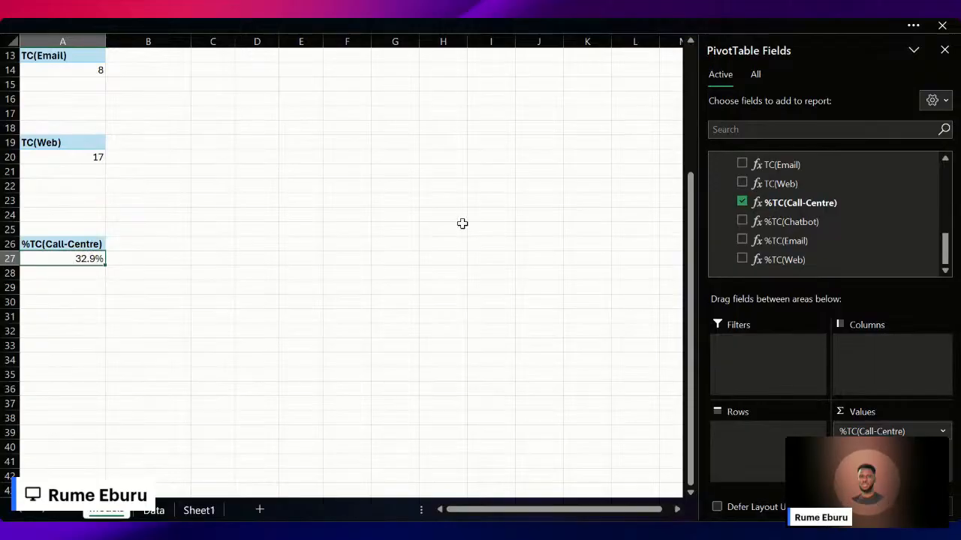
pyautogui.hotkey('shift', 'Up')
pyautogui.hotkey('ctrl', 'c')
pyautogui.scroll(-3, 158, 271)
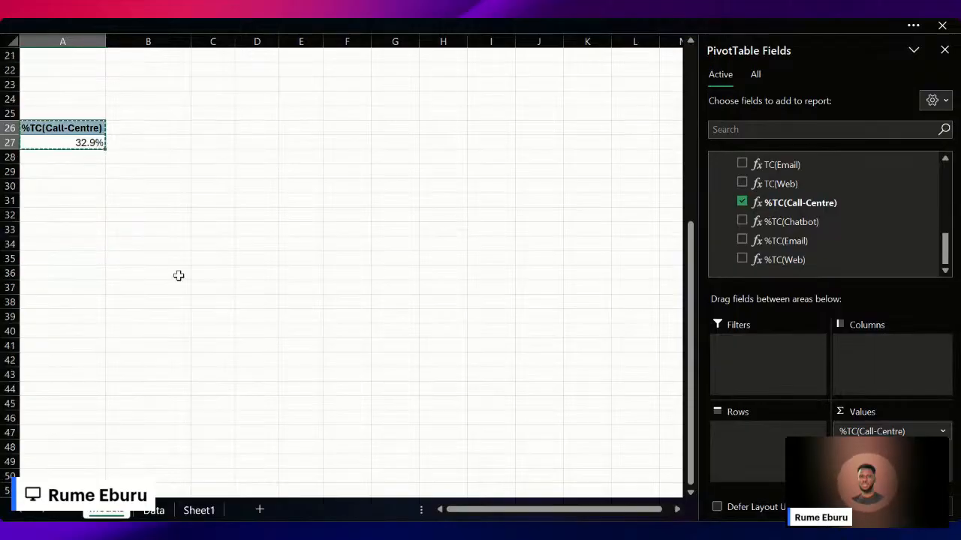
pyautogui.click(63, 242)
pyautogui.hotkey('ctrl', 'v')
pyautogui.click(58, 341)
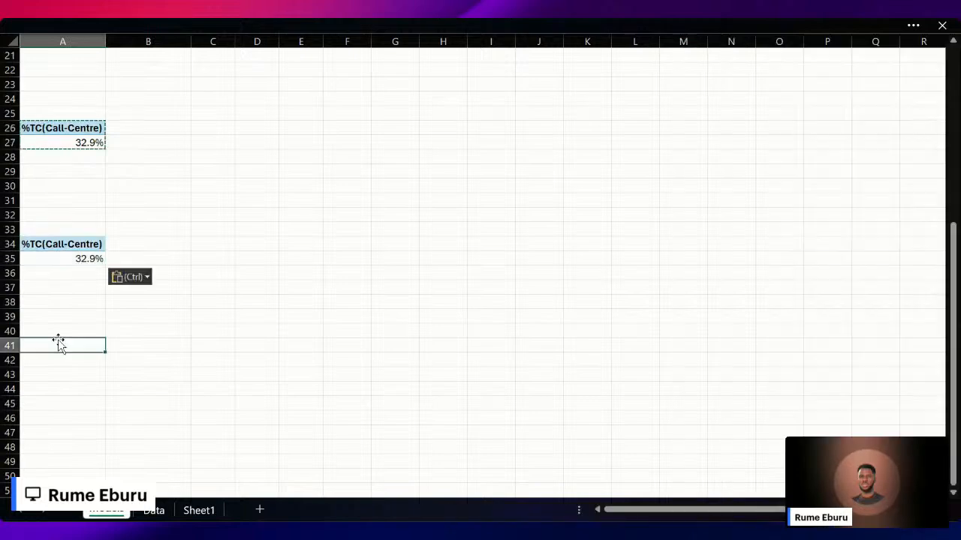
pyautogui.hotkey('ctrl', 'v')
pyautogui.scroll(-4, 56, 335)
pyautogui.click(47, 317)
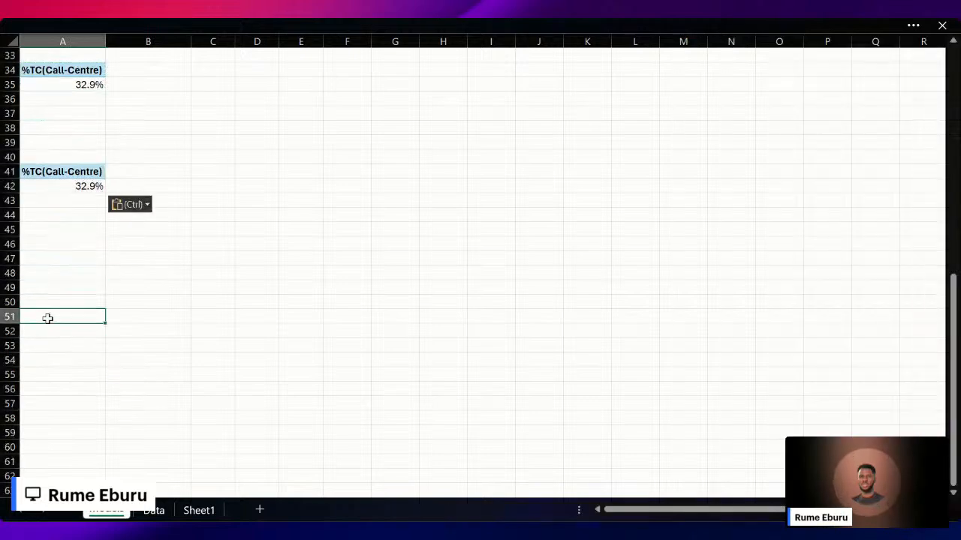
pyautogui.hotkey('ctrl', 'v')
# Swap the measure of the PivotTable at A34 from %TC(Call-Centre) to %TC(Chatbot).
pyautogui.scroll(2, 50, 311)
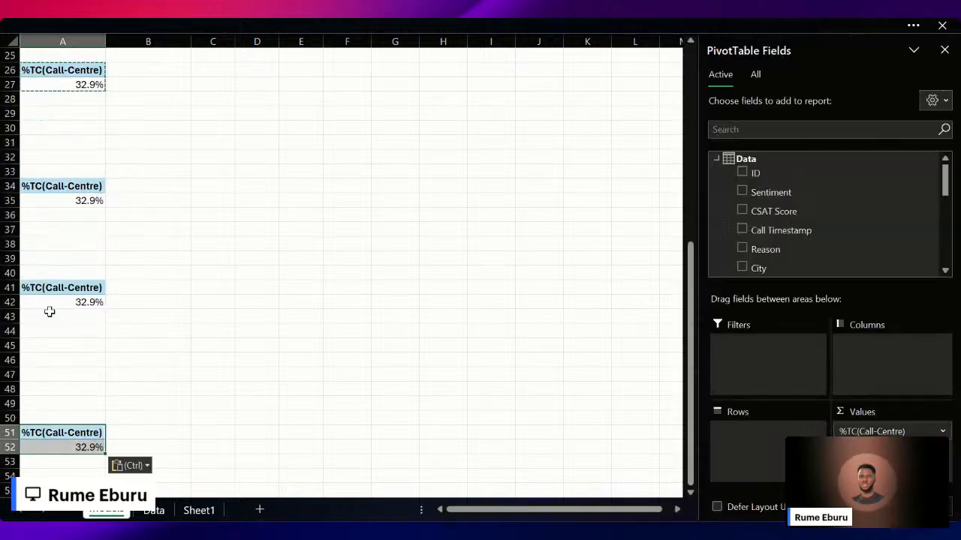
pyautogui.click(86, 201)
pyautogui.scroll(-5, 859, 225)
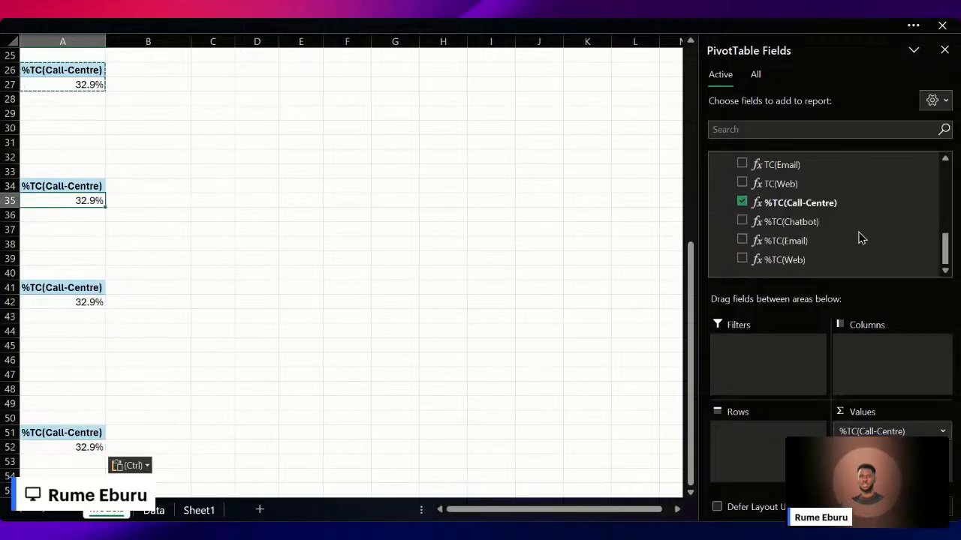
pyautogui.click(820, 222)
pyautogui.click(740, 202)
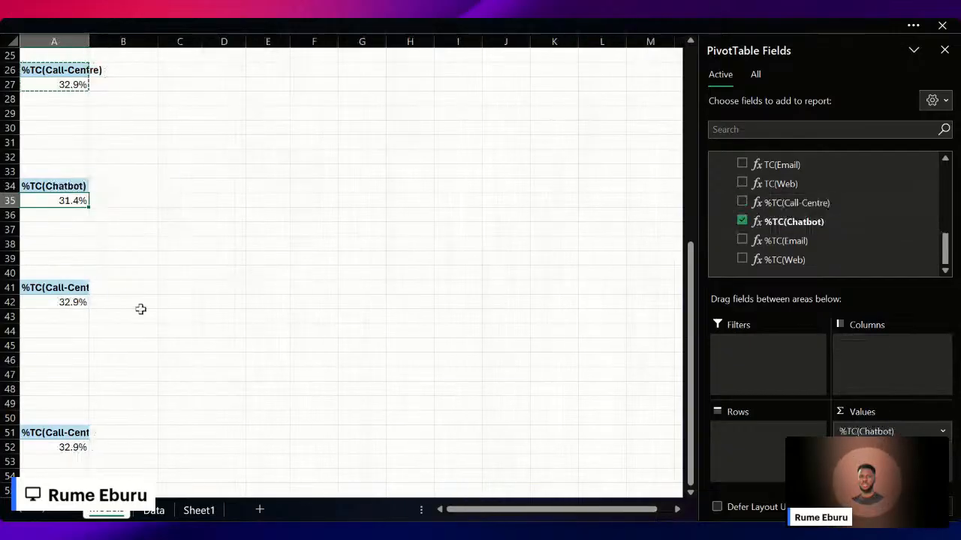
# Make %TC(Email) the only measure in the PivotTable at A41, removing %TC(Call-Centre).
pyautogui.click(62, 302)
pyautogui.scroll(-5, 796, 225)
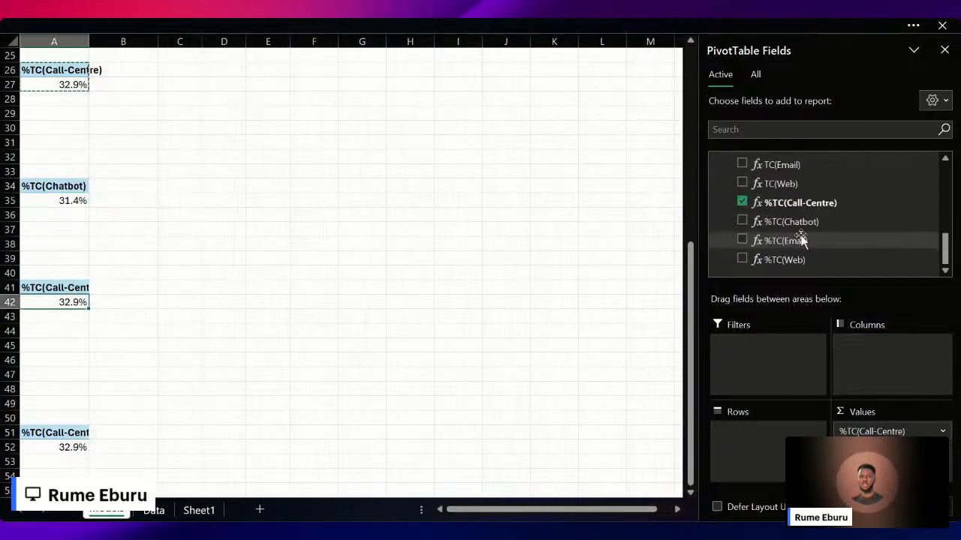
pyautogui.moveTo(826, 242); pyautogui.dragTo(863, 452)
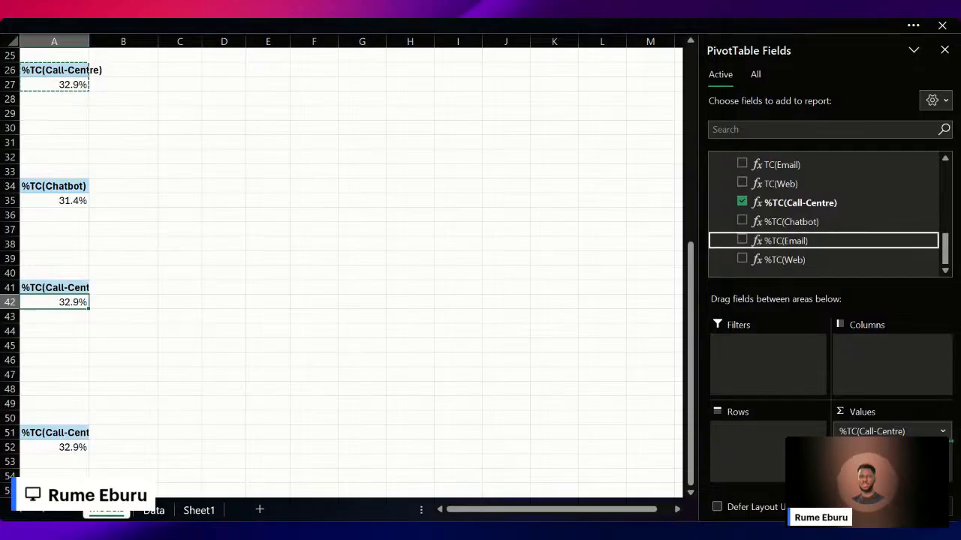
pyautogui.click(741, 203)
# Add %TC(Web) to the PivotTable at A51 and remove %TC(Call-Centre) from it.
pyautogui.scroll(-3, 282, 238)
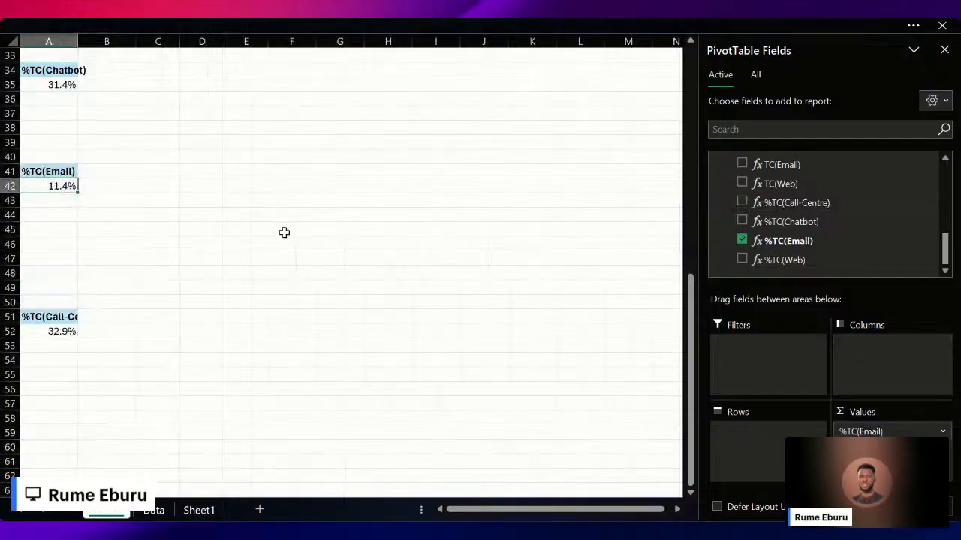
pyautogui.click(66, 332)
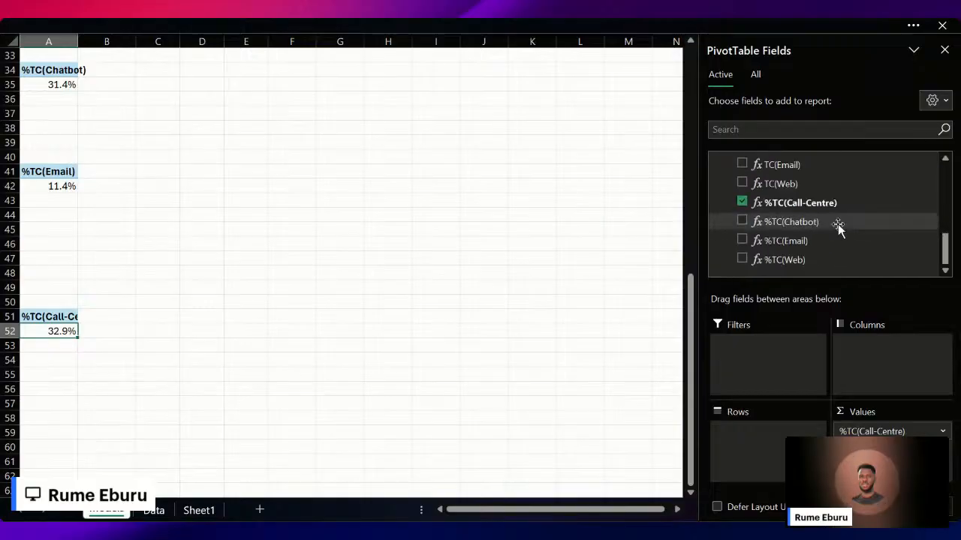
pyautogui.click(825, 260)
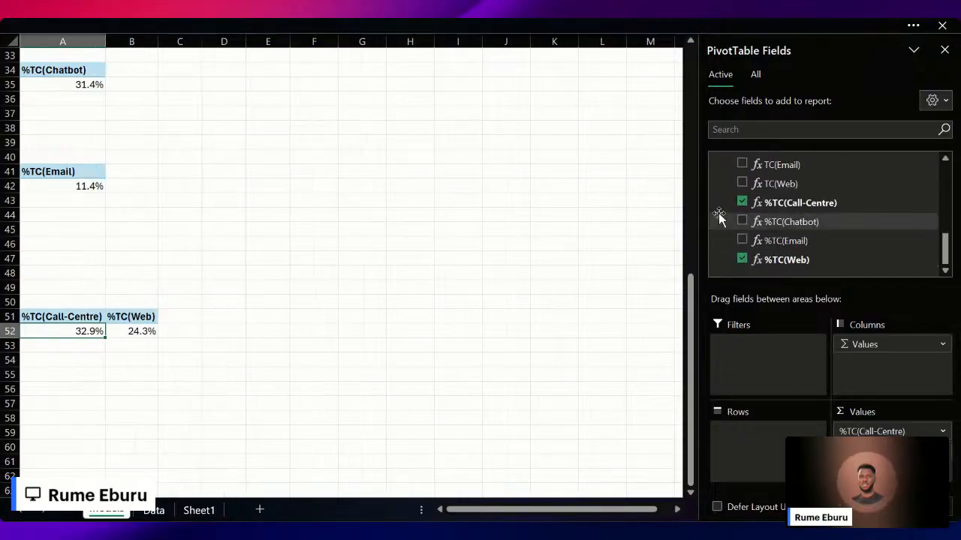
pyautogui.click(741, 202)
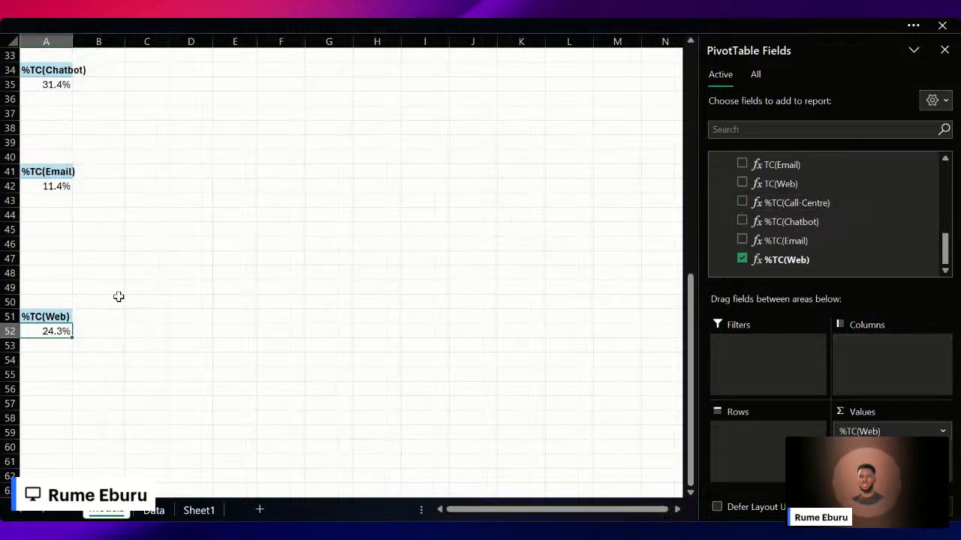
# Review the total and percentage PivotTables on the Models sheet and the fields of the Data table.
pyautogui.scroll(10, 120, 292)
pyautogui.scroll(-3, 128, 262)
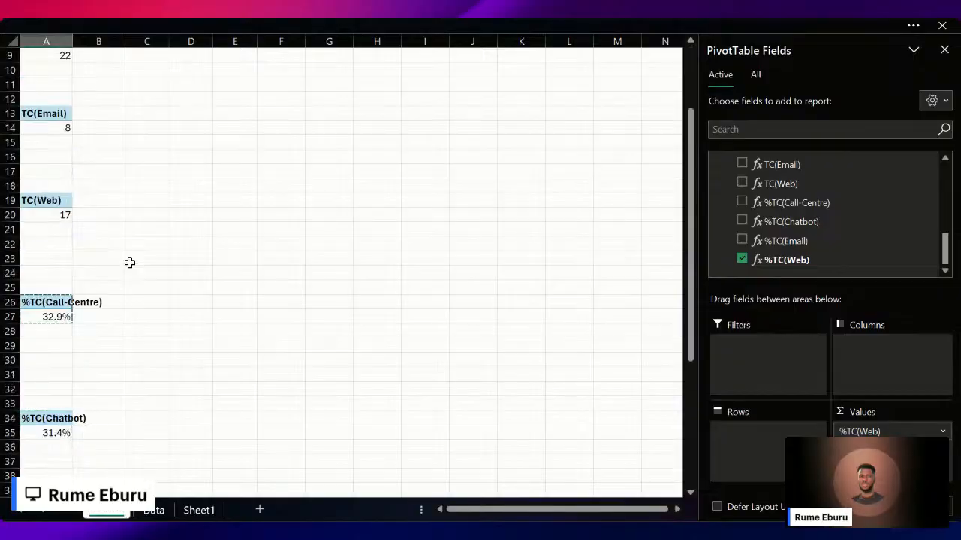
pyautogui.scroll(3, 133, 255)
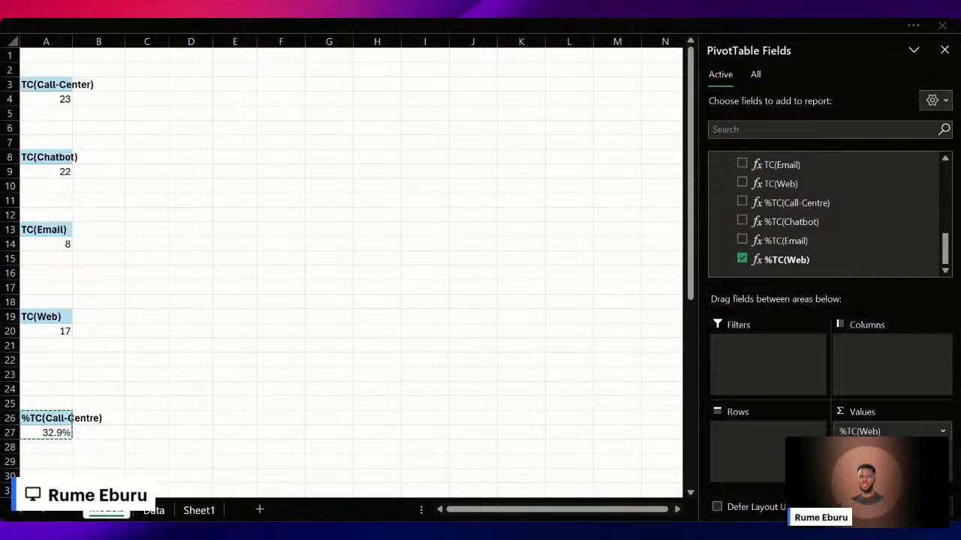
pyautogui.scroll(6, 792, 248)
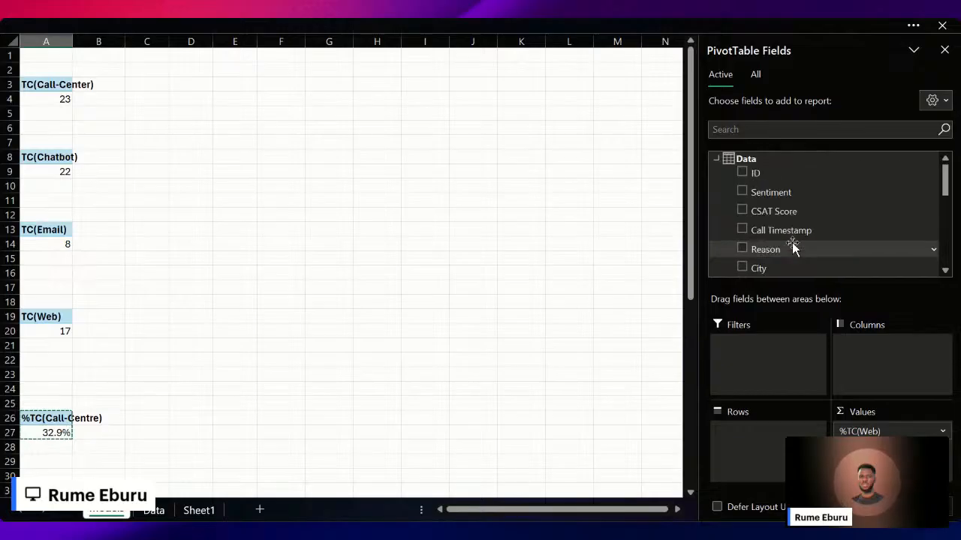
pyautogui.scroll(-1, 800, 217)
pyautogui.scroll(-3, 793, 248)
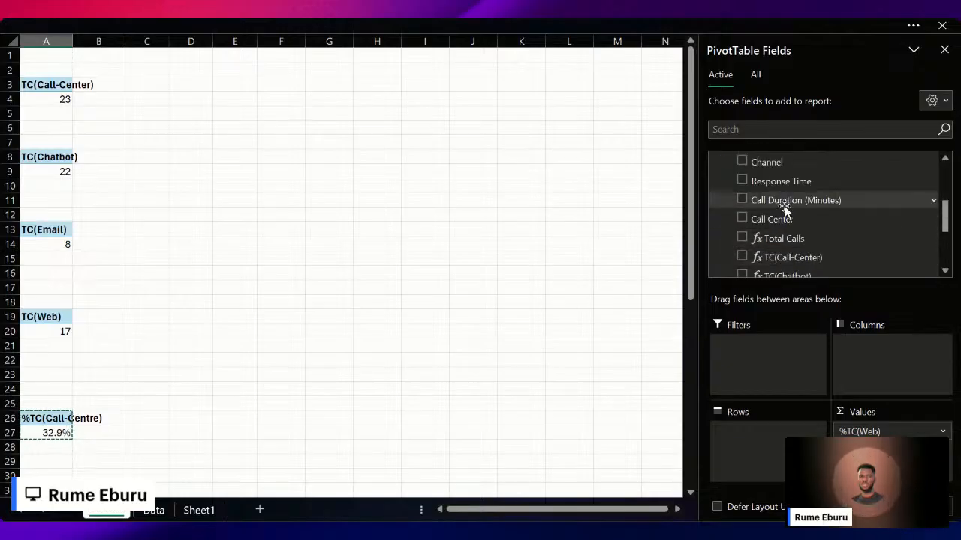
pyautogui.scroll(4, 786, 204)
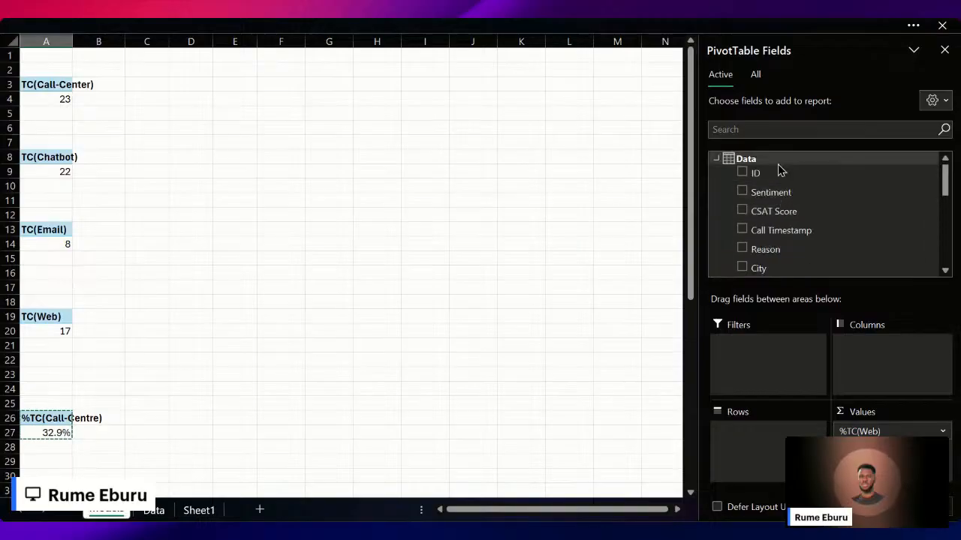
# Check the PivotTable field list for the Avg. Call Duration measure and the ACD measures of each channel.
pyautogui.hotkey('alt', 'Tab')
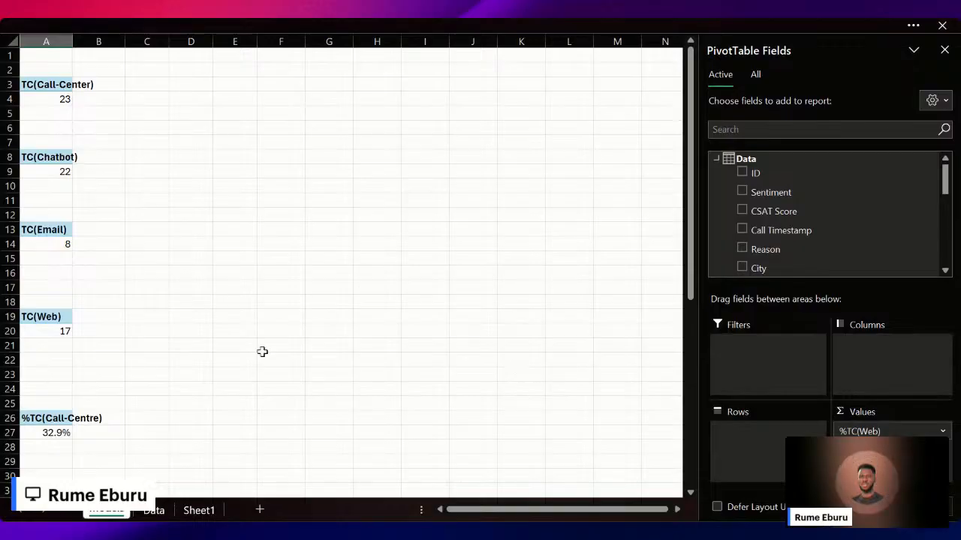
pyautogui.scroll(-5, 800, 218)
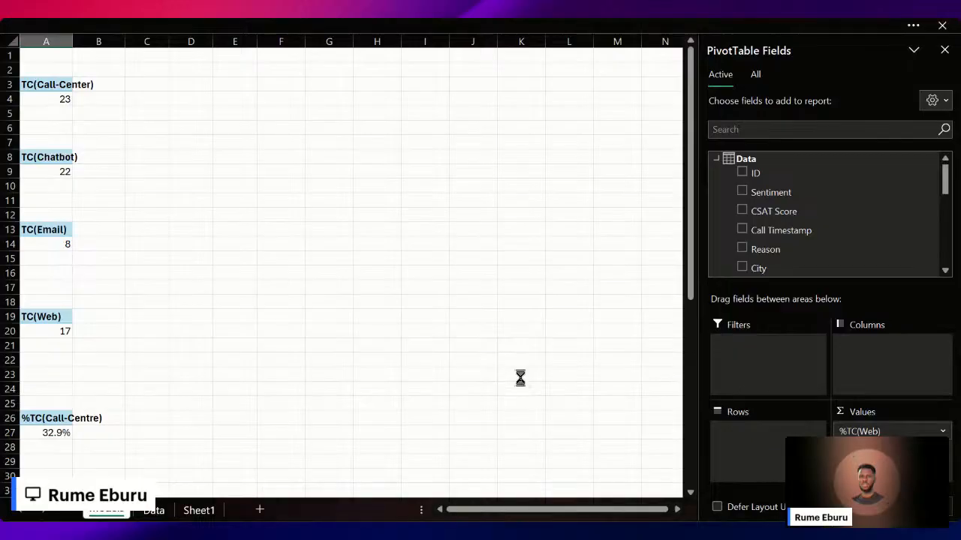
pyautogui.scroll(-8, 813, 250)
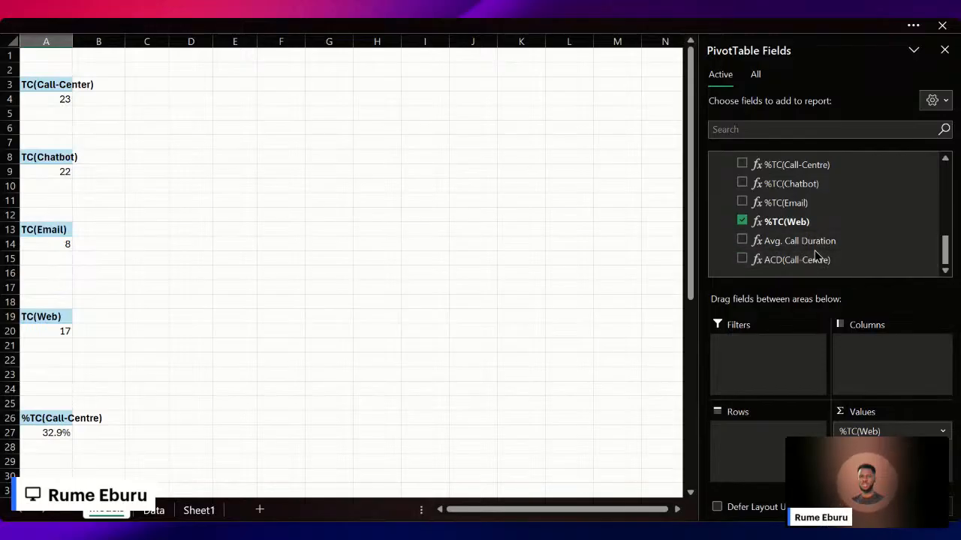
pyautogui.scroll(10, 817, 247)
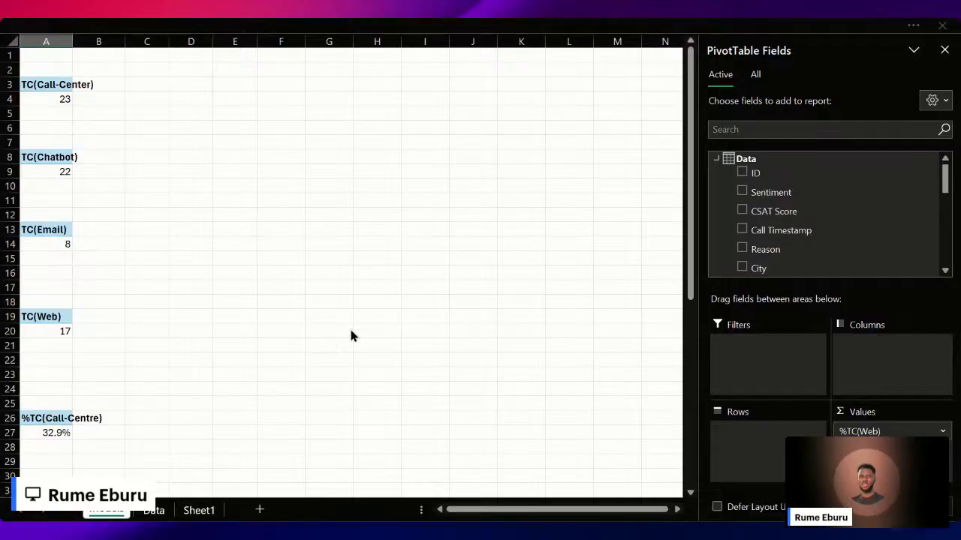
pyautogui.scroll(-5, 803, 208)
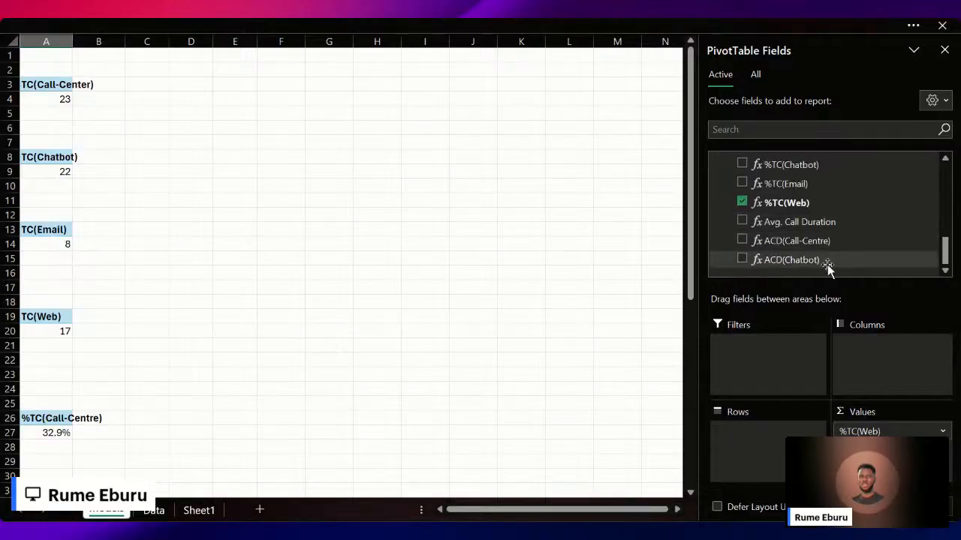
pyautogui.scroll(5, 821, 240)
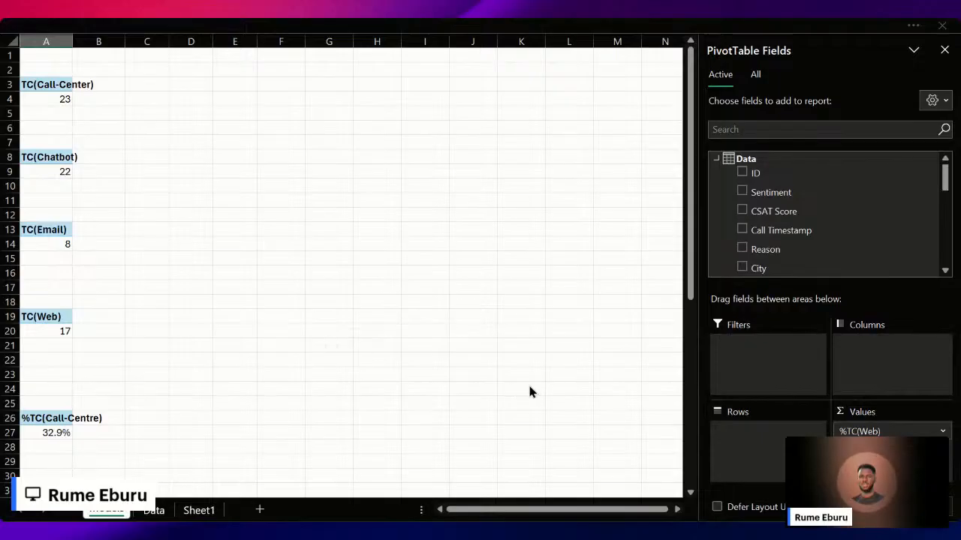
pyautogui.scroll(-10, 822, 209)
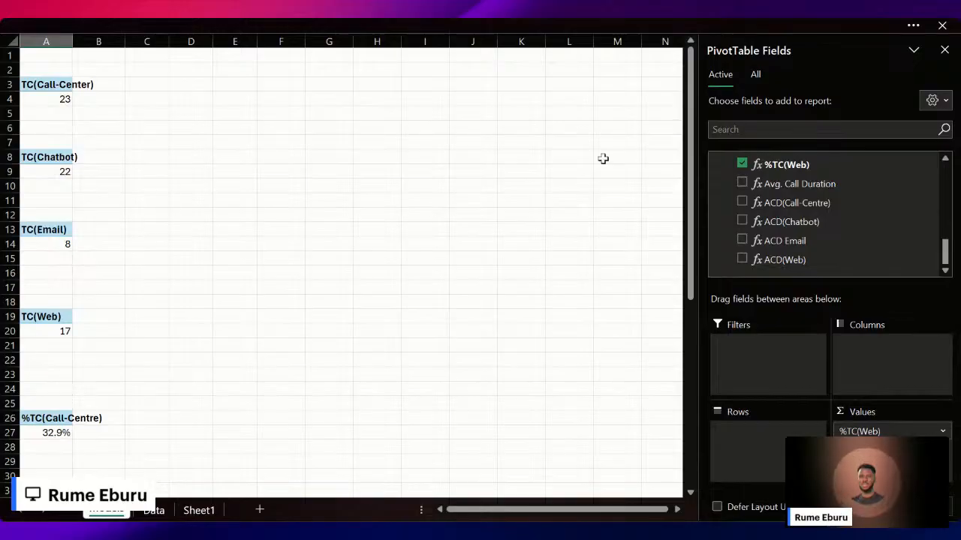
pyautogui.scroll(10, 806, 184)
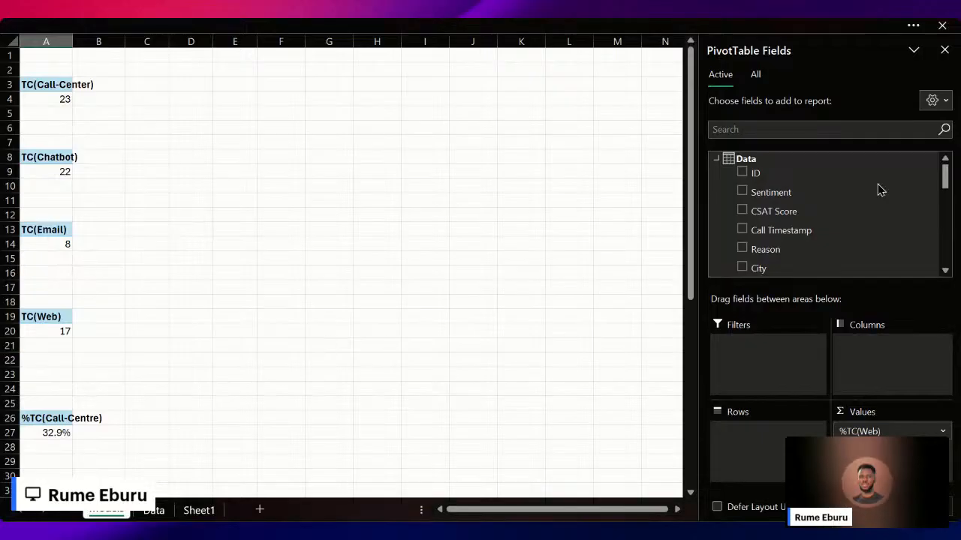
pyautogui.scroll(-3, 849, 225)
pyautogui.scroll(-1, 296, 257)
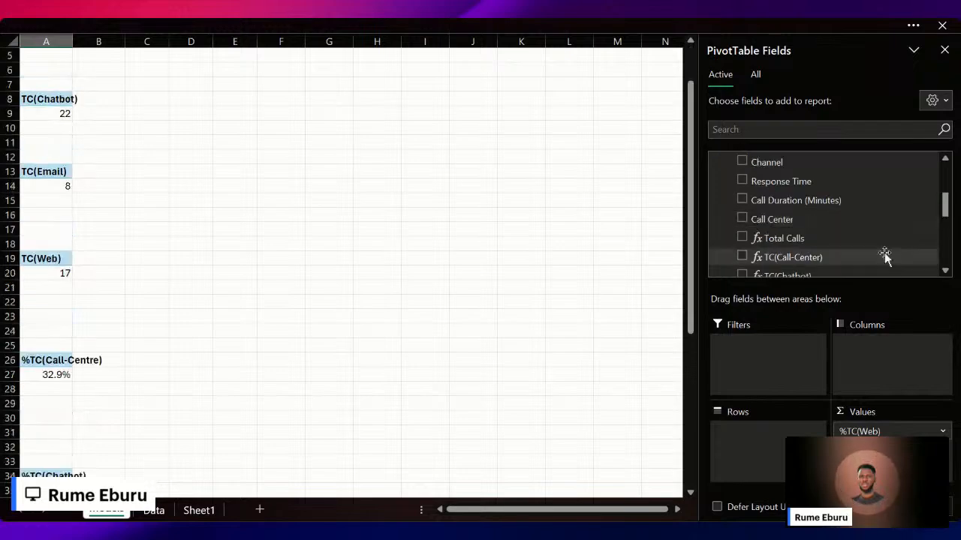
# Copy the %TC(Web) PivotTable at A51 and paste a duplicate of it at A57.
pyautogui.scroll(-10, 98, 332)
pyautogui.scroll(-1, 98, 333)
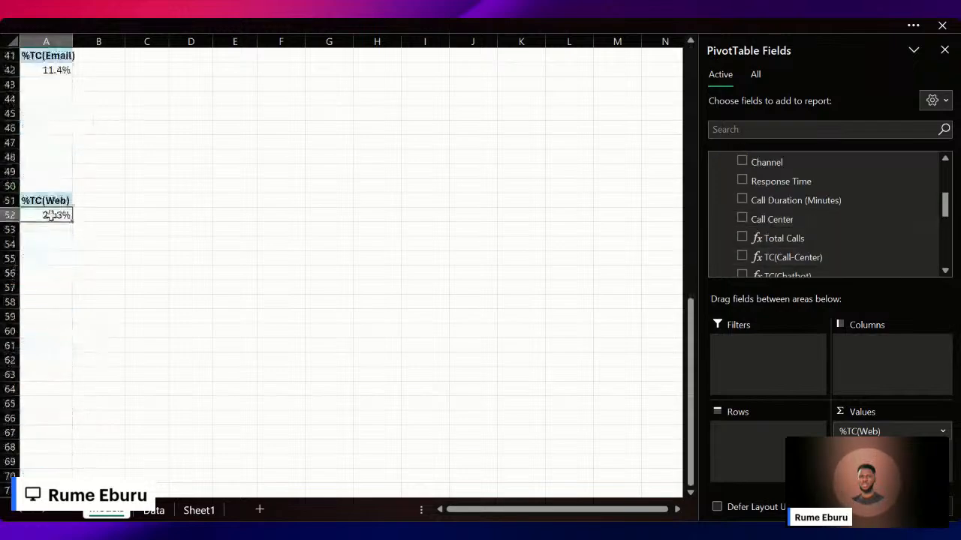
pyautogui.click(45, 204)
pyautogui.click(46, 214)
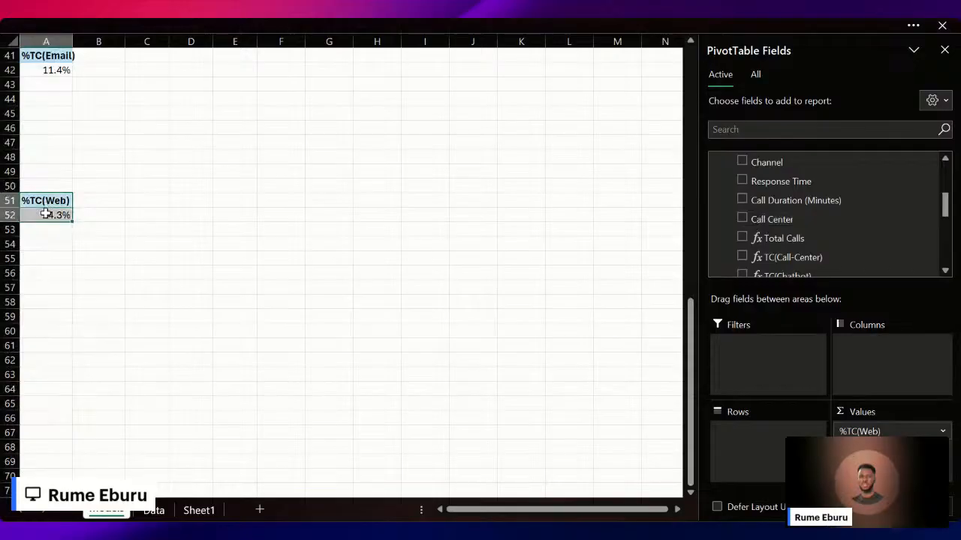
pyautogui.hotkey('ctrl', 'c')
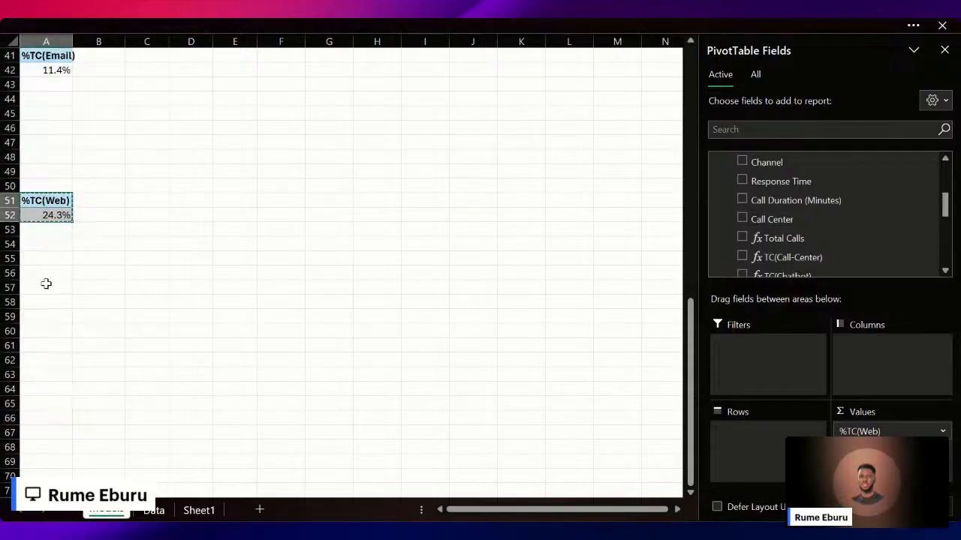
pyautogui.click(44, 286)
pyautogui.hotkey('ctrl', 'v')
# Paste three more copies of the %TC(Web) PivotTable at A65, A72 and A79.
pyautogui.scroll(-2, 30, 316)
pyautogui.click(37, 288)
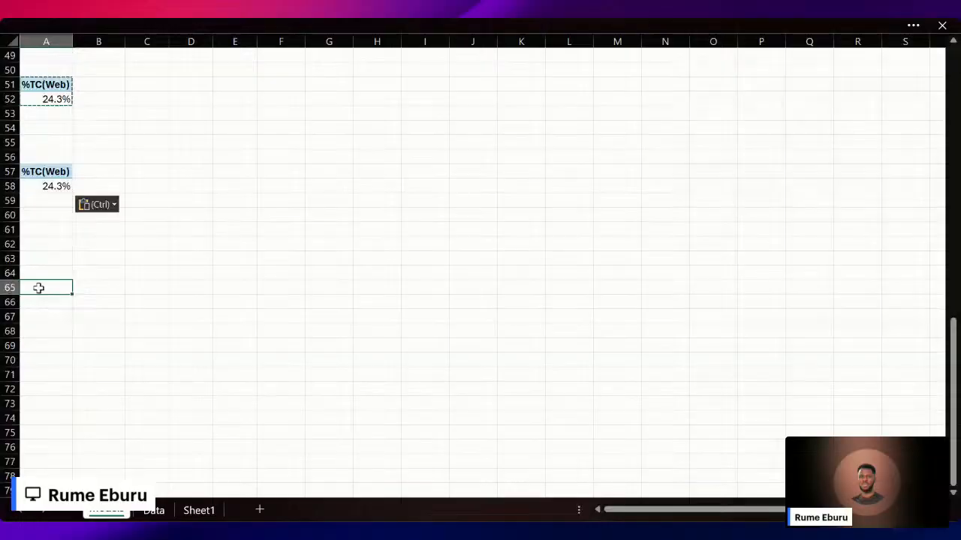
pyautogui.hotkey('ctrl', 'v')
pyautogui.click(41, 389)
pyautogui.hotkey('ctrl', 'v')
pyautogui.scroll(-4, 45, 383)
pyautogui.click(52, 319)
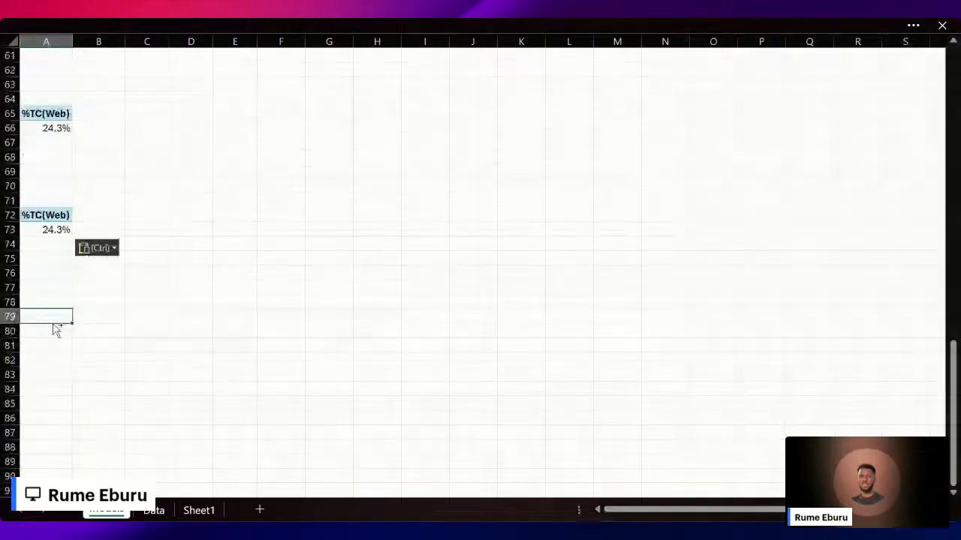
pyautogui.hotkey('ctrl', 'v')
pyautogui.scroll(1, 129, 225)
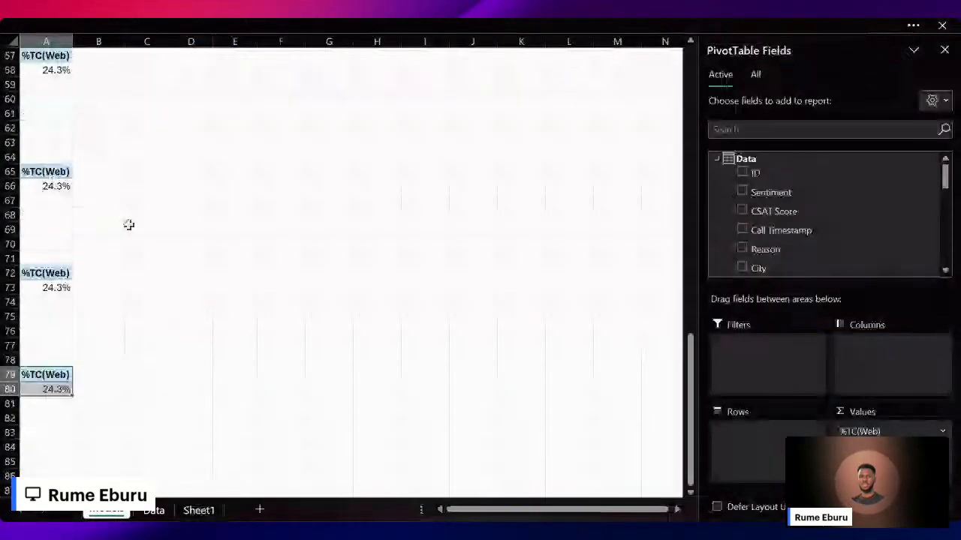
pyautogui.scroll(1, 129, 354)
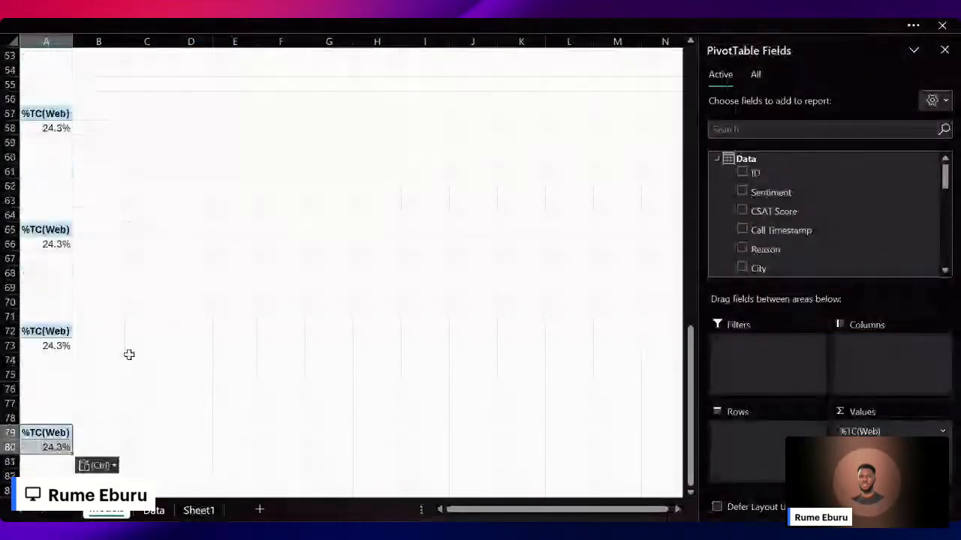
# Make ACD(Call-Centre) the only measure in the PivotTable at A57, replacing %TC(Web).
pyautogui.hotkey('alt', 'Tab')
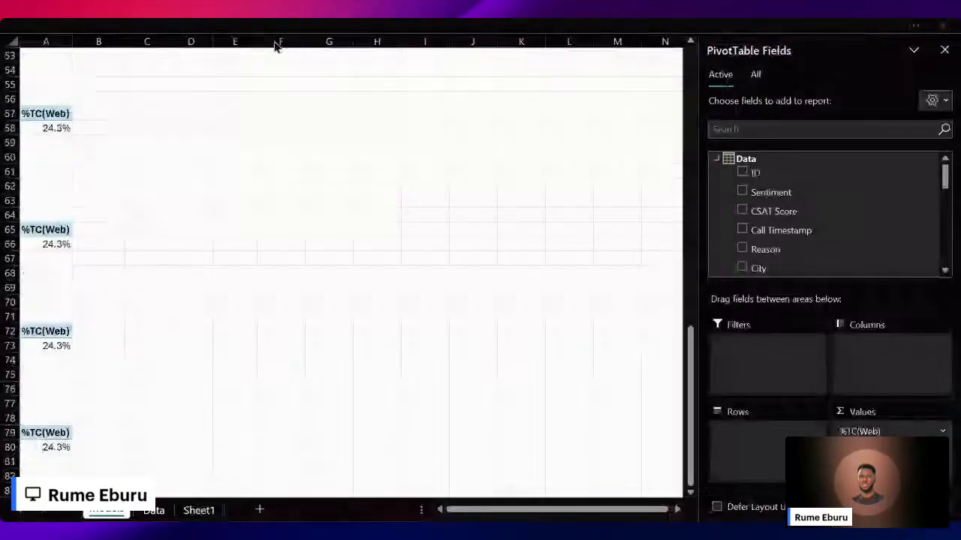
pyautogui.scroll(4, 150, 165)
pyautogui.scroll(-1, 124, 184)
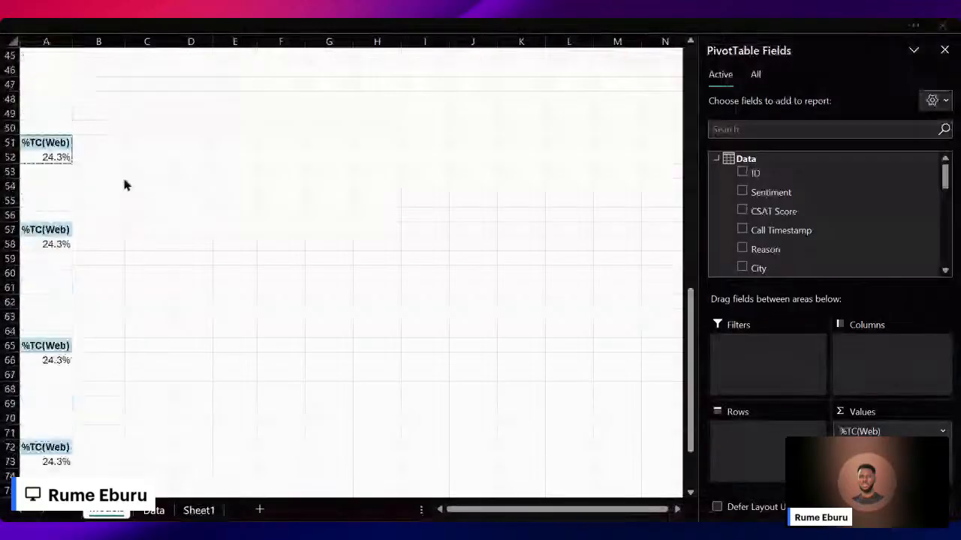
pyautogui.scroll(4, 113, 165)
pyautogui.scroll(-1, 94, 240)
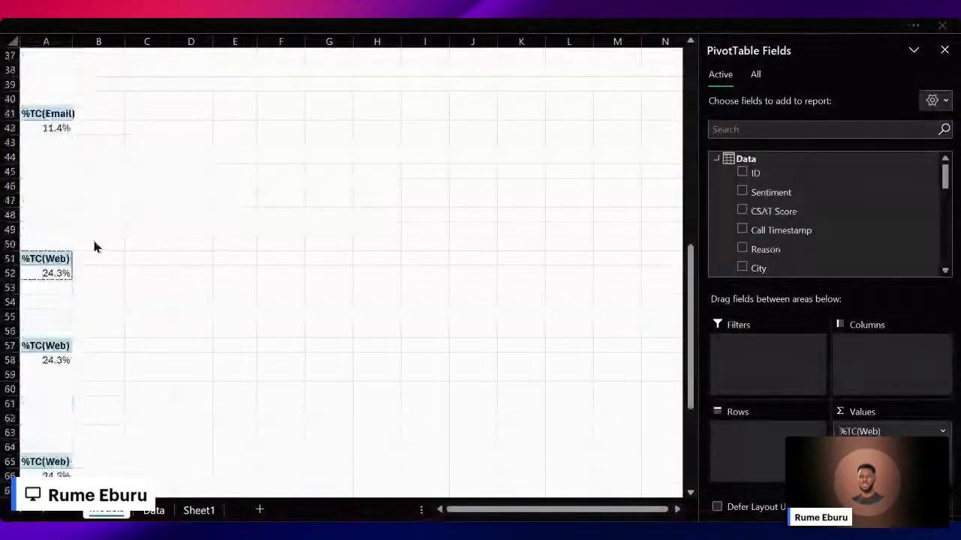
pyautogui.scroll(-1, 94, 246)
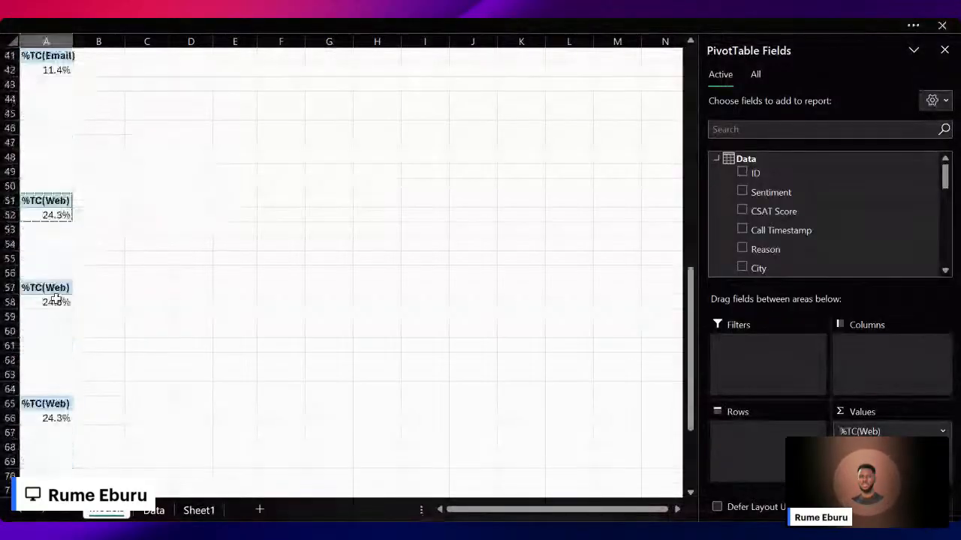
pyautogui.scroll(-3, 90, 221)
pyautogui.scroll(1, 90, 222)
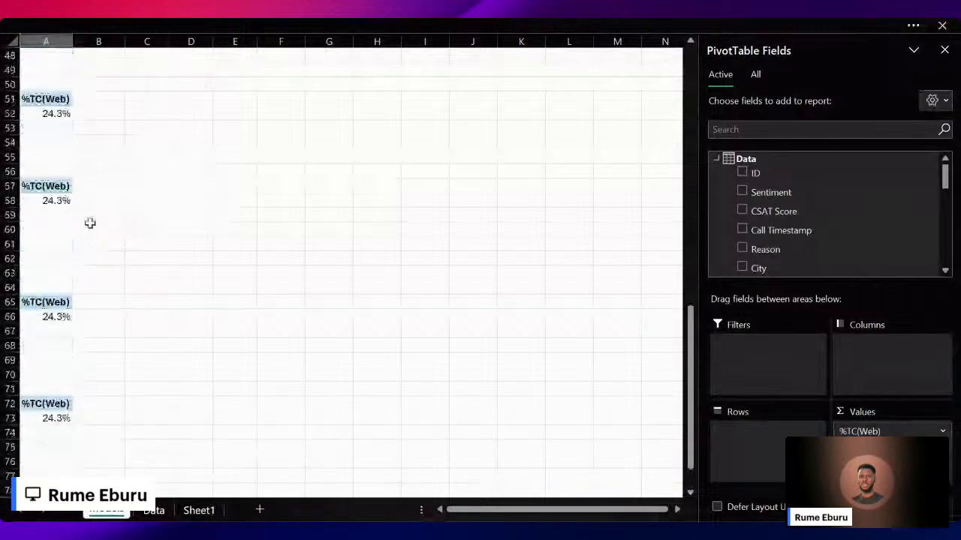
pyautogui.click(50, 199)
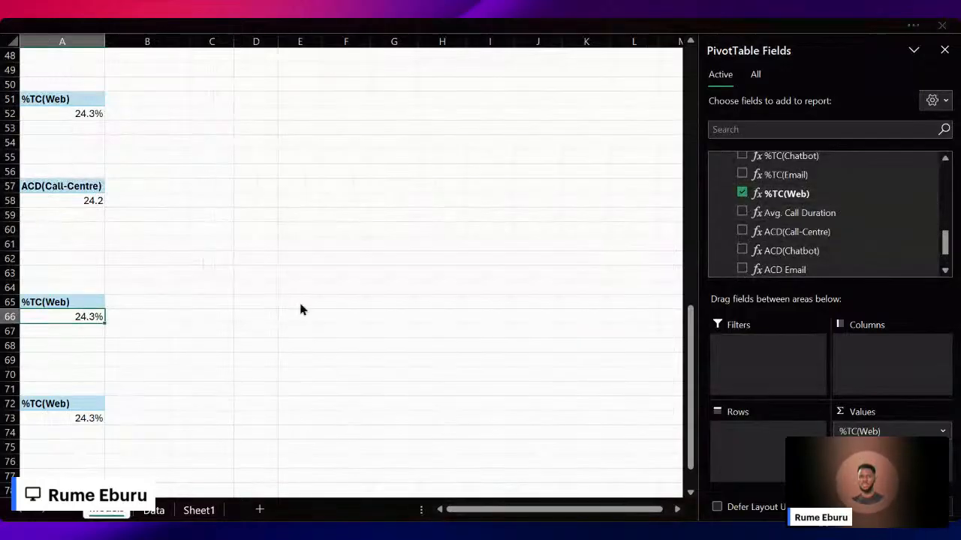
# Replace %TC(Web) with ACD(Chatbot) in the PivotTable at A65 and with ACD Email in the PivotTable at A72.
pyautogui.click(815, 254)
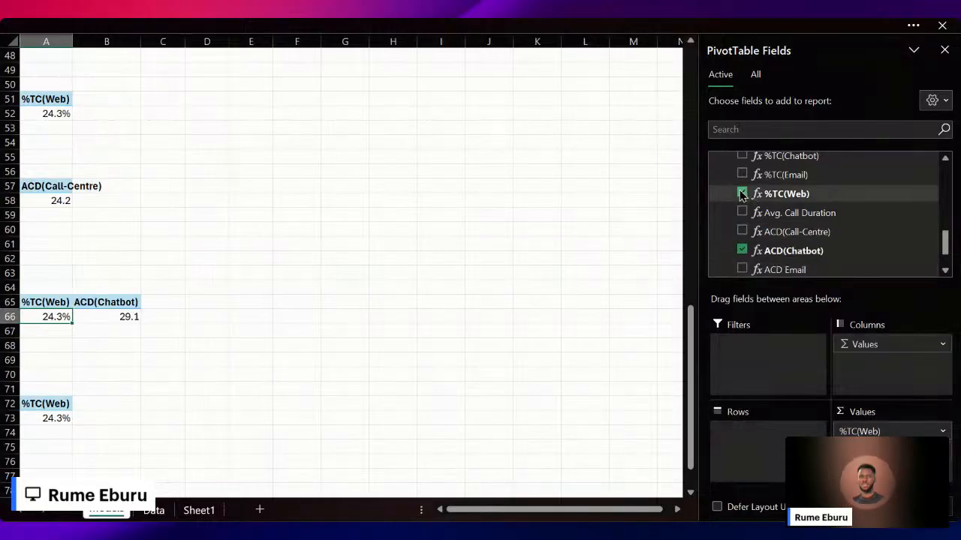
pyautogui.click(741, 193)
pyautogui.scroll(-1, 67, 370)
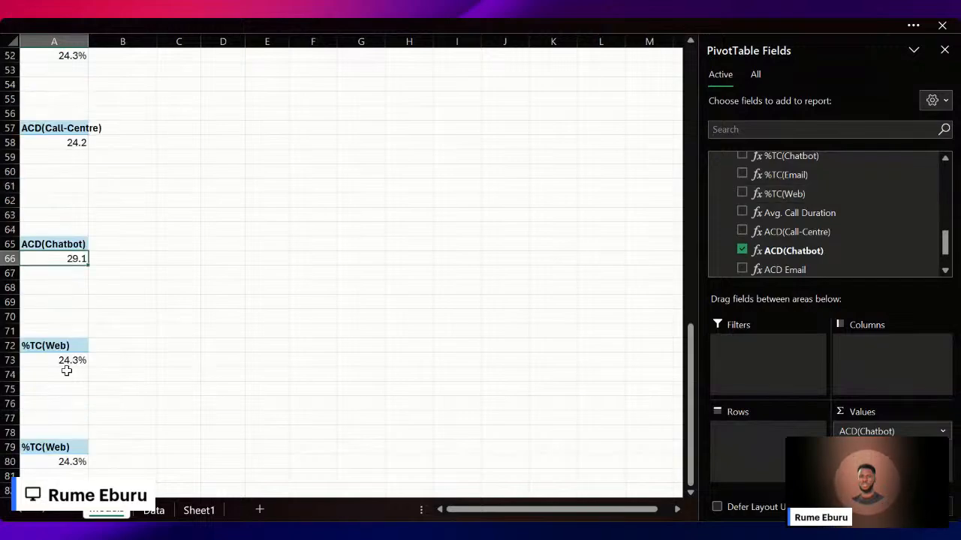
pyautogui.click(52, 348)
pyautogui.scroll(-5, 828, 231)
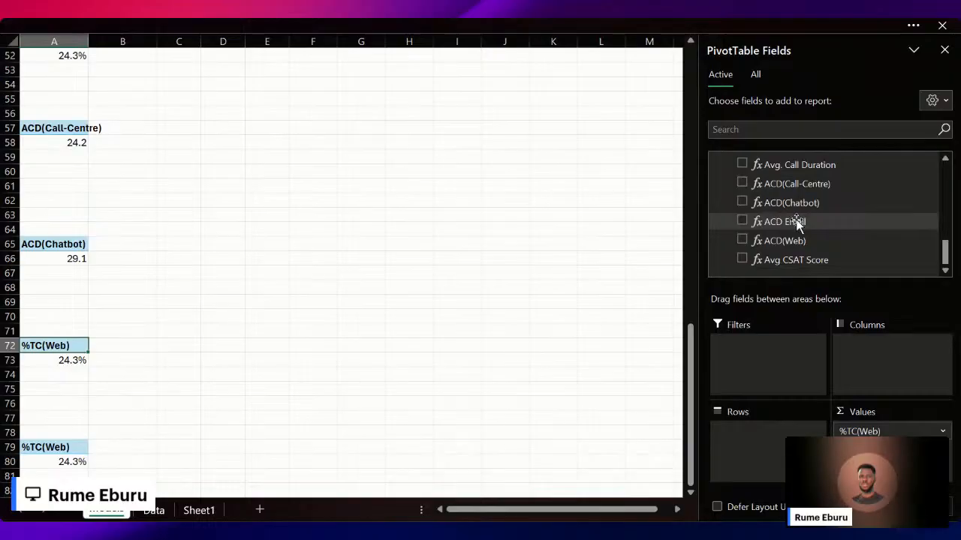
pyautogui.click(795, 222)
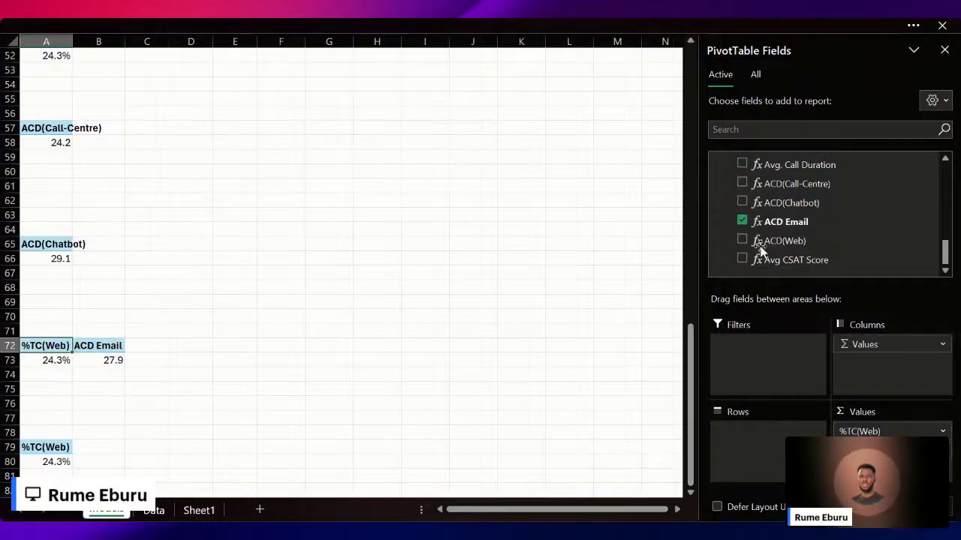
pyautogui.moveTo(862, 433); pyautogui.dragTo(532, 326)
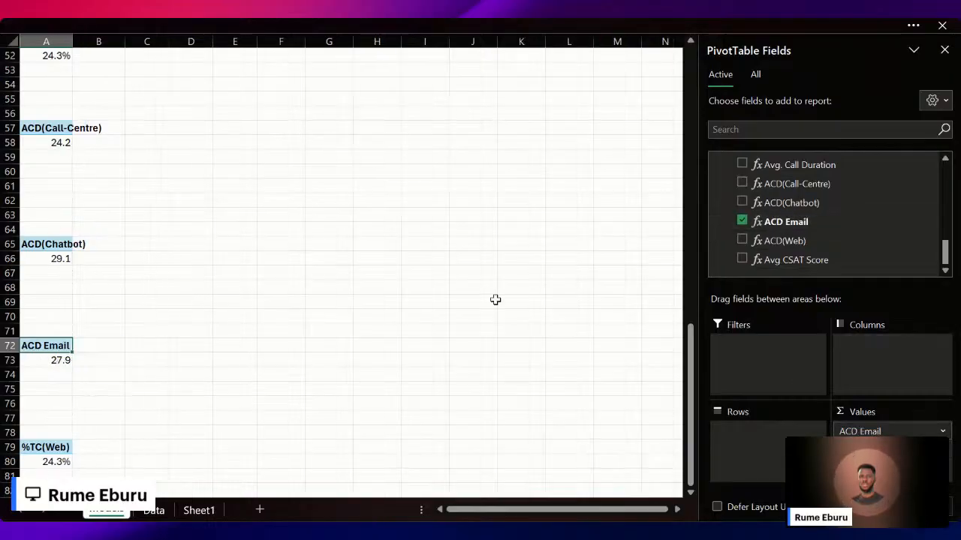
# Add ACD(Web) to the PivotTable at A79 and remove %TC(Web) from it.
pyautogui.scroll(-3, 198, 300)
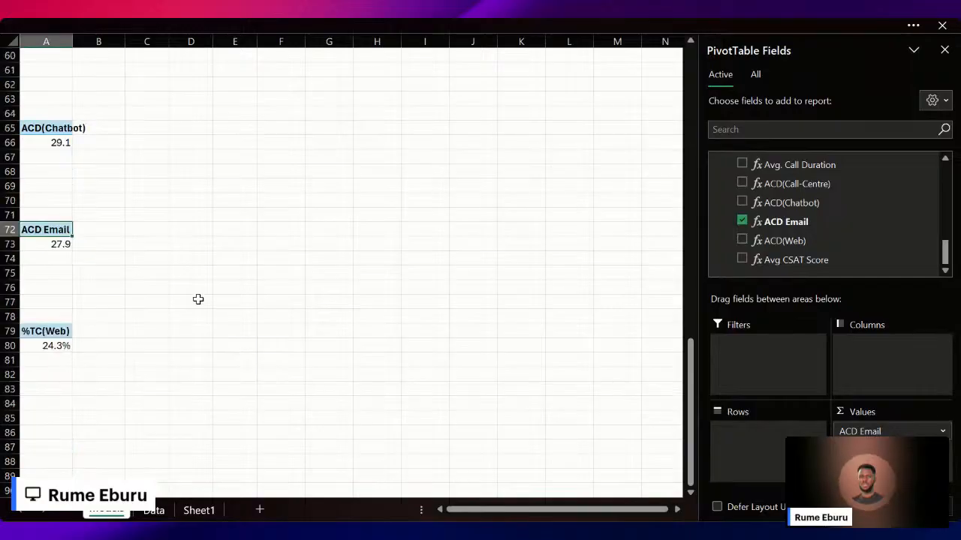
pyautogui.scroll(-4, 198, 300)
pyautogui.click(46, 171)
pyautogui.scroll(-5, 889, 251)
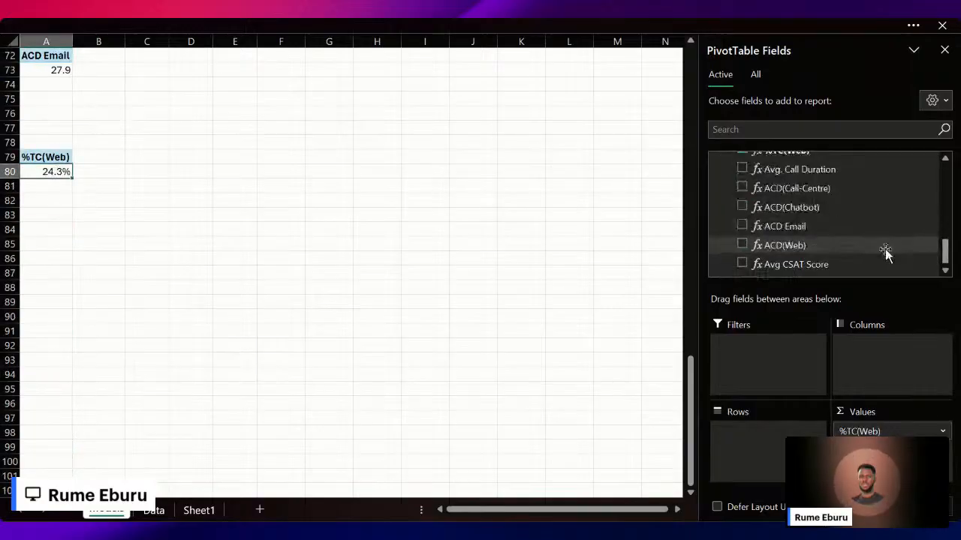
pyautogui.click(853, 250)
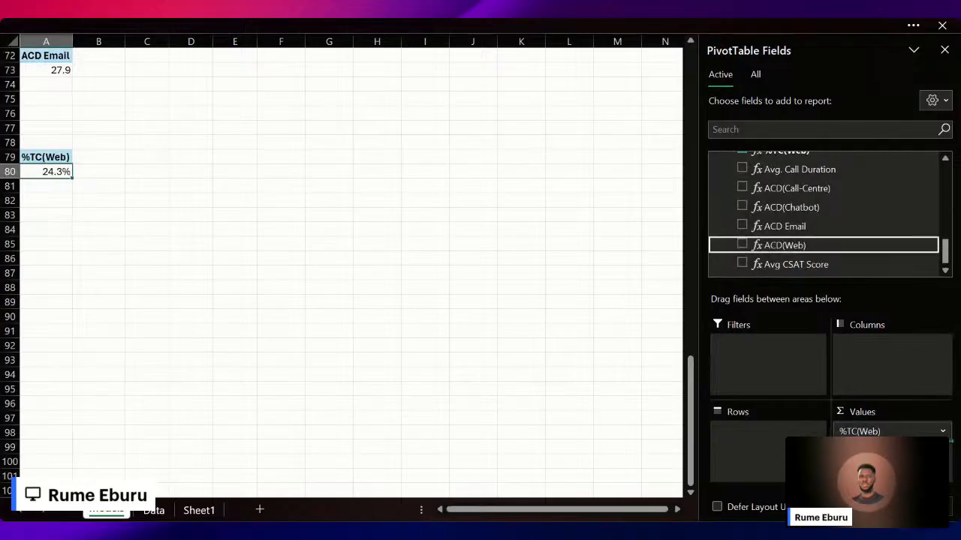
pyautogui.moveTo(888, 431); pyautogui.dragTo(529, 331)
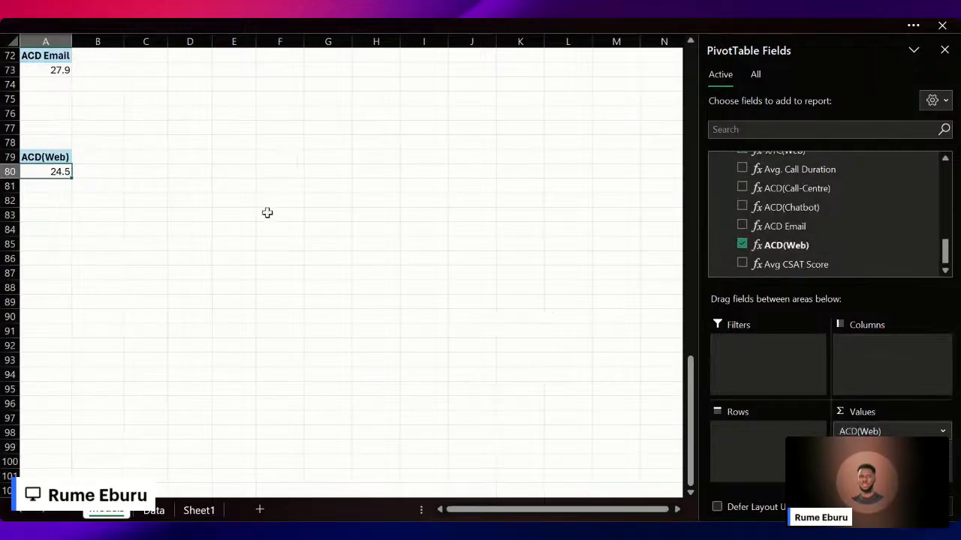
# Review the ACD PivotTables and check the PivotTable field list for the Avg CSAT Score, ACS(Call-Centre) and ACS(Chatbot) measures.
pyautogui.scroll(7, 266, 213)
pyautogui.scroll(1, 262, 214)
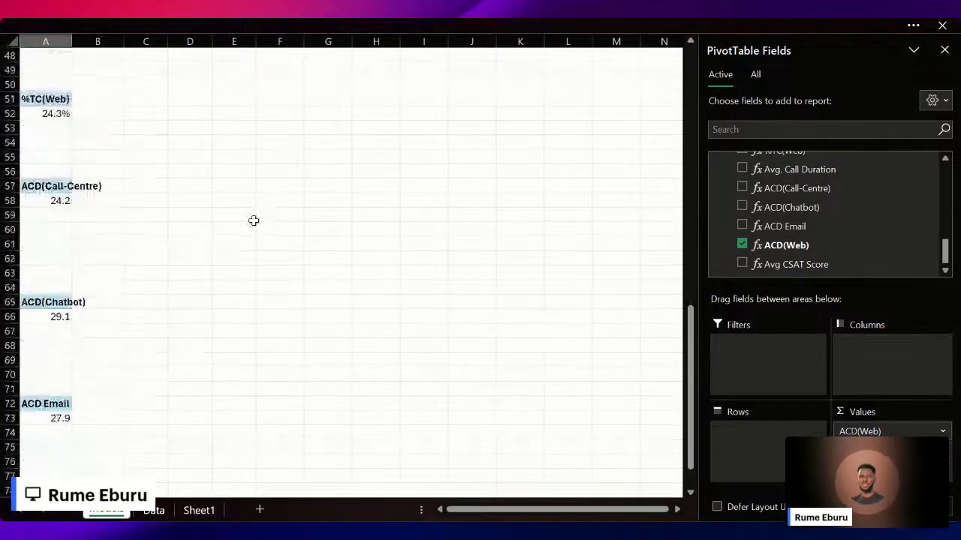
pyautogui.scroll(-3, 253, 218)
pyautogui.scroll(-3, 254, 220)
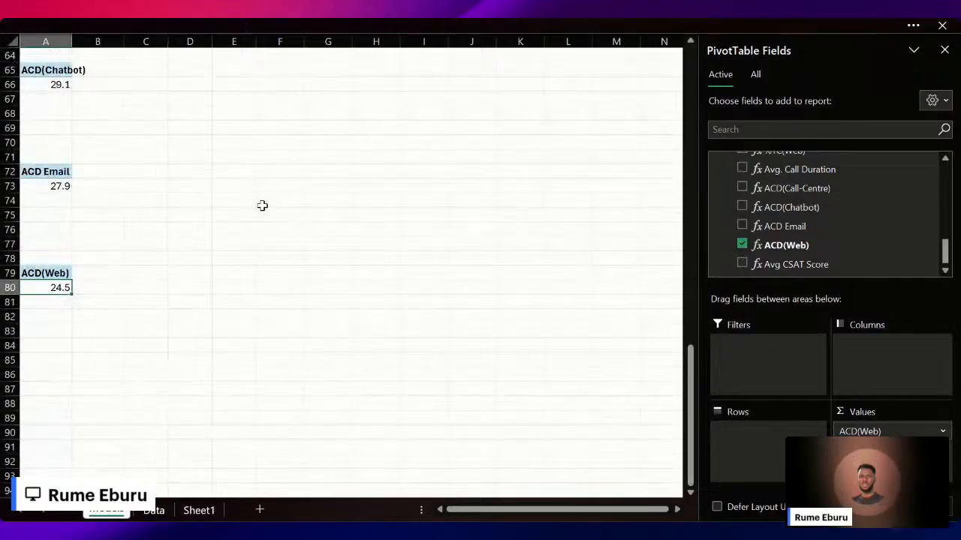
pyautogui.scroll(1, 262, 204)
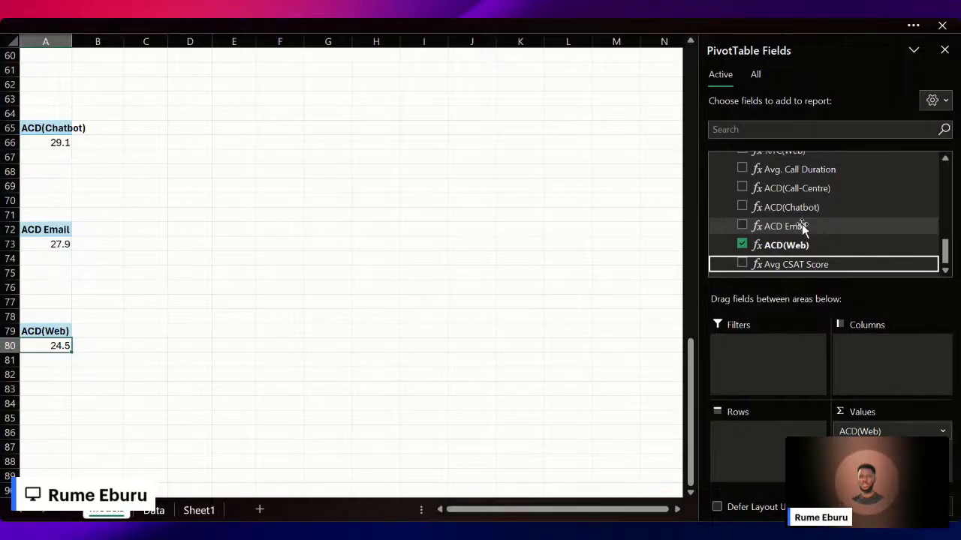
pyautogui.scroll(10, 802, 224)
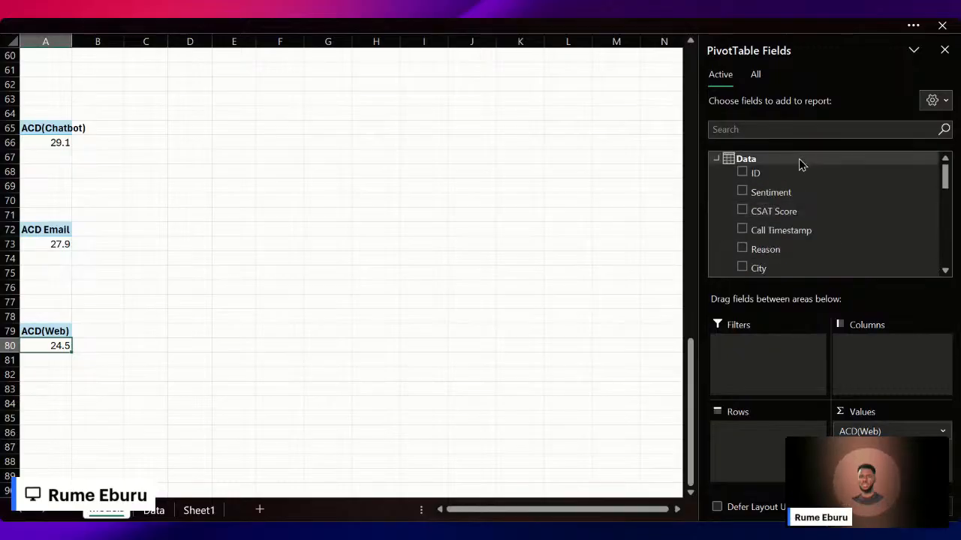
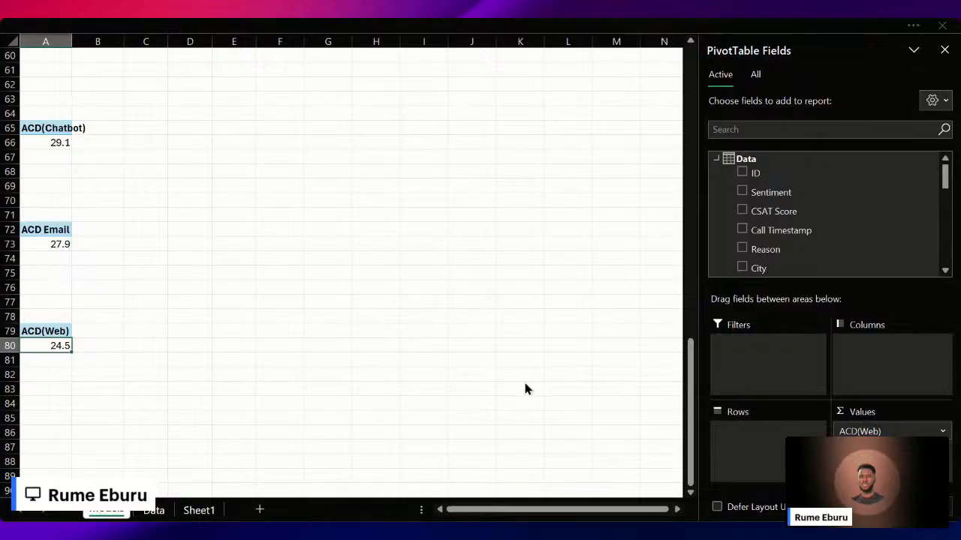
pyautogui.scroll(-10, 810, 218)
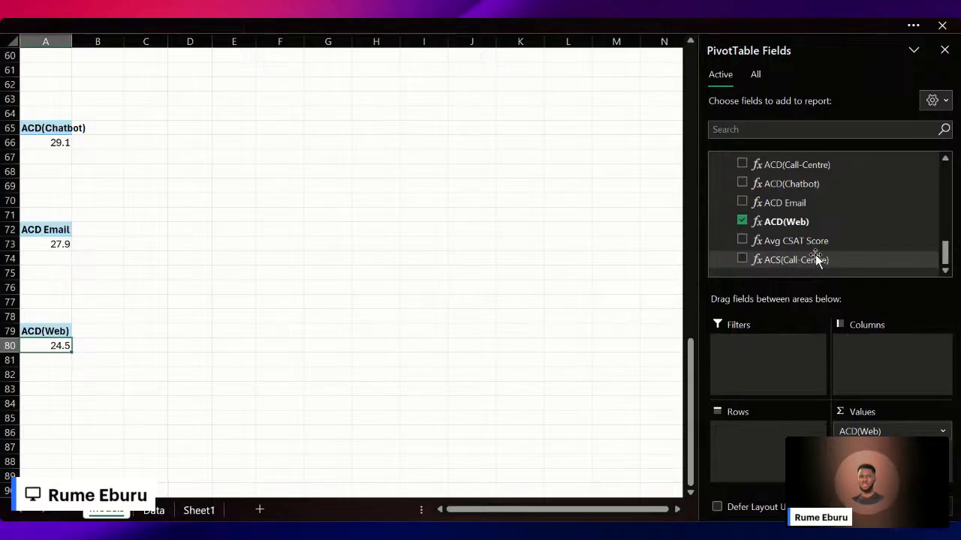
pyautogui.scroll(10, 817, 247)
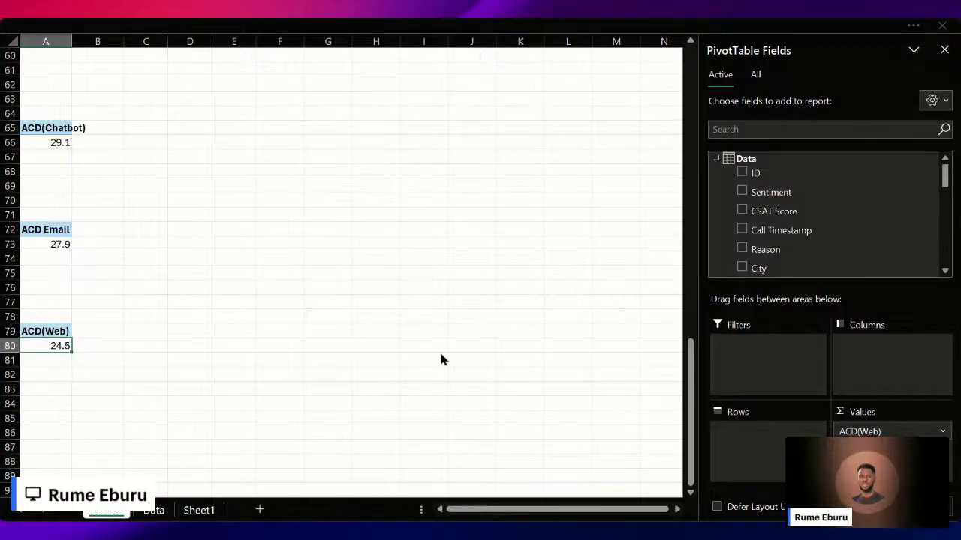
pyautogui.scroll(-10, 774, 192)
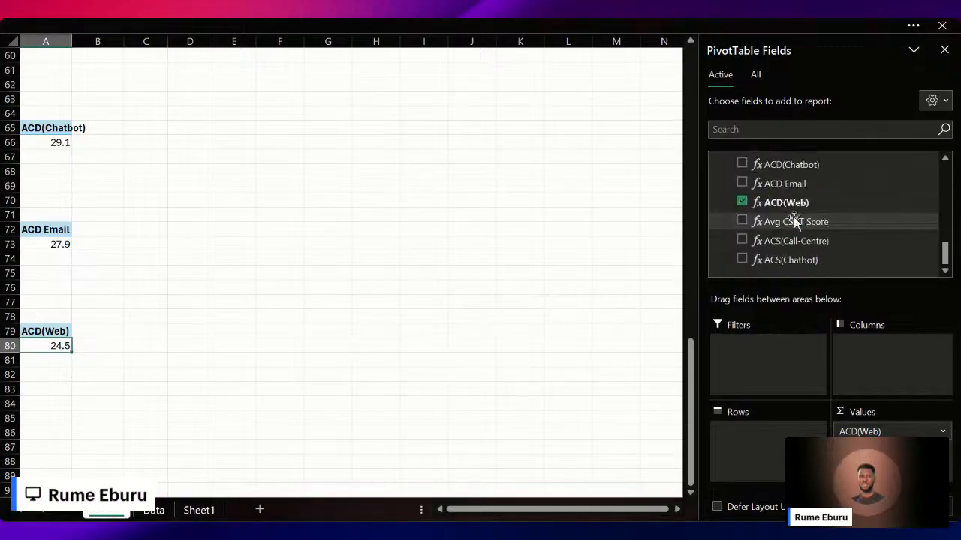
pyautogui.scroll(10, 823, 247)
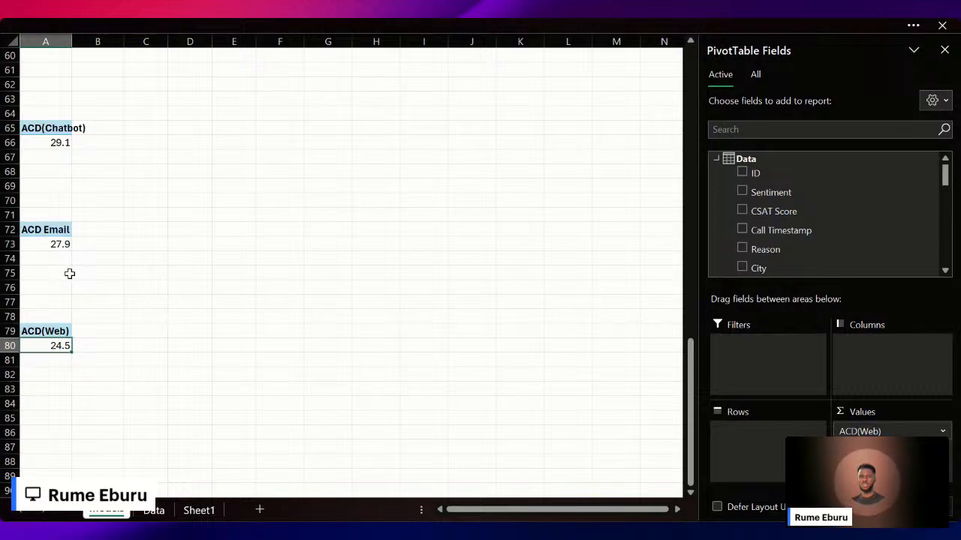
# Duplicate the ACD(Web) PivotTable from A79 to A84.
pyautogui.scroll(-2, 69, 274)
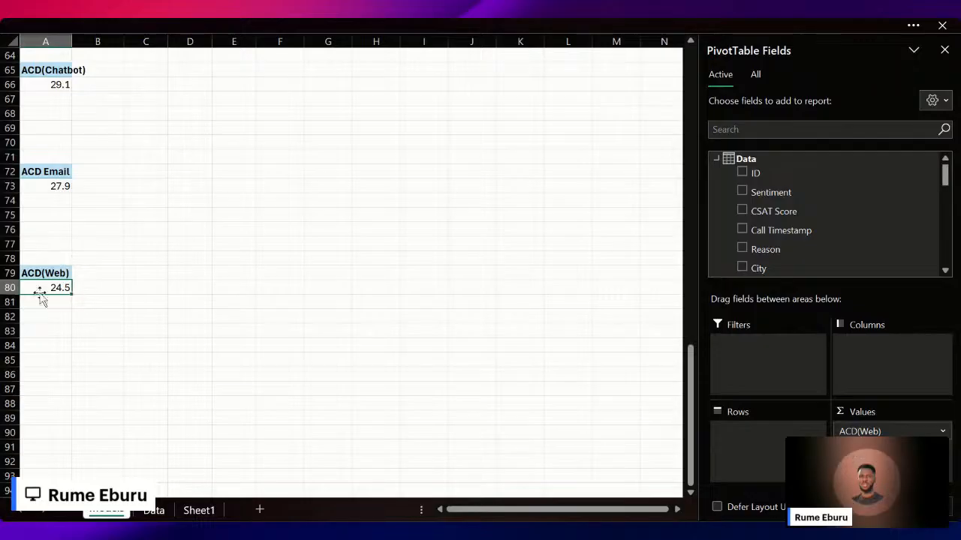
pyautogui.click(48, 273)
pyautogui.moveTo(49, 273); pyautogui.dragTo(51, 288)
pyautogui.hotkey('ctrl', 'c')
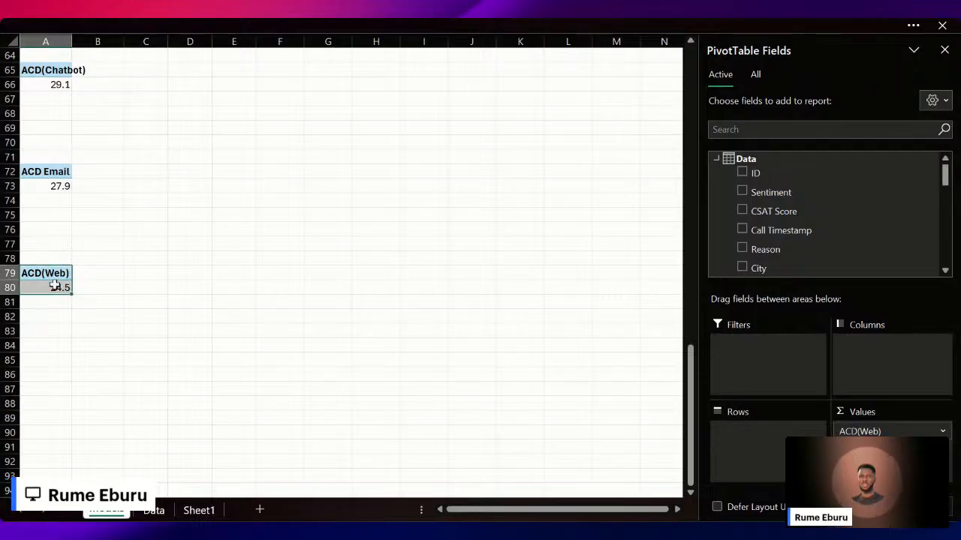
pyautogui.scroll(-2, 75, 349)
pyautogui.click(52, 287)
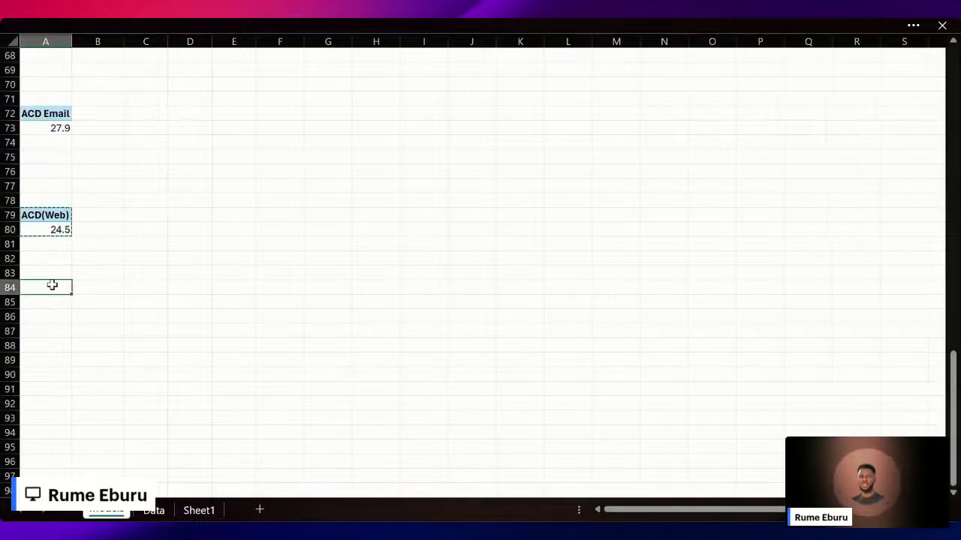
pyautogui.hotkey('ctrl', 'v')
pyautogui.scroll(-5, 814, 225)
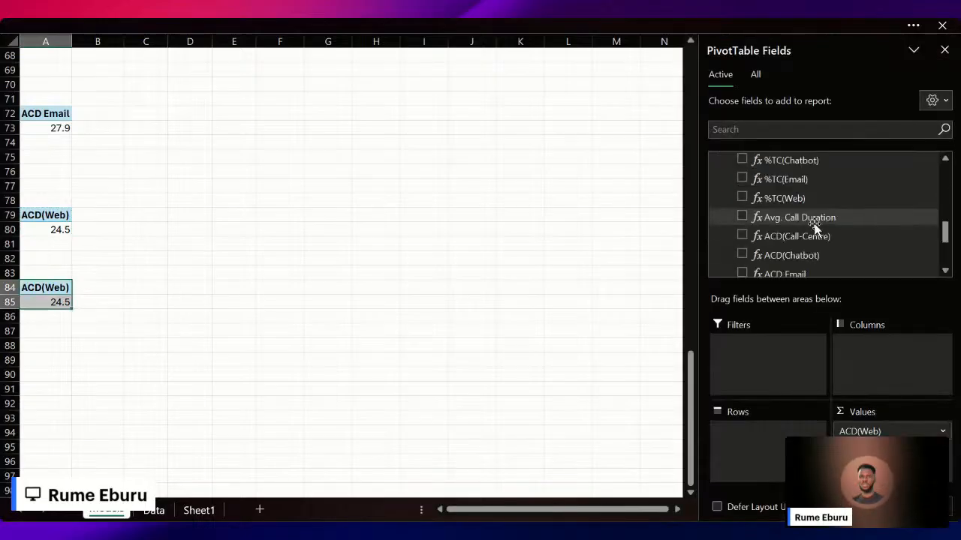
# Replace ACD(Web) with ACS(Call-Centre) in the PivotTable at A84.
pyautogui.scroll(-3, 816, 228)
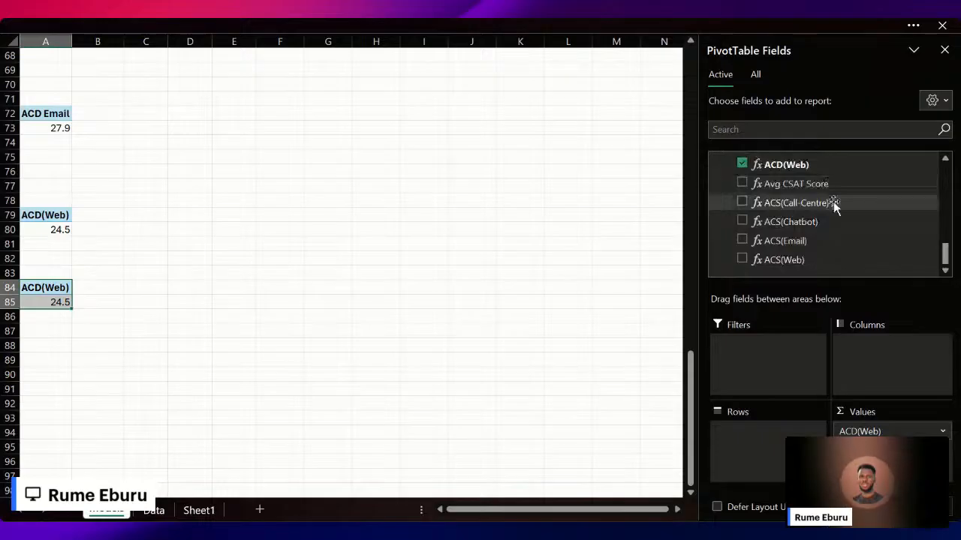
pyautogui.click(833, 201)
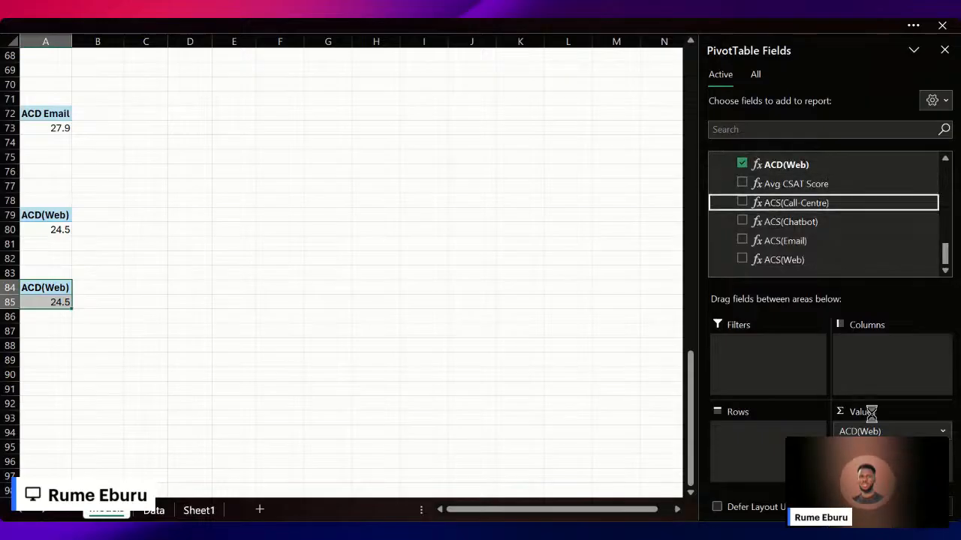
pyautogui.click(741, 167)
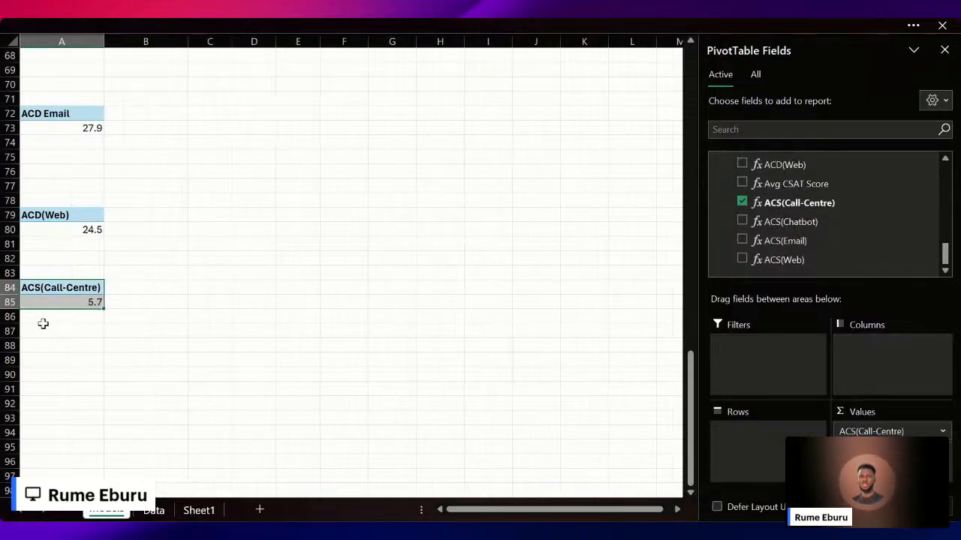
# Duplicate the ACS(Call-Centre) PivotTable from A84 to A92, A100 and A108.
pyautogui.hotkey('ctrl', 'c')
pyautogui.scroll(-1, 51, 342)
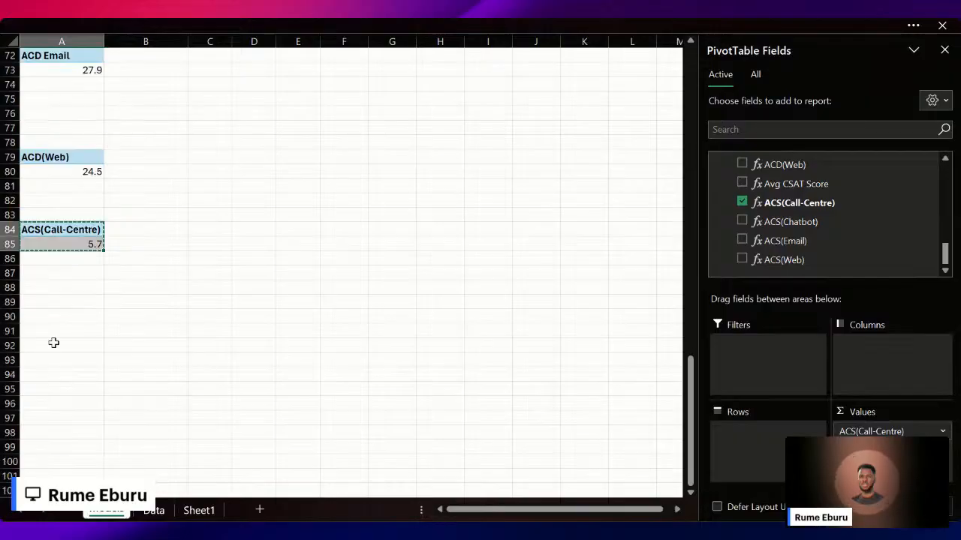
pyautogui.click(54, 344)
pyautogui.hotkey('ctrl', 'v')
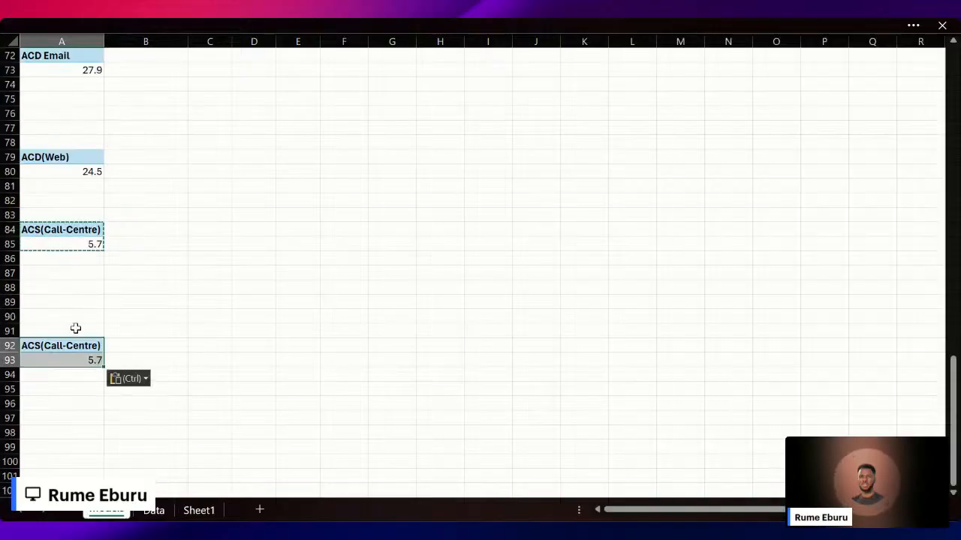
pyautogui.scroll(-4, 49, 298)
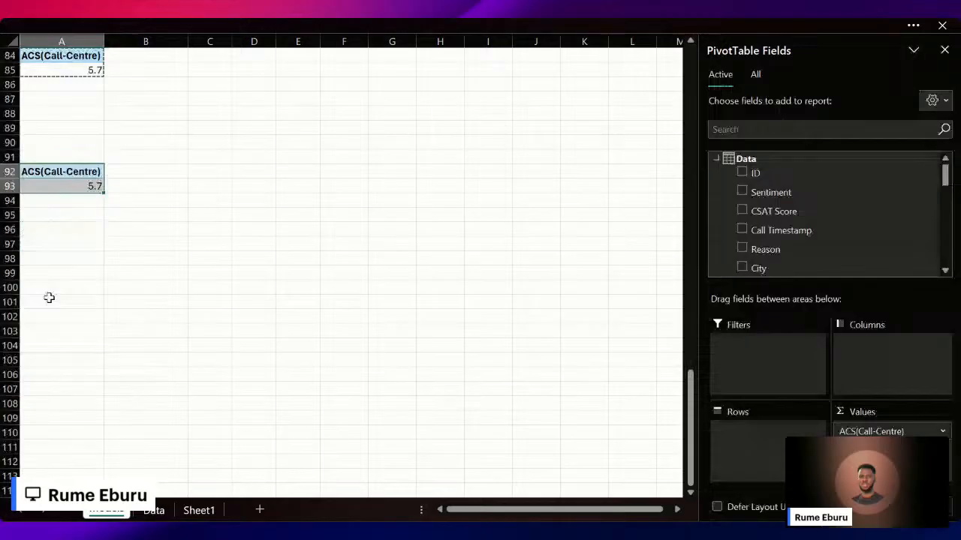
pyautogui.click(50, 289)
pyautogui.hotkey('ctrl', 'v')
pyautogui.scroll(-2, 53, 300)
pyautogui.click(58, 342)
pyautogui.click(54, 289)
pyautogui.hotkey('ctrl', 'v')
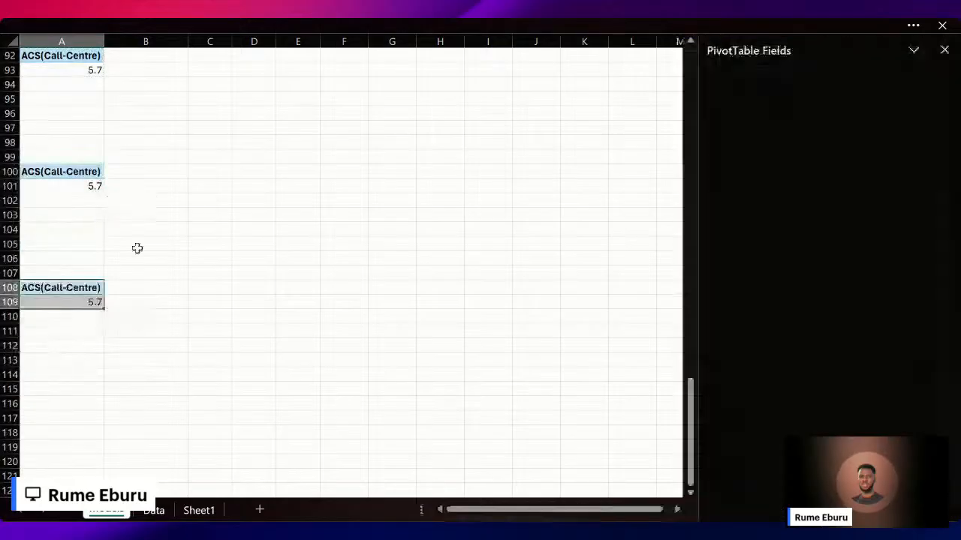
# Replace ACS(Call-Centre) with ACS(Chatbot) in the PivotTable at A92.
pyautogui.scroll(5, 111, 156)
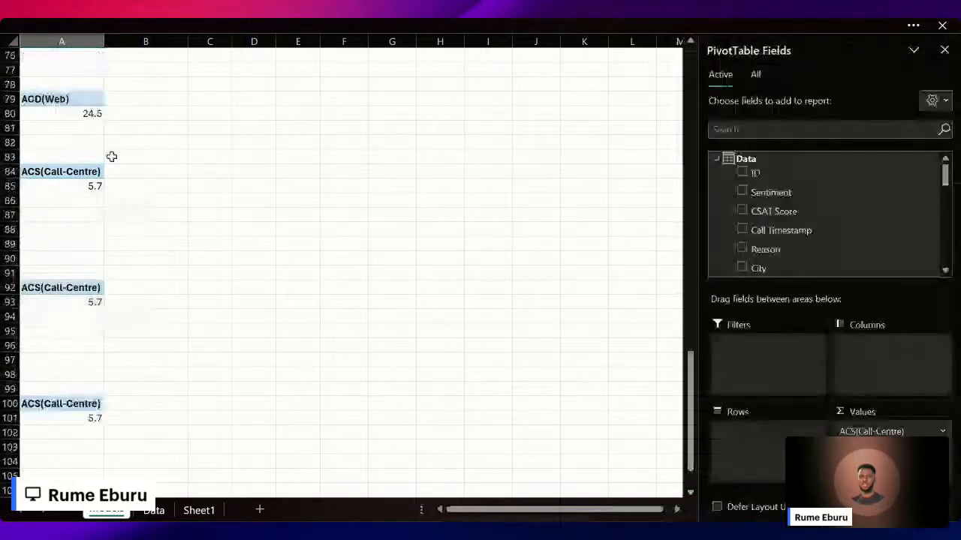
pyautogui.click(61, 302)
pyautogui.scroll(-3, 825, 214)
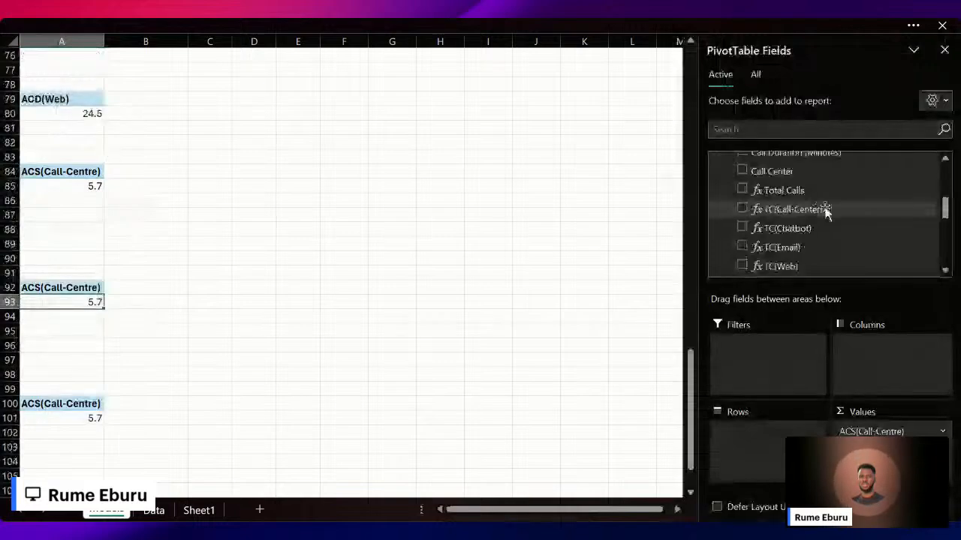
pyautogui.scroll(-5, 825, 211)
pyautogui.click(742, 222)
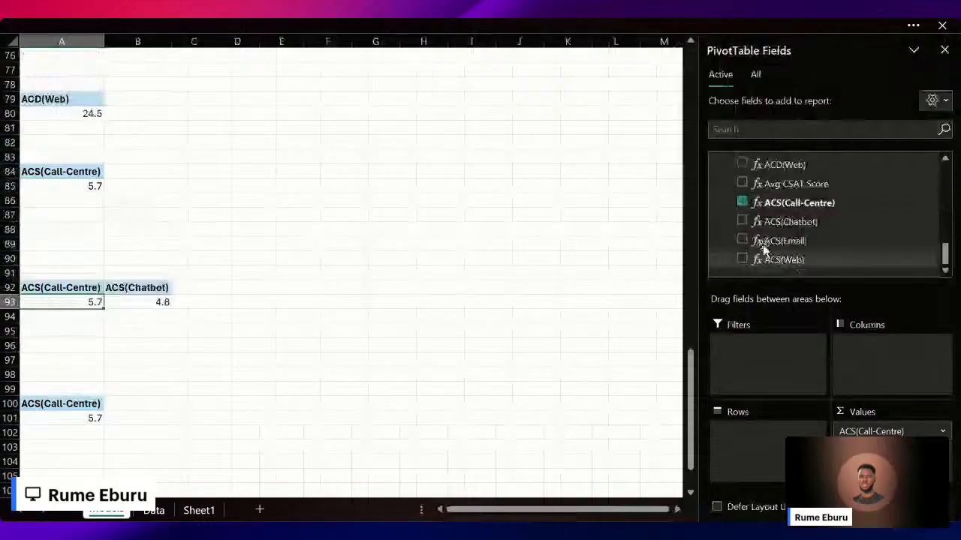
# Replace ACS(Call-Centre) with ACS(Email) in the PivotTable at A100.
pyautogui.scroll(-3, 188, 290)
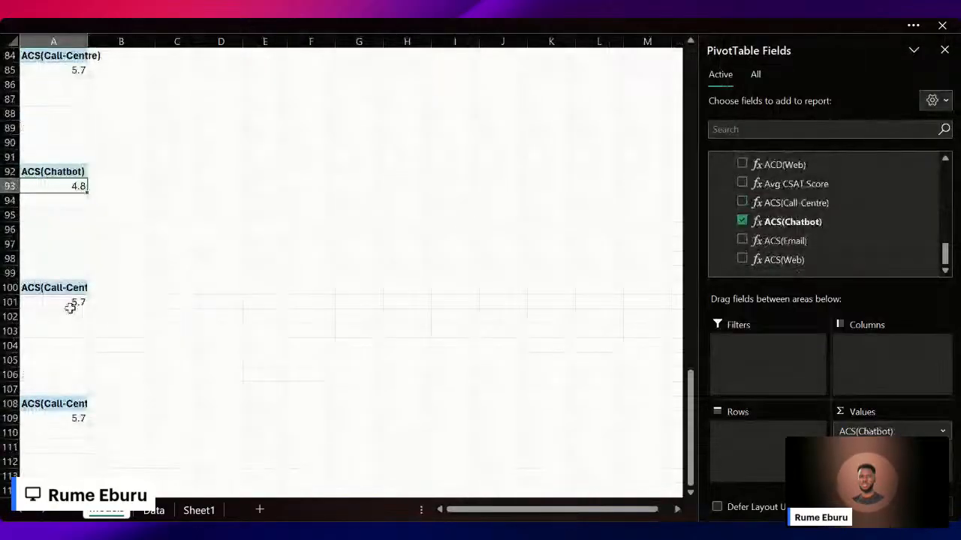
pyautogui.click(70, 302)
pyautogui.scroll(-10, 840, 227)
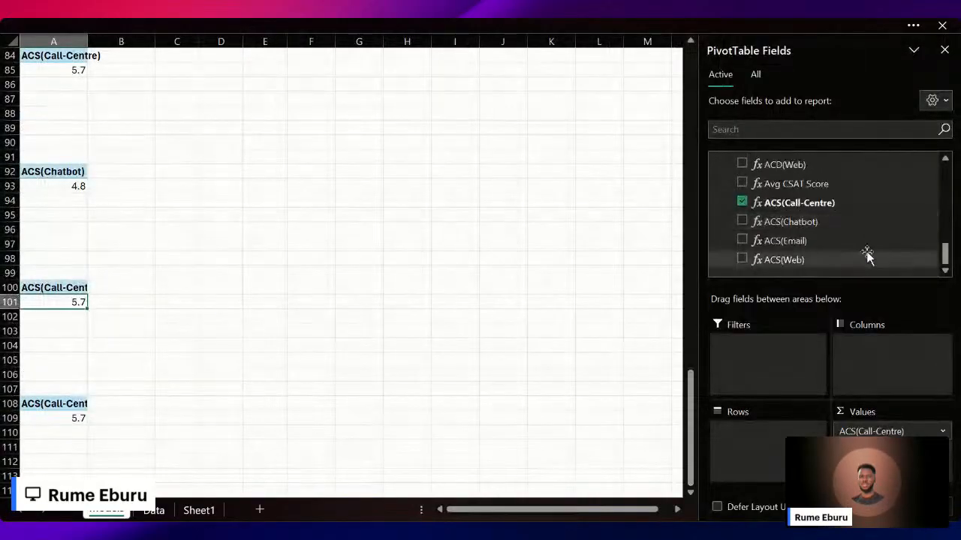
pyautogui.click(857, 244)
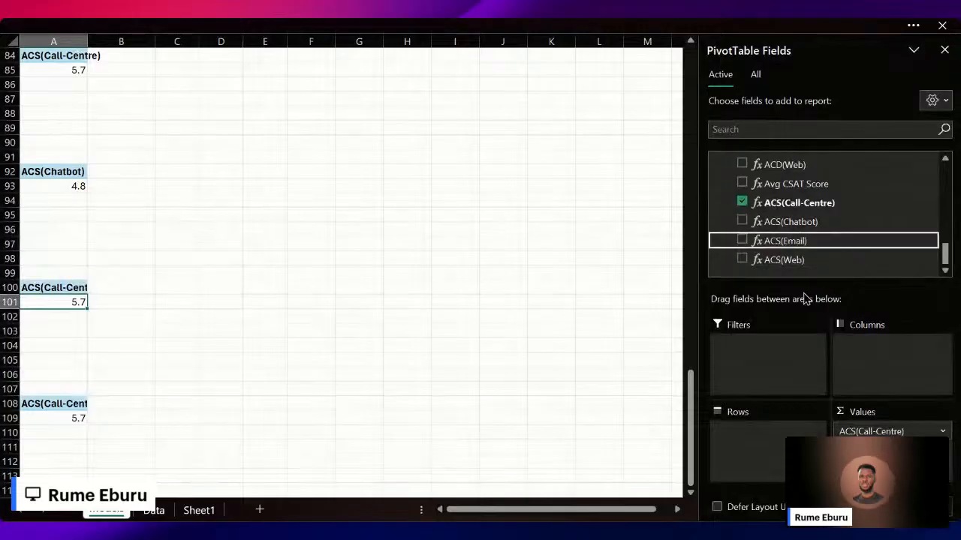
pyautogui.click(742, 202)
# Replace ACS(Call-Centre) with ACS(Web) in the PivotTable at A108 and autofit the width of column A.
pyautogui.scroll(-2, 193, 307)
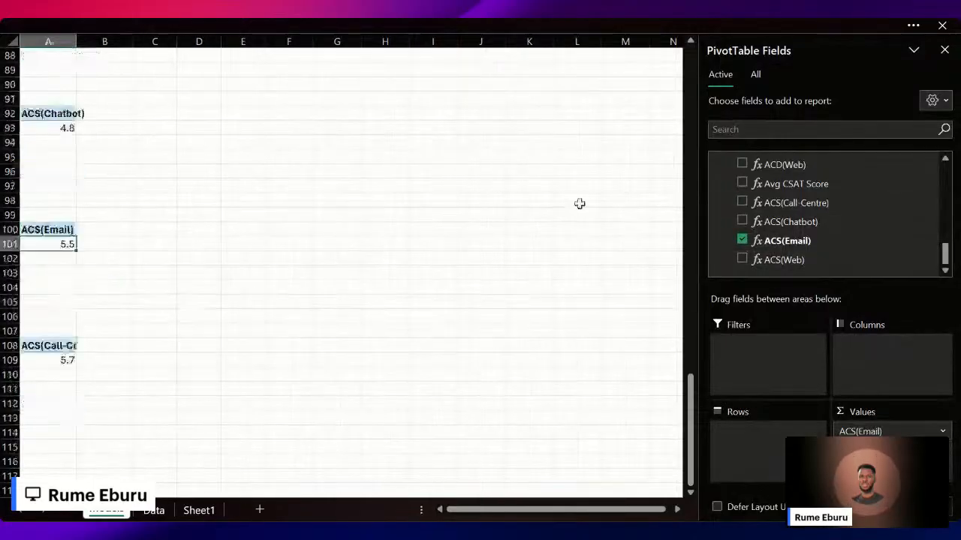
pyautogui.click(65, 360)
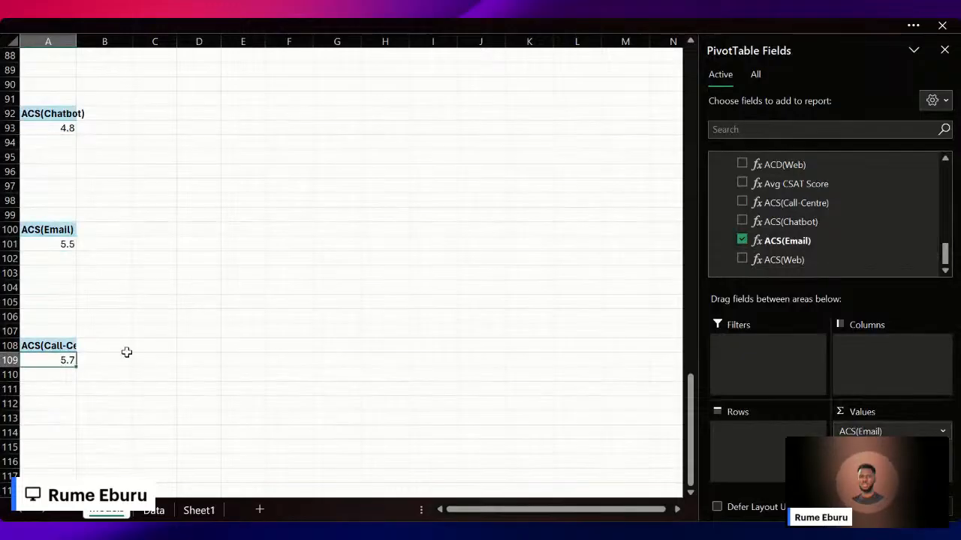
pyautogui.click(830, 261)
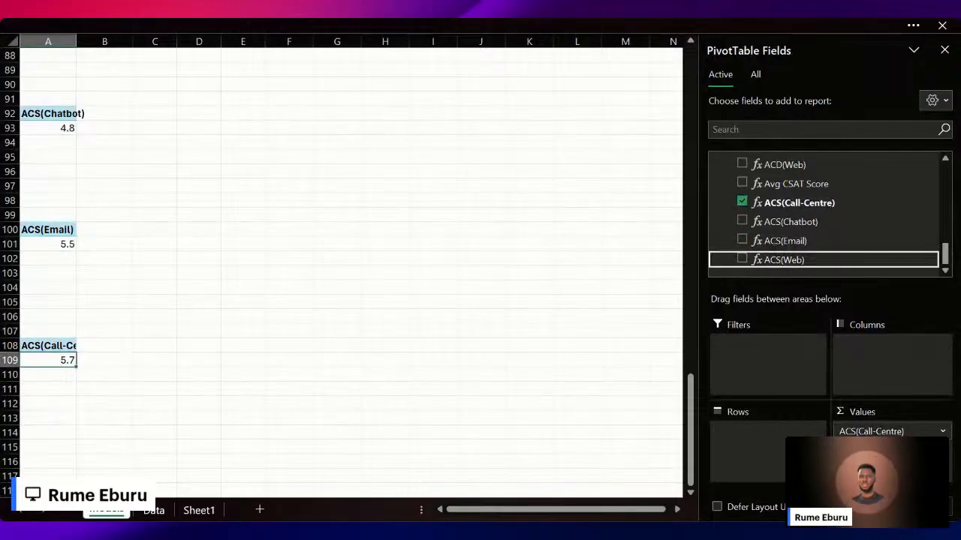
pyautogui.click(742, 260)
pyautogui.click(742, 202)
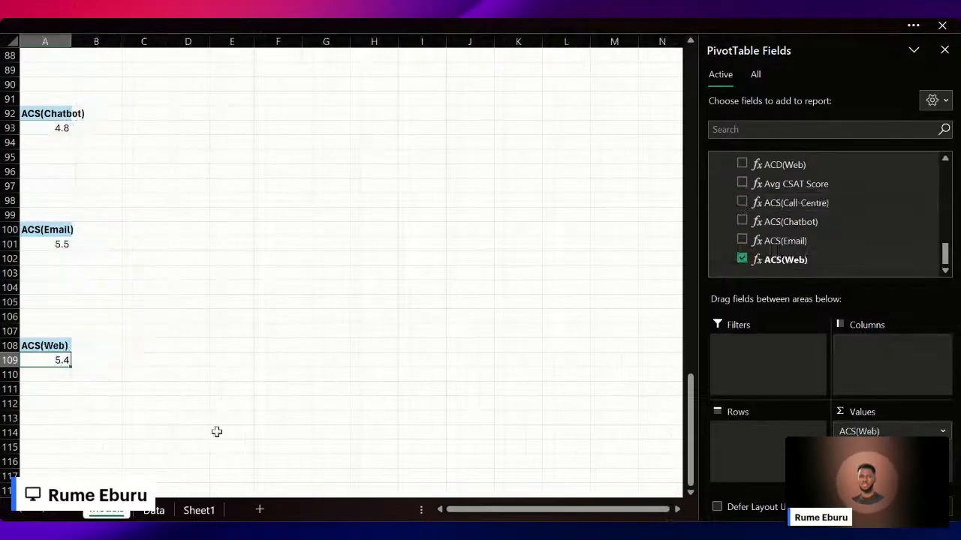
pyautogui.doubleClick(70, 41)
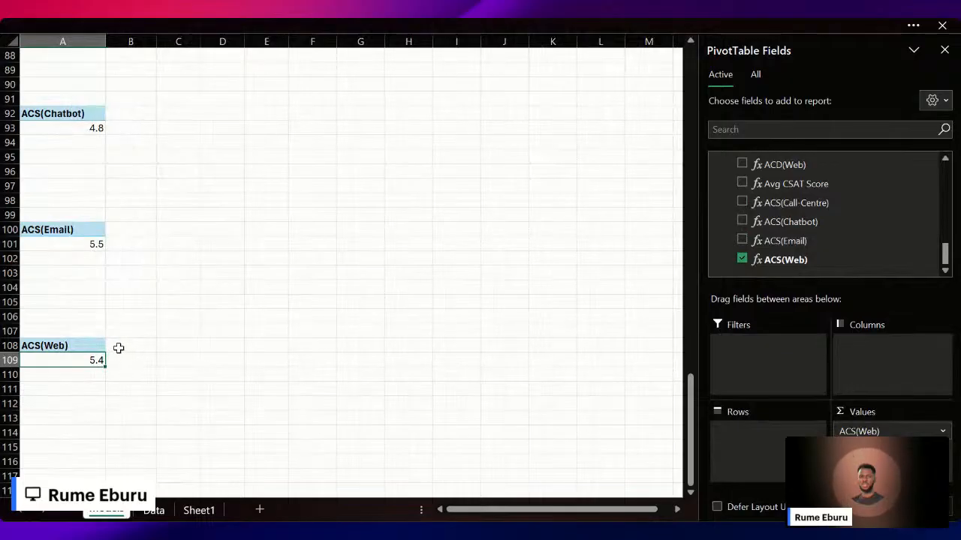
# Review the %TC, ACD and ACS PivotTables in column A of the Models sheet.
pyautogui.scroll(5, 118, 349)
pyautogui.scroll(-4, 117, 347)
pyautogui.scroll(5, 173, 291)
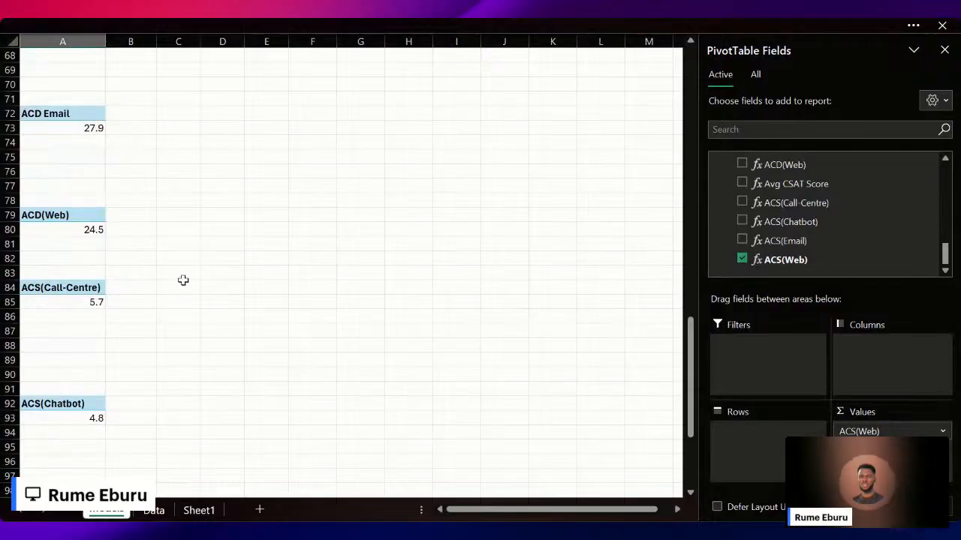
pyautogui.click(146, 229)
pyautogui.click(73, 301)
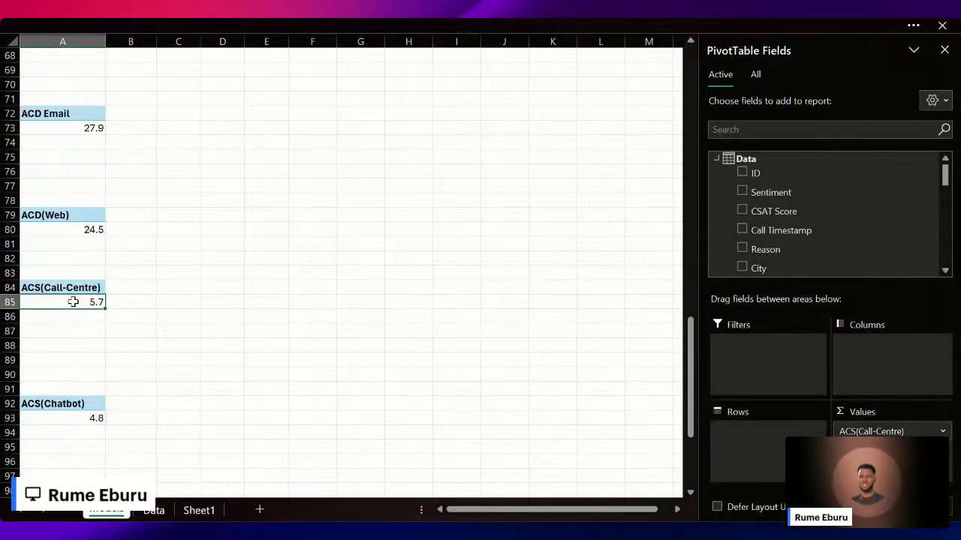
pyautogui.scroll(12, 72, 302)
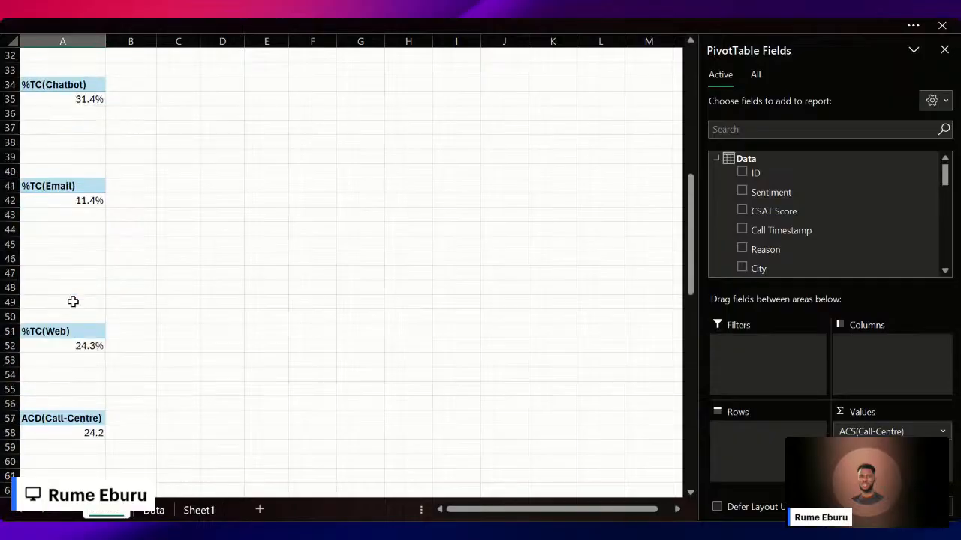
pyautogui.scroll(10, 73, 302)
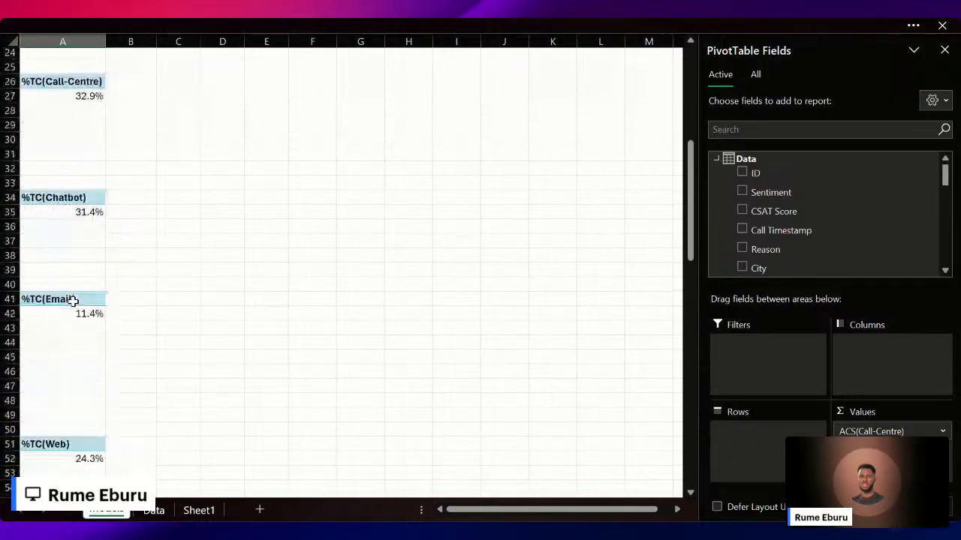
pyautogui.scroll(-8, 73, 301)
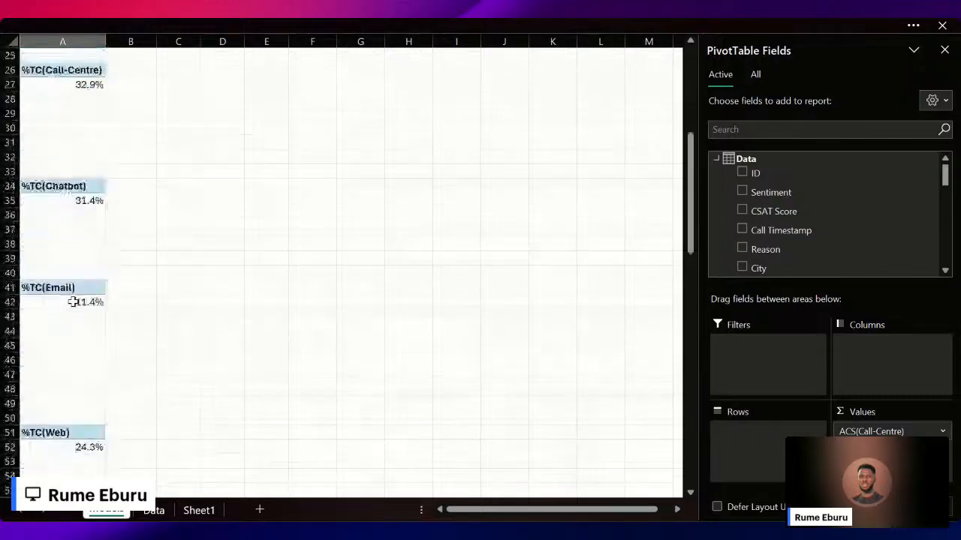
pyautogui.scroll(-7, 73, 301)
pyautogui.click(95, 245)
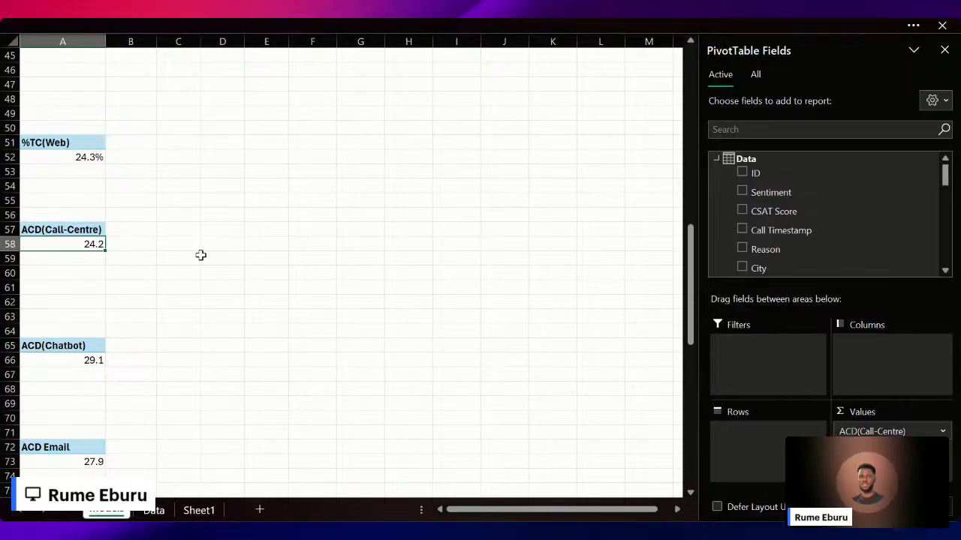
pyautogui.click(229, 220)
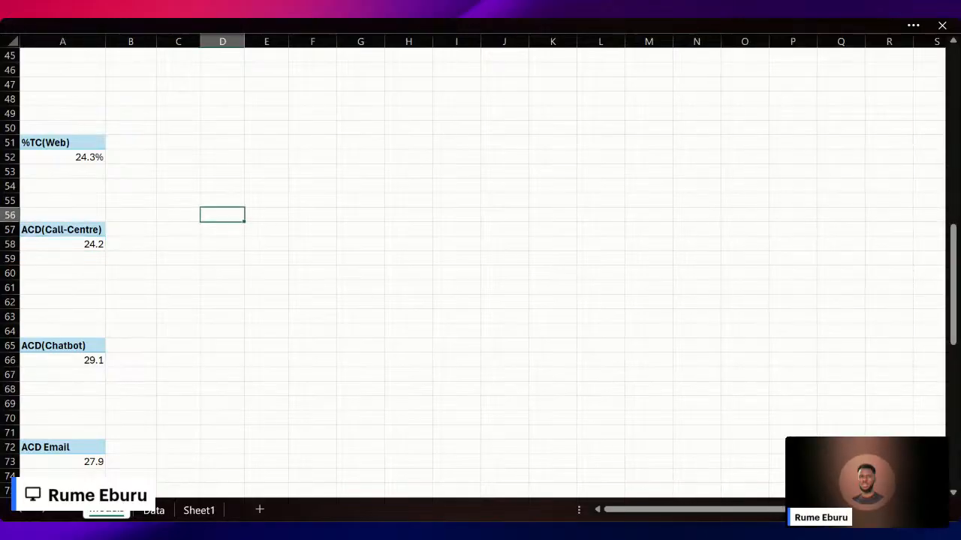
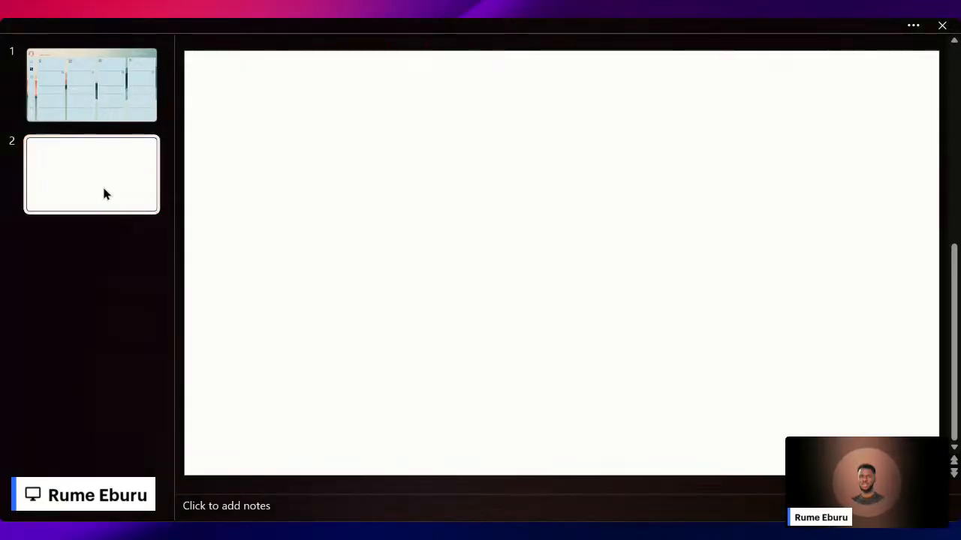
# View the dashboard background on slide 1 in PowerPoint, check the live-stream chat in Chrome, and return to PowerPoint.
pyautogui.click(136, 75)
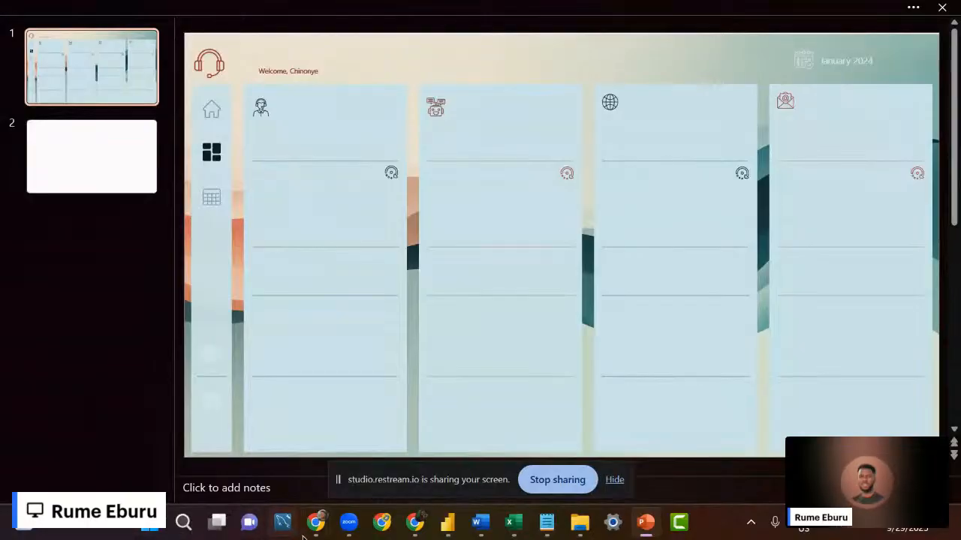
pyautogui.moveTo(318, 535)
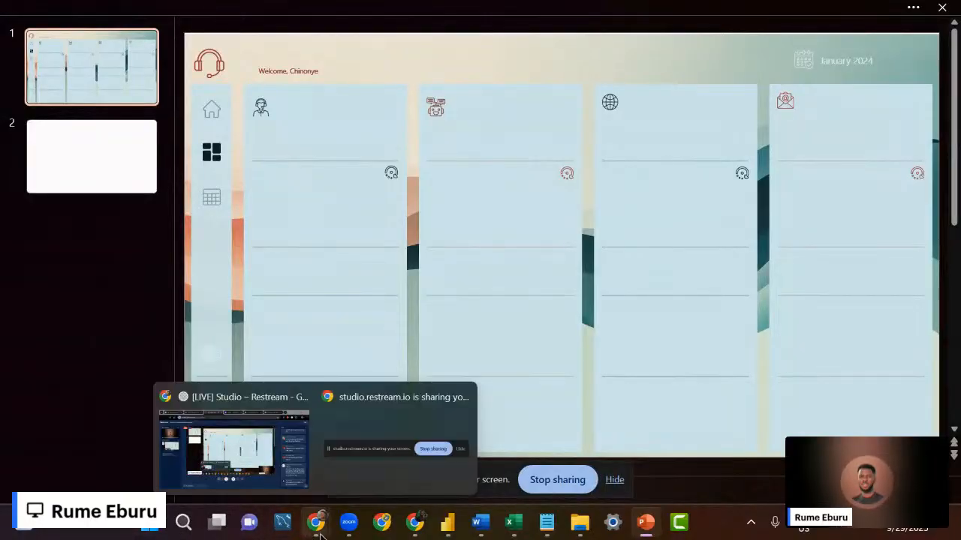
pyautogui.moveTo(232, 446)
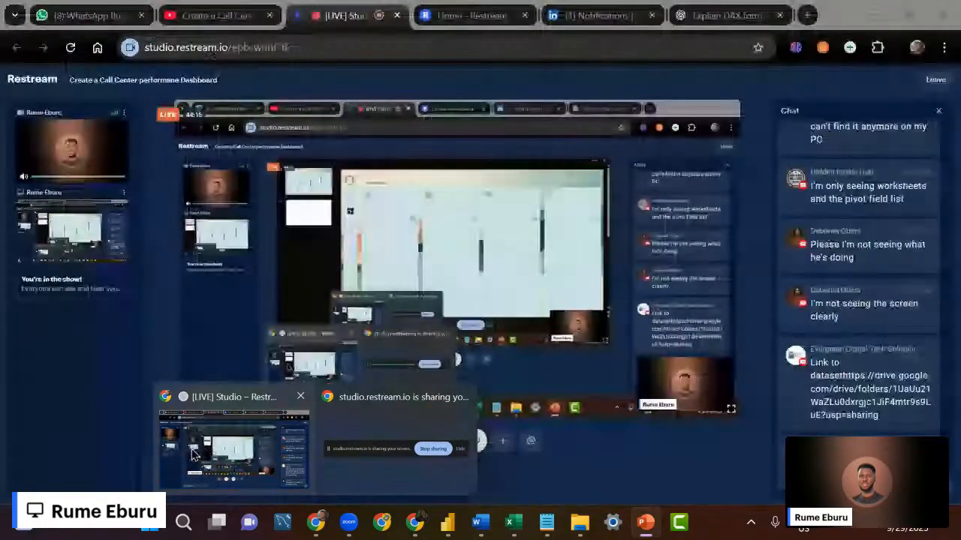
pyautogui.click(177, 448)
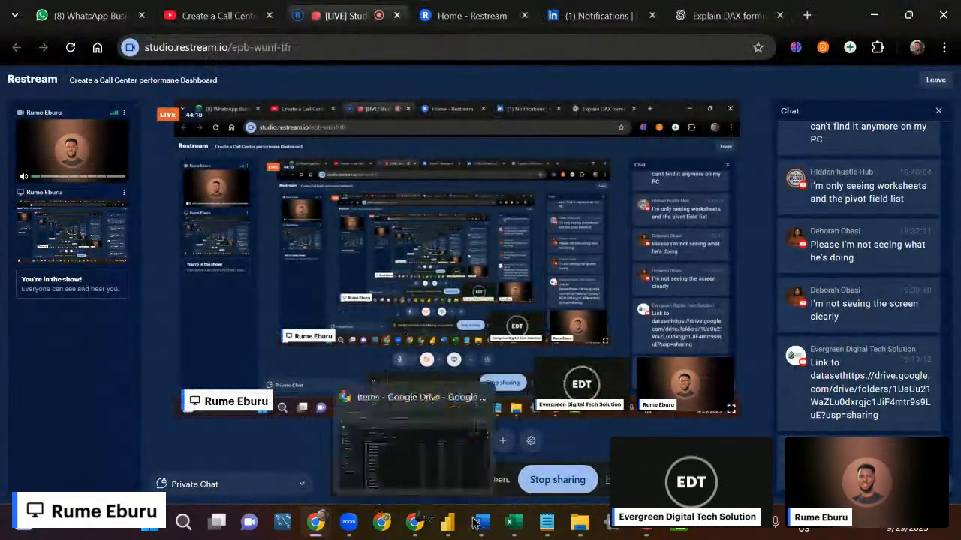
pyautogui.click(646, 524)
pyautogui.click(143, 338)
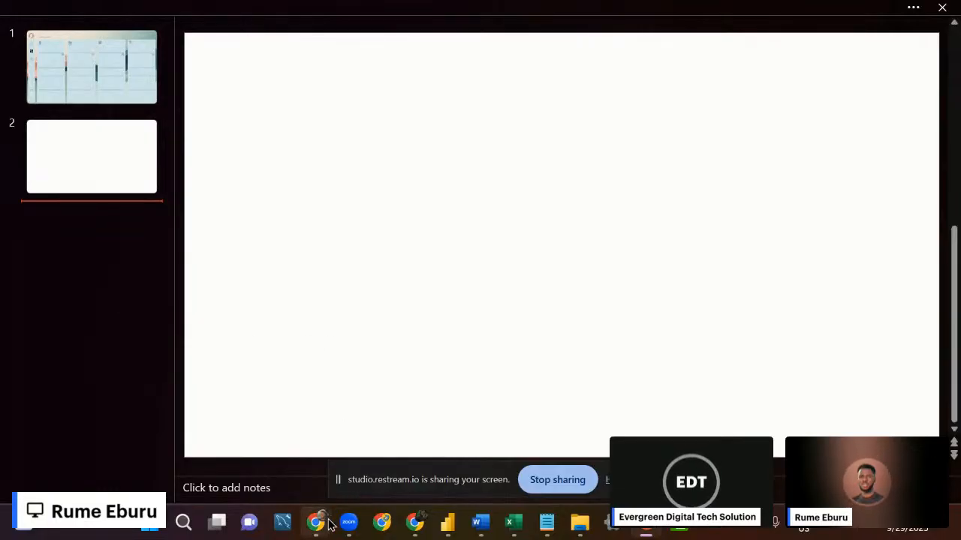
# Examine the dashboard background layout on slide 1 and bring up the blank slide 2.
pyautogui.moveTo(329, 523)
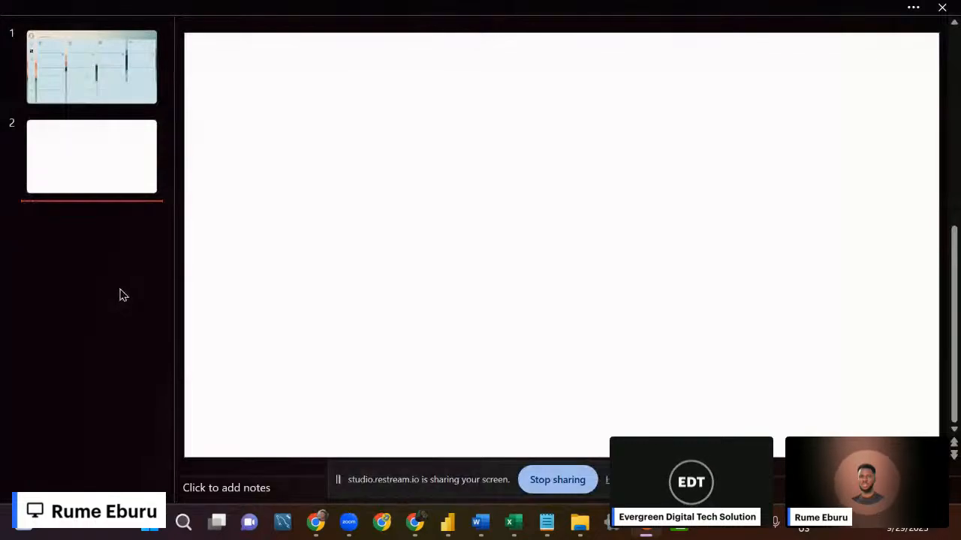
pyautogui.click(121, 99)
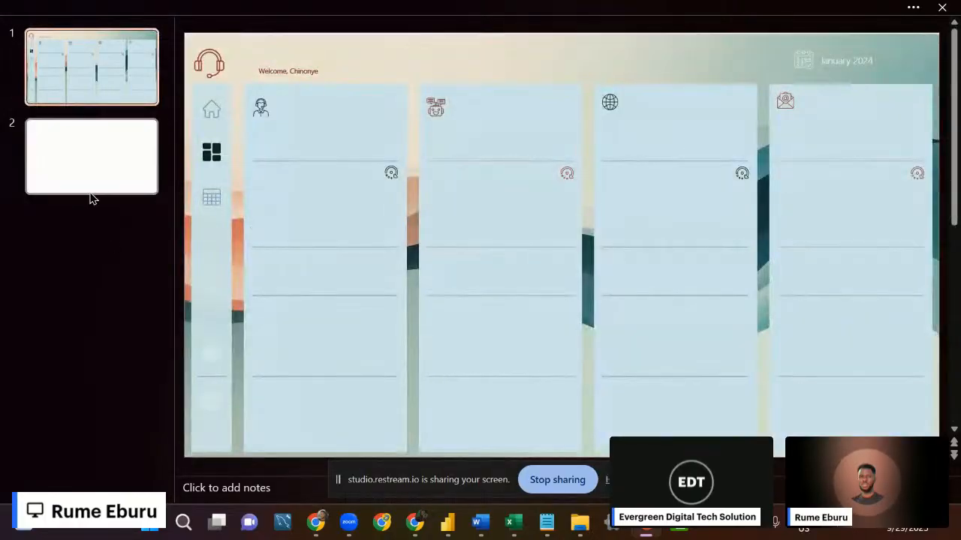
pyautogui.click(90, 191)
pyautogui.click(83, 89)
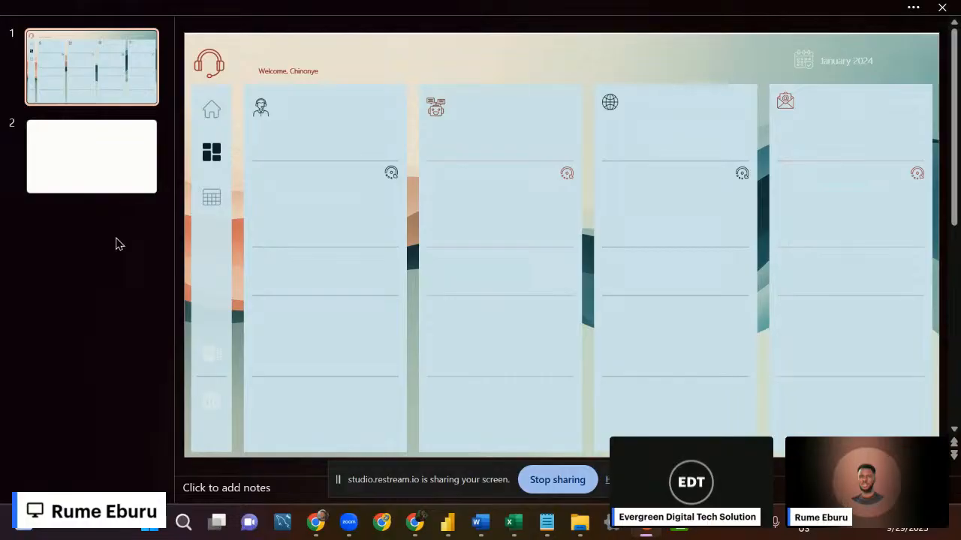
pyautogui.click(96, 178)
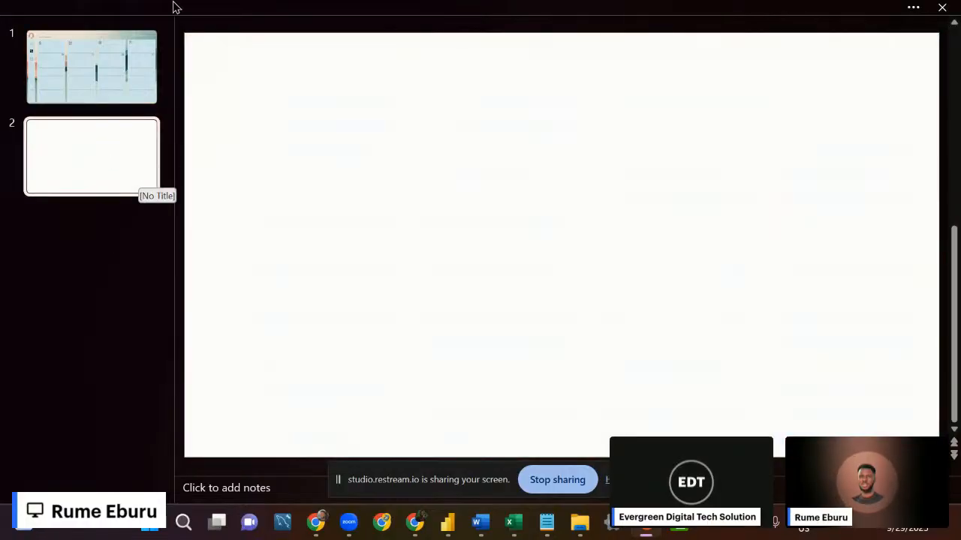
# Insert the Canvas Background picture from the Items folder onto blank slide 2.
pyautogui.click(279, 5)
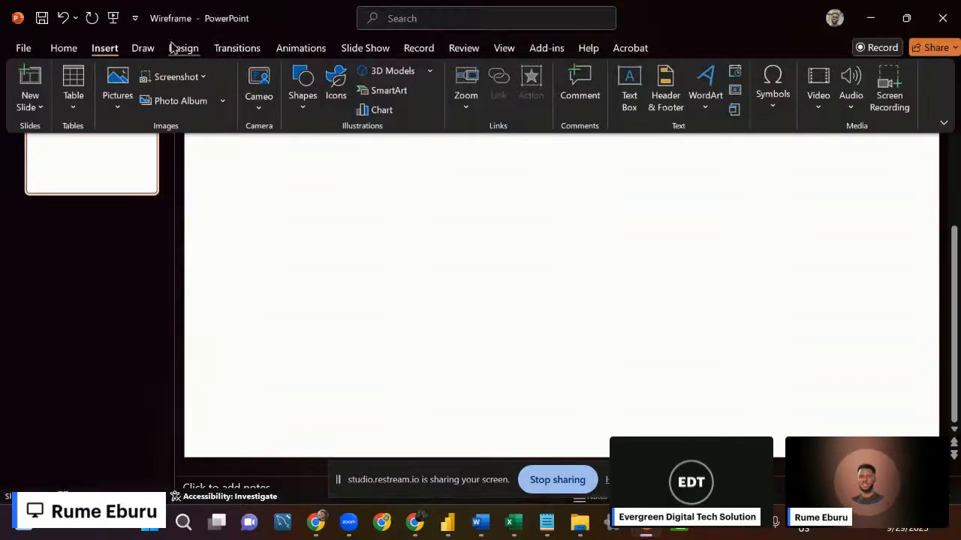
pyautogui.click(118, 94)
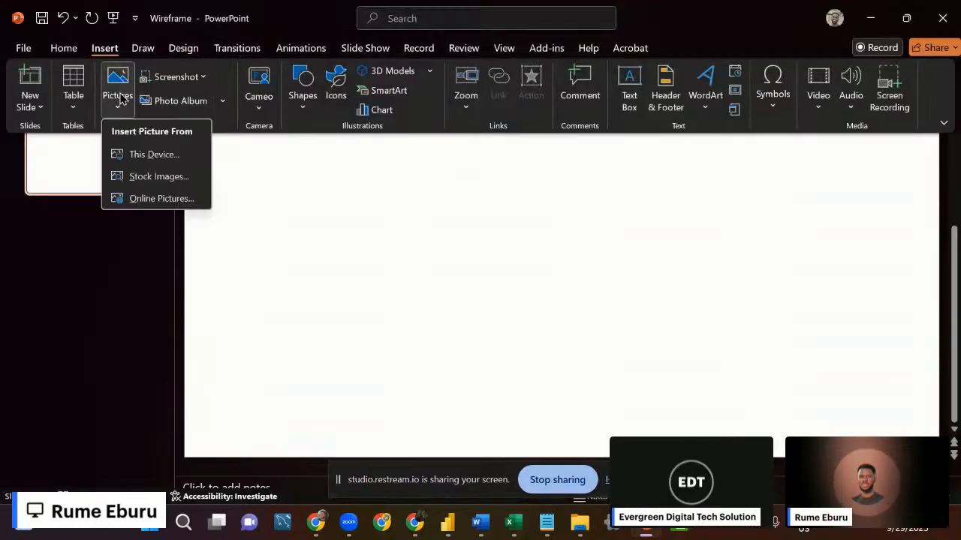
pyautogui.click(164, 156)
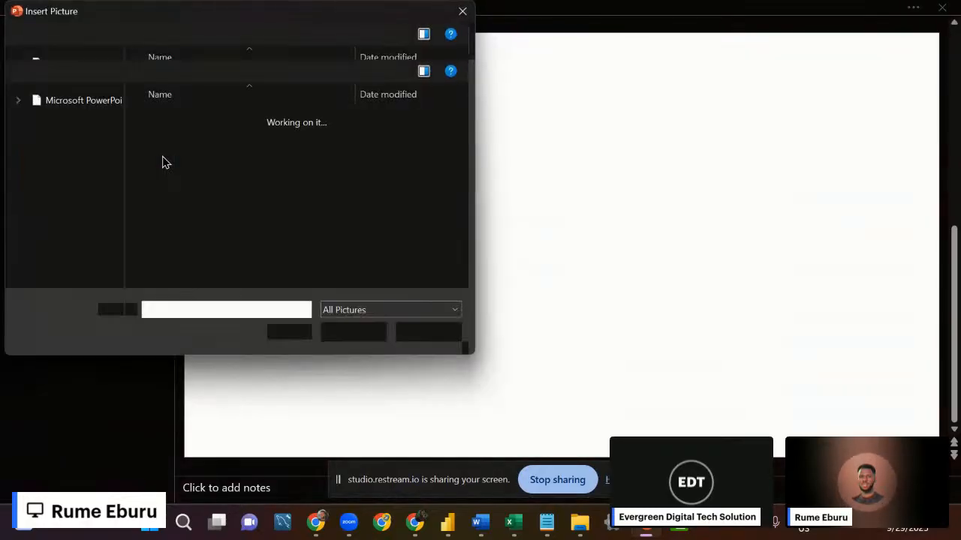
pyautogui.click(330, 151)
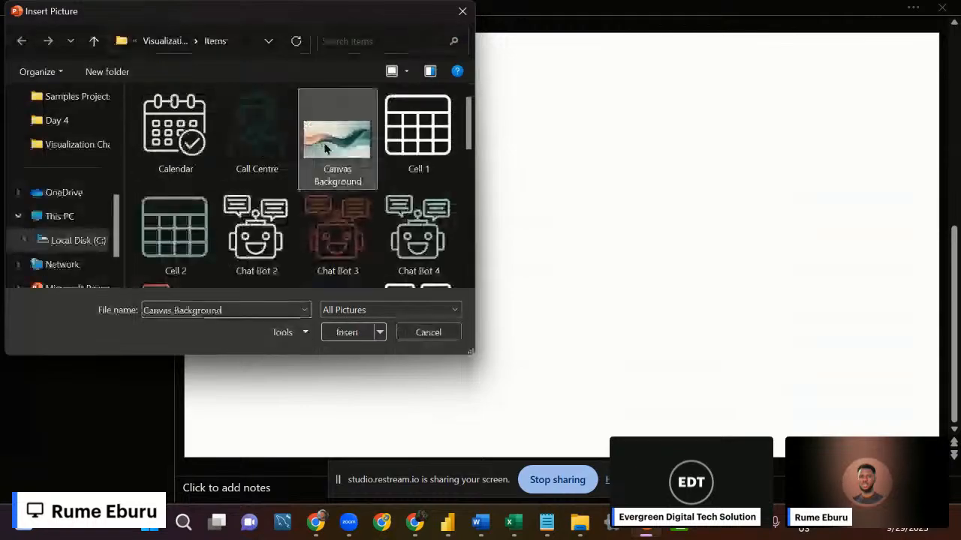
pyautogui.click(347, 333)
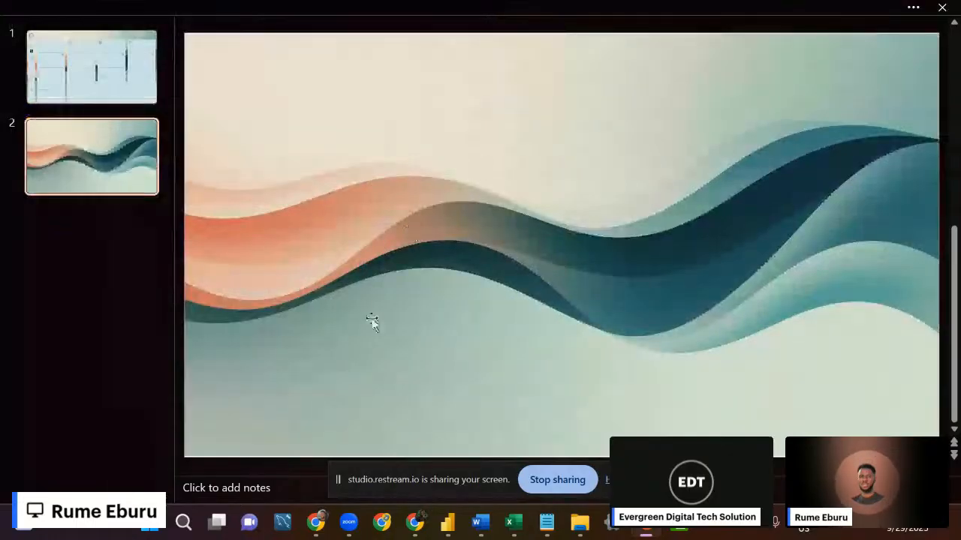
pyautogui.click(350, 292)
pyautogui.click(75, 355)
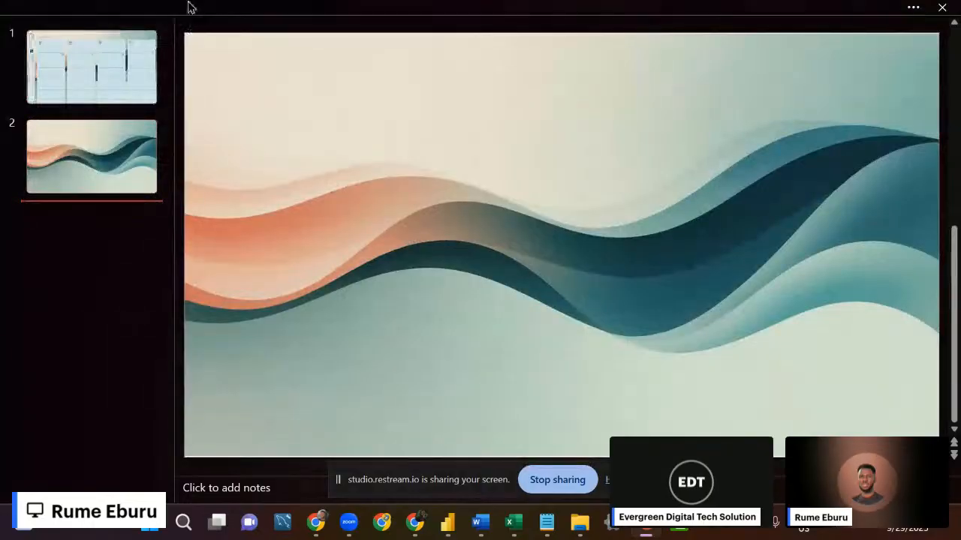
pyautogui.click(239, 8)
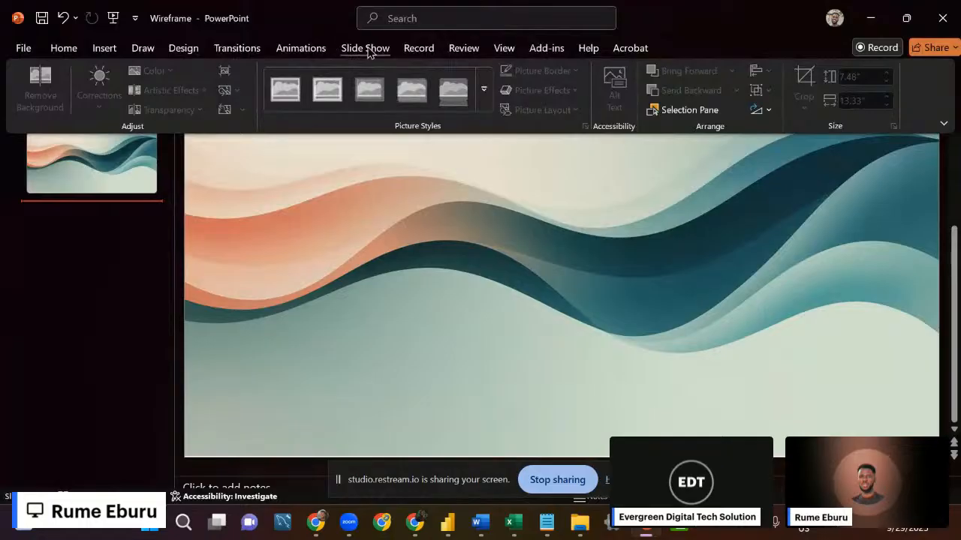
pyautogui.click(322, 227)
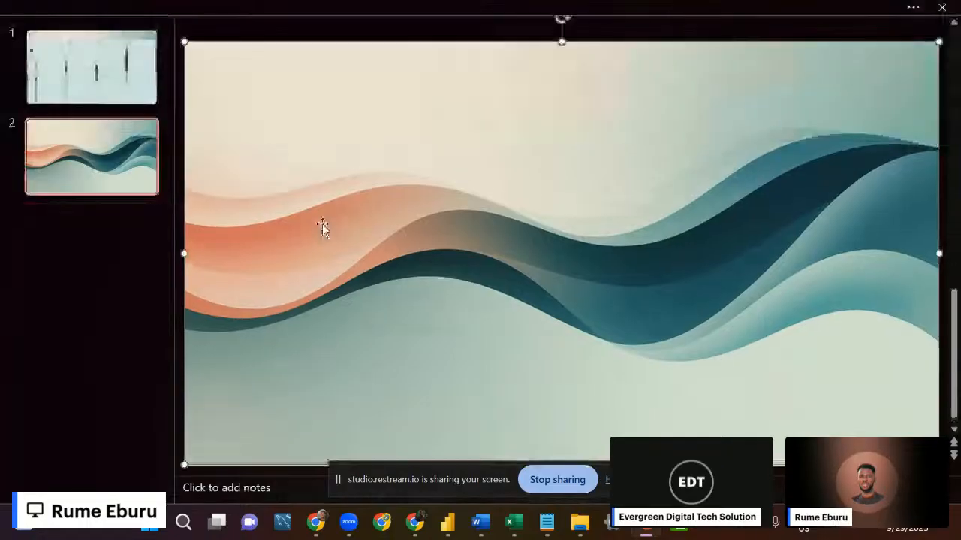
pyautogui.click(325, 9)
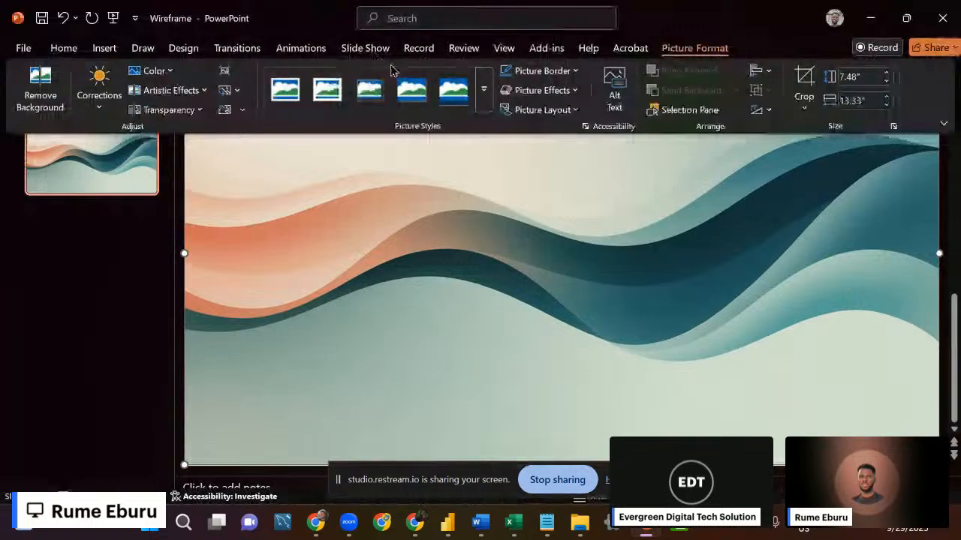
pyautogui.click(302, 8)
pyautogui.click(299, 8)
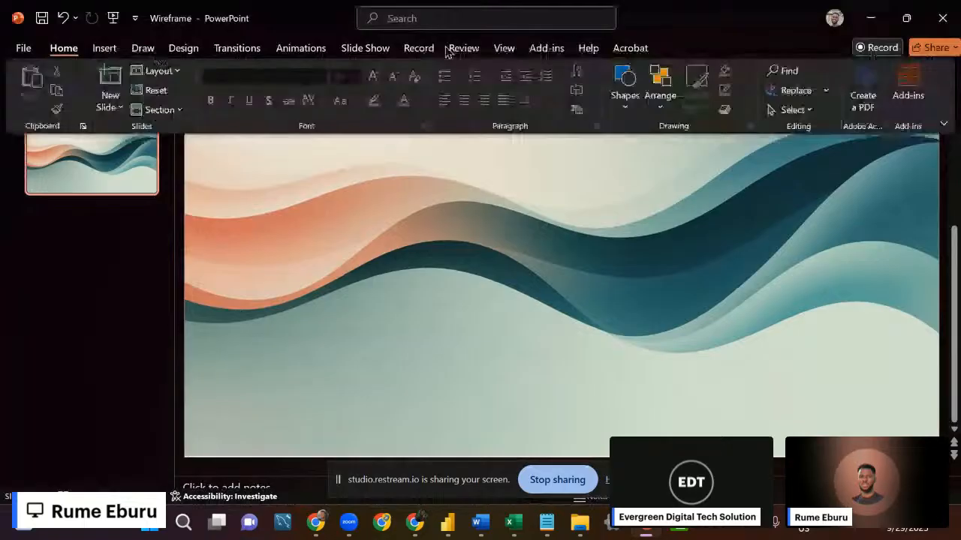
pyautogui.click(503, 48)
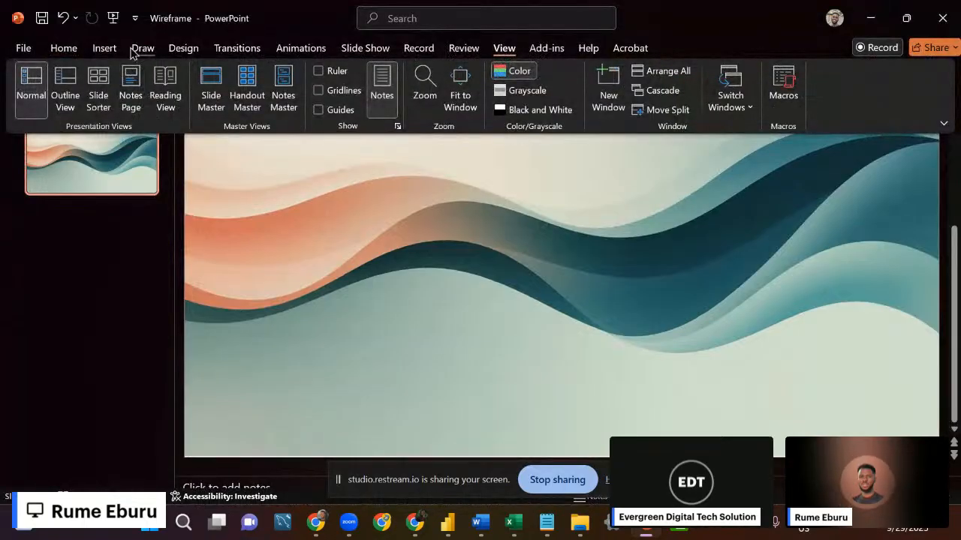
# Open the custom Call Center Colors theme palette for editing.
pyautogui.click(195, 51)
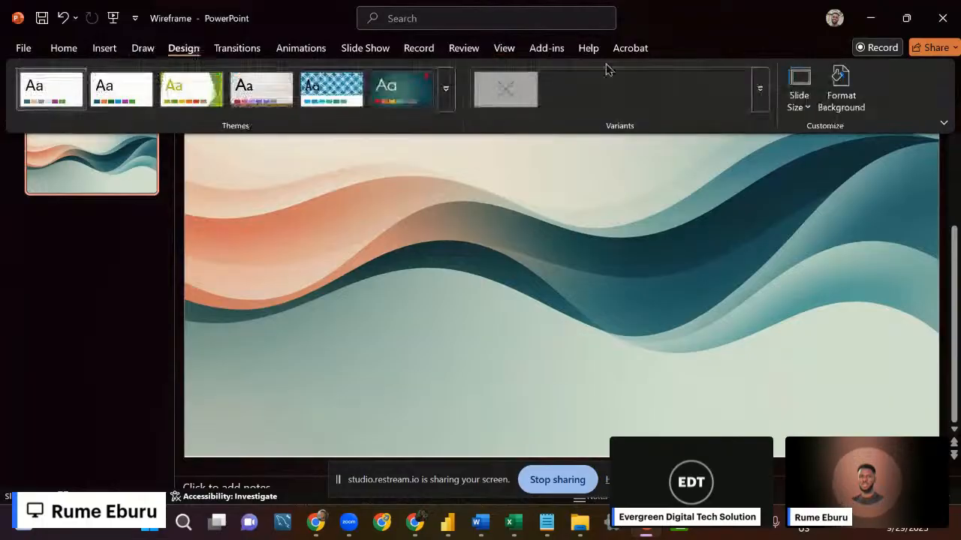
pyautogui.click(759, 93)
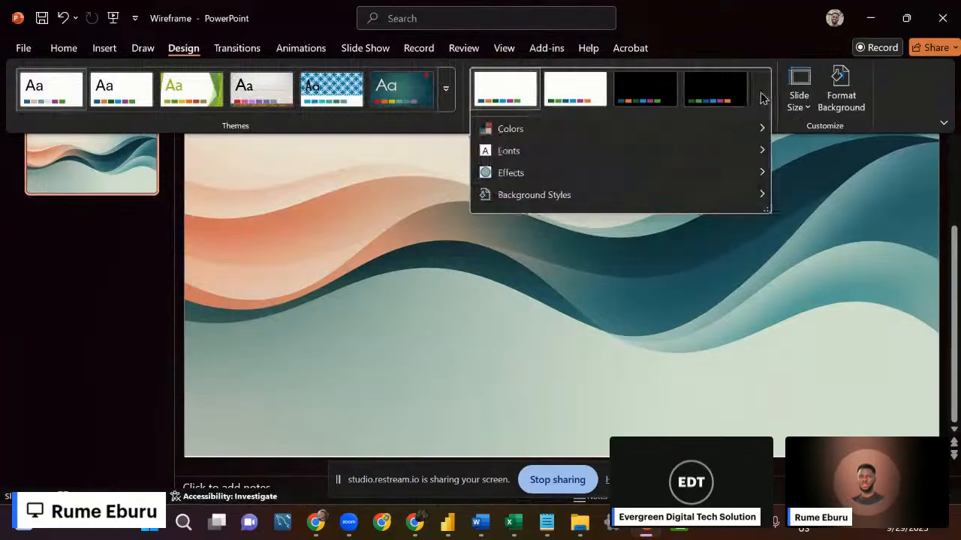
pyautogui.moveTo(754, 134)
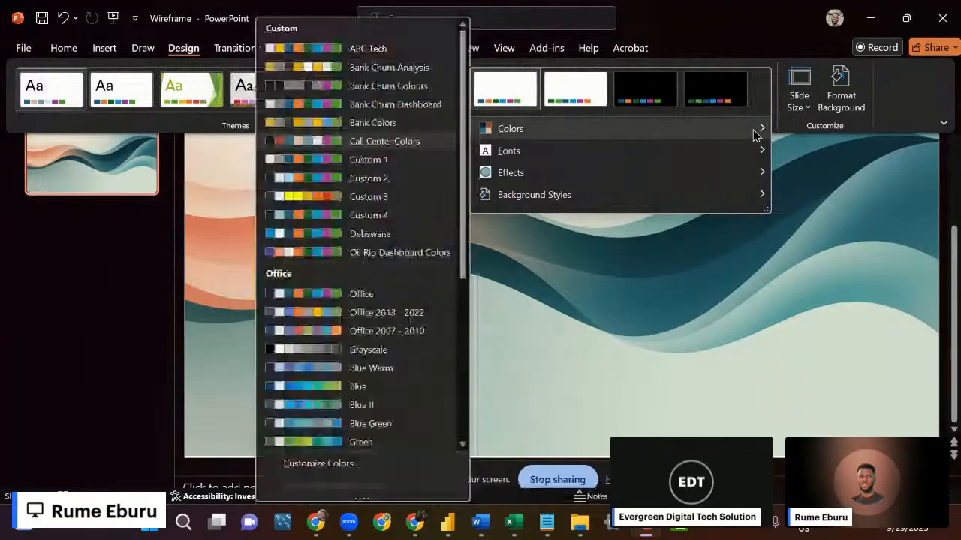
pyautogui.rightClick(361, 147)
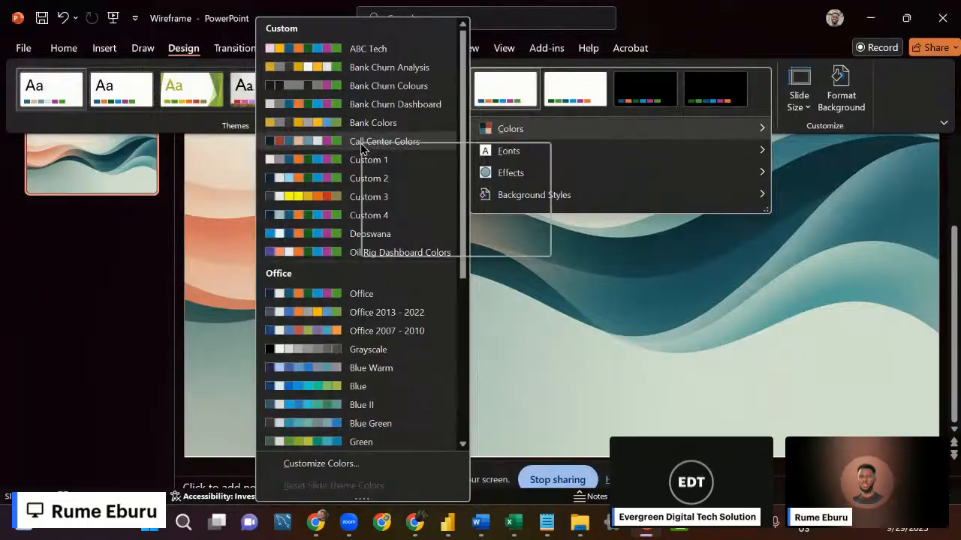
pyautogui.click(399, 199)
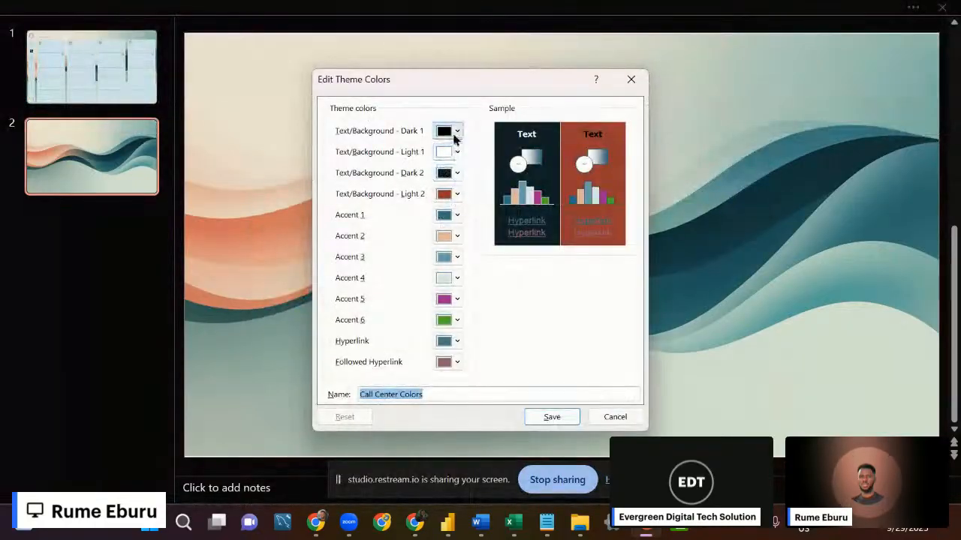
# Check the hex code of the Text/Background - Dark 2 theme color, keeping the color as it is.
pyautogui.click(457, 173)
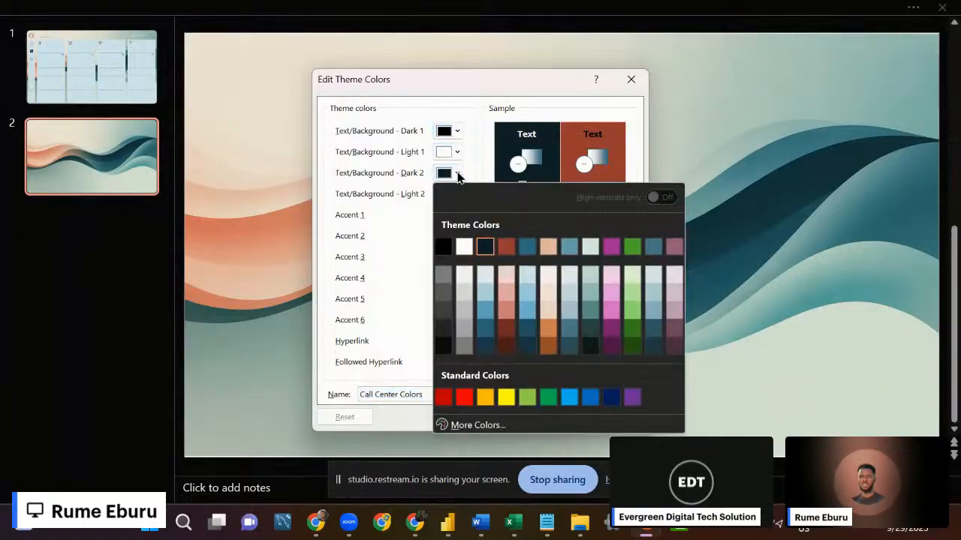
pyautogui.click(480, 425)
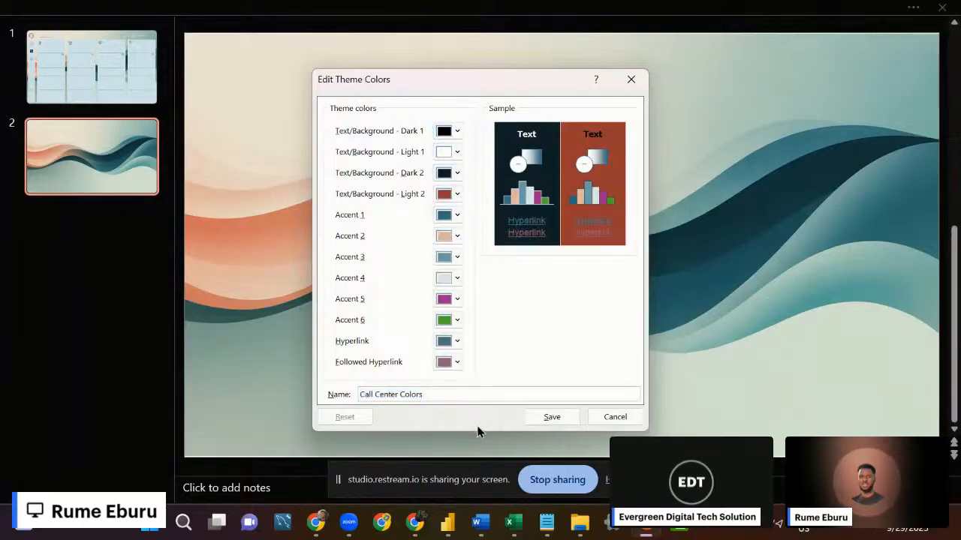
pyautogui.doubleClick(458, 342)
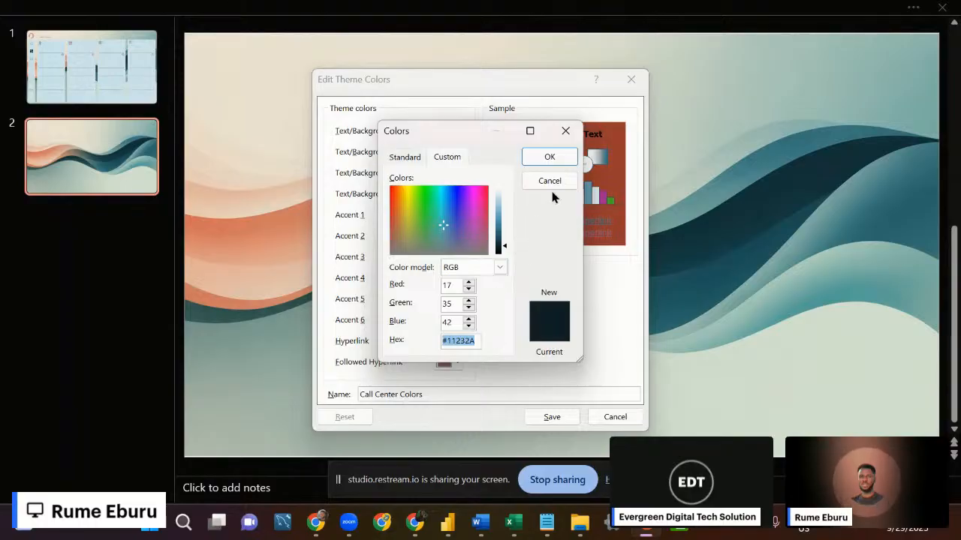
pyautogui.click(559, 161)
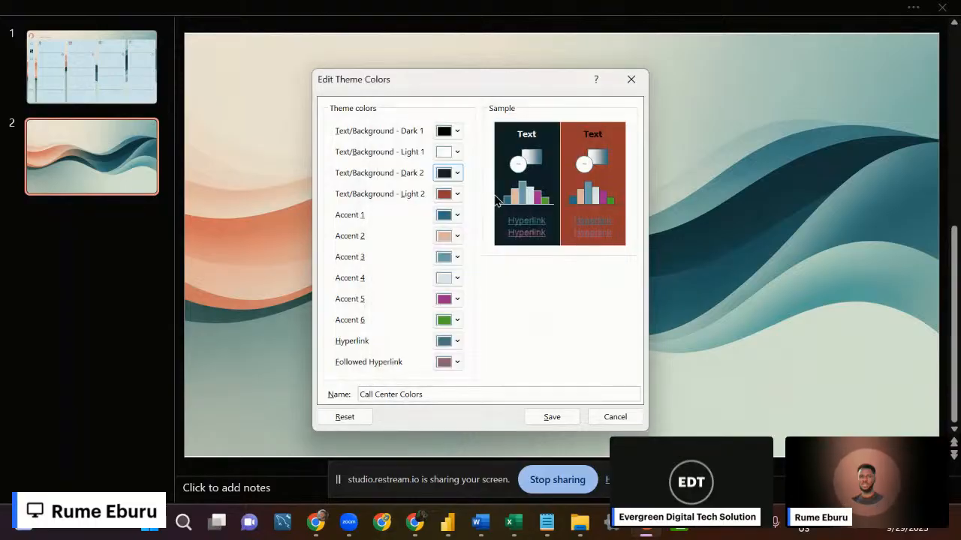
# Check the hex code of the Text/Background - Light 2 theme color and leave without changing it.
pyautogui.click(452, 196)
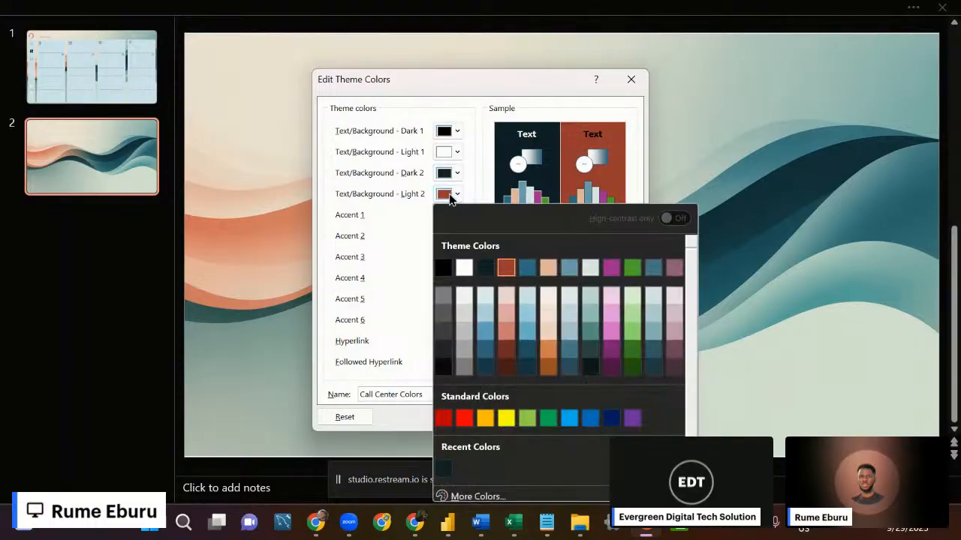
pyautogui.click(478, 496)
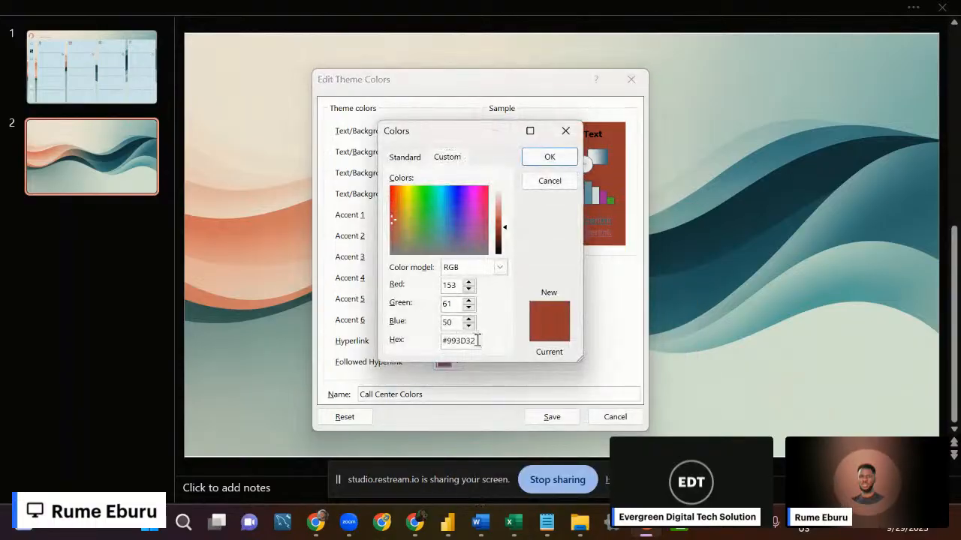
pyautogui.moveTo(477, 340); pyautogui.dragTo(435, 342)
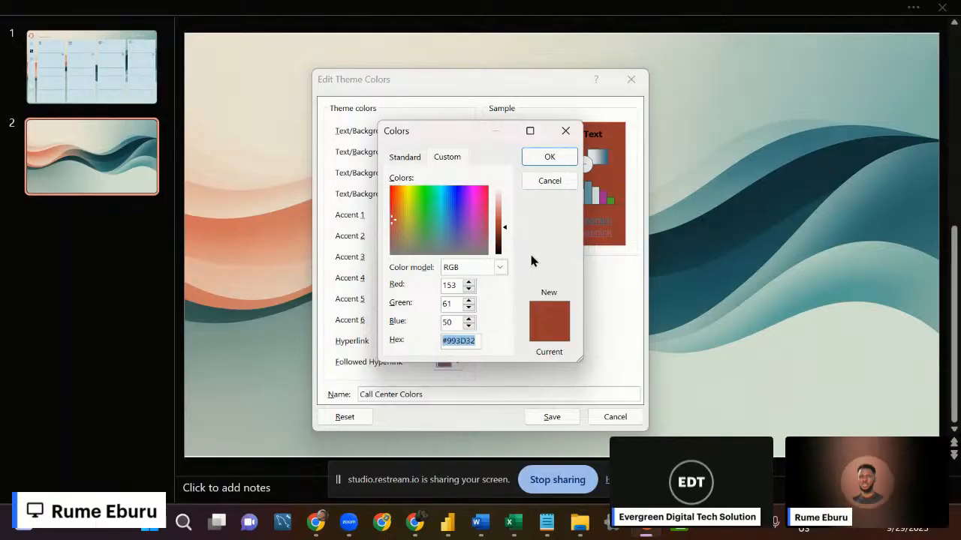
pyautogui.click(548, 180)
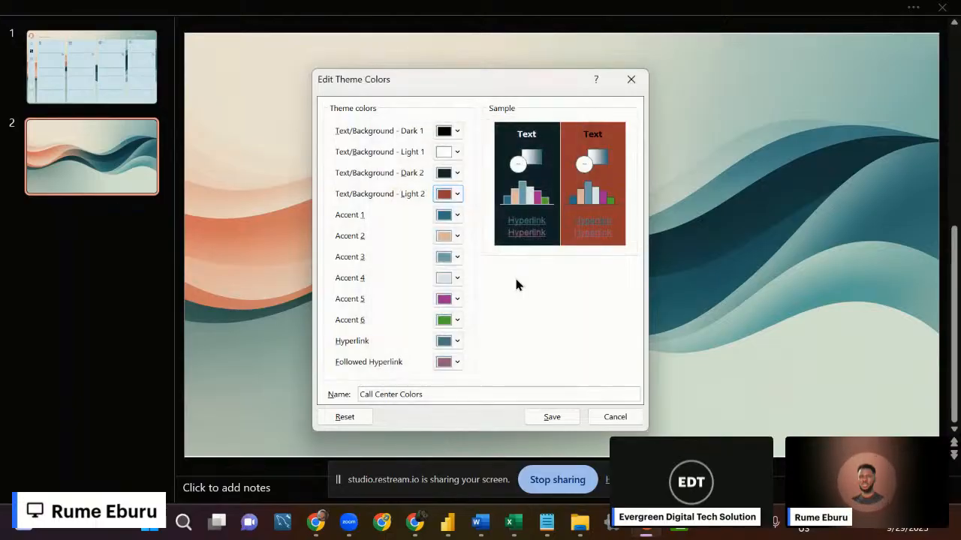
# Check the hex code of the Accent 1 theme color and leave without changing it.
pyautogui.click(456, 217)
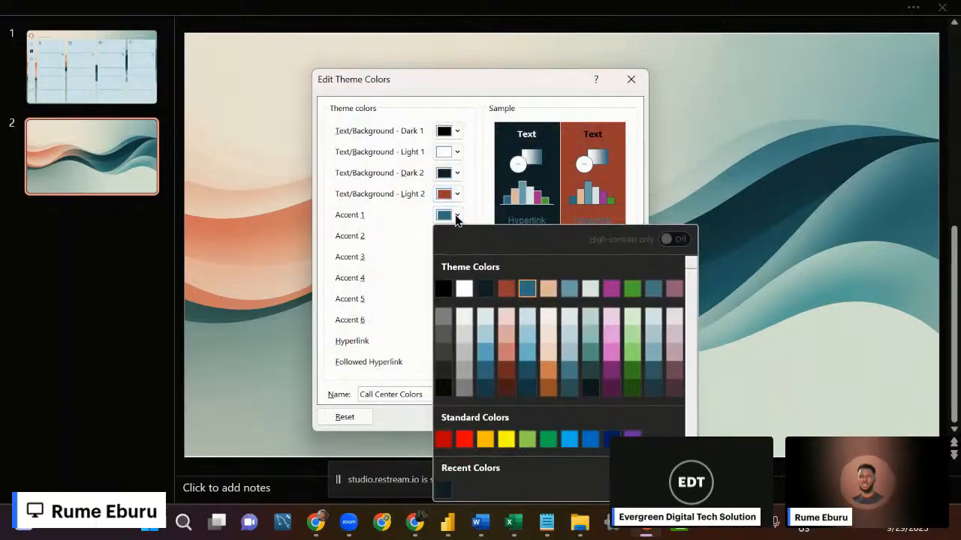
pyautogui.scroll(-1, 484, 389)
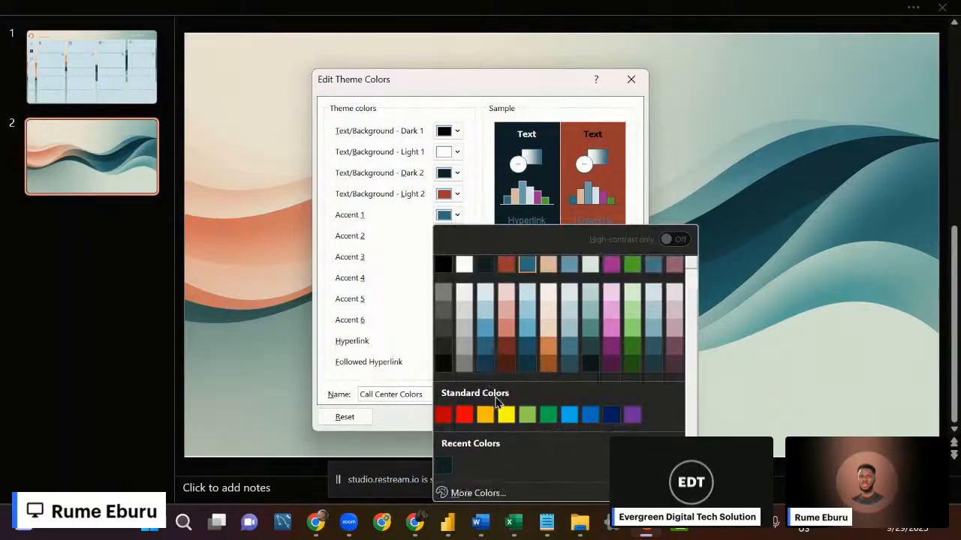
pyautogui.click(473, 493)
pyautogui.click(472, 342)
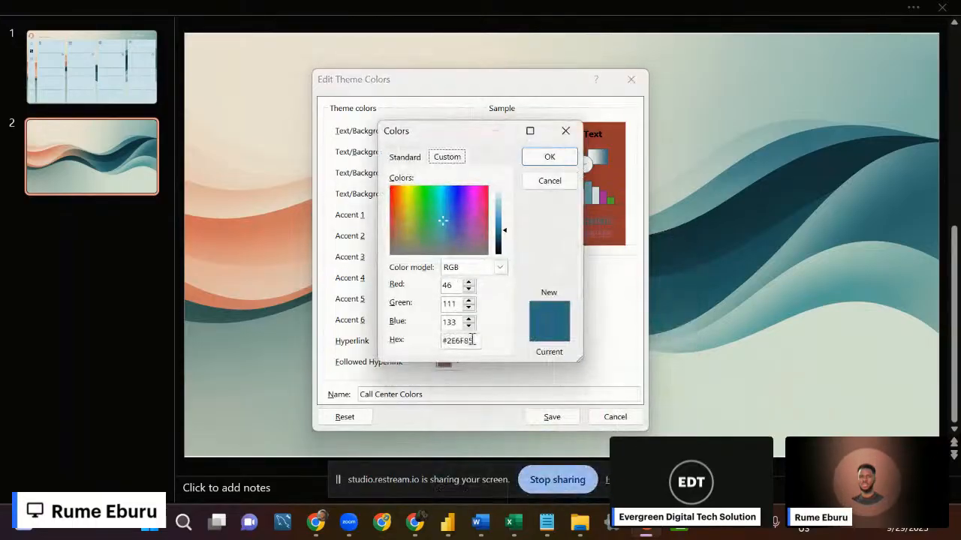
pyautogui.moveTo(474, 343); pyautogui.dragTo(429, 343)
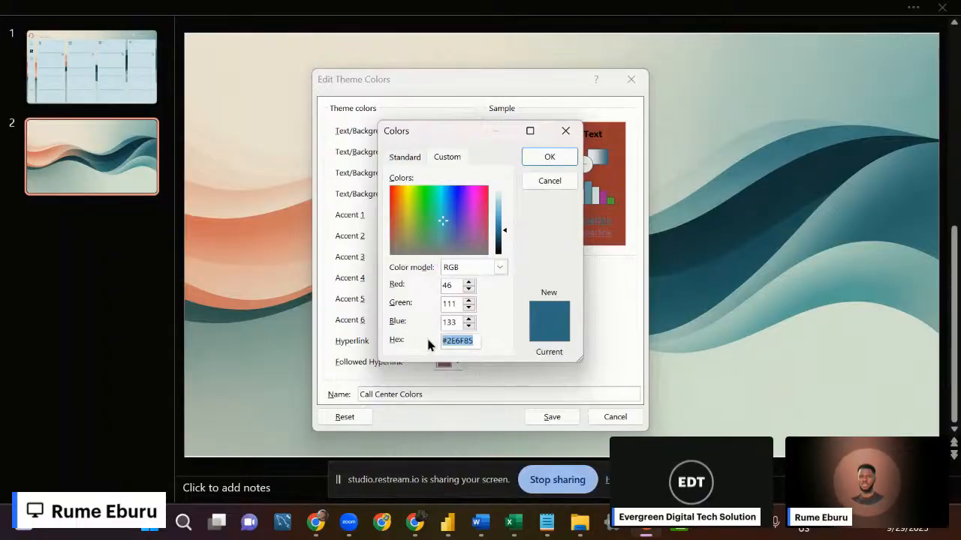
pyautogui.click(565, 131)
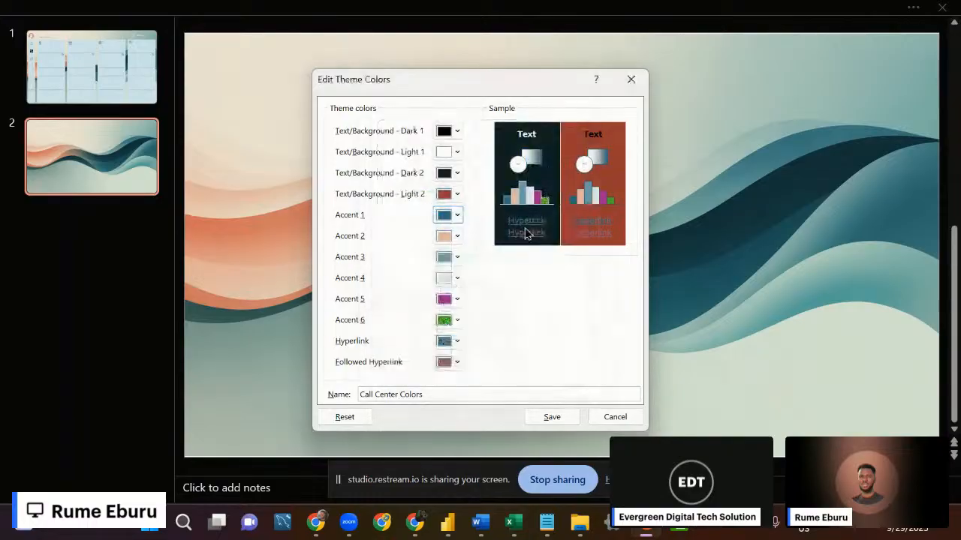
# Check the hex code of the Accent 2 theme color and leave without changing it.
pyautogui.click(455, 237)
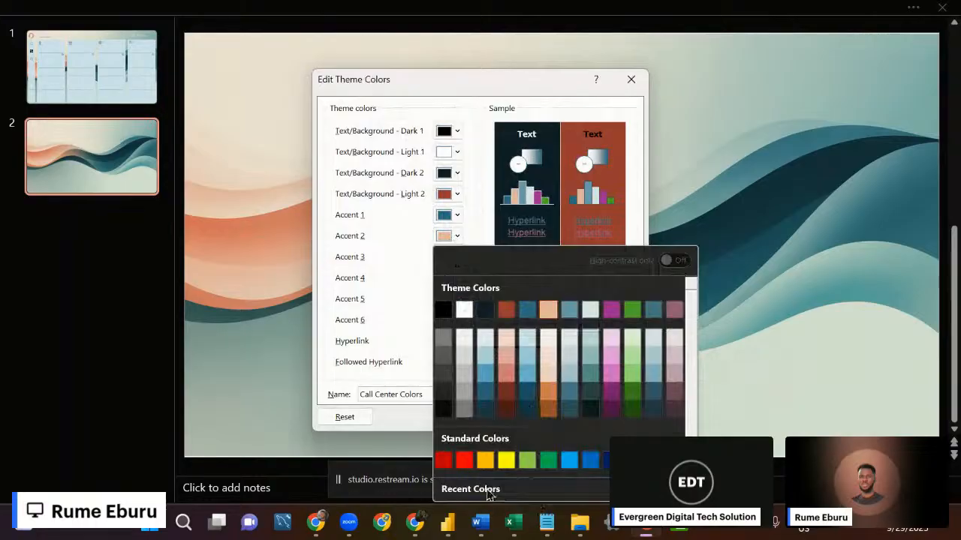
pyautogui.scroll(-1, 458, 492)
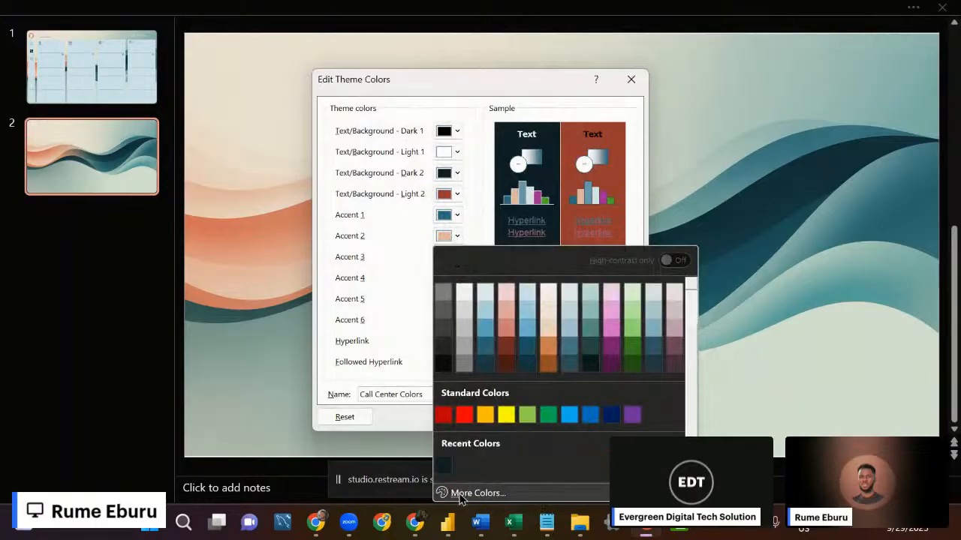
pyautogui.click(461, 493)
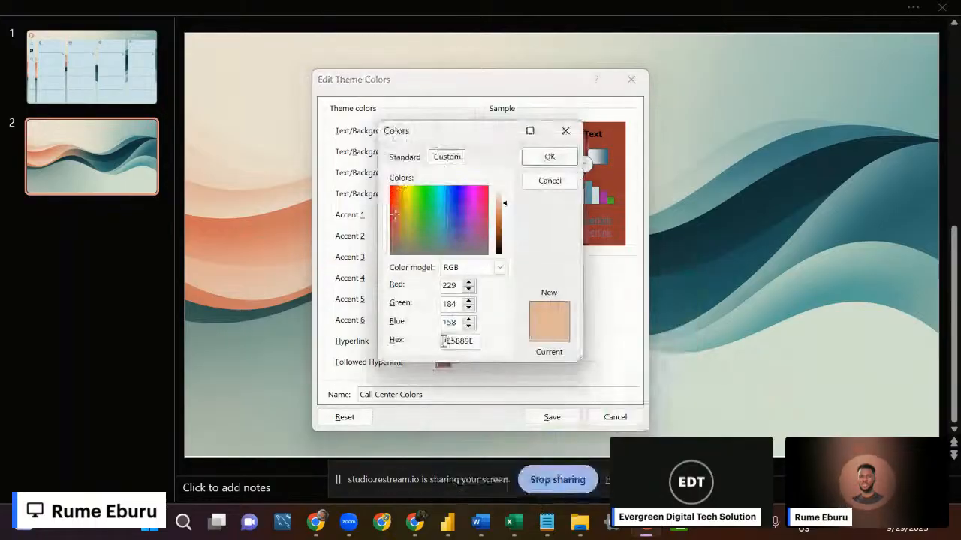
pyautogui.moveTo(472, 338); pyautogui.dragTo(437, 345)
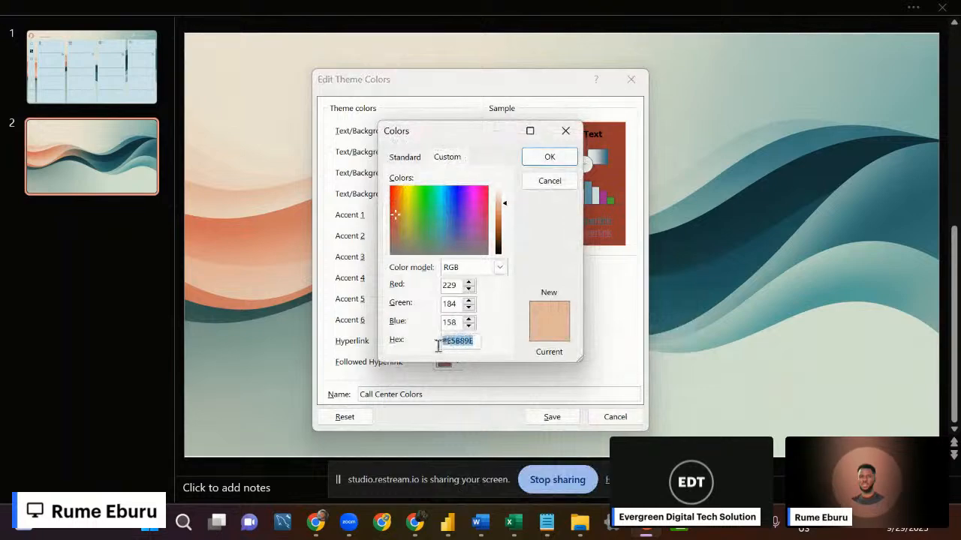
pyautogui.click(544, 189)
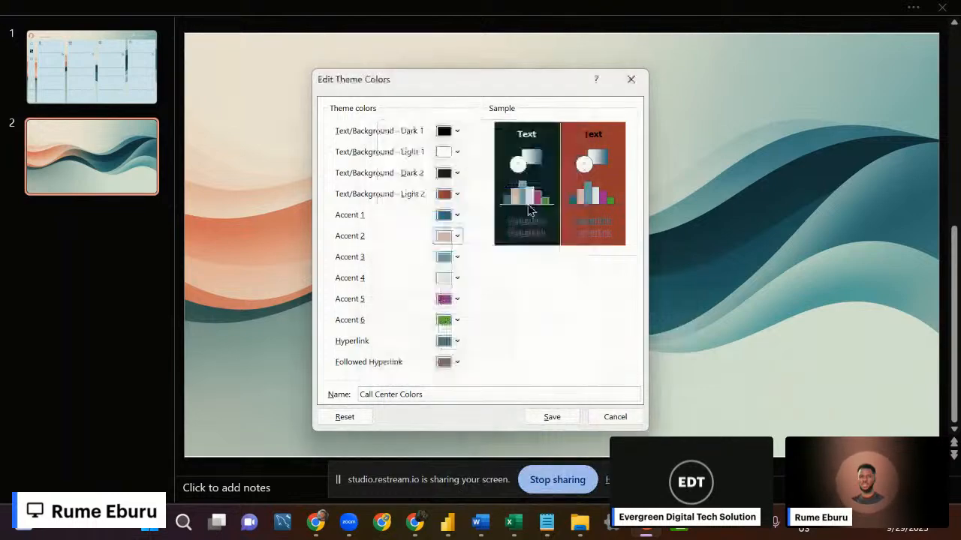
# Check the hex code of the Accent 4 theme color, keeping the color as it is.
pyautogui.click(457, 279)
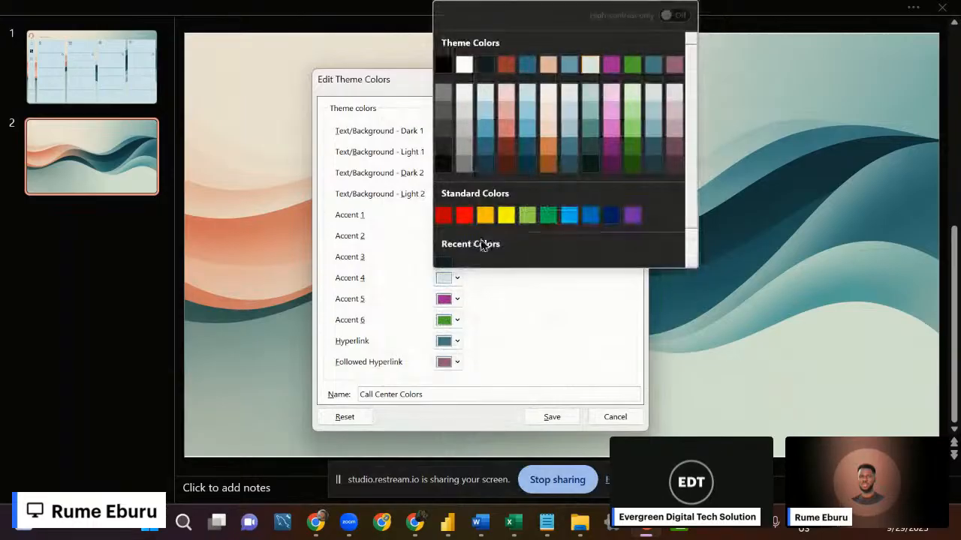
pyautogui.scroll(-2, 484, 252)
pyautogui.click(498, 268)
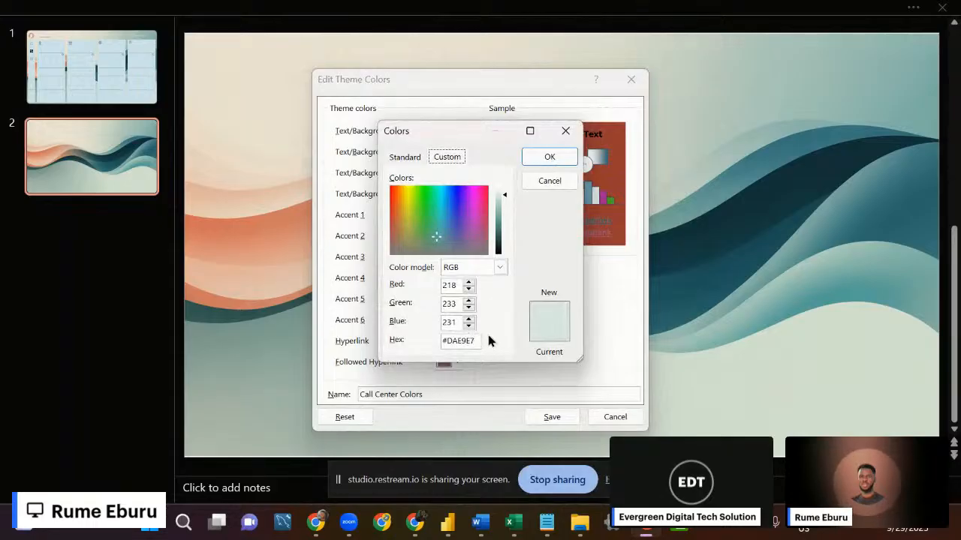
pyautogui.click(557, 160)
# Save the custom theme color set under the name Call Center Colors.
pyautogui.moveTo(431, 393); pyautogui.dragTo(349, 398)
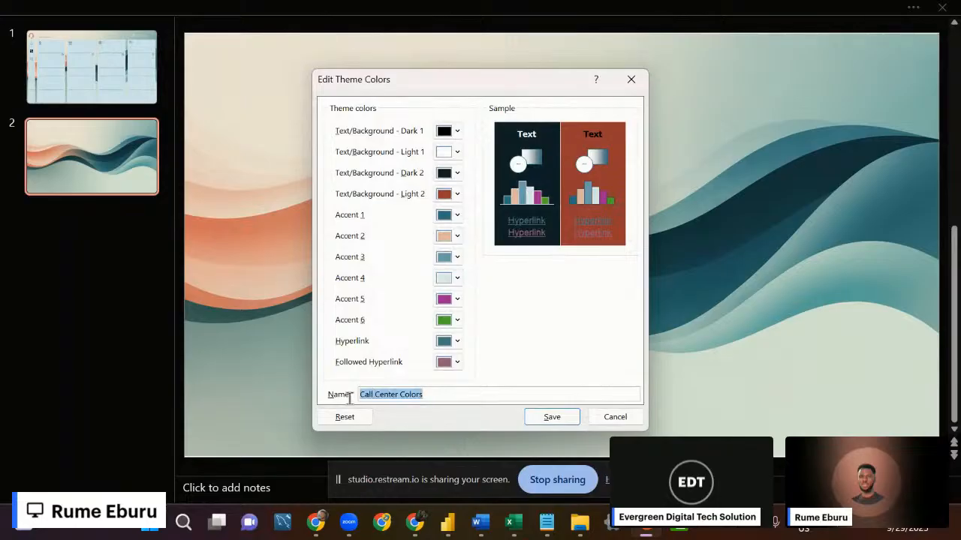
pyautogui.click(440, 398)
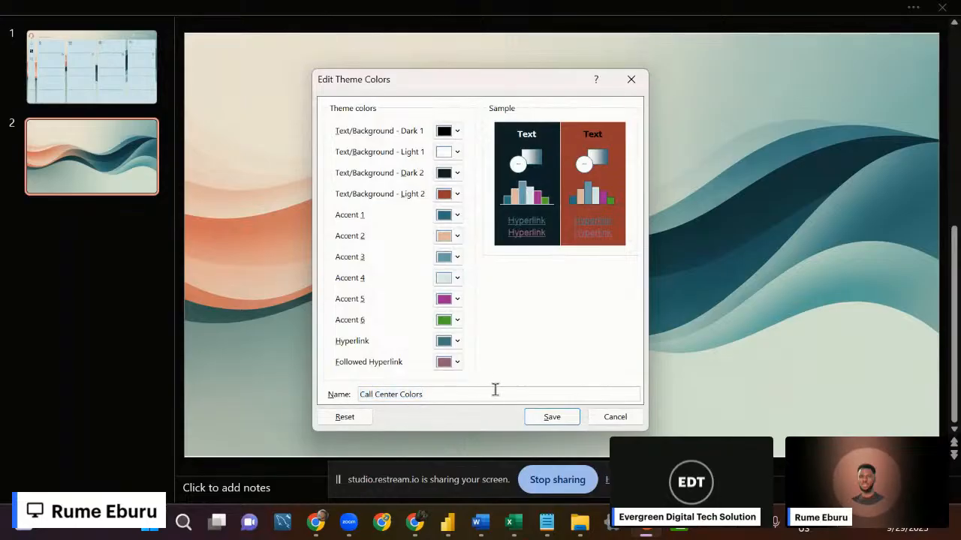
pyautogui.click(553, 418)
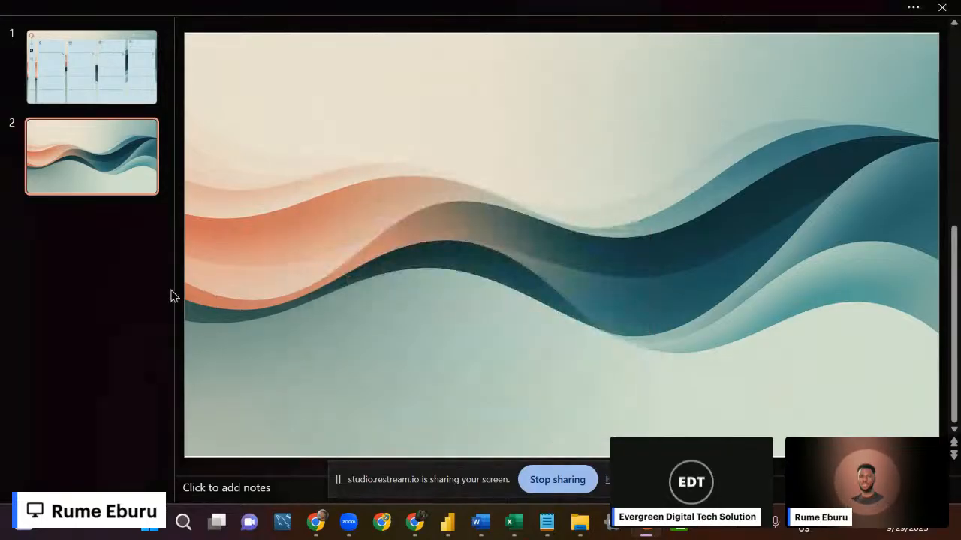
pyautogui.click(147, 300)
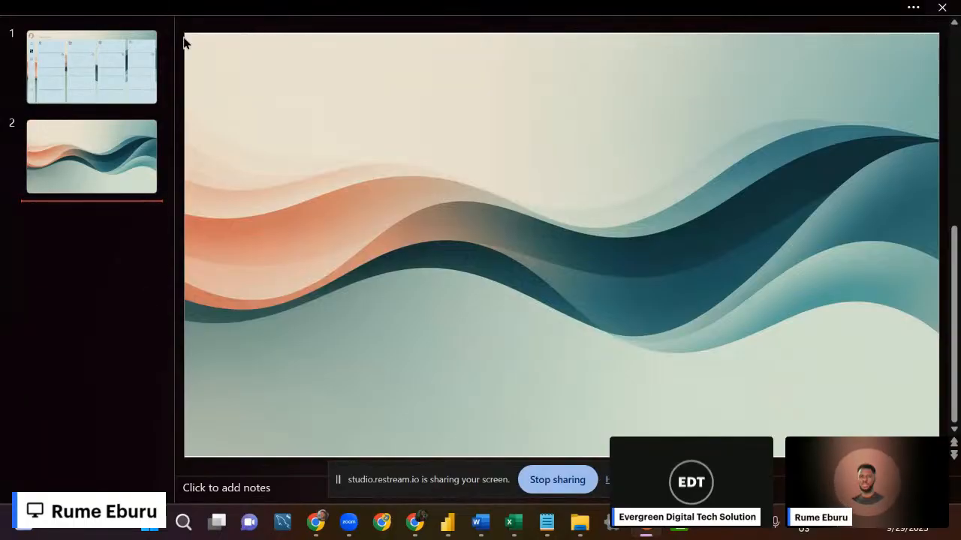
# Draw a tall, narrow rectangle along the left side of slide 2, spanning nearly the full slide height.
pyautogui.click(173, 9)
pyautogui.click(111, 53)
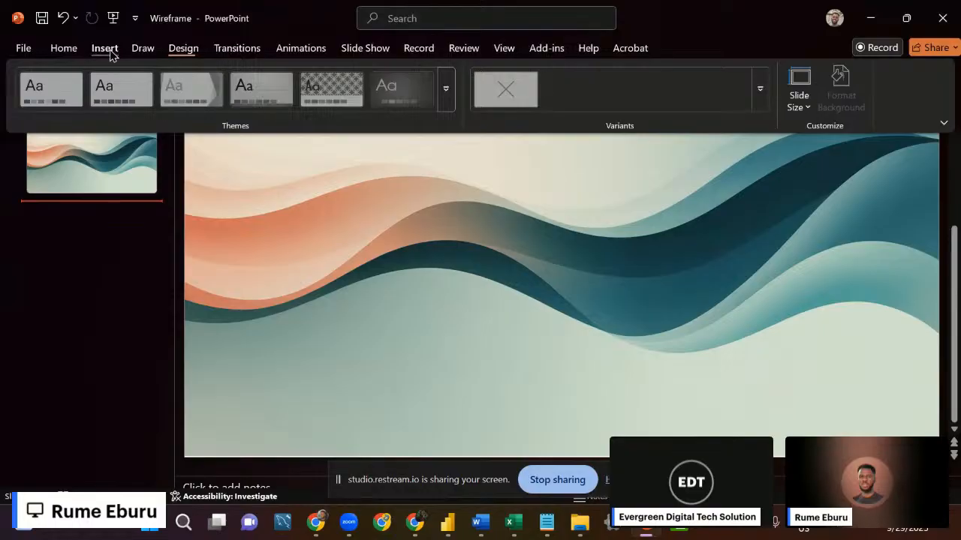
pyautogui.click(400, 165)
pyautogui.click(459, 178)
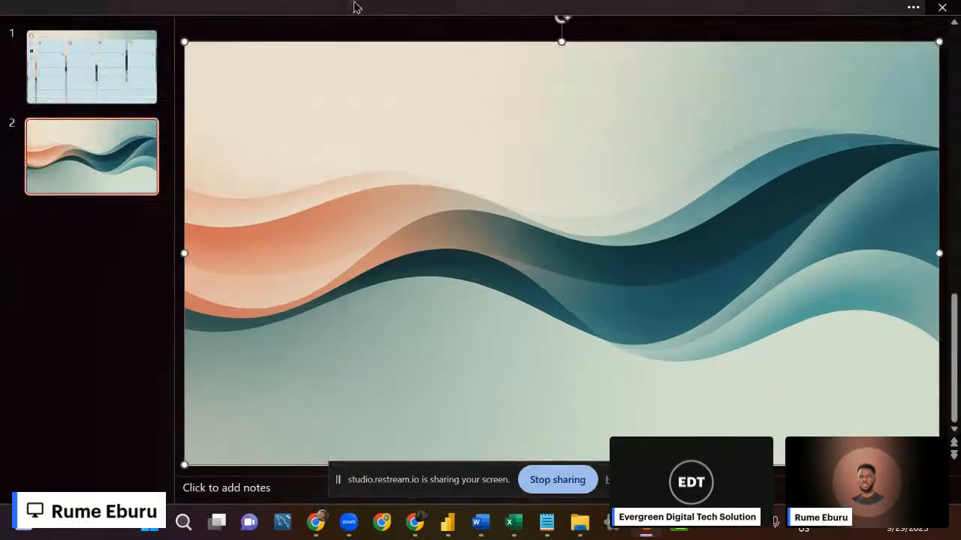
pyautogui.click(181, 8)
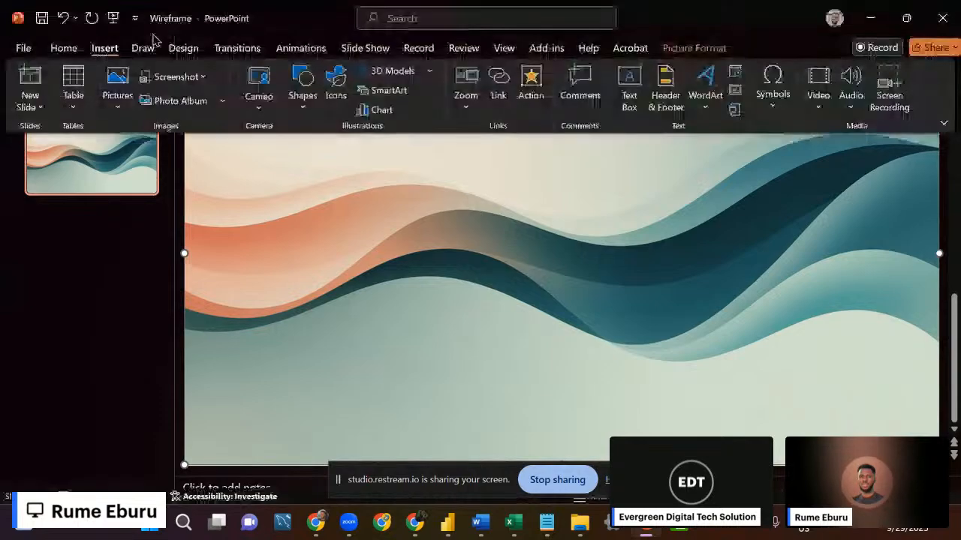
pyautogui.click(301, 96)
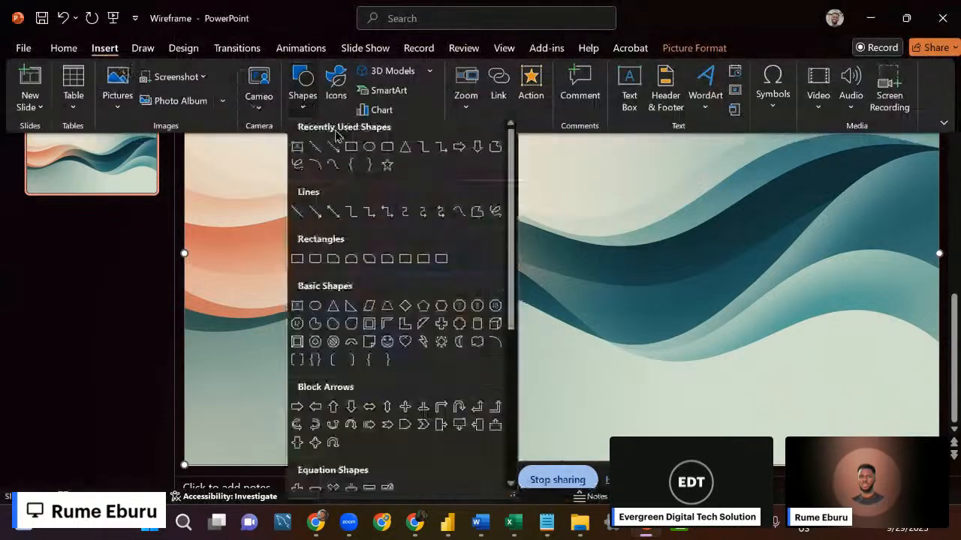
pyautogui.click(360, 154)
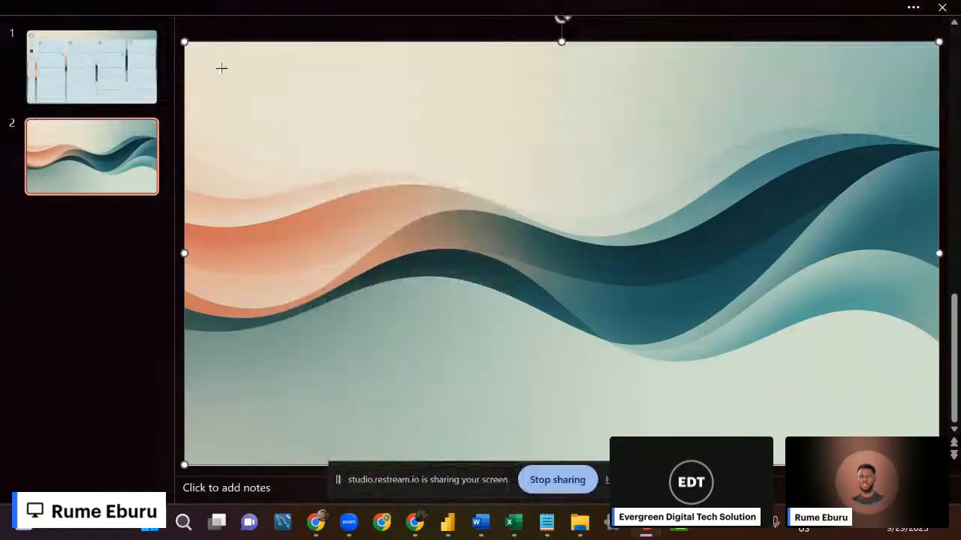
pyautogui.moveTo(197, 53); pyautogui.dragTo(235, 456)
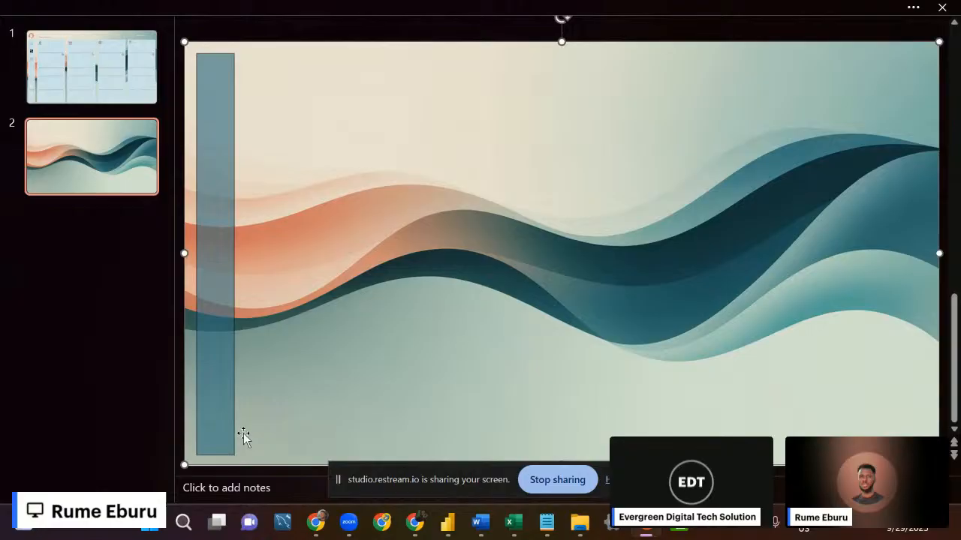
# Fill the narrow rectangle with the light Accent 4 theme color and remove its outline.
pyautogui.rightClick(217, 165)
pyautogui.click(278, 15)
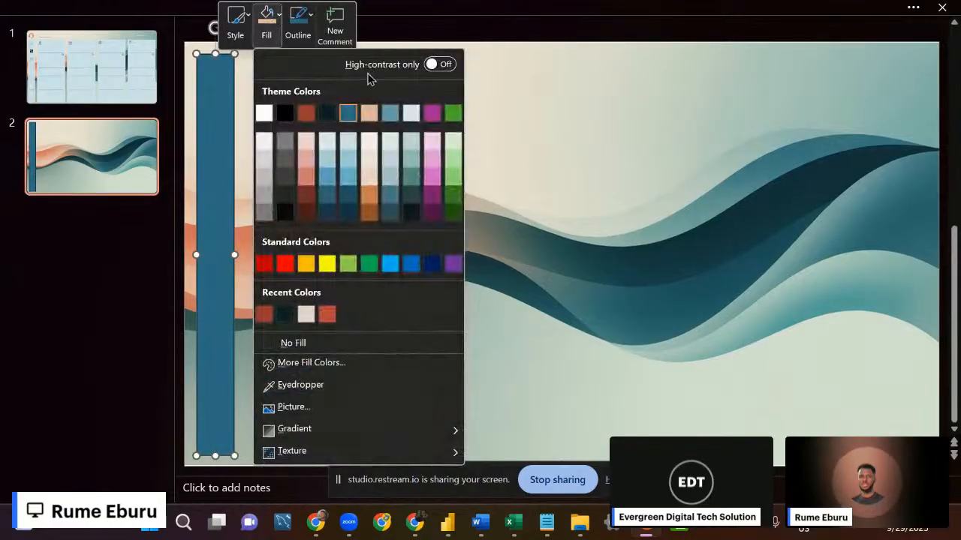
pyautogui.click(411, 113)
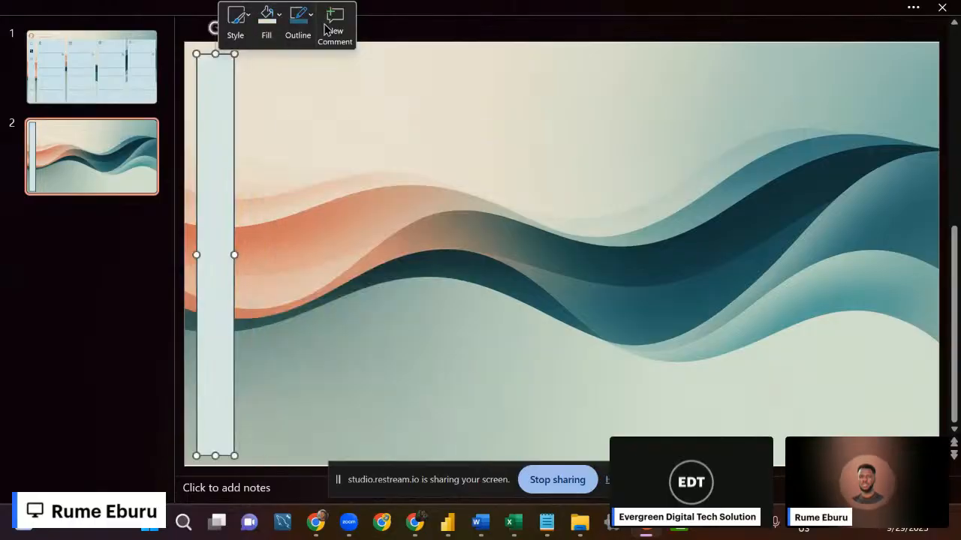
pyautogui.click(294, 28)
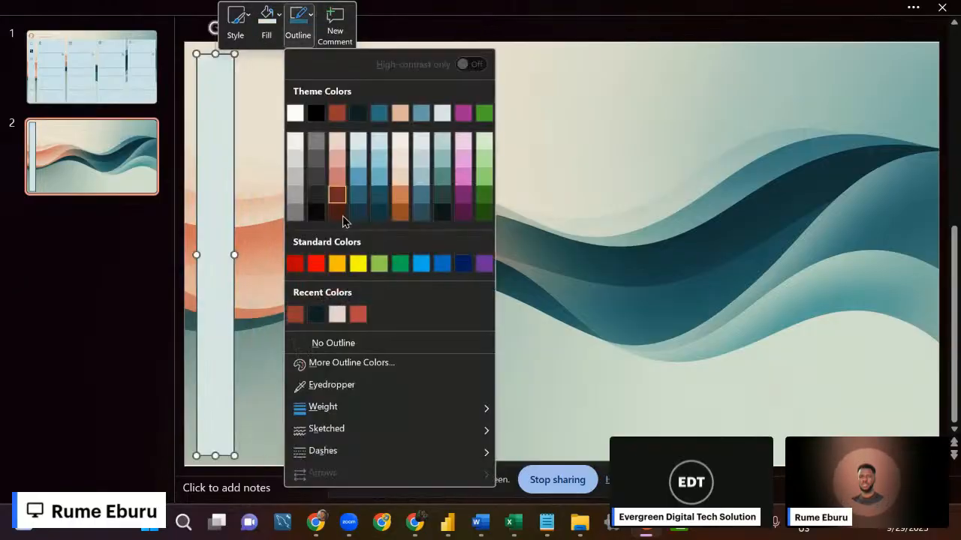
pyautogui.click(315, 344)
pyautogui.click(442, 272)
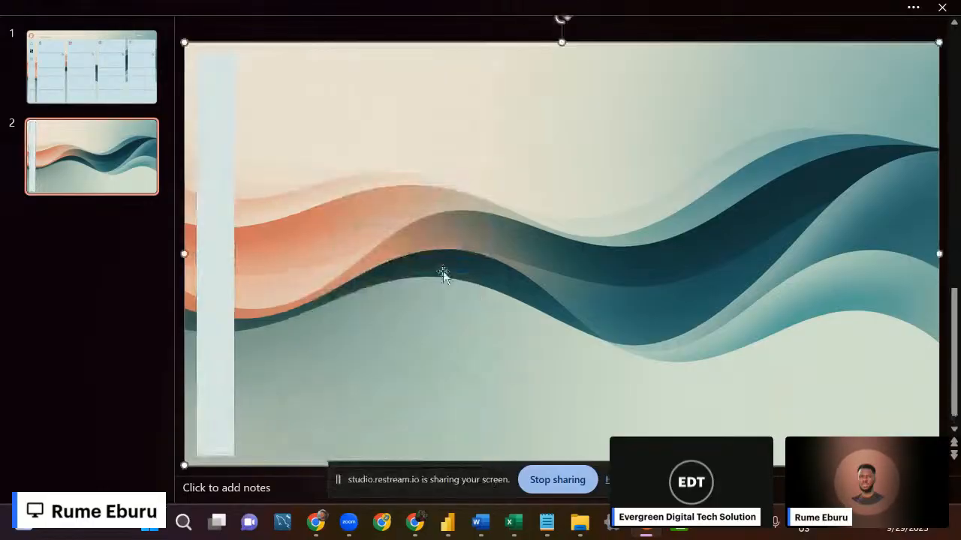
# Duplicate the narrow sidebar rectangle, place the copy just beside it, and widen the copy into a card panel, using slide 1 as reference.
pyautogui.click(215, 210)
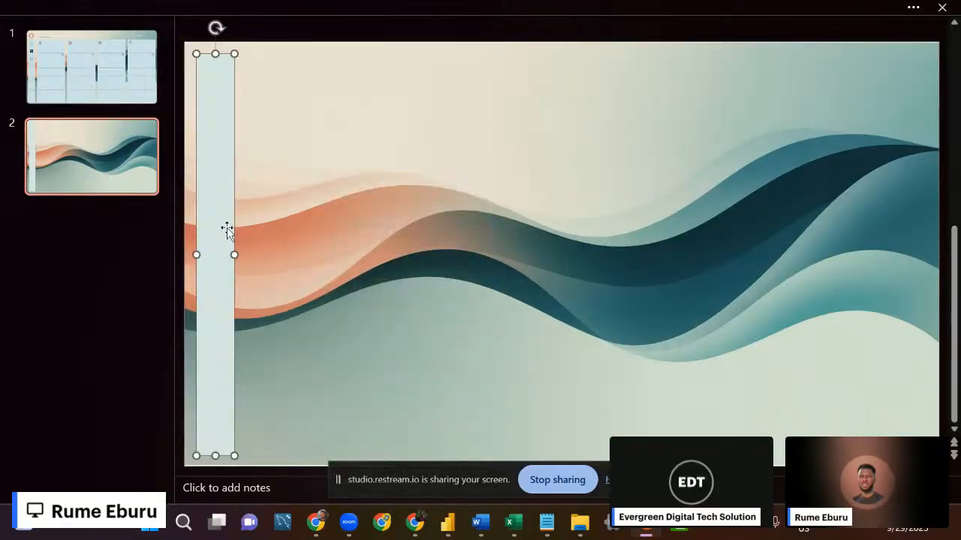
pyautogui.click(64, 86)
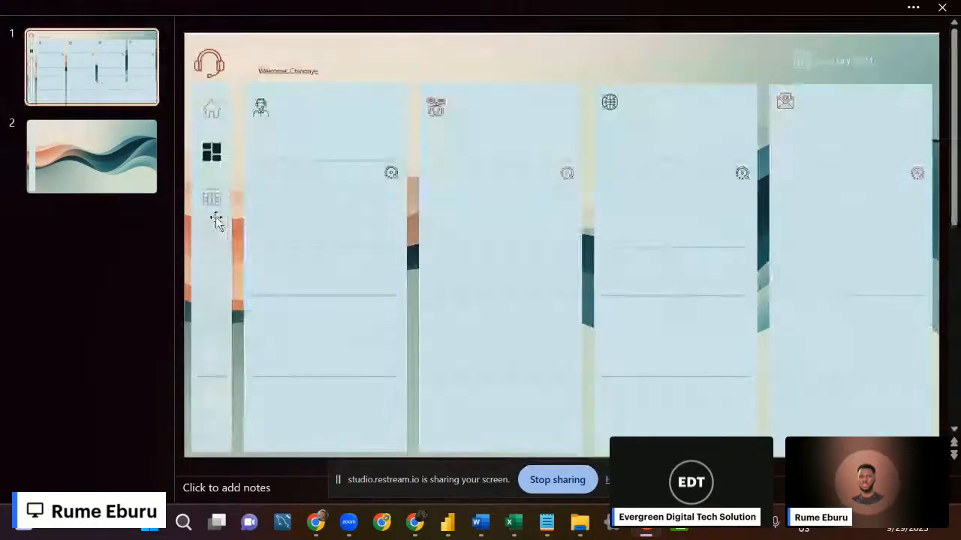
pyautogui.click(61, 177)
pyautogui.click(210, 182)
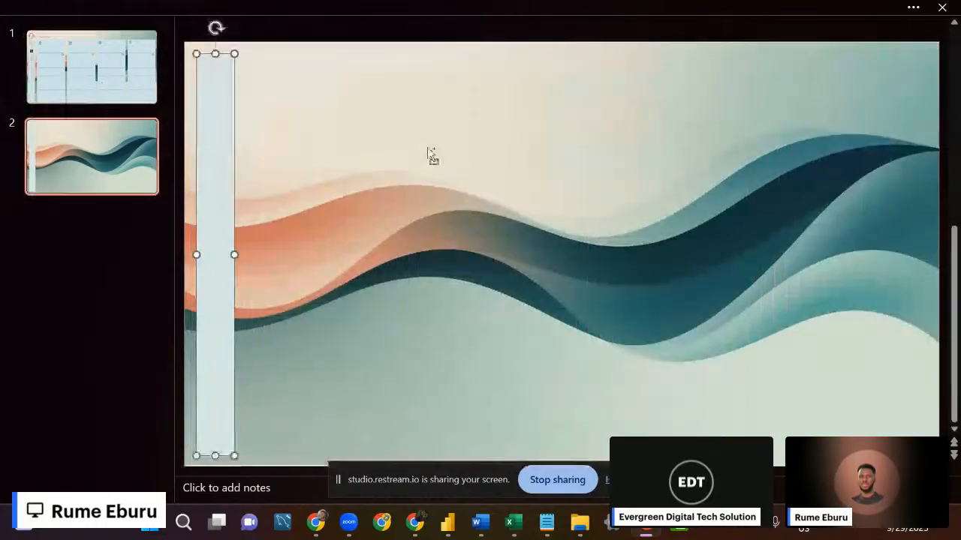
pyautogui.hotkey('ctrl', 'd')
pyautogui.moveTo(221, 183); pyautogui.dragTo(260, 180)
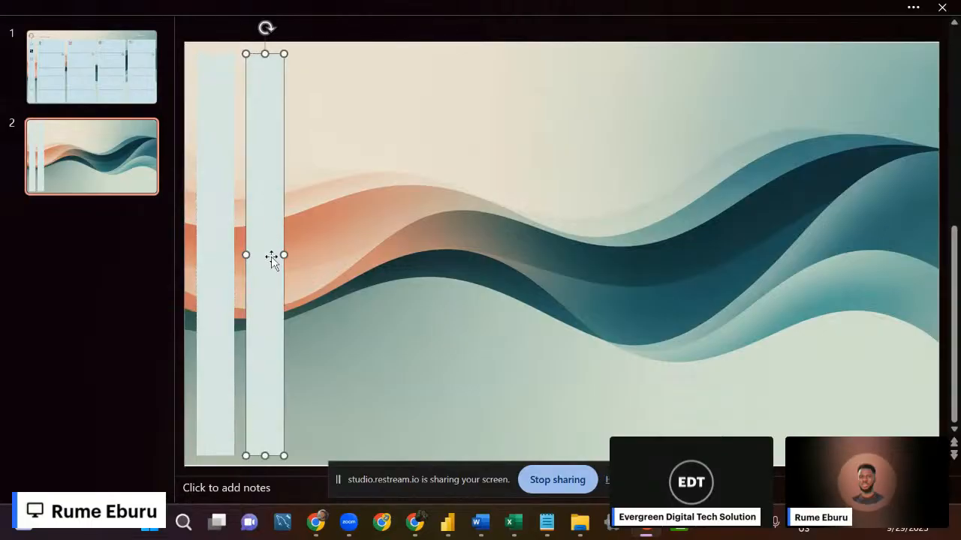
pyautogui.moveTo(284, 254); pyautogui.dragTo(510, 248)
# Duplicate the wide panel three times with equal spacing, making a row of four panels across slide 2.
pyautogui.hotkey('ctrl', 'd')
pyautogui.hotkey('ctrl', 'd')
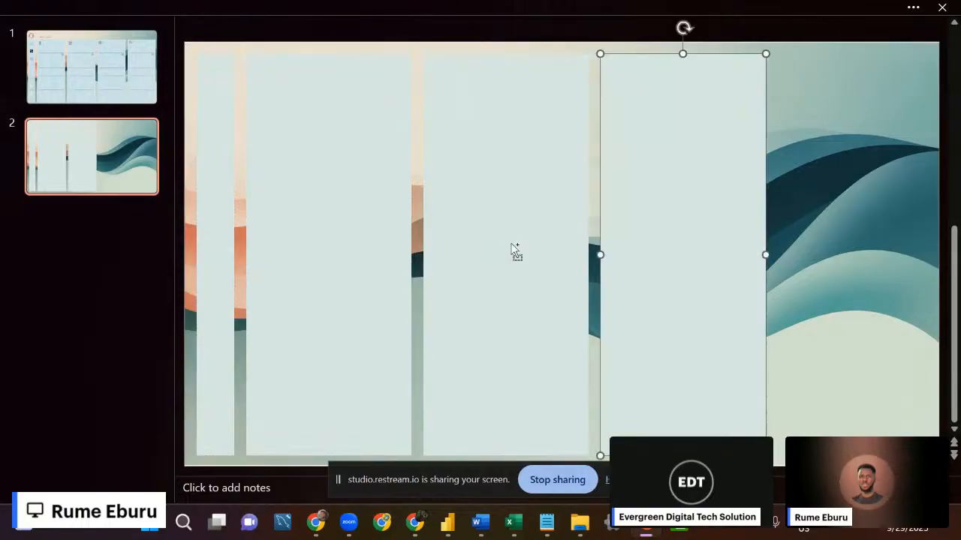
pyautogui.hotkey('ctrl', 'd')
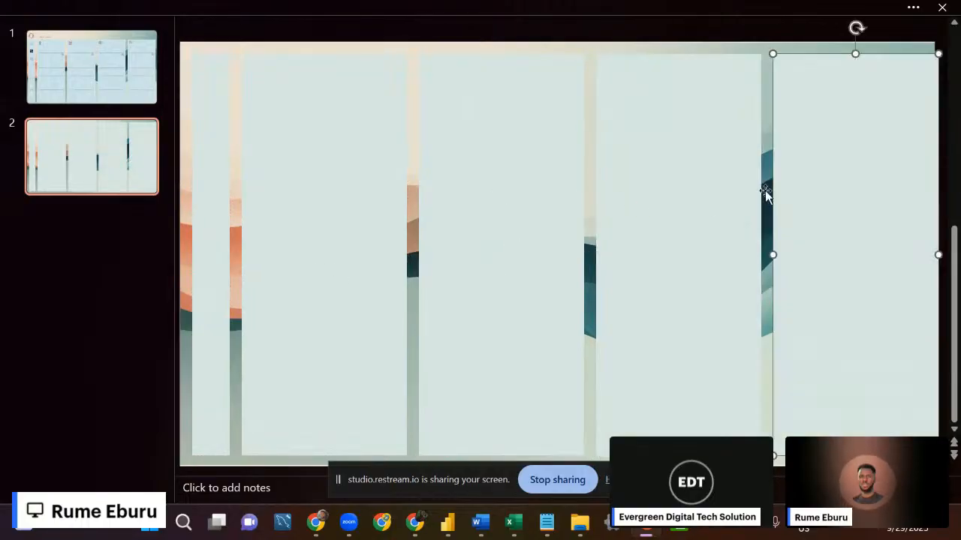
# Move the last panel in from the slide's right edge and shift the narrow sidebar closer to the left edge.
pyautogui.moveTo(830, 188)
pyautogui.mouseDown()
pyautogui.moveTo(784, 192)
pyautogui.moveTo(818, 180)
pyautogui.moveTo(817, 190)
pyautogui.mouseUp()
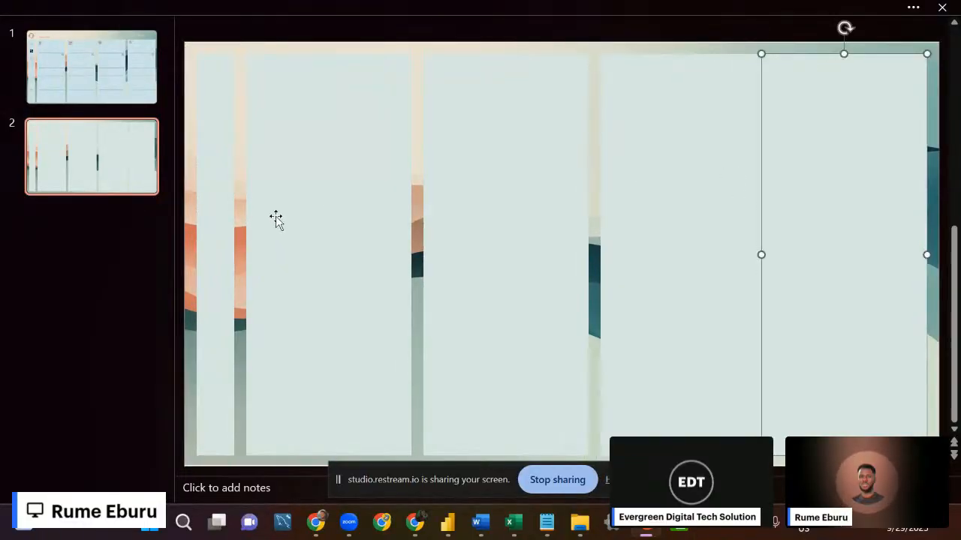
pyautogui.click(205, 232)
pyautogui.moveTo(205, 233); pyautogui.dragTo(199, 233)
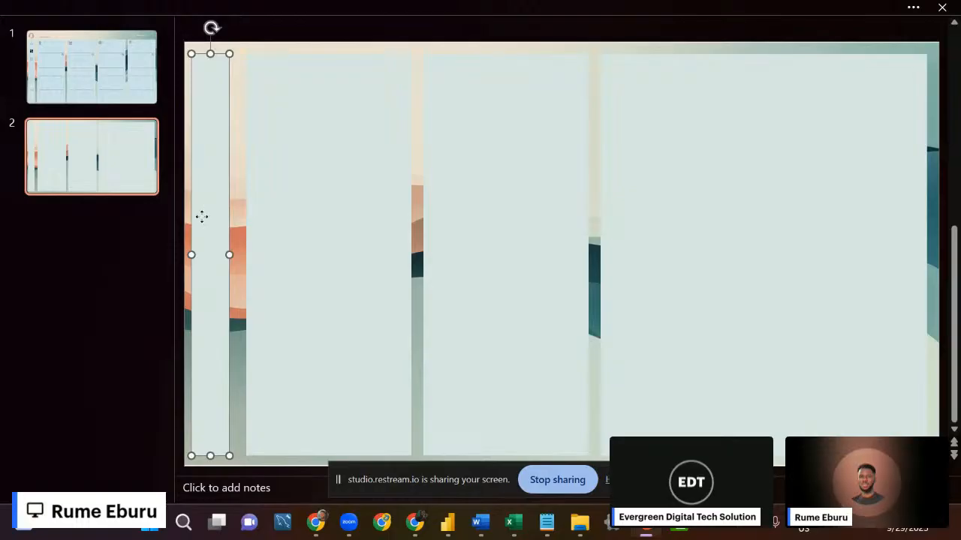
# Distribute the sidebar and the four wide panels horizontally so the gaps between them are equal.
pyautogui.keyDown('shift'); pyautogui.click(352, 213); pyautogui.keyUp('shift')
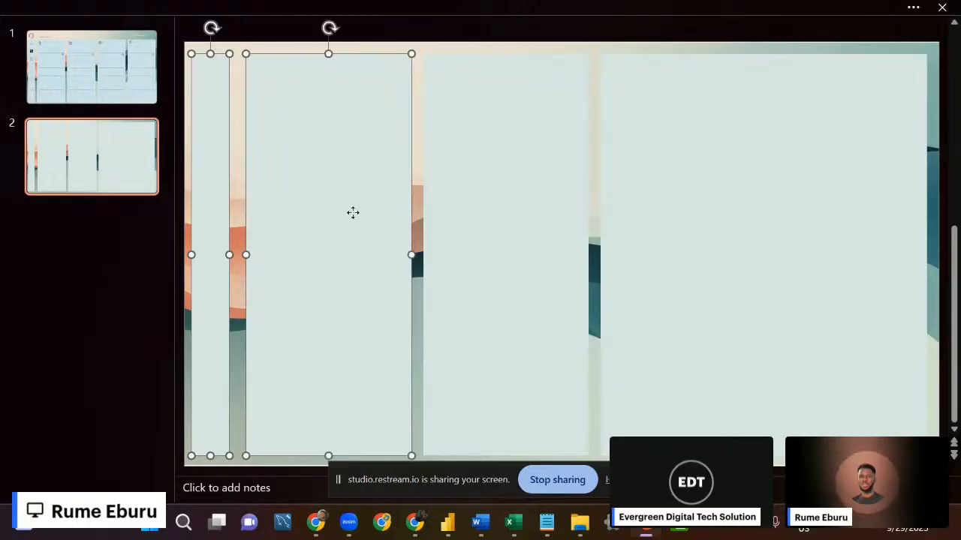
pyautogui.keyDown('shift'); pyautogui.click(486, 213); pyautogui.keyUp('shift')
pyautogui.keyDown('shift'); pyautogui.click(612, 201); pyautogui.keyUp('shift')
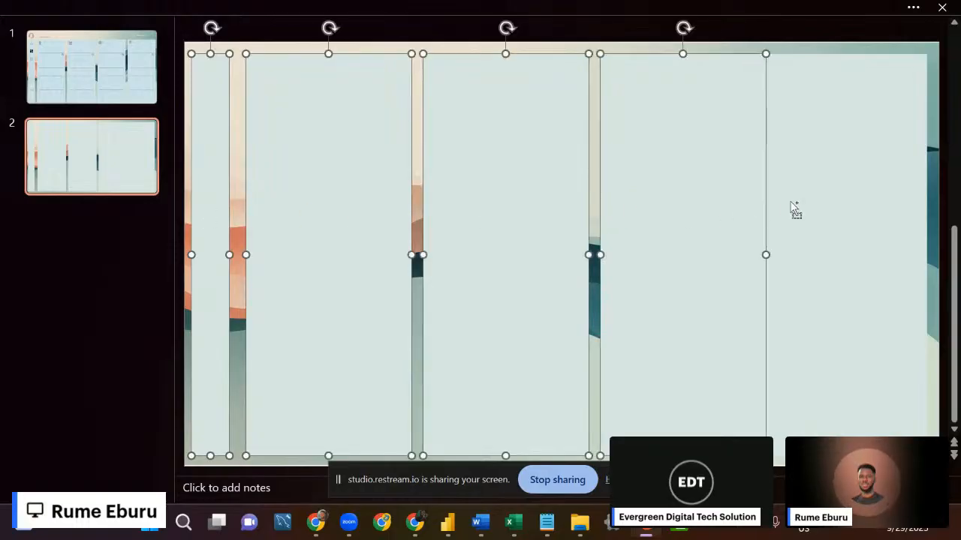
pyautogui.keyDown('shift'); pyautogui.click(810, 199); pyautogui.keyUp('shift')
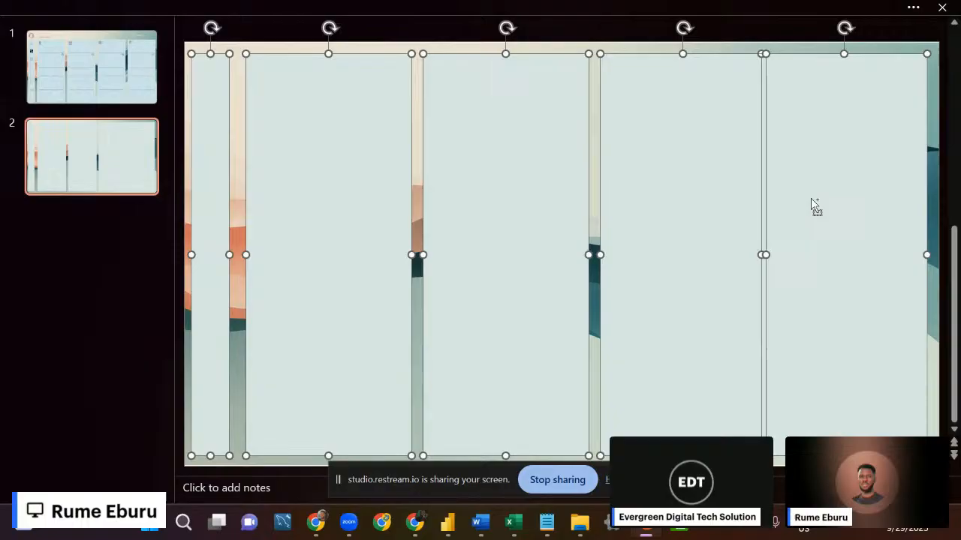
pyautogui.click(517, 7)
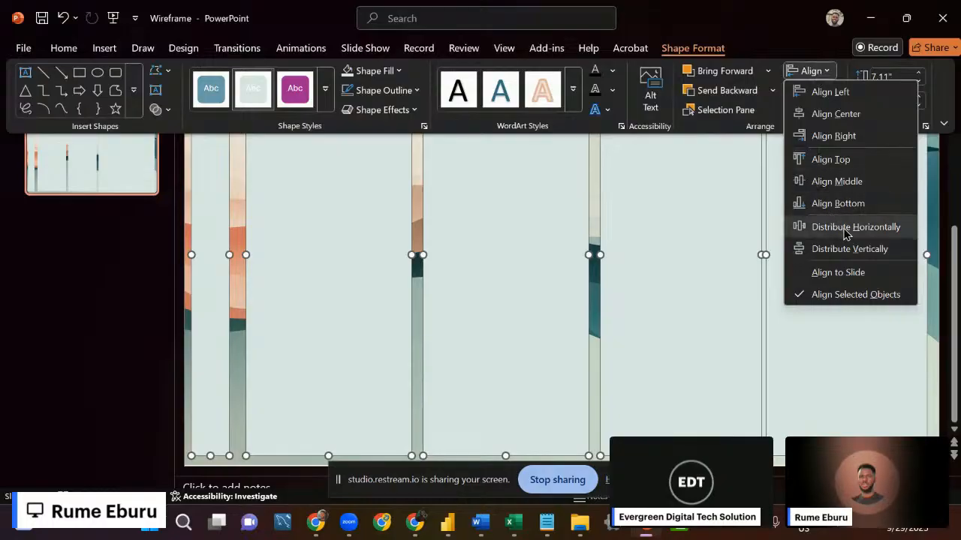
pyautogui.click(845, 233)
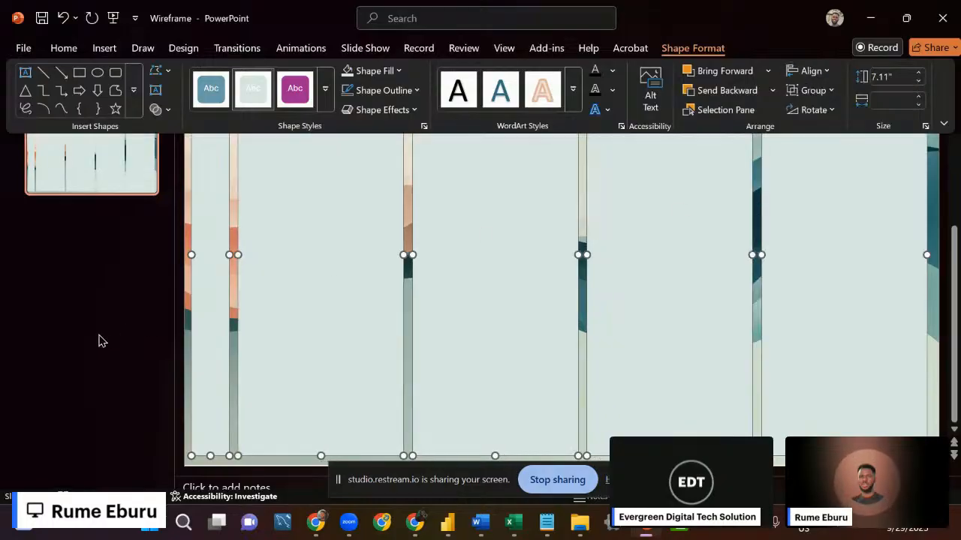
pyautogui.hotkey('ctrl', 'shift', 'F1')
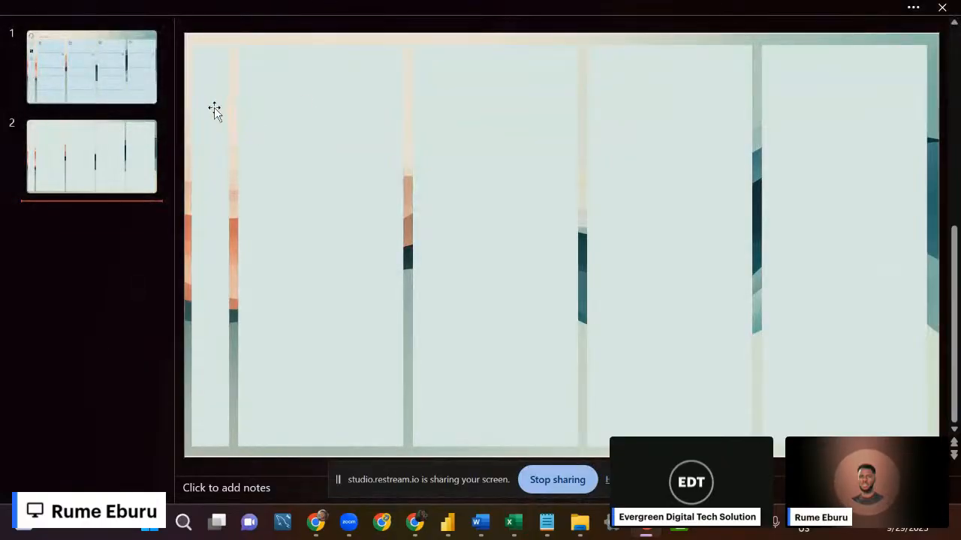
# Lower the top edges of all five rectangles together to leave a header area, and compare the layout with slide 1.
pyautogui.click(214, 108)
pyautogui.keyDown('shift'); pyautogui.click(315, 124); pyautogui.keyUp('shift')
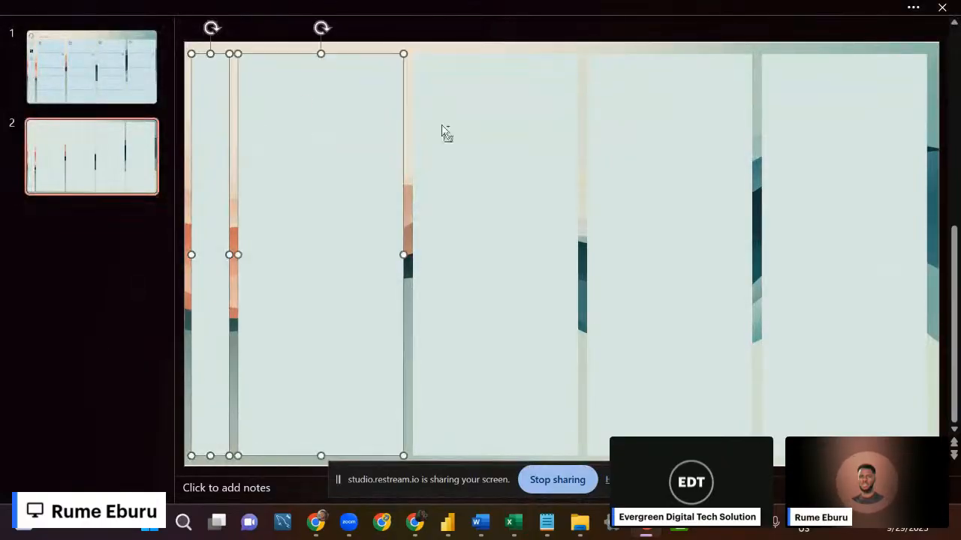
pyautogui.keyDown('shift'); pyautogui.click(496, 141); pyautogui.keyUp('shift')
pyautogui.keyDown('shift'); pyautogui.click(680, 141); pyautogui.keyUp('shift')
pyautogui.keyDown('shift'); pyautogui.click(885, 156); pyautogui.keyUp('shift')
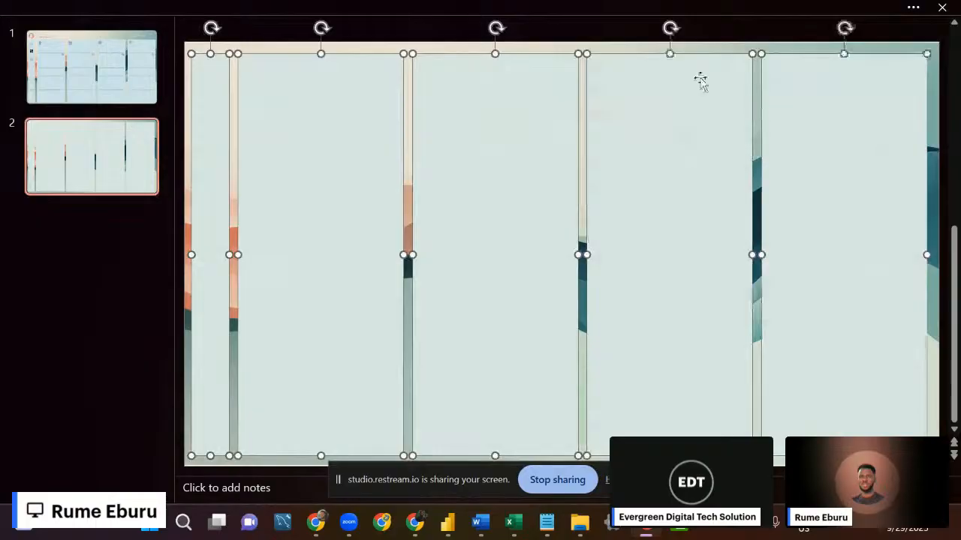
pyautogui.moveTo(669, 50); pyautogui.dragTo(672, 99)
pyautogui.click(125, 310)
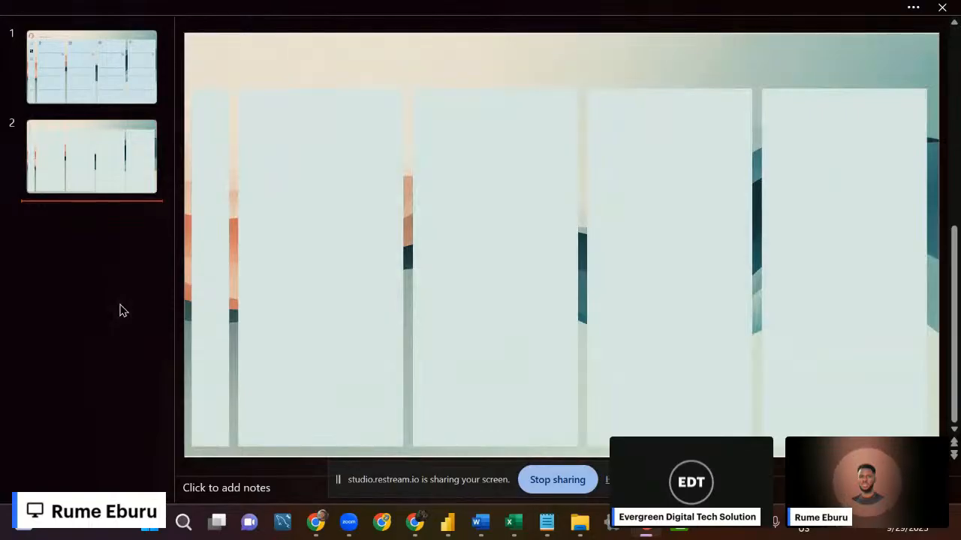
pyautogui.click(117, 101)
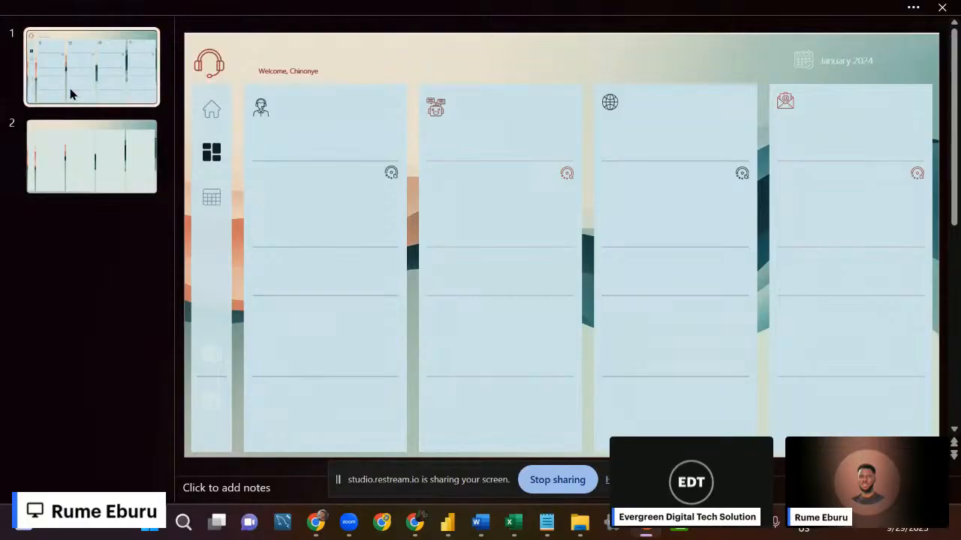
pyautogui.click(128, 161)
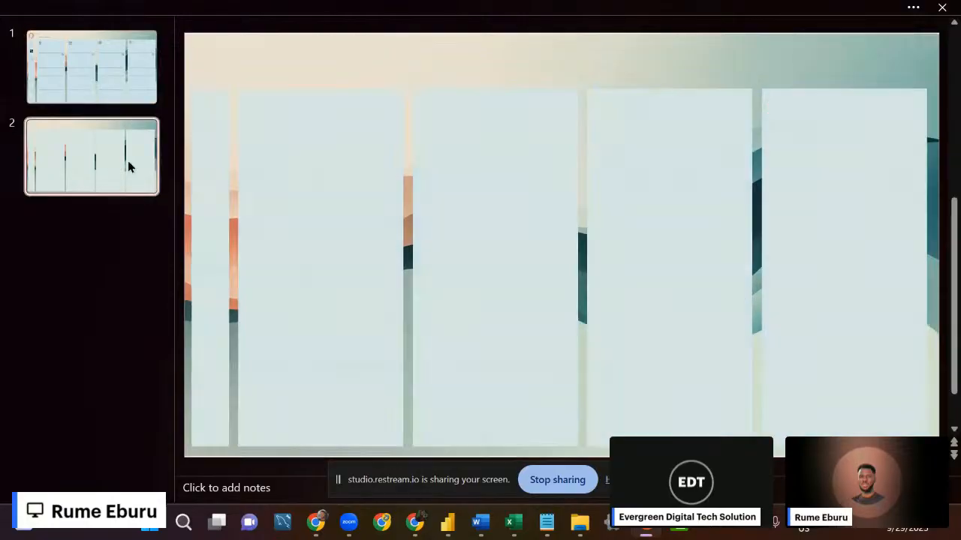
# Draw a straight horizontal line across the upper part of the first wide panel, just inside its side edges.
pyautogui.click(238, 15)
pyautogui.click(105, 48)
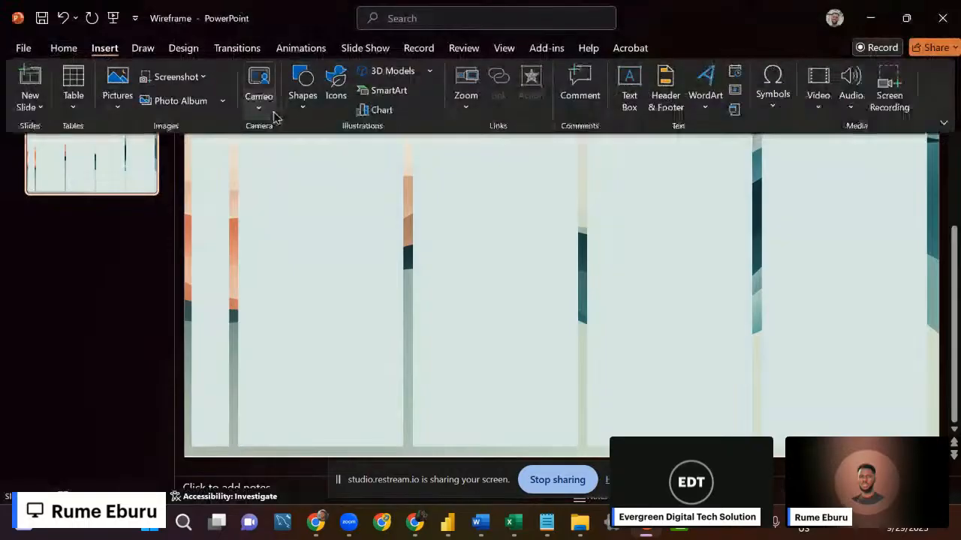
pyautogui.click(312, 112)
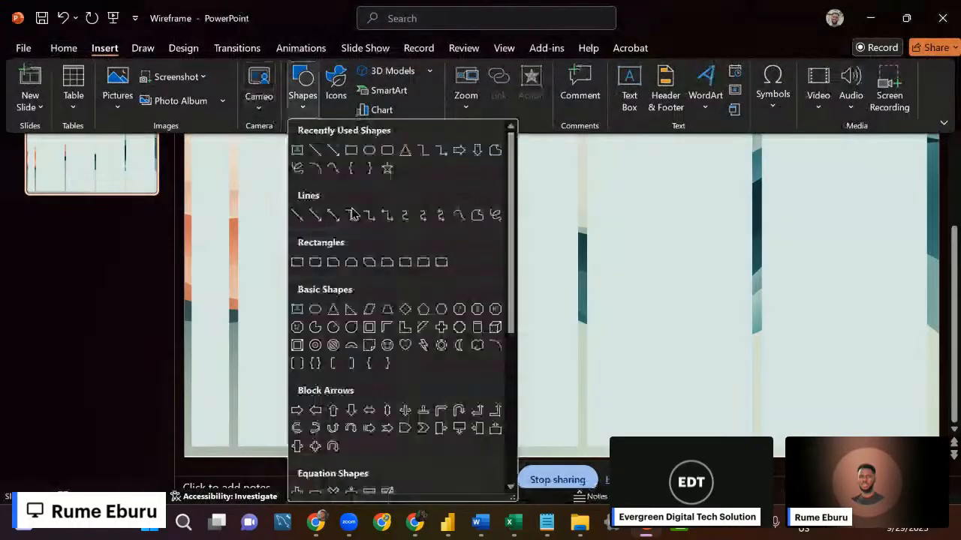
pyautogui.click(315, 150)
pyautogui.moveTo(253, 168); pyautogui.dragTo(392, 163)
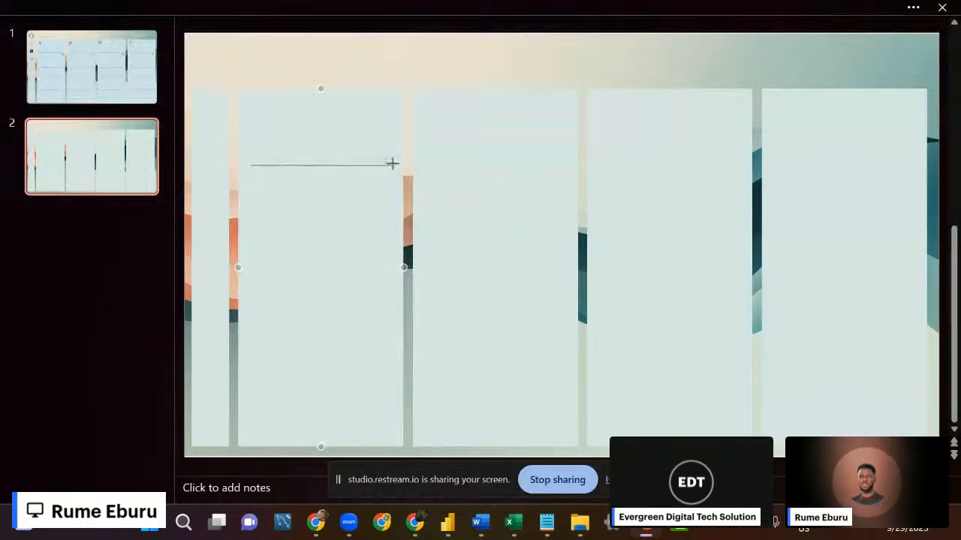
pyautogui.moveTo(392, 163); pyautogui.dragTo(392, 164)
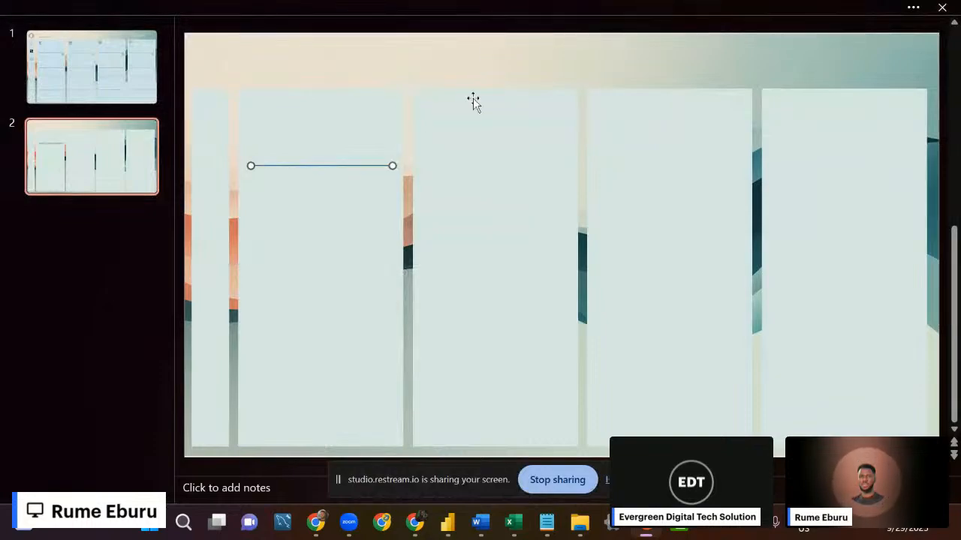
# Duplicate the line three times at the same height with equal spacing, placing one line in each other wide panel.
pyautogui.hotkey('ctrl', 'd')
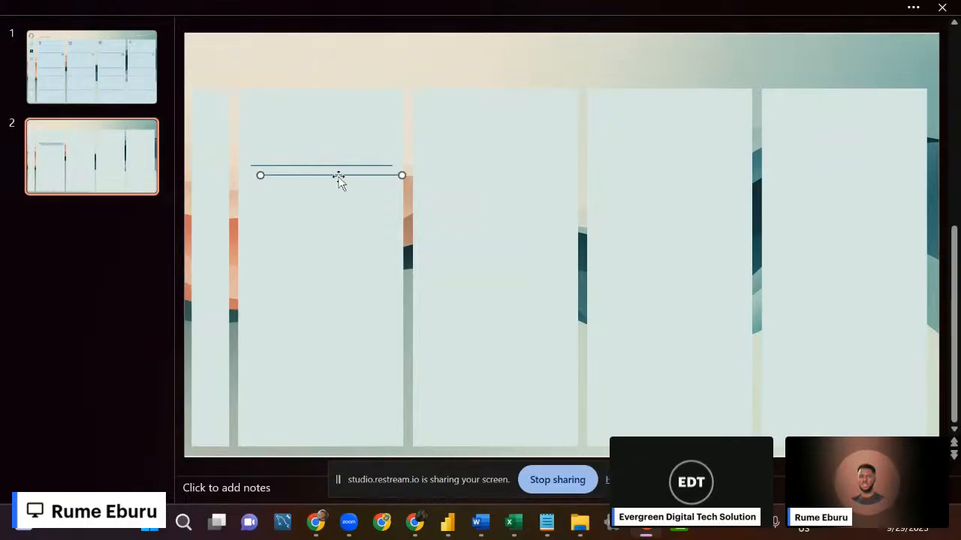
pyautogui.moveTo(334, 174); pyautogui.dragTo(499, 167)
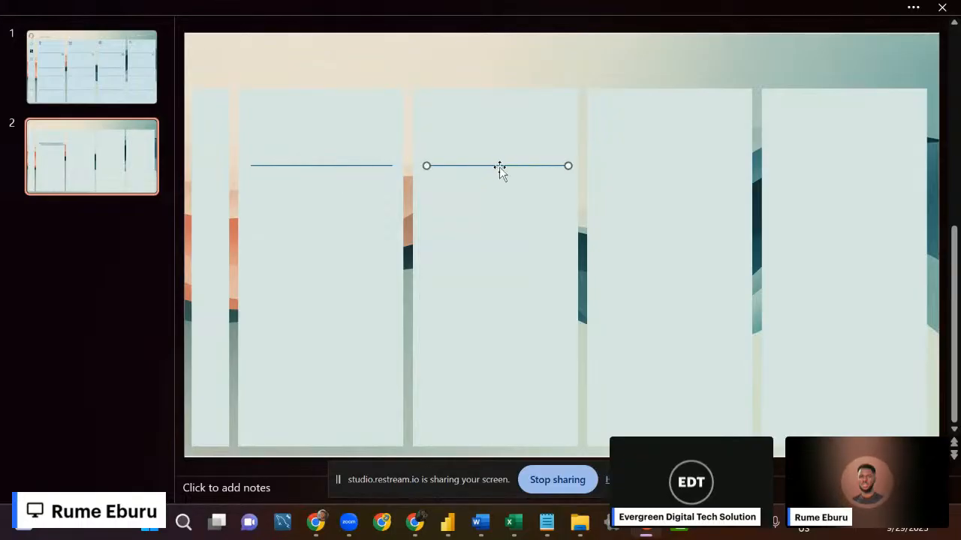
pyautogui.hotkey('ctrl', 'd')
pyautogui.hotkey('ctrl', 'd')
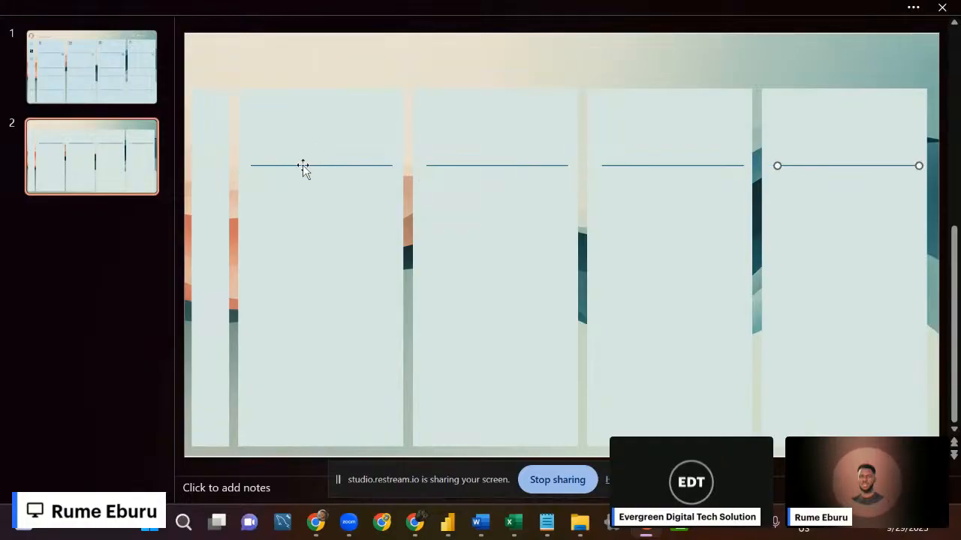
# Centre the first wide panel's line horizontally within its panel using Align Center.
pyautogui.click(304, 166)
pyautogui.keyDown('shift'); pyautogui.click(319, 132); pyautogui.keyUp('shift')
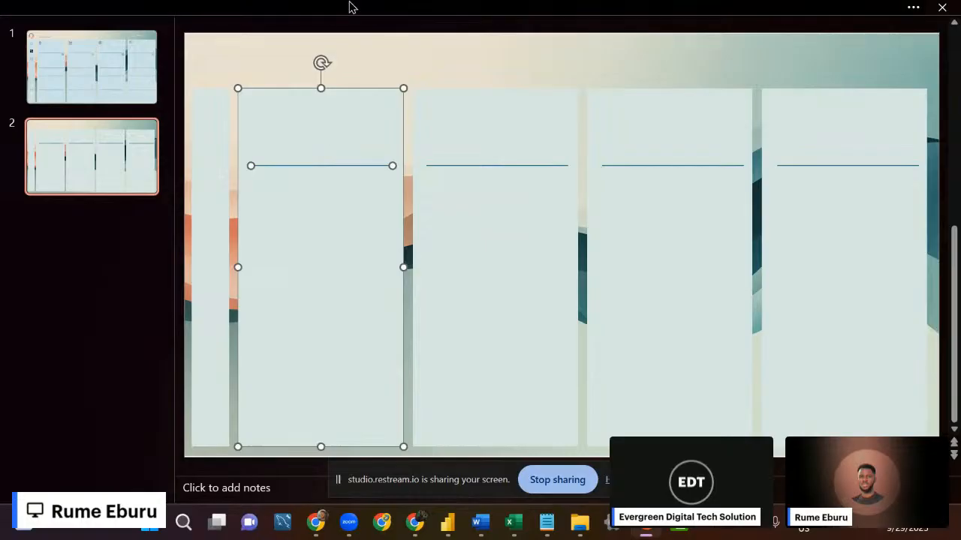
pyautogui.click(413, 7)
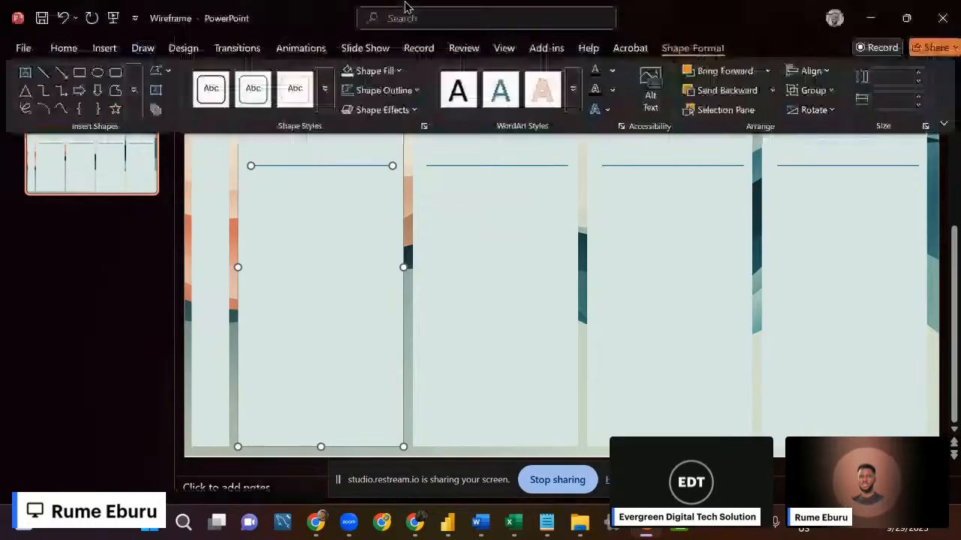
pyautogui.click(810, 71)
pyautogui.click(847, 116)
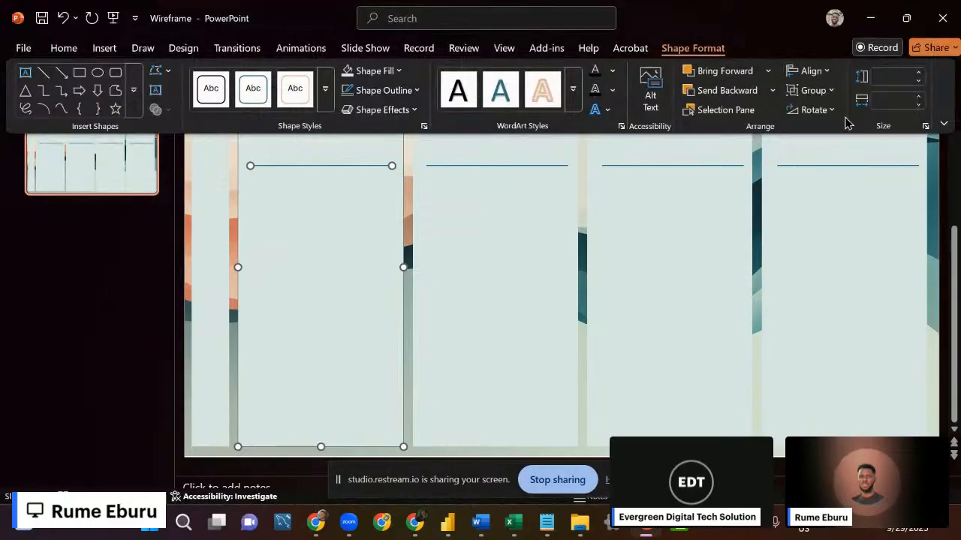
pyautogui.click(141, 362)
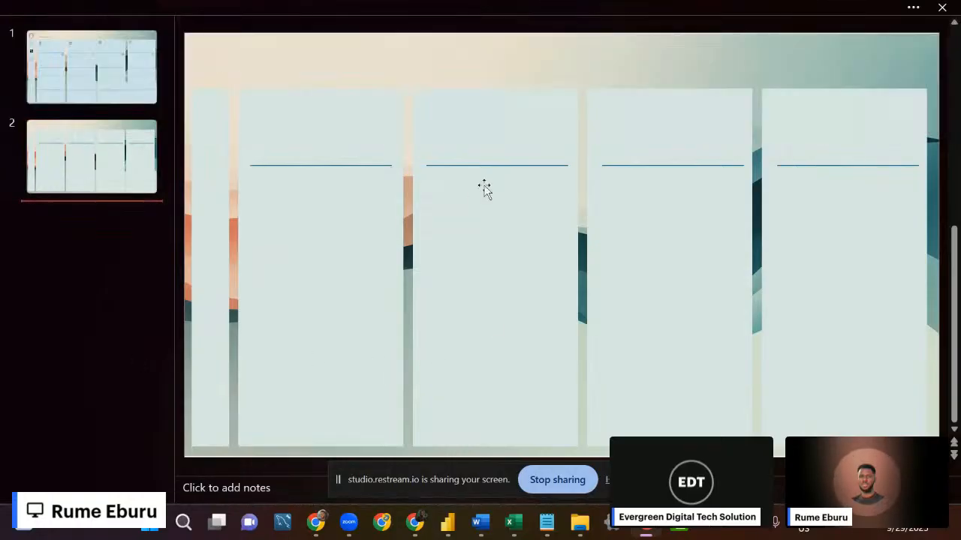
# Centre the second wide panel's line horizontally within its panel using Align Center.
pyautogui.click(480, 164)
pyautogui.keyDown('shift'); pyautogui.click(500, 139); pyautogui.keyUp('shift')
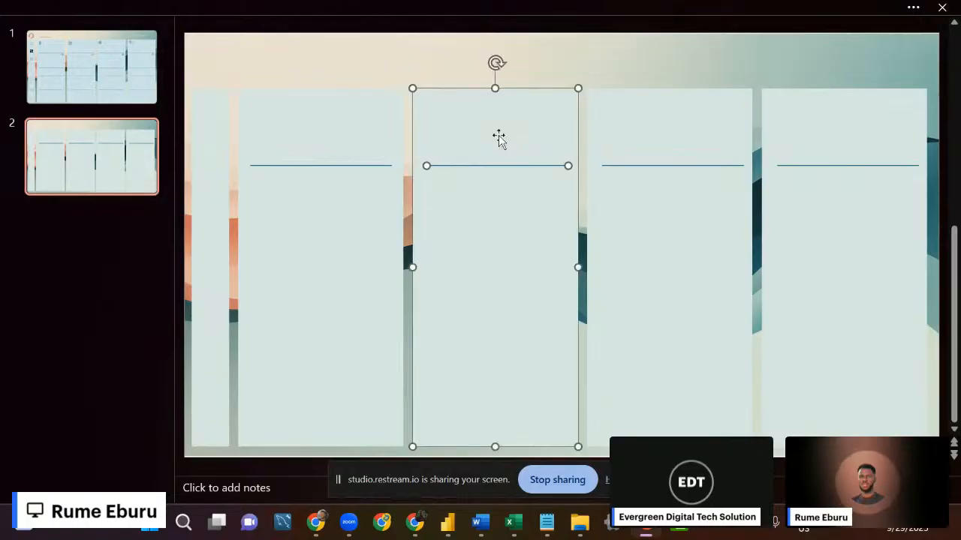
pyautogui.click(514, 8)
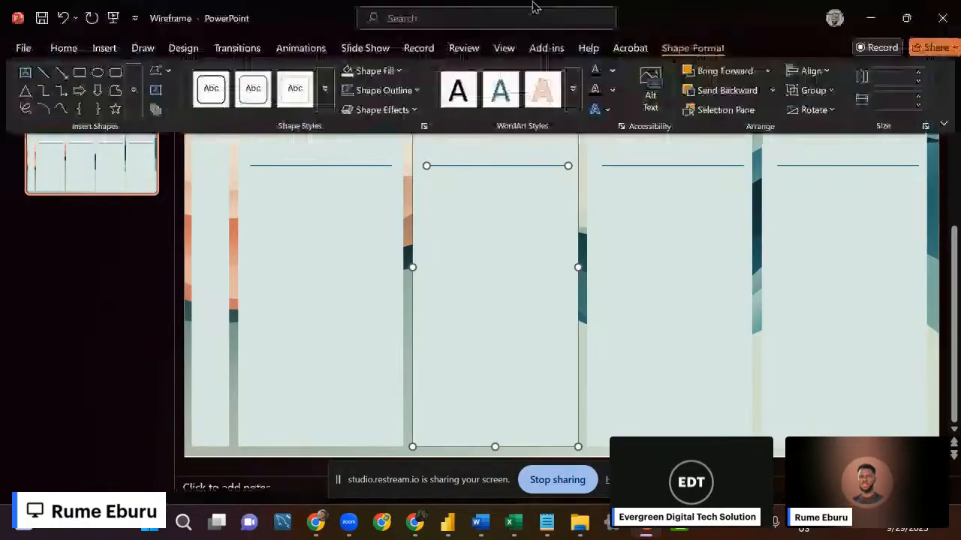
pyautogui.click(809, 71)
pyautogui.click(845, 118)
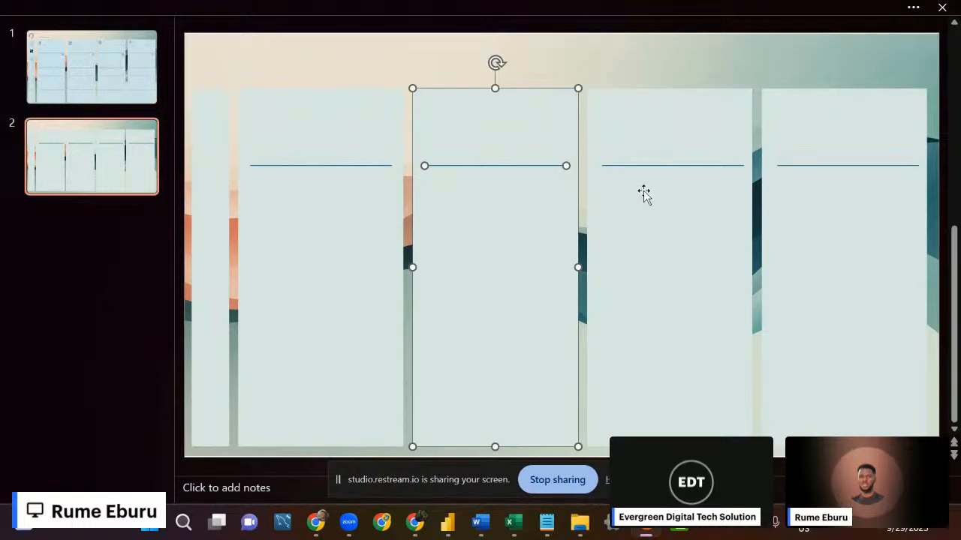
# Duplicate the first wide panel's line three times downward at equal spacing, dividing the panel into five sections.
pyautogui.click(277, 166)
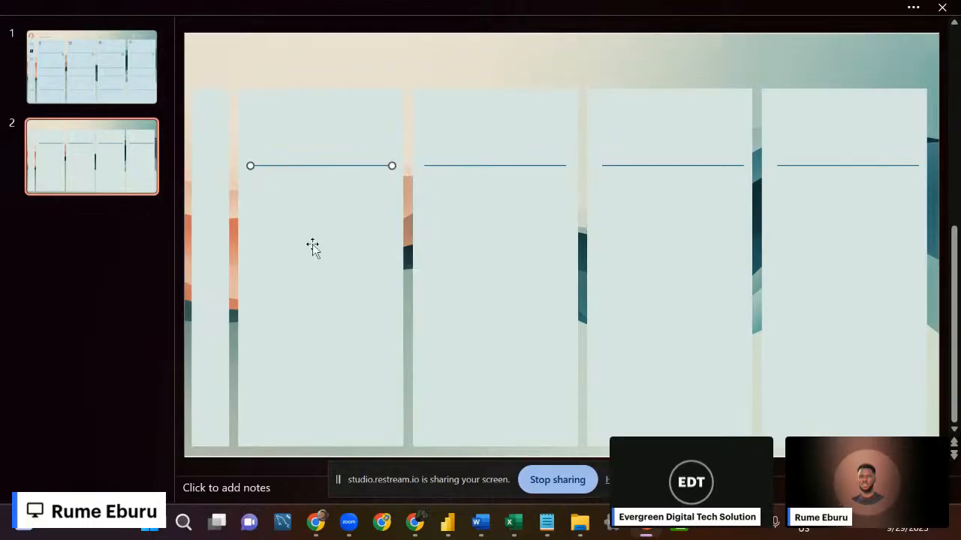
pyautogui.hotkey('ctrl', 'd')
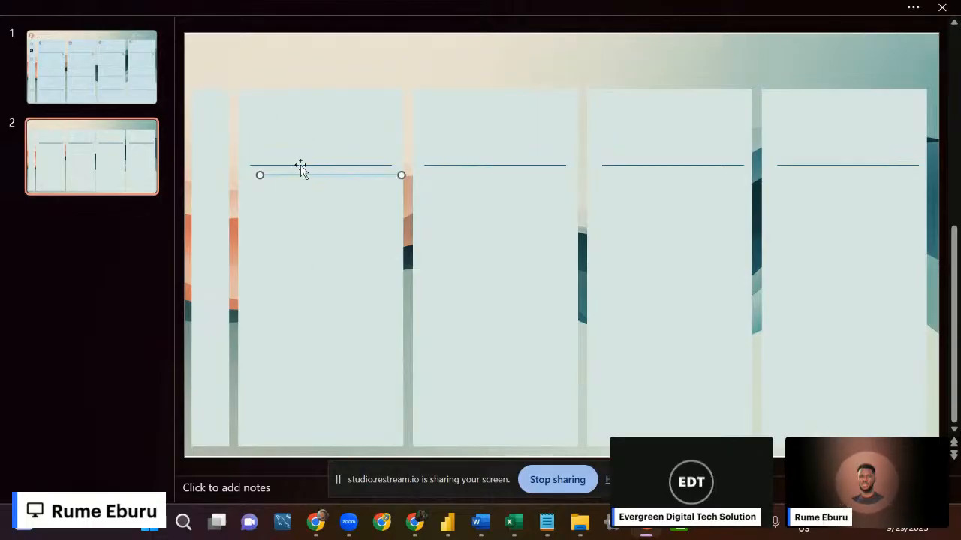
pyautogui.moveTo(300, 173); pyautogui.dragTo(286, 232)
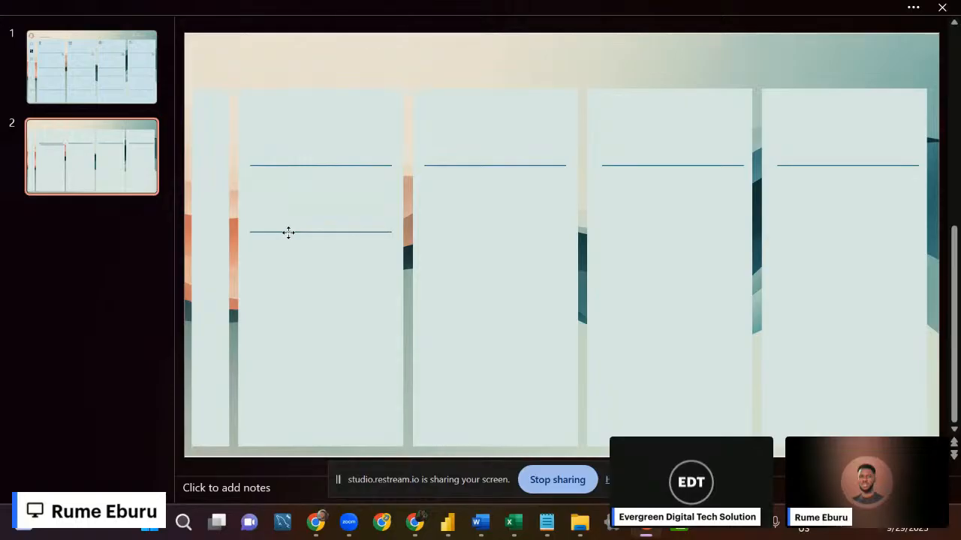
pyautogui.hotkey('ctrl', 'd')
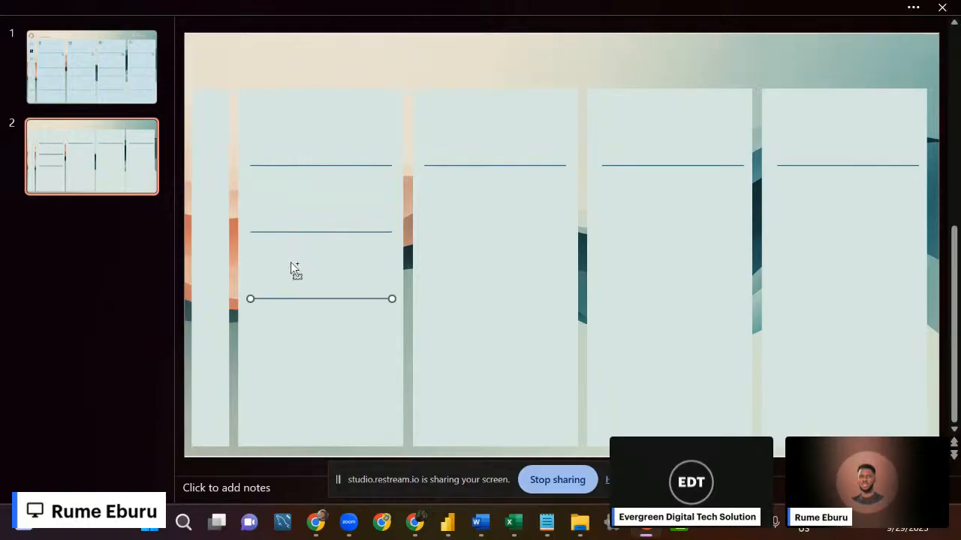
pyautogui.hotkey('ctrl', 'd')
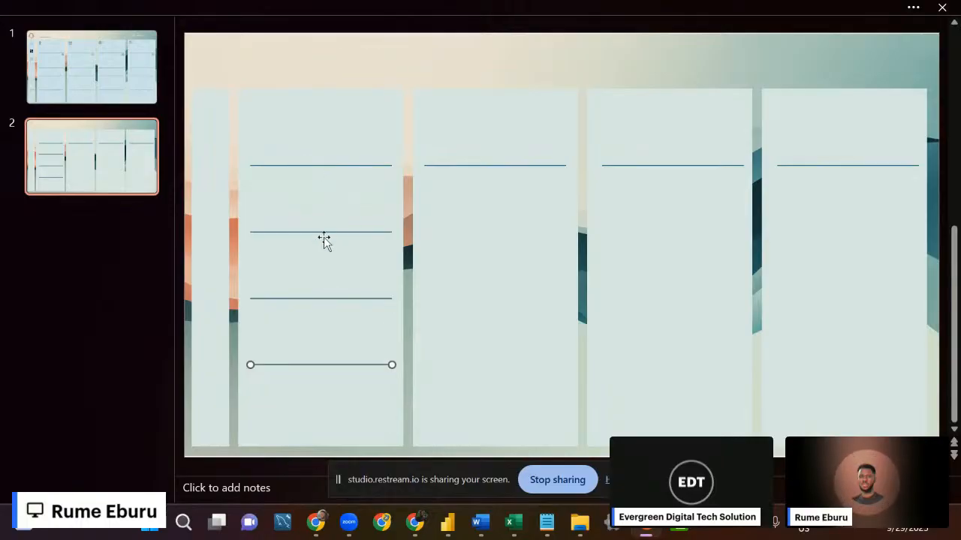
# Nudge the three lower lines in the first wide panel down: the second line noticeably, the third and fourth only slightly.
pyautogui.click(332, 298)
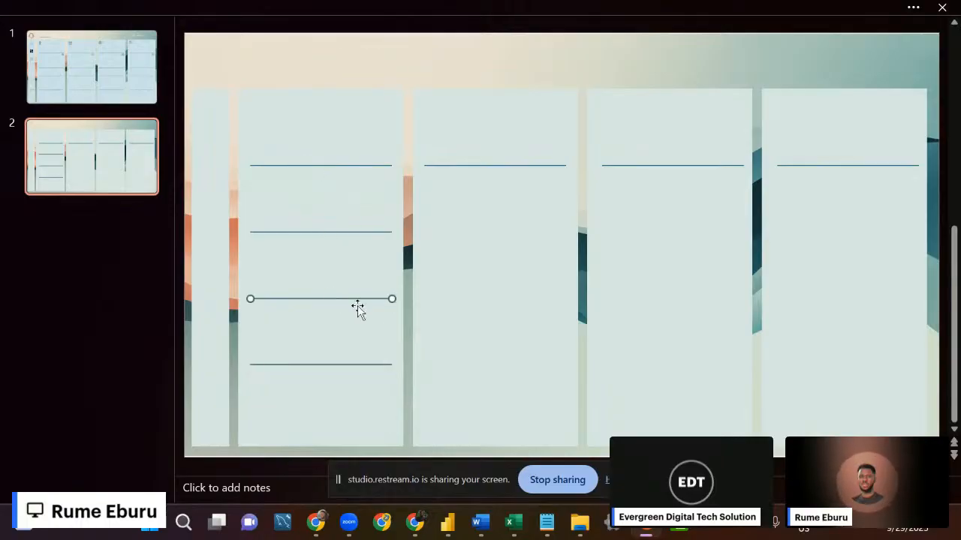
pyautogui.press('Down')
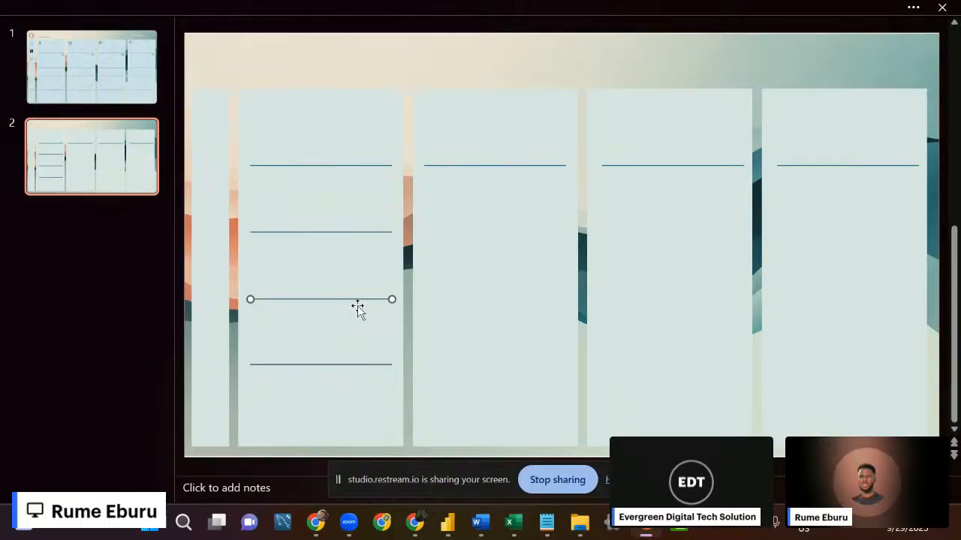
pyautogui.click(330, 233)
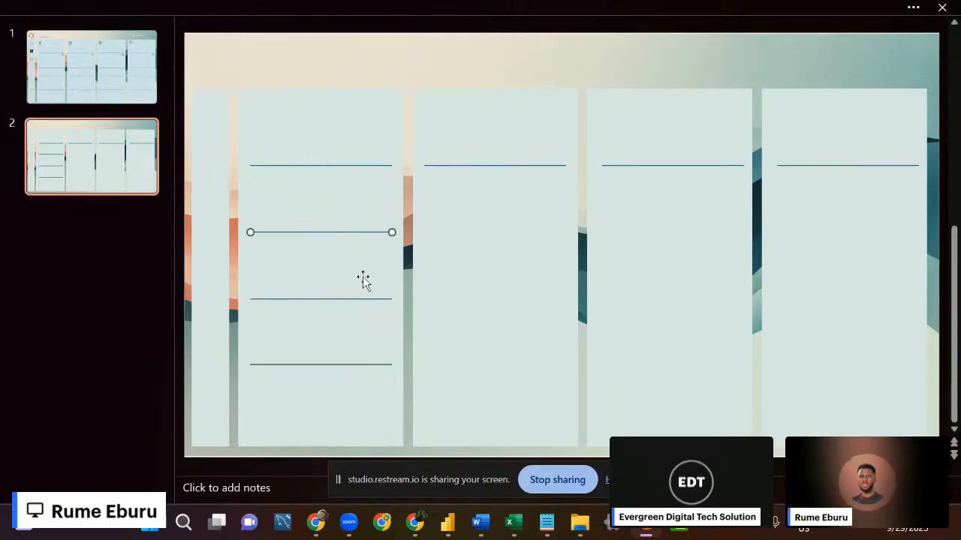
pyautogui.press('Down')
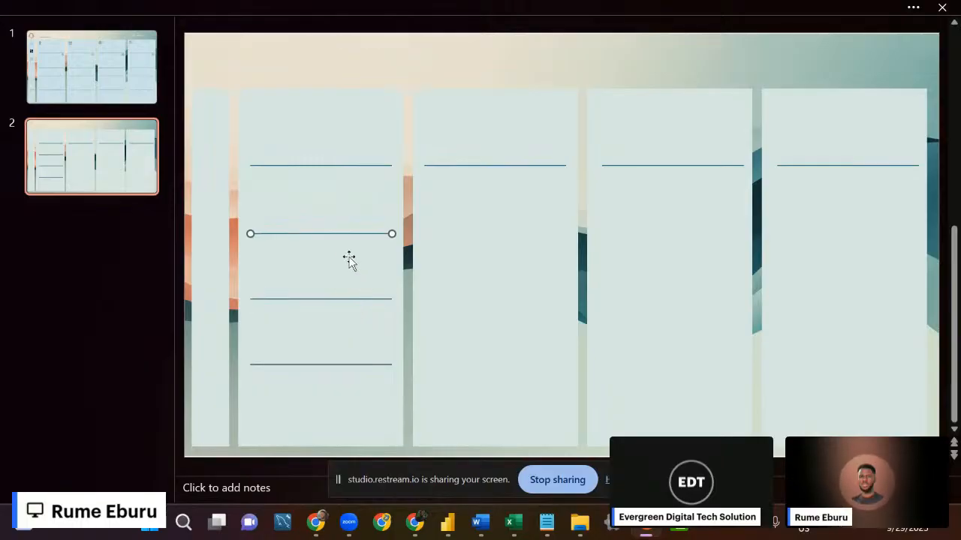
pyautogui.press('Down')
pyautogui.press('Down')
pyautogui.press('Down')
pyautogui.press('Down')
pyautogui.press('Down')
pyautogui.press('Down')
pyautogui.press('Down')
pyautogui.press('Down')
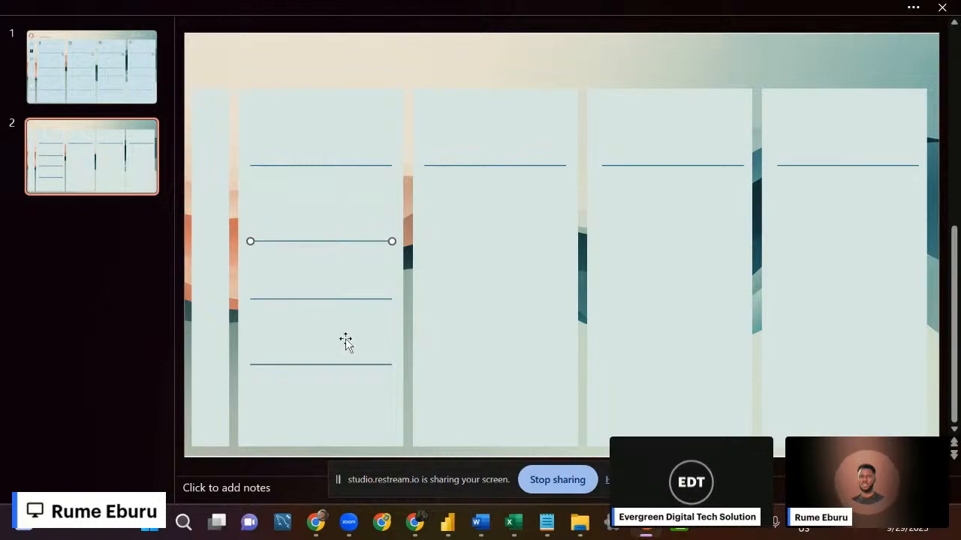
pyautogui.click(335, 364)
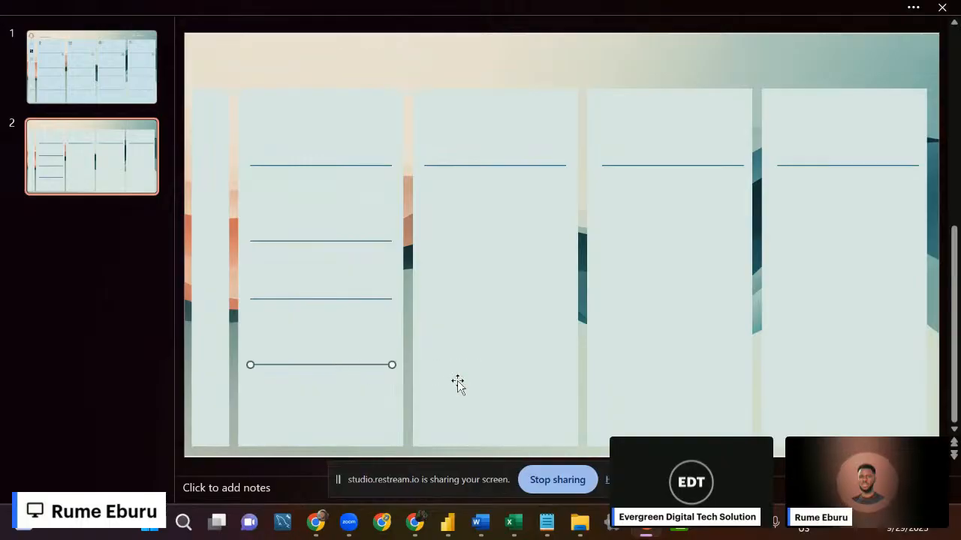
pyautogui.press('Down')
pyautogui.press('Down')
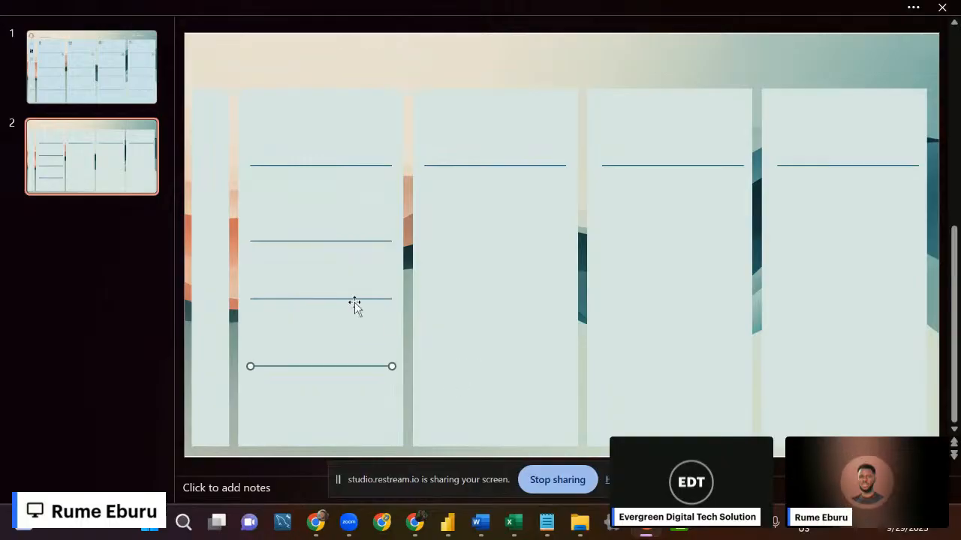
# Group the first wide panel with its four divider lines into one object.
pyautogui.click(345, 122)
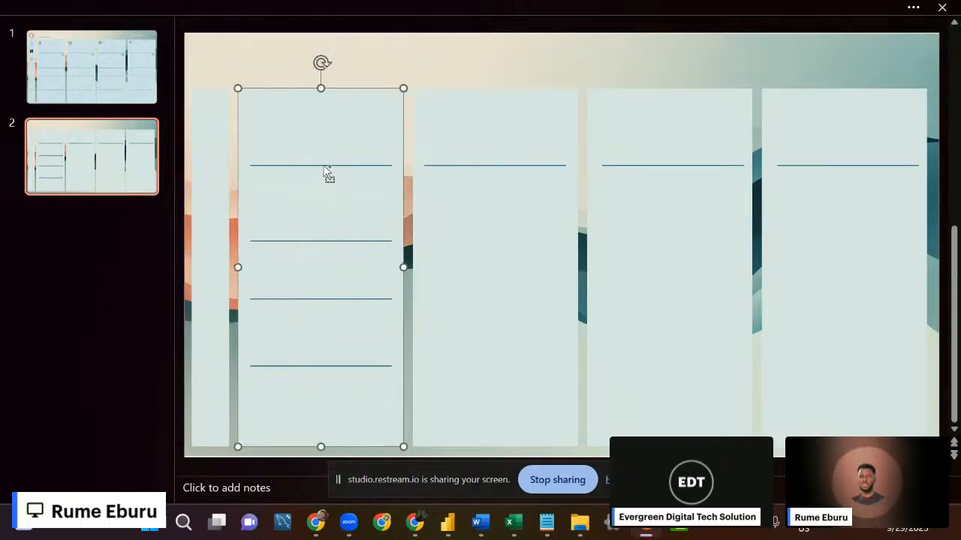
pyautogui.moveTo(322, 165); pyautogui.dragTo(322, 248)
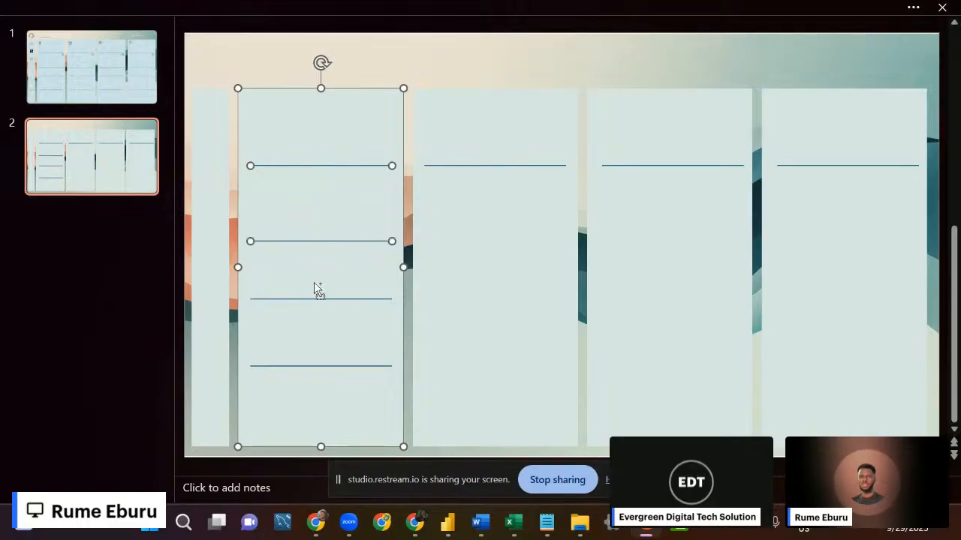
pyautogui.keyDown('shift'); pyautogui.click(316, 300); pyautogui.keyUp('shift')
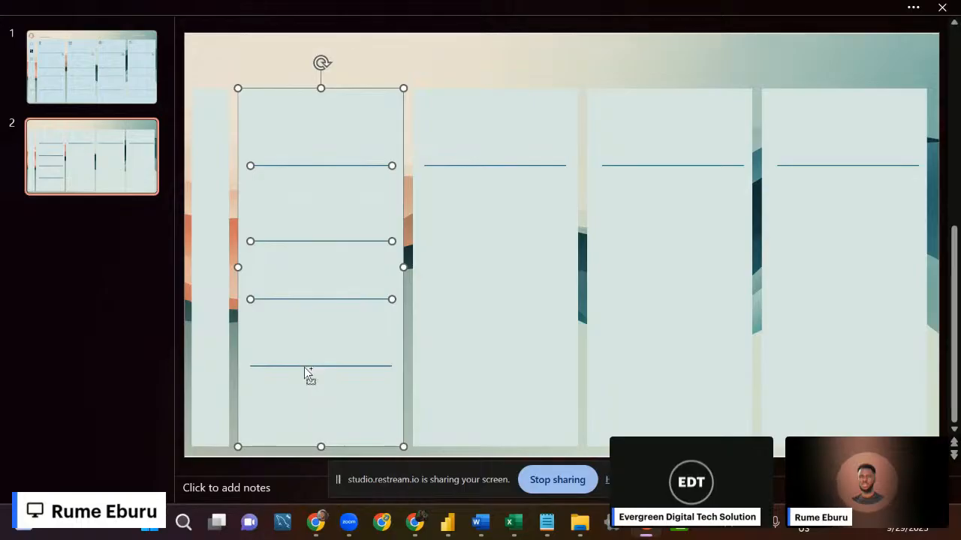
pyautogui.keyDown('shift'); pyautogui.click(304, 366); pyautogui.keyUp('shift')
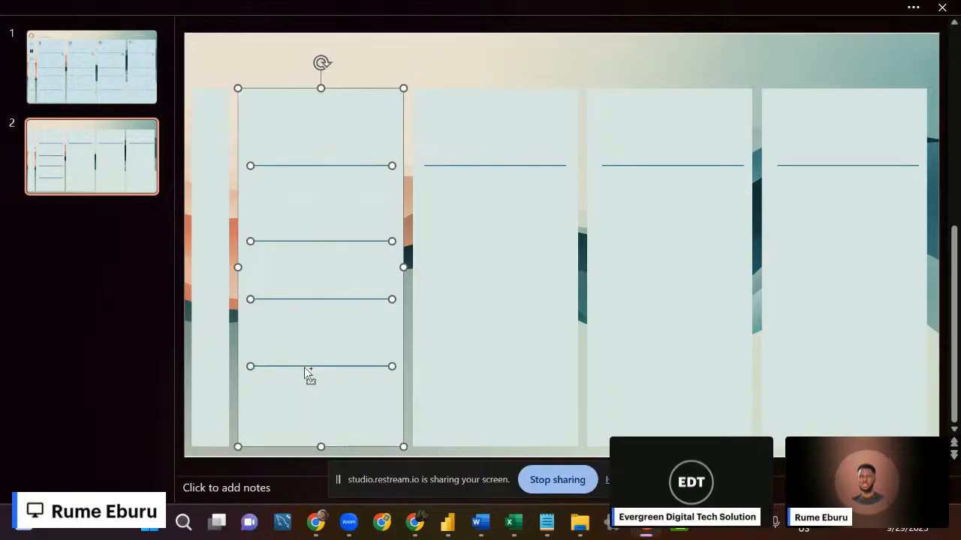
pyautogui.click(351, 7)
pyautogui.click(812, 91)
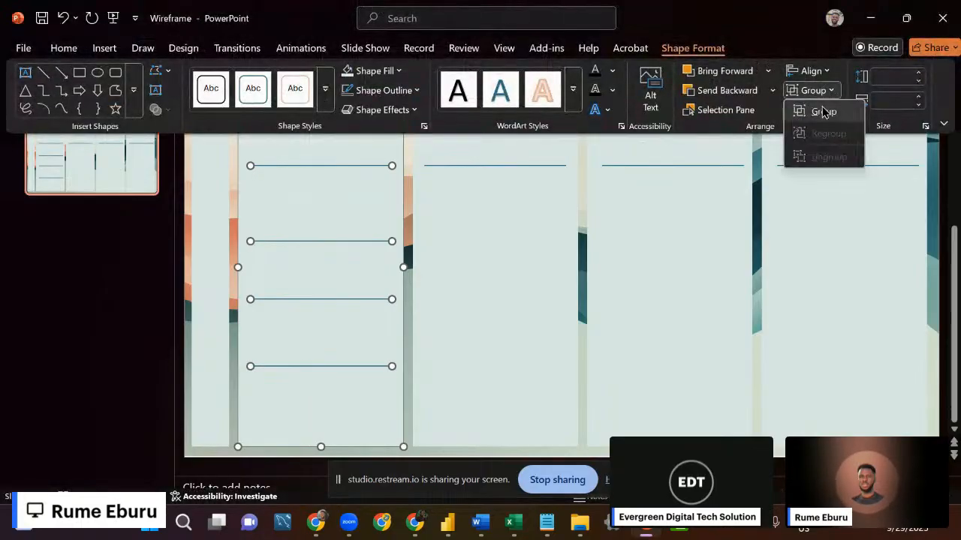
pyautogui.click(823, 111)
pyautogui.click(97, 381)
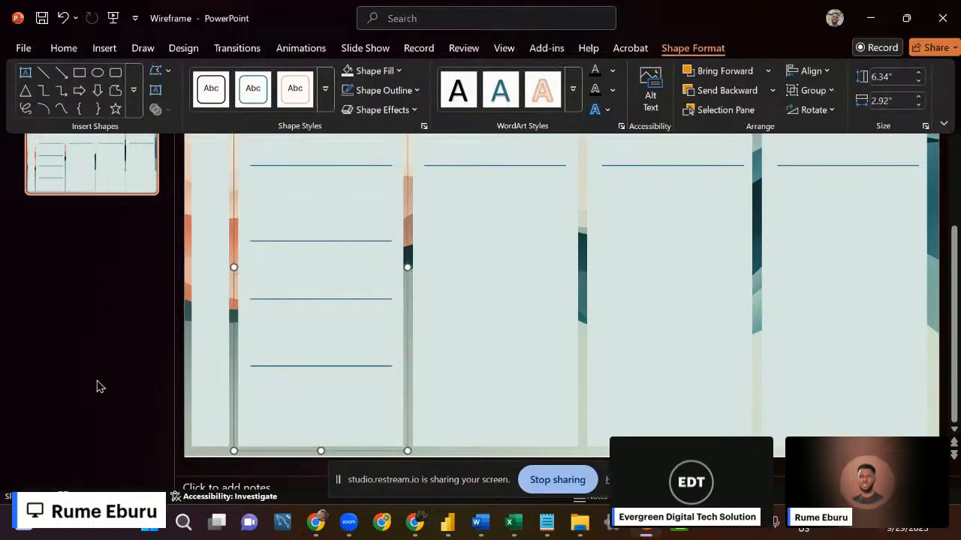
# Delete the second, third and fourth wide panels together with their divider lines.
pyautogui.click(502, 75)
pyautogui.click(516, 149)
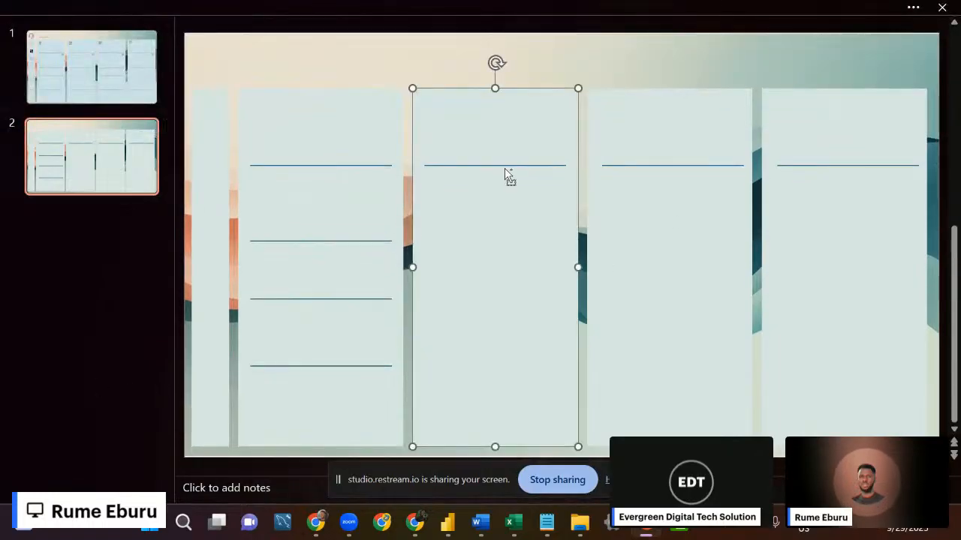
pyautogui.click(505, 166)
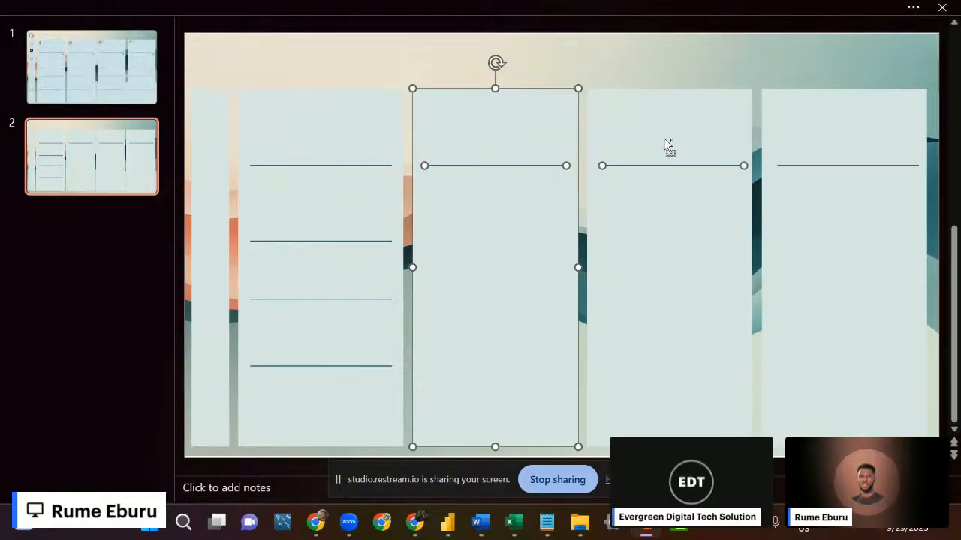
pyautogui.keyDown('shift'); pyautogui.click(666, 165); pyautogui.keyUp('shift')
pyautogui.keyDown('shift'); pyautogui.click(870, 165); pyautogui.keyUp('shift')
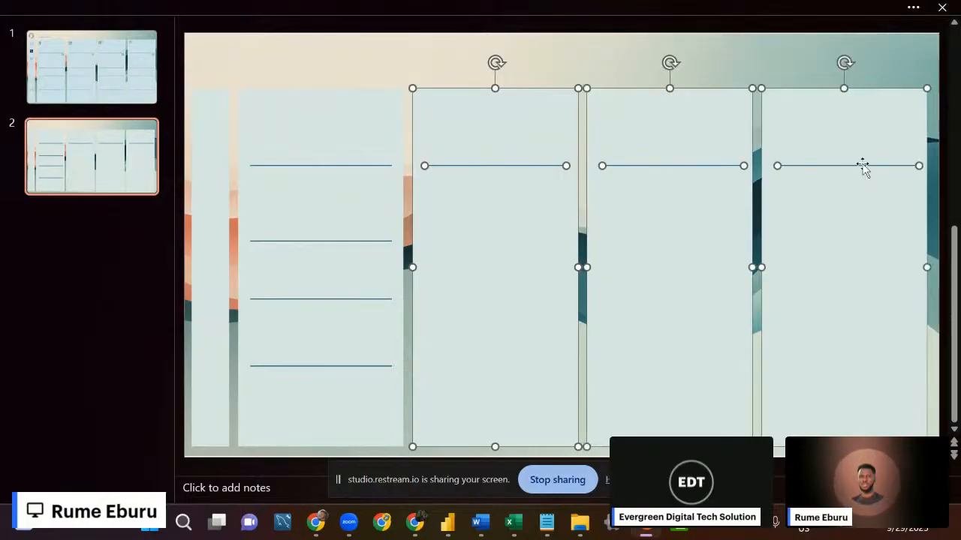
pyautogui.press('Delete')
# Duplicate the grouped five-section panel three times across the slide at equal spacing.
pyautogui.click(322, 145)
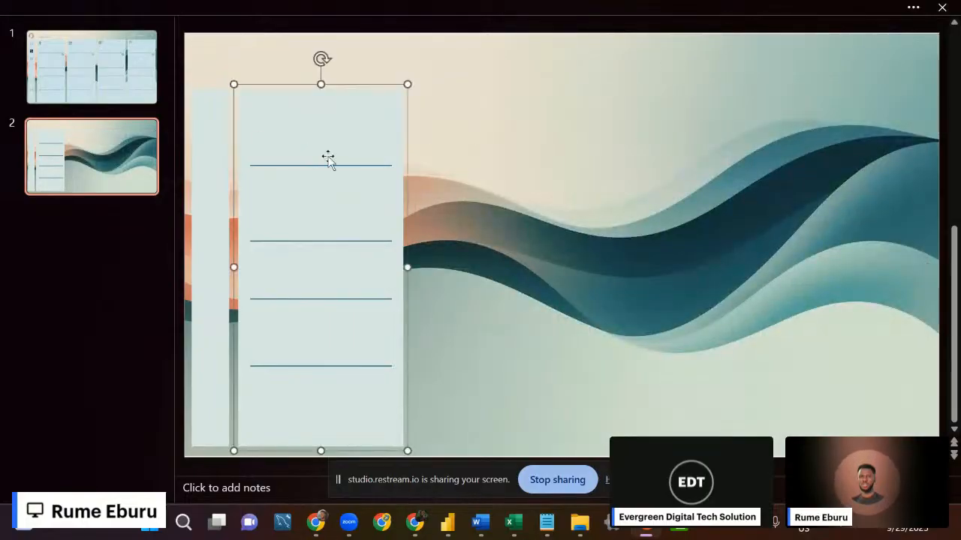
pyautogui.moveTo(333, 140); pyautogui.dragTo(508, 127)
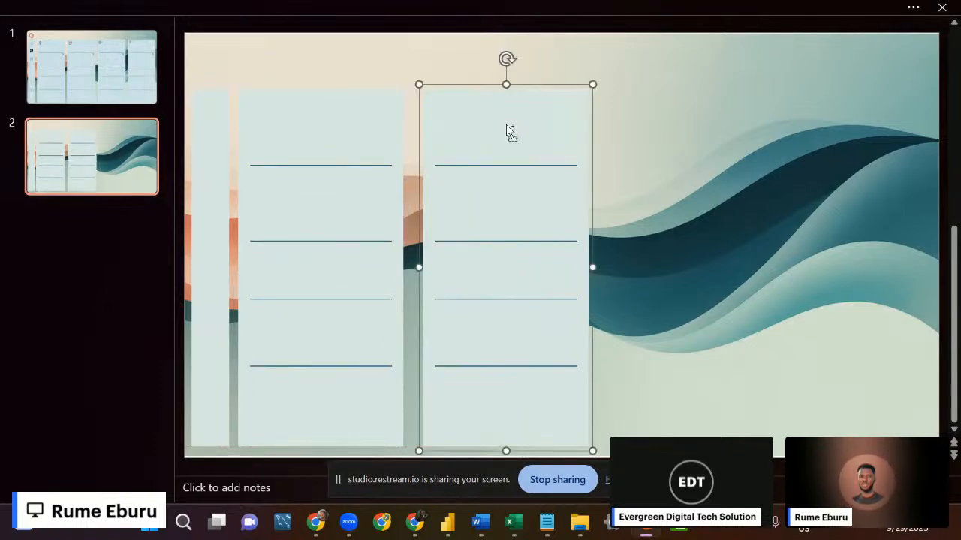
pyautogui.hotkey('ctrl', 'd')
pyautogui.hotkey('ctrl', 'd')
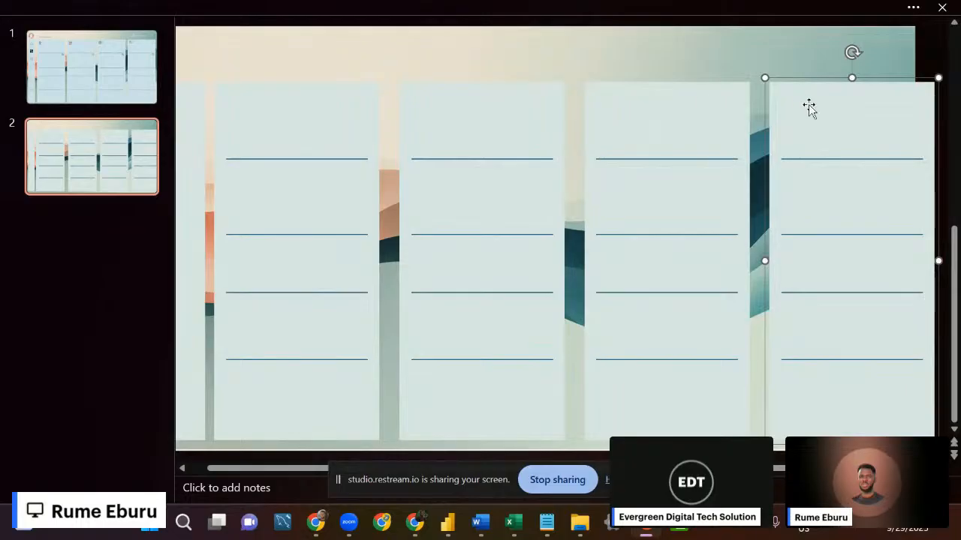
# Move the last panel group inside the slide's right edge and distribute the narrow panel and four panel groups horizontally.
pyautogui.moveTo(855, 109); pyautogui.dragTo(835, 115)
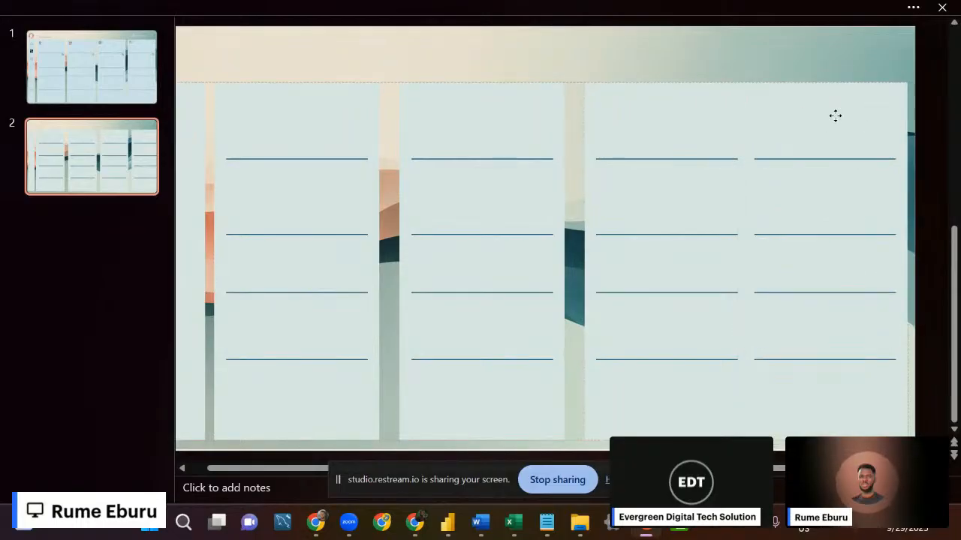
pyautogui.keyDown('shift'); pyautogui.click(706, 132); pyautogui.keyUp('shift')
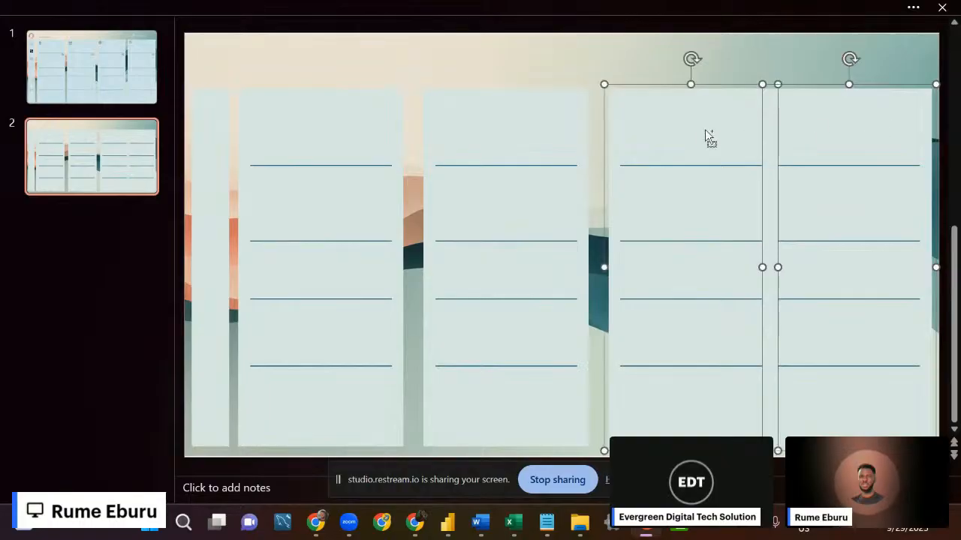
pyautogui.keyDown('shift'); pyautogui.click(497, 134); pyautogui.keyUp('shift')
pyautogui.keyDown('shift'); pyautogui.click(294, 135); pyautogui.keyUp('shift')
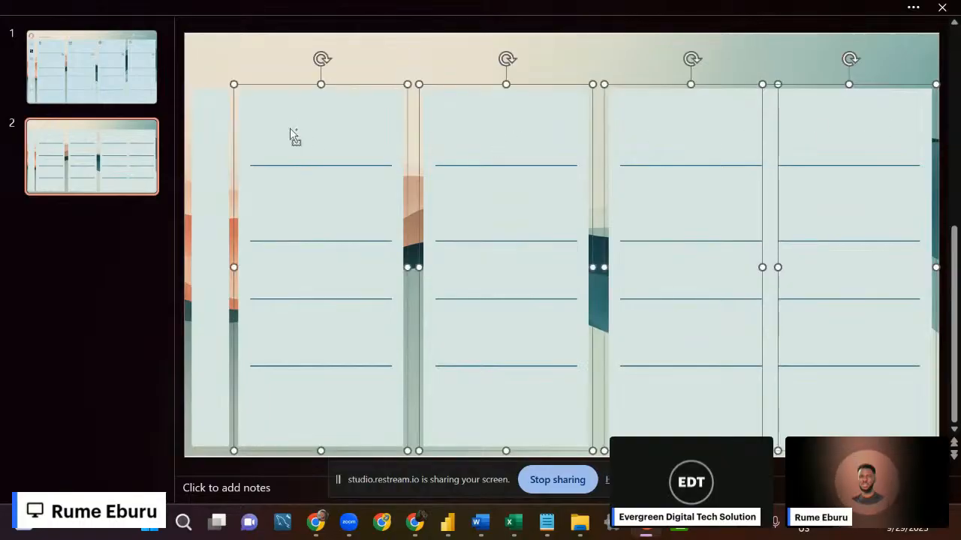
pyautogui.keyDown('shift'); pyautogui.click(214, 132); pyautogui.keyUp('shift')
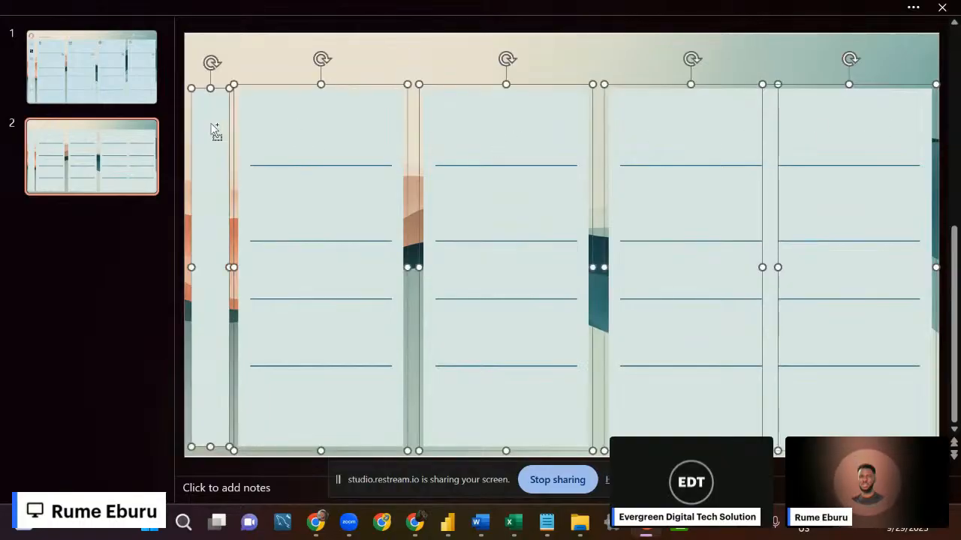
pyautogui.click(430, 7)
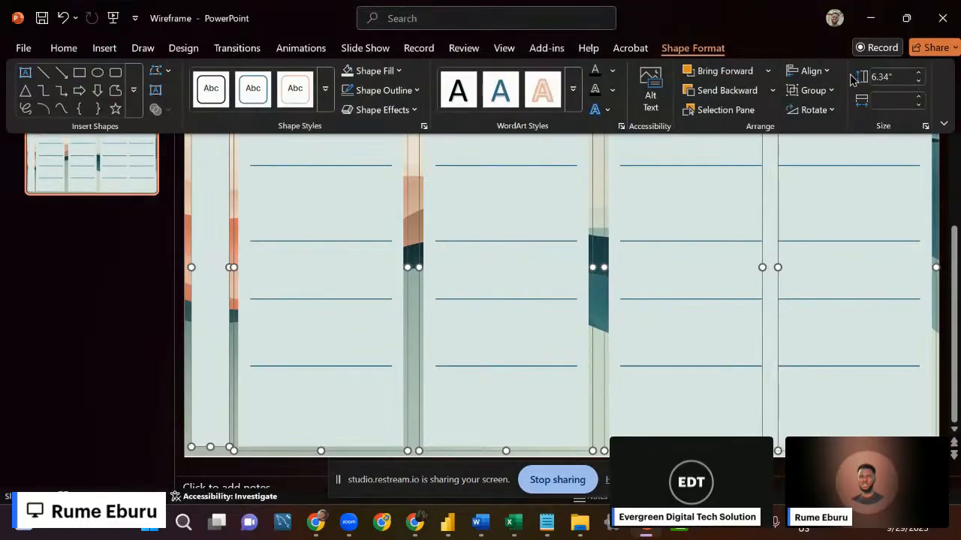
pyautogui.click(809, 71)
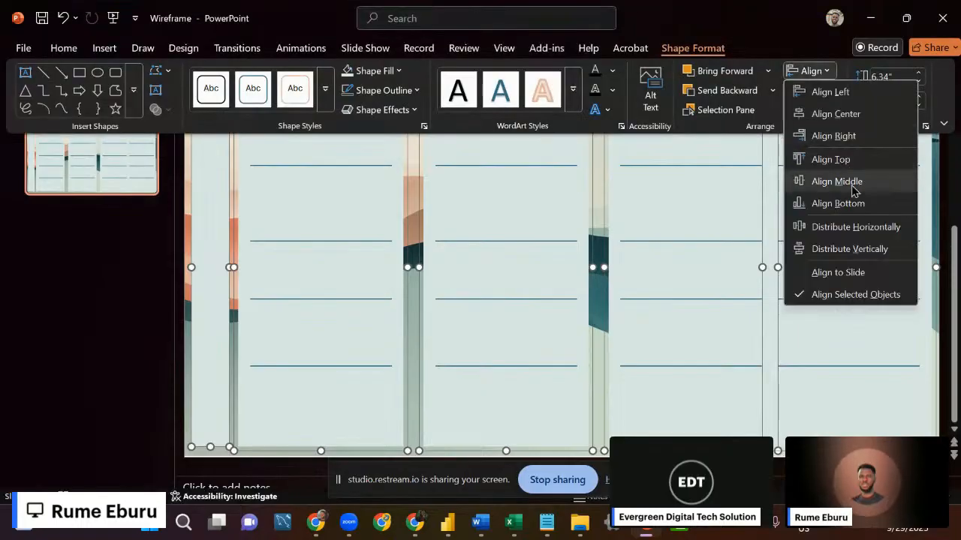
pyautogui.click(853, 231)
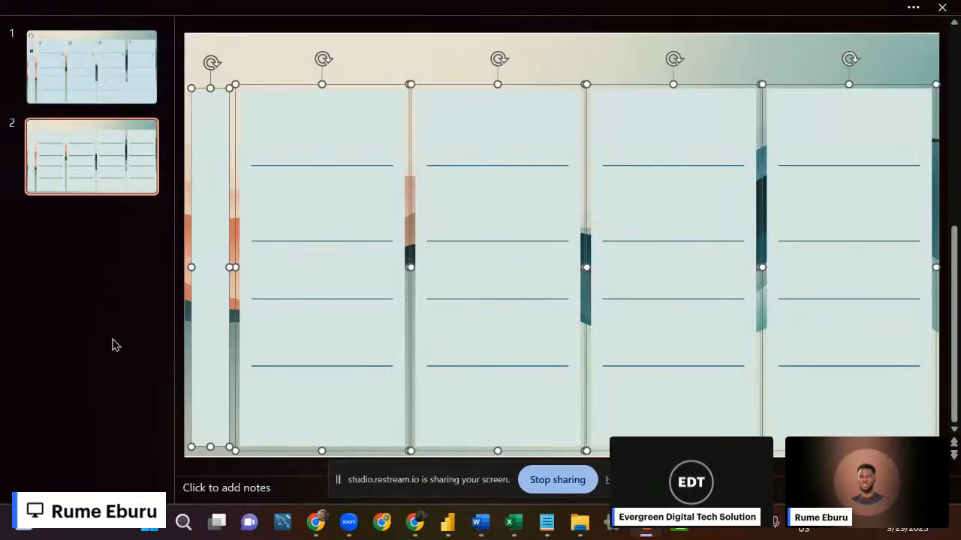
pyautogui.click(114, 344)
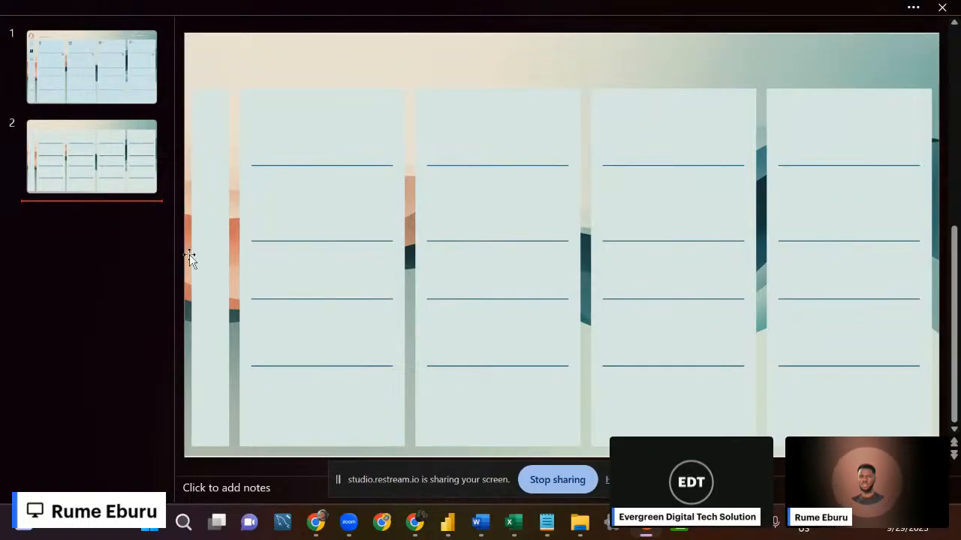
# Add the title "Call-Centre Performance Dashboard" in a text box above the panels, widened to fit one line.
pyautogui.click(120, 66)
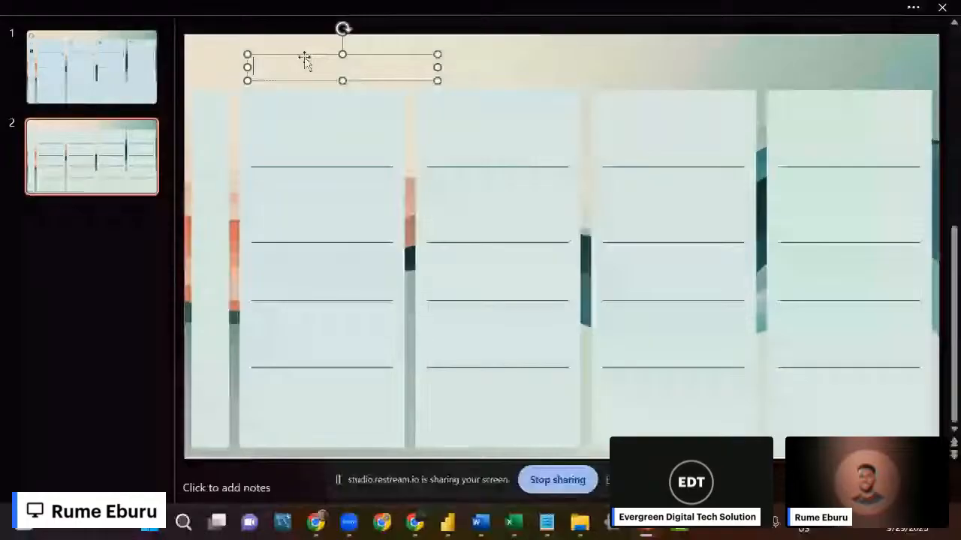
pyautogui.write('Call ')
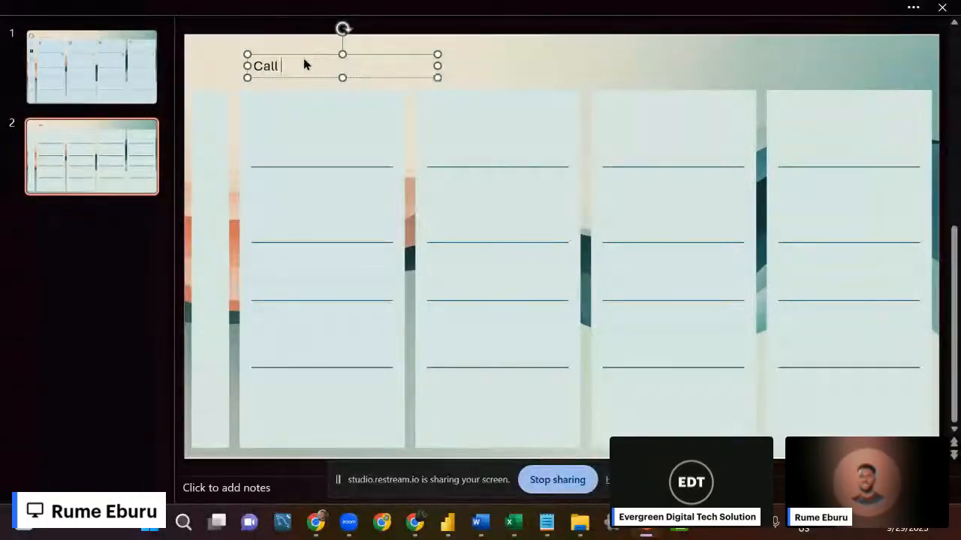
pyautogui.write('-Cen')
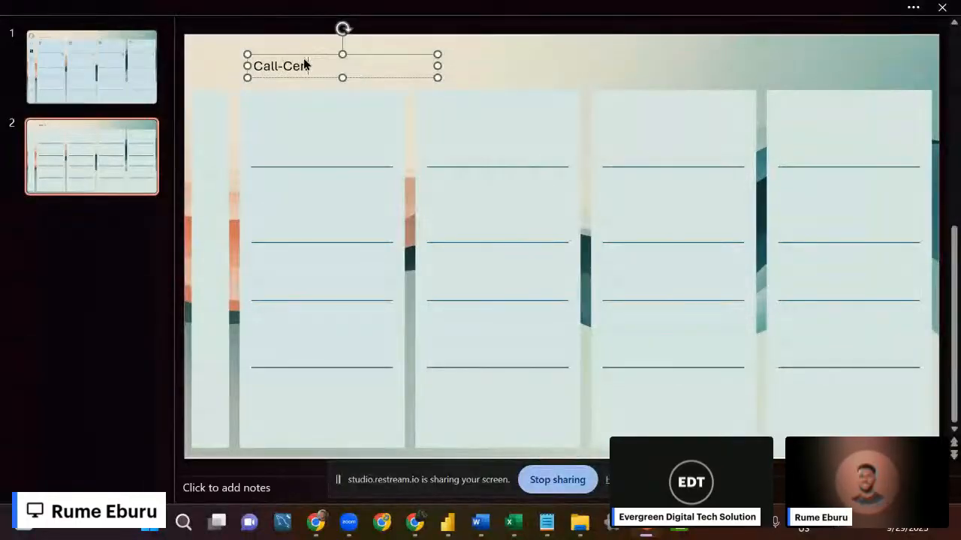
pyautogui.write('tre Performance ')
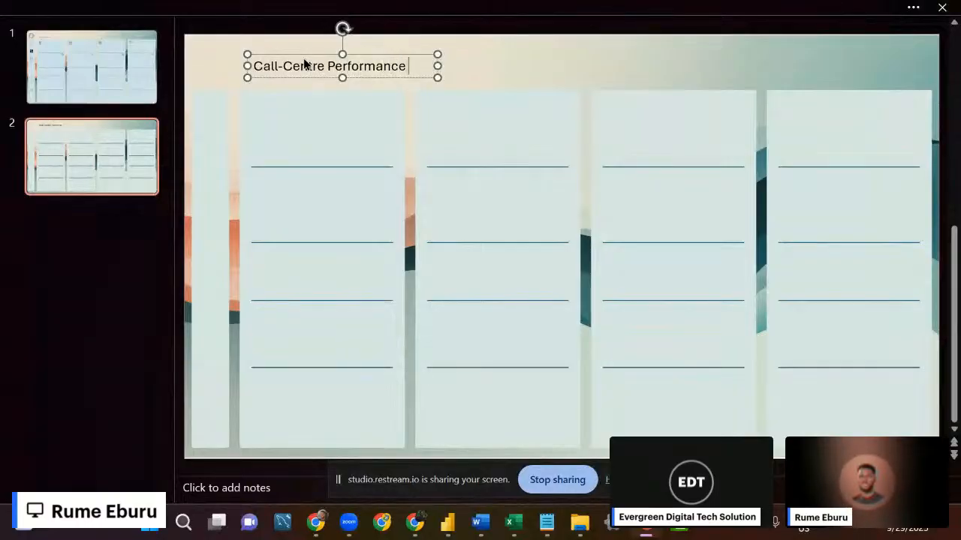
pyautogui.write('Dashb')
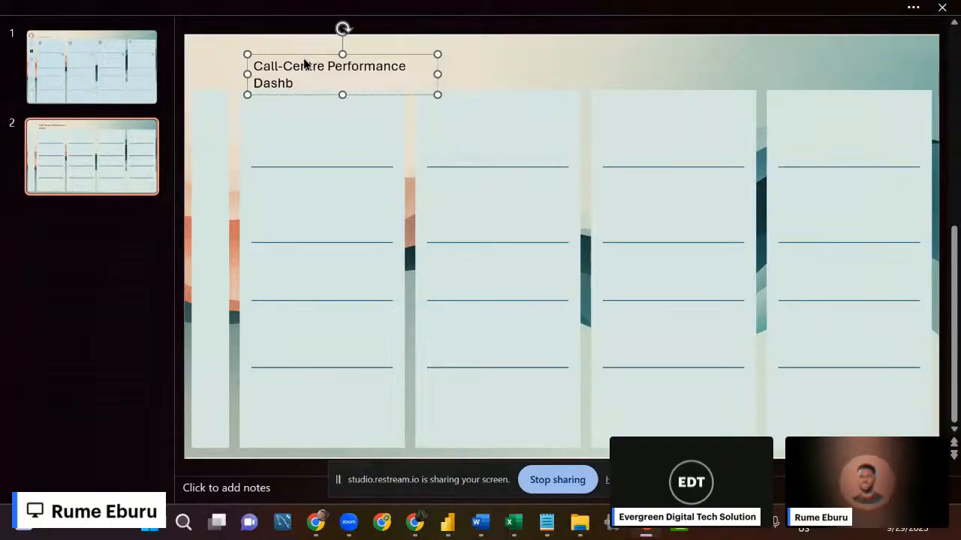
pyautogui.write('oard')
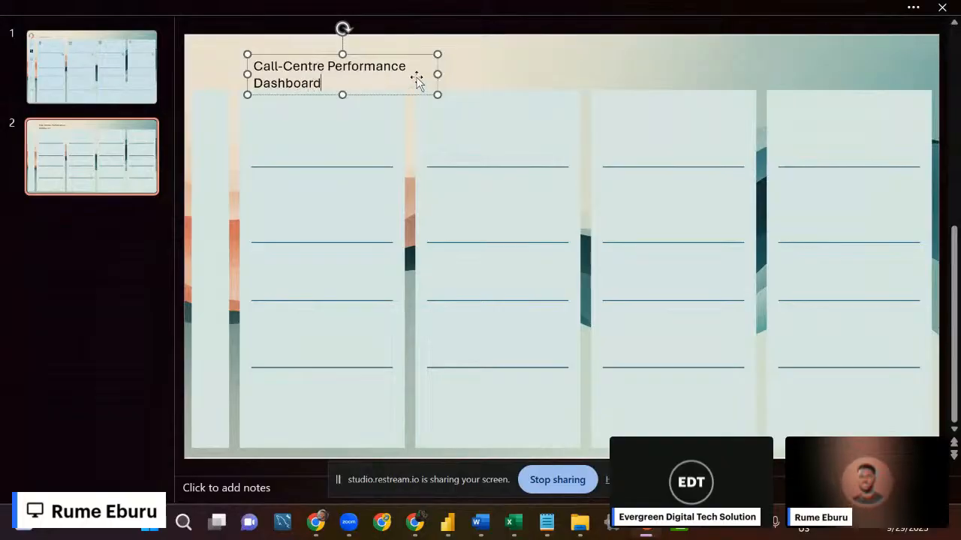
pyautogui.moveTo(438, 75); pyautogui.dragTo(511, 66)
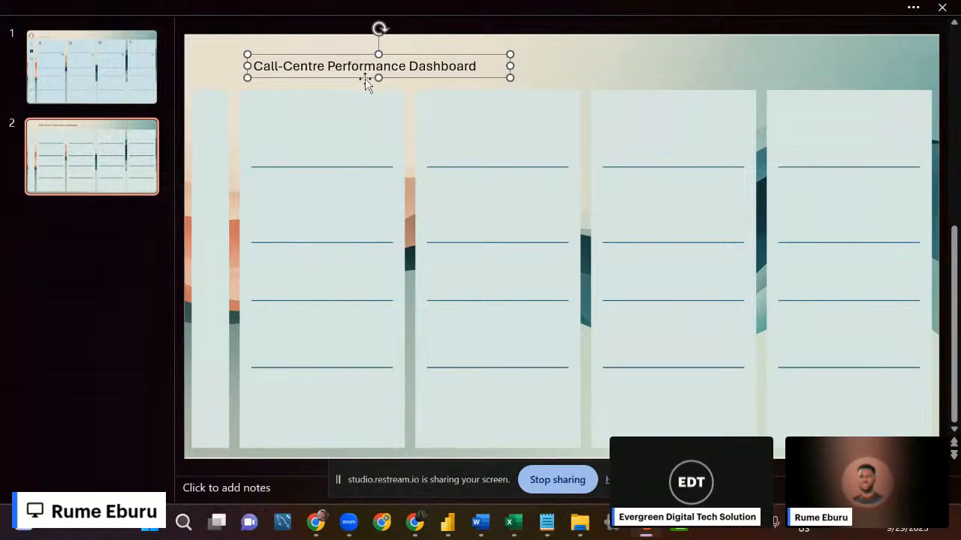
# Set the dashboard title's font to Segoe UI Semibold and its colour to the rust-red theme colour.
pyautogui.click(307, 66)
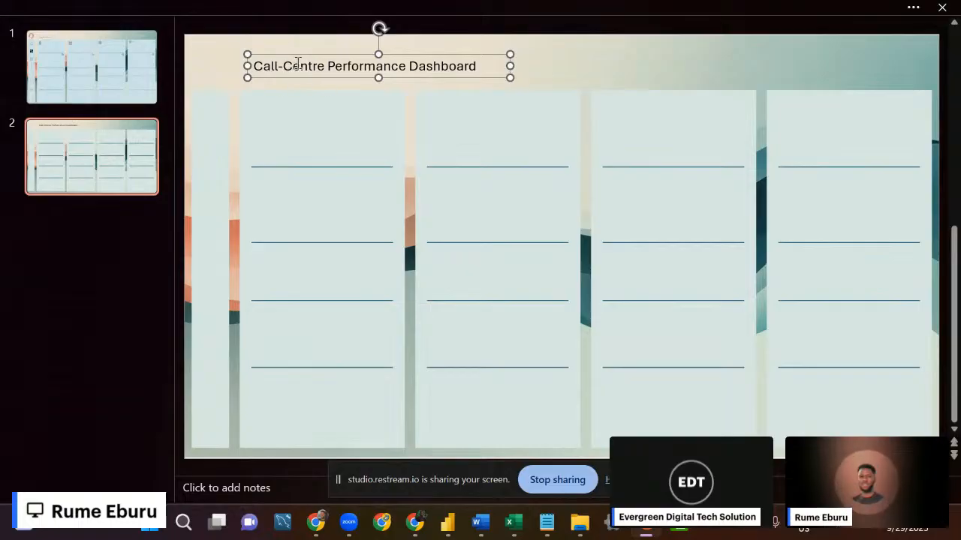
pyautogui.tripleClick(298, 65)
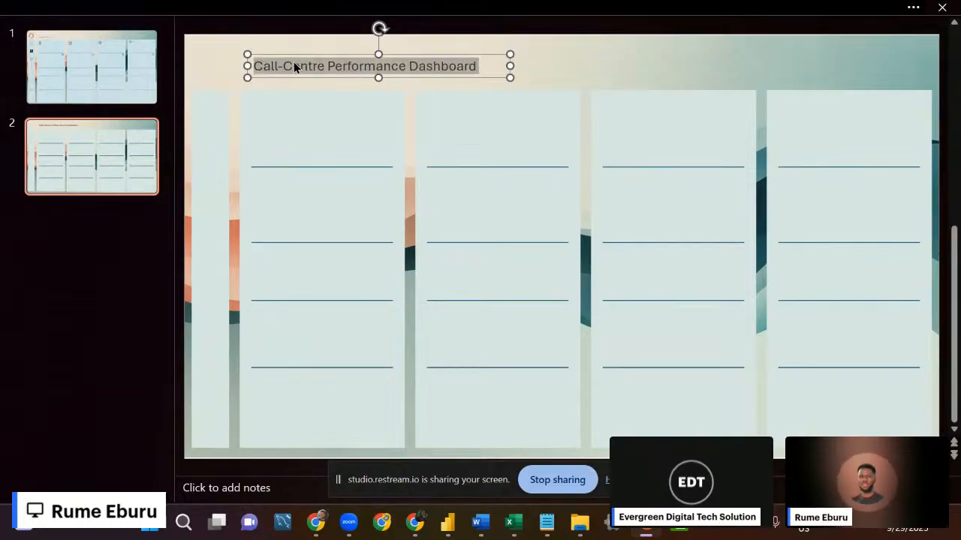
pyautogui.click(259, 8)
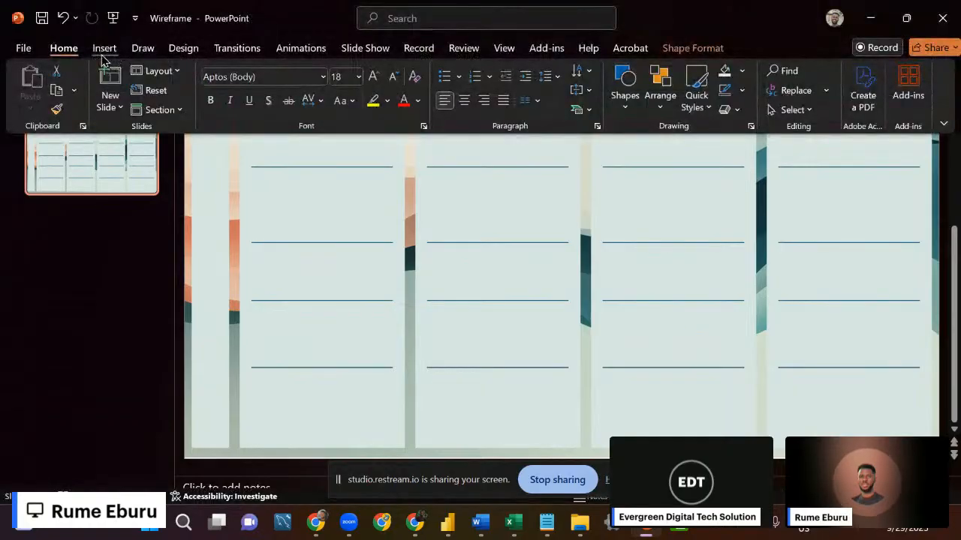
pyautogui.click(104, 50)
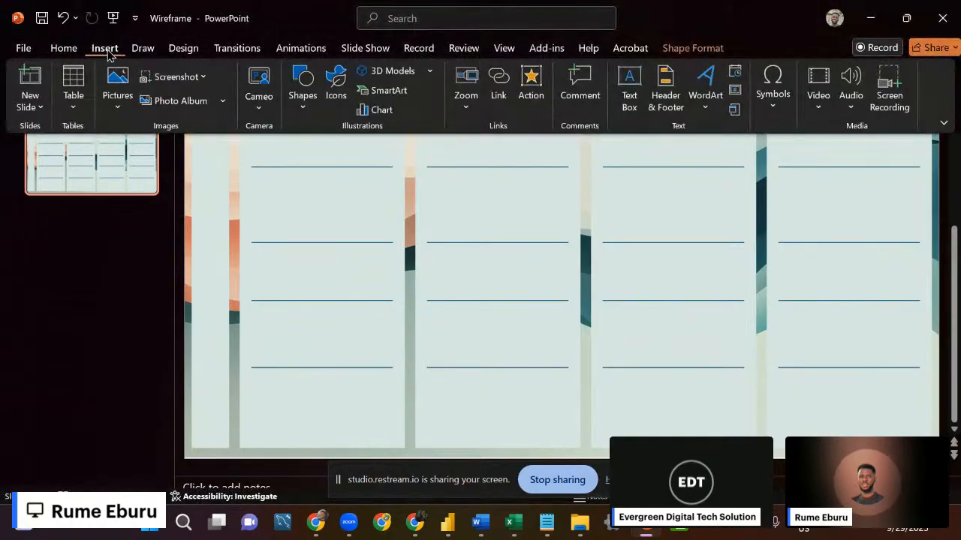
pyautogui.click(66, 47)
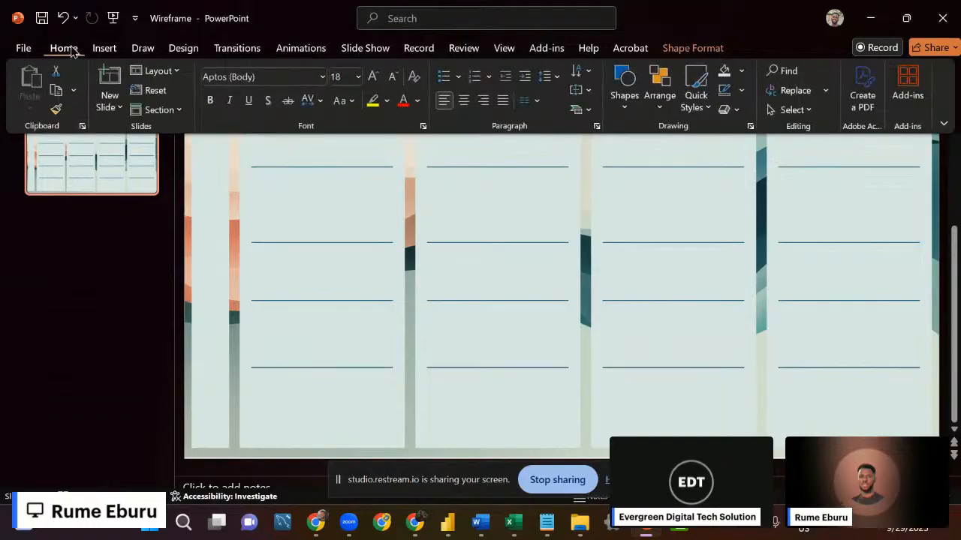
pyautogui.click(322, 76)
pyautogui.scroll(-12, 294, 225)
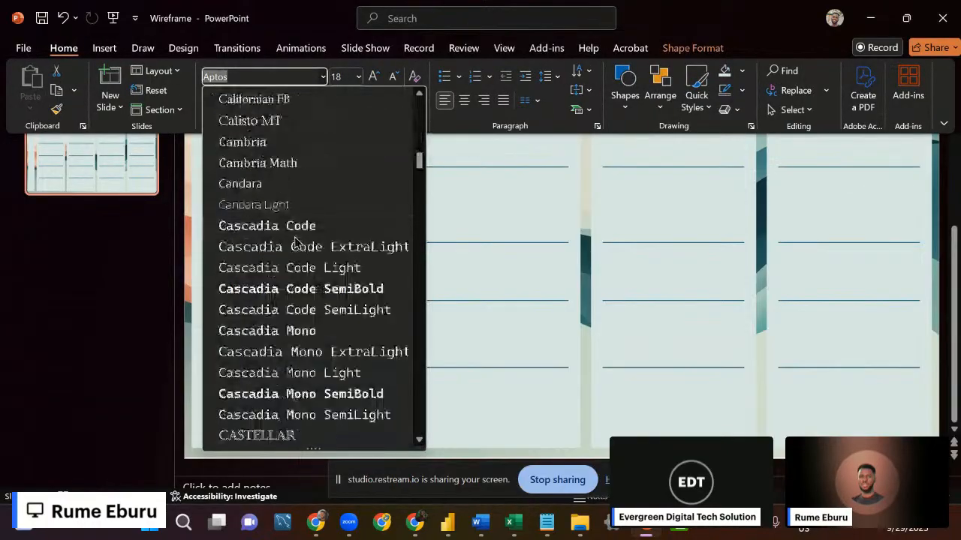
pyautogui.scroll(-20, 295, 242)
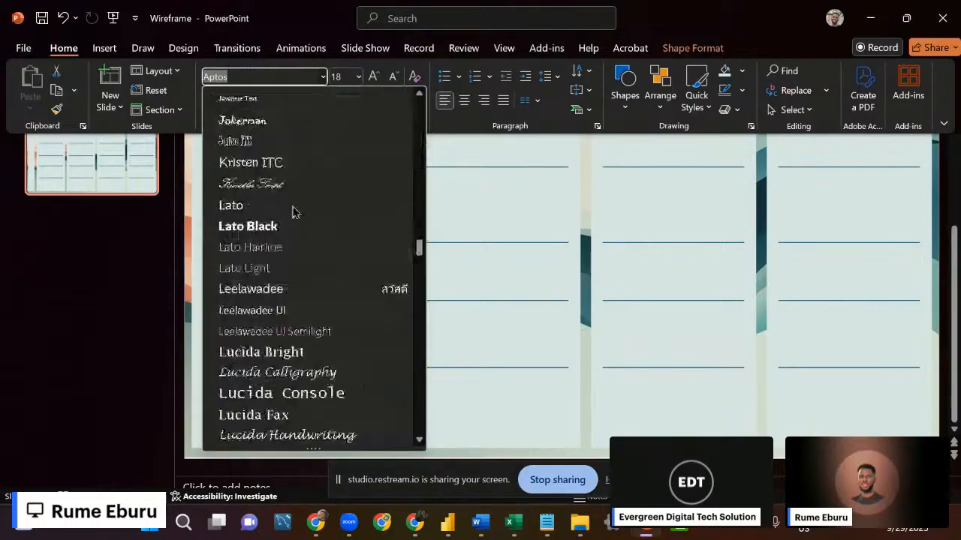
pyautogui.scroll(-20, 295, 225)
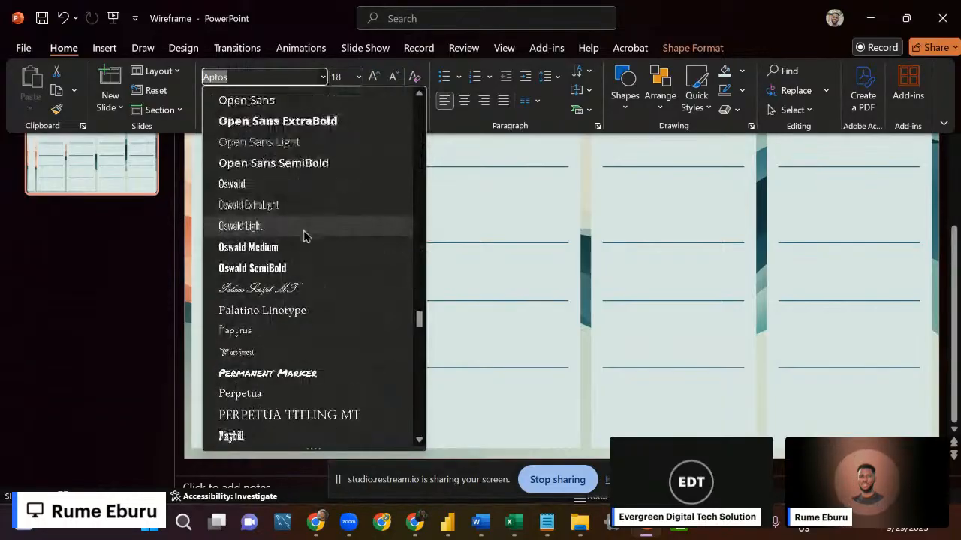
pyautogui.scroll(-20, 311, 270)
pyautogui.scroll(5, 282, 236)
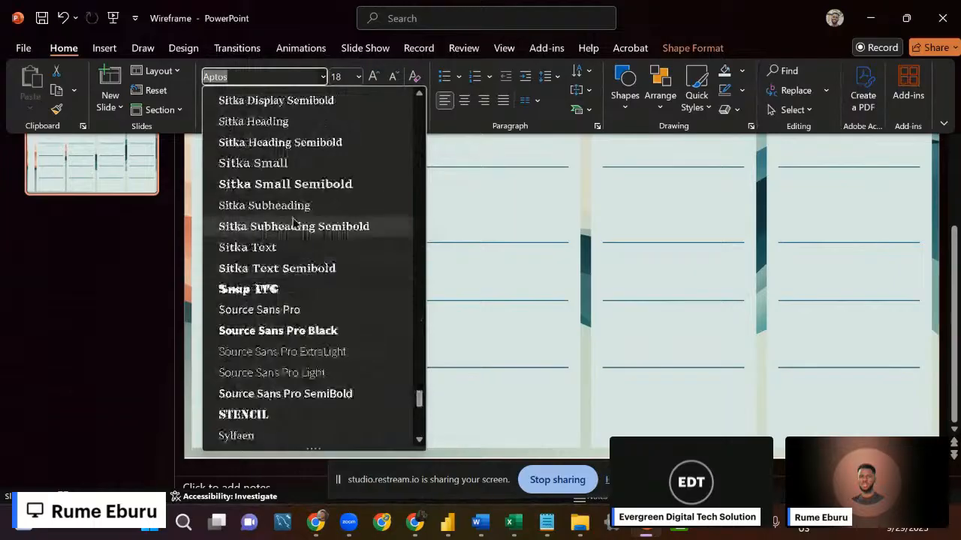
pyautogui.scroll(-2, 281, 251)
pyautogui.scroll(3, 289, 249)
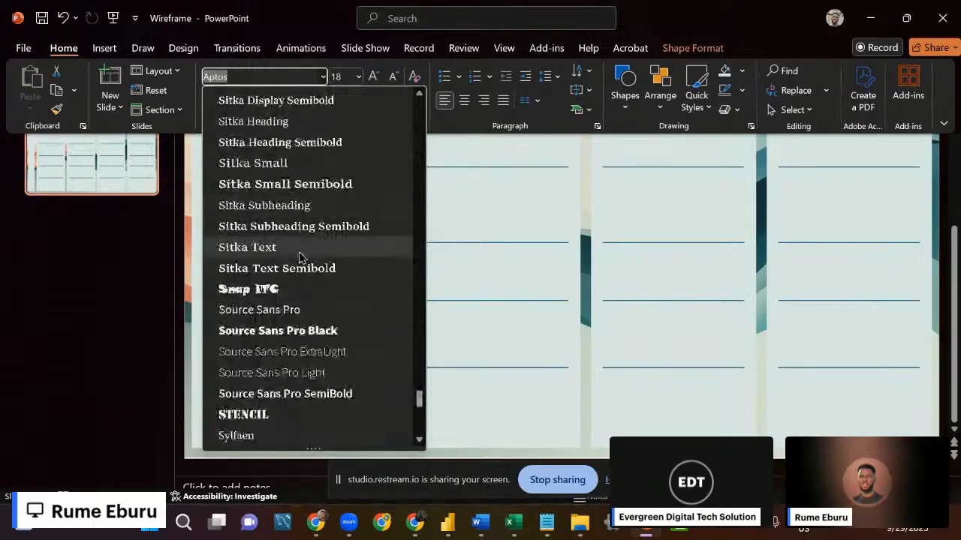
pyautogui.scroll(4, 300, 254)
pyautogui.scroll(4, 304, 256)
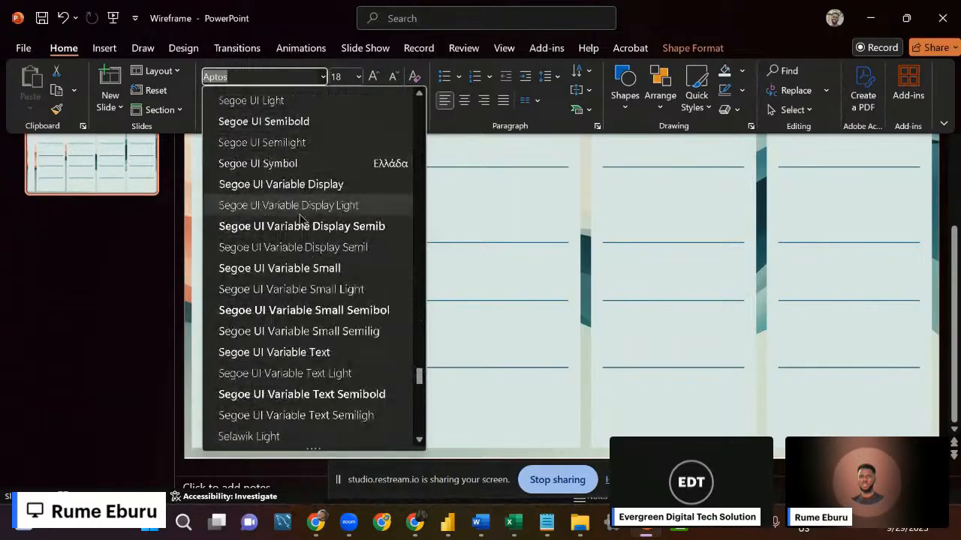
pyautogui.click(304, 122)
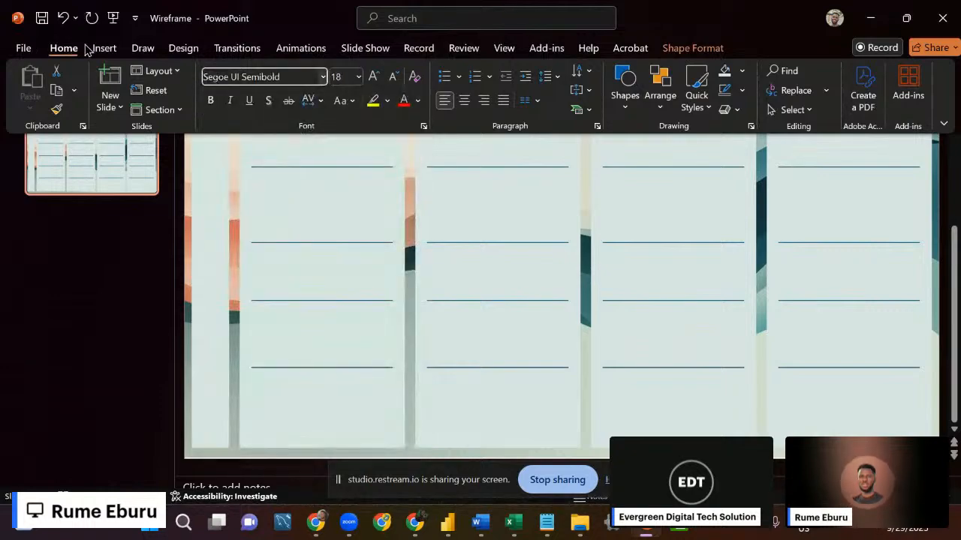
pyautogui.click(418, 103)
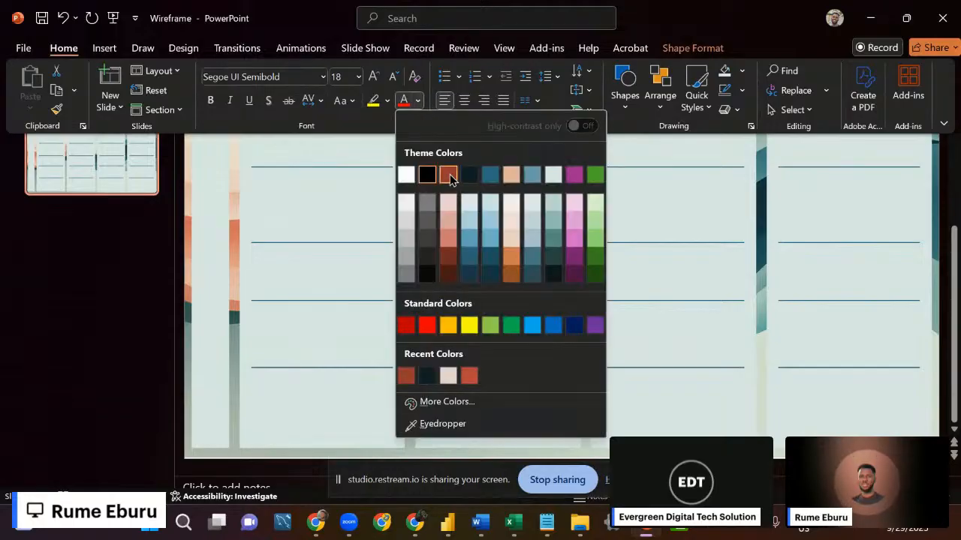
pyautogui.click(448, 175)
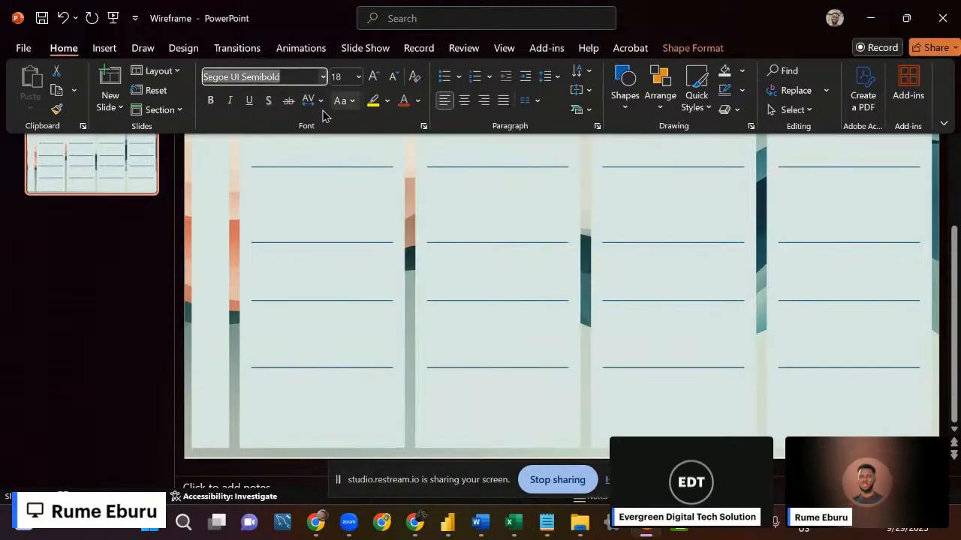
# Bold the dashboard title and shift its text box so the text starts near the first large panel's left edge.
pyautogui.click(210, 101)
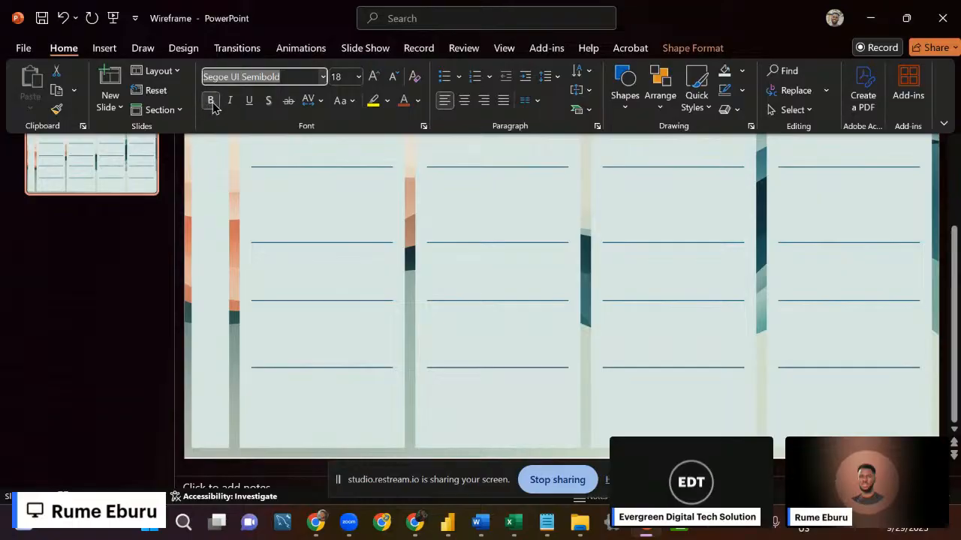
pyautogui.click(373, 182)
pyautogui.click(547, 77)
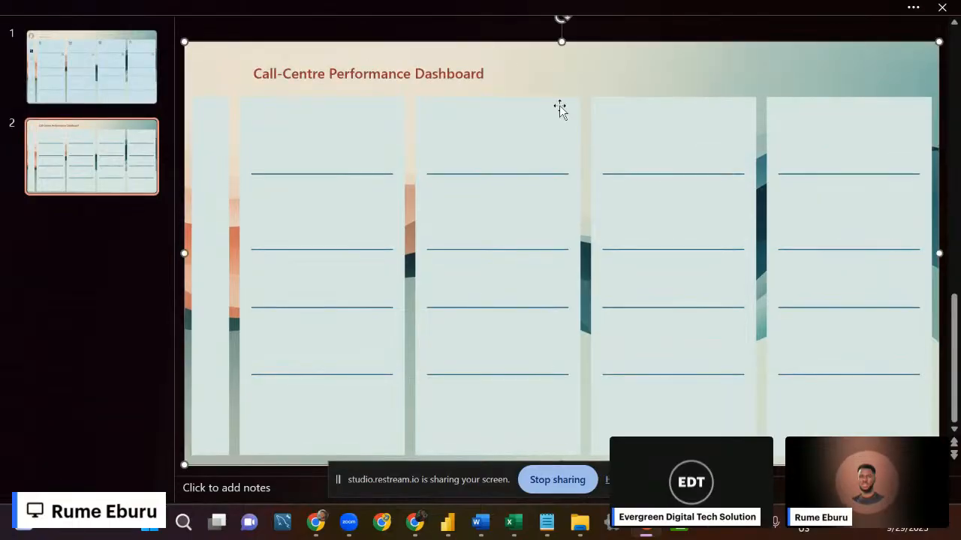
pyautogui.click(367, 84)
pyautogui.scroll(-1, 366, 83)
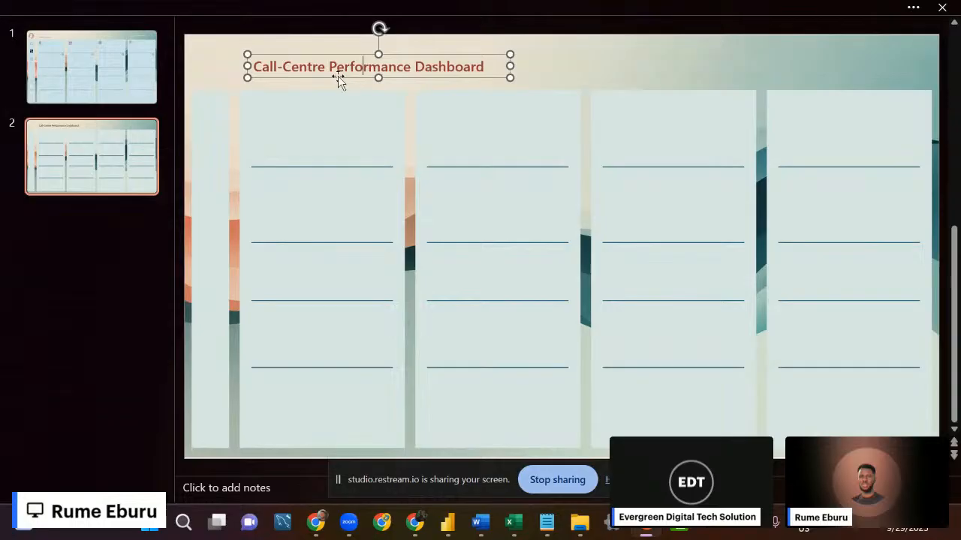
pyautogui.moveTo(336, 75); pyautogui.dragTo(322, 76)
pyautogui.click(105, 292)
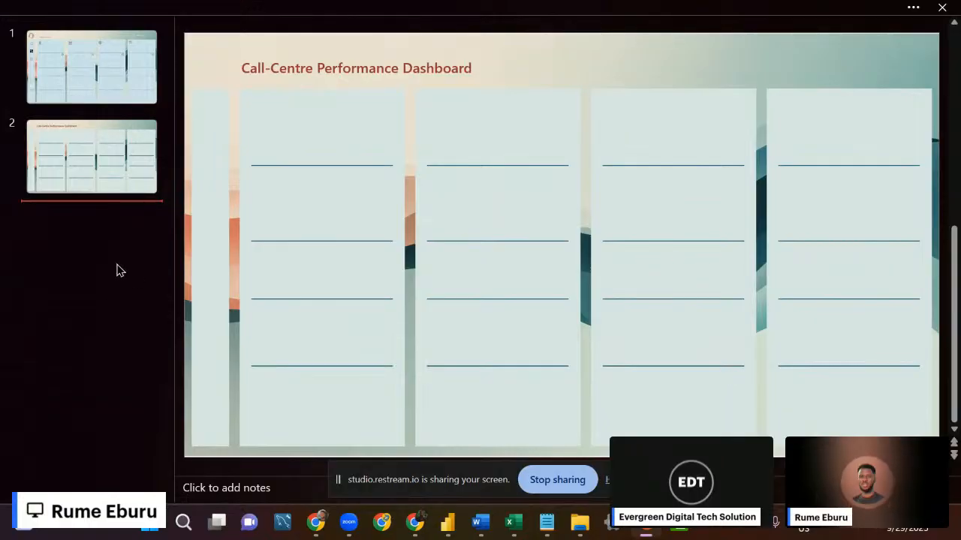
# Duplicate a divider line from the first large panel into the lower part of the narrow panel and shorten it to fit the panel's width.
pyautogui.click(104, 85)
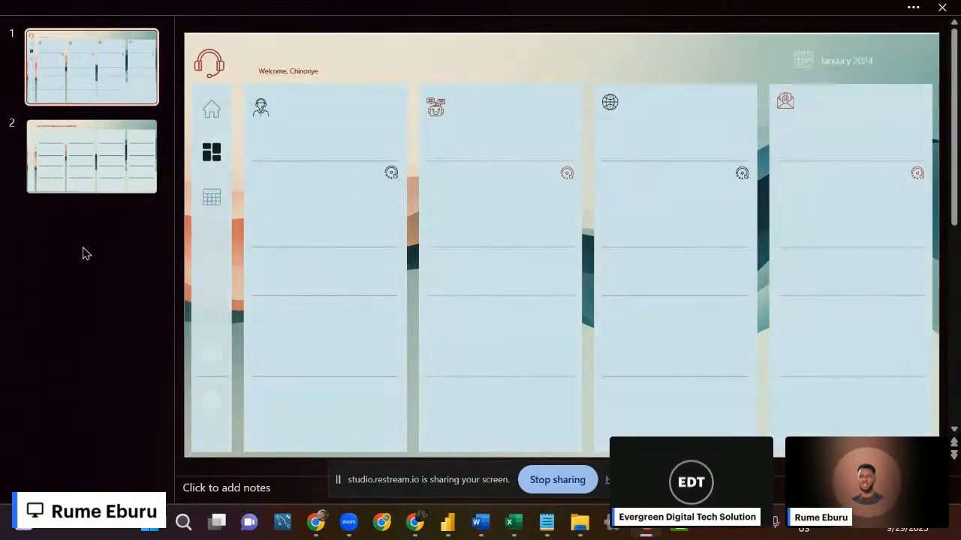
pyautogui.click(97, 165)
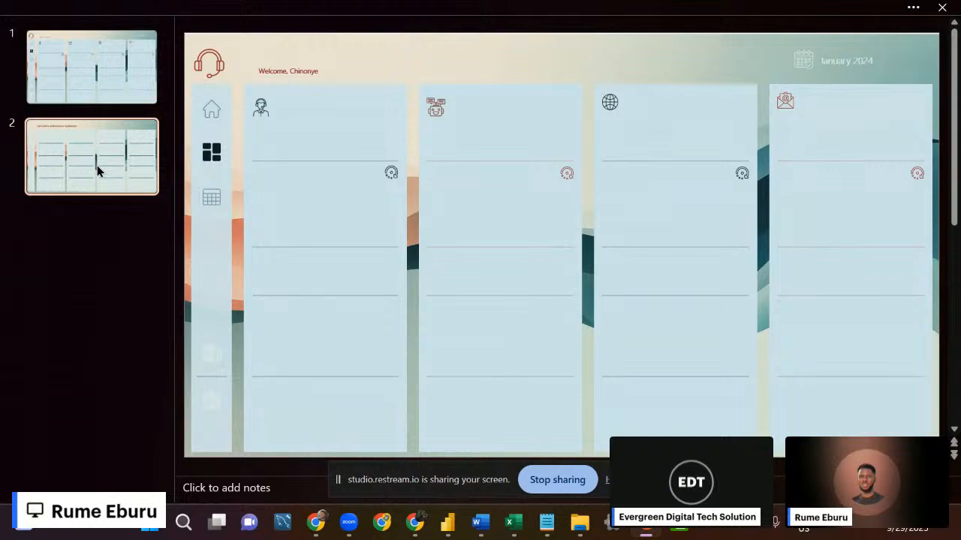
pyautogui.click(300, 241)
pyautogui.click(298, 242)
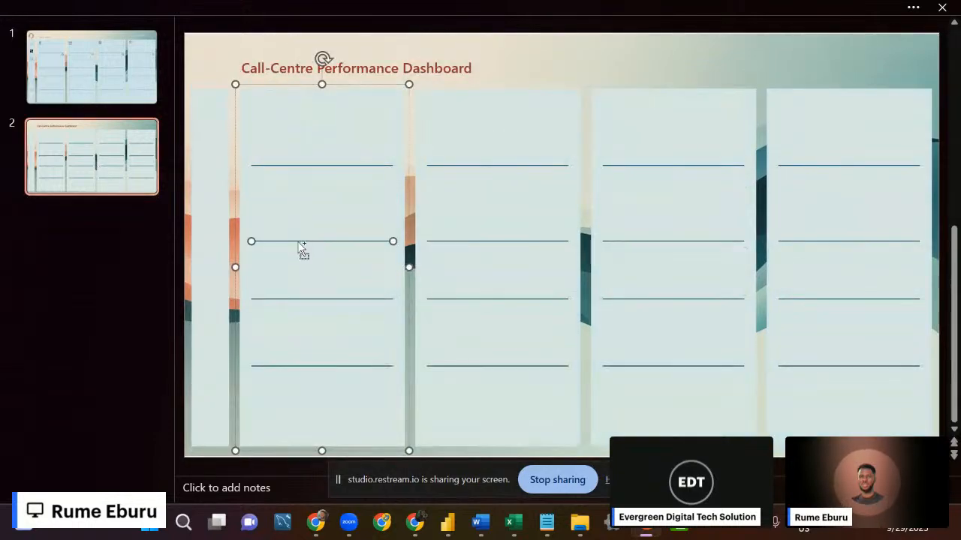
pyautogui.moveTo(298, 242); pyautogui.dragTo(248, 370)
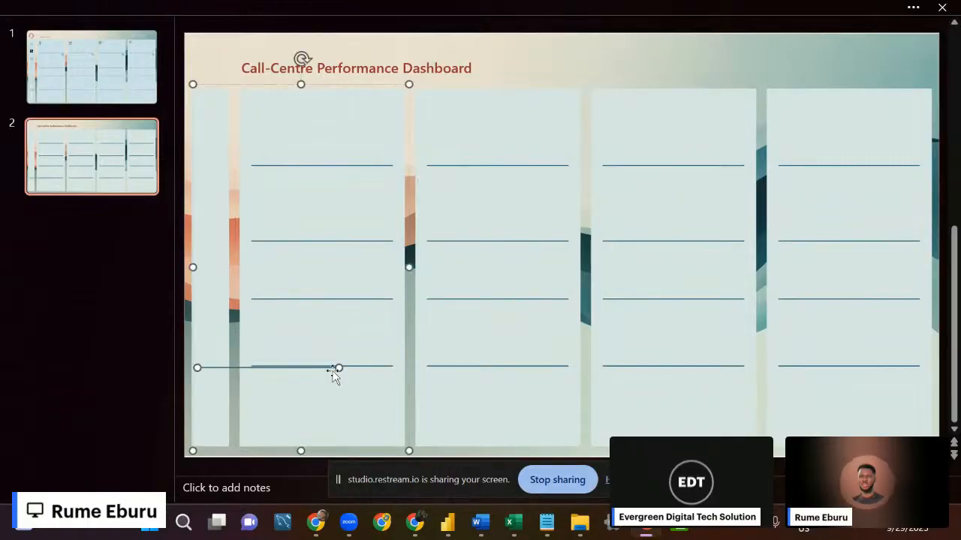
pyautogui.moveTo(340, 368); pyautogui.dragTo(224, 368)
pyautogui.click(124, 379)
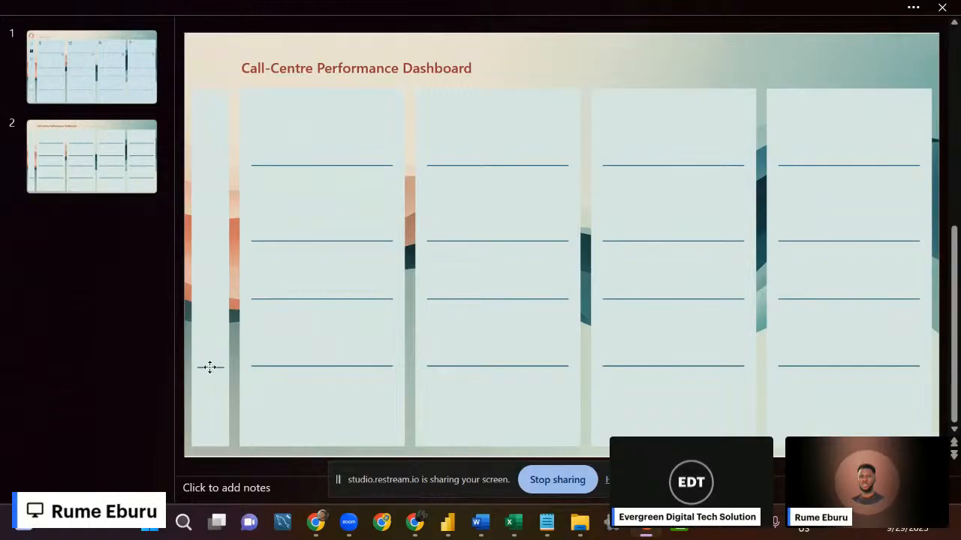
# Centre the short divider line in the narrow panel, level with the lowest dividers of the large panels.
pyautogui.click(281, 378)
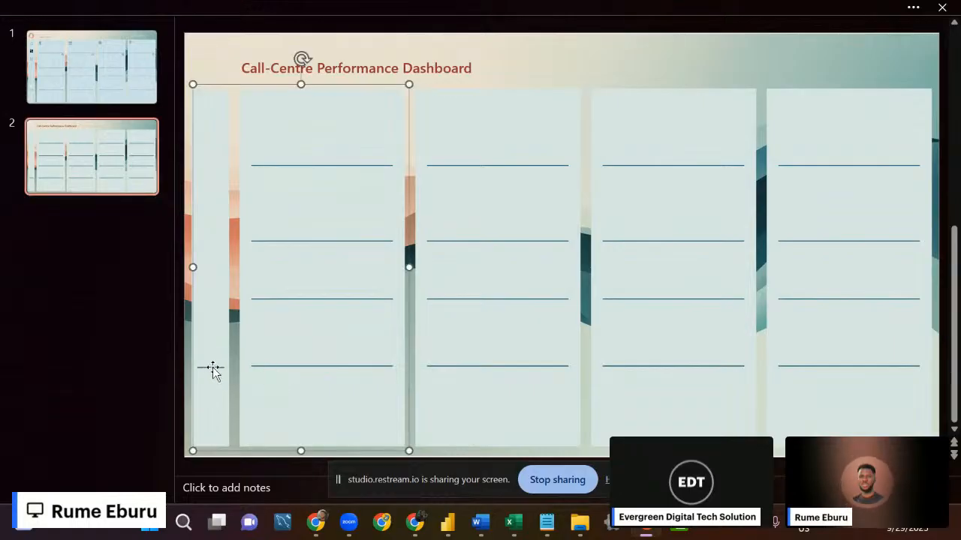
pyautogui.moveTo(212, 367); pyautogui.dragTo(212, 363)
pyautogui.hotkey('ctrl', 'z')
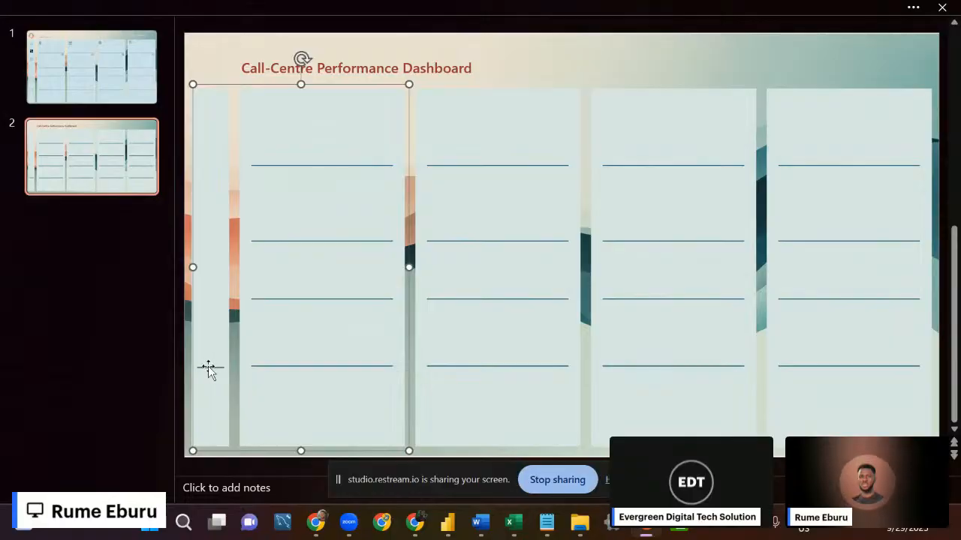
pyautogui.click(208, 368)
pyautogui.moveTo(208, 367); pyautogui.dragTo(209, 361)
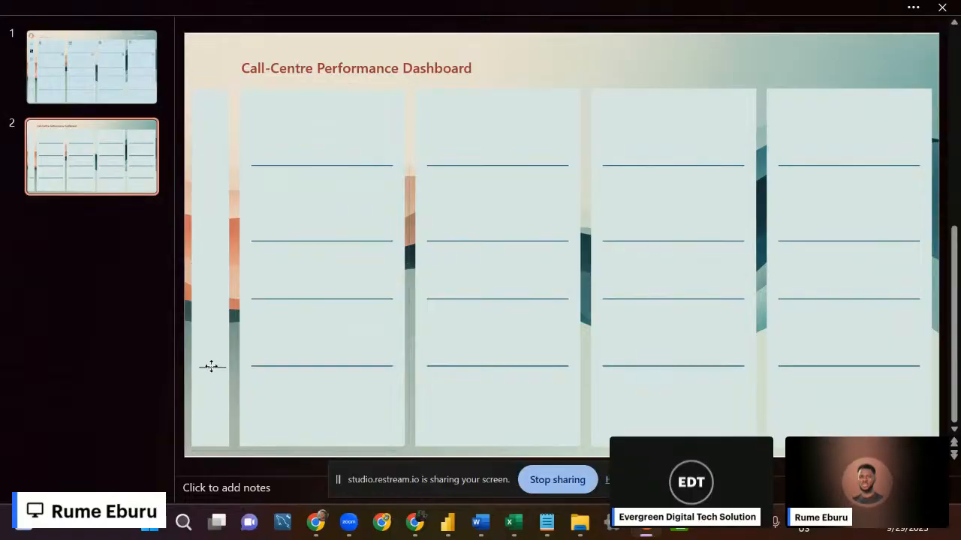
pyautogui.click(138, 361)
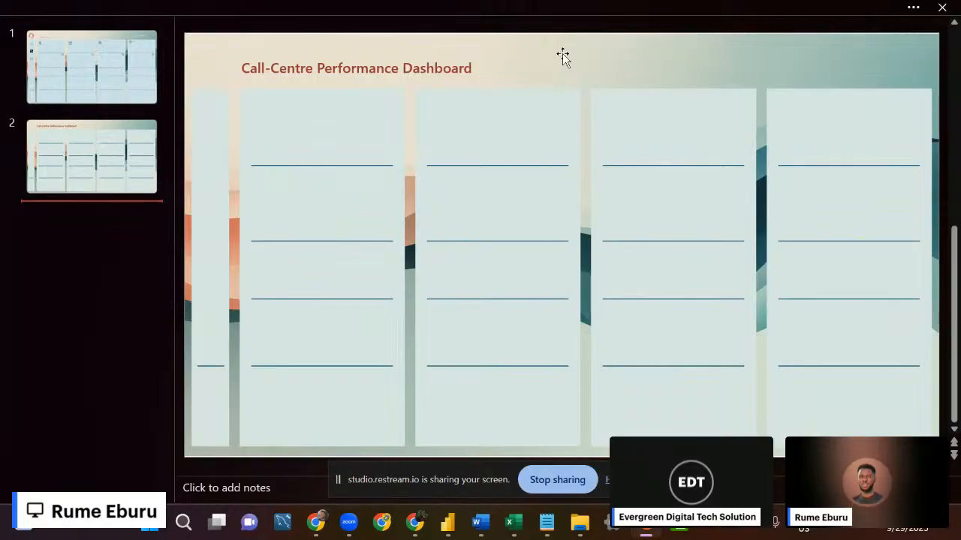
# Start inserting pictures from this device onto the second slide.
pyautogui.click(124, 8)
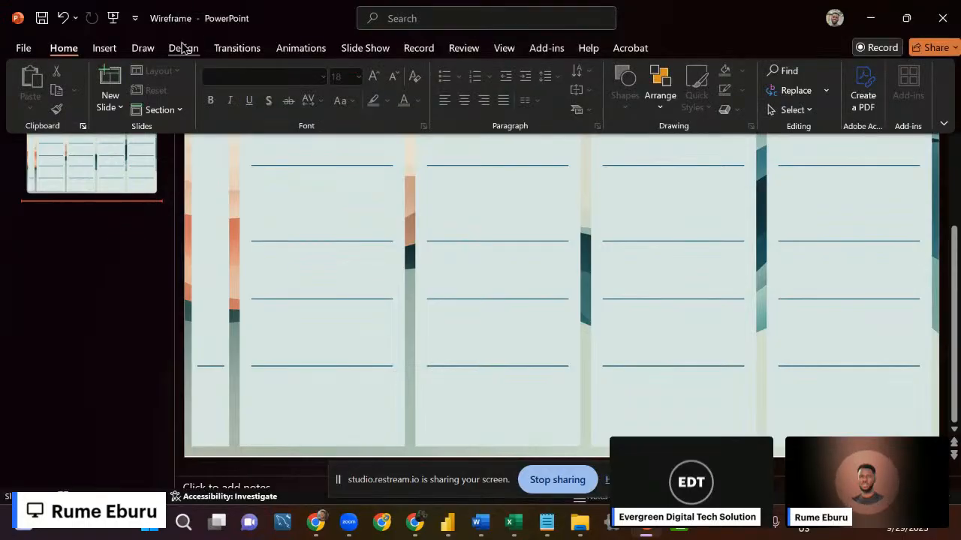
pyautogui.click(104, 47)
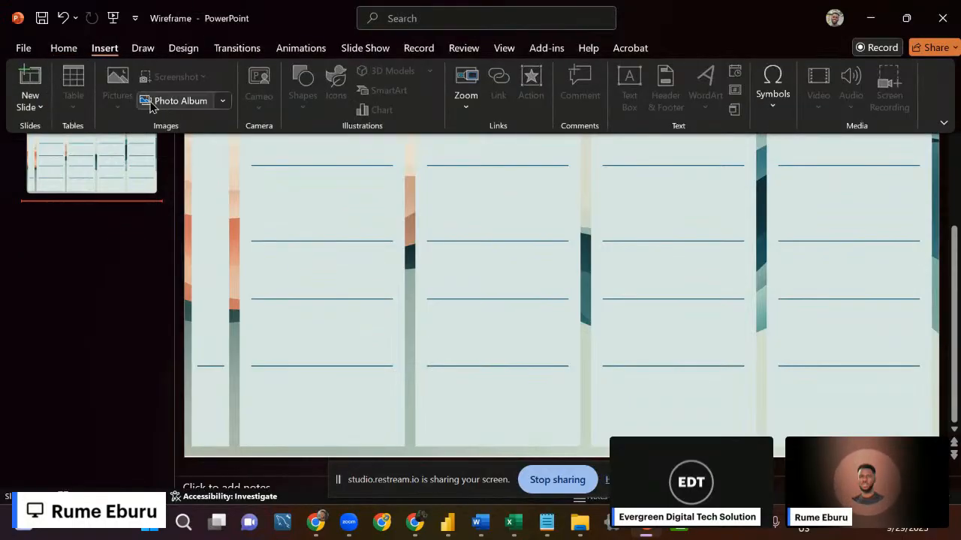
pyautogui.click(569, 88)
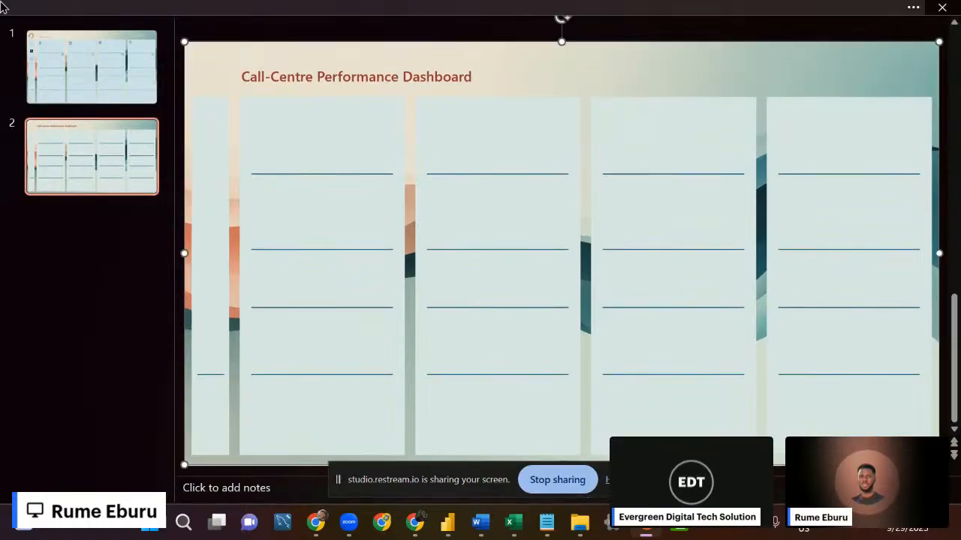
pyautogui.click(236, 7)
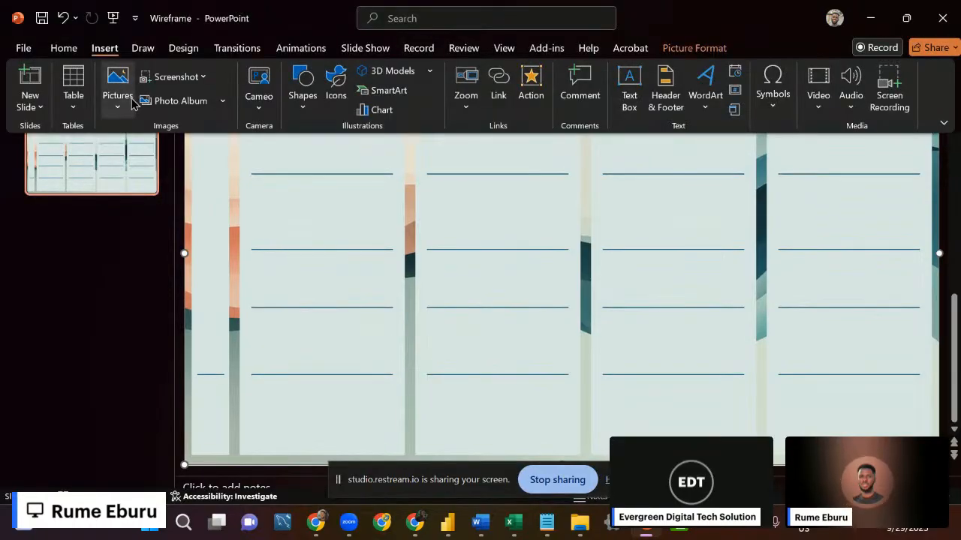
pyautogui.click(298, 110)
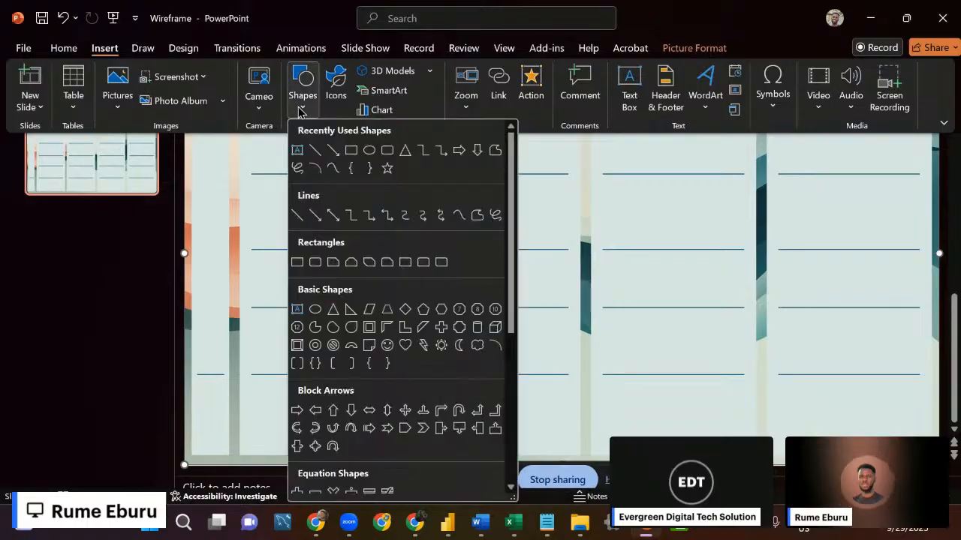
pyautogui.click(117, 109)
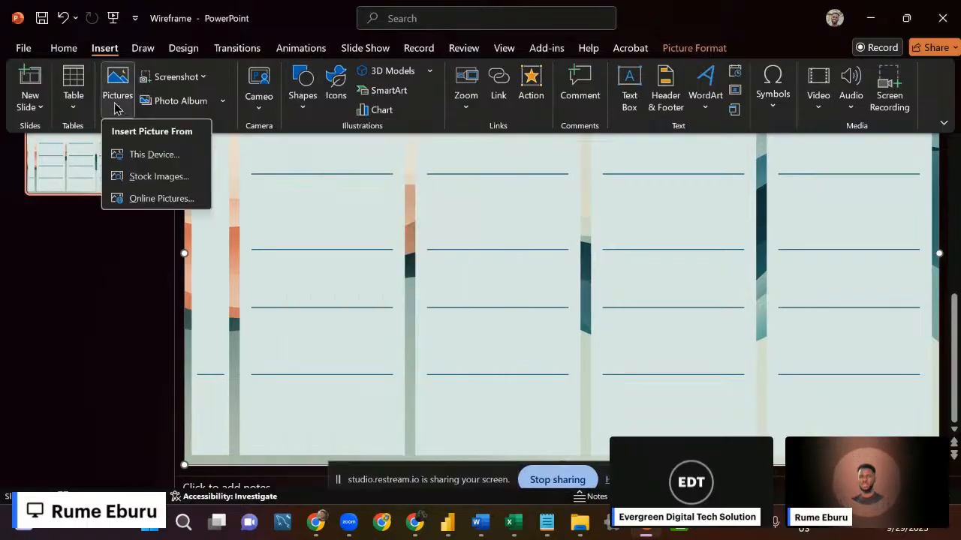
pyautogui.click(116, 109)
pyautogui.click(117, 110)
pyautogui.click(143, 155)
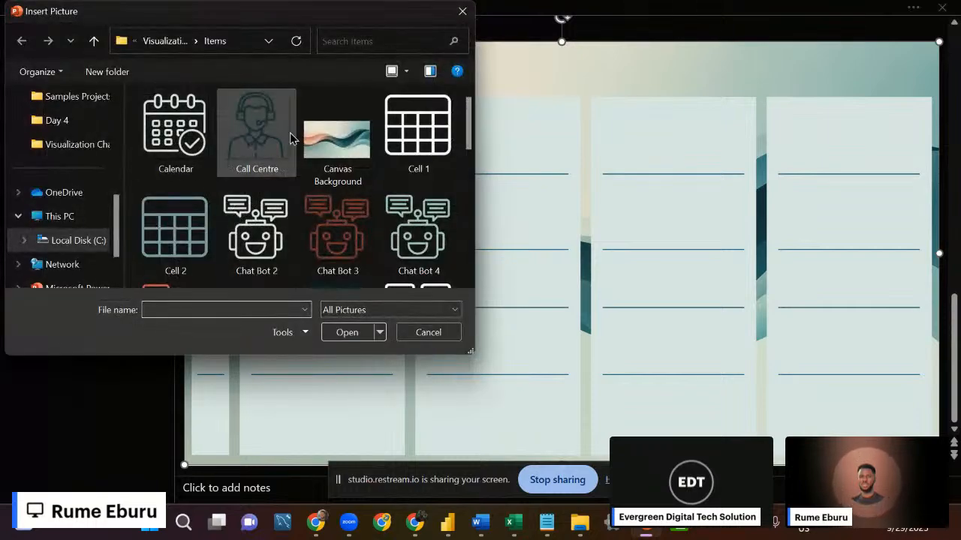
# Select the Call Centre, Chat Bot 3 and Email 2 icons together in the Items folder for insertion.
pyautogui.click(239, 138)
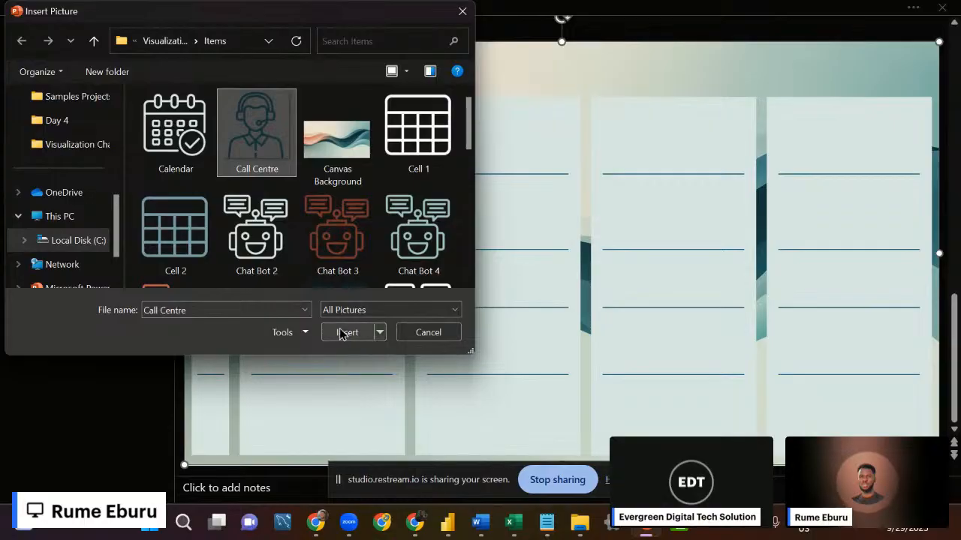
pyautogui.scroll(-1, 288, 170)
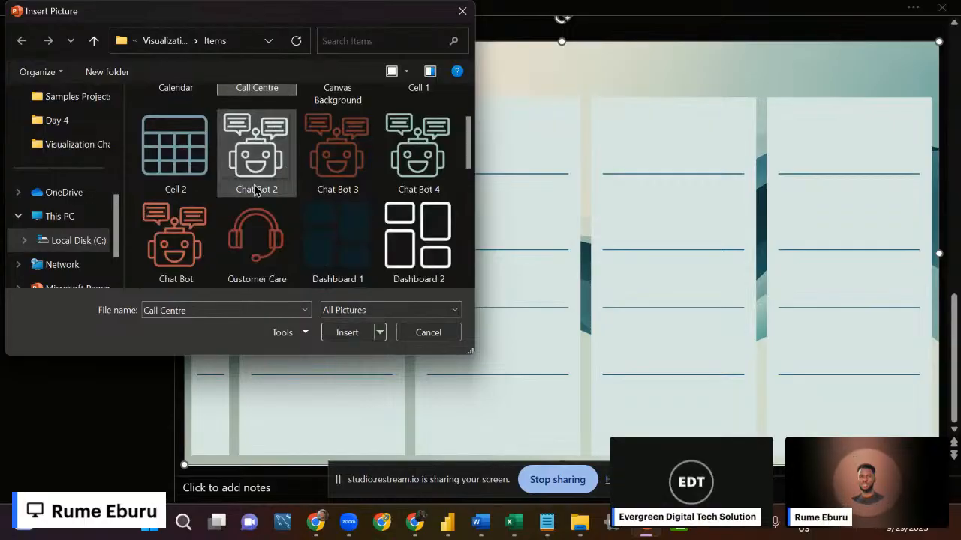
pyautogui.scroll(1, 256, 189)
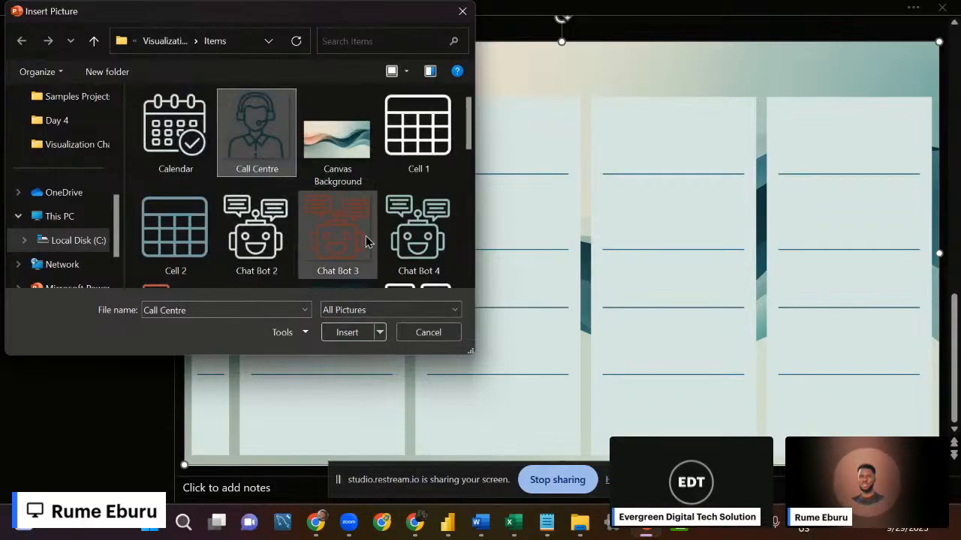
pyautogui.keyDown('ctrl'); pyautogui.click(334, 231); pyautogui.keyUp('ctrl')
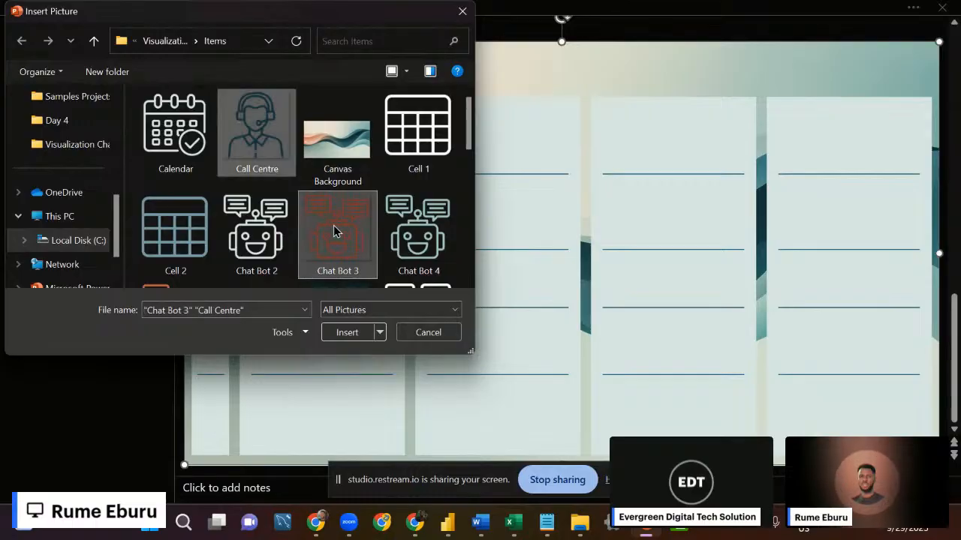
pyautogui.scroll(-3, 349, 199)
pyautogui.scroll(2, 353, 189)
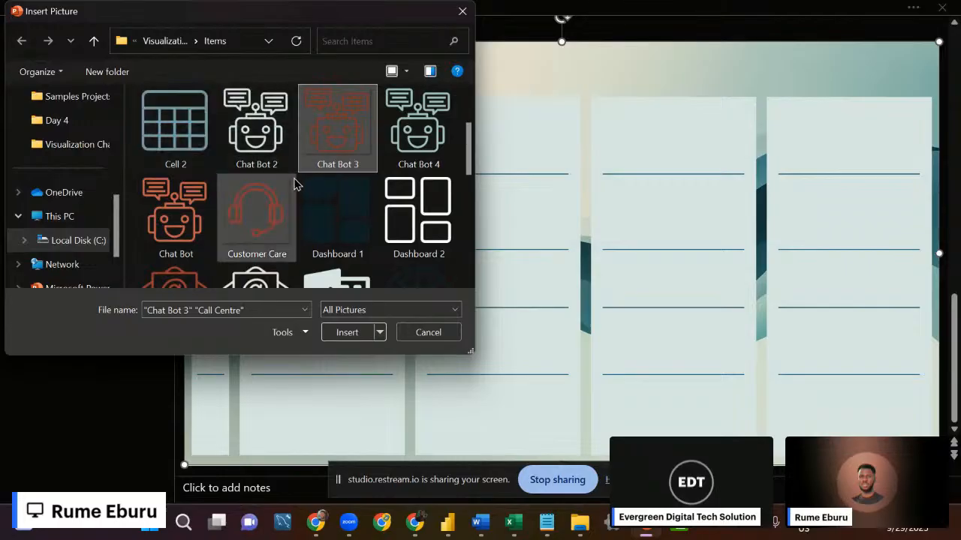
pyautogui.scroll(-2, 297, 183)
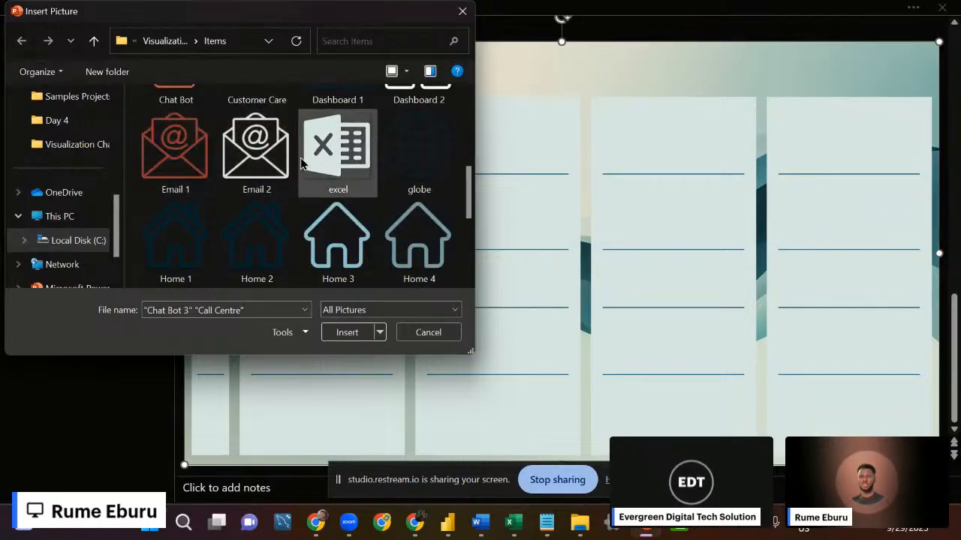
pyautogui.keyDown('ctrl'); pyautogui.click(236, 170); pyautogui.keyUp('ctrl')
pyautogui.scroll(-2, 294, 172)
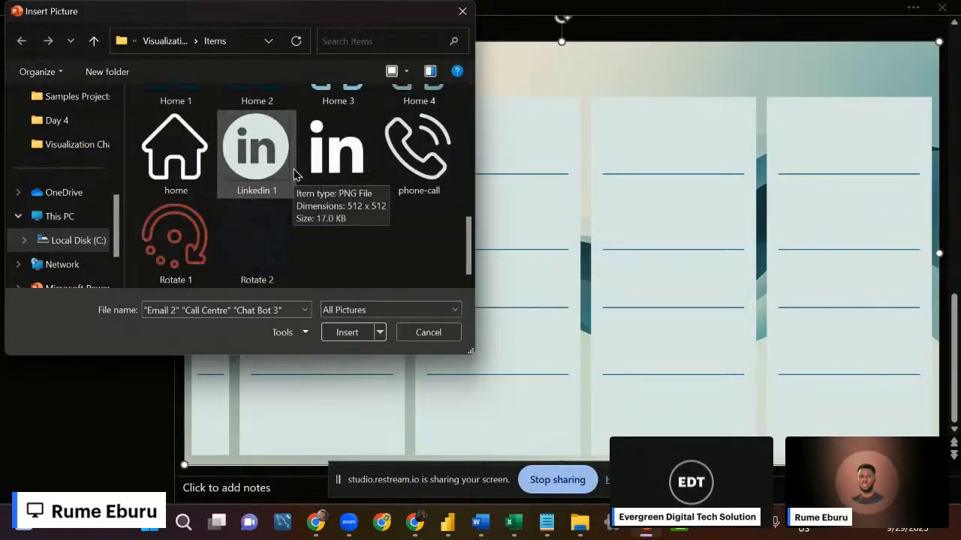
pyautogui.scroll(5, 295, 177)
pyautogui.scroll(-3, 297, 176)
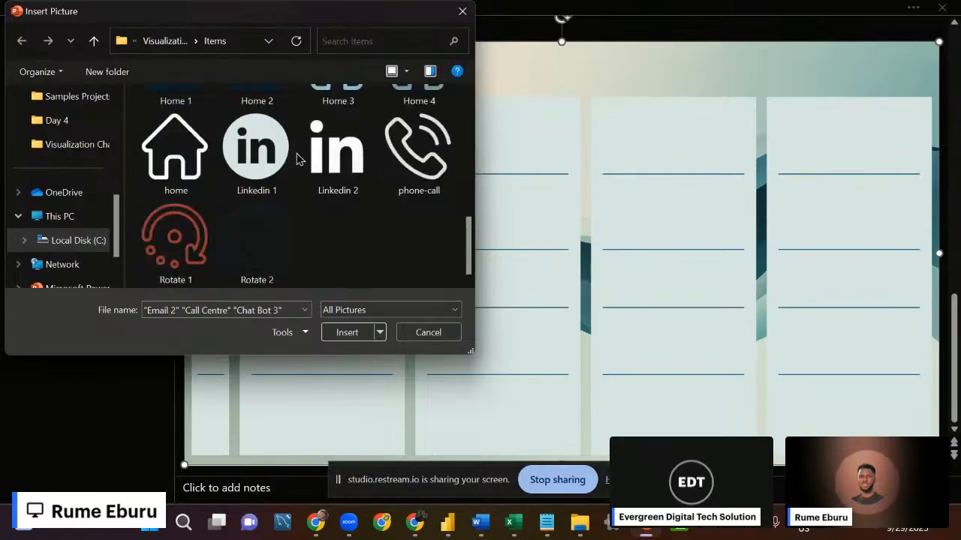
pyautogui.scroll(2, 298, 157)
pyautogui.scroll(1, 297, 167)
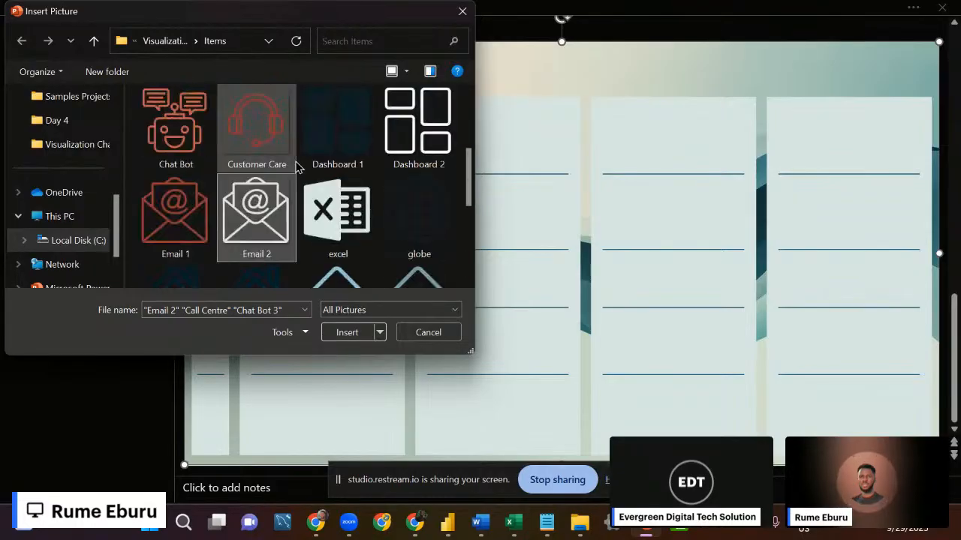
# Insert the Email 2, Call Centre and Chat Bot 3 pictures on the slide and spread them apart.
pyautogui.scroll(2, 297, 167)
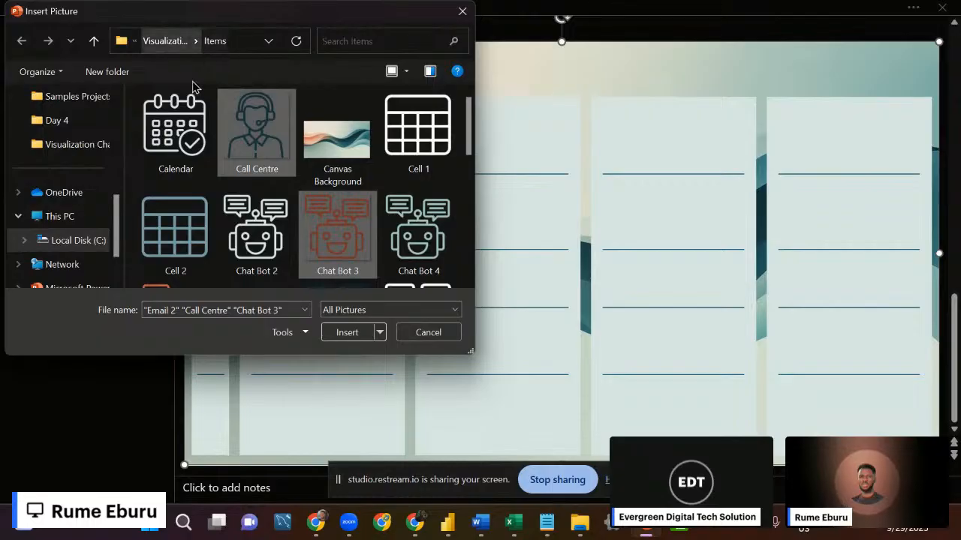
pyautogui.click(344, 332)
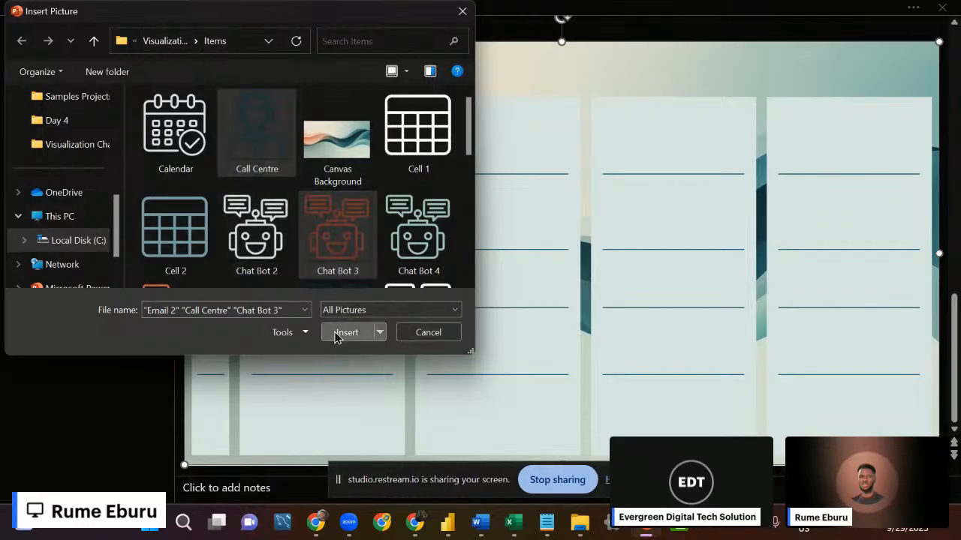
pyautogui.moveTo(569, 220); pyautogui.dragTo(465, 181)
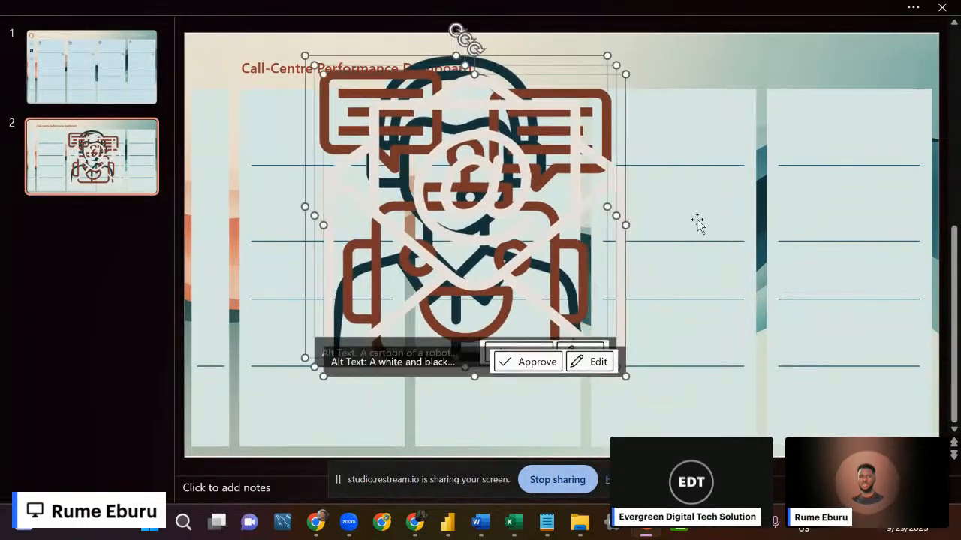
pyautogui.click(803, 73)
pyautogui.moveTo(421, 210); pyautogui.dragTo(743, 162)
pyautogui.click(459, 223)
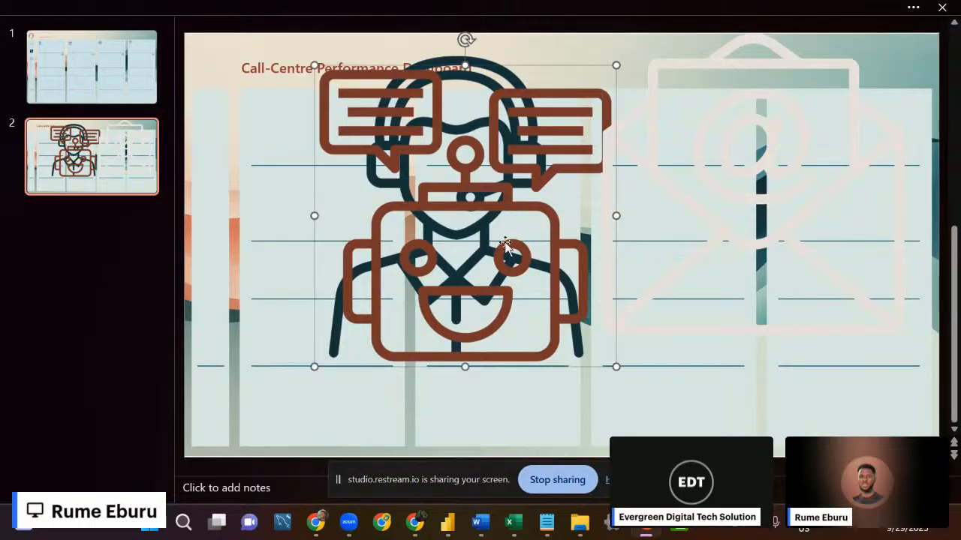
pyautogui.moveTo(477, 233); pyautogui.dragTo(502, 310)
# Shrink the call centre agent picture to a small icon and place it at the head of the first wide card.
pyautogui.moveTo(467, 127); pyautogui.dragTo(382, 135)
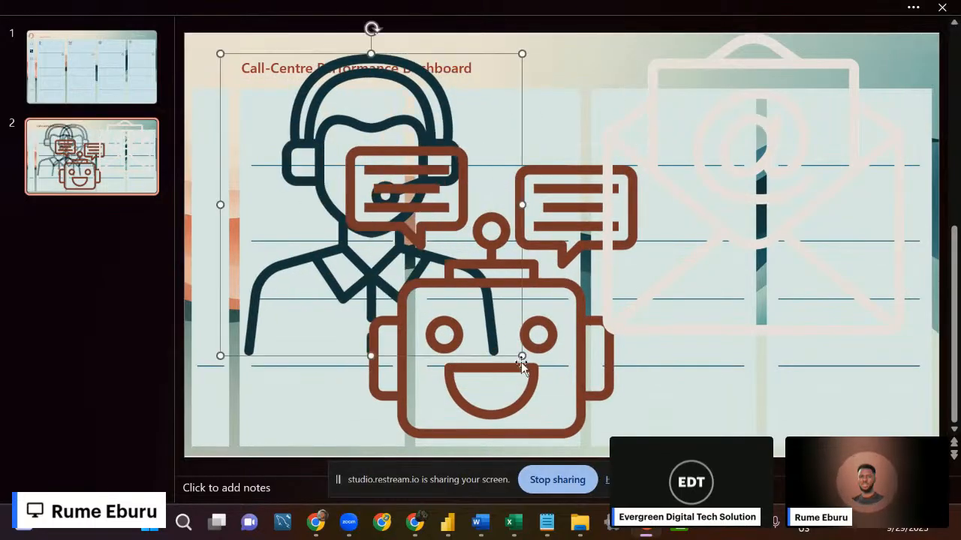
pyautogui.moveTo(522, 353); pyautogui.dragTo(261, 112)
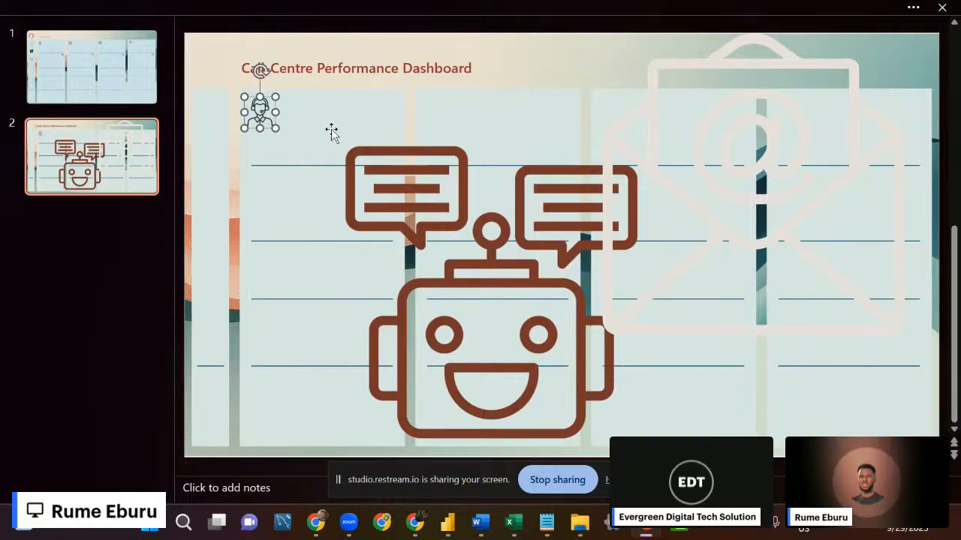
pyautogui.press('Right')
pyautogui.press('Right')
pyautogui.press('Right')
pyautogui.press('Right')
pyautogui.press('Right')
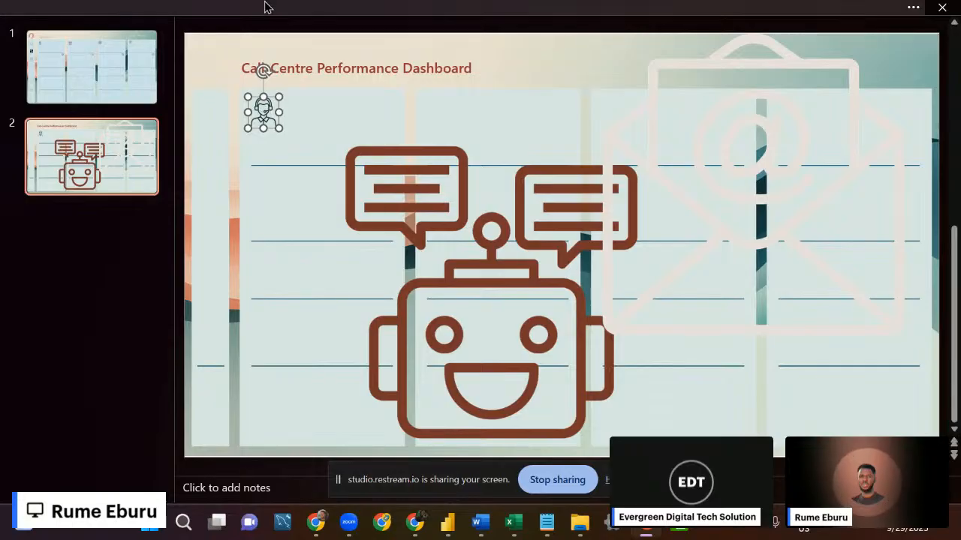
pyautogui.click(647, 16)
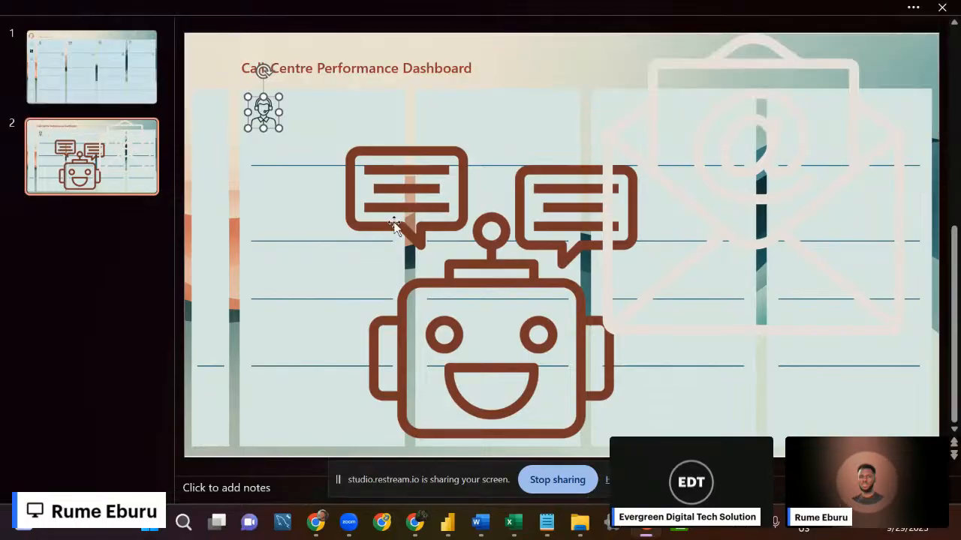
# Set the chatbot picture's height to 0.55" and place it at the head of the second wide card, level with the agent icon.
pyautogui.click(417, 224)
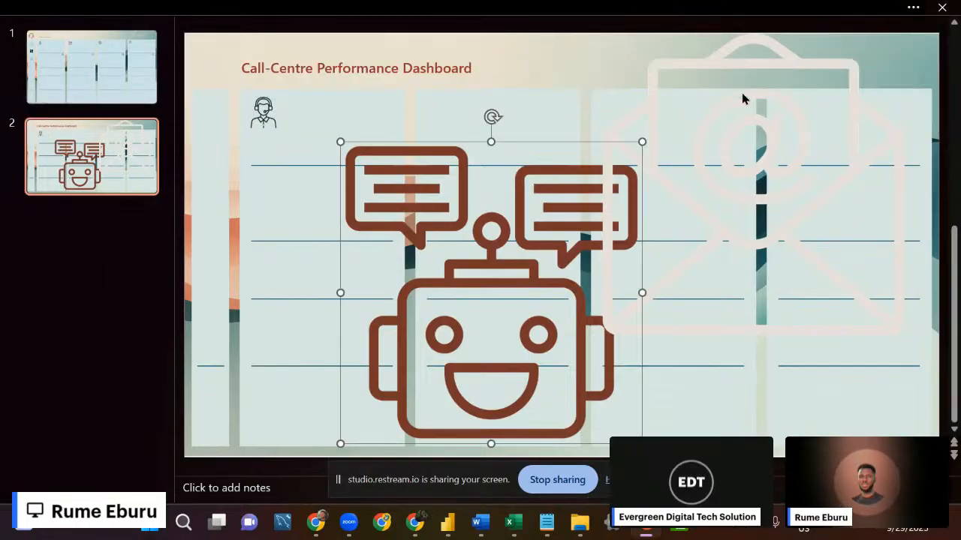
pyautogui.moveTo(504, 8)
pyautogui.click(868, 76)
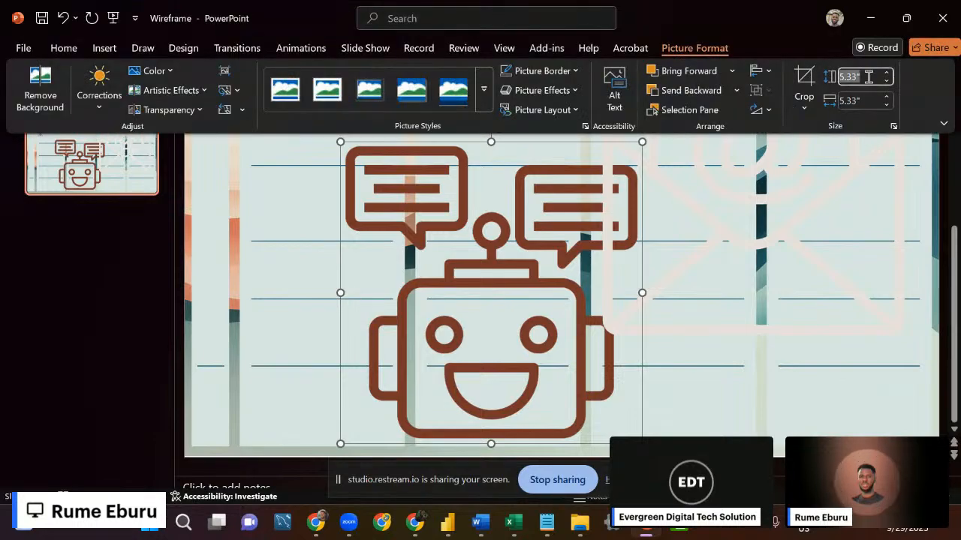
pyautogui.write('0')
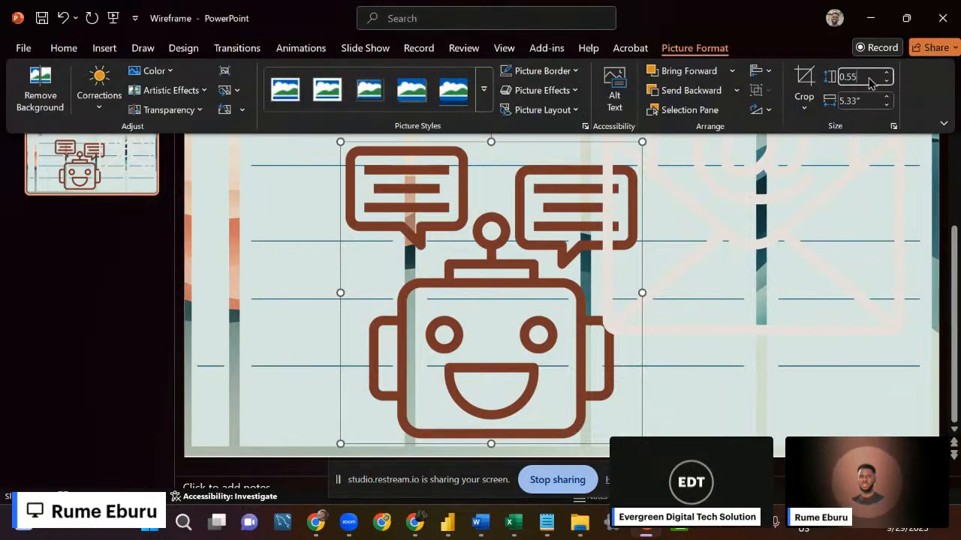
pyautogui.write('.55')
pyautogui.click(858, 104)
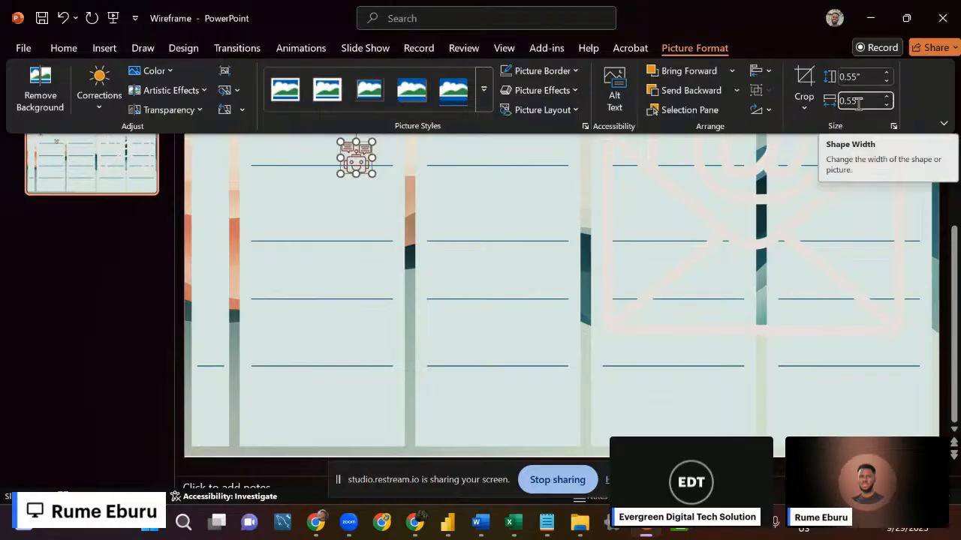
pyautogui.click(369, 166)
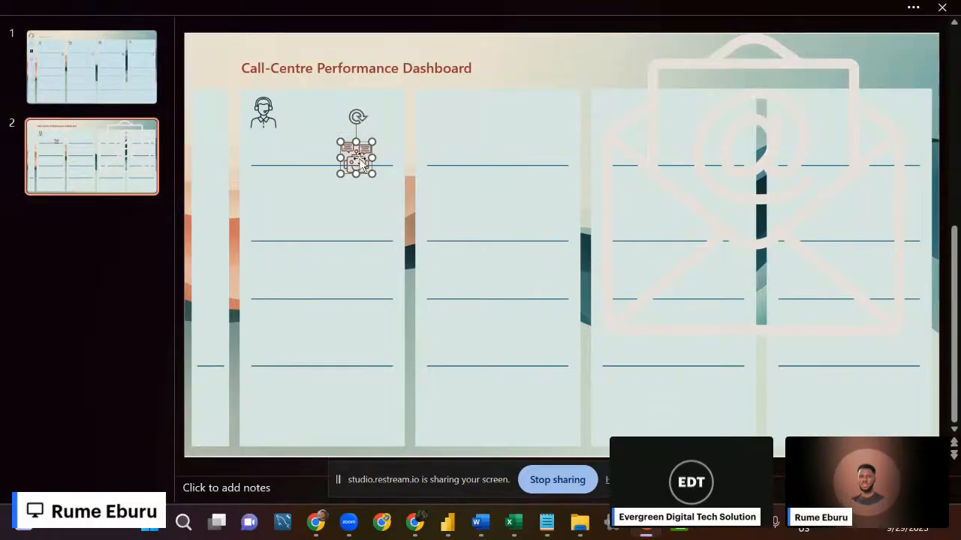
pyautogui.moveTo(360, 163); pyautogui.dragTo(443, 113)
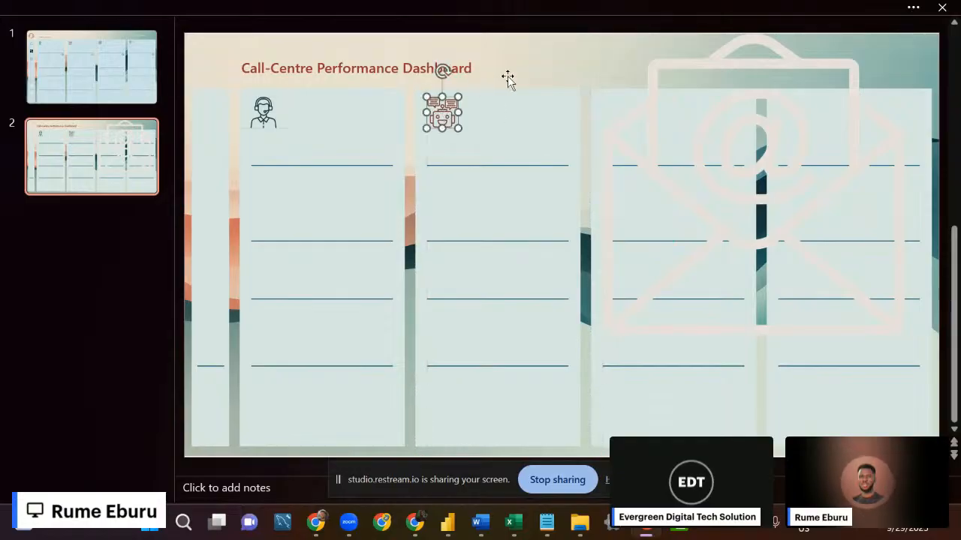
# Delete the oversized white email picture from the slide.
pyautogui.click(699, 203)
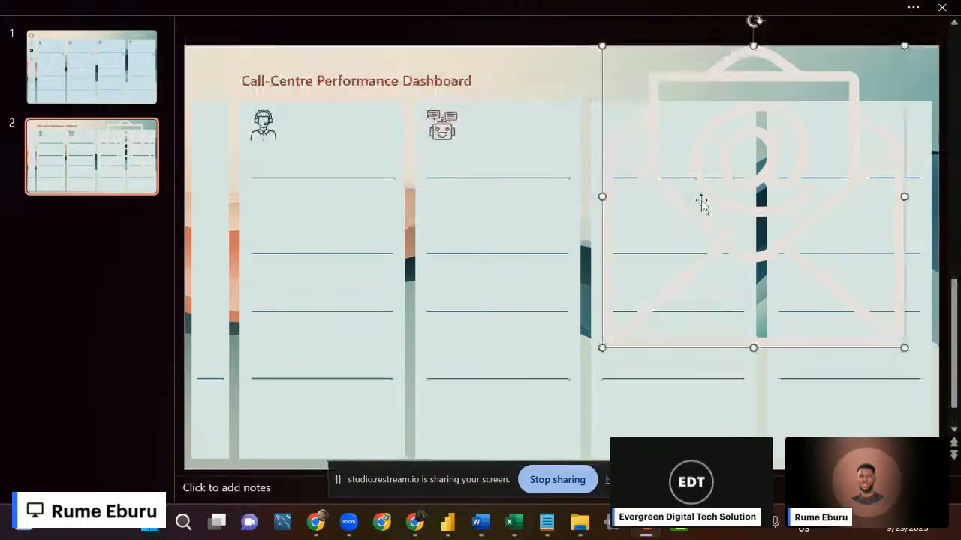
pyautogui.moveTo(698, 204); pyautogui.dragTo(542, 197)
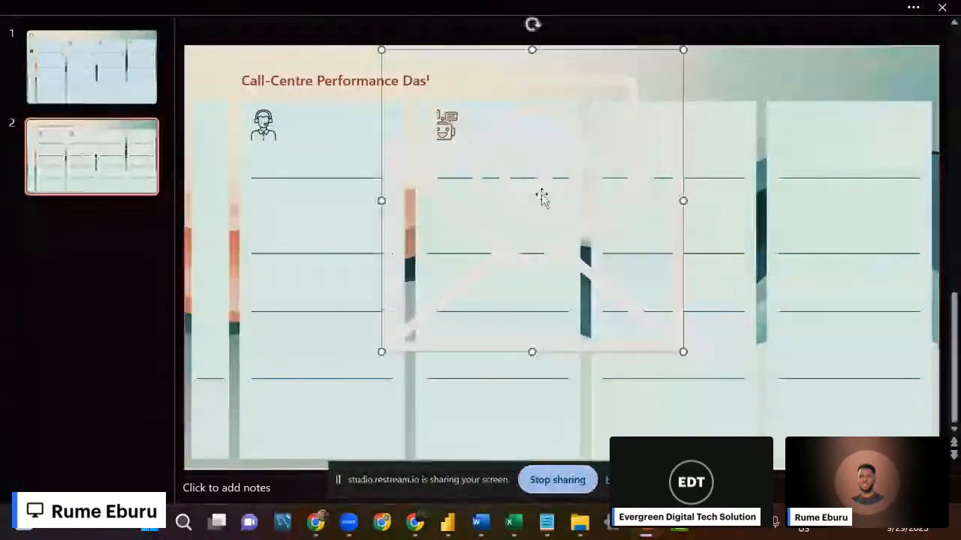
pyautogui.press('Delete')
# Try the Email 2 picture from the Items folder on the slide again and delete it.
pyautogui.click(378, 6)
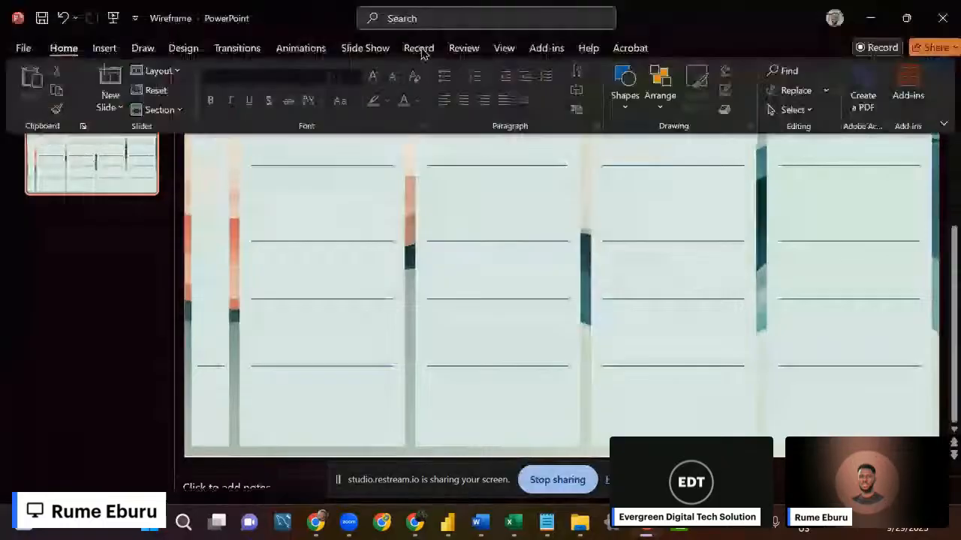
pyautogui.click(105, 50)
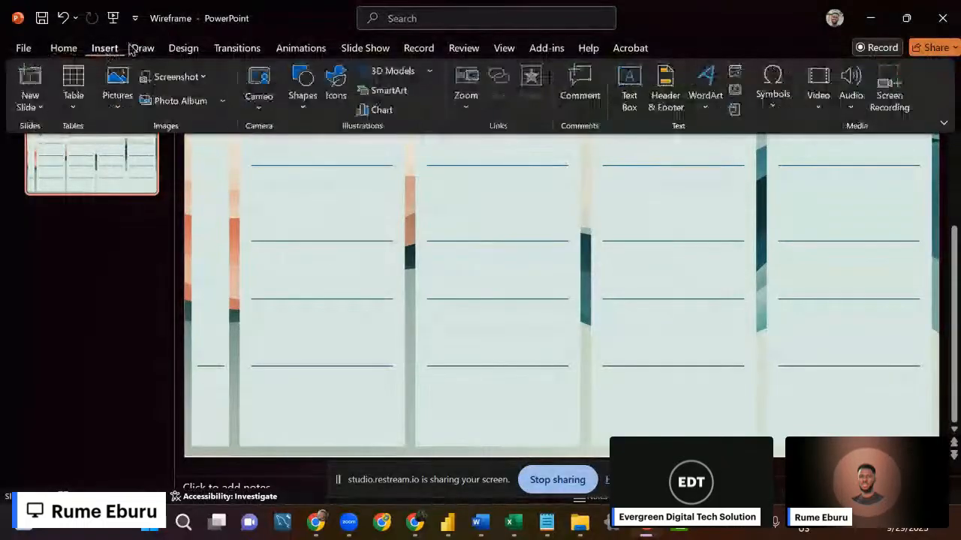
pyautogui.click(119, 109)
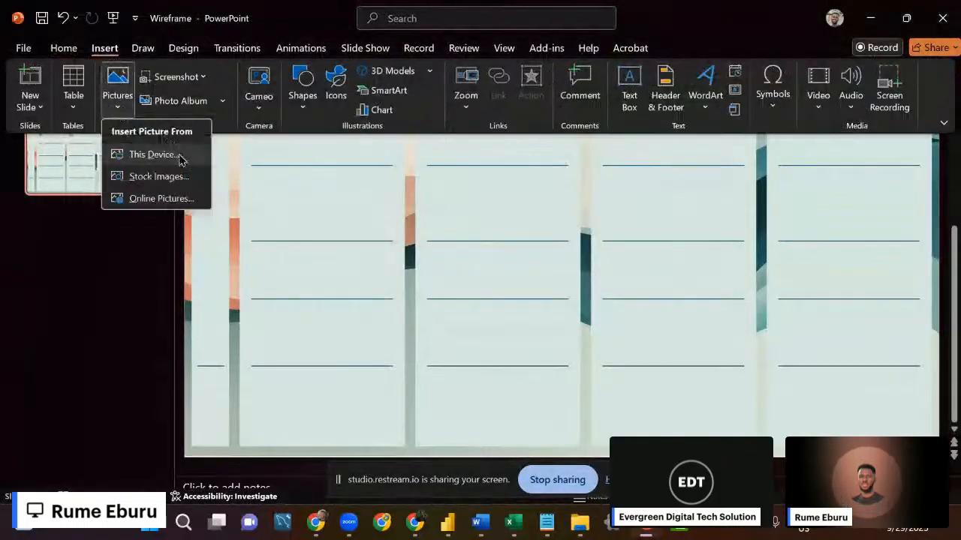
pyautogui.click(180, 158)
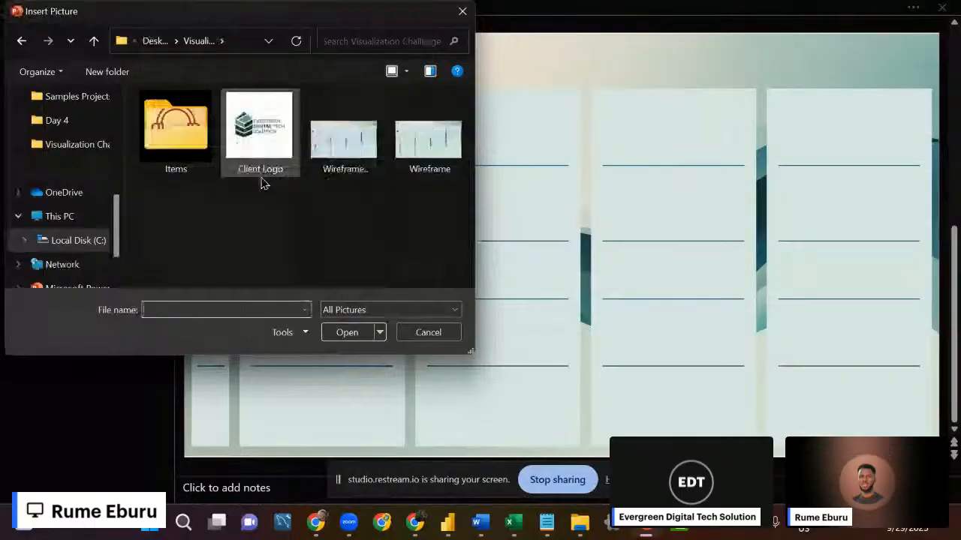
pyautogui.doubleClick(178, 139)
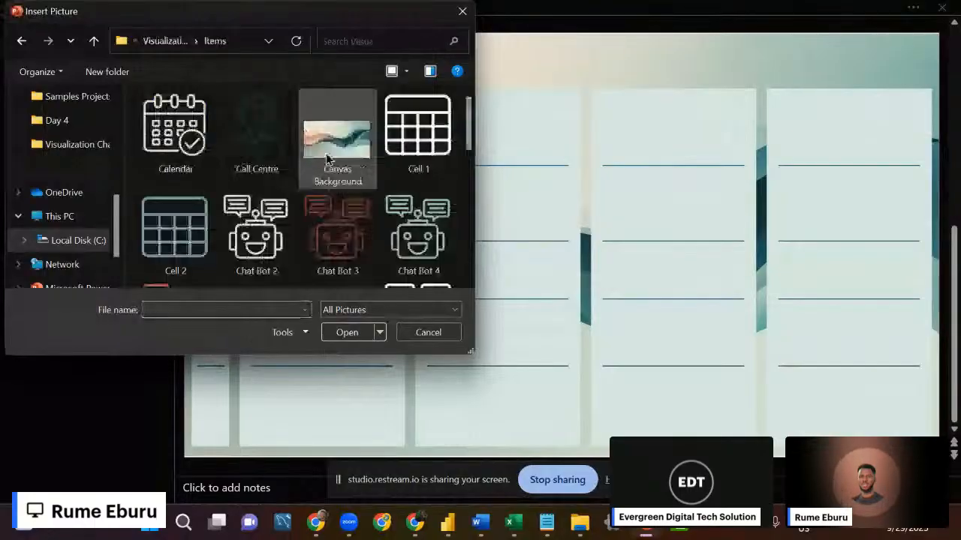
pyautogui.scroll(-5, 334, 188)
pyautogui.scroll(5, 322, 211)
pyautogui.scroll(-3, 315, 217)
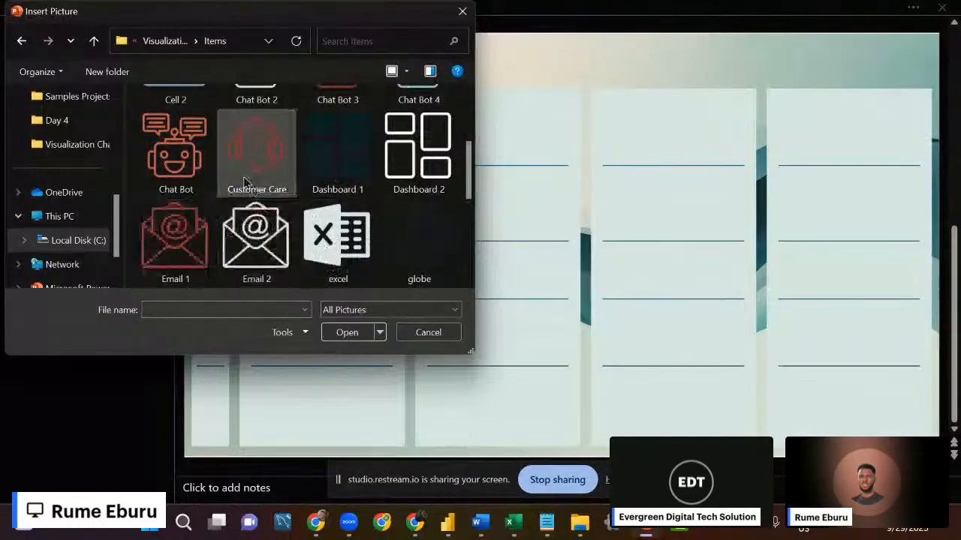
pyautogui.moveTo(372, 2); pyautogui.dragTo(345, 5)
pyautogui.scroll(-5, 255, 218)
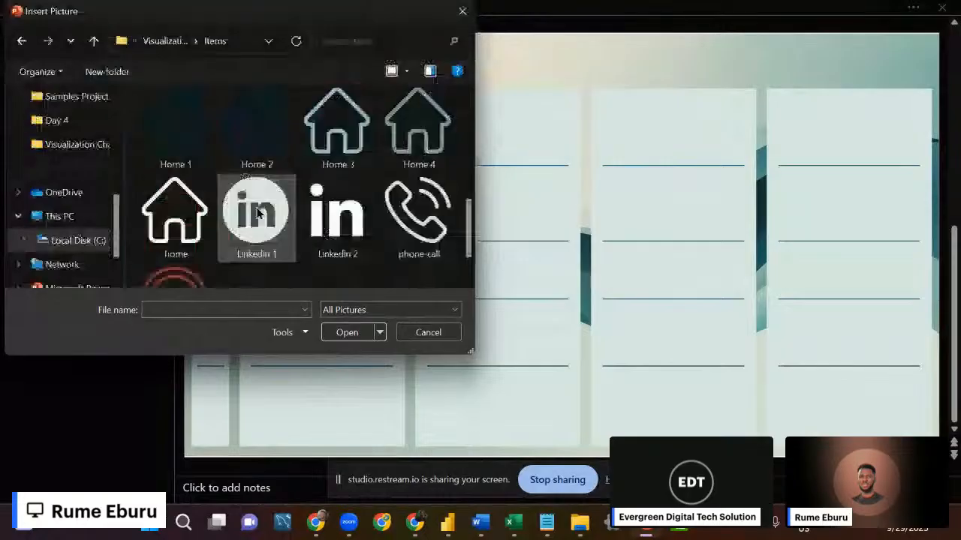
pyautogui.scroll(4, 255, 218)
pyautogui.click(256, 214)
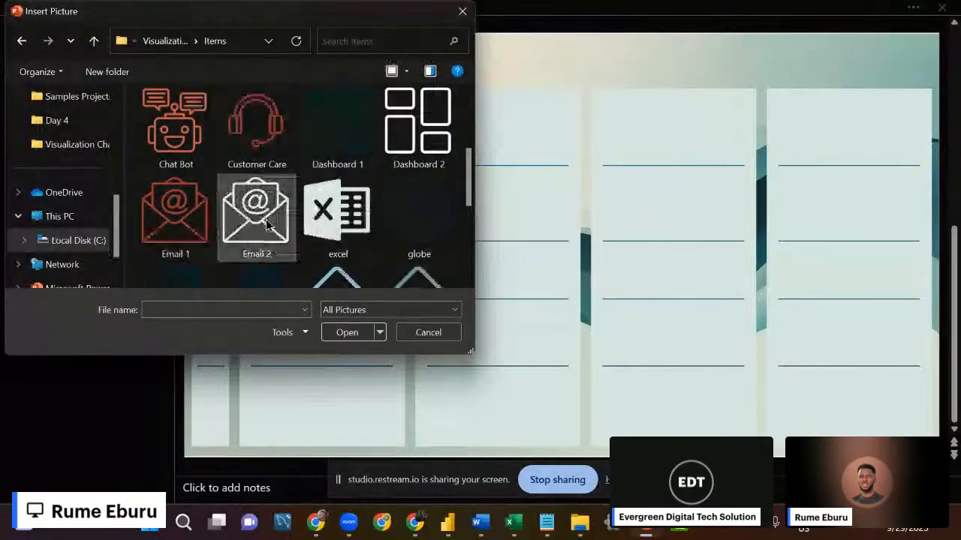
pyautogui.click(345, 333)
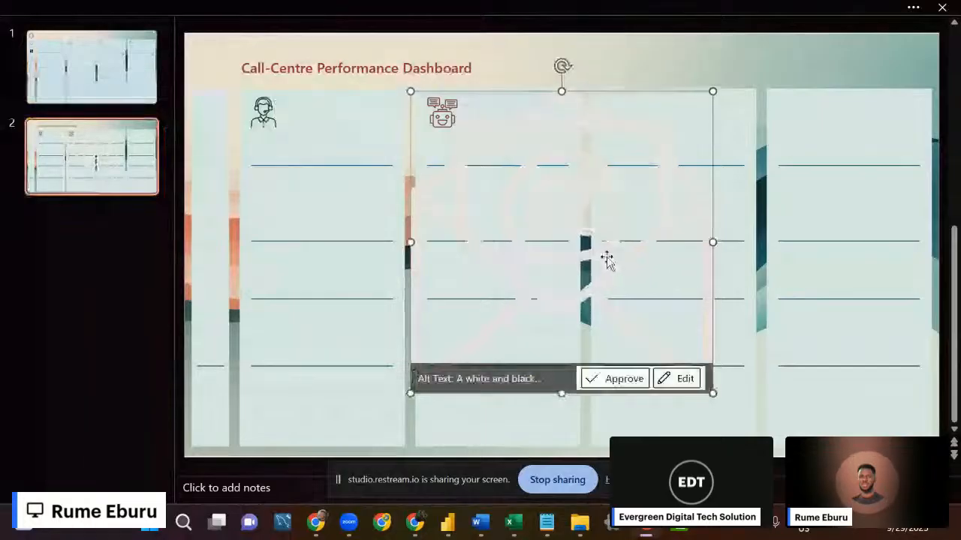
pyautogui.press('Delete')
pyautogui.click(180, 8)
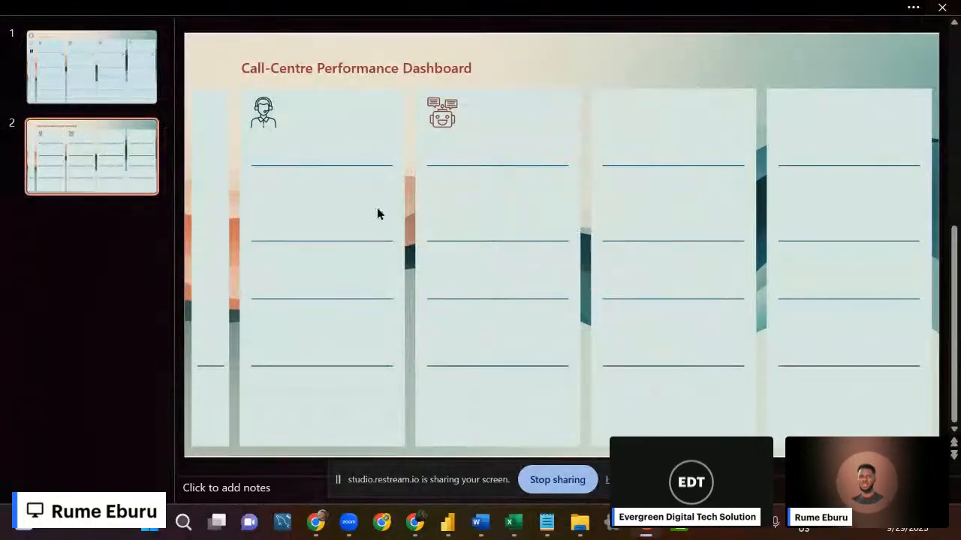
# Switch to Chrome and open the Flaticon icon search page in the new tab.
pyautogui.click(299, 202)
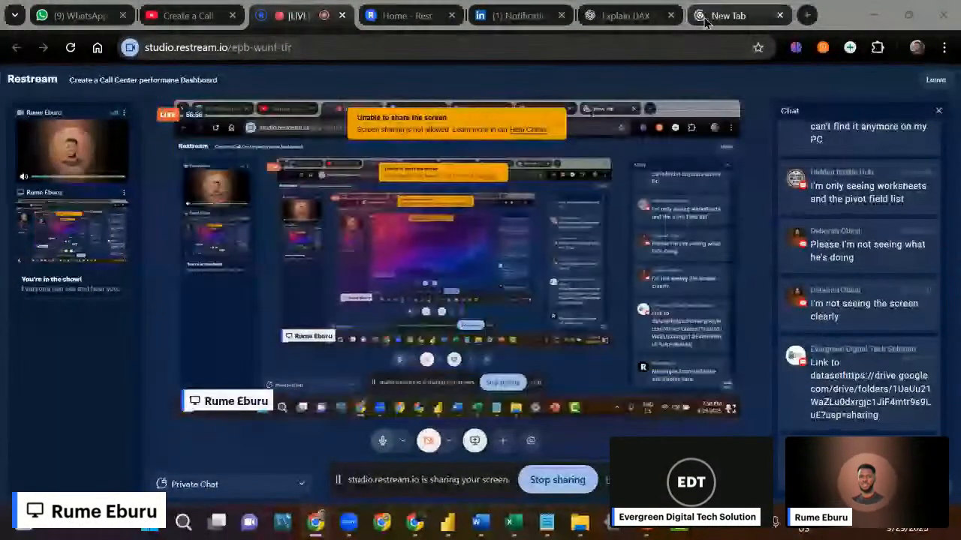
pyautogui.click(704, 19)
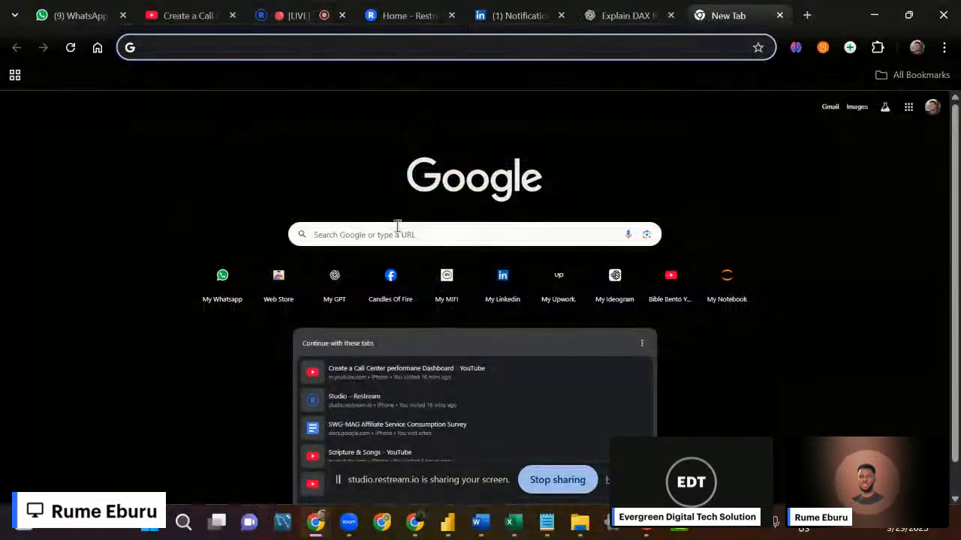
pyautogui.click(360, 46)
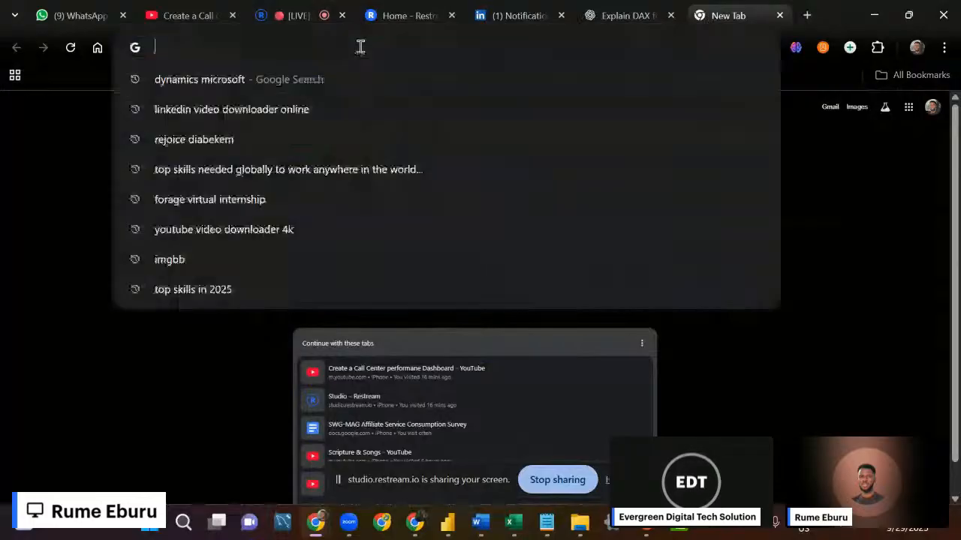
pyautogui.click(4, 335)
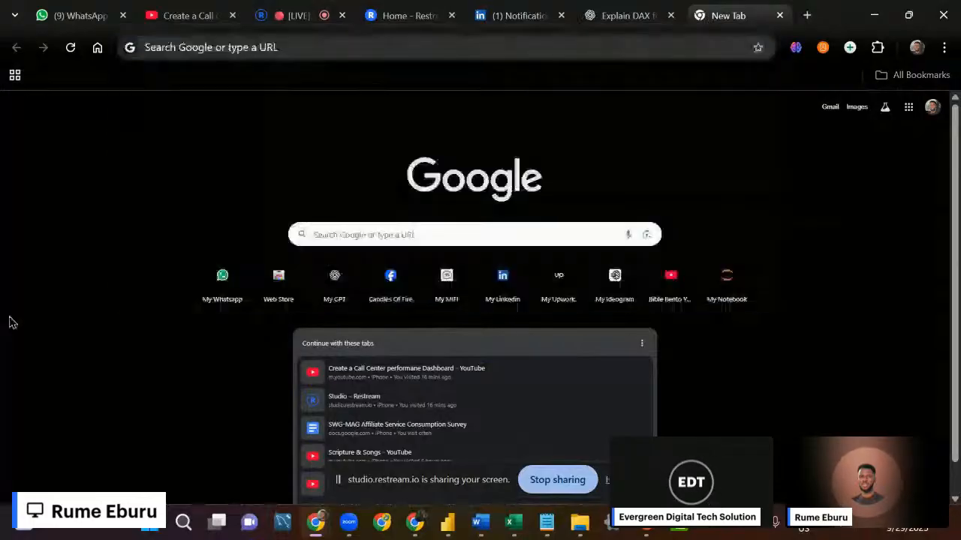
pyautogui.click(249, 47)
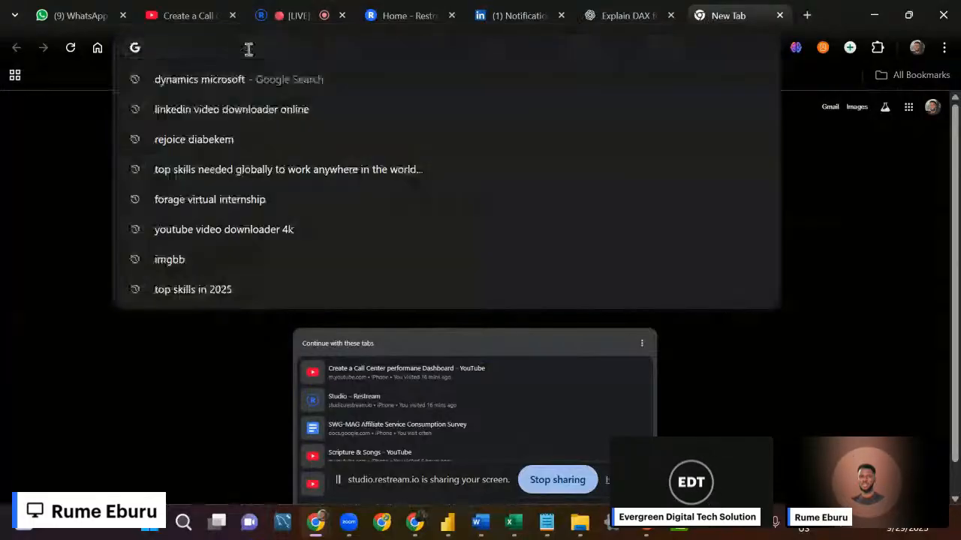
pyautogui.write('f')
pyautogui.press('Return')
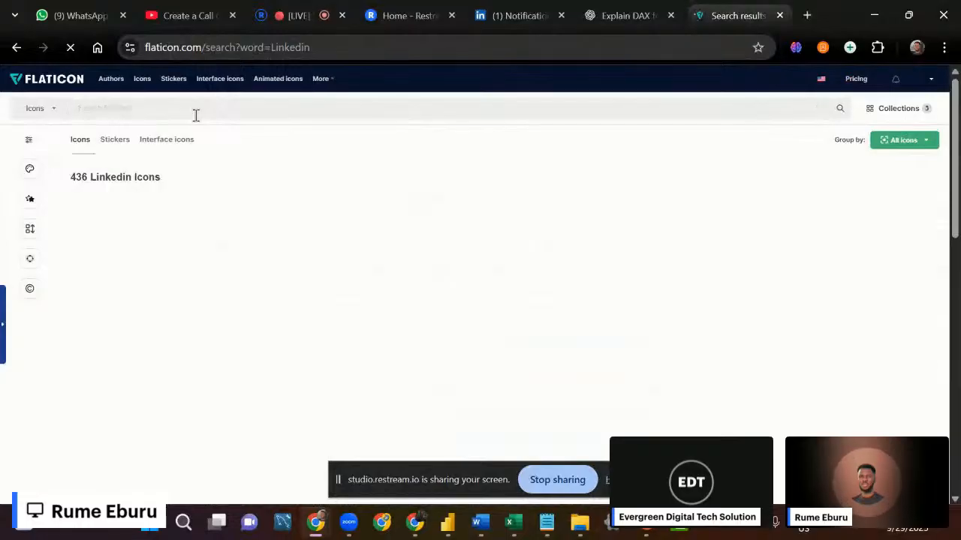
# Search Flaticon for "web" icons and open the solid black globe icon without a surrounding circle.
pyautogui.write('eb')
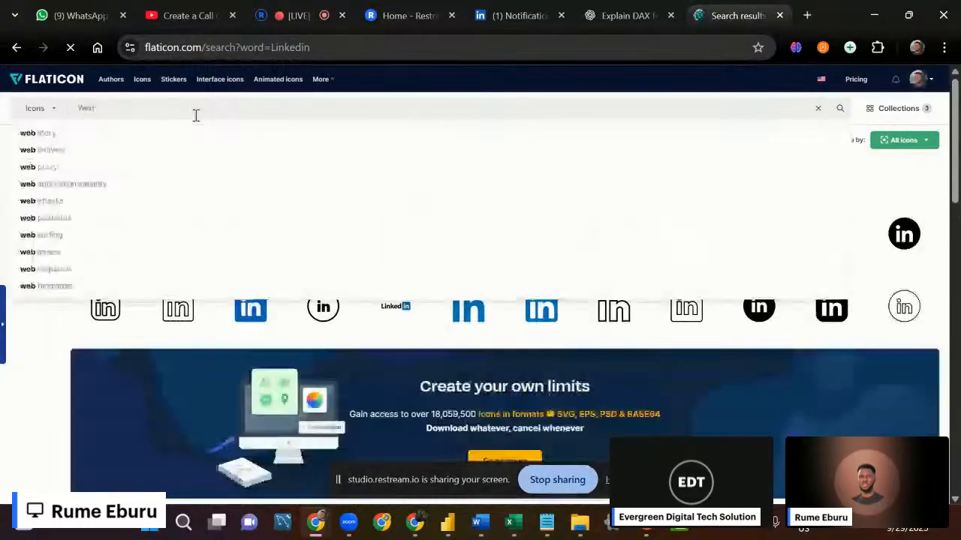
pyautogui.press('Return')
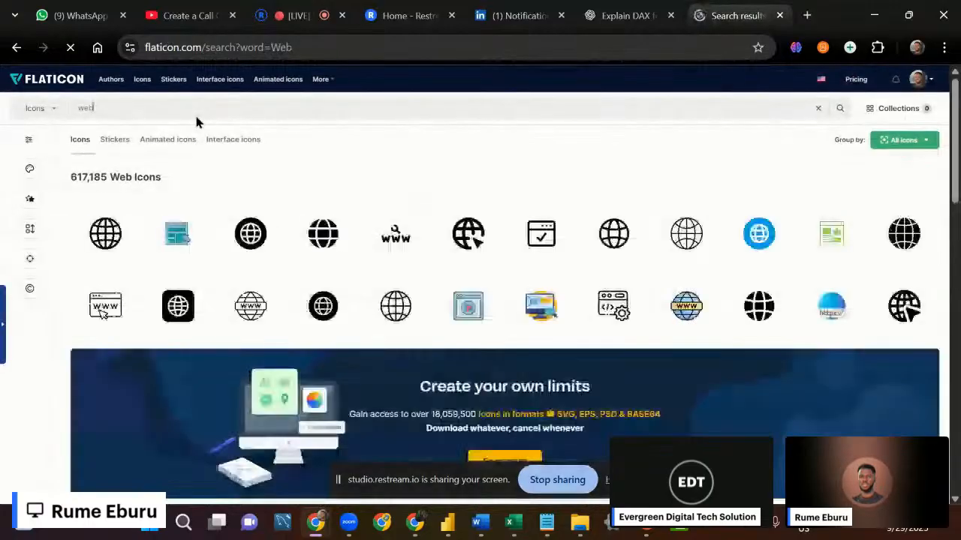
pyautogui.click(324, 240)
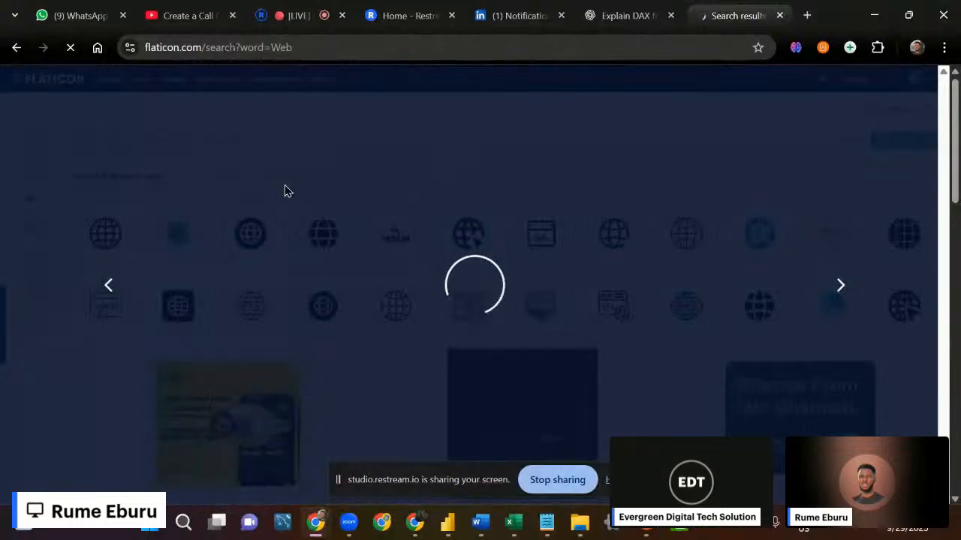
# Return to the earlier results page, search Flaticon for "Web" icons again and open the black outlined globe icon.
pyautogui.click(18, 47)
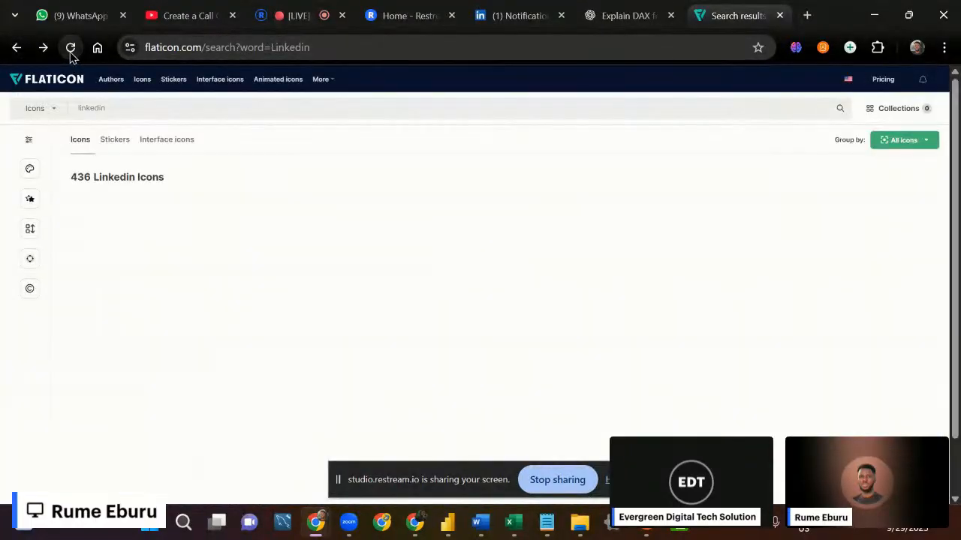
pyautogui.press('BackSpace')
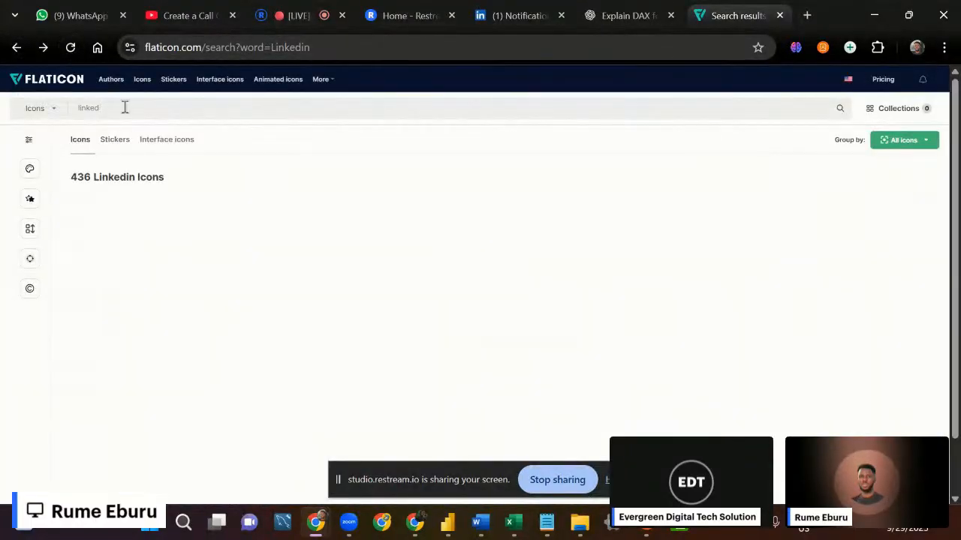
pyautogui.write('Web')
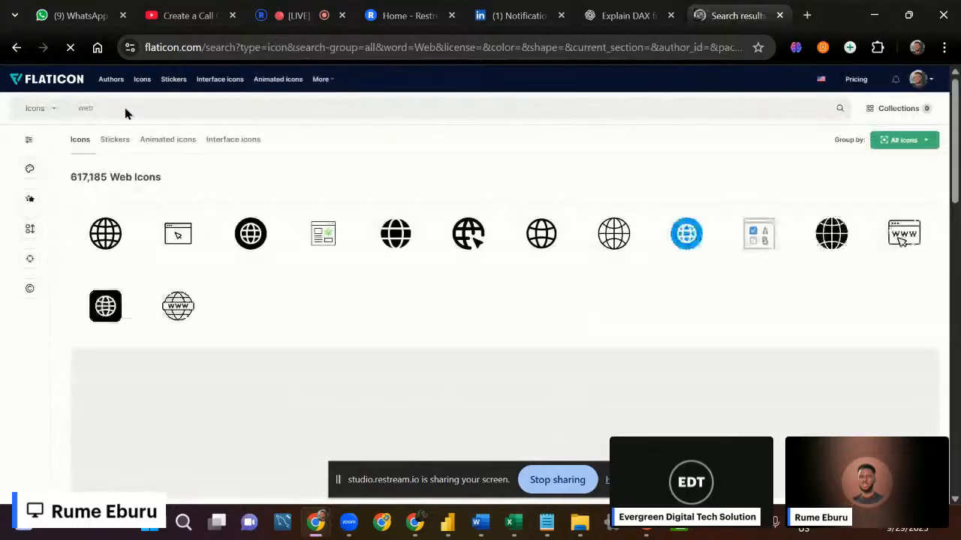
pyautogui.click(541, 233)
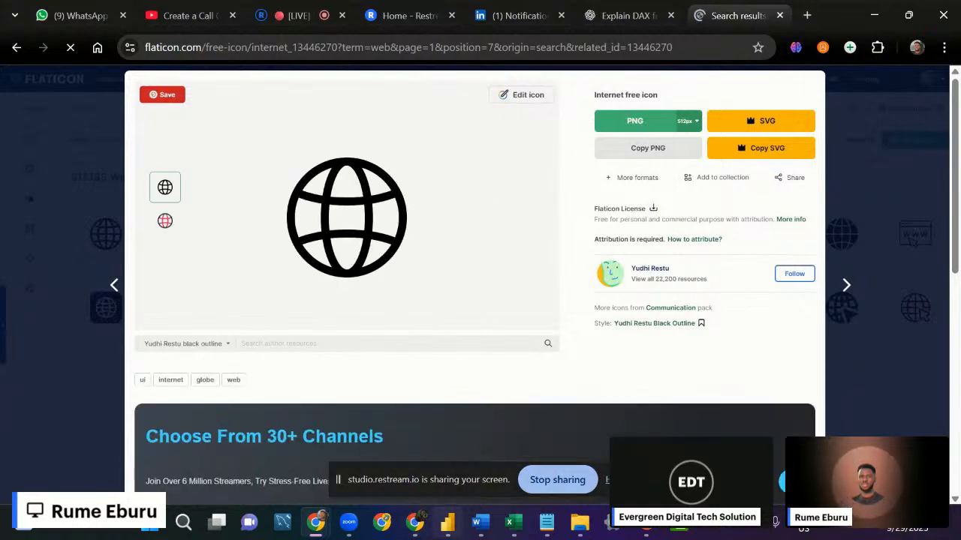
# Switch to the Wireframe presentation in PowerPoint and open the custom Call Center Colors theme set for editing.
pyautogui.moveTo(448, 527)
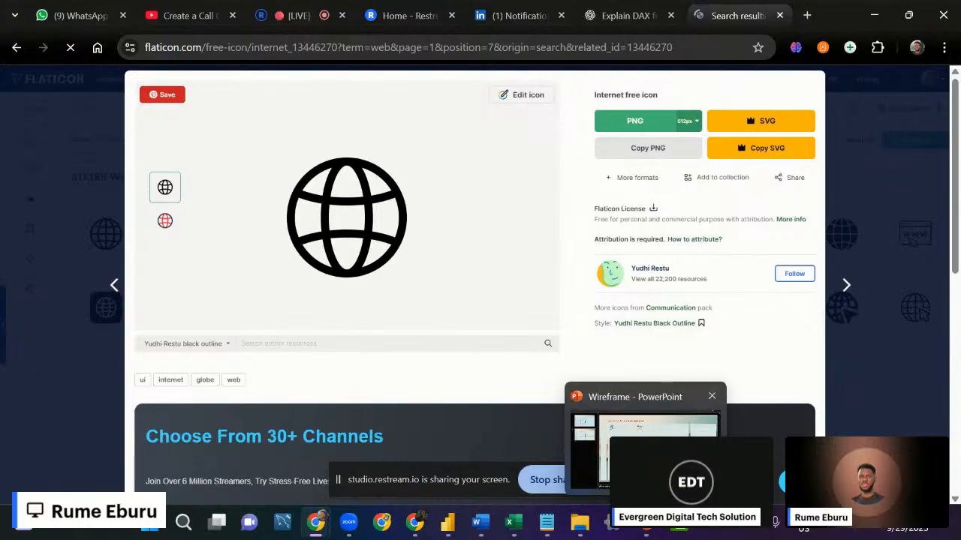
pyautogui.click(647, 527)
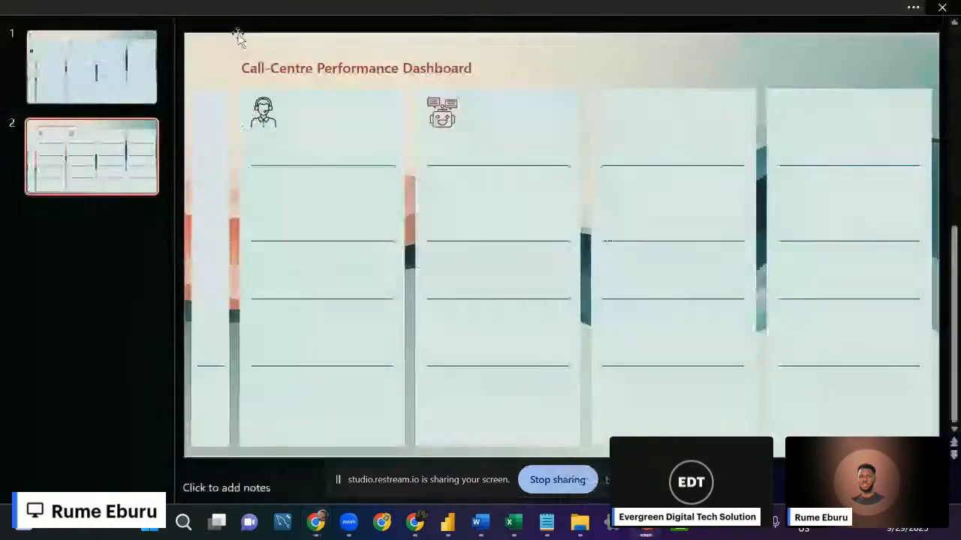
pyautogui.click(235, 7)
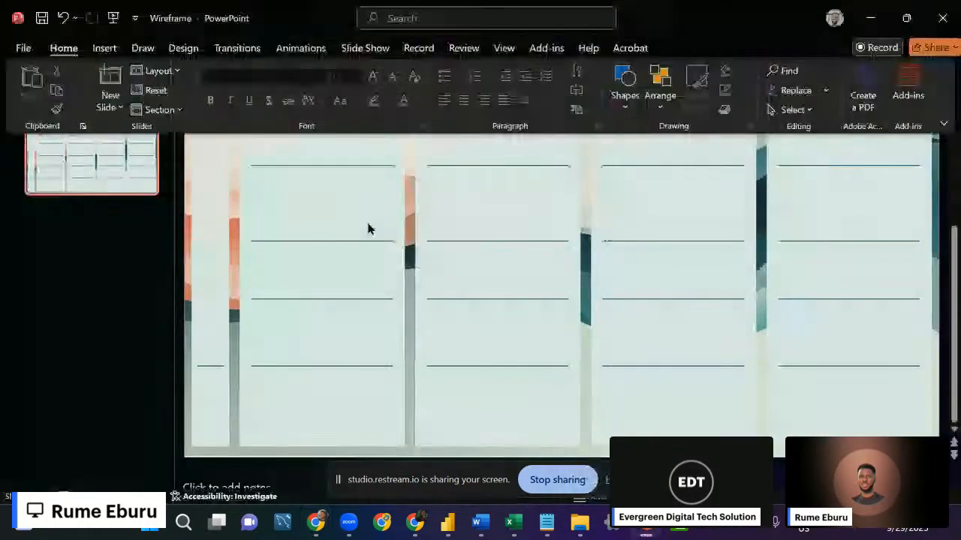
pyautogui.click(367, 229)
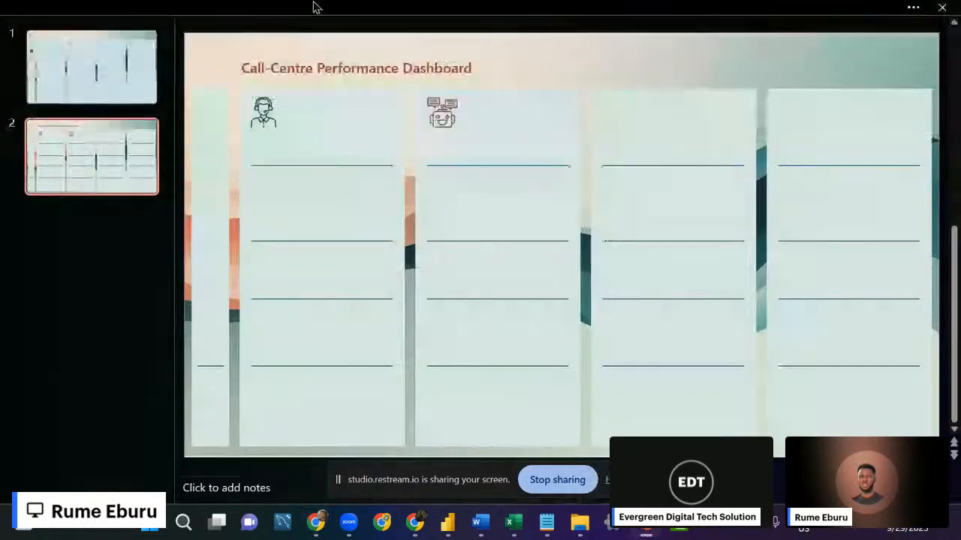
pyautogui.click(316, 6)
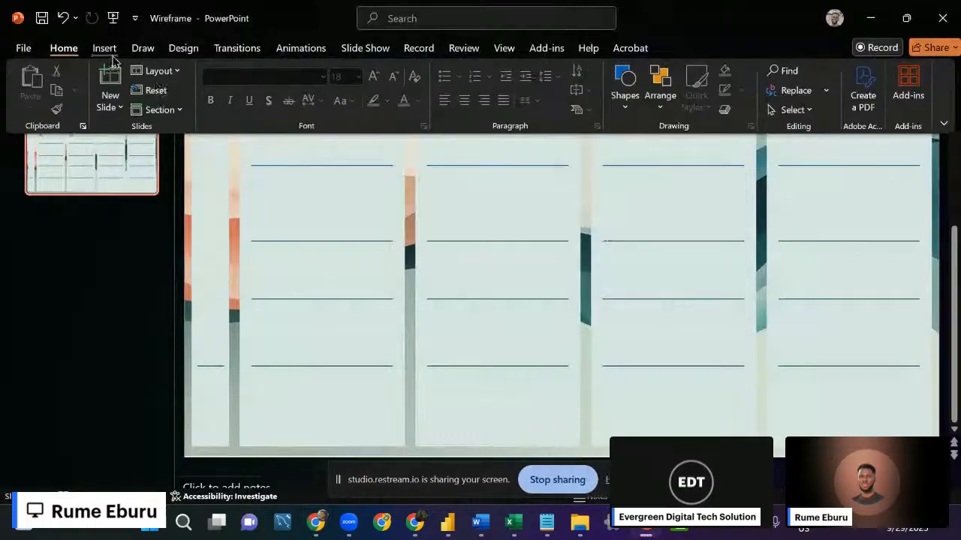
pyautogui.click(193, 49)
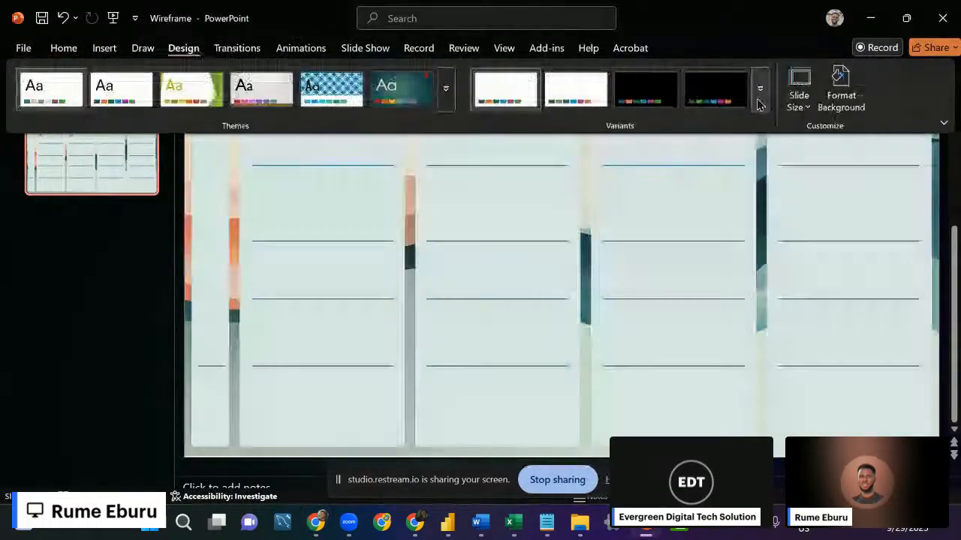
pyautogui.click(759, 90)
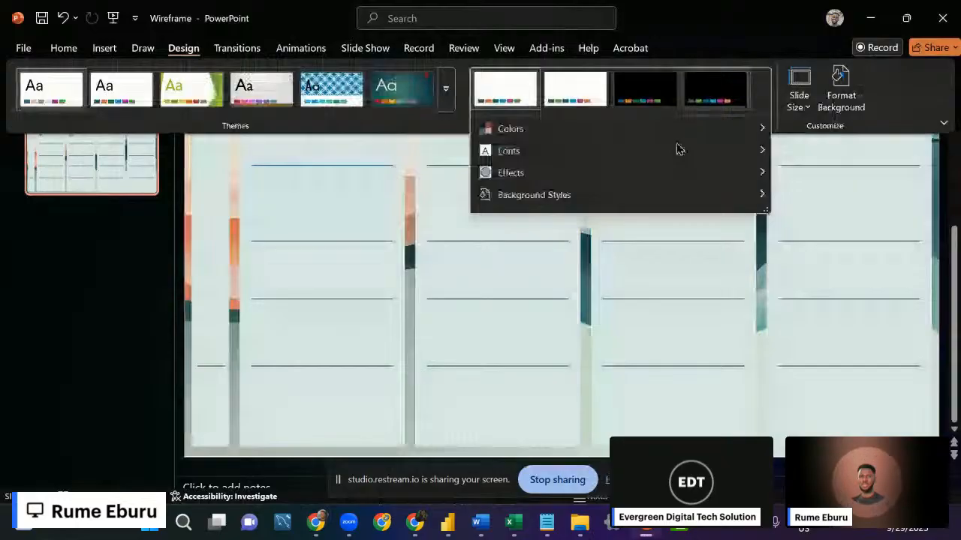
pyautogui.click(510, 128)
pyautogui.rightClick(388, 145)
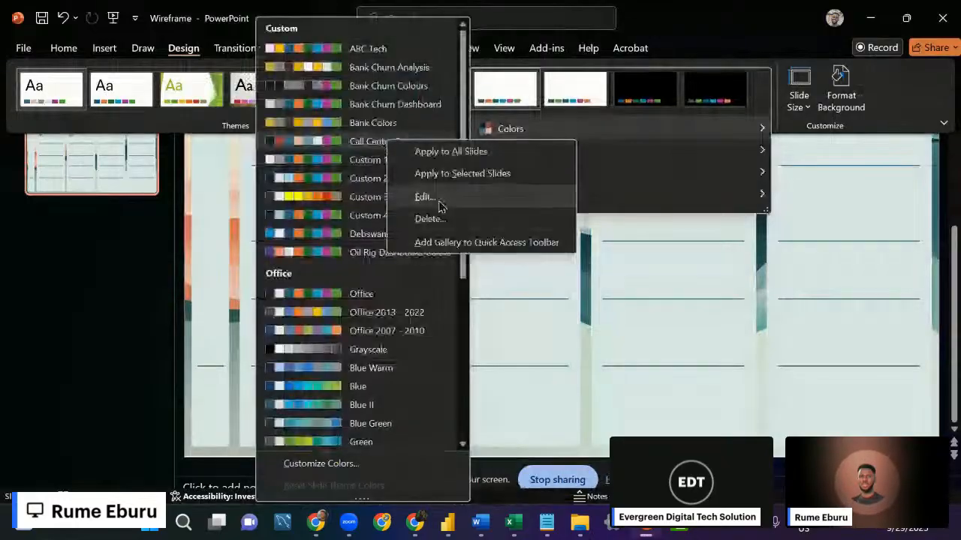
pyautogui.click(439, 197)
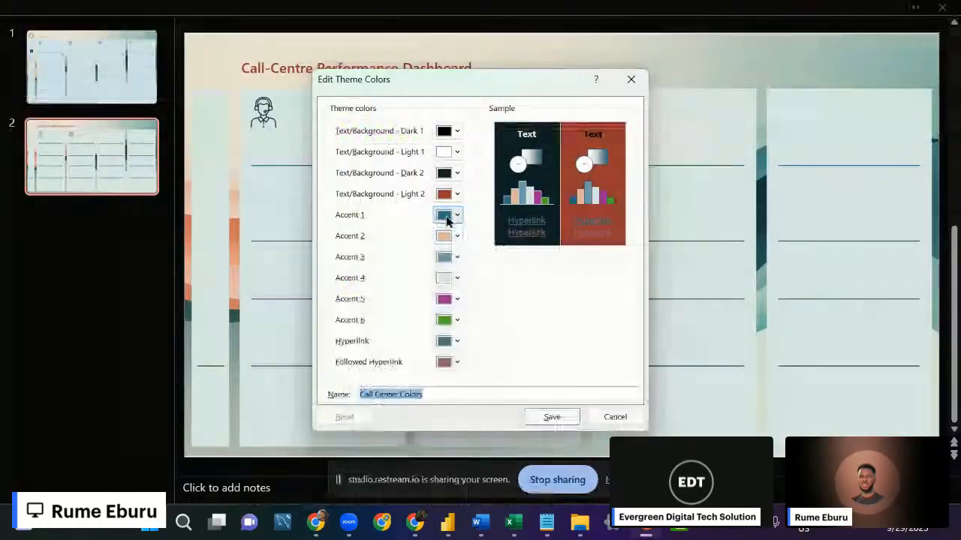
# Copy the Accent 1 hex code #2E6F85 into Notepad in place of the existing formula, and close the color picker.
pyautogui.click(446, 216)
pyautogui.scroll(-1, 480, 488)
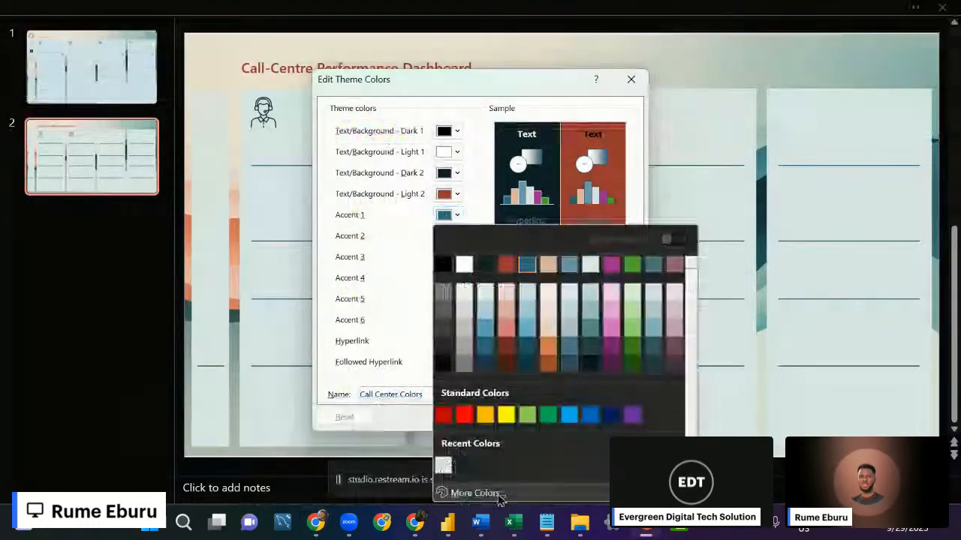
pyautogui.click(475, 493)
pyautogui.moveTo(473, 341); pyautogui.dragTo(437, 342)
pyautogui.hotkey('ctrl', 'c')
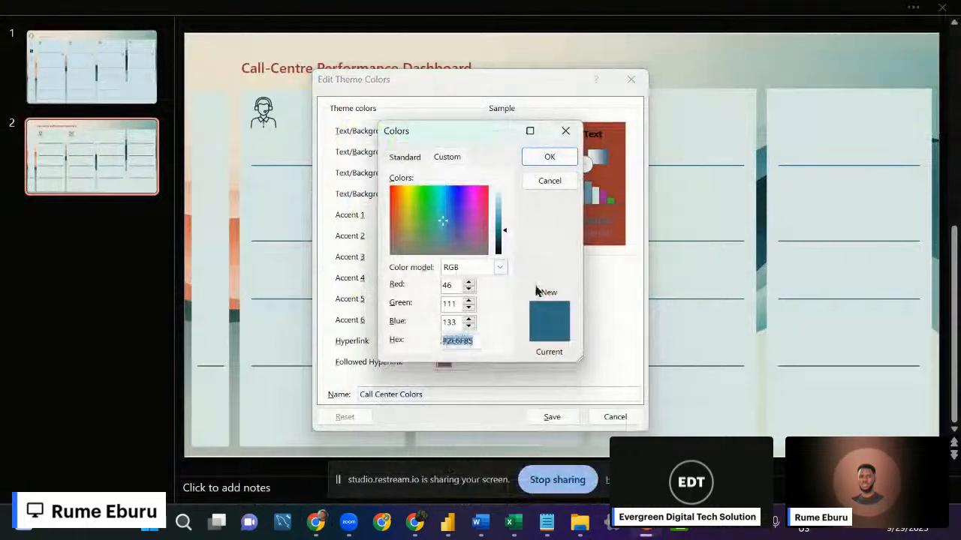
pyautogui.click(546, 522)
pyautogui.click(285, 455)
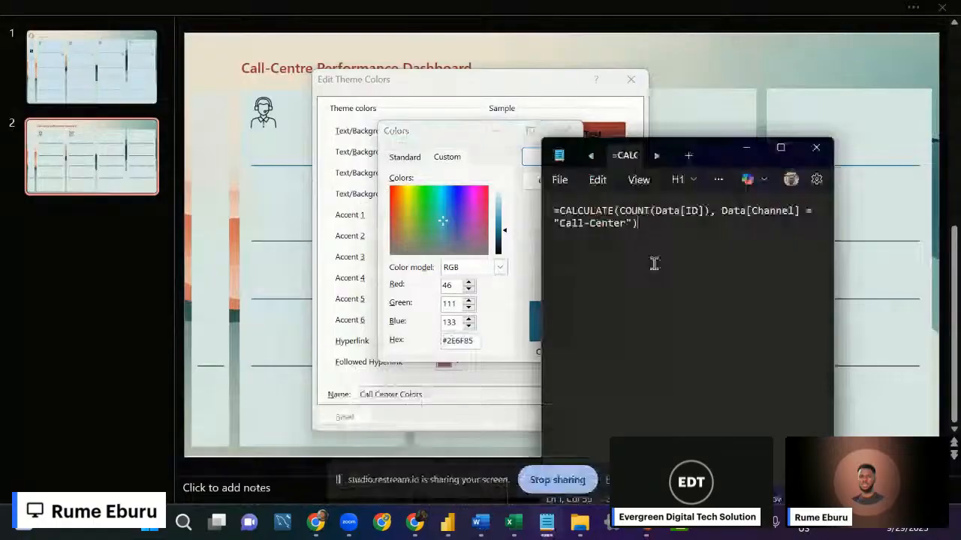
pyautogui.hotkey('ctrl', 'a')
pyautogui.hotkey('ctrl', 'v')
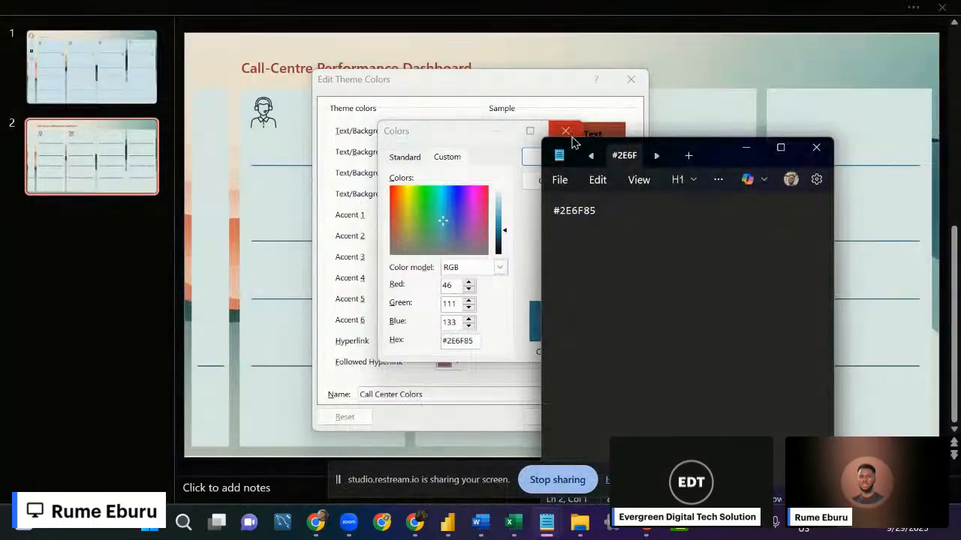
pyautogui.click(537, 80)
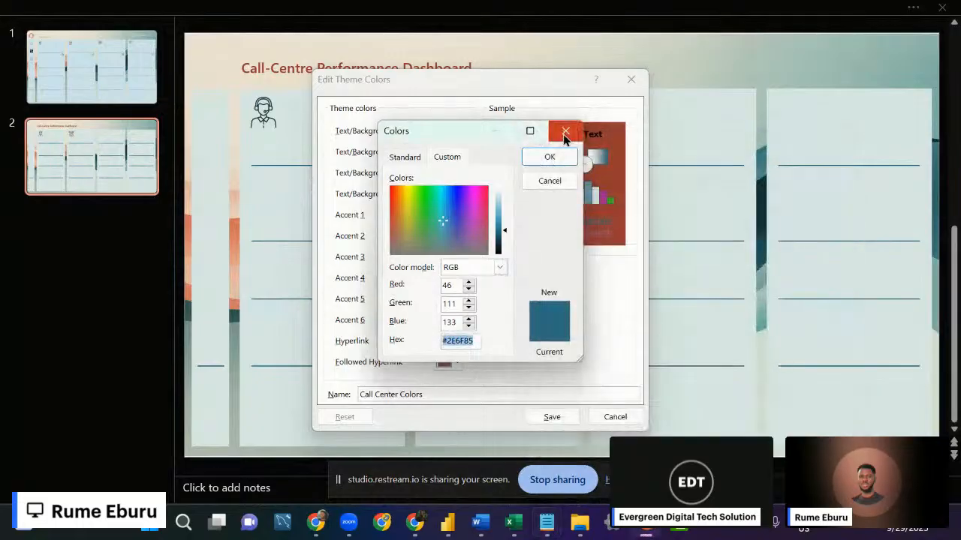
pyautogui.click(549, 157)
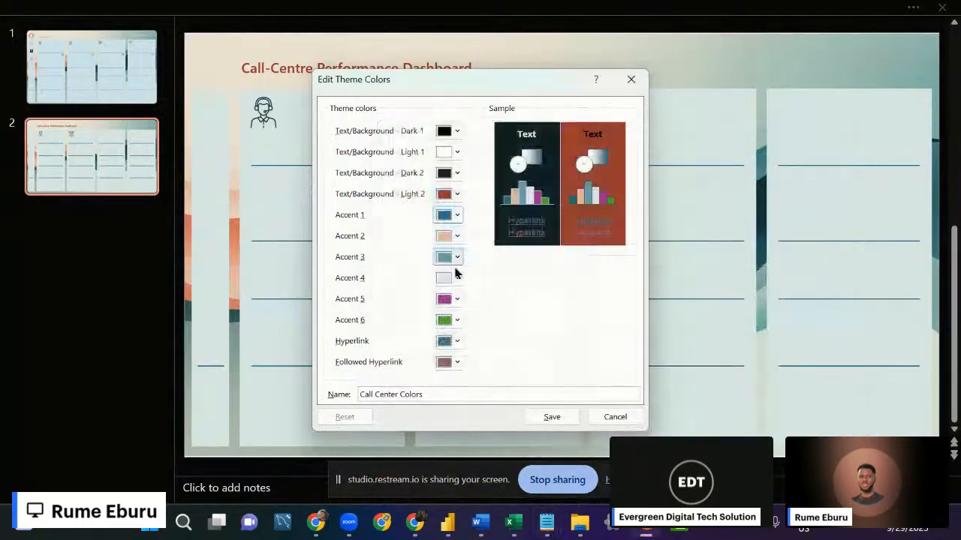
# Copy the Text/Background - Light 2 hex code #993D32 onto Notepad's second line, closing the theme color editor unsaved.
pyautogui.click(447, 197)
pyautogui.click(504, 494)
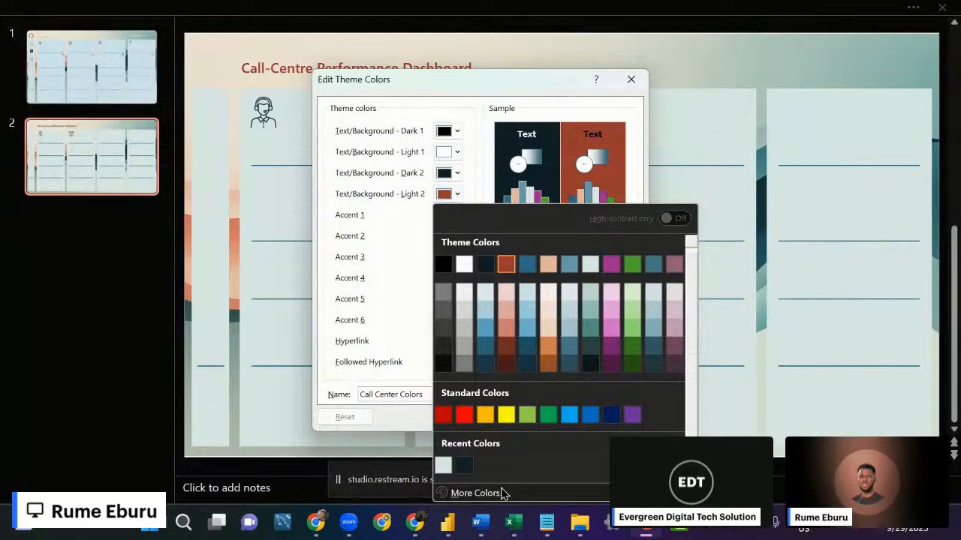
pyautogui.doubleClick(468, 341)
pyautogui.hotkey('ctrl', 'c')
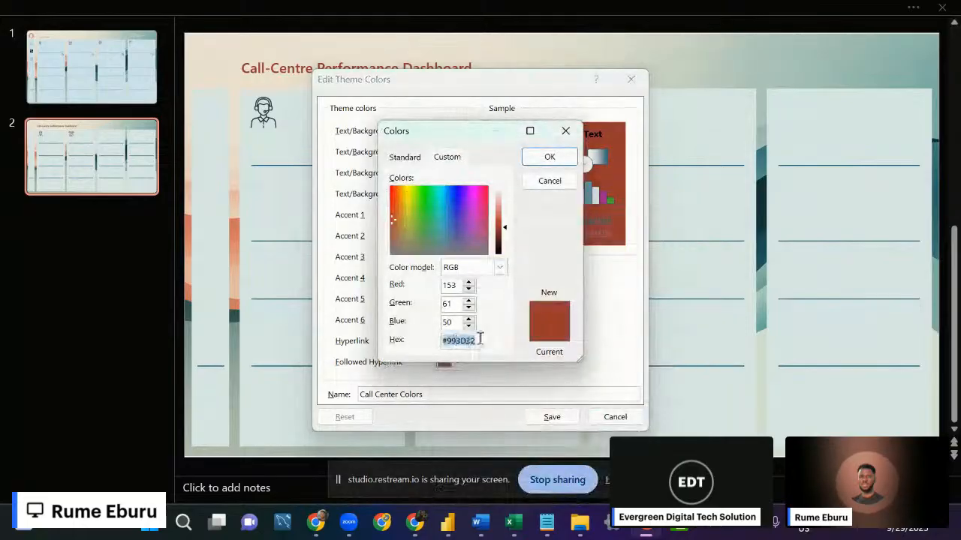
pyautogui.click(562, 159)
pyautogui.click(632, 80)
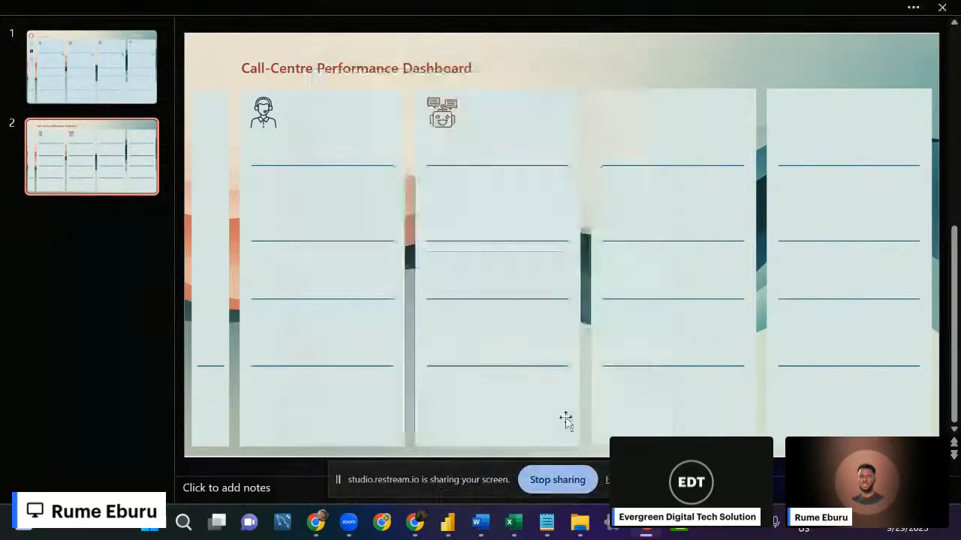
pyautogui.moveTo(546, 521)
pyautogui.click(298, 460)
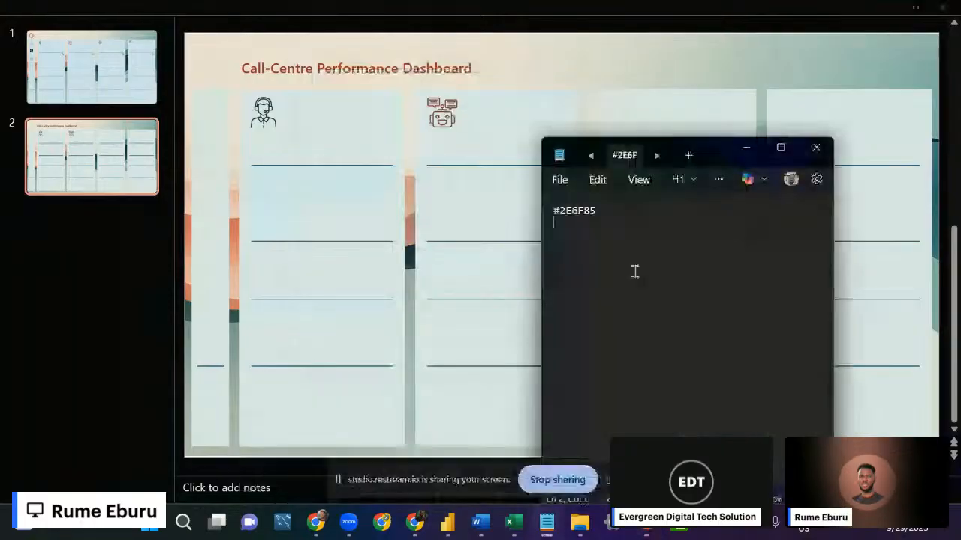
pyautogui.hotkey('ctrl', 'v')
# Copy #2E6F85 from Notepad, switch to Chrome and open the globe icon for editing, waiting for the unresponsive page.
pyautogui.click(595, 211)
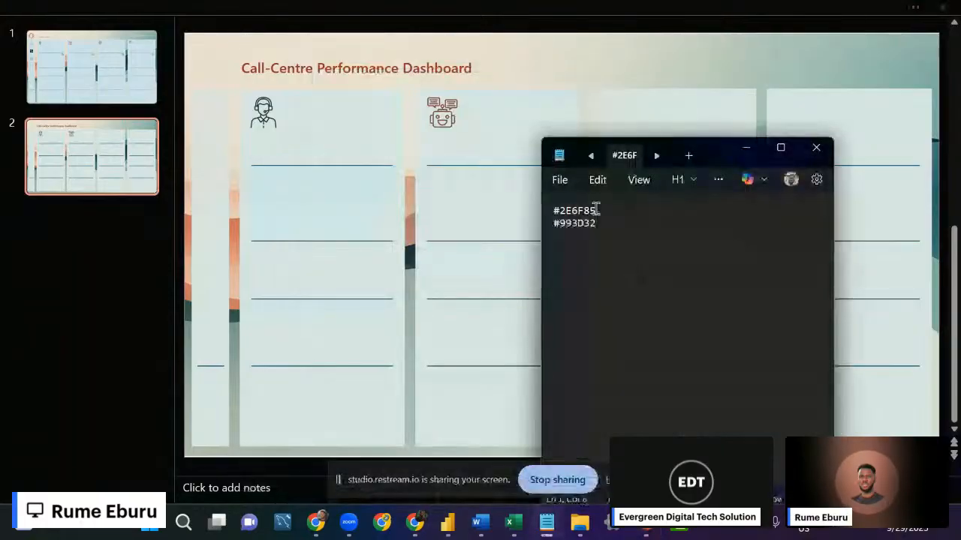
pyautogui.moveTo(596, 210); pyautogui.dragTo(553, 210)
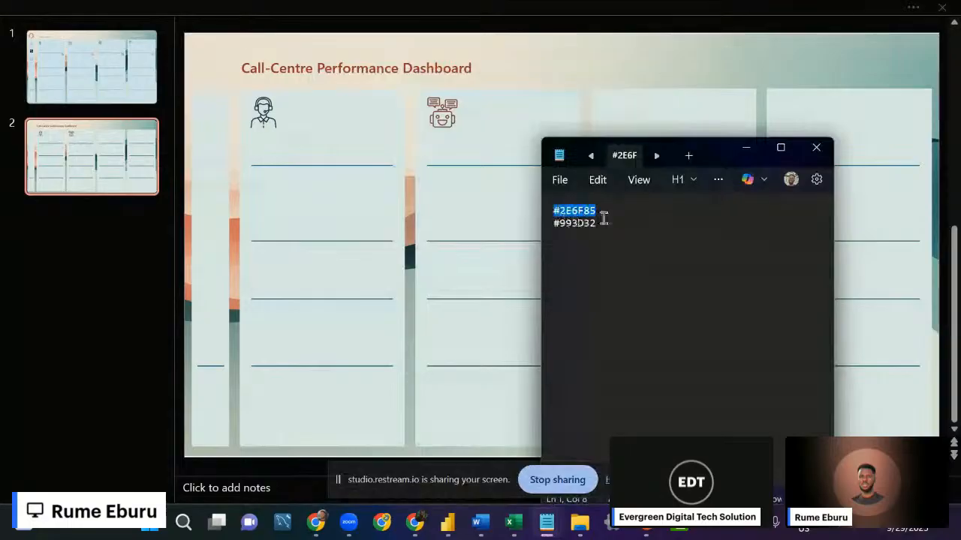
pyautogui.moveTo(398, 537)
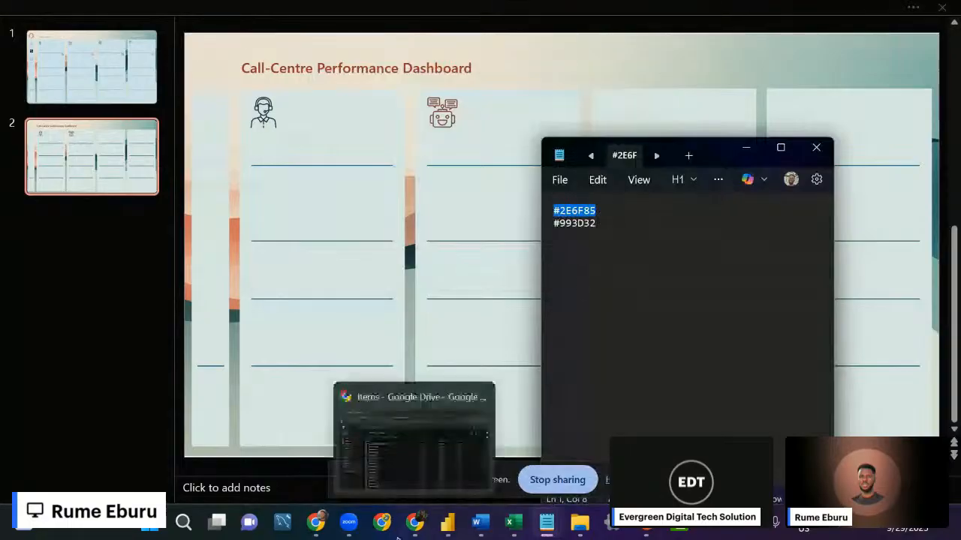
pyautogui.moveTo(344, 429)
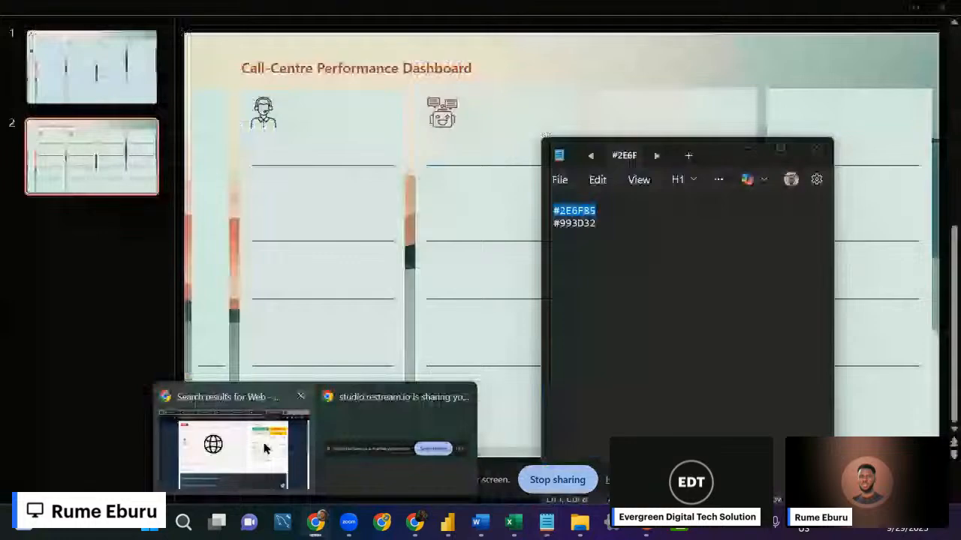
pyautogui.click(264, 448)
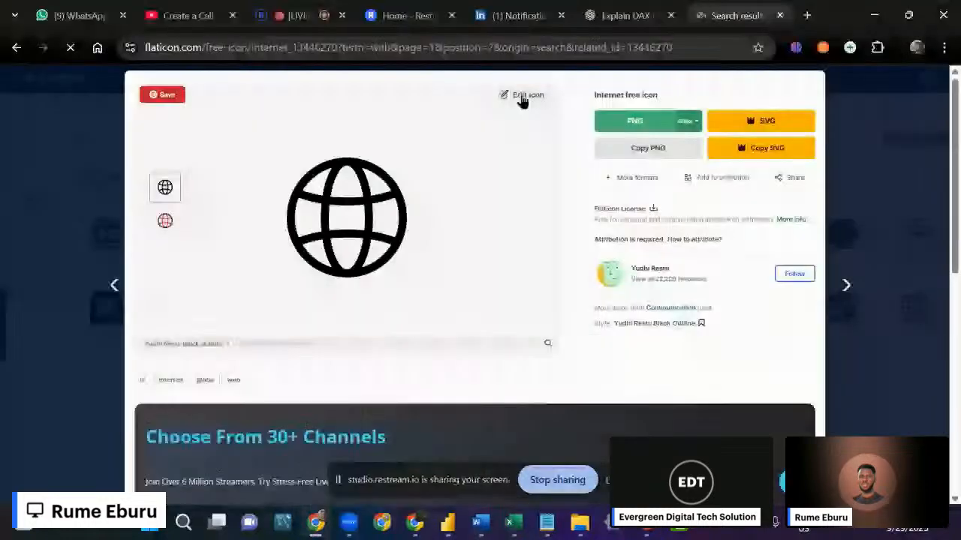
pyautogui.click(523, 96)
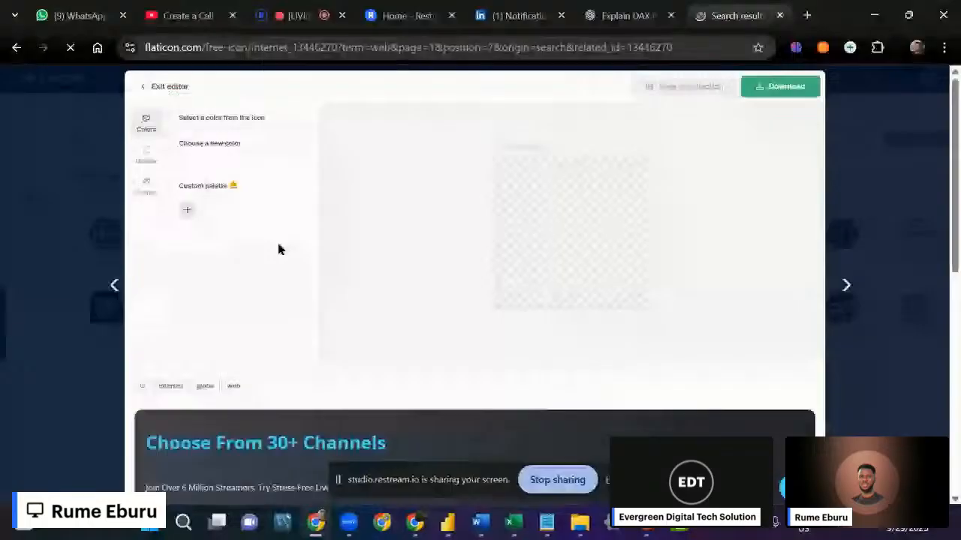
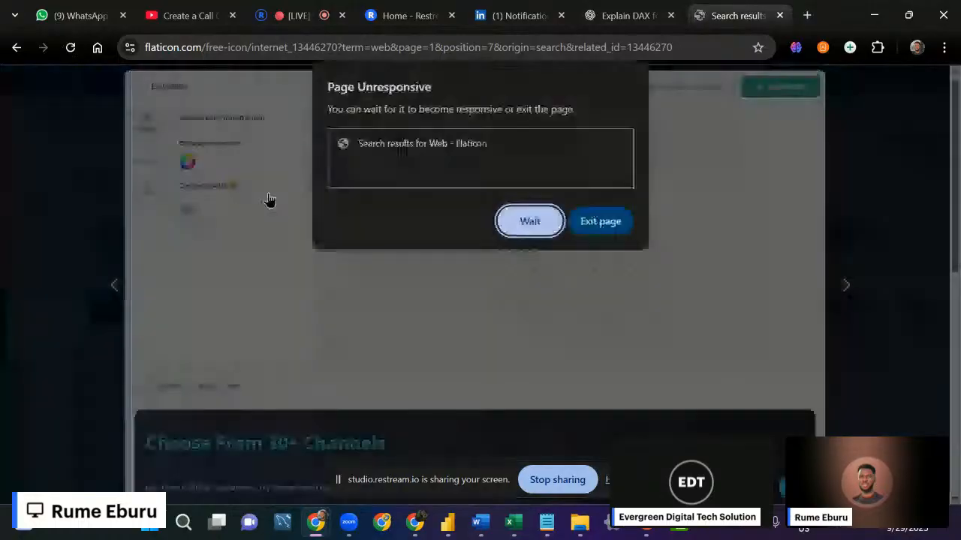
pyautogui.click(527, 221)
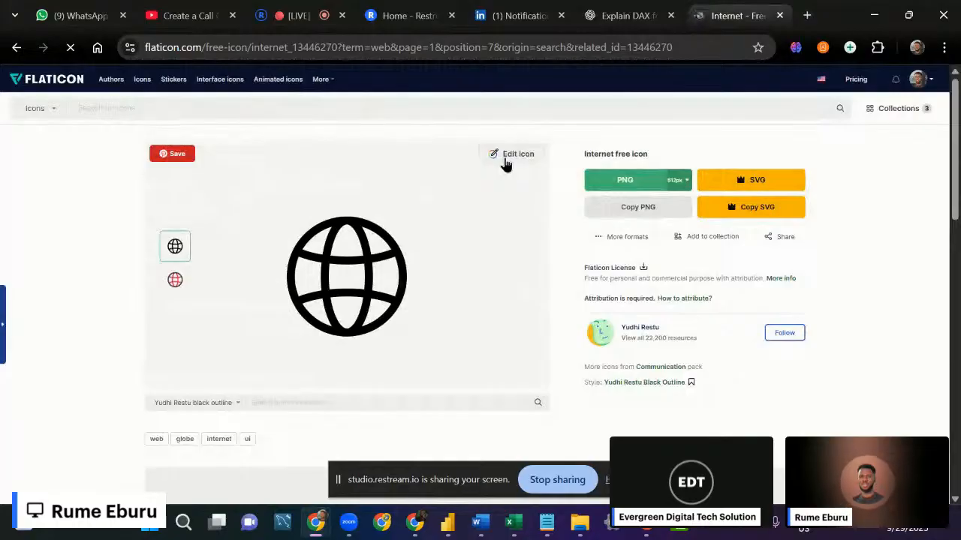
# Open the globe icon in Flaticon's icon editor and change its black color to #2E6F85.
pyautogui.click(505, 161)
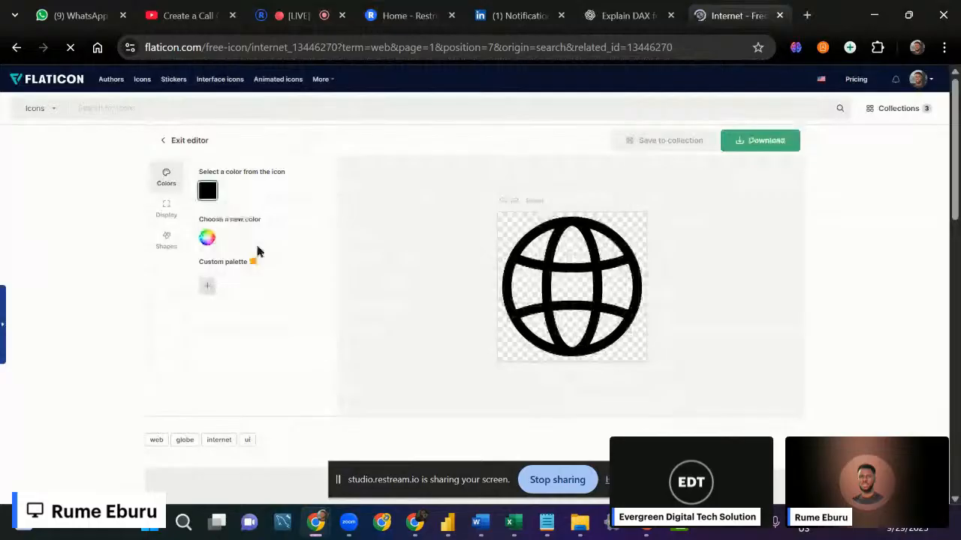
pyautogui.click(208, 240)
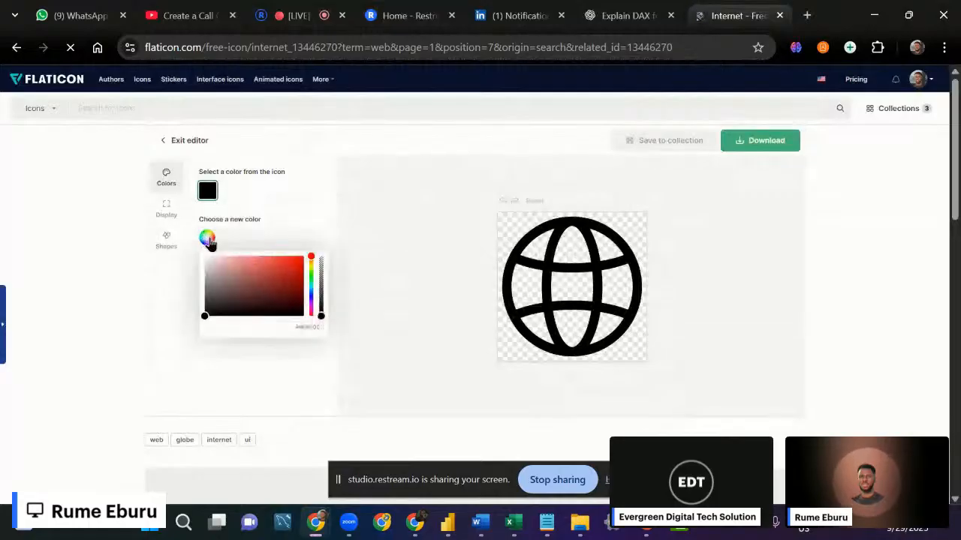
pyautogui.click(302, 328)
pyautogui.doubleClick(315, 328)
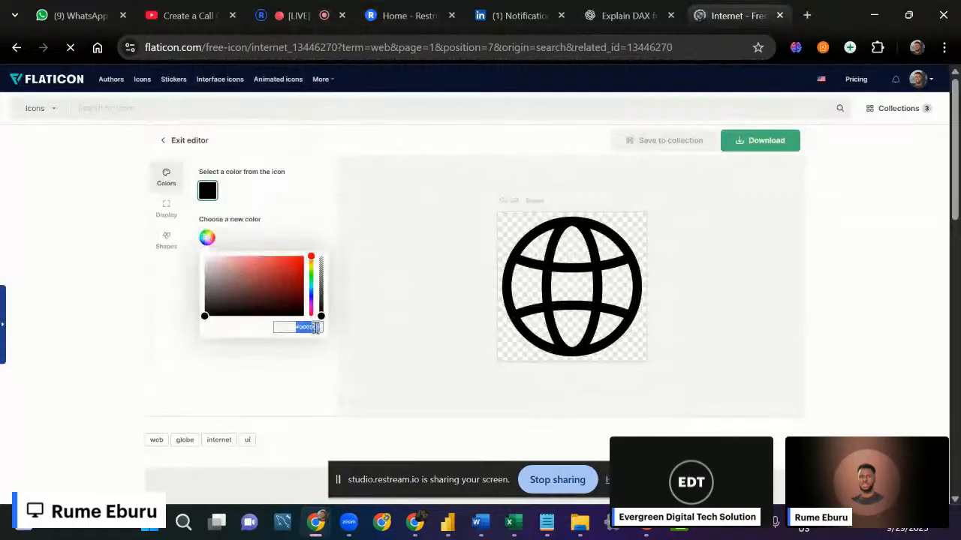
pyautogui.write('#256F85')
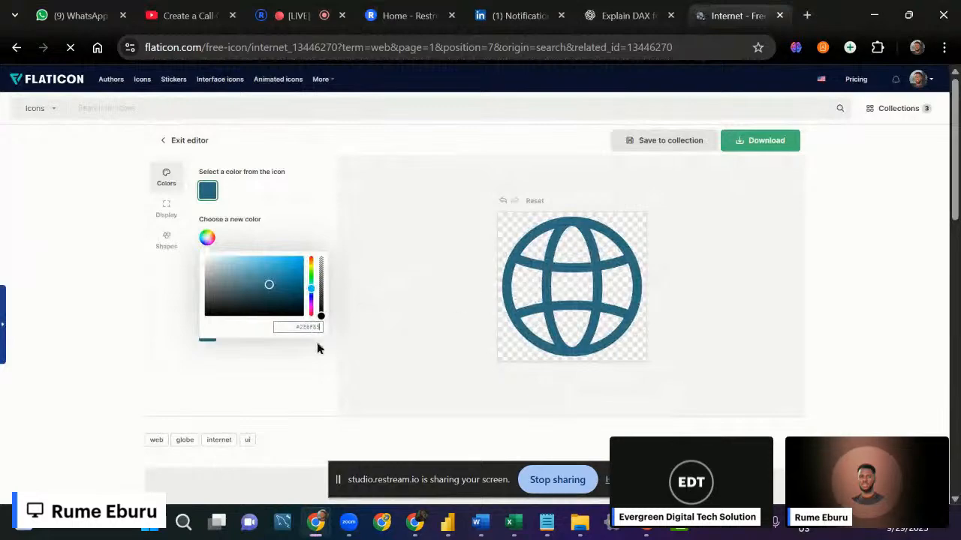
# Download the recolored globe icon as a free 512px PNG, waiting for the unresponsive page.
pyautogui.click(778, 156)
pyautogui.click(766, 146)
pyautogui.click(753, 171)
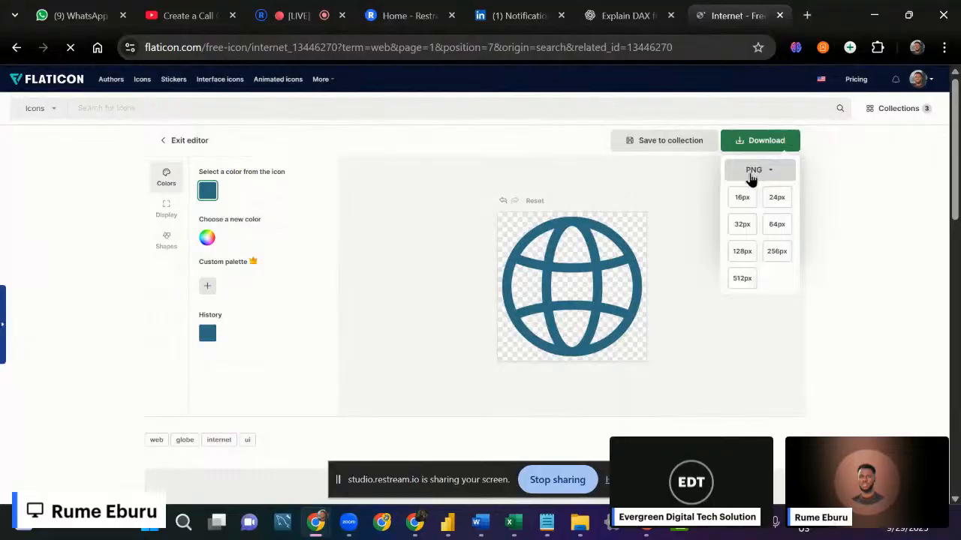
pyautogui.click(739, 280)
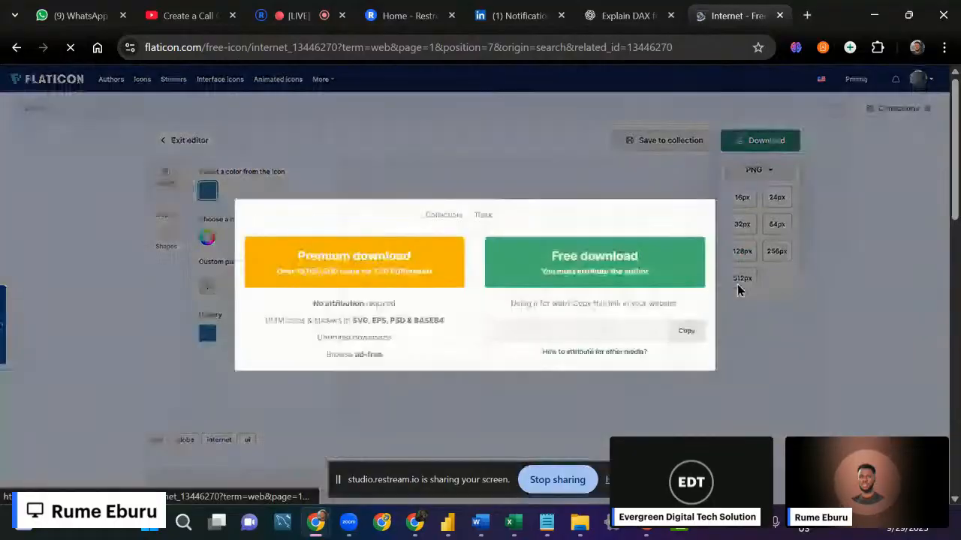
pyautogui.click(596, 275)
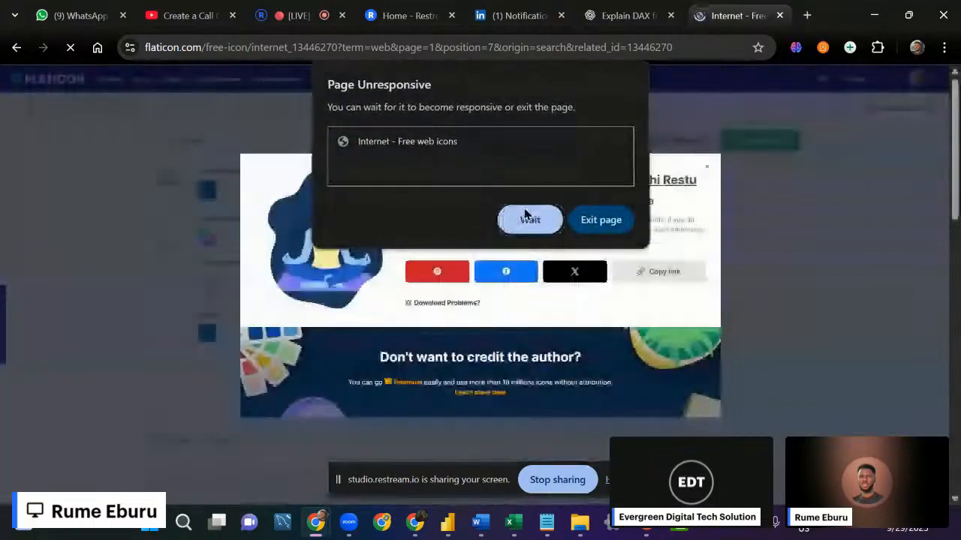
pyautogui.click(526, 217)
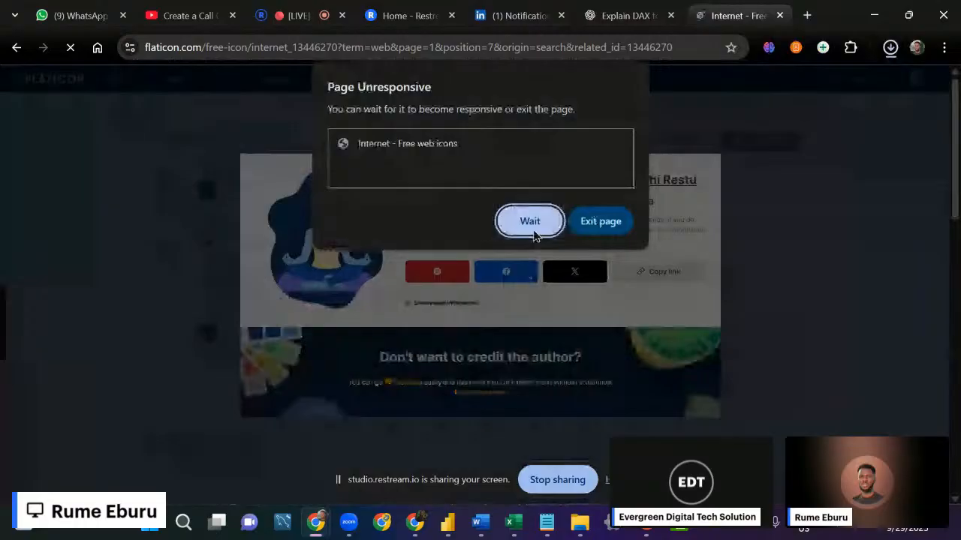
pyautogui.click(531, 220)
# Switch to PowerPoint and insert the picture "internet (1)" from the Downloads folder onto the dashboard slide.
pyautogui.click(647, 530)
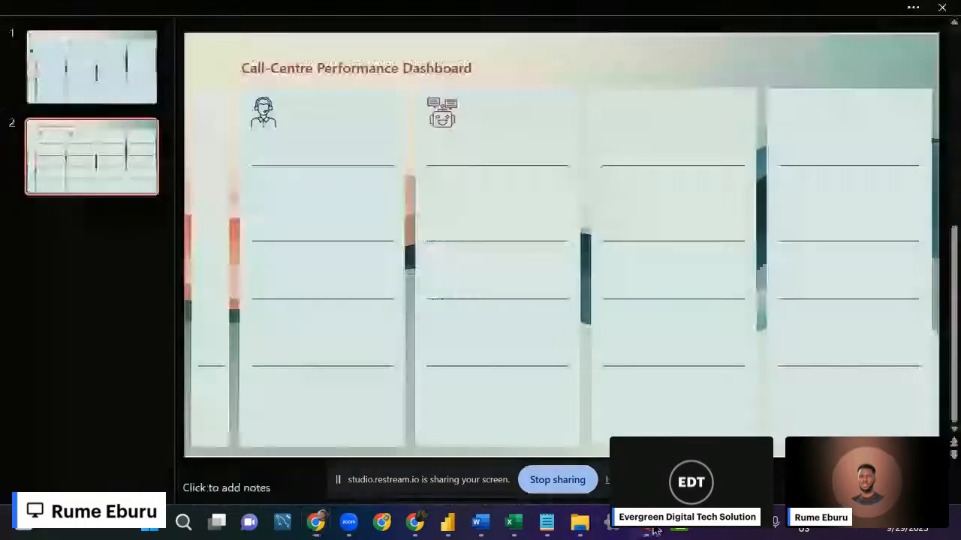
pyautogui.click(273, 6)
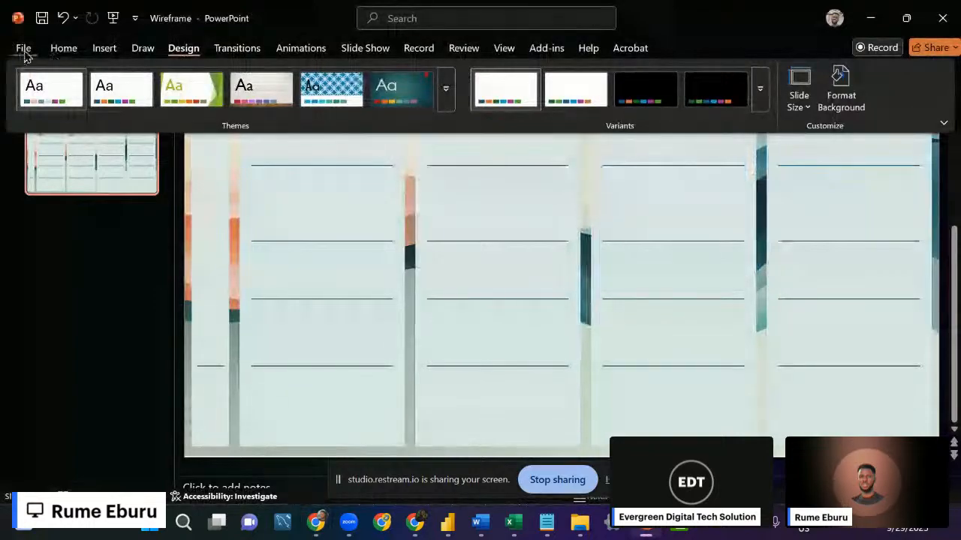
pyautogui.click(64, 48)
pyautogui.click(104, 48)
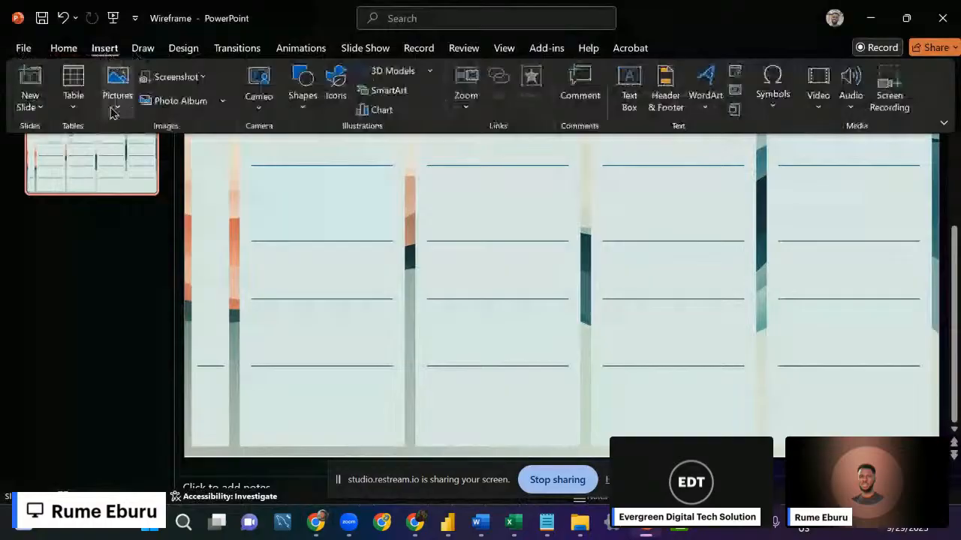
pyautogui.click(113, 113)
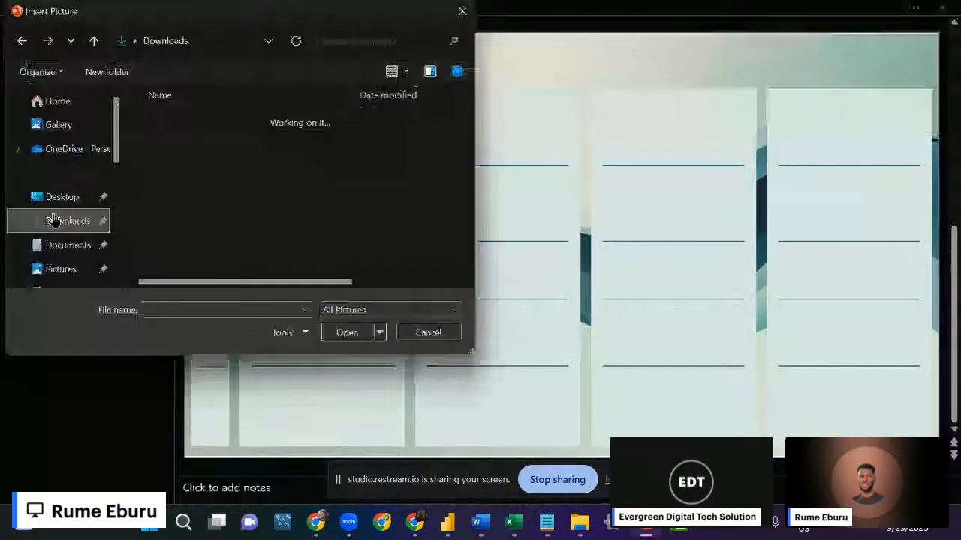
pyautogui.scroll(-1, 54, 215)
pyautogui.click(168, 141)
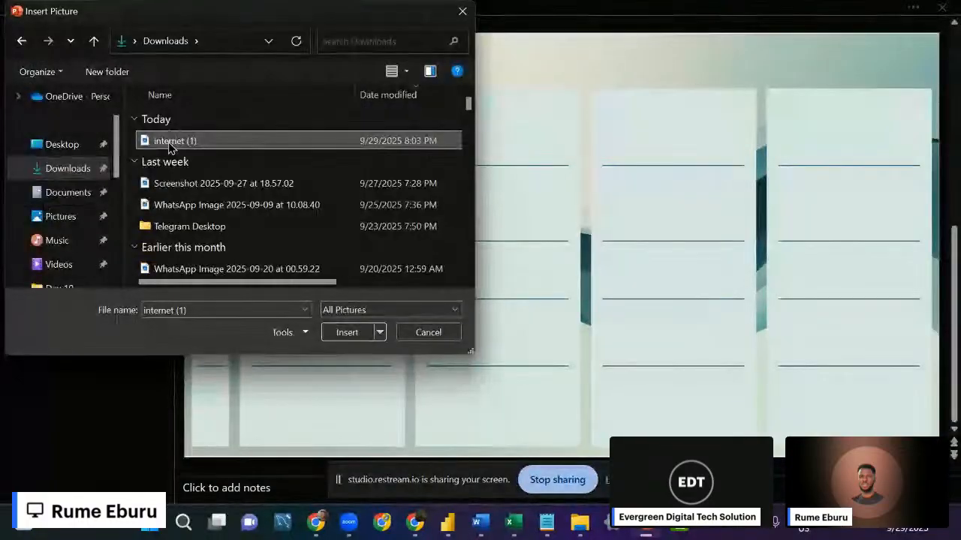
pyautogui.click(338, 335)
# Shrink the globe icon to about 0.43" square and place it at the upper-left of the third card.
pyautogui.moveTo(562, 274); pyautogui.dragTo(438, 286)
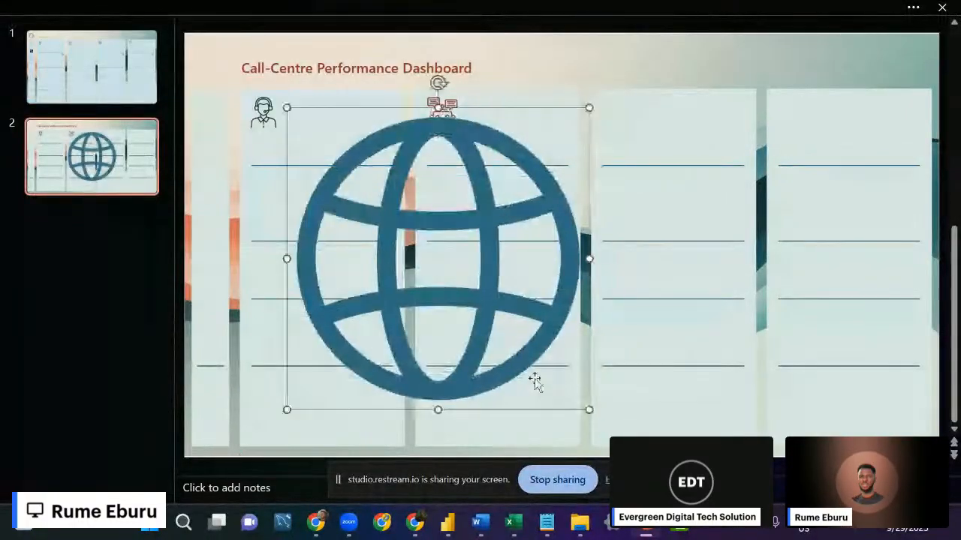
pyautogui.moveTo(589, 410); pyautogui.dragTo(349, 186)
pyautogui.click(708, 11)
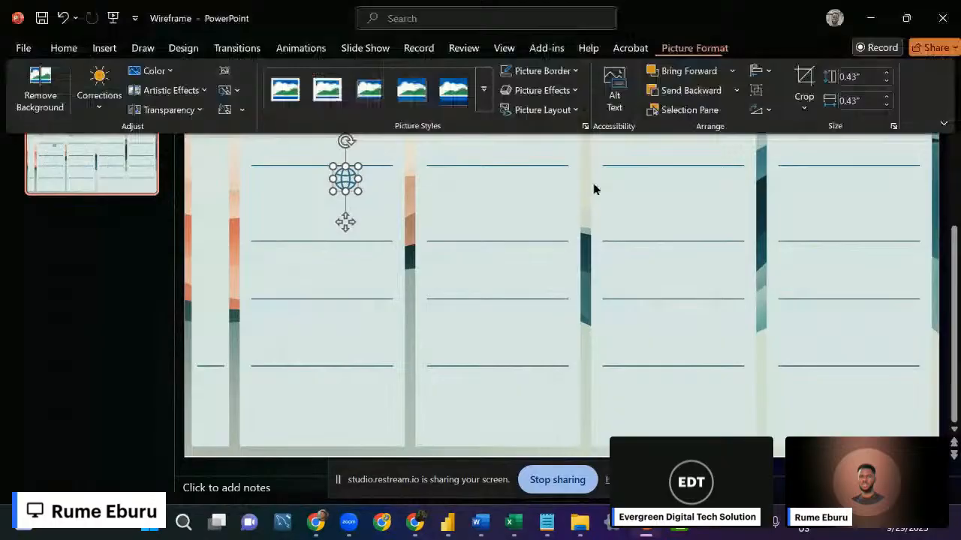
pyautogui.moveTo(343, 220); pyautogui.dragTo(614, 155)
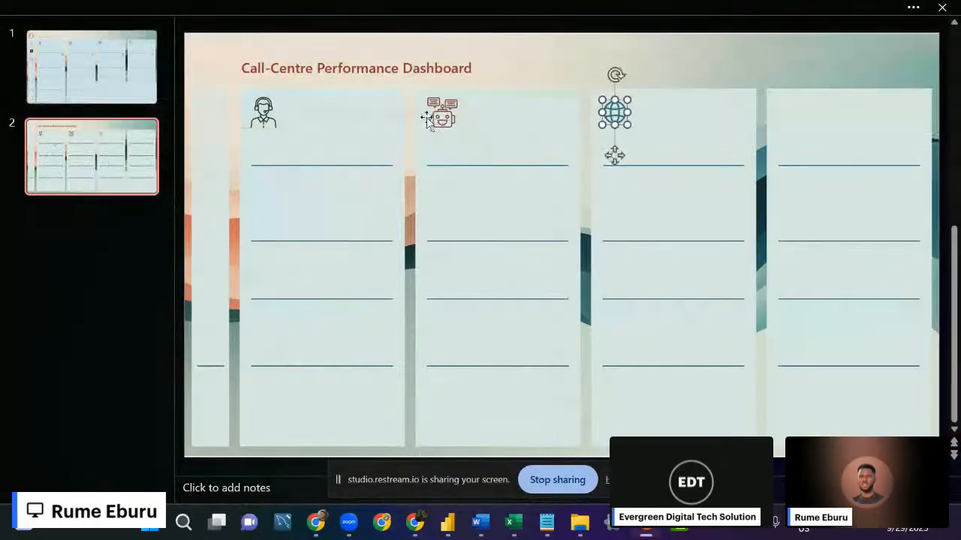
# Set the chatbot icon's height to 0.43" to match the globe icon.
pyautogui.click(740, 11)
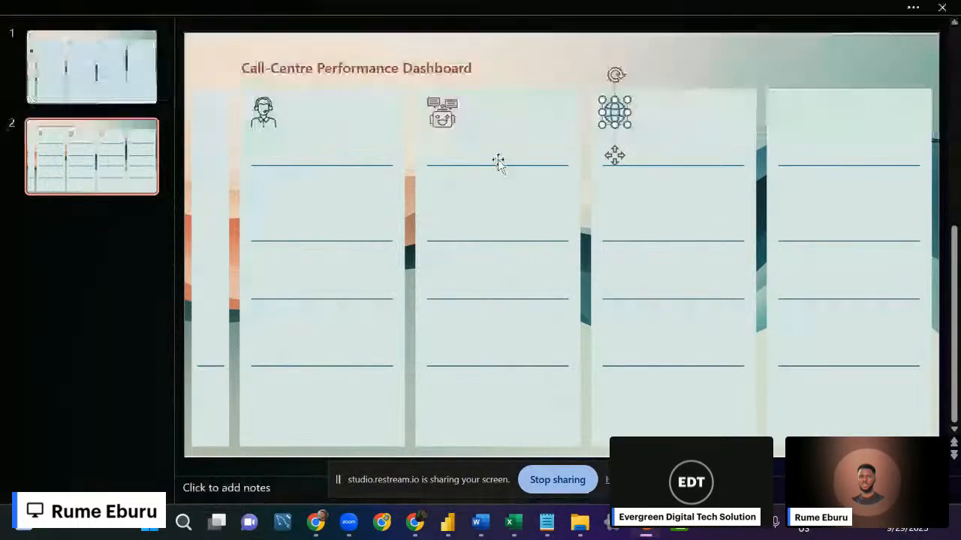
pyautogui.click(442, 112)
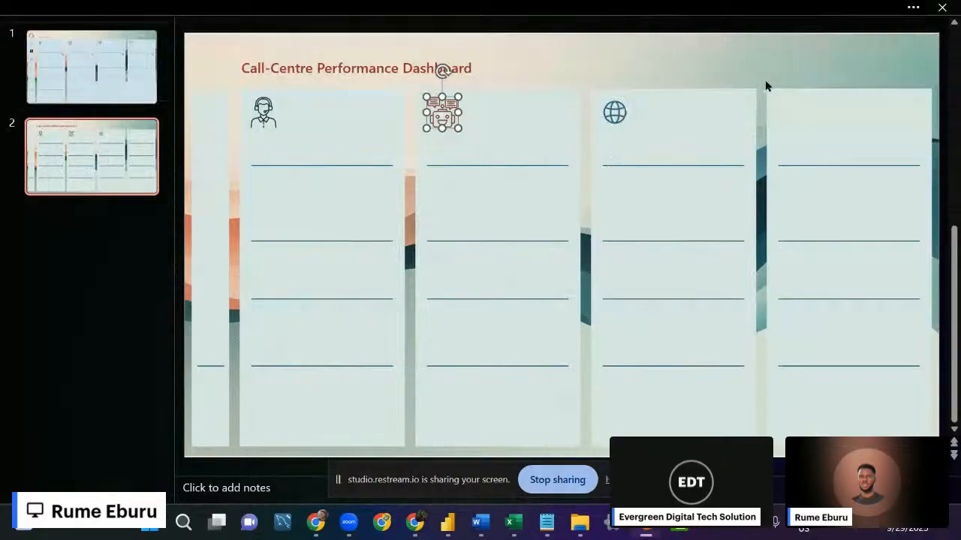
pyautogui.click(856, 78)
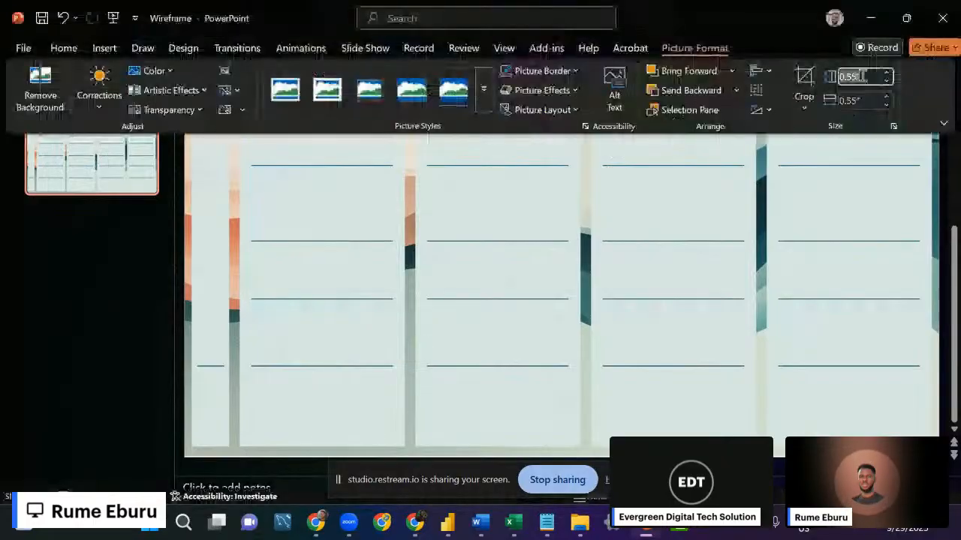
pyautogui.write('0.43')
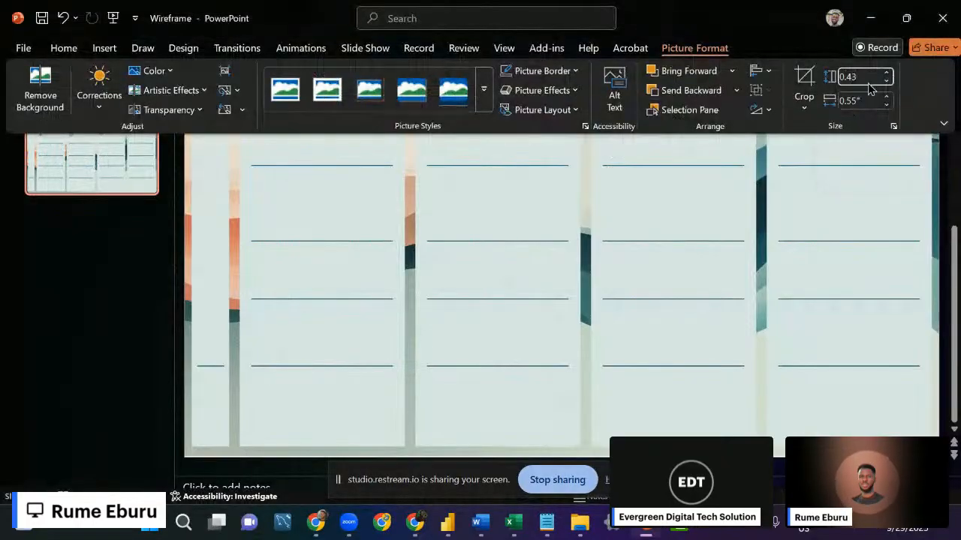
pyautogui.click(719, 185)
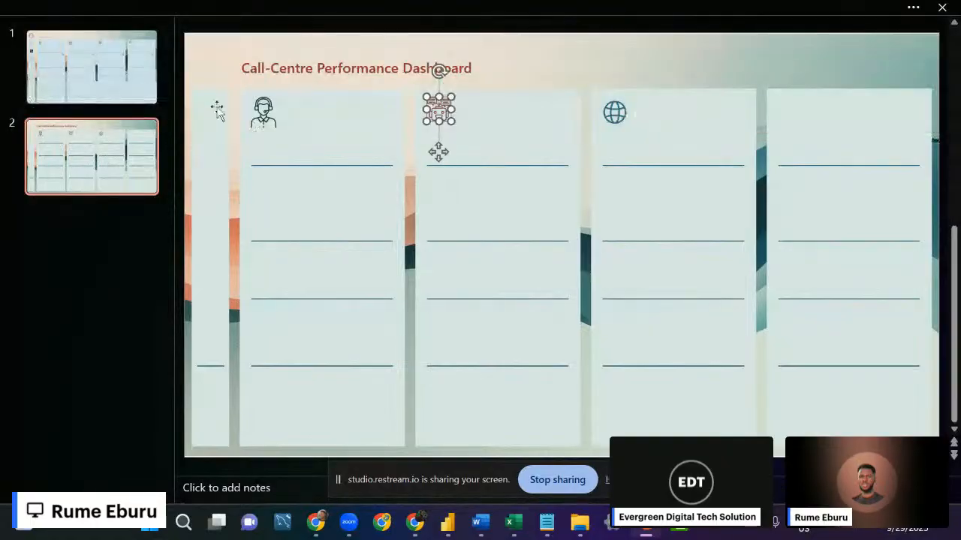
# Set the call-centre agent icon's height to 0.43" in the first card.
pyautogui.click(257, 118)
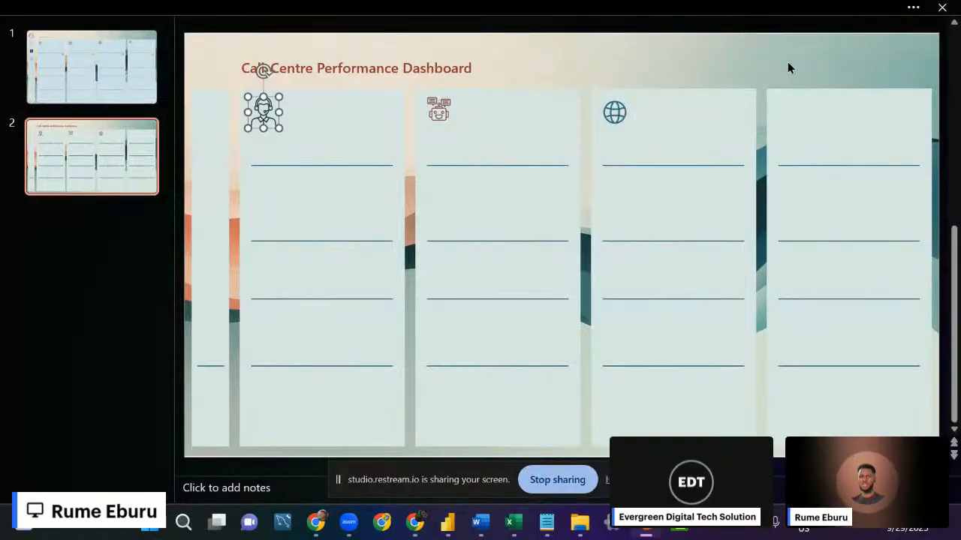
pyautogui.click(792, 7)
pyautogui.click(857, 77)
pyautogui.write('0.')
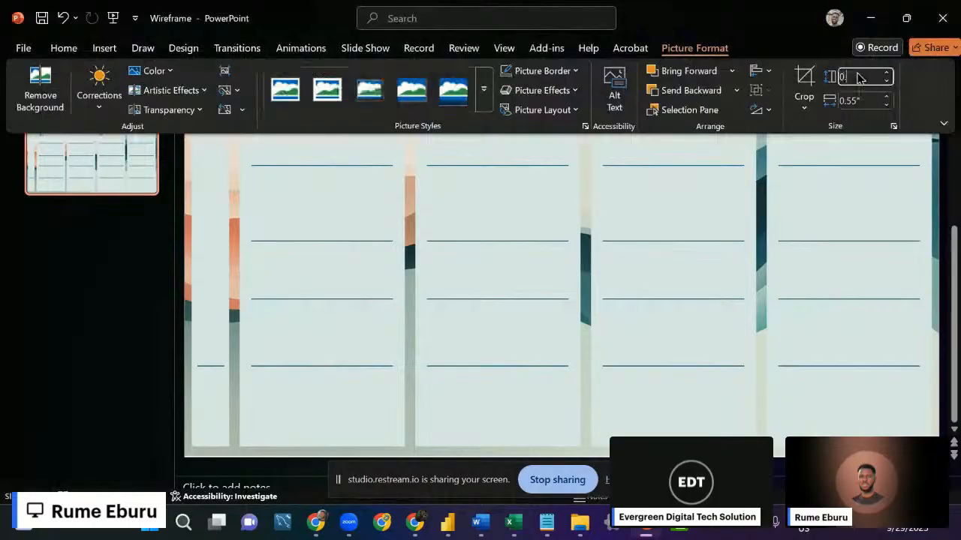
pyautogui.write('43')
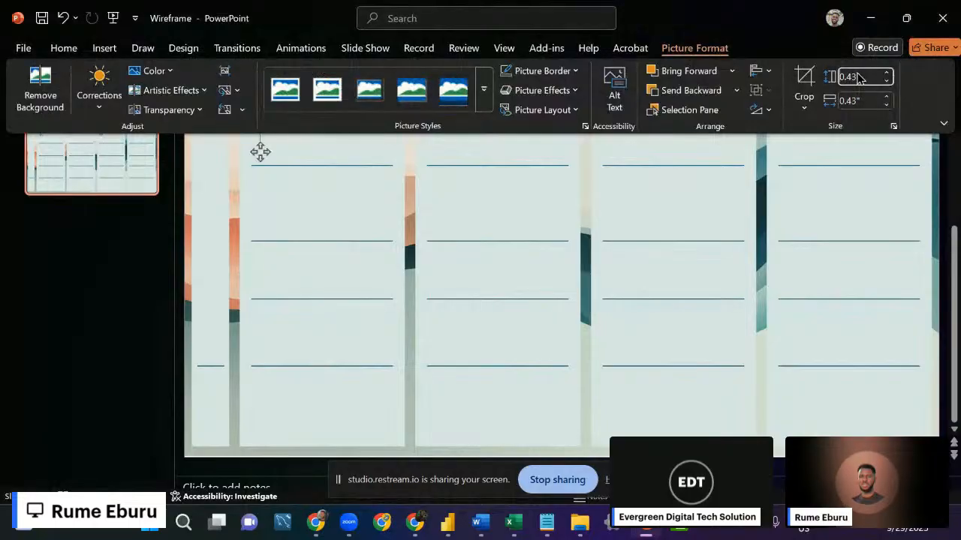
pyautogui.click(612, 188)
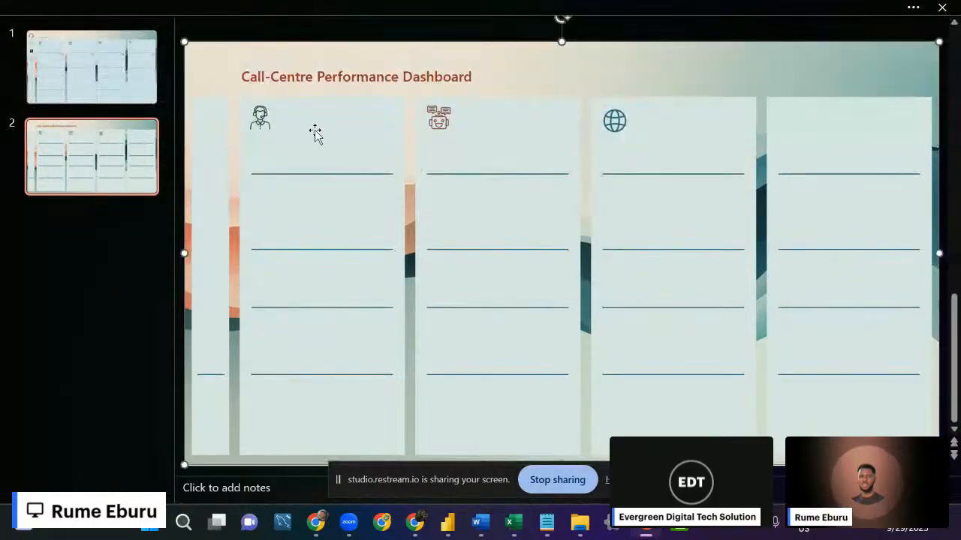
# Move the globe icon up slightly to align it with the agent and chatbot icons.
pyautogui.click(120, 280)
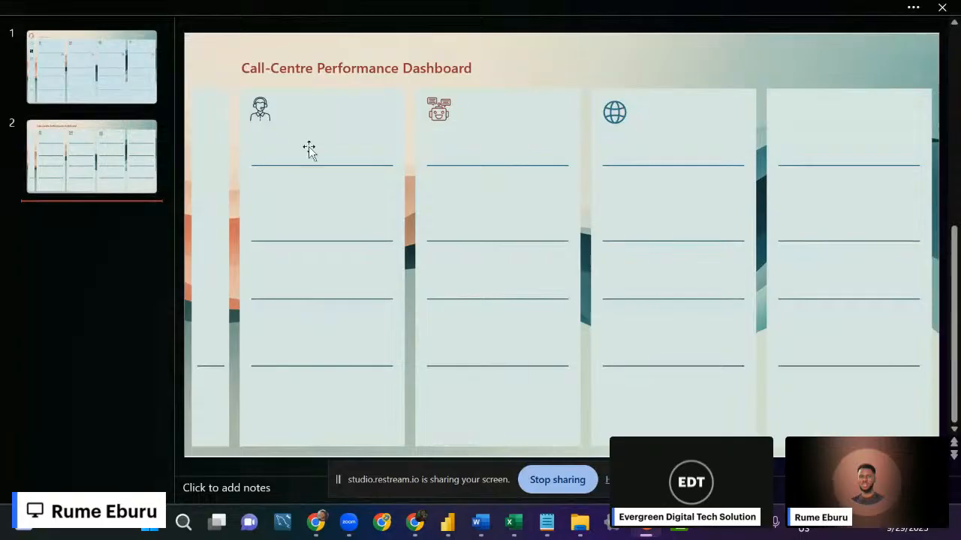
pyautogui.click(615, 114)
pyautogui.moveTo(614, 155)
pyautogui.mouseDown()
pyautogui.moveTo(733, 145)
pyautogui.moveTo(795, 154)
pyautogui.moveTo(614, 151)
pyautogui.mouseUp()
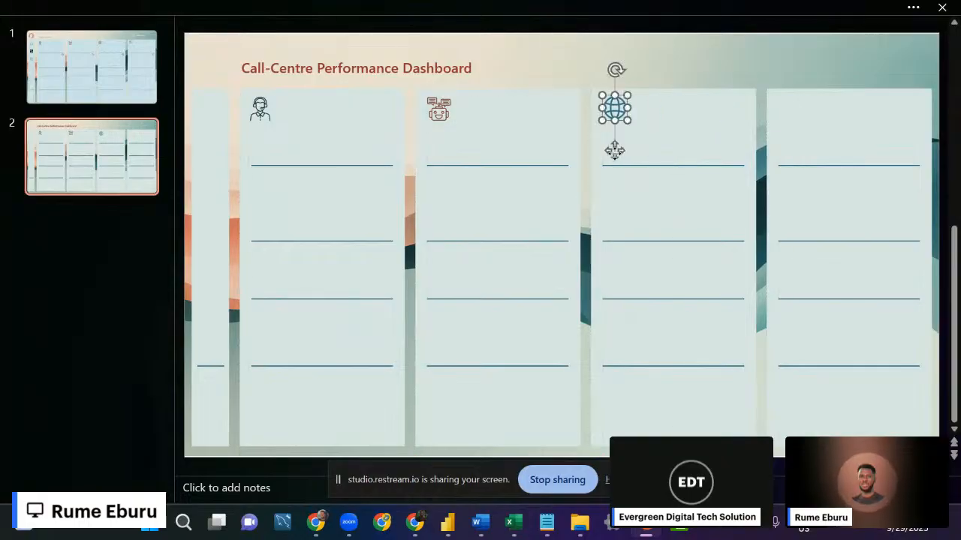
# Insert the "Email 1" picture from the Items folder onto the dashboard slide.
pyautogui.click(346, 8)
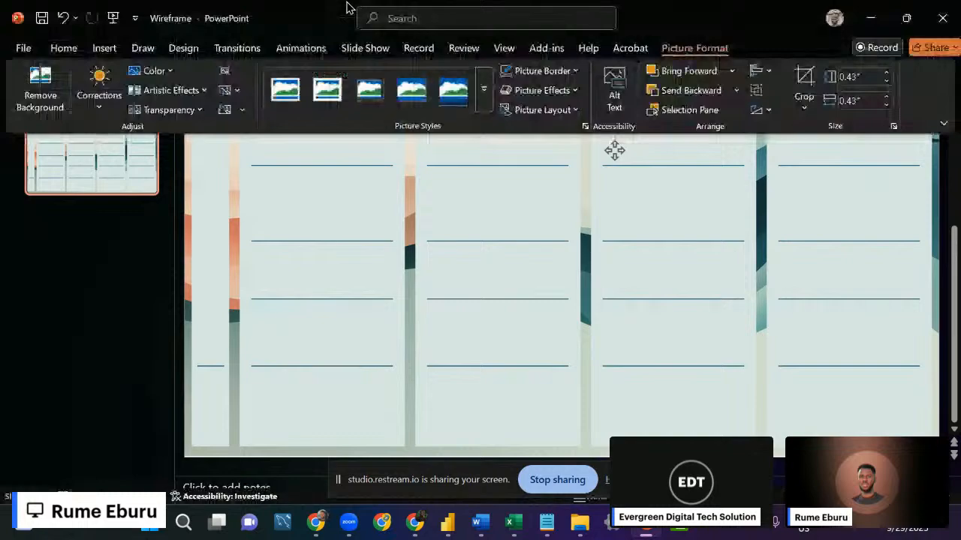
pyautogui.click(99, 49)
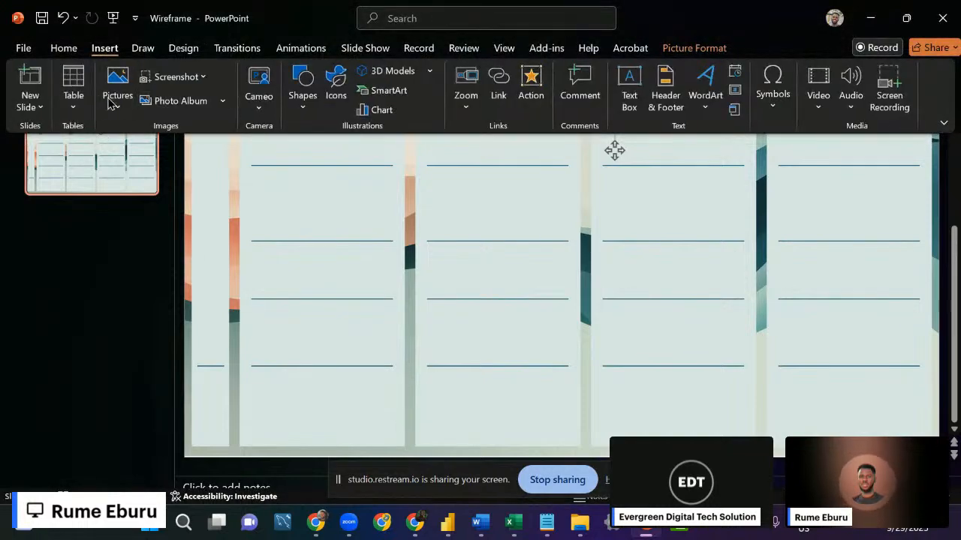
pyautogui.click(119, 103)
pyautogui.click(155, 156)
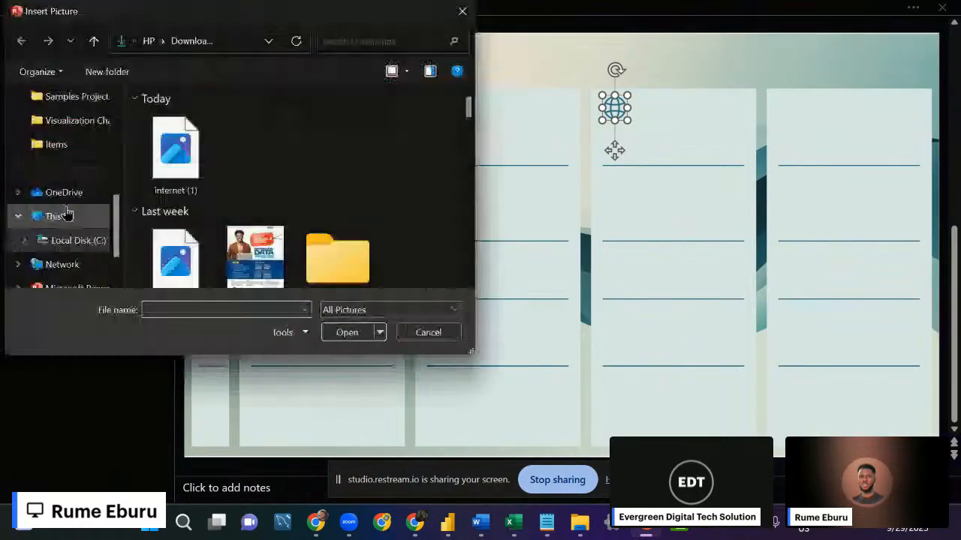
pyautogui.scroll(3, 62, 215)
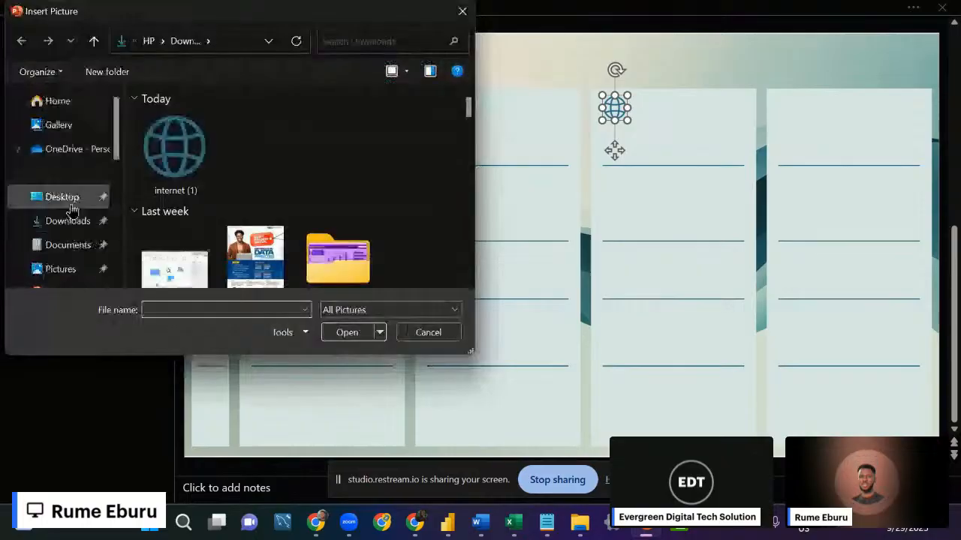
pyautogui.click(66, 202)
pyautogui.doubleClick(264, 133)
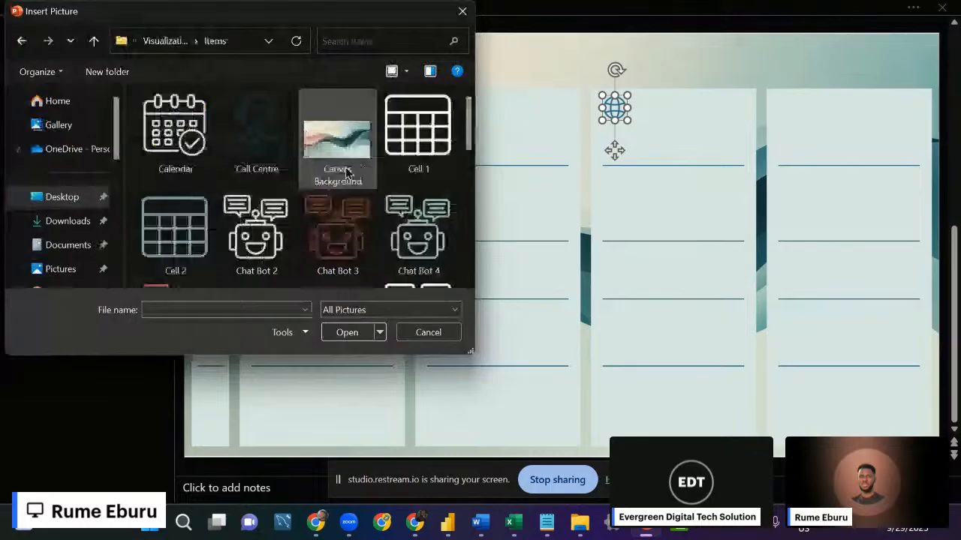
pyautogui.scroll(-5, 372, 182)
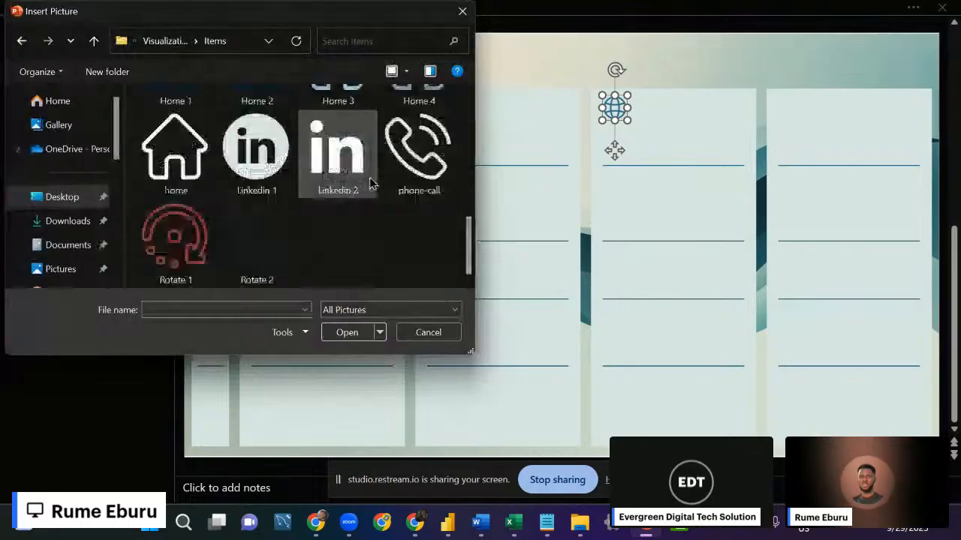
pyautogui.scroll(2, 372, 182)
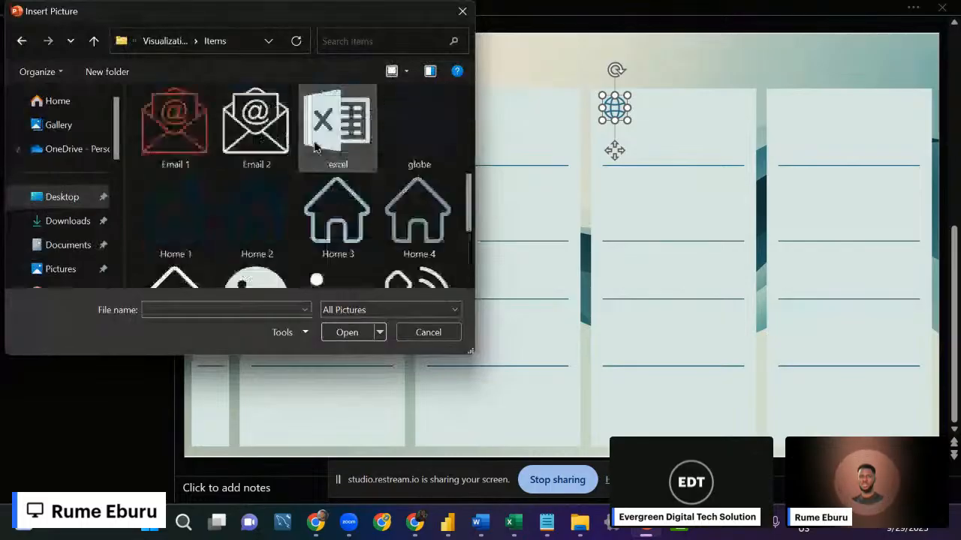
pyautogui.click(175, 124)
pyautogui.click(346, 334)
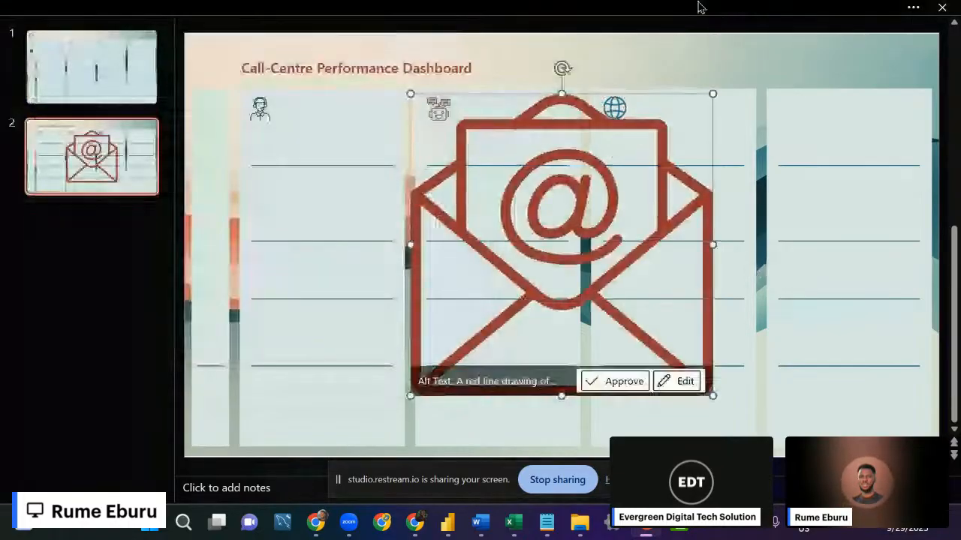
# Set the email icon's height to 0.43" and place it at the upper-left of the fourth card, level with the other icons.
pyautogui.click(842, 11)
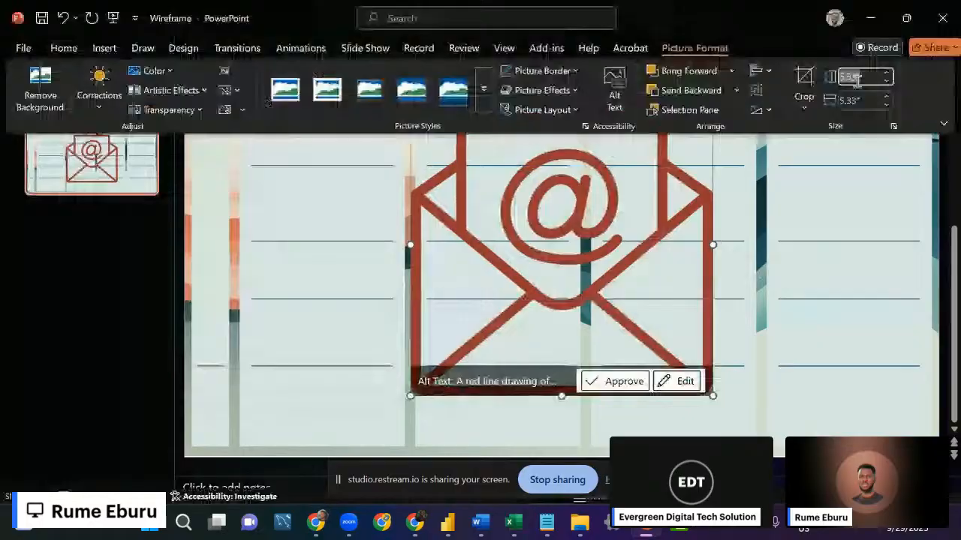
pyautogui.write('0')
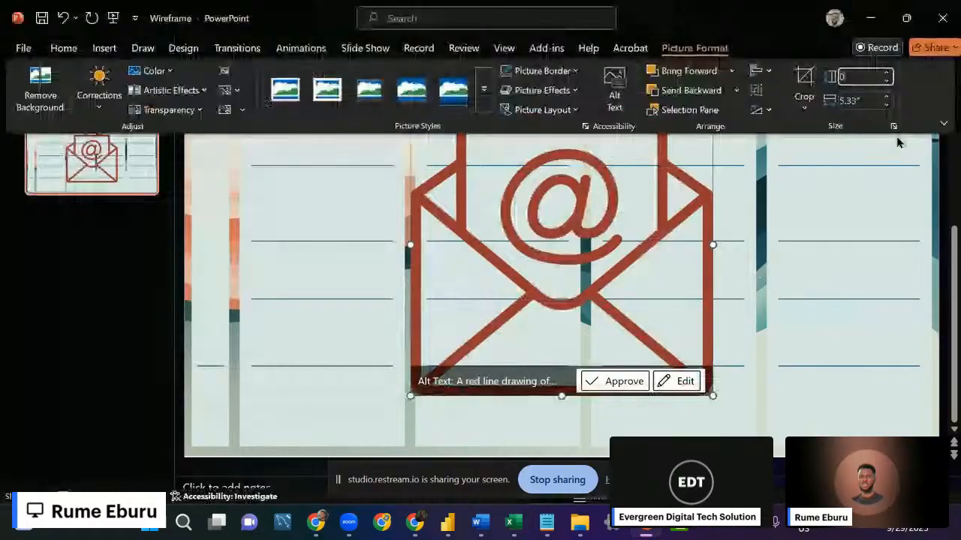
pyautogui.write('.43')
pyautogui.press('Return')
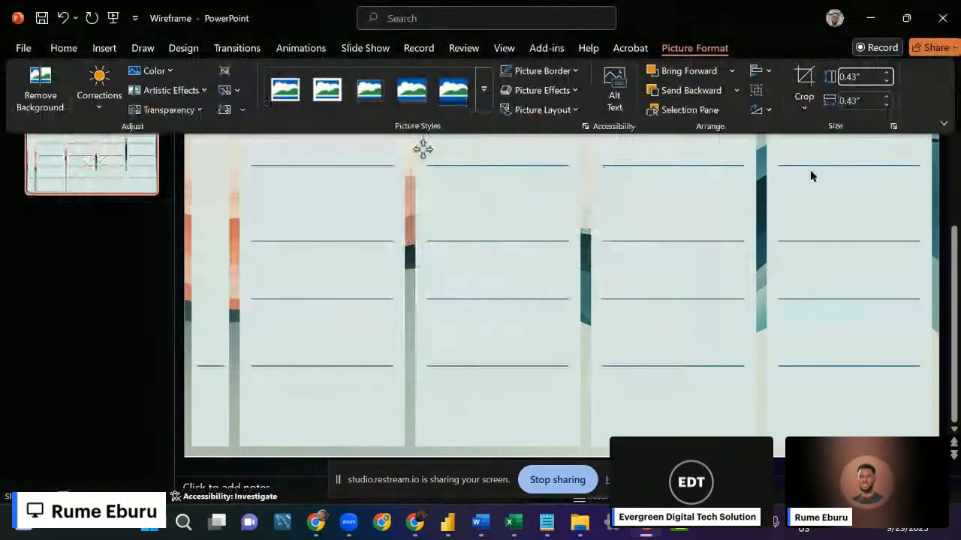
pyautogui.moveTo(422, 150); pyautogui.dragTo(787, 156)
pyautogui.click(670, 67)
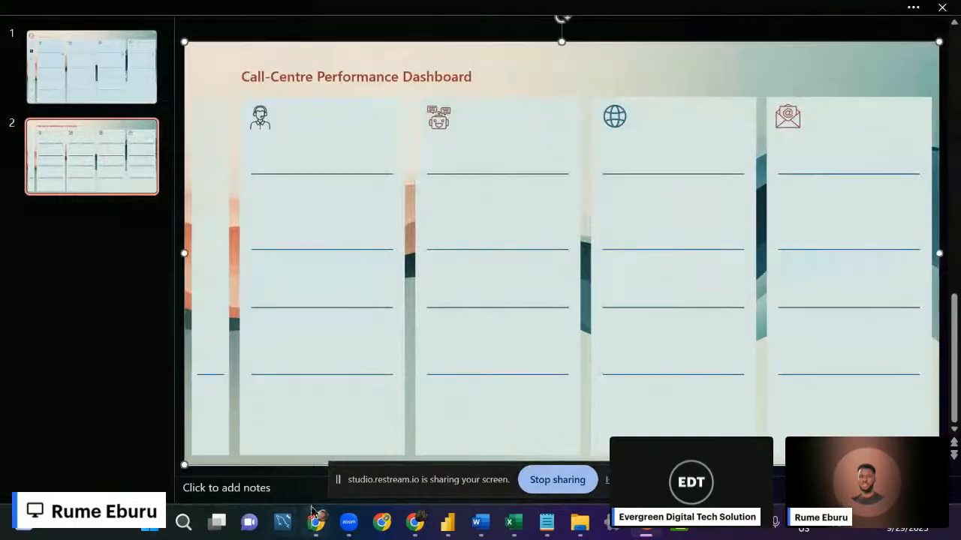
# Insert the "Cell 2", "Home 2", "excel" and "Linkedin 1" pictures from the Items folder onto the dashboard slide.
pyautogui.click(114, 91)
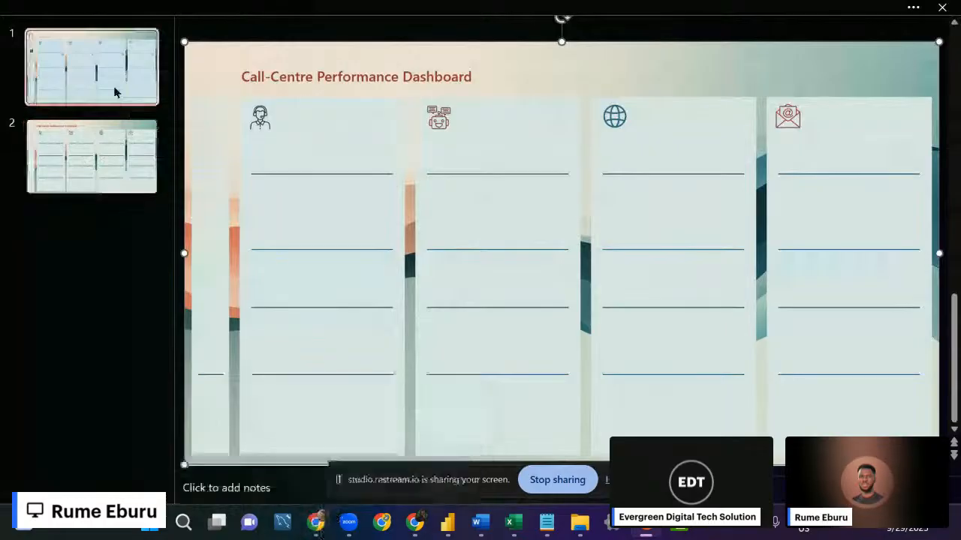
pyautogui.click(83, 183)
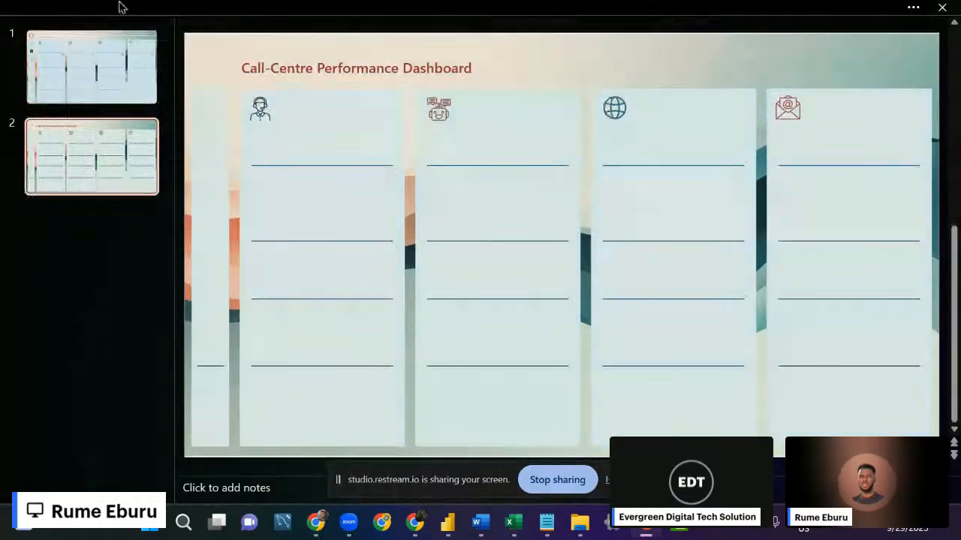
pyautogui.click(203, 7)
pyautogui.click(105, 48)
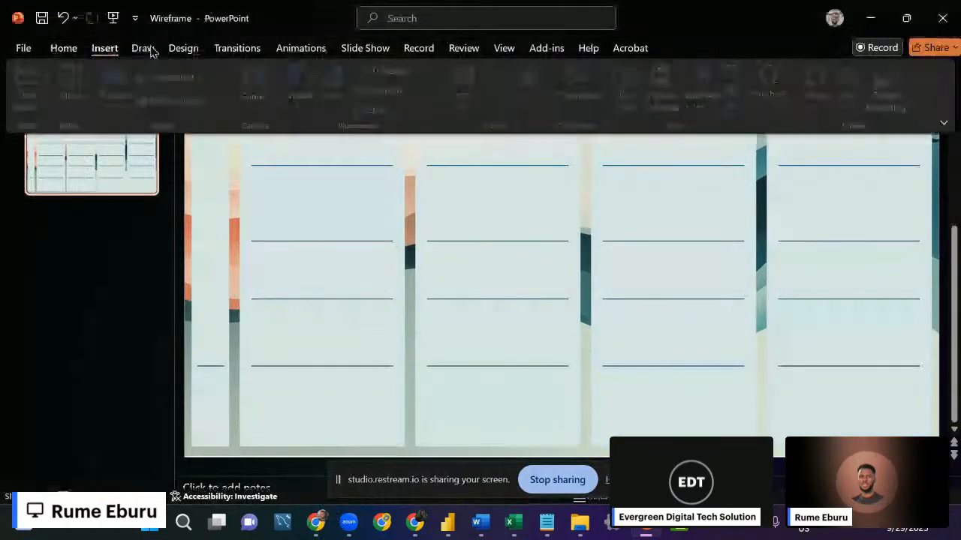
pyautogui.click(118, 98)
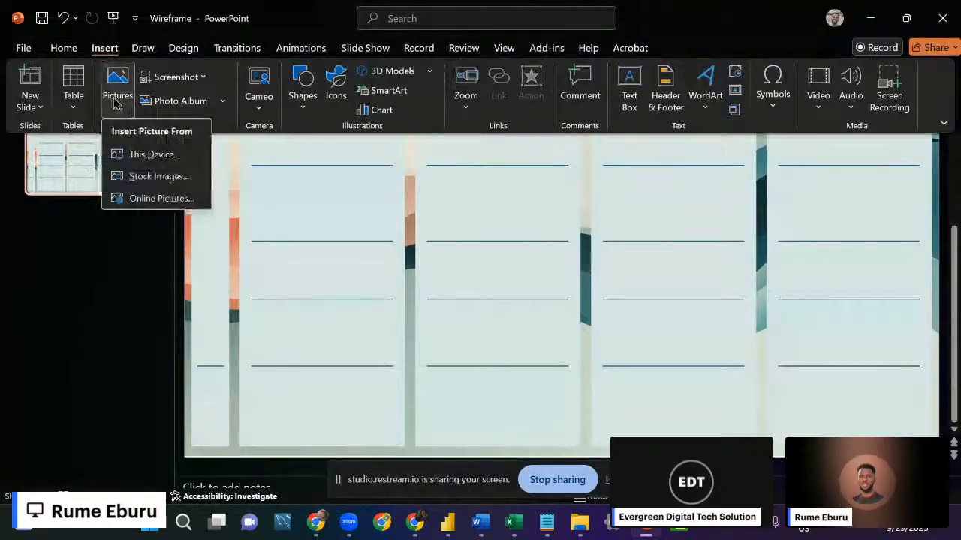
pyautogui.click(150, 156)
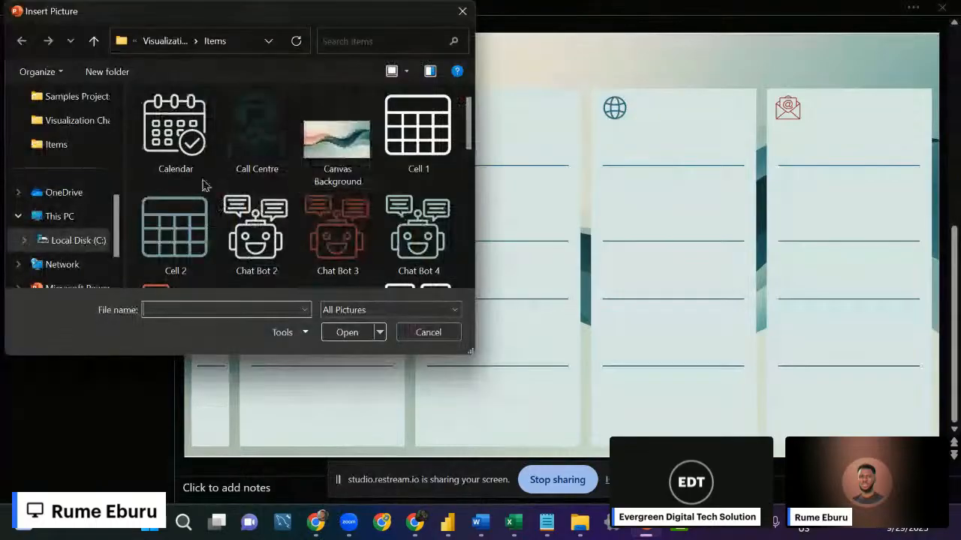
pyautogui.scroll(-2, 303, 195)
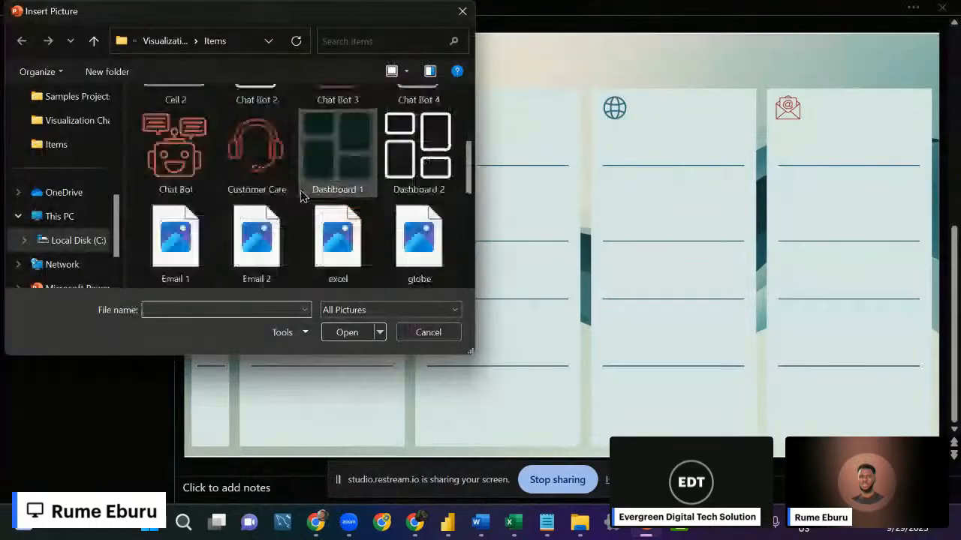
pyautogui.press('Down')
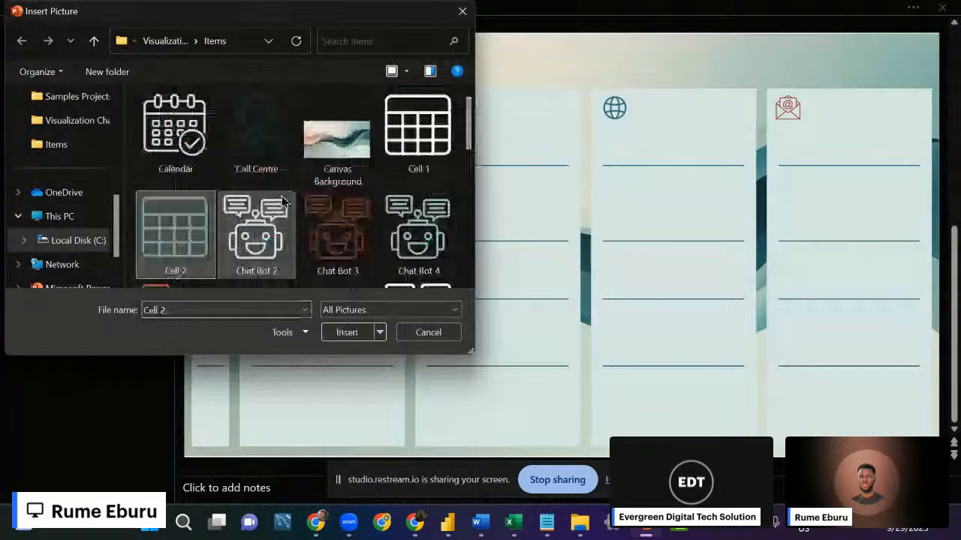
pyautogui.scroll(-4, 328, 192)
pyautogui.keyDown('ctrl'); pyautogui.click(255, 154); pyautogui.keyUp('ctrl')
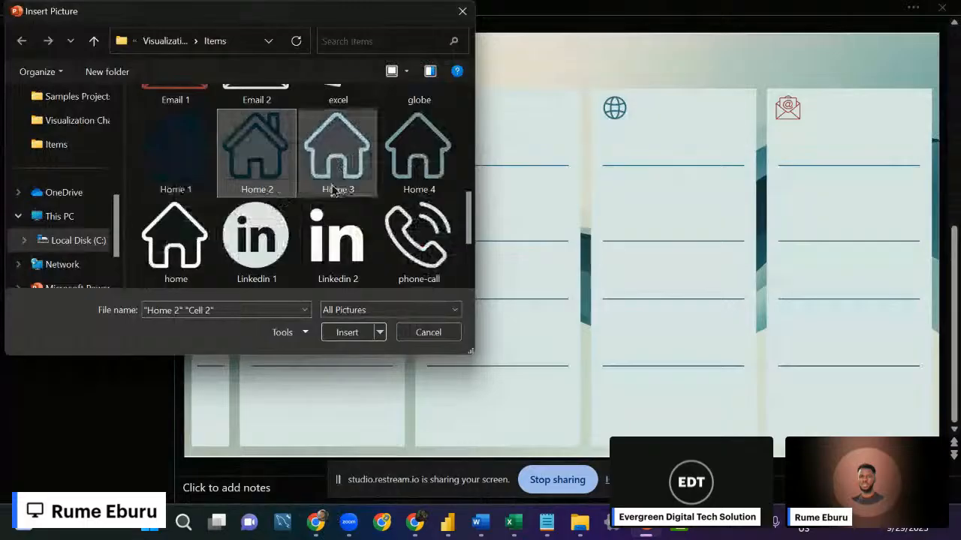
pyautogui.scroll(-2, 335, 192)
pyautogui.keyDown('ctrl'); pyautogui.click(255, 172); pyautogui.keyUp('ctrl')
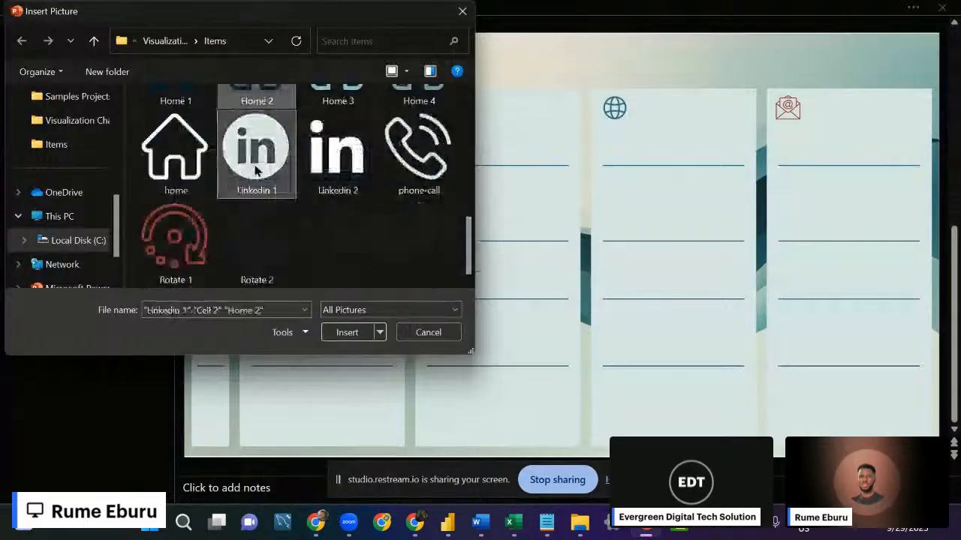
pyautogui.keyDown('ctrl'); pyautogui.click(255, 172); pyautogui.keyUp('ctrl')
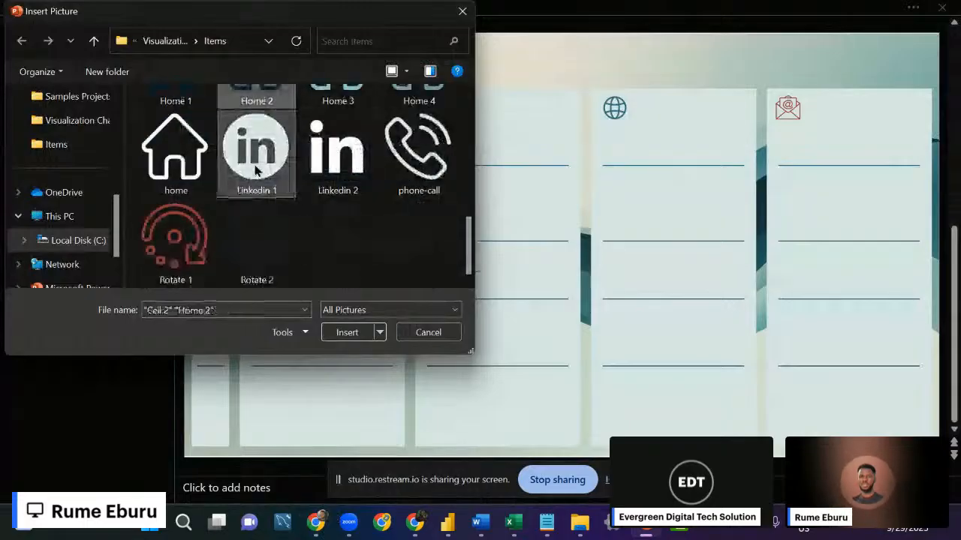
pyautogui.scroll(2, 253, 218)
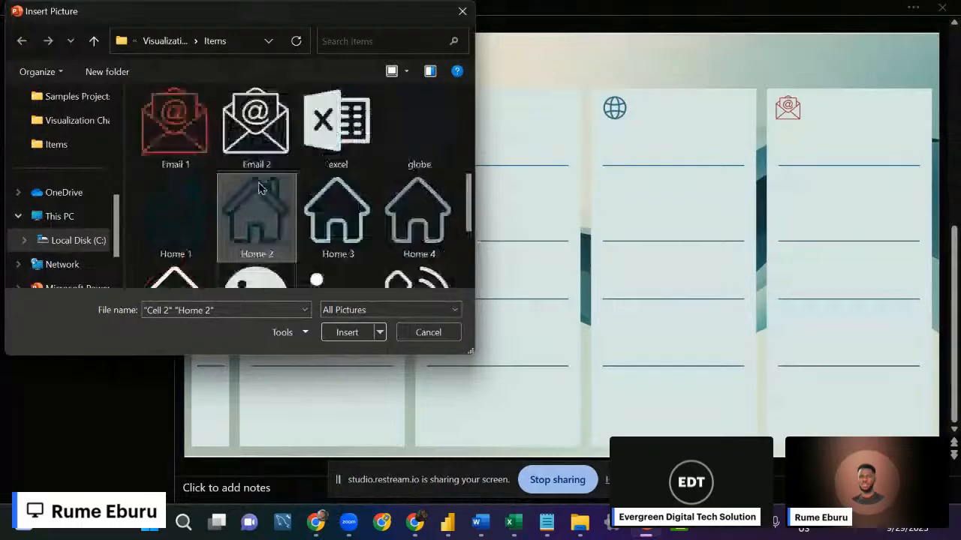
pyautogui.keyDown('ctrl'); pyautogui.click(335, 124); pyautogui.keyUp('ctrl')
pyautogui.scroll(-1, 223, 194)
pyautogui.scroll(-1, 224, 194)
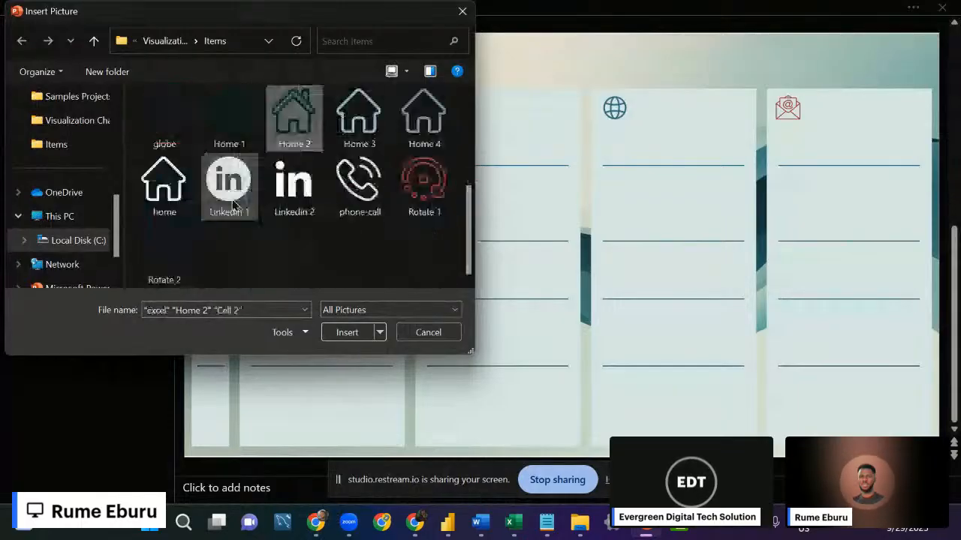
pyautogui.keyDown('ctrl'); pyautogui.click(218, 183); pyautogui.keyUp('ctrl')
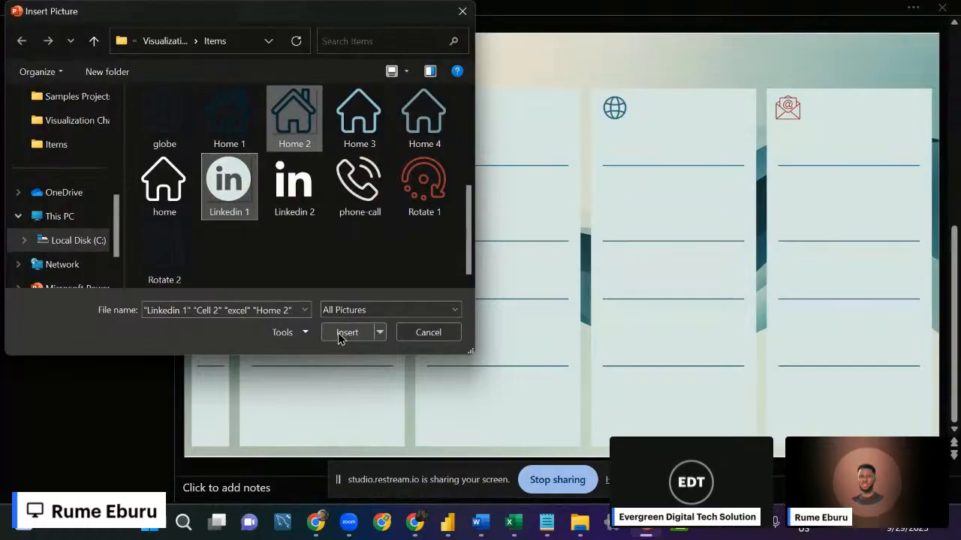
pyautogui.click(344, 332)
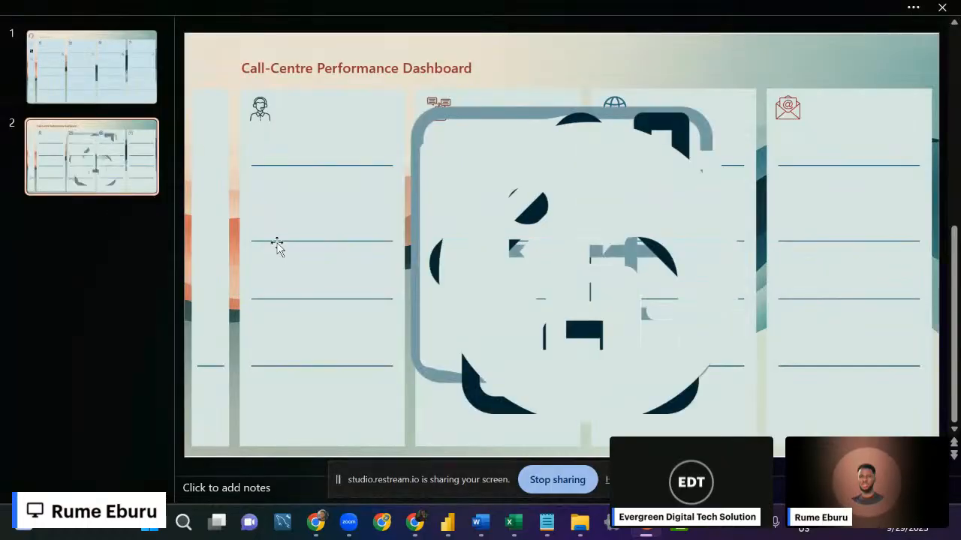
# Move the four inserted pictures up and to the left, and remove the LinkedIn picture from the stack.
pyautogui.moveTo(591, 268); pyautogui.dragTo(481, 205)
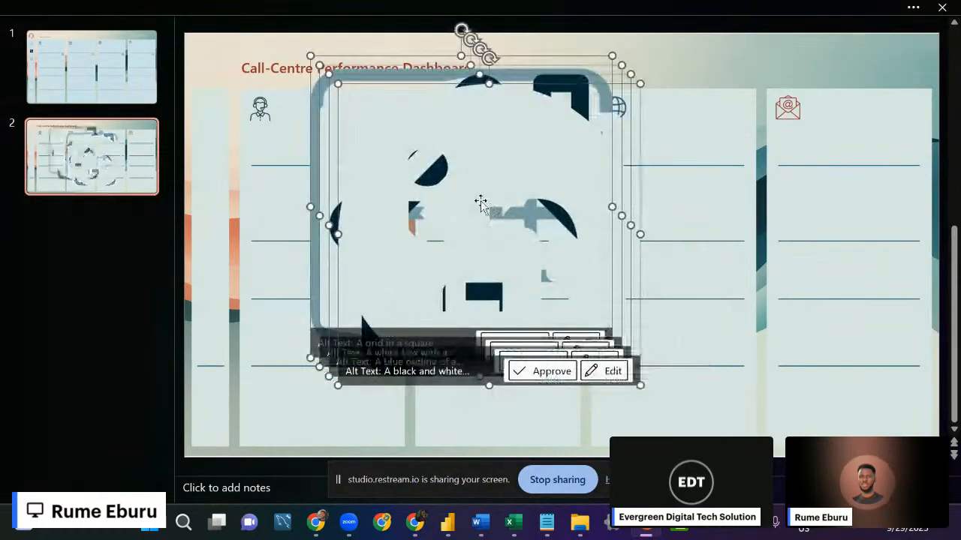
pyautogui.click(735, 85)
pyautogui.click(506, 243)
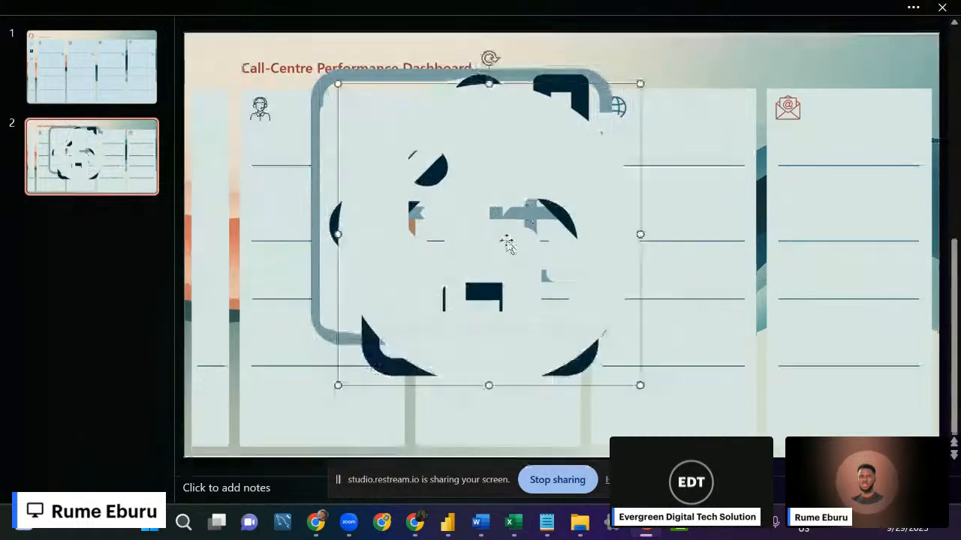
pyautogui.moveTo(457, 223); pyautogui.dragTo(374, 232)
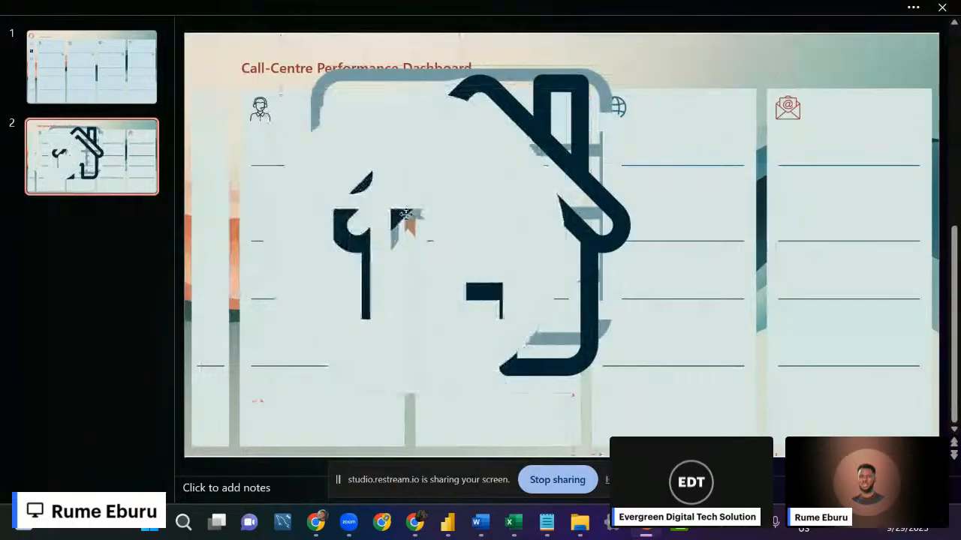
pyautogui.click(413, 211)
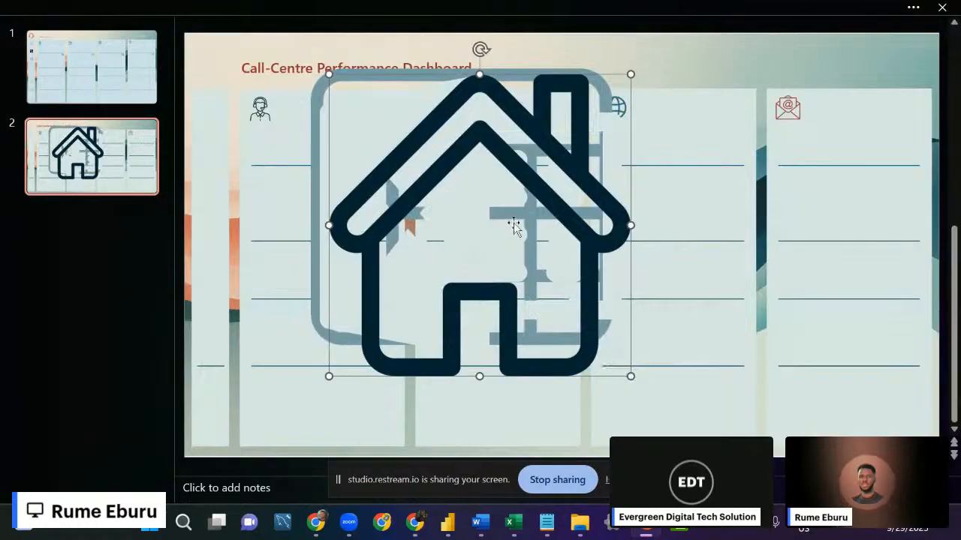
# Set the home icon's height to 0.43" and place it near the top of the narrow sidebar.
pyautogui.moveTo(514, 227); pyautogui.dragTo(491, 242)
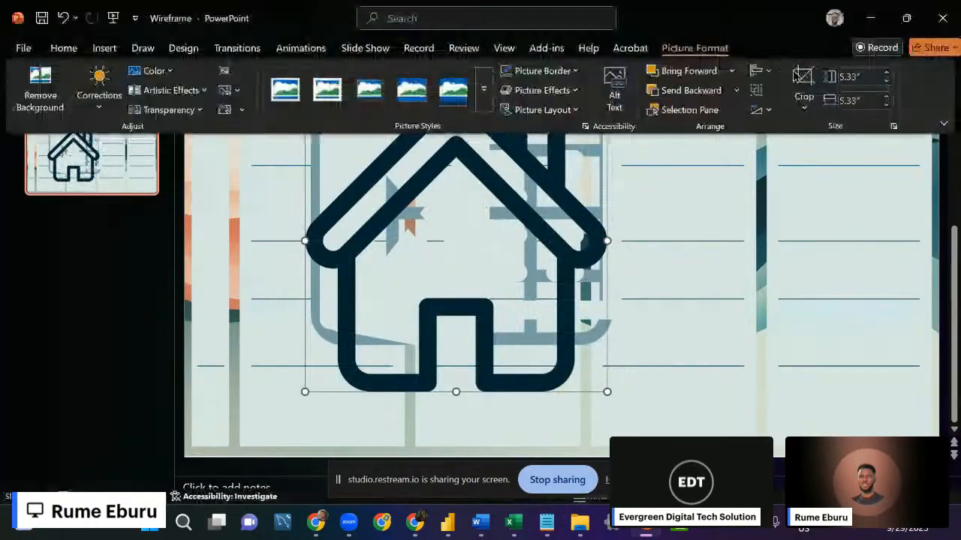
pyautogui.click(861, 78)
pyautogui.write('0')
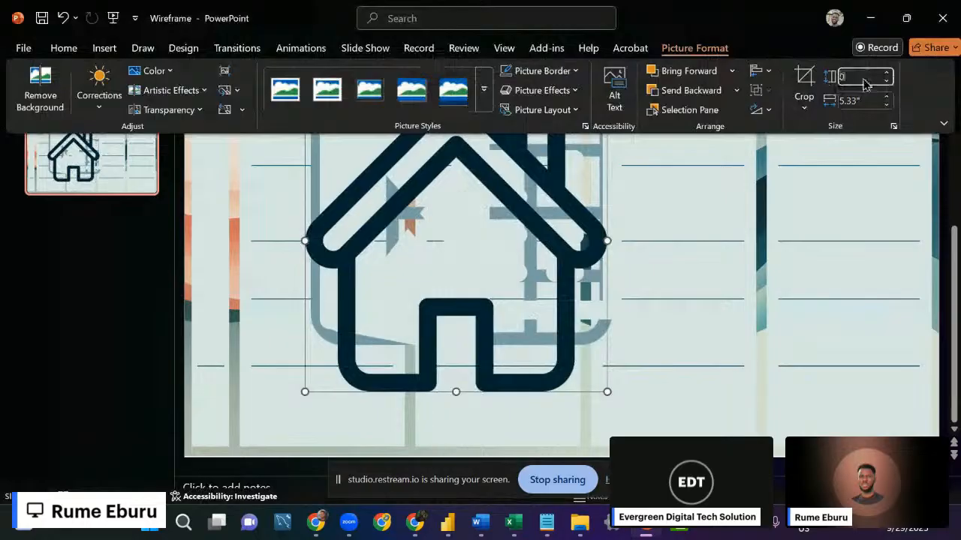
pyautogui.write('.47')
pyautogui.press('Return')
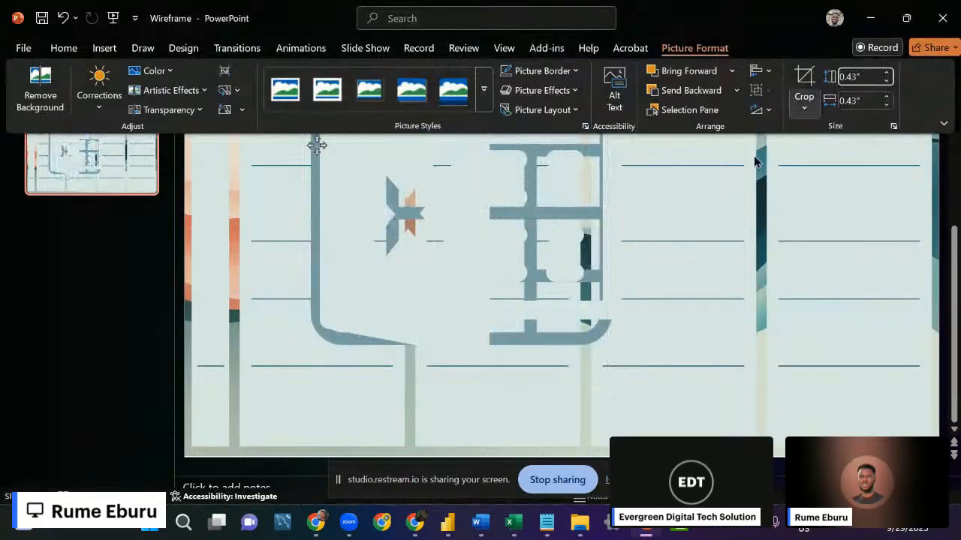
pyautogui.moveTo(316, 145); pyautogui.dragTo(208, 168)
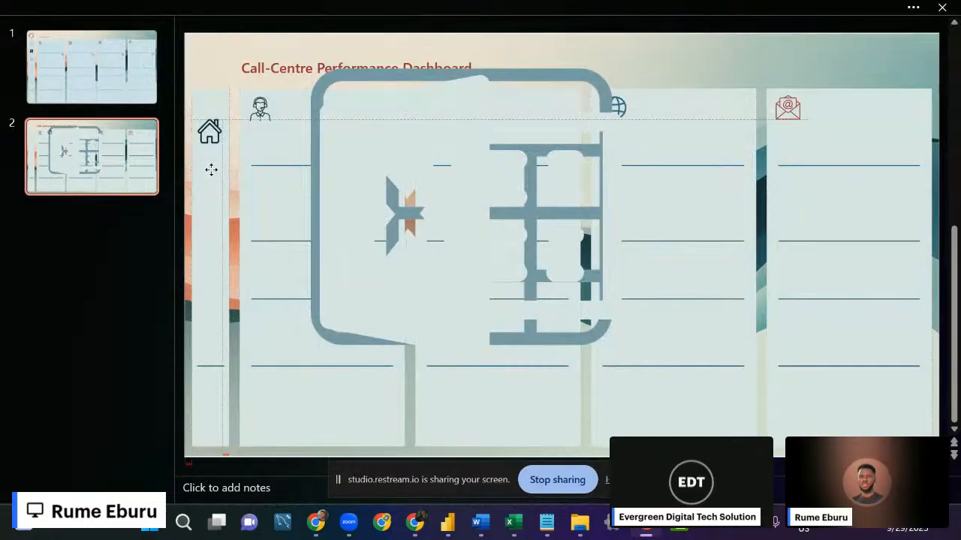
# Delete the Excel picture lying over the grid picture.
pyautogui.click(463, 181)
pyautogui.moveTo(427, 210); pyautogui.dragTo(447, 235)
pyautogui.press('Delete')
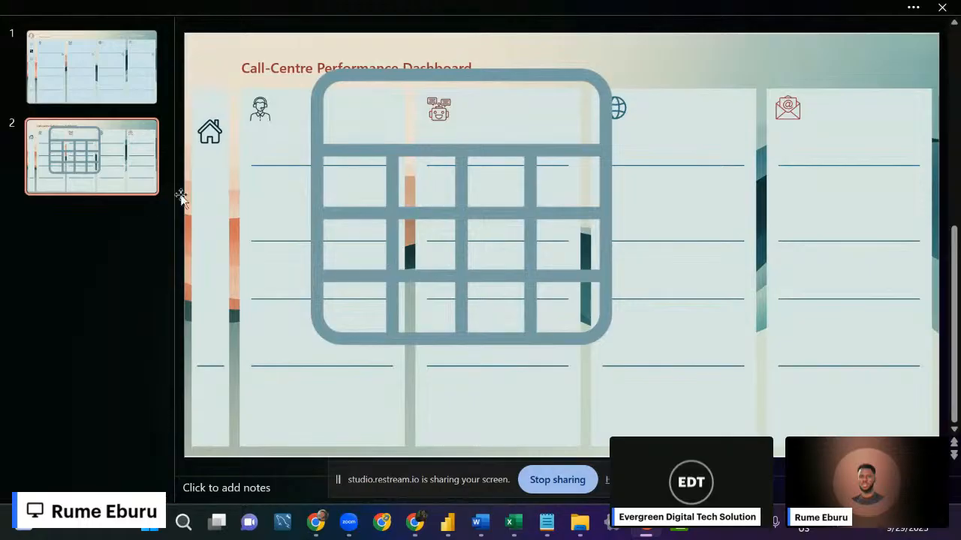
# Set the grid icon's height to 0.43" and place it in the narrow sidebar directly below the home icon.
pyautogui.click(403, 210)
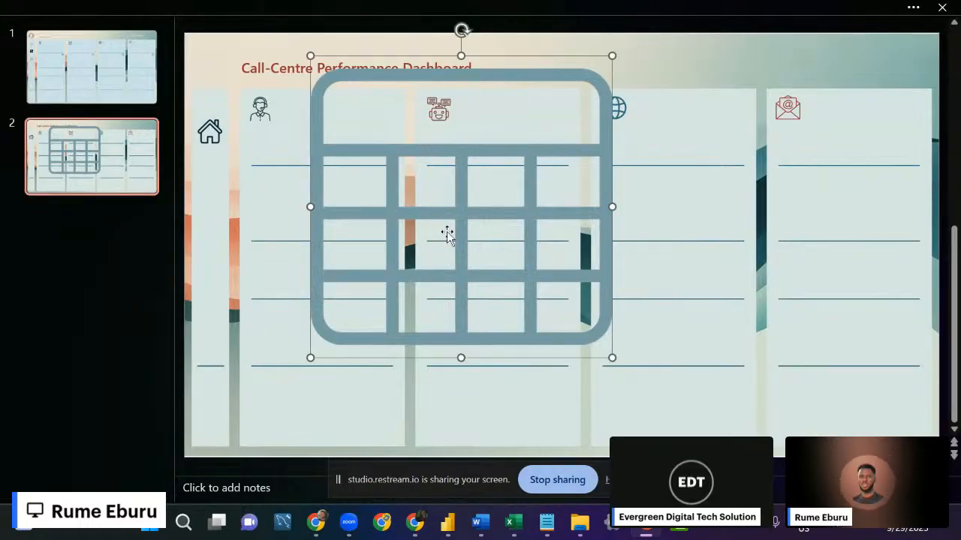
pyautogui.click(629, 8)
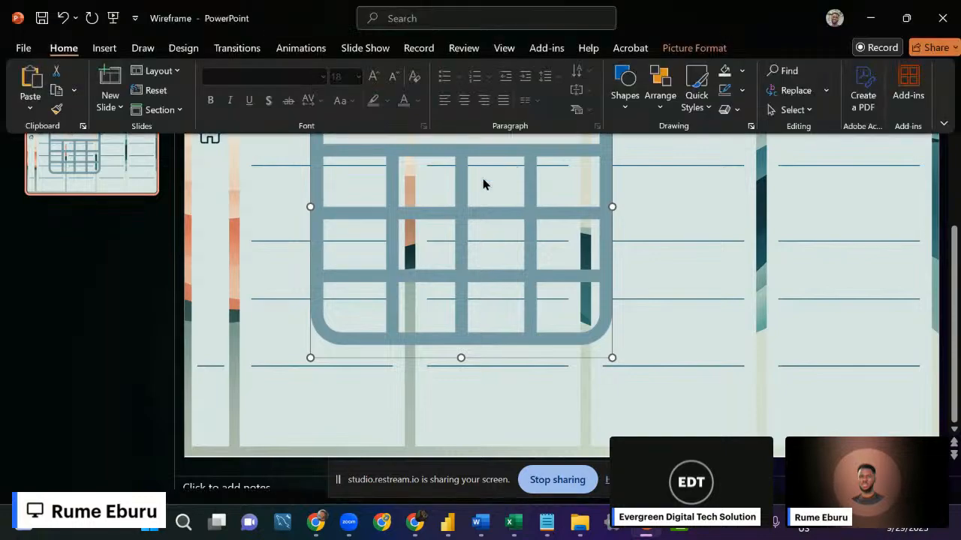
pyautogui.click(694, 48)
pyautogui.click(857, 77)
pyautogui.write('0')
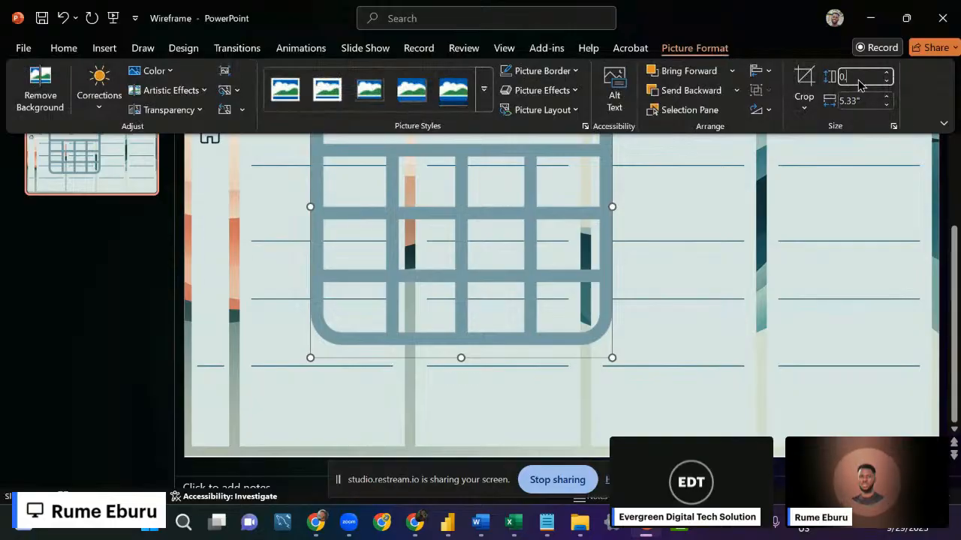
pyautogui.write('.43')
pyautogui.press('Return')
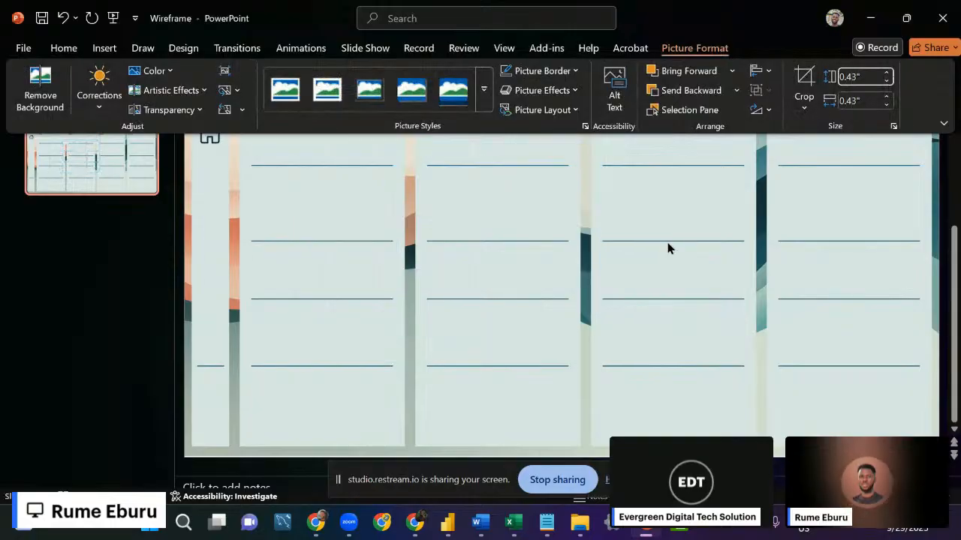
pyautogui.click(304, 134)
pyautogui.moveTo(322, 111); pyautogui.dragTo(206, 220)
# Insert the "Client Logo" picture from the folder above Items onto the dashboard slide.
pyautogui.click(240, 7)
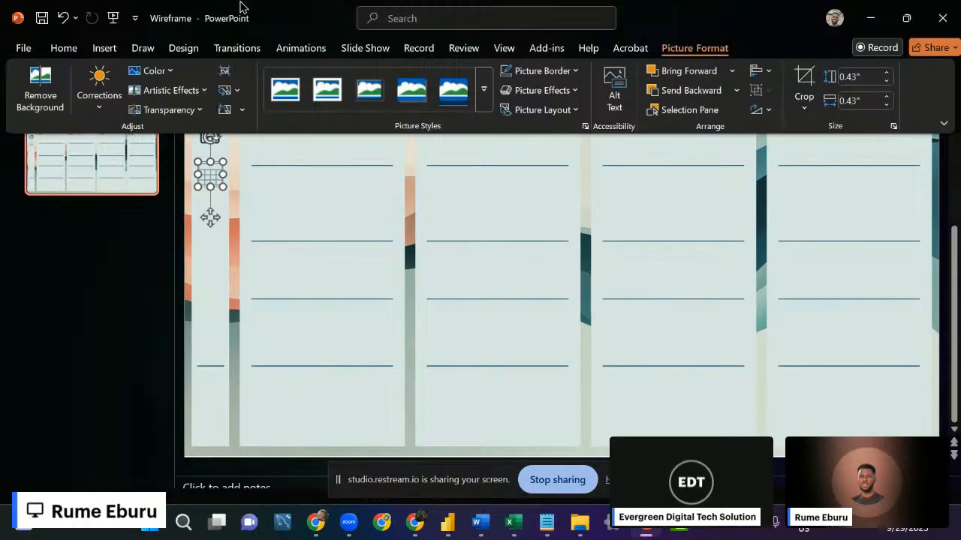
pyautogui.click(104, 48)
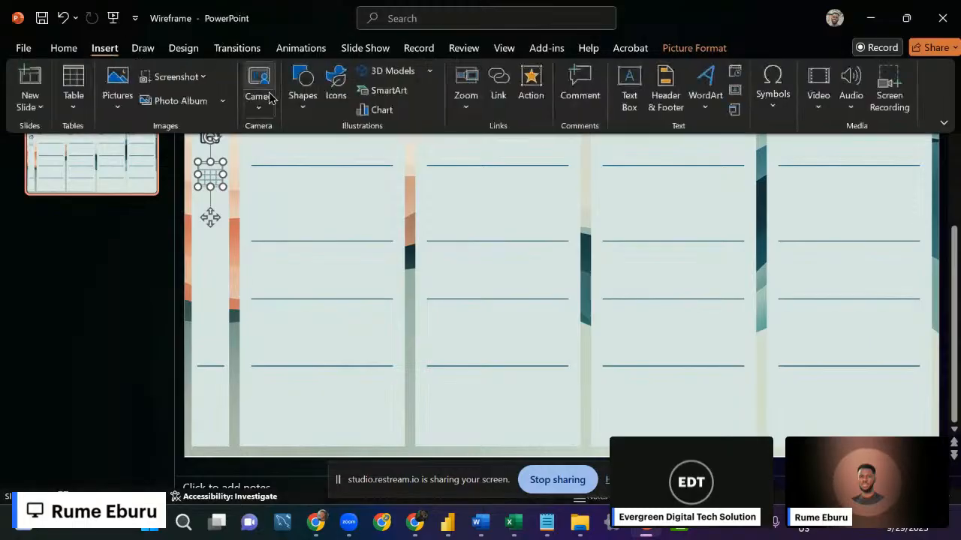
pyautogui.click(116, 112)
pyautogui.click(157, 155)
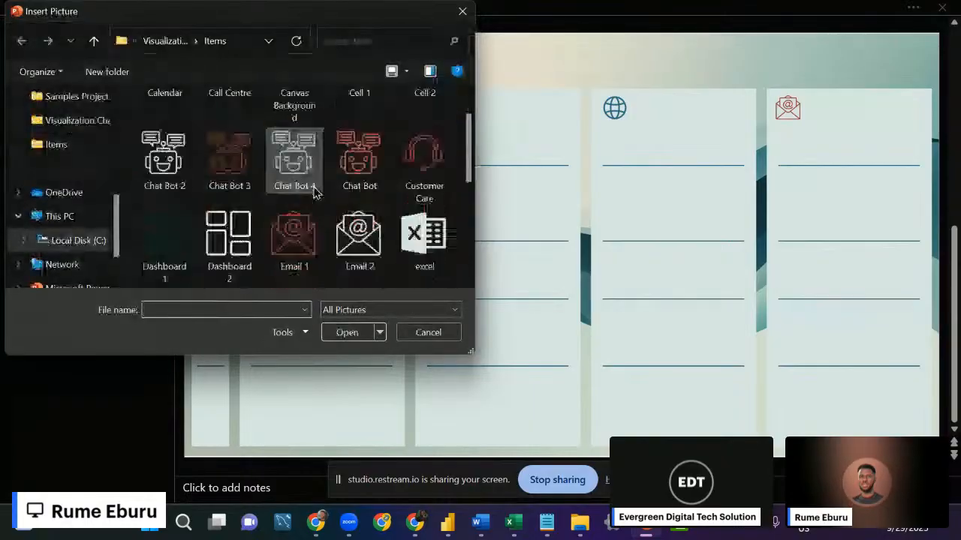
pyautogui.scroll(-3, 311, 203)
pyautogui.scroll(1, 311, 203)
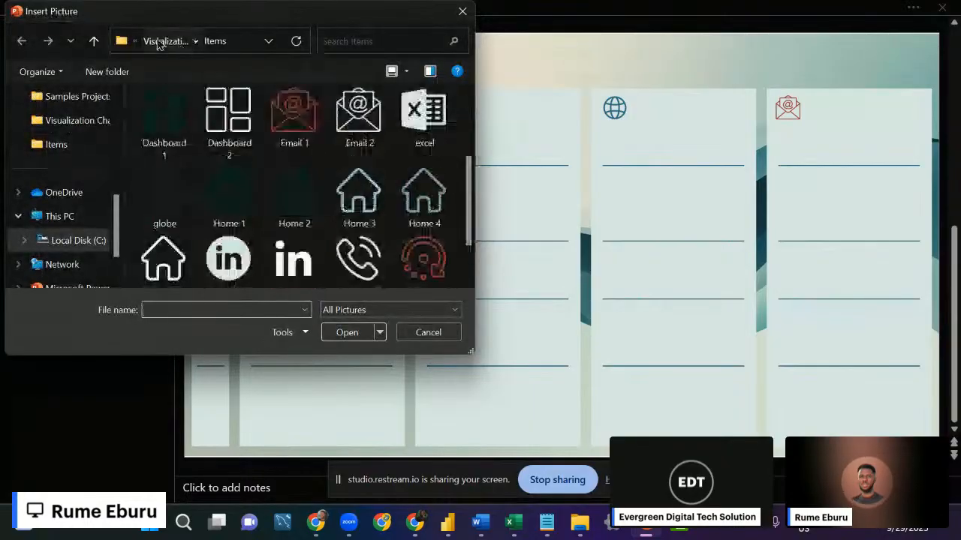
pyautogui.click(158, 41)
pyautogui.click(259, 165)
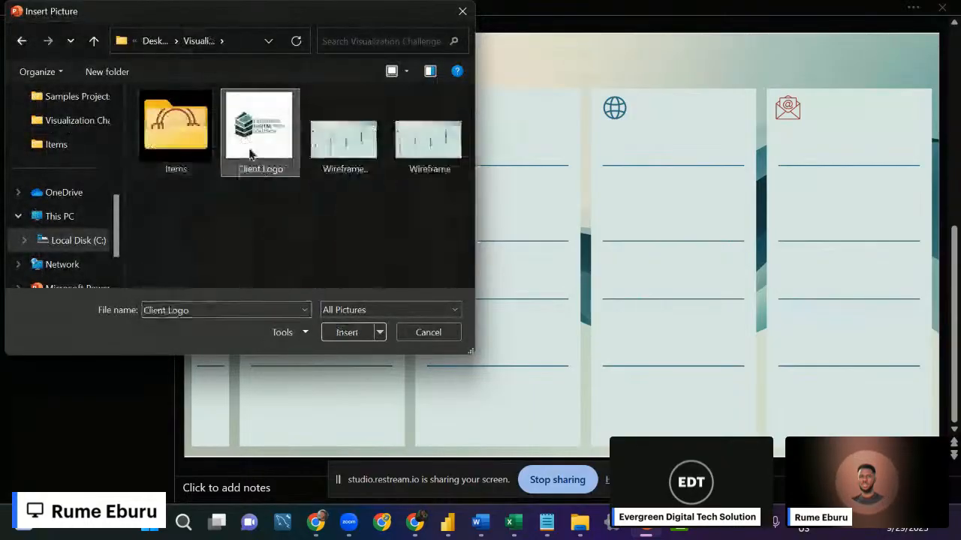
pyautogui.click(347, 333)
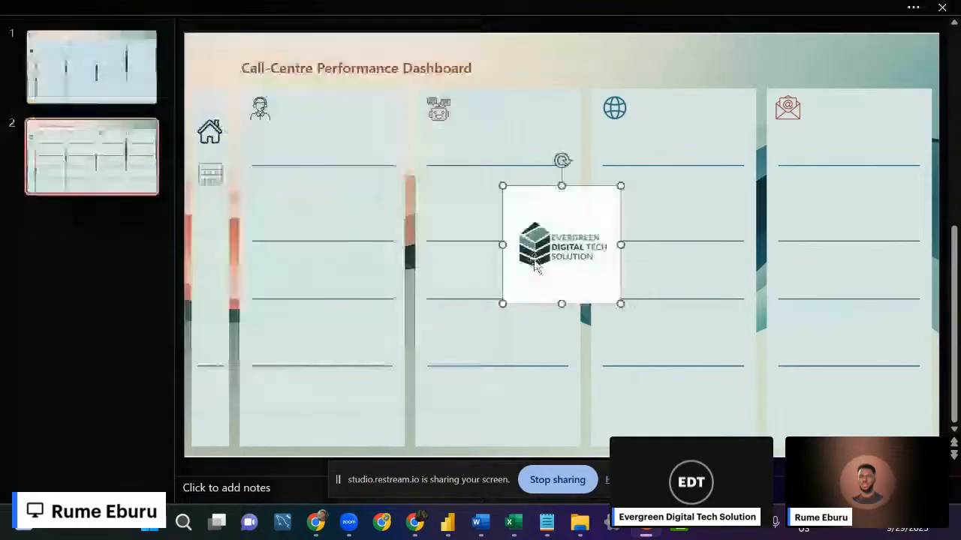
# Shrink the client logo and place it above the sidebar, beside the dashboard title.
pyautogui.moveTo(535, 266); pyautogui.dragTo(262, 181)
pyautogui.moveTo(348, 217); pyautogui.dragTo(211, 114)
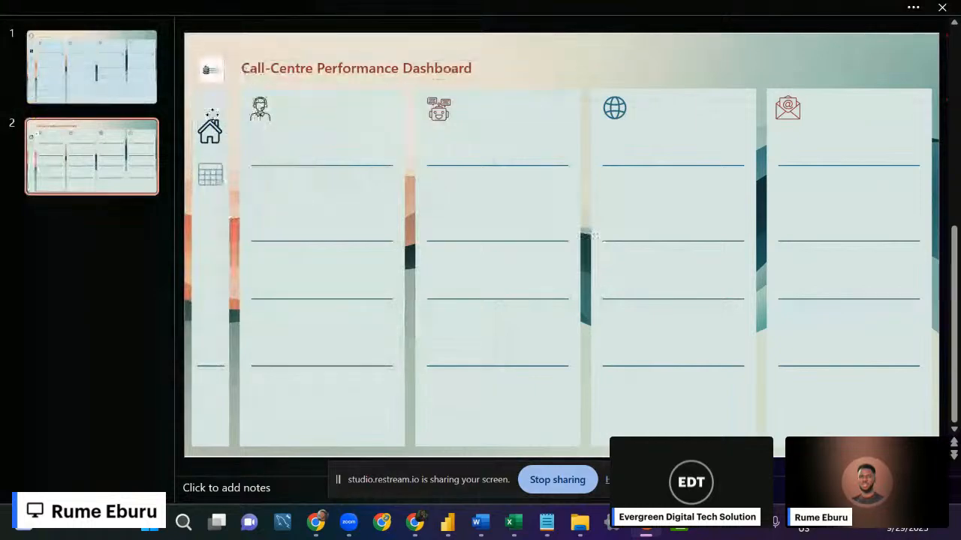
pyautogui.moveTo(568, 66); pyautogui.dragTo(570, 75)
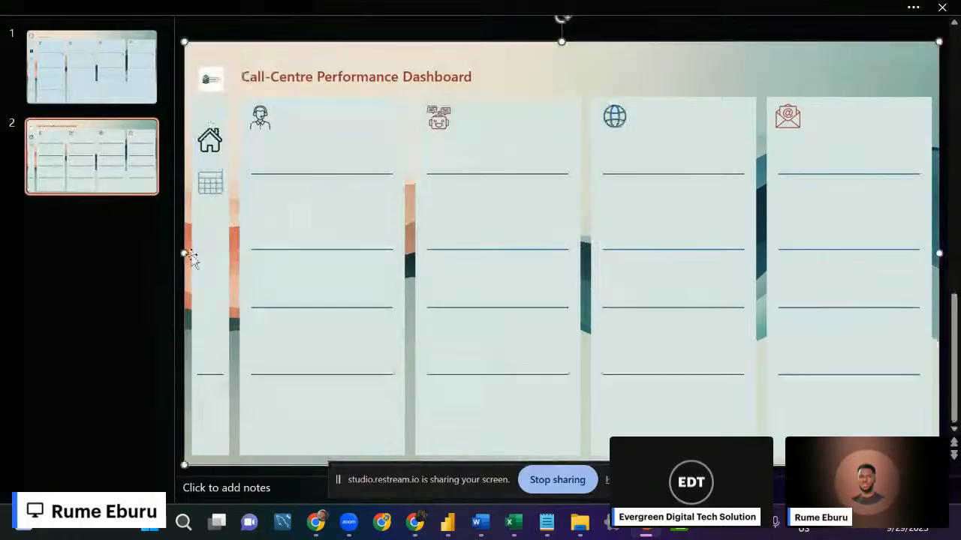
# Switch to Flaticon in Chrome and search its icons for "linkedin".
pyautogui.click(109, 330)
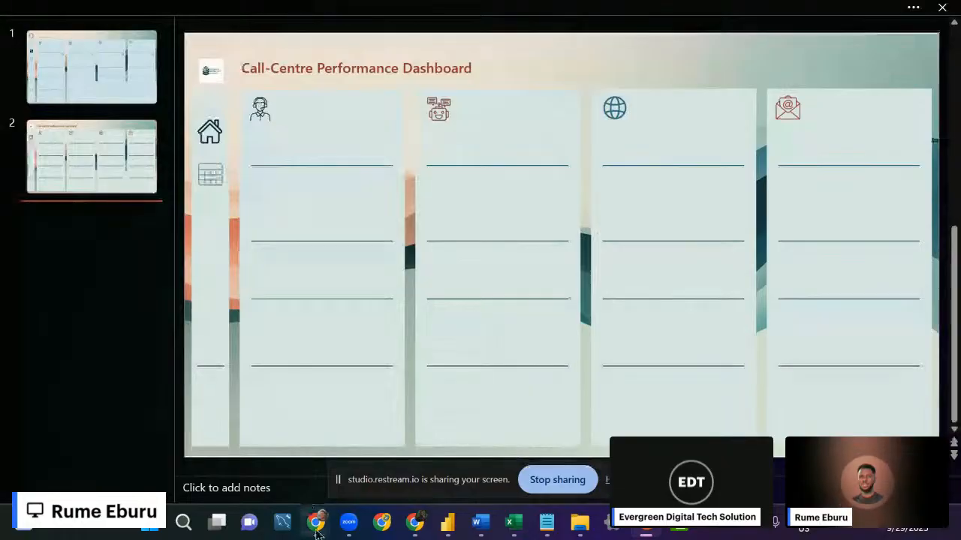
pyautogui.moveTo(320, 523)
pyautogui.click(233, 450)
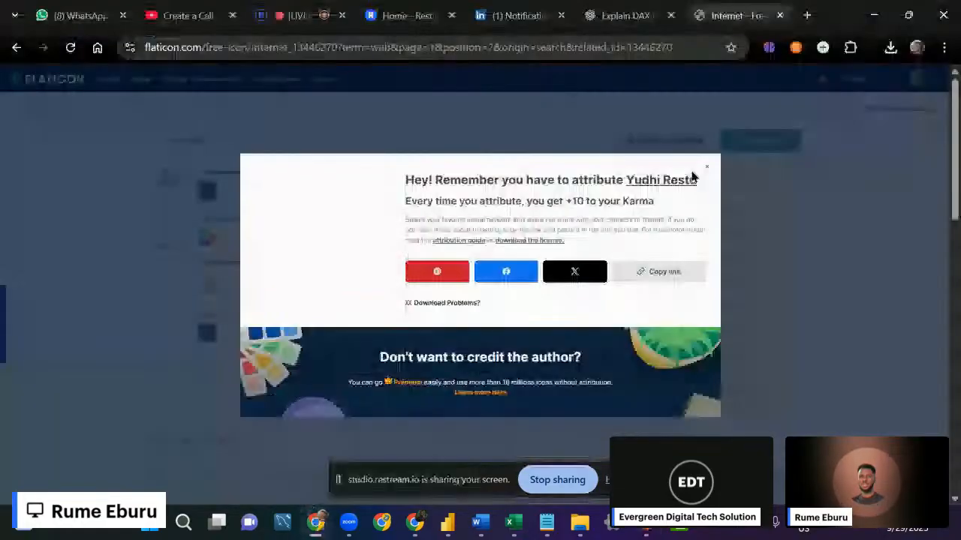
pyautogui.click(705, 167)
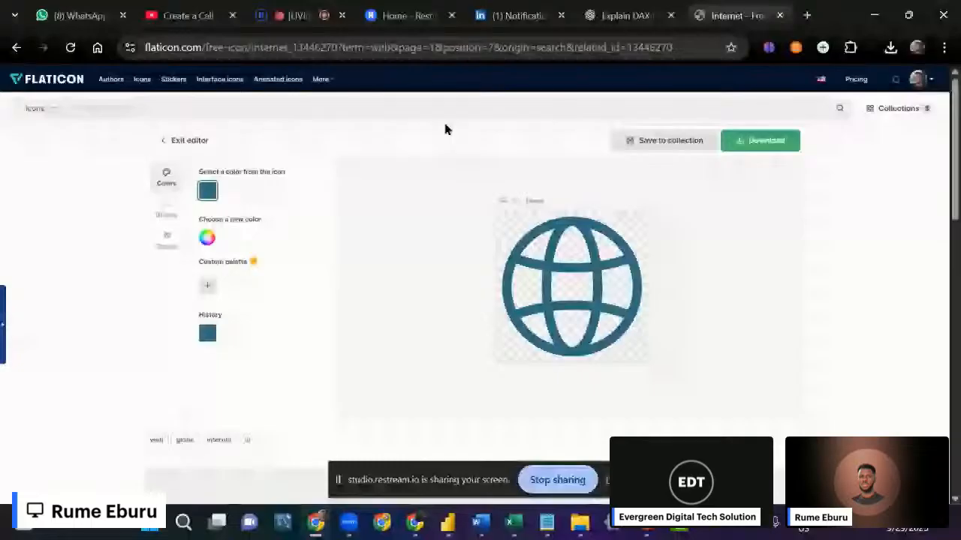
pyautogui.click(414, 105)
pyautogui.write('oi')
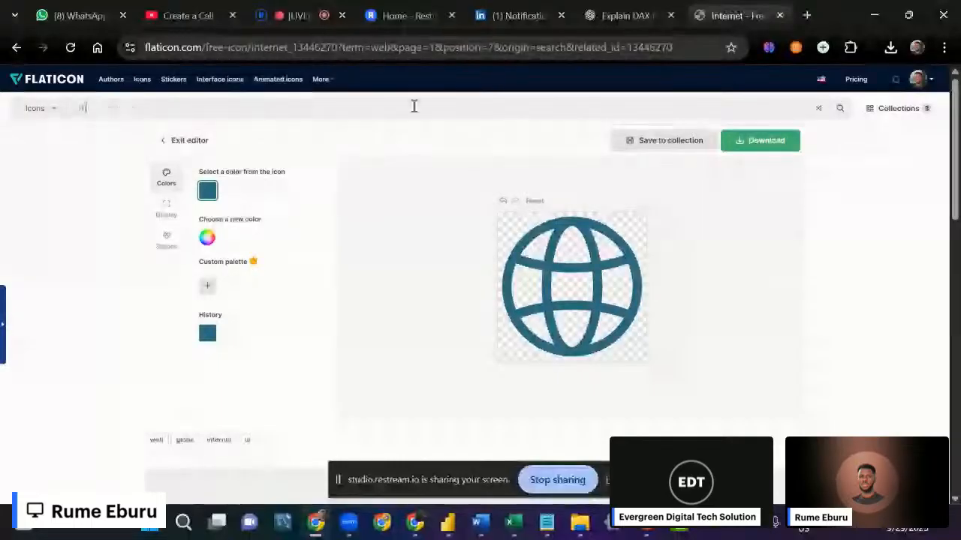
pyautogui.write('kedin')
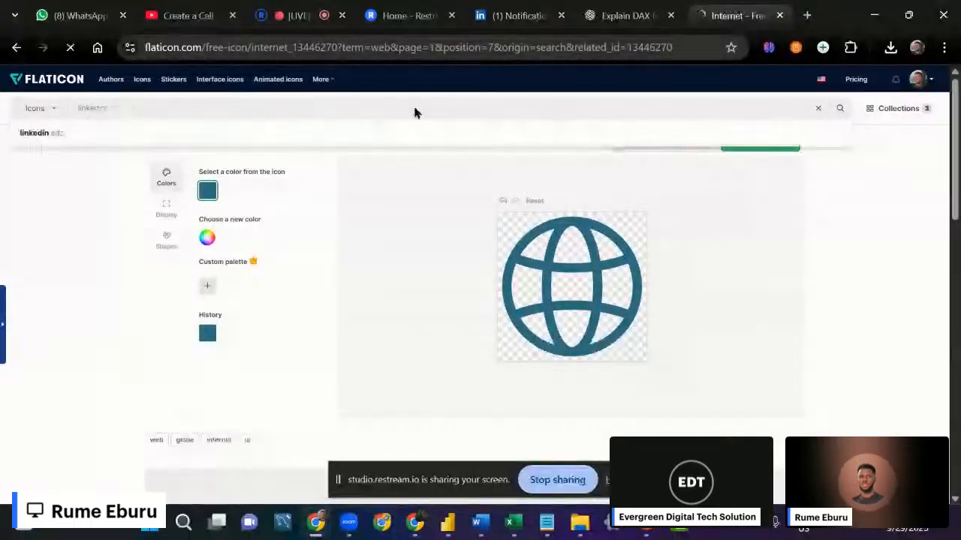
pyautogui.press('Return')
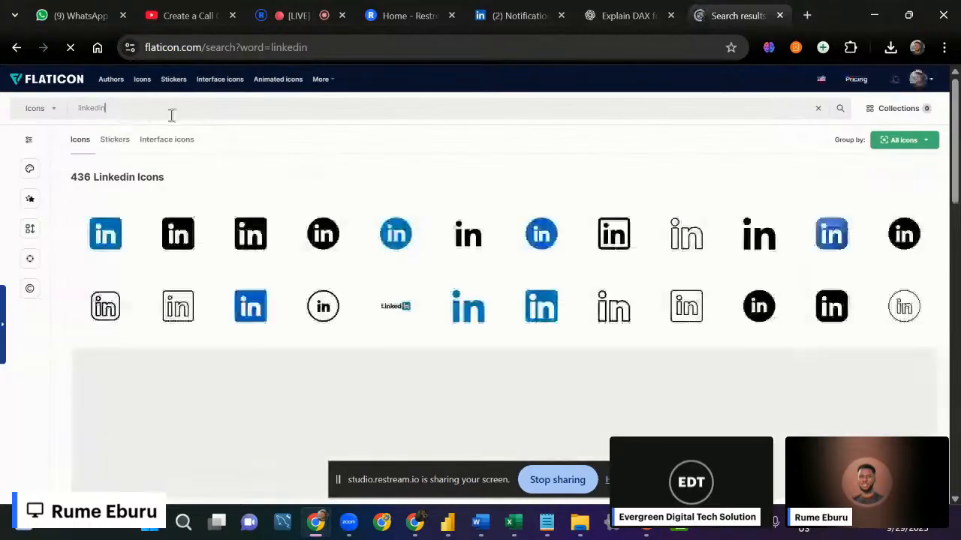
# Open the solid black round LinkedIn icon's page and copy the colour code #2E6F85 from the Notepad note.
pyautogui.click(322, 239)
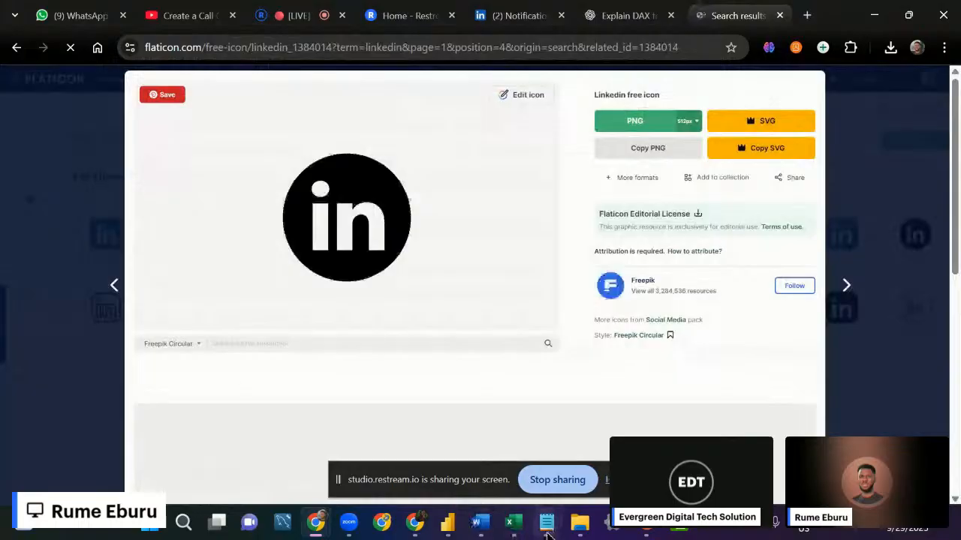
pyautogui.moveTo(548, 513)
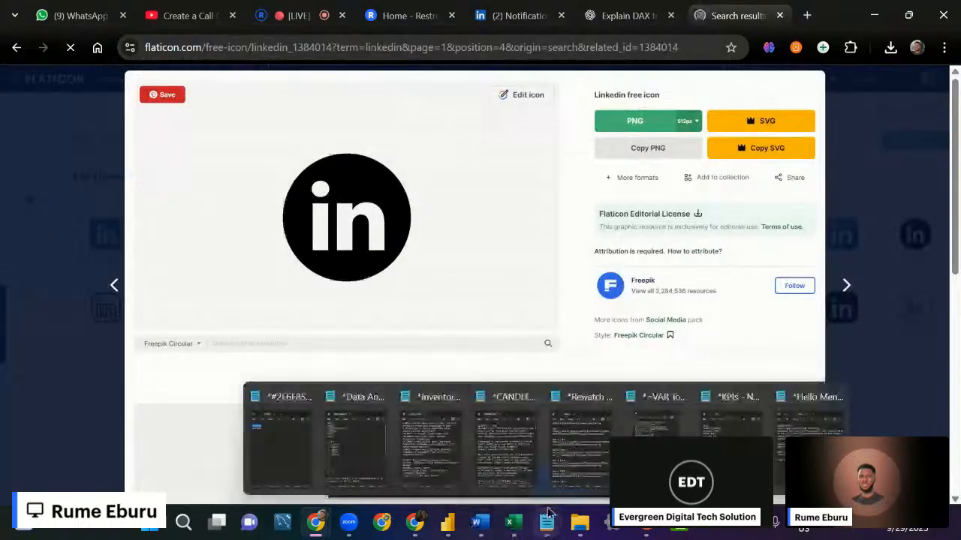
pyautogui.click(283, 461)
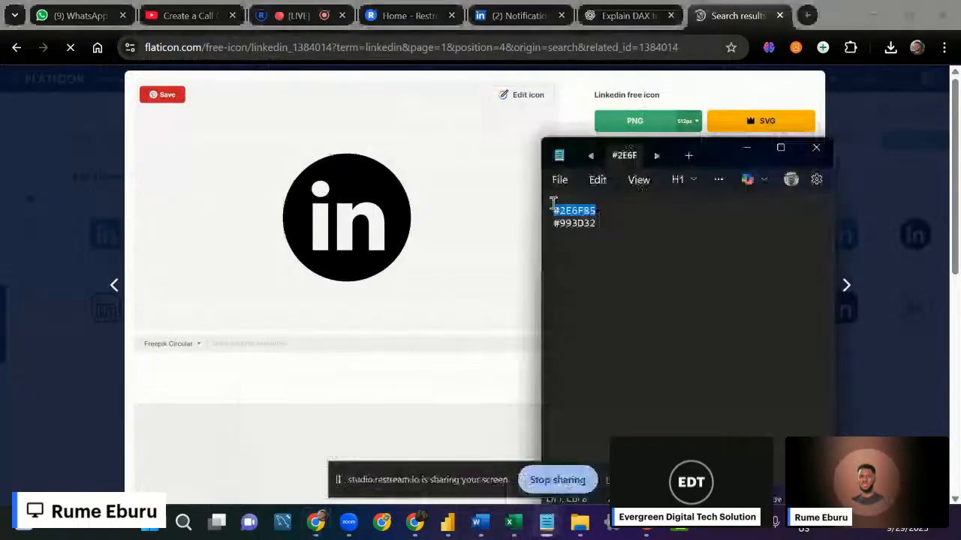
pyautogui.click(454, 223)
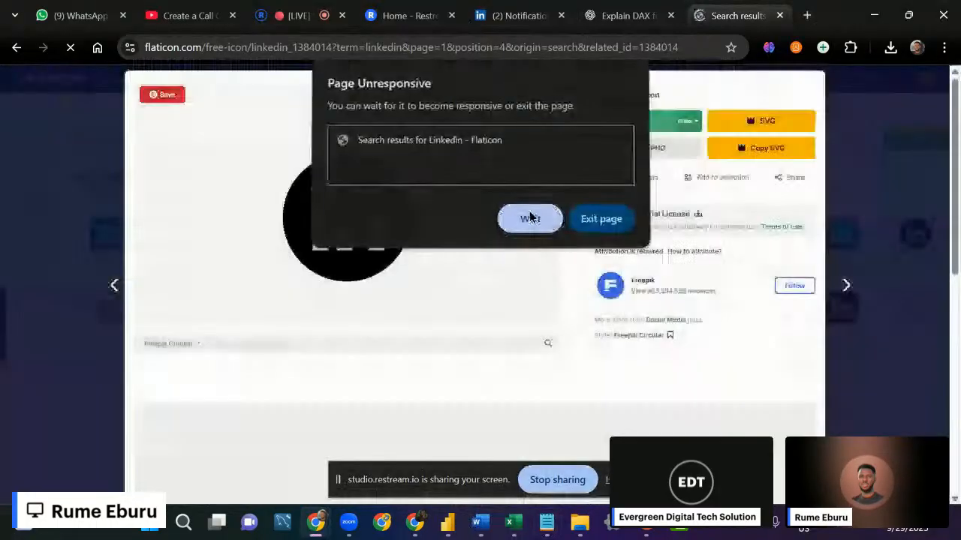
# Keep waiting for the unresponsive Flaticon page and move its tab into a separate browser window.
pyautogui.click(529, 219)
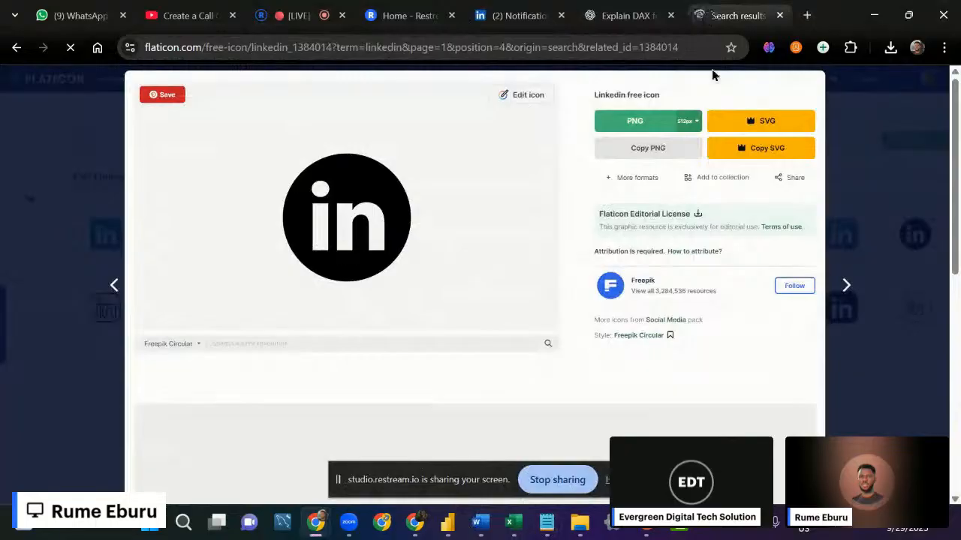
pyautogui.moveTo(719, 16); pyautogui.dragTo(208, 96)
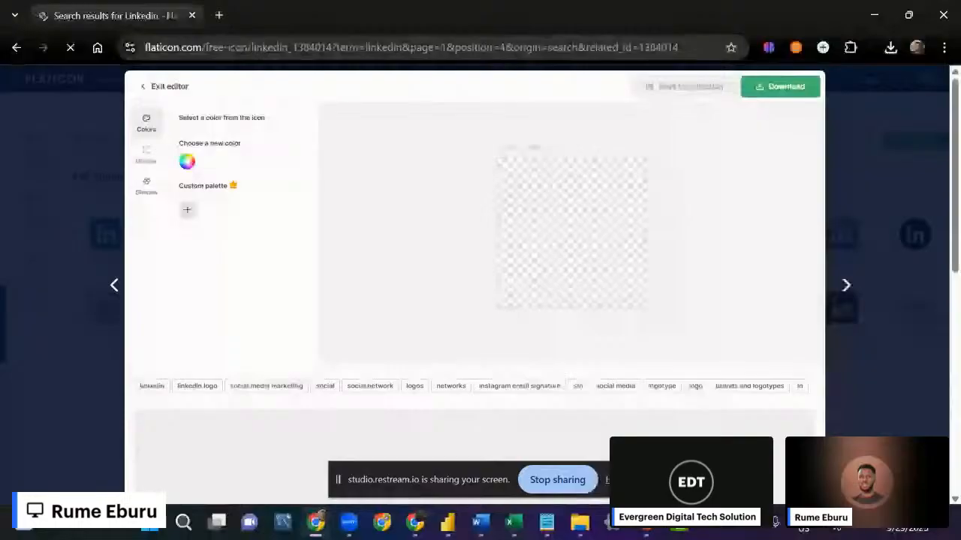
pyautogui.click(840, 531)
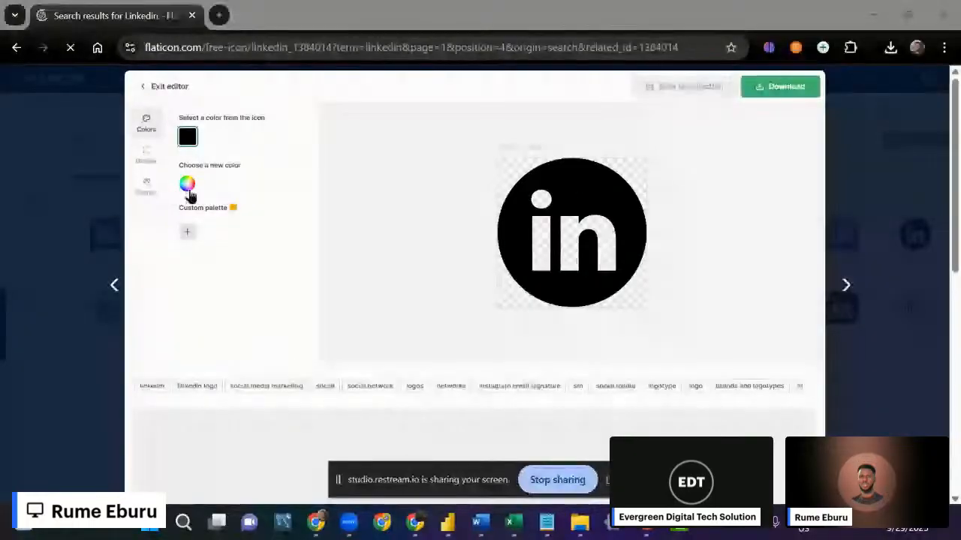
# Recolour the round LinkedIn icon with the copied colour code #2E6F85.
pyautogui.click(187, 186)
pyautogui.tripleClick(292, 273)
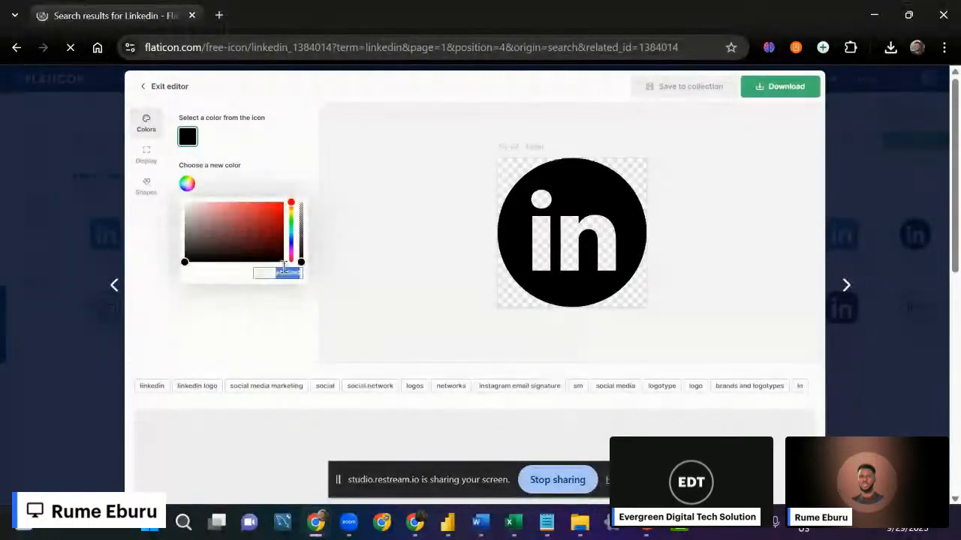
pyautogui.hotkey('ctrl', 'v')
# Download the recoloured LinkedIn icon as a free 512px PNG and dismiss the attribution message.
pyautogui.click(780, 87)
pyautogui.click(762, 224)
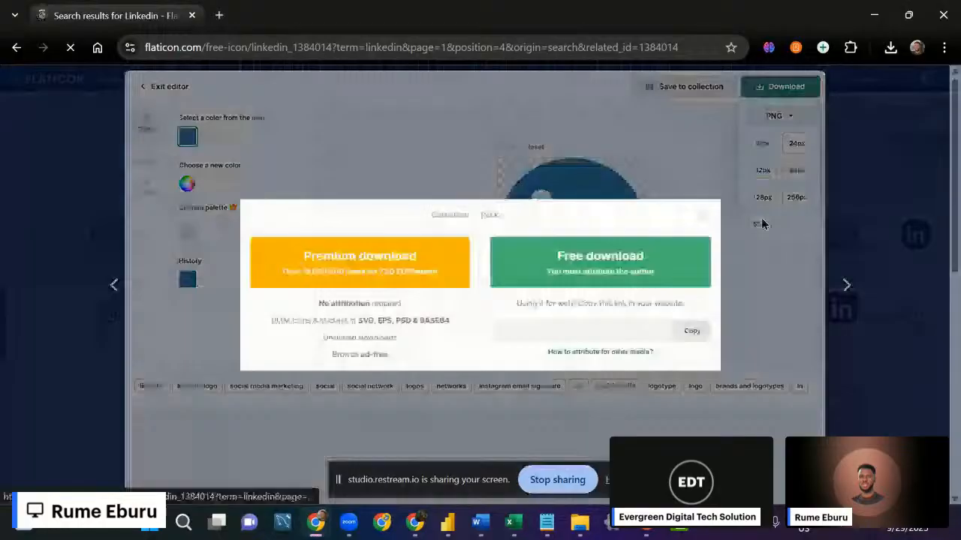
pyautogui.click(568, 260)
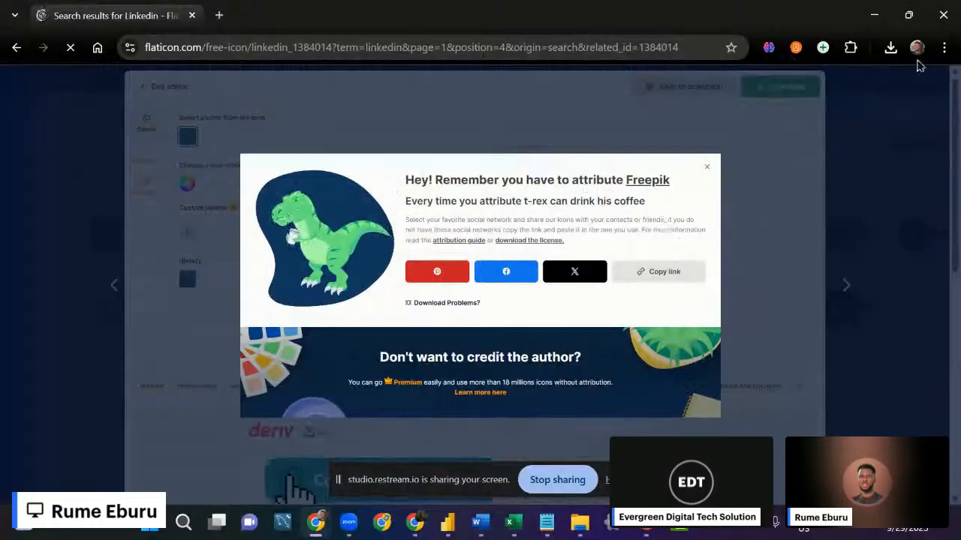
pyautogui.click(890, 48)
pyautogui.click(637, 216)
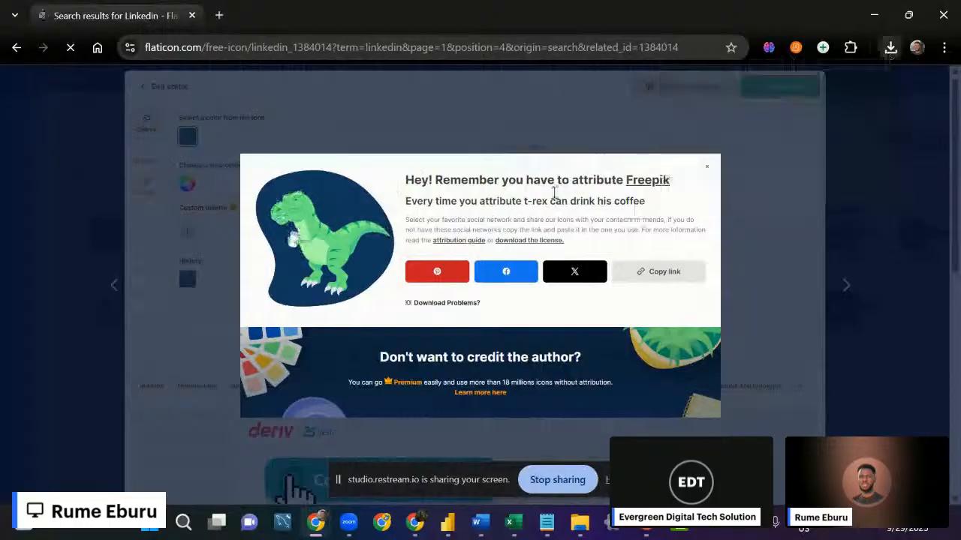
pyautogui.click(744, 168)
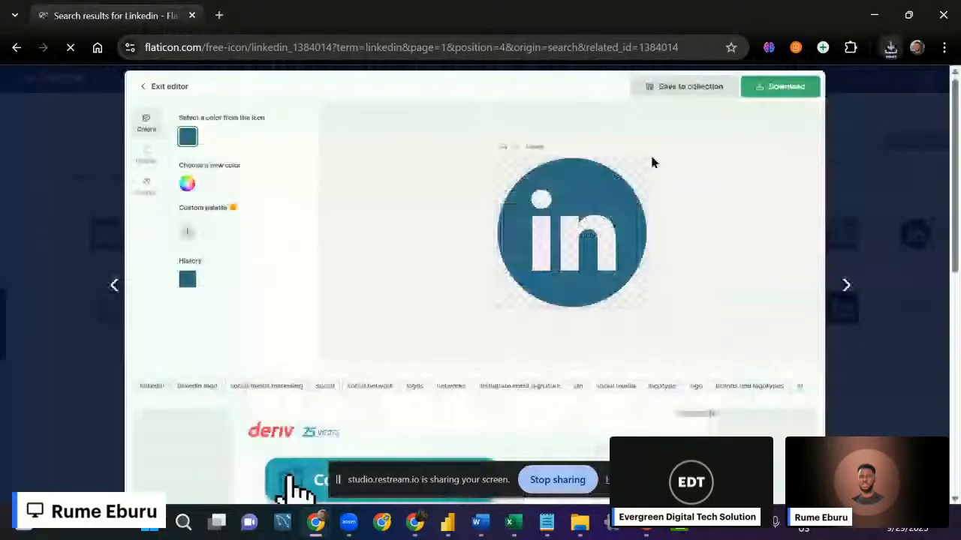
# Search Flaticon for "Excel" and open the filled black variant of the Pixel perfect Excel icon.
pyautogui.click(80, 143)
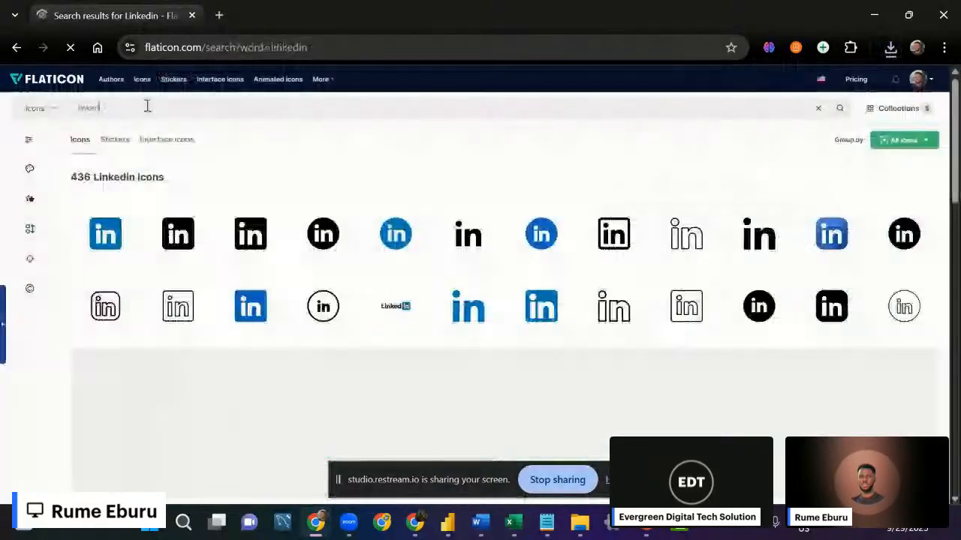
pyautogui.write('Excel')
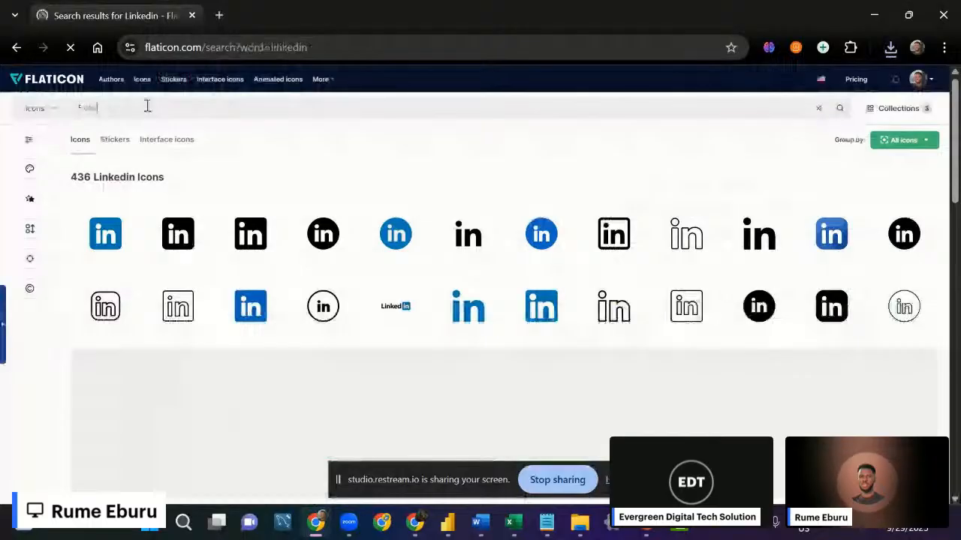
pyautogui.press('Return')
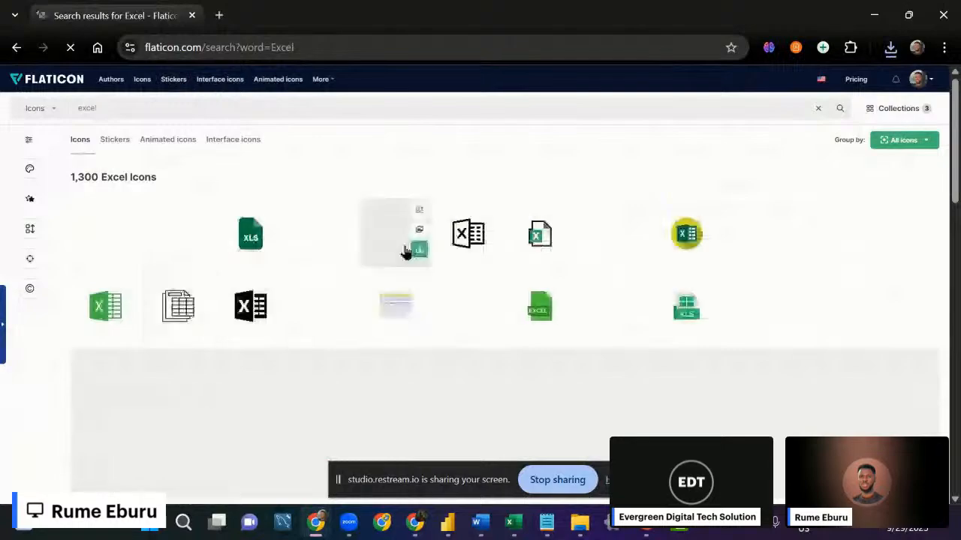
pyautogui.click(467, 242)
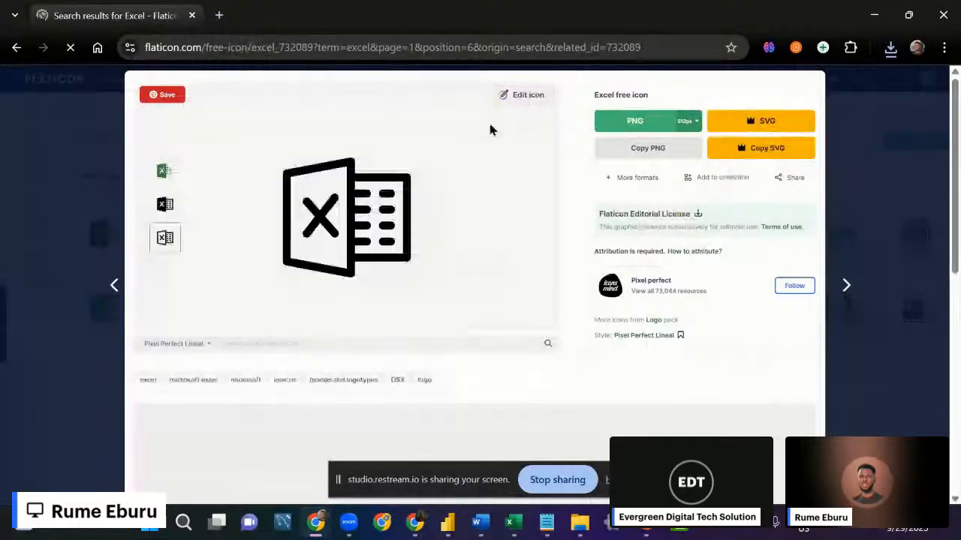
pyautogui.click(167, 206)
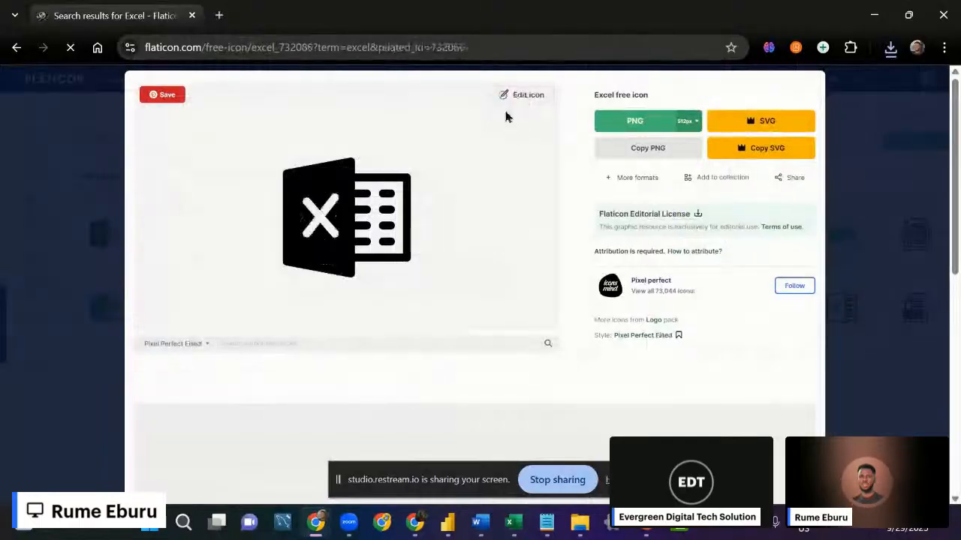
# Open the filled Excel icon in the icon editor and recolour it with #2E6F85.
pyautogui.click(516, 100)
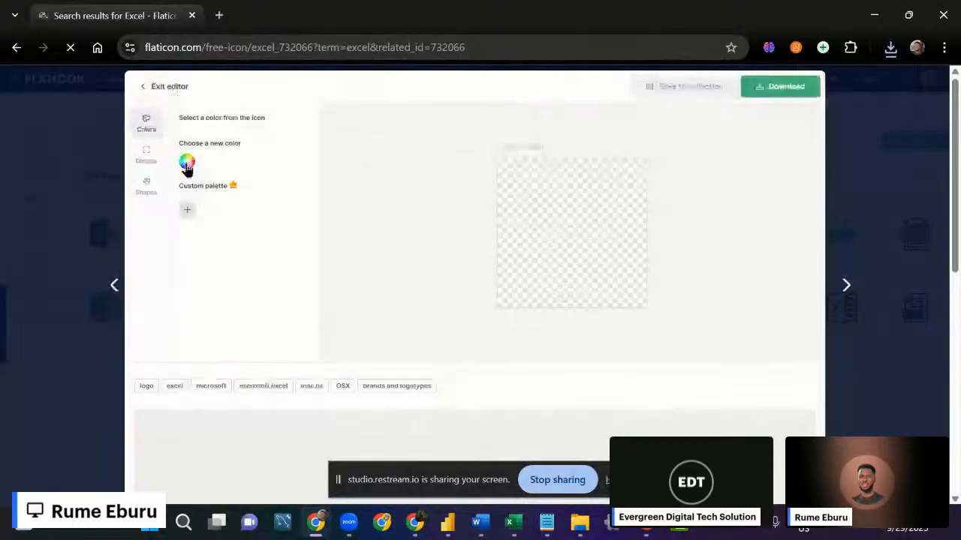
pyautogui.click(187, 189)
pyautogui.click(187, 188)
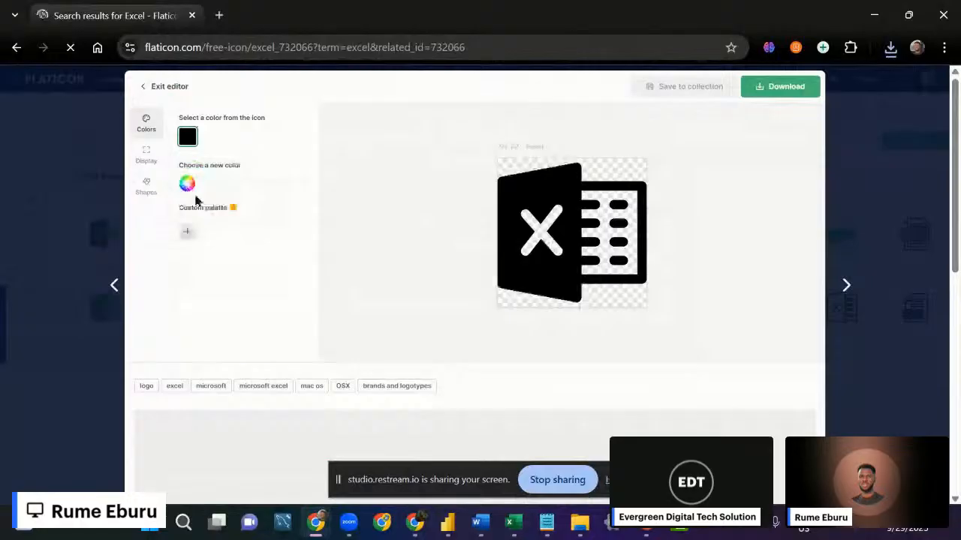
pyautogui.click(188, 188)
pyautogui.click(279, 272)
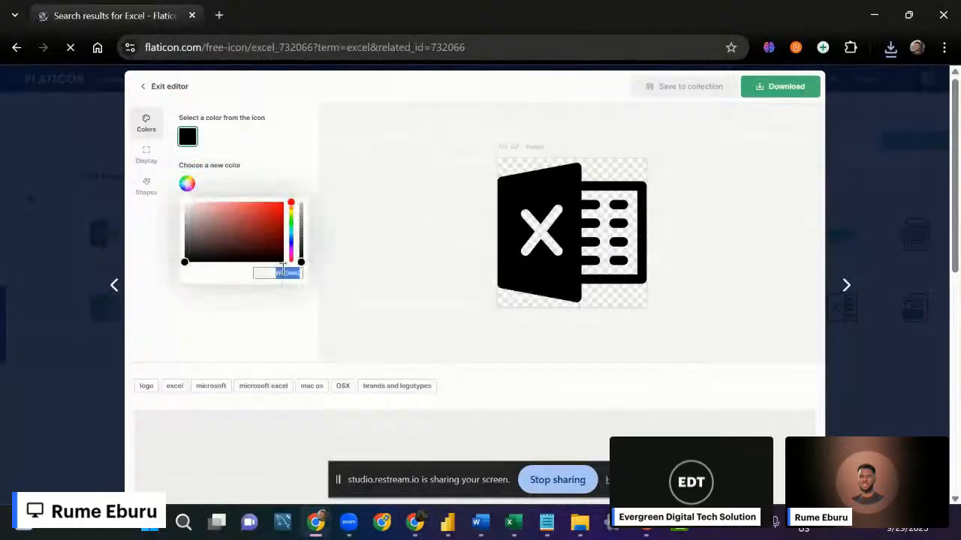
pyautogui.hotkey('ctrl', 'v')
# Download the recoloured Excel icon as a free 512px PNG.
pyautogui.click(792, 99)
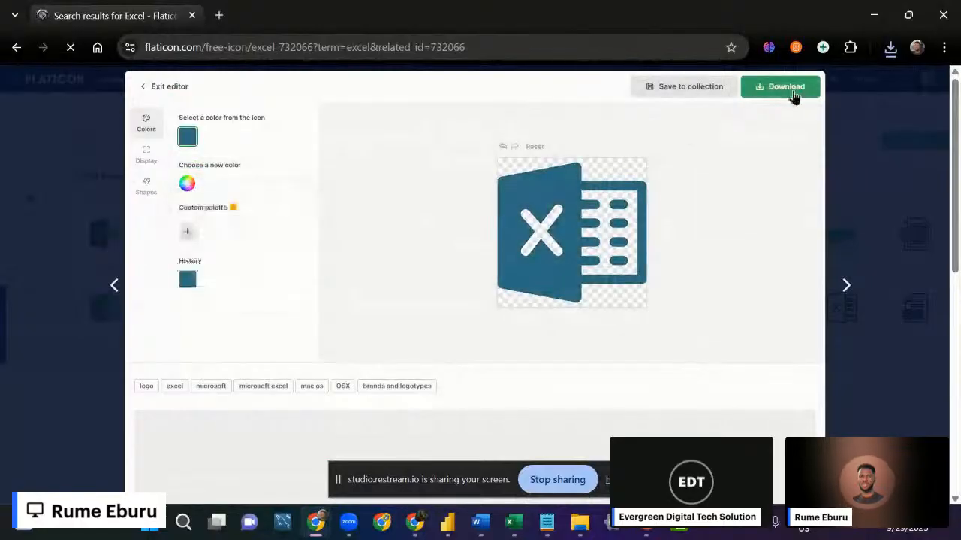
pyautogui.click(793, 100)
pyautogui.click(781, 119)
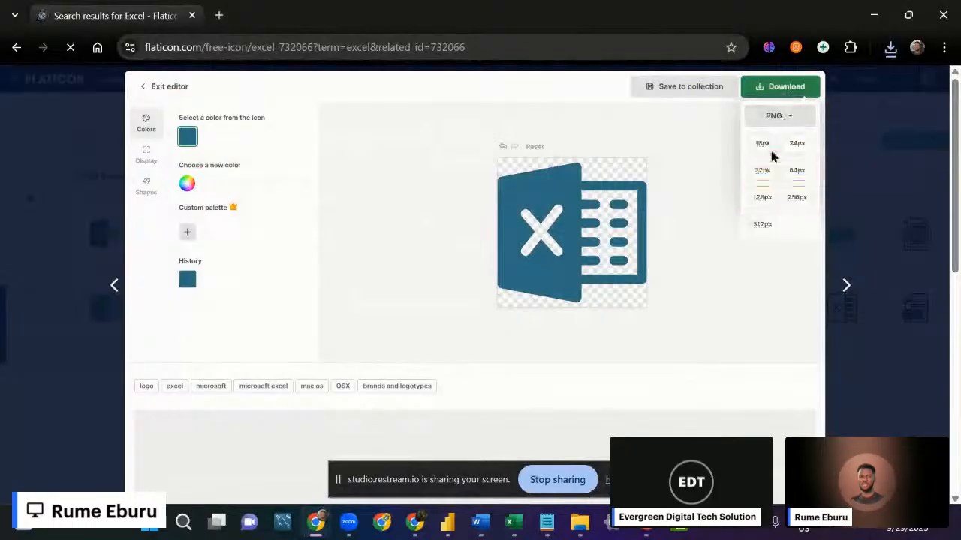
pyautogui.click(758, 225)
pyautogui.click(559, 260)
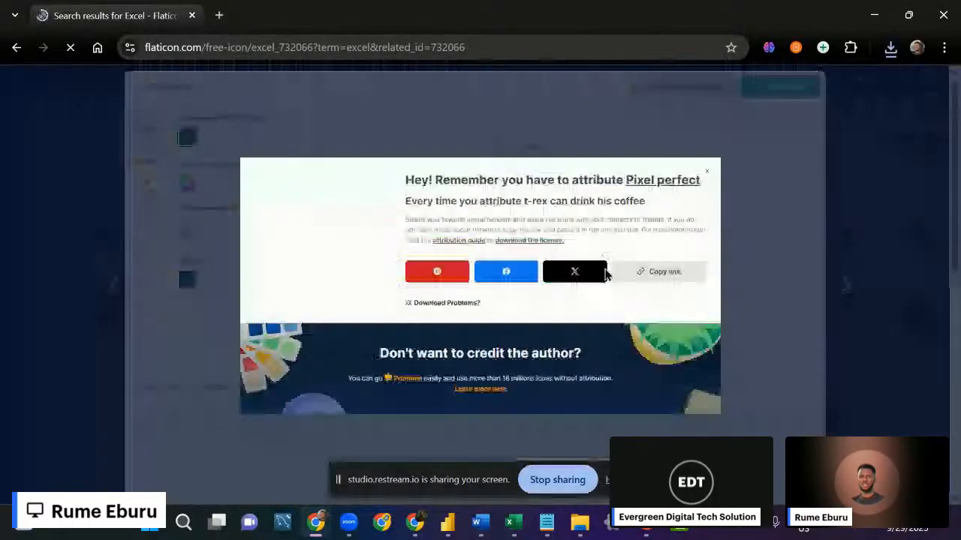
# Switch to the Wireframe presentation in PowerPoint and insert the excel and linkedin (2) pictures from the Downloads folder onto slide 2.
pyautogui.click(644, 528)
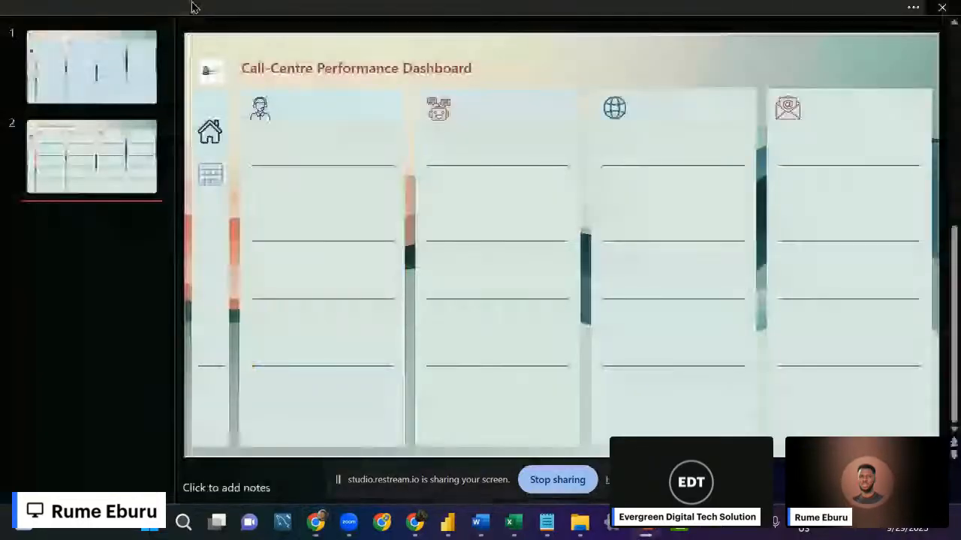
pyautogui.click(105, 48)
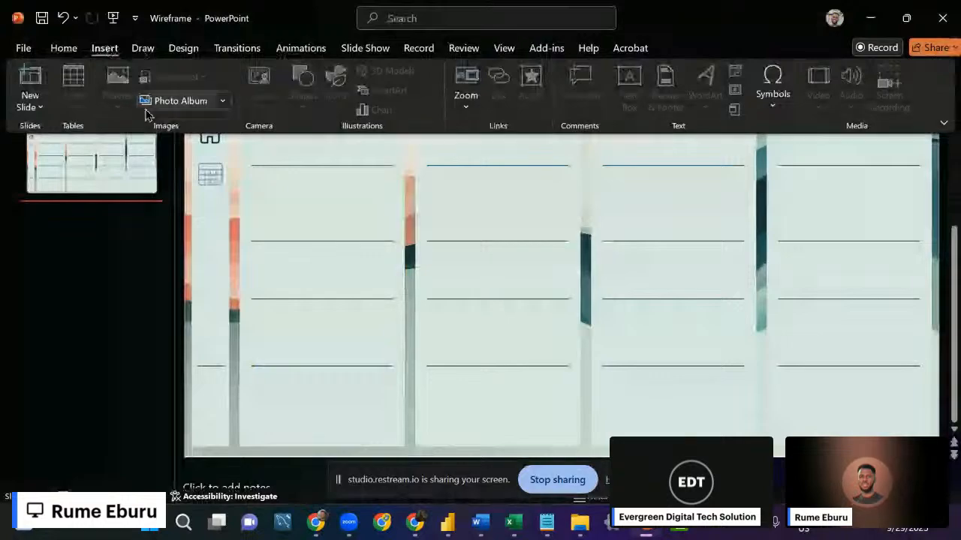
pyautogui.click(572, 67)
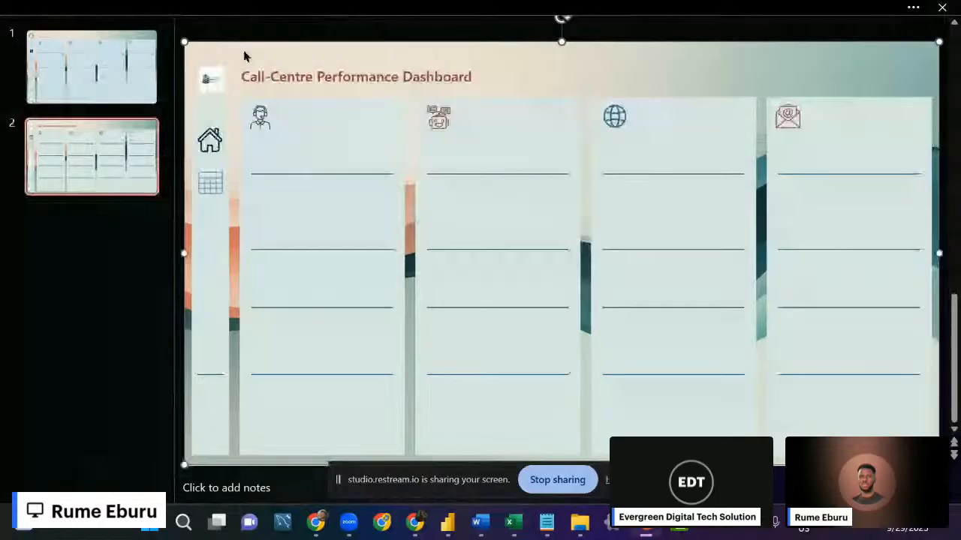
pyautogui.click(295, 7)
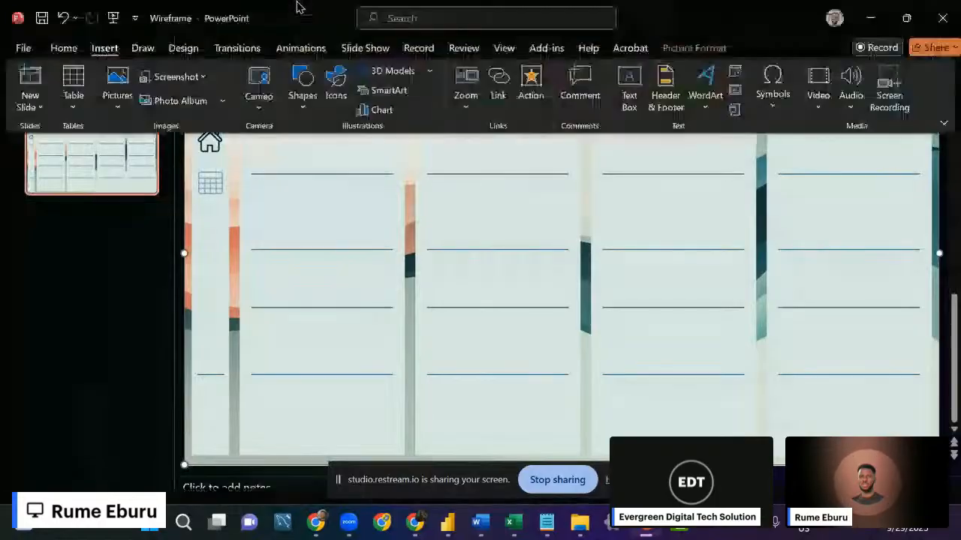
pyautogui.click(118, 102)
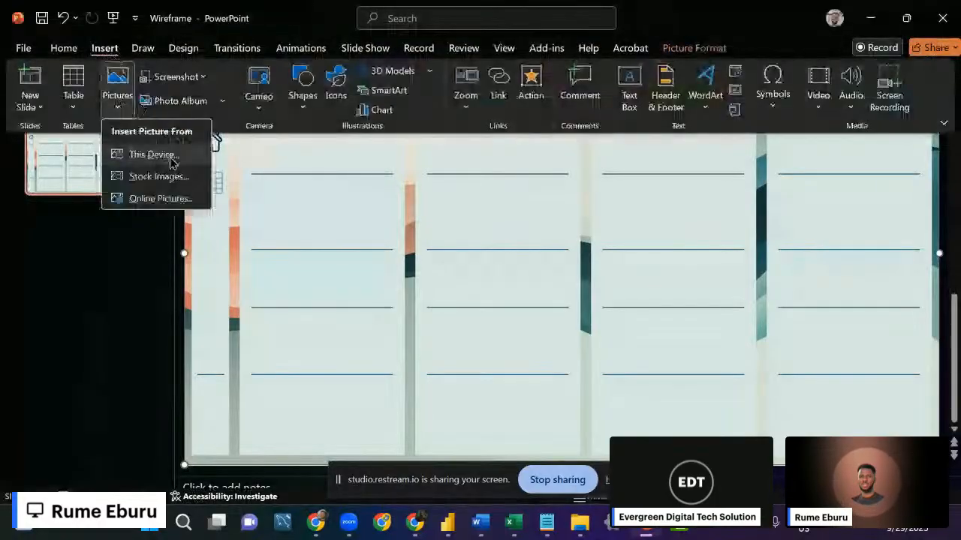
pyautogui.click(170, 156)
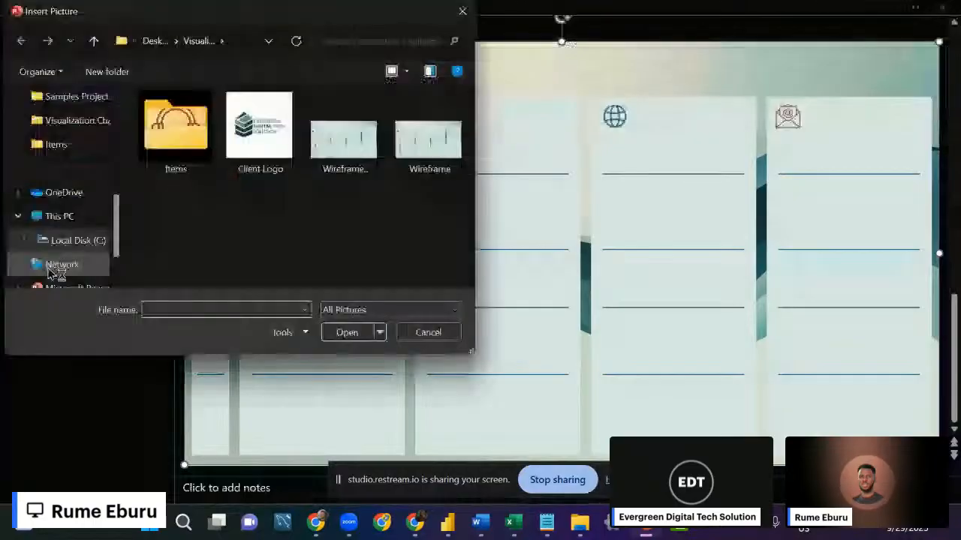
pyautogui.scroll(3, 65, 198)
pyautogui.click(75, 220)
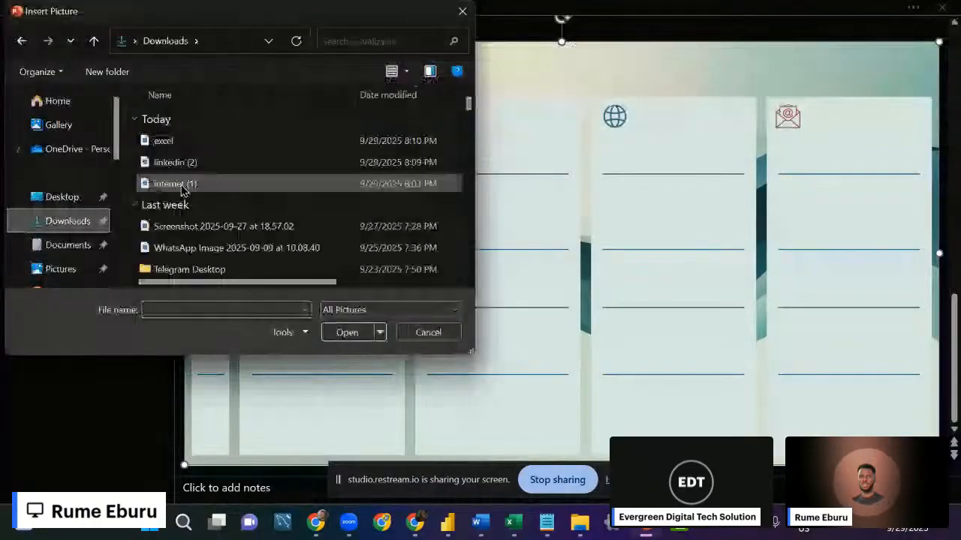
pyautogui.click(181, 144)
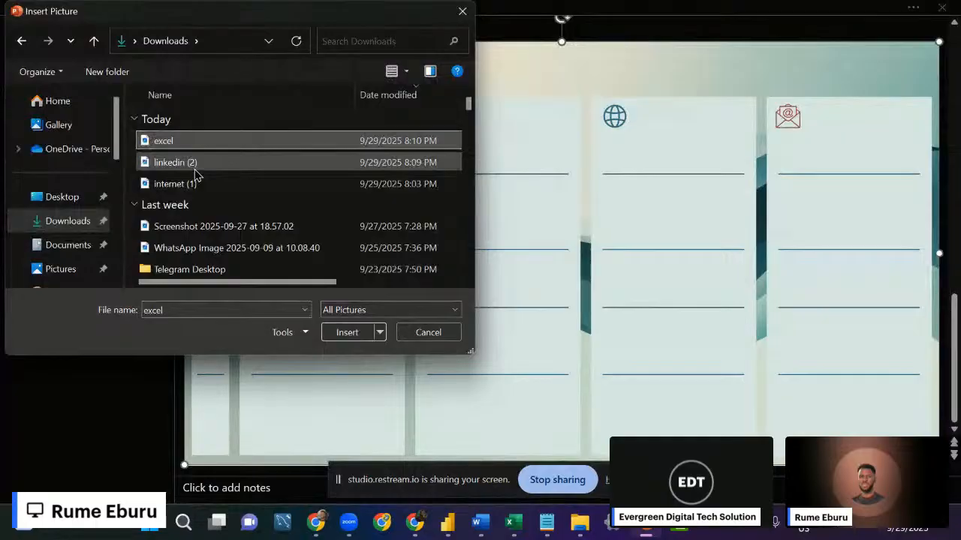
pyautogui.keyDown('ctrl'); pyautogui.click(197, 165); pyautogui.keyUp('ctrl')
pyautogui.click(349, 334)
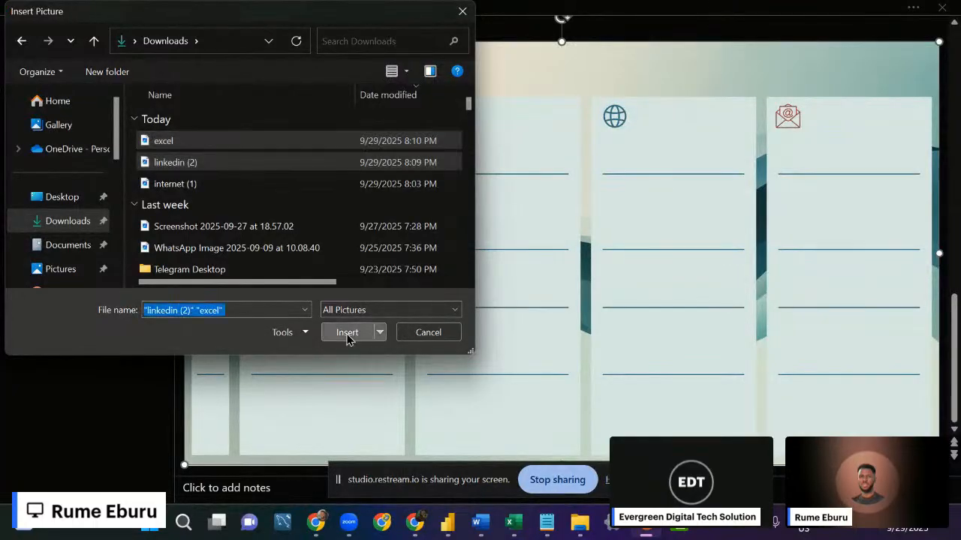
# Separate the two inserted icons, set the LinkedIn icon's height to 0.43 inches and place it in the sidebar below the divider line.
pyautogui.moveTo(426, 237); pyautogui.dragTo(250, 199)
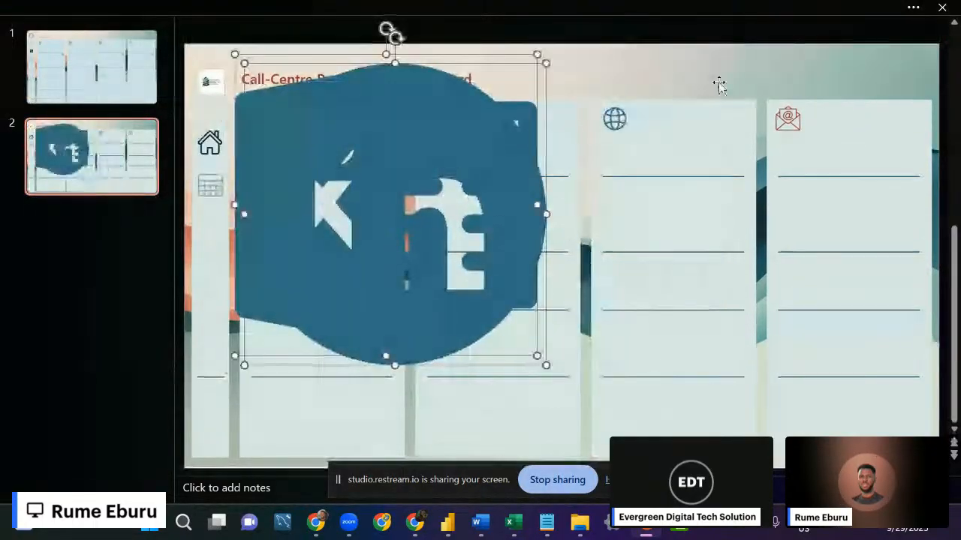
pyautogui.click(495, 204)
pyautogui.click(733, 315)
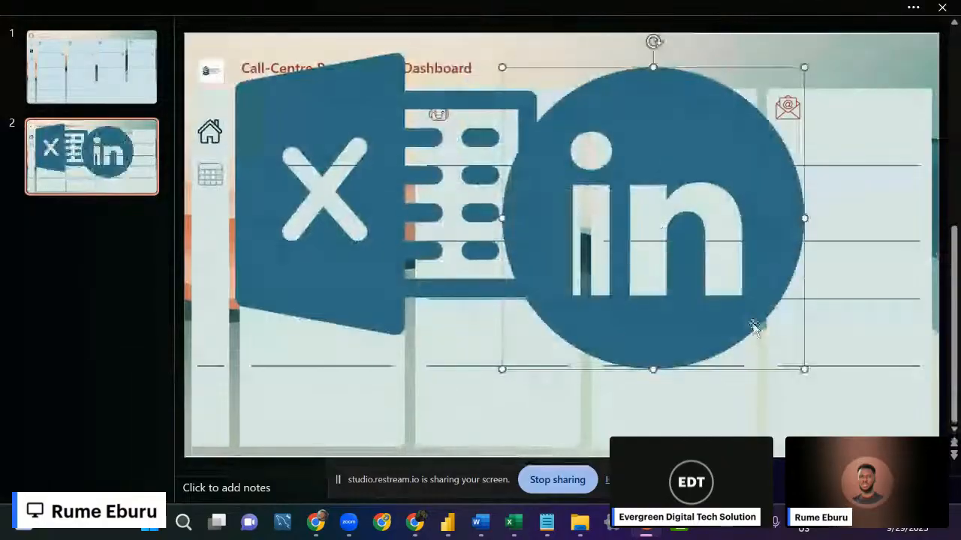
pyautogui.click(634, 8)
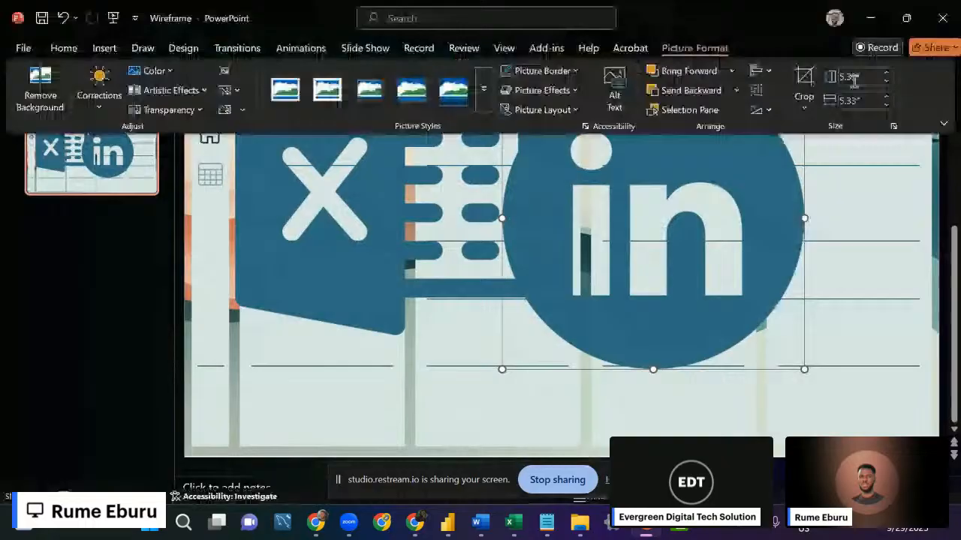
pyautogui.doubleClick(853, 78)
pyautogui.write('0.43')
pyautogui.press('Return')
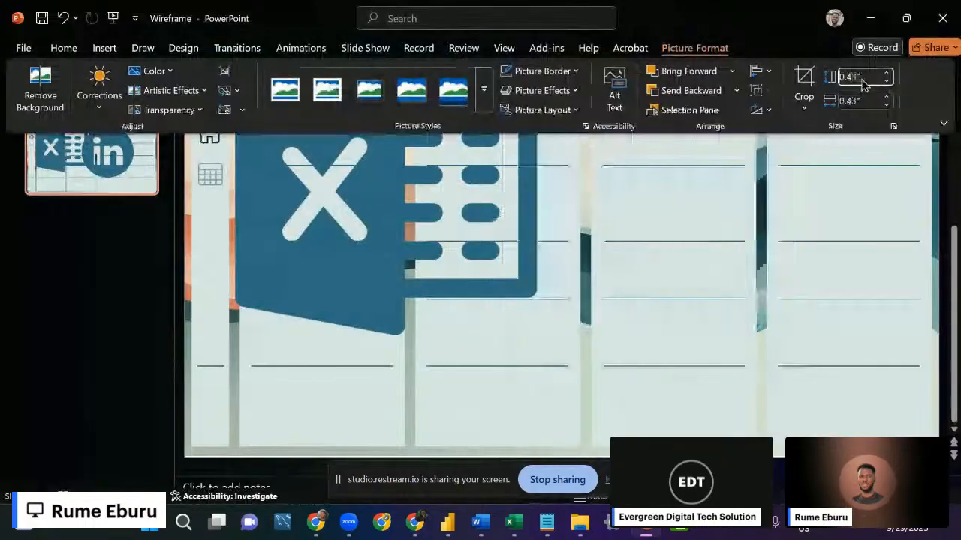
pyautogui.click(514, 79)
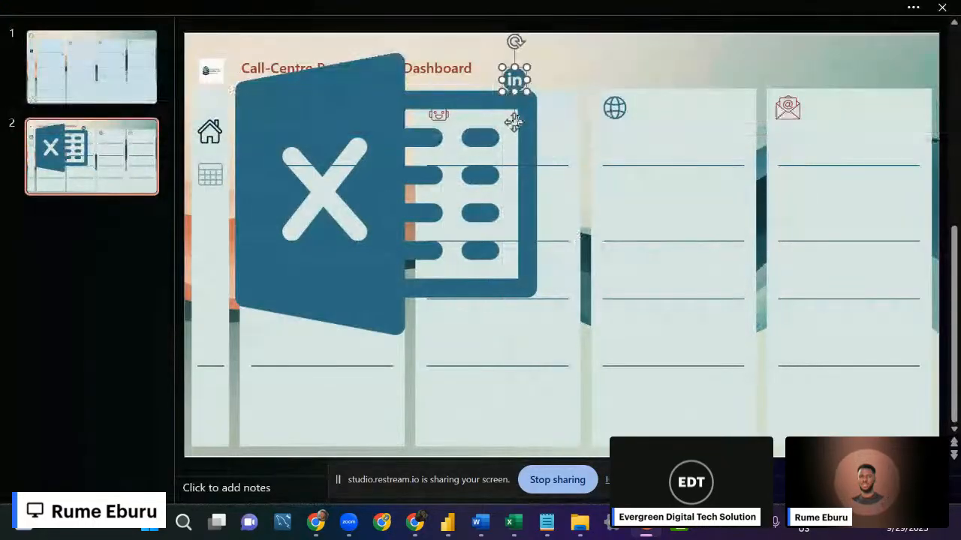
pyautogui.moveTo(514, 120); pyautogui.dragTo(210, 436)
# Set the Excel icon's height to 0.47 inches and place it in the sidebar just above the divider line.
pyautogui.click(384, 196)
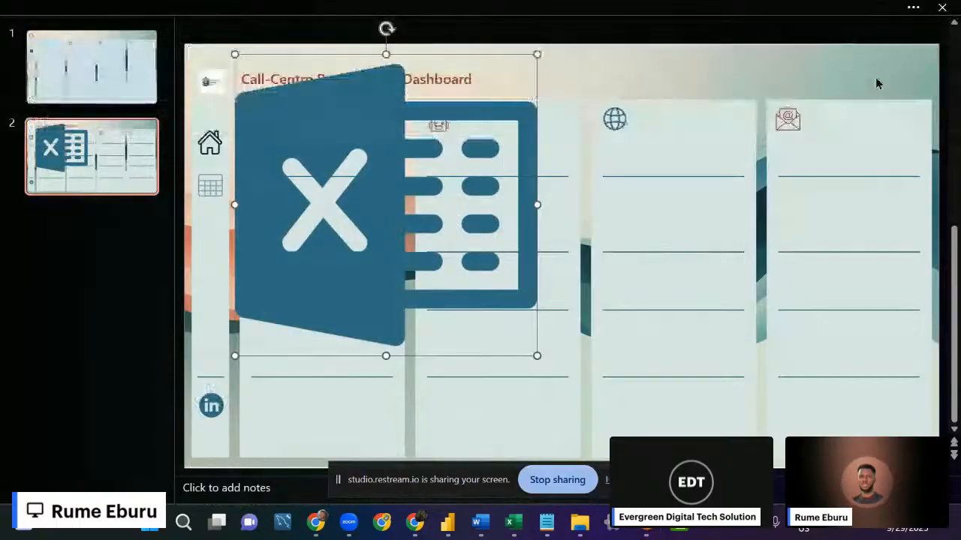
pyautogui.click(781, 11)
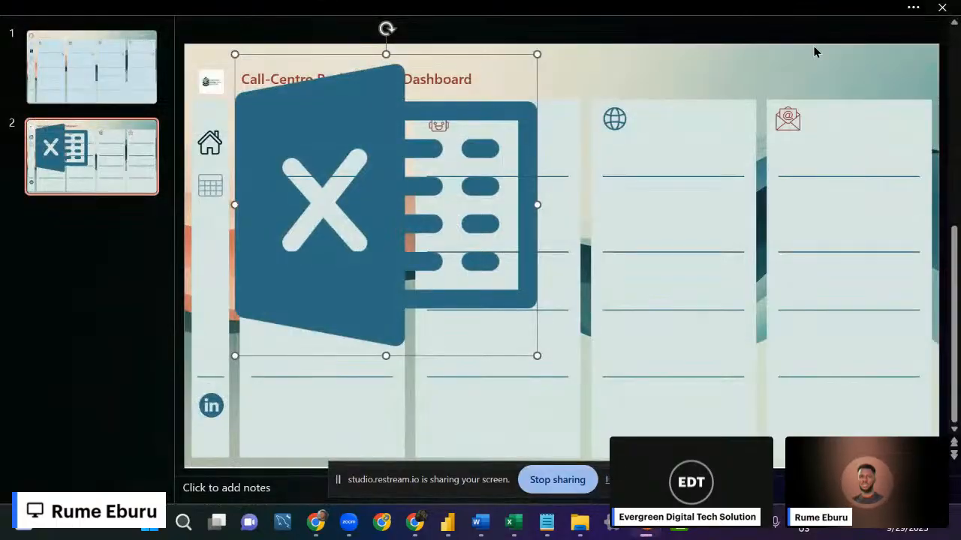
pyautogui.click(875, 73)
pyautogui.write('0')
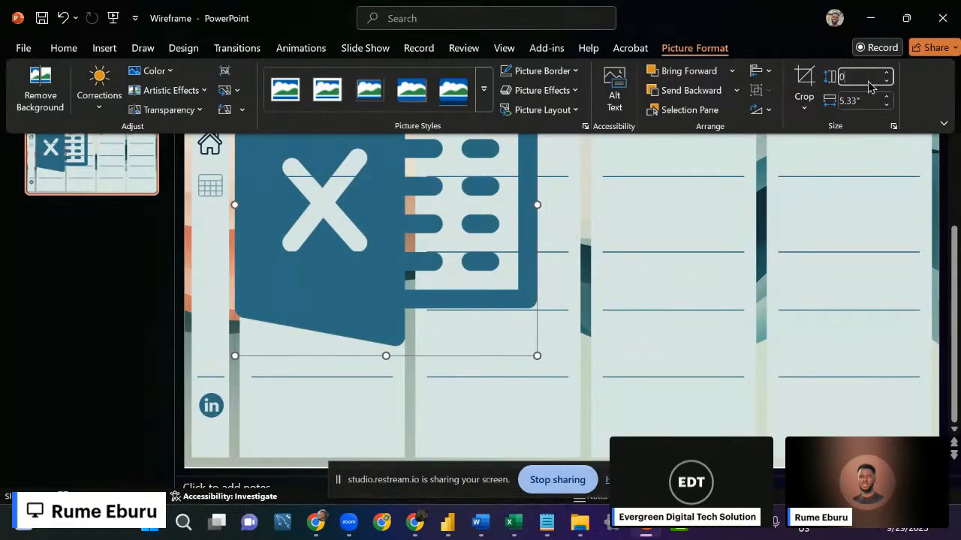
pyautogui.write('.47')
pyautogui.press('Return')
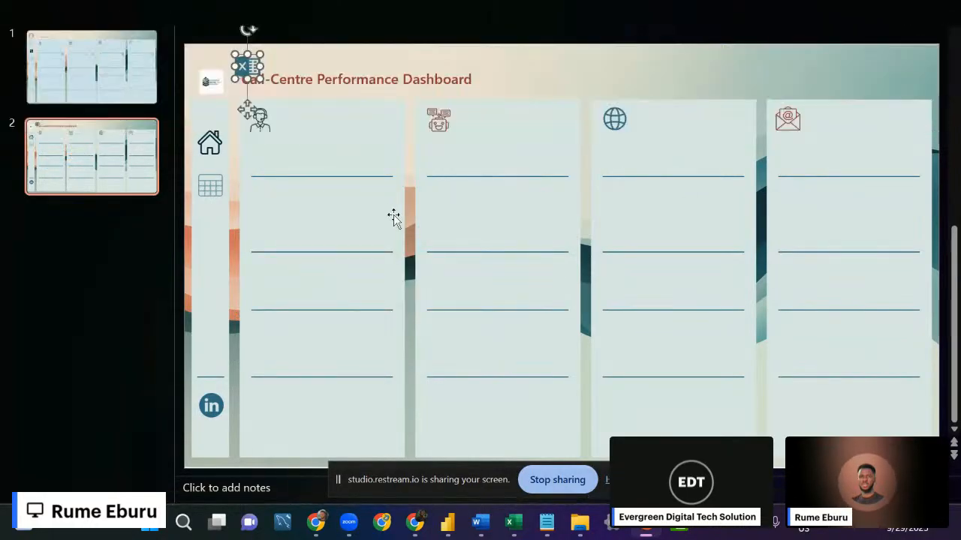
pyautogui.moveTo(237, 116); pyautogui.dragTo(210, 406)
# Move the calendar and home icons down the sidebar and place the client logo at the sidebar's top, above the home icon.
pyautogui.click(219, 182)
pyautogui.moveTo(220, 207); pyautogui.dragTo(208, 240)
pyautogui.click(217, 139)
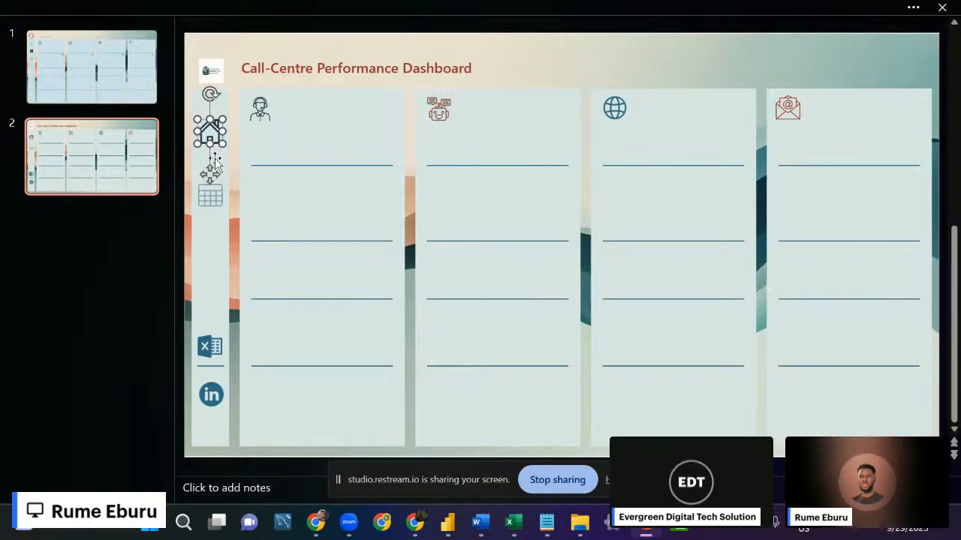
pyautogui.moveTo(209, 178); pyautogui.dragTo(210, 195)
pyautogui.click(211, 75)
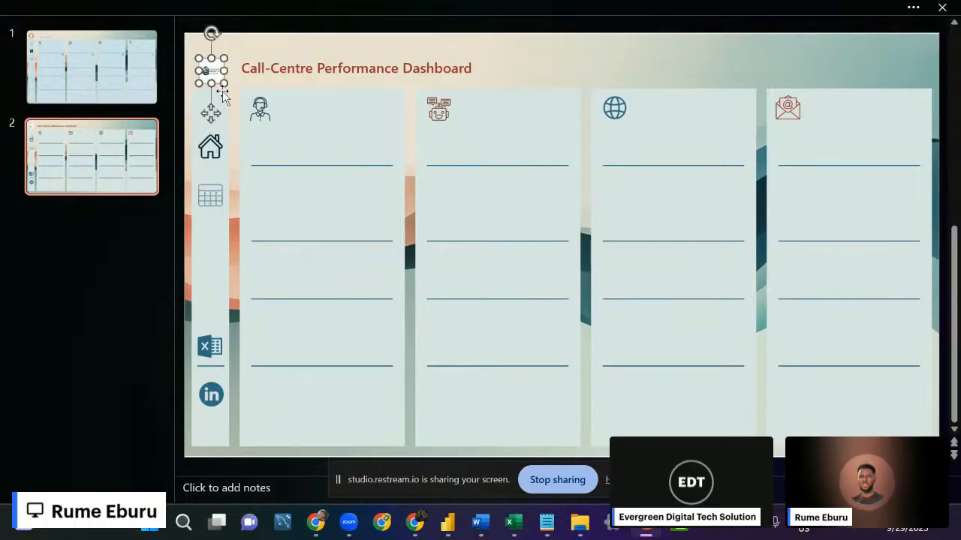
pyautogui.moveTo(214, 116); pyautogui.dragTo(213, 155)
pyautogui.click(595, 59)
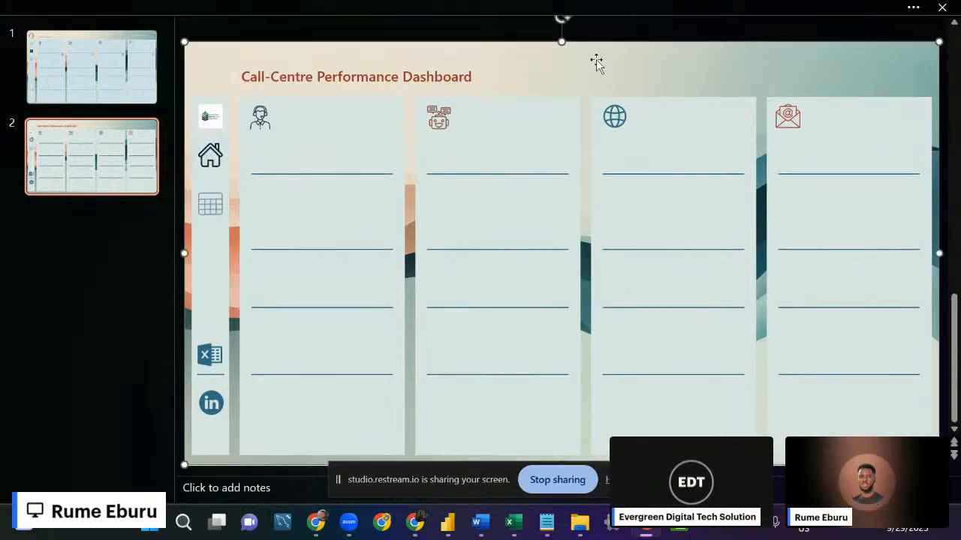
pyautogui.click(165, 362)
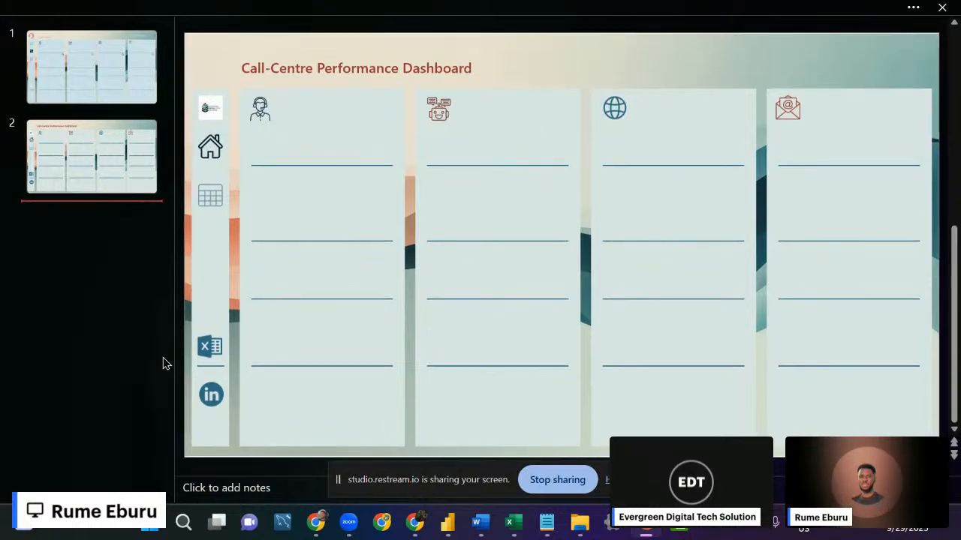
# Compare with the reference layout on slide 1, then group all objects on slide 2.
pyautogui.click(112, 104)
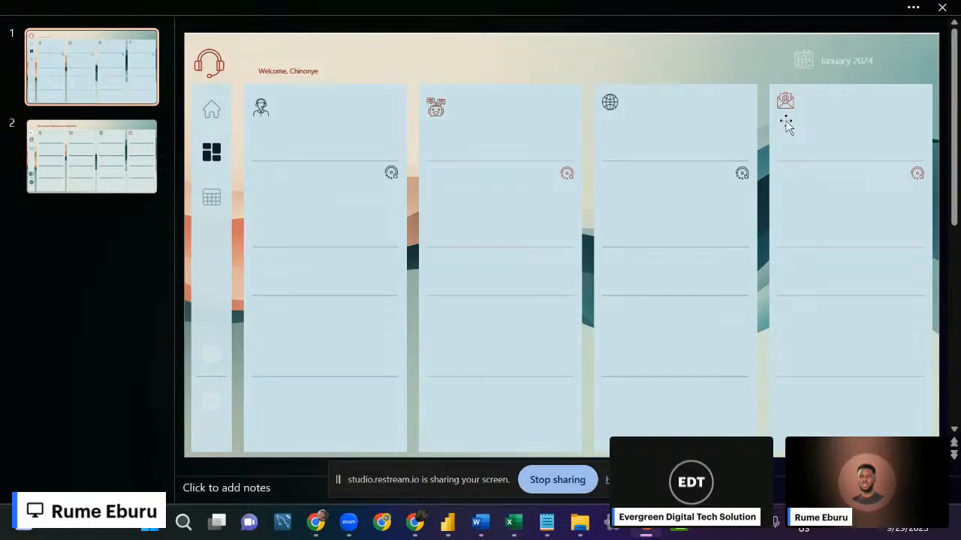
pyautogui.click(112, 151)
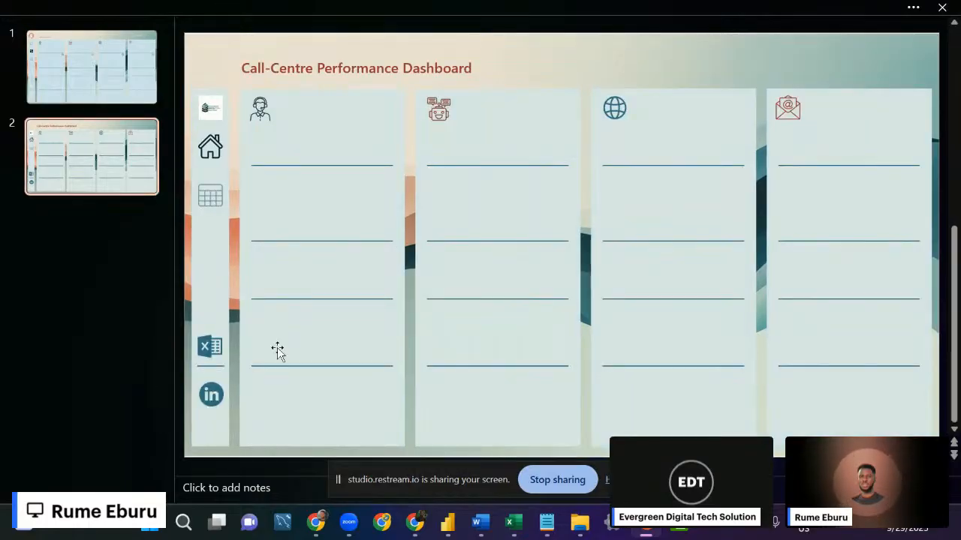
pyautogui.click(534, 73)
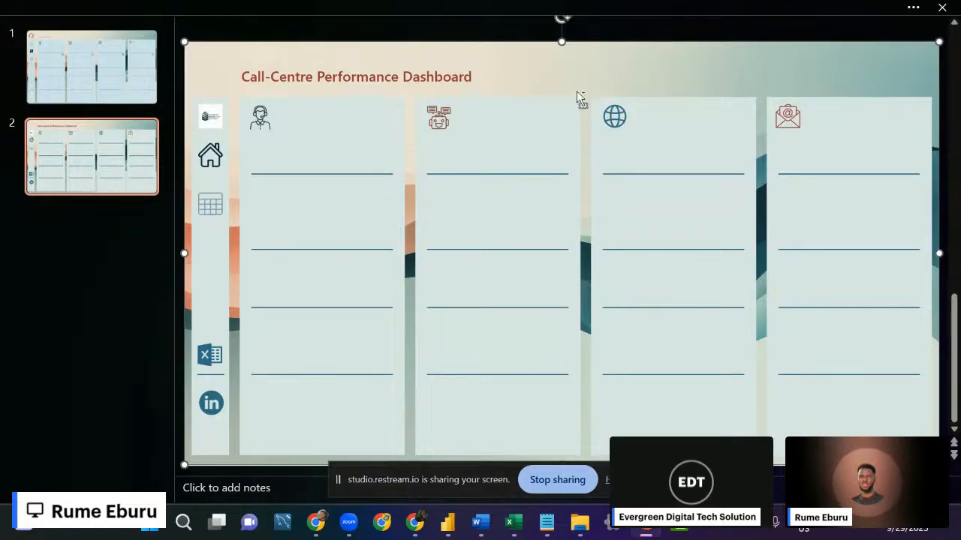
pyautogui.hotkey('ctrl', 'a')
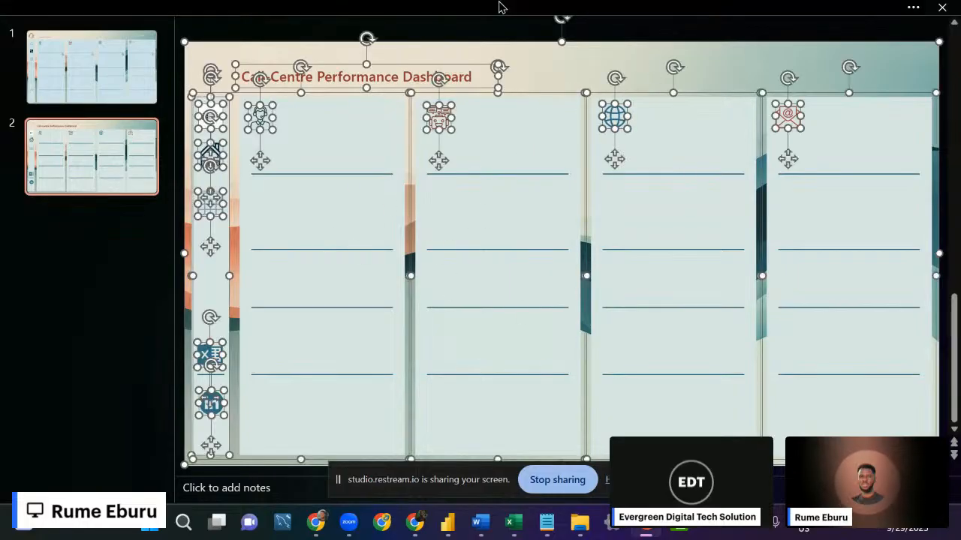
pyautogui.click(451, 10)
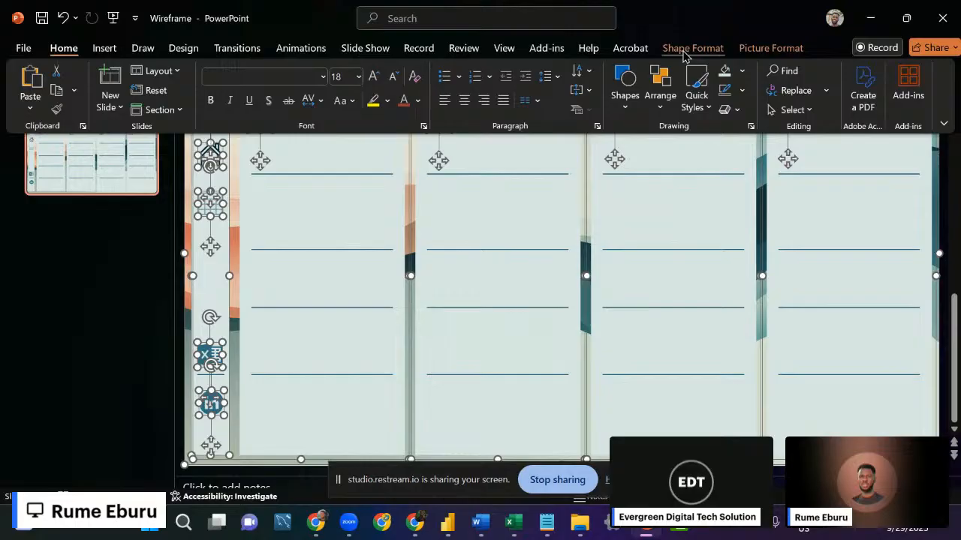
pyautogui.click(682, 50)
pyautogui.click(815, 90)
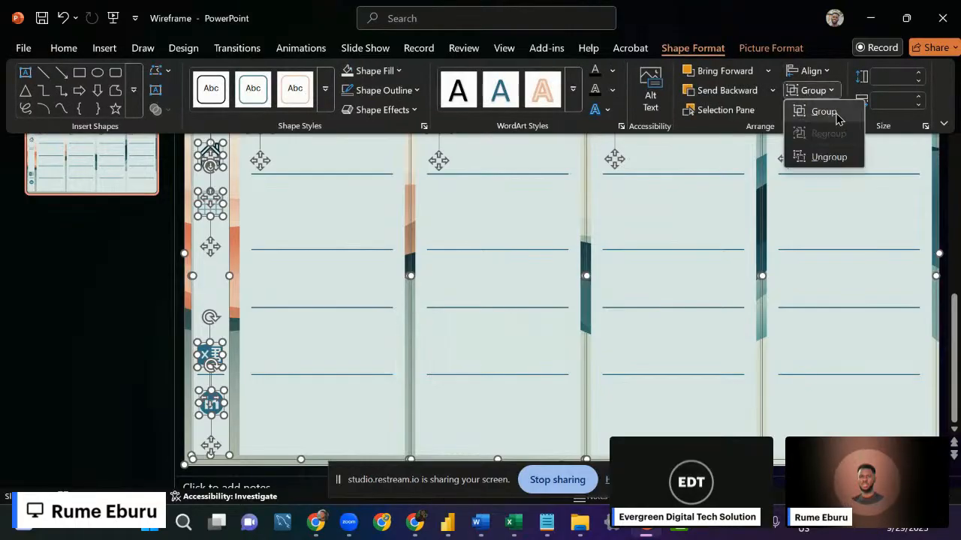
pyautogui.click(838, 117)
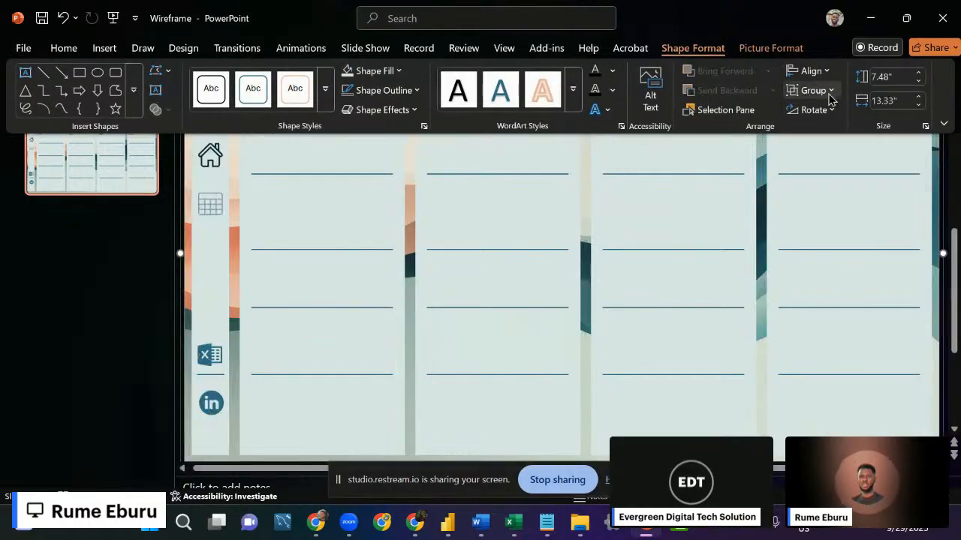
# Shift the grouped dashboard wireframe slightly to the right on slide 2.
pyautogui.click(829, 92)
pyautogui.click(493, 201)
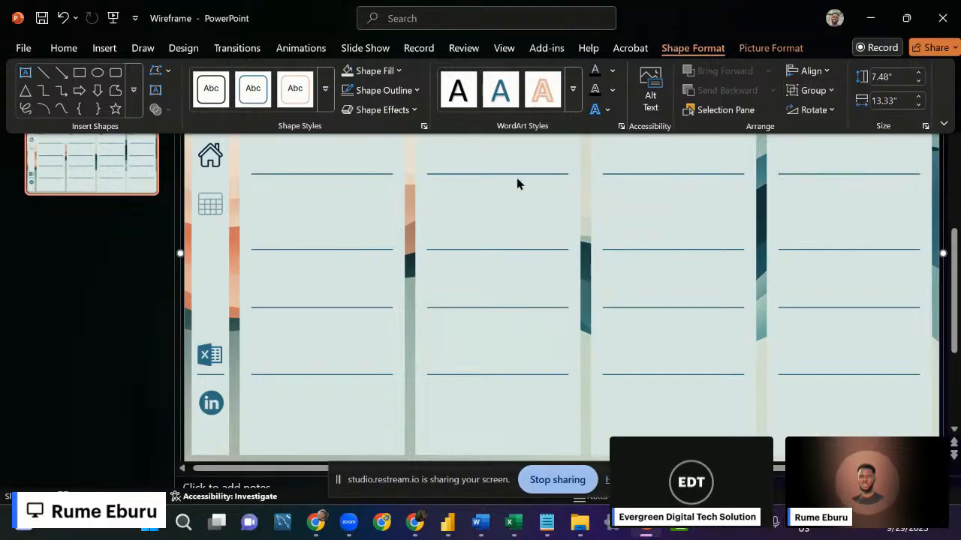
pyautogui.click(516, 184)
pyautogui.moveTo(561, 83)
pyautogui.mouseDown()
pyautogui.moveTo(558, 64)
pyautogui.moveTo(575, 77)
pyautogui.moveTo(566, 88)
pyautogui.mouseUp()
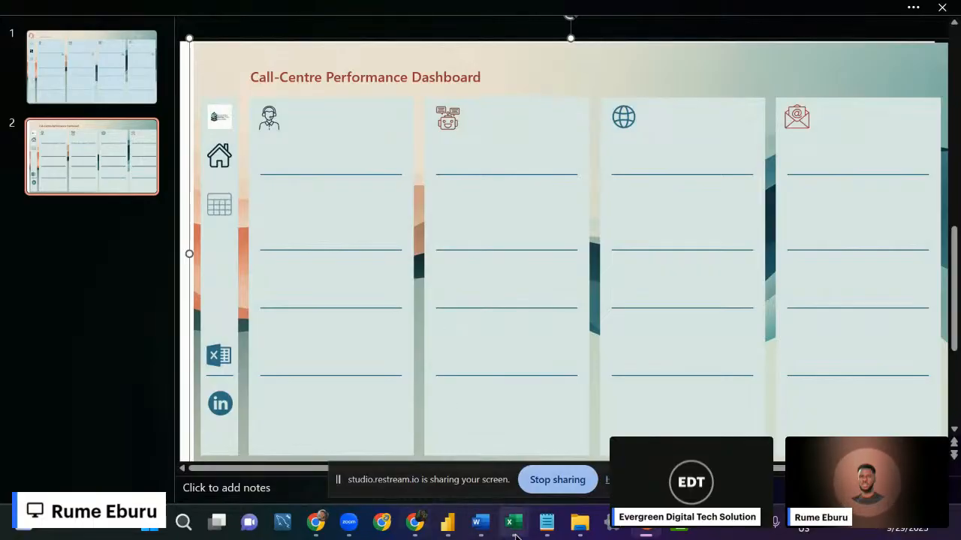
# Switch to the Call Centre Performance workbook in Excel and rename Sheet1 as Dashboard.
pyautogui.moveTo(515, 535)
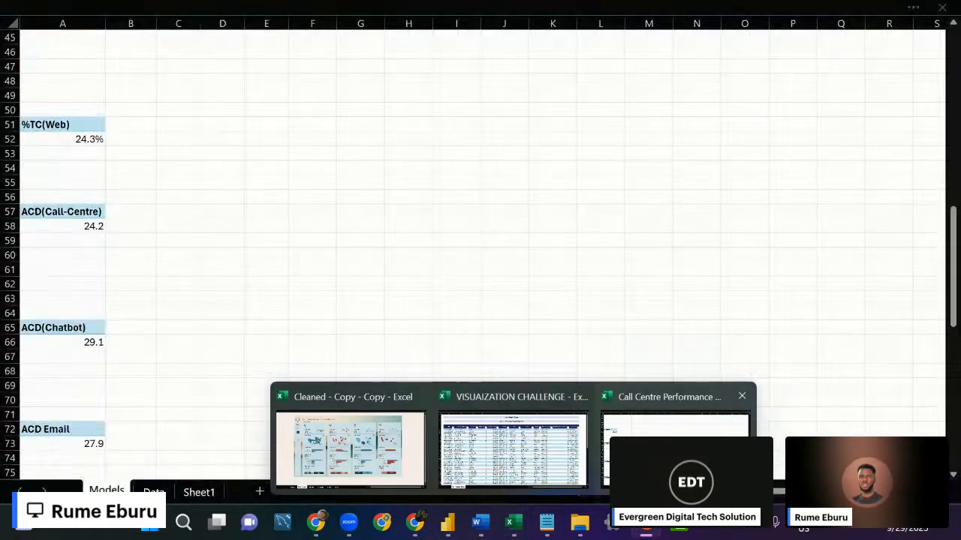
pyautogui.click(676, 443)
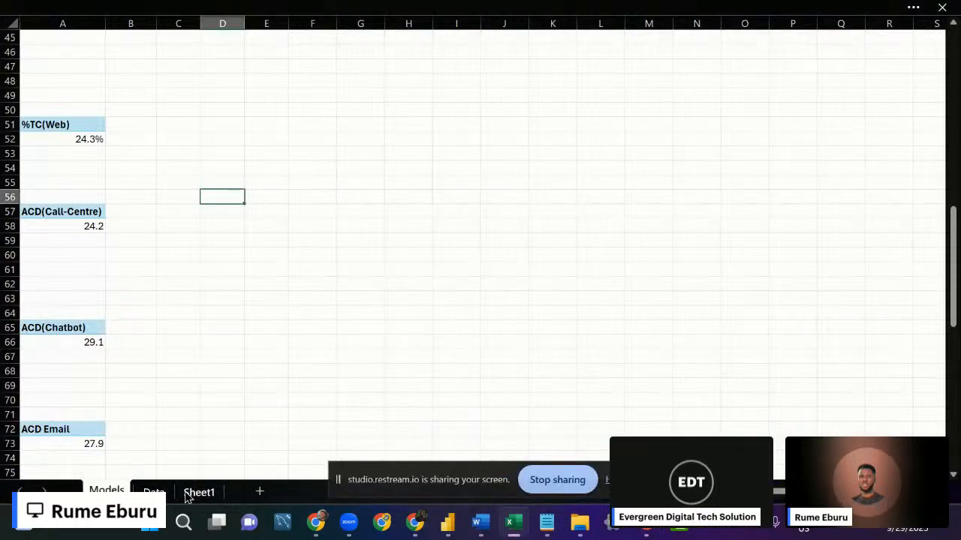
pyautogui.click(198, 492)
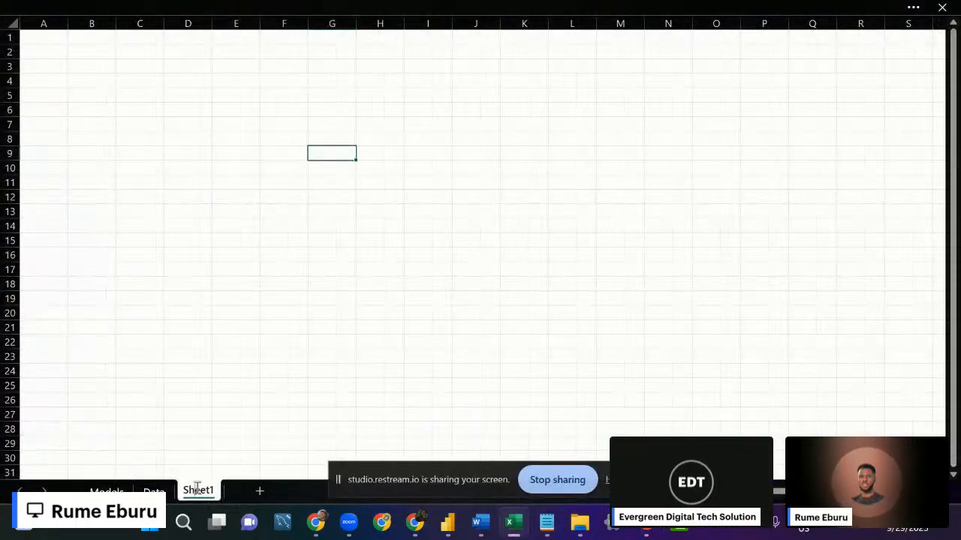
pyautogui.doubleClick(199, 490)
pyautogui.write('D')
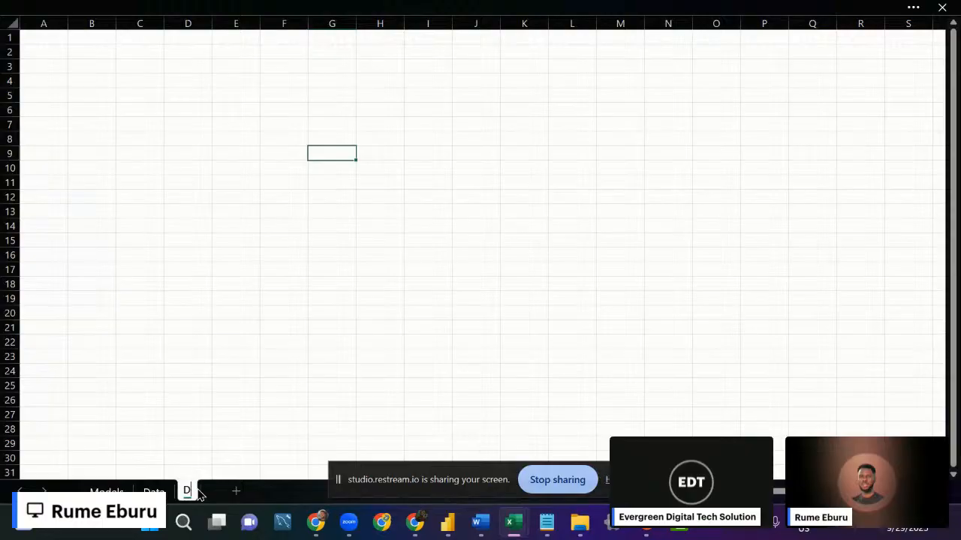
pyautogui.write('ashboard')
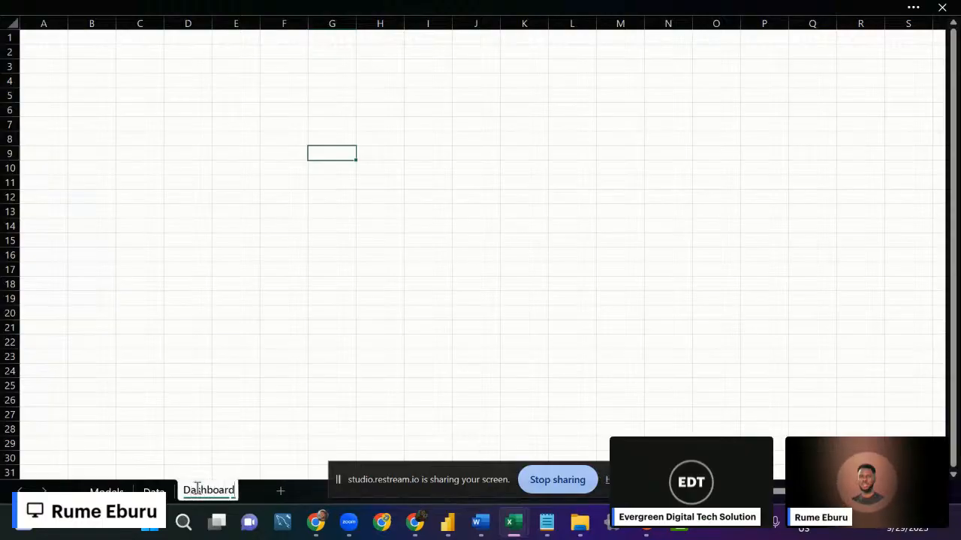
pyautogui.press('Return')
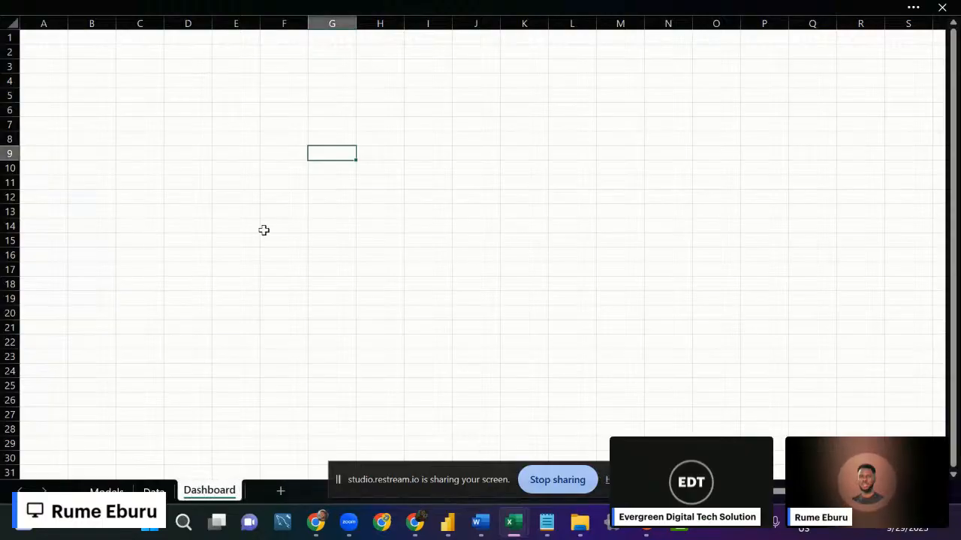
# Paste the copied dashboard wireframe into the Dashboard sheet at cell F11.
pyautogui.click(298, 179)
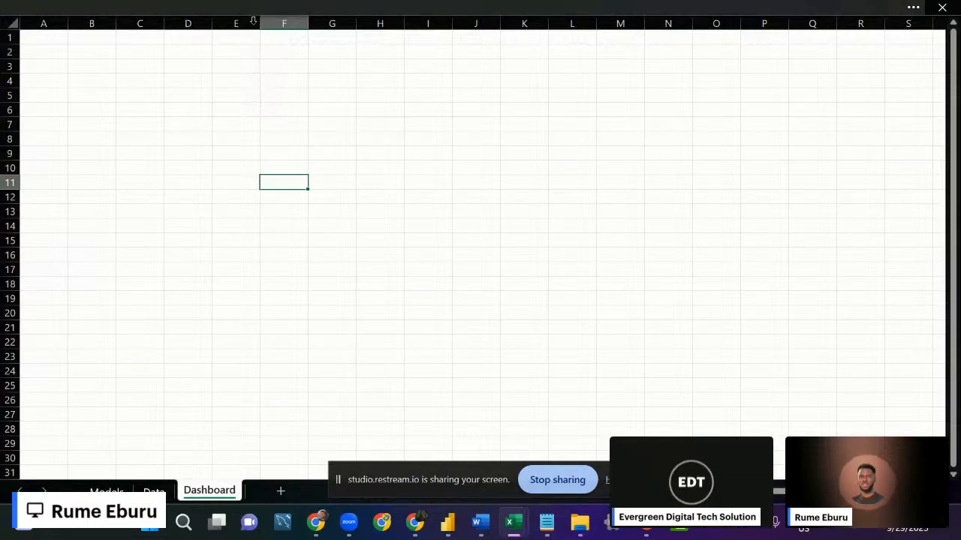
pyautogui.hotkey('ctrl', 'v')
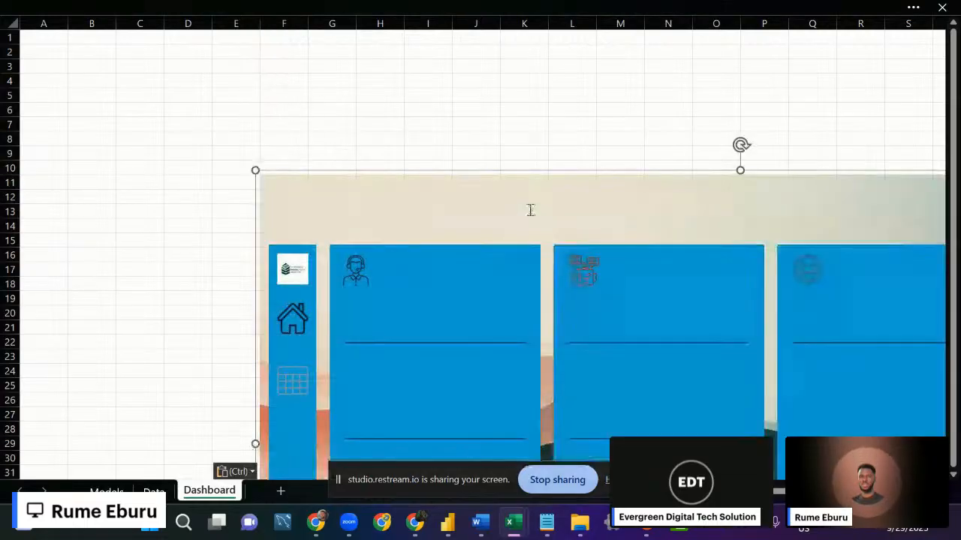
pyautogui.click(529, 213)
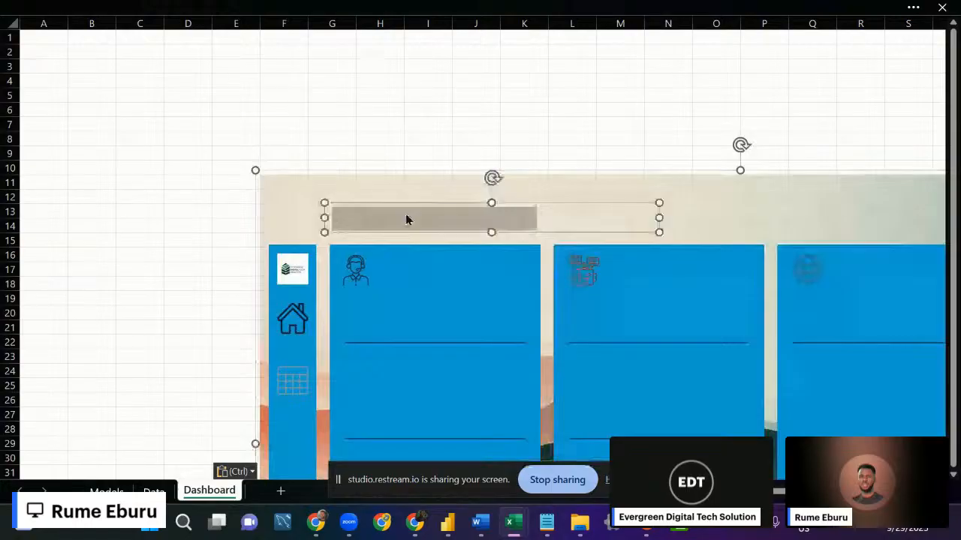
pyautogui.click(385, 188)
pyautogui.moveTo(422, 191)
pyautogui.mouseDown()
pyautogui.moveTo(324, 85)
pyautogui.moveTo(421, 192)
pyautogui.mouseUp()
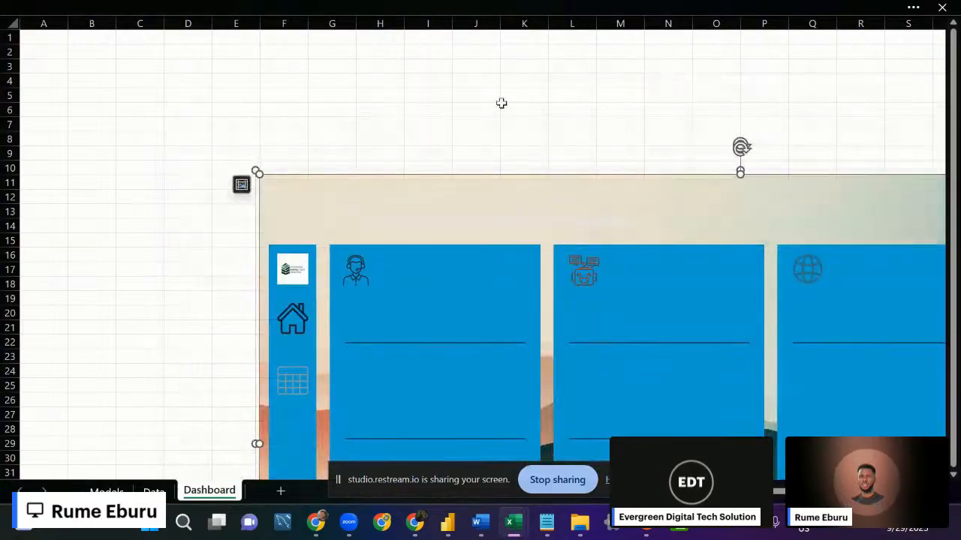
pyautogui.click(428, 80)
pyautogui.click(409, 213)
pyautogui.click(410, 127)
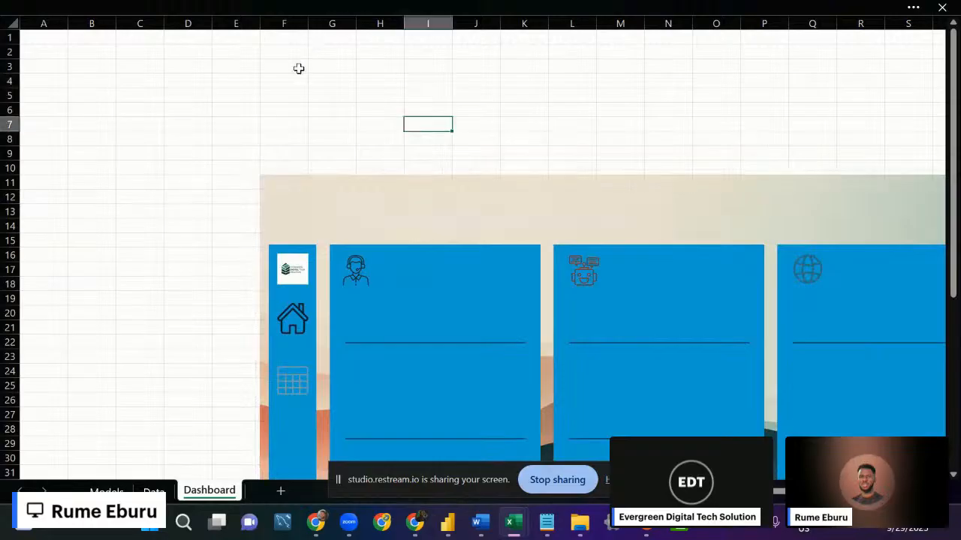
# Zoom the Dashboard sheet out to examine the whole pasted wireframe.
pyautogui.click(298, 68)
pyautogui.click(913, 7)
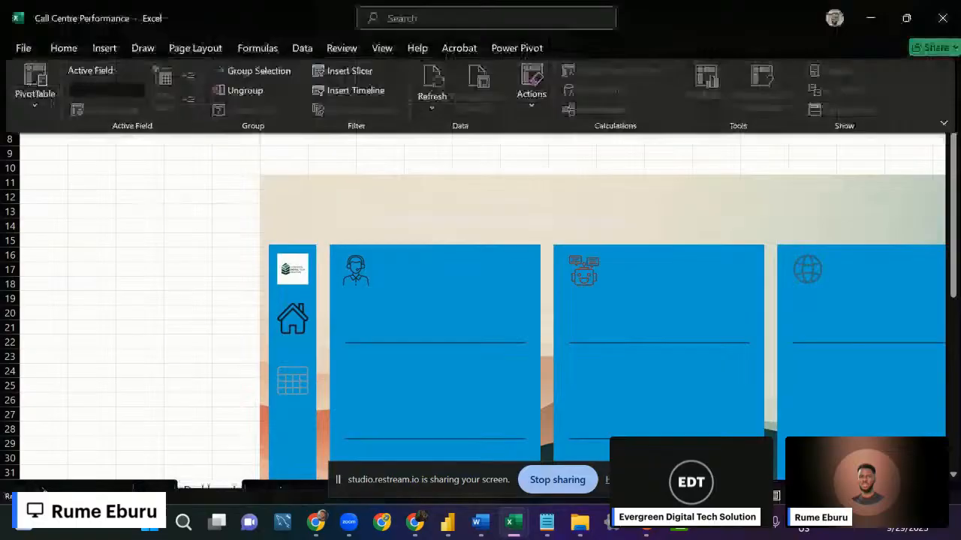
pyautogui.click(835, 496)
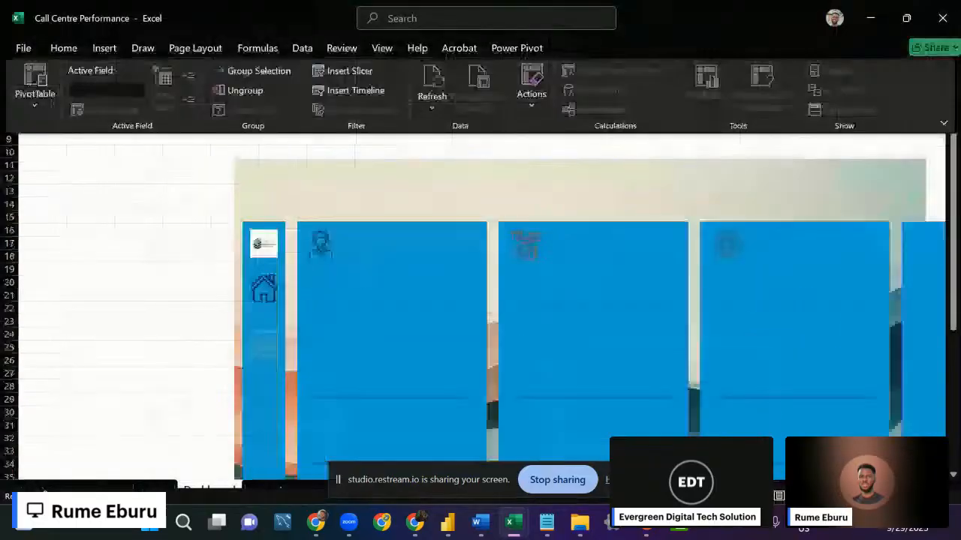
pyautogui.click(834, 496)
pyautogui.click(835, 496)
pyautogui.click(835, 496)
pyautogui.click(820, 340)
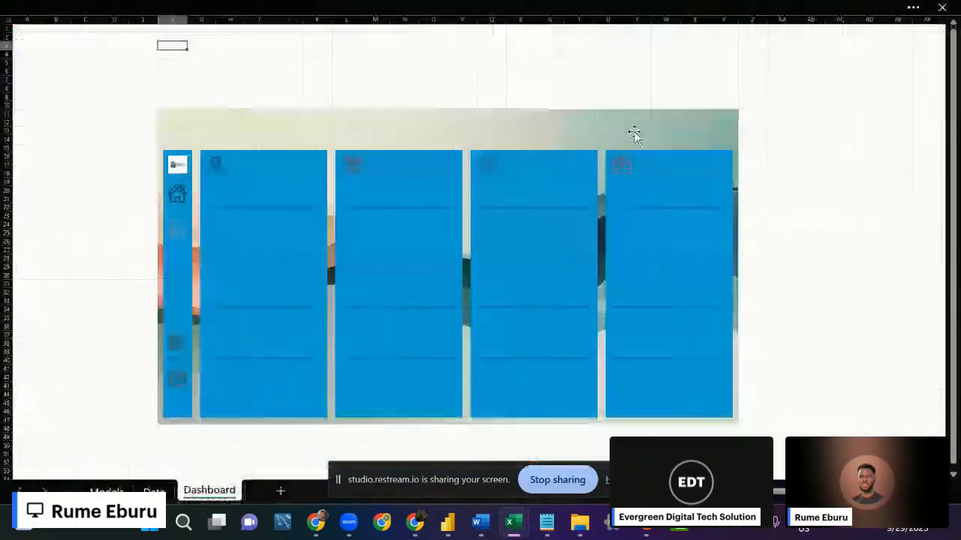
pyautogui.click(911, 7)
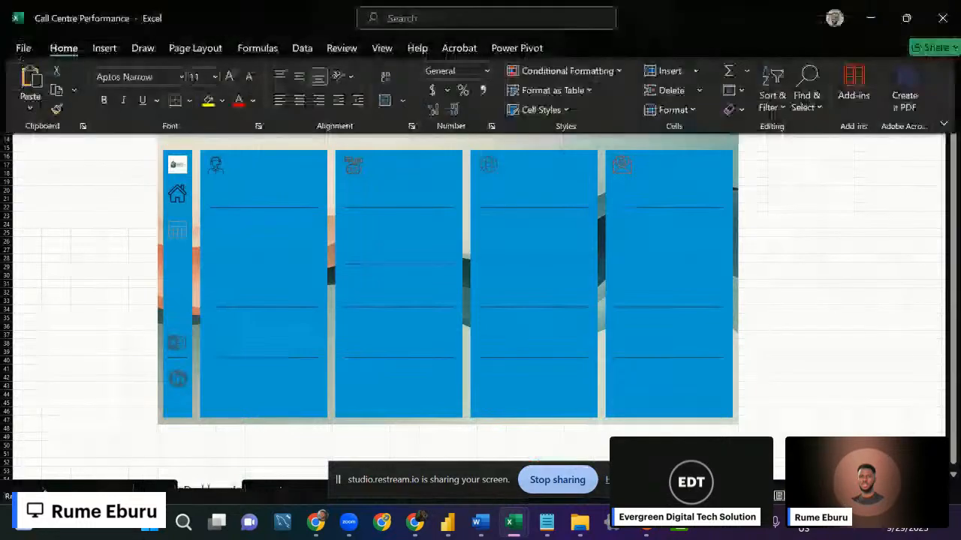
pyautogui.click(908, 496)
pyautogui.click(875, 285)
pyautogui.scroll(-3, 891, 273)
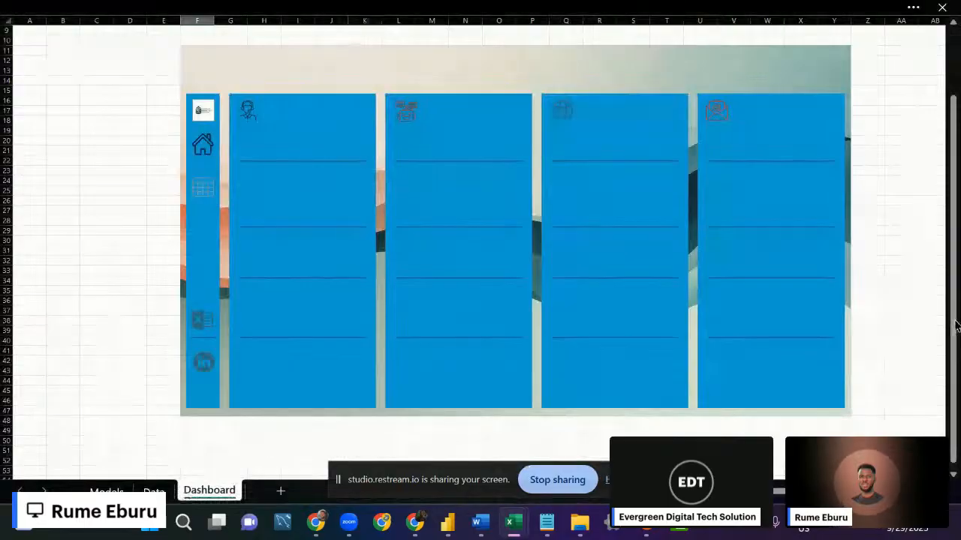
pyautogui.press('Escape')
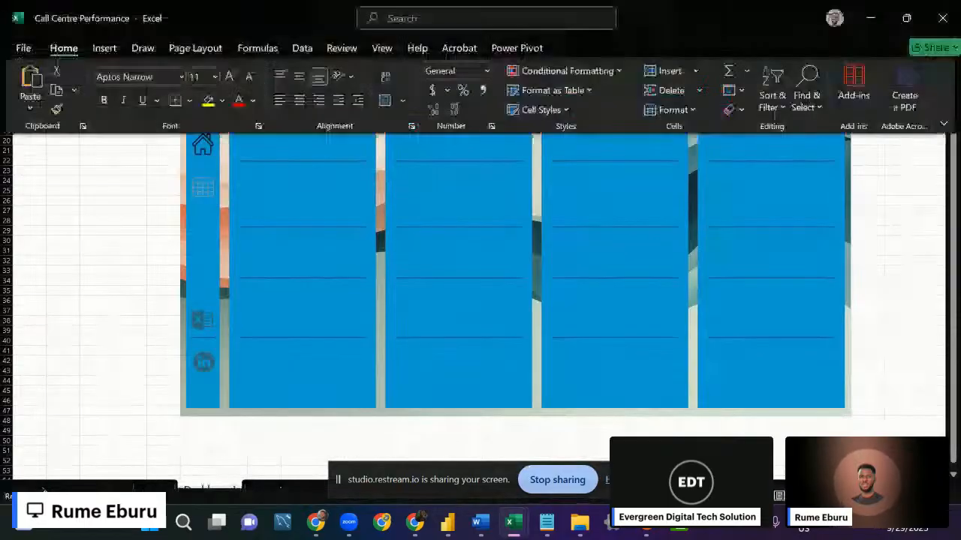
pyautogui.scroll(1, 198, 371)
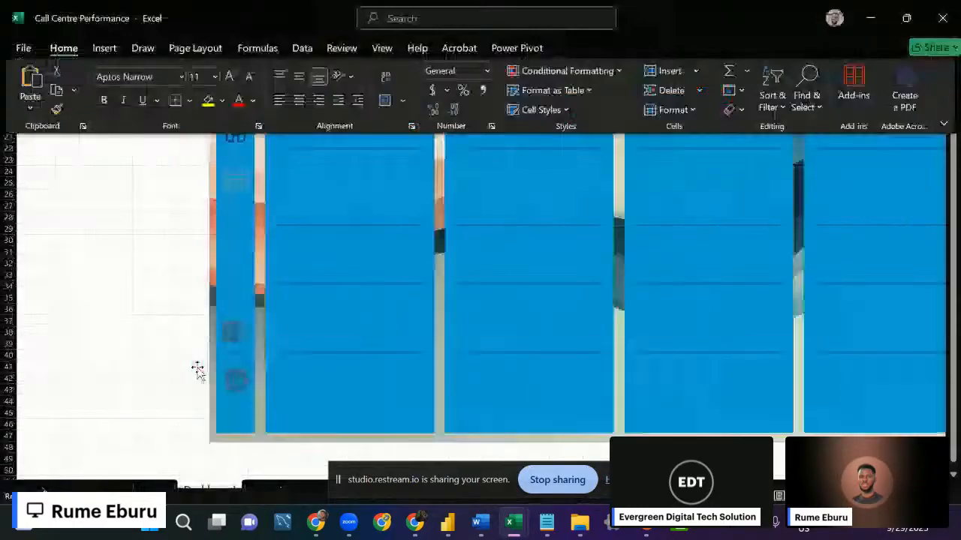
pyautogui.click(197, 371)
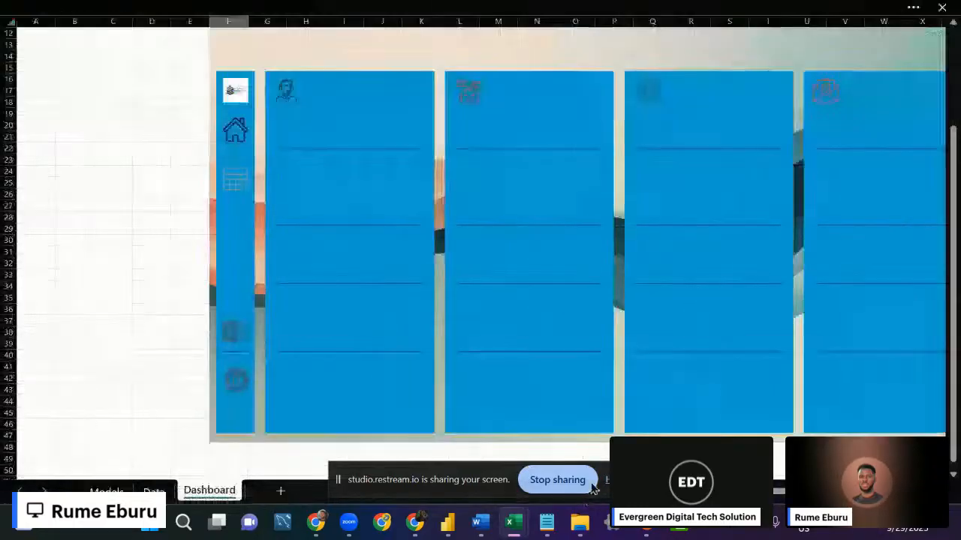
pyautogui.click(388, 43)
pyautogui.click(152, 124)
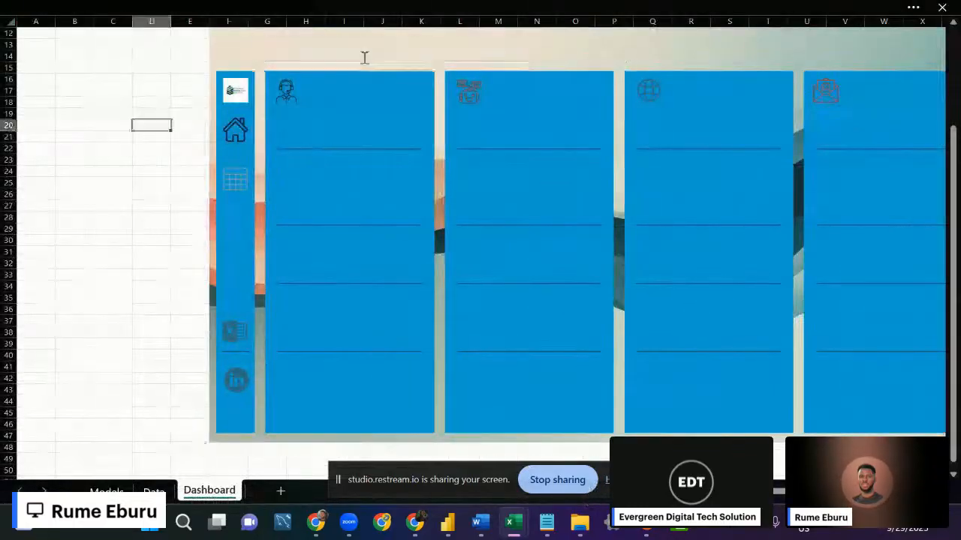
# Move the pasted wireframe left and slightly down so it starts in column C at about row 13.
pyautogui.click(660, 50)
pyautogui.moveTo(660, 49); pyautogui.dragTo(562, 72)
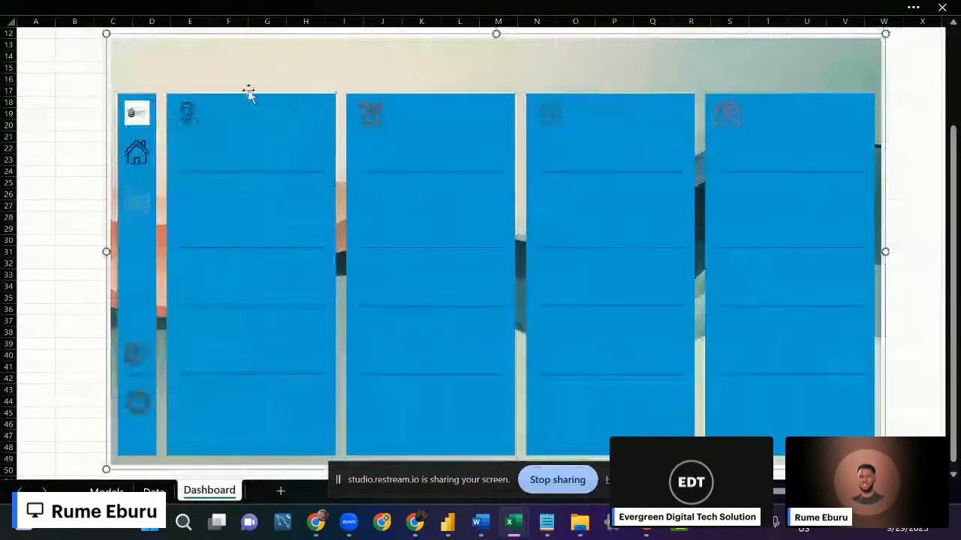
pyautogui.click(23, 88)
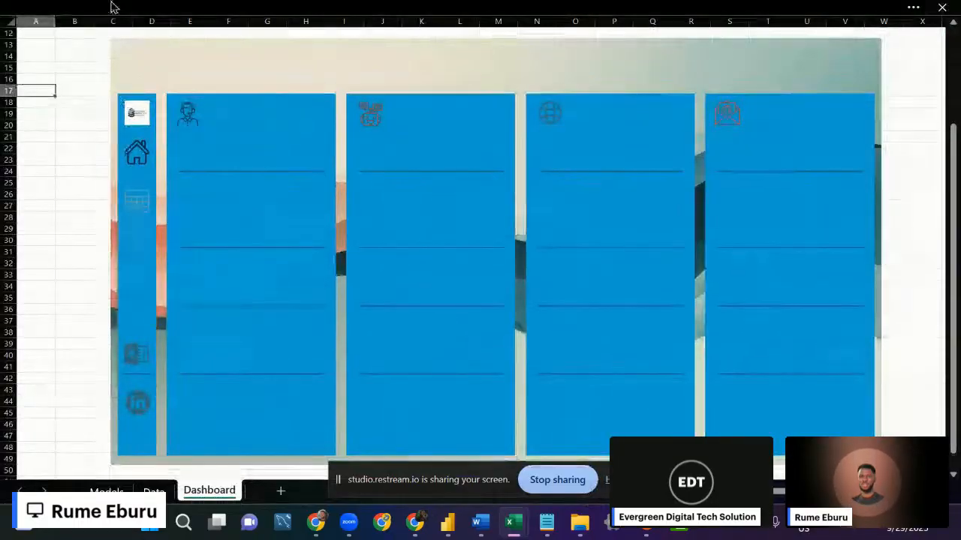
# Apply the custom Call Center Colors theme colours to the workbook.
pyautogui.click(110, 7)
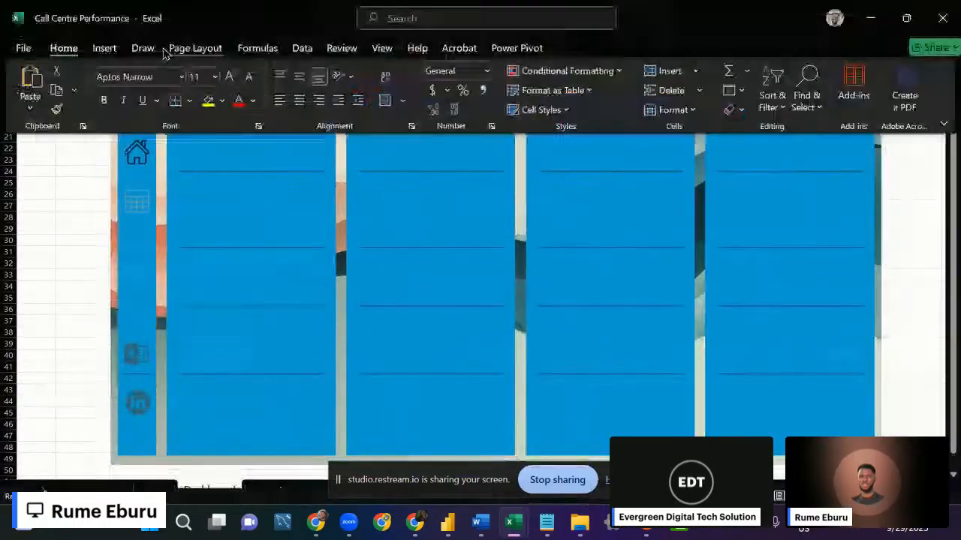
pyautogui.click(209, 51)
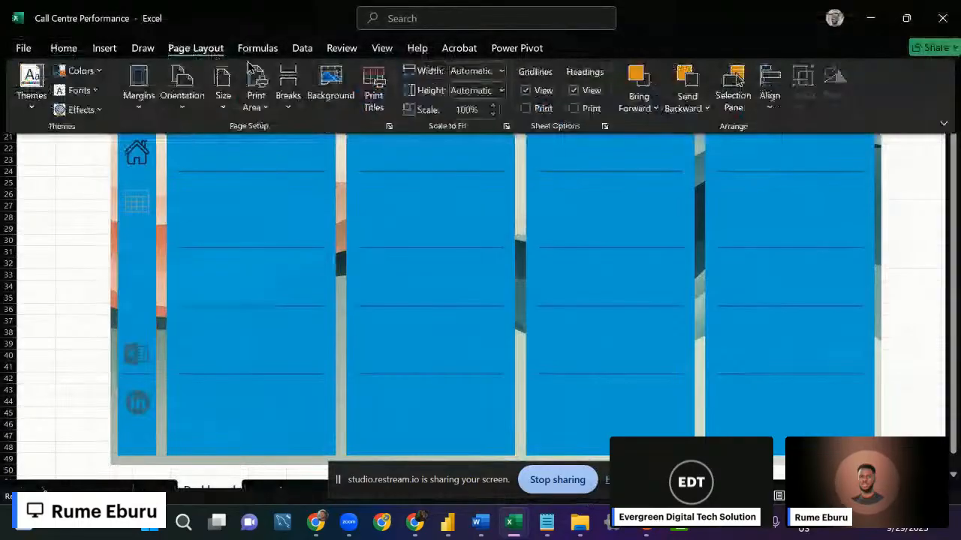
pyautogui.click(81, 71)
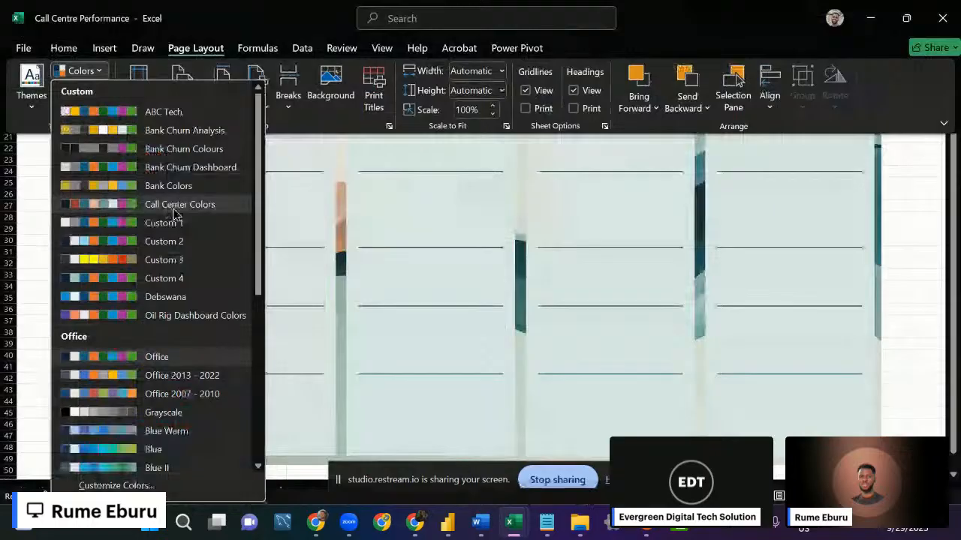
pyautogui.click(174, 210)
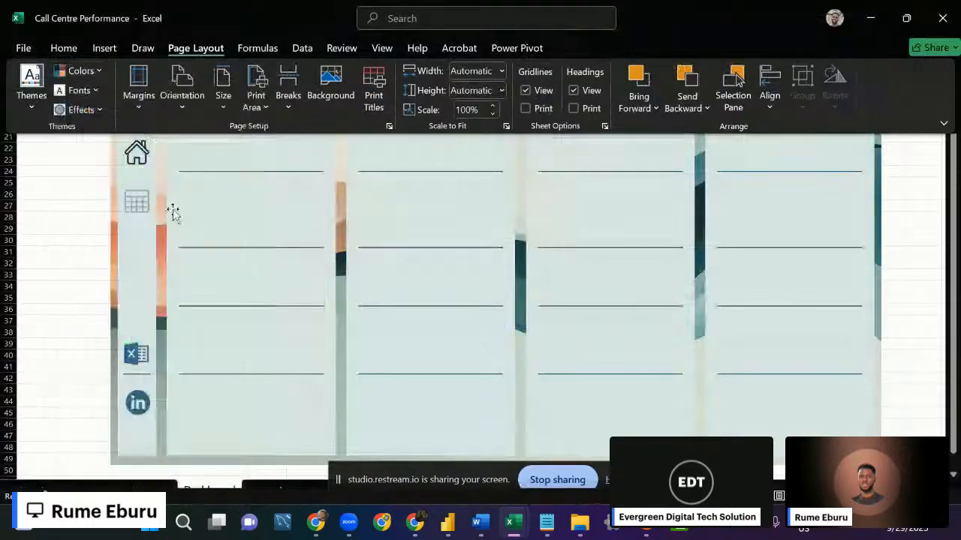
pyautogui.click(79, 240)
pyautogui.click(53, 192)
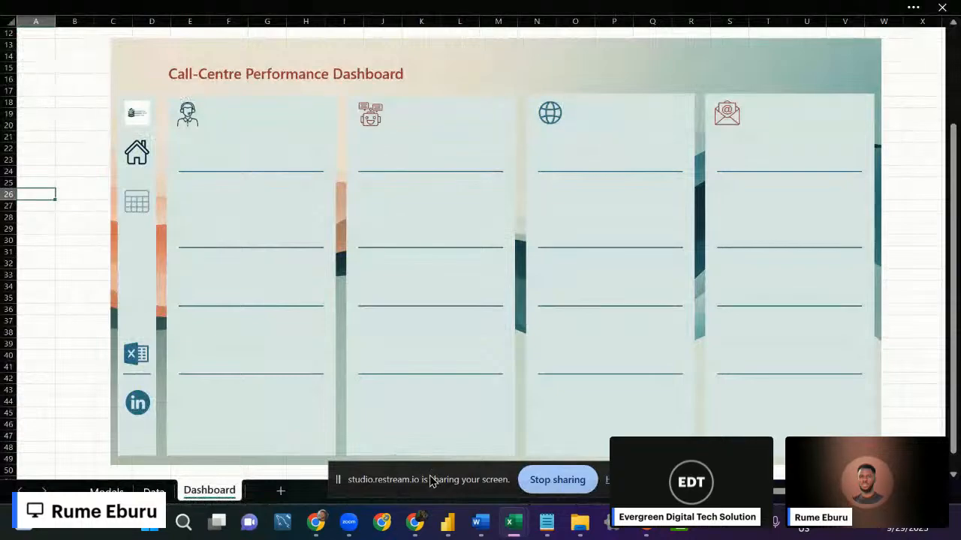
# Open the Models sheet, check the finished dashboard in the Cleaned - Copy - Copy workbook, and return to Call Centre Performance.
pyautogui.moveTo(430, 475); pyautogui.dragTo(555, 25)
pyautogui.click(36, 194)
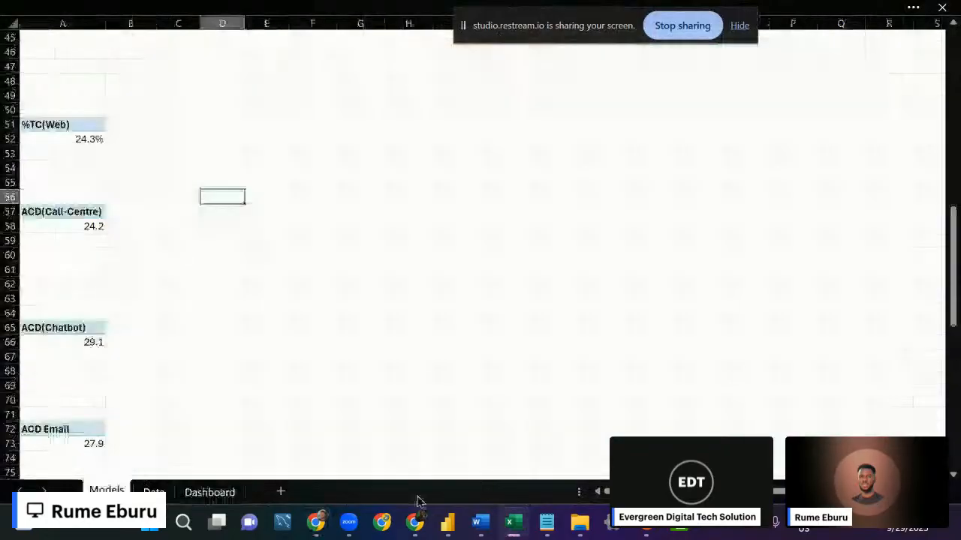
pyautogui.moveTo(513, 522)
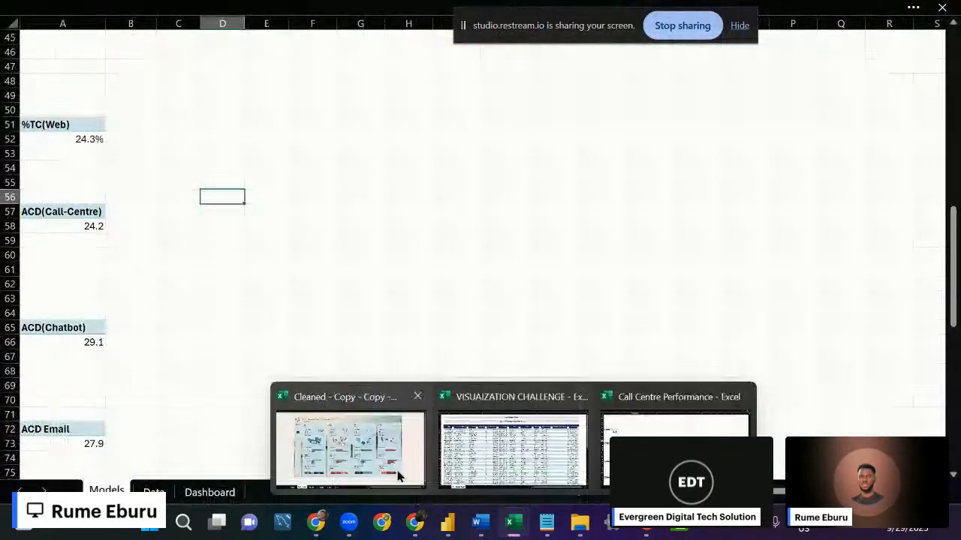
pyautogui.click(398, 476)
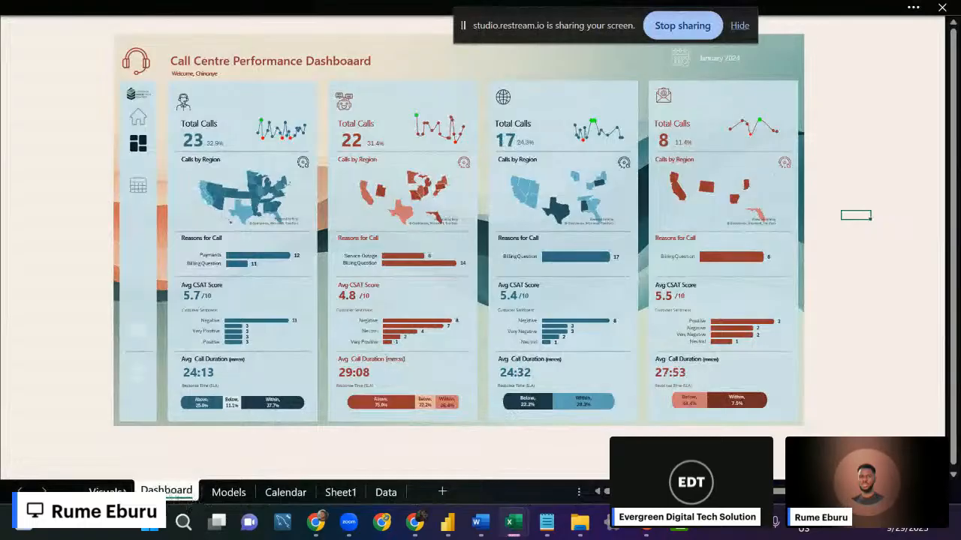
pyautogui.moveTo(524, 529)
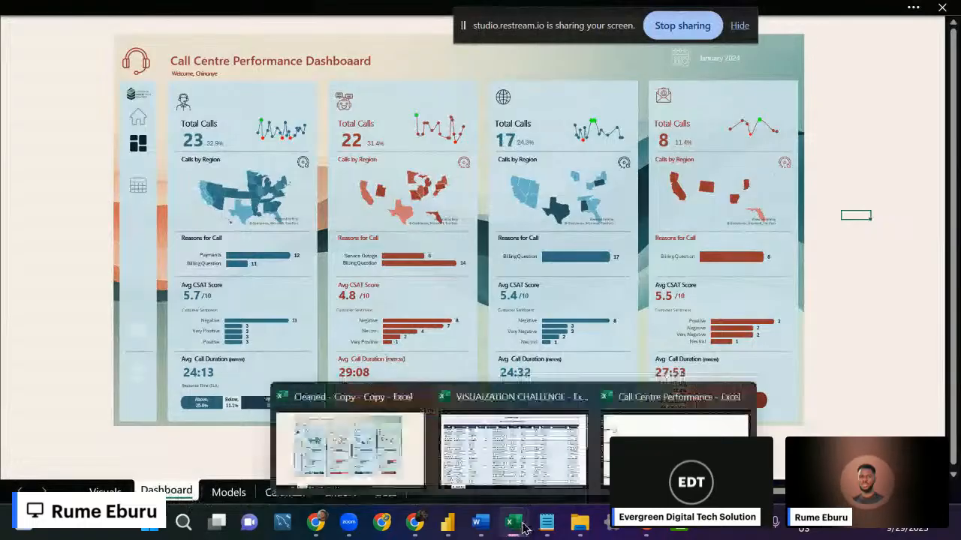
pyautogui.click(675, 431)
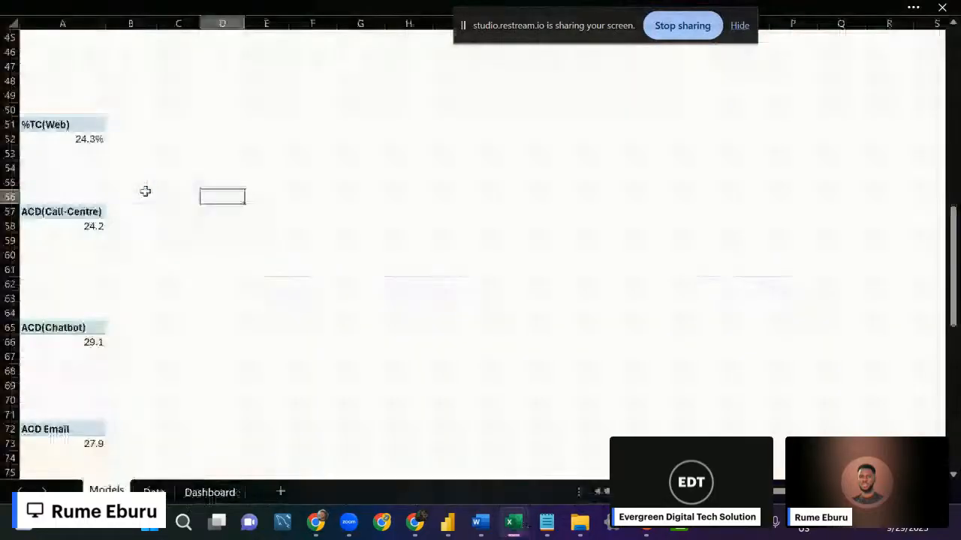
# Link cell C4 on the Models sheet to the TC(Call-Center) value with the formula =A4.
pyautogui.scroll(15, 144, 191)
pyautogui.click(178, 80)
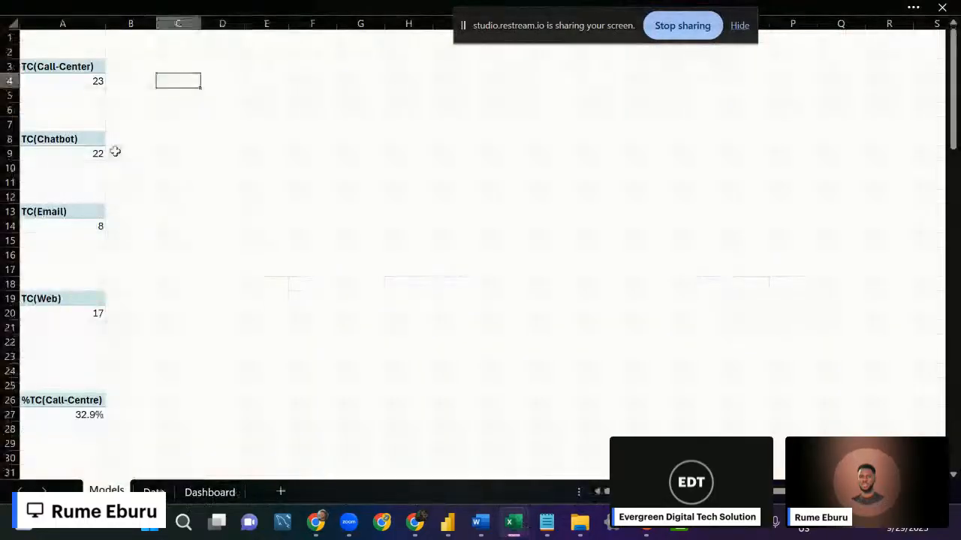
pyautogui.write('=a4')
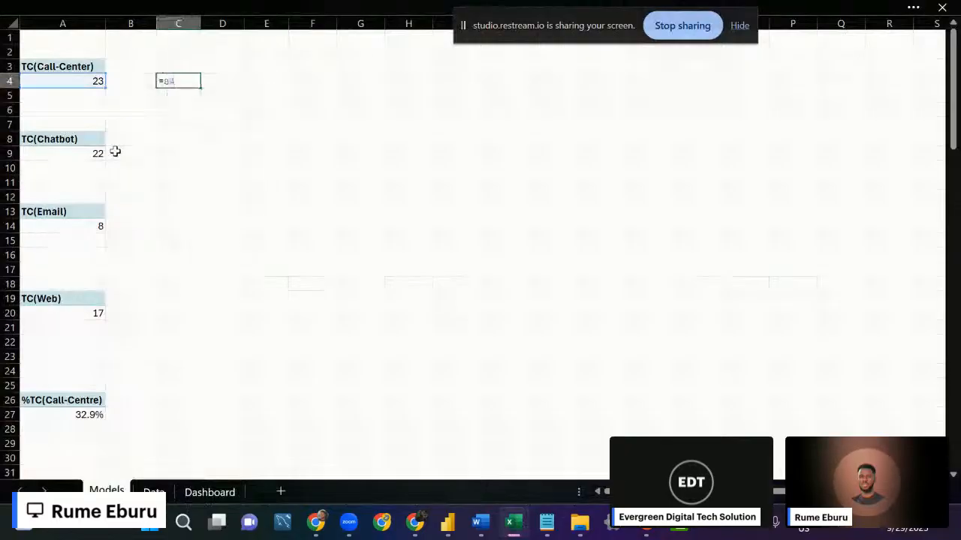
pyautogui.press('Return')
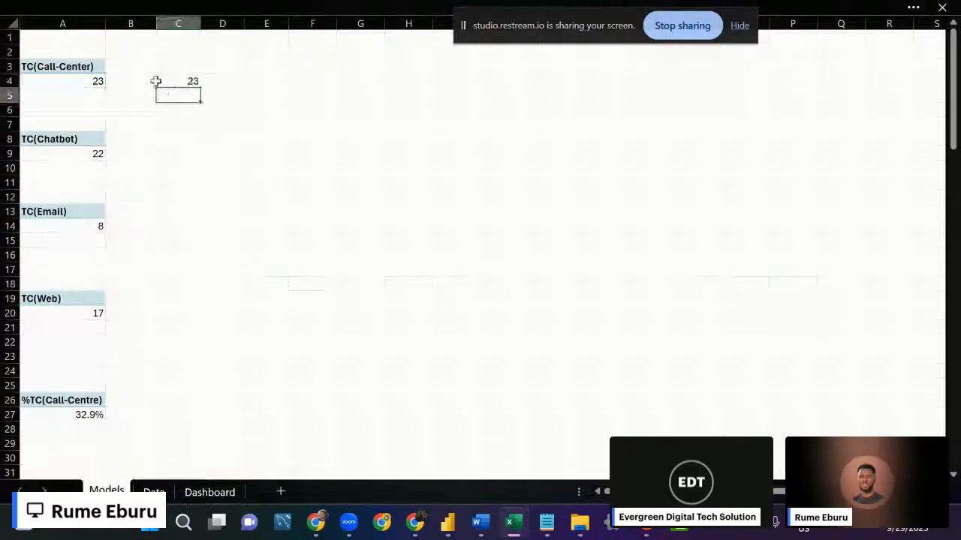
# Link cell C9 on the Models sheet to the TC(Chatbot) value with the formula =A9.
pyautogui.click(168, 153)
pyautogui.write('=a22')
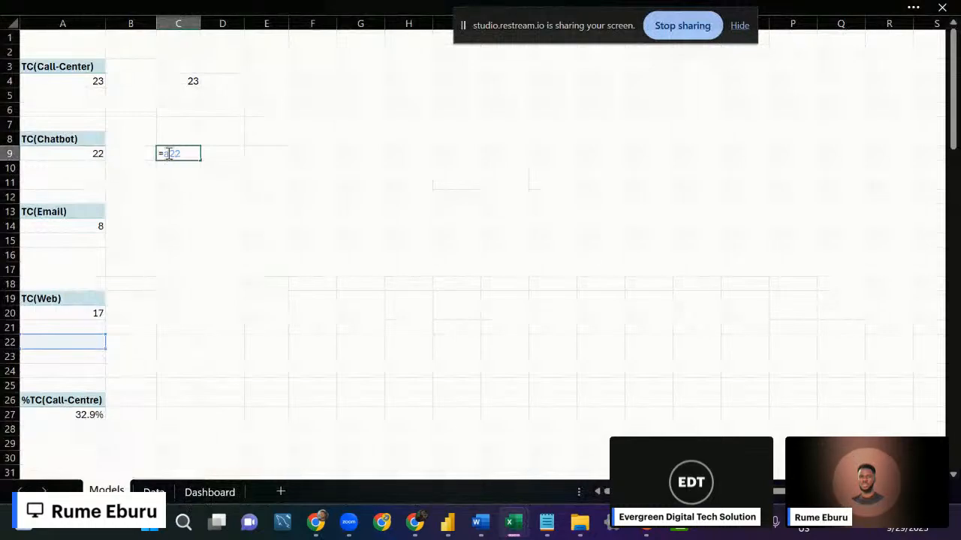
pyautogui.press('BackSpace')
pyautogui.press('BackSpace')
pyautogui.write('9')
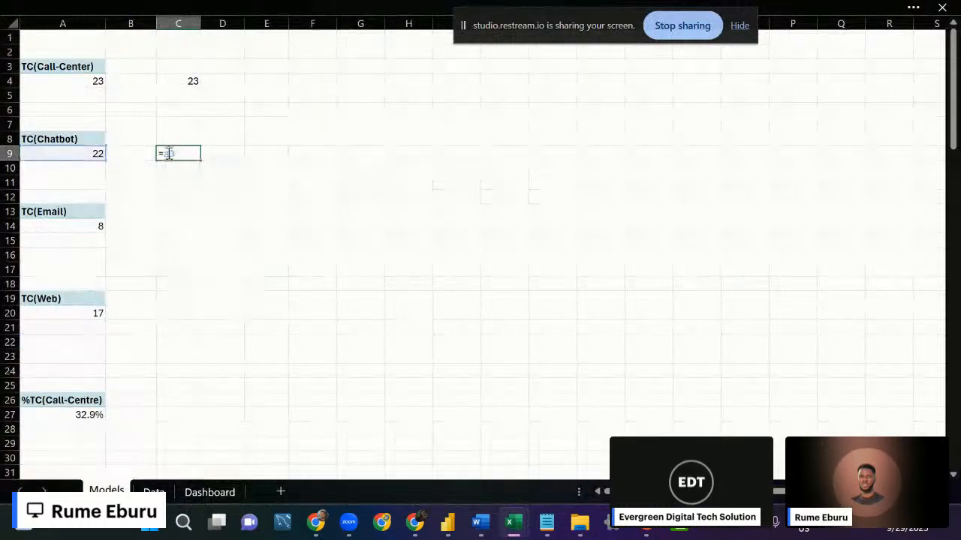
pyautogui.press('Return')
# Link the TC(Email) and TC(Web) values into column C with =A14 in C14 and =A20 in C20.
pyautogui.click(174, 224)
pyautogui.write('=')
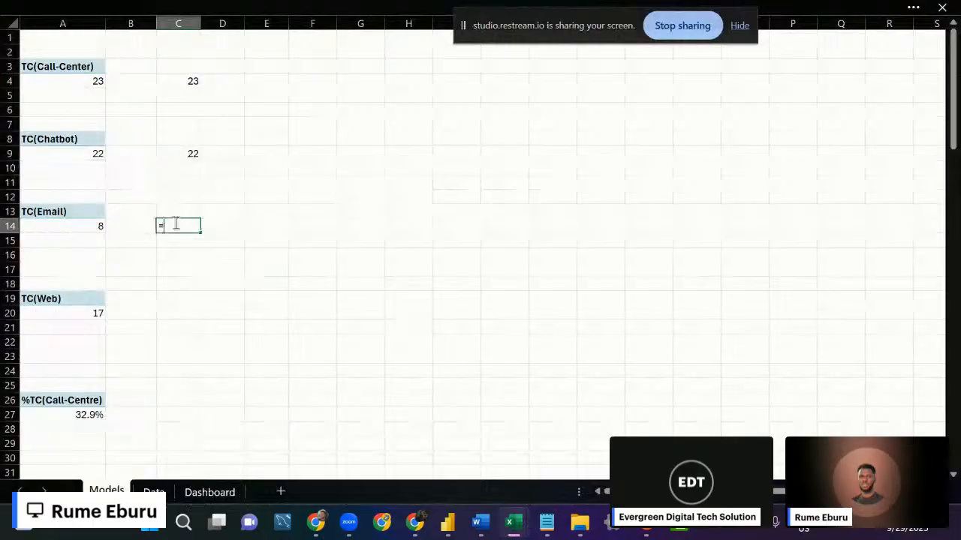
pyautogui.write('a14')
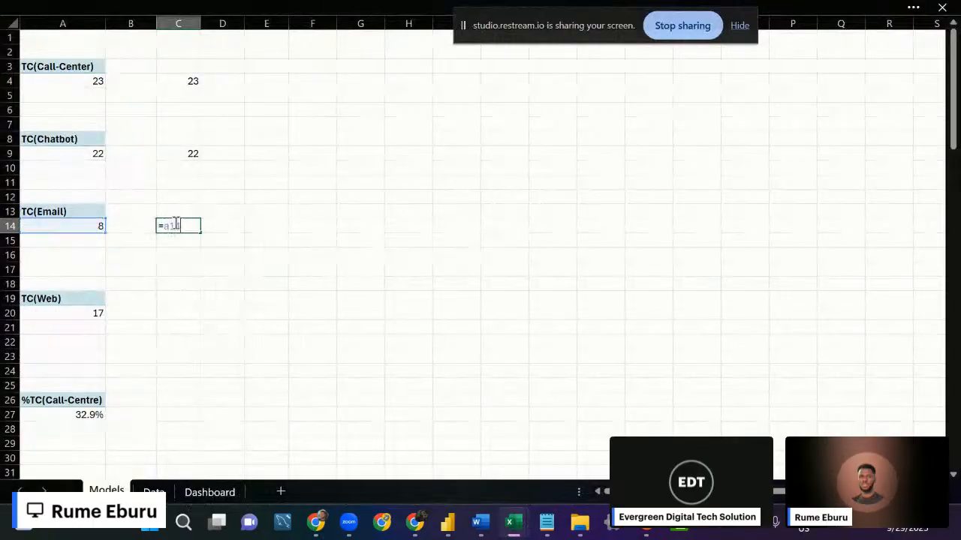
pyautogui.press('Return')
pyautogui.click(175, 314)
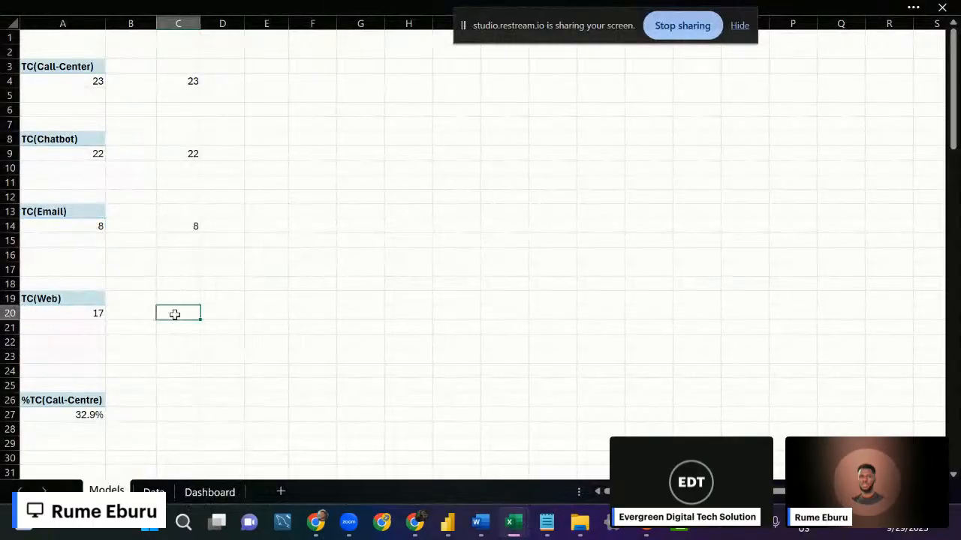
pyautogui.write('=')
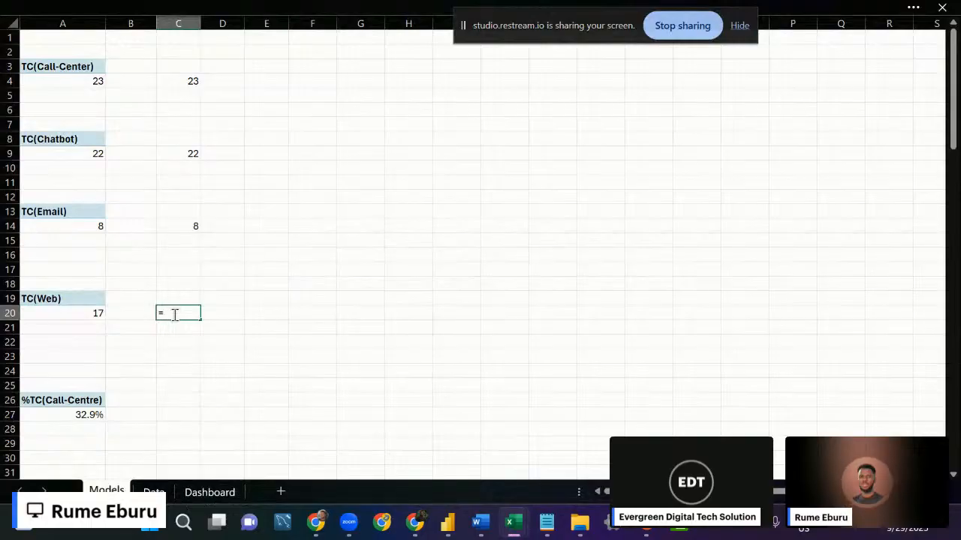
pyautogui.write('a20')
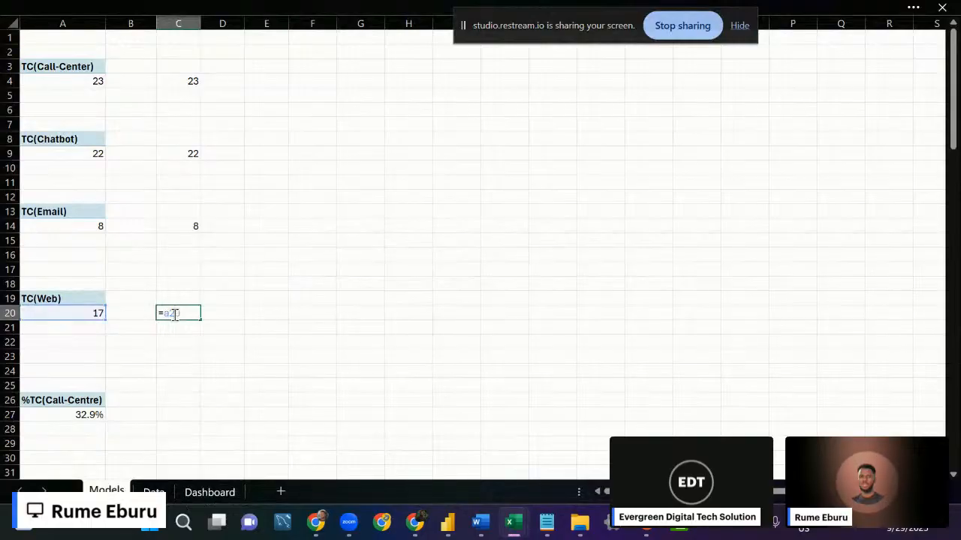
pyautogui.press('Return')
# Link the %TC(Call-Centre) and %TC(Chatbot) values into column C with =A27 in C27 and =A35 in C35.
pyautogui.scroll(-3, 185, 333)
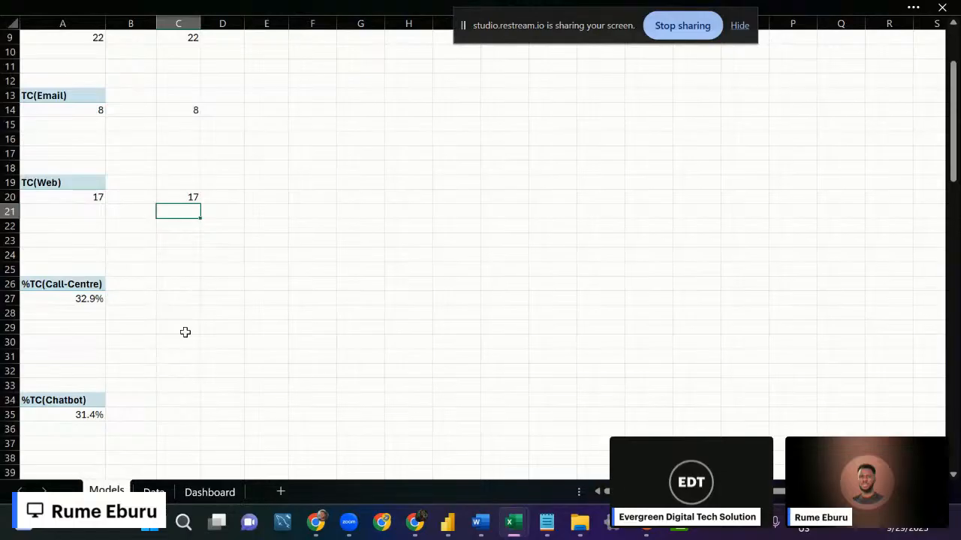
pyautogui.click(162, 299)
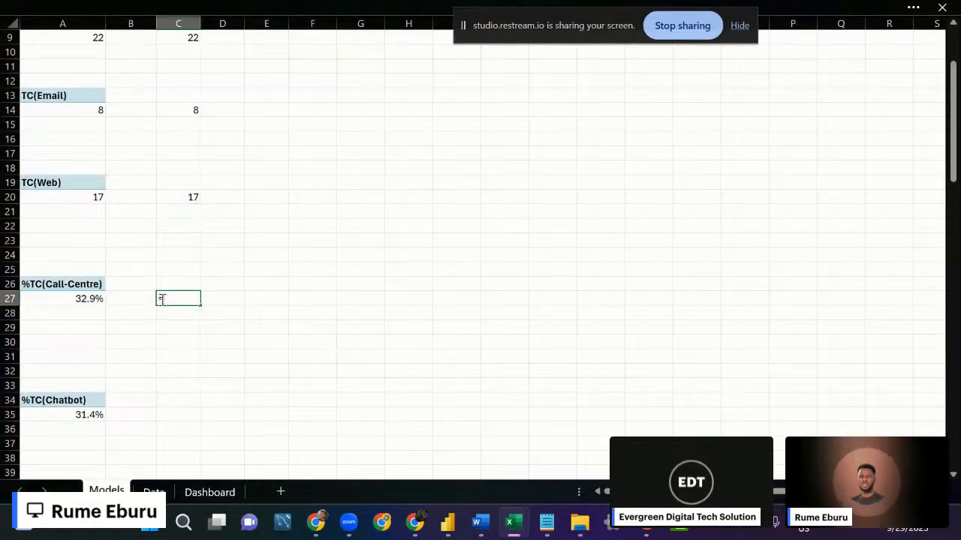
pyautogui.write('=a27')
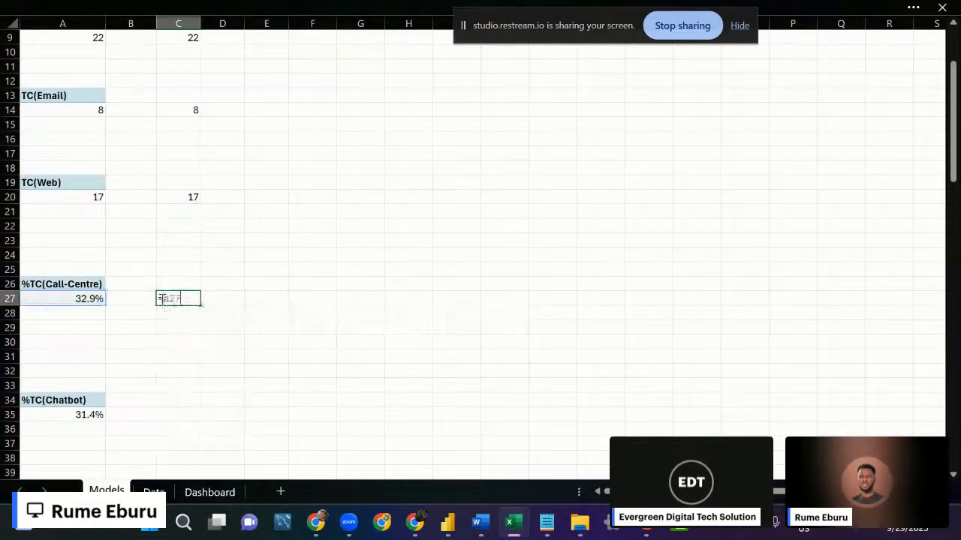
pyautogui.press('Return')
pyautogui.click(182, 415)
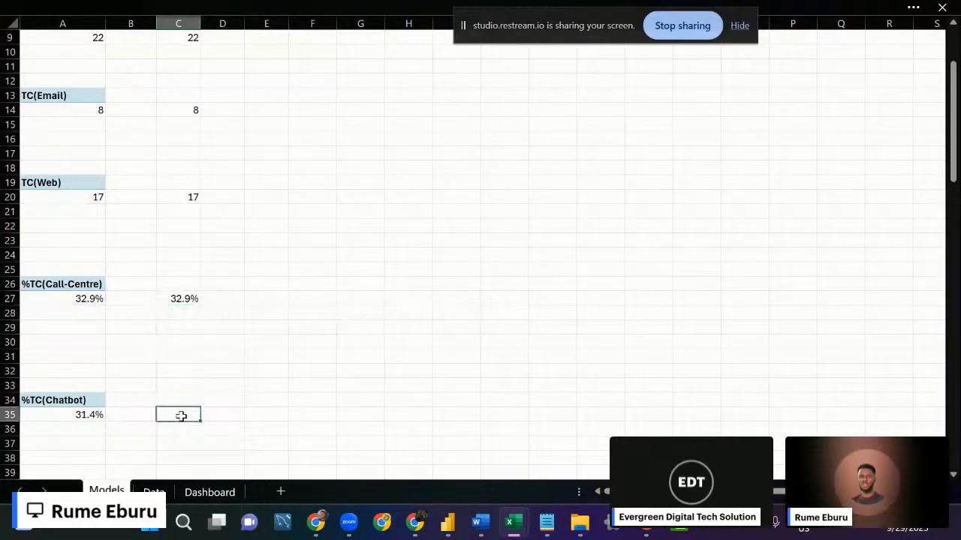
pyautogui.write('=a35')
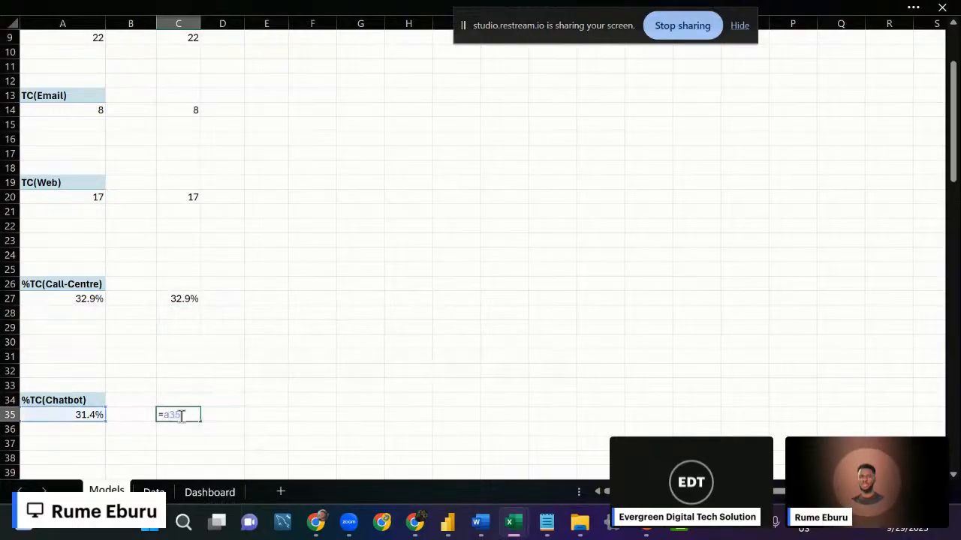
pyautogui.press('Return')
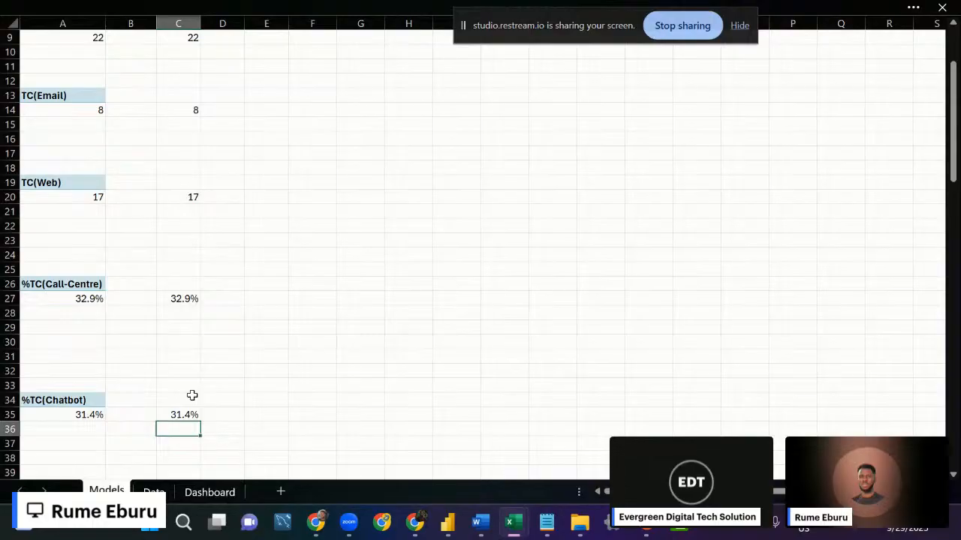
# Link the %TC(Email) and %TC(Web) values into column C with =A42 in C42 and =A52 in C52.
pyautogui.scroll(-4, 178, 343)
pyautogui.click(178, 342)
pyautogui.write('=')
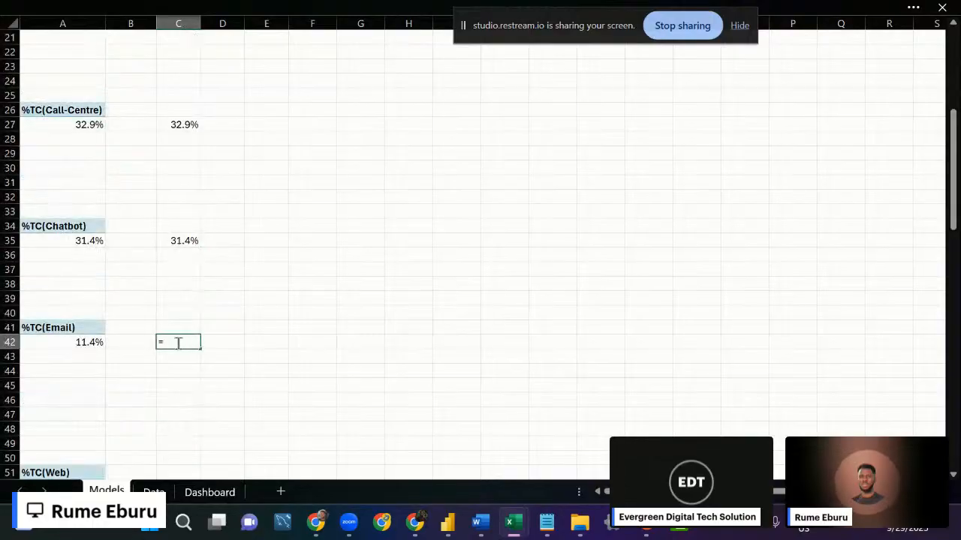
pyautogui.write('a')
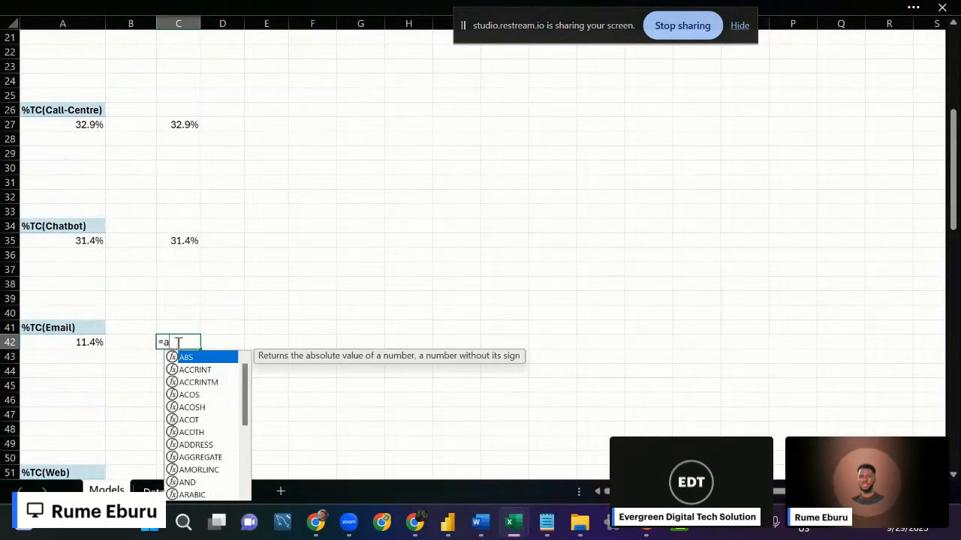
pyautogui.write('42')
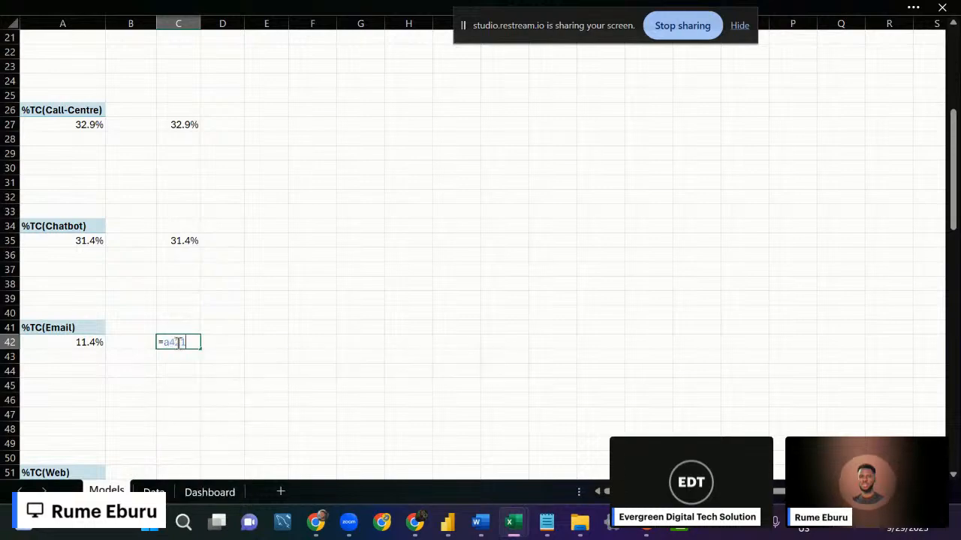
pyautogui.press('Return')
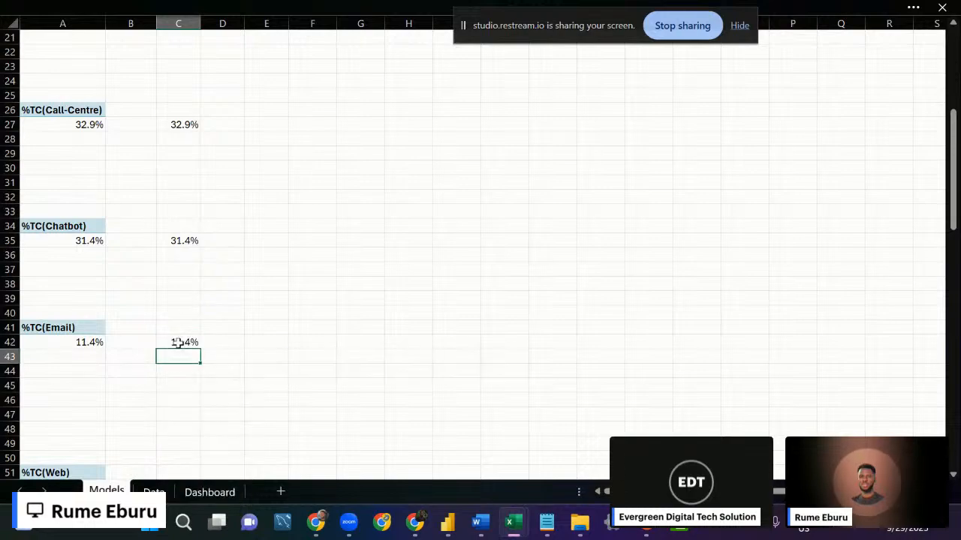
pyautogui.scroll(-4, 178, 342)
pyautogui.click(175, 315)
pyautogui.write('=a')
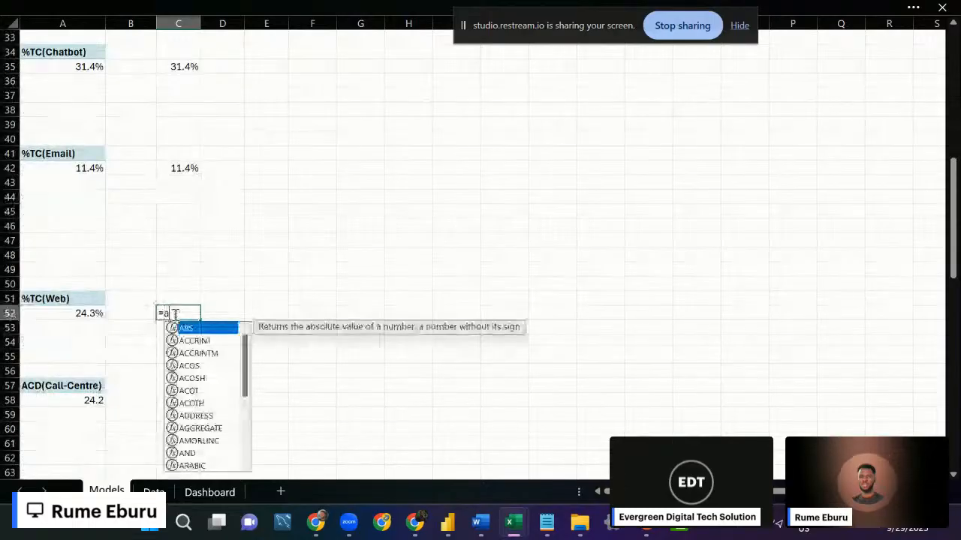
pyautogui.write('52')
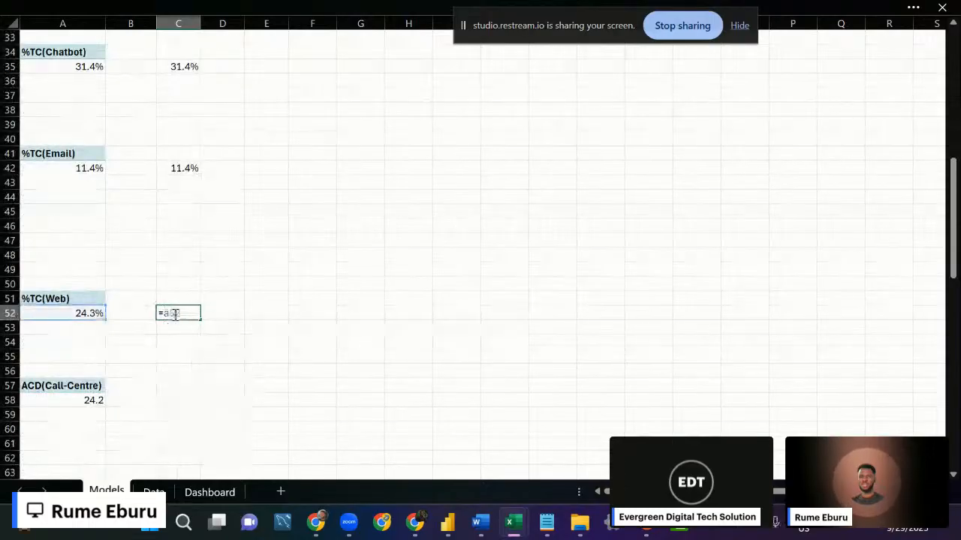
pyautogui.press('Return')
pyautogui.scroll(-3, 160, 296)
pyautogui.click(170, 283)
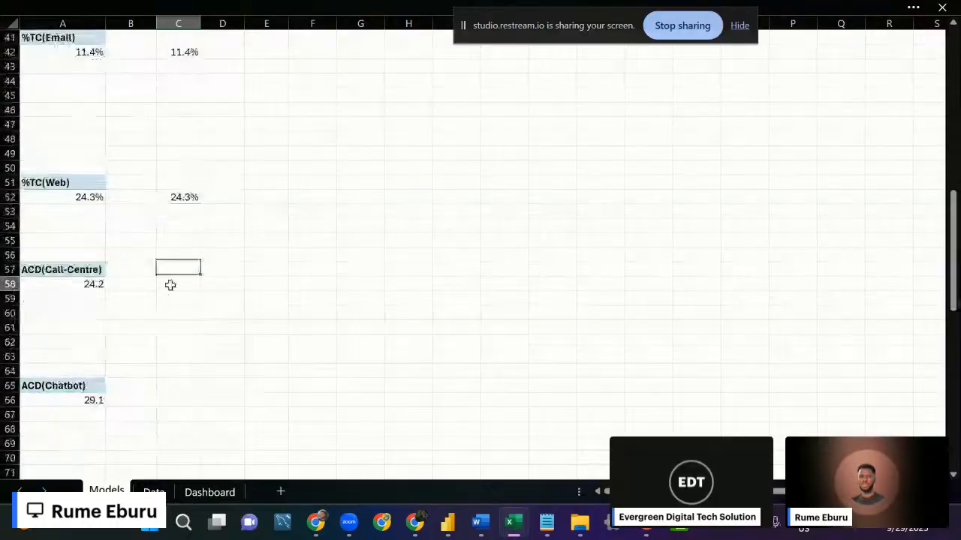
pyautogui.scroll(5, 176, 274)
pyautogui.scroll(8, 183, 265)
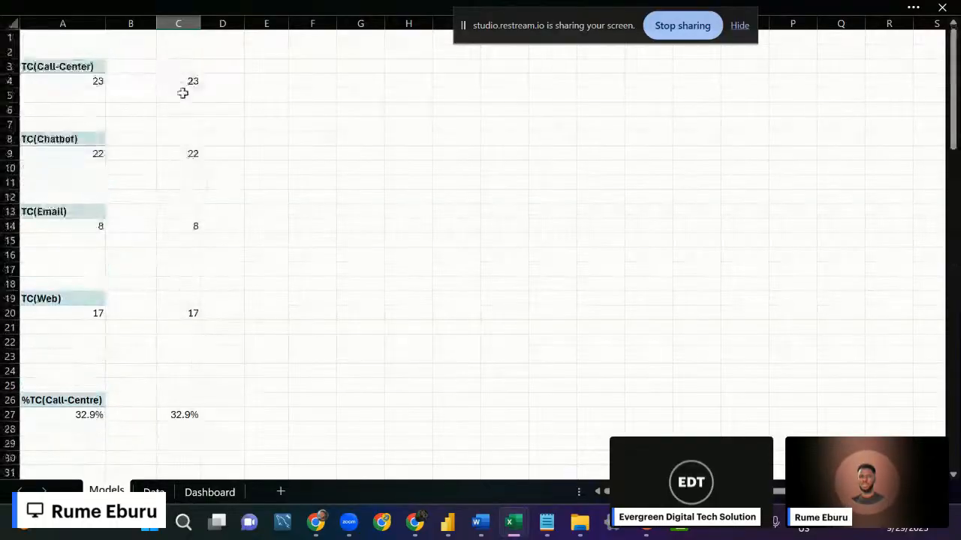
# On the Dashboard sheet, hide the gridlines and headings and show the formula bar.
pyautogui.click(204, 492)
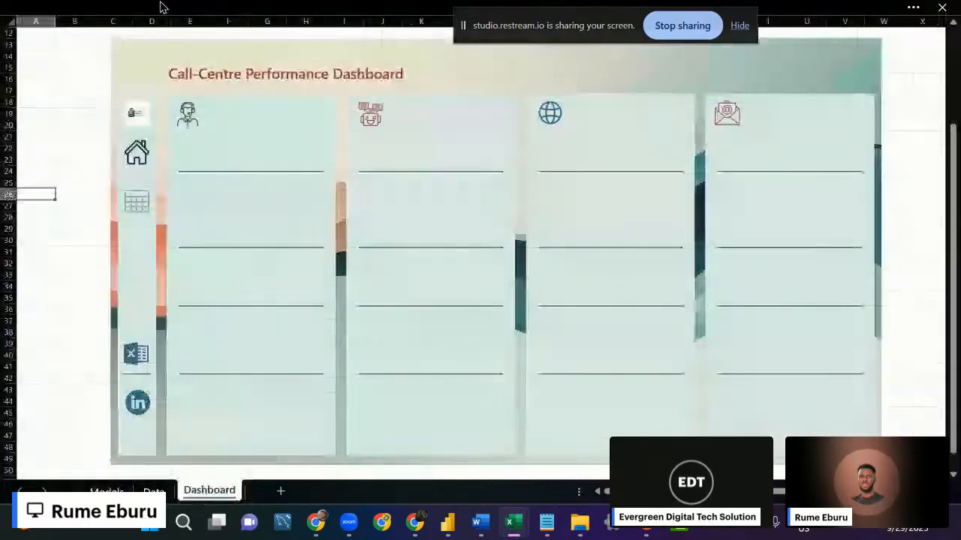
pyautogui.click(84, 91)
pyautogui.click(278, 8)
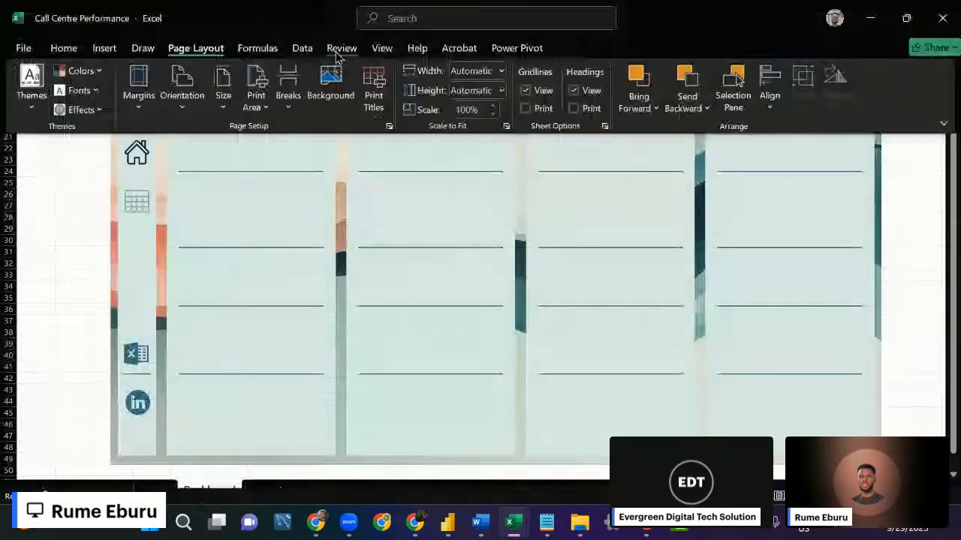
pyautogui.click(382, 48)
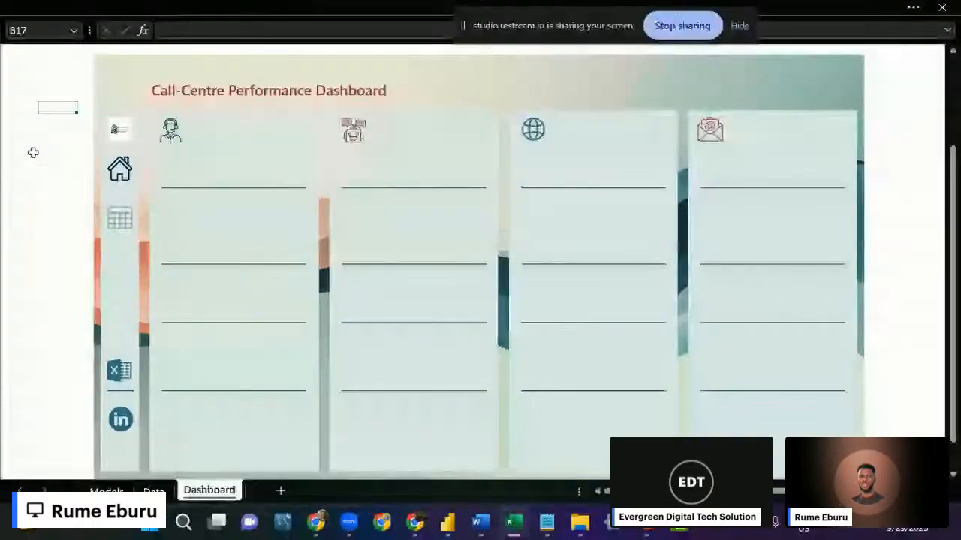
# Nudge the grouped dashboard wireframe slightly up and to the left, and deselect it.
pyautogui.moveTo(105, 74); pyautogui.dragTo(92, 68)
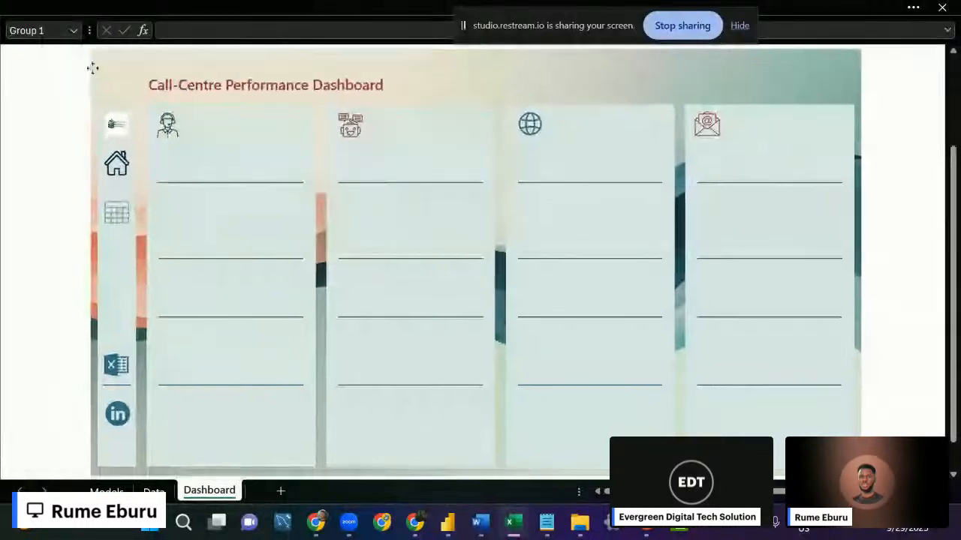
pyautogui.press('Escape')
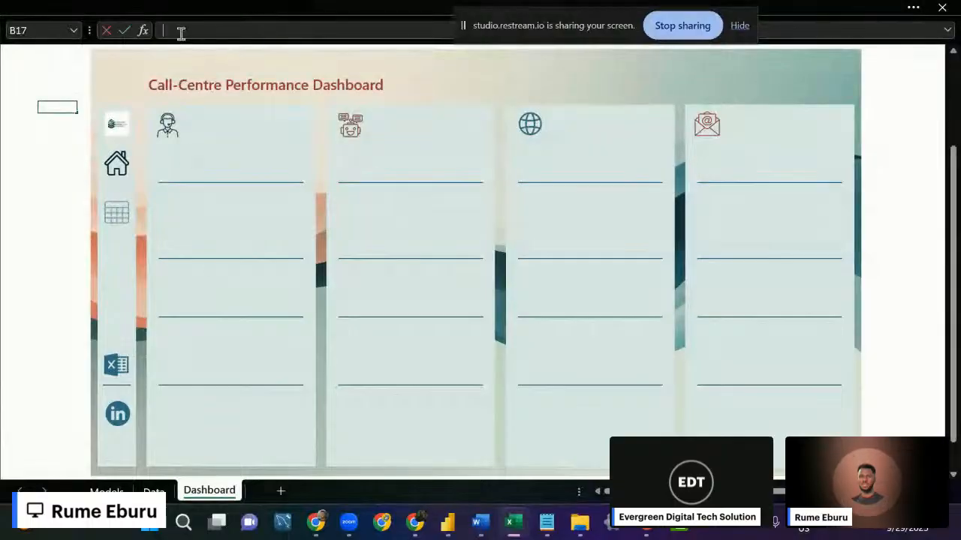
pyautogui.click(60, 93)
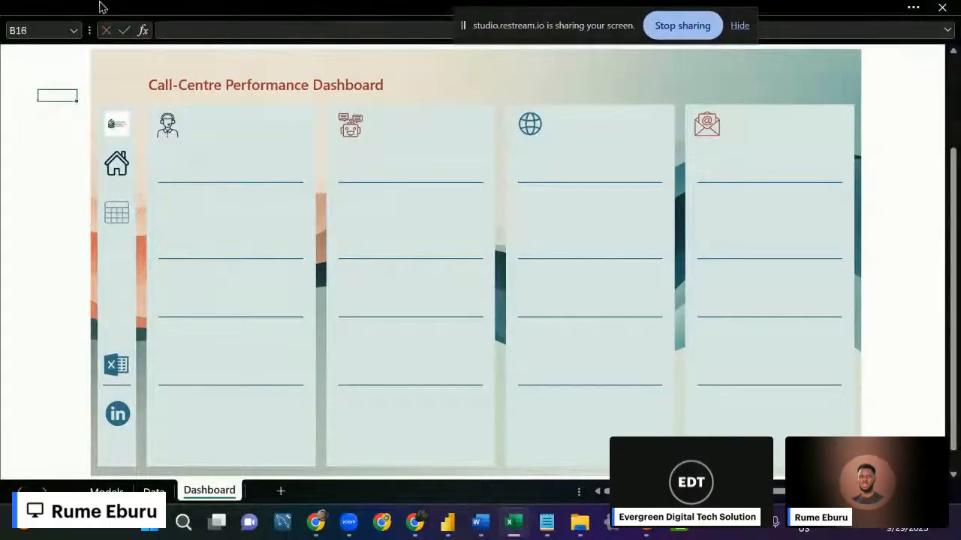
# Insert a small text box below the call-centre agent icon and place a copy below the chatbot icon.
pyautogui.click(112, 6)
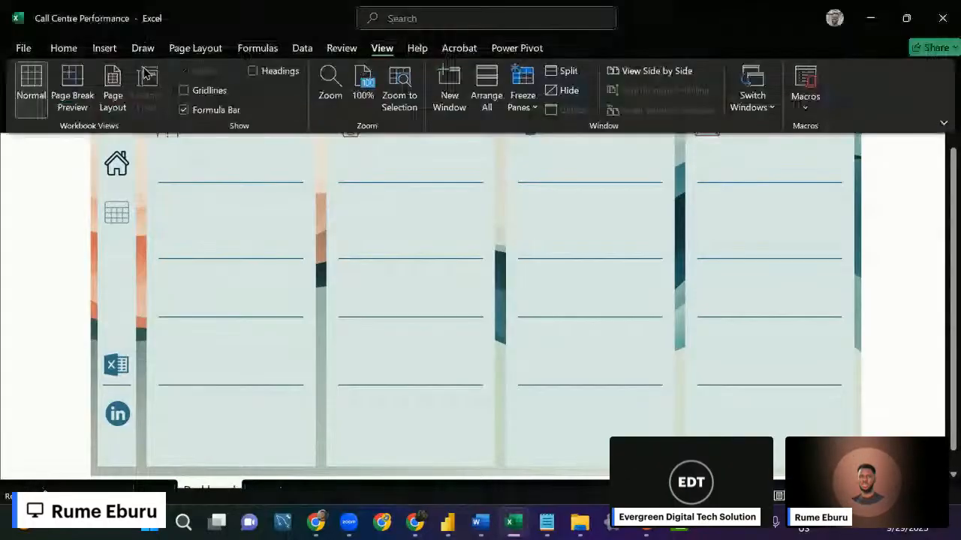
pyautogui.click(105, 49)
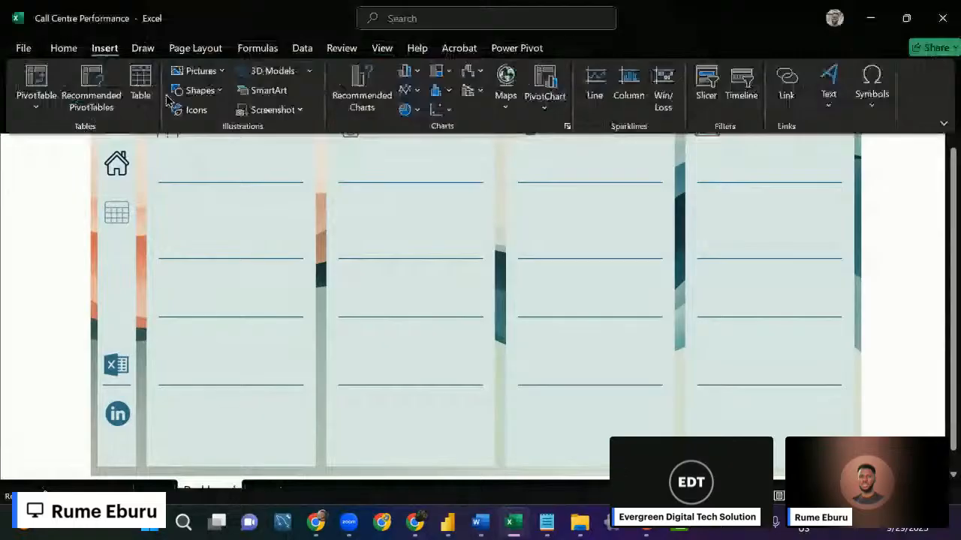
pyautogui.click(178, 111)
pyautogui.moveTo(164, 150); pyautogui.dragTo(206, 175)
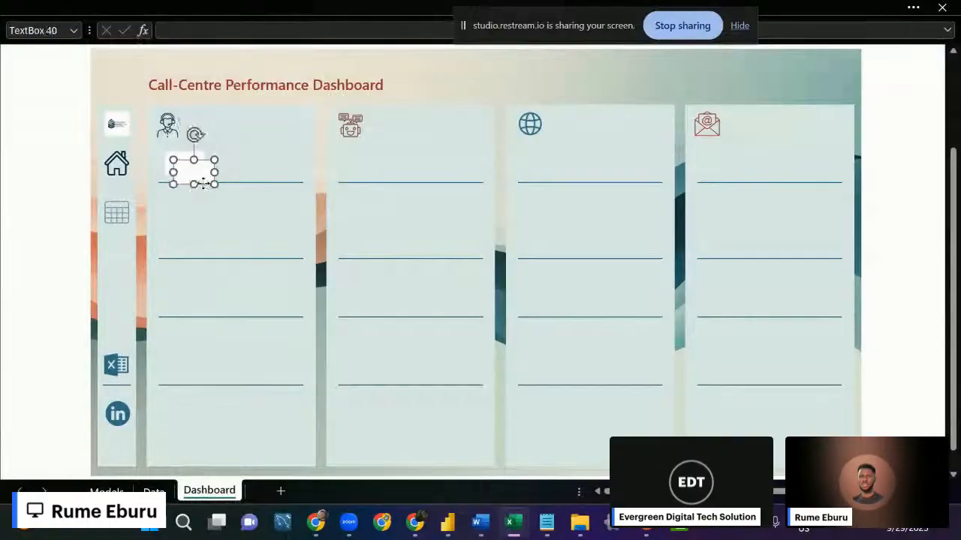
pyautogui.moveTo(197, 180); pyautogui.dragTo(368, 174)
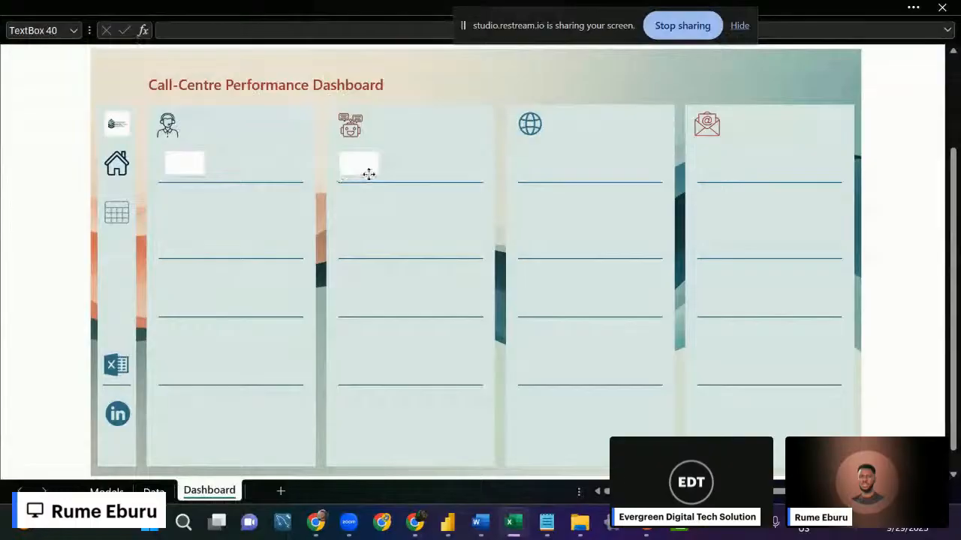
# Link the text box below the call-centre agent icon to the TC(Call-Center) value with =Models!C4.
pyautogui.click(192, 169)
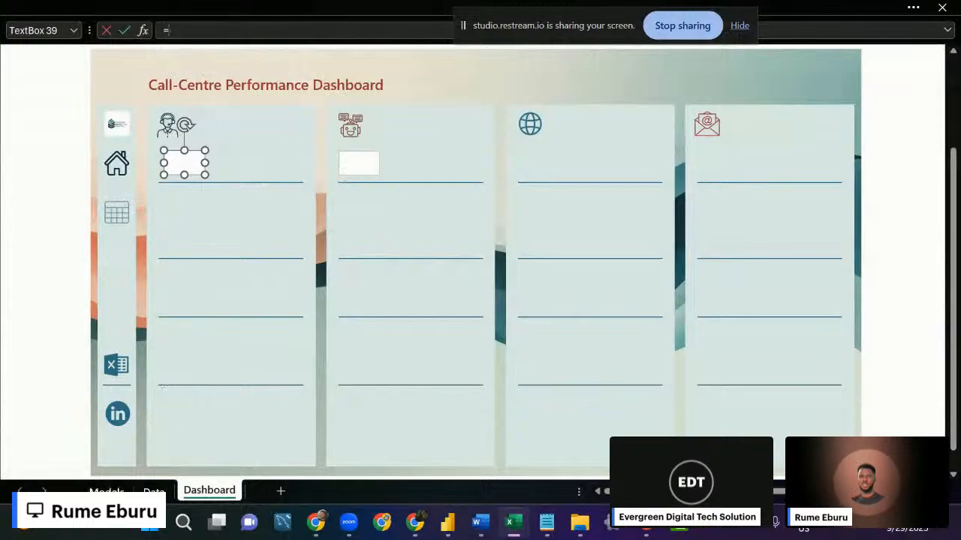
pyautogui.click(107, 490)
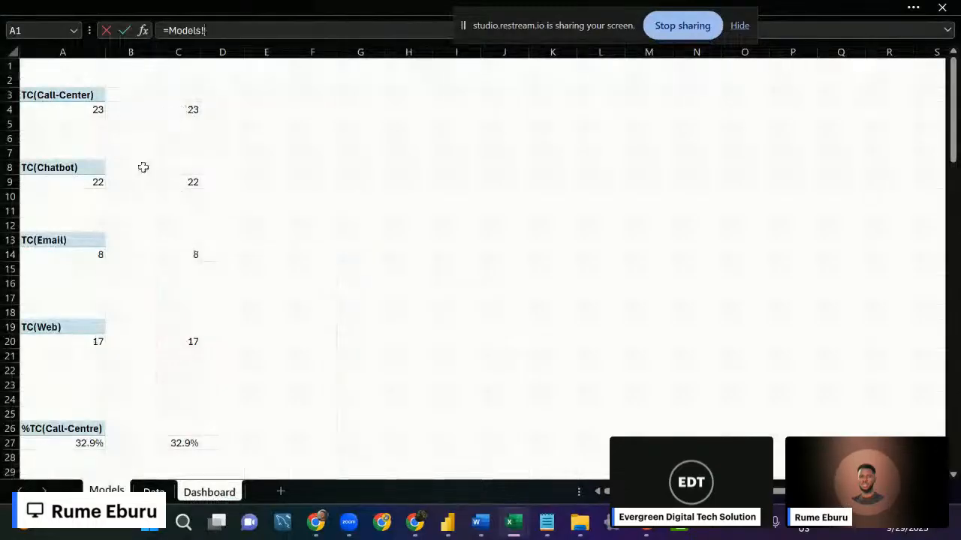
pyautogui.click(188, 110)
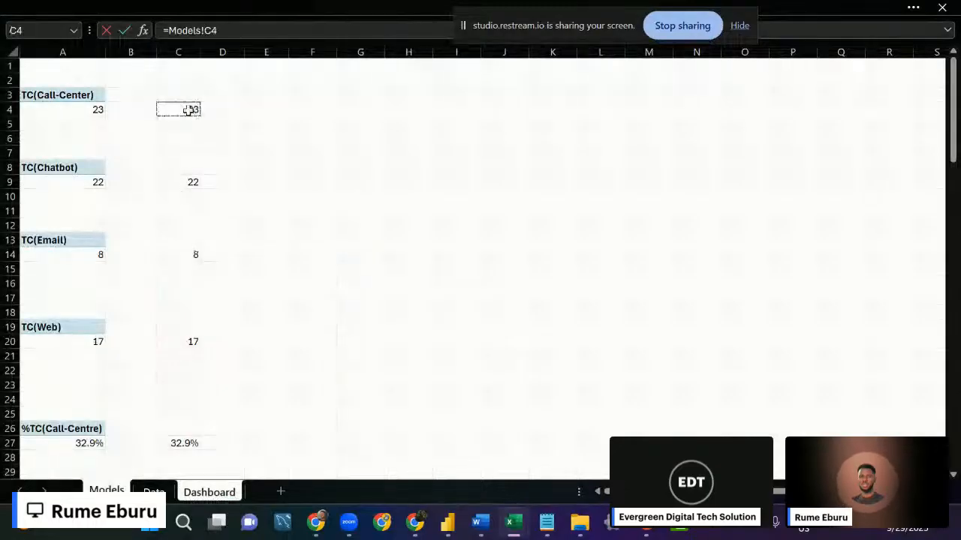
pyautogui.press('Return')
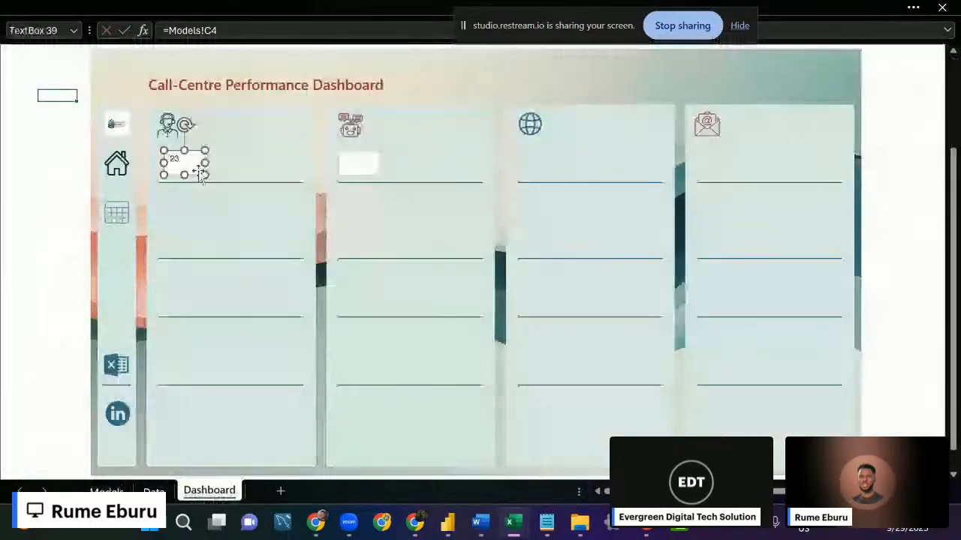
# Remove the fill and outline from the linked text box below the call-centre agent icon.
pyautogui.rightClick(184, 177)
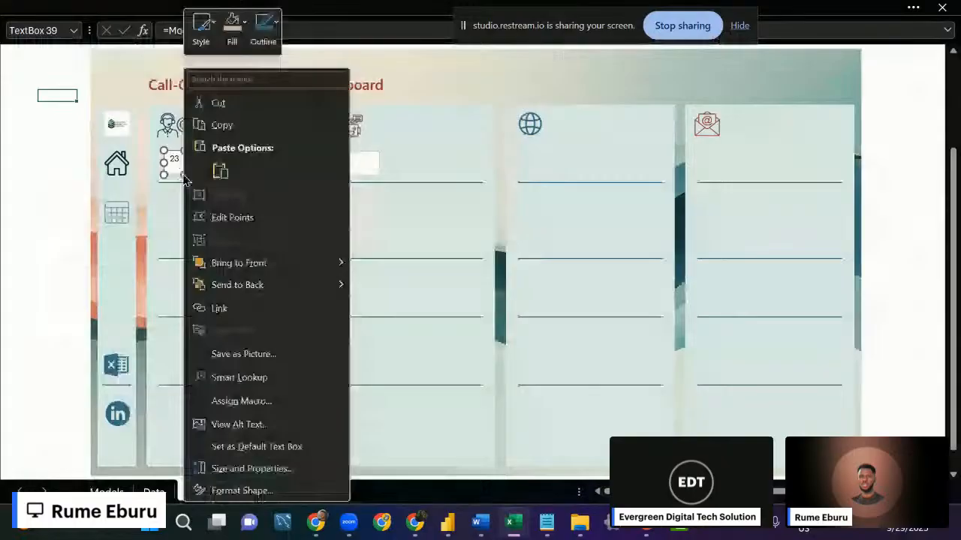
pyautogui.click(232, 30)
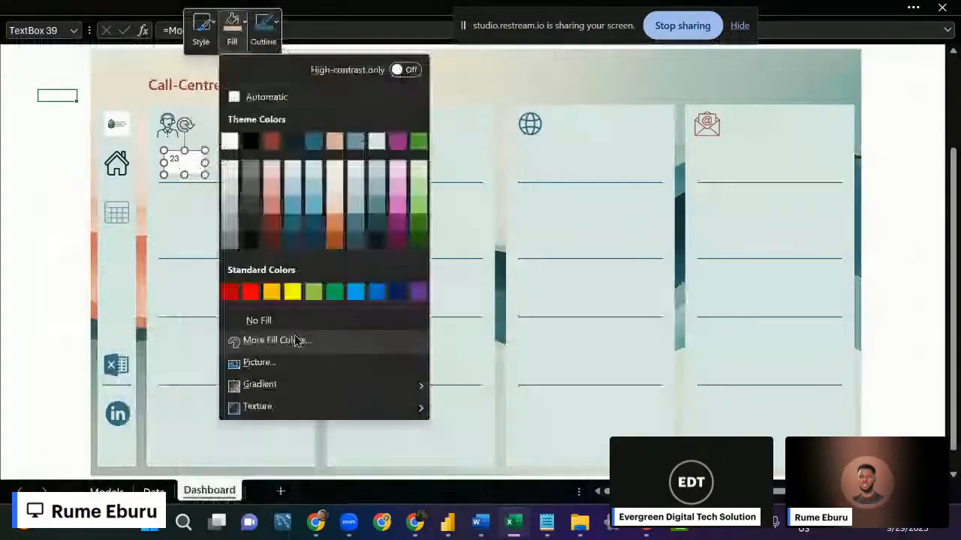
pyautogui.press('Escape')
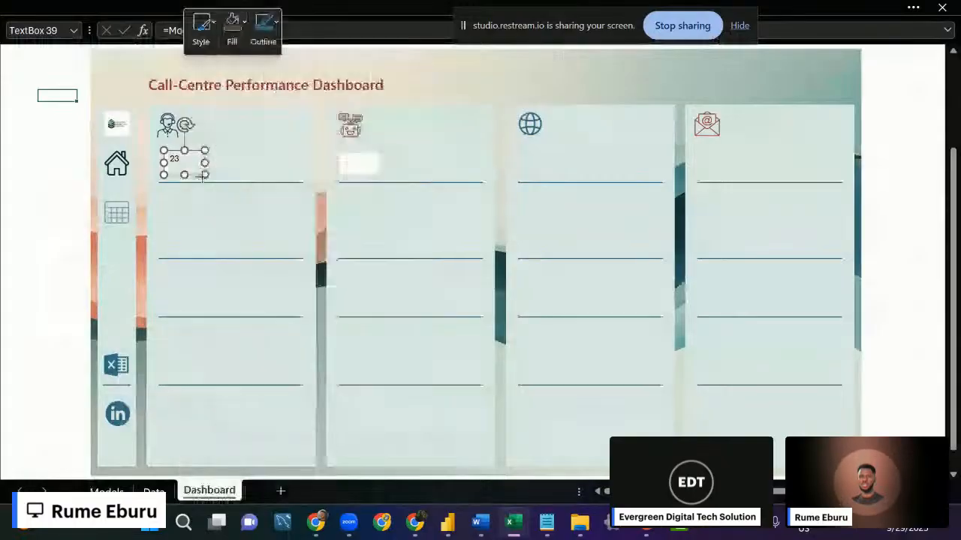
pyautogui.rightClick(212, 182)
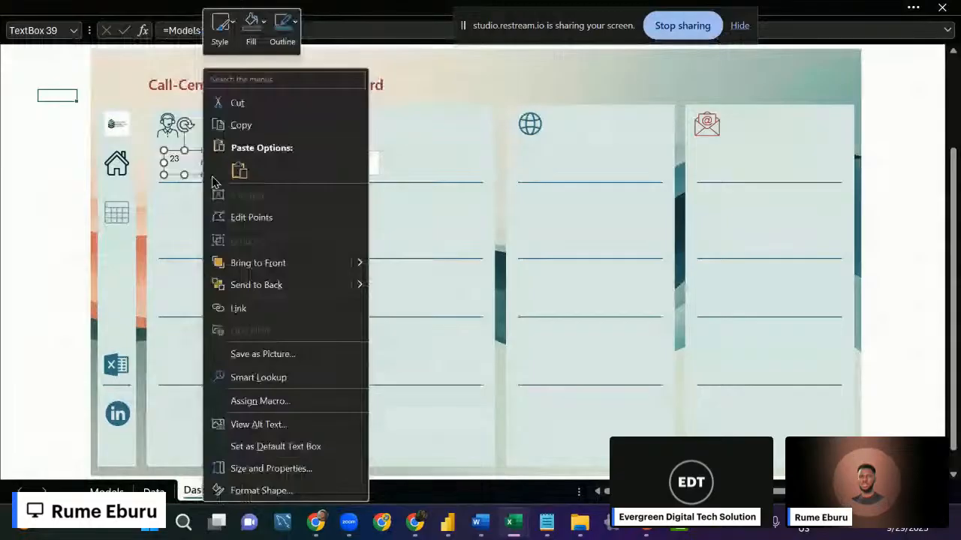
pyautogui.click(283, 30)
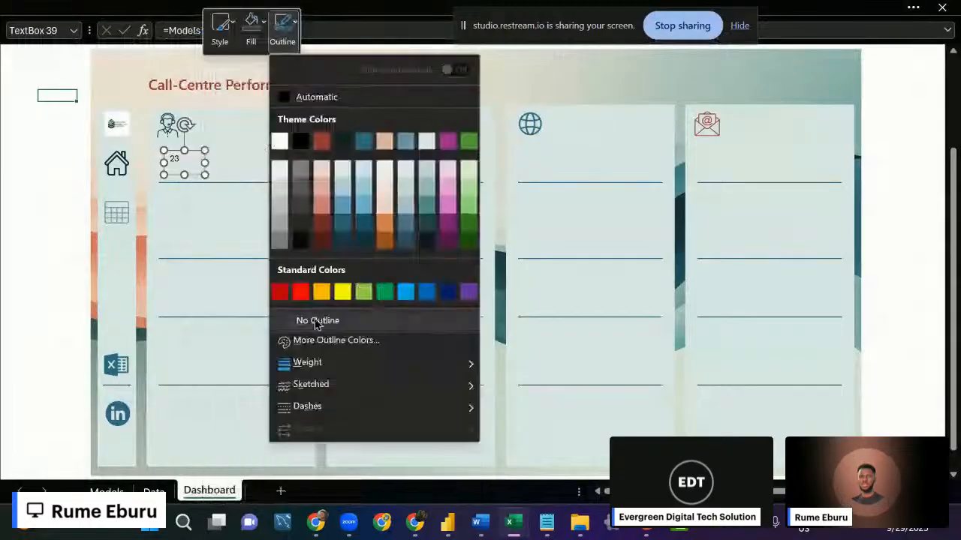
pyautogui.click(318, 319)
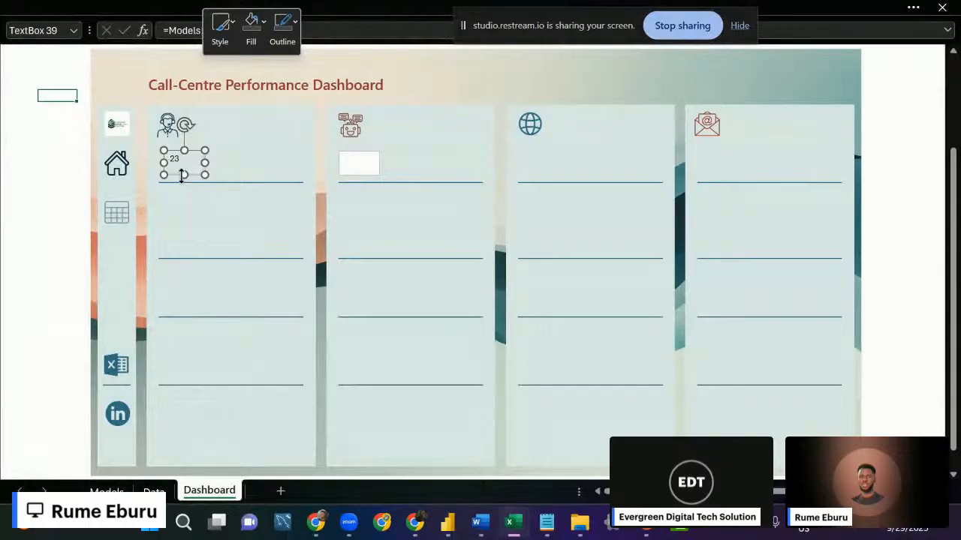
# Set the text box below the call-centre agent icon to Segoe UI Semibold, bold, size 20.
pyautogui.click(194, 6)
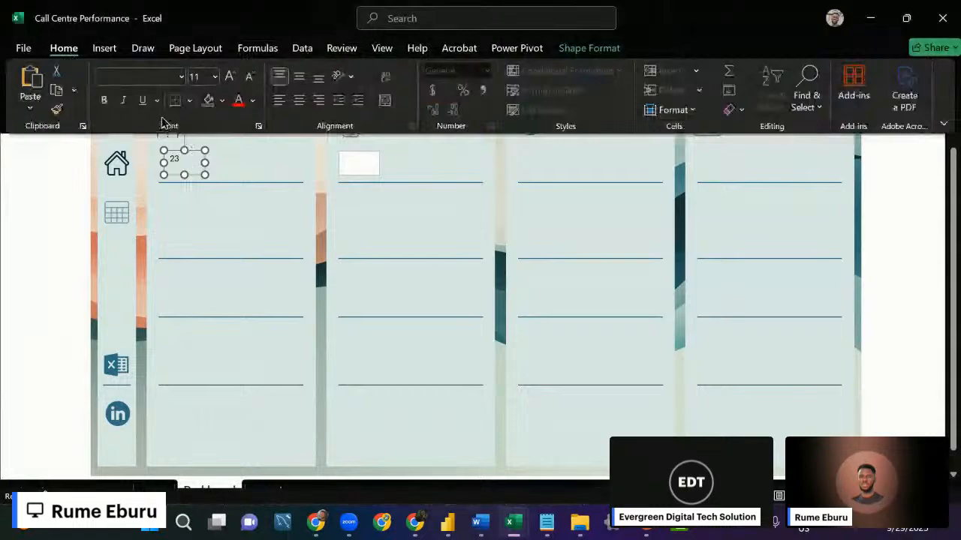
pyautogui.click(181, 77)
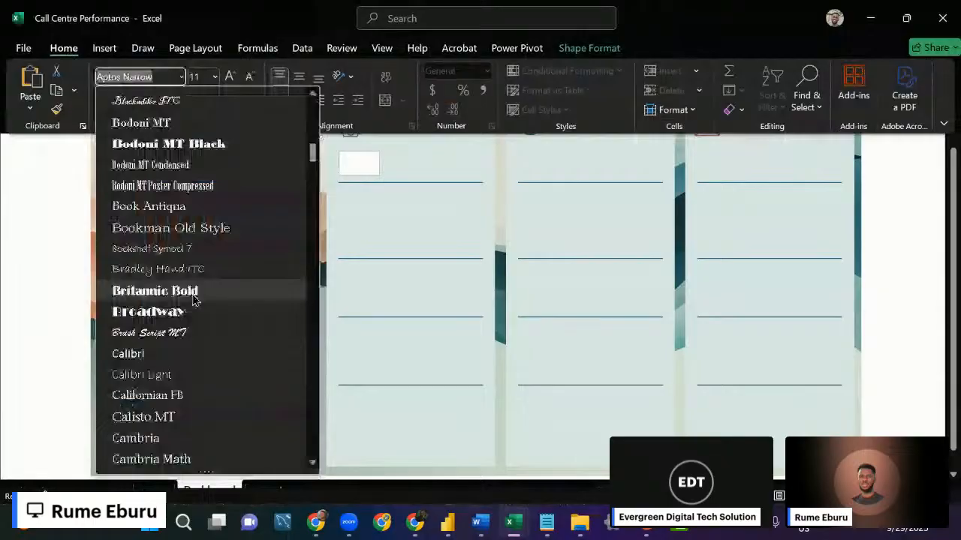
pyautogui.scroll(10, 218, 270)
pyautogui.click(255, 184)
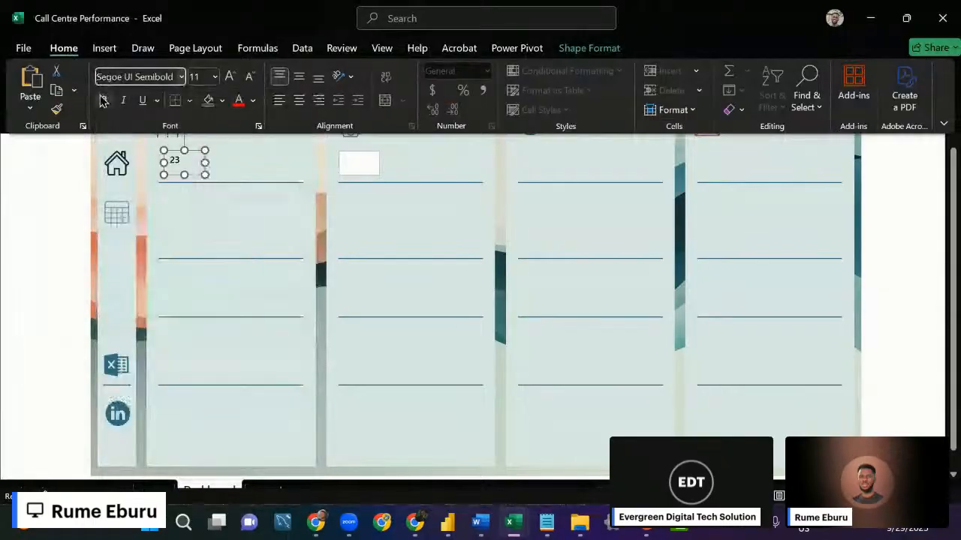
pyautogui.click(214, 76)
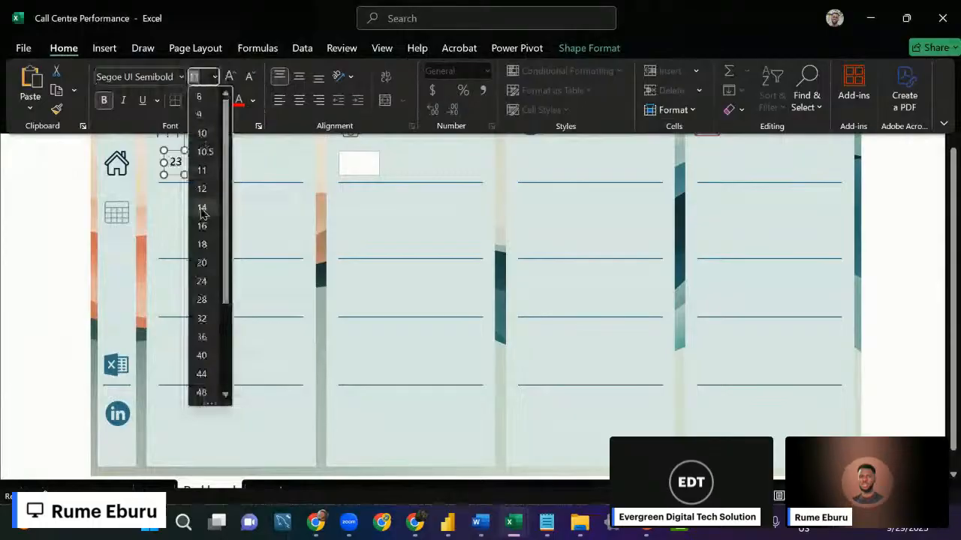
pyautogui.click(199, 263)
# Color the number in the text box below the call-centre agent icon with the dark teal-blue theme color.
pyautogui.click(222, 105)
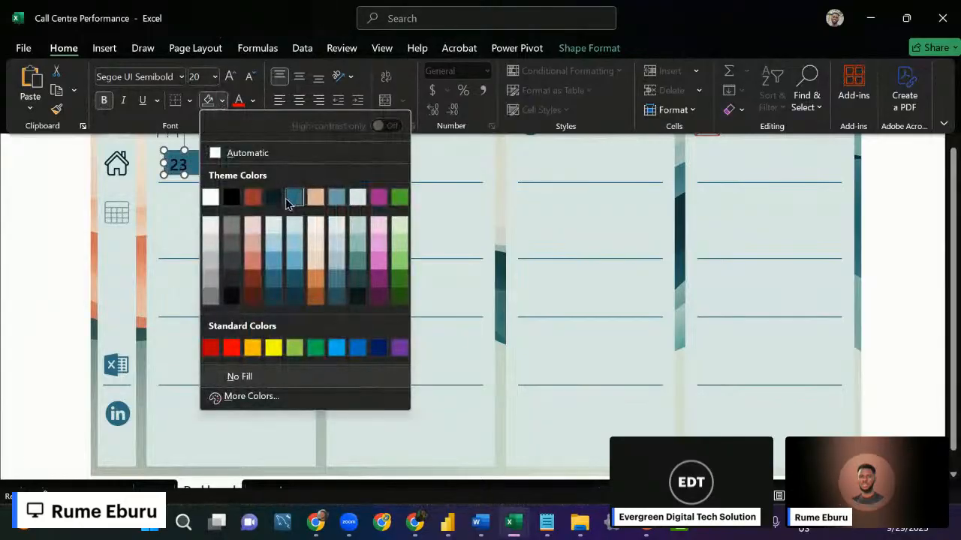
pyautogui.click(252, 105)
pyautogui.click(253, 105)
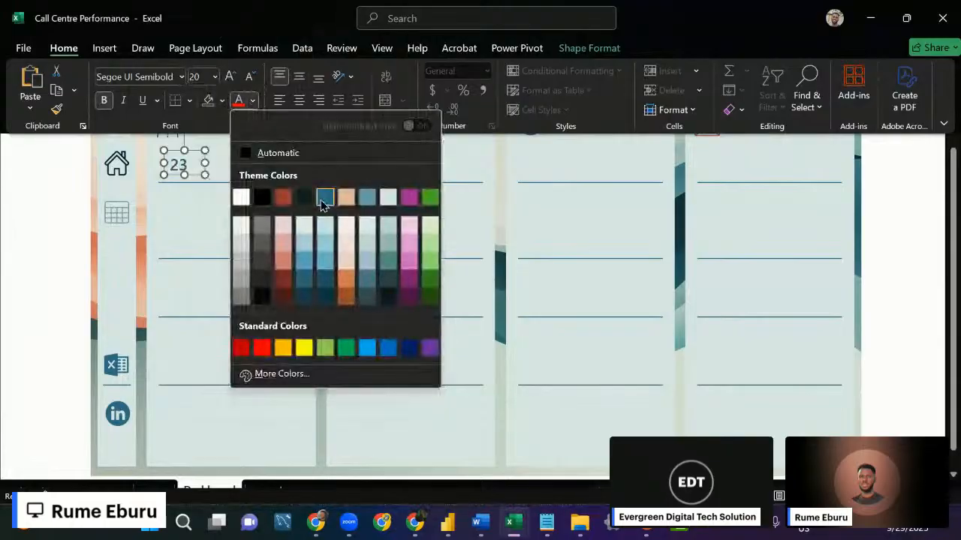
pyautogui.click(325, 197)
pyautogui.click(57, 245)
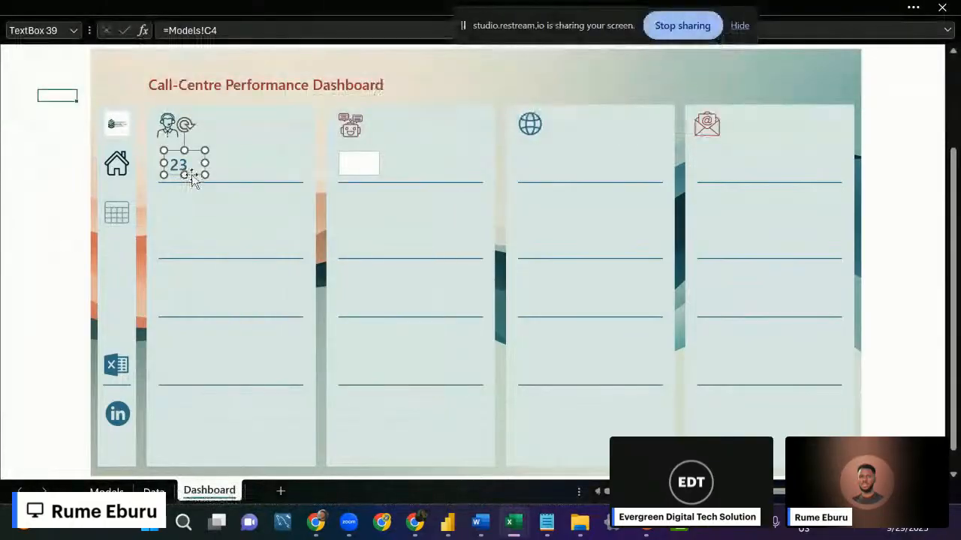
# Narrow the text box below the call-centre agent icon slightly from its outer edge, and deselect it.
pyautogui.click(169, 7)
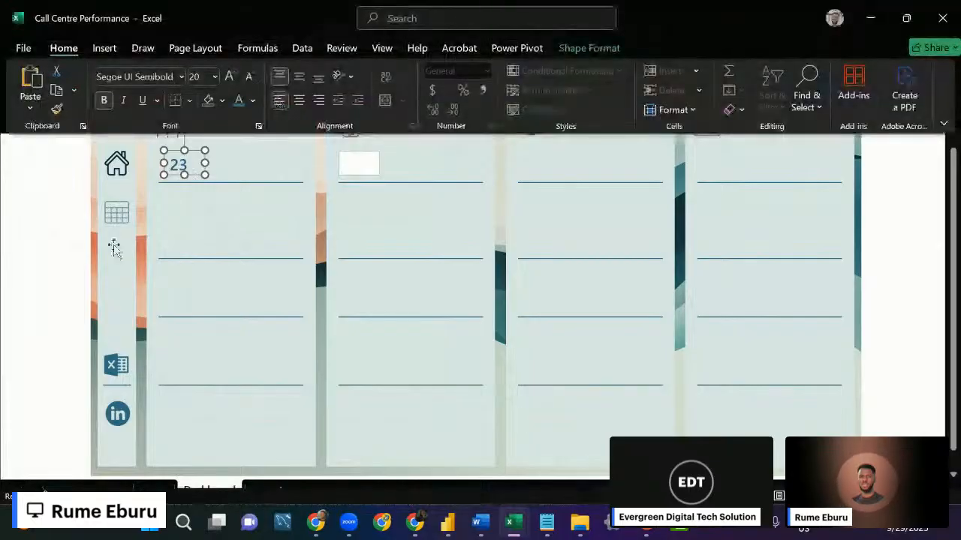
pyautogui.moveTo(205, 163); pyautogui.dragTo(199, 162)
pyautogui.click(167, 132)
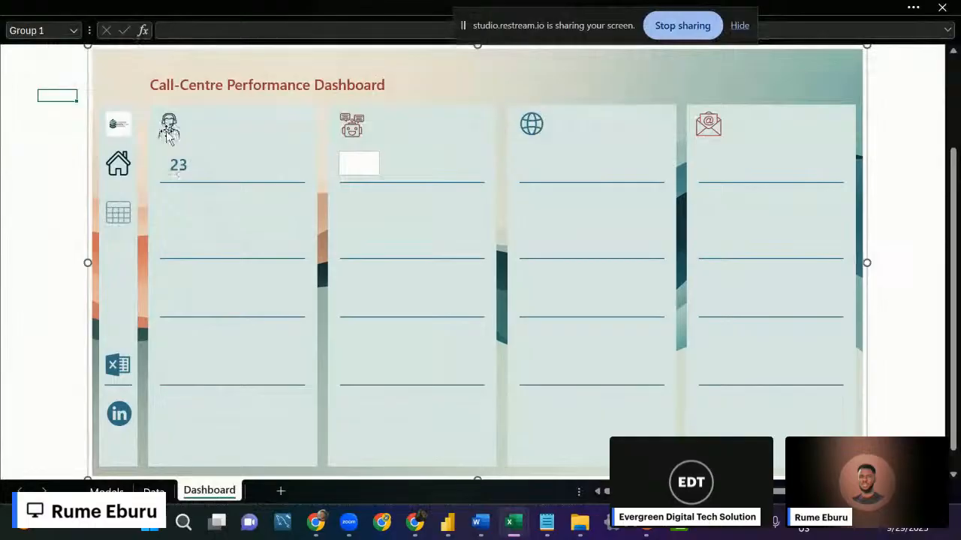
# Replace the empty text box below the chatbot icon with a duplicate of the formatted text box below the agent icon.
pyautogui.click(368, 161)
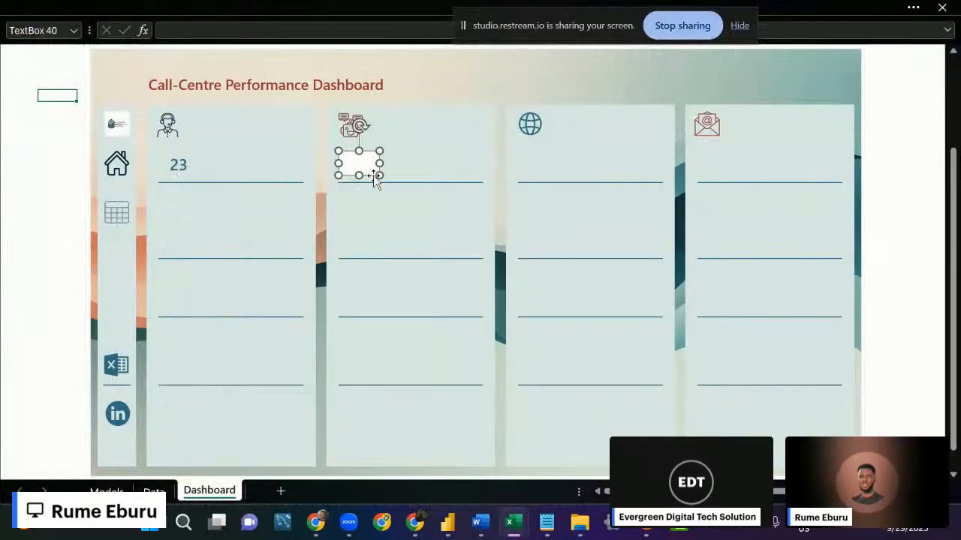
pyautogui.press('Delete')
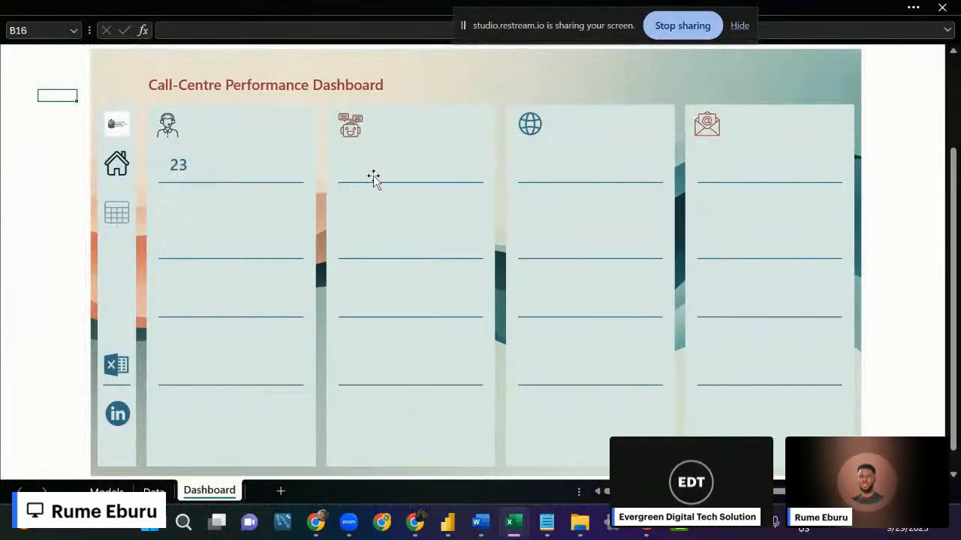
pyautogui.click(190, 174)
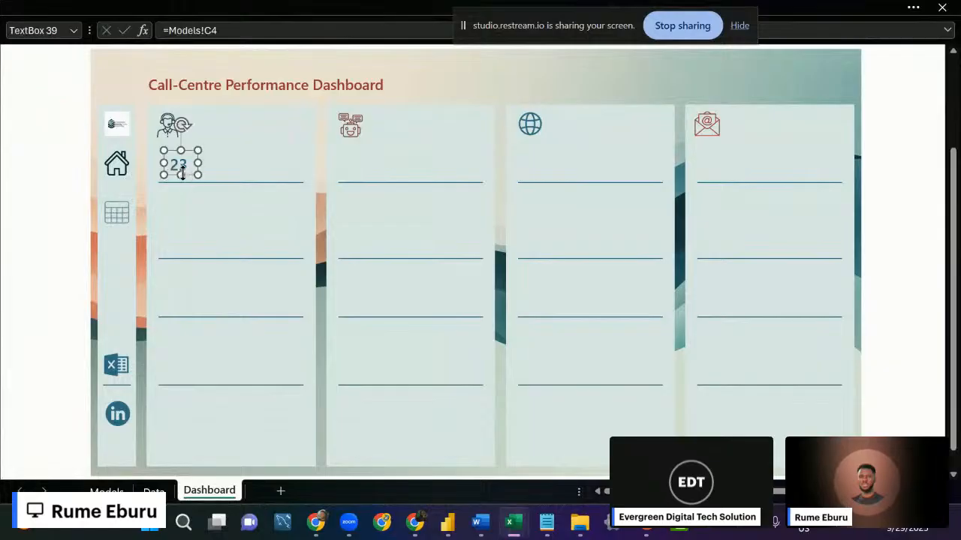
pyautogui.hotkey('ctrl', 'd')
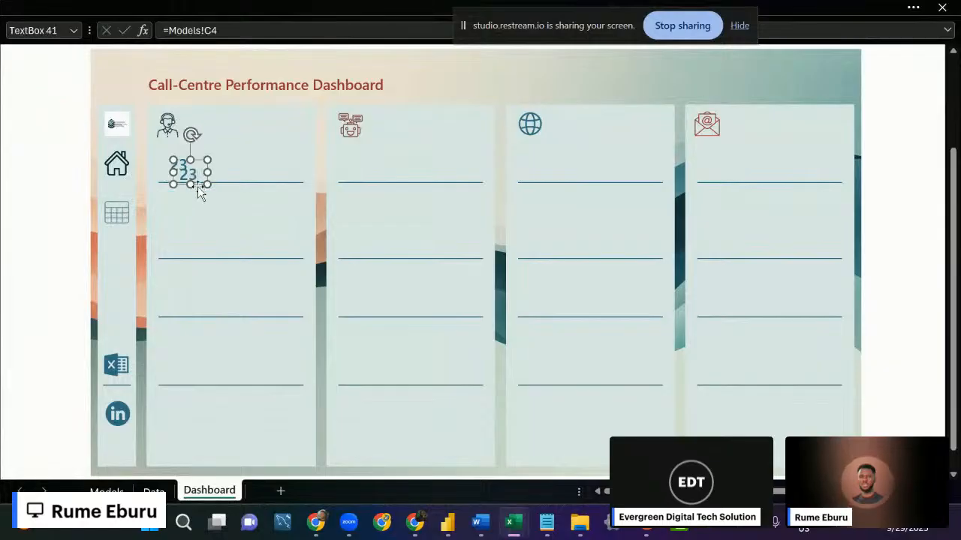
pyautogui.moveTo(200, 186); pyautogui.dragTo(363, 176)
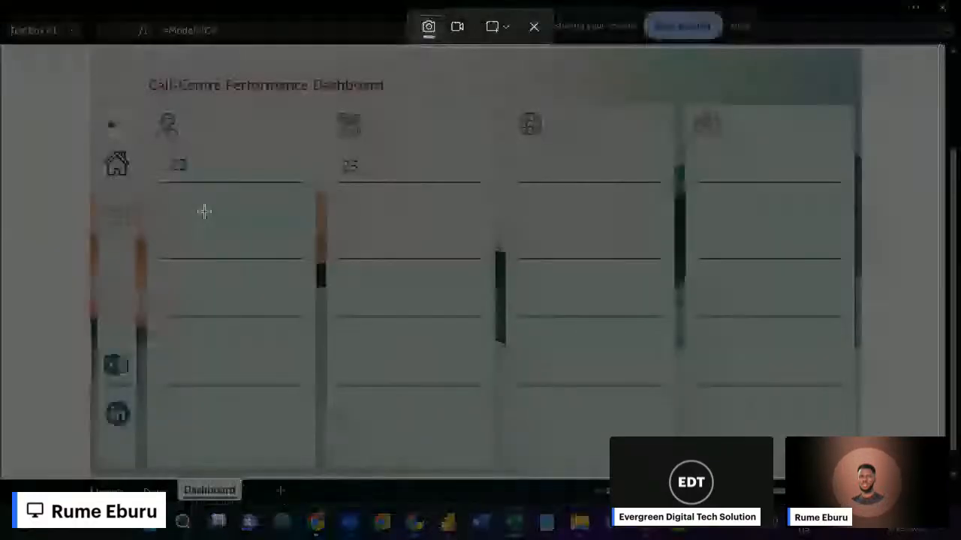
pyautogui.click(534, 27)
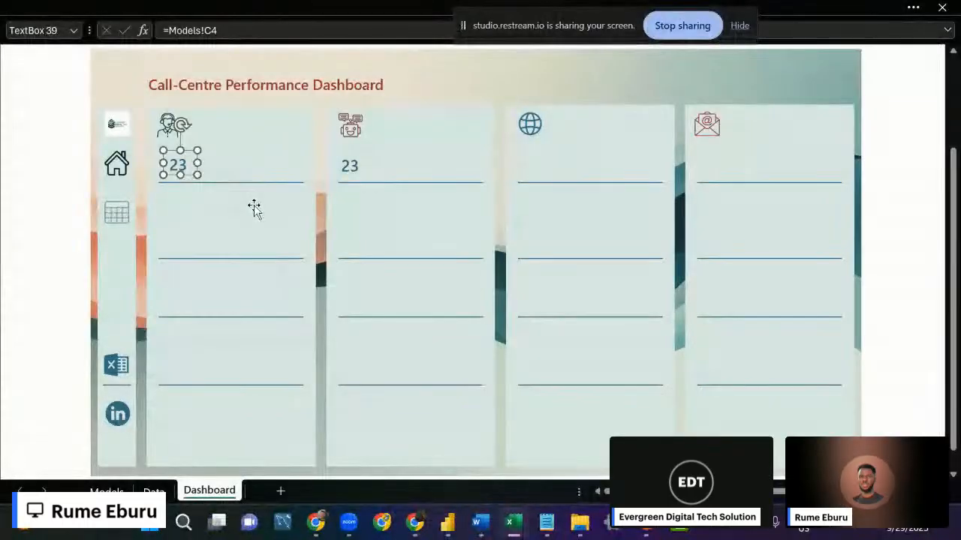
# Nudge the text box below the call-centre agent icon to the left and slightly down toward the divider line.
pyautogui.press('Left')
pyautogui.press('Left')
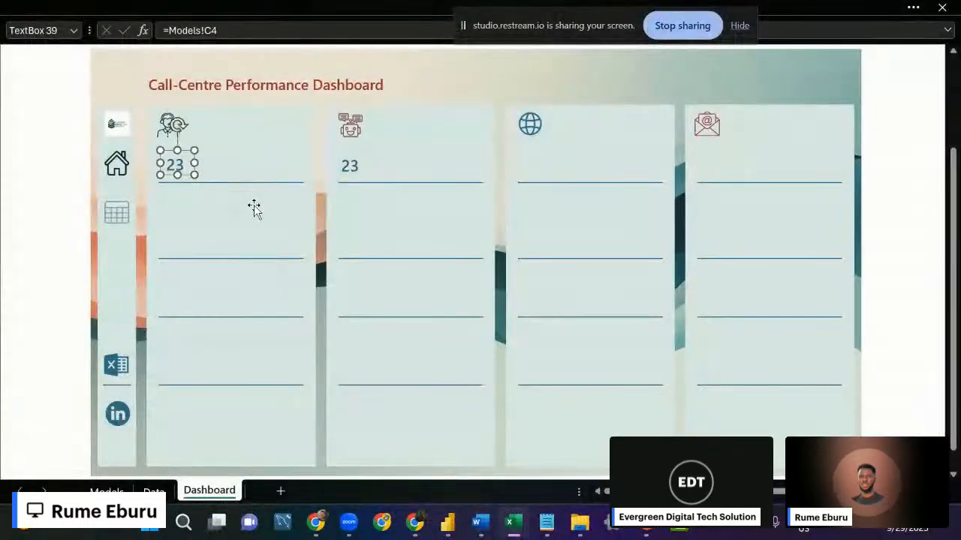
pyautogui.press('Left')
pyautogui.press('Left')
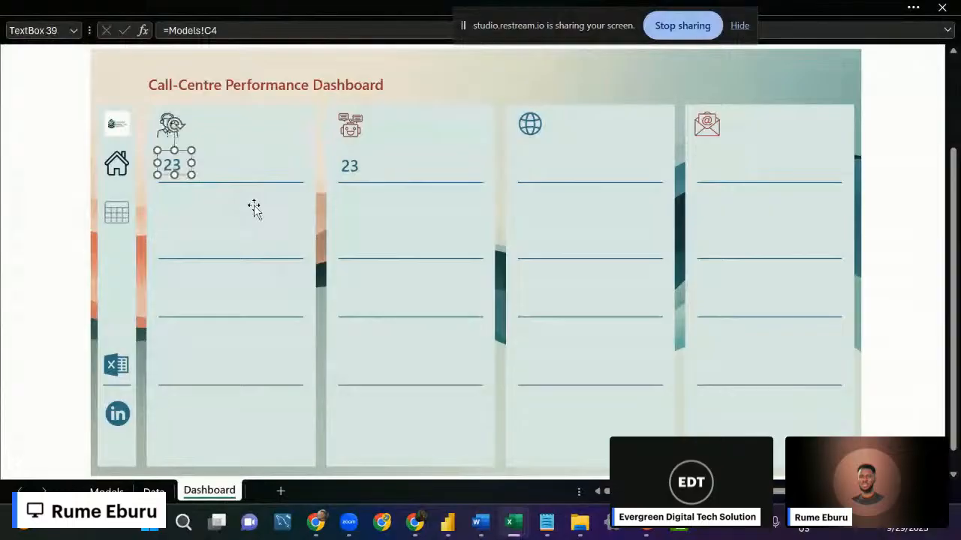
pyautogui.press('Left')
pyautogui.press('Left')
pyautogui.press('Left')
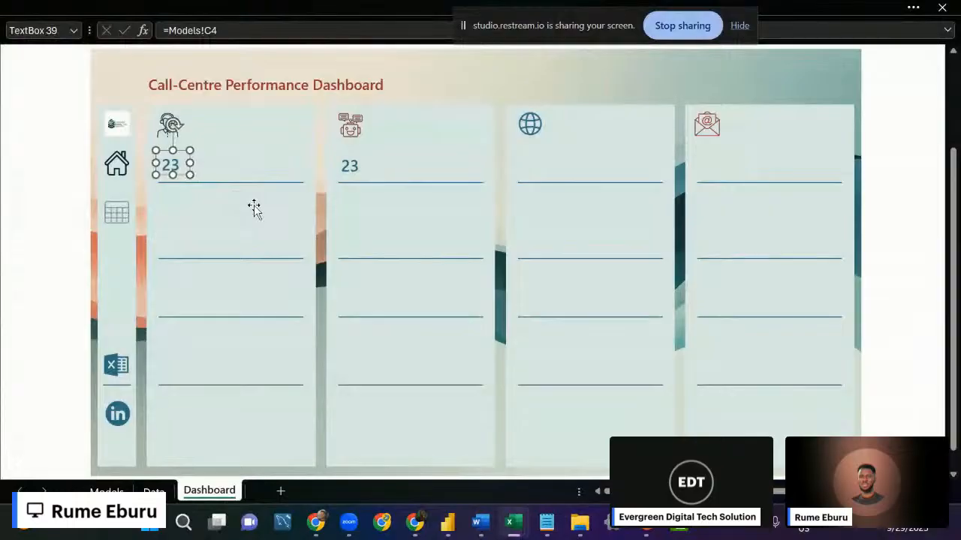
pyautogui.press('Down')
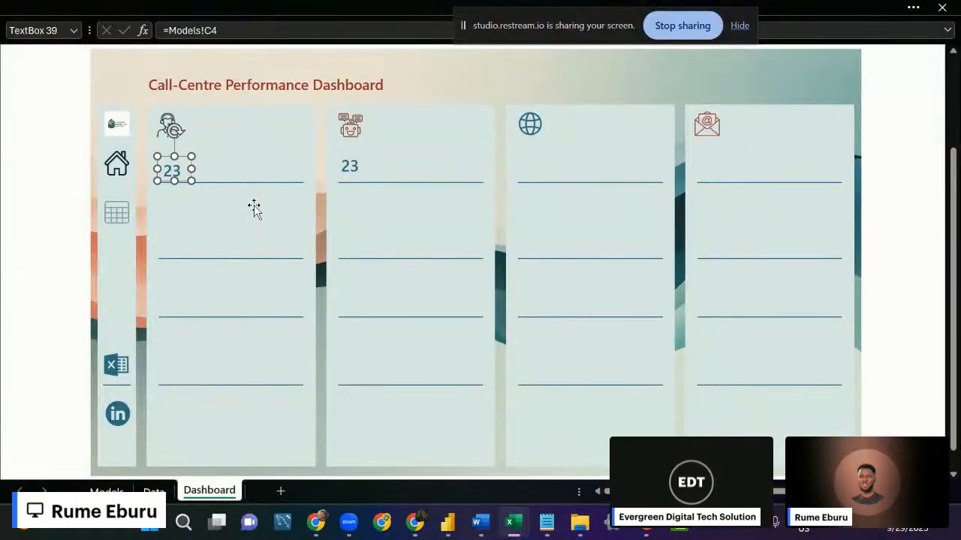
pyautogui.moveTo(172, 174); pyautogui.dragTo(353, 173)
pyautogui.keyDown('shift'); pyautogui.click(184, 170); pyautogui.keyUp('shift')
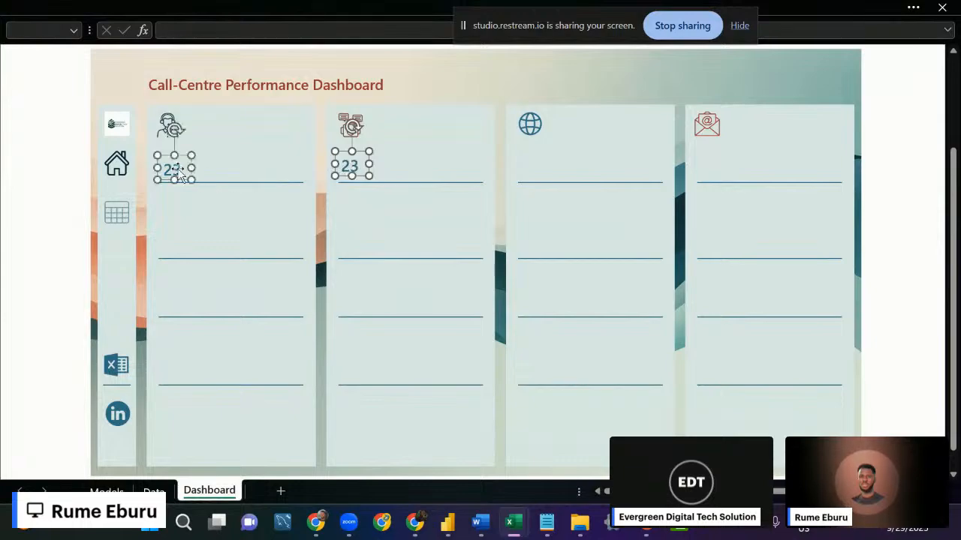
pyautogui.click(253, 6)
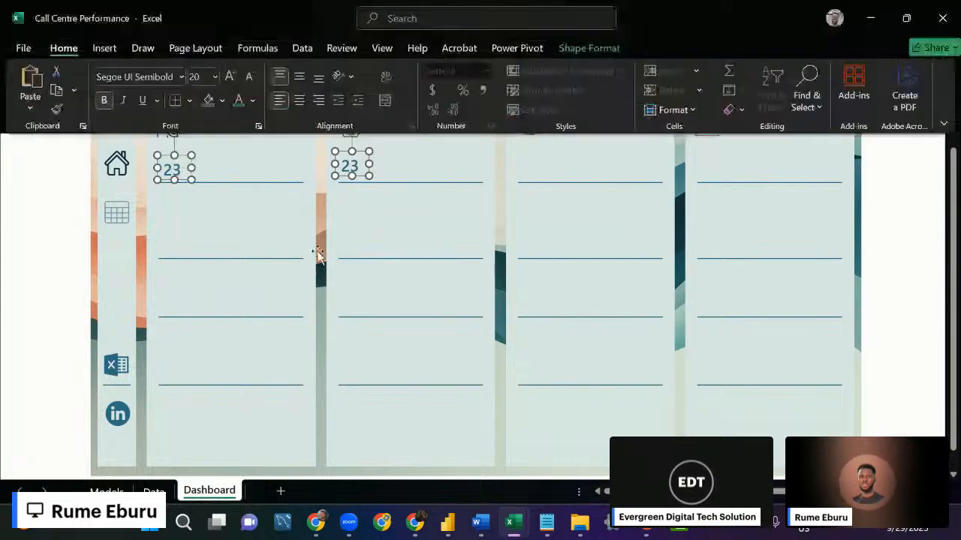
pyautogui.click(368, 180)
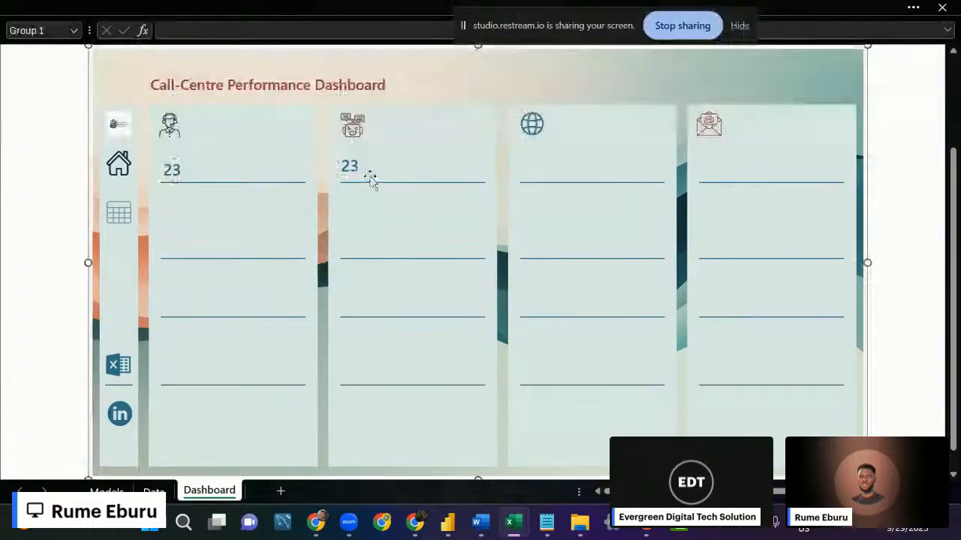
pyautogui.click(351, 172)
pyautogui.click(30, 187)
pyautogui.click(266, 184)
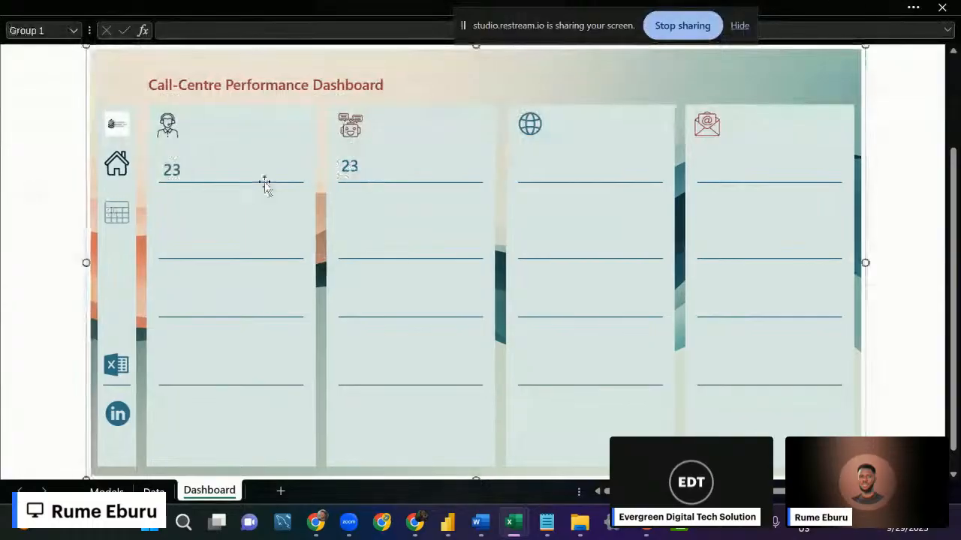
# Duplicate the text box below the chatbot icon and place copies below the globe and email icons.
pyautogui.click(350, 170)
pyautogui.moveTo(352, 172); pyautogui.dragTo(545, 172)
pyautogui.hotkey('ctrl', 'd')
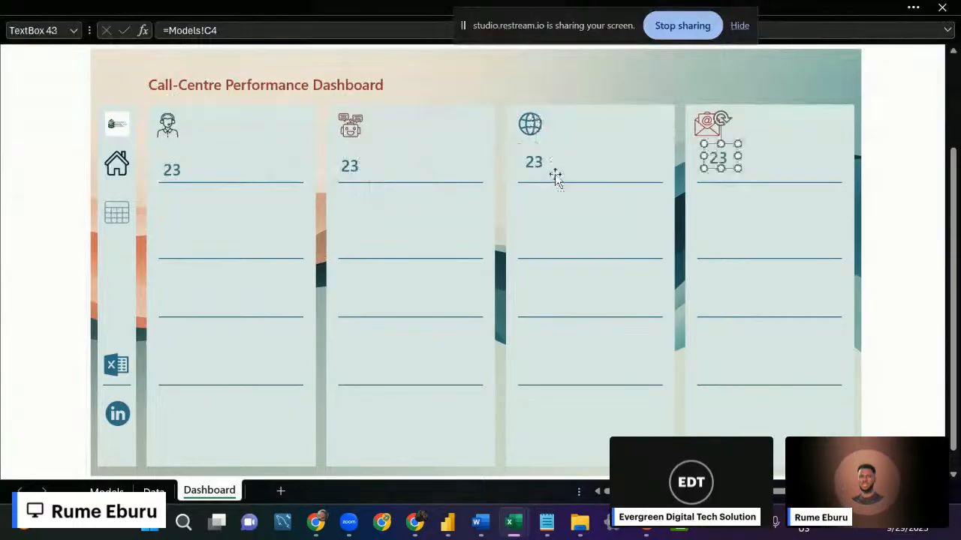
# Select the four number text boxes below the icons and align them along their bottom edges.
pyautogui.keyDown('ctrl'); pyautogui.click(174, 169); pyautogui.keyUp('ctrl')
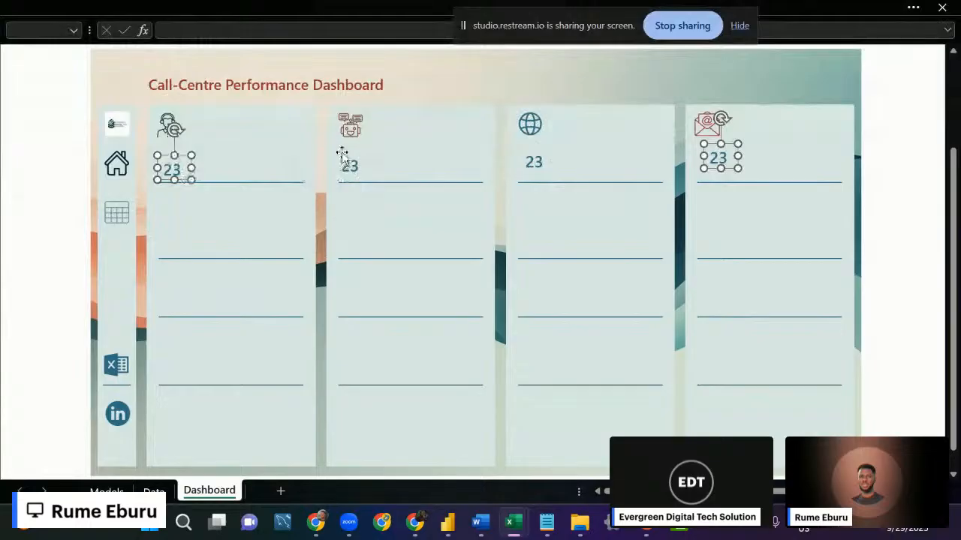
pyautogui.keyDown('ctrl'); pyautogui.click(350, 171); pyautogui.keyUp('ctrl')
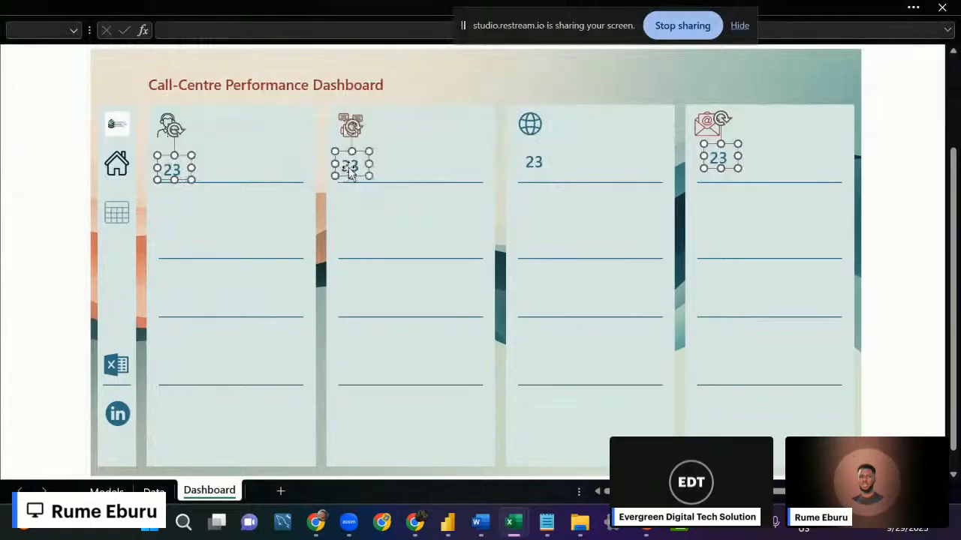
pyautogui.keyDown('ctrl'); pyautogui.click(533, 162); pyautogui.keyUp('ctrl')
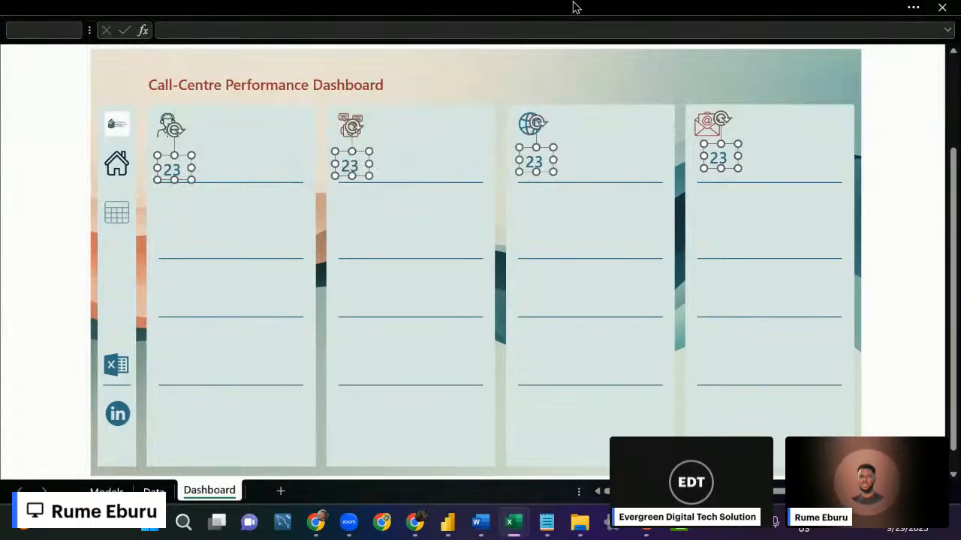
pyautogui.click(574, 7)
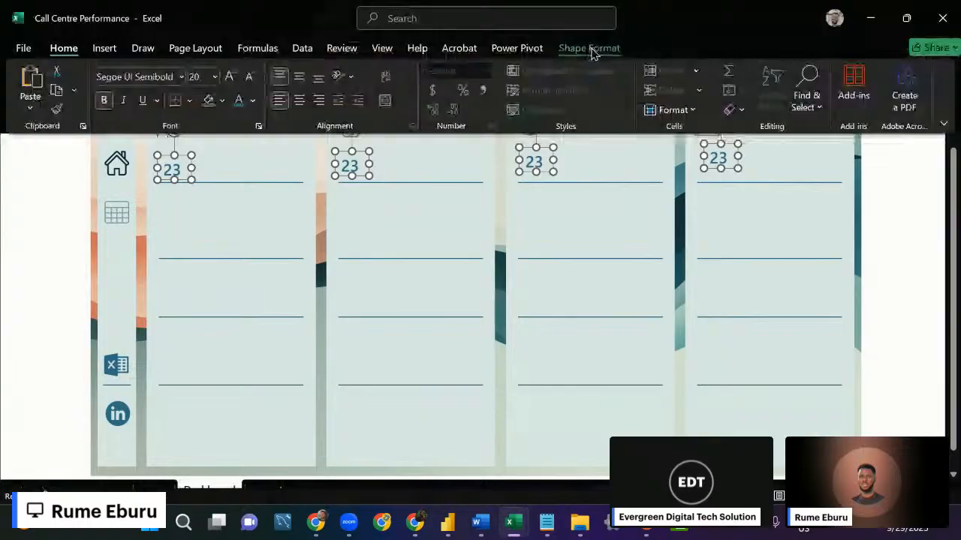
pyautogui.click(589, 48)
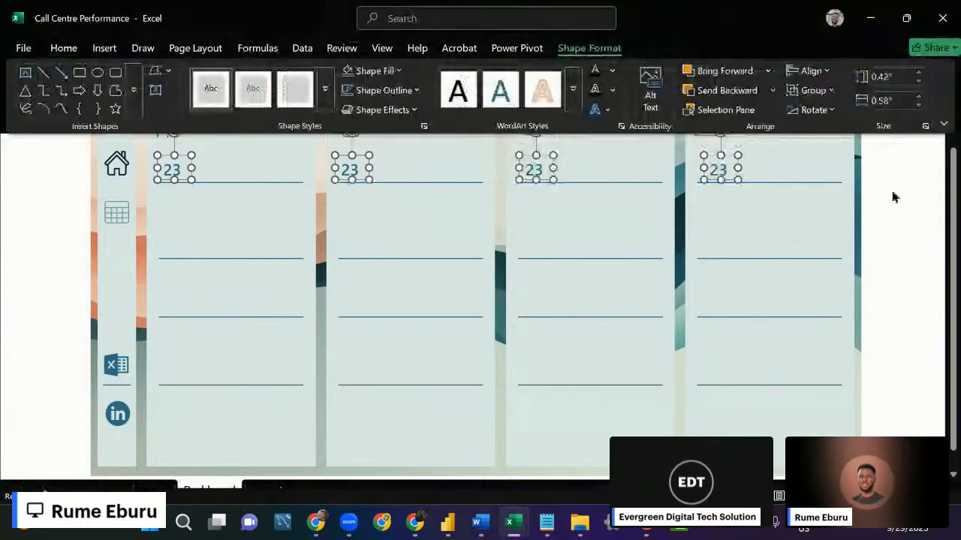
# Nudge the number text box below the email icon left toward the start of its divider line.
pyautogui.click(891, 190)
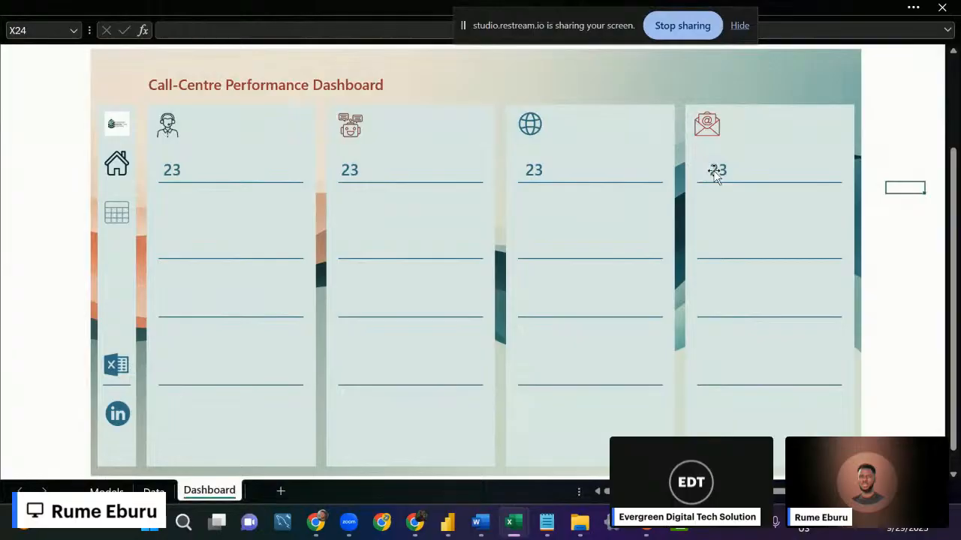
pyautogui.click(716, 173)
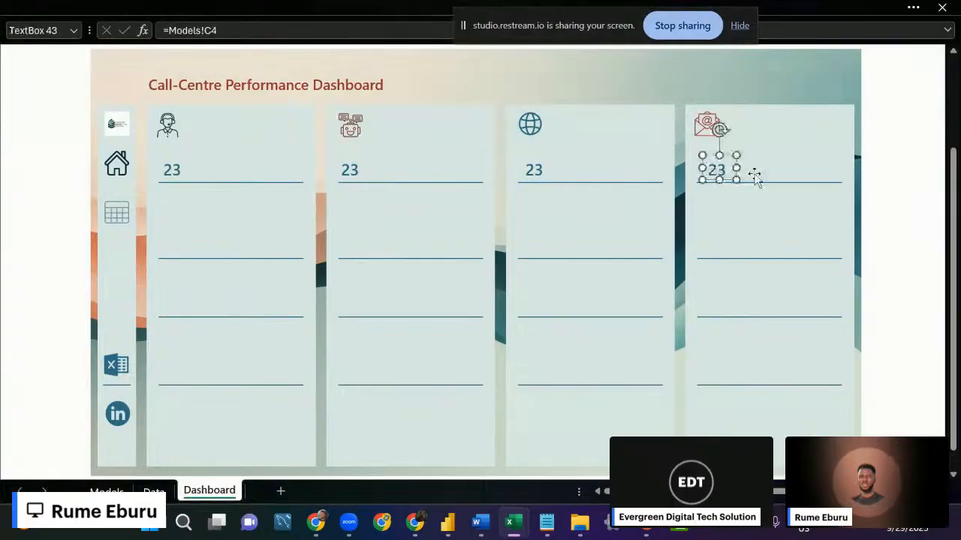
pyautogui.press('Left')
pyautogui.press('Left')
pyautogui.press('Left')
pyautogui.press('Left')
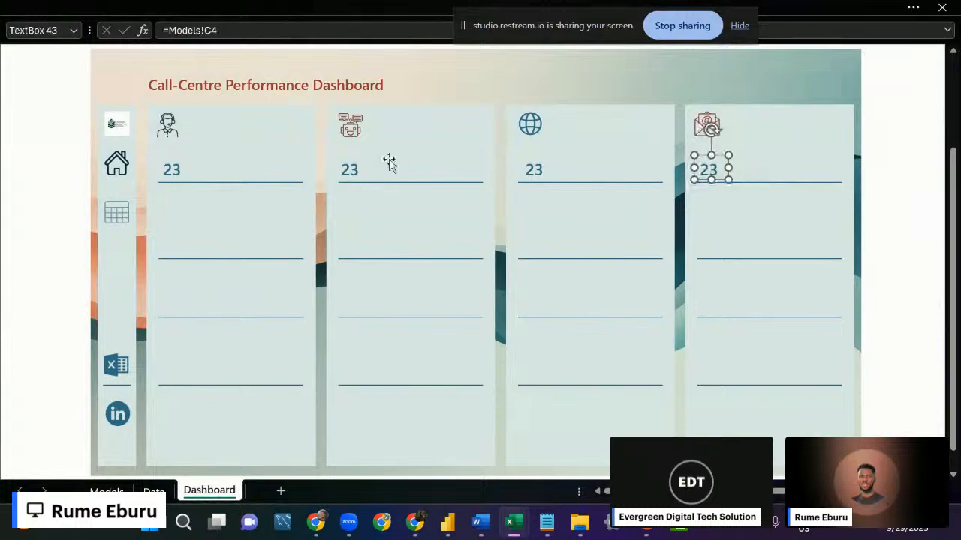
# Nudge the number text box below the globe icon left toward the start of its divider line.
pyautogui.click(545, 172)
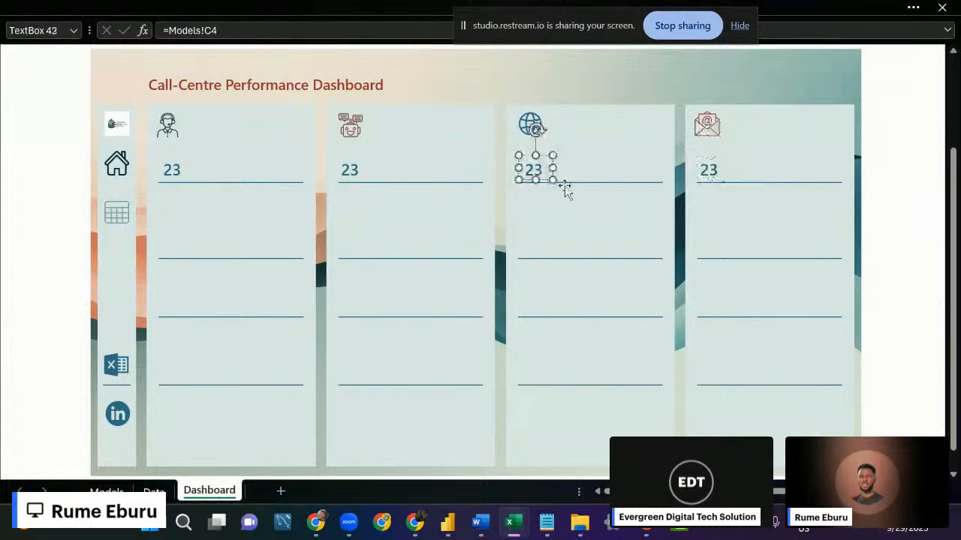
pyautogui.press('Left')
pyautogui.press('Left')
pyautogui.press('Left')
pyautogui.press('Left')
pyautogui.press('Left')
pyautogui.press('Left')
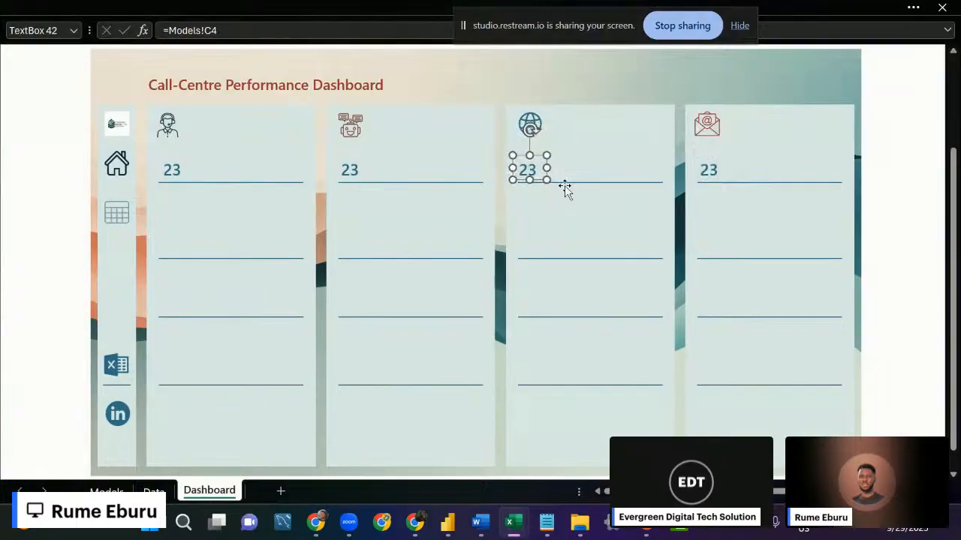
pyautogui.press('Left')
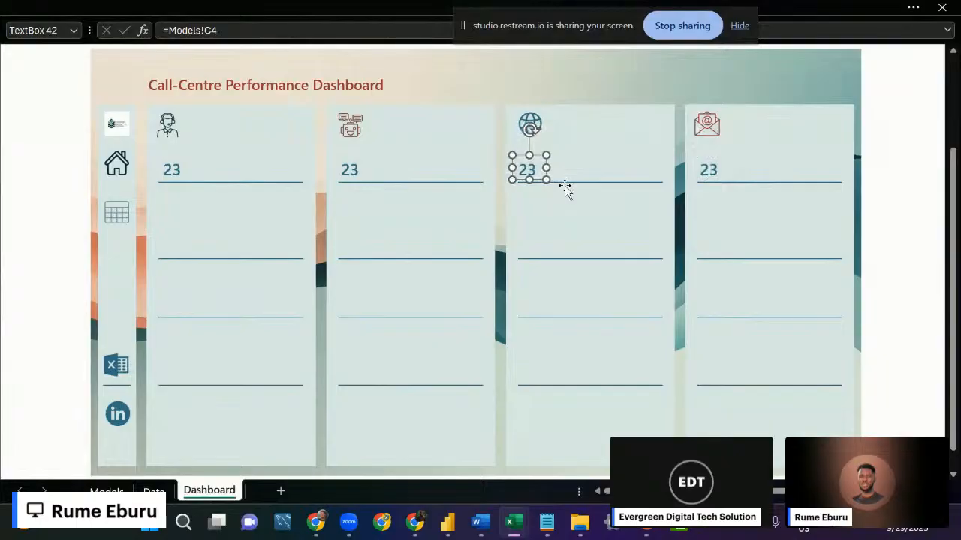
# Nudge the number text box below the chatbot icon slightly left toward the start of its divider line.
pyautogui.click(342, 172)
pyautogui.press('Left')
pyautogui.press('Left')
pyautogui.press('Left')
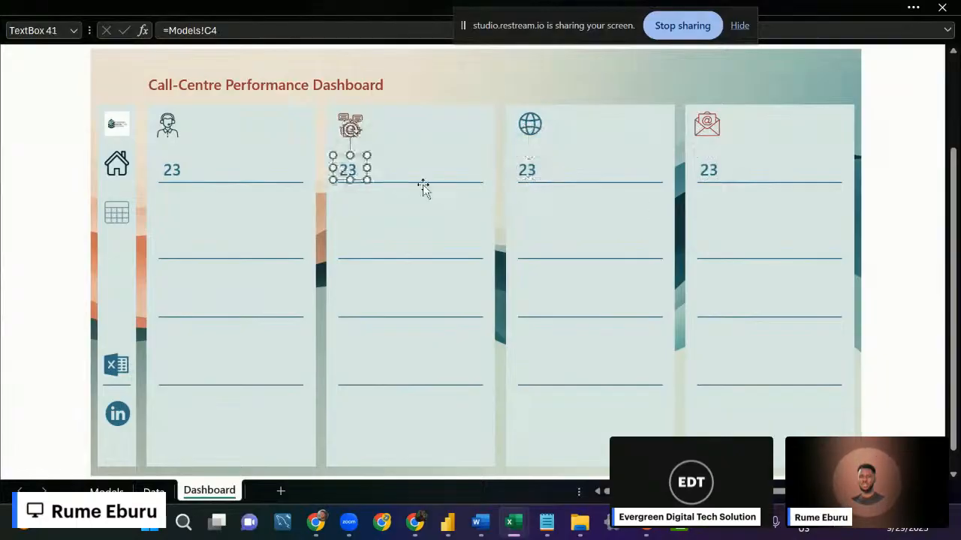
pyautogui.click(43, 210)
pyautogui.click(171, 169)
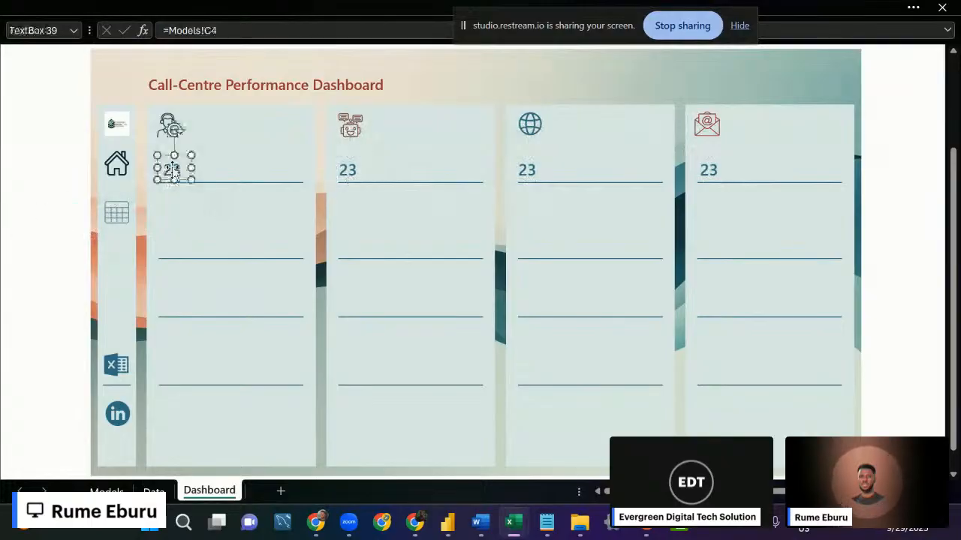
pyautogui.click(64, 210)
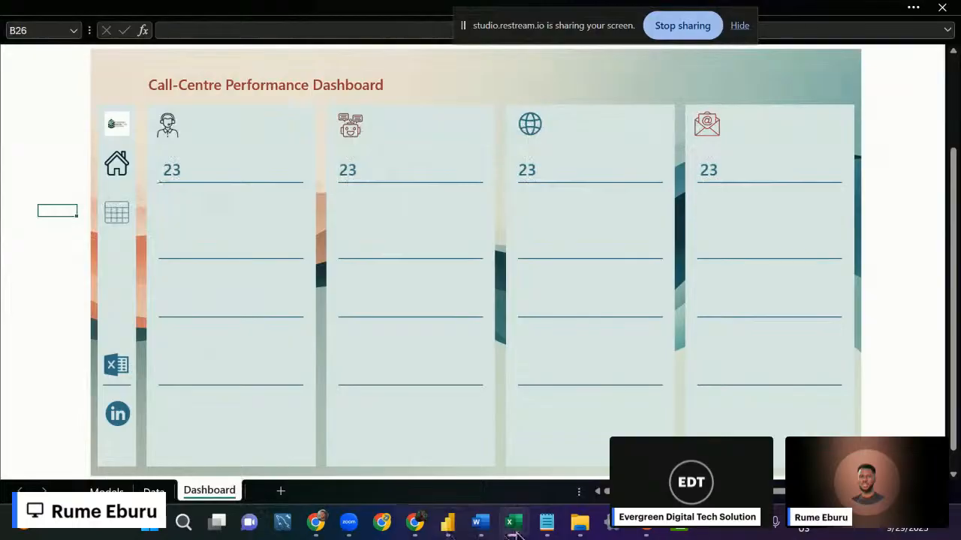
# Duplicate the number text box below the agent icon and place the copy beside that icon, using the finished dashboard as reference.
pyautogui.moveTo(516, 534)
pyautogui.moveTo(355, 461)
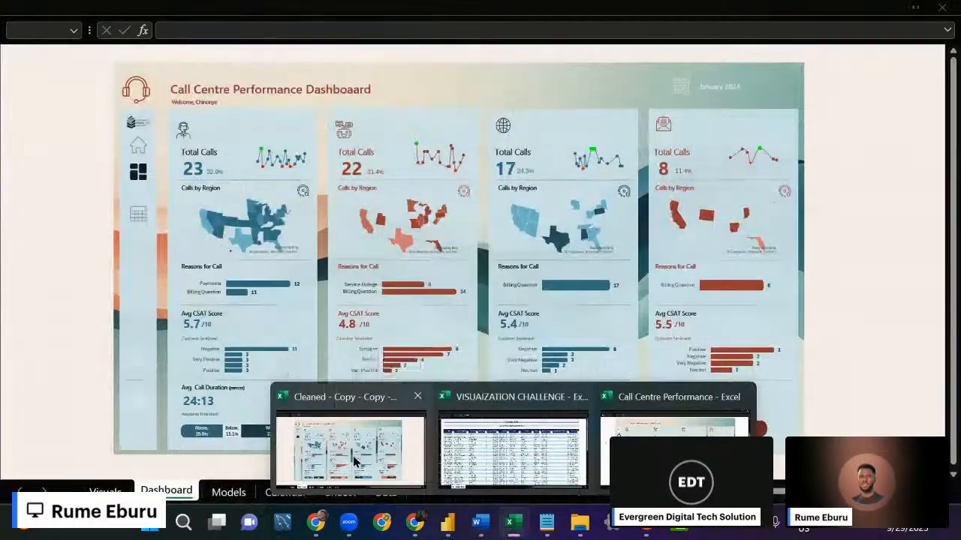
pyautogui.click(356, 459)
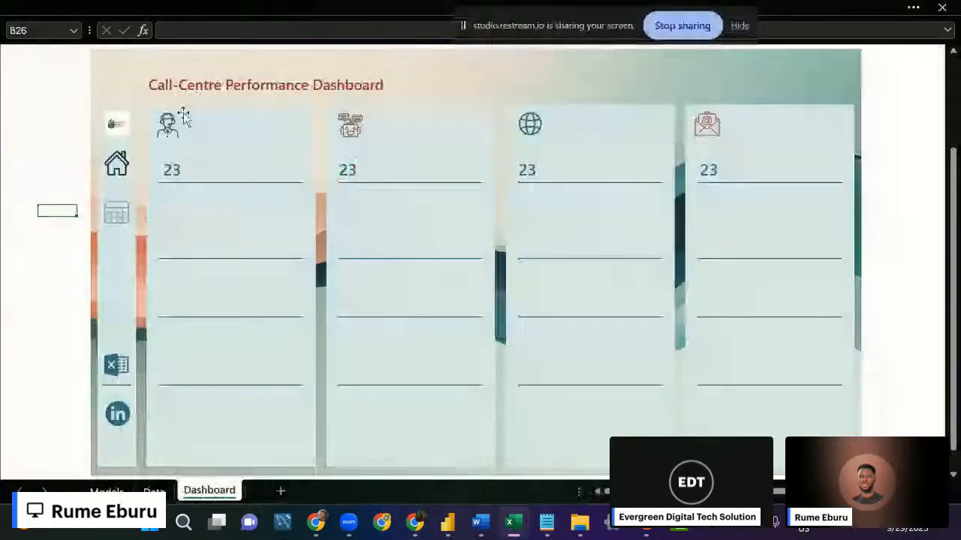
pyautogui.click(170, 177)
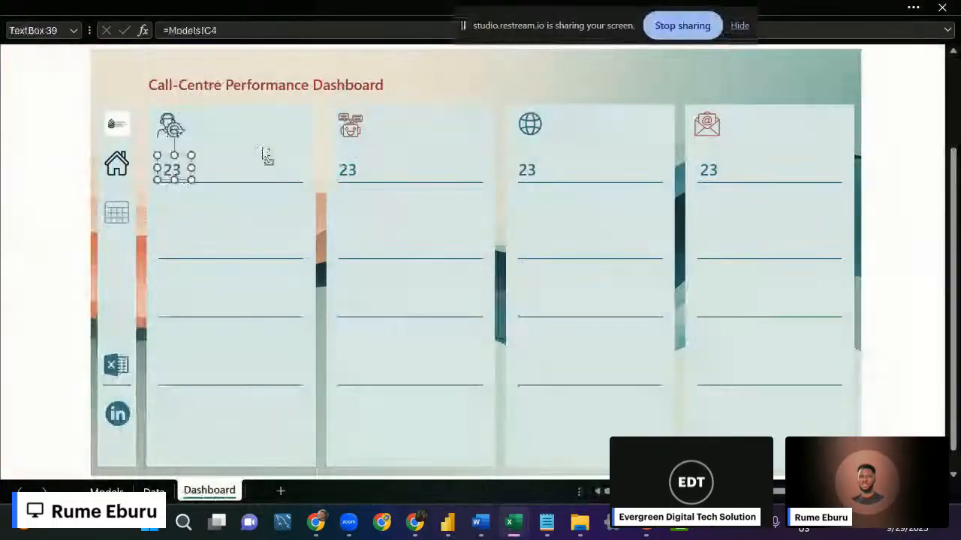
pyautogui.hotkey('ctrl', 'd')
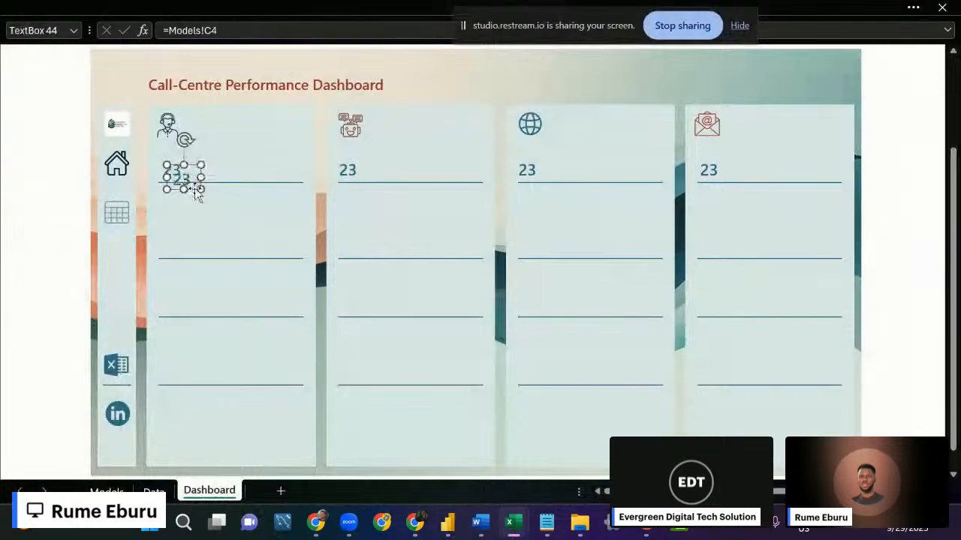
pyautogui.moveTo(197, 180); pyautogui.dragTo(203, 135)
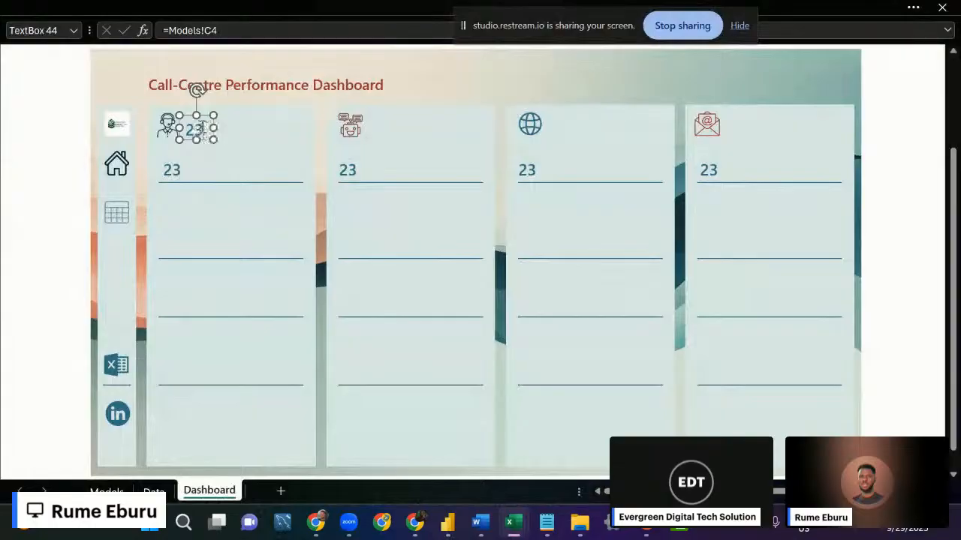
# Replace the number in the copy beside the agent icon with "Call-Center" and widen the box to about 1.46 inches.
pyautogui.click(202, 127)
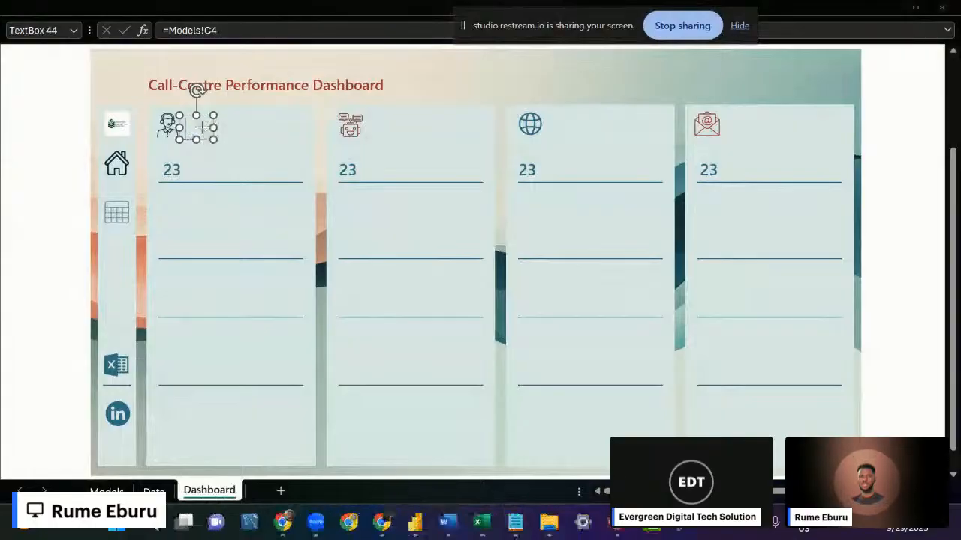
pyautogui.press('super+shift+s')
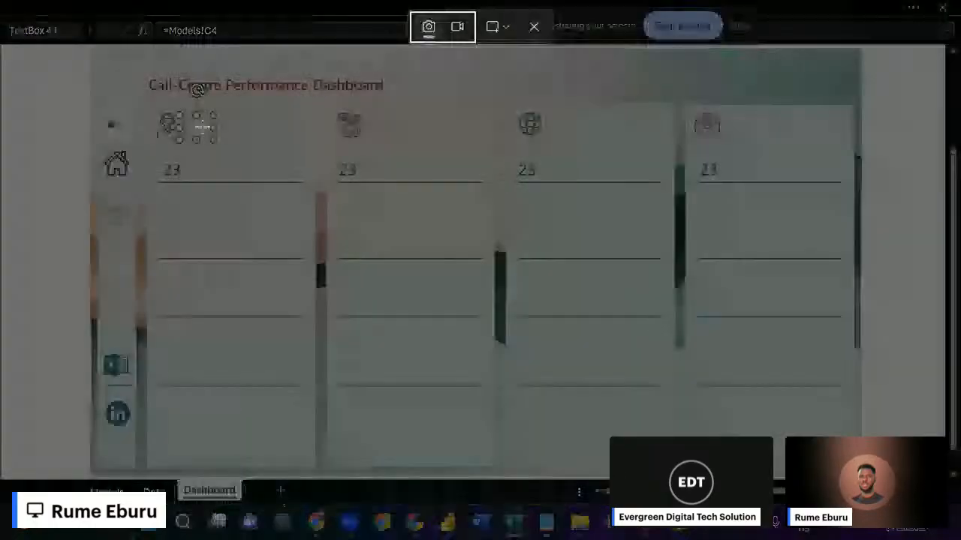
pyautogui.press('Escape')
pyautogui.write('C')
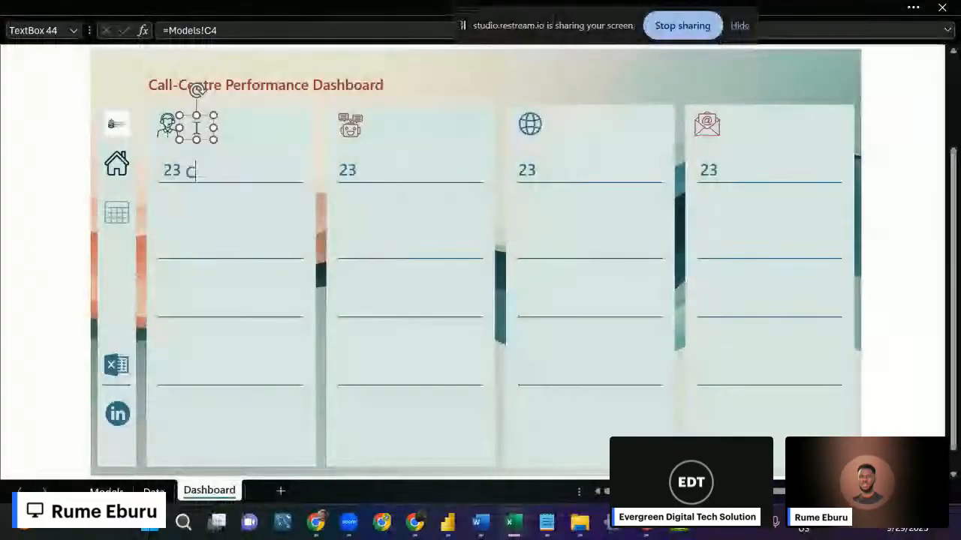
pyautogui.press('BackSpace')
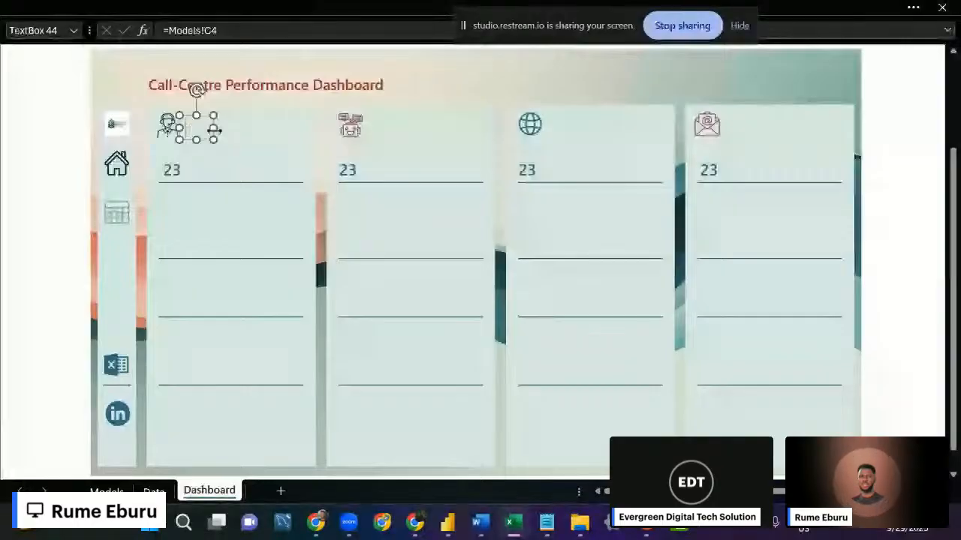
pyautogui.moveTo(214, 130); pyautogui.dragTo(263, 130)
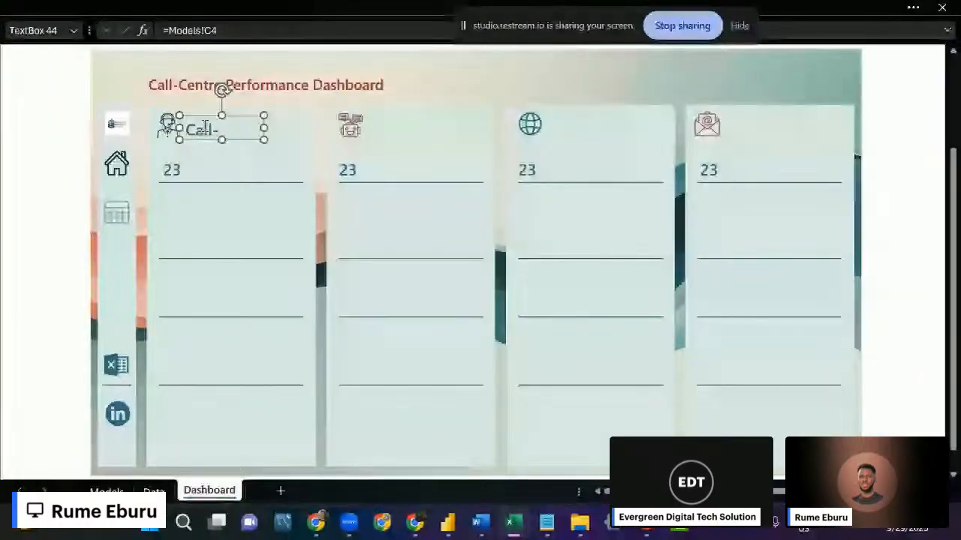
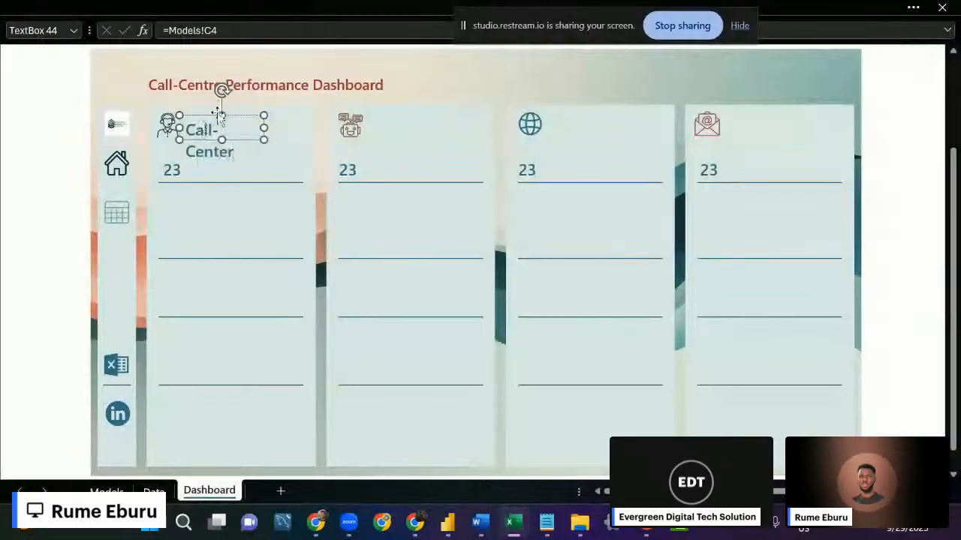
# Set the font size of the Call-Center label to 12.
pyautogui.click(221, 6)
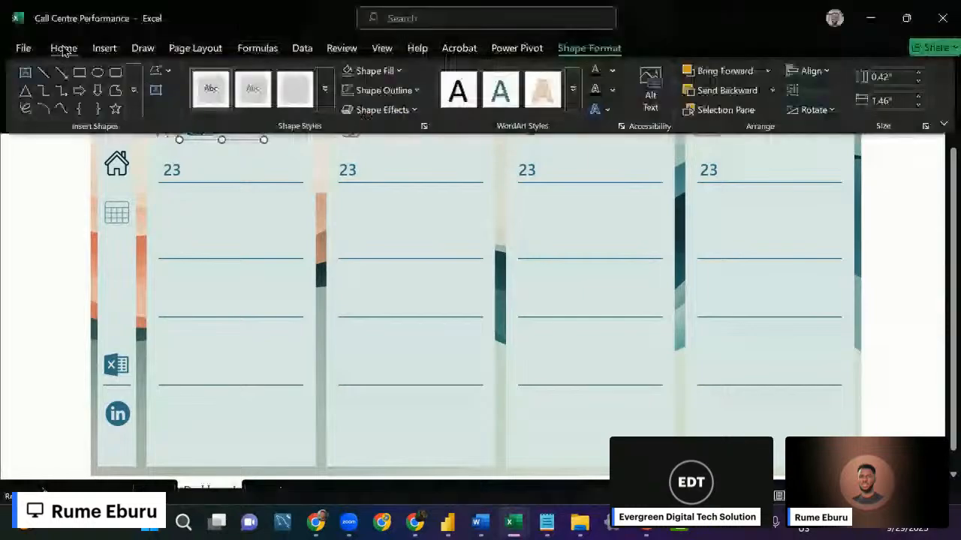
pyautogui.click(64, 47)
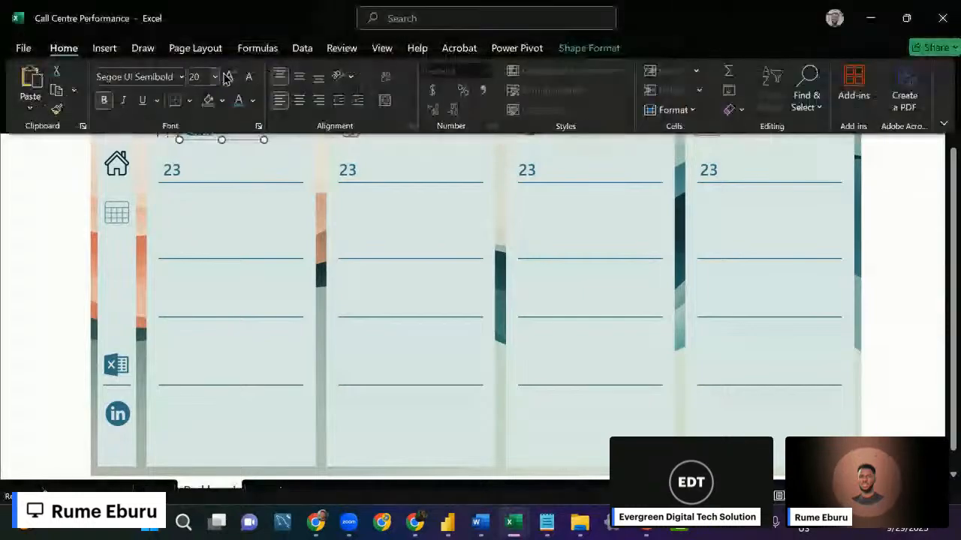
pyautogui.click(198, 76)
pyautogui.write('12')
pyautogui.press('Return')
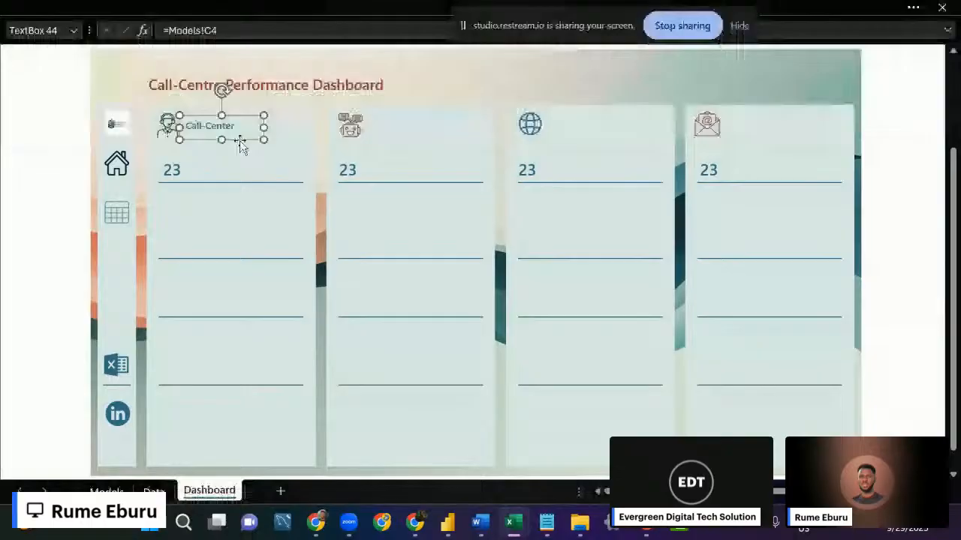
# Nudge the Call-Center label down and slightly left beside the agent icon, and reduce its box height.
pyautogui.press('Down')
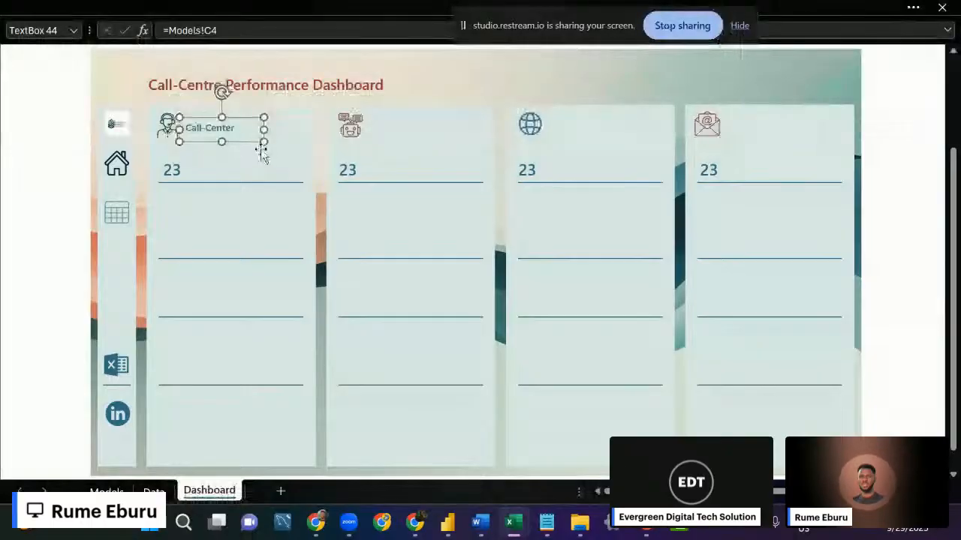
pyautogui.press('Left')
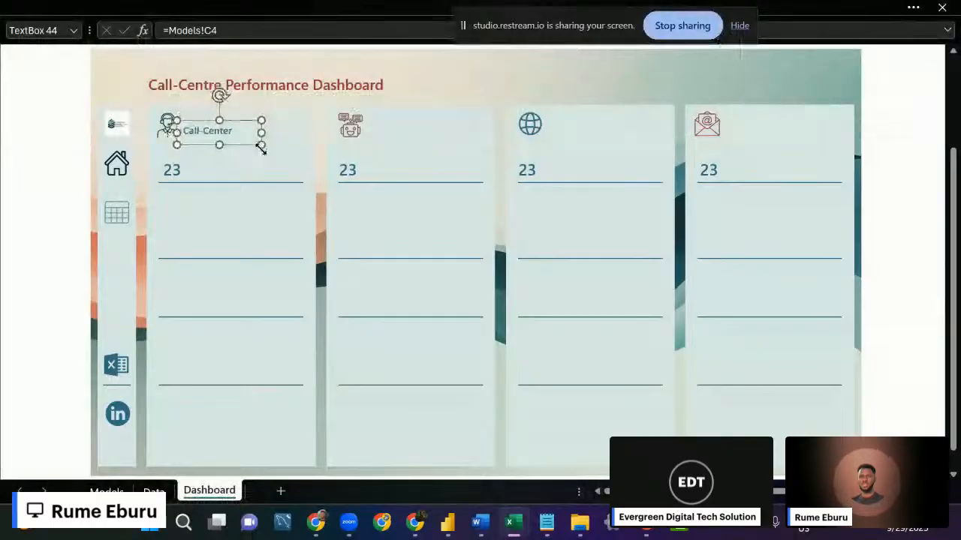
pyautogui.press('Down')
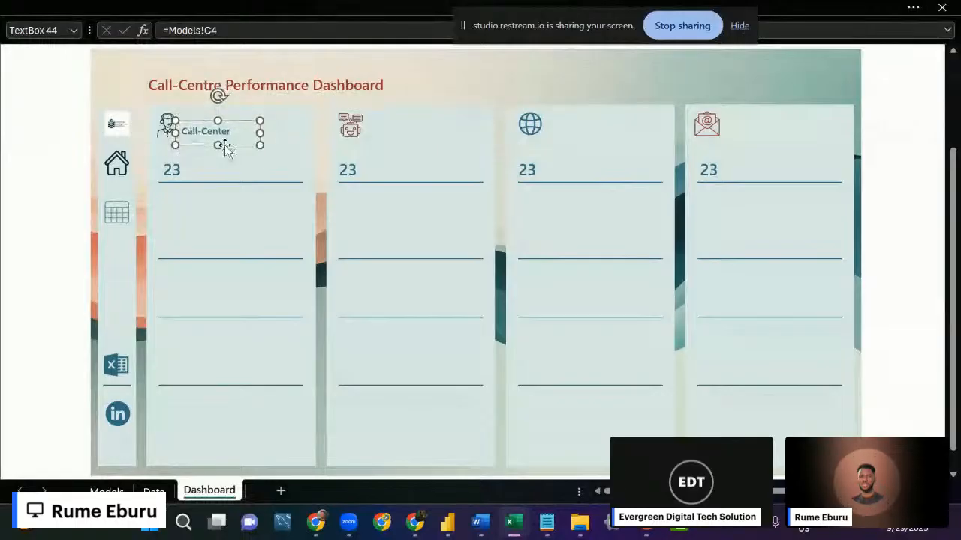
pyautogui.moveTo(217, 144); pyautogui.dragTo(226, 140)
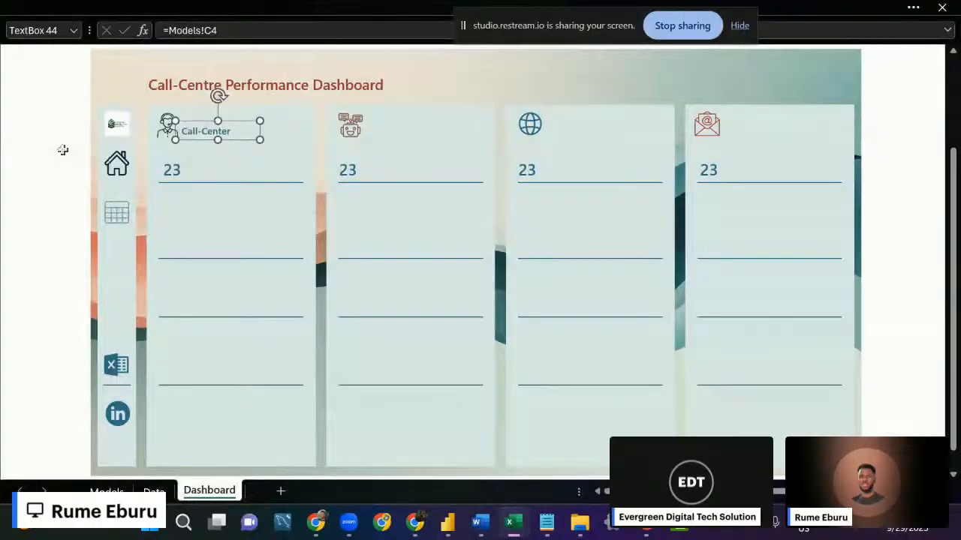
pyautogui.click(63, 150)
pyautogui.click(184, 133)
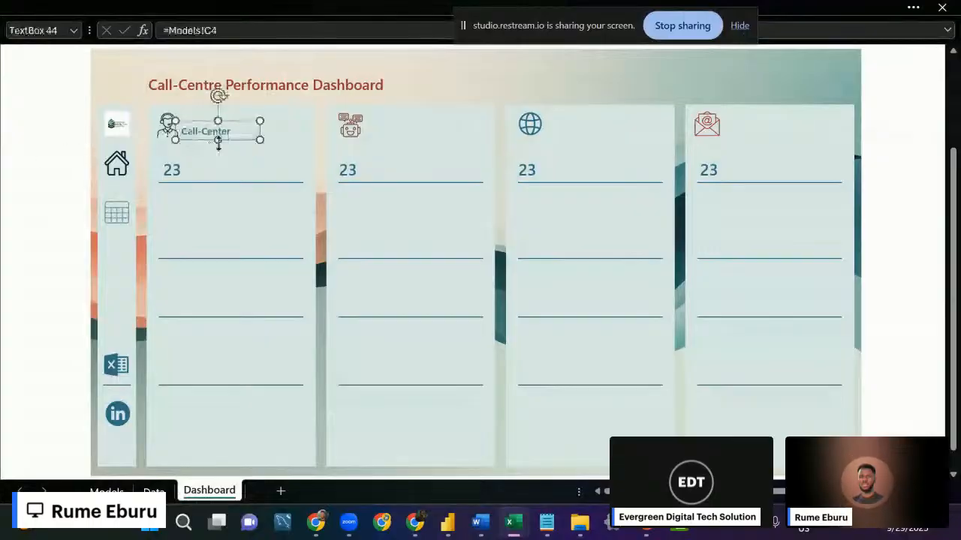
pyautogui.press('Down')
pyautogui.press('Down')
pyautogui.press('Down')
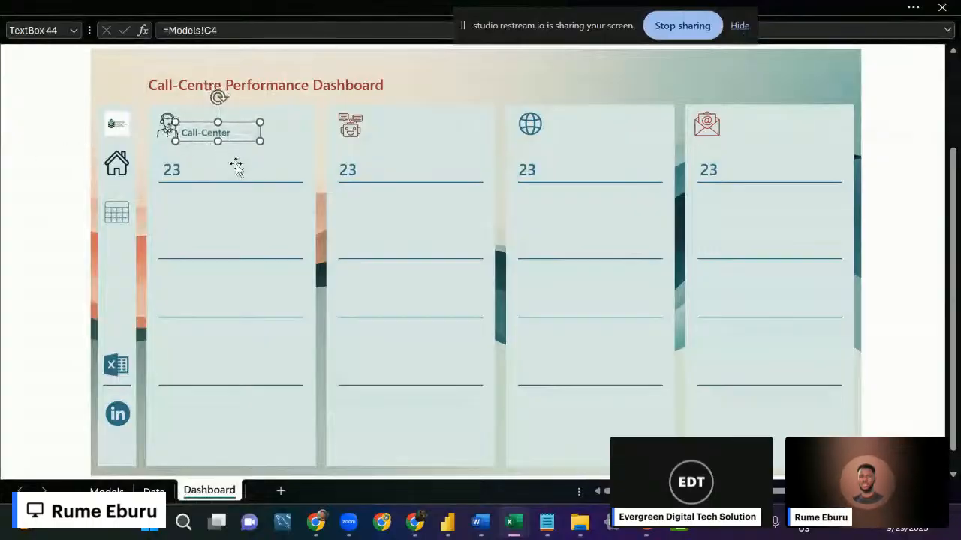
pyautogui.click(39, 150)
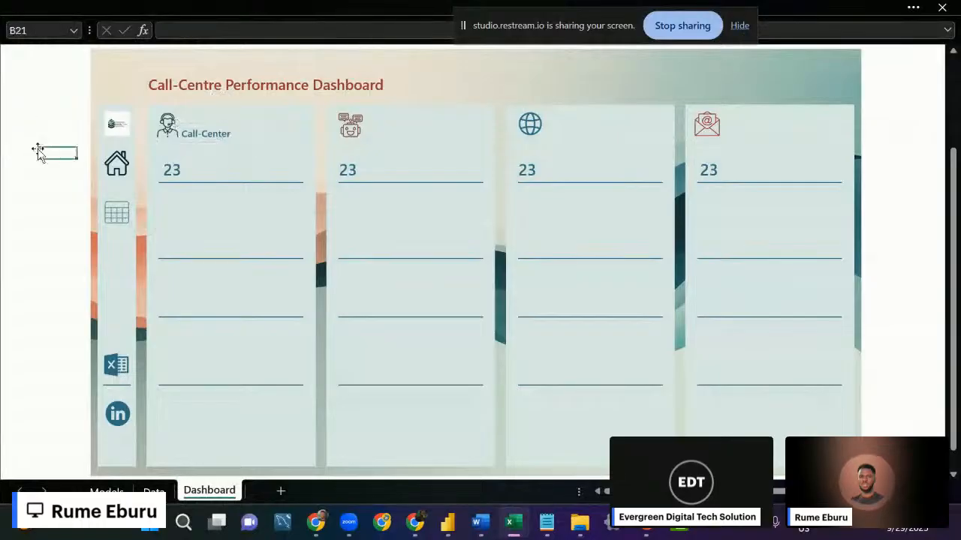
# Duplicate the Call-Center label beside the chatbot icon and change the copy's text to "Chatbot".
pyautogui.click(207, 135)
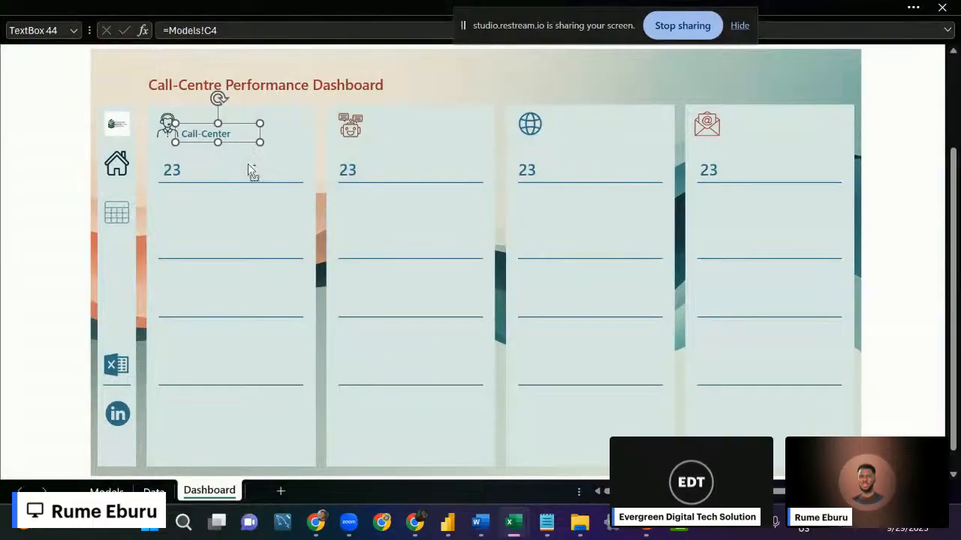
pyautogui.moveTo(234, 143); pyautogui.dragTo(420, 122)
pyautogui.click(401, 135)
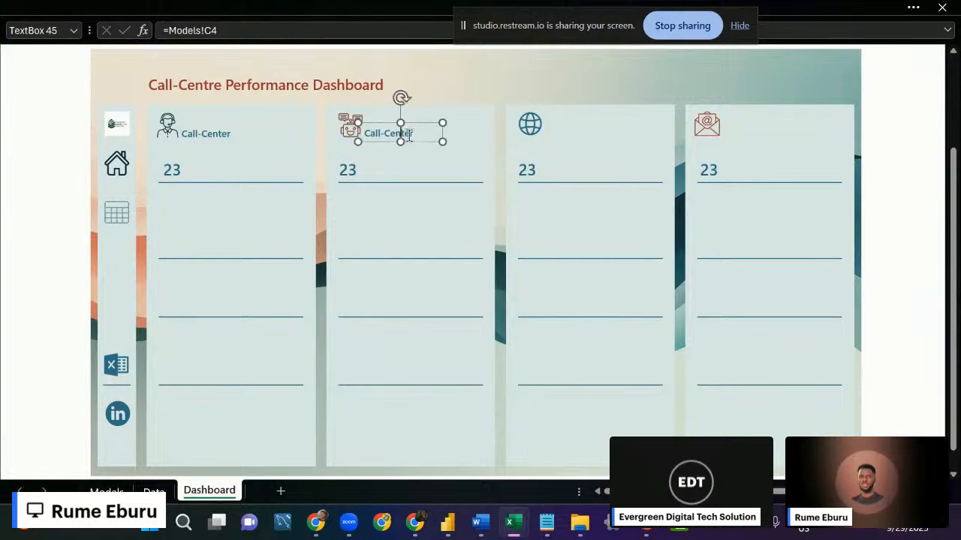
pyautogui.hotkey('ctrl', 'a')
pyautogui.write('d')
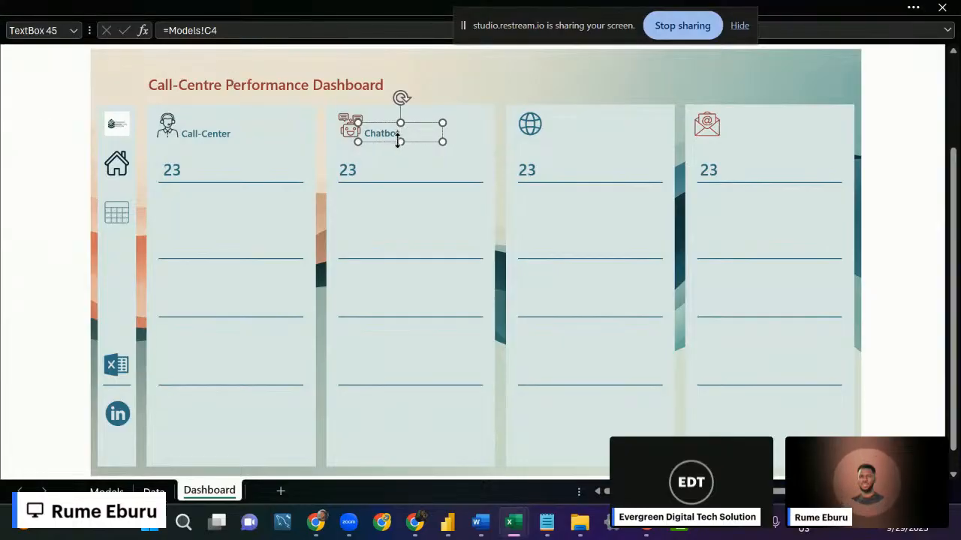
# Duplicate the Chatbot label beside the globe and email icons and change the globe icon's label to "Web".
pyautogui.hotkey('ctrl', 'd')
pyautogui.hotkey('ctrl', 'd')
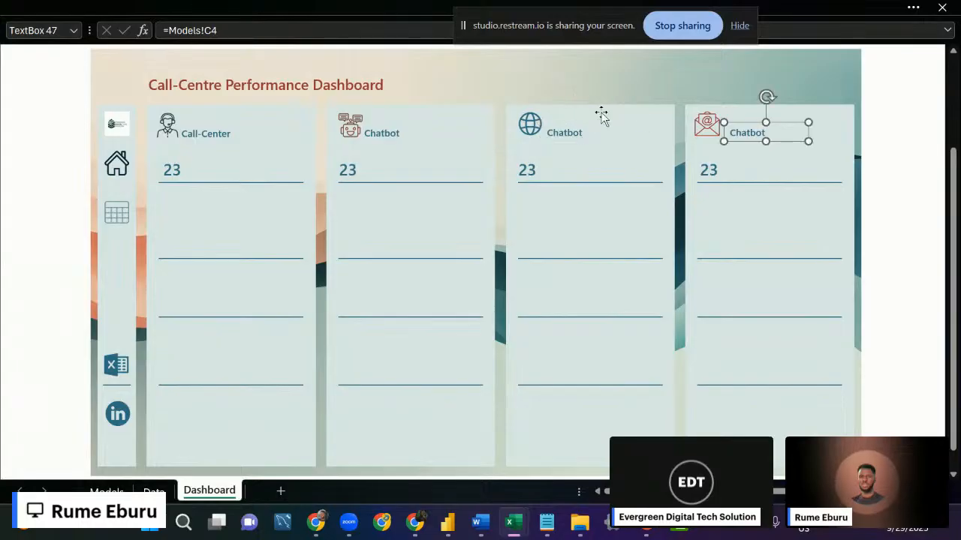
pyautogui.click(567, 134)
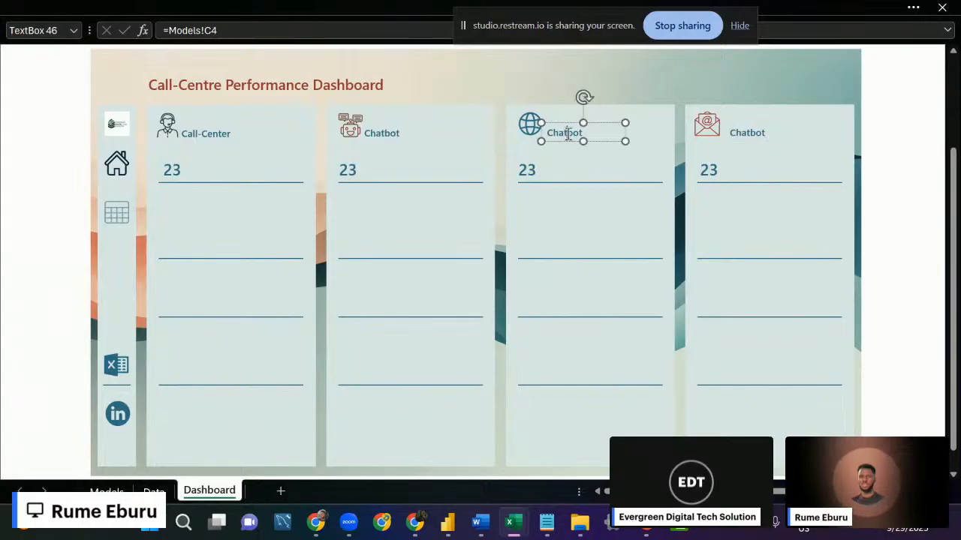
pyautogui.write('Wen')
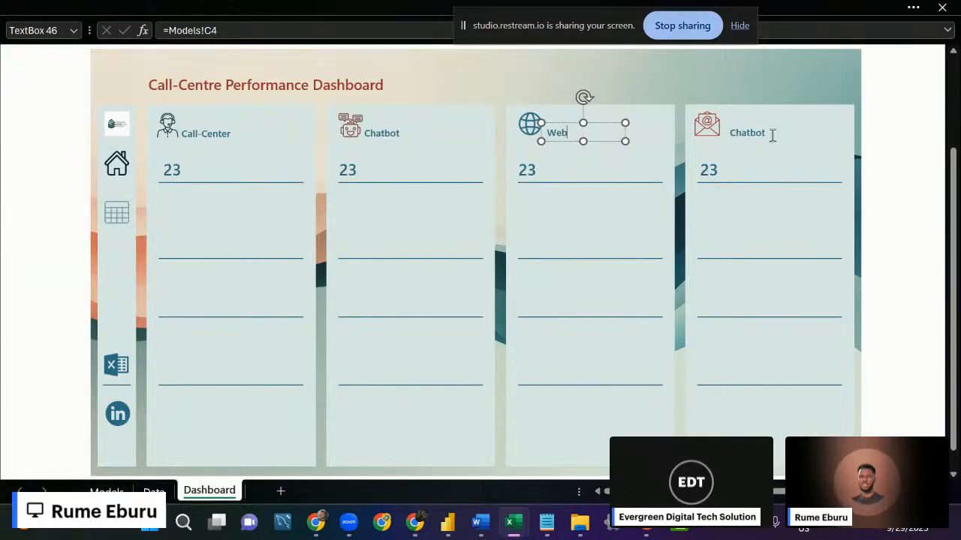
# Change the label text beside the envelope icon on the fourth card to Email.
pyautogui.hotkey('ctrl', 'a')
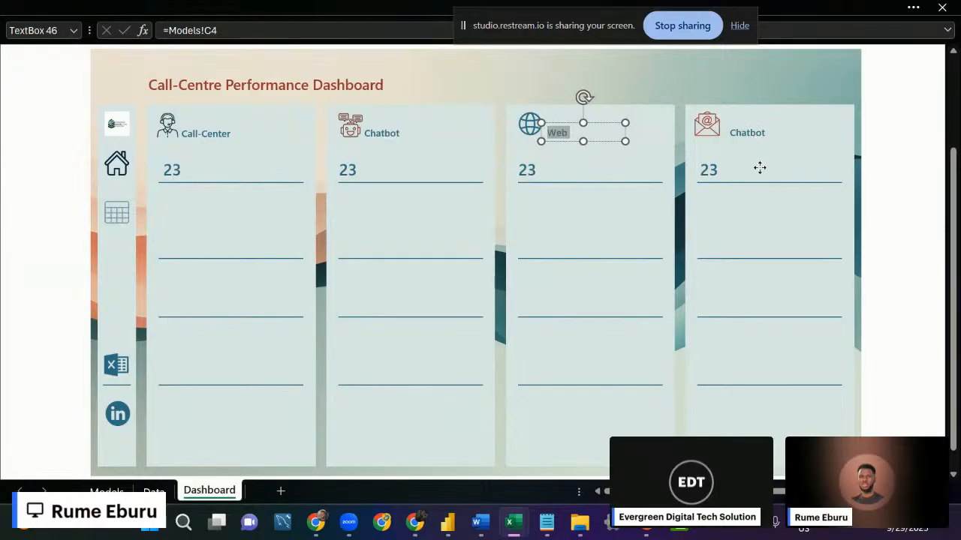
pyautogui.click(743, 142)
pyautogui.click(744, 141)
pyautogui.hotkey('ctrl', 'a')
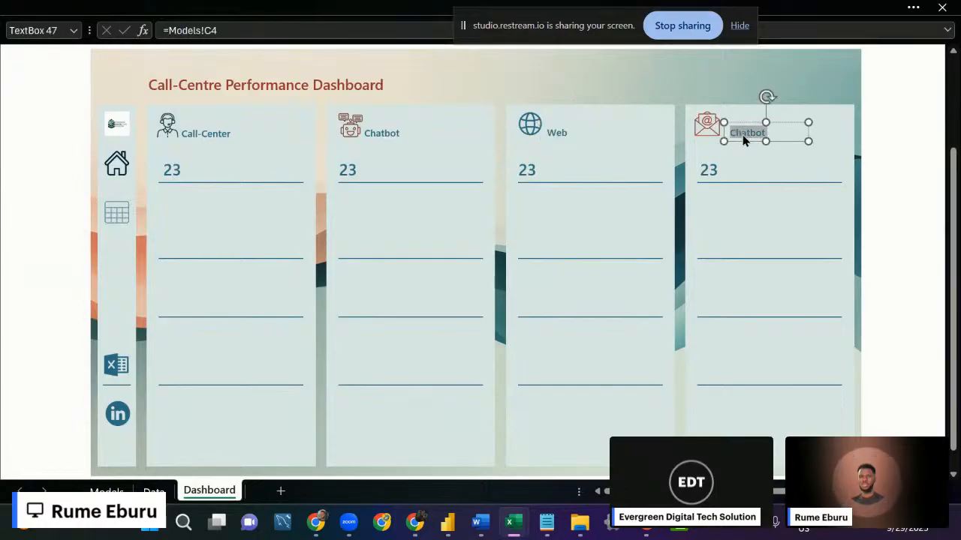
pyautogui.write('Email')
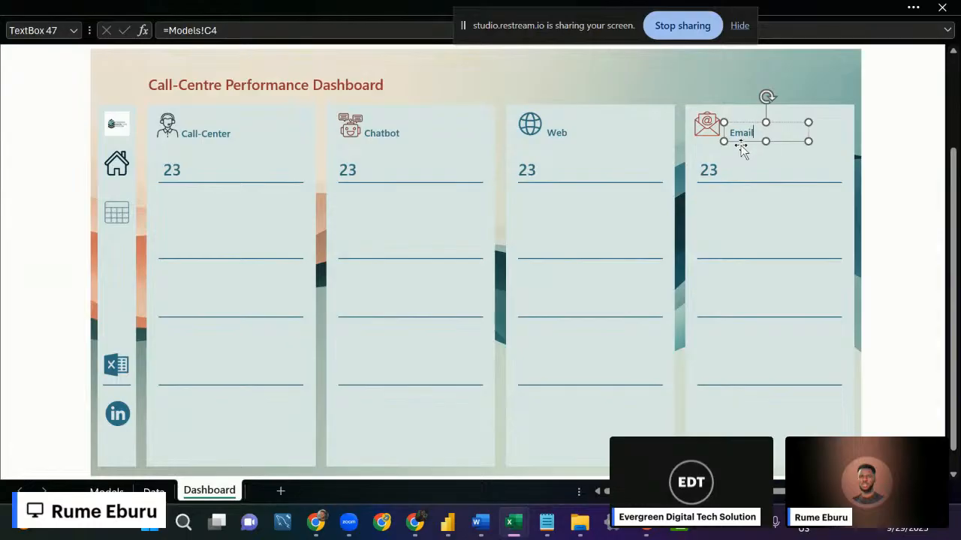
# Narrow the Email, Web, Chatbot and Call-Center label text boxes to fit their text.
pyautogui.moveTo(803, 143); pyautogui.dragTo(760, 144)
pyautogui.click(578, 136)
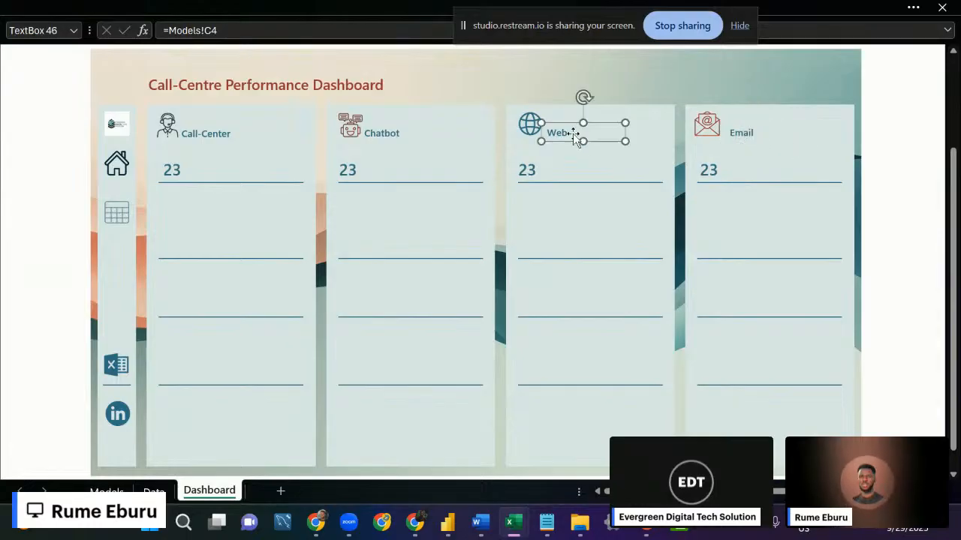
pyautogui.moveTo(625, 141); pyautogui.dragTo(579, 141)
pyautogui.click(386, 135)
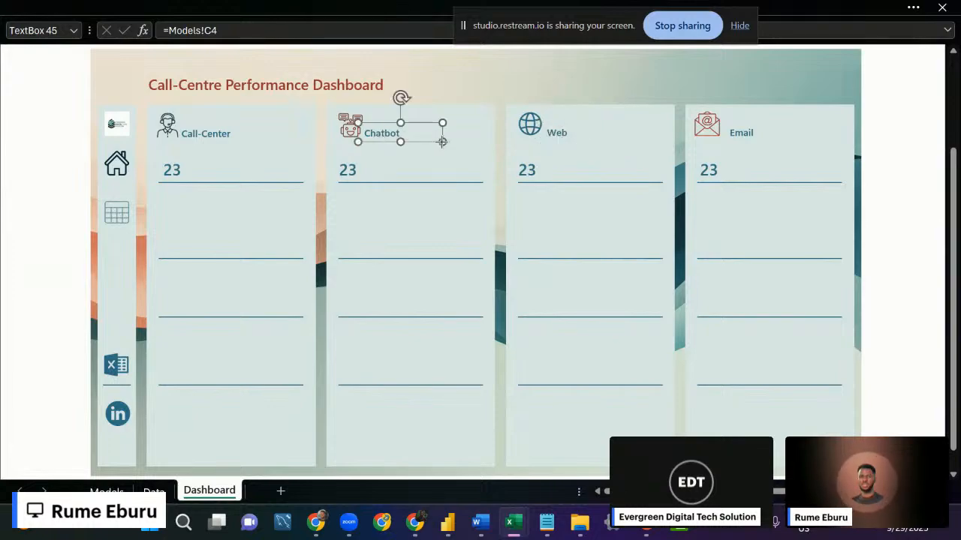
pyautogui.moveTo(442, 141); pyautogui.dragTo(409, 142)
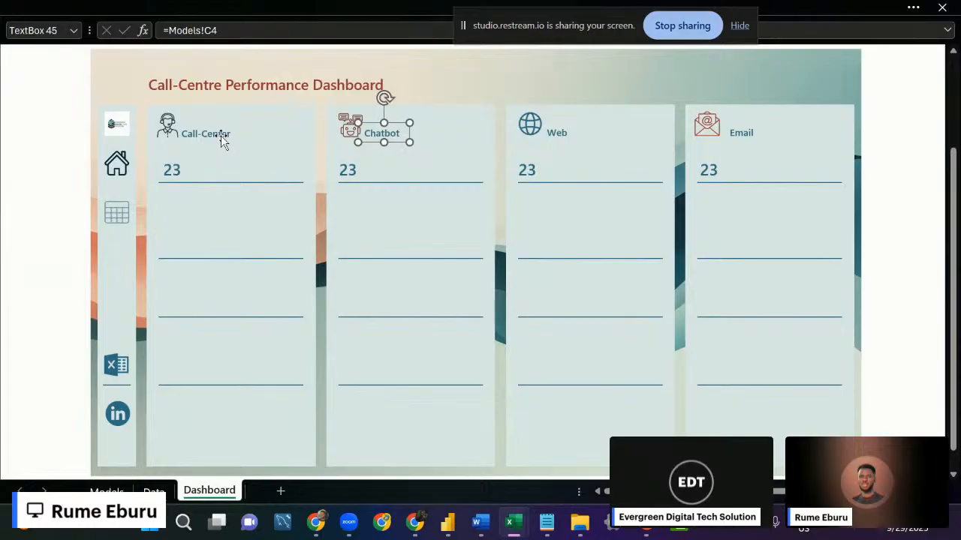
pyautogui.click(252, 141)
pyautogui.moveTo(258, 142); pyautogui.dragTo(242, 144)
pyautogui.click(57, 187)
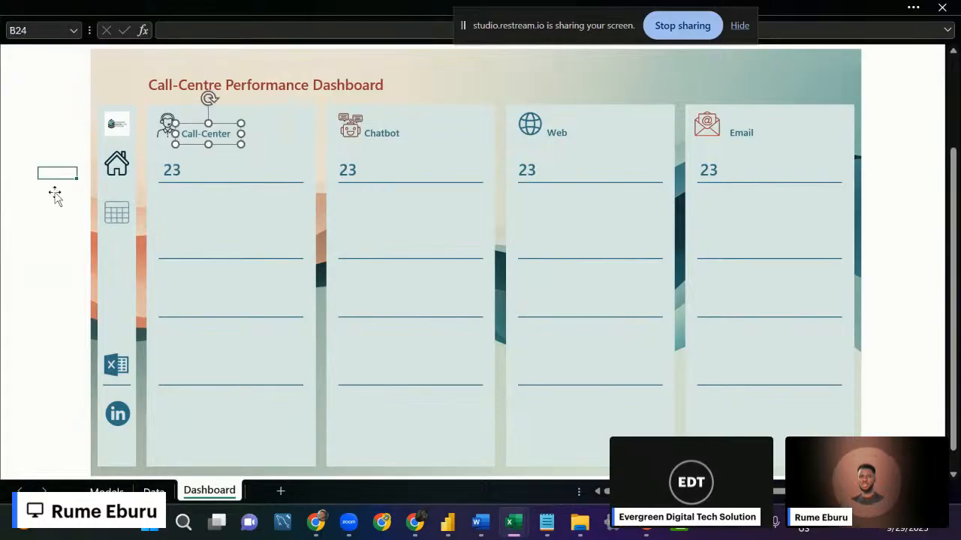
# Change the Chatbot label's font color to dark red and copy its formatting to the Email label.
pyautogui.click(380, 139)
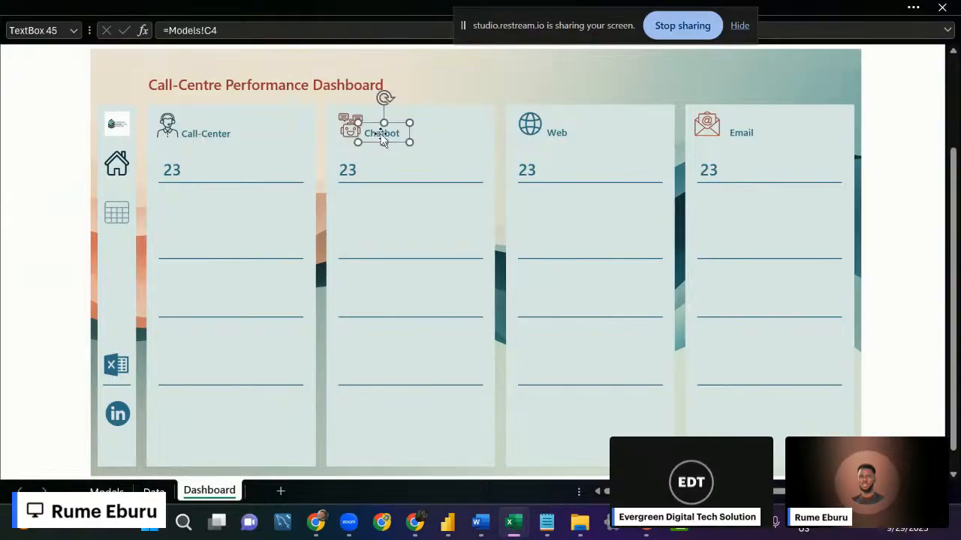
pyautogui.click(124, 6)
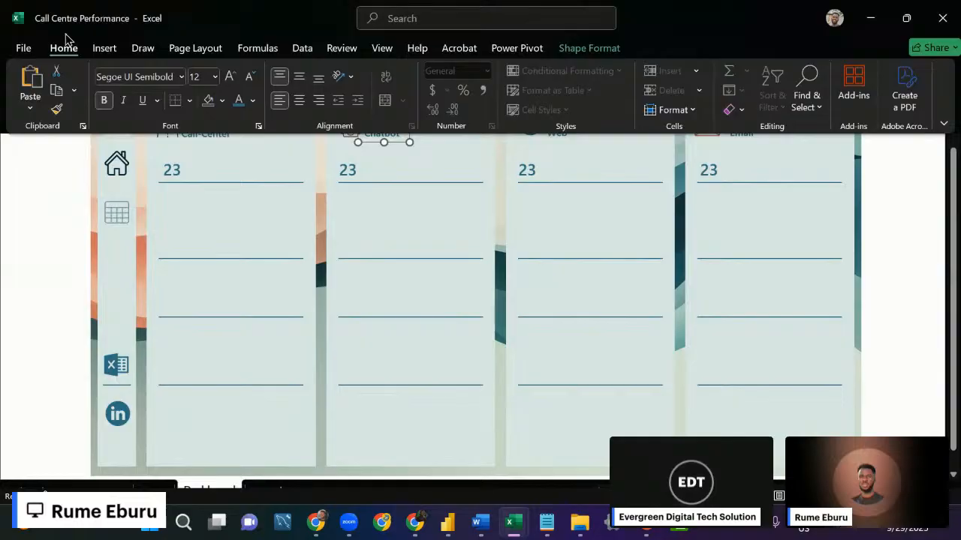
pyautogui.click(253, 100)
pyautogui.click(279, 201)
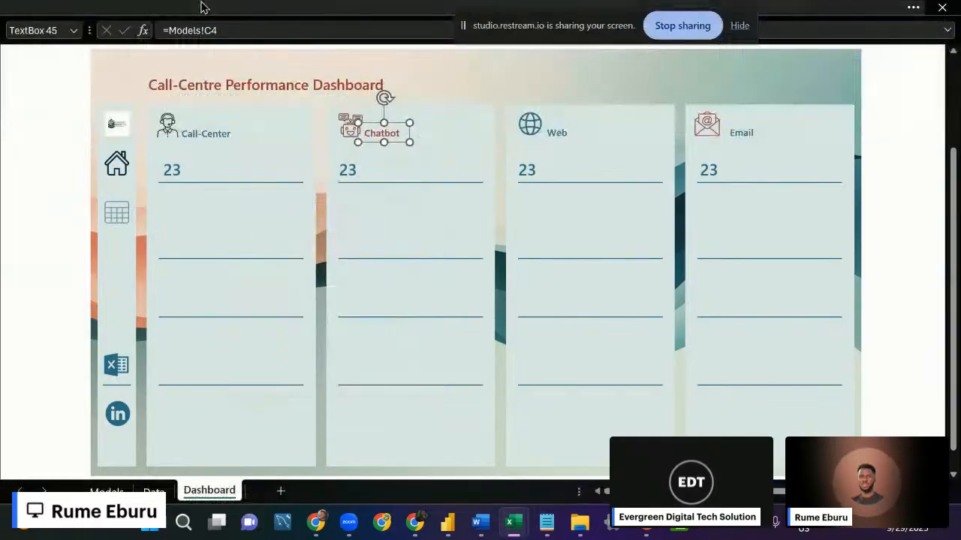
pyautogui.click(202, 6)
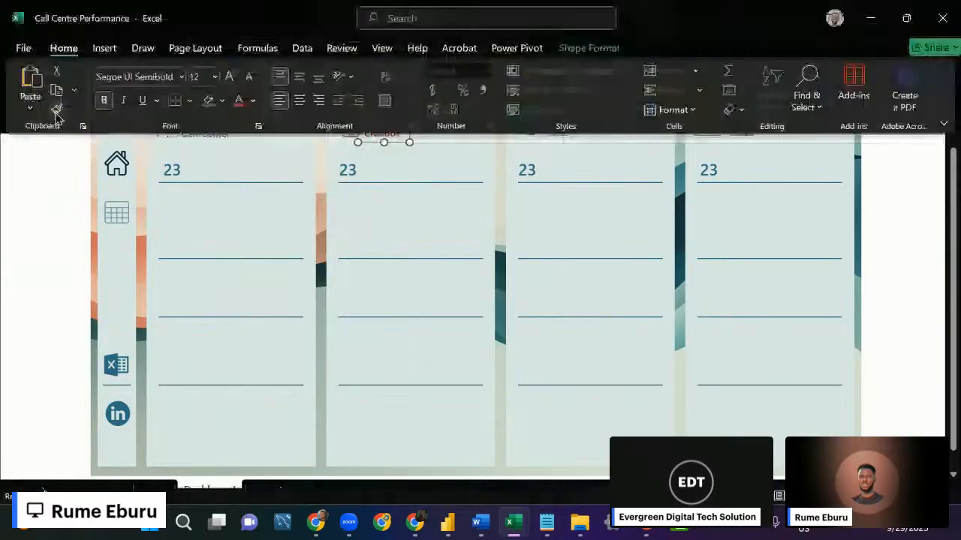
pyautogui.click(57, 111)
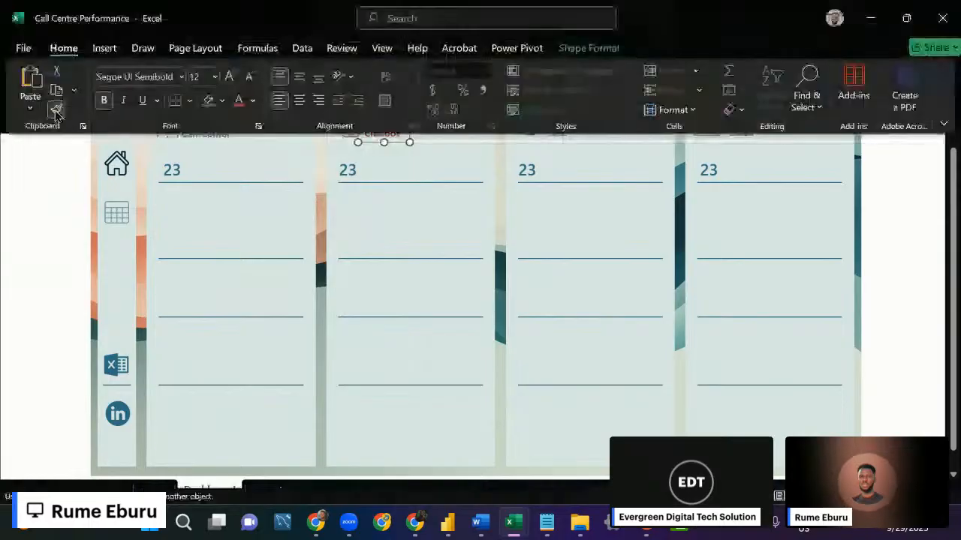
pyautogui.click(59, 185)
pyautogui.click(741, 134)
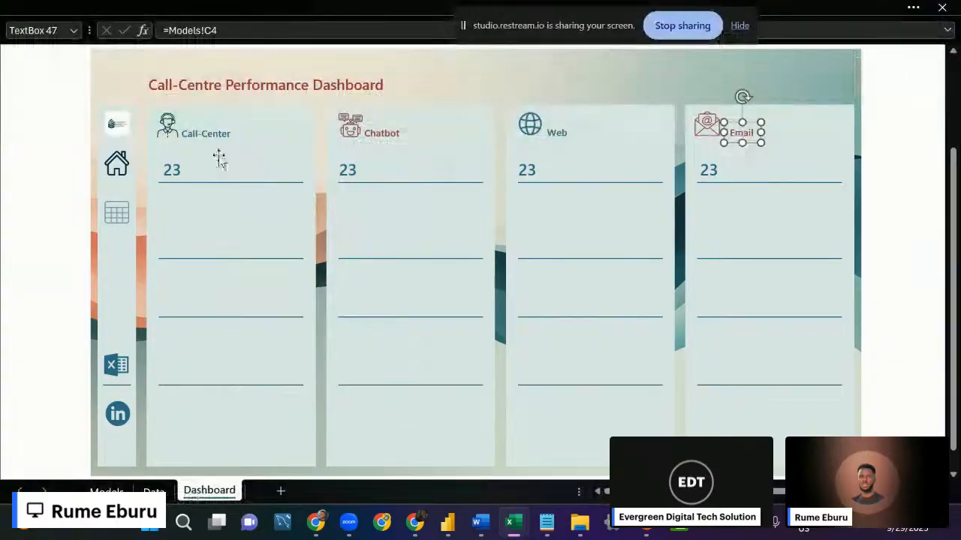
# Copy the Email label's formatting to the 23 values on the Chatbot and Email cards.
pyautogui.click(156, 7)
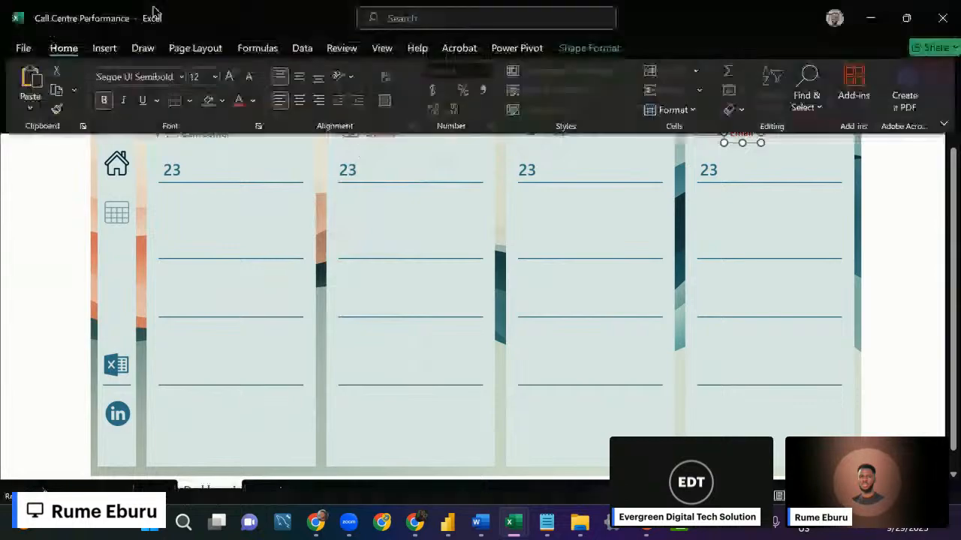
pyautogui.click(358, 174)
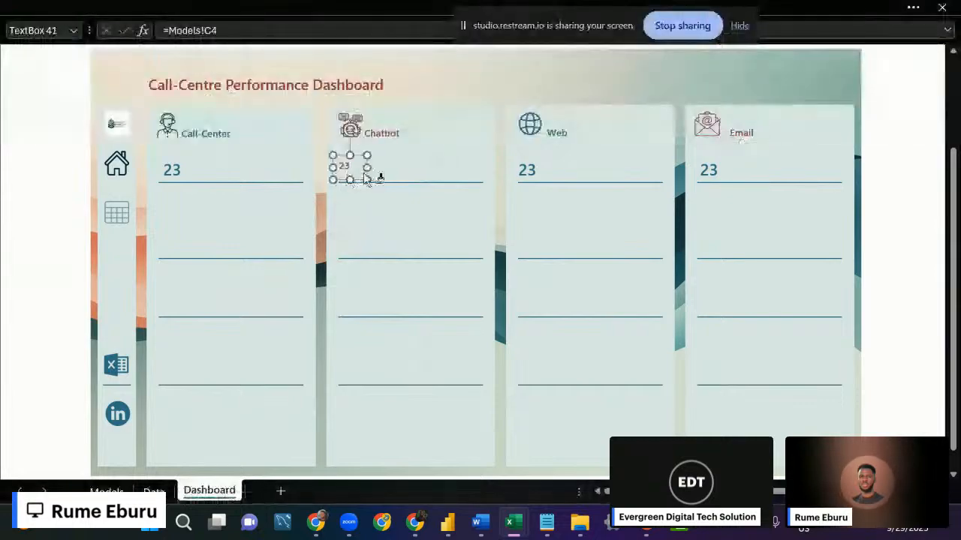
pyautogui.click(711, 174)
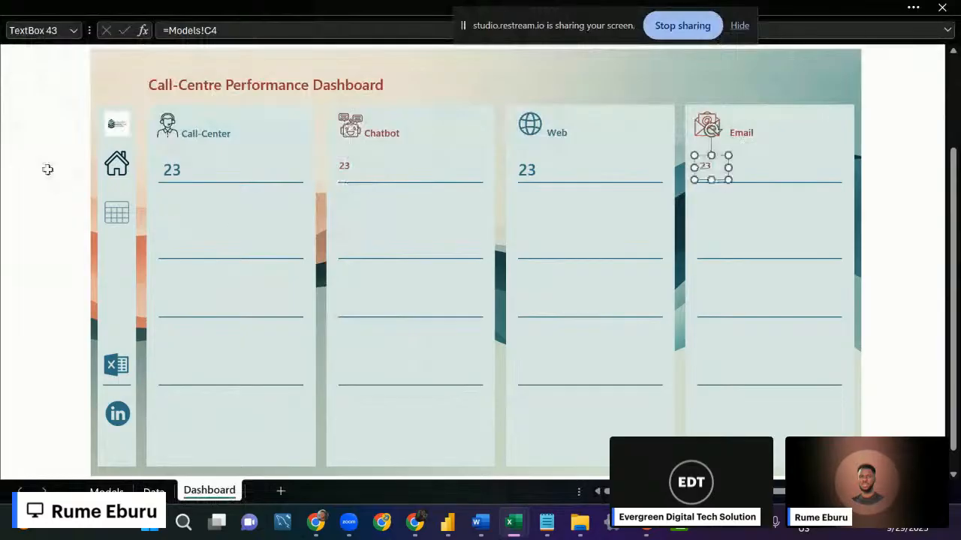
# Set the Chatbot card's 23 value to font size 20 and copy its formatting to the Email card's value.
pyautogui.click(126, 8)
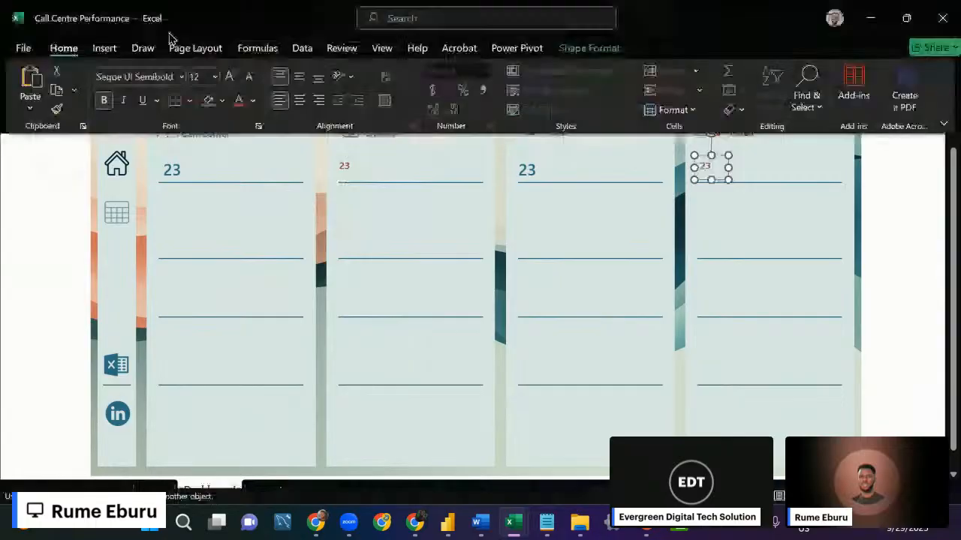
pyautogui.click(176, 177)
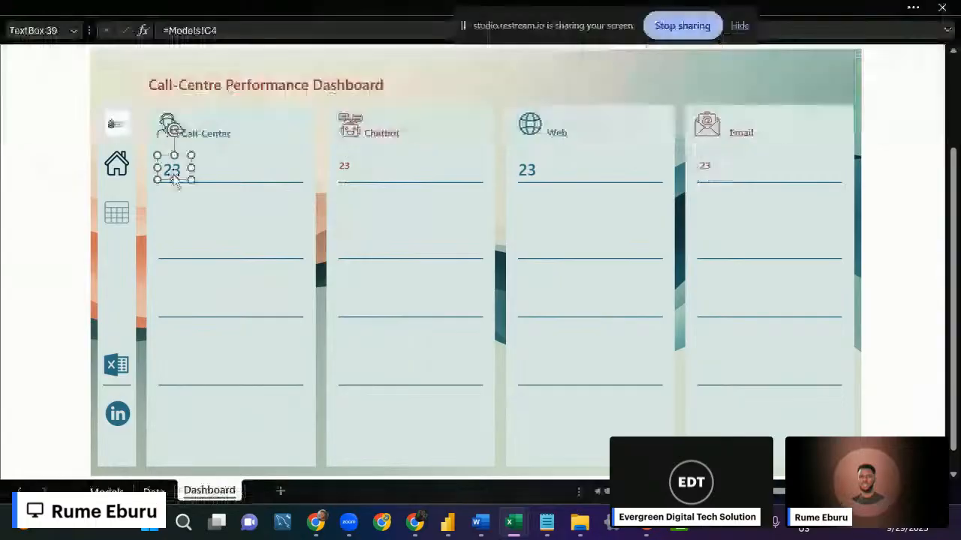
pyautogui.click(168, 8)
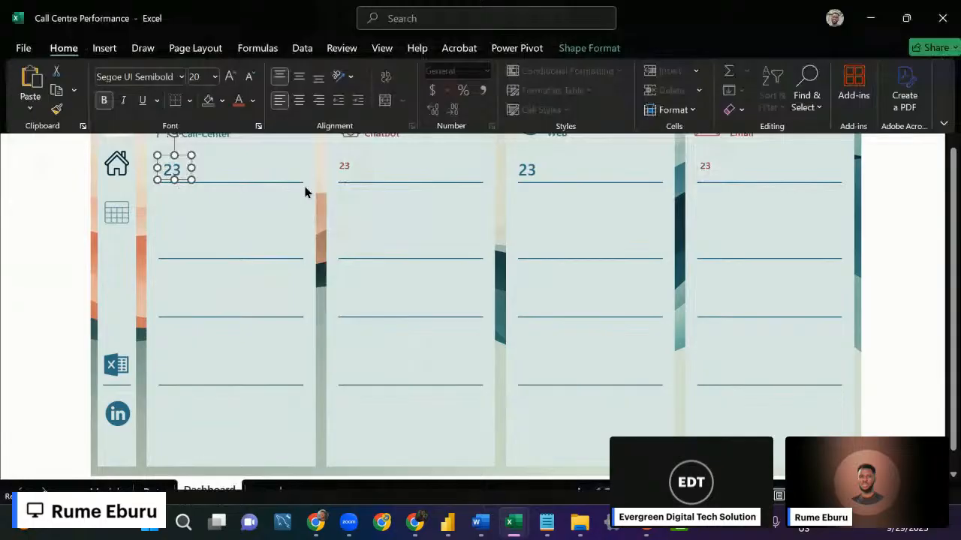
pyautogui.click(344, 166)
pyautogui.click(199, 77)
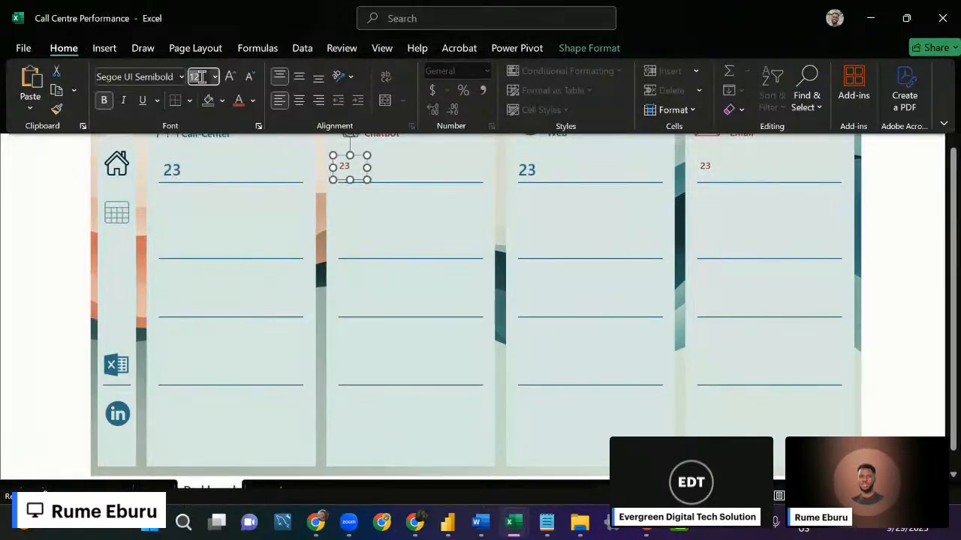
pyautogui.write('2')
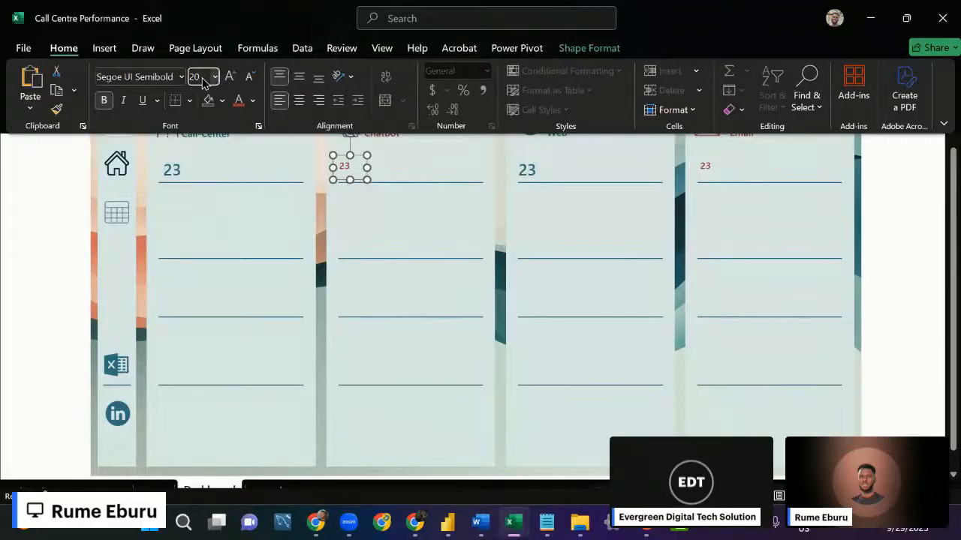
pyautogui.press('Return')
pyautogui.click(56, 108)
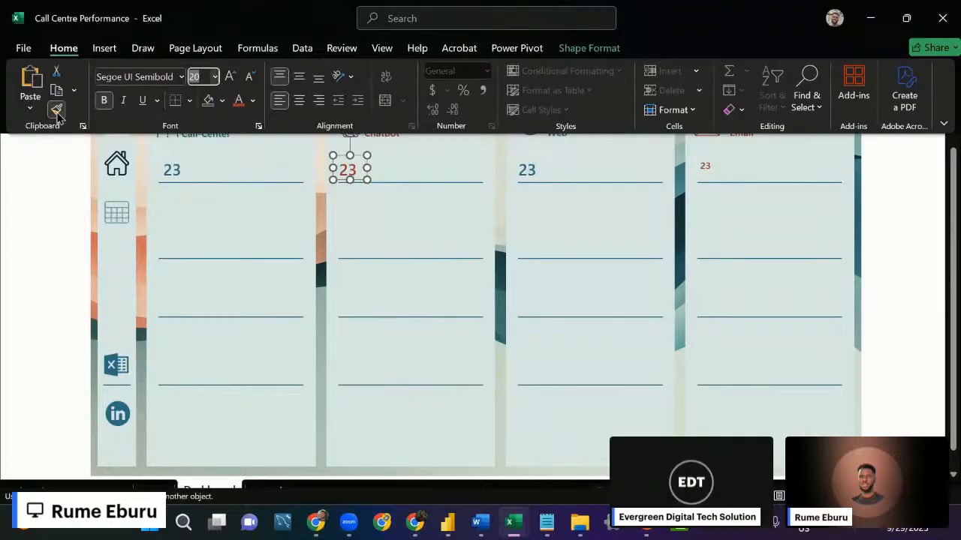
pyautogui.click(709, 171)
pyautogui.click(26, 162)
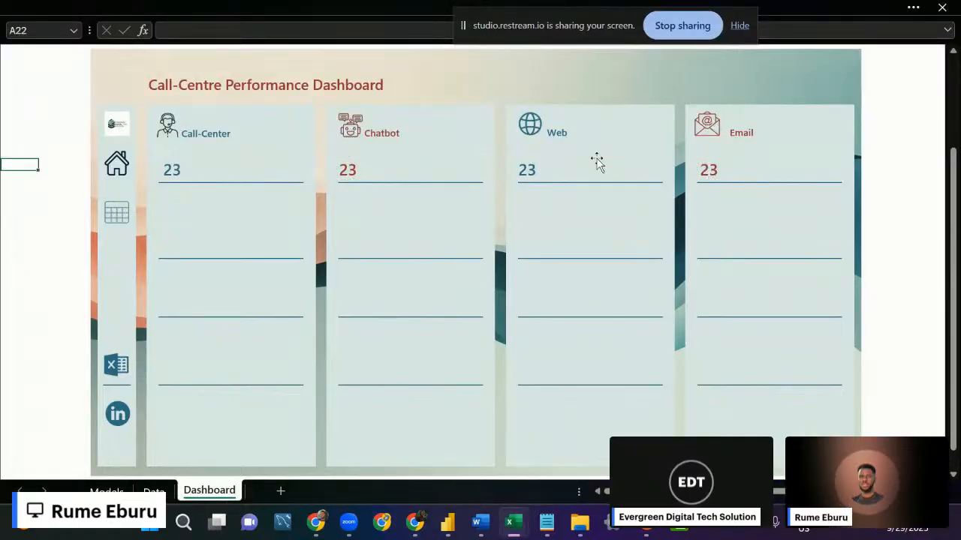
# Move the Web, Email and Chatbot labels slightly upward beside their icons.
pyautogui.click(560, 138)
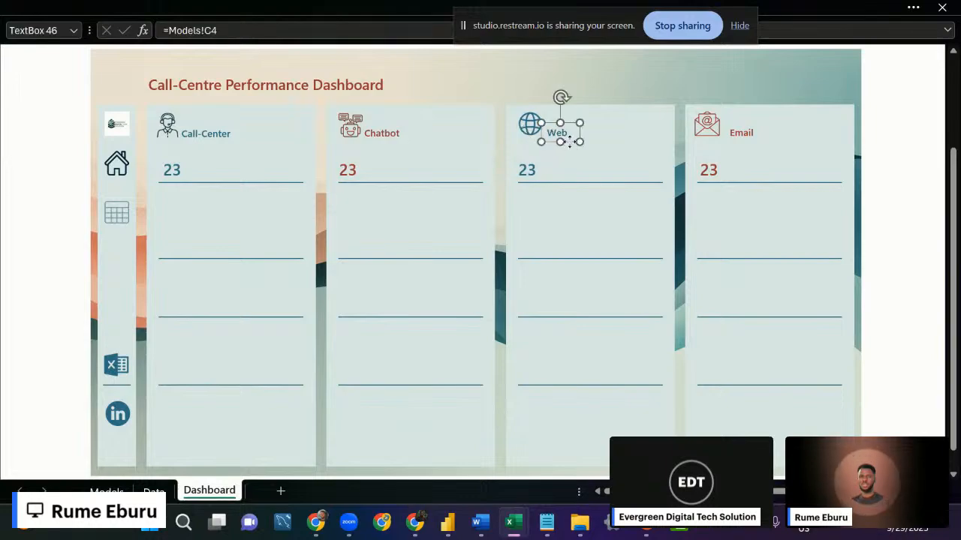
pyautogui.moveTo(571, 147); pyautogui.dragTo(569, 139)
pyautogui.click(754, 137)
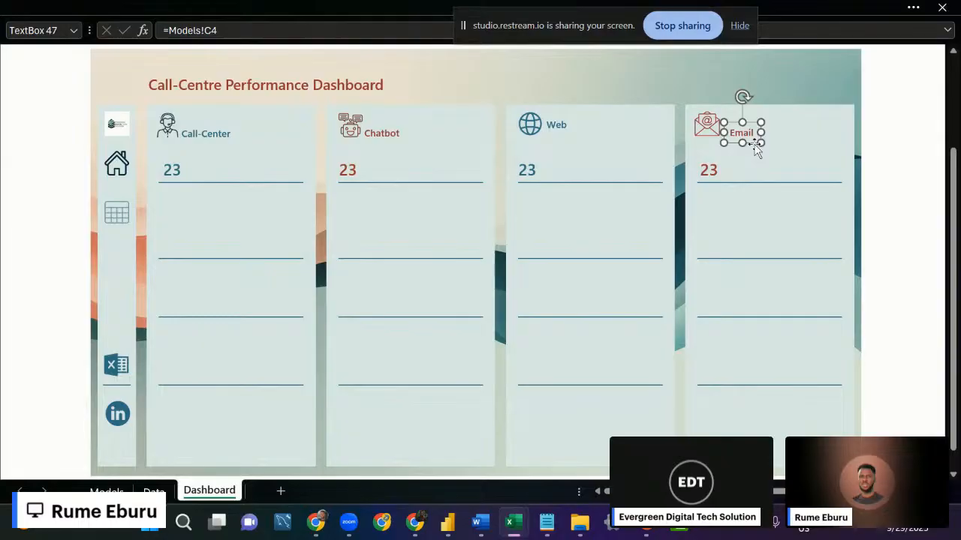
pyautogui.moveTo(755, 147); pyautogui.dragTo(753, 135)
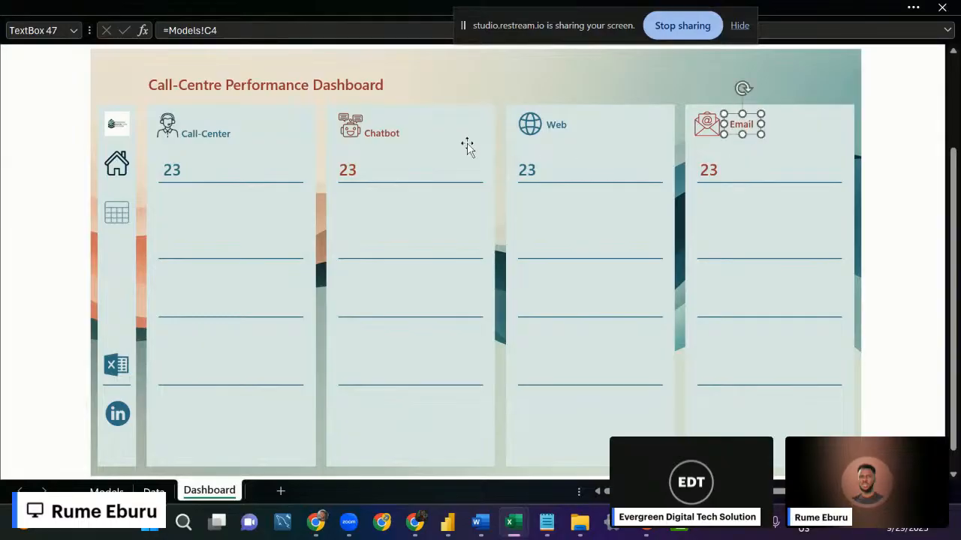
pyautogui.click(390, 139)
pyautogui.moveTo(396, 139); pyautogui.dragTo(399, 132)
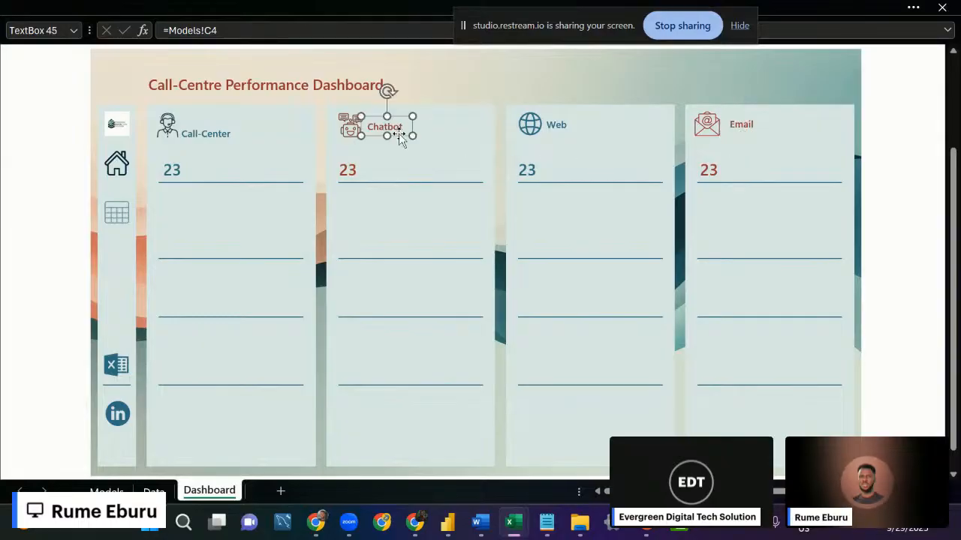
# Align the Call-Center, Chatbot, Web and Email labels along their bottom edges.
pyautogui.keyDown('shift'); pyautogui.click(199, 135); pyautogui.keyUp('shift')
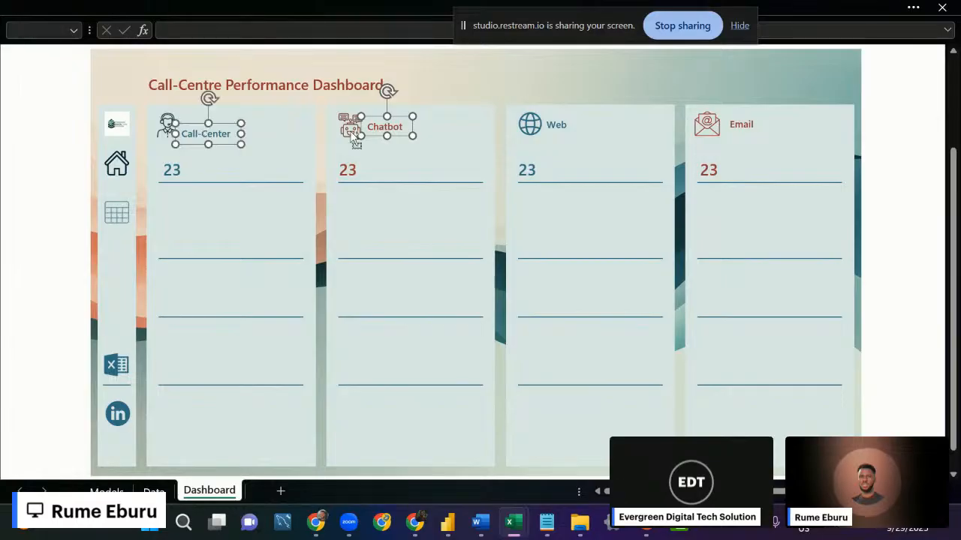
pyautogui.keyDown('shift'); pyautogui.click(556, 125); pyautogui.keyUp('shift')
pyautogui.keyDown('shift'); pyautogui.click(740, 125); pyautogui.keyUp('shift')
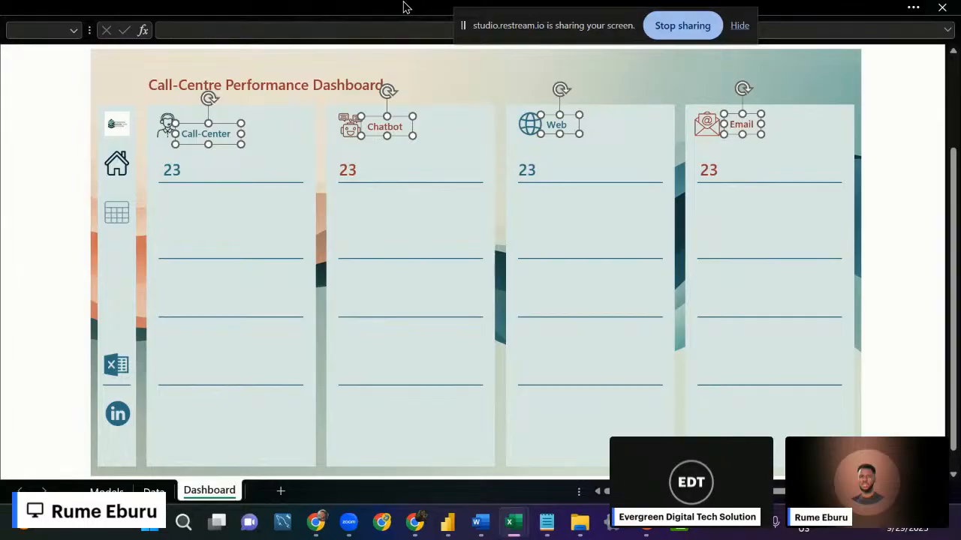
pyautogui.click(403, 6)
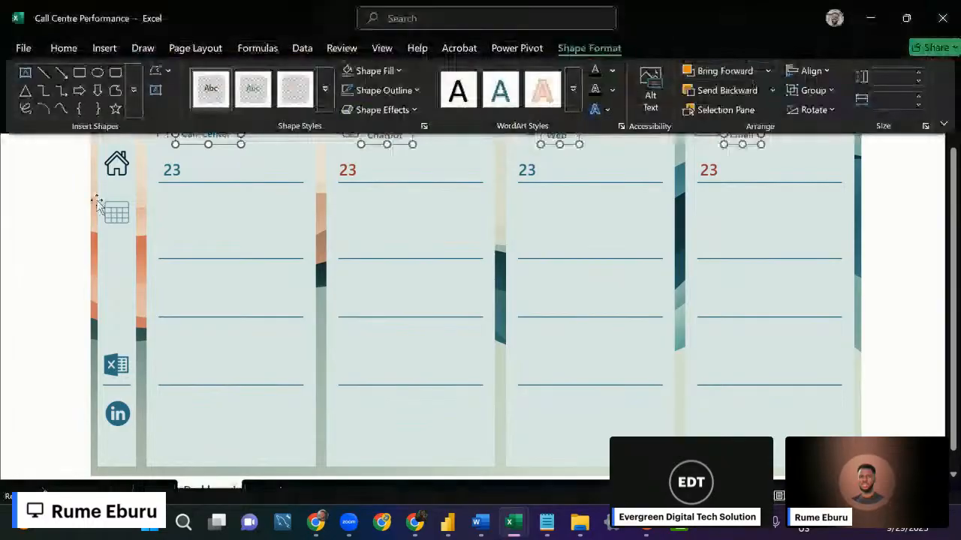
pyautogui.click(38, 202)
# Nudge the Chatbot label slightly left toward its robot icon.
pyautogui.click(391, 135)
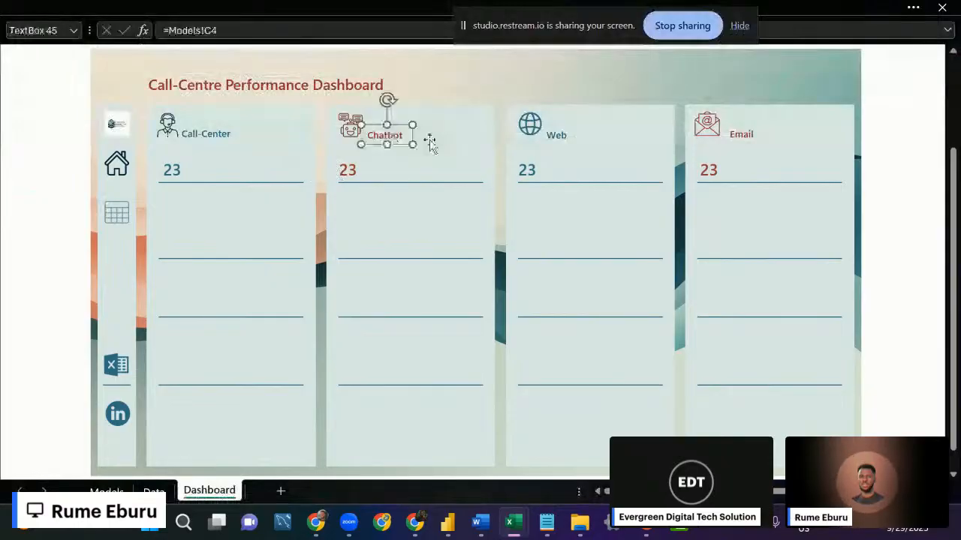
pyautogui.moveTo(430, 142); pyautogui.dragTo(428, 143)
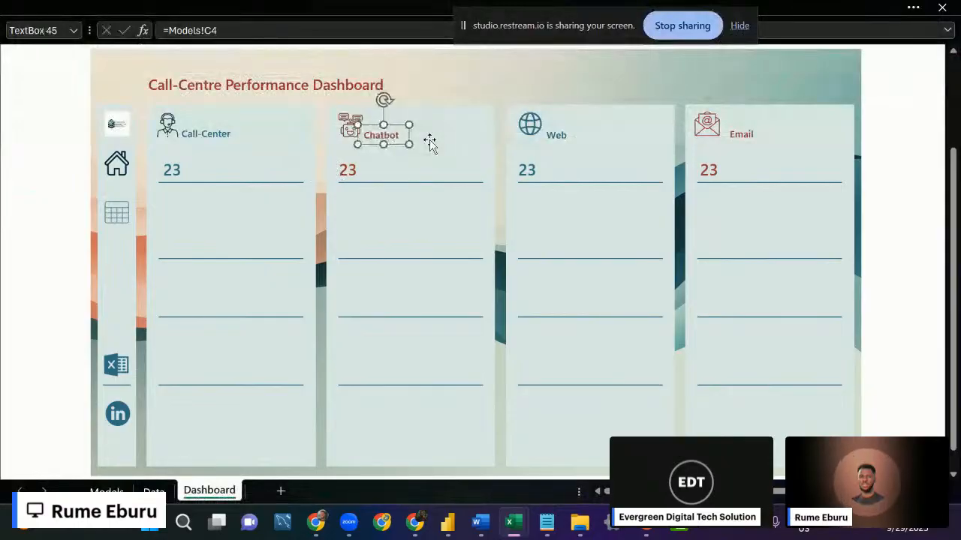
pyautogui.click(559, 139)
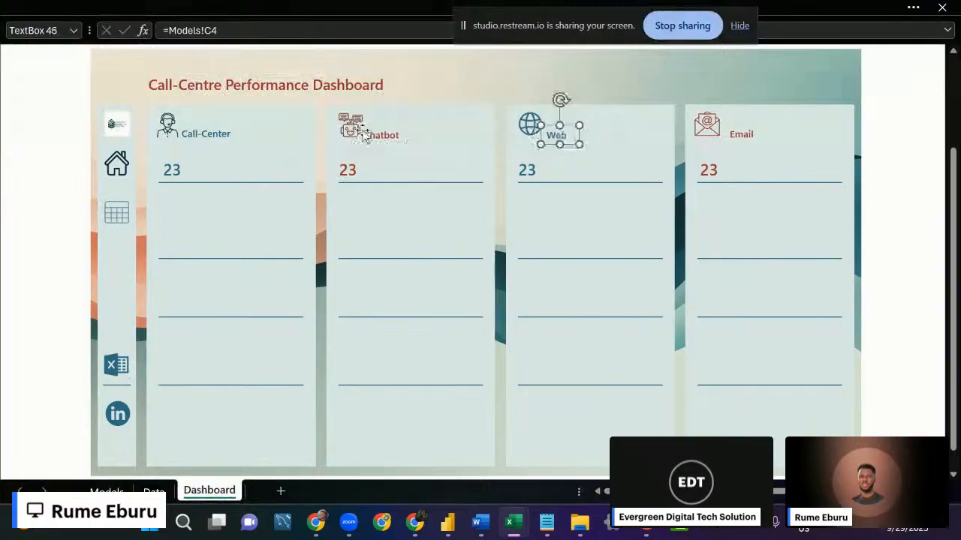
# Align the Call-Center, Chatbot, Web and Email icons along their middles.
pyautogui.click(167, 132)
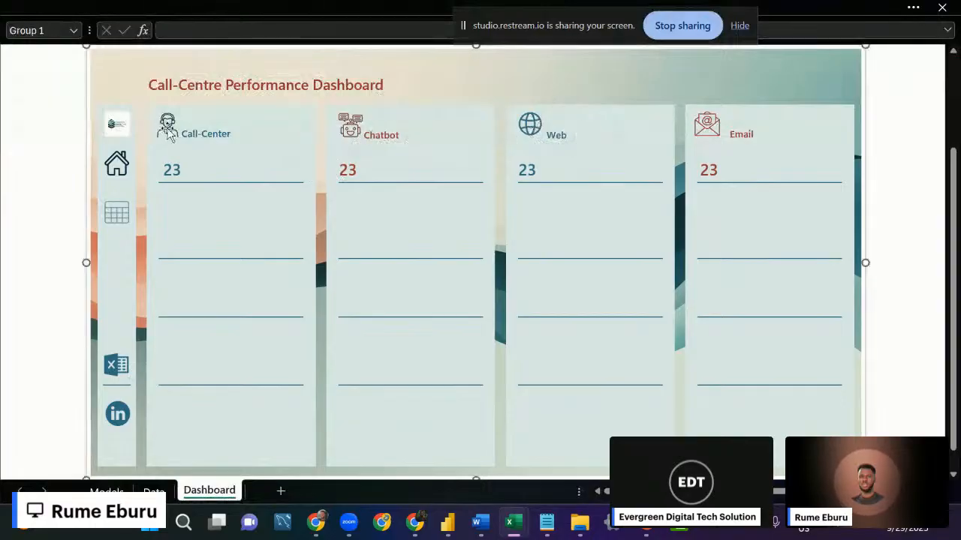
pyautogui.click(166, 132)
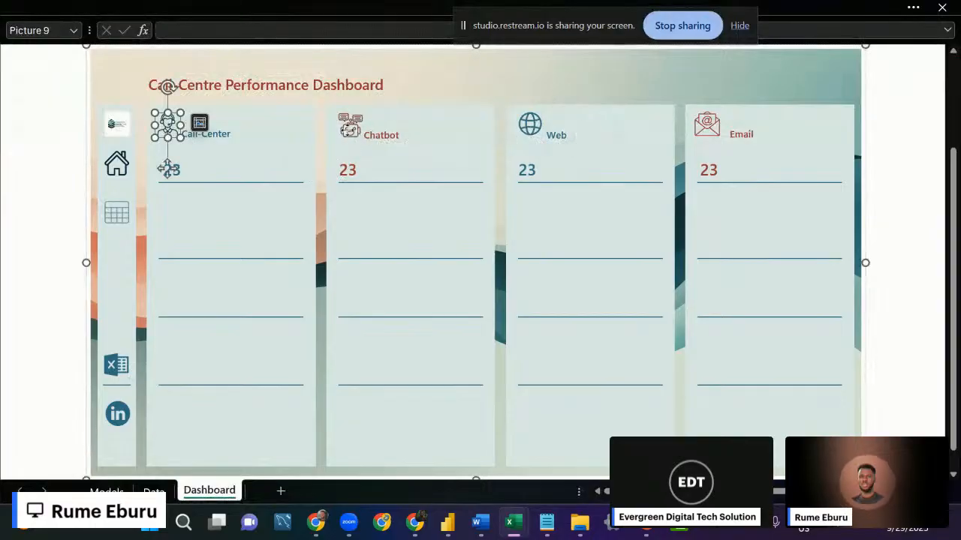
pyautogui.keyDown('ctrl'); pyautogui.click(350, 126); pyautogui.keyUp('ctrl')
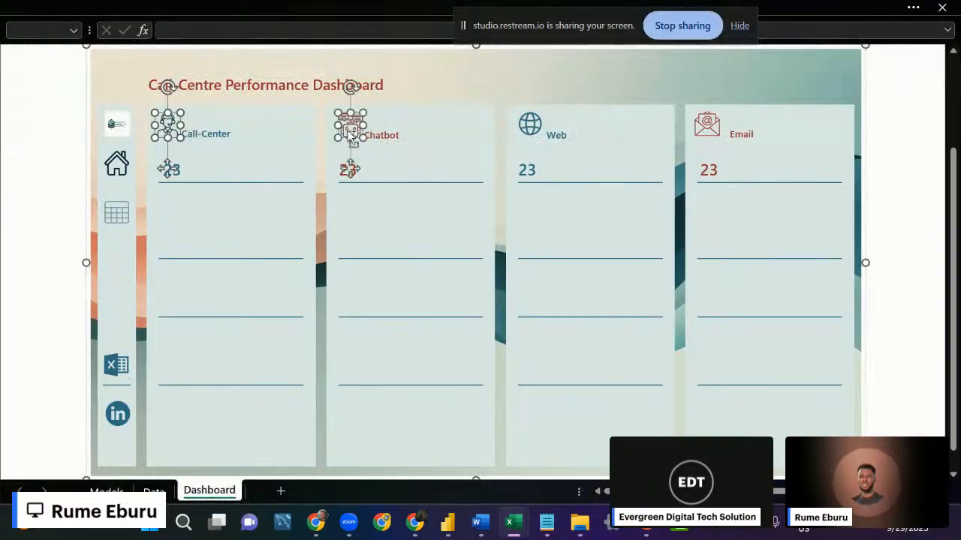
pyautogui.keyDown('ctrl'); pyautogui.click(531, 129); pyautogui.keyUp('ctrl')
pyautogui.keyDown('ctrl'); pyautogui.click(707, 126); pyautogui.keyUp('ctrl')
pyautogui.click(553, 4)
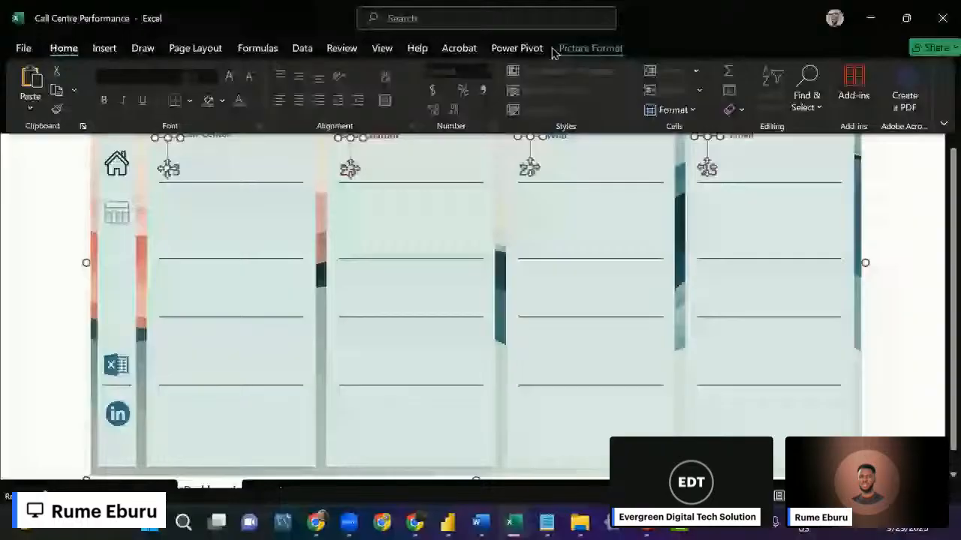
pyautogui.click(559, 49)
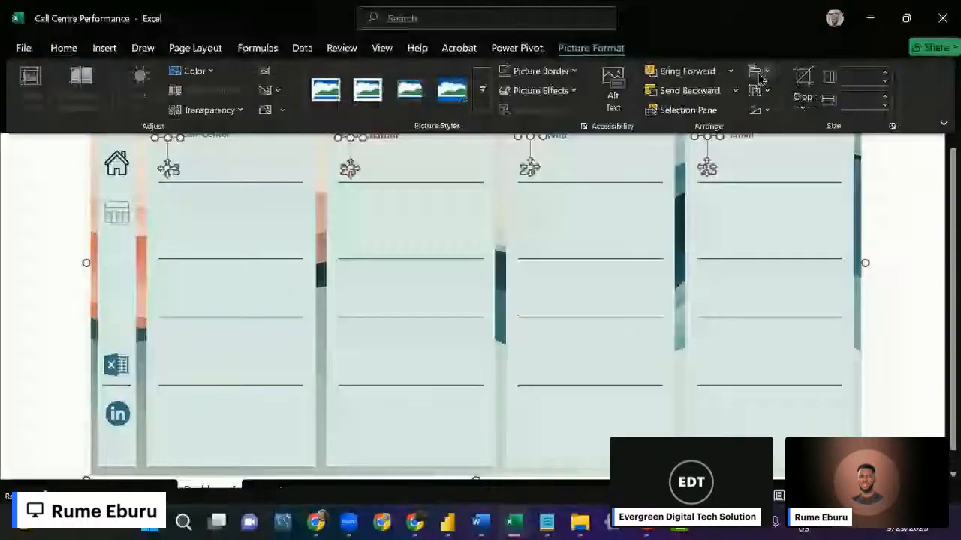
pyautogui.click(758, 70)
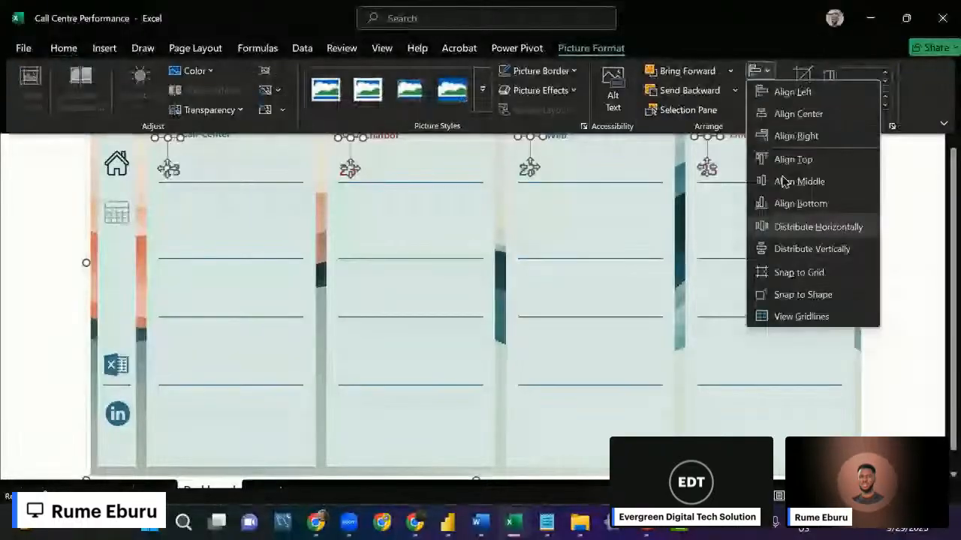
pyautogui.click(783, 182)
pyautogui.click(17, 222)
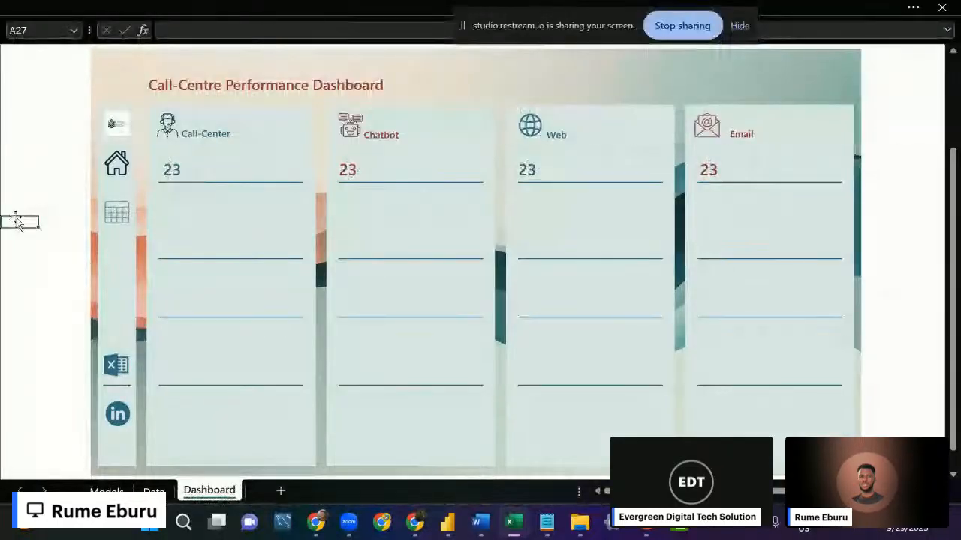
# Nudge the Email label slightly left toward its envelope icon.
pyautogui.click(748, 139)
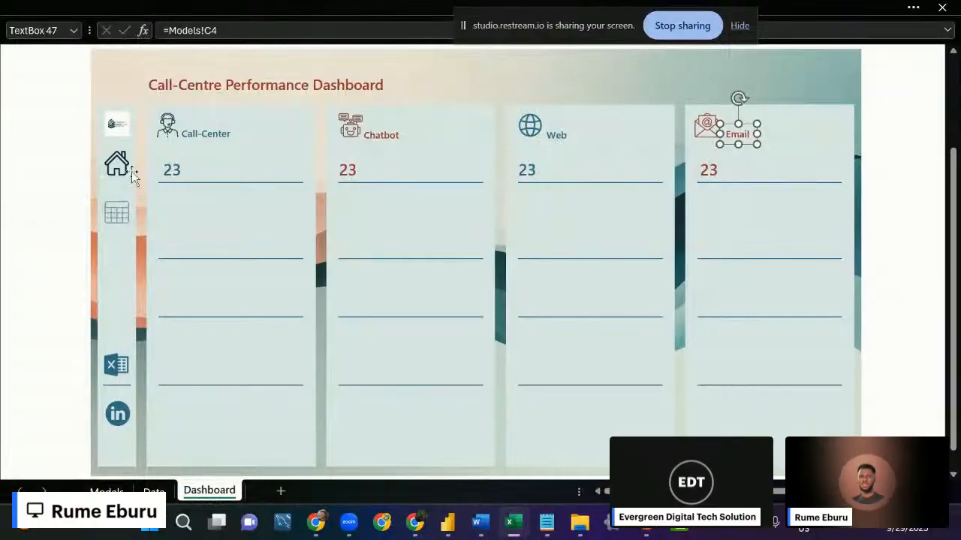
pyautogui.click(30, 190)
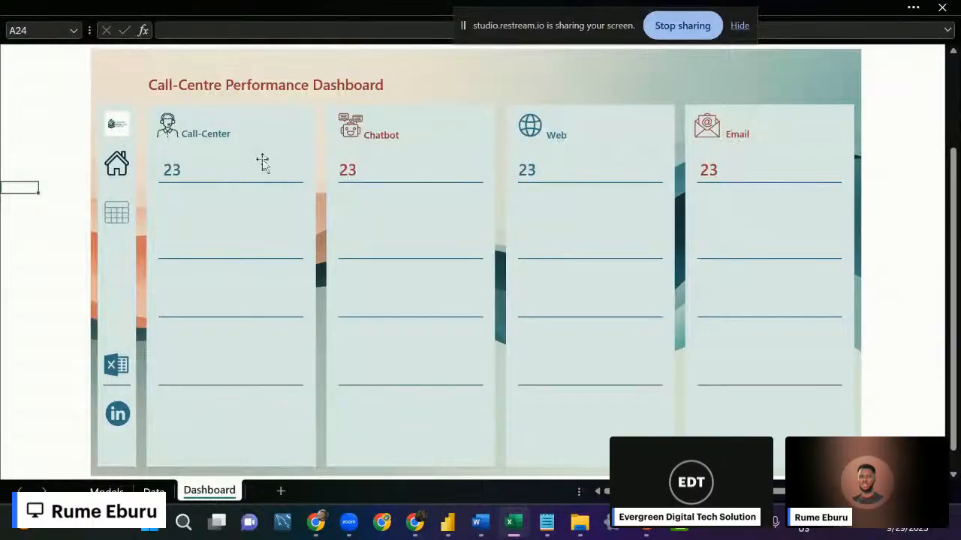
# Link the Chatbot card's value text box to the chatbot total in cell C9 of the Models sheet.
pyautogui.click(173, 169)
pyautogui.click(349, 169)
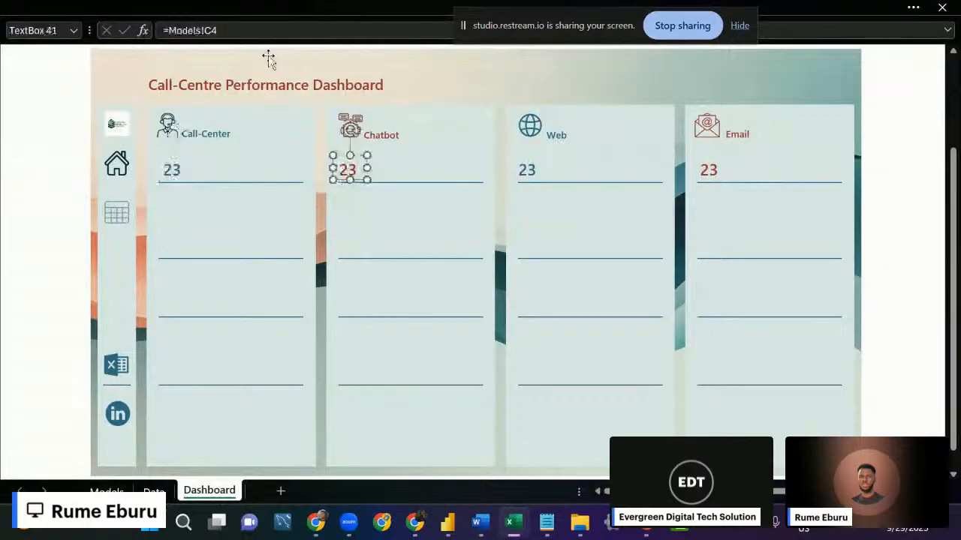
pyautogui.click(231, 31)
pyautogui.press('BackSpace')
pyautogui.press('BackSpace')
pyautogui.press('BackSpace')
pyautogui.press('BackSpace')
pyautogui.press('BackSpace')
pyautogui.press('BackSpace')
pyautogui.press('BackSpace')
pyautogui.press('BackSpace')
pyautogui.press('BackSpace')
pyautogui.press('BackSpace')
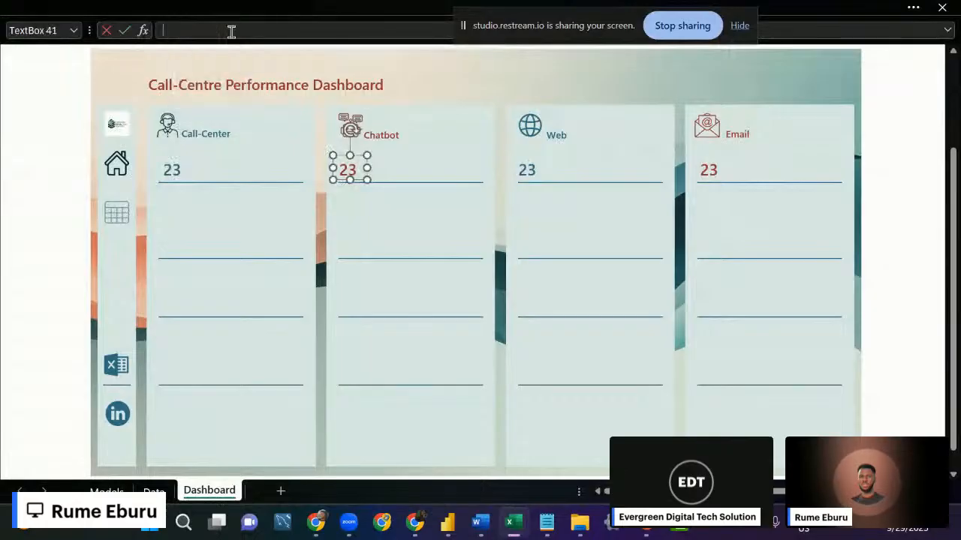
pyautogui.write('=')
pyautogui.click(106, 490)
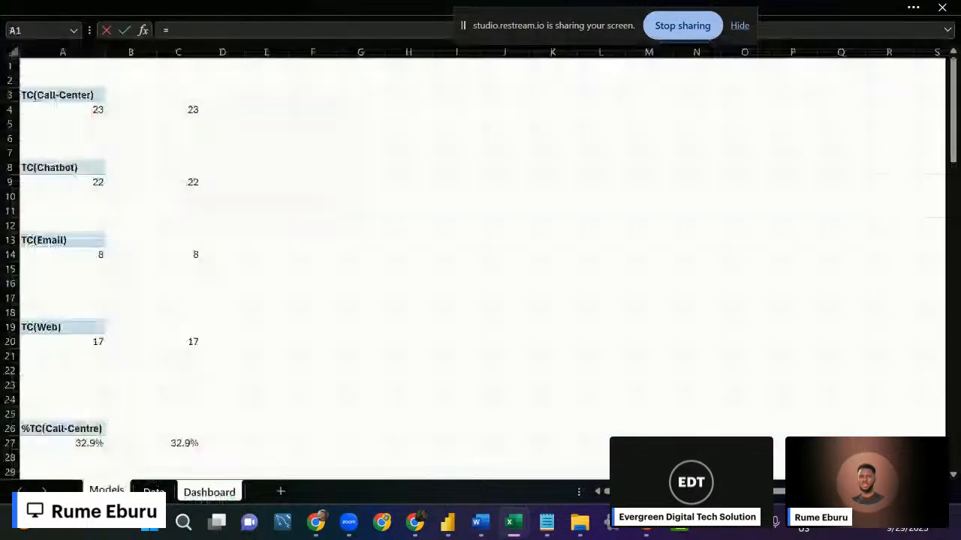
pyautogui.click(191, 184)
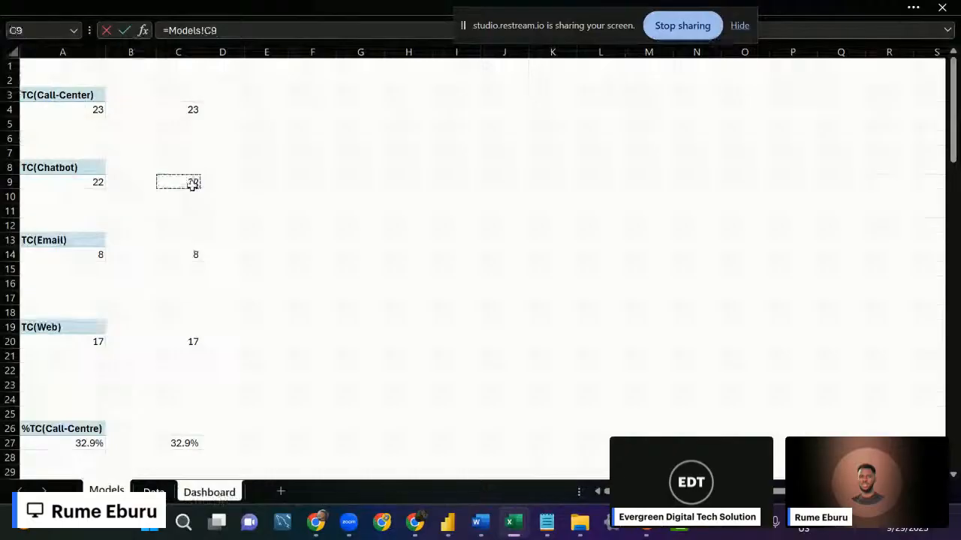
pyautogui.press('Return')
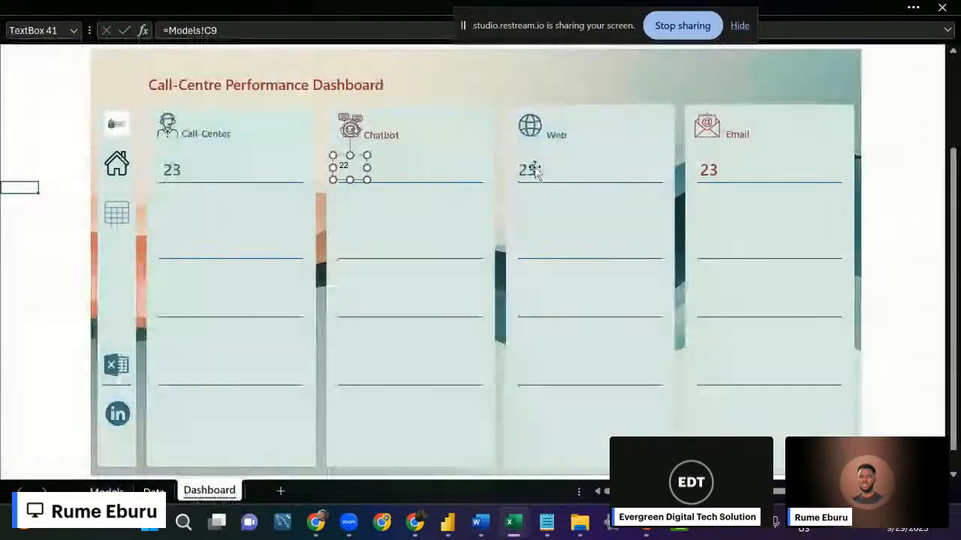
# Link the Web card's value text box to the web total in cell C20 of the Models sheet.
pyautogui.click(535, 169)
pyautogui.click(242, 30)
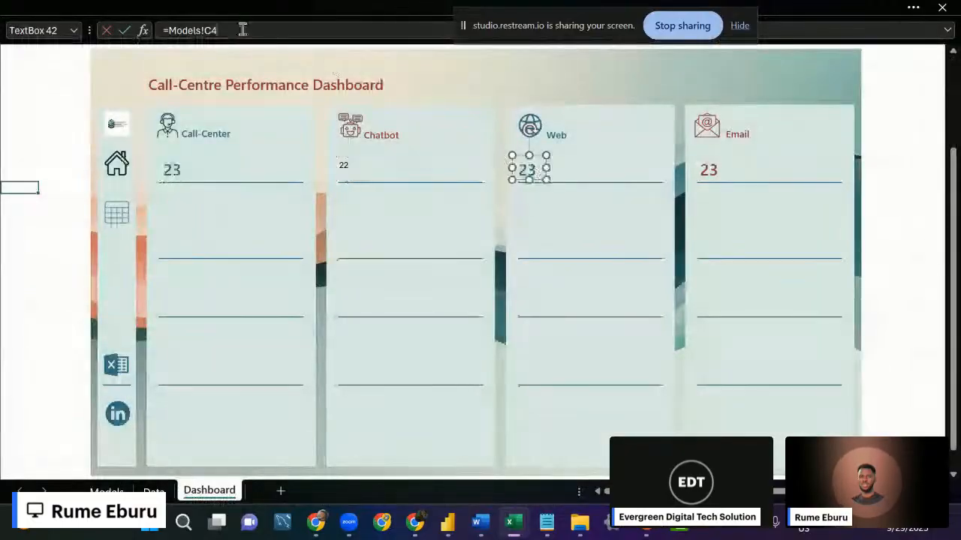
pyautogui.press('BackSpace')
pyautogui.press('BackSpace')
pyautogui.press('BackSpace')
pyautogui.press('BackSpace')
pyautogui.press('BackSpace')
pyautogui.press('BackSpace')
pyautogui.press('BackSpace')
pyautogui.press('BackSpace')
pyautogui.press('BackSpace')
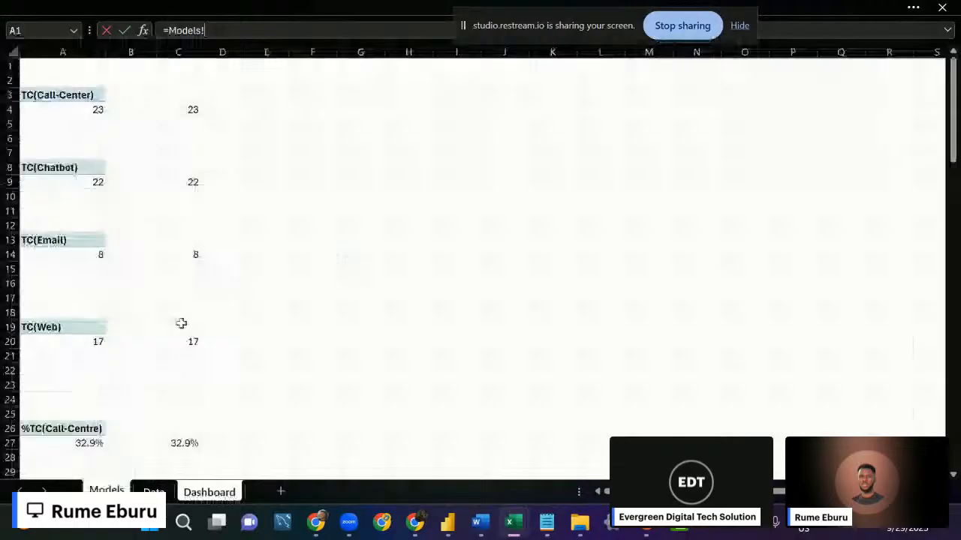
pyautogui.click(178, 344)
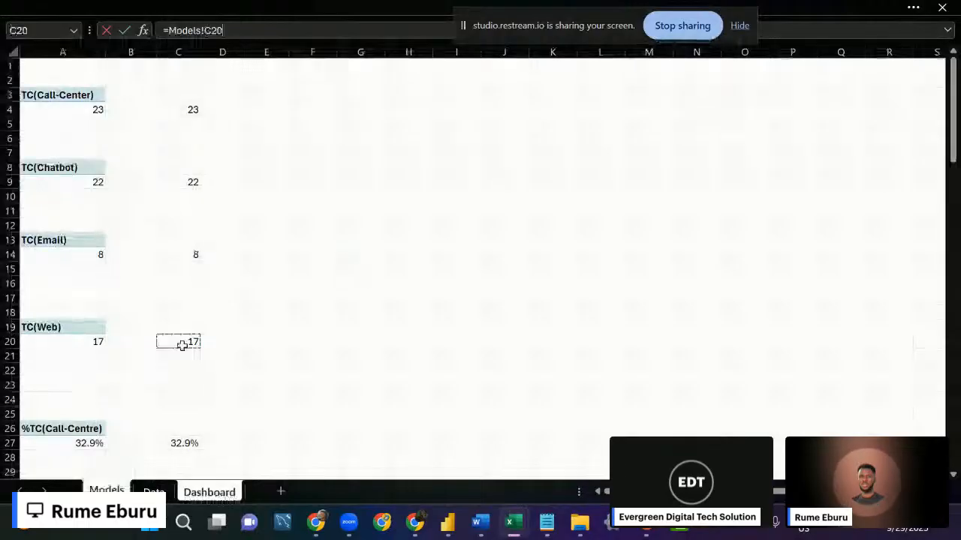
pyautogui.press('Return')
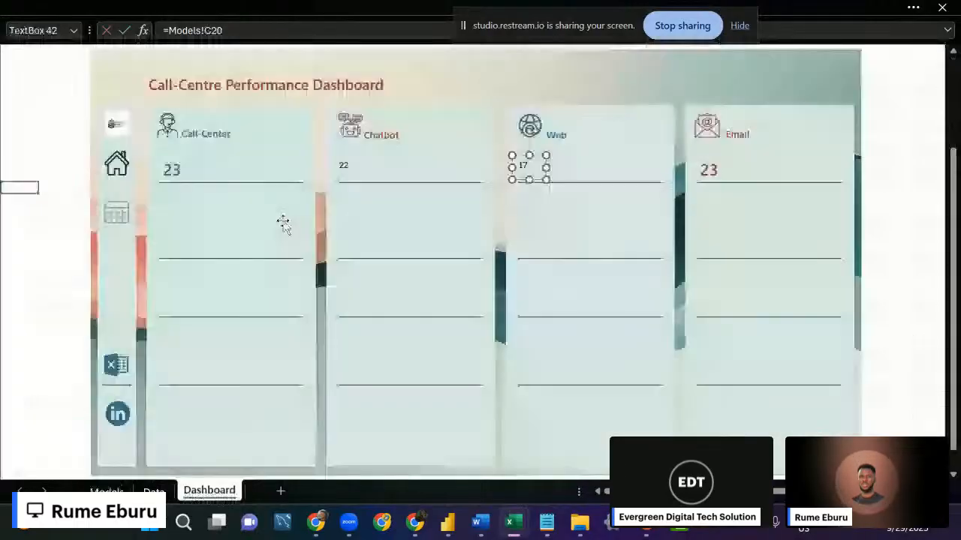
# Link the Email card's value text box to the email total in cell C14 of the Models sheet.
pyautogui.click(711, 171)
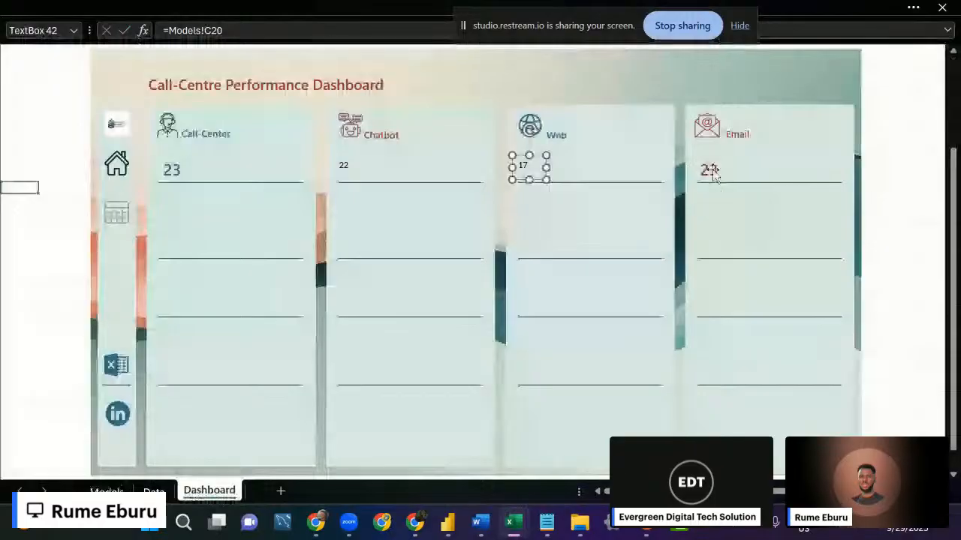
pyautogui.click(261, 25)
pyautogui.press('BackSpace')
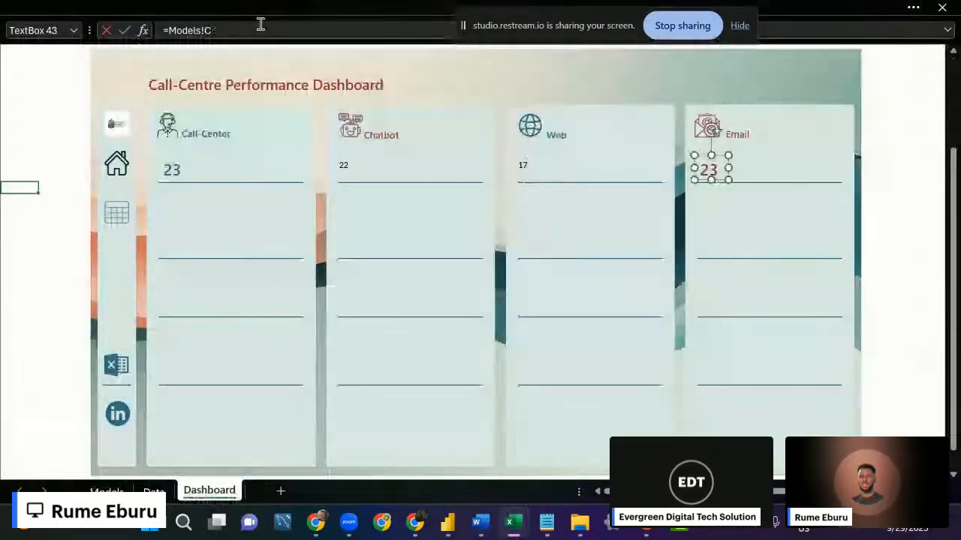
pyautogui.press('BackSpace')
pyautogui.press('BackSpace')
pyautogui.press('BackSpace')
pyautogui.press('BackSpace')
pyautogui.press('BackSpace')
pyautogui.press('BackSpace')
pyautogui.press('BackSpace')
pyautogui.press('BackSpace')
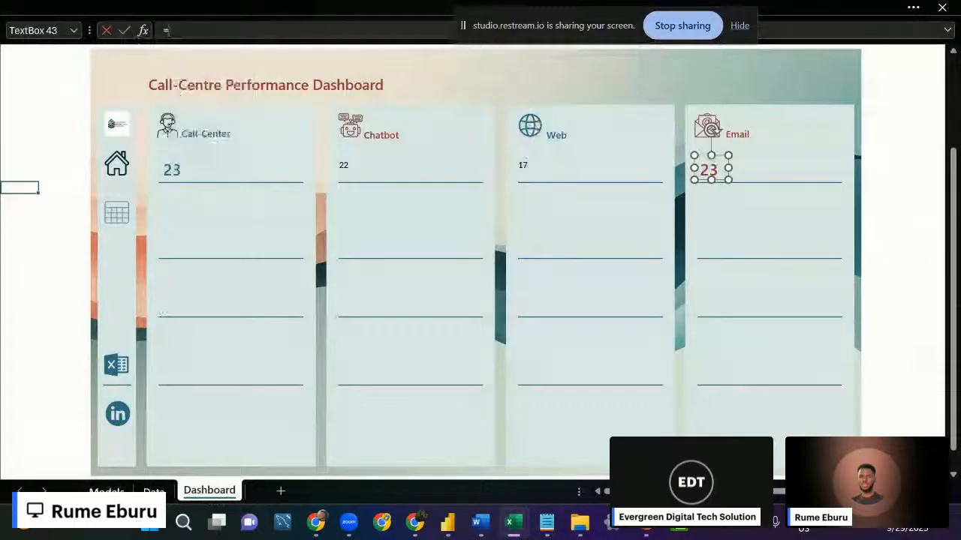
pyautogui.click(105, 491)
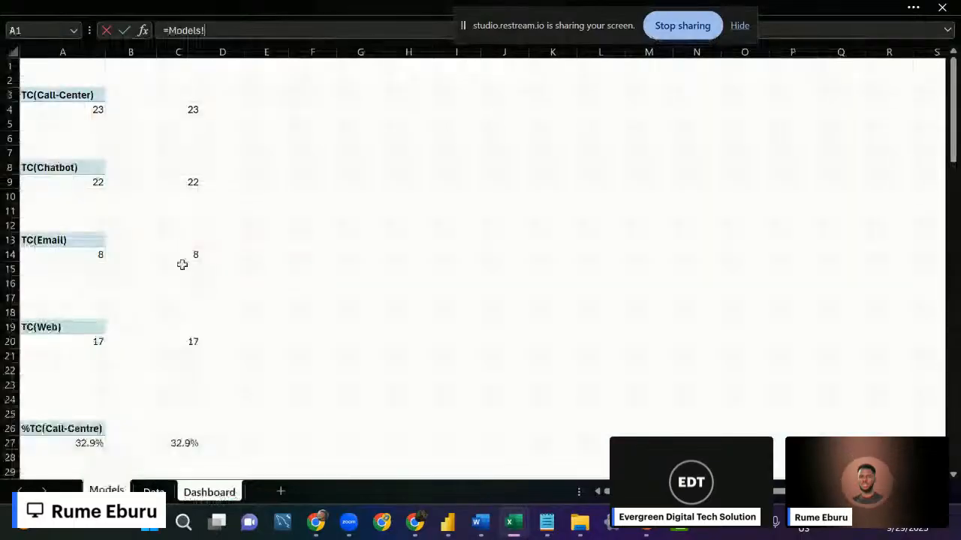
pyautogui.click(180, 257)
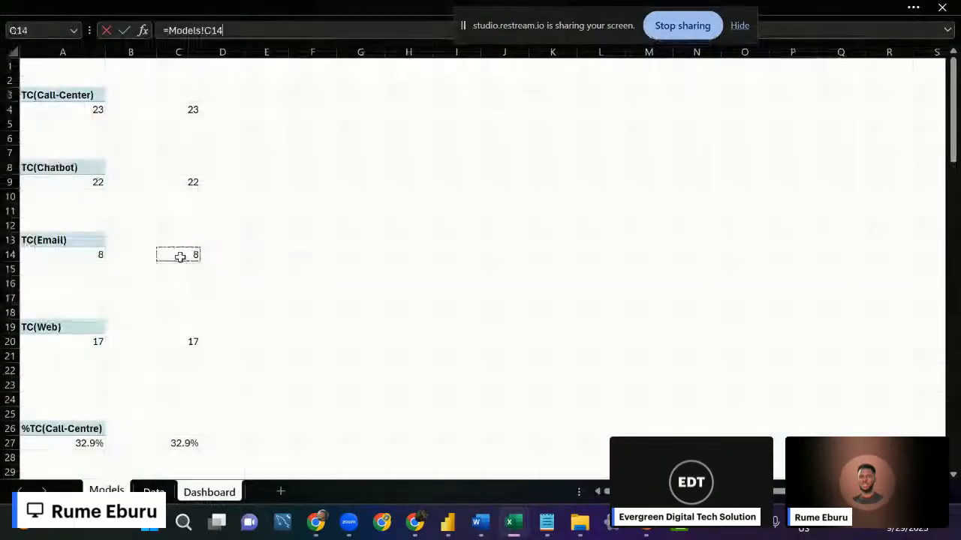
pyautogui.press('Return')
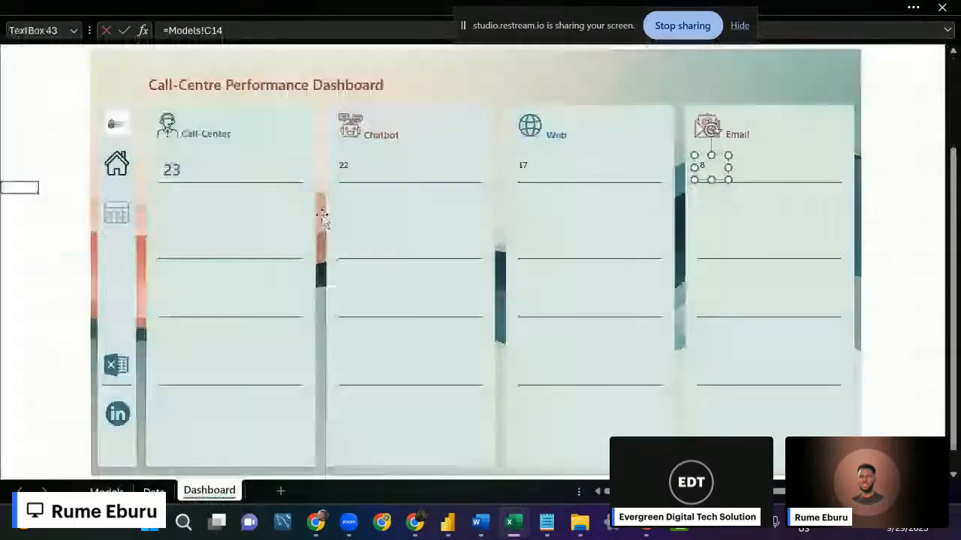
# Copy the formatting of the Call-Center card's value to the Web card's value.
pyautogui.click(171, 166)
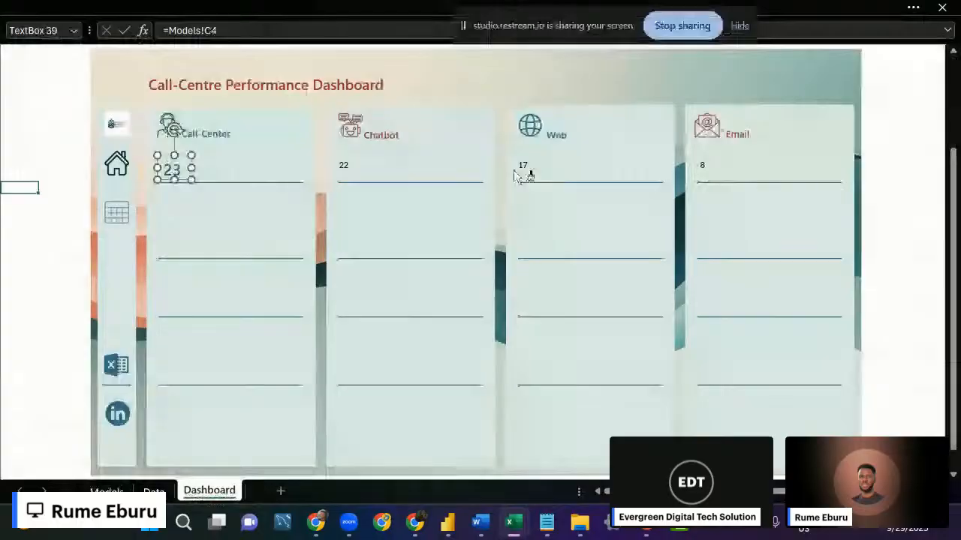
pyautogui.click(517, 173)
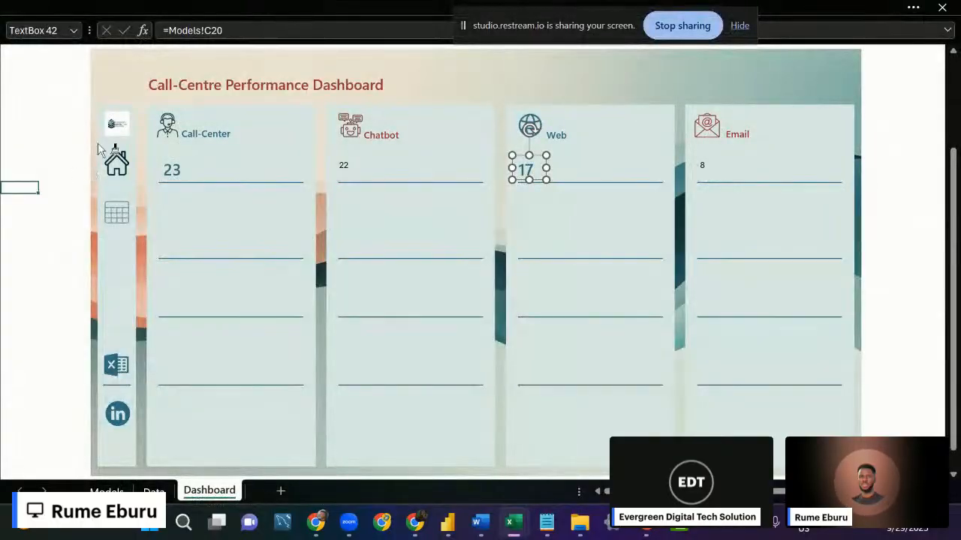
# Format the Chatbot card's value in red, size 20, bold, with the Segoe UI Semibold font.
pyautogui.click(344, 168)
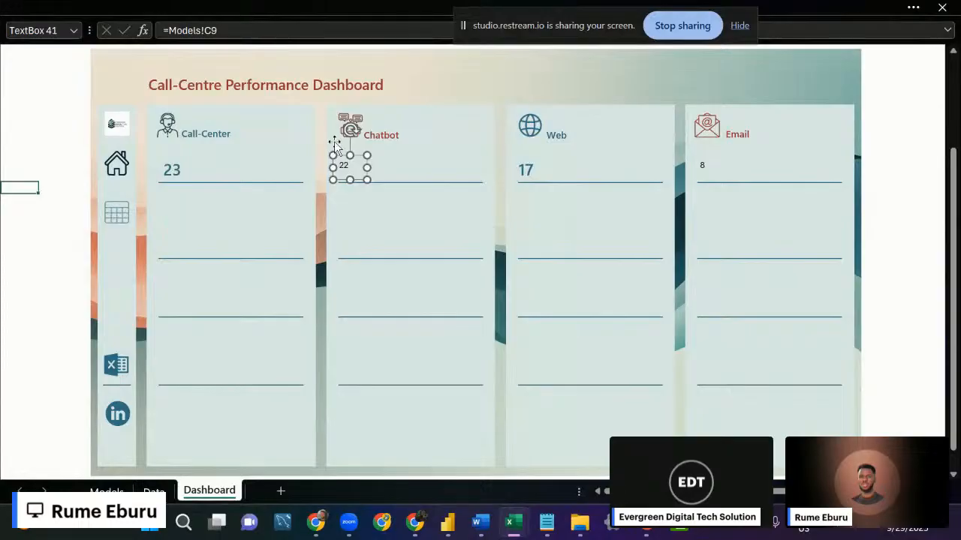
pyautogui.click(297, 6)
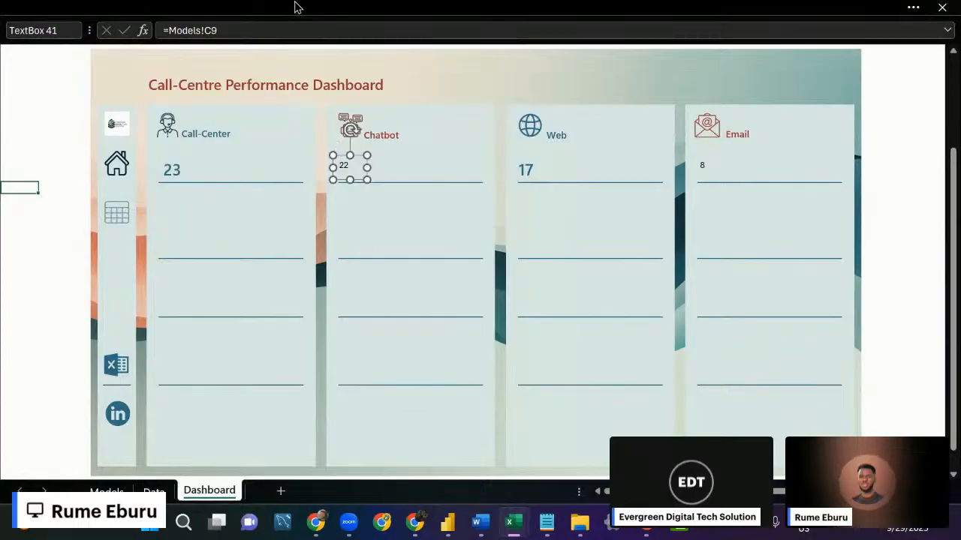
pyautogui.click(239, 102)
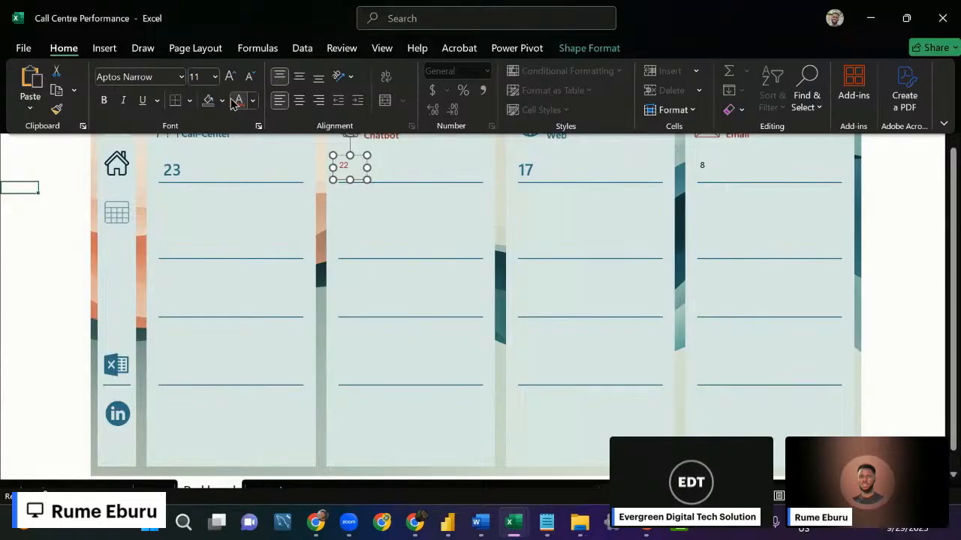
pyautogui.click(199, 77)
pyautogui.write('20')
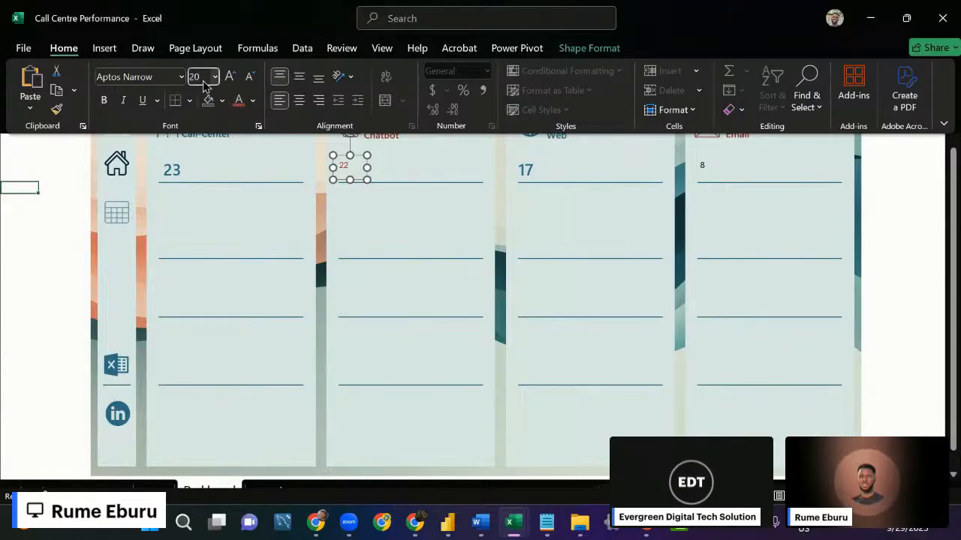
pyautogui.press('Return')
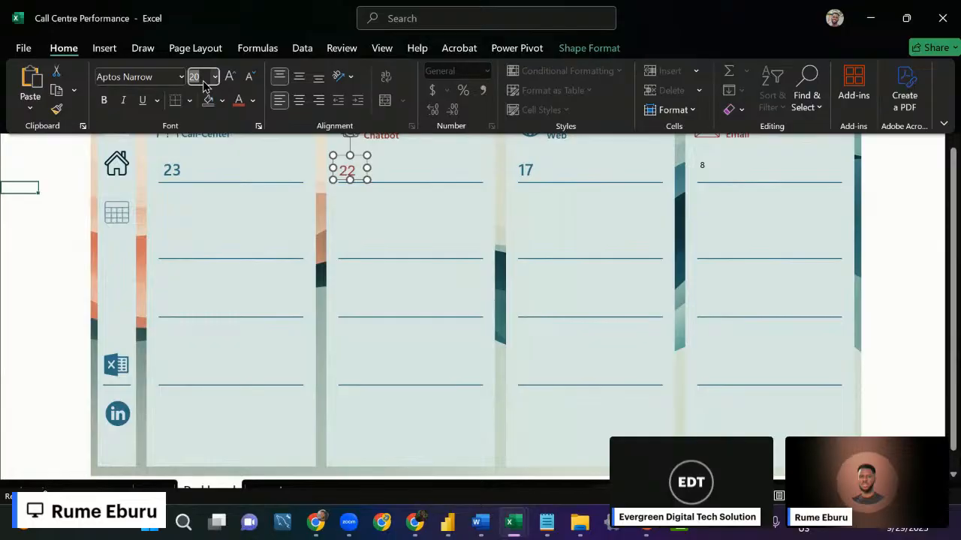
pyautogui.hotkey('ctrl', 'b')
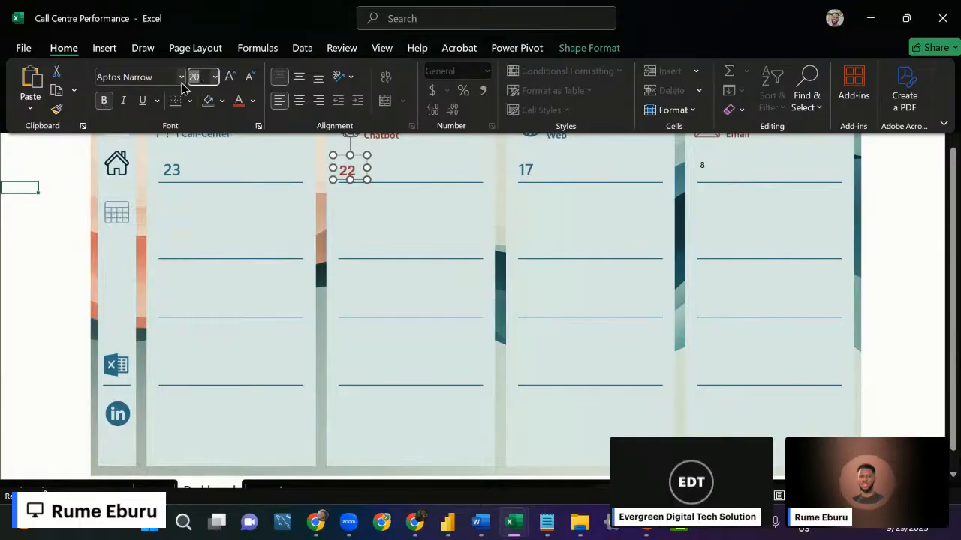
pyautogui.click(181, 76)
pyautogui.click(135, 185)
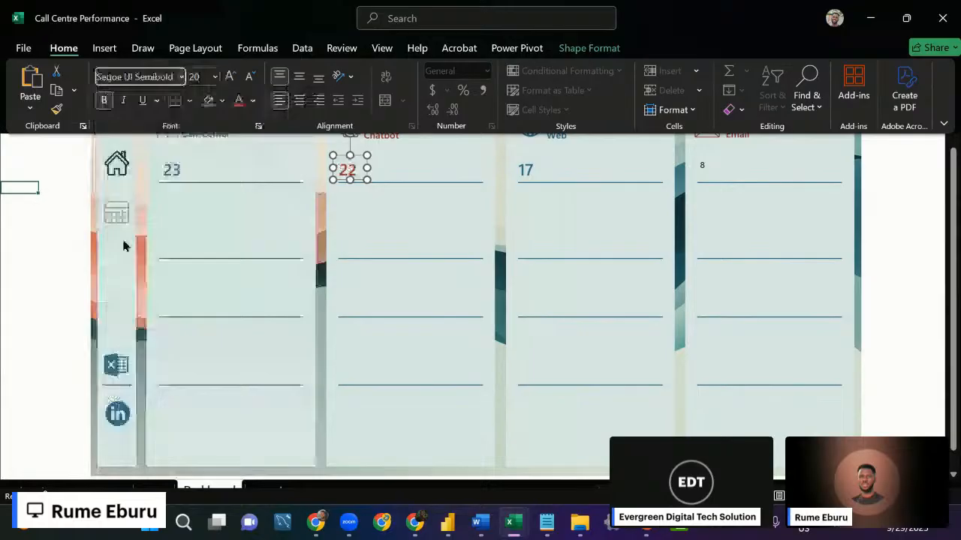
pyautogui.click(54, 232)
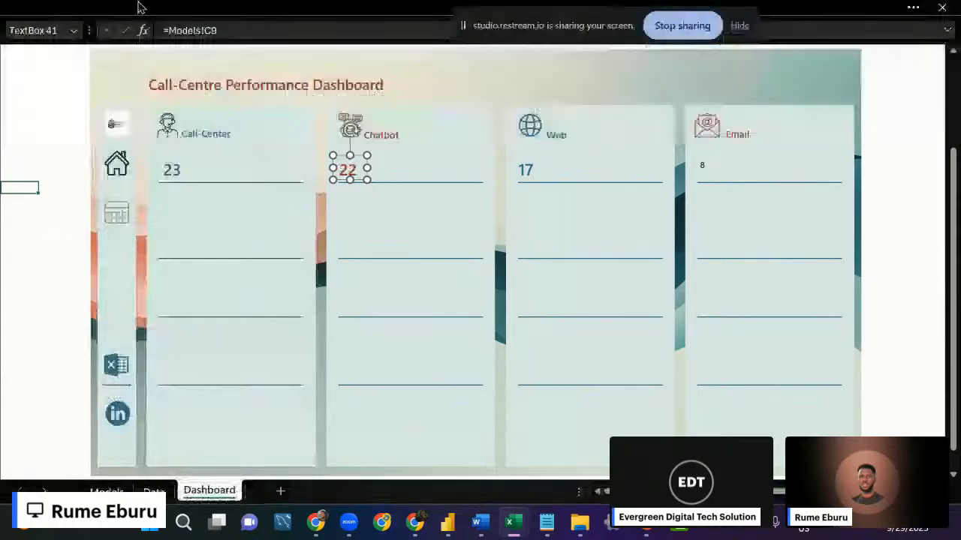
# Copy the formatting of the Chatbot card's value to the Email card's value.
pyautogui.click(138, 4)
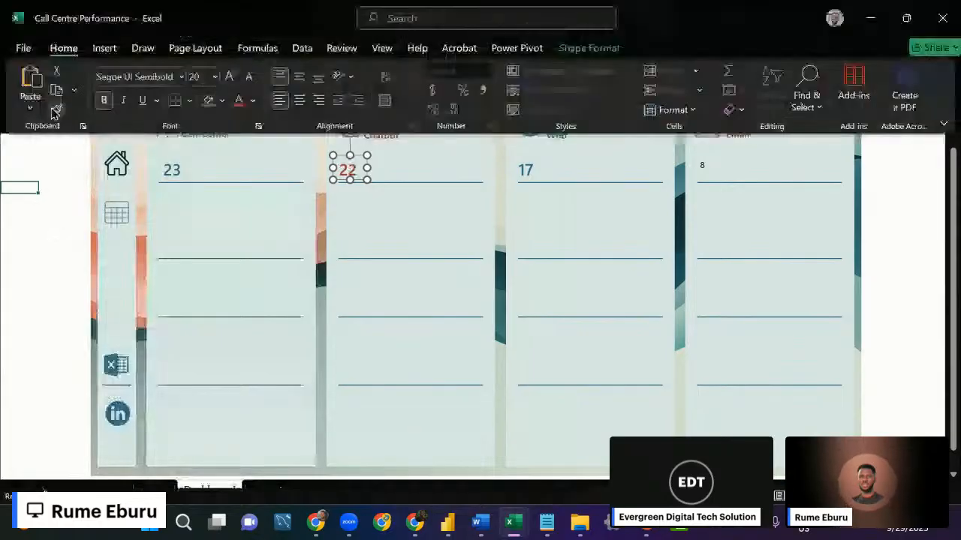
pyautogui.click(58, 107)
pyautogui.click(704, 170)
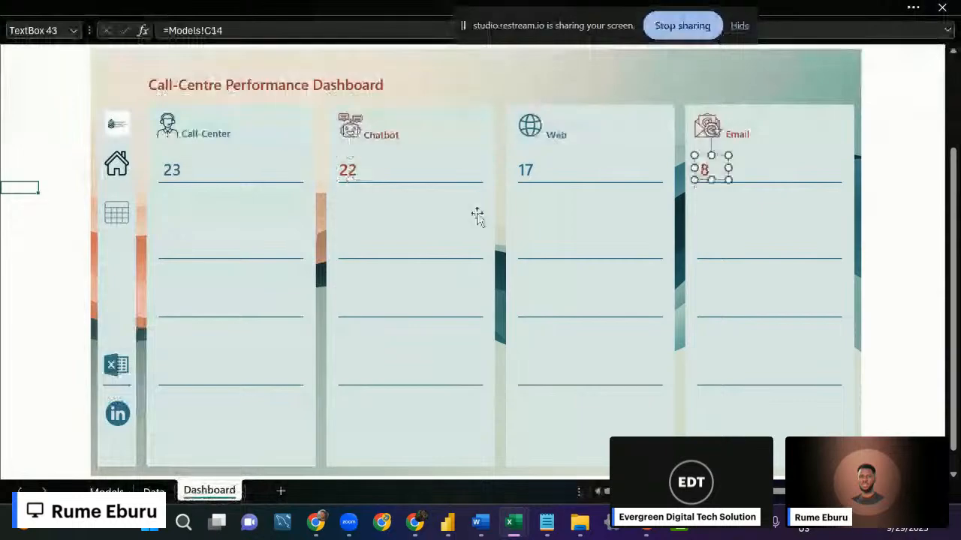
pyautogui.press('Escape')
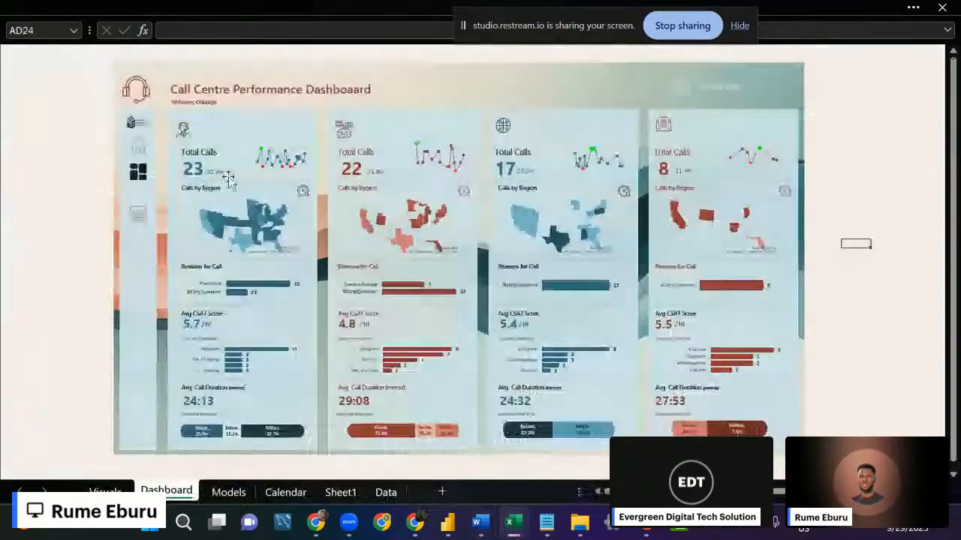
# Duplicate the Call-Center card's value text box and place the copy just to the right of the original.
pyautogui.moveTo(477, 535)
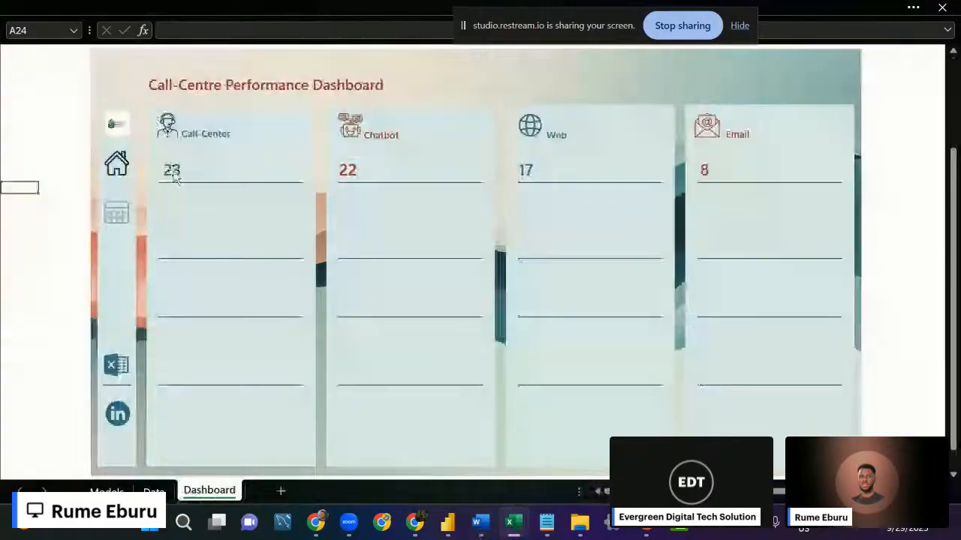
pyautogui.click(173, 172)
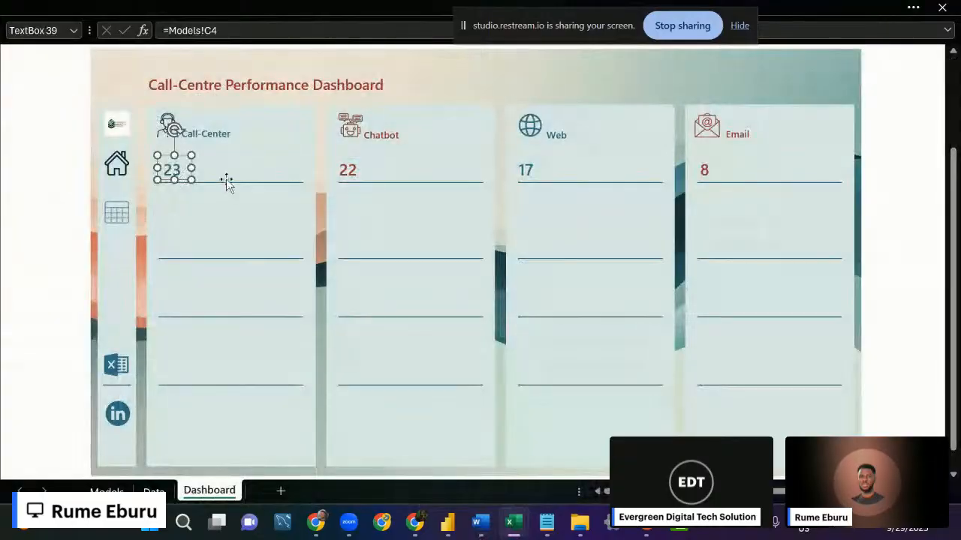
pyautogui.hotkey('ctrl', 'd')
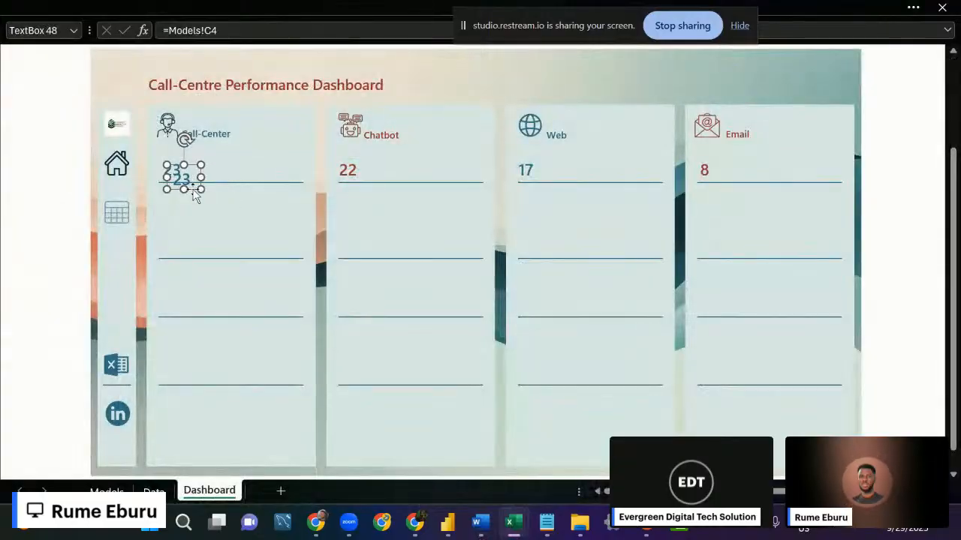
pyautogui.moveTo(192, 191); pyautogui.dragTo(204, 180)
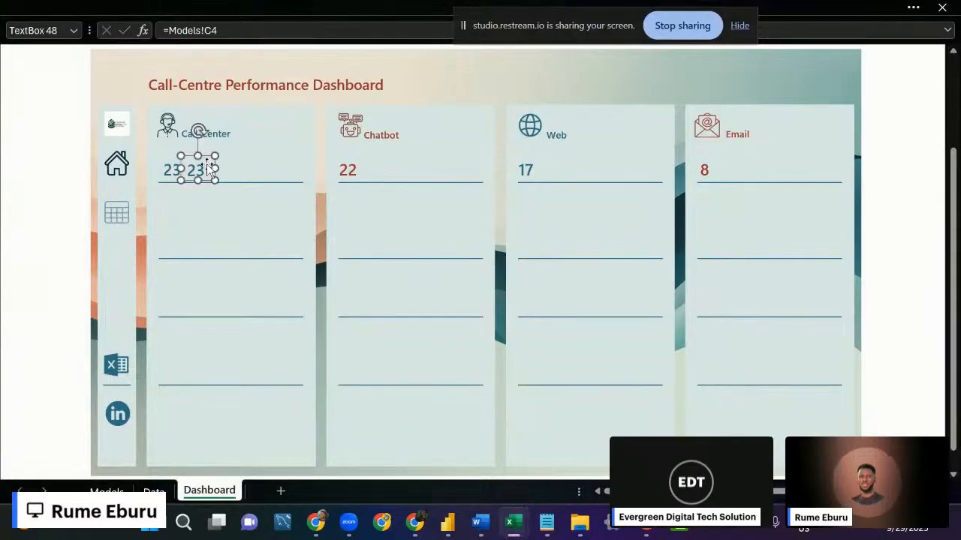
# Link the duplicated Call-Center text box to the call-centre percentage in cell C27 of the Models sheet.
pyautogui.click(245, 33)
pyautogui.press('BackSpace')
pyautogui.press('BackSpace')
pyautogui.press('BackSpace')
pyautogui.press('BackSpace')
pyautogui.press('BackSpace')
pyautogui.press('BackSpace')
pyautogui.press('BackSpace')
pyautogui.press('BackSpace')
pyautogui.press('BackSpace')
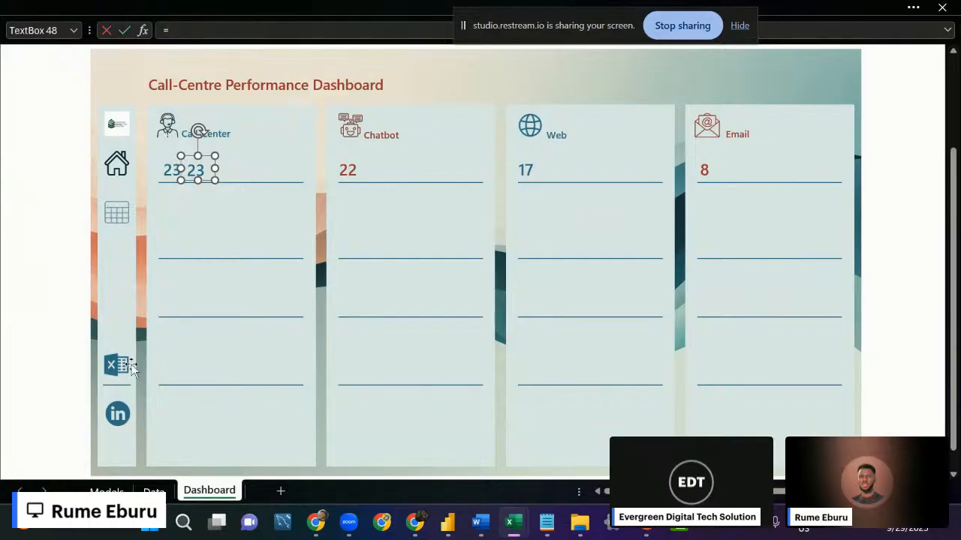
pyautogui.click(106, 492)
pyautogui.scroll(-3, 186, 327)
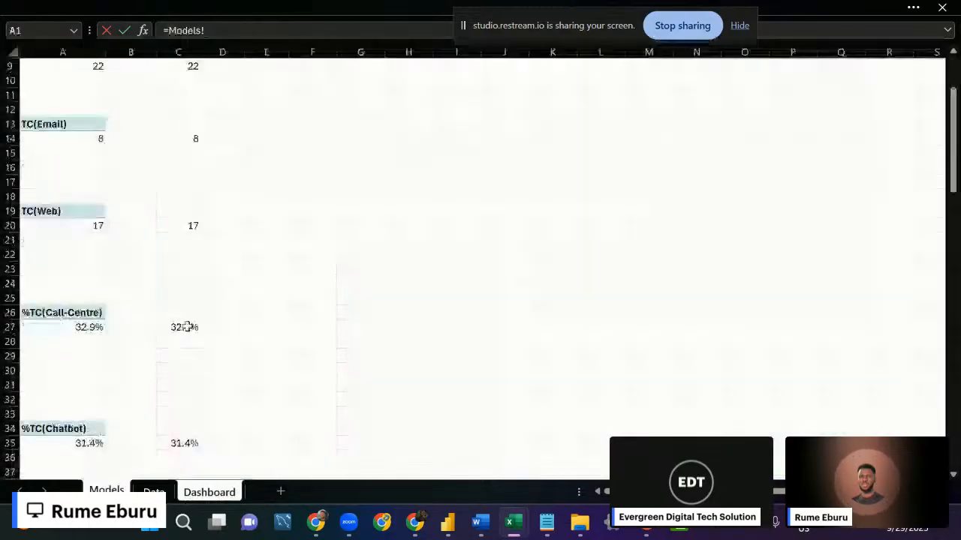
pyautogui.click(186, 327)
pyautogui.press('Return')
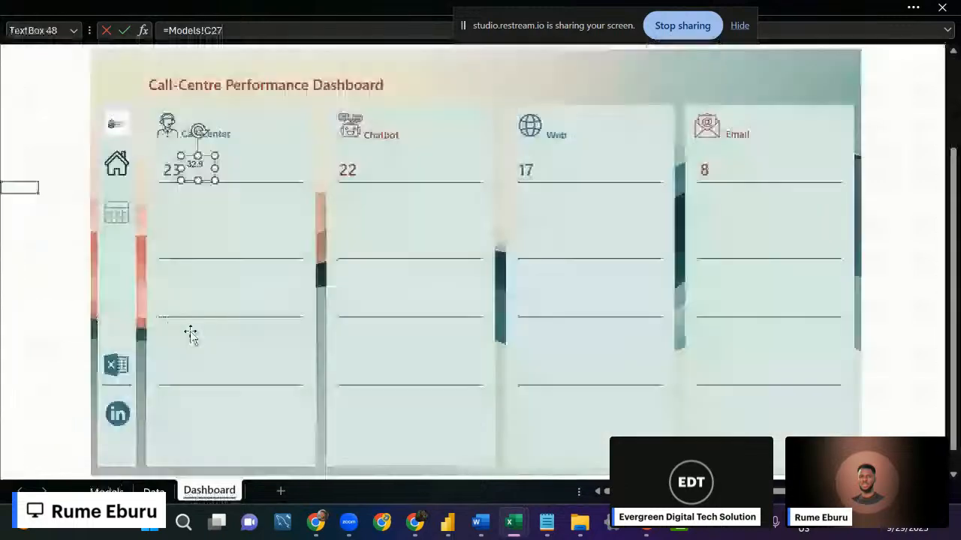
# Resize the Call-Center percentage text box to about 0.3" by 0.66" and nudge it close beside the card's main value.
pyautogui.moveTo(214, 169); pyautogui.dragTo(202, 165)
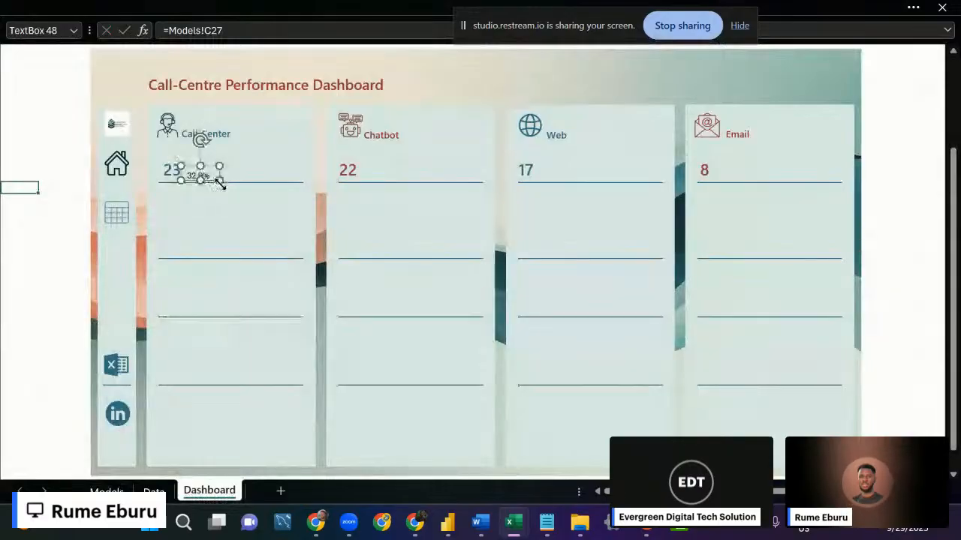
pyautogui.press('Left')
pyautogui.press('Left')
pyautogui.press('Left')
pyautogui.press('Left')
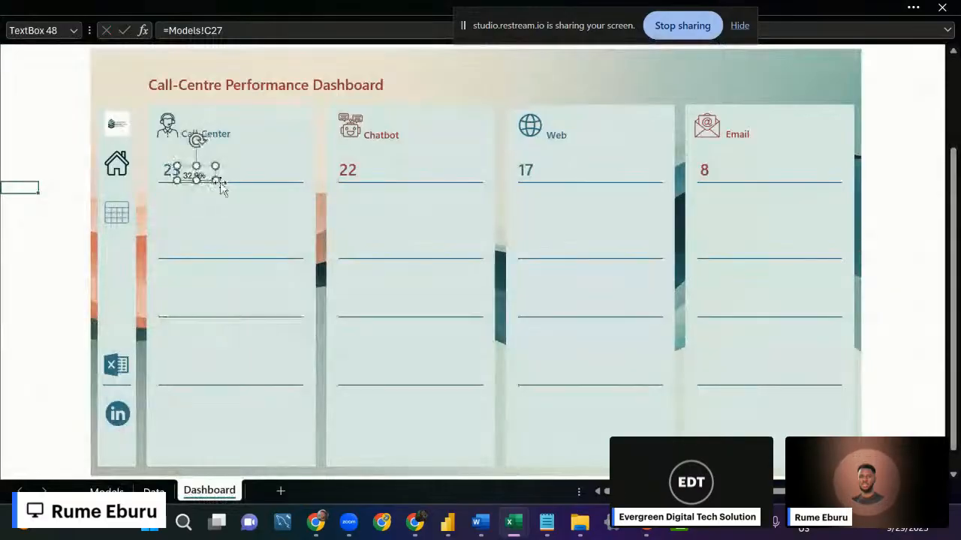
pyautogui.press('Up')
pyautogui.press('Up')
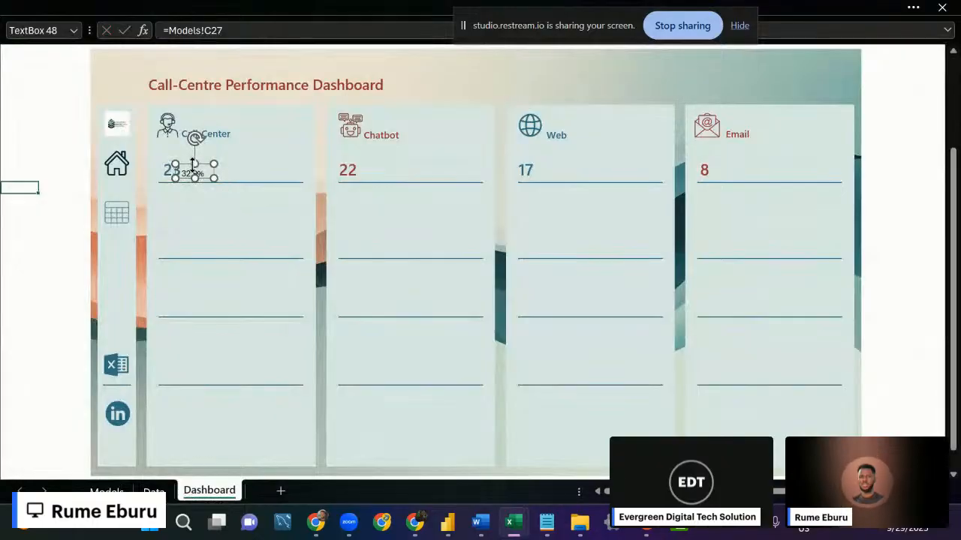
pyautogui.moveTo(194, 164); pyautogui.dragTo(191, 161)
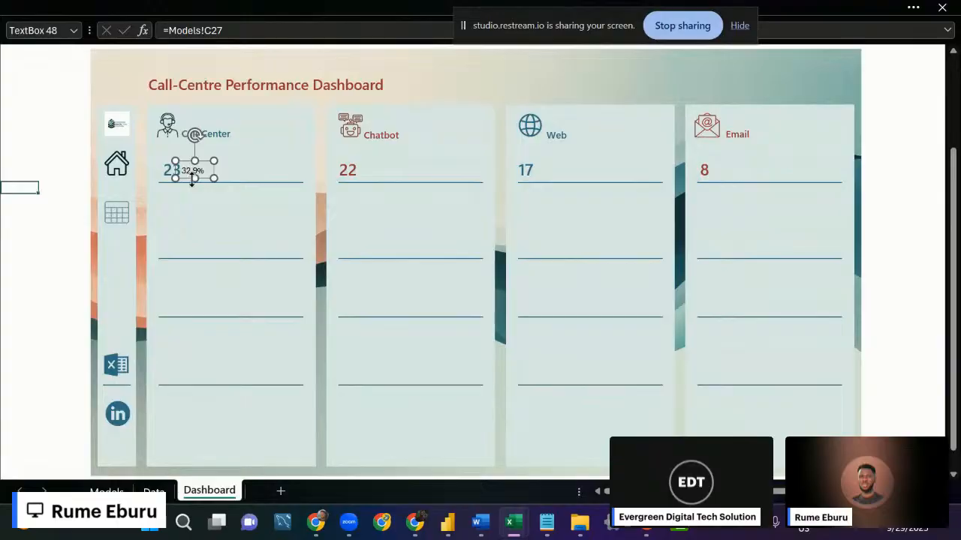
pyautogui.press('Right')
pyautogui.press('Right')
pyautogui.press('Down')
pyautogui.press('Down')
pyautogui.press('Down')
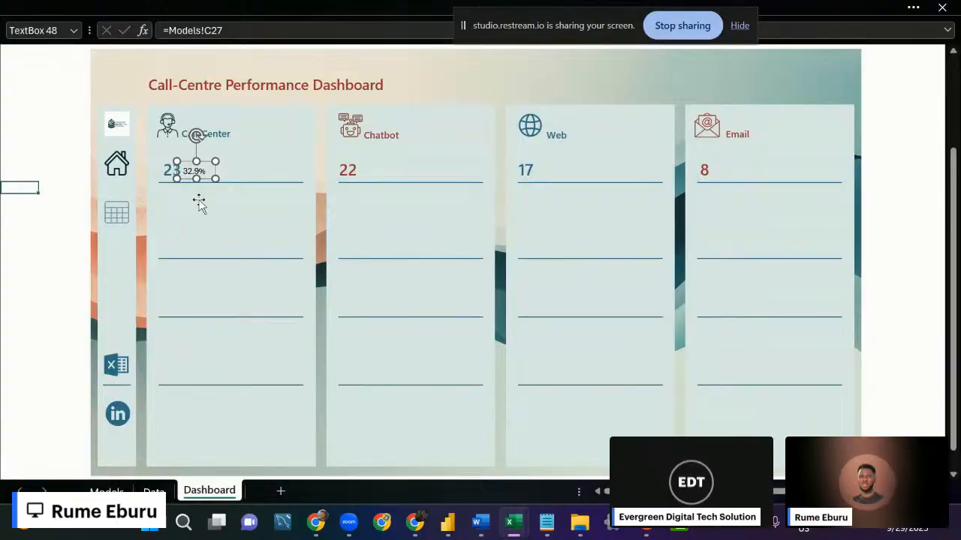
pyautogui.press('Left')
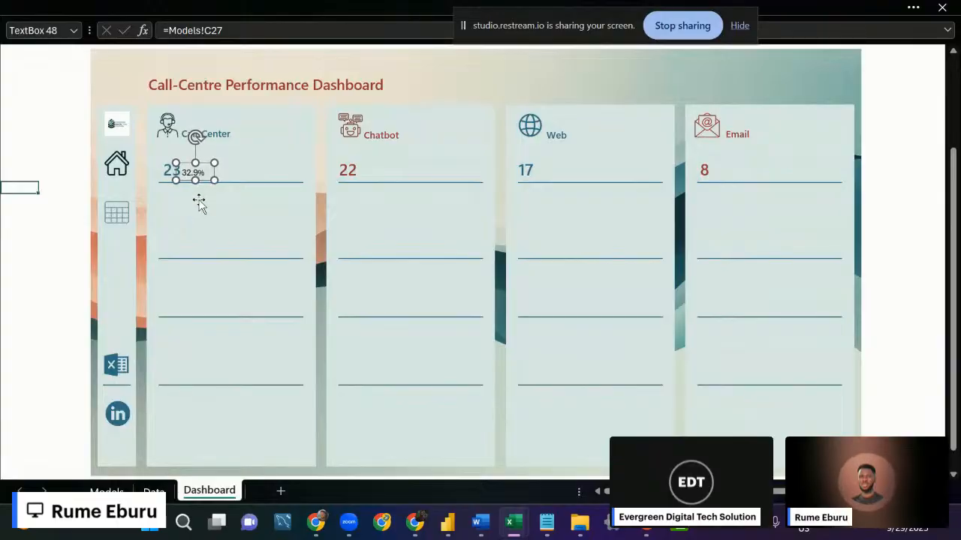
# Set the Call-Center percentage's font color to the teal-blue theme color.
pyautogui.click(185, 6)
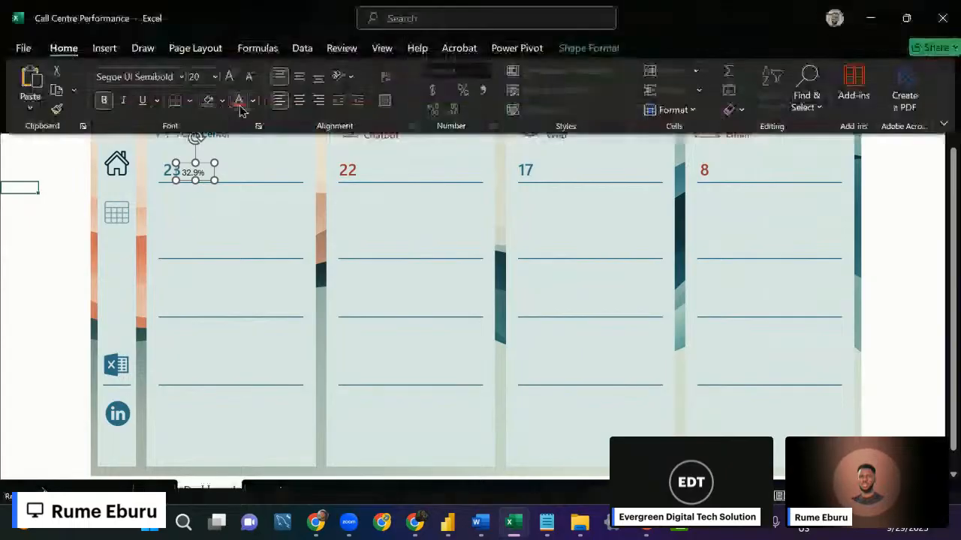
pyautogui.click(253, 100)
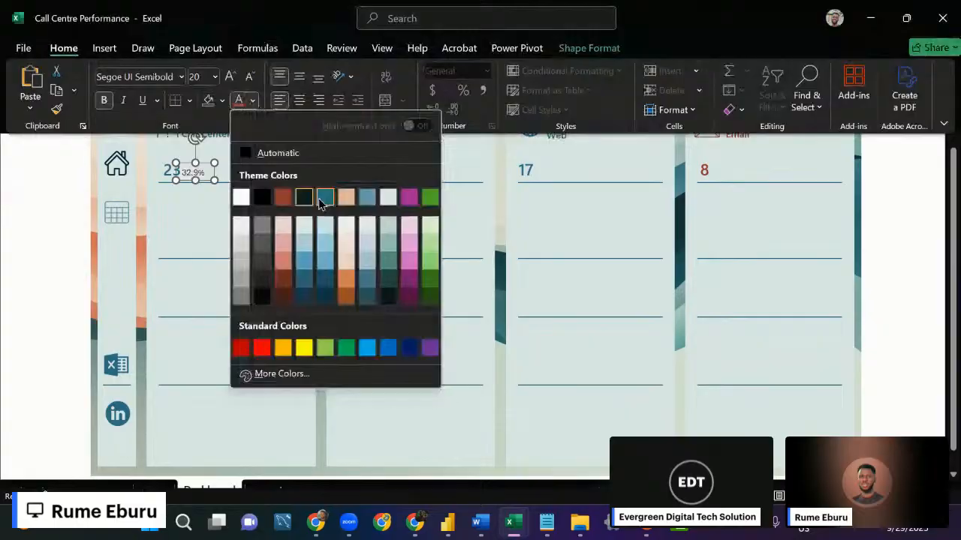
pyautogui.click(323, 199)
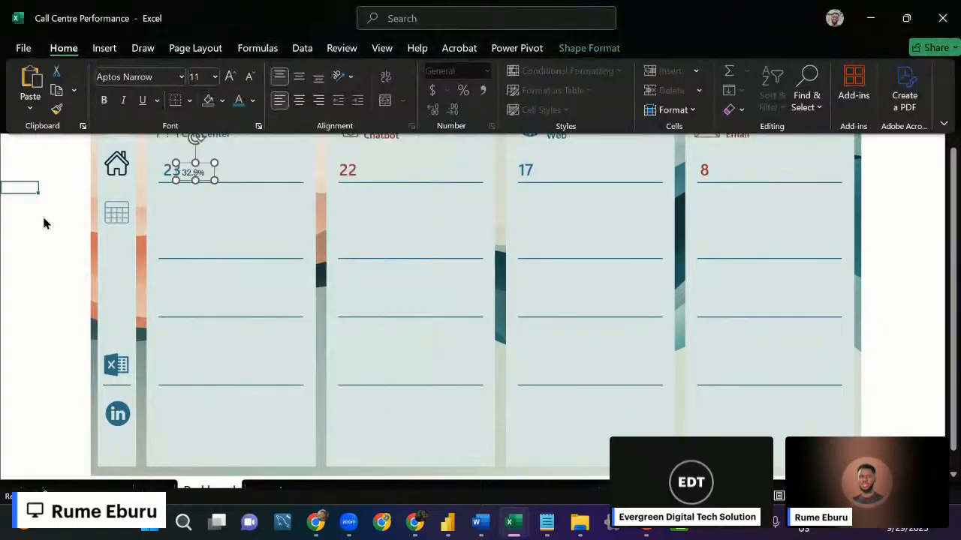
pyautogui.click(253, 101)
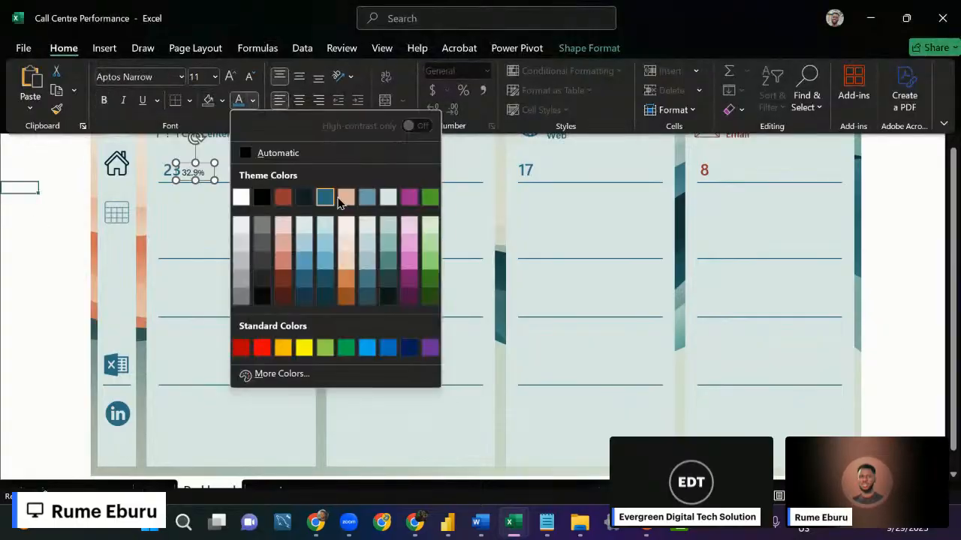
pyautogui.click(329, 199)
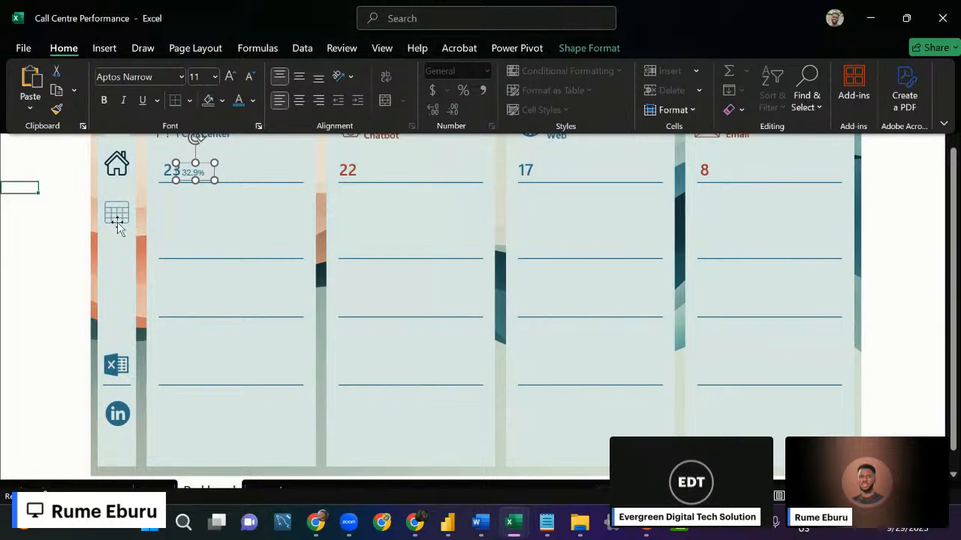
pyautogui.click(57, 222)
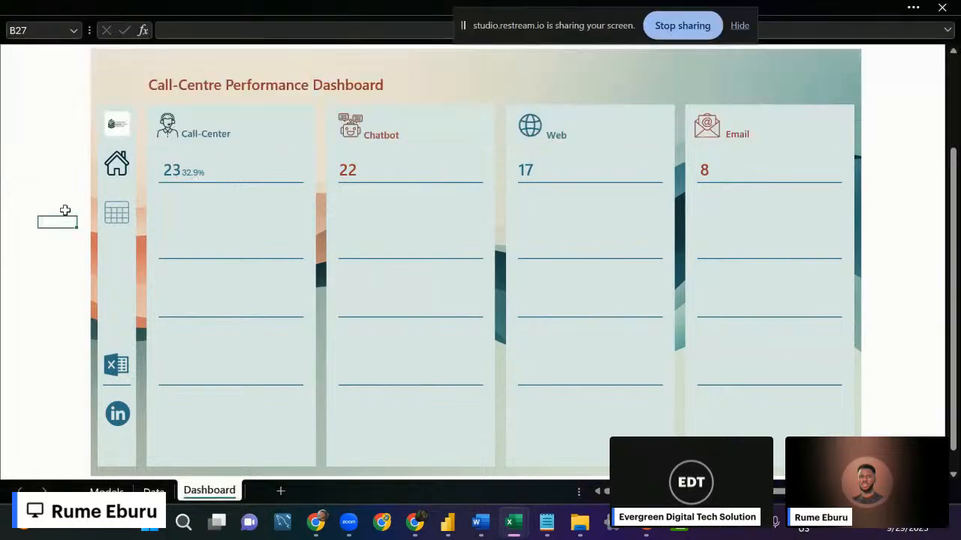
# Duplicate the Call-Center percentage text box three times, placing one copy beside the value on the Chatbot, Web and Email cards.
pyautogui.click(193, 172)
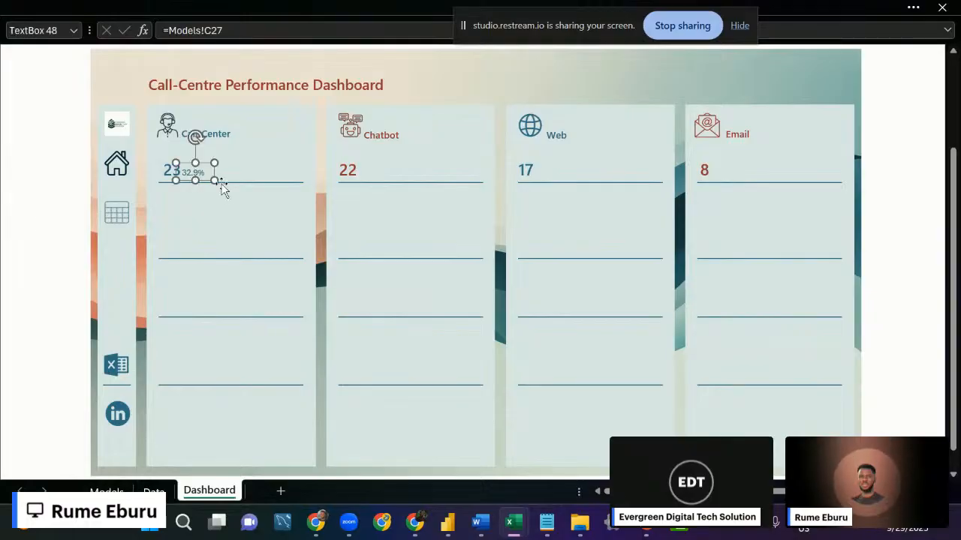
pyautogui.hotkey('ctrl', 'd')
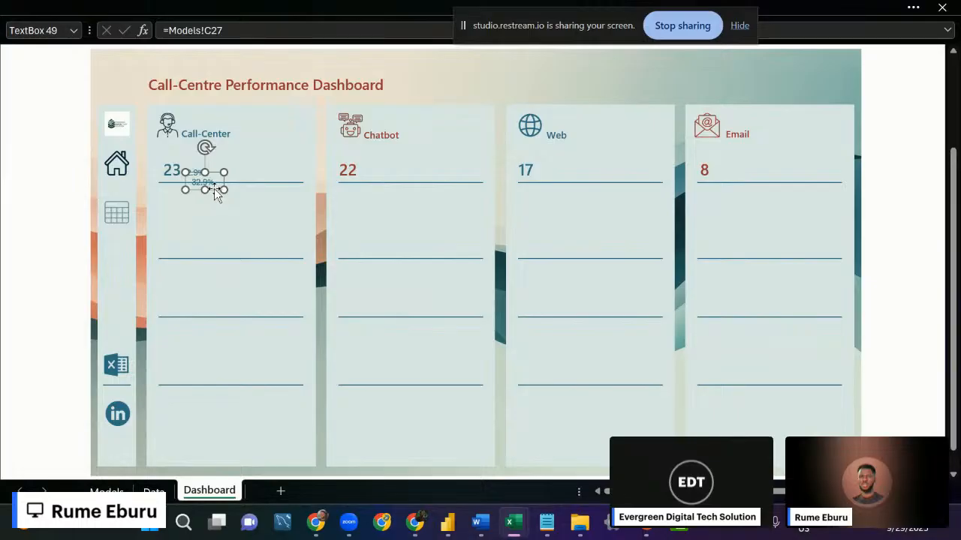
pyautogui.moveTo(217, 192); pyautogui.dragTo(540, 172)
pyautogui.hotkey('ctrl', 'd')
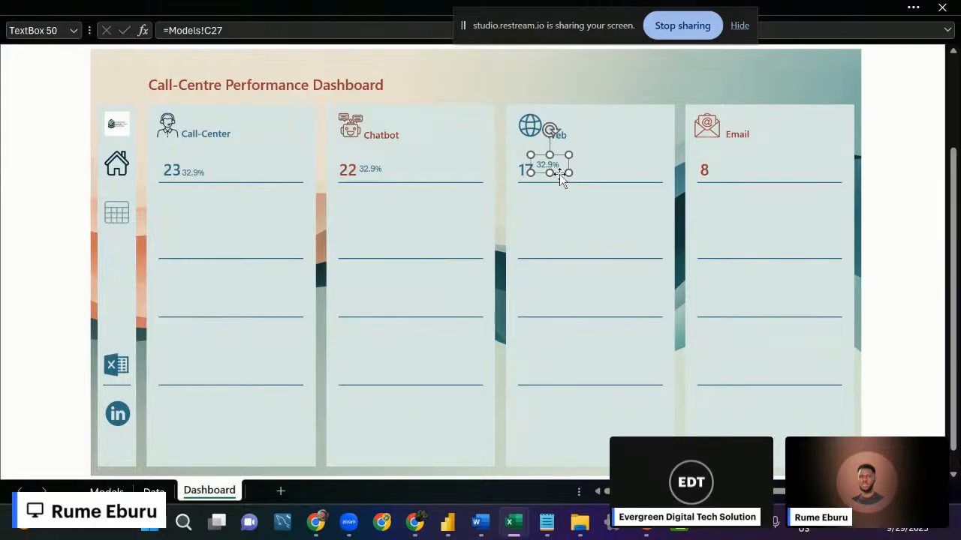
pyautogui.hotkey('ctrl', 'd')
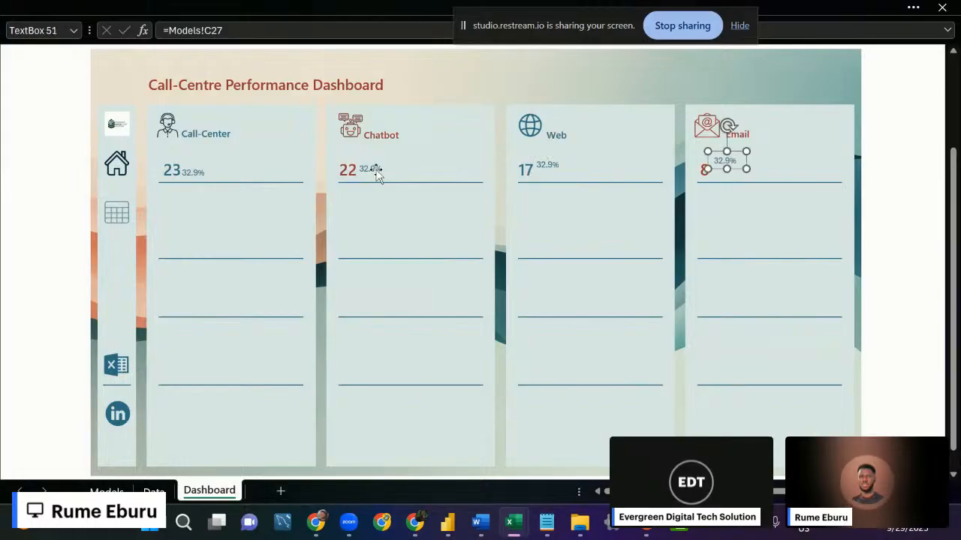
# Align the four cards' percentage text boxes along their bottom edges.
pyautogui.click(192, 174)
pyautogui.keyDown('shift'); pyautogui.click(372, 168); pyautogui.keyUp('shift')
pyautogui.keyDown('shift'); pyautogui.click(553, 164); pyautogui.keyUp('shift')
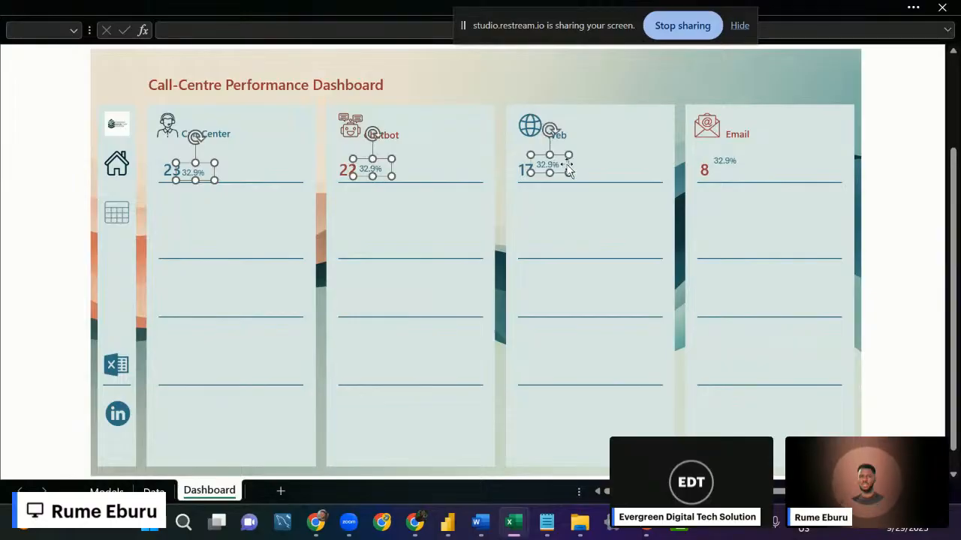
pyautogui.keyDown('shift'); pyautogui.click(725, 162); pyautogui.keyUp('shift')
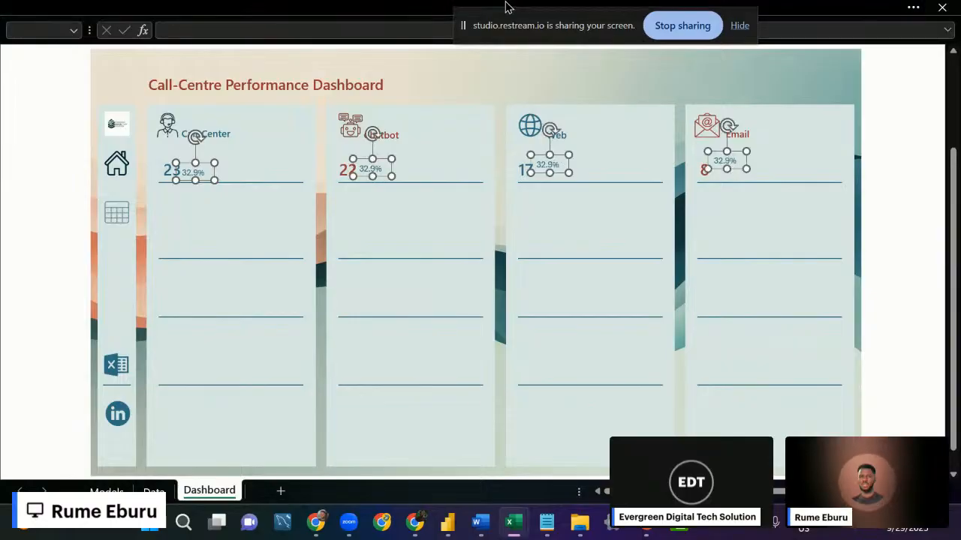
pyautogui.click(506, 7)
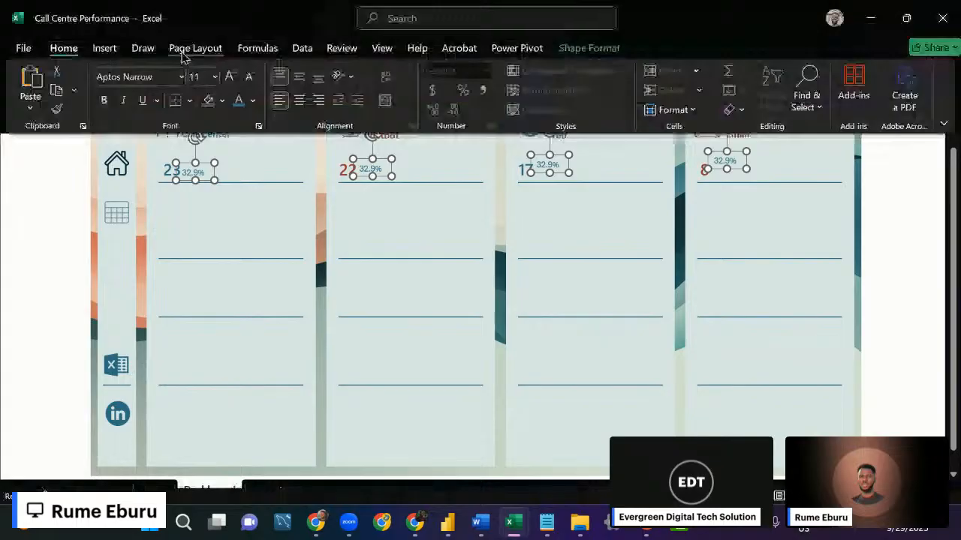
pyautogui.click(592, 53)
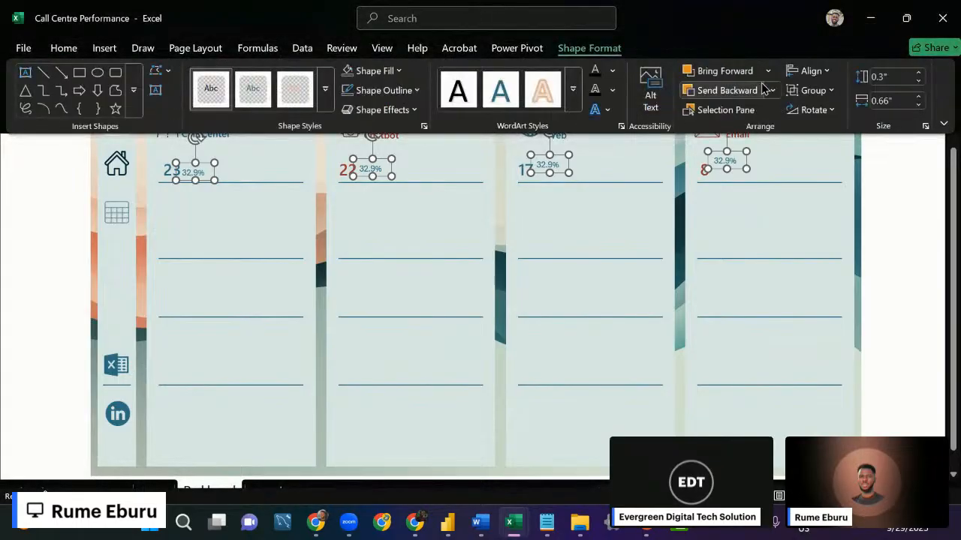
pyautogui.click(811, 71)
pyautogui.click(862, 205)
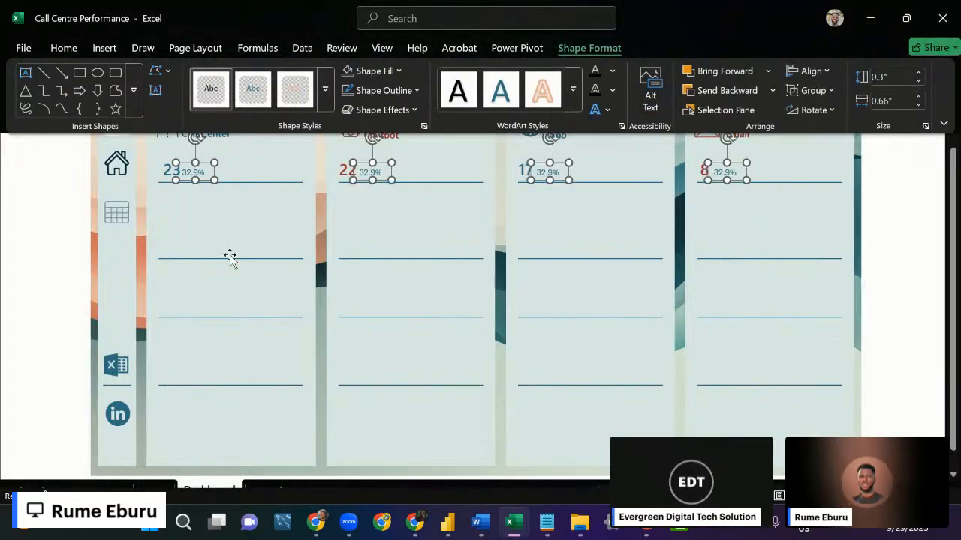
pyautogui.click(28, 225)
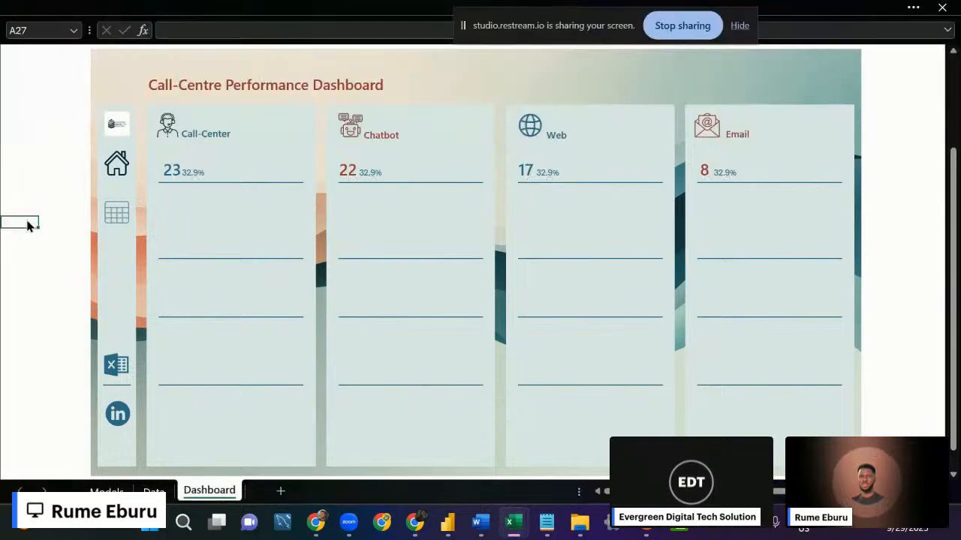
# Link the Chatbot card's percentage text box to the %TC(Chatbot) value in cell C35 of the Models sheet.
pyautogui.click(369, 174)
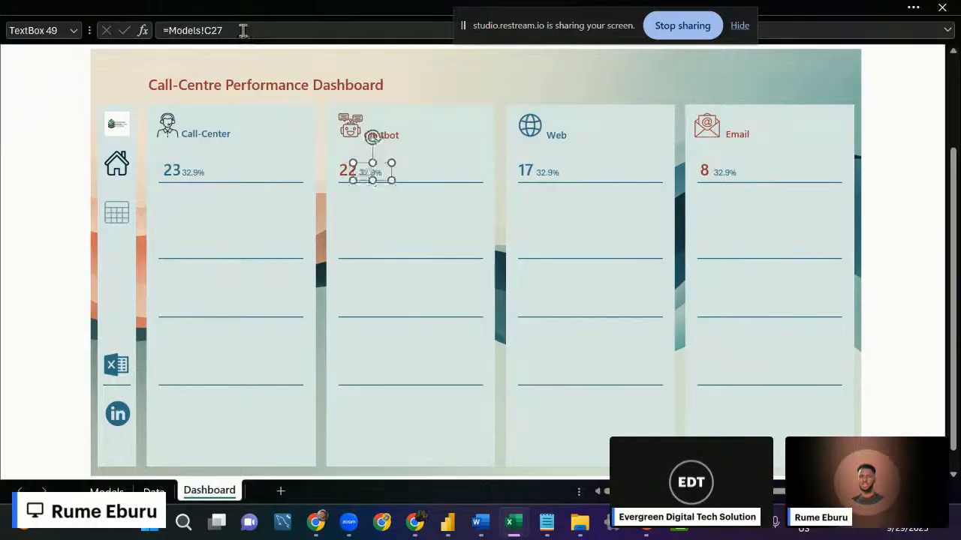
pyautogui.click(243, 30)
pyautogui.press('BackSpace')
pyautogui.press('BackSpace')
pyautogui.press('BackSpace')
pyautogui.press('BackSpace')
pyautogui.press('BackSpace')
pyautogui.press('BackSpace')
pyautogui.press('BackSpace')
pyautogui.press('BackSpace')
pyautogui.press('BackSpace')
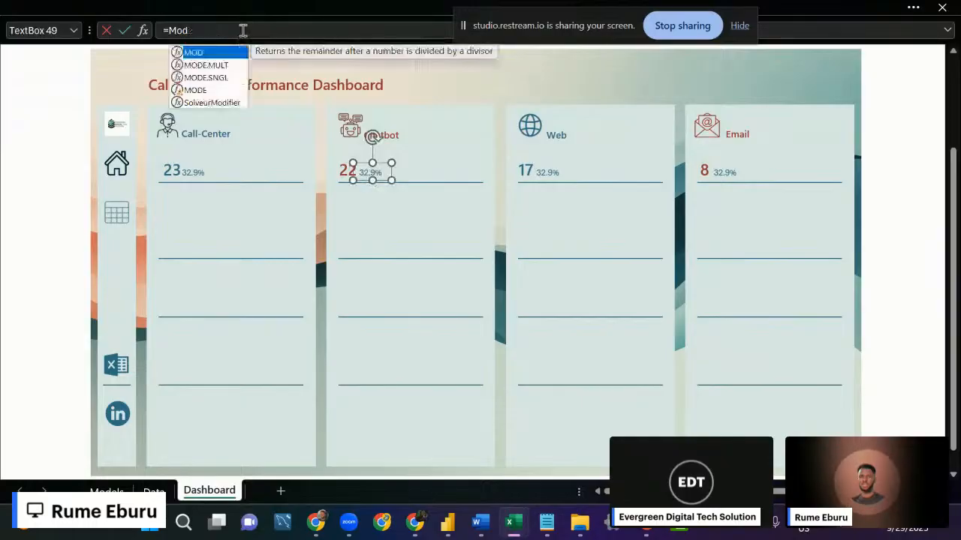
pyautogui.press('BackSpace')
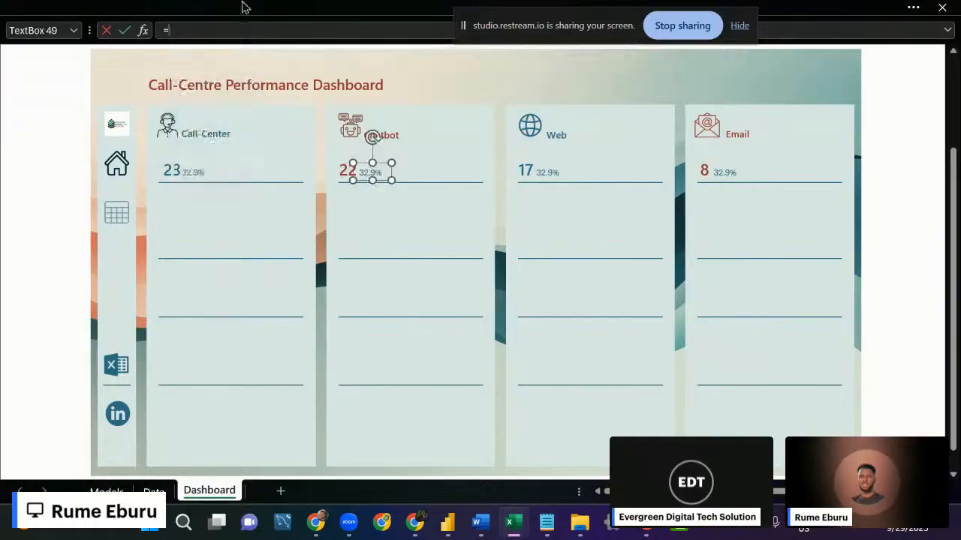
pyautogui.click(107, 491)
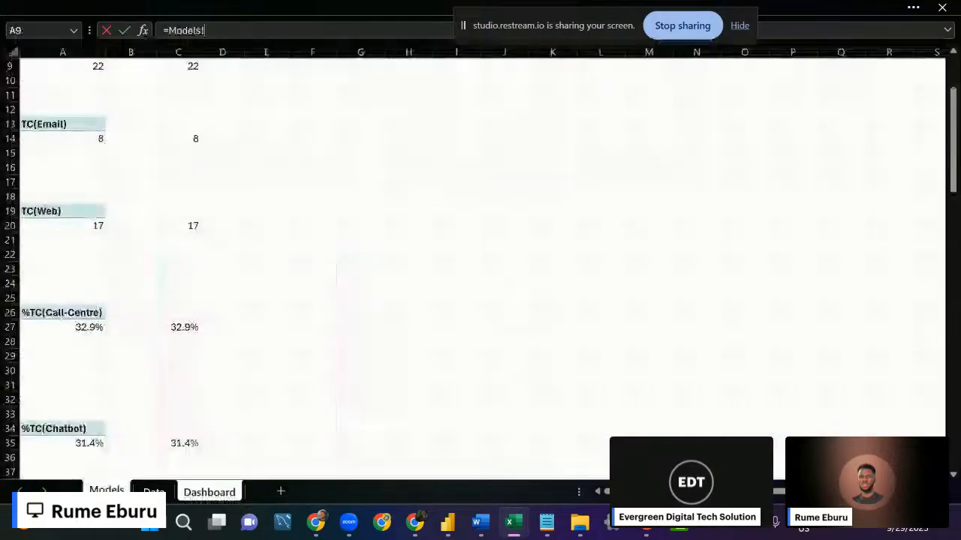
pyautogui.scroll(-3, 191, 338)
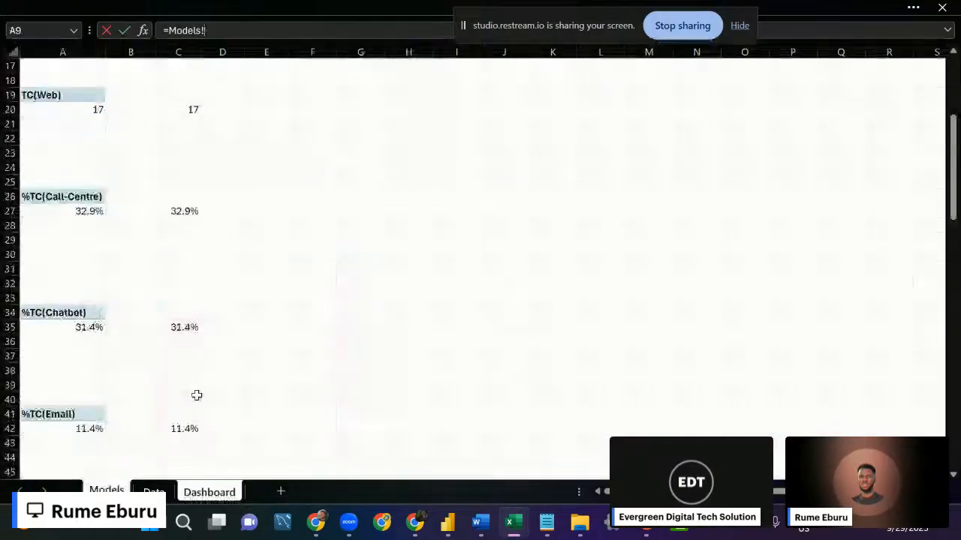
pyautogui.click(173, 325)
pyautogui.press('Return')
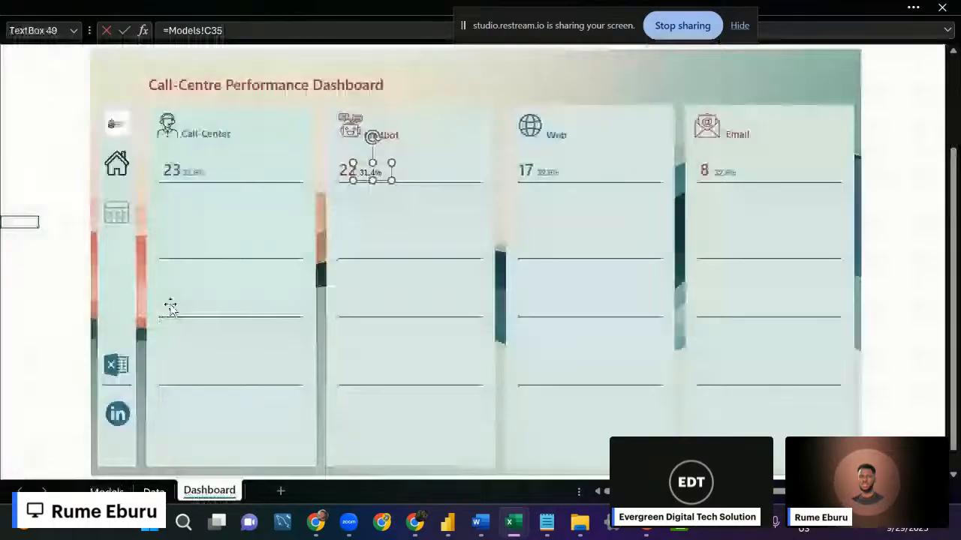
# Set the Chatbot percentage's font color to the dark red used for the card's main value.
pyautogui.click(107, 6)
pyautogui.click(254, 107)
pyautogui.click(286, 198)
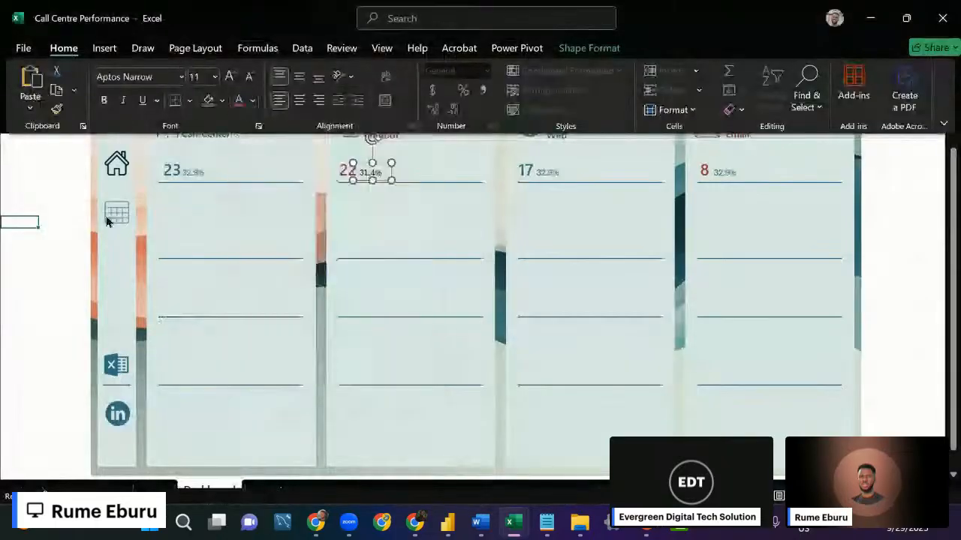
pyautogui.click(50, 231)
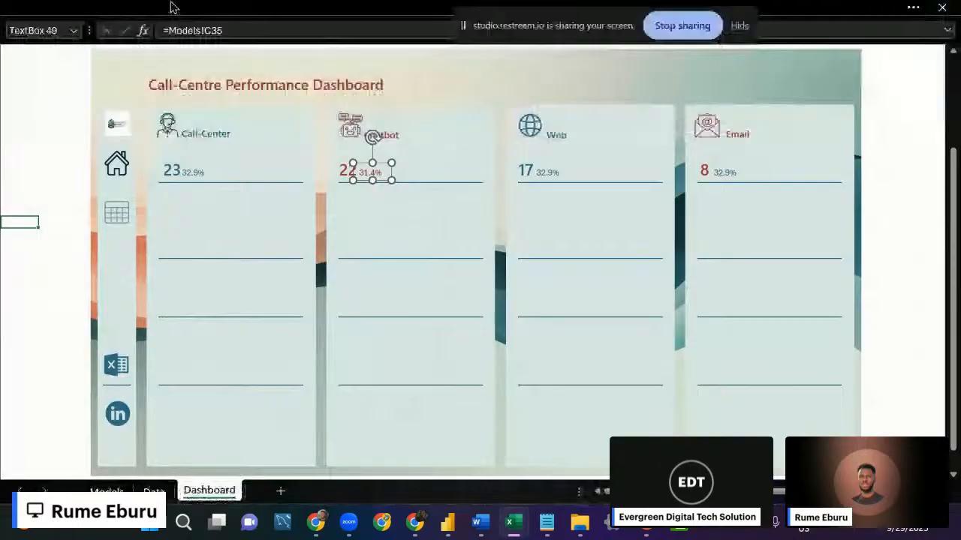
pyautogui.click(171, 8)
pyautogui.click(98, 195)
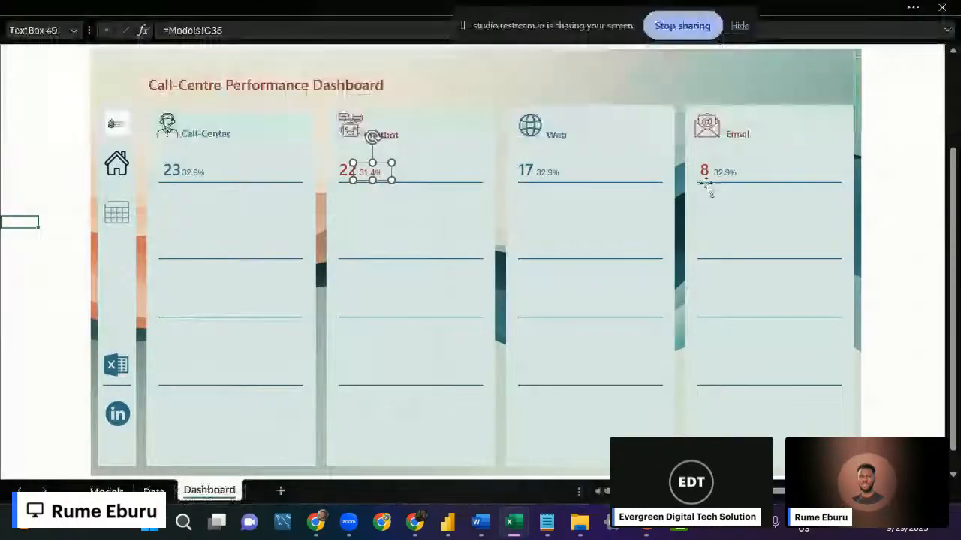
# Link the Web card's percentage text box to the %TC(Web) value in cell C52 of the Models sheet.
pyautogui.click(548, 180)
pyautogui.click(261, 32)
pyautogui.press('BackSpace')
pyautogui.press('BackSpace')
pyautogui.press('BackSpace')
pyautogui.press('BackSpace')
pyautogui.press('BackSpace')
pyautogui.press('BackSpace')
pyautogui.press('BackSpace')
pyautogui.press('BackSpace')
pyautogui.press('BackSpace')
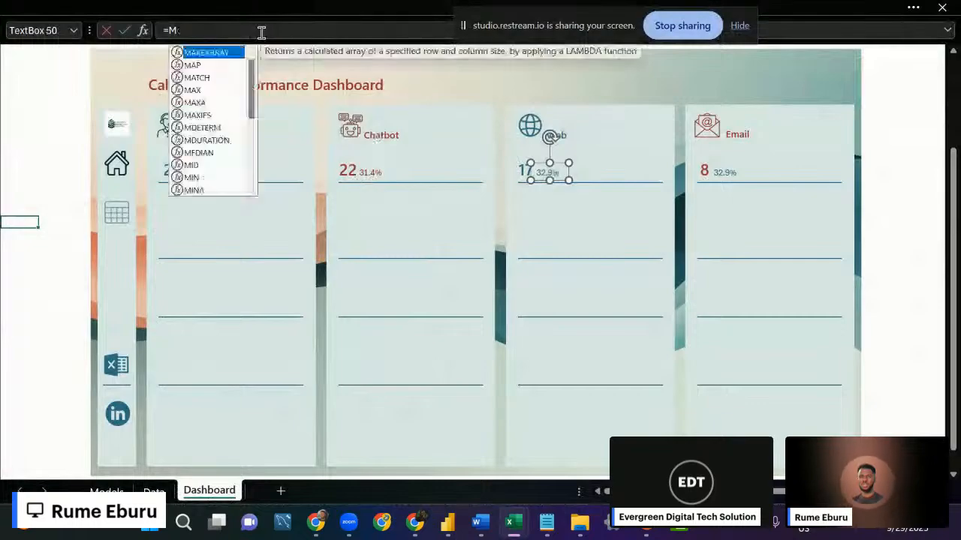
pyautogui.click(107, 491)
pyautogui.scroll(-3, 163, 208)
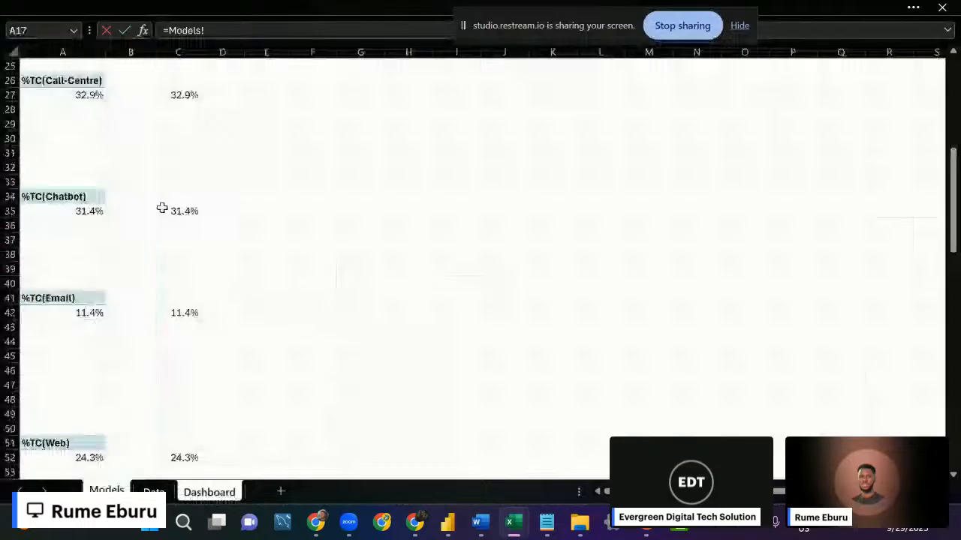
pyautogui.scroll(-3, 162, 208)
pyautogui.click(182, 342)
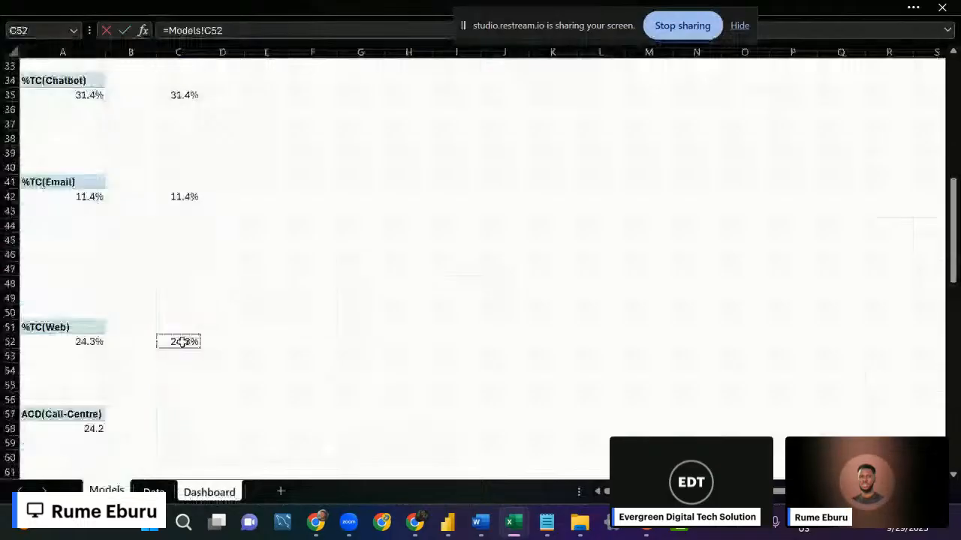
pyautogui.press('Return')
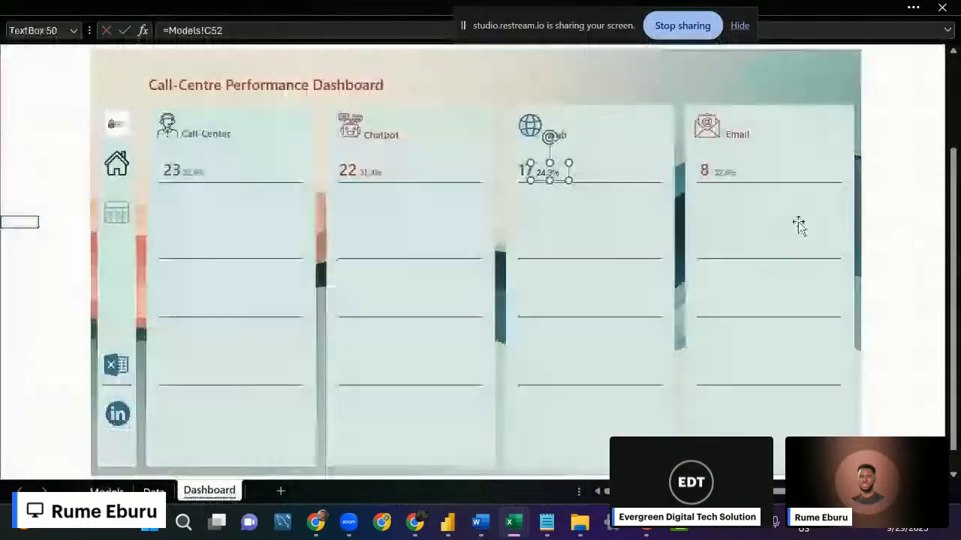
# Link the Email card's percentage text box to the %TC(Email) value in cell C42 of the Models sheet.
pyautogui.click(725, 172)
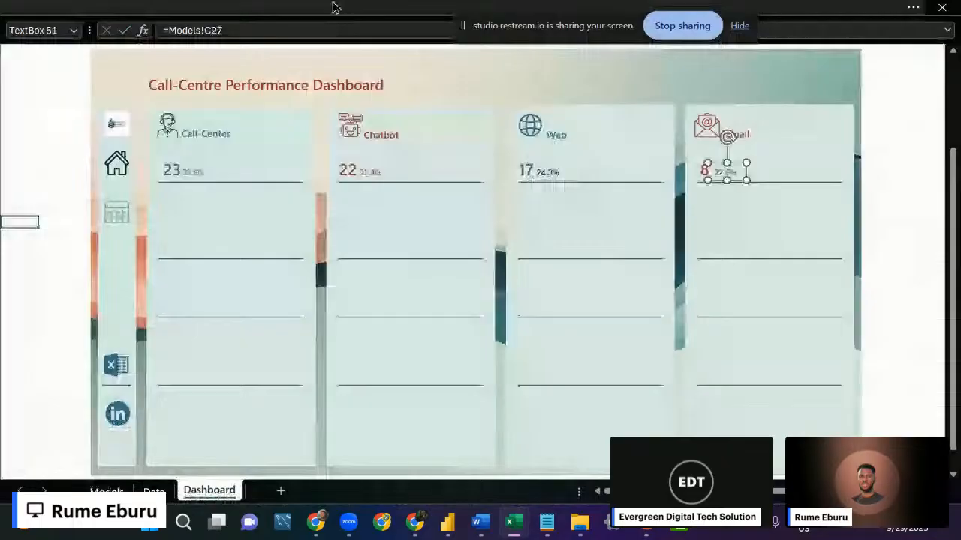
pyautogui.click(271, 30)
pyautogui.press('BackSpace')
pyautogui.press('BackSpace')
pyautogui.press('BackSpace')
pyautogui.press('BackSpace')
pyautogui.press('BackSpace')
pyautogui.press('BackSpace')
pyautogui.press('BackSpace')
pyautogui.press('BackSpace')
pyautogui.press('BackSpace')
pyautogui.press('BackSpace')
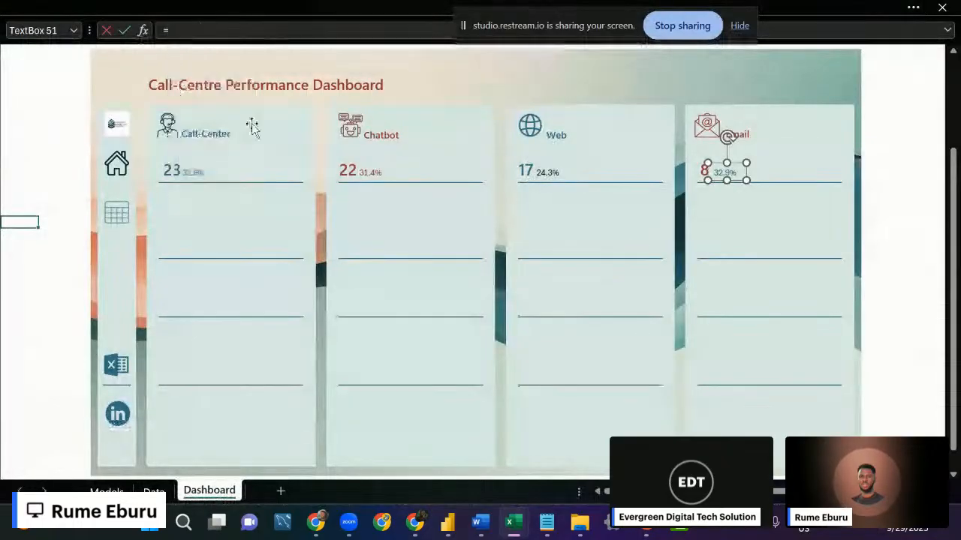
pyautogui.click(106, 490)
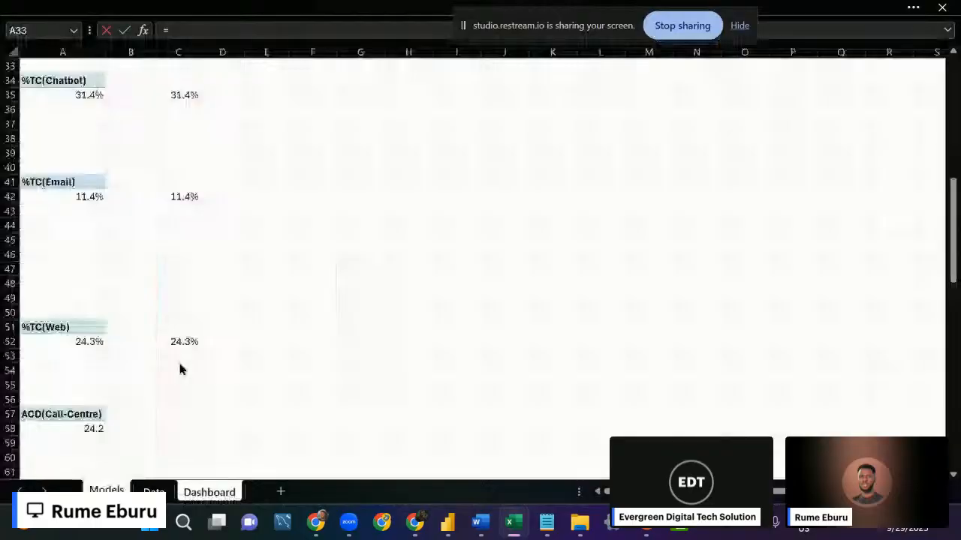
pyautogui.scroll(-2, 180, 368)
pyautogui.scroll(5, 200, 285)
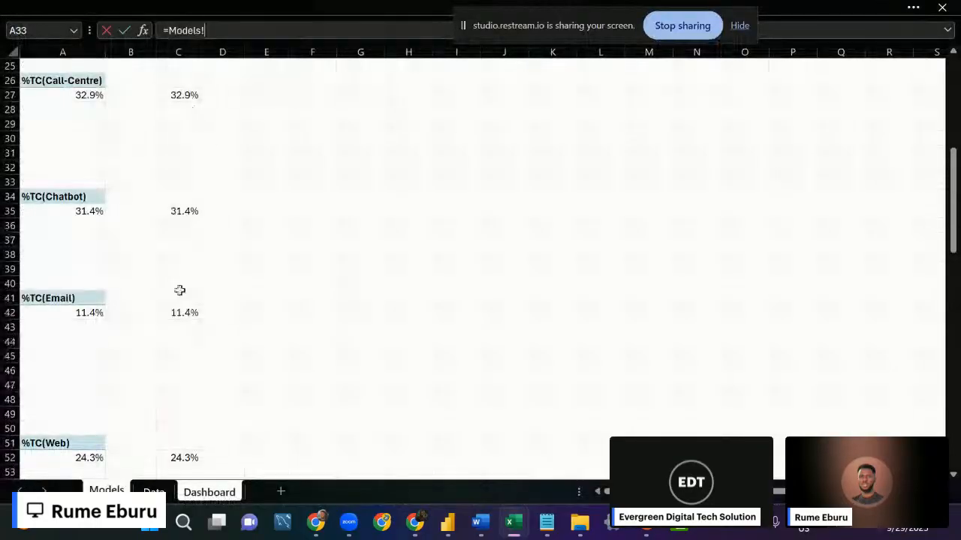
pyautogui.click(184, 312)
pyautogui.press('Return')
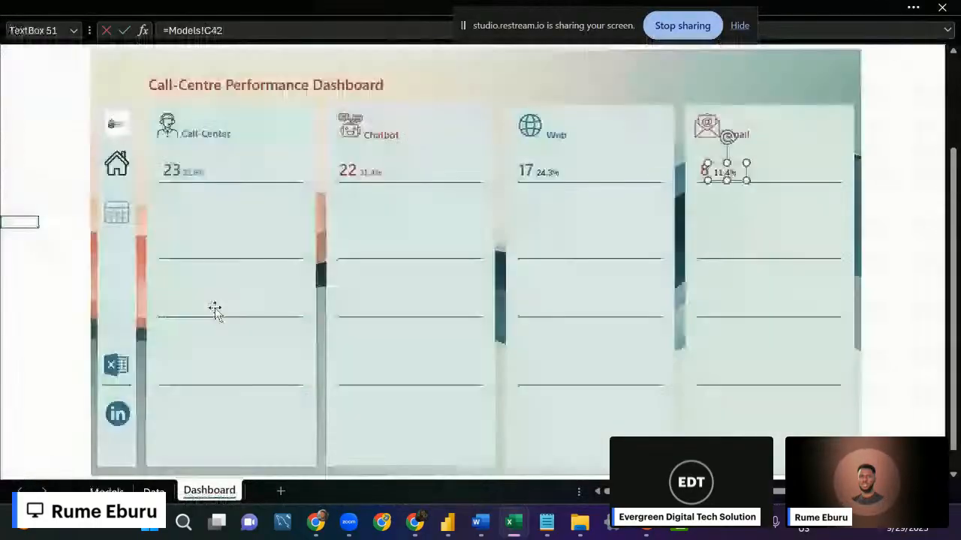
# Copy the Call-Center percentage's teal-blue formatting onto the Web card's percentage with Format Painter.
pyautogui.click(186, 174)
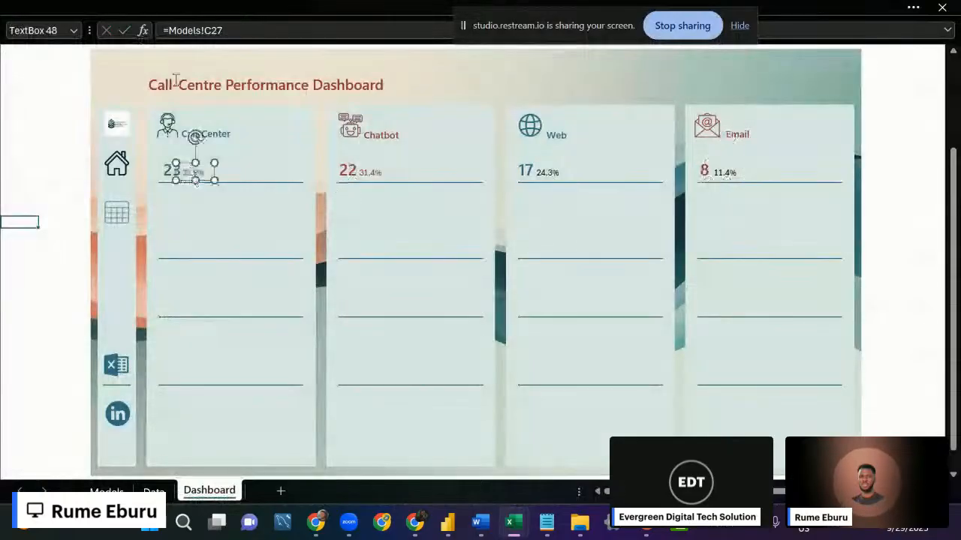
pyautogui.click(140, 6)
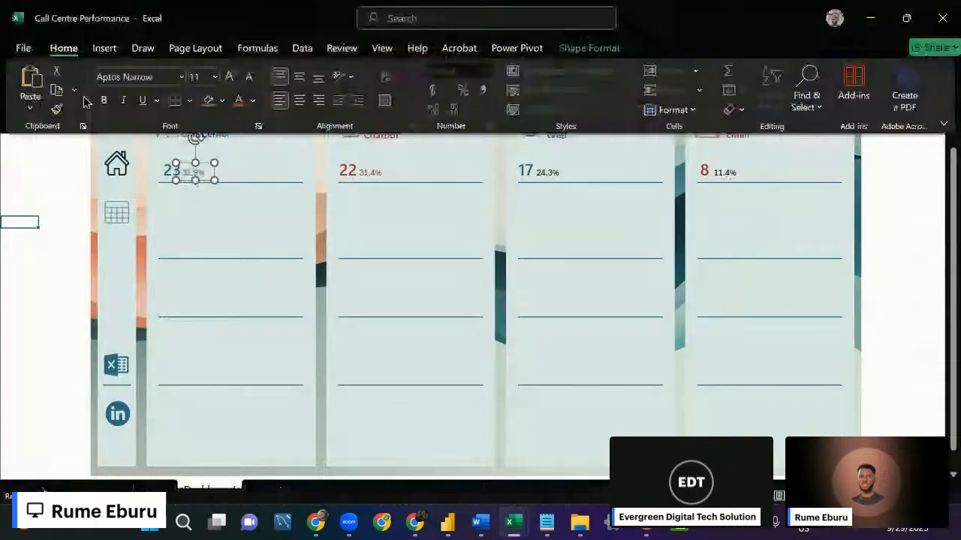
pyautogui.click(57, 110)
pyautogui.click(538, 177)
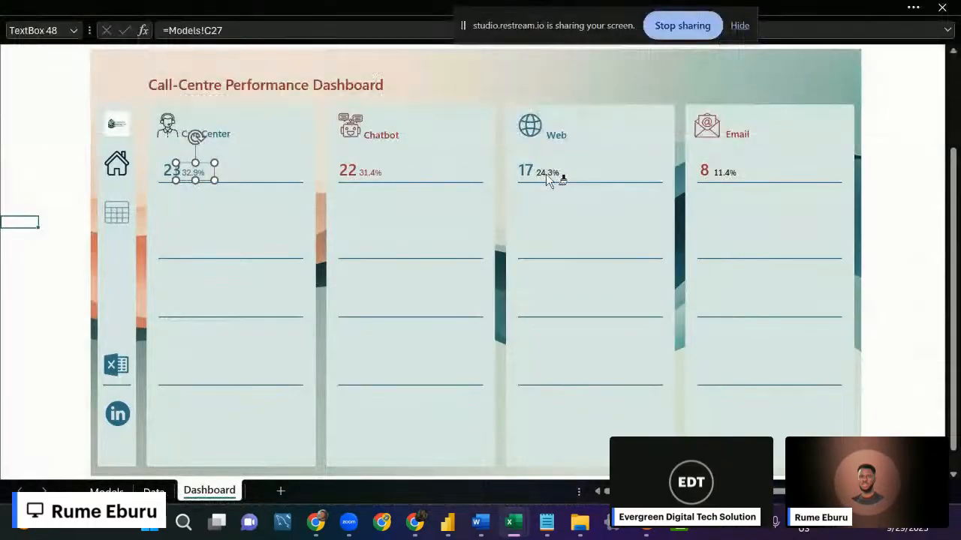
pyautogui.click(547, 175)
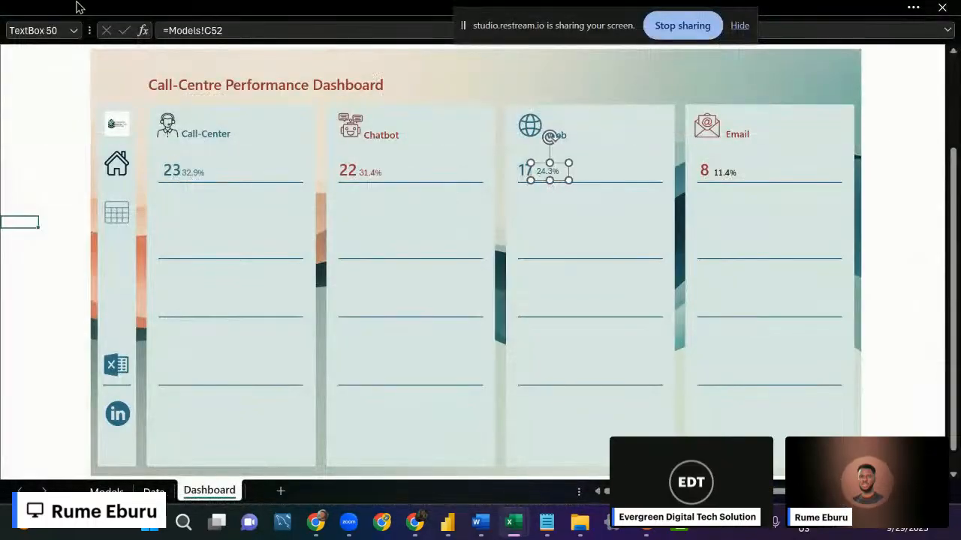
# Copy the Chatbot percentage's red formatting onto the Email card's percentage with Format Painter.
pyautogui.click(368, 172)
pyautogui.click(258, 7)
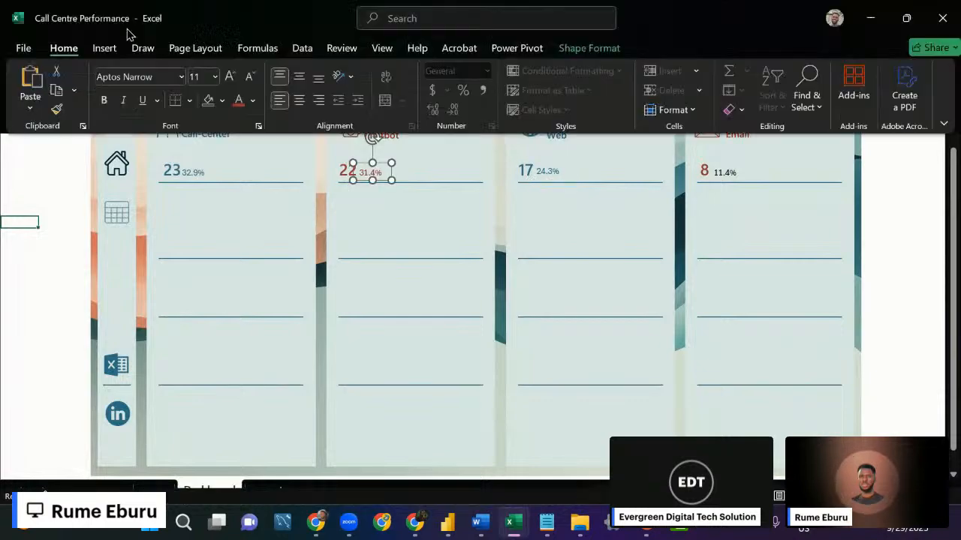
pyautogui.click(736, 180)
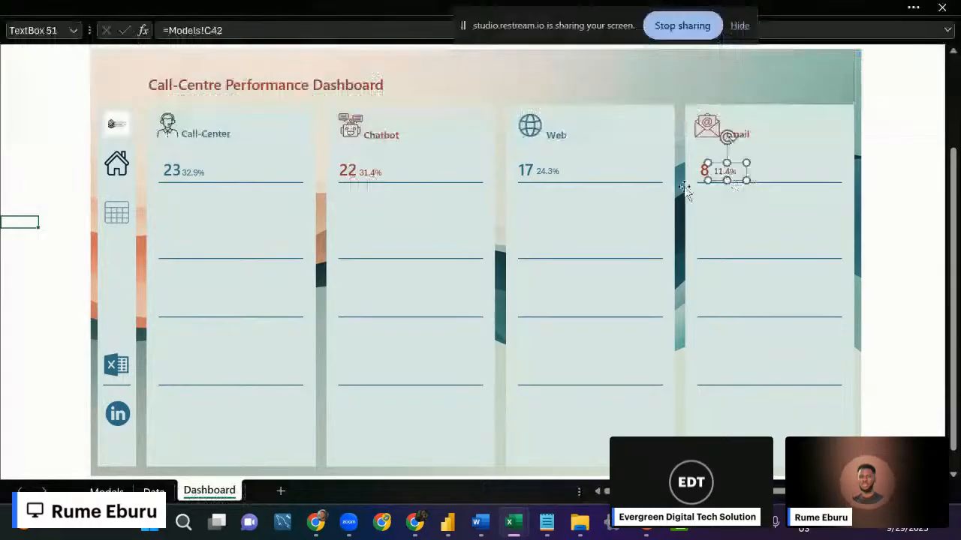
pyautogui.click(45, 154)
# Nudge the Call-Center percentage slightly away from its main value and align the four cards' percentage text boxes by their middles.
pyautogui.click(195, 173)
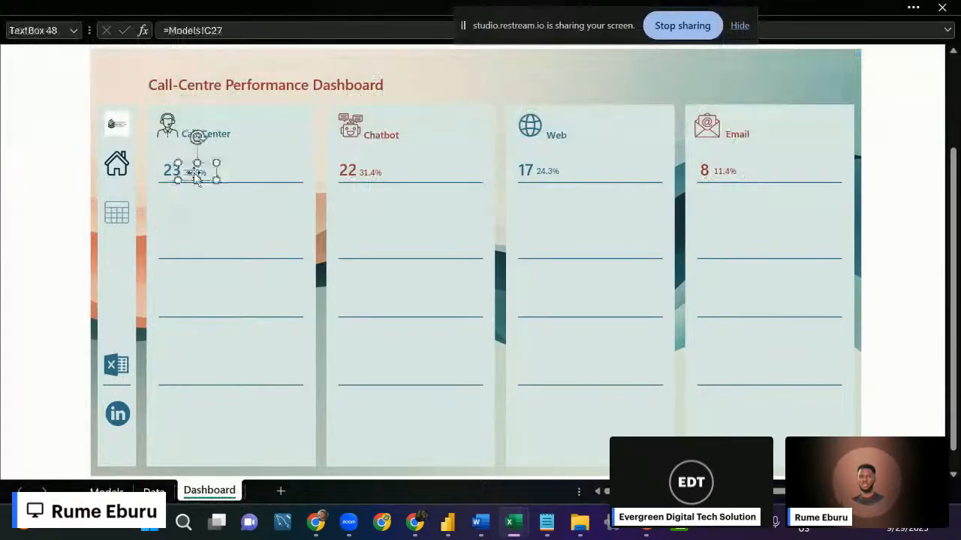
pyautogui.keyDown('ctrl'); pyautogui.click(370, 173); pyautogui.keyUp('ctrl')
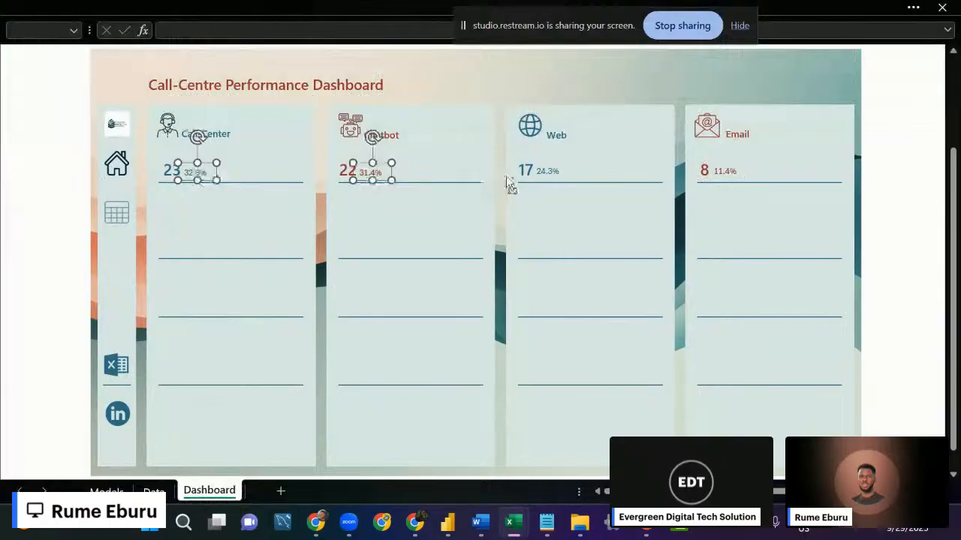
pyautogui.keyDown('ctrl'); pyautogui.click(547, 177); pyautogui.keyUp('ctrl')
pyautogui.keyDown('ctrl'); pyautogui.click(725, 172); pyautogui.keyUp('ctrl')
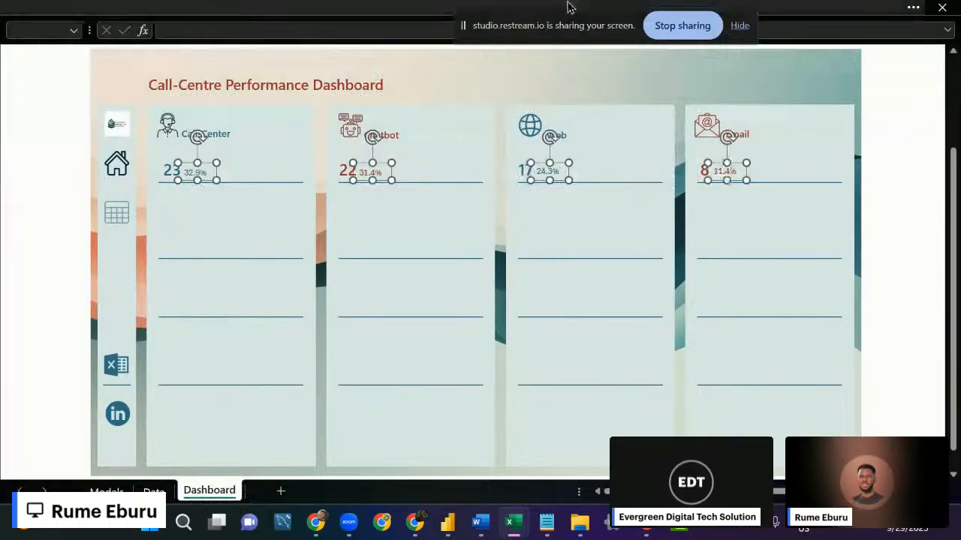
pyautogui.click(626, 8)
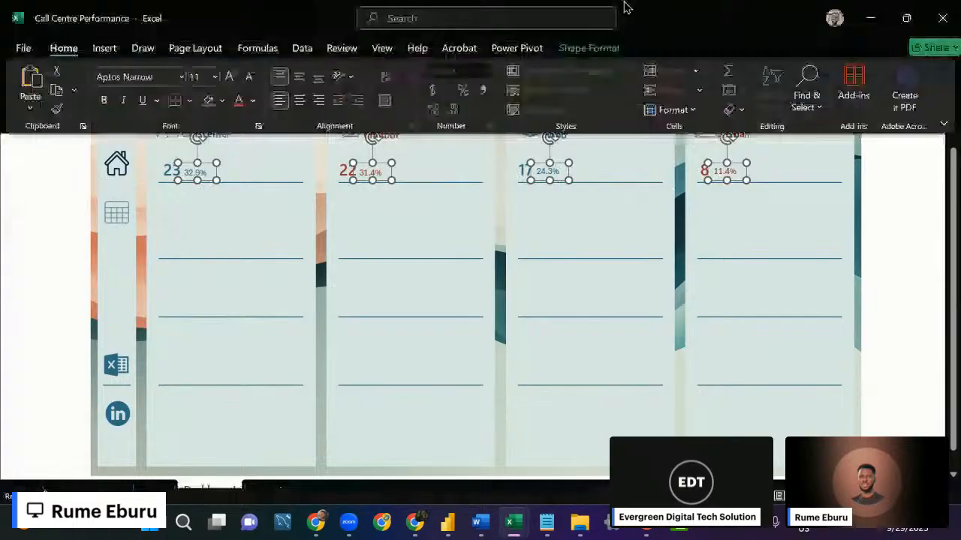
pyautogui.click(588, 48)
pyautogui.click(809, 71)
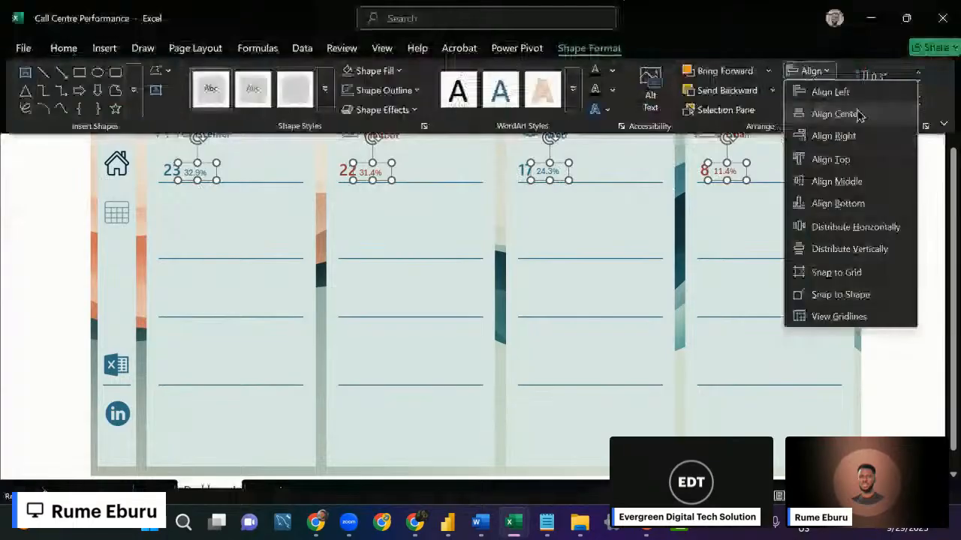
pyautogui.click(836, 182)
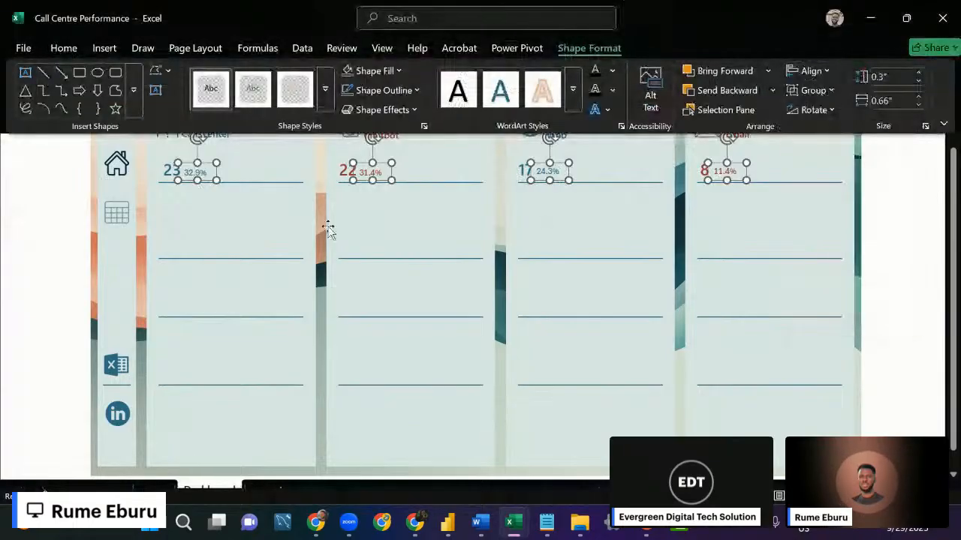
pyautogui.click(33, 214)
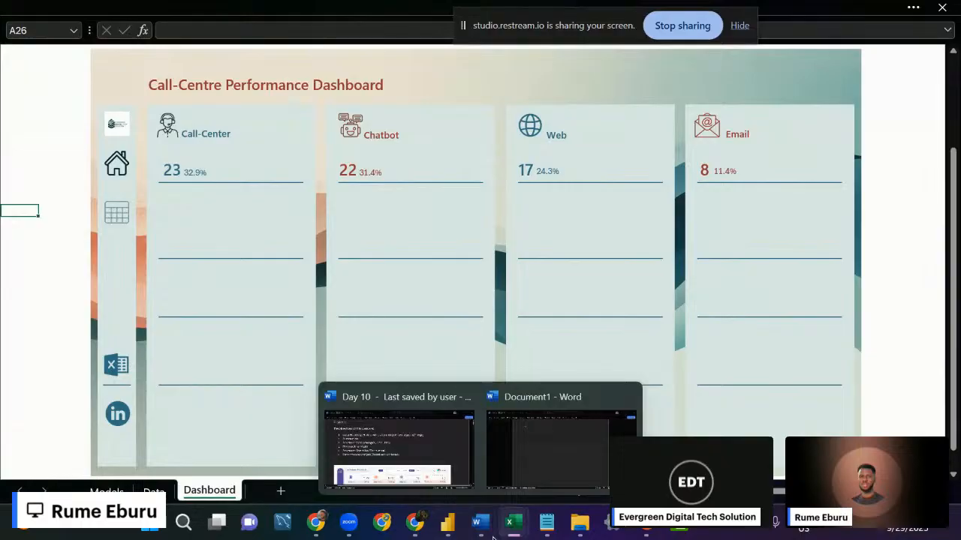
# Examine the Total Calls section of the finished reference dashboard workbook and return to the Models sheet of the workbook being built.
pyautogui.click(426, 437)
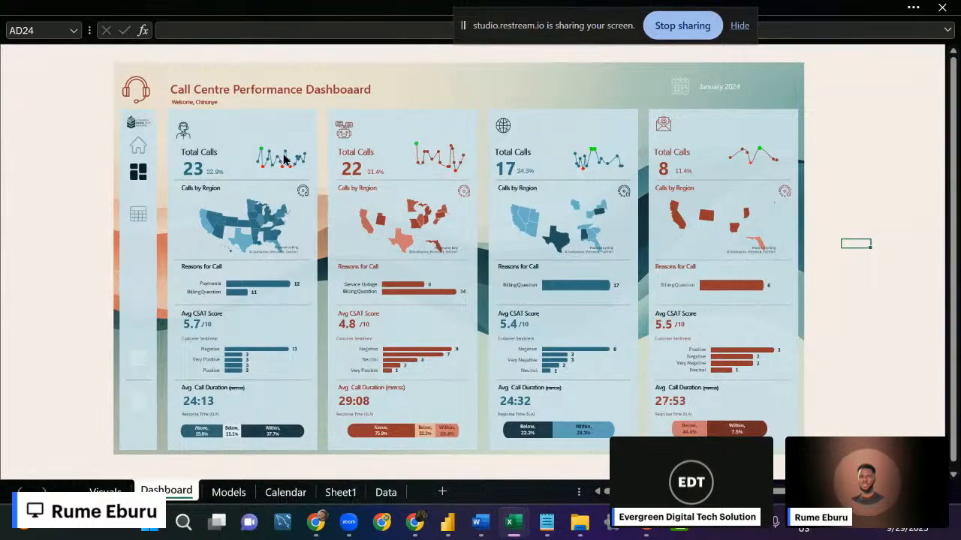
pyautogui.moveTo(285, 158)
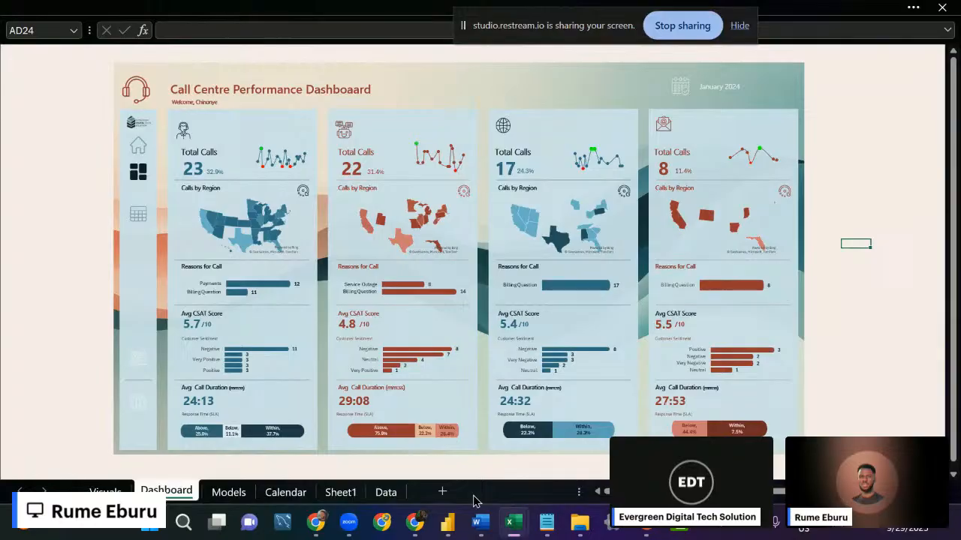
pyautogui.moveTo(515, 533)
pyautogui.click(674, 450)
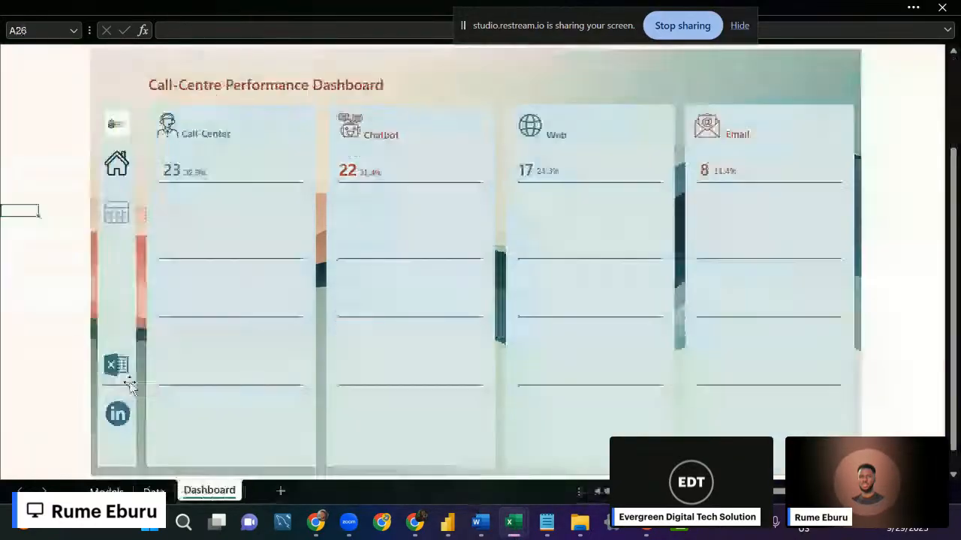
pyautogui.click(126, 379)
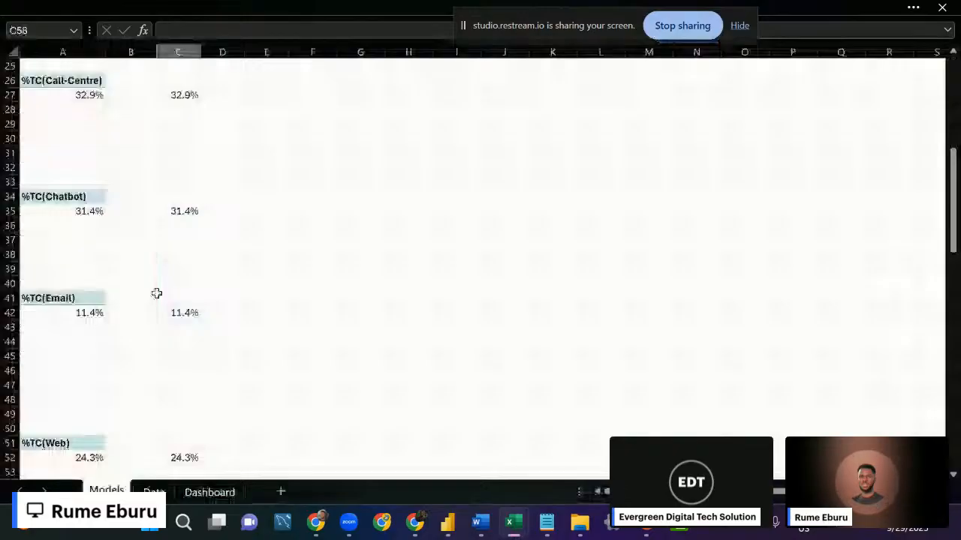
# Copy the TC(Call-Center) pivot table from A3 and paste it at A115, below the ACS(Web) pivot table.
pyautogui.scroll(-1, 156, 293)
pyautogui.scroll(9, 148, 287)
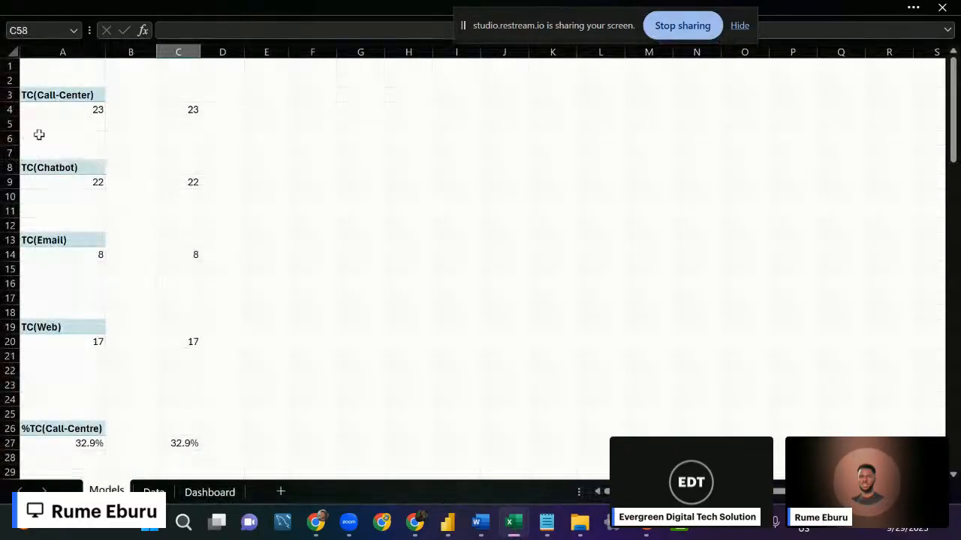
pyautogui.click(66, 100)
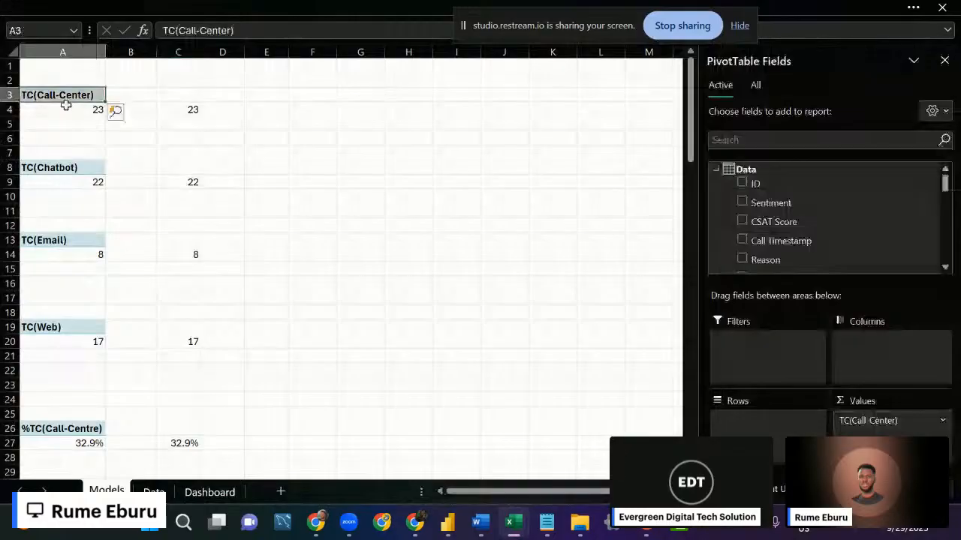
pyautogui.hotkey('ctrl', 'a')
pyautogui.hotkey('ctrl', 'c')
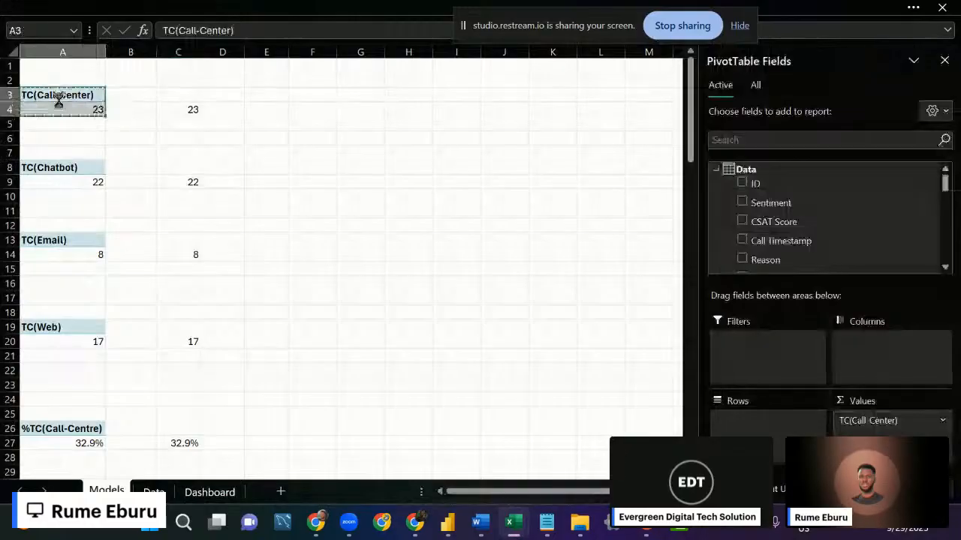
pyautogui.scroll(-20, 59, 100)
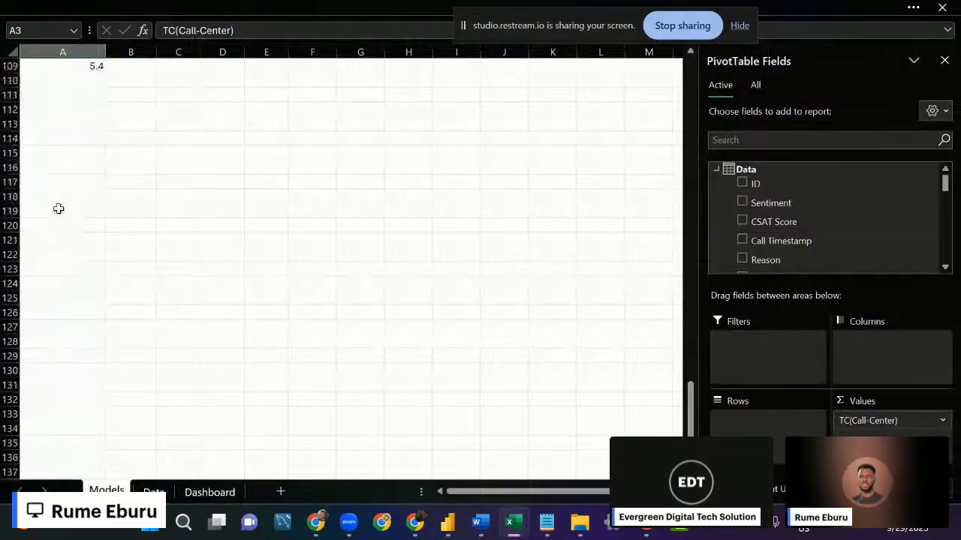
pyautogui.scroll(3, 52, 188)
pyautogui.click(42, 264)
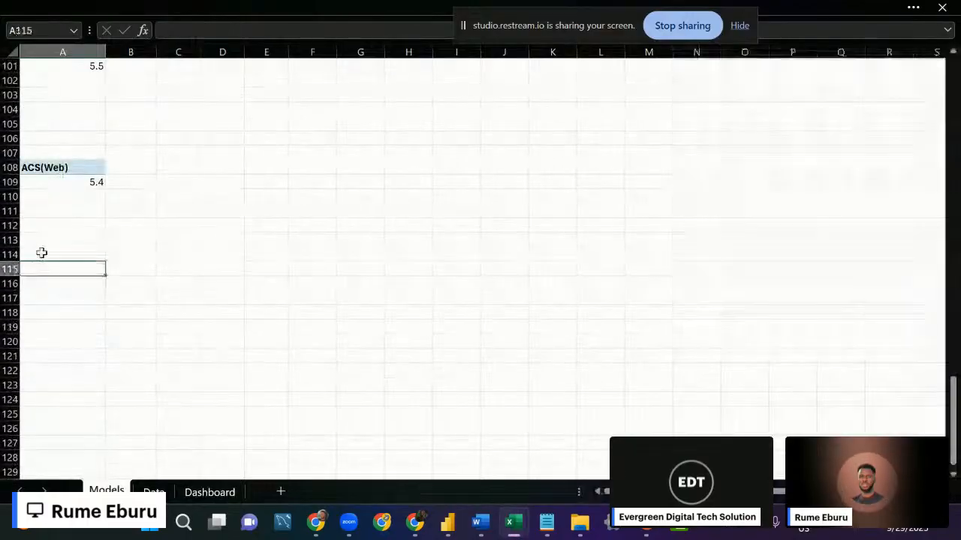
pyautogui.hotkey('ctrl', 'v')
# Add the Call Timestamp field to the rows of the pasted TC(Call-Center) pivot table at A115.
pyautogui.click(80, 283)
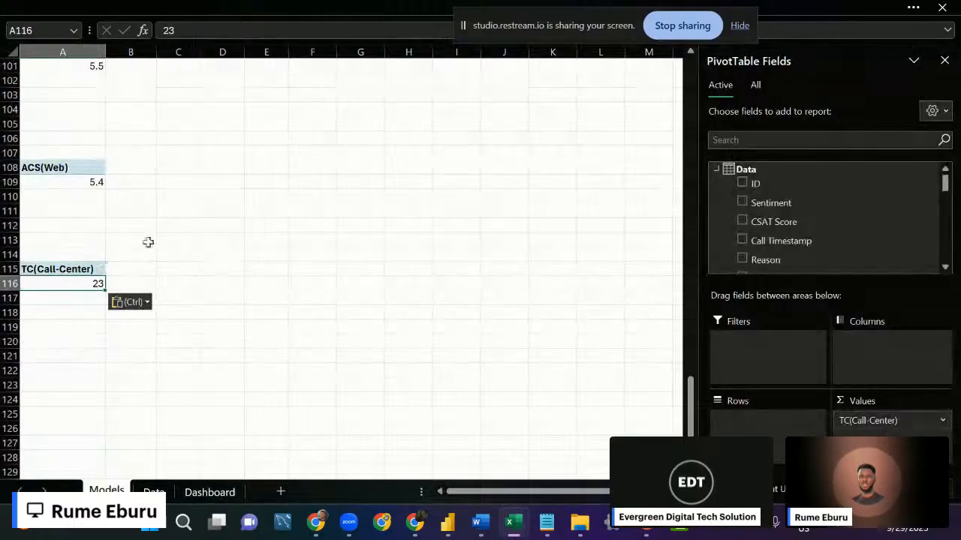
pyautogui.scroll(-2, 841, 217)
pyautogui.scroll(2, 839, 216)
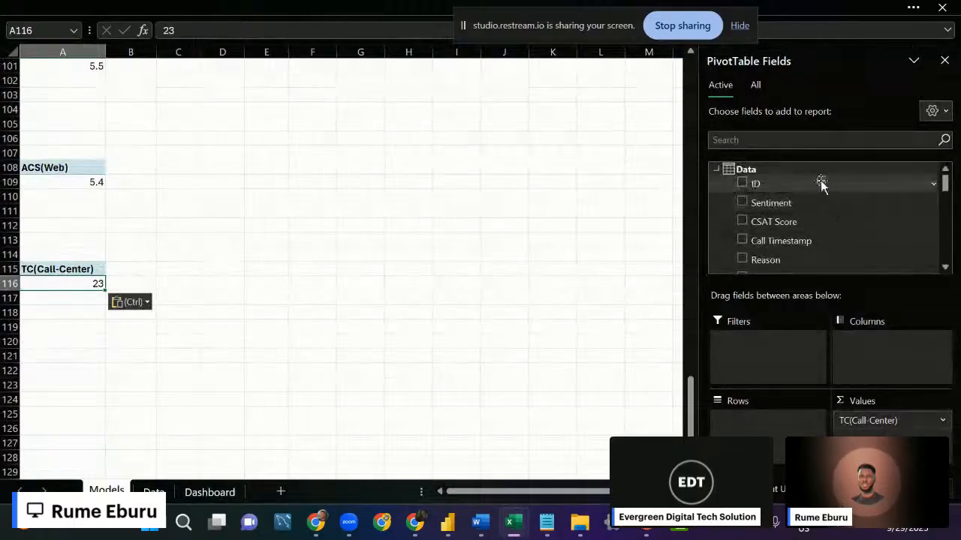
pyautogui.scroll(-1, 815, 189)
pyautogui.click(777, 193)
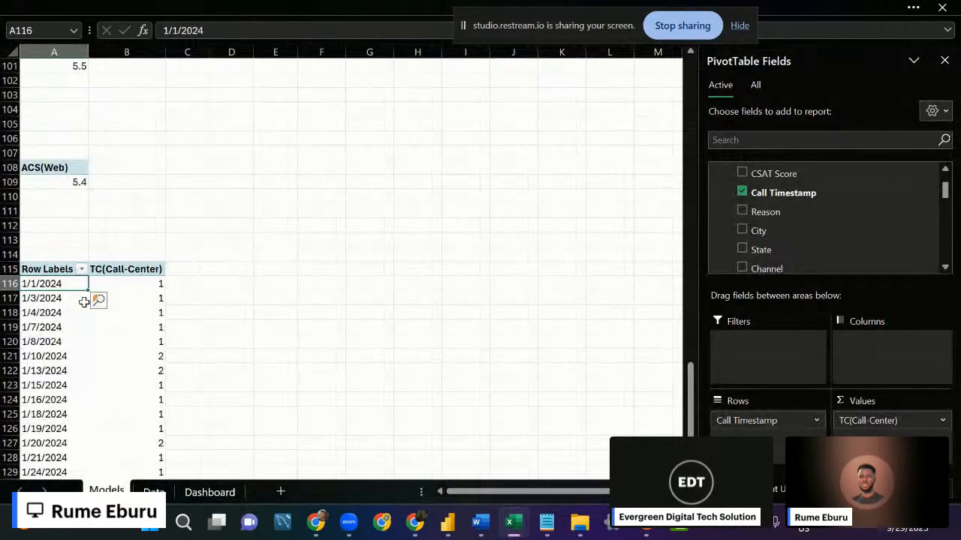
# Remove the grand total from the call-timestamp pivot table at A115.
pyautogui.scroll(-4, 105, 285)
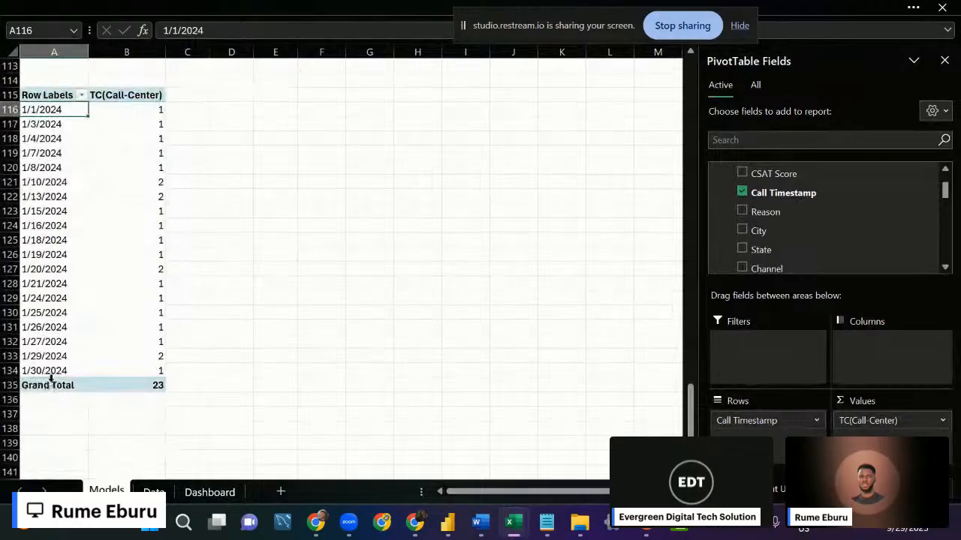
pyautogui.click(52, 385)
pyautogui.rightClick(52, 385)
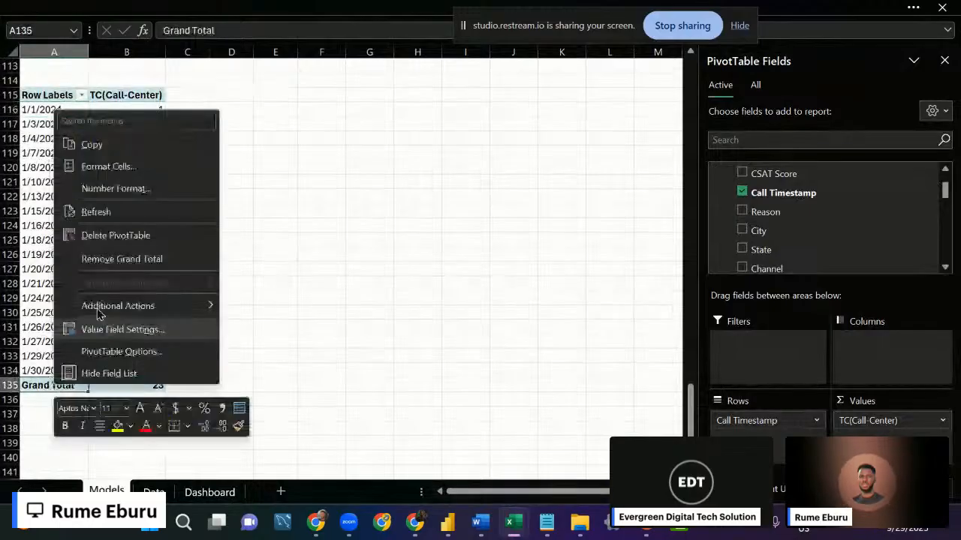
pyautogui.click(112, 259)
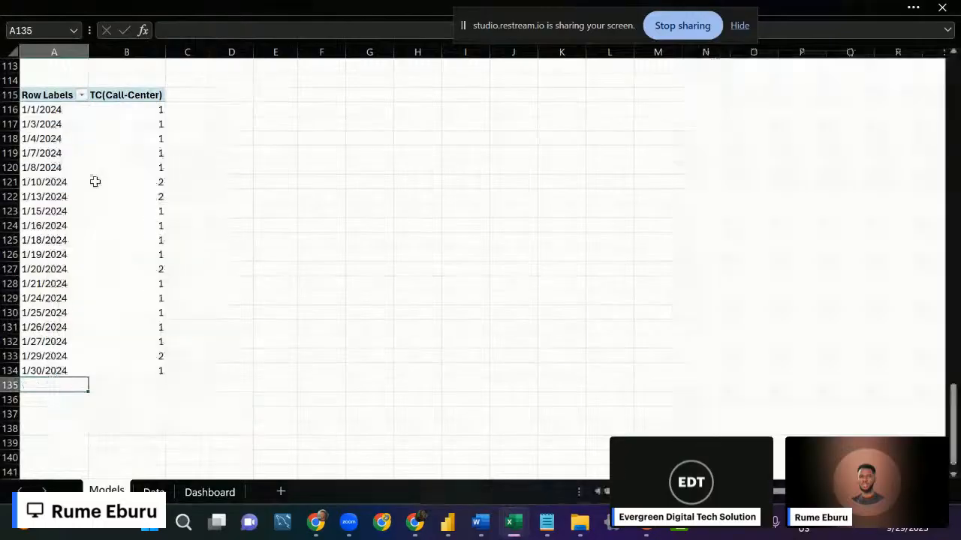
pyautogui.click(92, 182)
# Link cell D116 to the pivot table with =A116 and fill the formula across to column E and down to row 134.
pyautogui.click(239, 110)
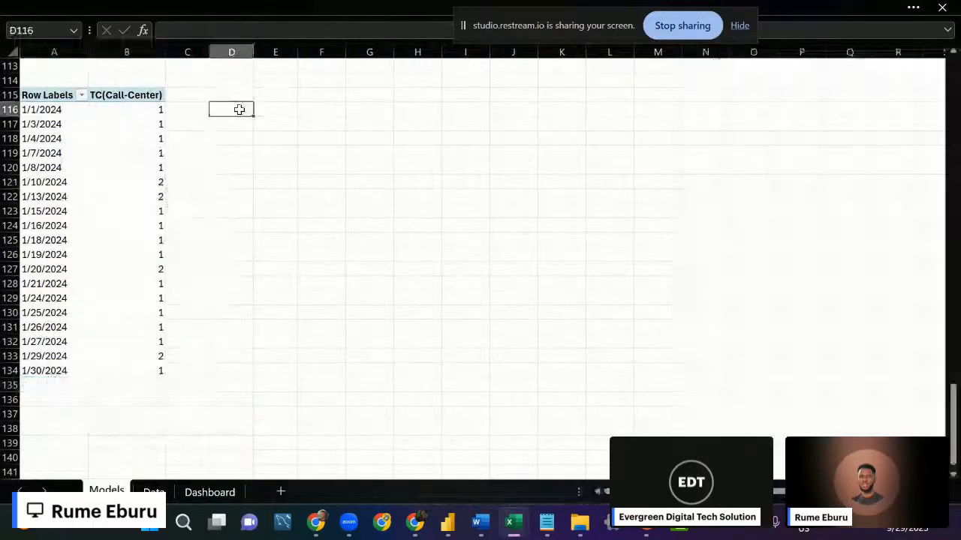
pyautogui.write('=')
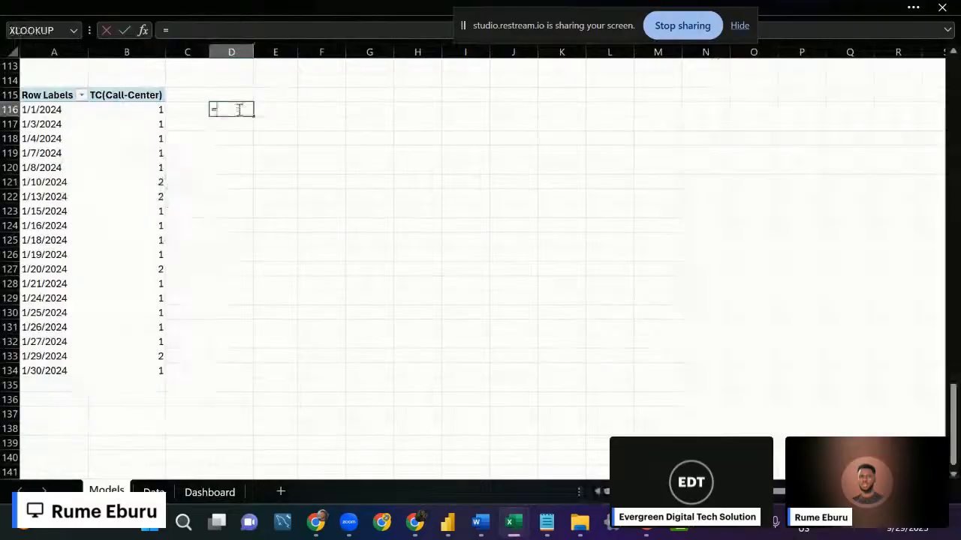
pyautogui.write('a')
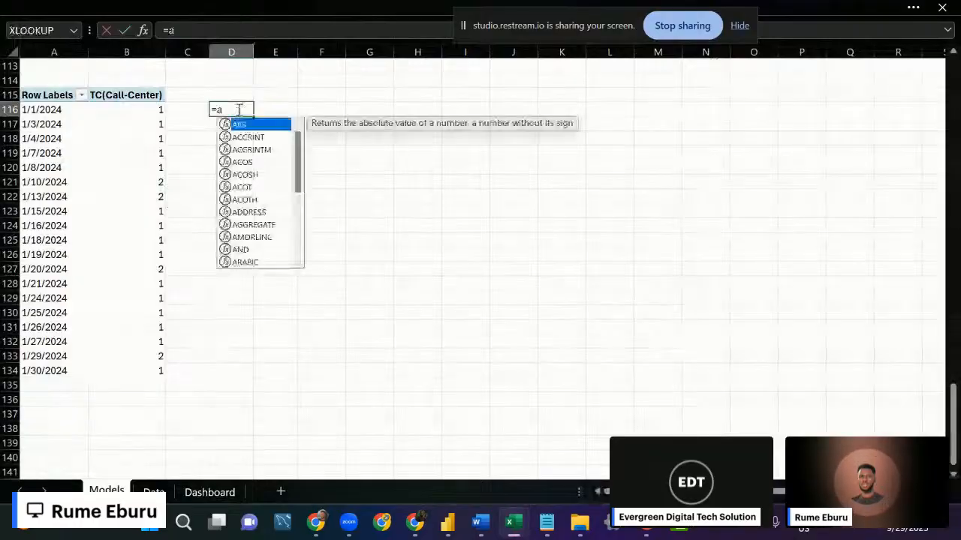
pyautogui.write('116')
pyautogui.hotkey('ctrl', 'Return')
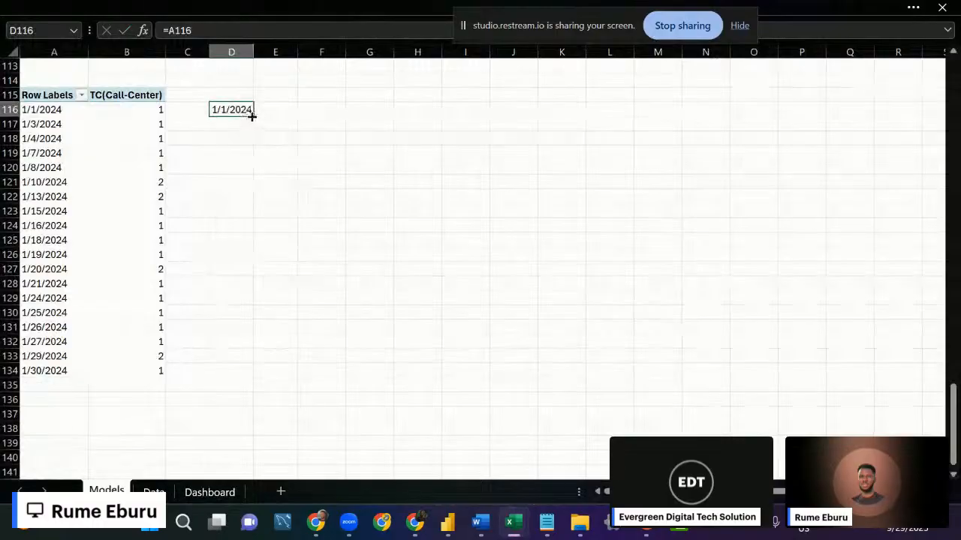
pyautogui.moveTo(253, 116); pyautogui.dragTo(297, 113)
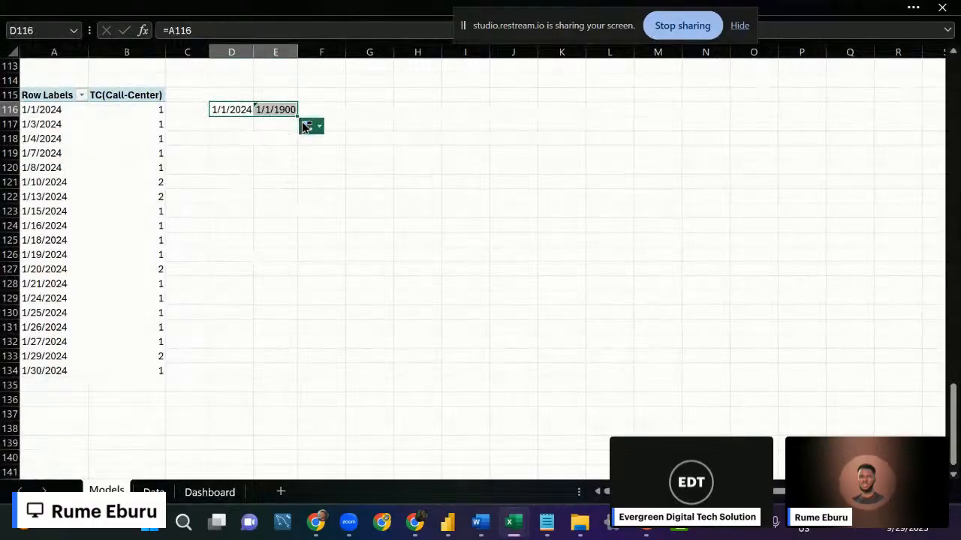
pyautogui.moveTo(297, 113); pyautogui.dragTo(271, 378)
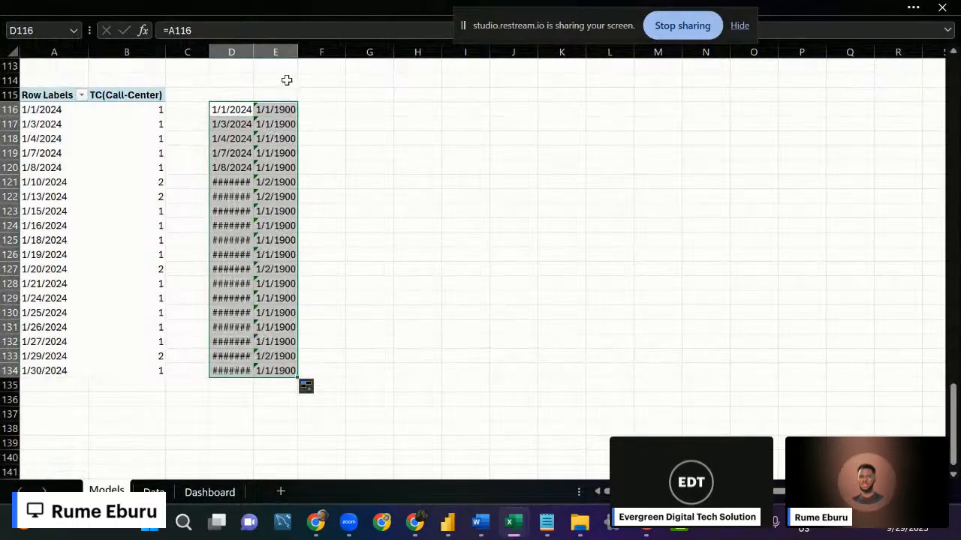
# Re-enter the formula =B116 in cell E116.
pyautogui.click(276, 109)
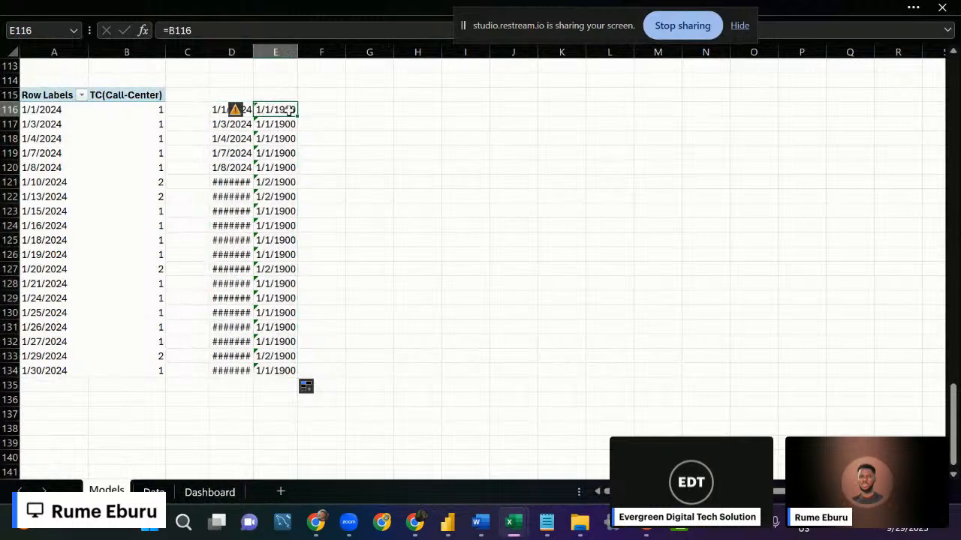
pyautogui.doubleClick(285, 110)
pyautogui.press('BackSpace')
pyautogui.press('BackSpace')
pyautogui.press('BackSpace')
pyautogui.press('BackSpace')
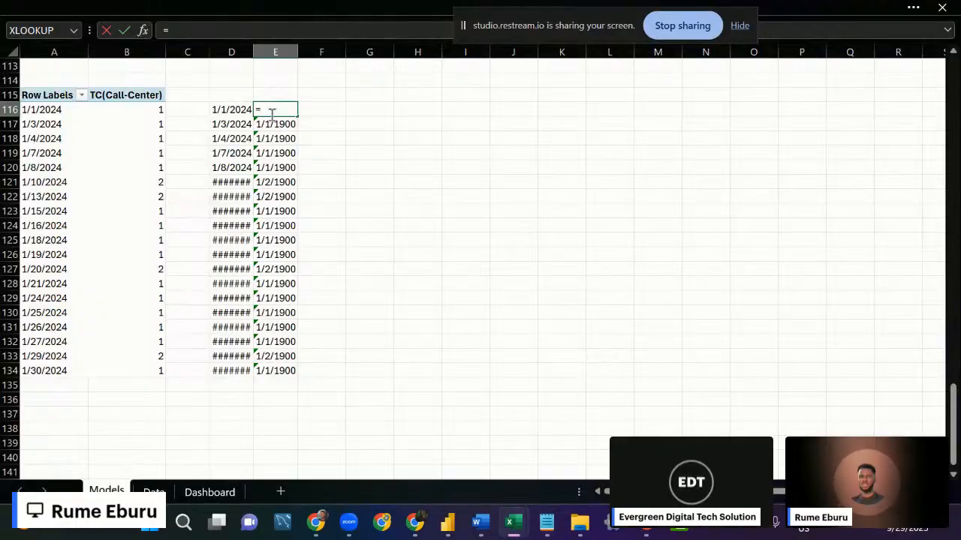
pyautogui.write('b116')
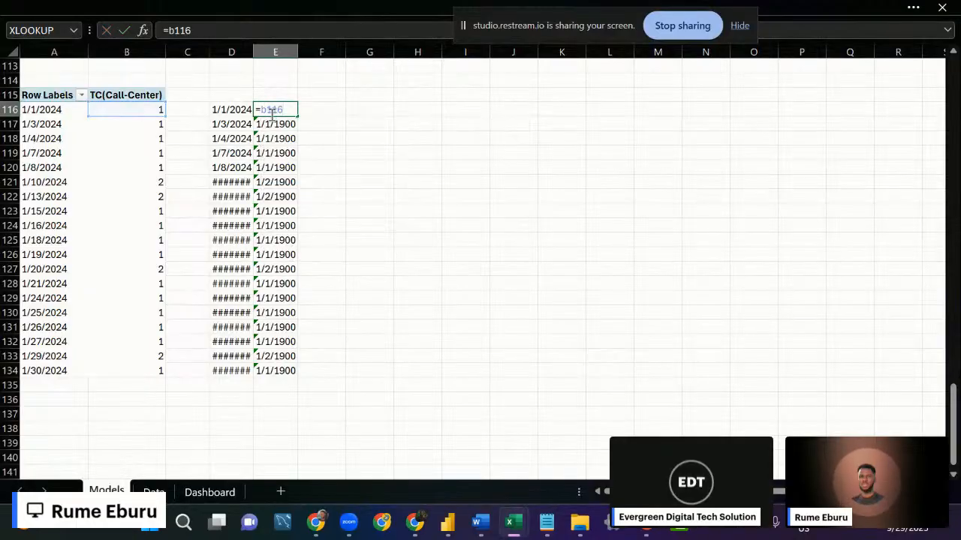
pyautogui.press('Return')
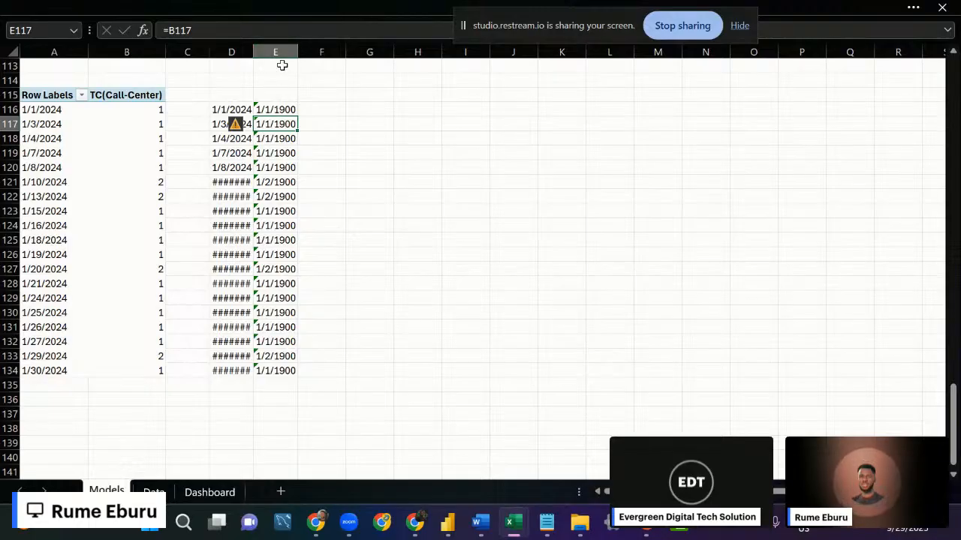
# Format E116:E134 as Number with 0 decimal places and a thousands separator, and widen column D to fit its dates.
pyautogui.moveTo(267, 107); pyautogui.dragTo(262, 372)
pyautogui.rightClick(264, 182)
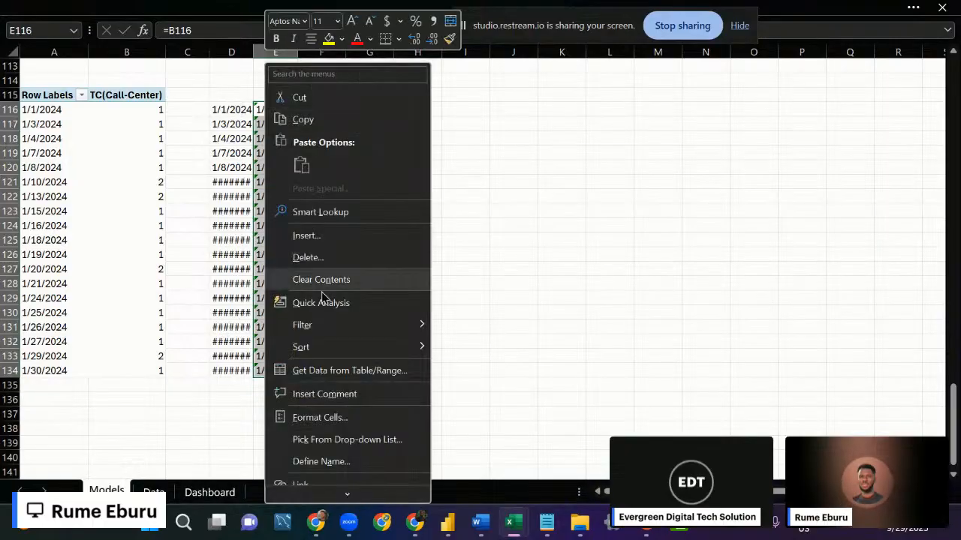
pyautogui.click(320, 417)
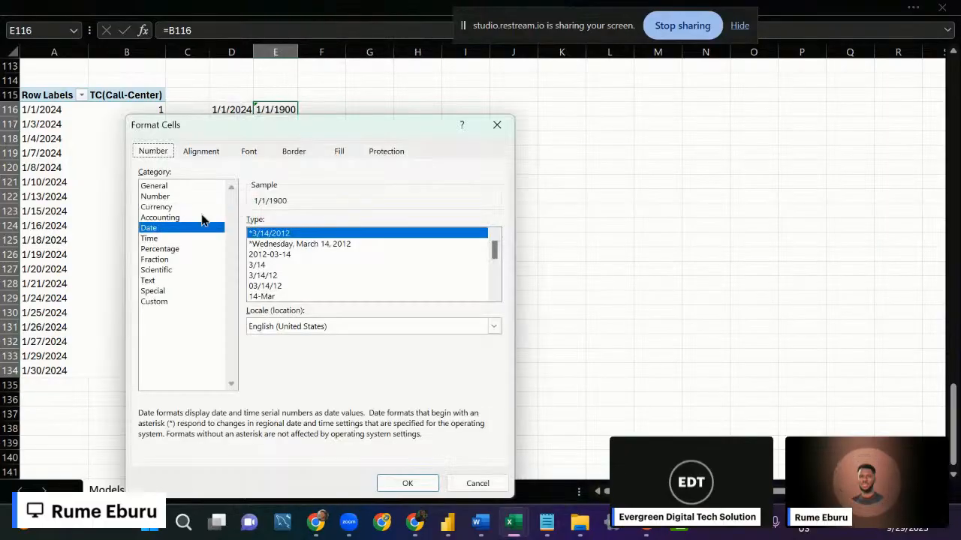
pyautogui.click(164, 196)
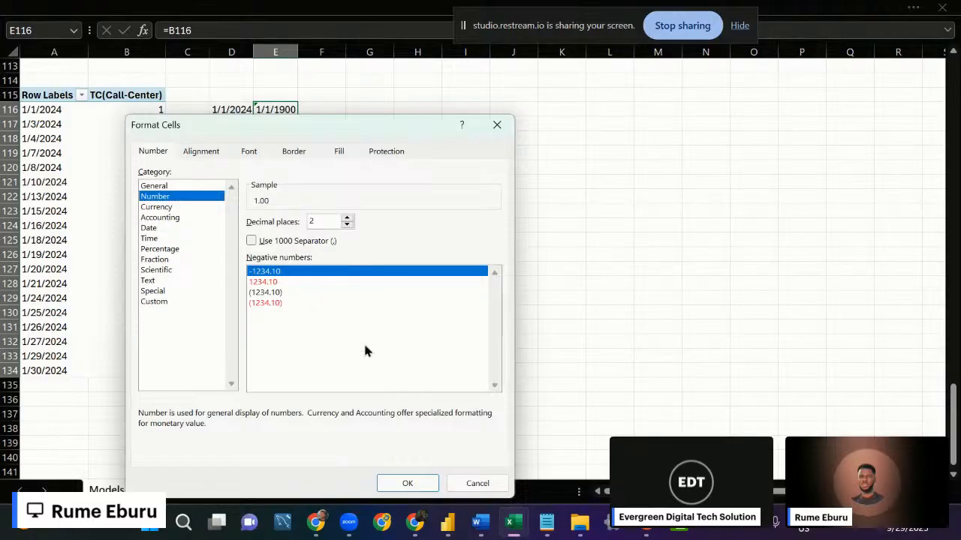
pyautogui.click(347, 224)
pyautogui.click(346, 224)
pyautogui.click(253, 242)
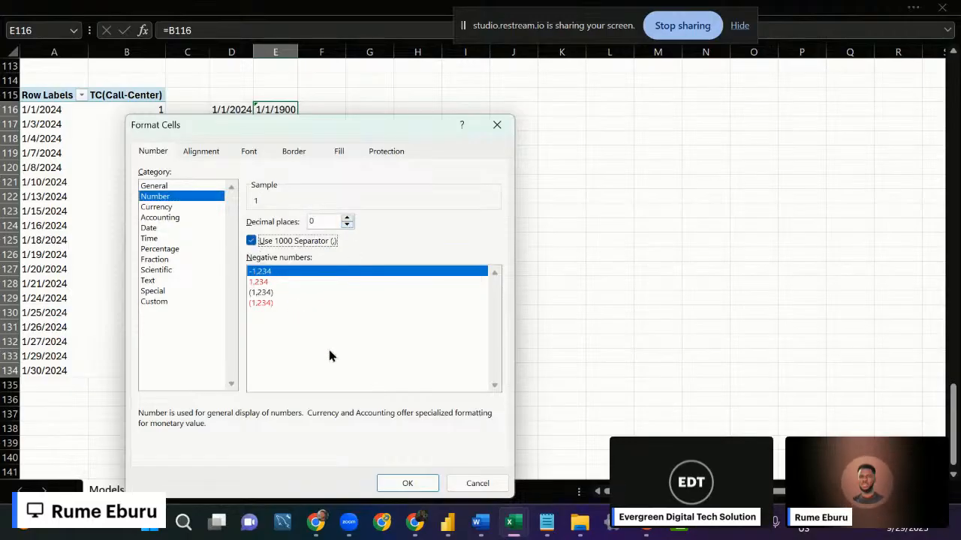
pyautogui.click(407, 484)
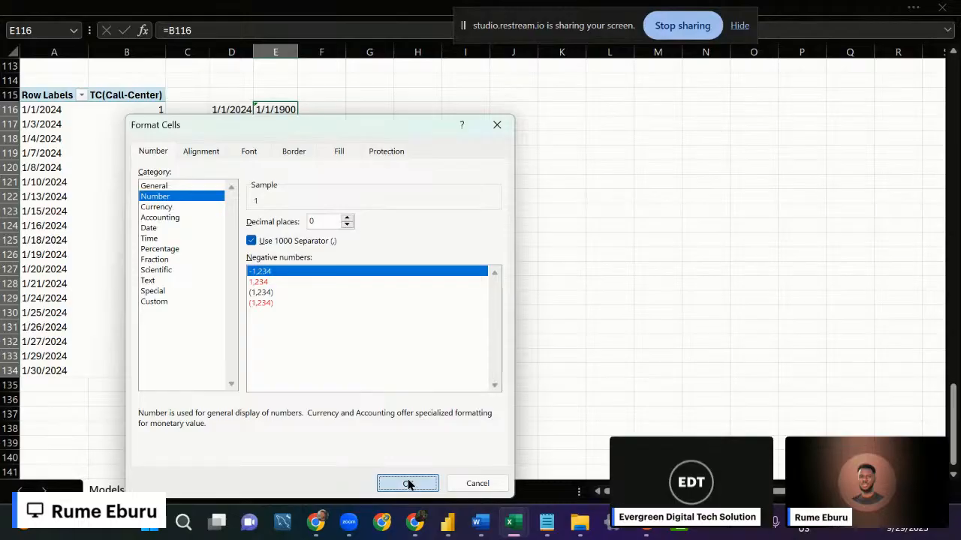
pyautogui.click(373, 152)
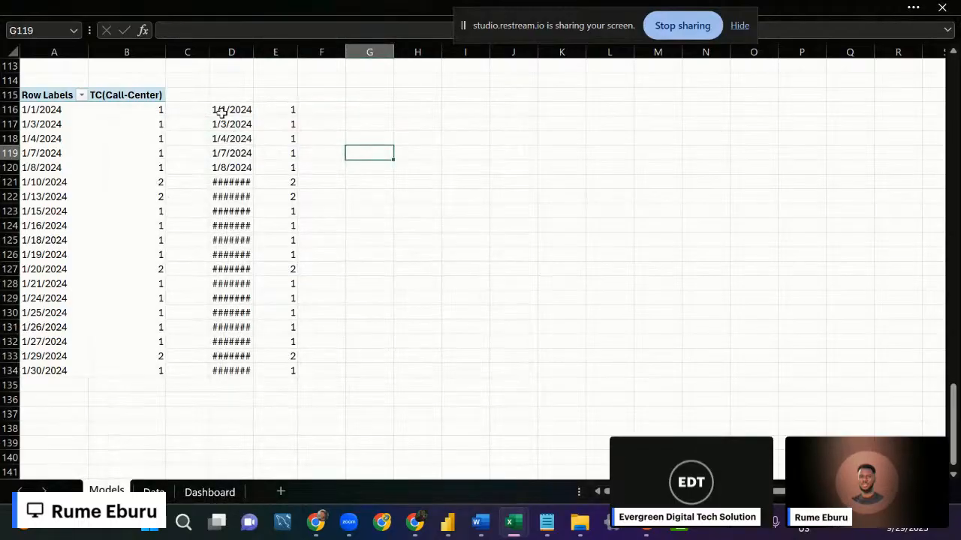
pyautogui.moveTo(250, 50); pyautogui.dragTo(260, 51)
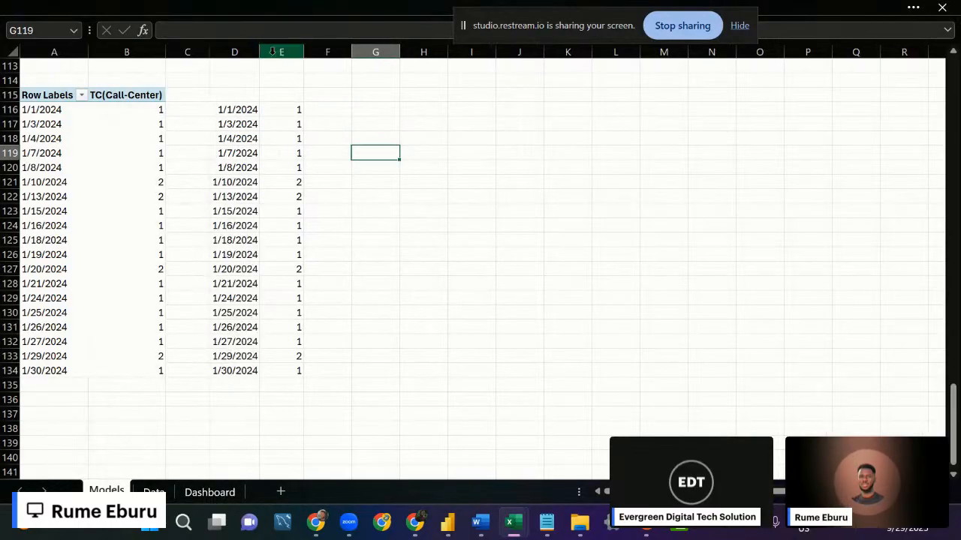
# Insert a 2-D line chart from D116:E134 and place it beside the linked data, starting around column H.
pyautogui.moveTo(231, 107); pyautogui.dragTo(308, 379)
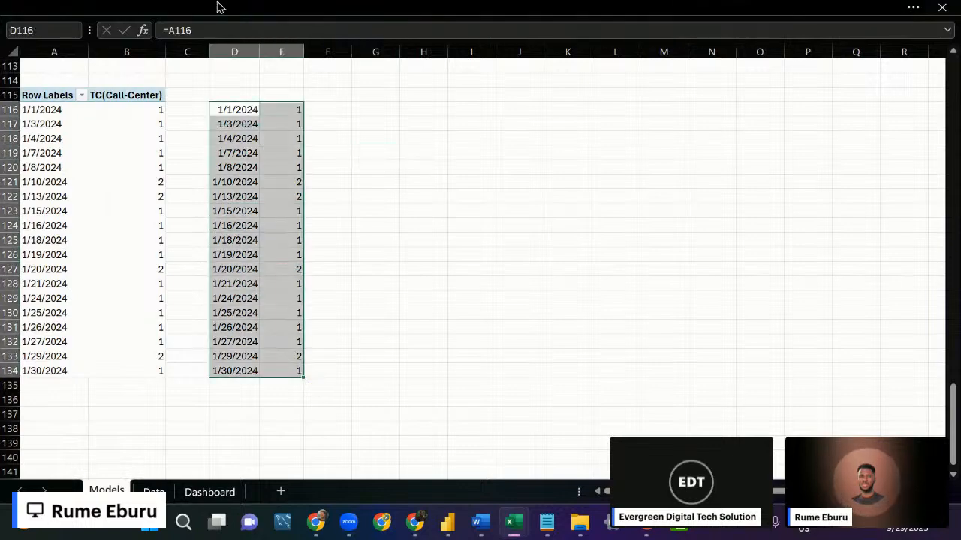
pyautogui.click(217, 7)
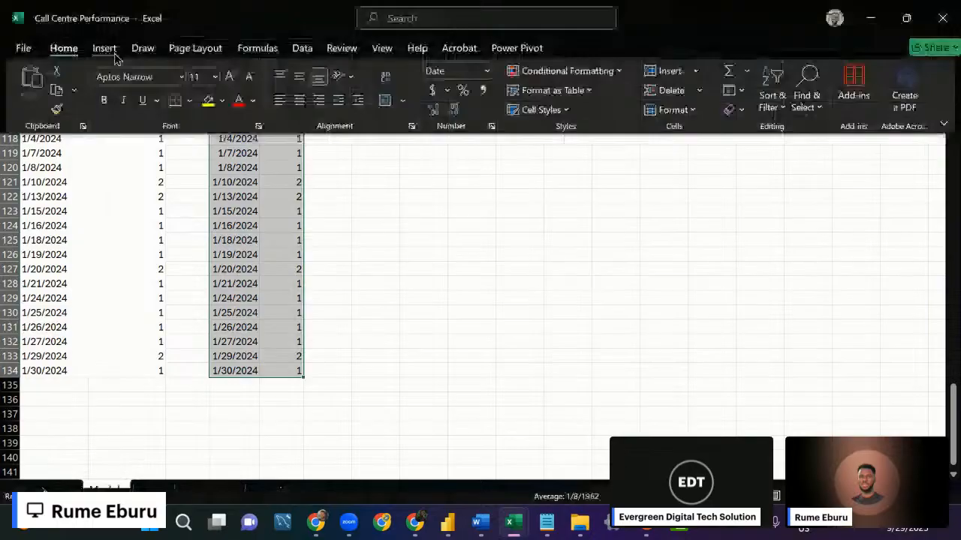
pyautogui.click(105, 48)
pyautogui.click(410, 92)
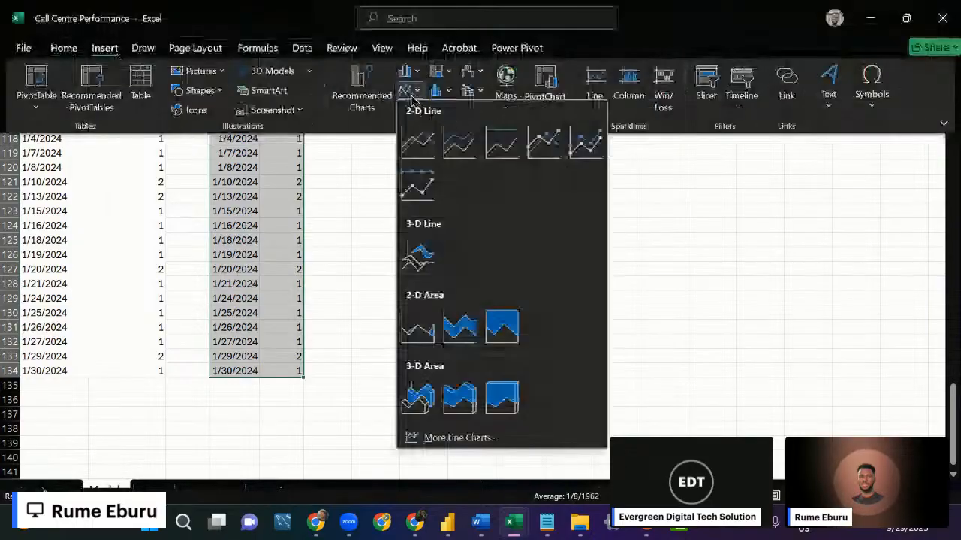
pyautogui.click(516, 150)
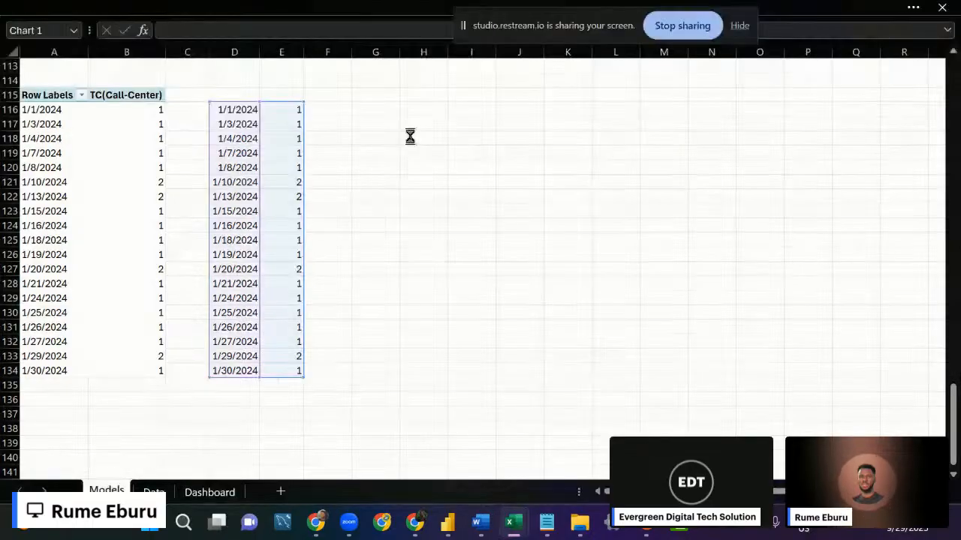
pyautogui.moveTo(318, 368); pyautogui.dragTo(445, 295)
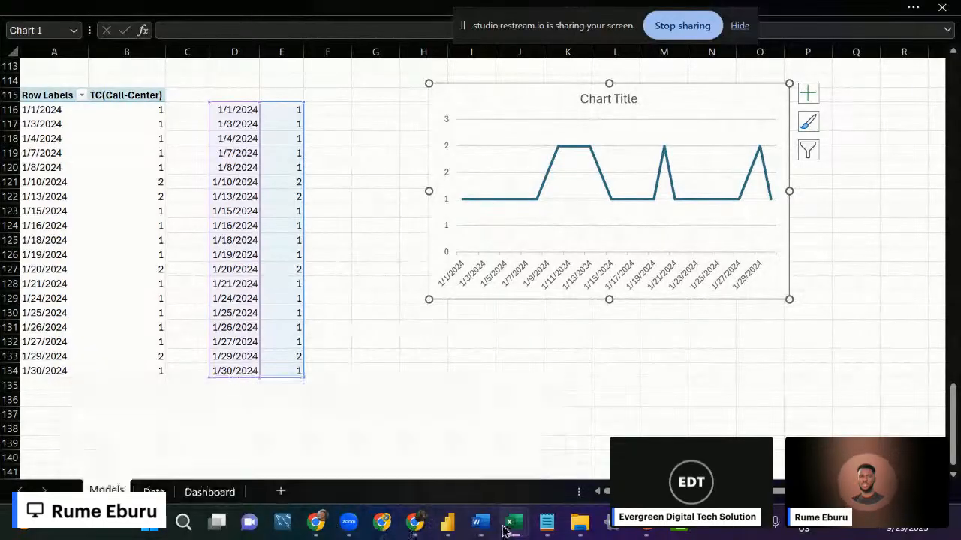
# Switch to the finished reference dashboard workbook and select the line chart on its first Total Calls card for inspection.
pyautogui.moveTo(506, 531)
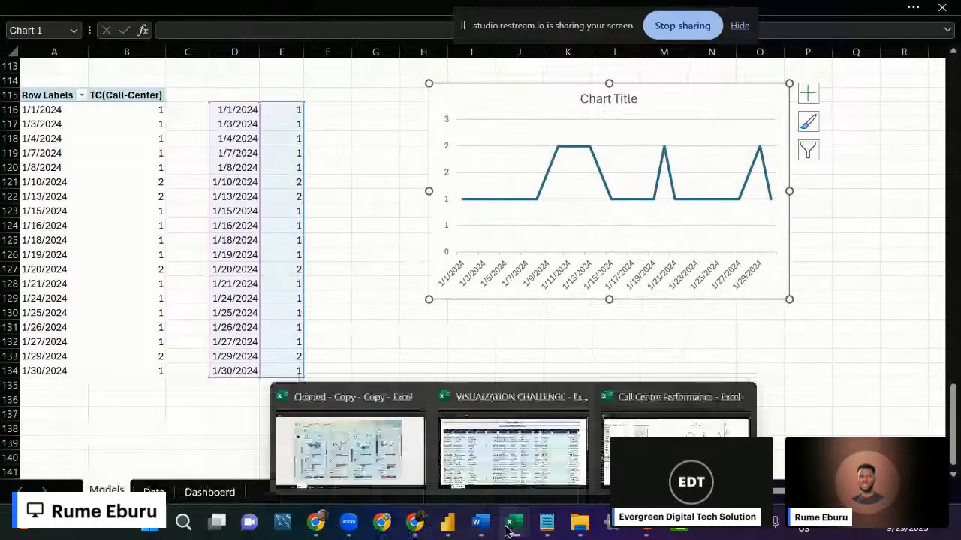
pyautogui.click(352, 450)
pyautogui.click(280, 167)
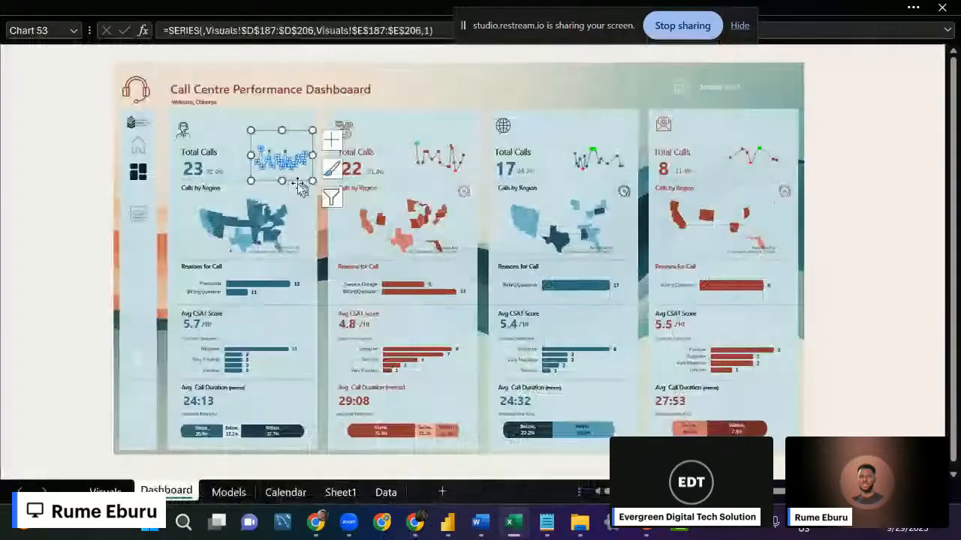
# Inspect a data point on the reference dashboard's first Total Calls line chart, and switch back to the Call Centre Performance workbook.
pyautogui.click(274, 161)
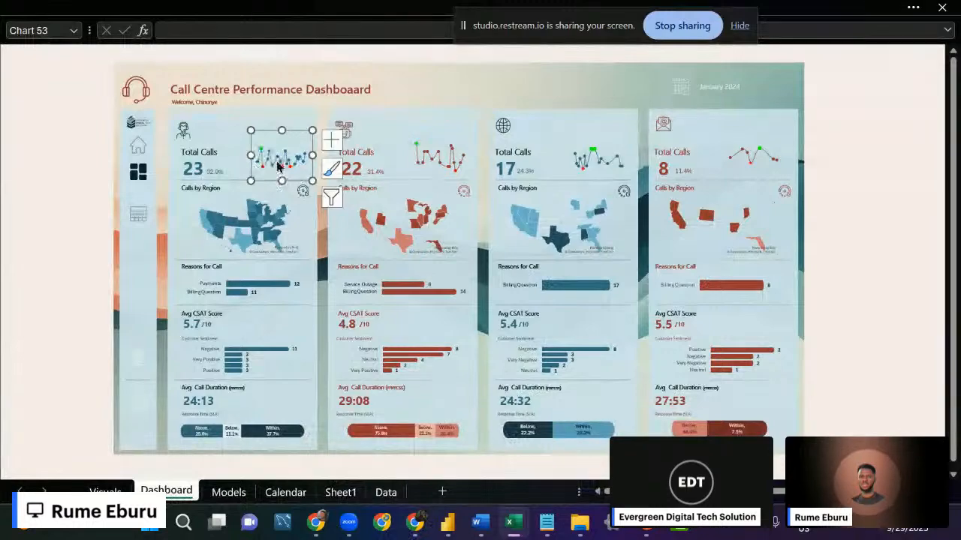
pyautogui.moveTo(270, 163)
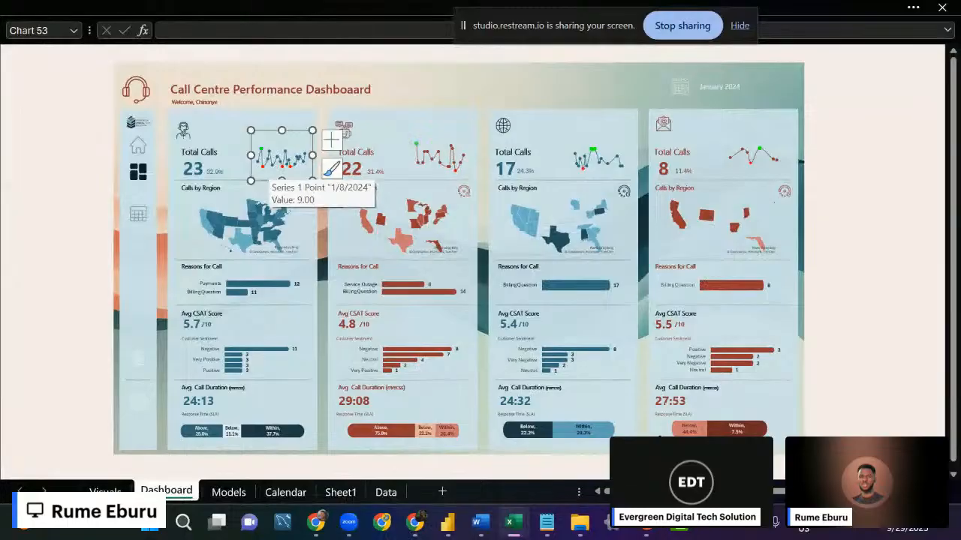
pyautogui.moveTo(510, 523)
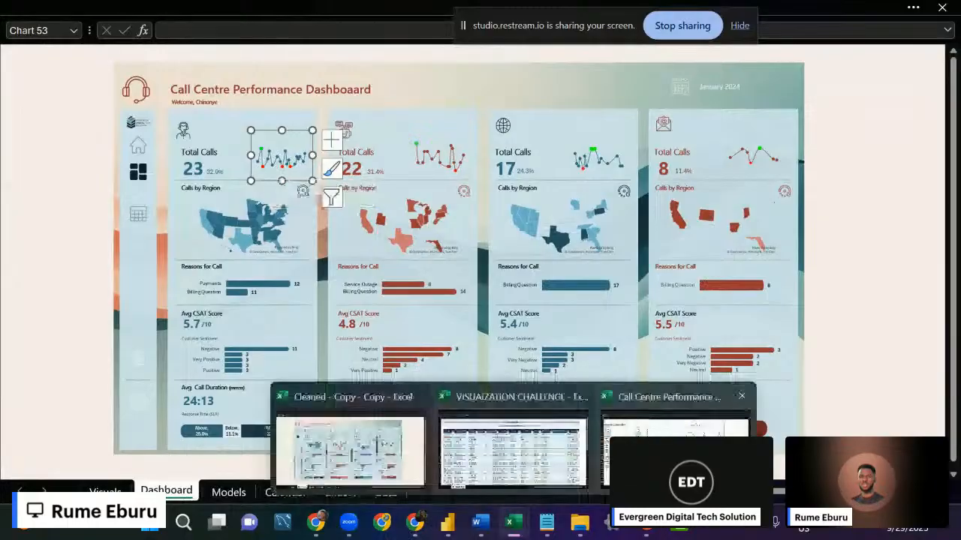
pyautogui.click(675, 453)
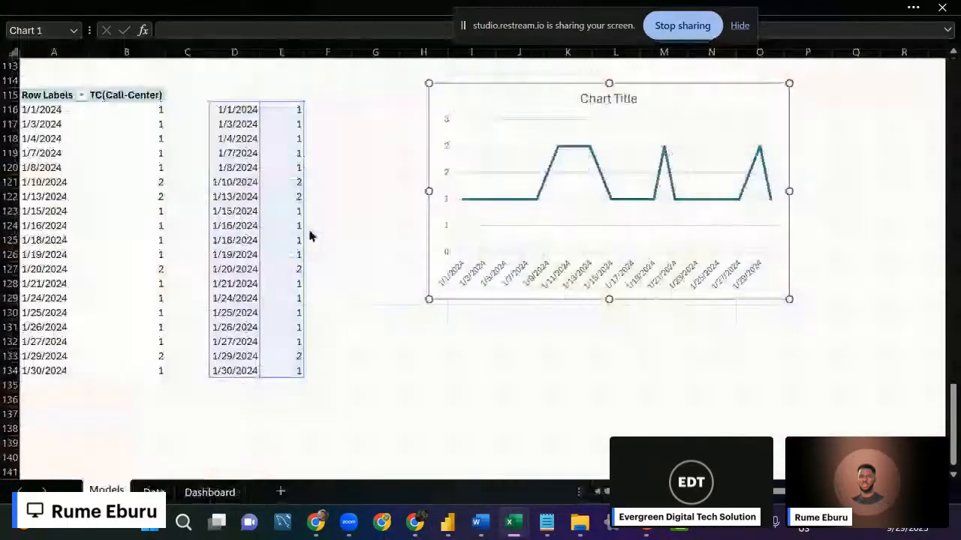
# Replace TC(Call-Center) with the ACD(Call-Centre) measure in the values of the pivot table at A115, and close its field list.
pyautogui.click(134, 123)
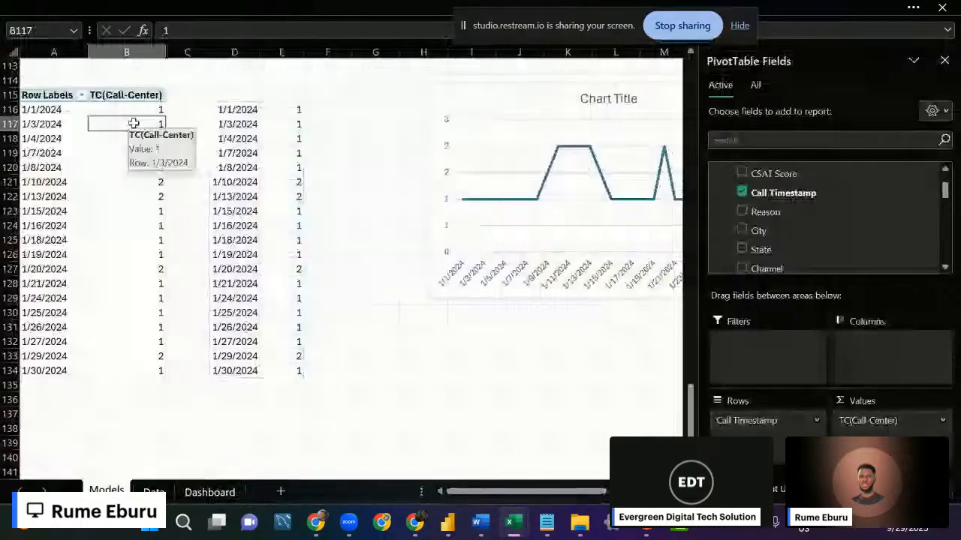
pyautogui.scroll(-5, 829, 235)
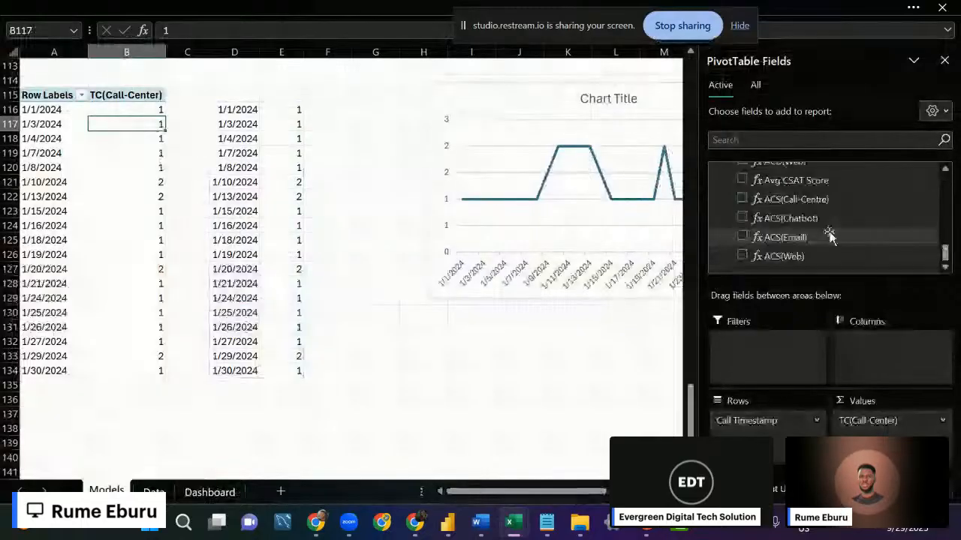
pyautogui.scroll(3, 855, 225)
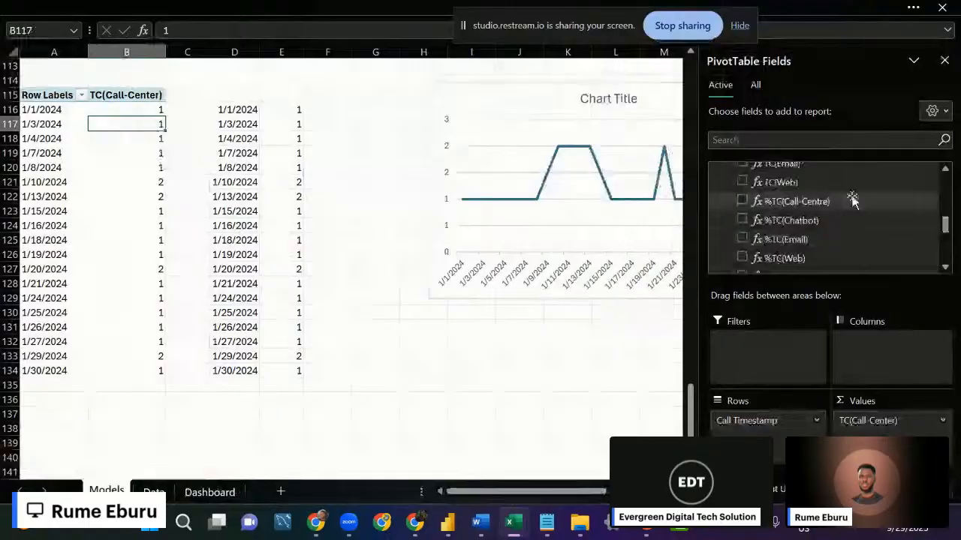
pyautogui.scroll(1, 851, 191)
pyautogui.scroll(-2, 849, 180)
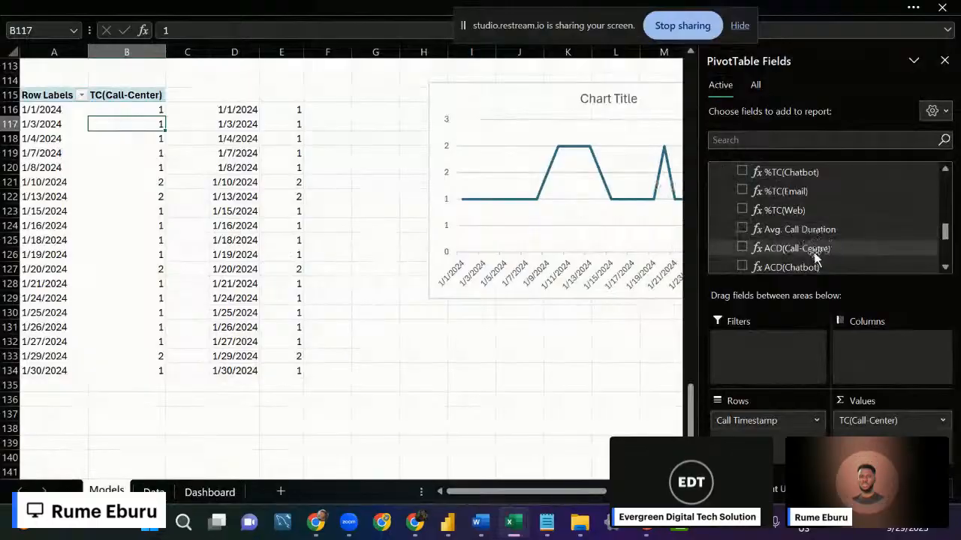
pyautogui.moveTo(818, 261); pyautogui.dragTo(877, 418)
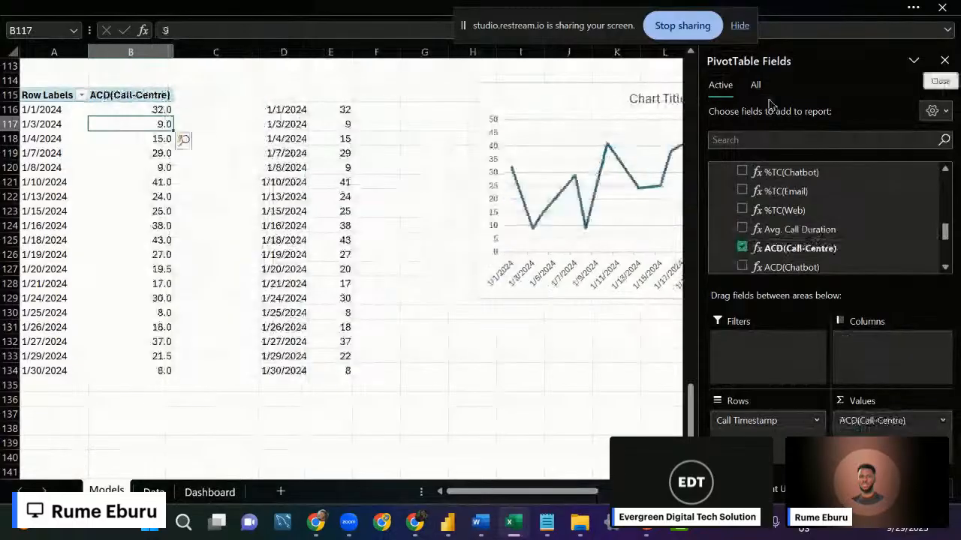
pyautogui.click(942, 60)
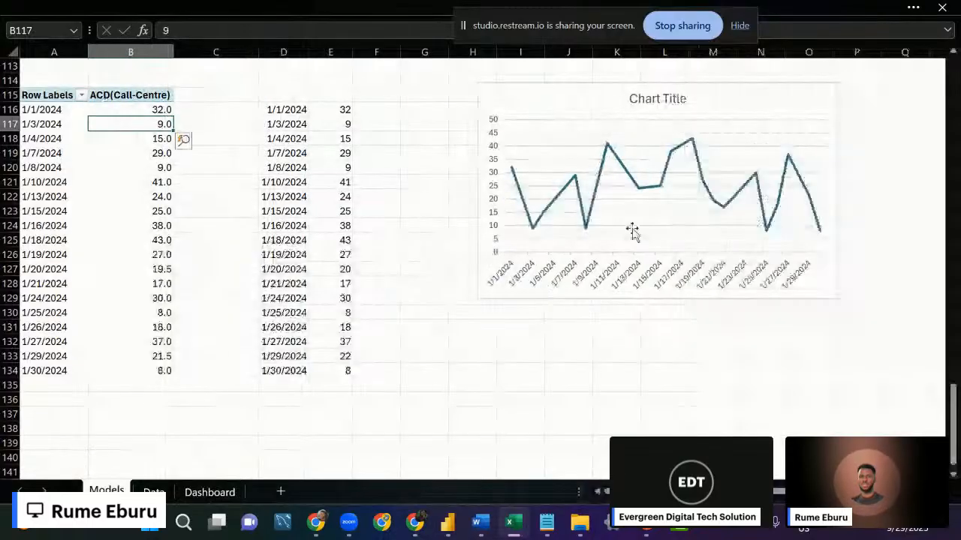
# Remove both axes and the gridlines from the Models line chart and reposition it to start around column I, clear of the linked data.
pyautogui.moveTo(632, 231); pyautogui.dragTo(540, 204)
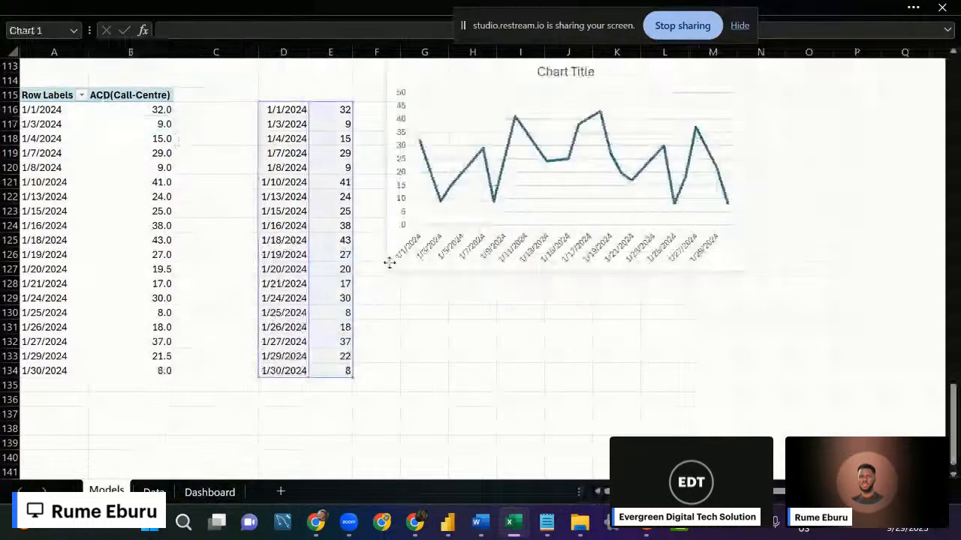
pyautogui.moveTo(389, 262); pyautogui.dragTo(384, 257)
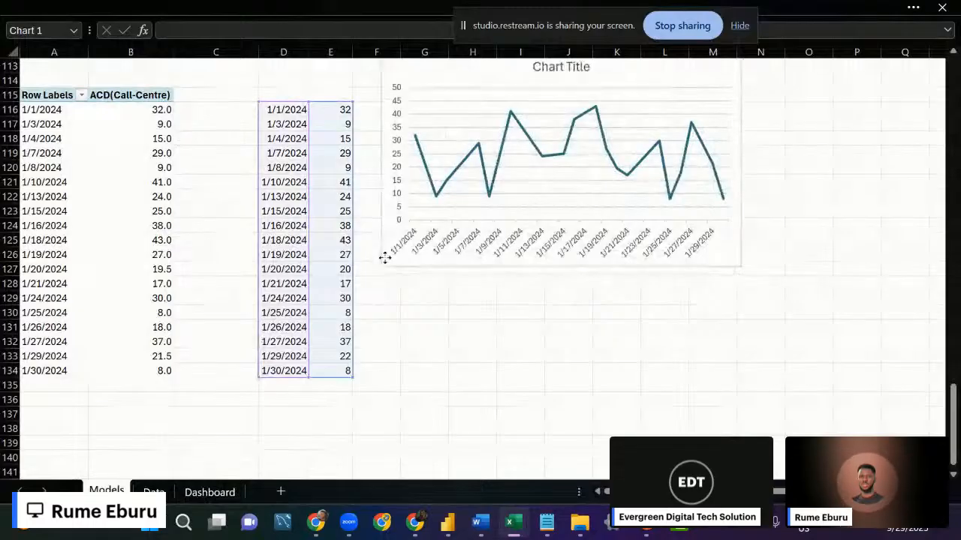
pyautogui.moveTo(384, 258); pyautogui.dragTo(428, 296)
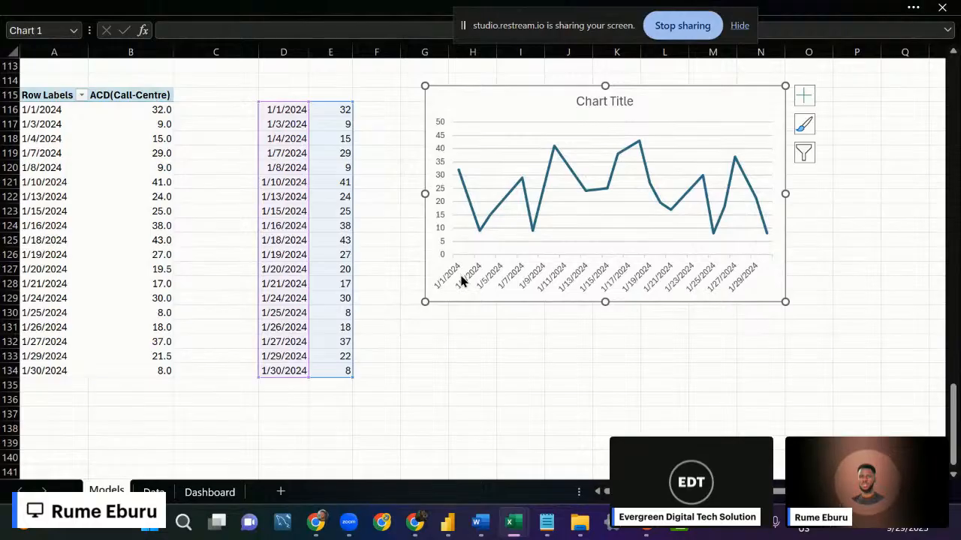
pyautogui.click(461, 281)
pyautogui.press('Delete')
pyautogui.click(466, 291)
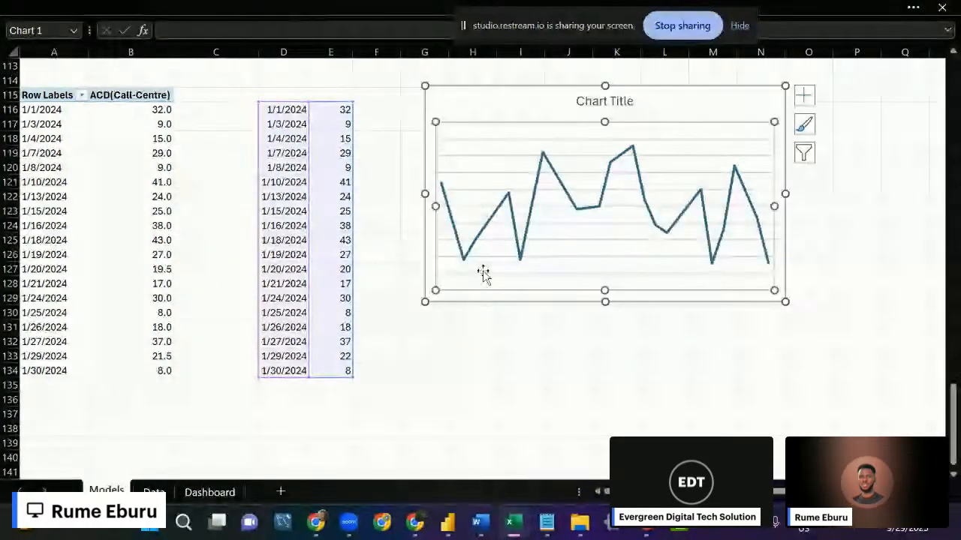
pyautogui.press('Delete')
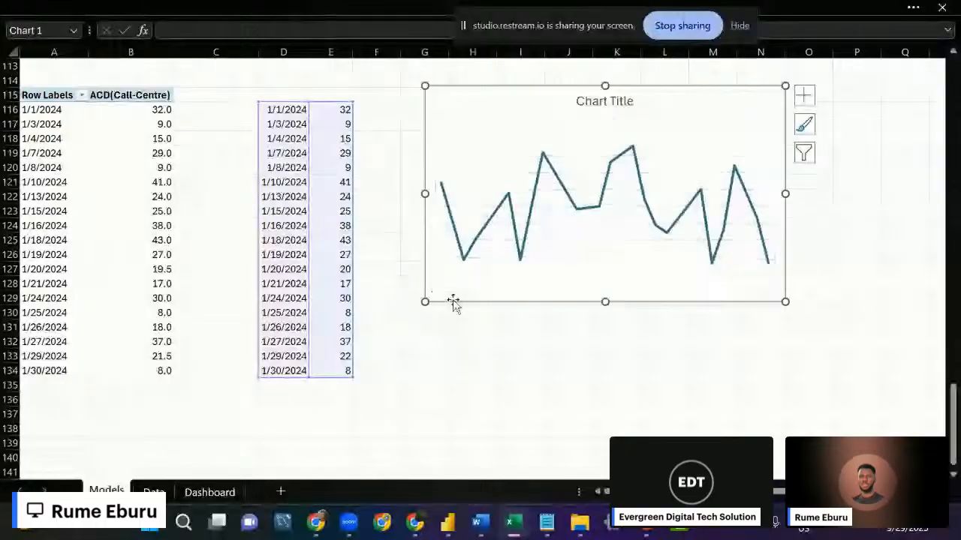
pyautogui.moveTo(453, 301); pyautogui.dragTo(541, 312)
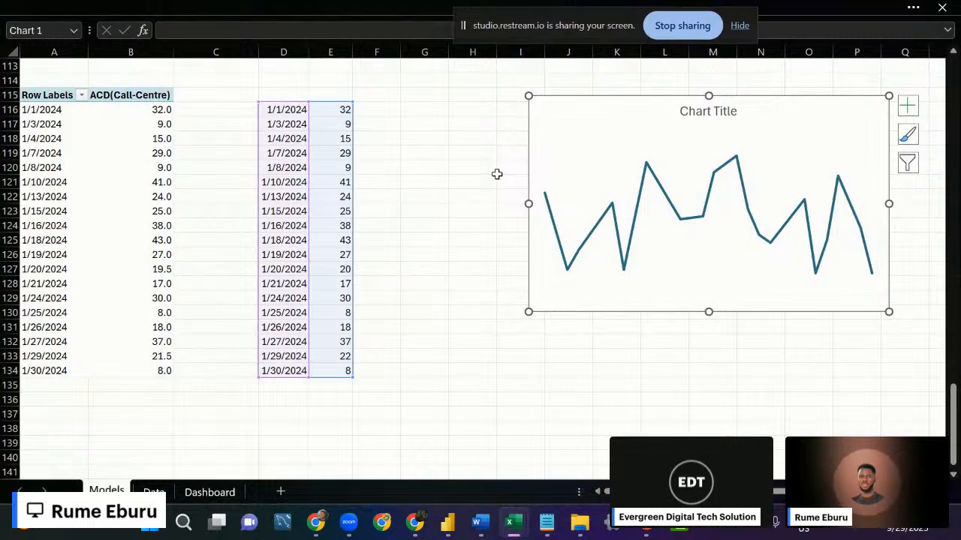
# Begin an IF formula in cell F116 whose logical test starts with MAX(E116:E134).
pyautogui.click(366, 109)
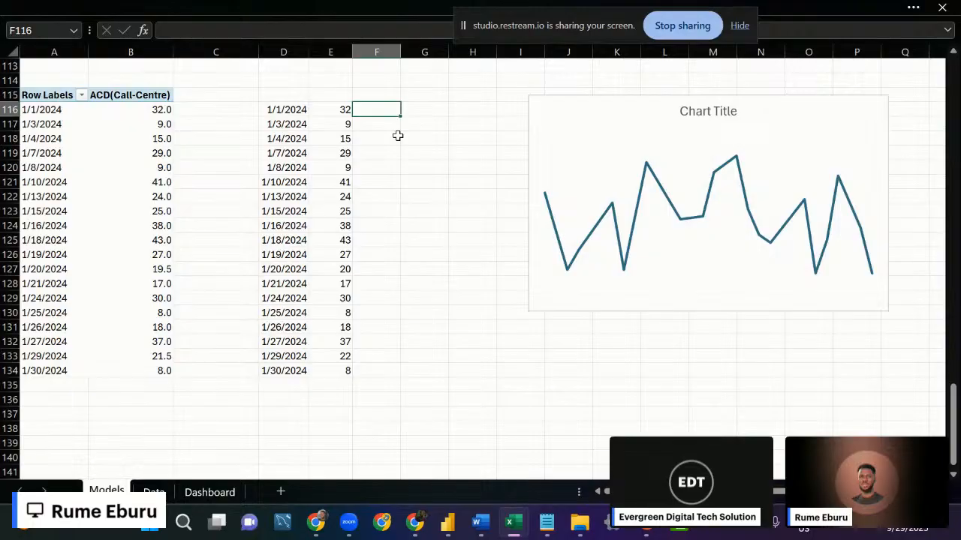
pyautogui.write('=')
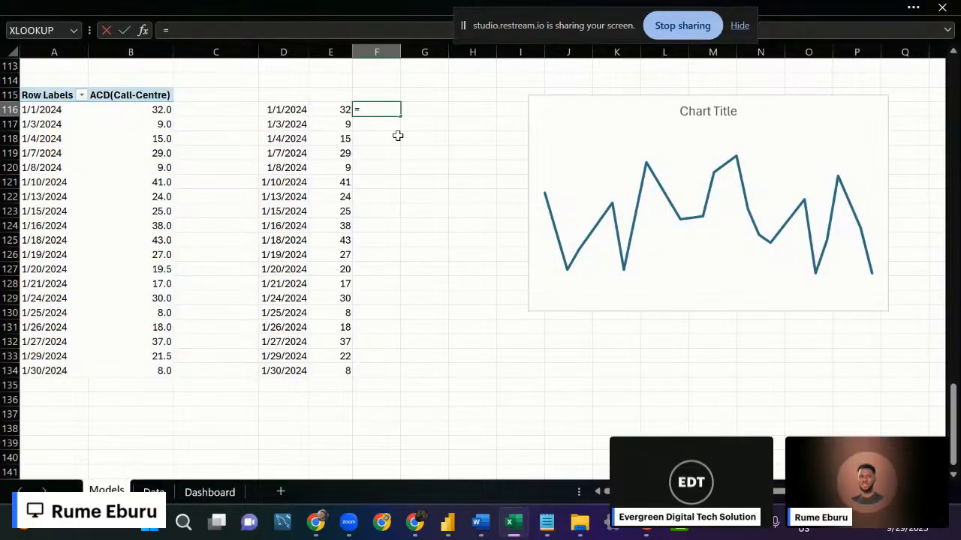
pyautogui.write('if')
pyautogui.press('Tab')
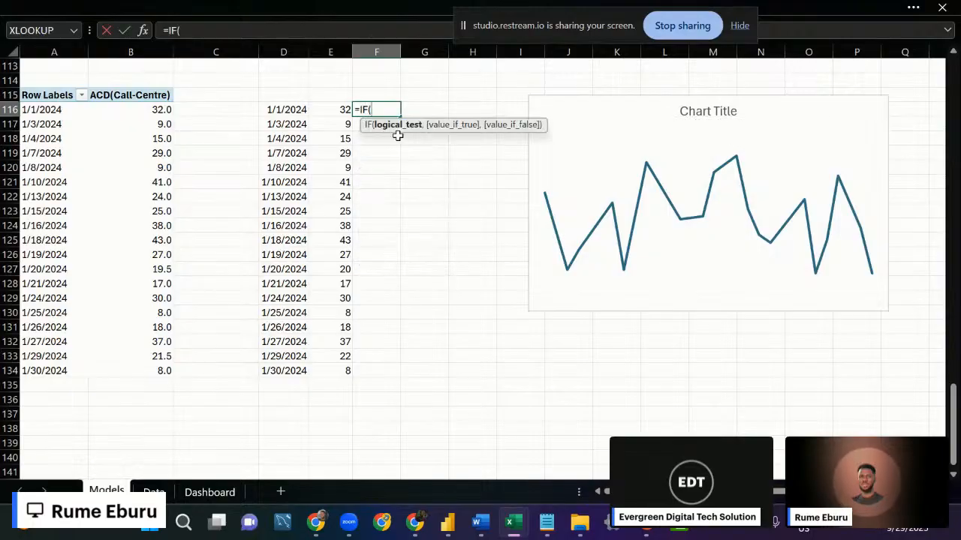
pyautogui.write('ma')
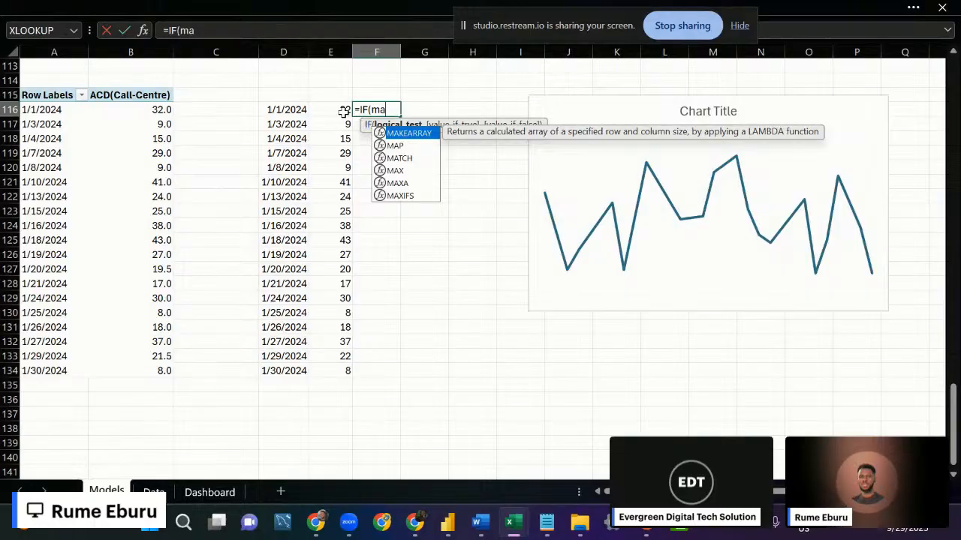
pyautogui.click(396, 170)
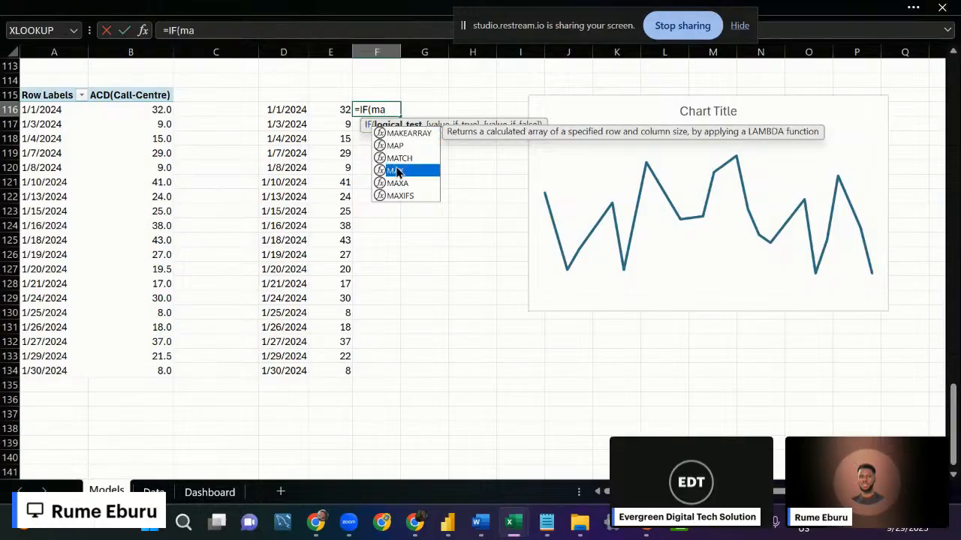
pyautogui.press('Tab')
pyautogui.moveTo(328, 109); pyautogui.dragTo(318, 369)
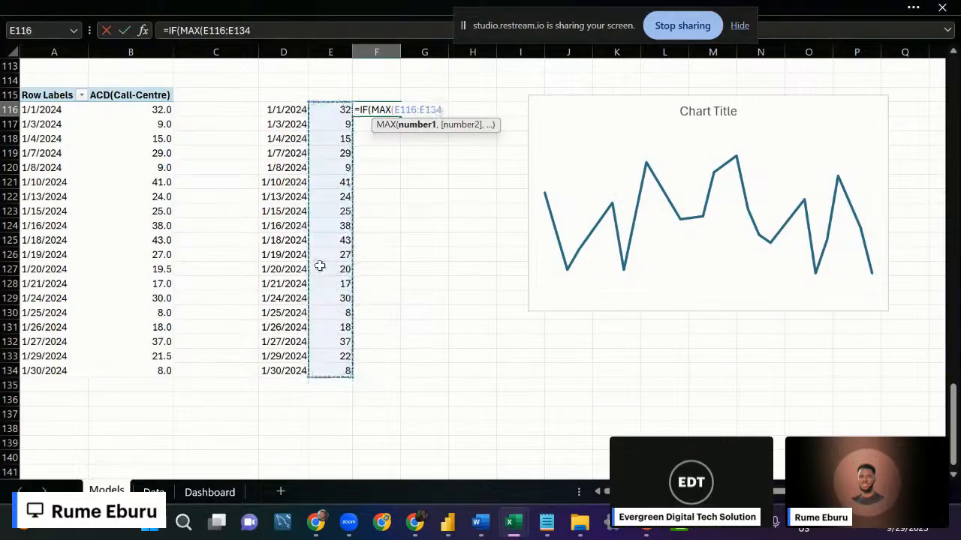
pyautogui.write(')')
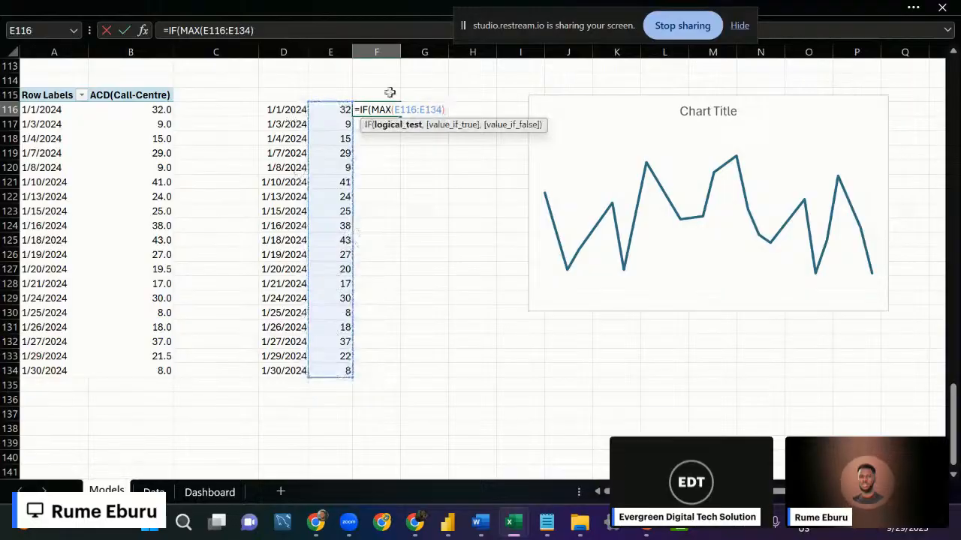
# Complete the F116 formula as =IF(MAX(E116:E134)=E116,E116,NA) and enter it.
pyautogui.click(307, 30)
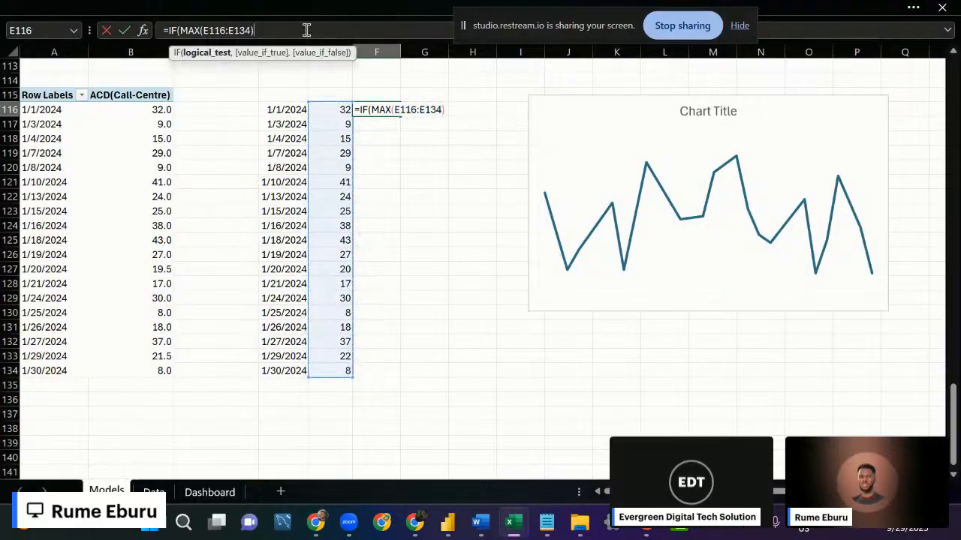
pyautogui.write('=')
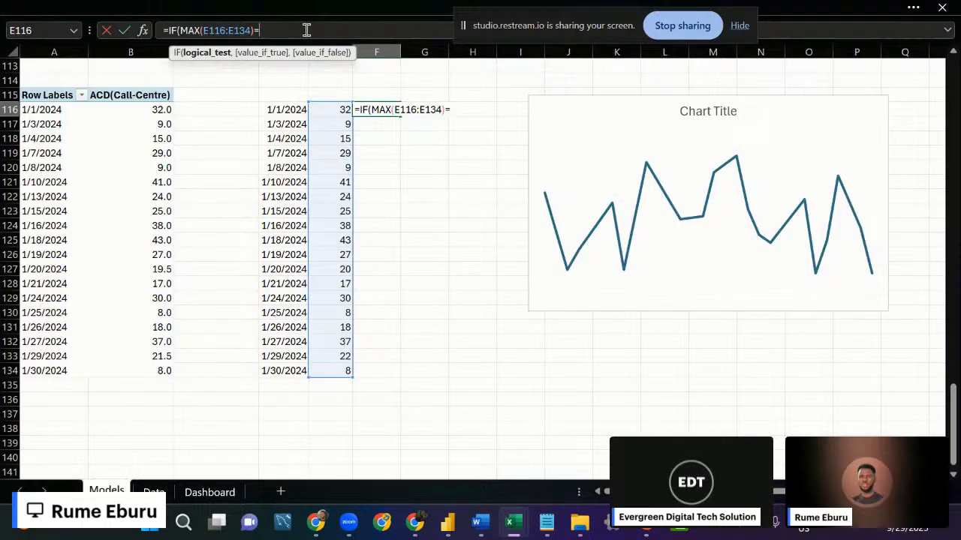
pyautogui.click(339, 109)
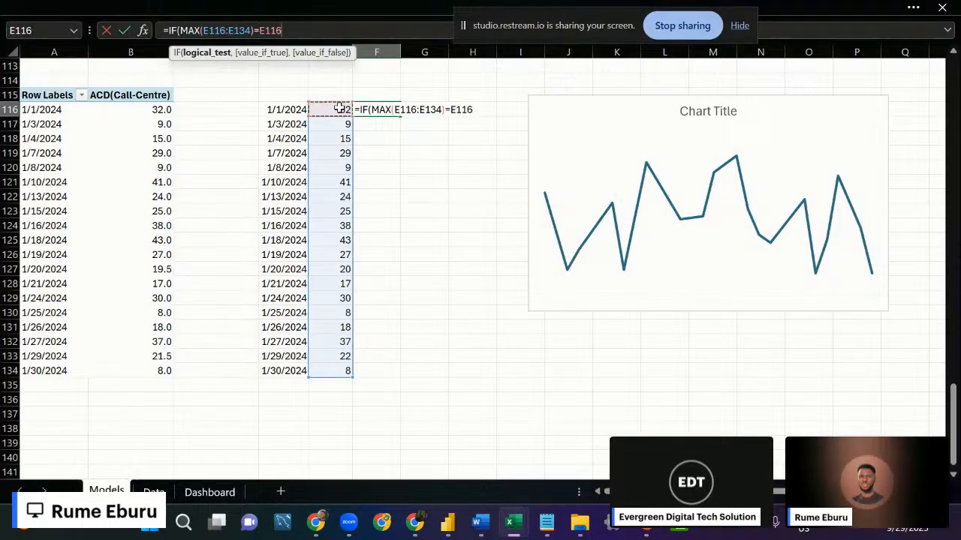
pyautogui.write(',')
pyautogui.click(339, 109)
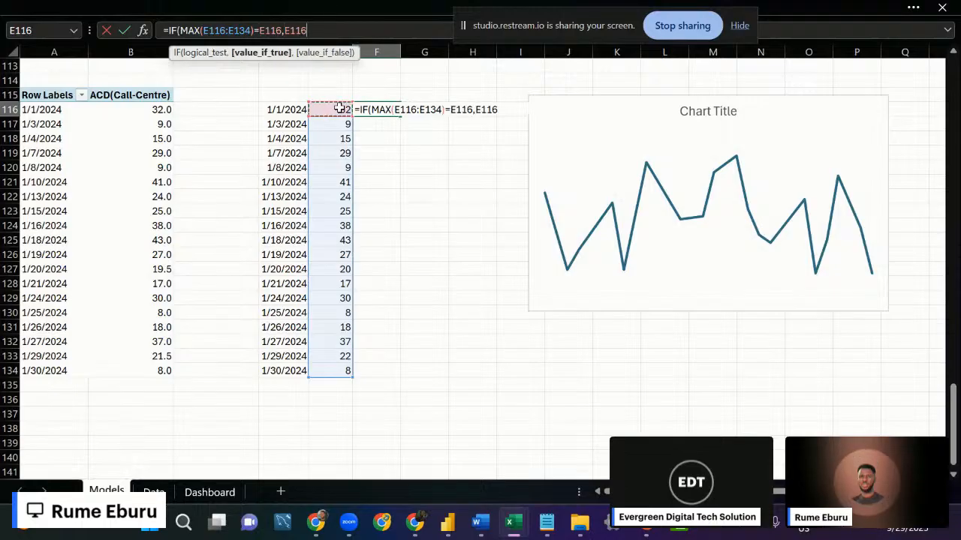
pyautogui.write(',')
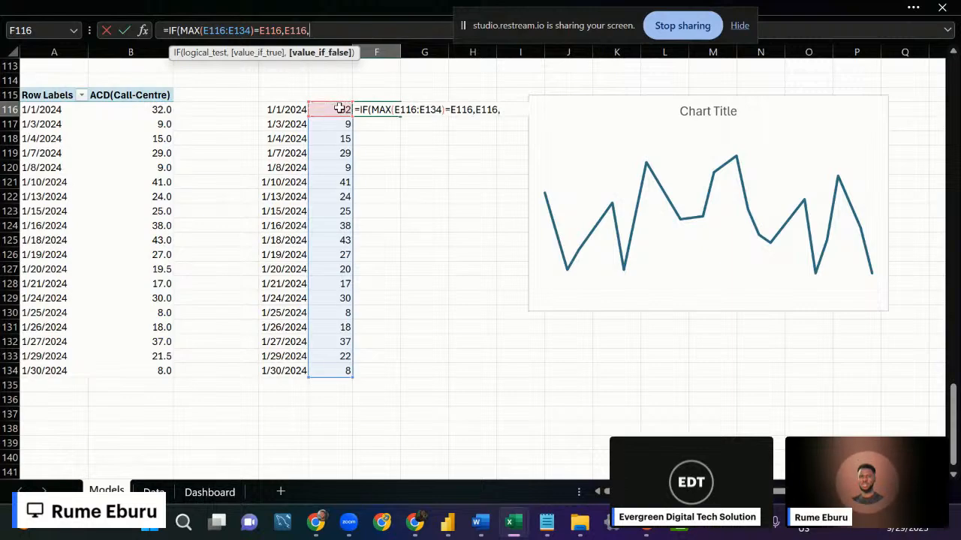
pyautogui.write('NA')
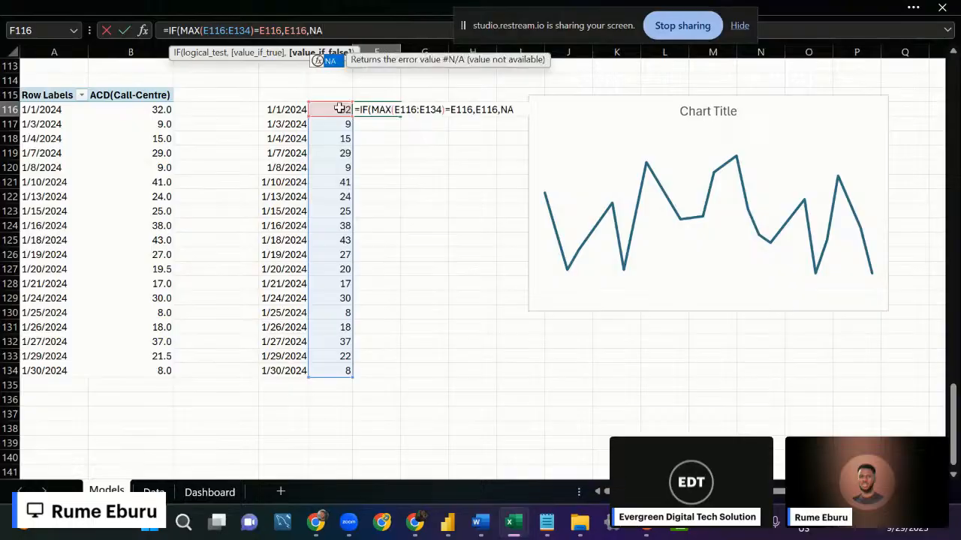
pyautogui.write(')')
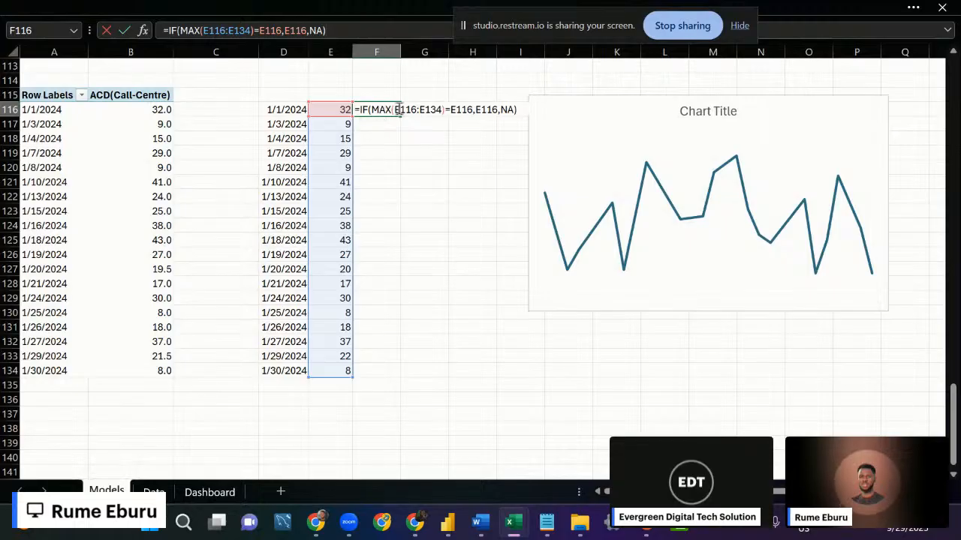
pyautogui.press('Return')
# Put the false result of the F116 formula in quotation marks, giving =IF(MAX(E116:E134)=E116,E116,"NA").
pyautogui.click(374, 114)
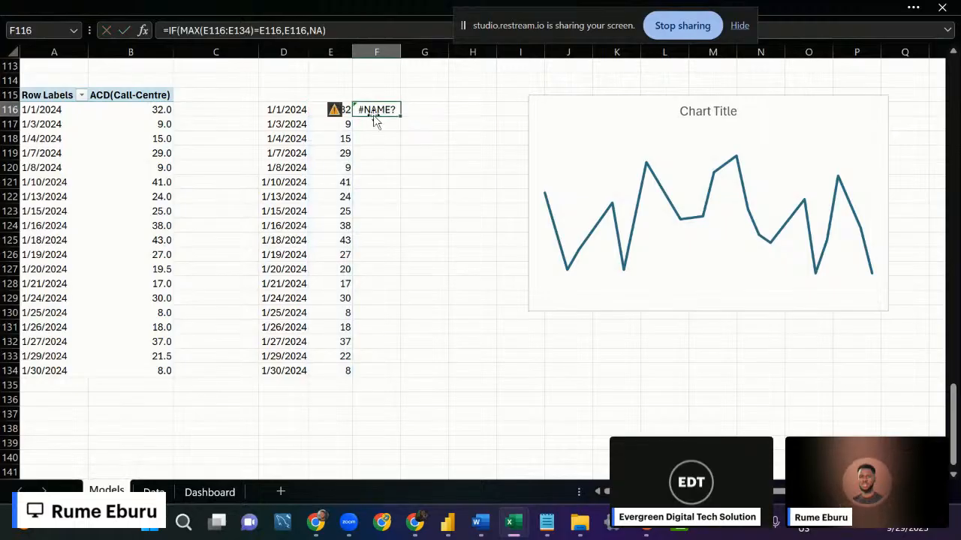
pyautogui.doubleClick(373, 112)
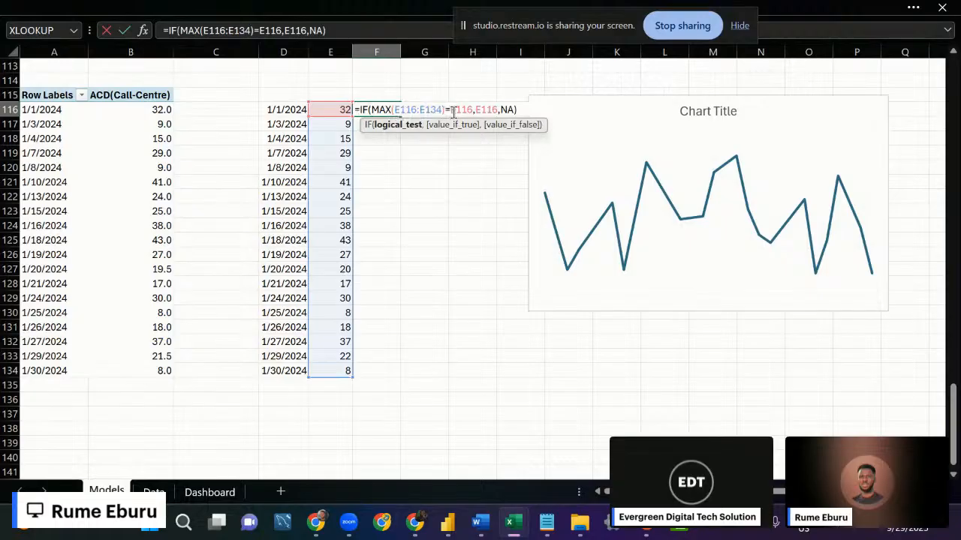
pyautogui.click(512, 111)
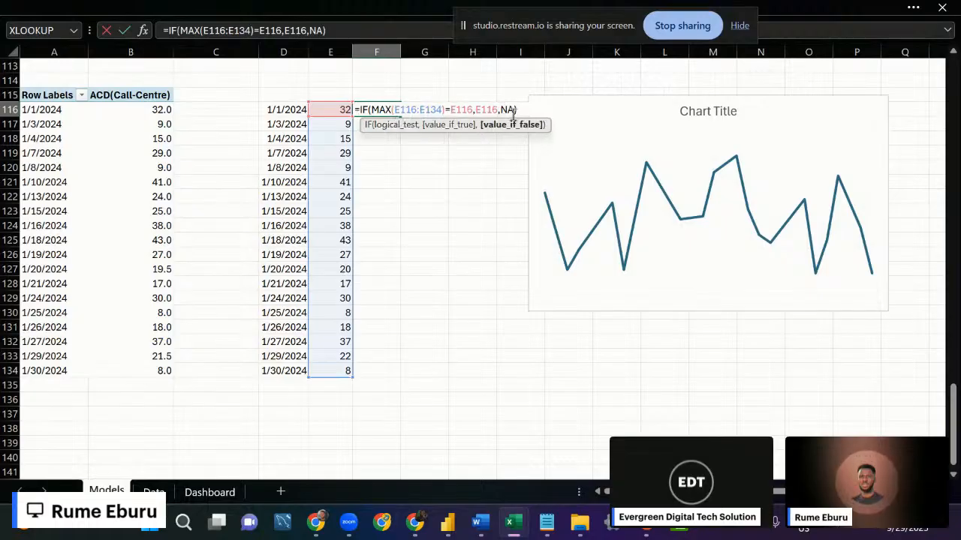
pyautogui.write('"NA')
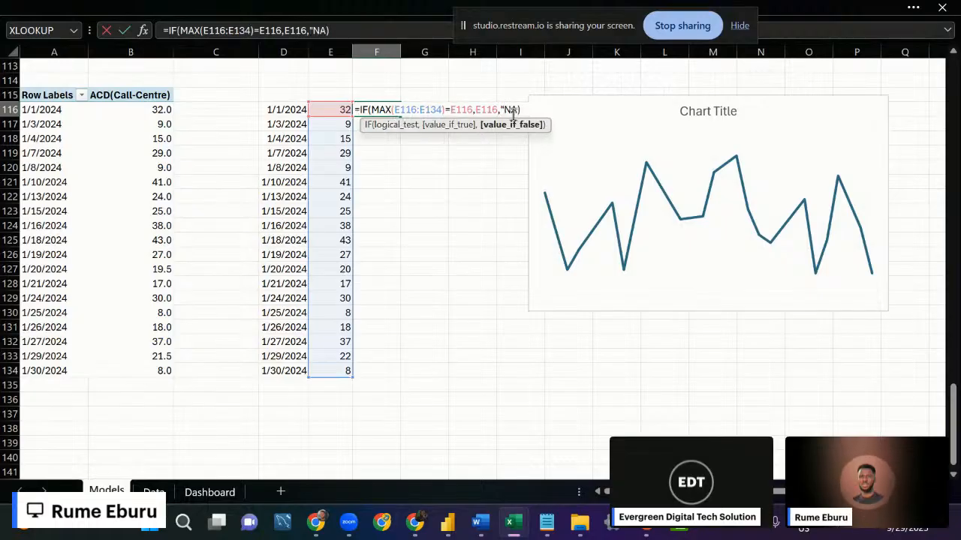
pyautogui.press('Right')
pyautogui.press('Right')
pyautogui.press('Right')
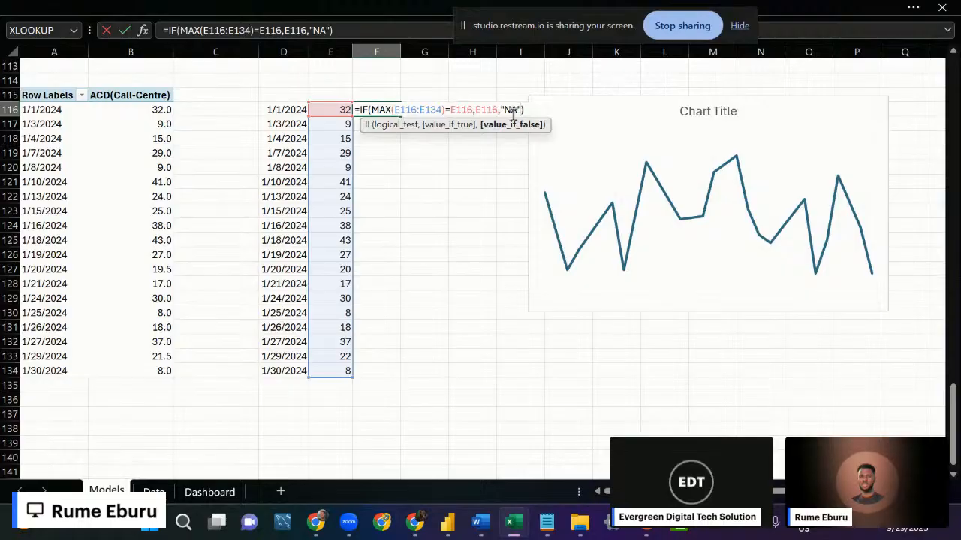
pyautogui.press('Return')
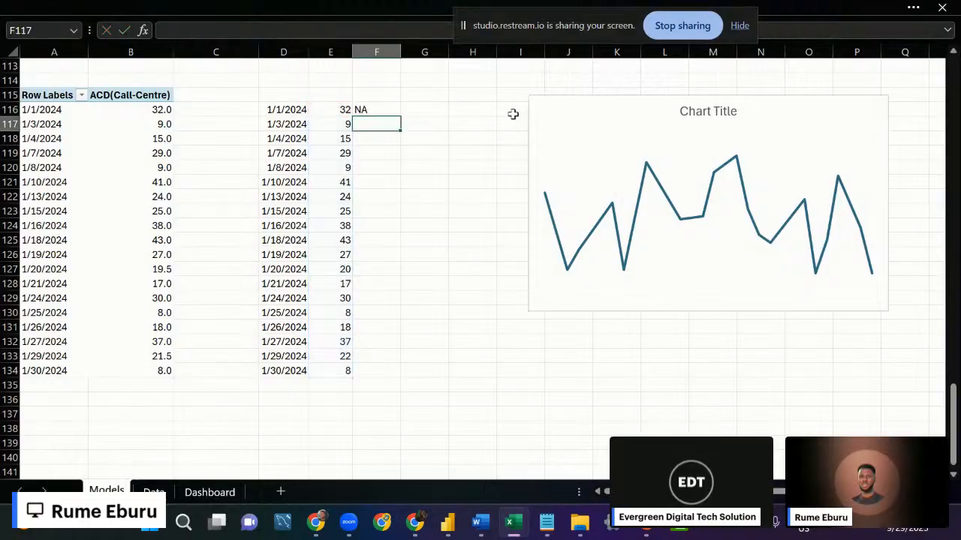
# Make the MAX range in the F116 formula absolute as $E$116:$E$134.
pyautogui.click(375, 109)
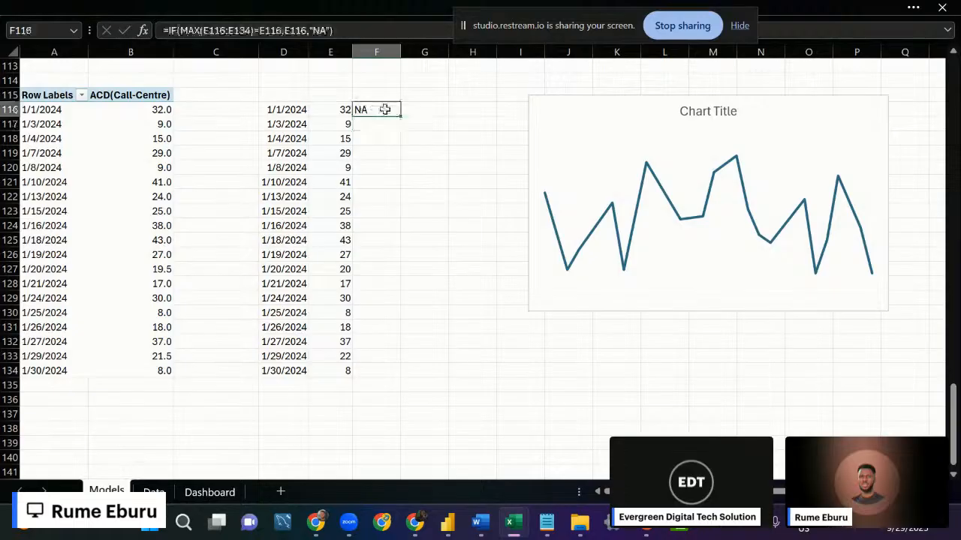
pyautogui.doubleClick(385, 110)
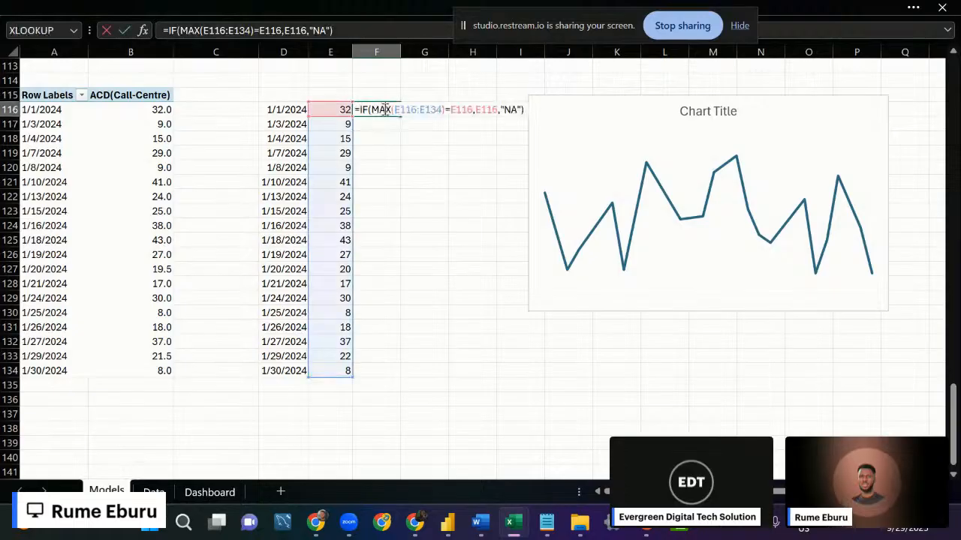
pyautogui.click(382, 143)
pyautogui.click(379, 110)
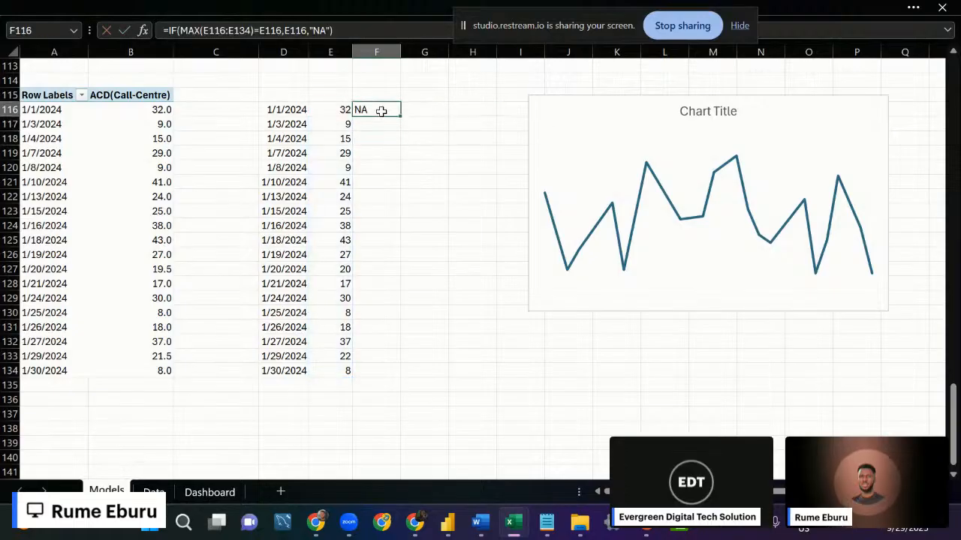
pyautogui.doubleClick(381, 109)
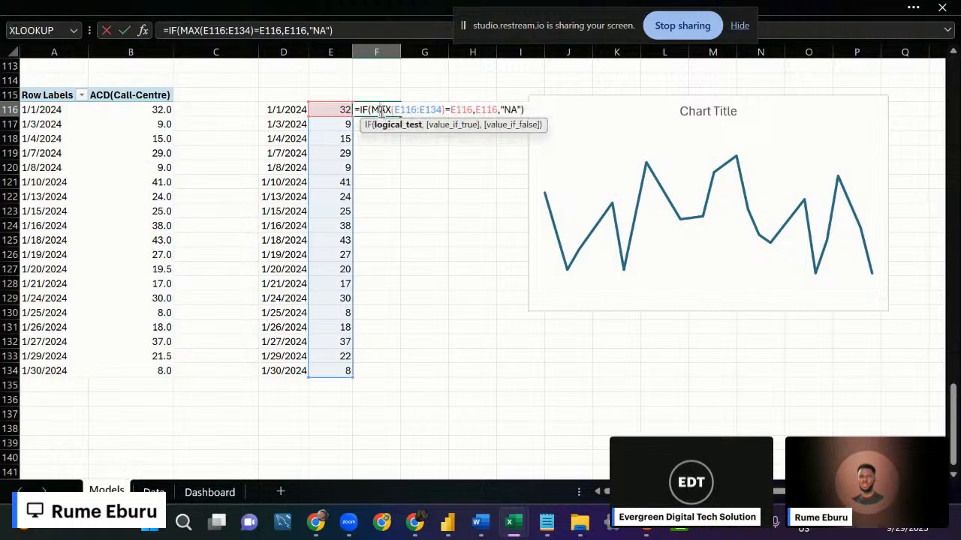
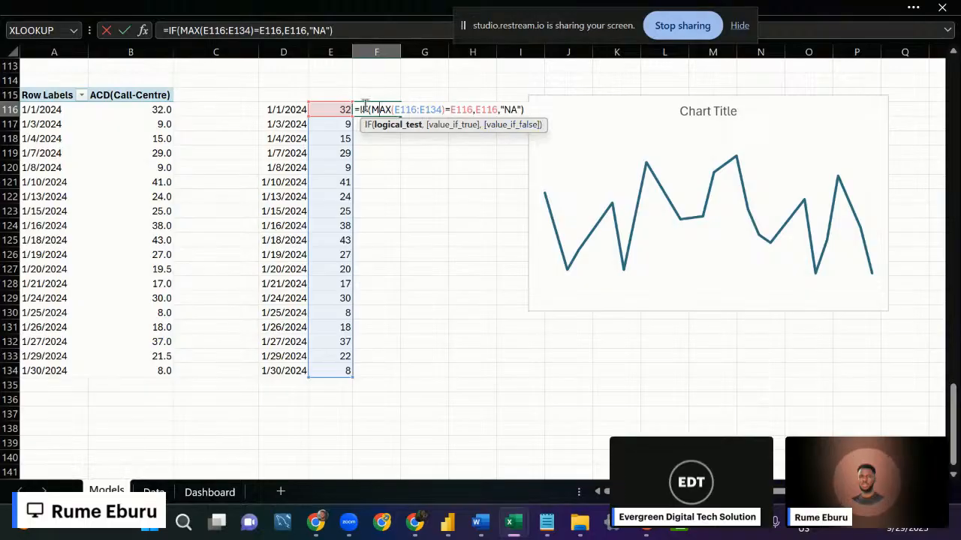
pyautogui.click(393, 109)
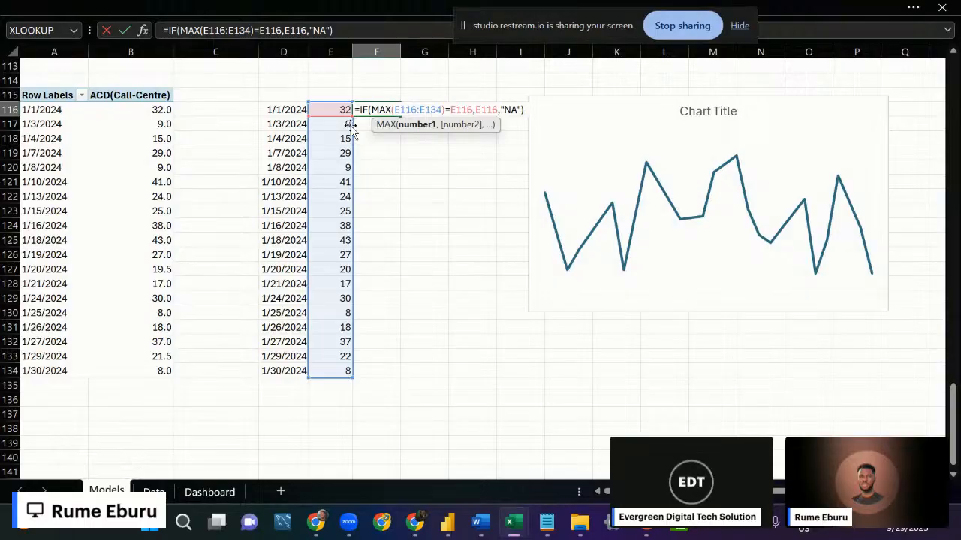
pyautogui.press('F4')
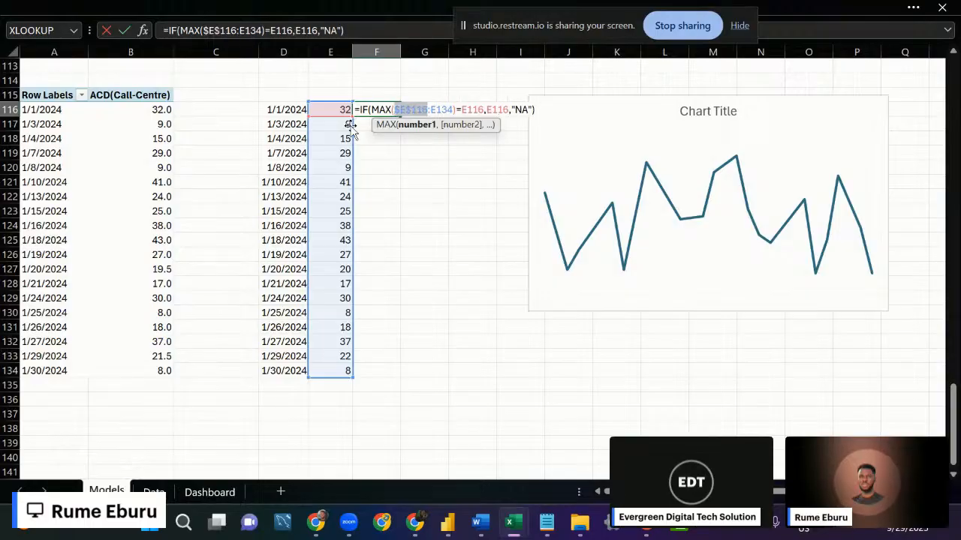
pyautogui.click(430, 109)
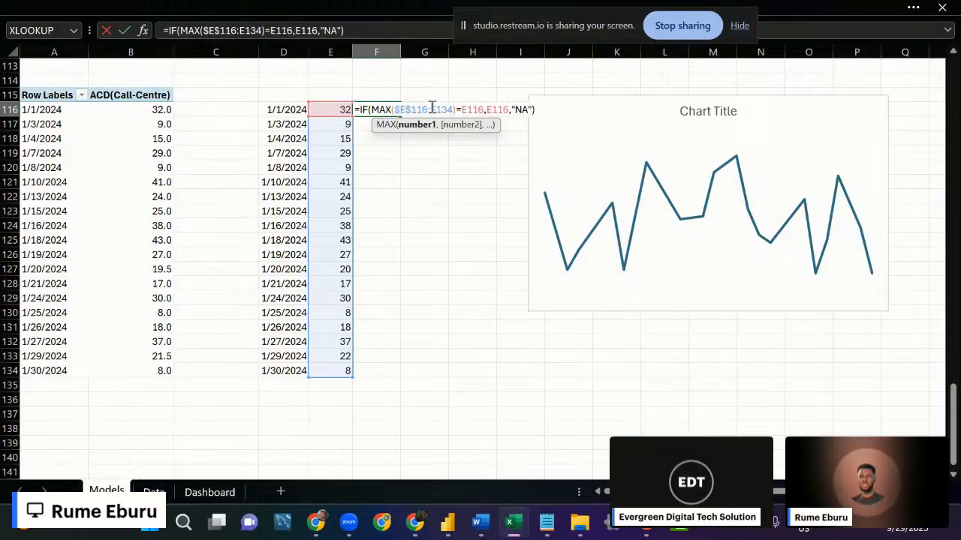
pyautogui.click(441, 110)
pyautogui.press('F4')
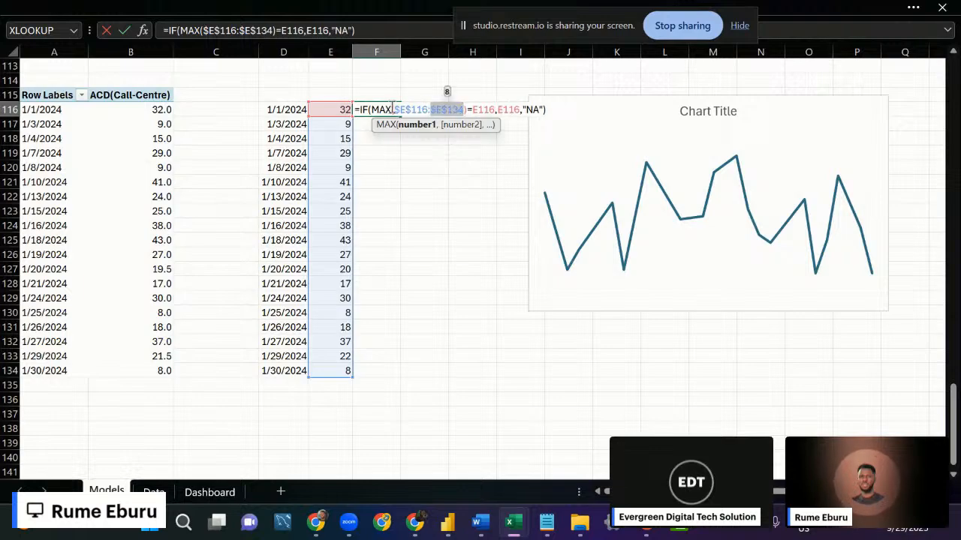
pyautogui.click(432, 110)
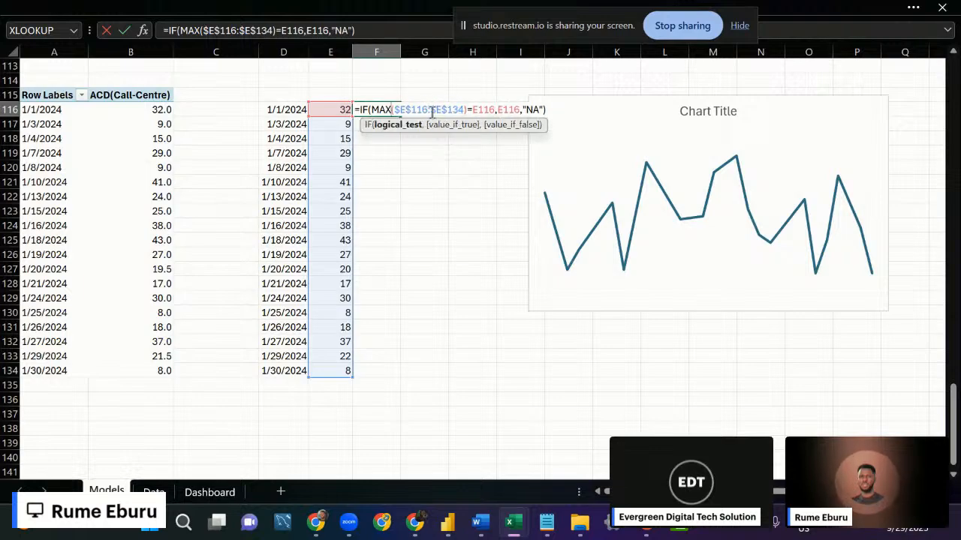
pyautogui.press('Return')
# Fill the F116 formula down through F134 and check the copied formula in F125.
pyautogui.click(395, 113)
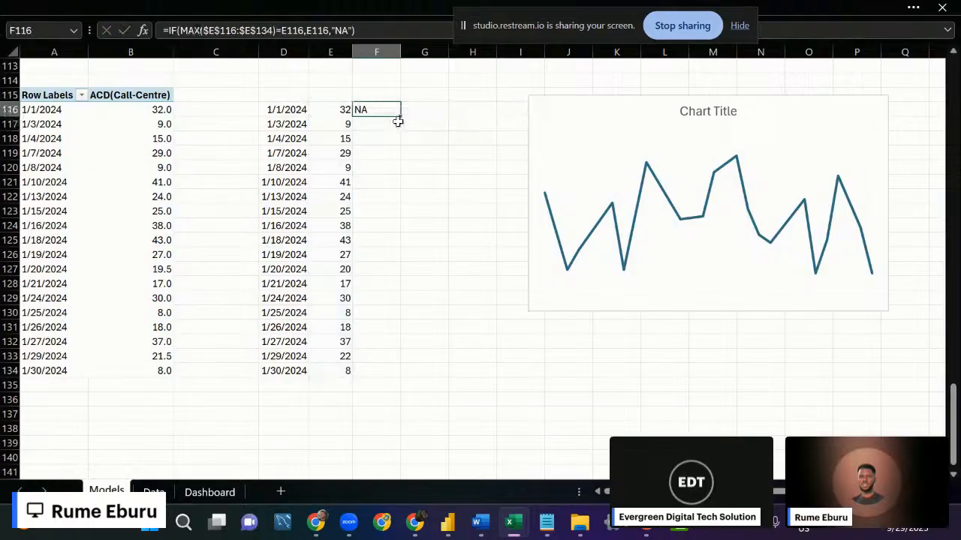
pyautogui.moveTo(399, 116); pyautogui.dragTo(385, 378)
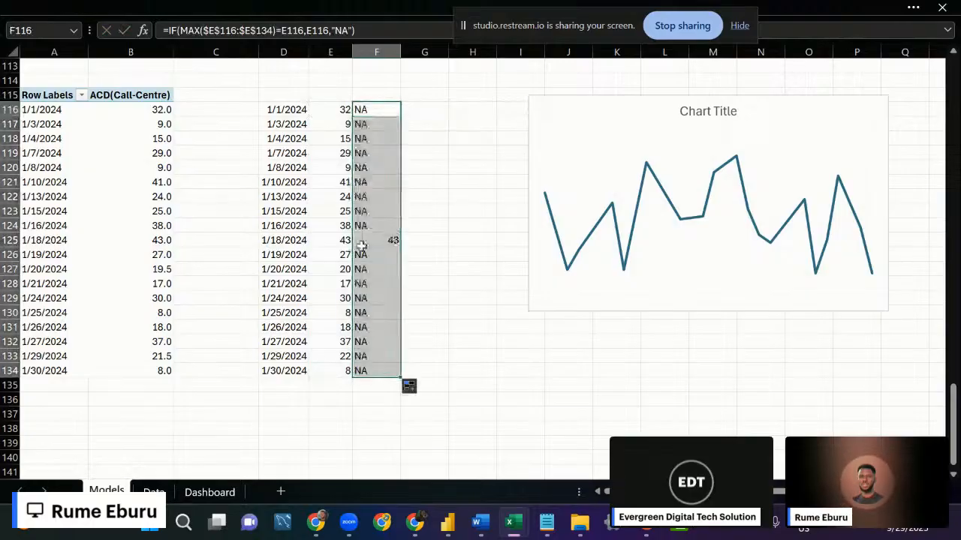
pyautogui.click(373, 238)
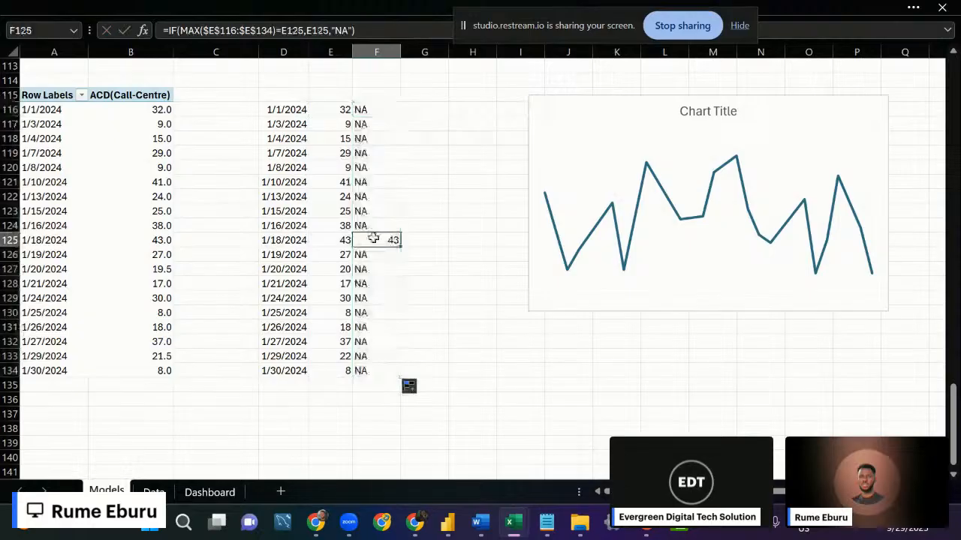
pyautogui.click(413, 105)
# Copy the formula text of F116 and paste it unchanged into G116.
pyautogui.click(366, 107)
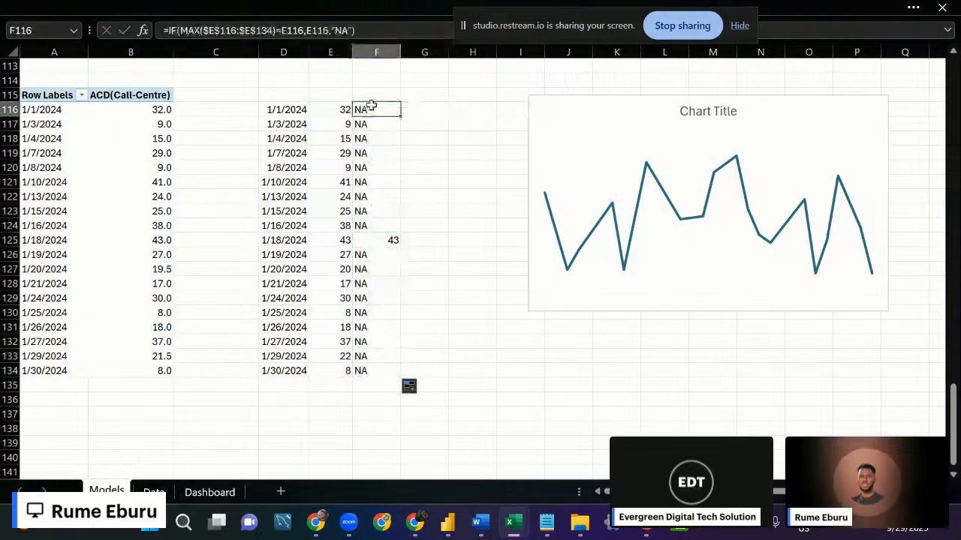
pyautogui.click(364, 31)
pyautogui.hotkey('ctrl', 'a')
pyautogui.hotkey('ctrl', 'c')
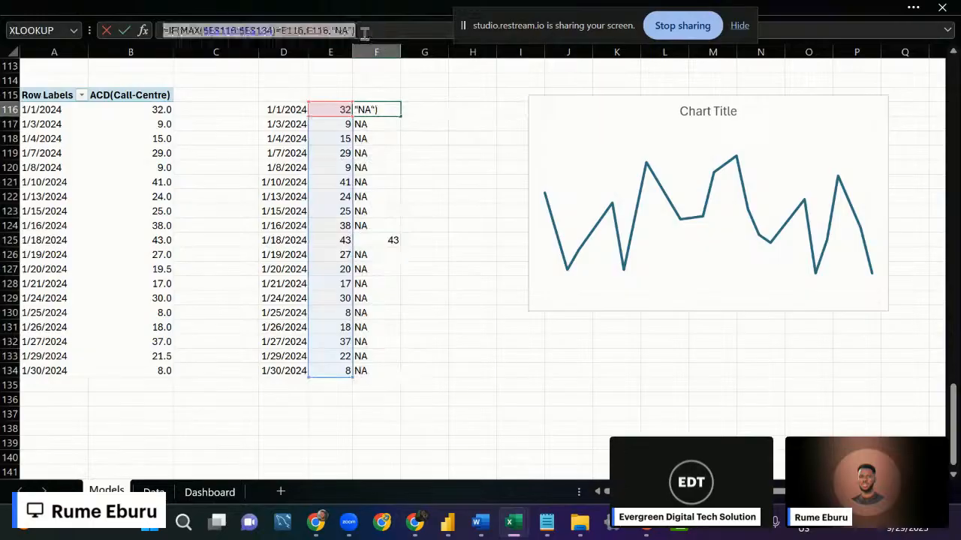
pyautogui.write('=')
pyautogui.click(387, 123)
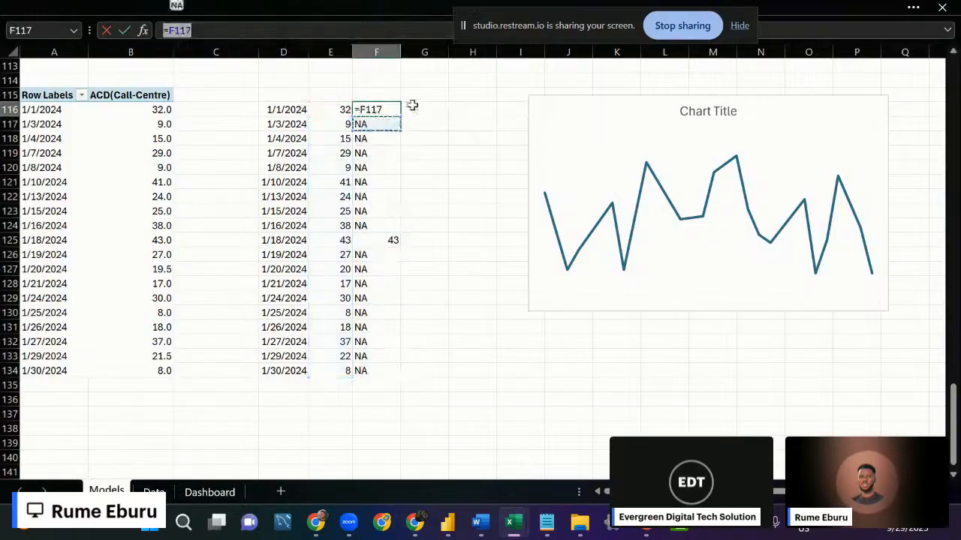
pyautogui.press('Escape')
pyautogui.click(417, 110)
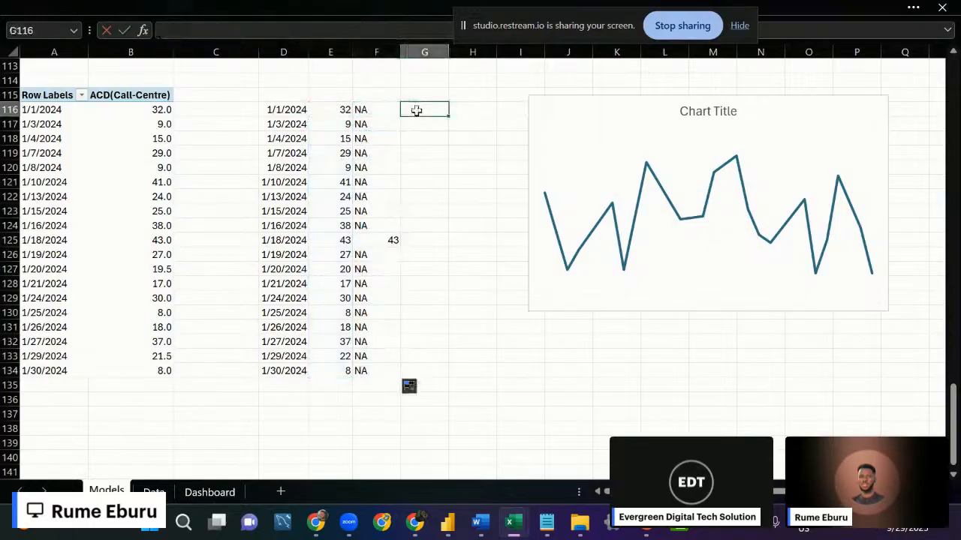
pyautogui.click(375, 30)
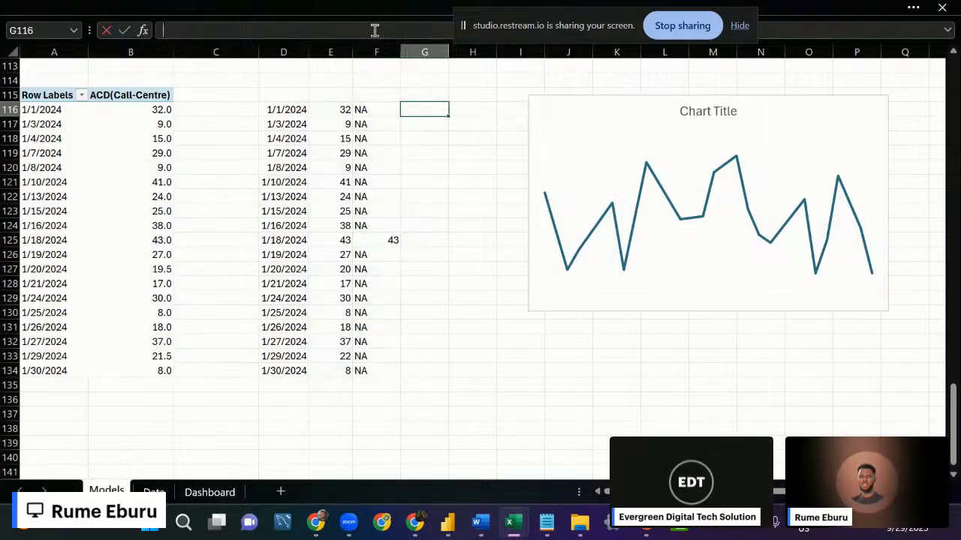
pyautogui.hotkey('ctrl', 'v')
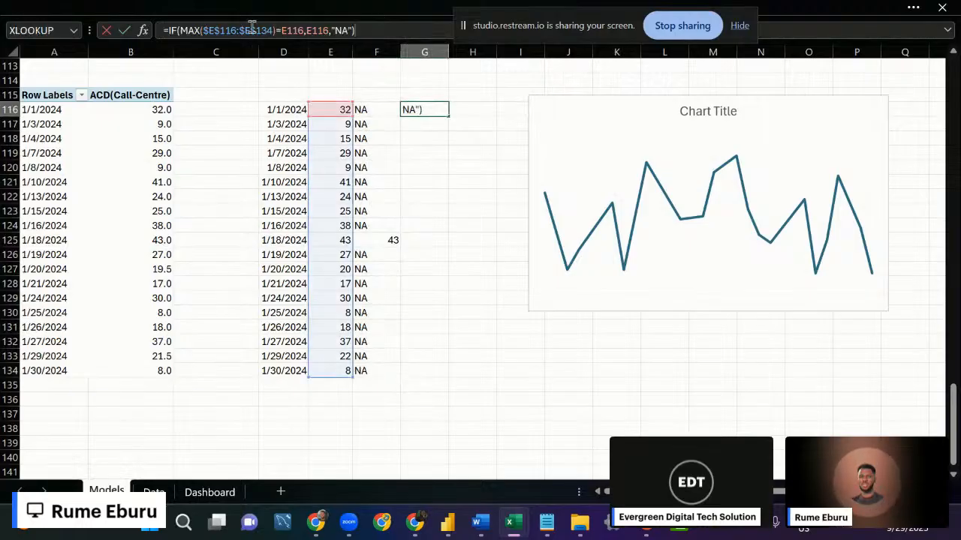
# Replace MAX with MIN in the G116 formula, giving =IF(MIN($E$116:$E$134)=E116,E116,"NA").
pyautogui.click(203, 30)
pyautogui.press('BackSpace')
pyautogui.press('BackSpace')
pyautogui.press('BackSpace')
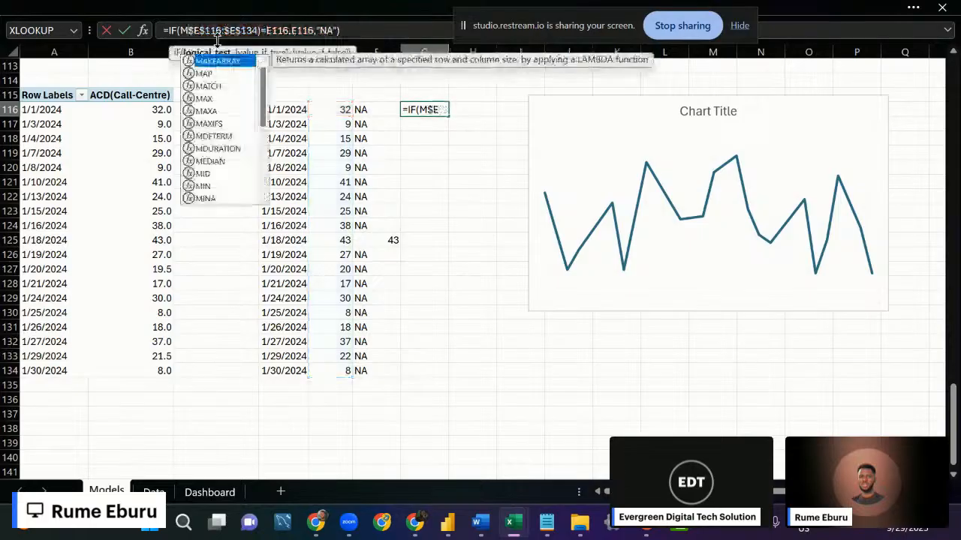
pyautogui.write('in')
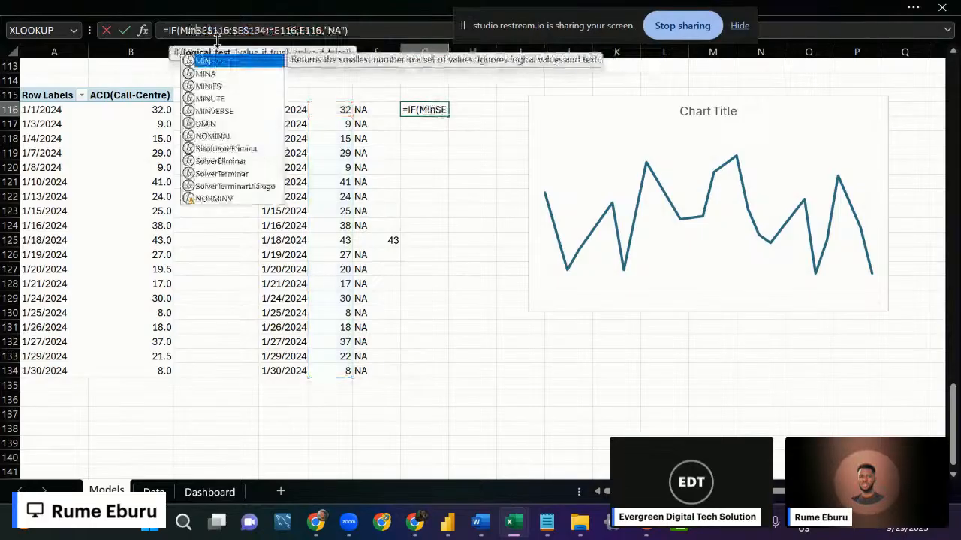
pyautogui.doubleClick(202, 61)
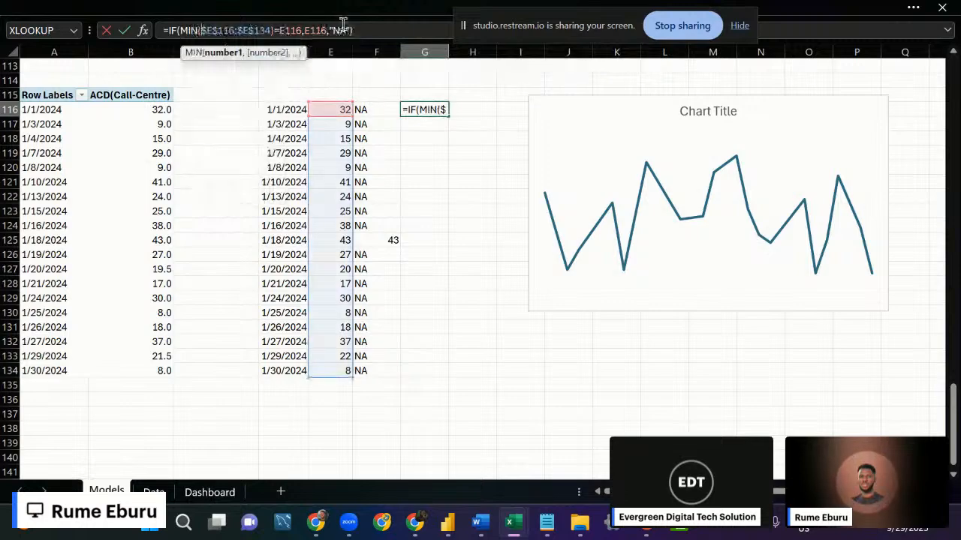
pyautogui.click(371, 29)
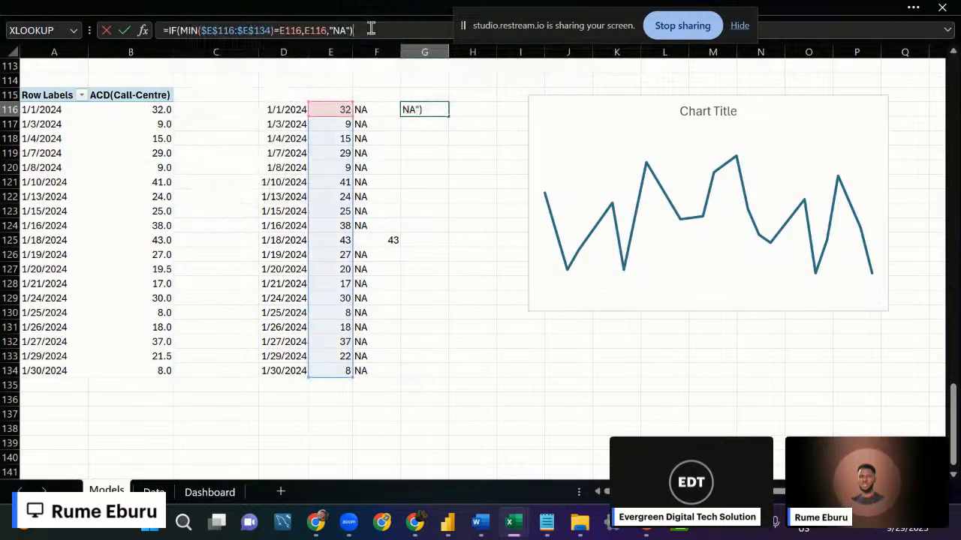
pyautogui.press('Return')
# Fill the G116 formula down through G134 and check the maximum and minimum cells in columns F and G.
pyautogui.click(436, 111)
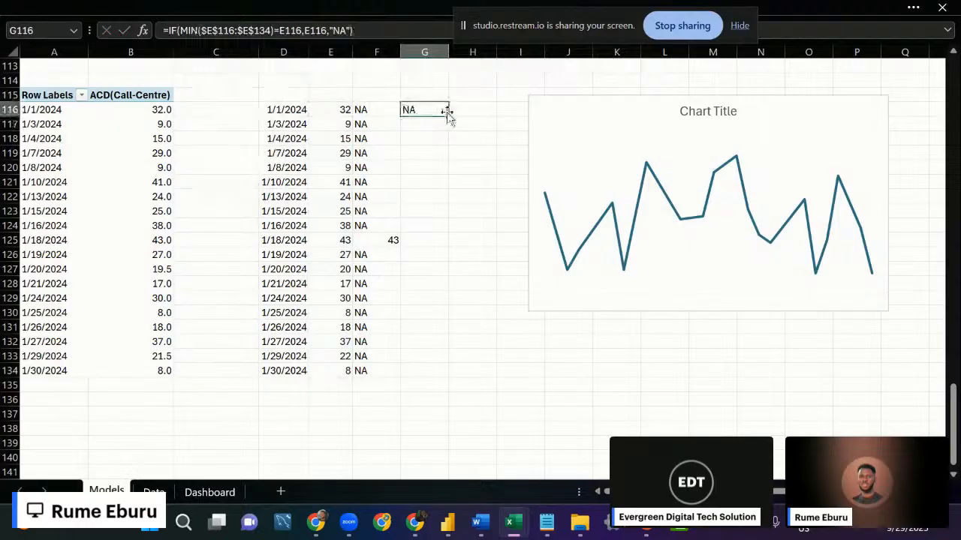
pyautogui.moveTo(447, 112); pyautogui.dragTo(429, 379)
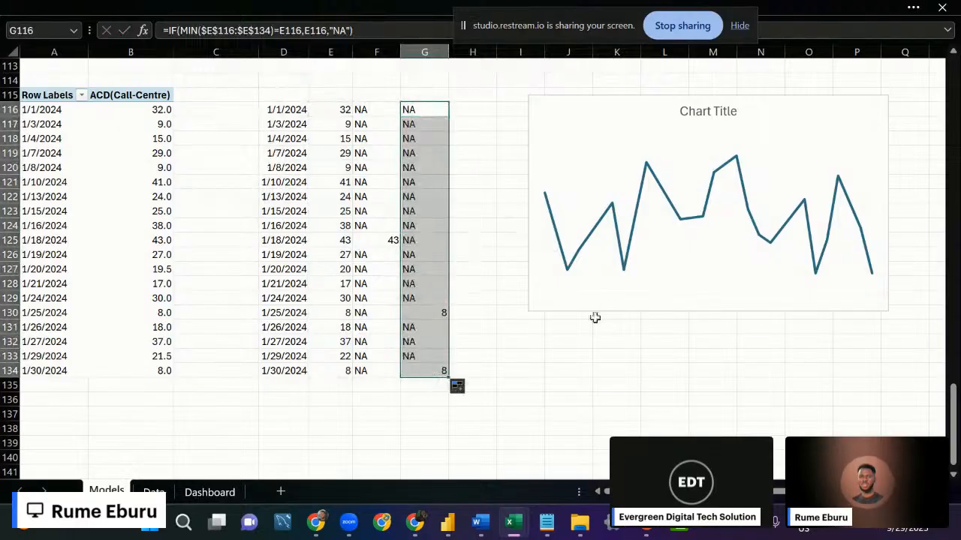
pyautogui.click(502, 336)
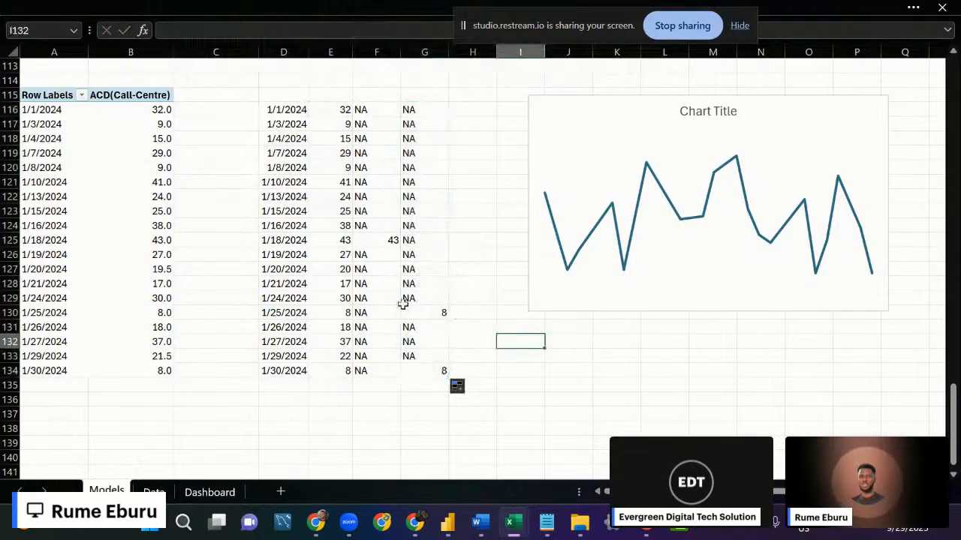
pyautogui.click(415, 311)
pyautogui.click(386, 243)
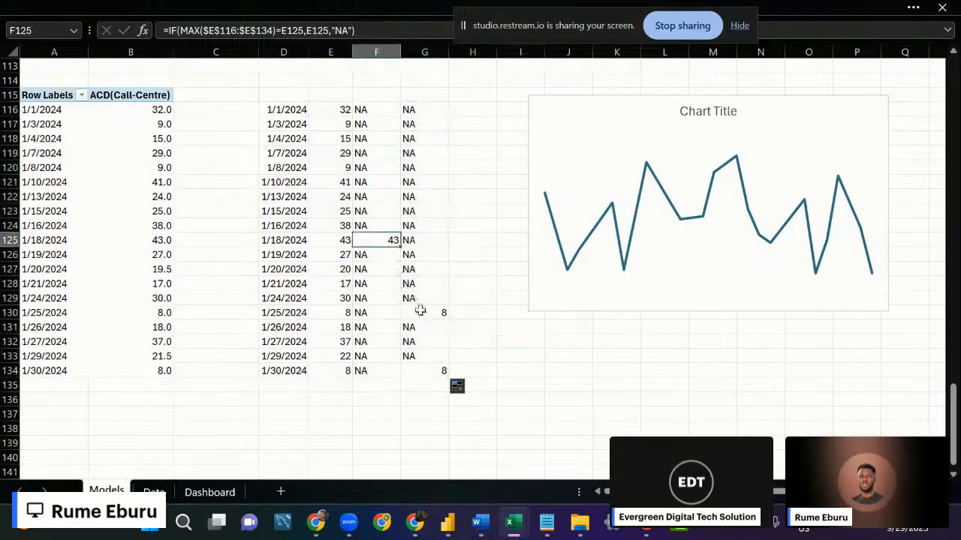
pyautogui.click(420, 326)
pyautogui.click(386, 240)
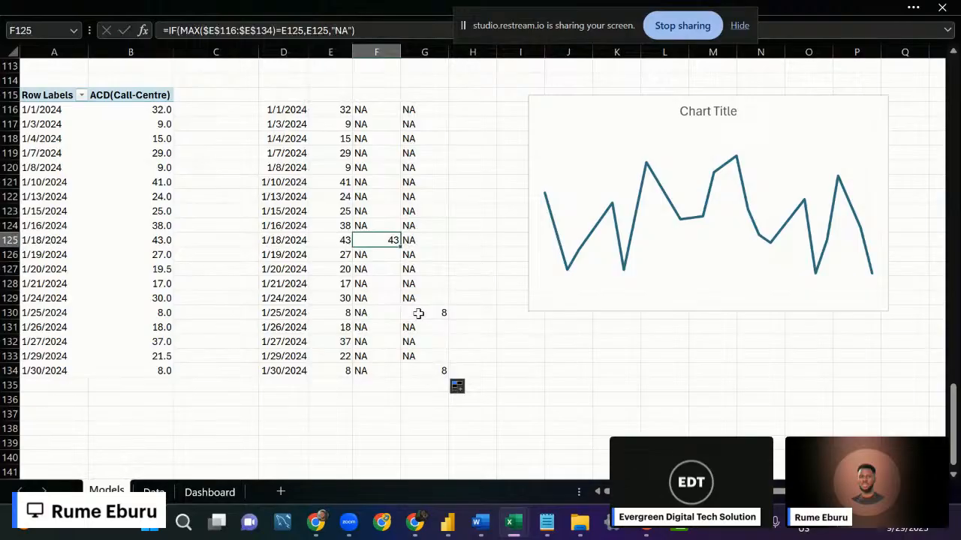
pyautogui.click(418, 313)
# Try inserting a 2-D line chart from the range D116:G134, and delete the new chart.
pyautogui.moveTo(281, 110); pyautogui.dragTo(430, 369)
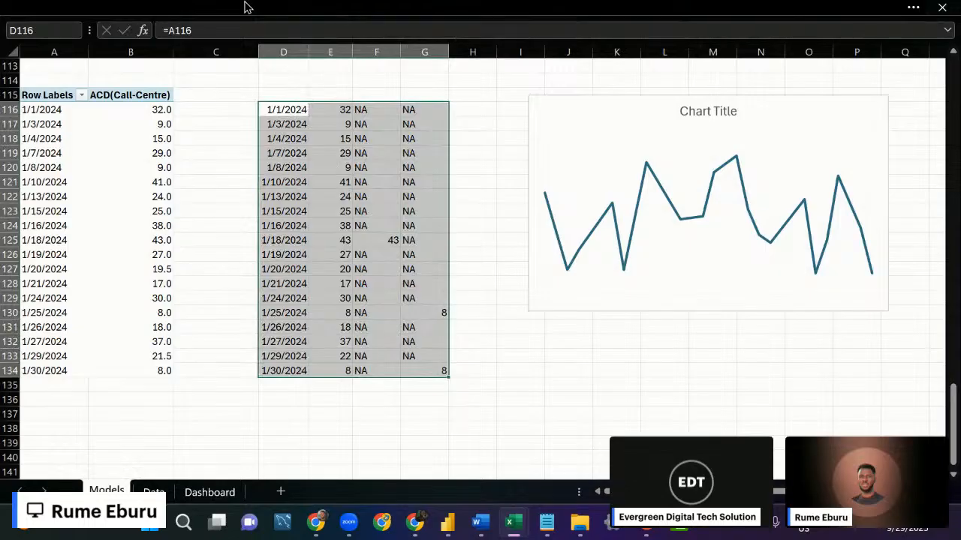
pyautogui.click(243, 6)
pyautogui.click(106, 52)
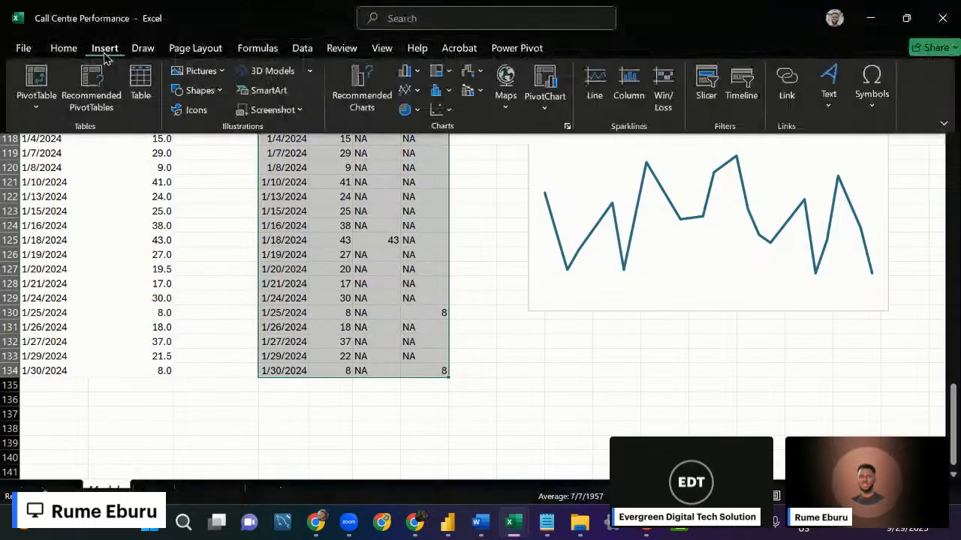
pyautogui.click(406, 92)
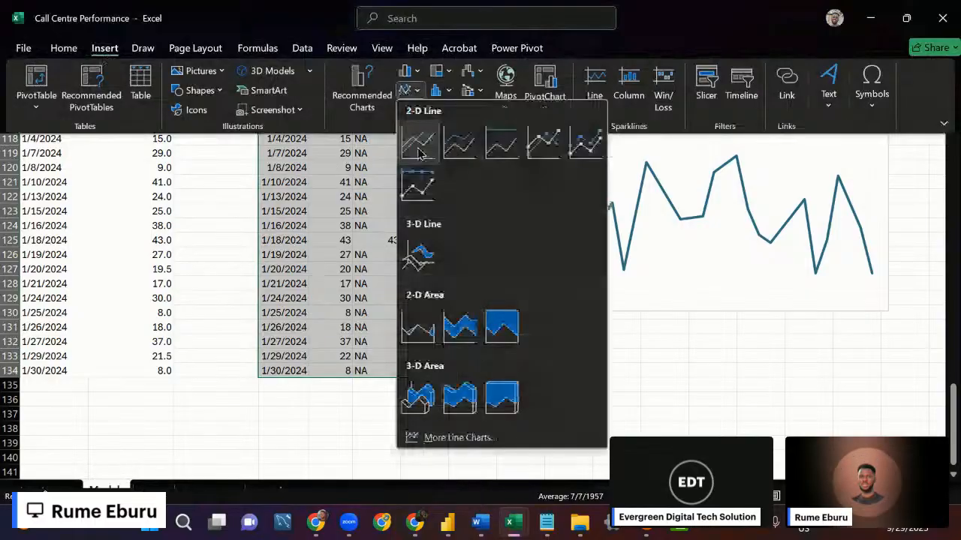
pyautogui.click(419, 150)
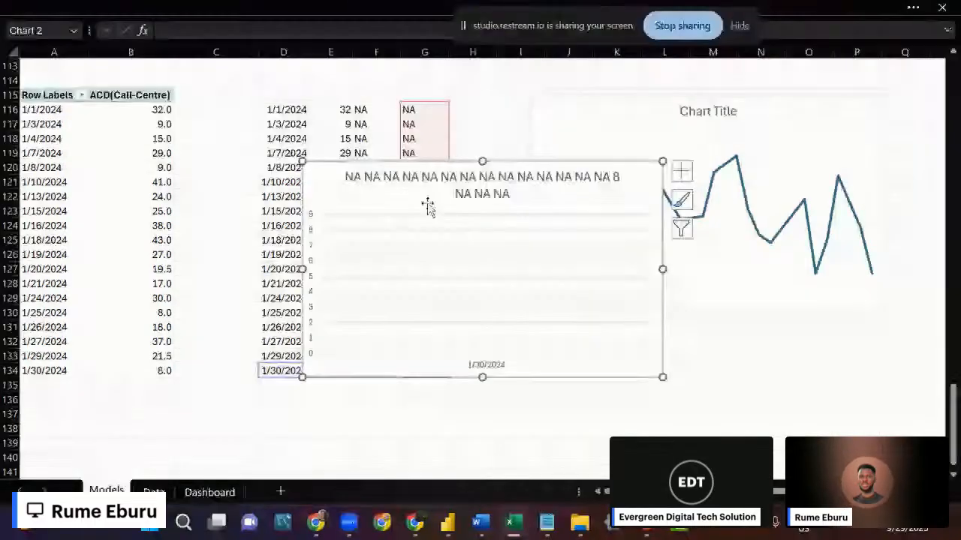
pyautogui.press('Delete')
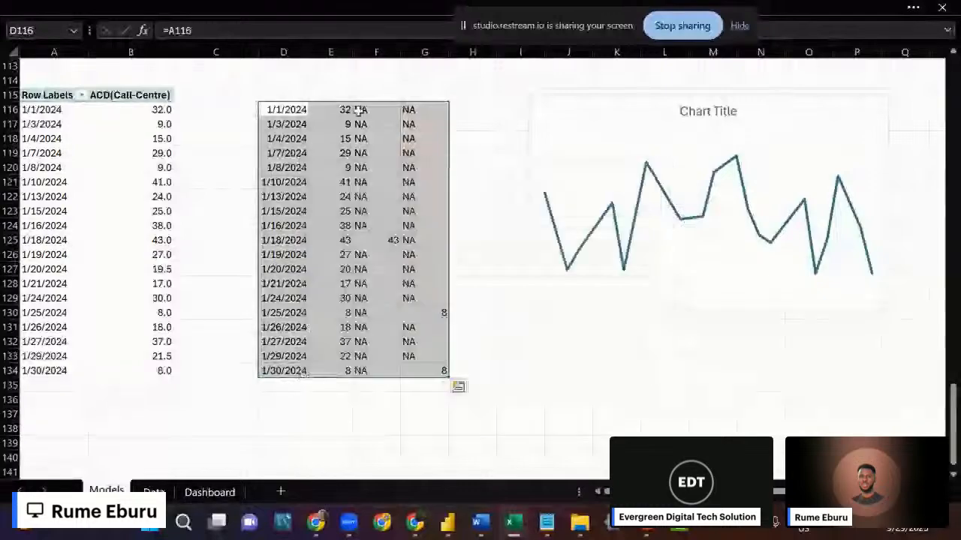
pyautogui.click(172, 7)
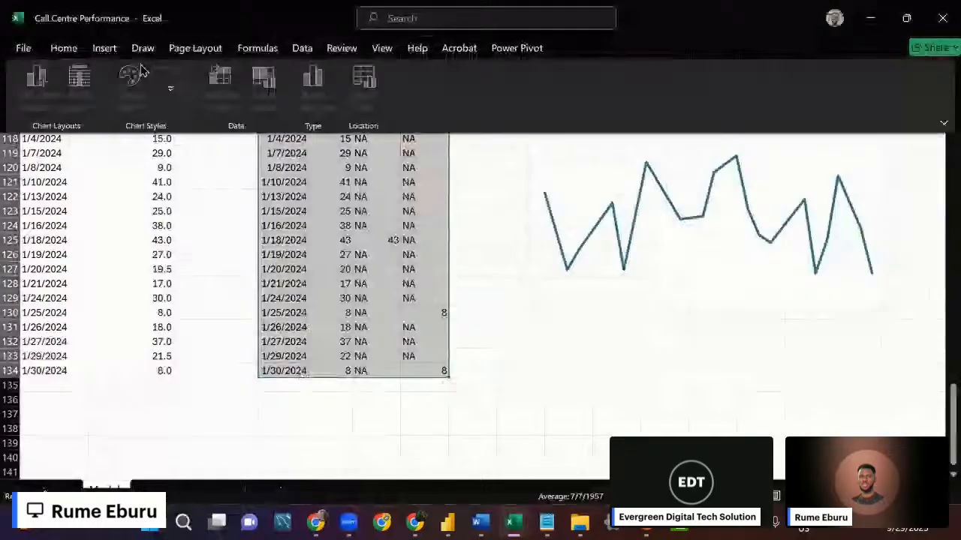
pyautogui.click(104, 48)
pyautogui.click(300, 86)
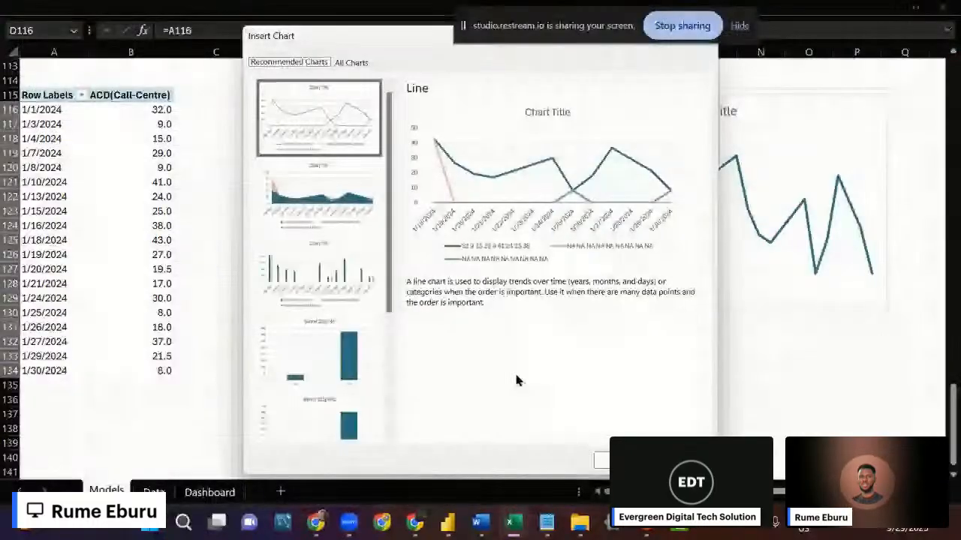
pyautogui.press('Escape')
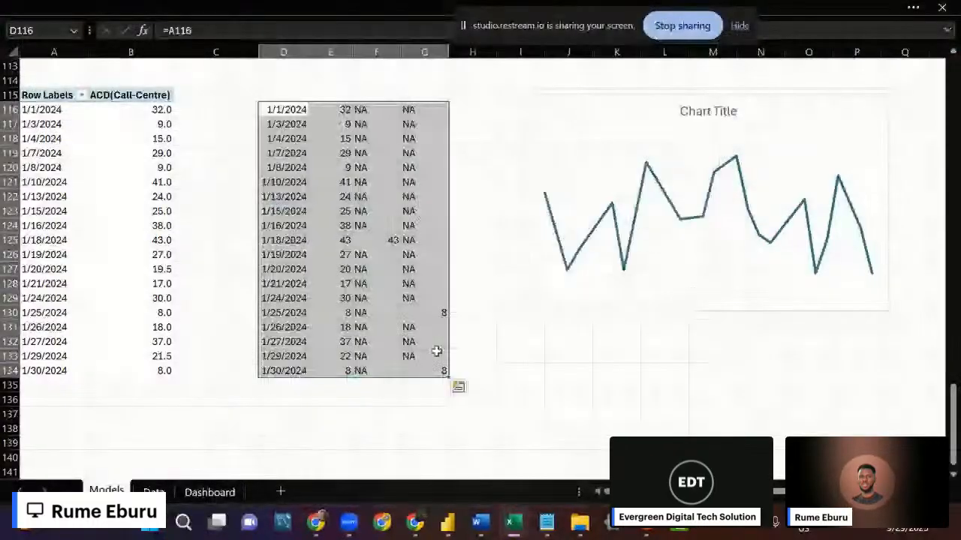
pyautogui.click(439, 312)
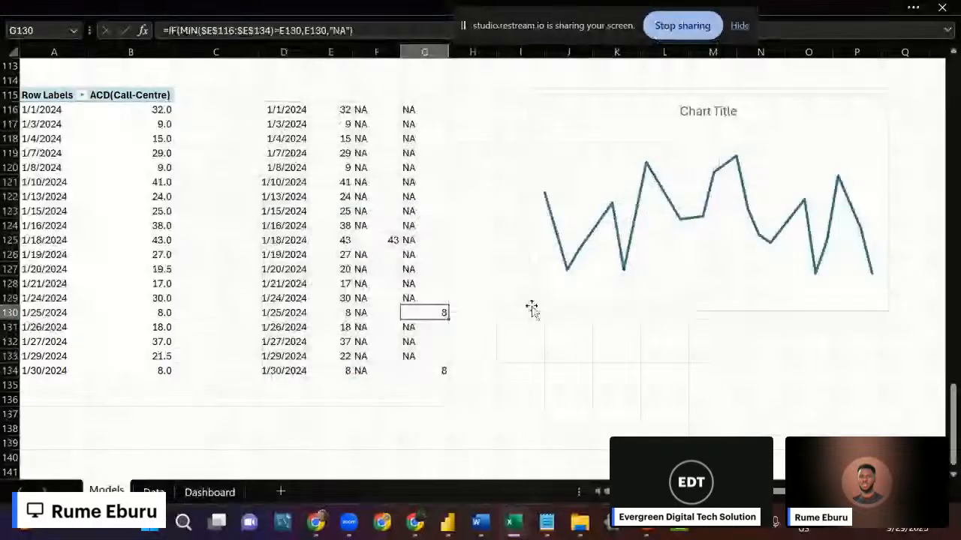
# Extend the existing line chart's data range across columns F and G, covering E116:G134.
pyautogui.click(531, 309)
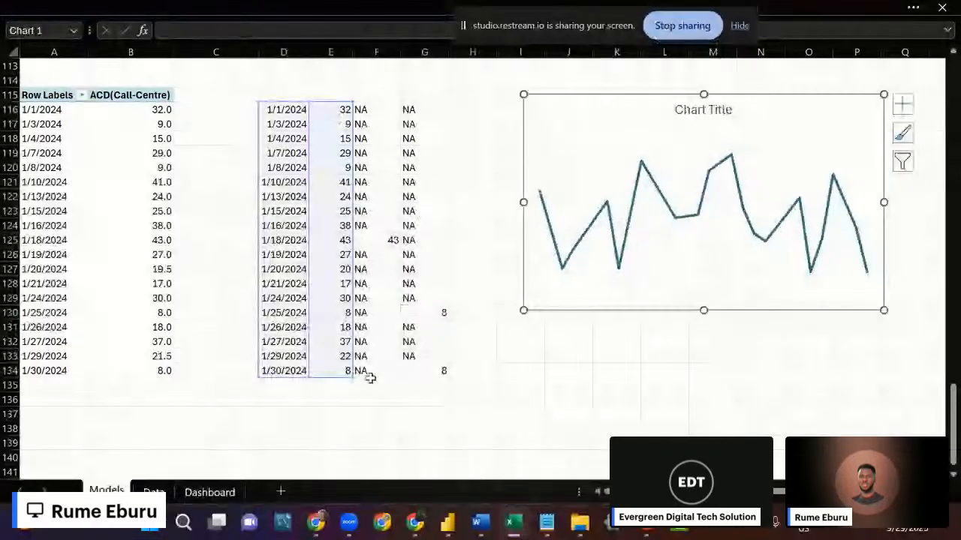
pyautogui.moveTo(370, 378)
pyautogui.mouseDown()
pyautogui.moveTo(443, 380)
pyautogui.moveTo(353, 380)
pyautogui.mouseUp()
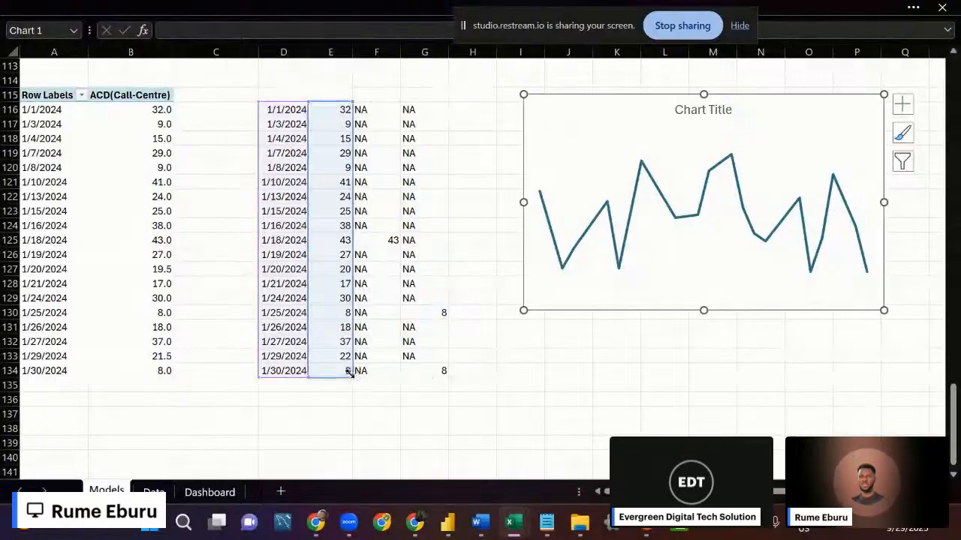
pyautogui.moveTo(351, 379); pyautogui.dragTo(445, 381)
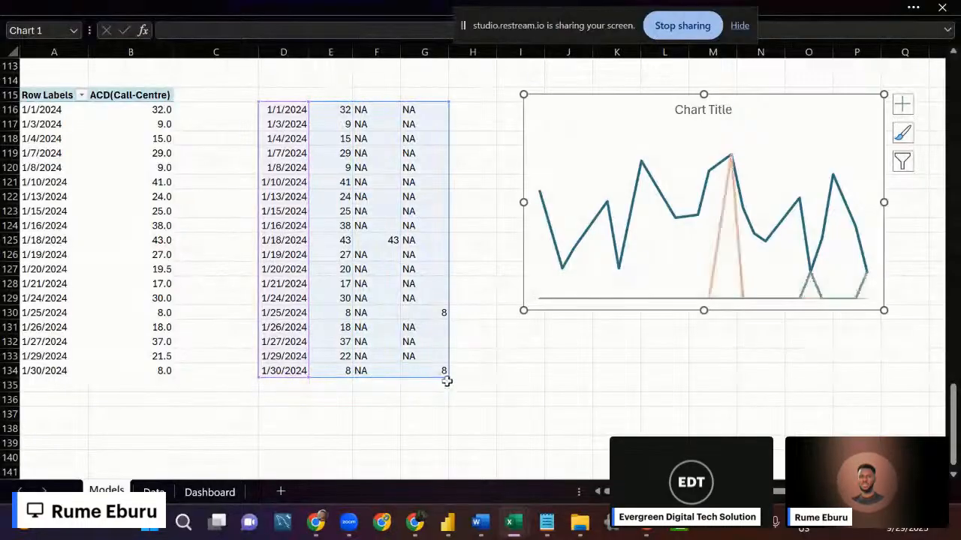
pyautogui.click(546, 364)
pyautogui.moveTo(527, 310); pyautogui.dragTo(519, 306)
# Try deleting the minimum series based on G116:G134 from the chart, and undo the deletion.
pyautogui.click(548, 300)
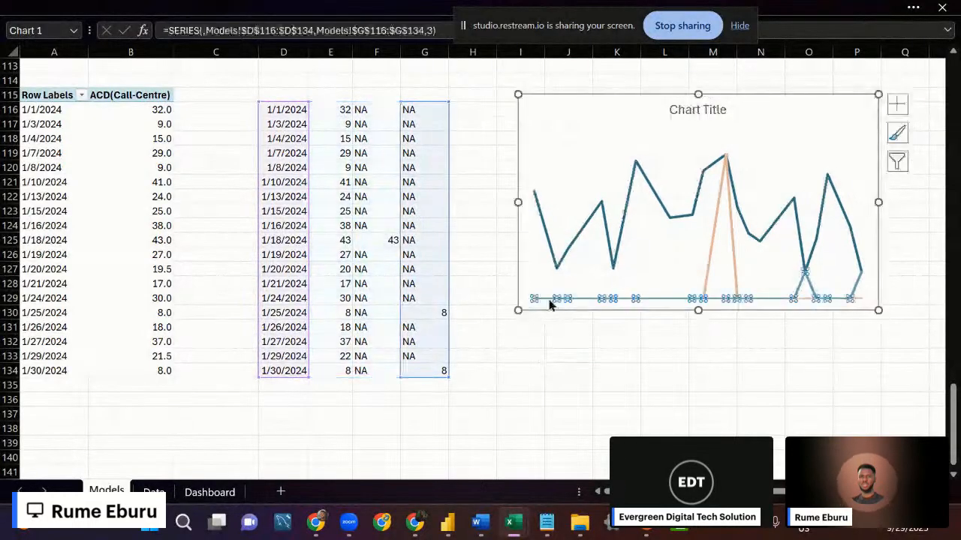
pyautogui.click(565, 358)
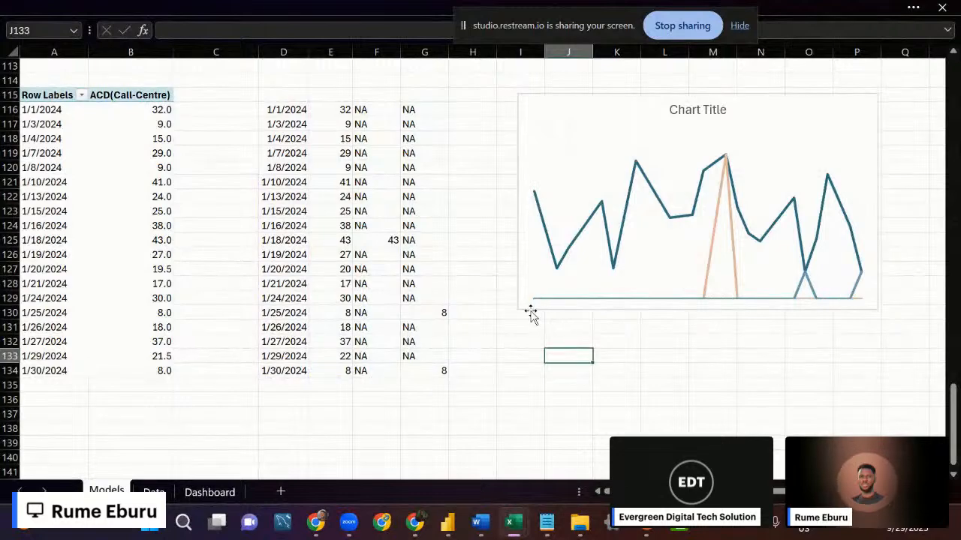
pyautogui.moveTo(545, 302)
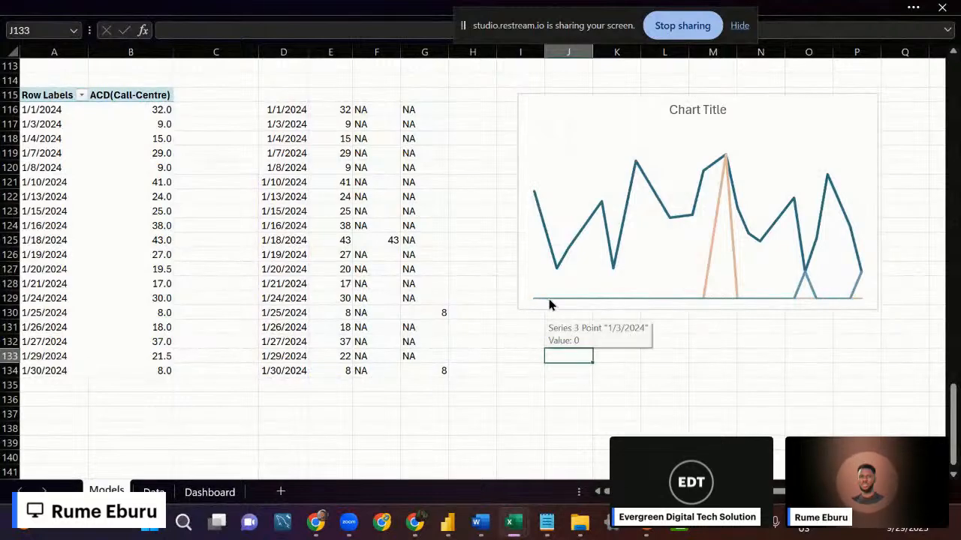
pyautogui.click(549, 300)
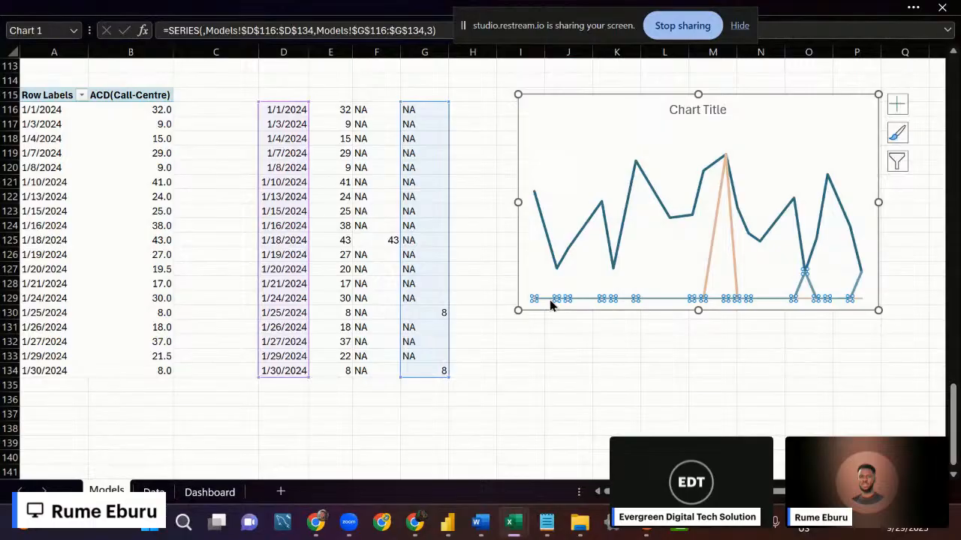
pyautogui.rightClick(550, 299)
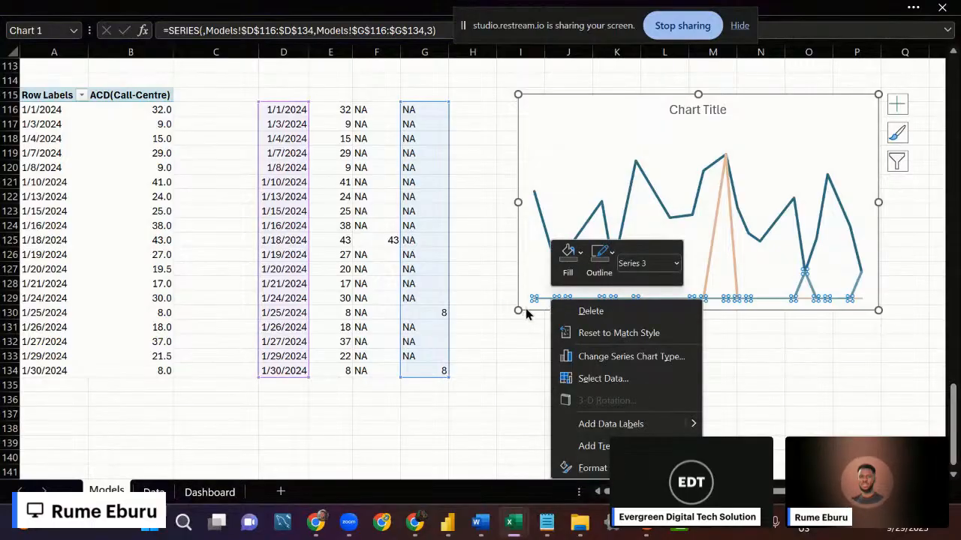
pyautogui.press('Escape')
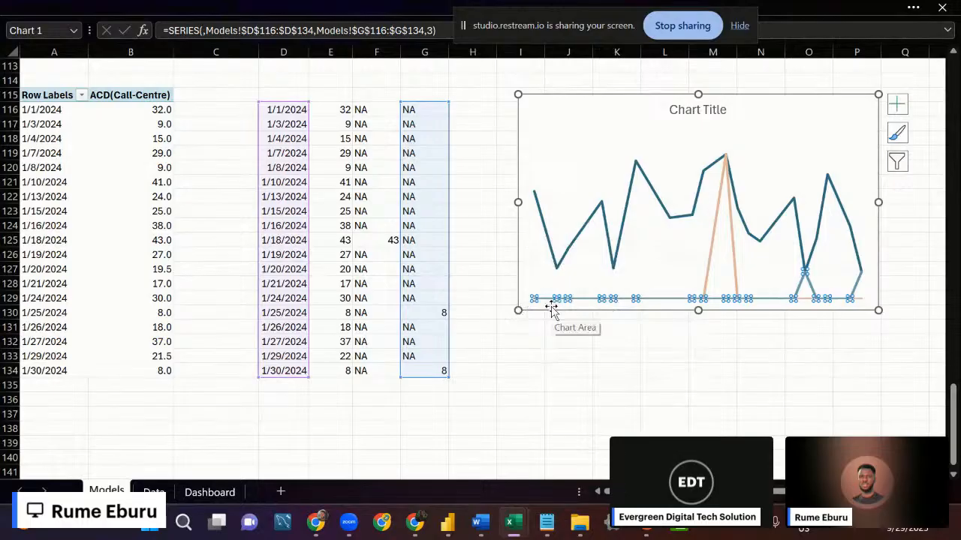
pyautogui.press('Delete')
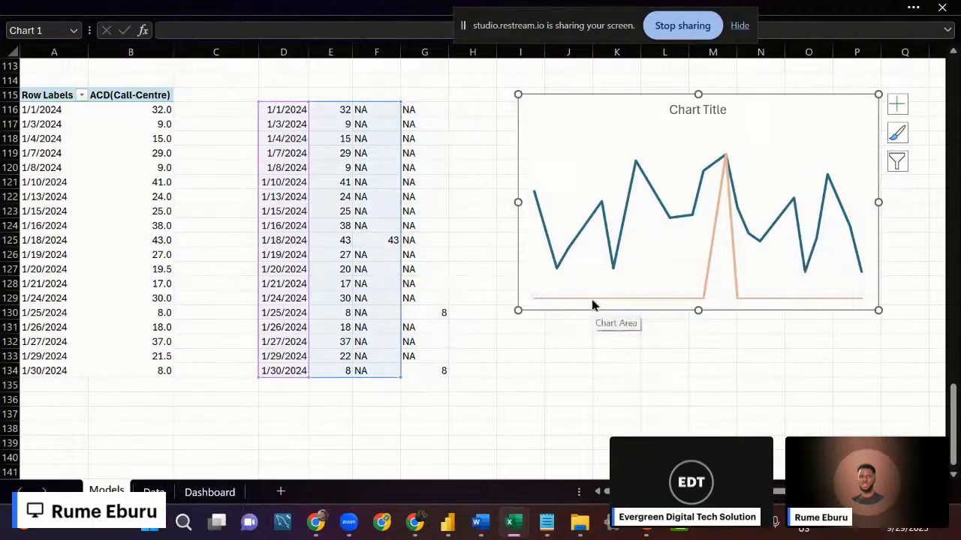
pyautogui.click(593, 300)
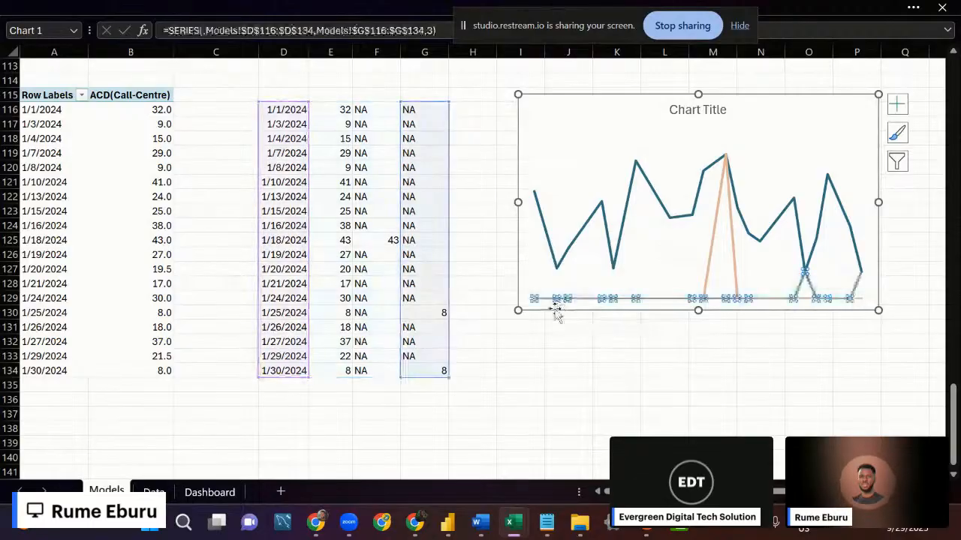
# Move the chart closer to the data table and change the column G minimum series' outline to hide its line.
pyautogui.moveTo(555, 312); pyautogui.dragTo(507, 304)
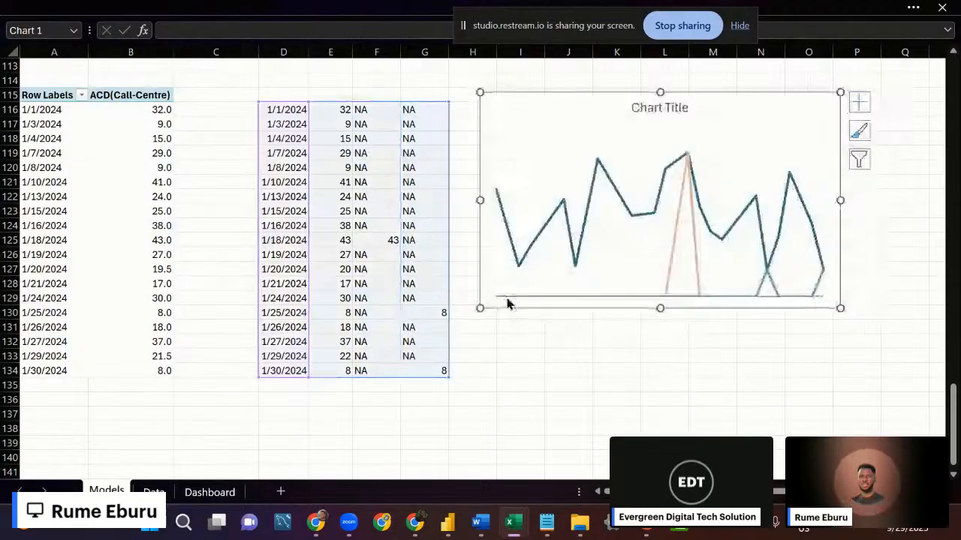
pyautogui.rightClick(507, 301)
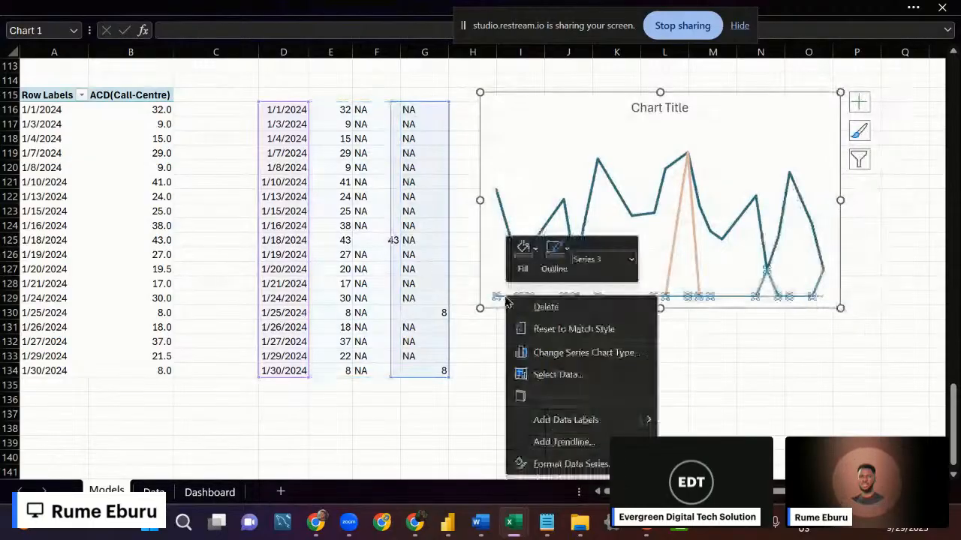
pyautogui.click(555, 253)
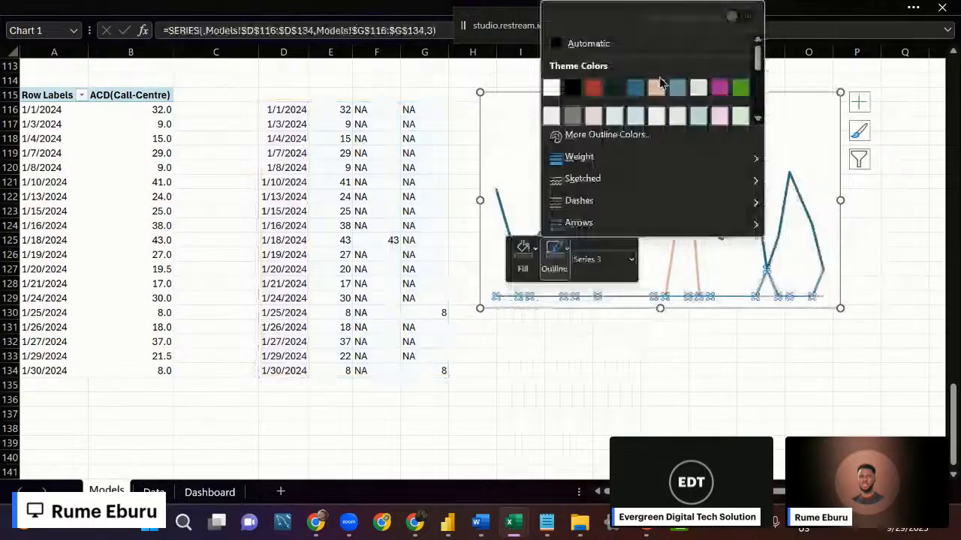
pyautogui.click(656, 309)
pyautogui.click(664, 341)
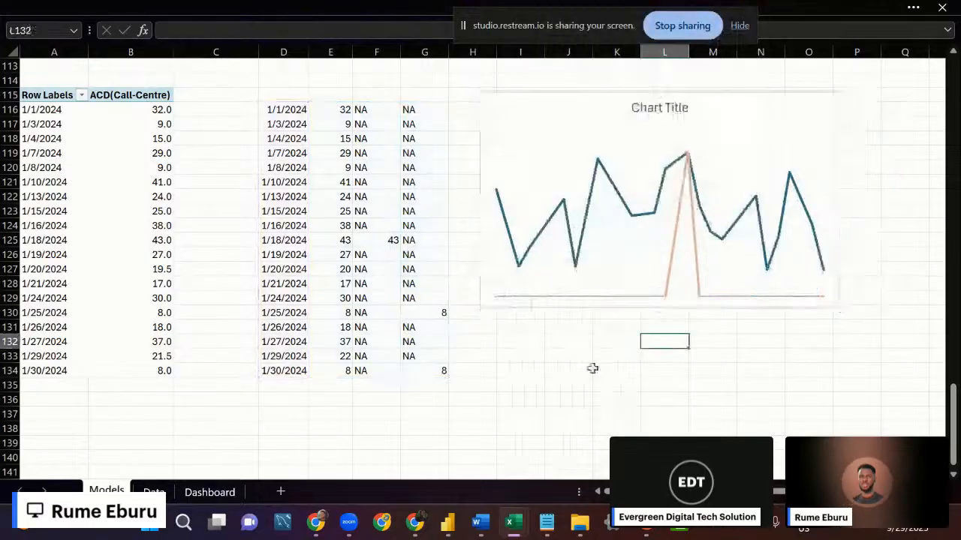
pyautogui.click(536, 299)
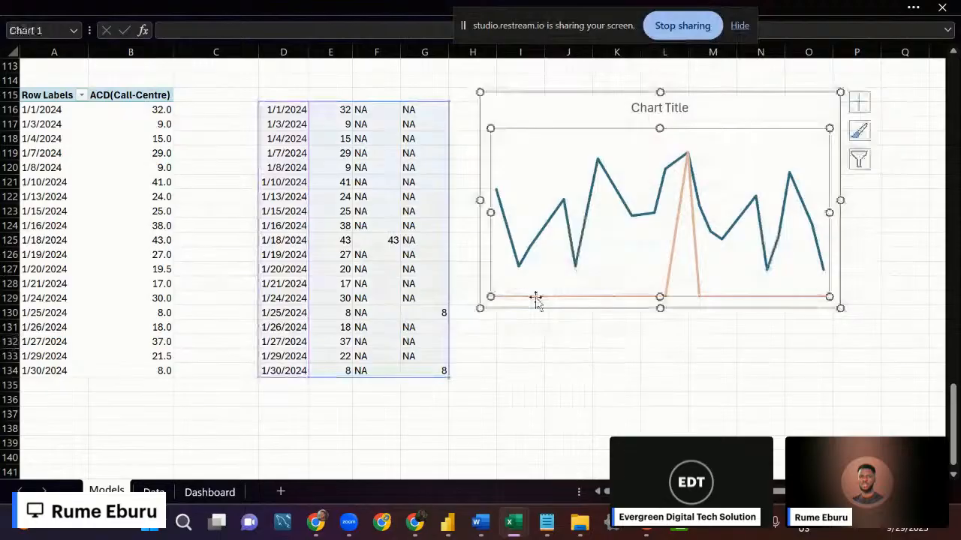
pyautogui.rightClick(536, 299)
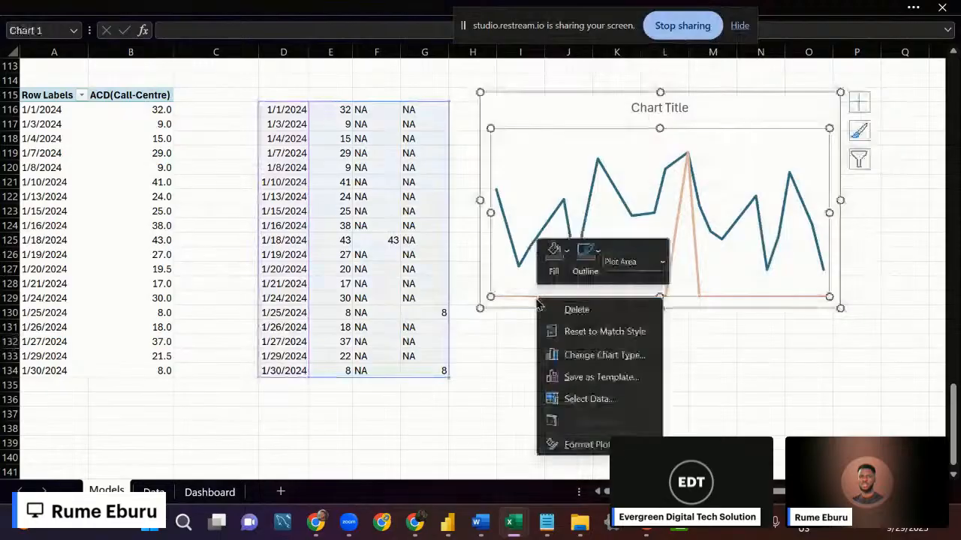
pyautogui.click(595, 270)
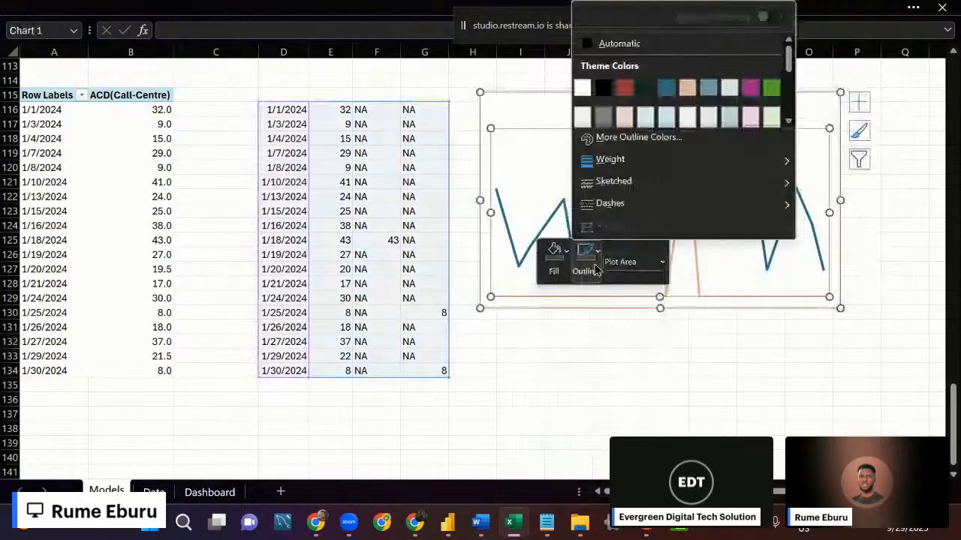
pyautogui.click(709, 371)
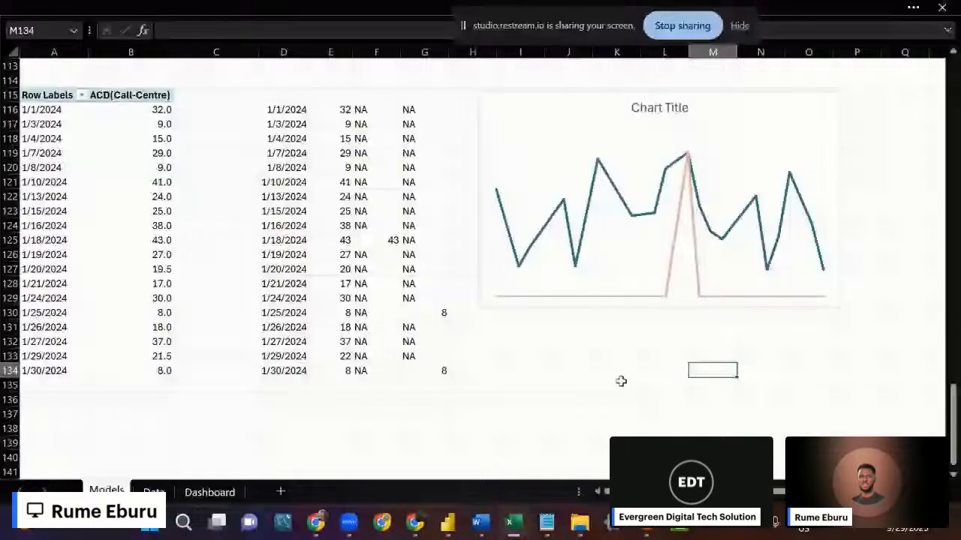
# Move the line chart over columns C to I and open its chart area formatting options.
pyautogui.click(497, 303)
pyautogui.moveTo(497, 303); pyautogui.dragTo(375, 301)
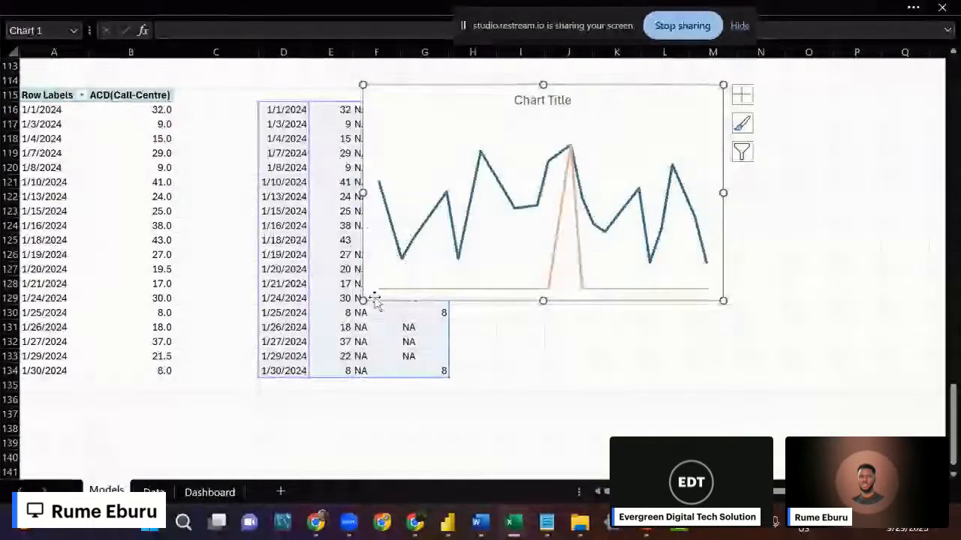
pyautogui.rightClick(375, 300)
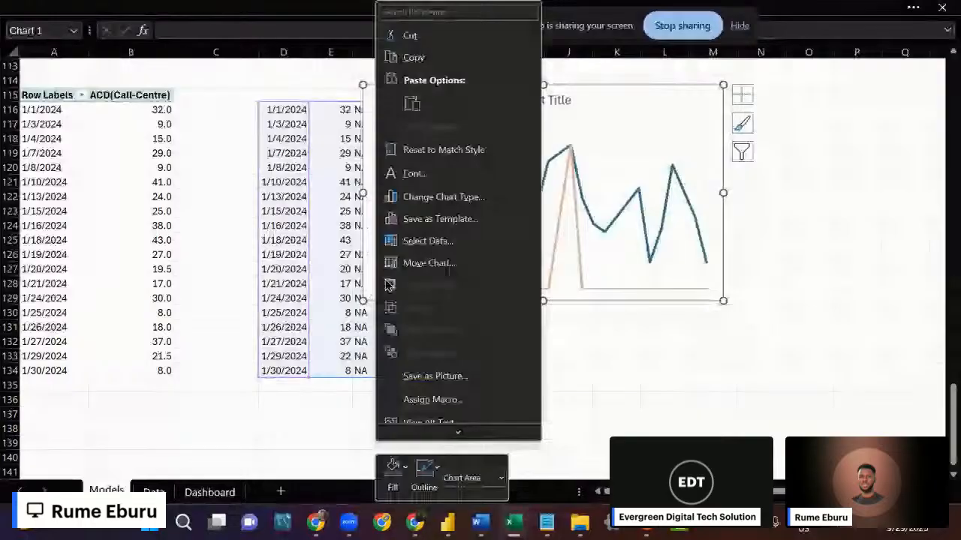
pyautogui.press('Escape')
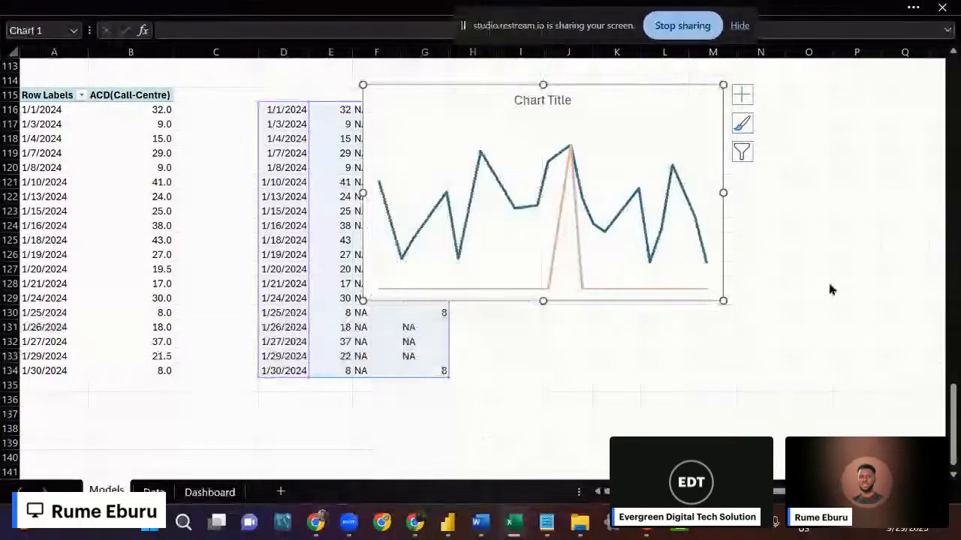
pyautogui.moveTo(387, 297); pyautogui.dragTo(297, 298)
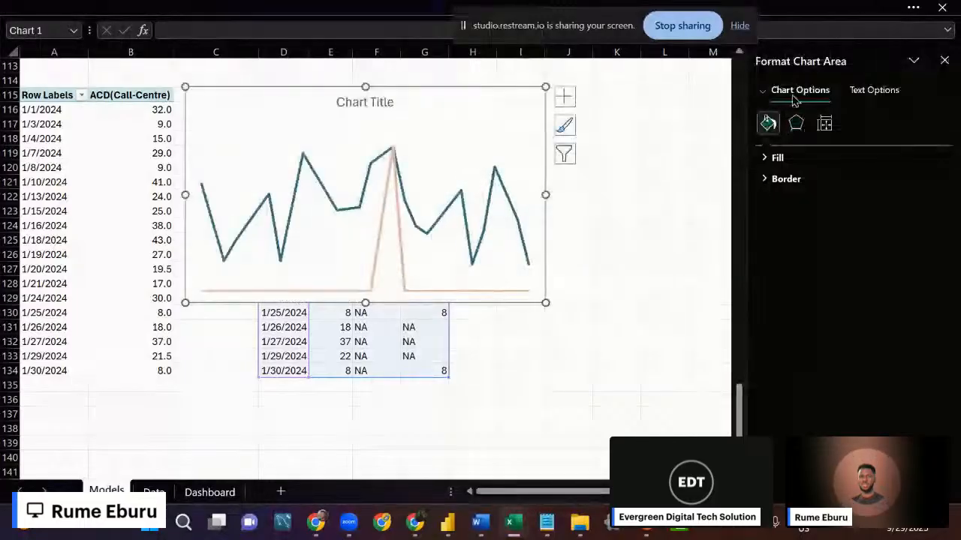
pyautogui.click(795, 123)
pyautogui.click(825, 126)
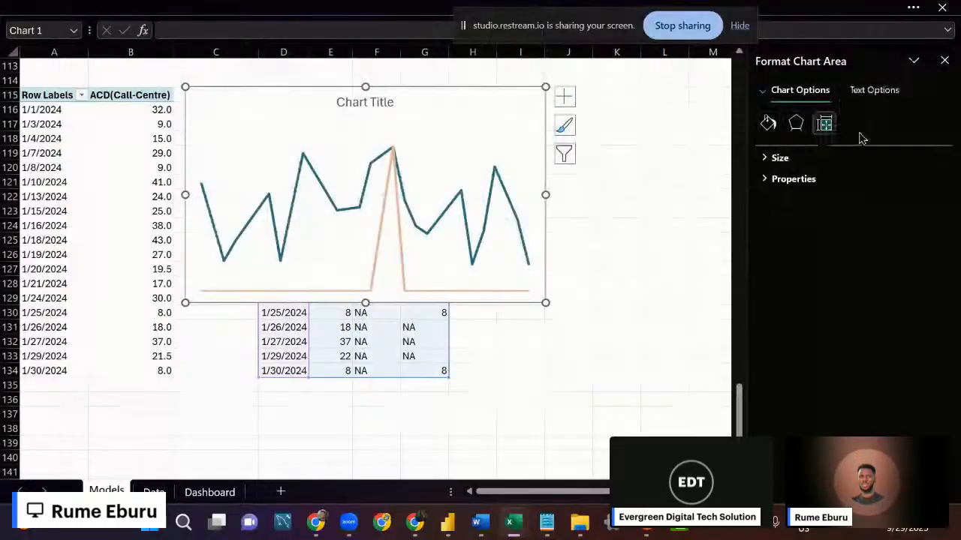
pyautogui.click(764, 159)
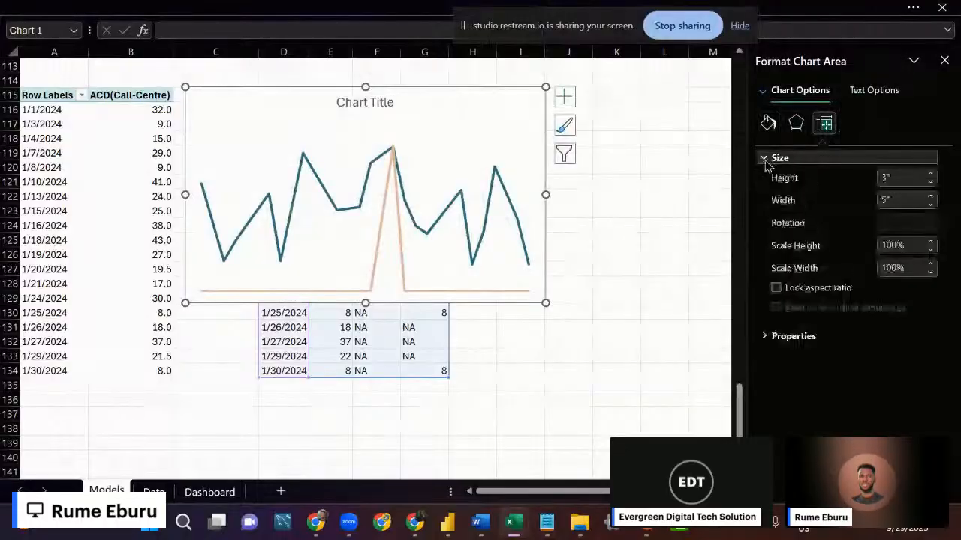
pyautogui.click(768, 123)
pyautogui.click(796, 123)
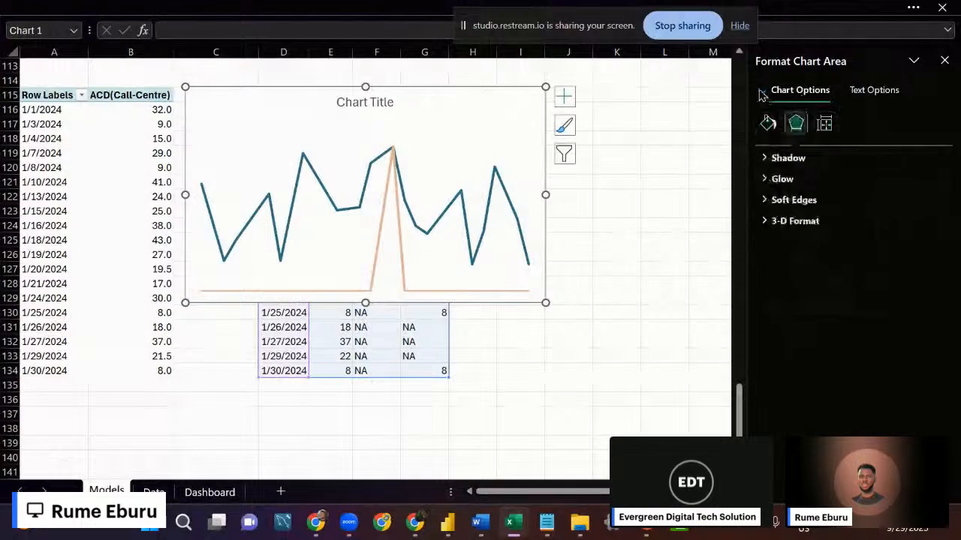
# Select the column F maximum series (Series 2) in the chart and open its line formatting options.
pyautogui.click(762, 91)
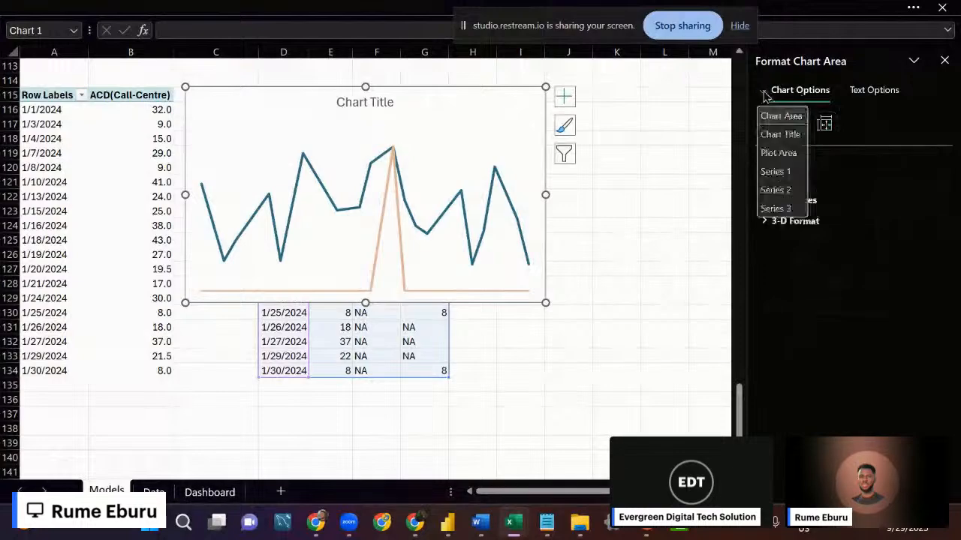
pyautogui.click(781, 193)
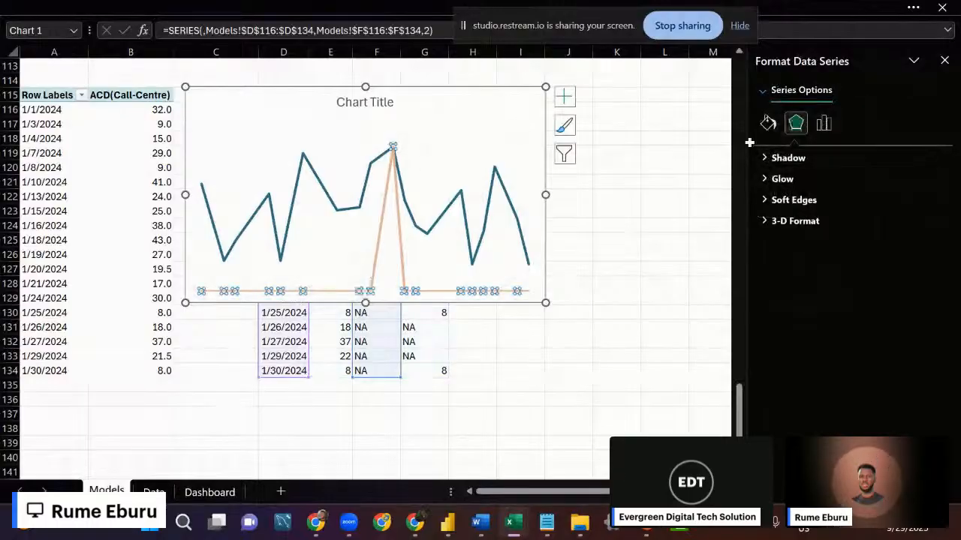
pyautogui.click(824, 125)
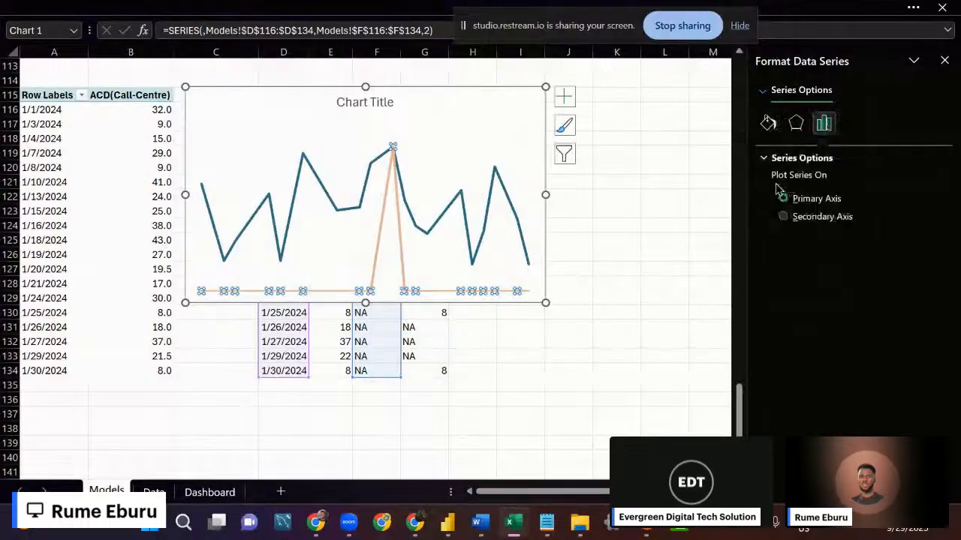
pyautogui.click(796, 123)
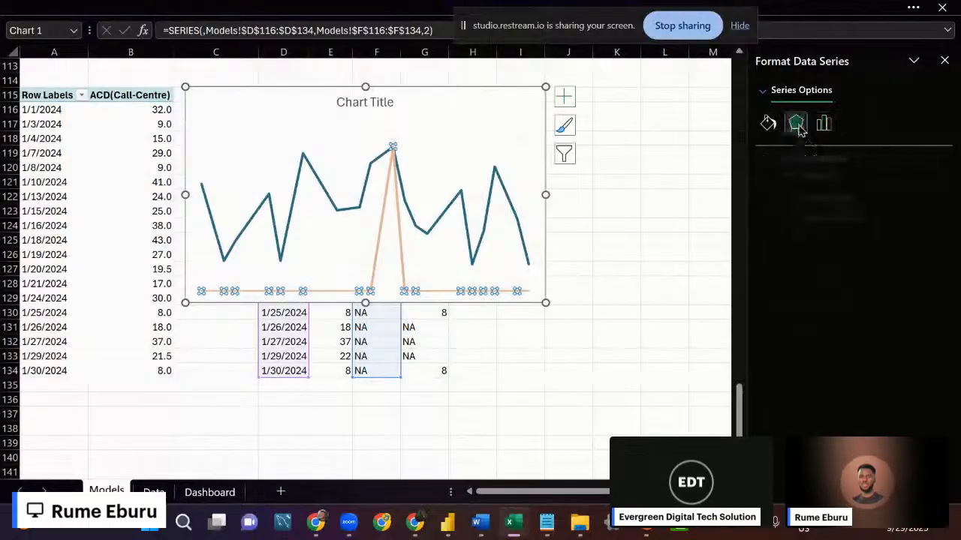
pyautogui.click(765, 159)
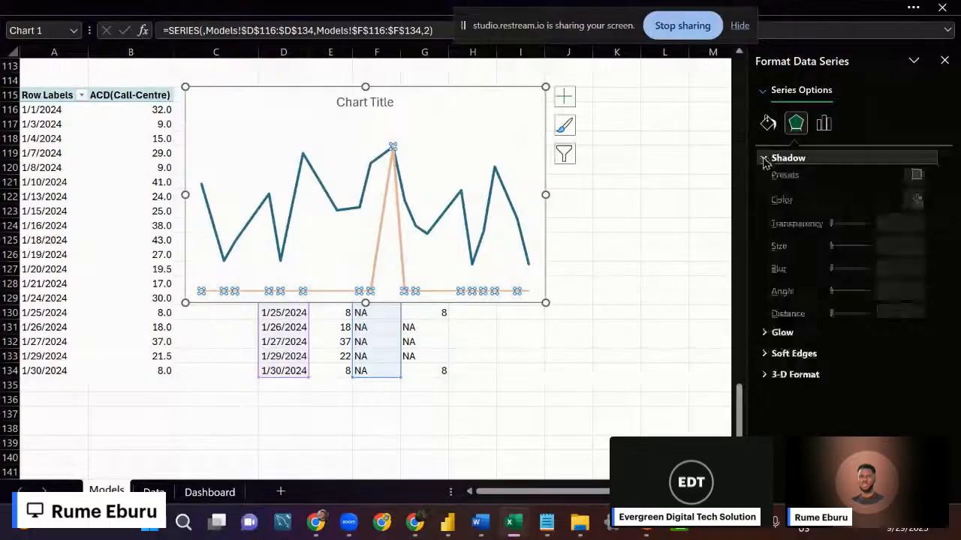
pyautogui.click(765, 158)
pyautogui.click(767, 125)
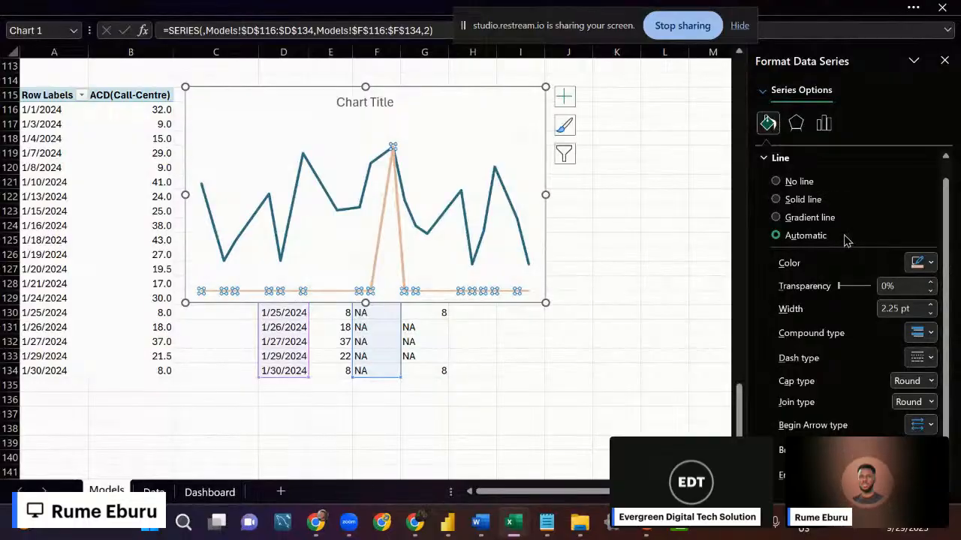
# Try a solid line style on the column F maximum series and look through the remaining line settings.
pyautogui.click(801, 207)
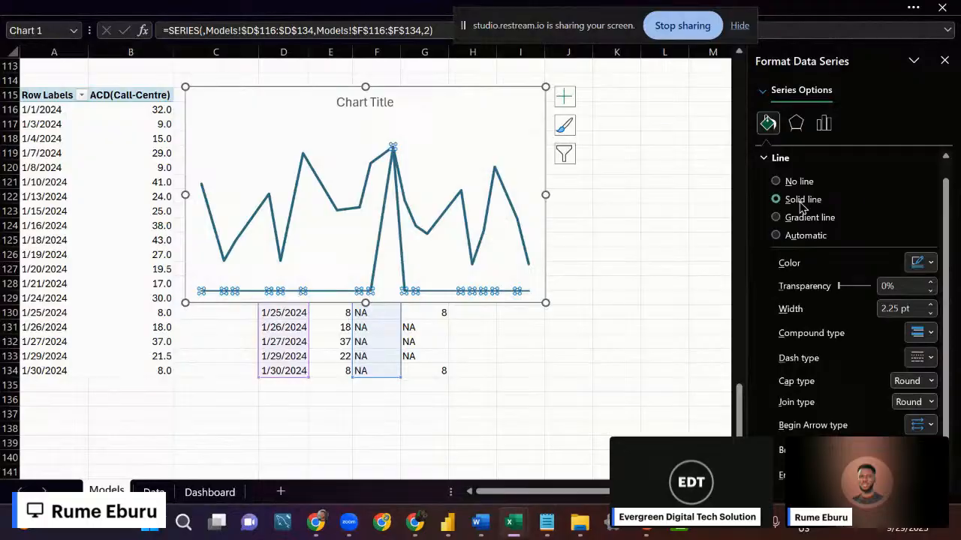
pyautogui.scroll(-1, 809, 268)
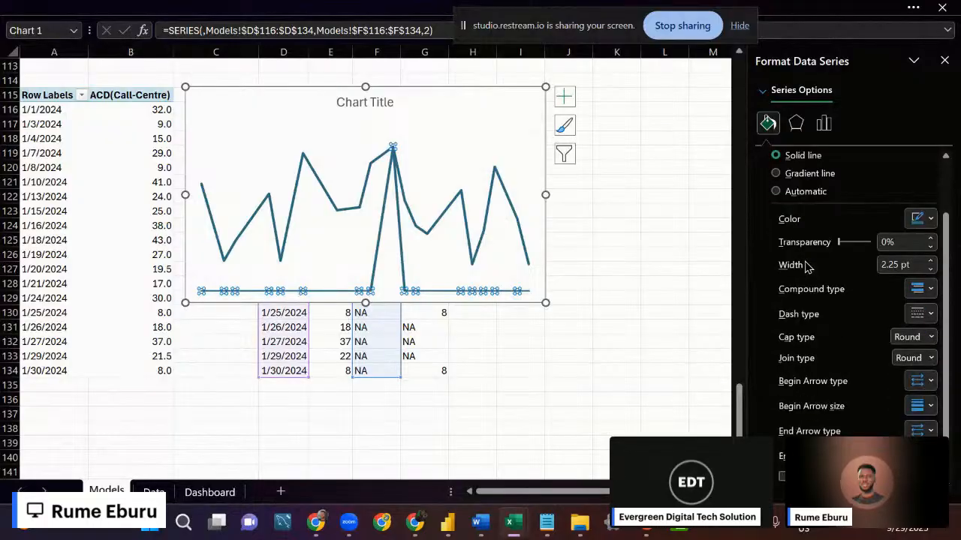
pyautogui.scroll(1, 806, 267)
pyautogui.scroll(-1, 800, 426)
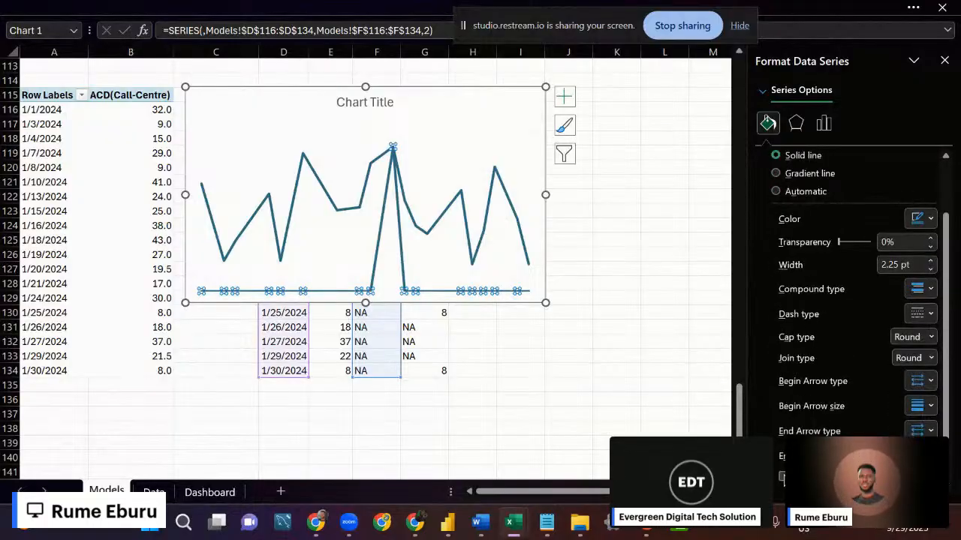
pyautogui.scroll(2, 797, 259)
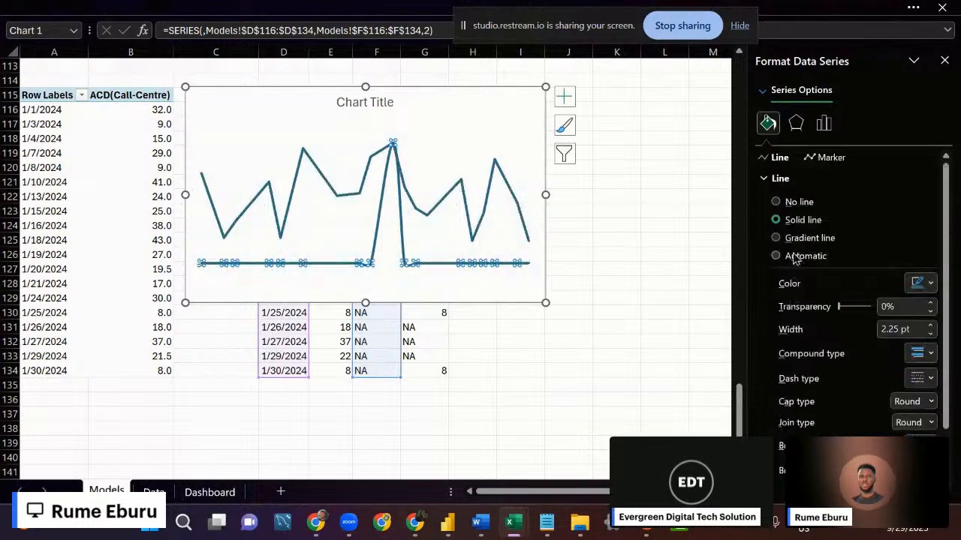
# Give the column F maximum series built-in markers and set its line to No line.
pyautogui.click(828, 159)
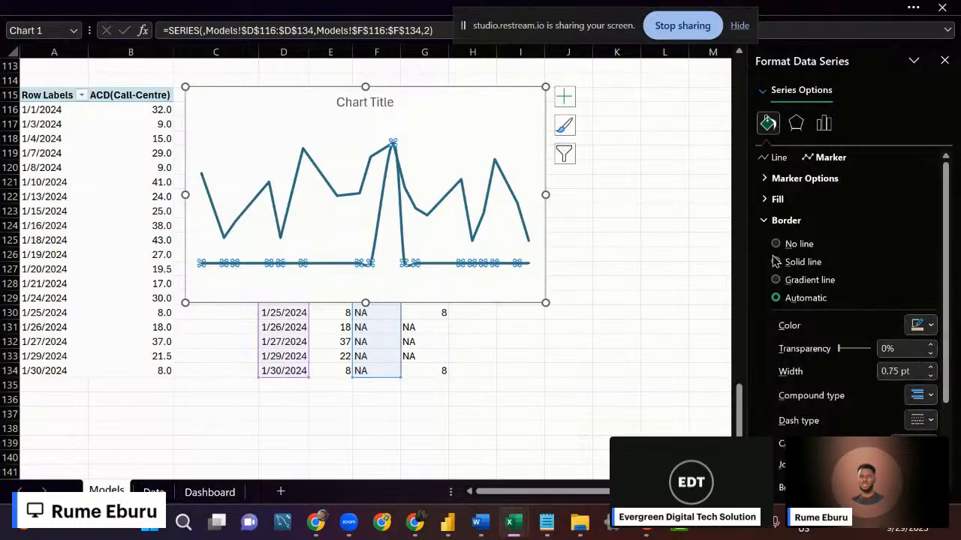
pyautogui.click(762, 185)
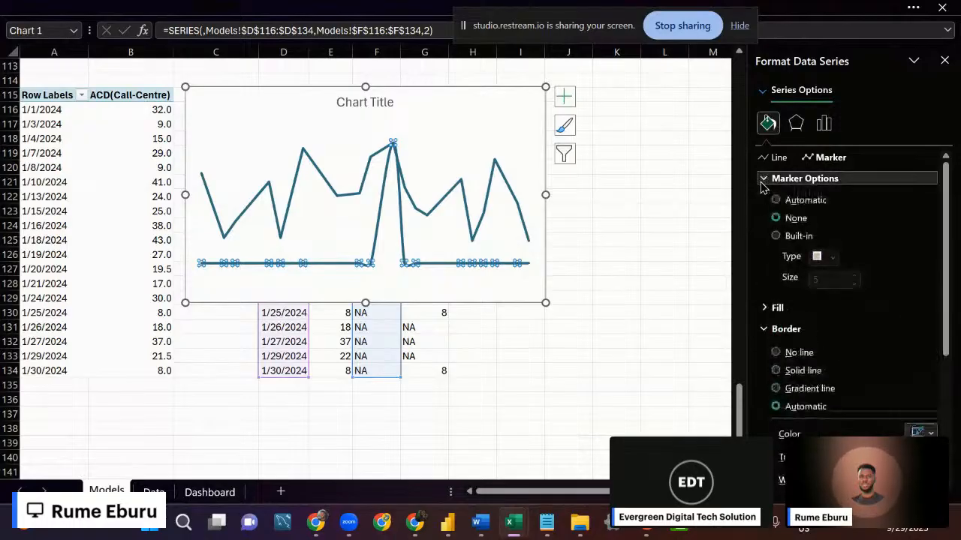
pyautogui.click(776, 237)
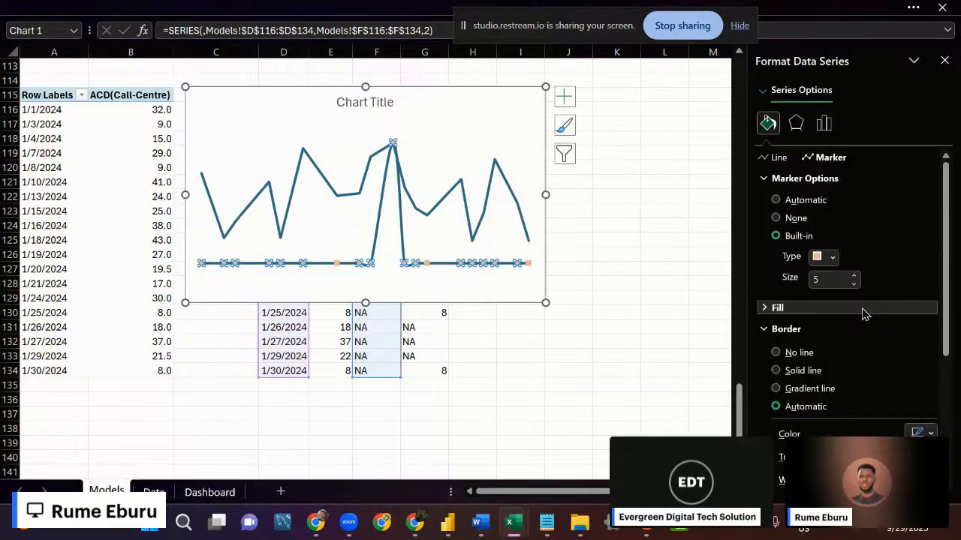
pyautogui.click(767, 157)
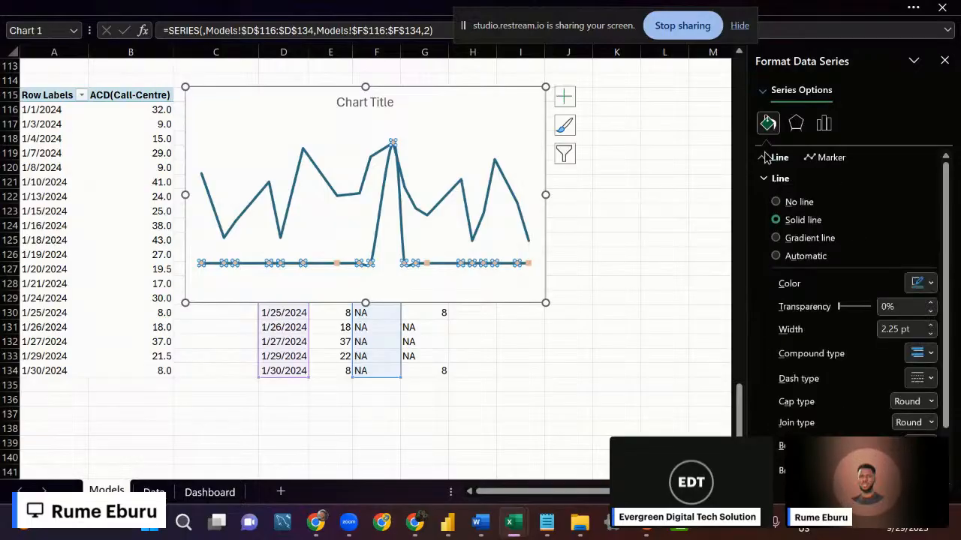
pyautogui.click(776, 201)
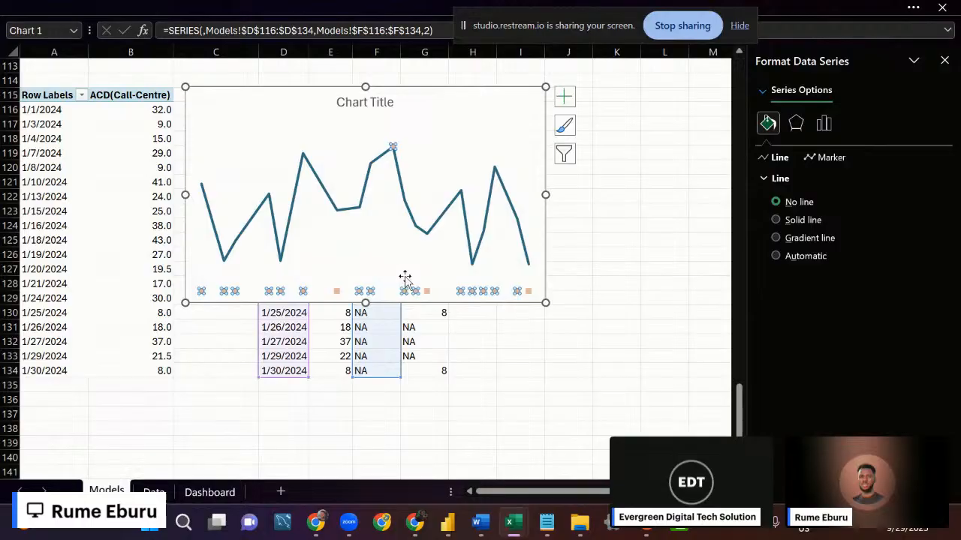
# Give the column G minimum series built-in markers of the circle type.
pyautogui.click(456, 111)
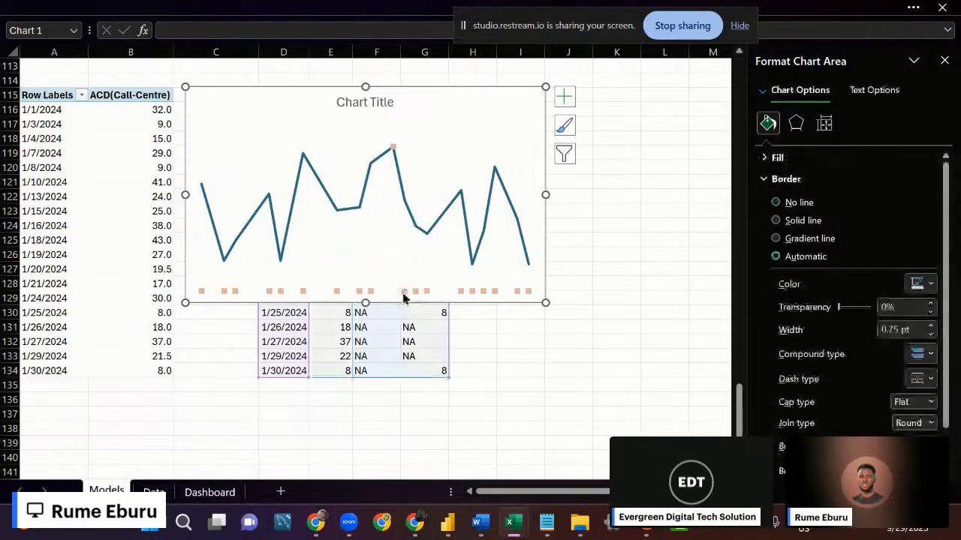
pyautogui.click(401, 291)
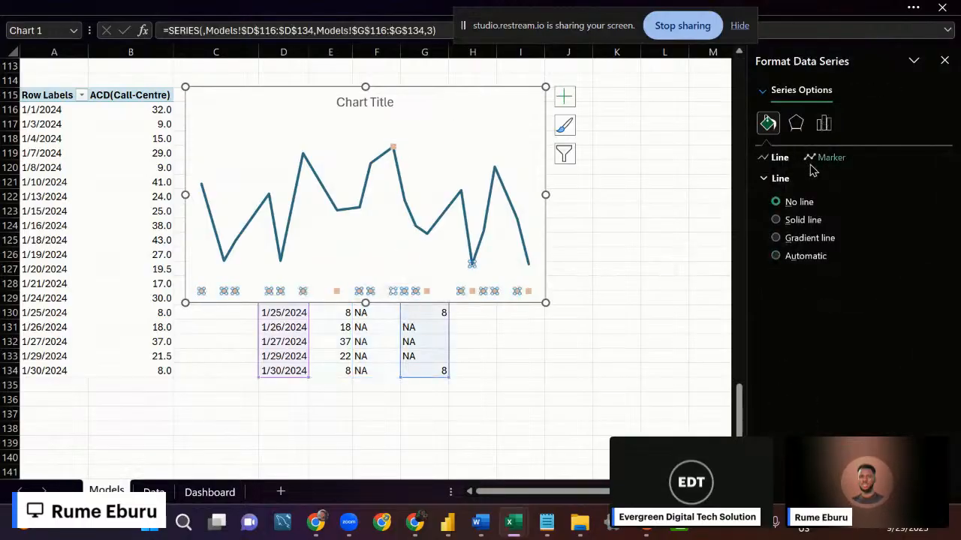
pyautogui.click(820, 161)
pyautogui.click(802, 178)
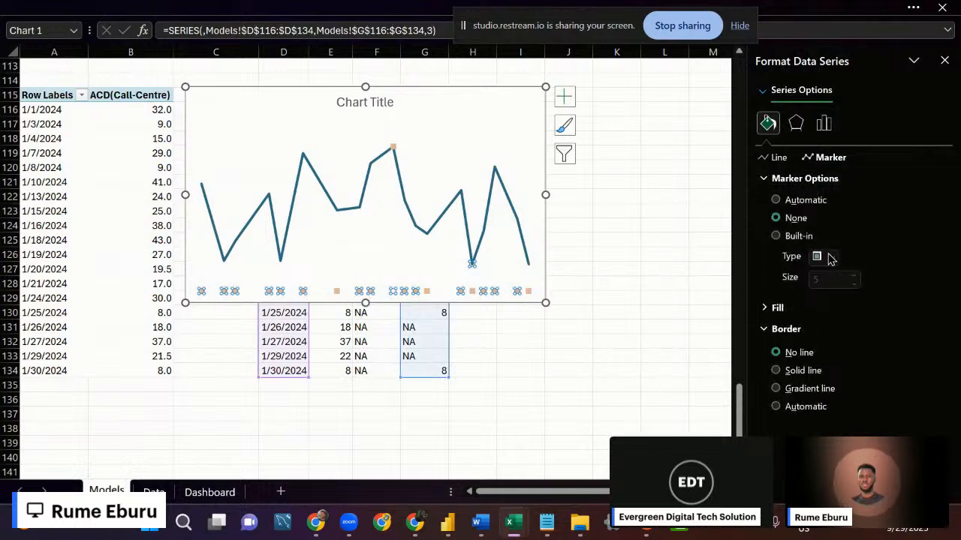
pyautogui.click(776, 237)
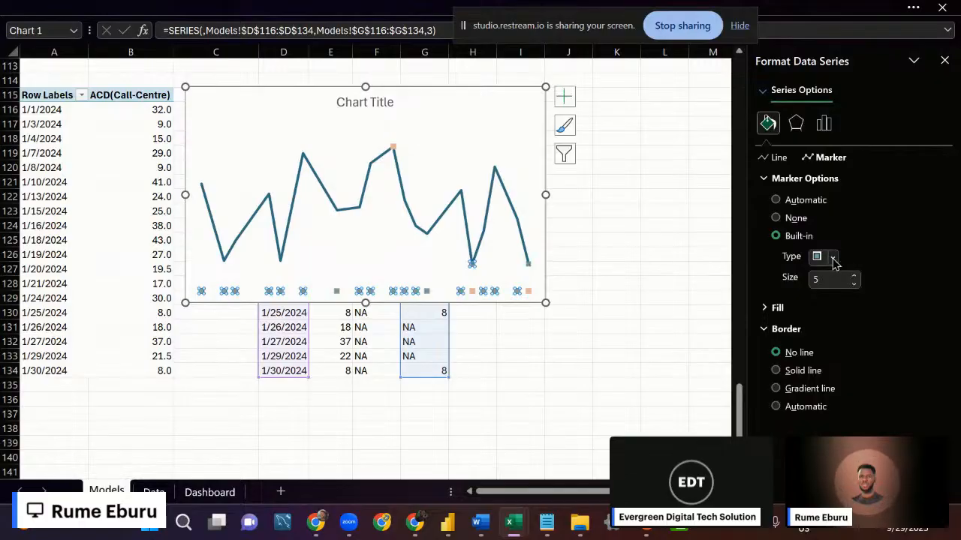
pyautogui.click(832, 258)
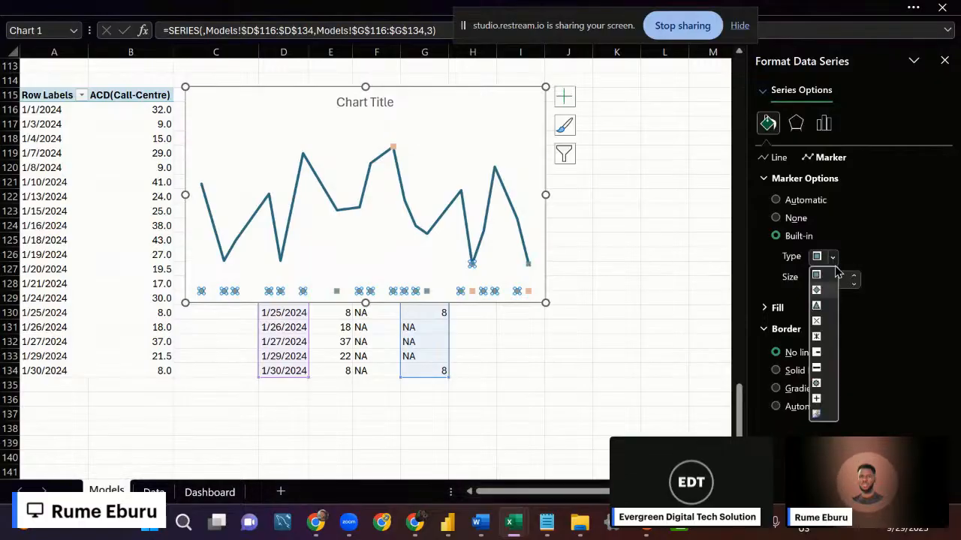
pyautogui.click(817, 384)
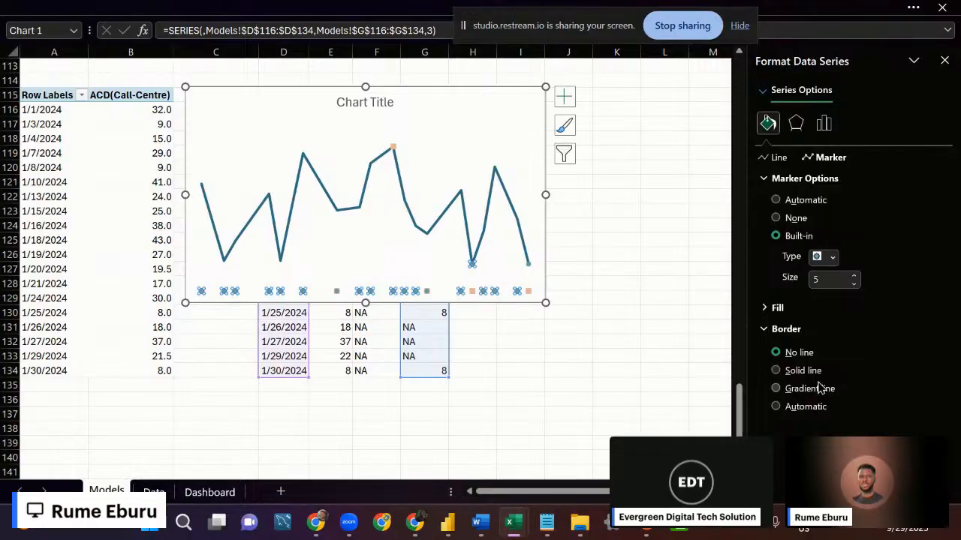
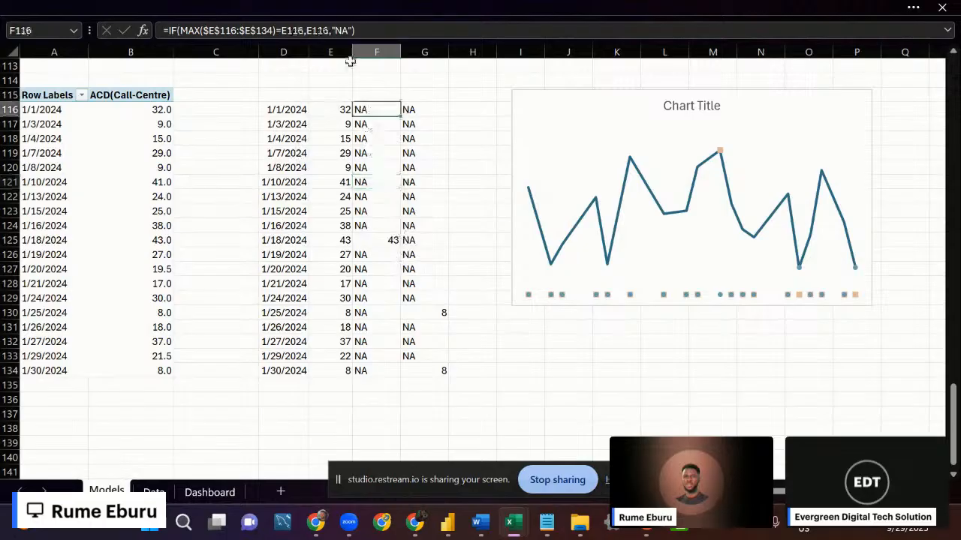
# Shift the line chart slightly closer to the data columns.
pyautogui.moveTo(550, 98); pyautogui.dragTo(530, 95)
pyautogui.click(343, 154)
pyautogui.click(553, 107)
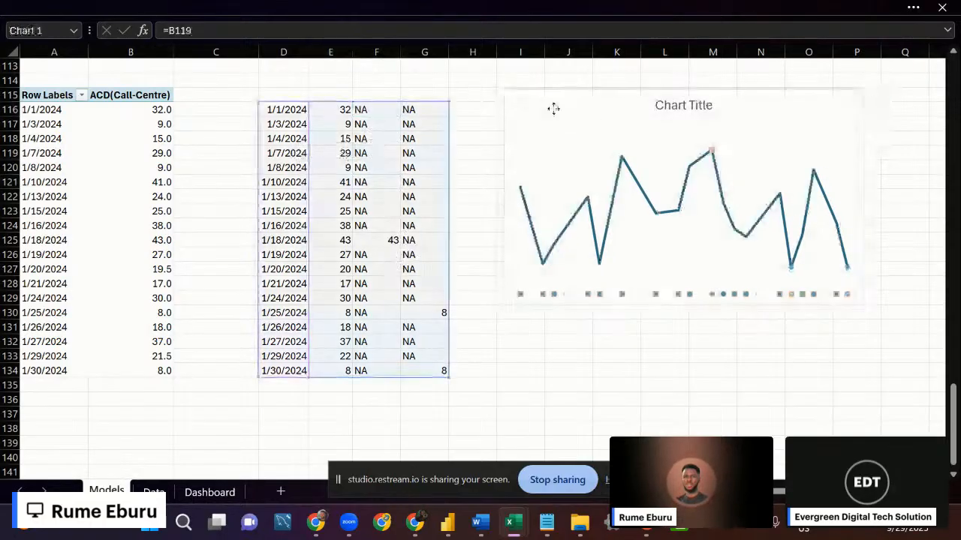
# Edit the maximum formula in F118 to return NA() instead of the text "NA".
pyautogui.click(389, 138)
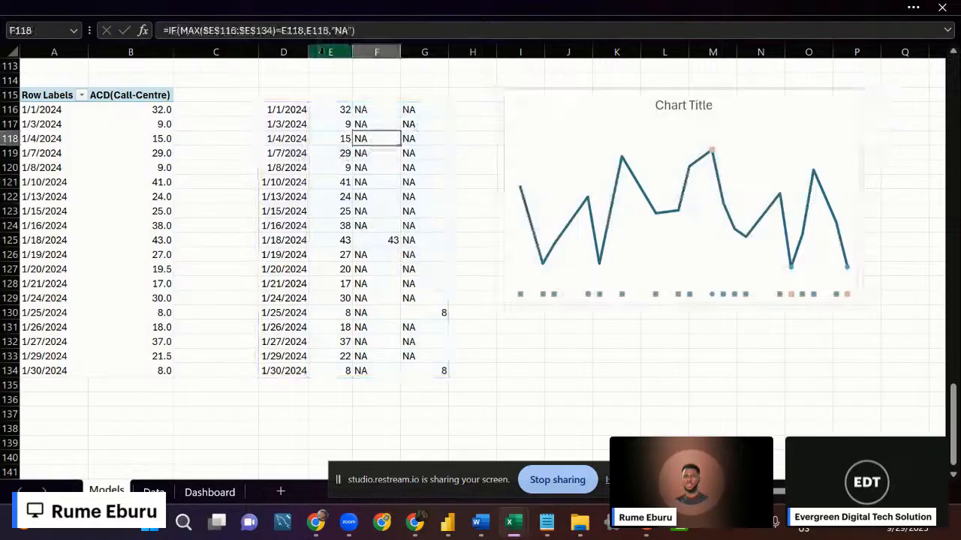
pyautogui.click(371, 30)
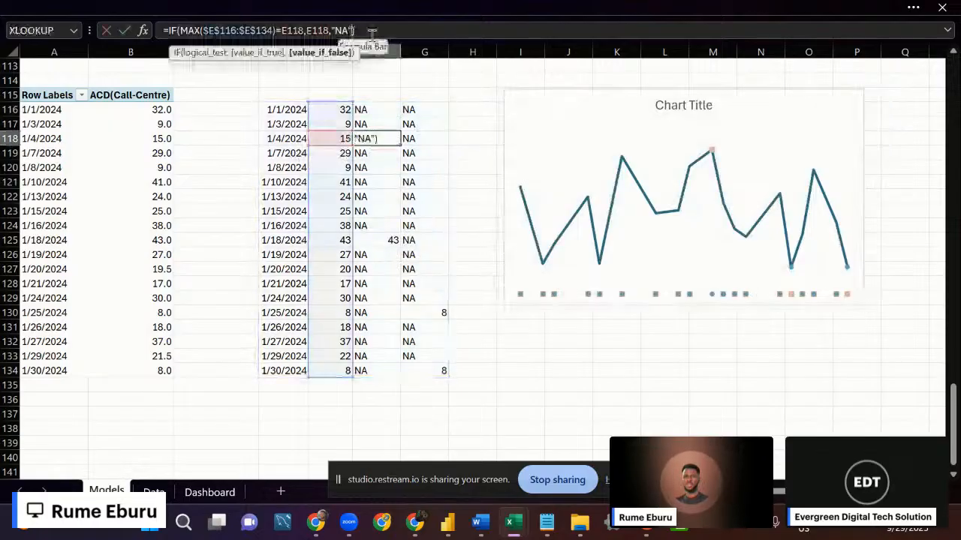
pyautogui.press('BackSpace')
pyautogui.write('()')
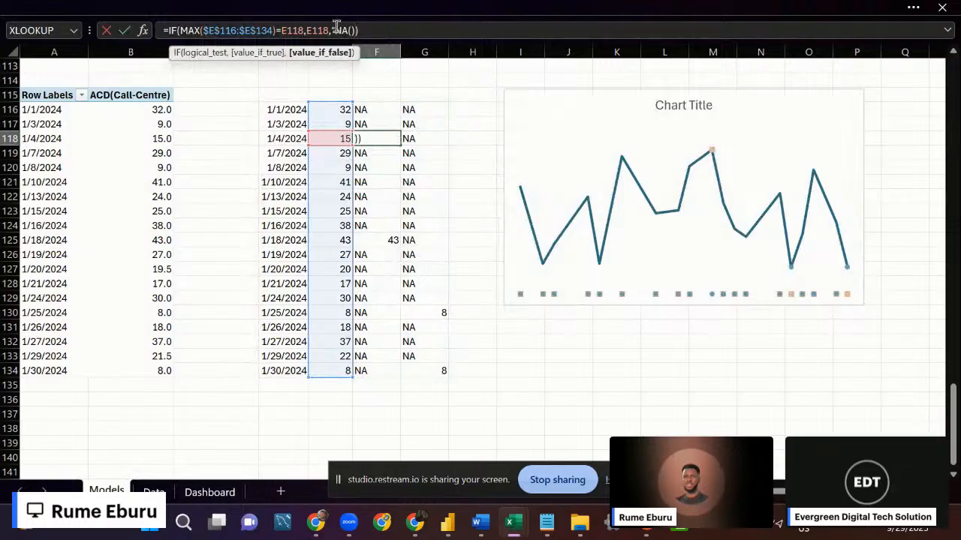
pyautogui.click(344, 31)
pyautogui.press('BackSpace')
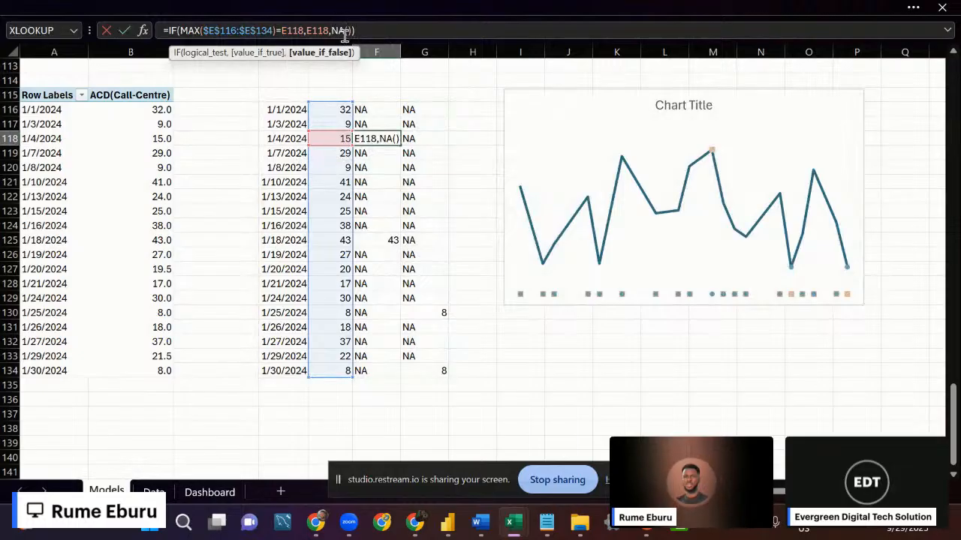
pyautogui.press('Return')
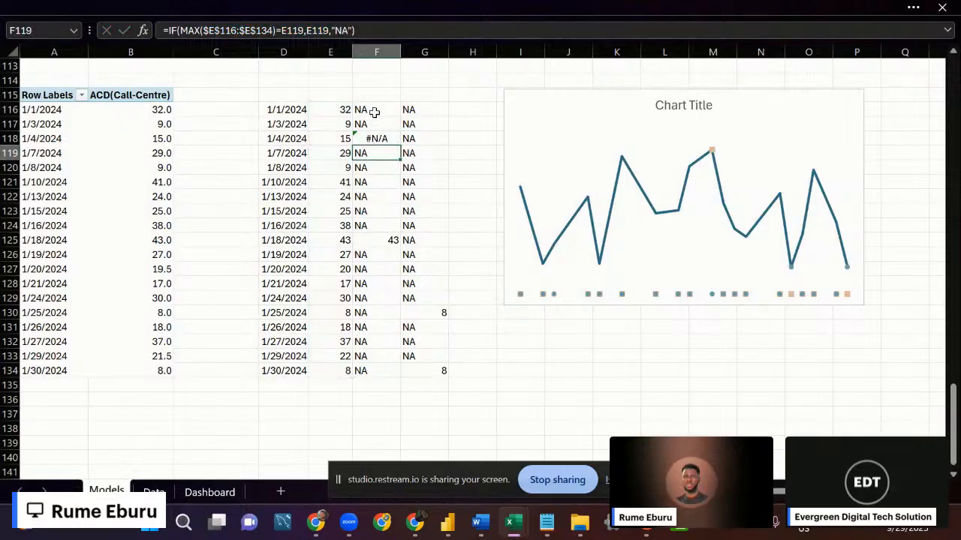
# Clear the maximum and minimum formulas from F116:G134.
pyautogui.click(374, 112)
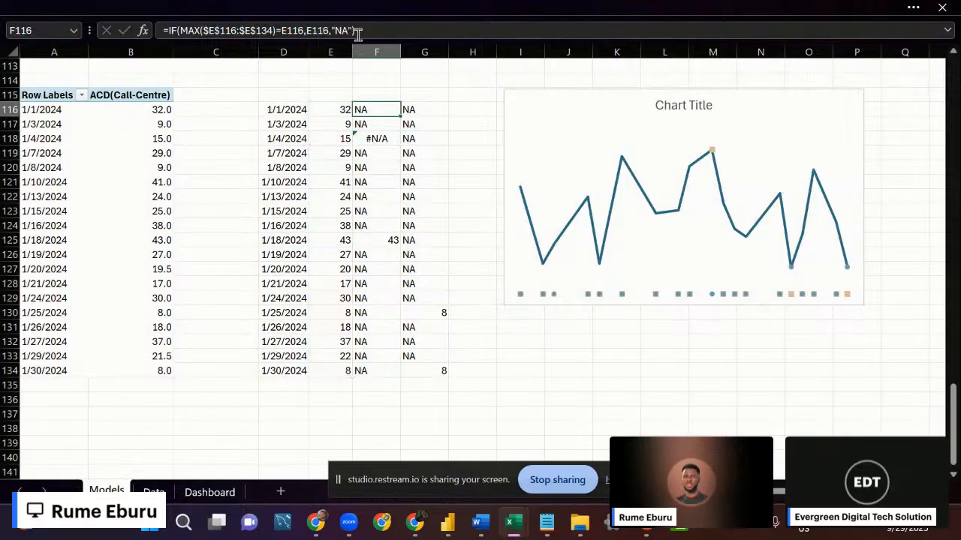
pyautogui.moveTo(371, 109); pyautogui.dragTo(417, 370)
pyautogui.press('Delete')
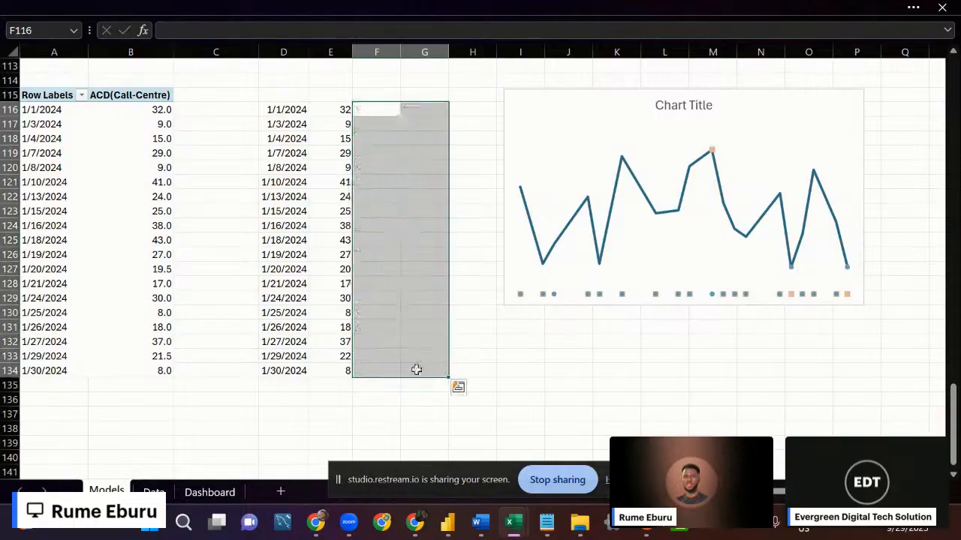
# Start an IF formula in F116 that tests whether the absolute range $E$116:$E$134 equals E116.
pyautogui.moveTo(286, 111); pyautogui.dragTo(350, 153)
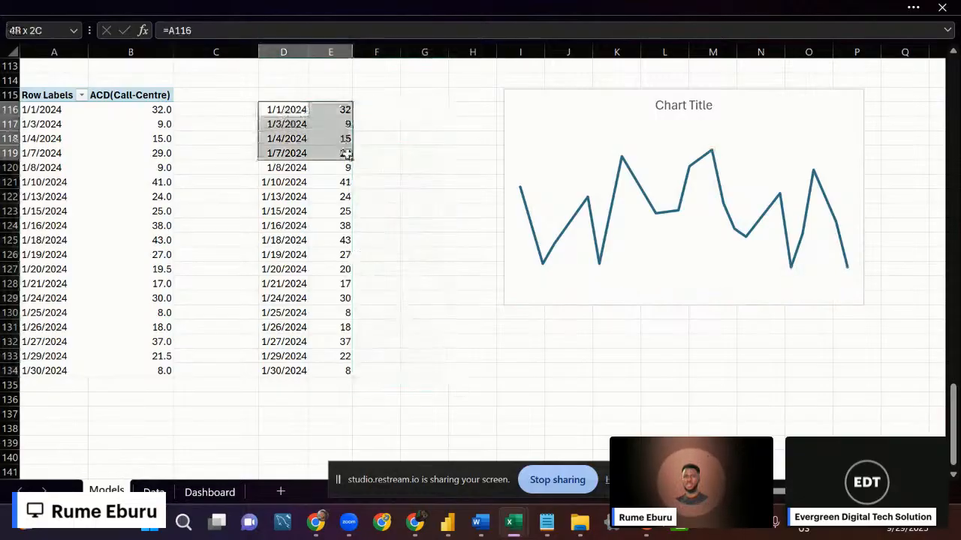
pyautogui.hotkey('ctrl', 'c')
pyautogui.click(366, 109)
pyautogui.write('=if')
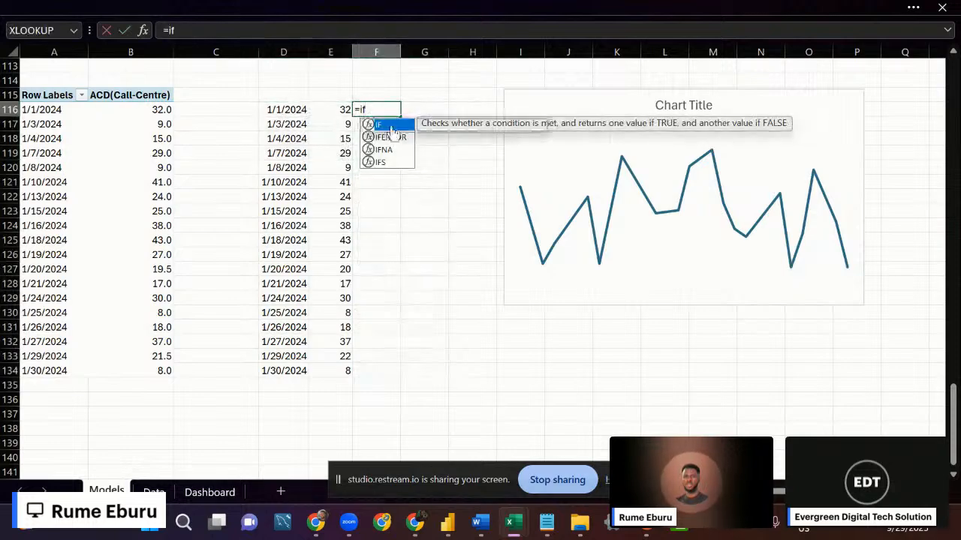
pyautogui.press('Tab')
pyautogui.click(330, 109)
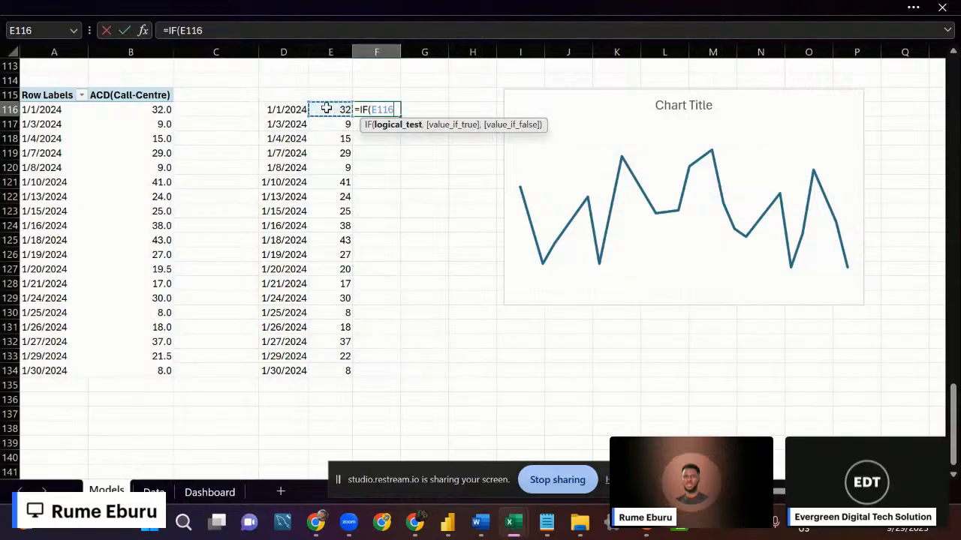
pyautogui.moveTo(330, 109); pyautogui.dragTo(335, 371)
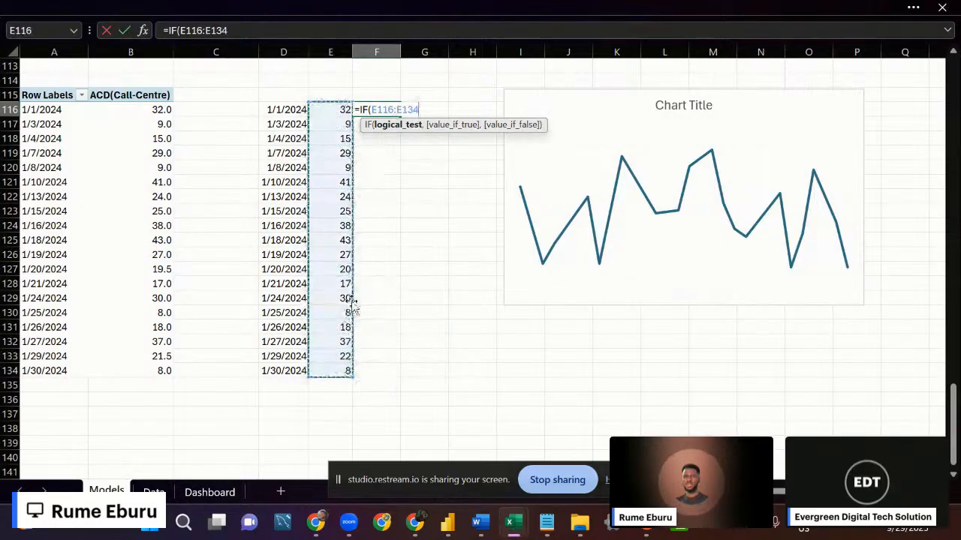
pyautogui.press('F4')
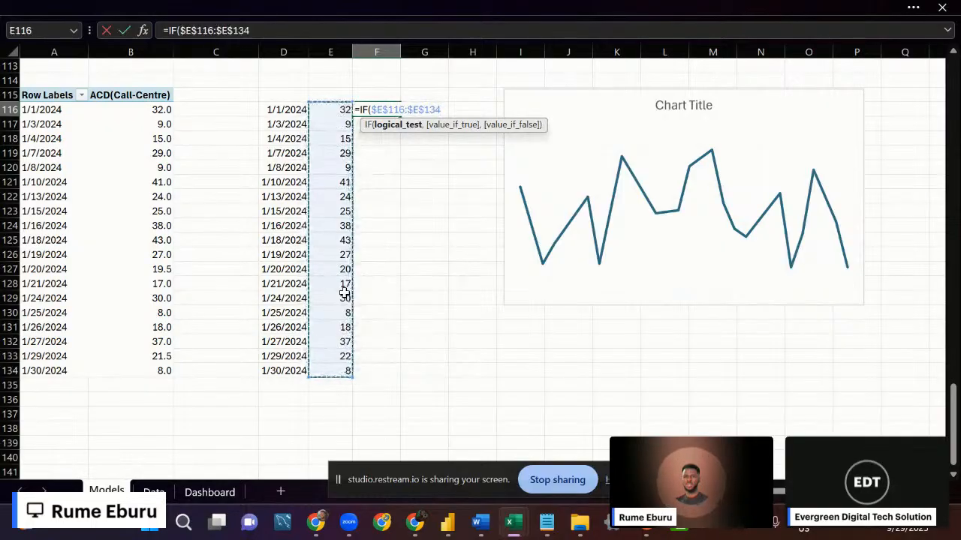
pyautogui.write('=')
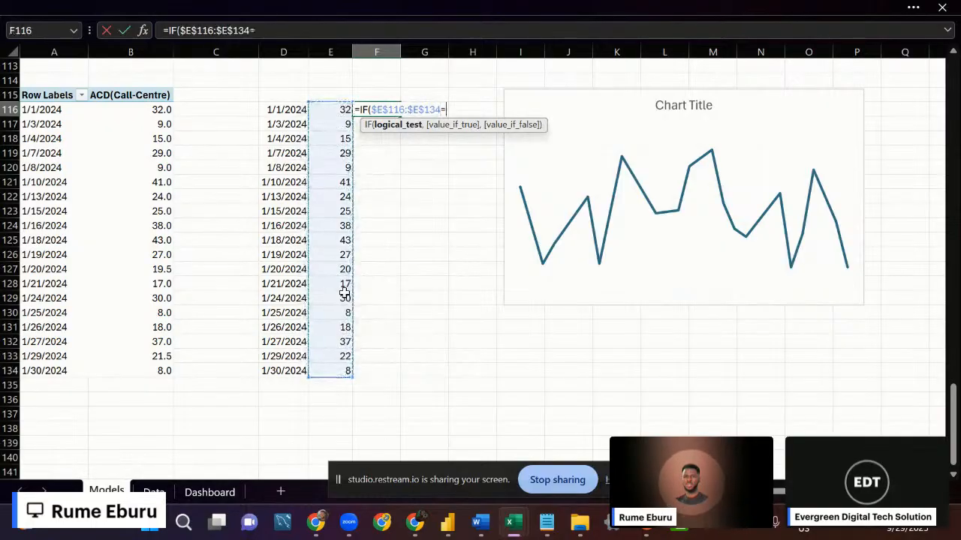
pyautogui.click(324, 110)
pyautogui.write(',')
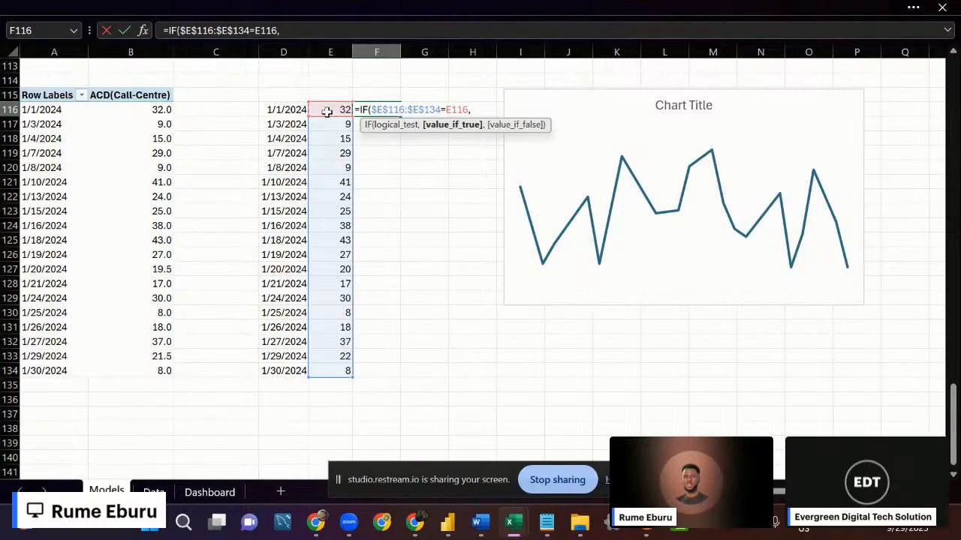
# Complete the F116 formula so it returns E116 when true and NA() when false.
pyautogui.click(327, 111)
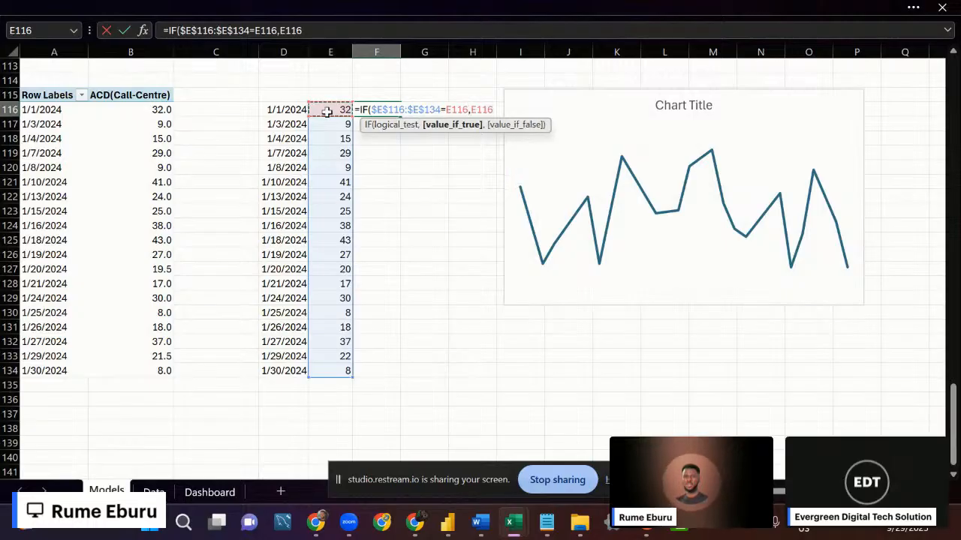
pyautogui.write(',')
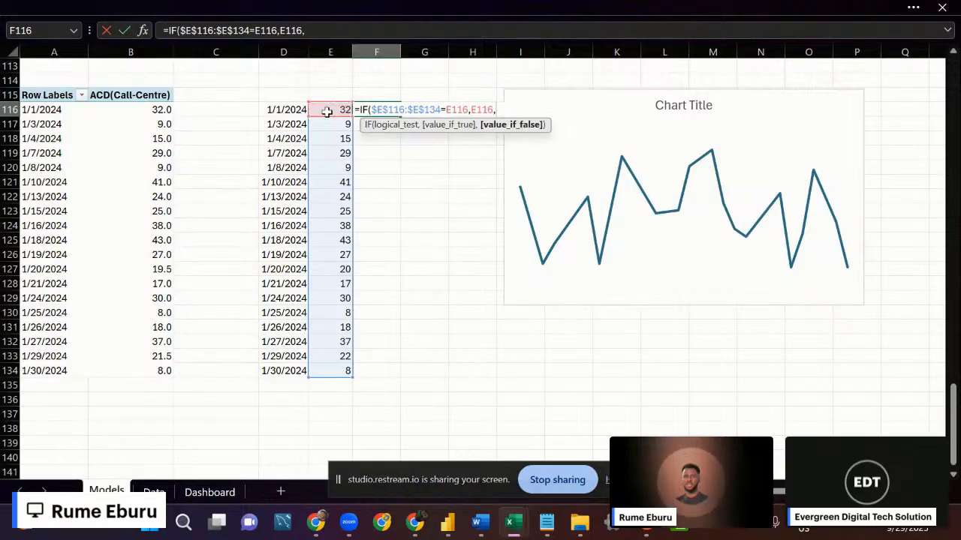
pyautogui.click(317, 27)
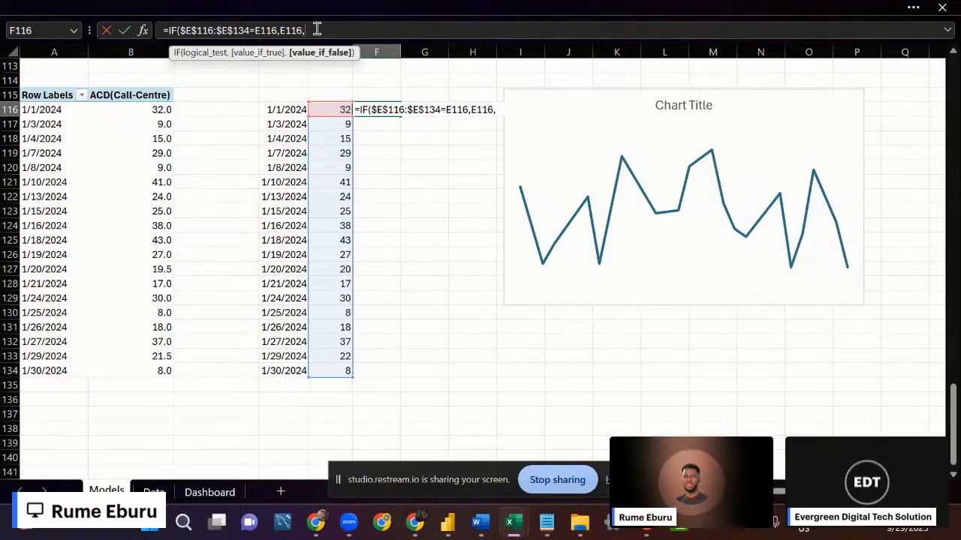
pyautogui.write('Na')
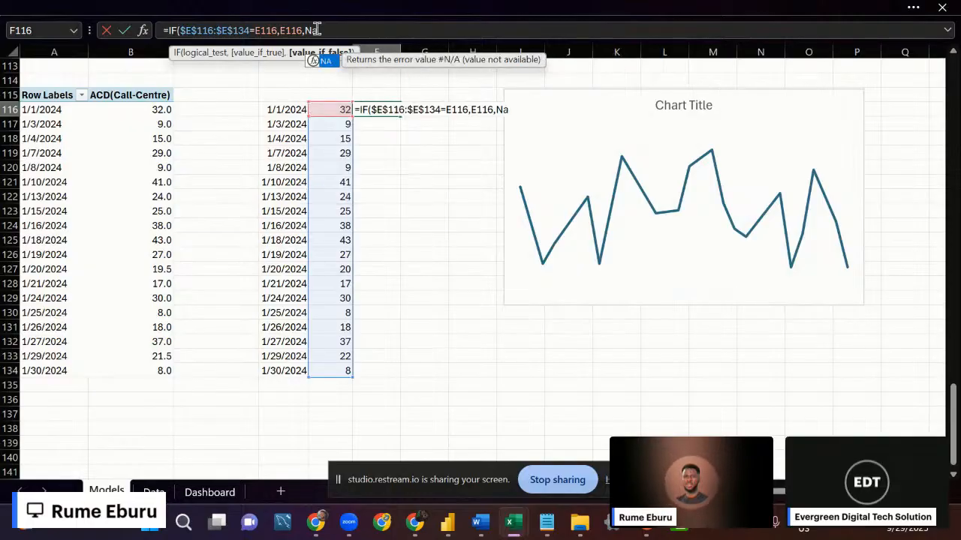
pyautogui.doubleClick(323, 60)
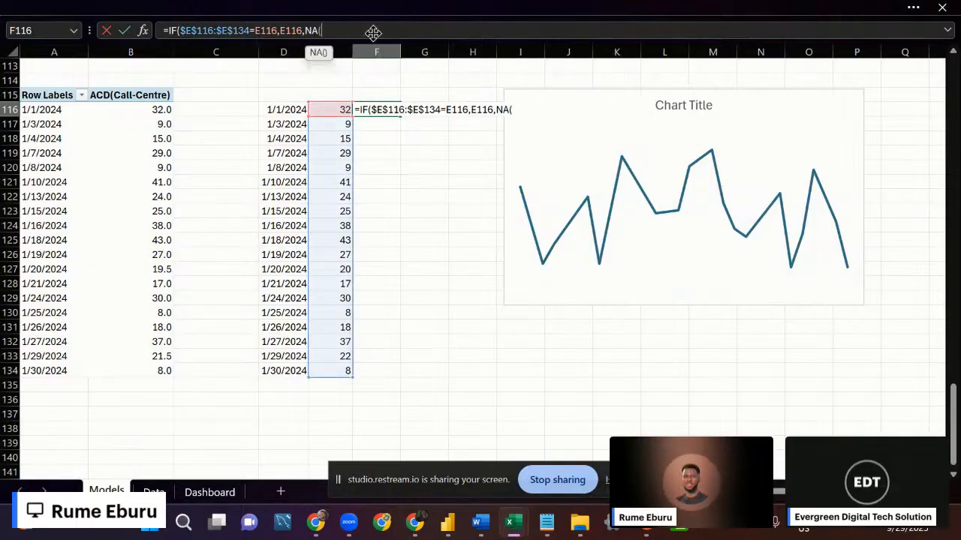
pyautogui.write(')')
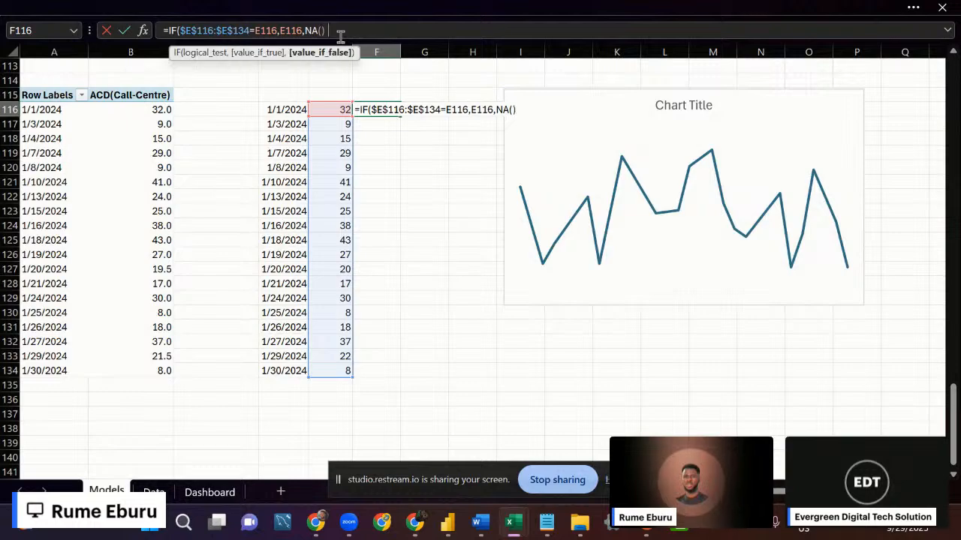
pyautogui.write(')')
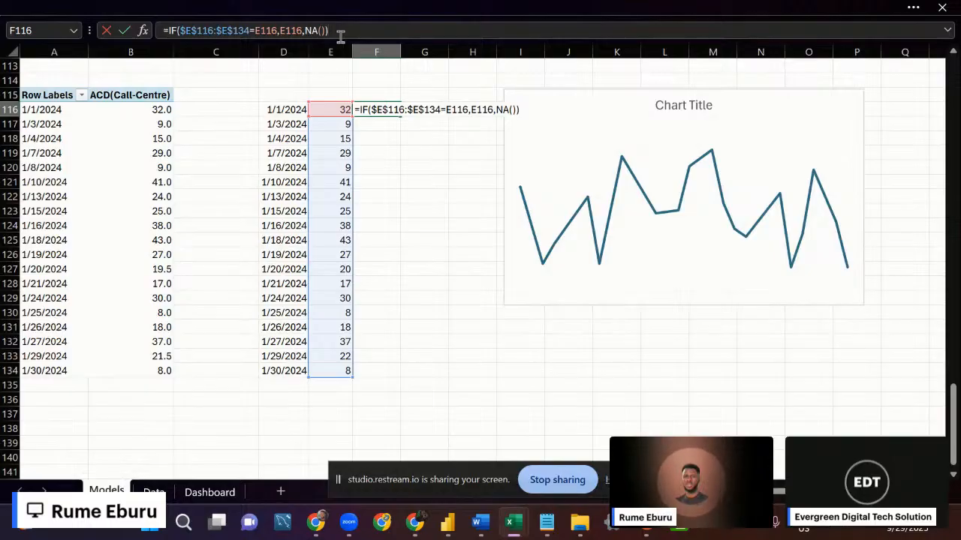
pyautogui.press('Return')
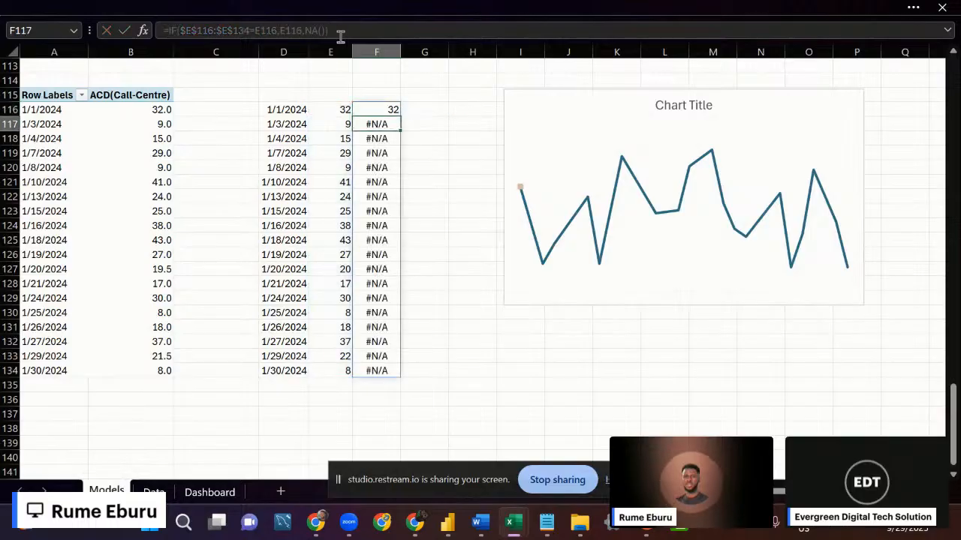
# Try to fill the F116 formula down to F134, and undo the fill.
pyautogui.click(380, 112)
pyautogui.click(439, 125)
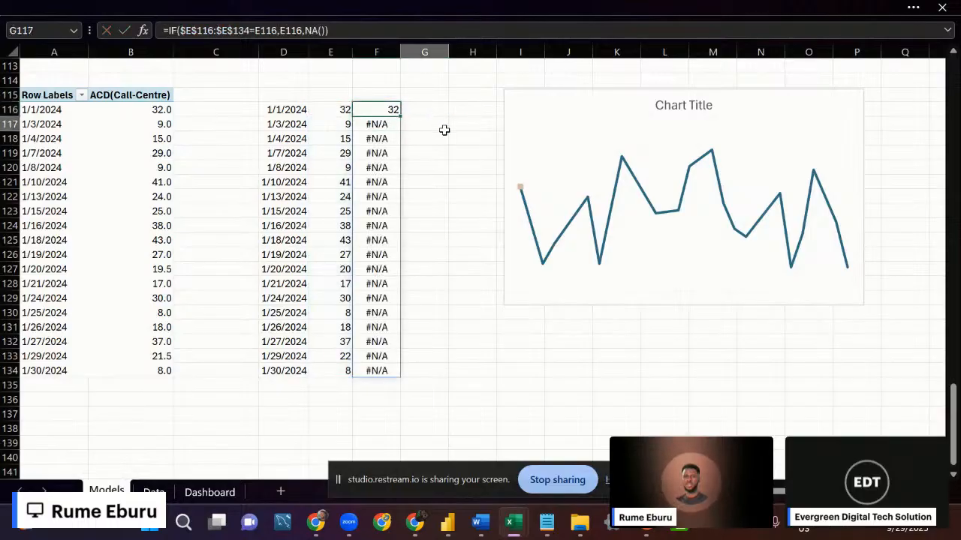
pyautogui.click(394, 109)
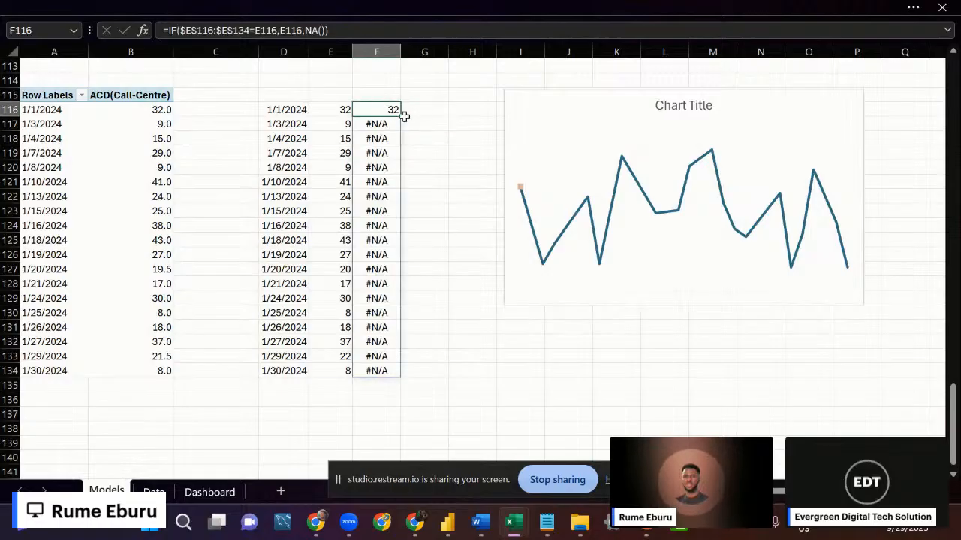
pyautogui.moveTo(399, 114); pyautogui.dragTo(393, 379)
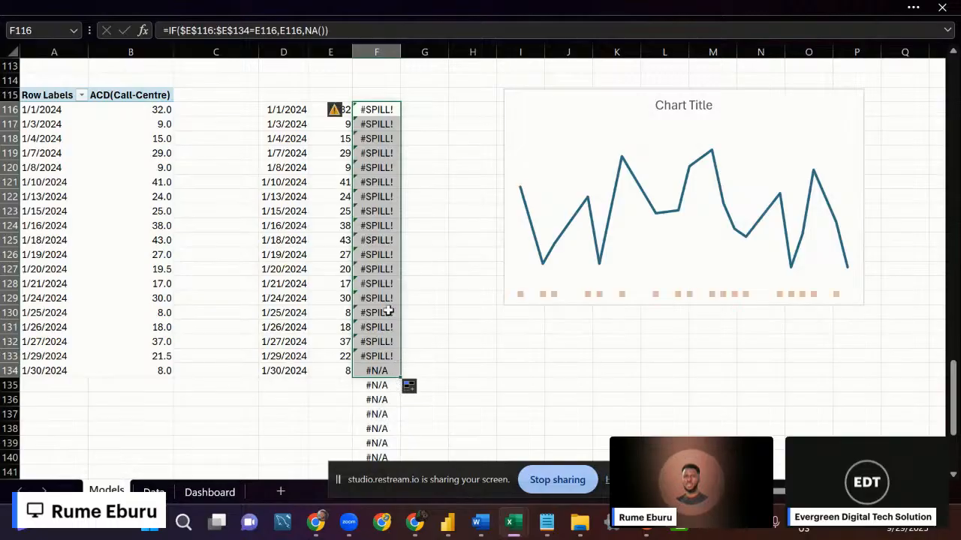
pyautogui.hotkey('ctrl', 'z')
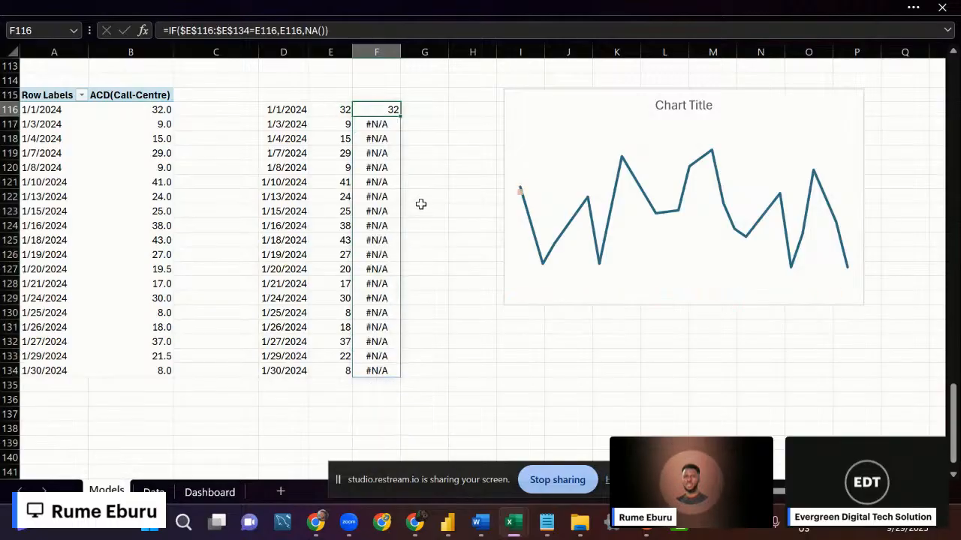
# Clear the spilled IF formula from F116:F134.
pyautogui.scroll(-3, 412, 222)
pyautogui.scroll(7, 412, 222)
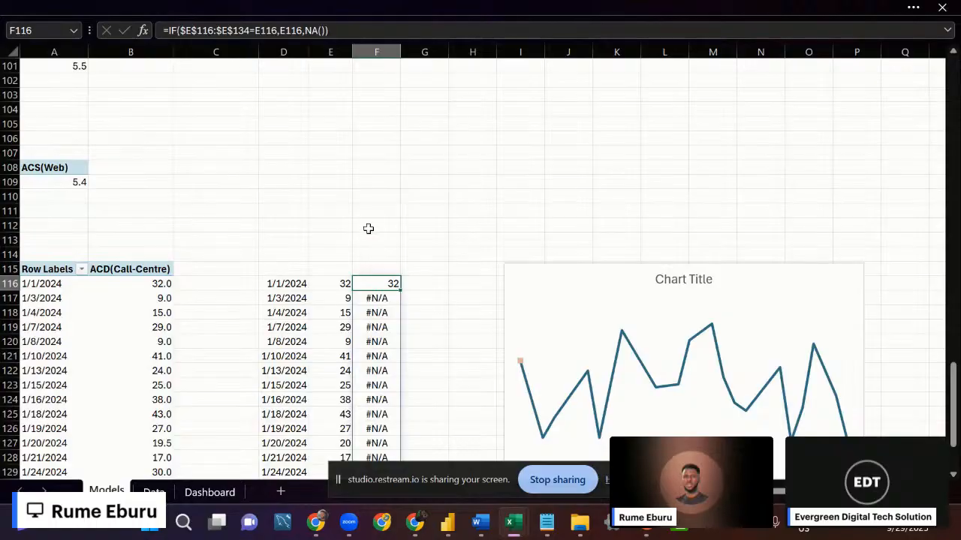
pyautogui.scroll(-3, 384, 168)
pyautogui.click(380, 182)
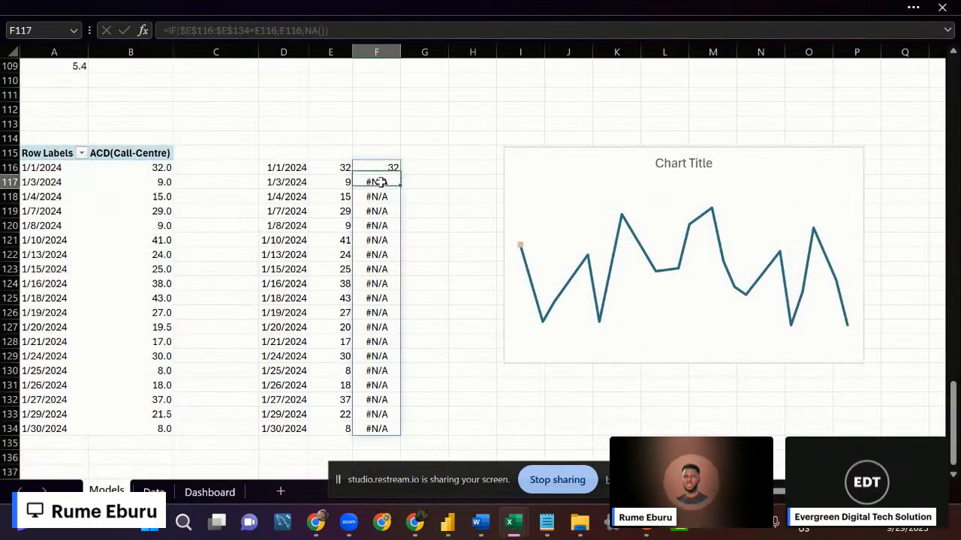
pyautogui.press('BackSpace')
pyautogui.click(419, 184)
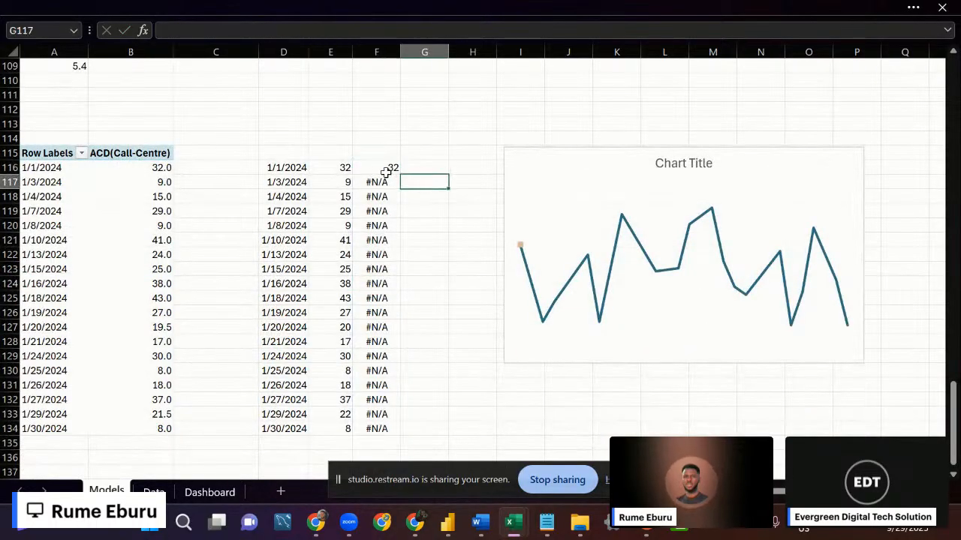
pyautogui.click(386, 167)
pyautogui.hotkey('ctrl', 'shift', 'Down')
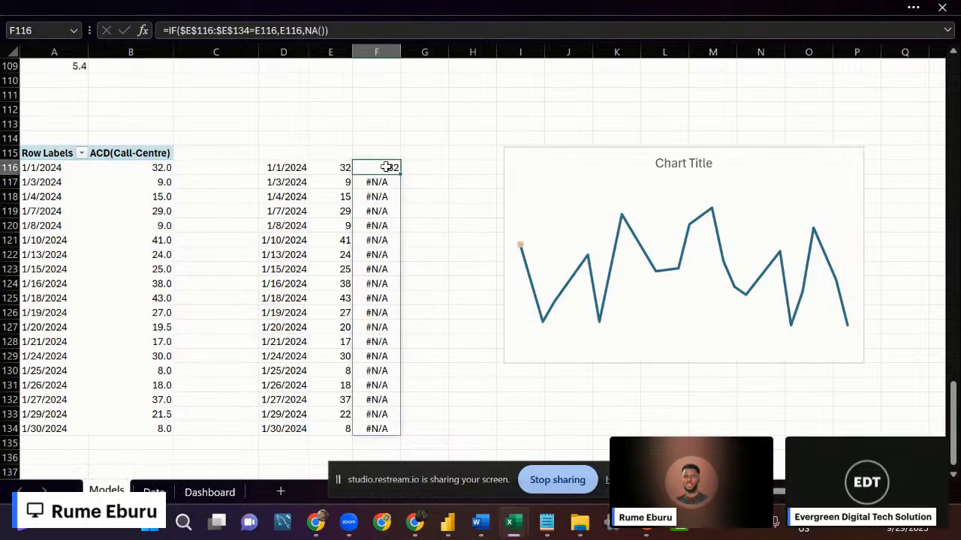
pyautogui.moveTo(386, 166); pyautogui.dragTo(375, 423)
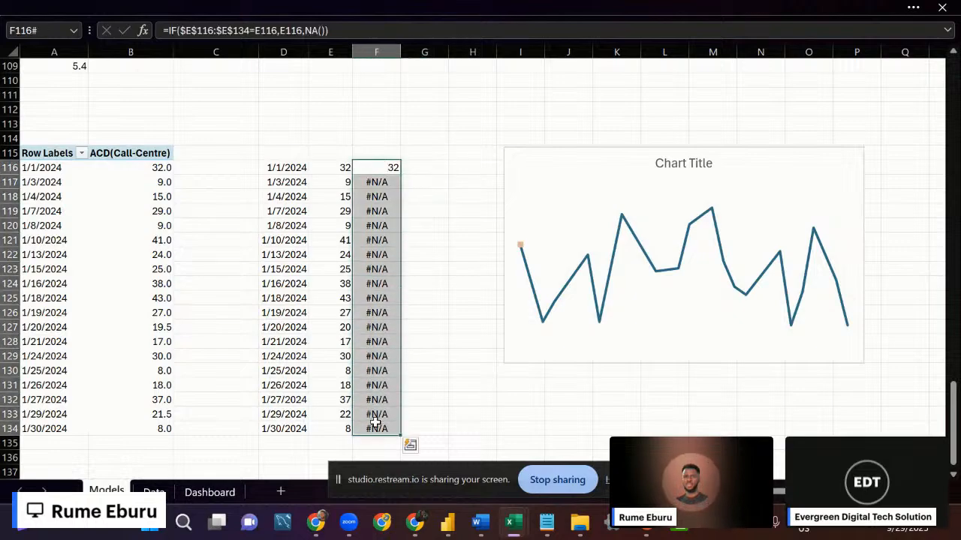
pyautogui.press('Delete')
# Start an IF formula in F116 with a MAX over the absolute range $E$116:$E$134.
pyautogui.click(378, 168)
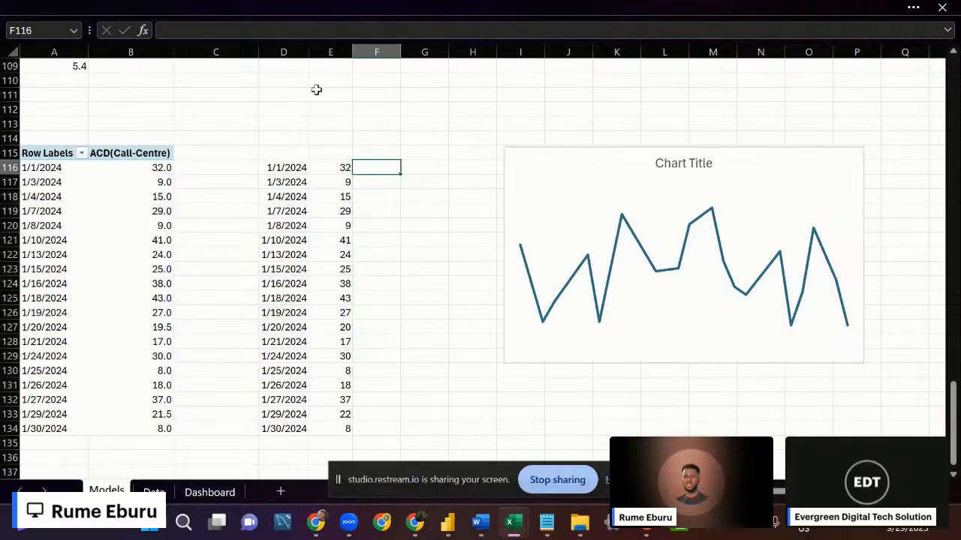
pyautogui.write('=')
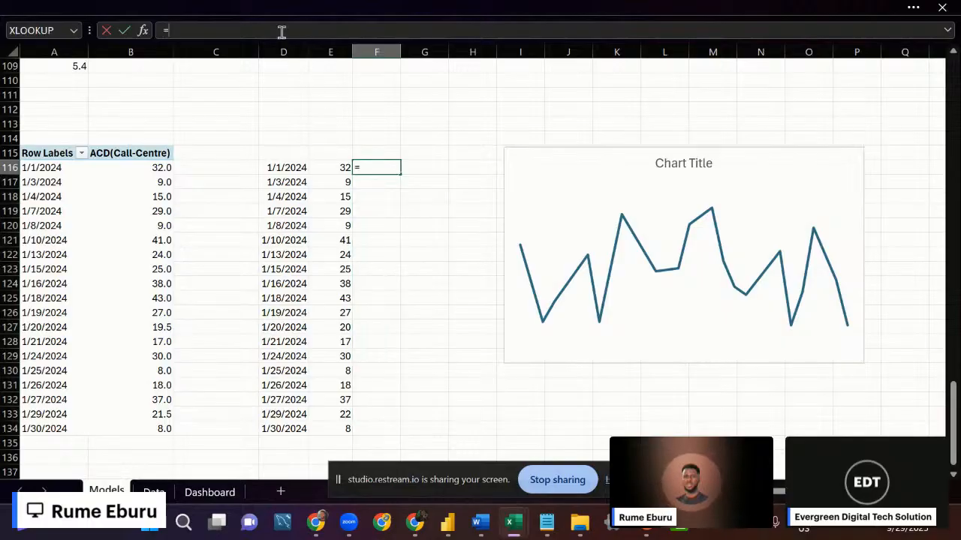
pyautogui.write('ifma')
pyautogui.press('BackSpace')
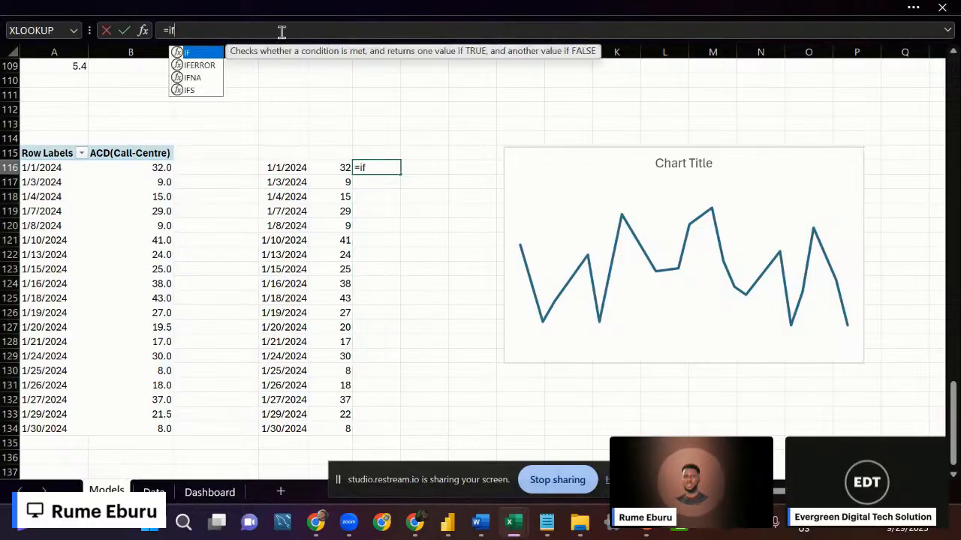
pyautogui.press('Tab')
pyautogui.write('ma')
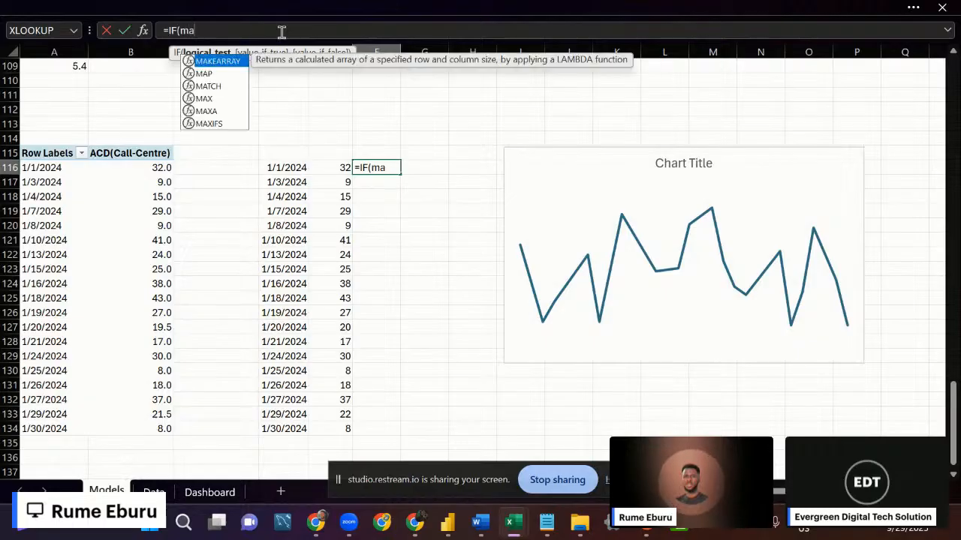
pyautogui.write('x')
pyautogui.press('Tab')
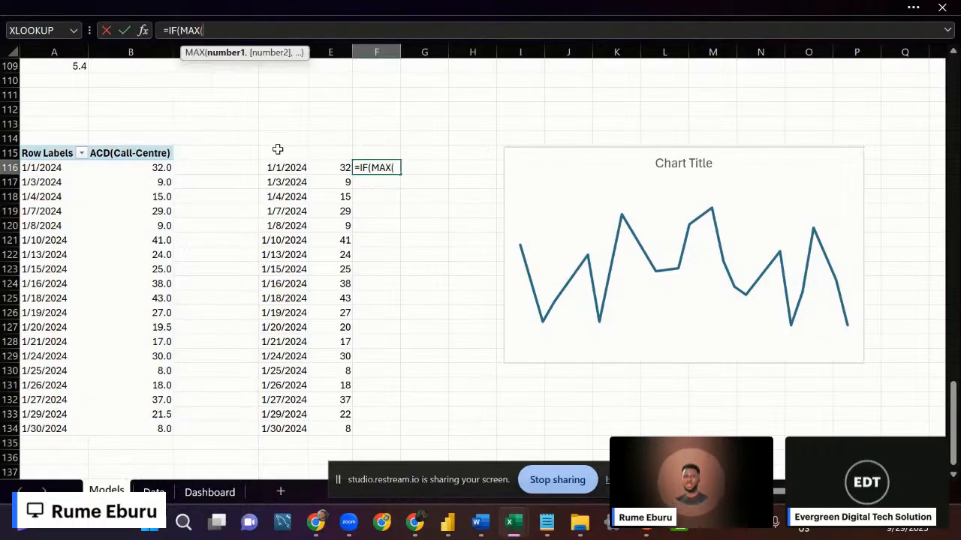
pyautogui.moveTo(324, 168); pyautogui.dragTo(332, 431)
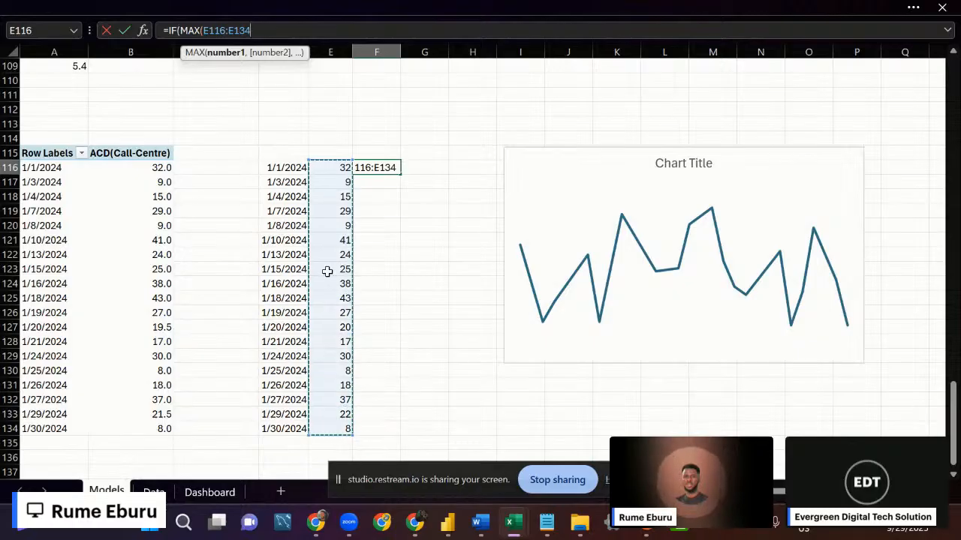
pyautogui.press('F4')
# Continue the F116 IF formula by comparing the maximum with E116, returning E116 if equal and NA() otherwise.
pyautogui.write('=')
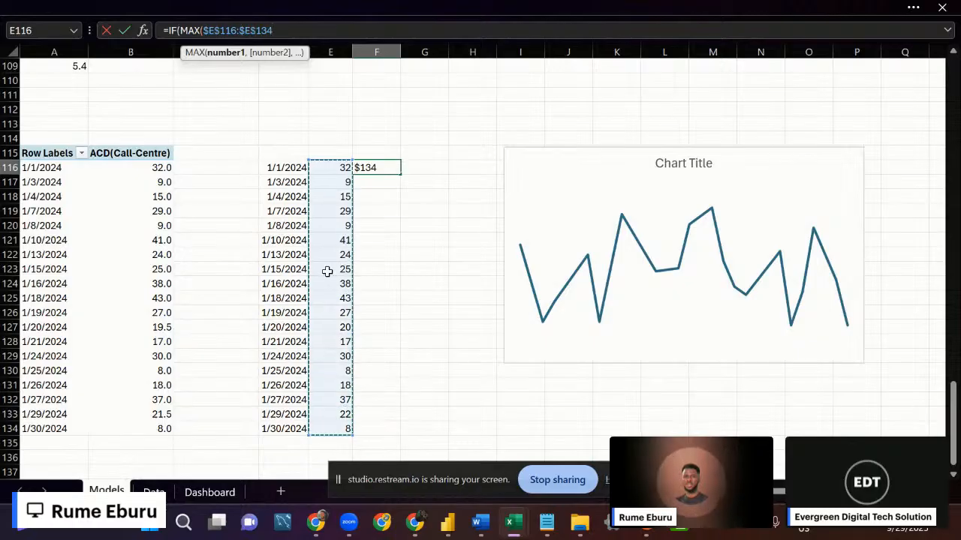
pyautogui.click(331, 168)
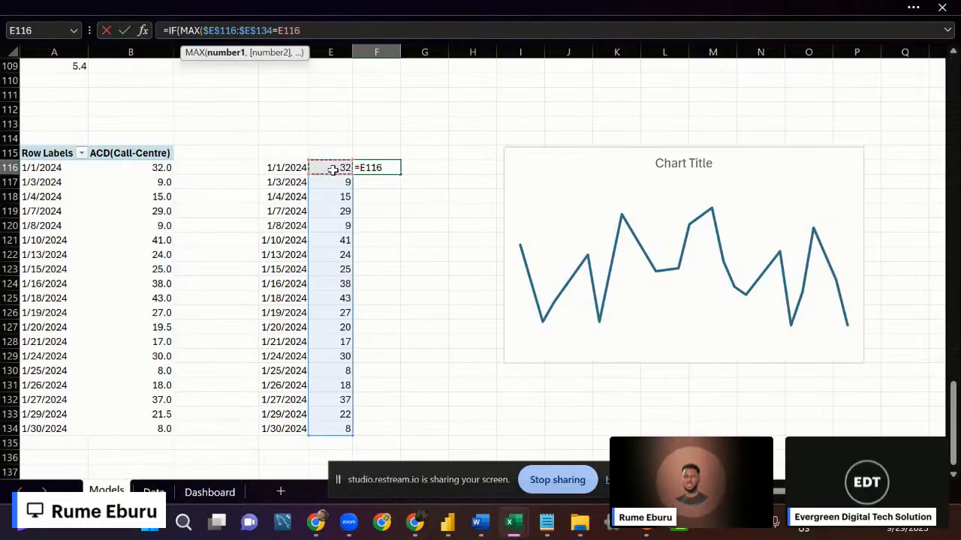
pyautogui.write(',')
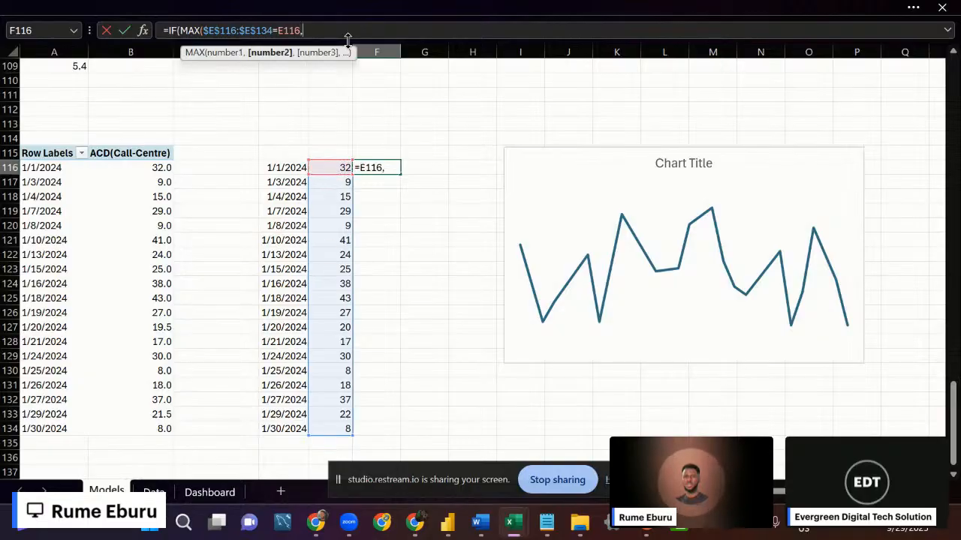
pyautogui.click(329, 165)
pyautogui.write(',')
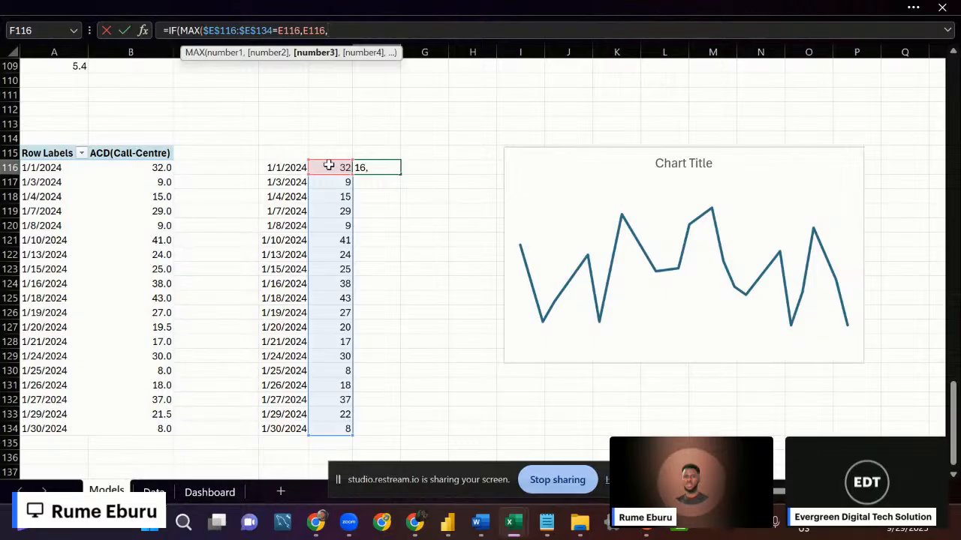
pyautogui.write('Na')
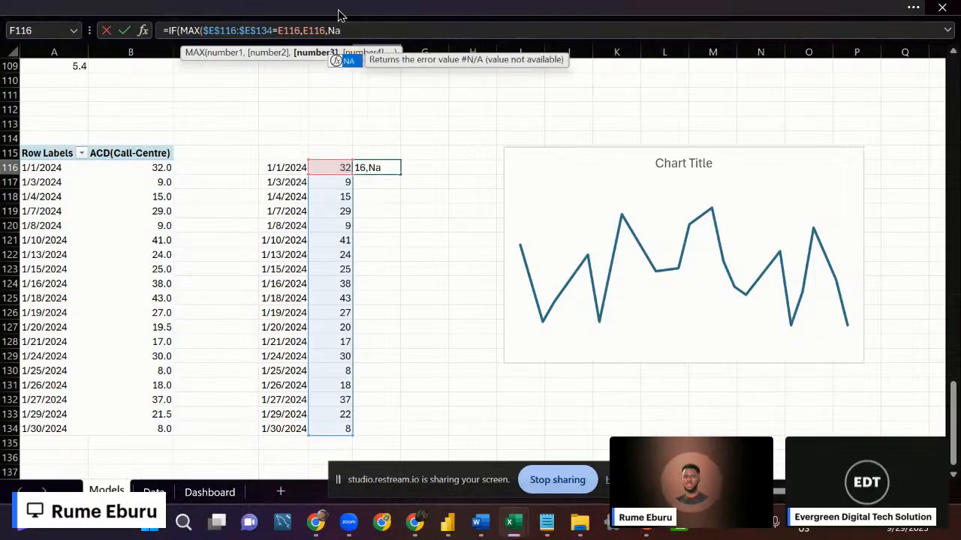
pyautogui.doubleClick(348, 63)
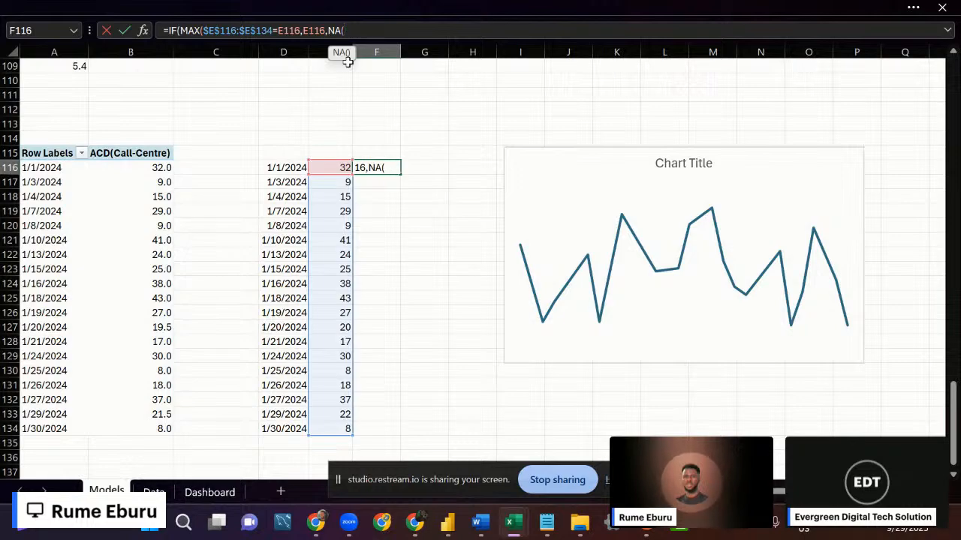
pyautogui.write('))')
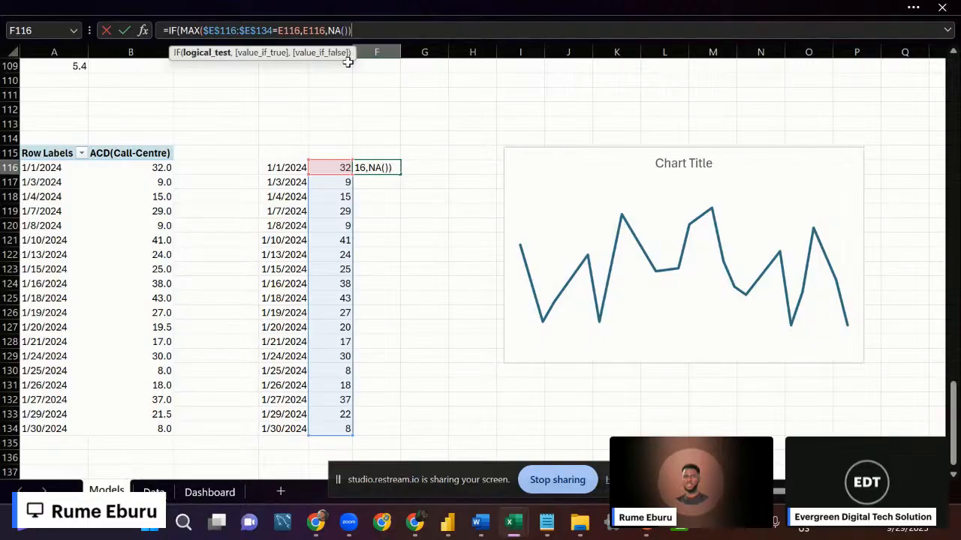
# Insert the missing closing parenthesis after $E$134 so MAX encloses only $E$116:$E$134, and commit the F116 formula.
pyautogui.click(275, 30)
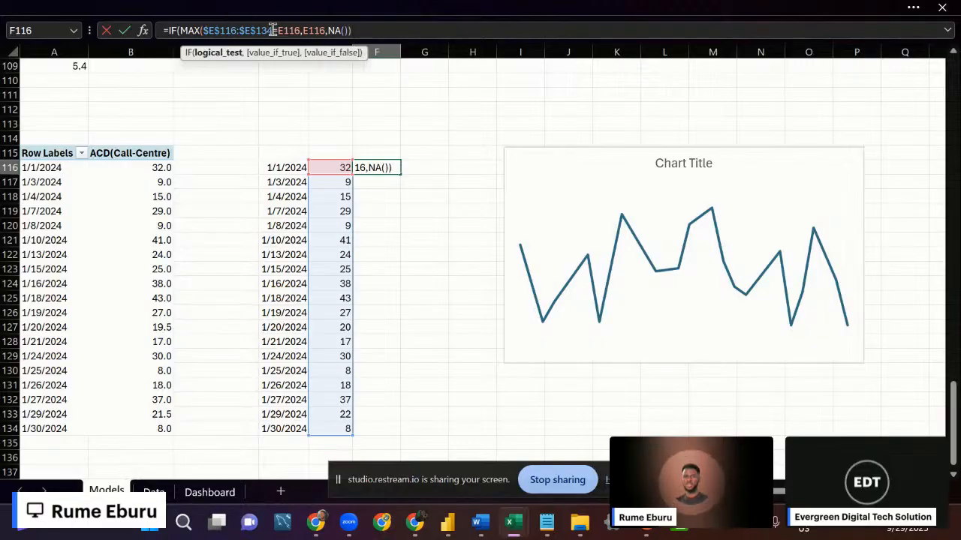
pyautogui.write(')')
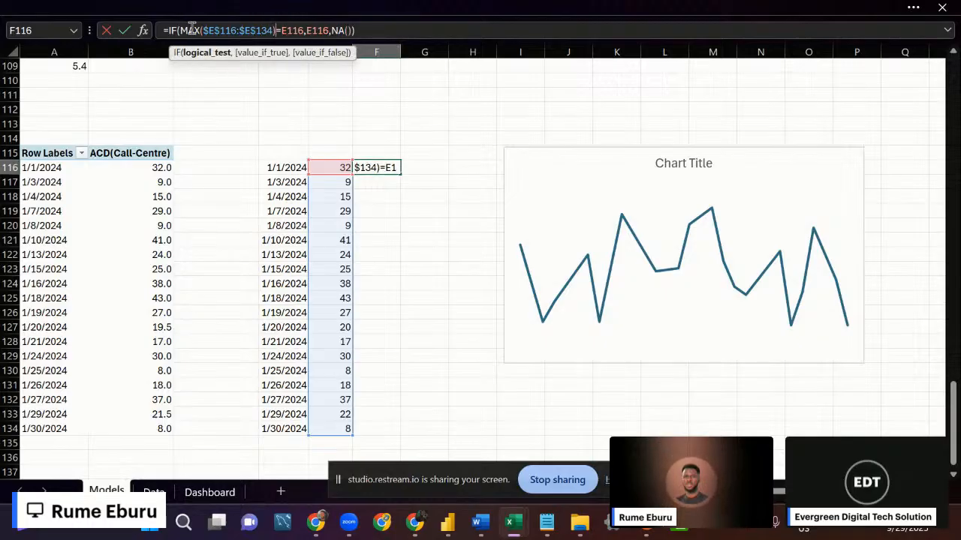
pyautogui.click(360, 30)
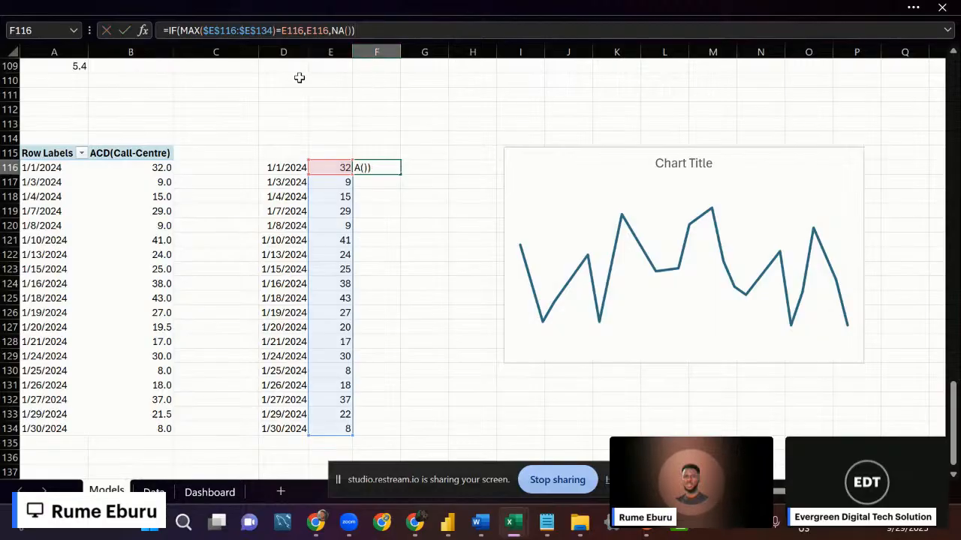
pyautogui.press('Return')
# Fill the F116 maximum formula down to F134 and inspect the copied formula in F125.
pyautogui.click(382, 167)
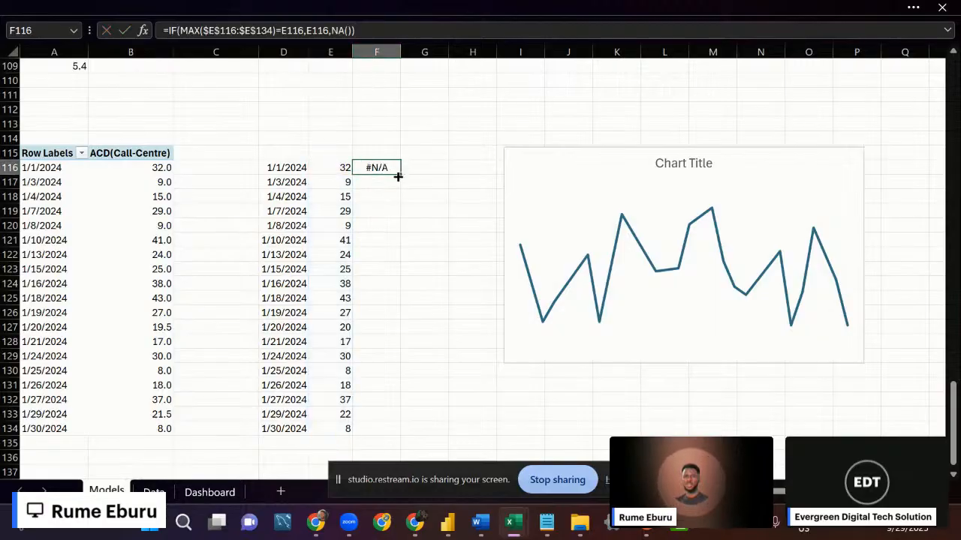
pyautogui.moveTo(401, 174); pyautogui.dragTo(383, 430)
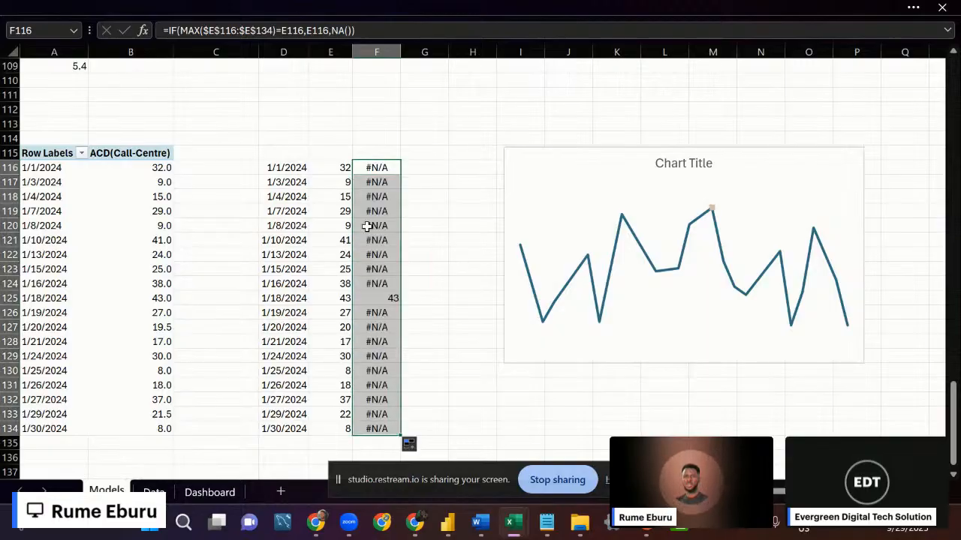
pyautogui.click(372, 299)
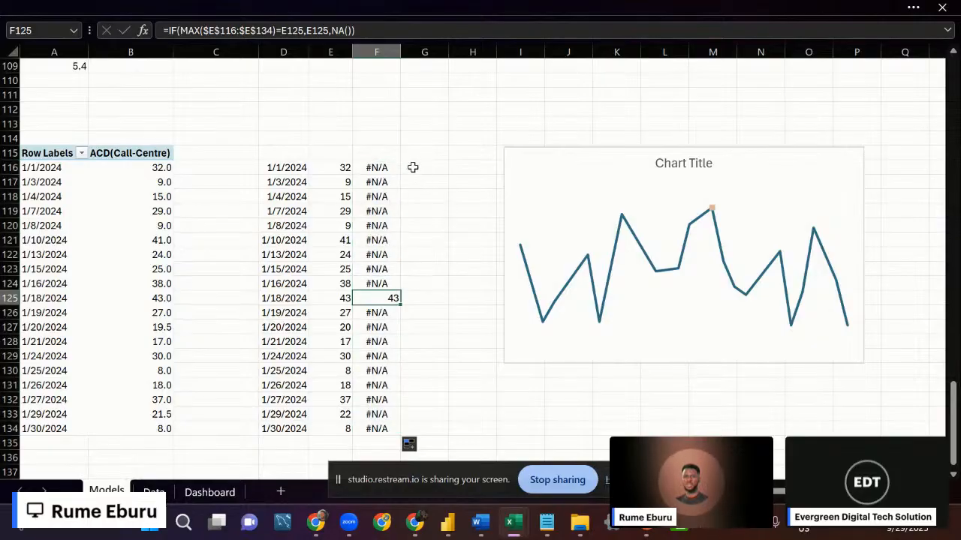
# Copy the formula text =IF(MAX($E$116:$E$134)=E125,E125,NA()) from cell F125 into cell G116.
pyautogui.click(297, 30)
pyautogui.click(359, 31)
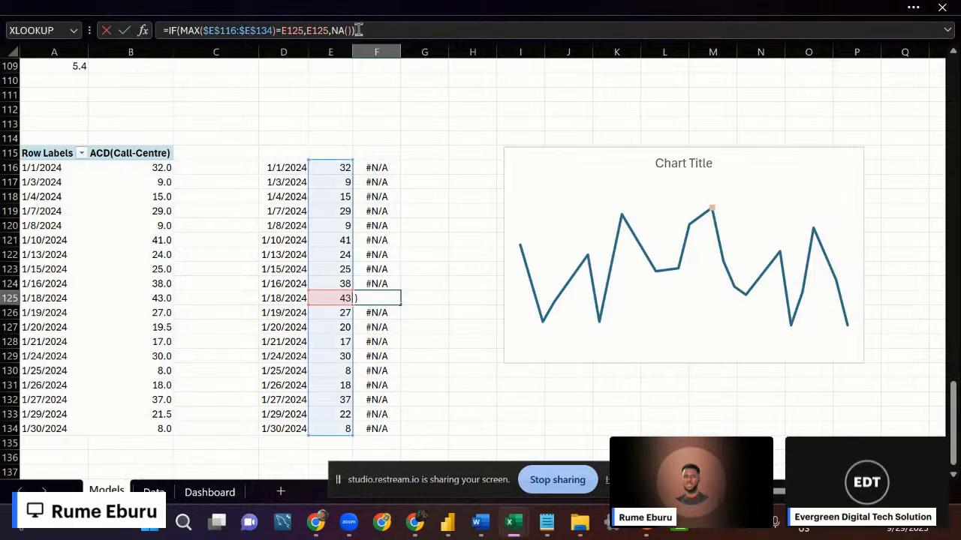
pyautogui.tripleClick(359, 30)
pyautogui.hotkey('ctrl', 'c')
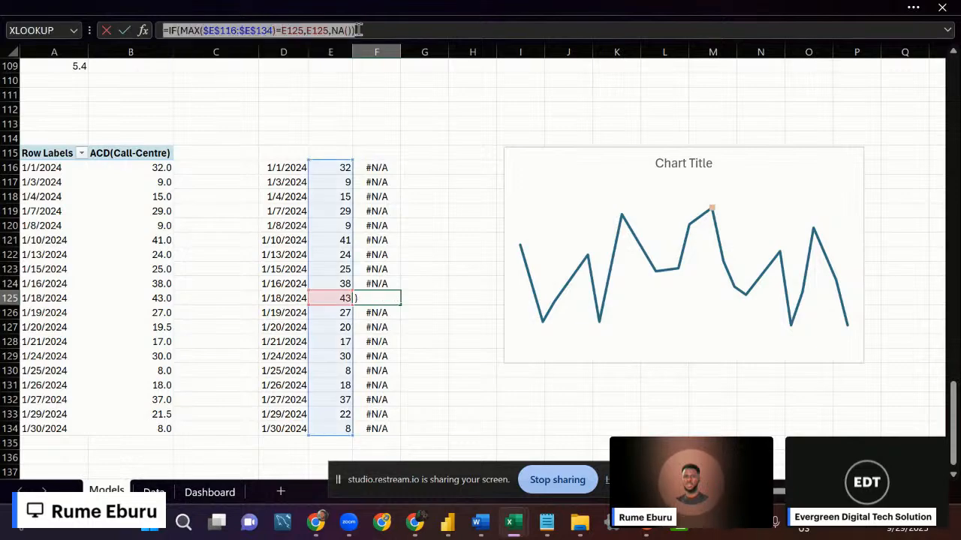
pyautogui.click(420, 166)
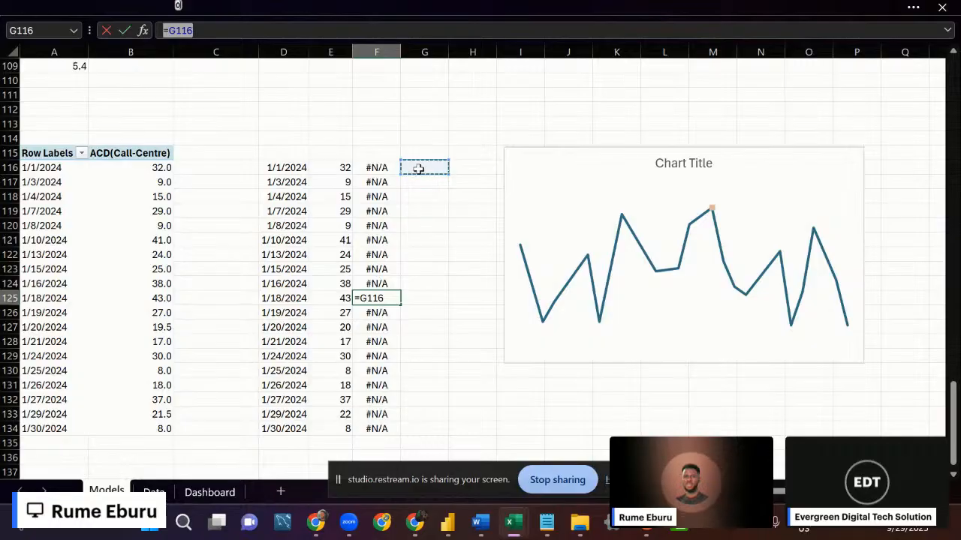
pyautogui.press('Escape')
pyautogui.click(417, 168)
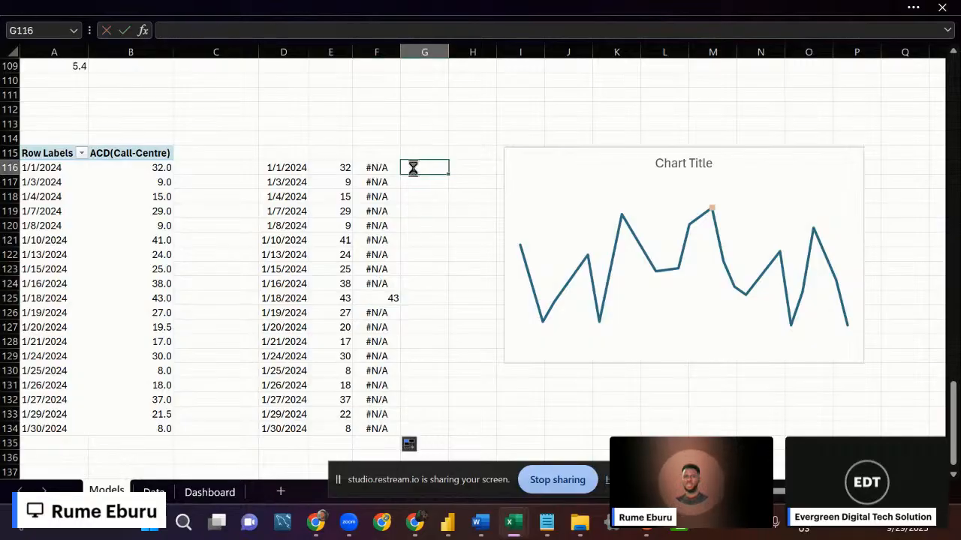
pyautogui.hotkey('ctrl', 'v')
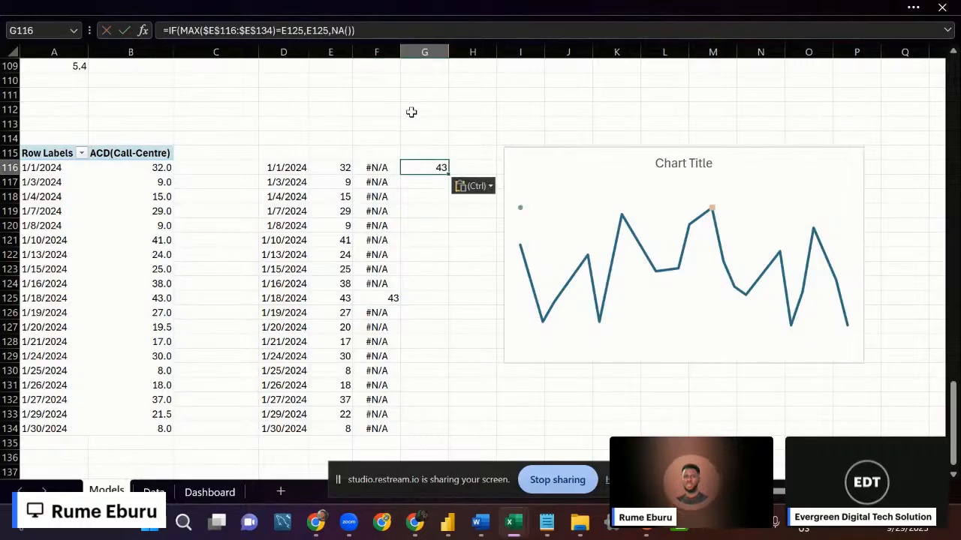
# Replace MAX with MIN in G116's formula and fill it down to G134.
pyautogui.click(208, 30)
pyautogui.press('BackSpace')
pyautogui.press('BackSpace')
pyautogui.press('BackSpace')
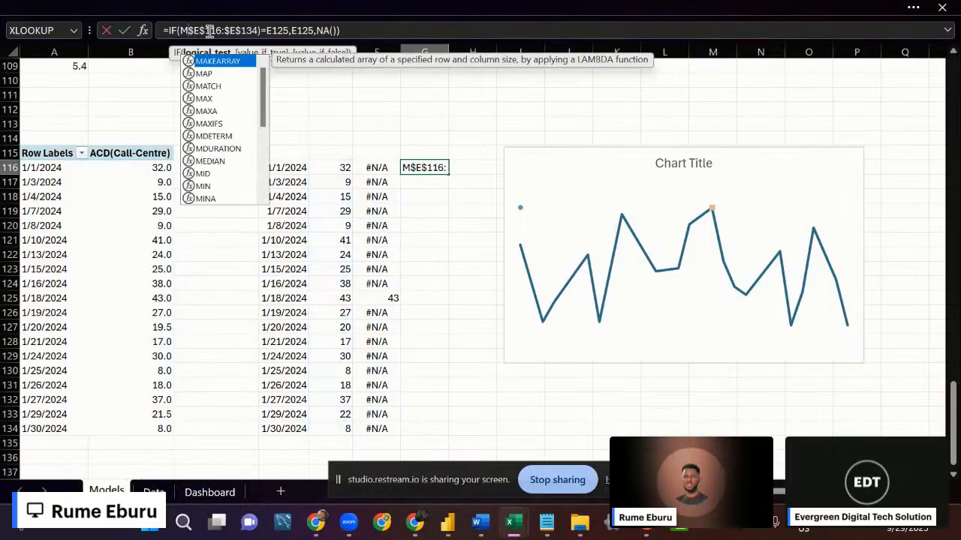
pyautogui.write('in')
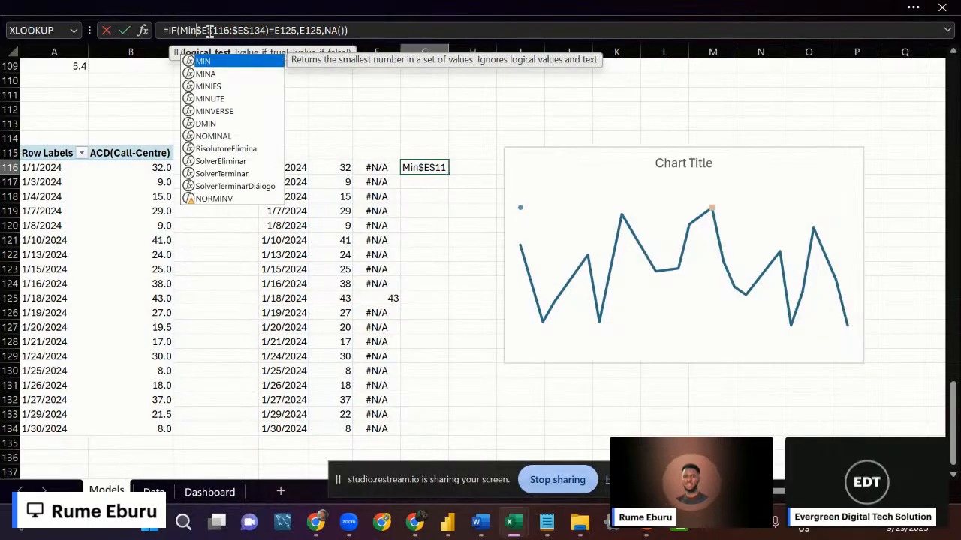
pyautogui.press('Tab')
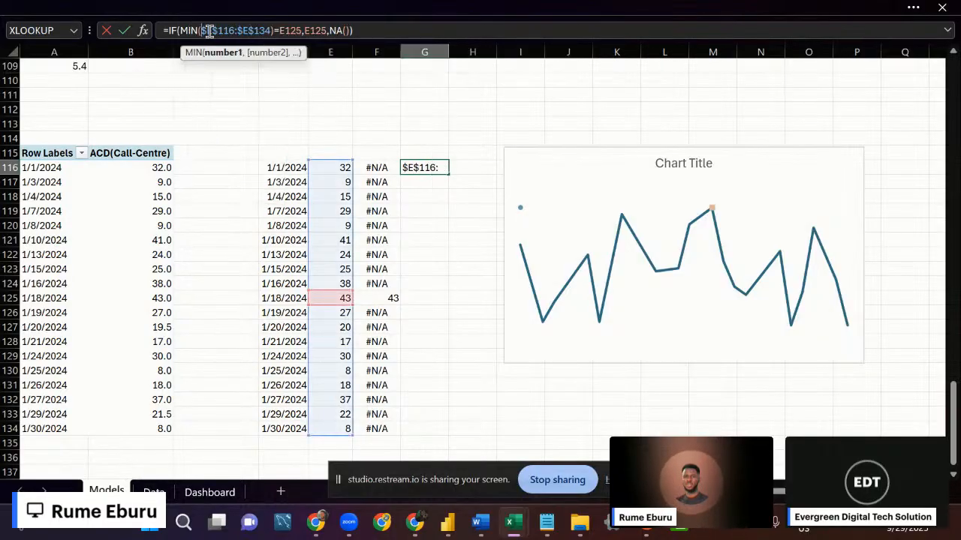
pyautogui.click(380, 30)
pyautogui.press('Return')
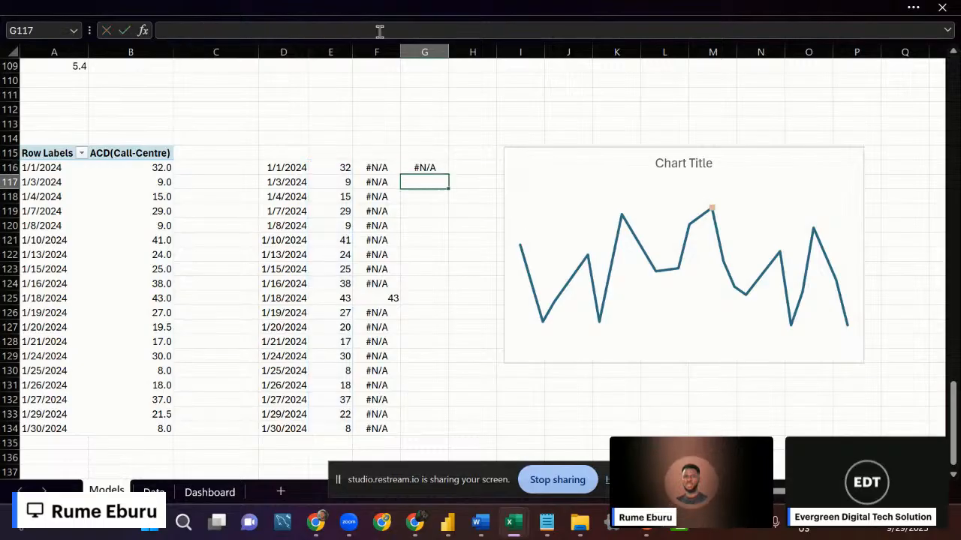
pyautogui.click(427, 167)
pyautogui.moveTo(448, 174); pyautogui.dragTo(438, 441)
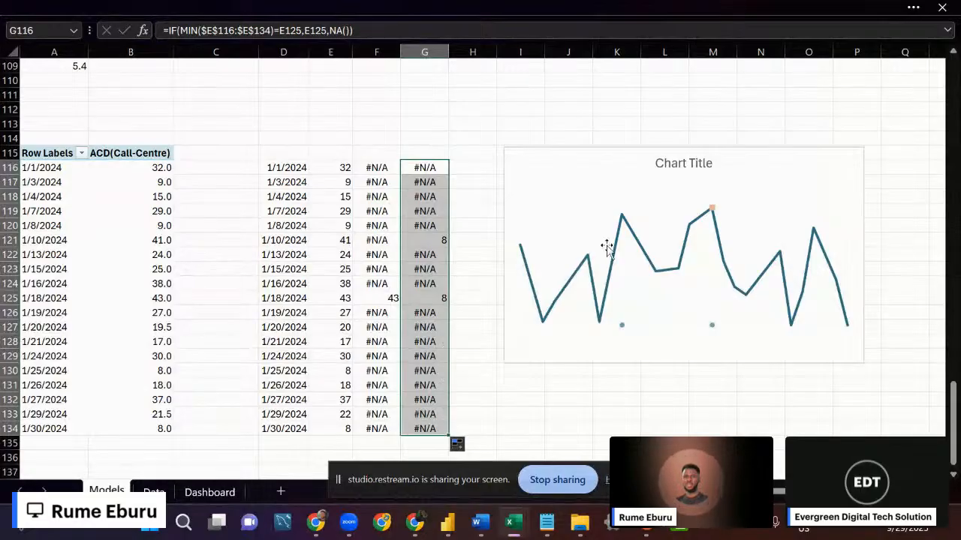
# Delete the existing line chart beside the call-centre data.
pyautogui.click(529, 353)
pyautogui.press('Delete')
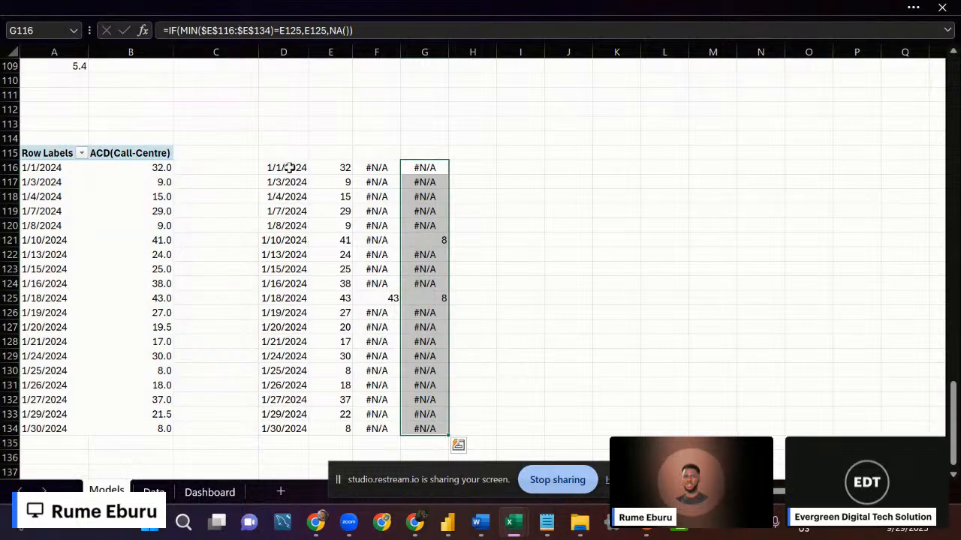
# Insert a 2-D line chart from D116:G134 and move it clear of the data, over columns I to P.
pyautogui.moveTo(289, 168); pyautogui.dragTo(420, 429)
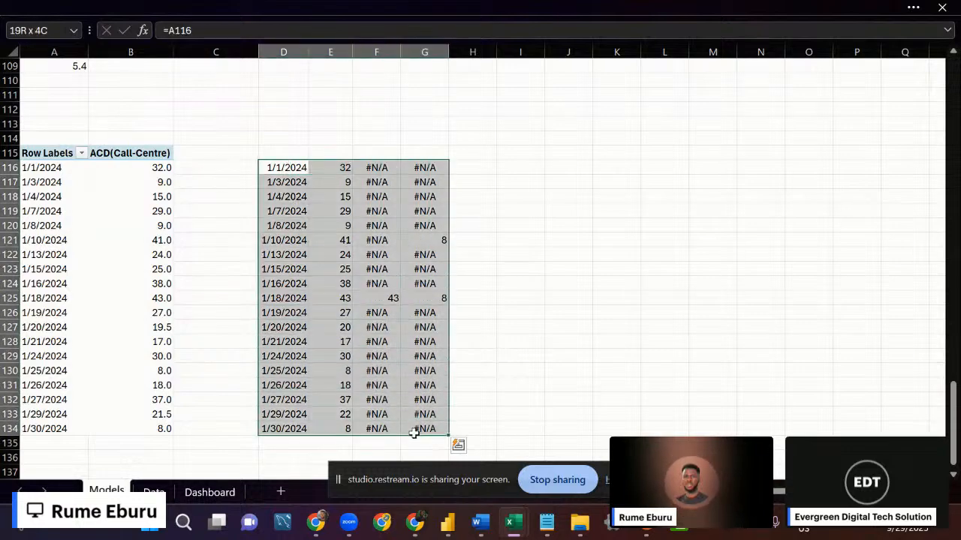
pyautogui.click(289, 6)
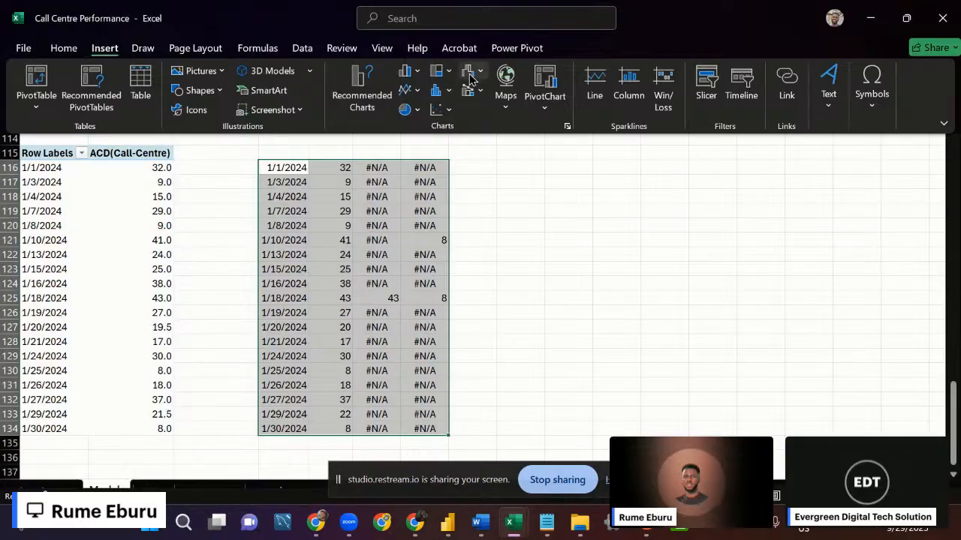
pyautogui.click(407, 90)
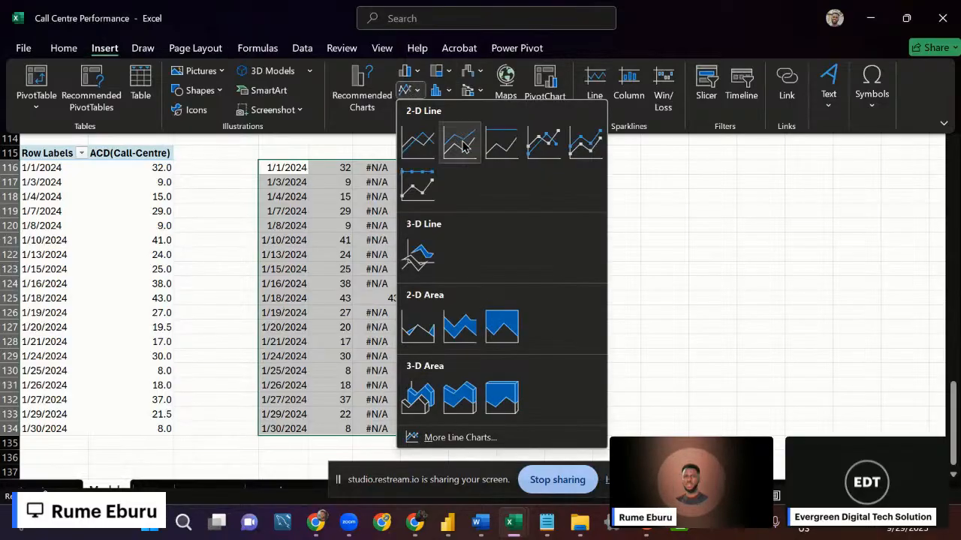
pyautogui.click(417, 145)
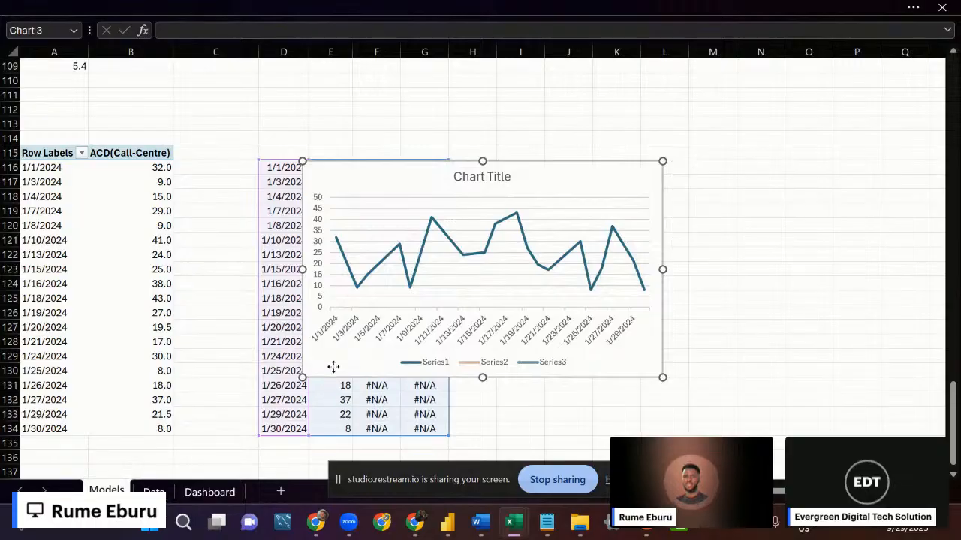
pyautogui.moveTo(332, 367); pyautogui.dragTo(537, 304)
# Remove the horizontal axis, legend, vertical axis and gridlines from the new line chart.
pyautogui.click(539, 294)
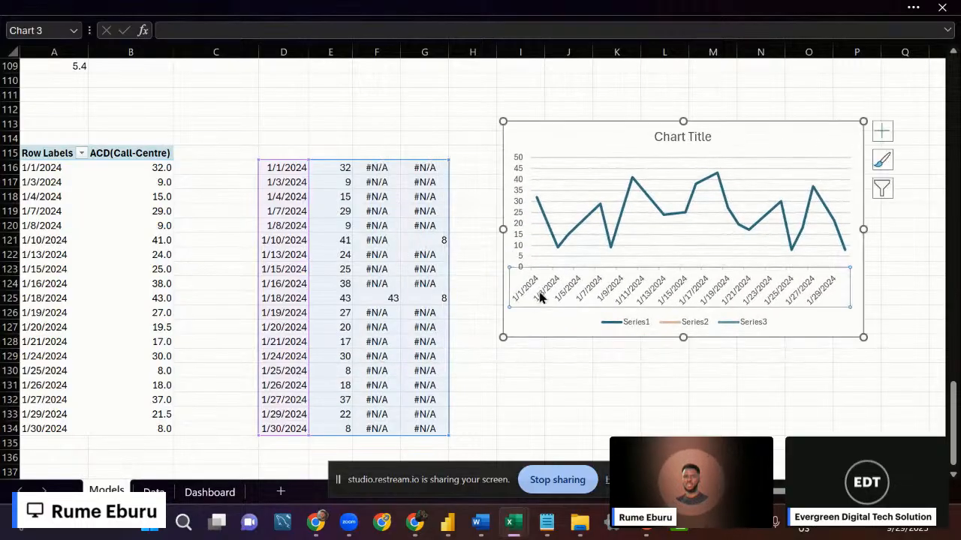
pyautogui.press('Delete')
pyautogui.click(623, 325)
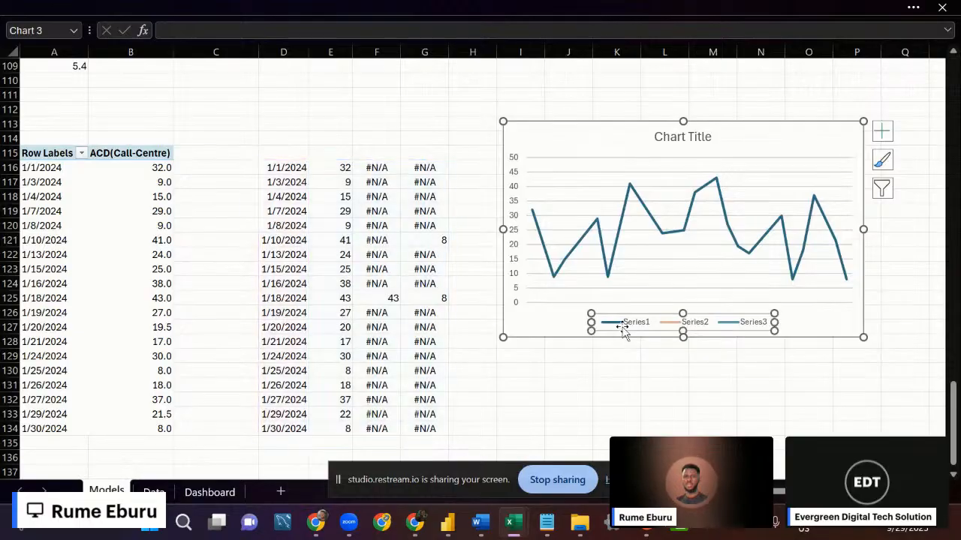
pyautogui.press('Delete')
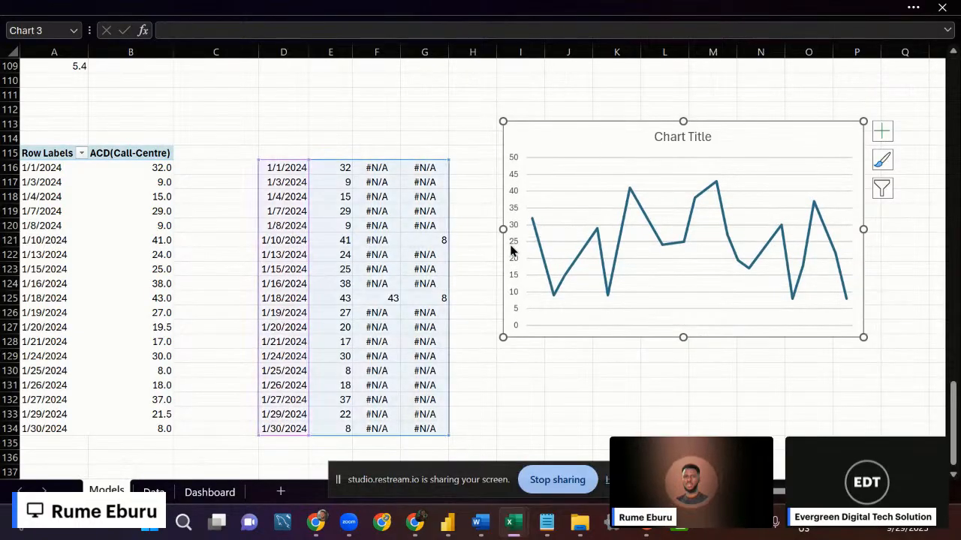
pyautogui.click(512, 248)
pyautogui.press('Delete')
pyautogui.click(558, 223)
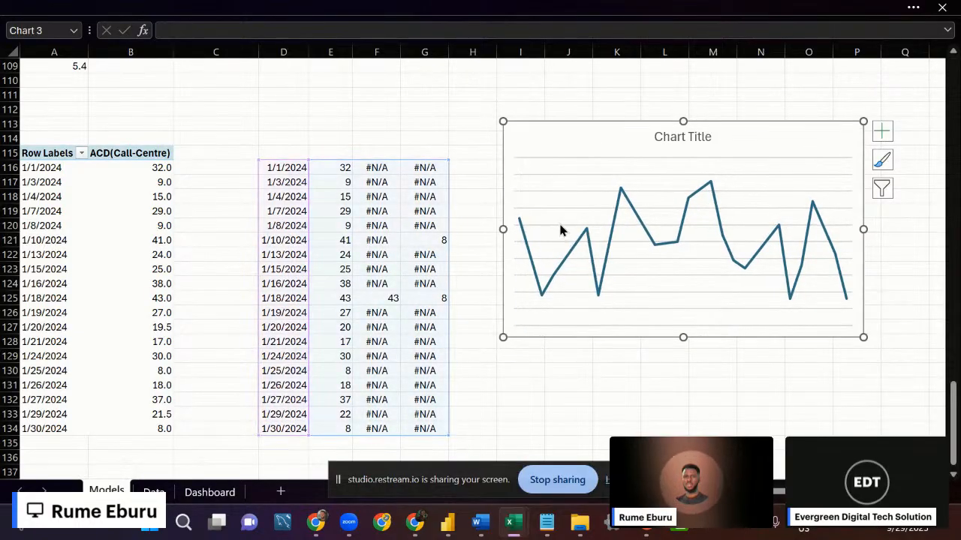
pyautogui.press('Delete')
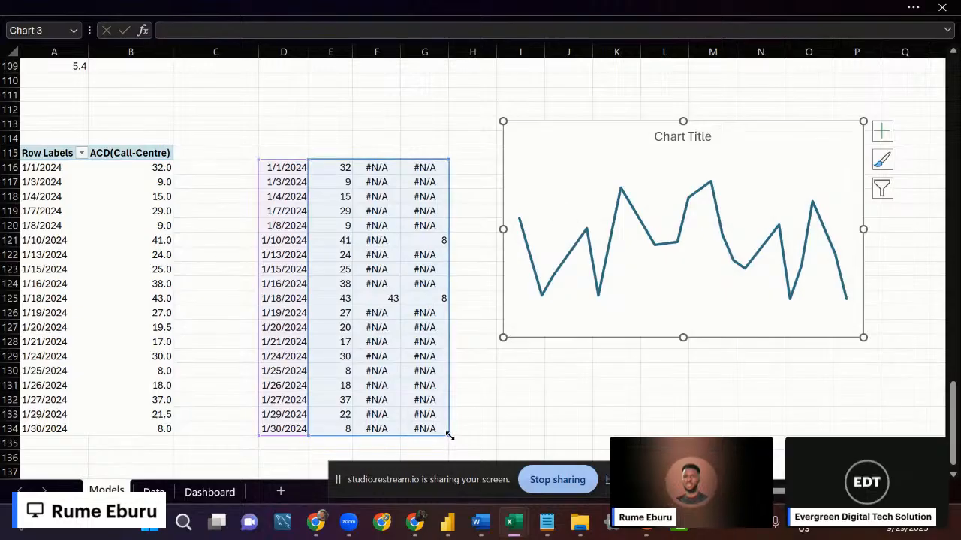
# Reduce the chart's series range to column E and extend it back through column G.
pyautogui.moveTo(449, 435); pyautogui.dragTo(359, 430)
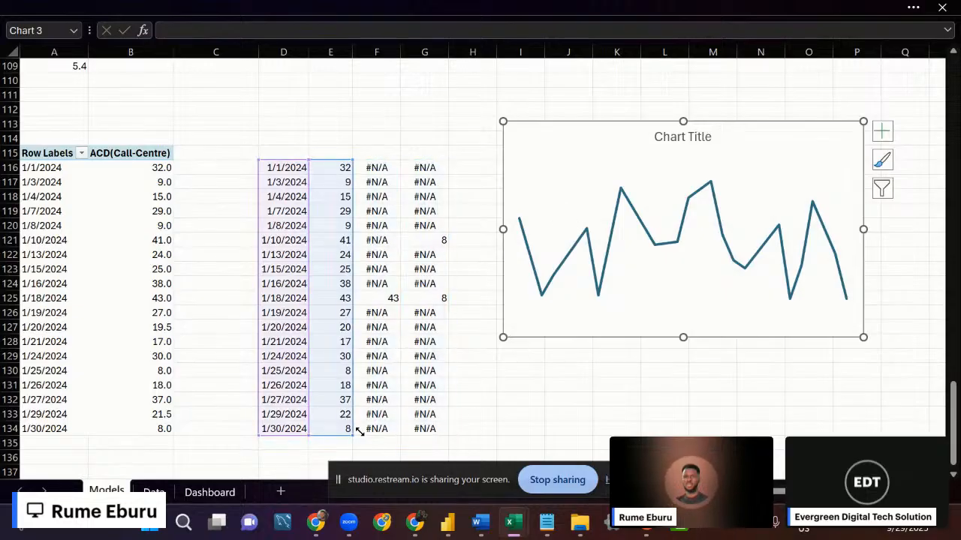
pyautogui.moveTo(351, 435); pyautogui.dragTo(442, 434)
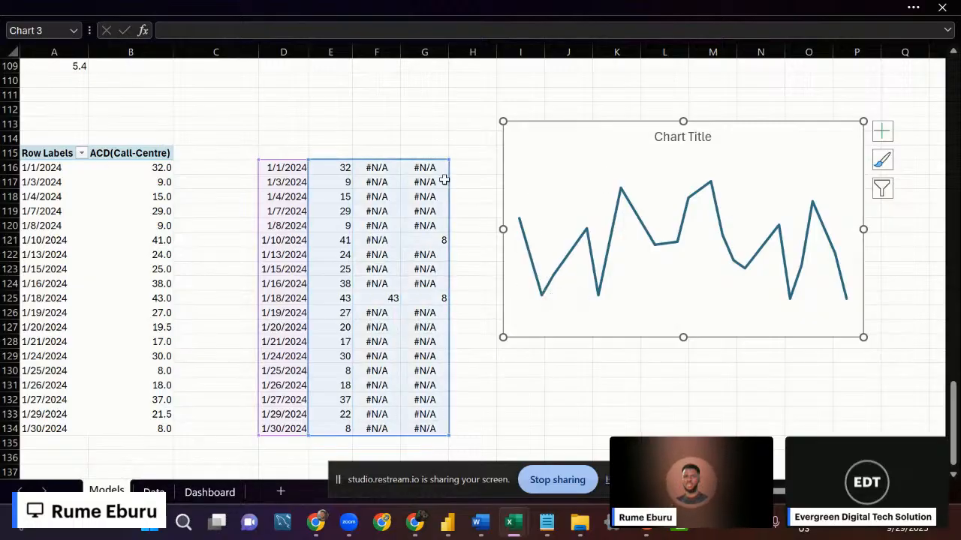
pyautogui.press('F1')
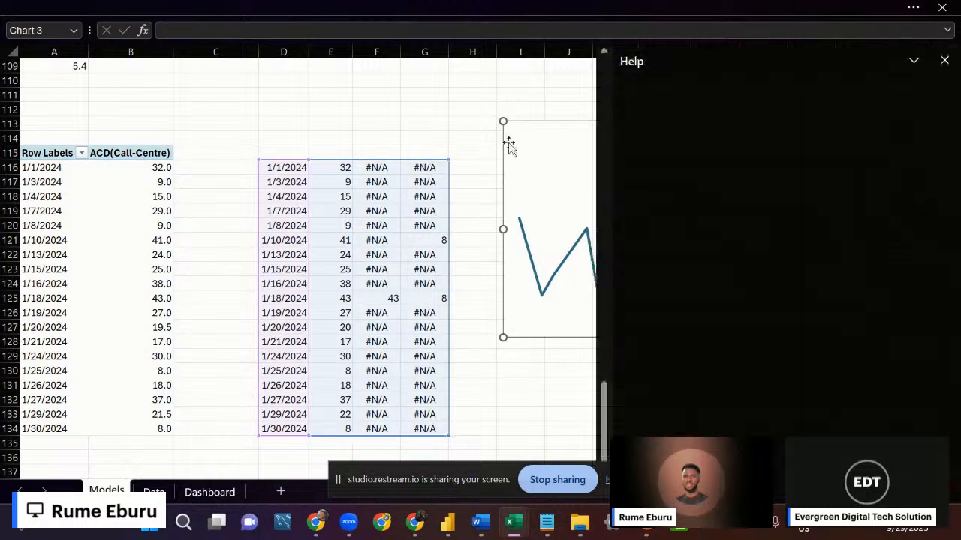
pyautogui.click(944, 62)
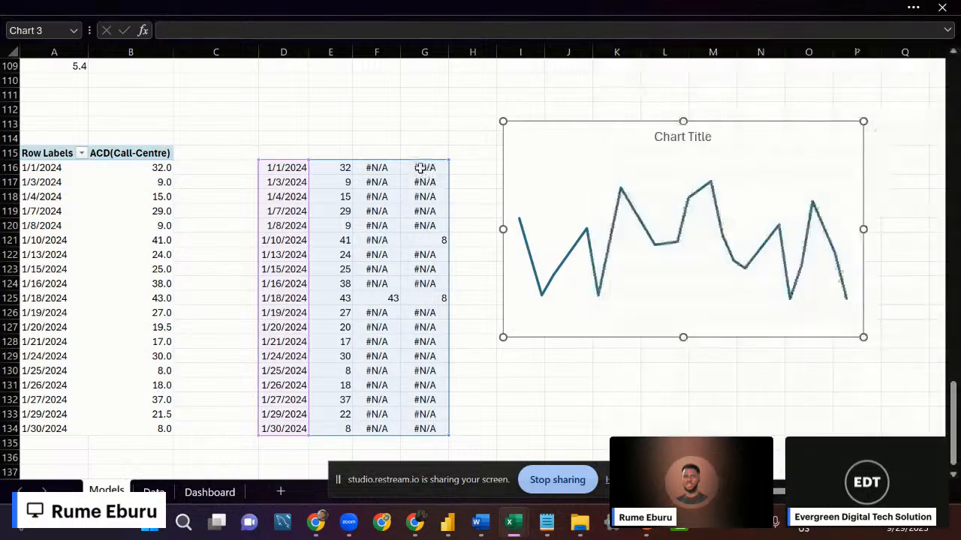
# Check which cells the MIN formulas in G125 and G116 refer to.
pyautogui.click(422, 168)
pyautogui.click(422, 299)
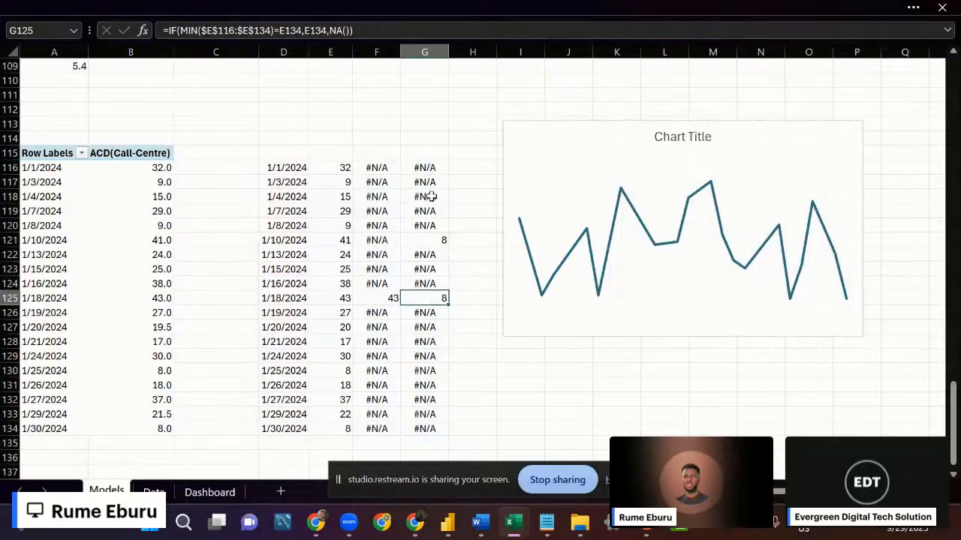
pyautogui.doubleClick(424, 169)
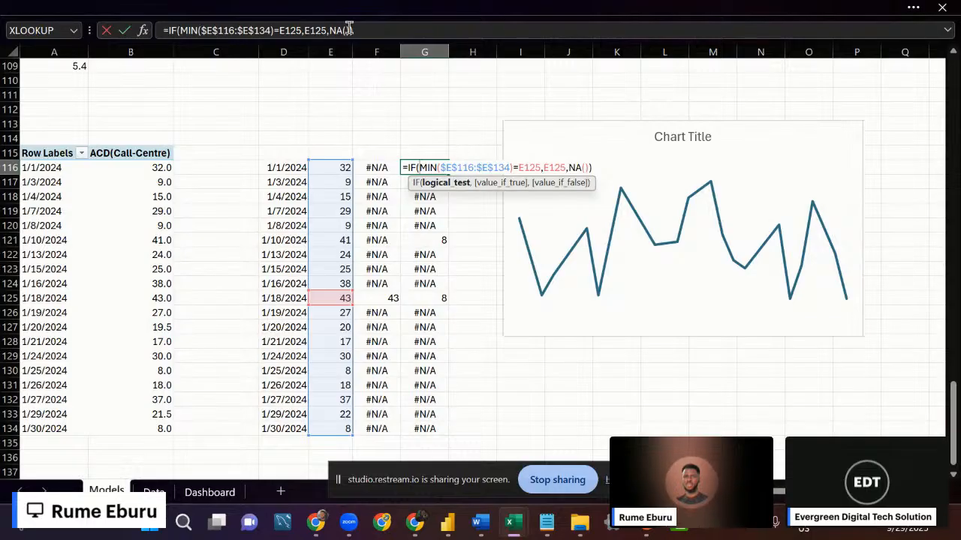
pyautogui.click(391, 35)
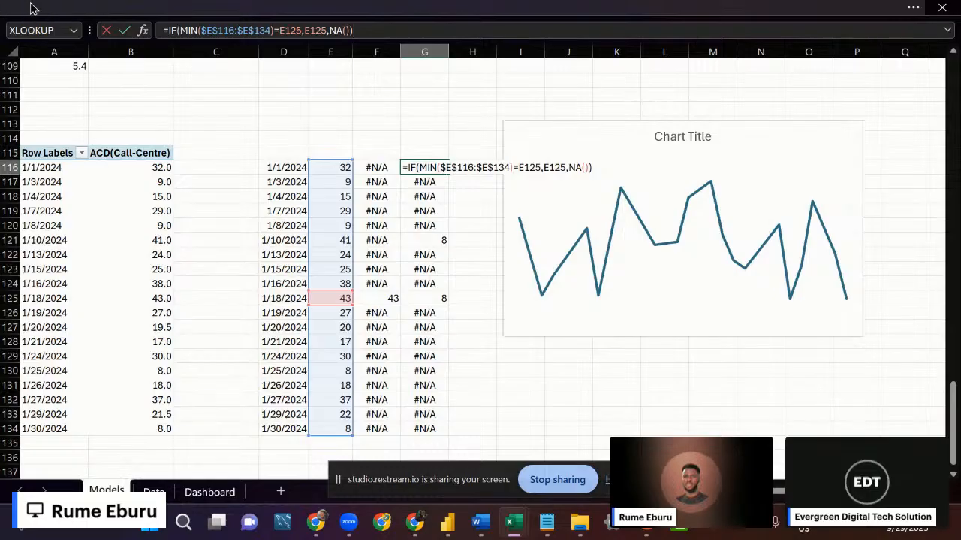
pyautogui.press('Escape')
# Delete the line chart and clear the helper formulas in F116:G134.
pyautogui.click(515, 137)
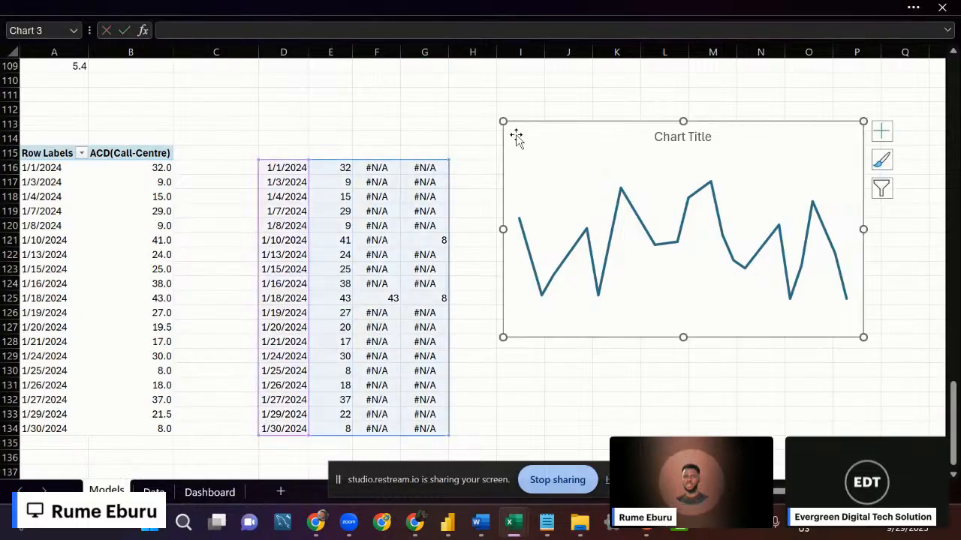
pyautogui.press('Delete')
pyautogui.moveTo(382, 170); pyautogui.dragTo(428, 429)
pyautogui.press('Delete')
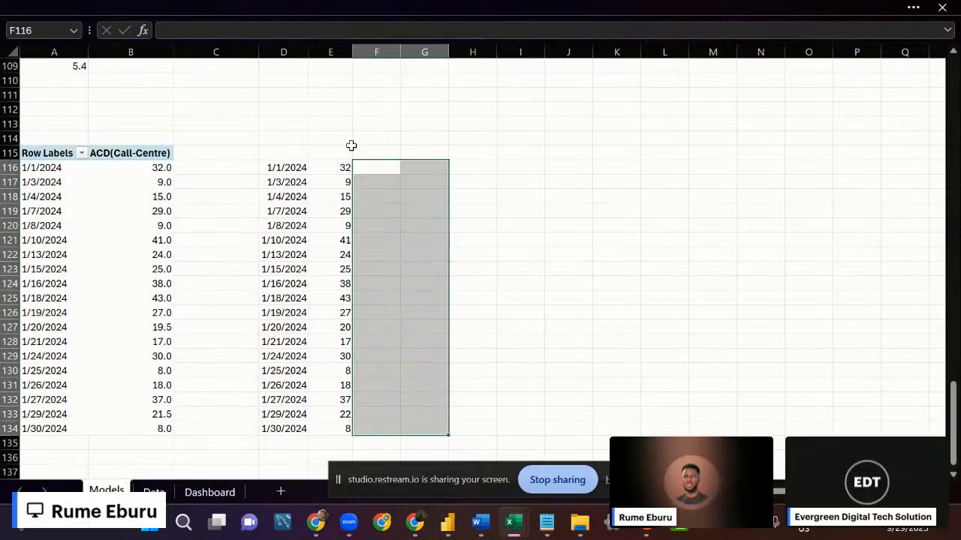
# Start an IF formula in F116 whose test compares the MAX of the absolute range $E$116:$E$134.
pyautogui.click(365, 169)
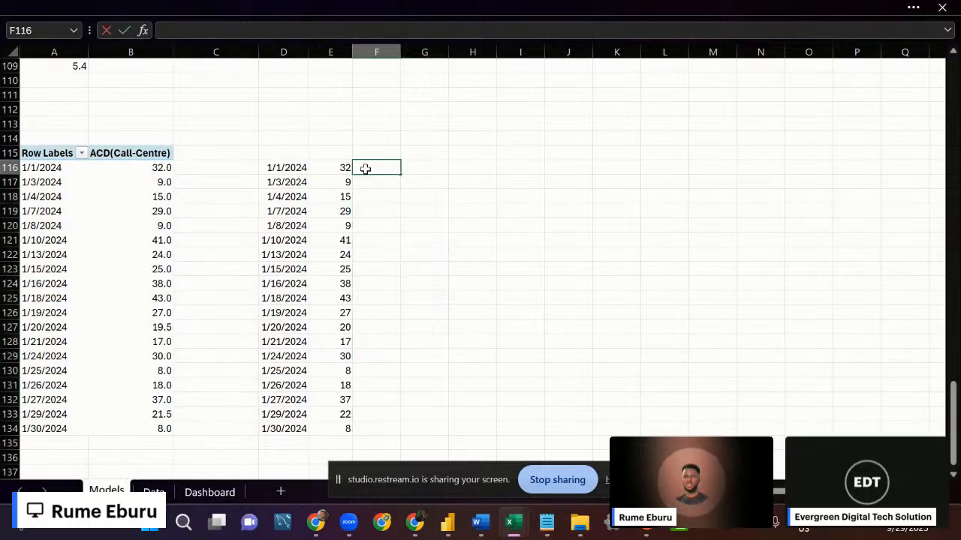
pyautogui.write('=')
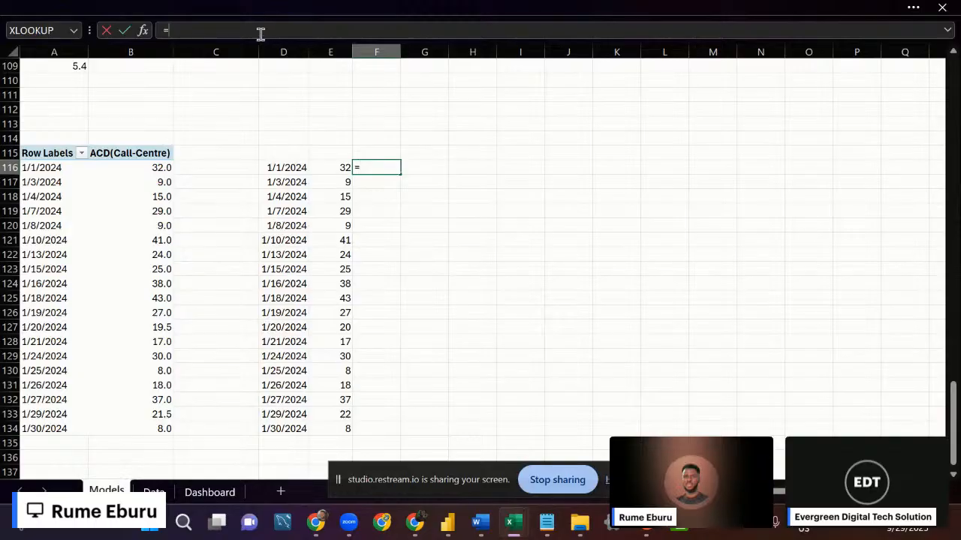
pyautogui.write('if')
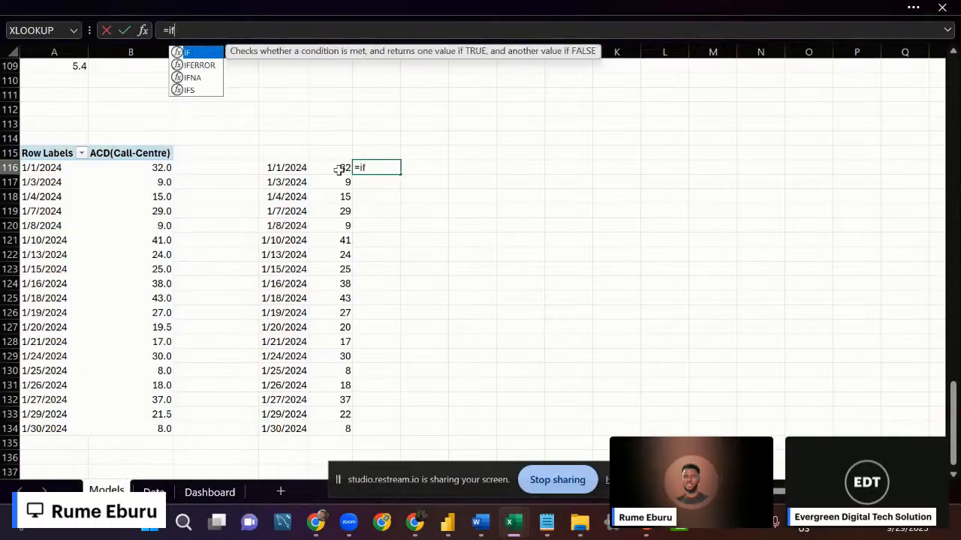
pyautogui.press('Tab')
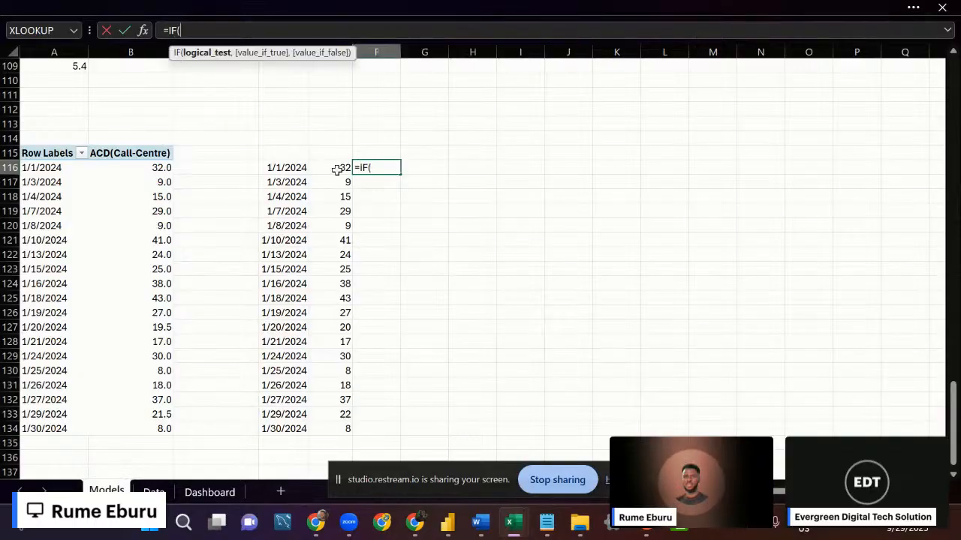
pyautogui.write('ma')
pyautogui.click(206, 99)
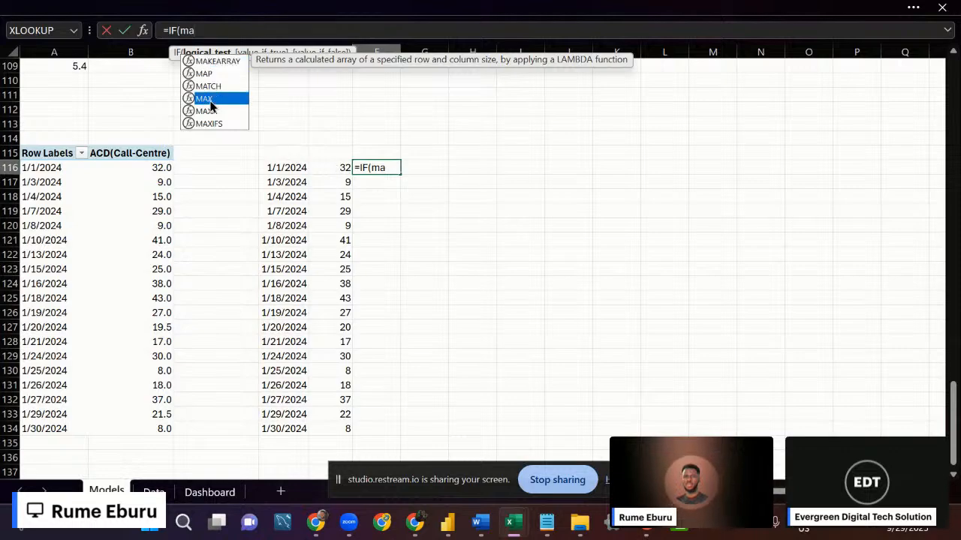
pyautogui.press('Tab')
pyautogui.moveTo(331, 174); pyautogui.dragTo(337, 431)
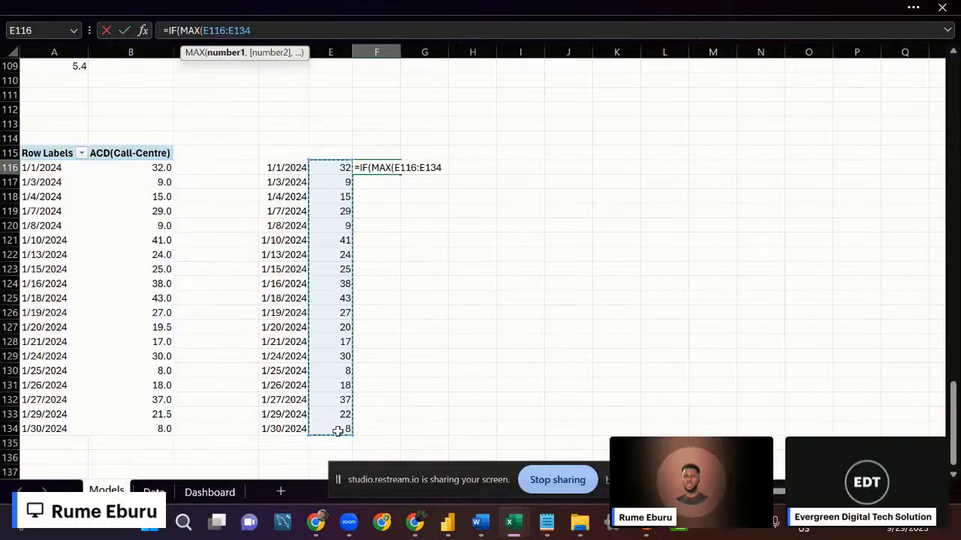
pyautogui.press('F4')
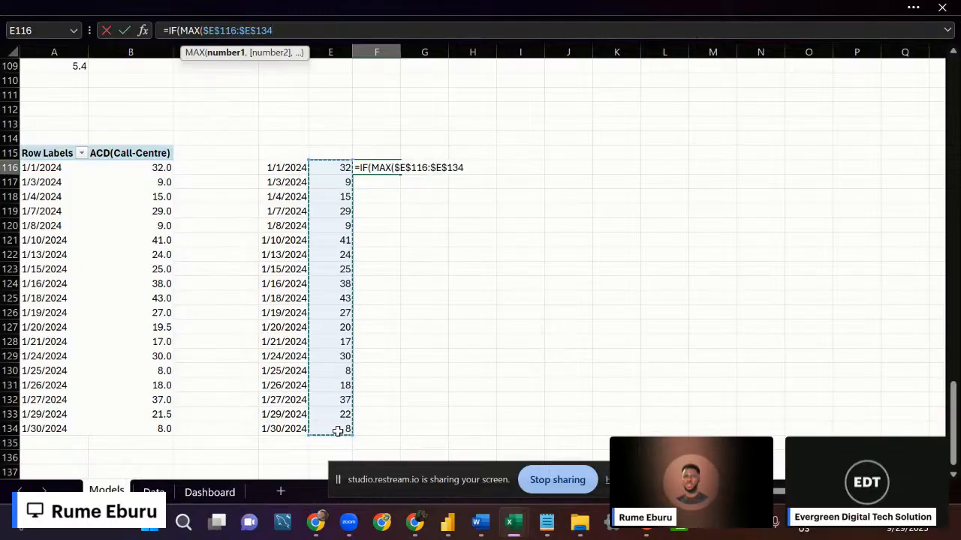
pyautogui.write('=')
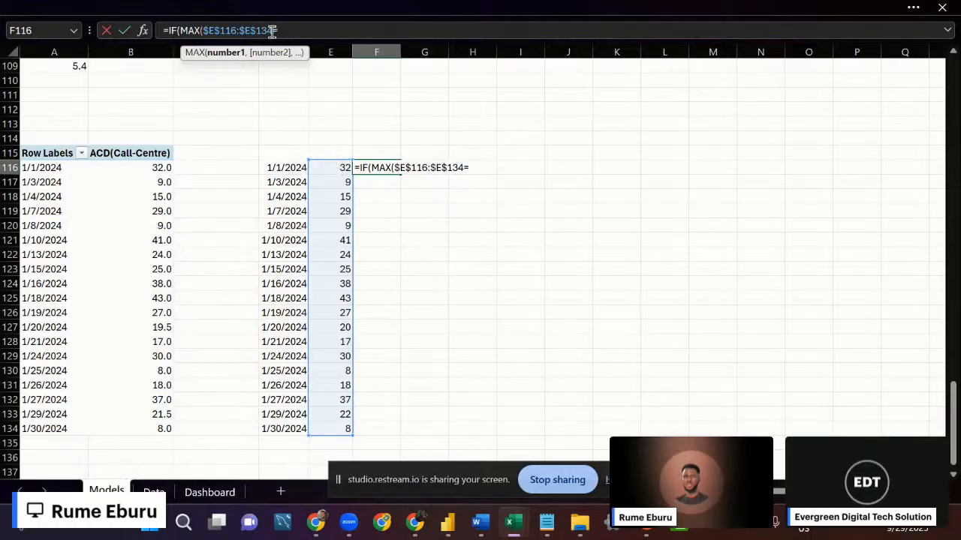
pyautogui.write(')')
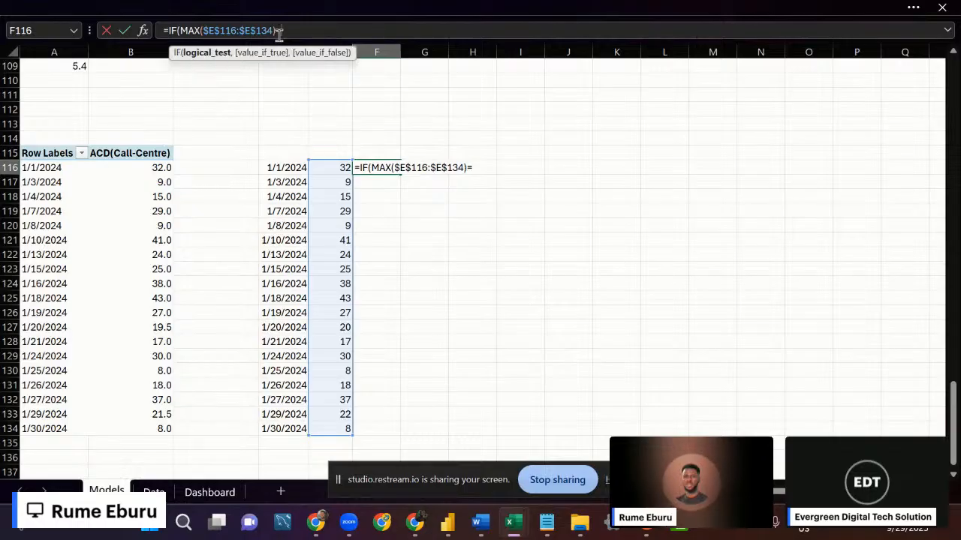
# Complete the F116 formula to test against E116, returning E116 when equal and NA() otherwise.
pyautogui.click(333, 171)
pyautogui.write(',')
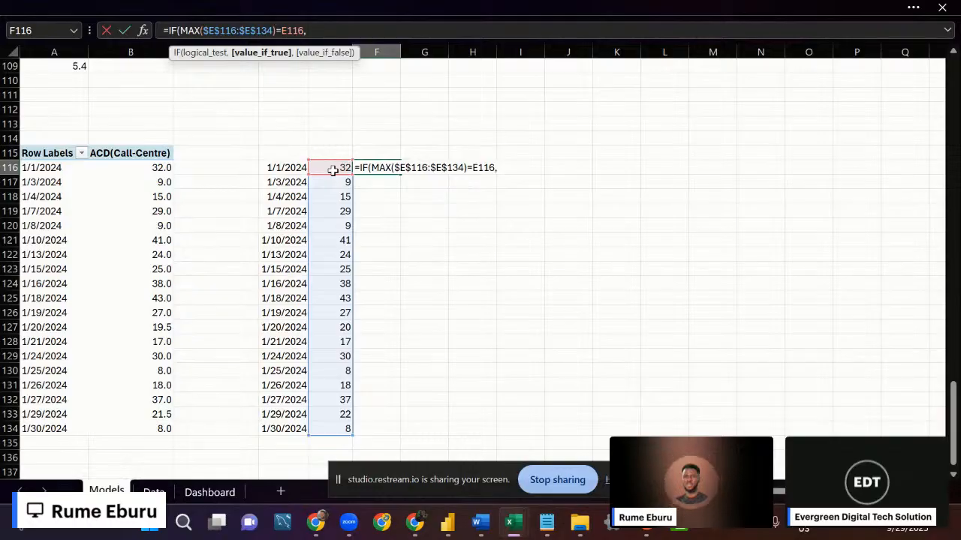
pyautogui.click(326, 166)
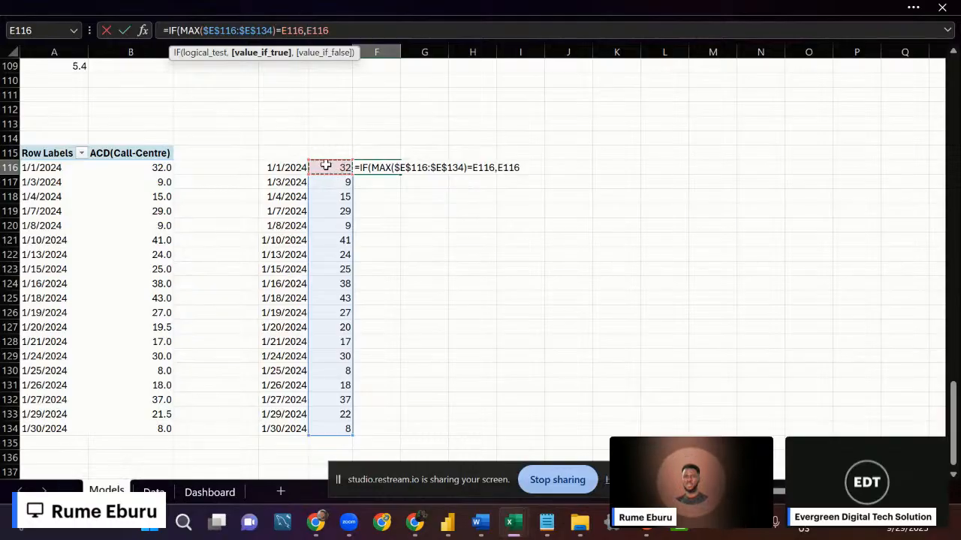
pyautogui.write(',')
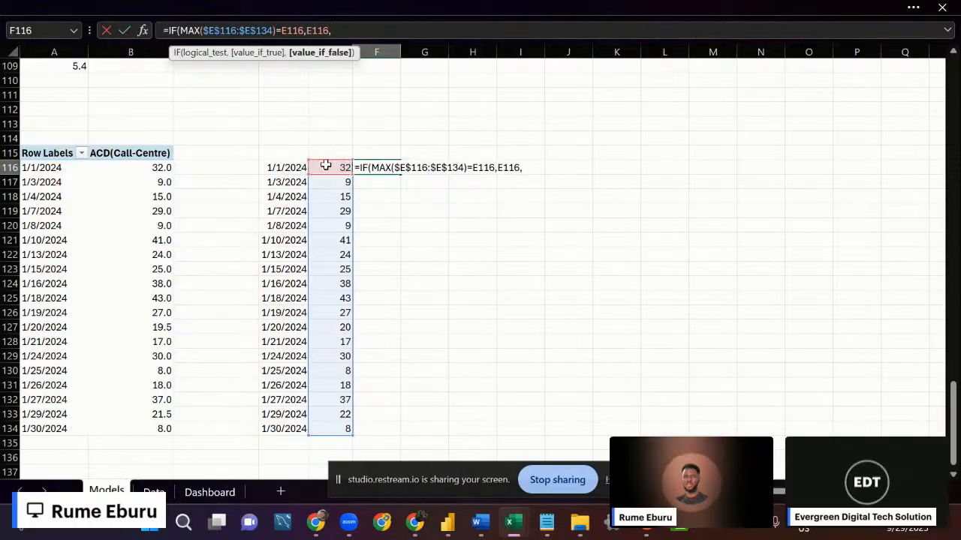
pyautogui.write('Na')
pyautogui.press('Tab')
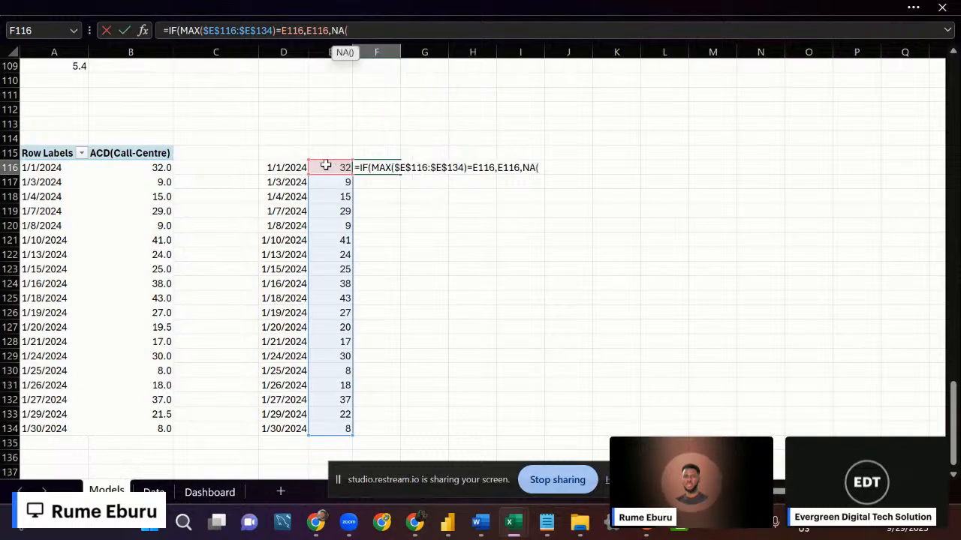
pyautogui.write(')')
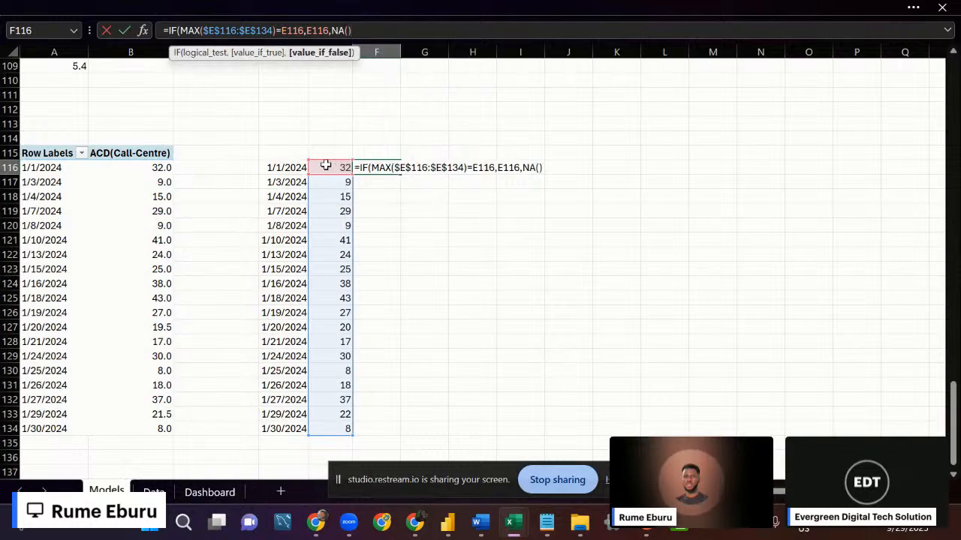
pyautogui.write(')')
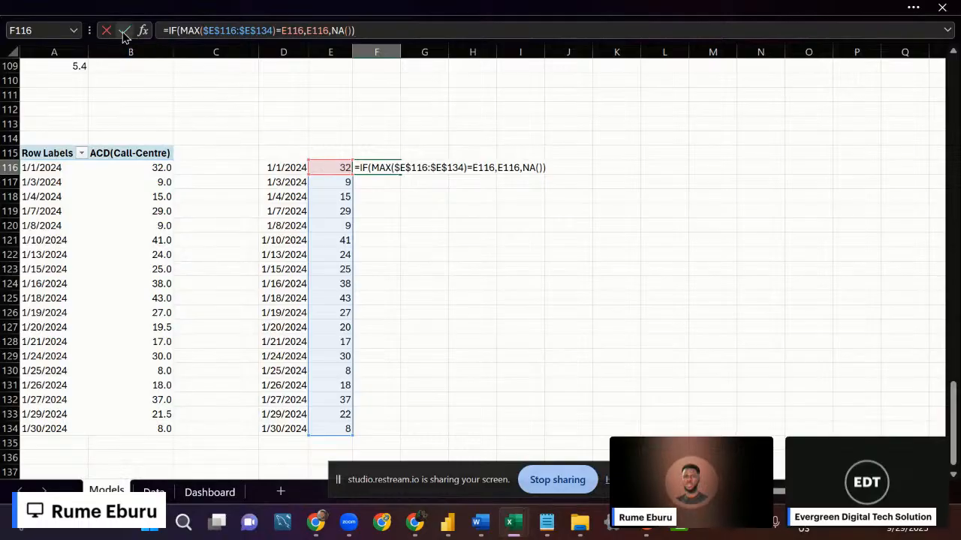
pyautogui.hotkey('ctrl', 'Return')
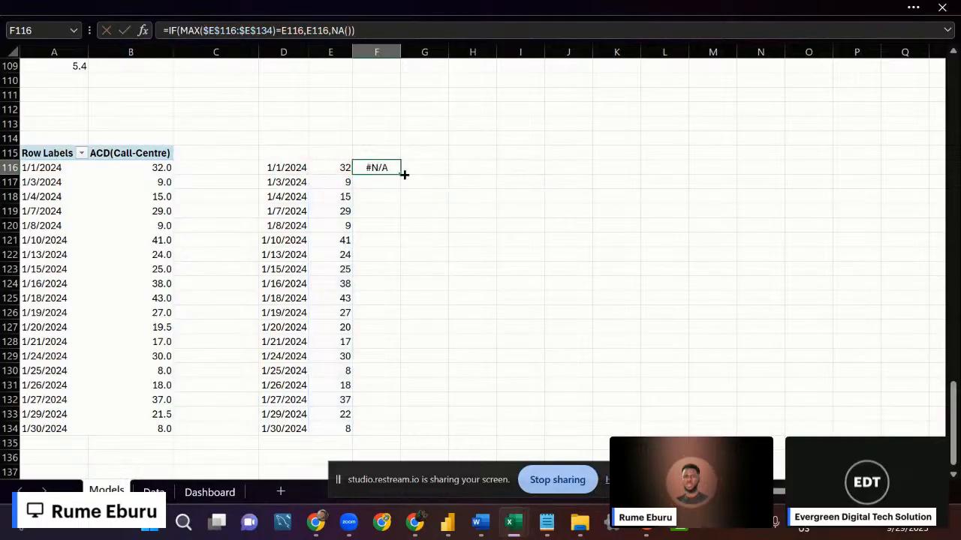
# Fill the MAX formula from F116 down to F134 and check which cells F125 refers to.
pyautogui.moveTo(400, 174); pyautogui.dragTo(387, 439)
pyautogui.click(374, 298)
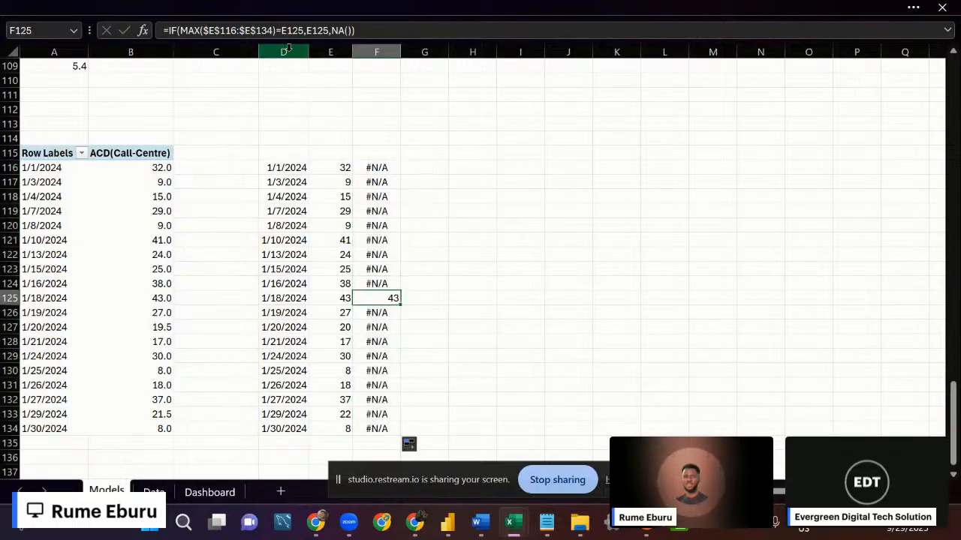
pyautogui.click(358, 30)
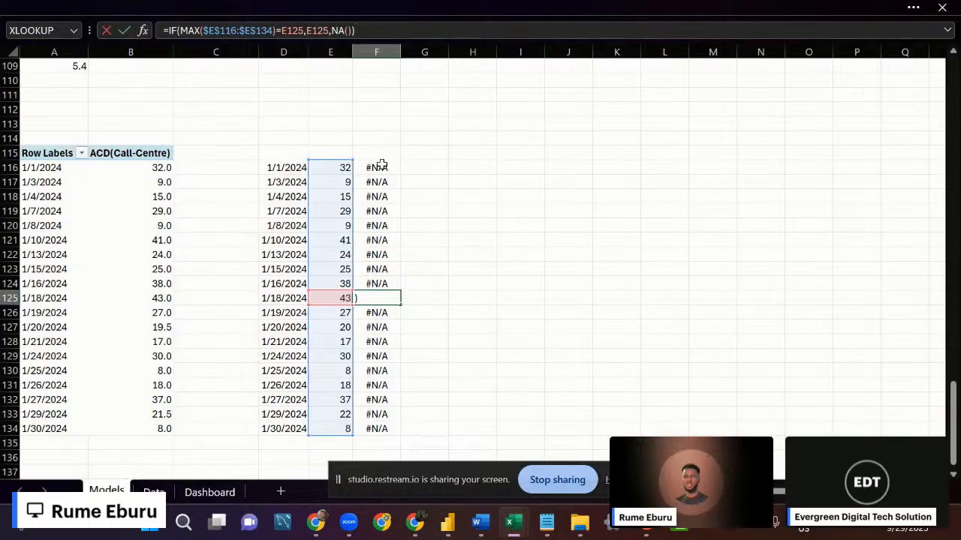
# Copy the formula text from F116 into G116 so its references to column E stay the same.
pyautogui.click(382, 165)
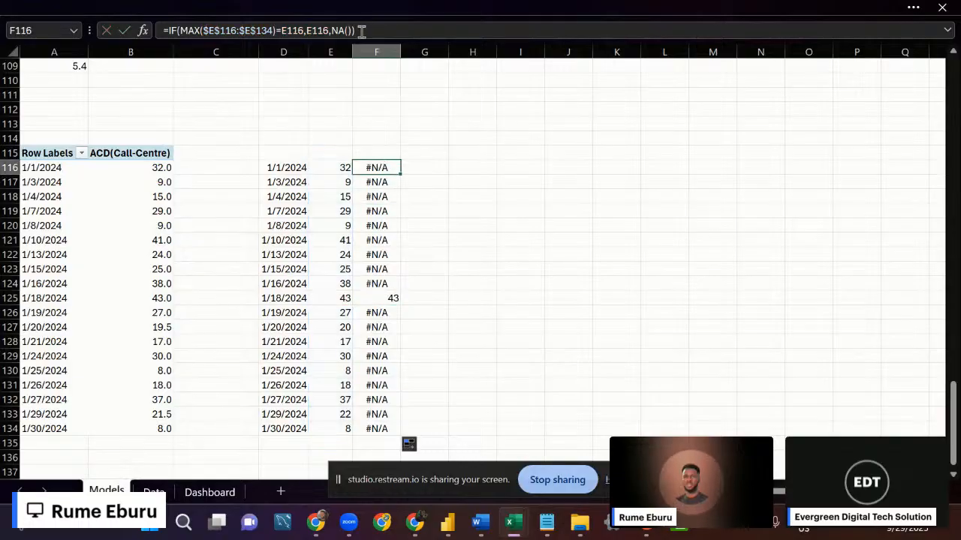
pyautogui.moveTo(361, 31); pyautogui.dragTo(164, 31)
pyautogui.hotkey('ctrl', 'c')
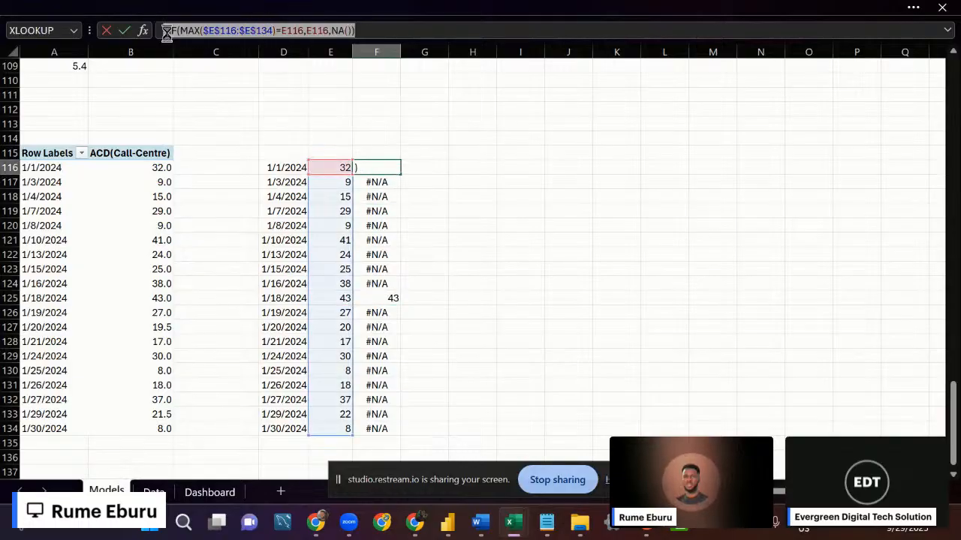
pyautogui.press('Escape')
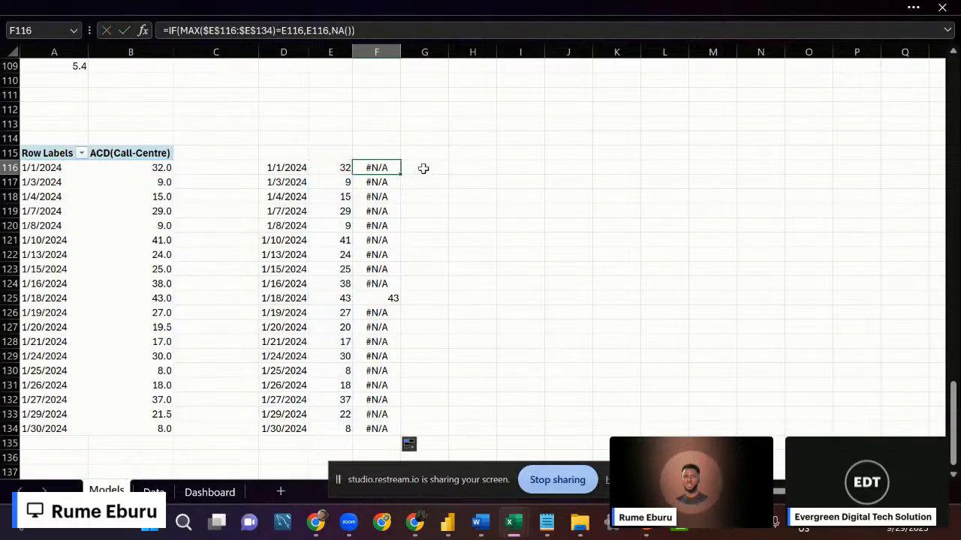
pyautogui.click(424, 168)
pyautogui.hotkey('ctrl', 'v')
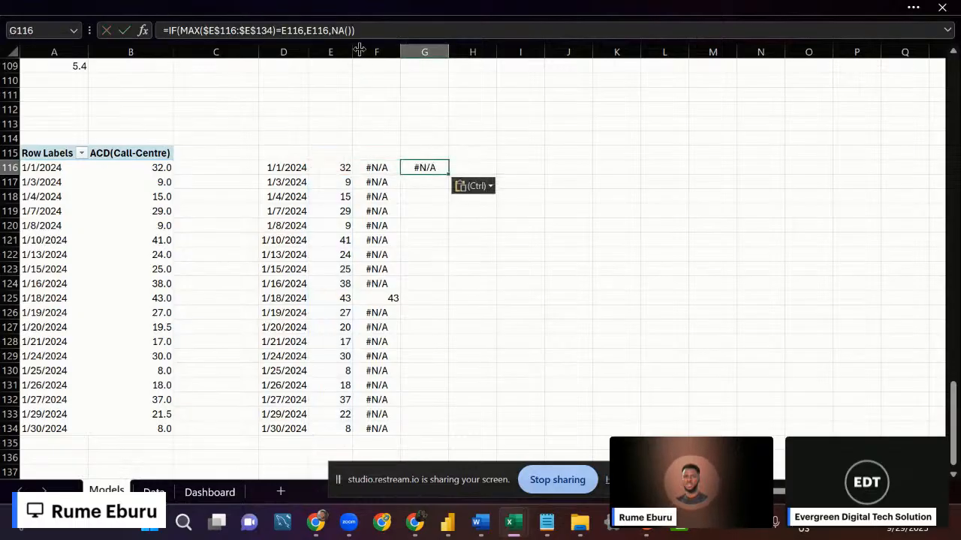
# Replace MAX with MIN in the G116 formula and fill it down to G134.
pyautogui.click(207, 30)
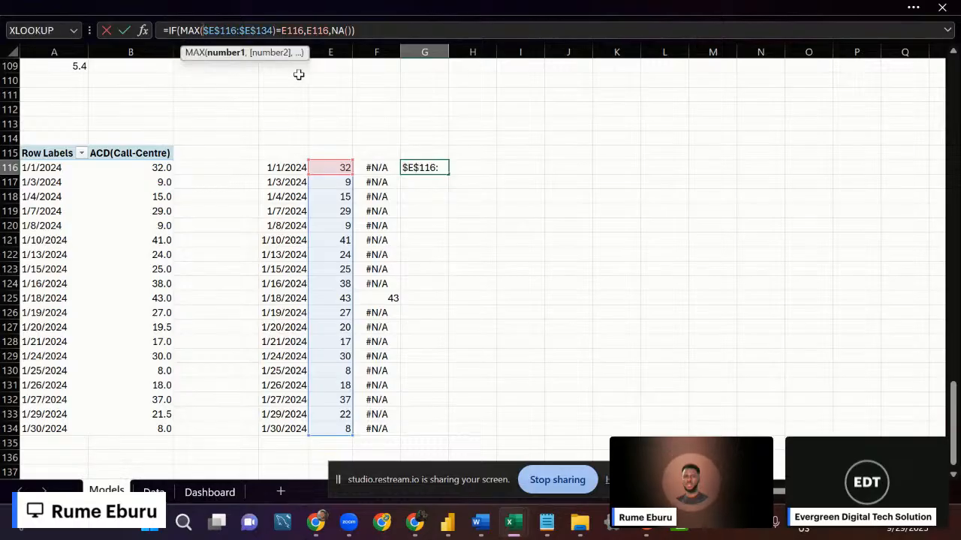
pyautogui.press('BackSpace')
pyautogui.press('BackSpace')
pyautogui.press('BackSpace')
pyautogui.press('BackSpace')
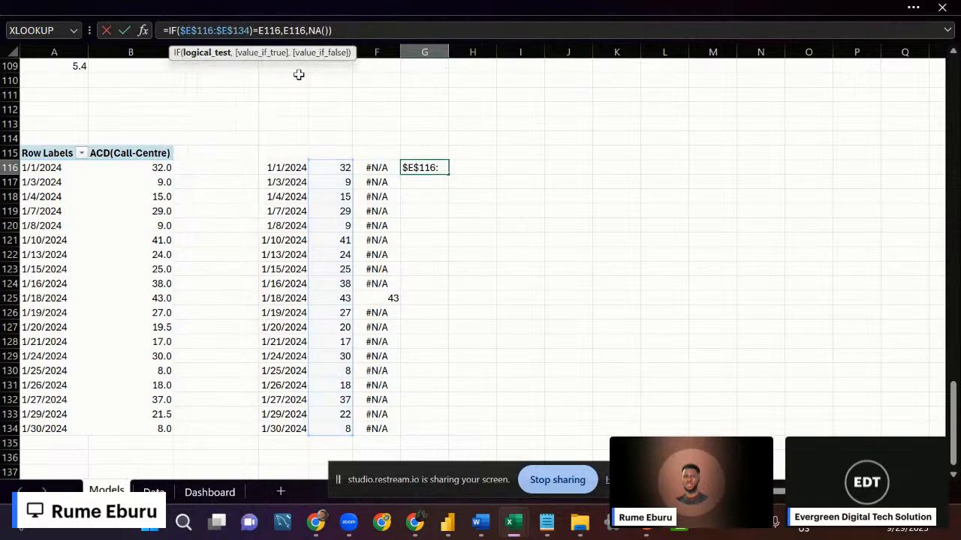
pyautogui.write('min')
pyautogui.doubleClick(204, 62)
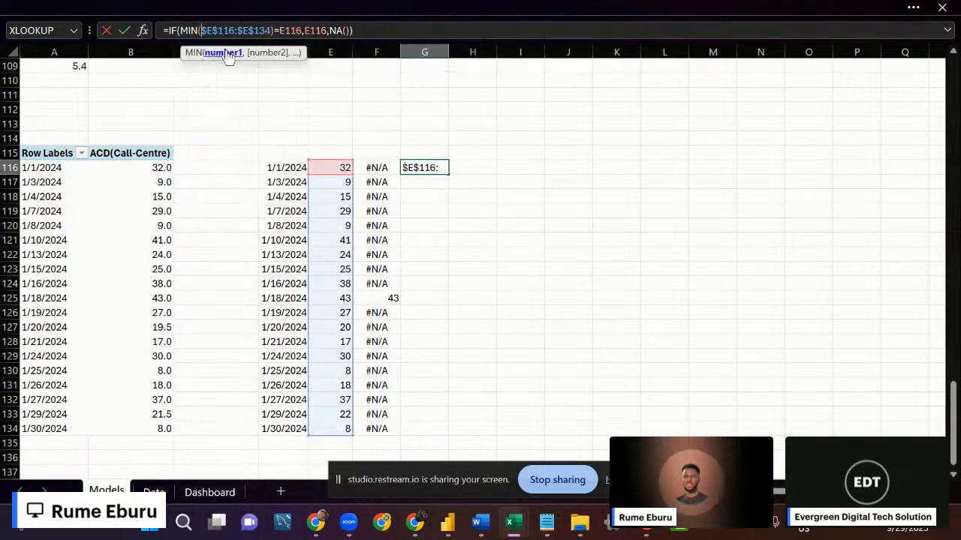
pyautogui.click(327, 32)
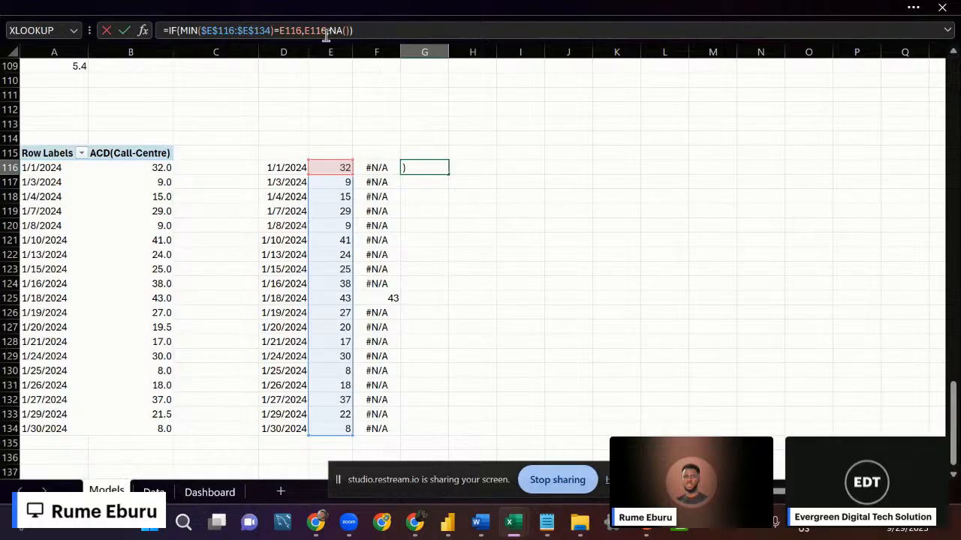
pyautogui.click(123, 30)
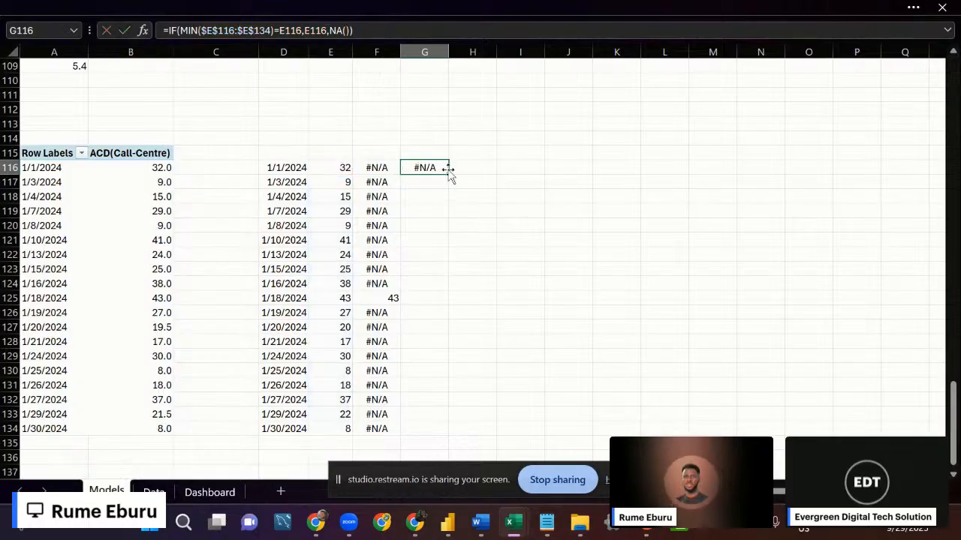
pyautogui.moveTo(448, 171); pyautogui.dragTo(452, 435)
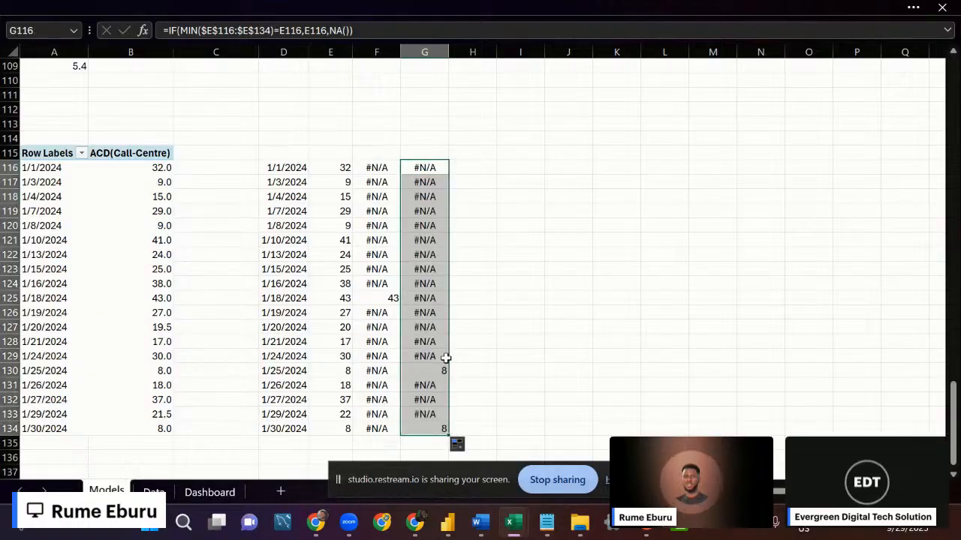
pyautogui.click(557, 223)
# Insert a 2-D line chart from D116:G134 and place it beside the data, clear of column G.
pyautogui.moveTo(293, 168); pyautogui.dragTo(429, 427)
pyautogui.click(294, 6)
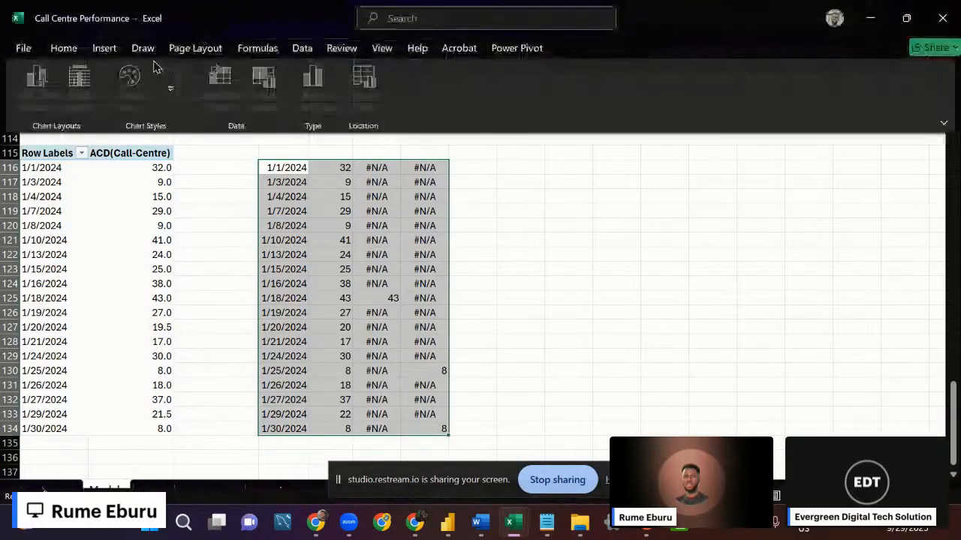
pyautogui.click(104, 48)
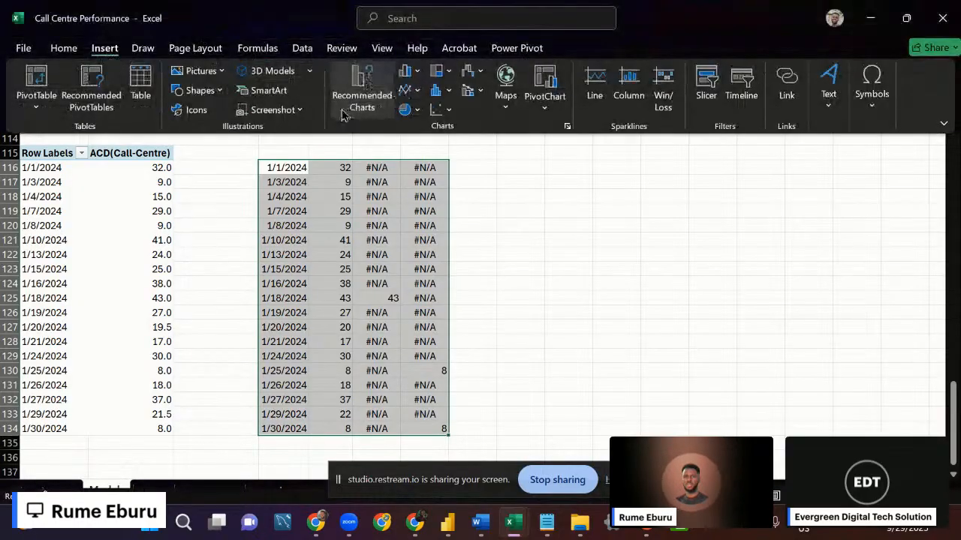
pyautogui.click(406, 89)
pyautogui.click(417, 143)
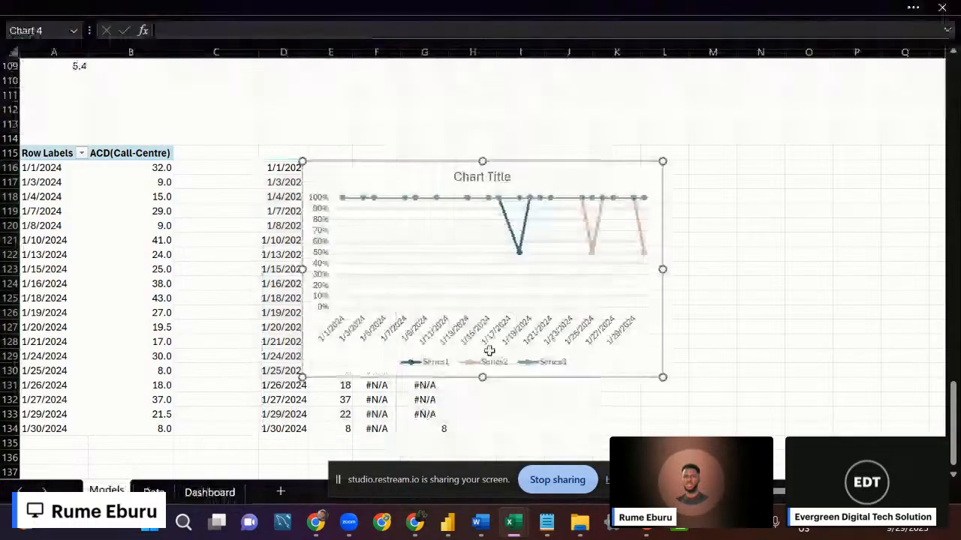
pyautogui.moveTo(325, 373); pyautogui.dragTo(491, 332)
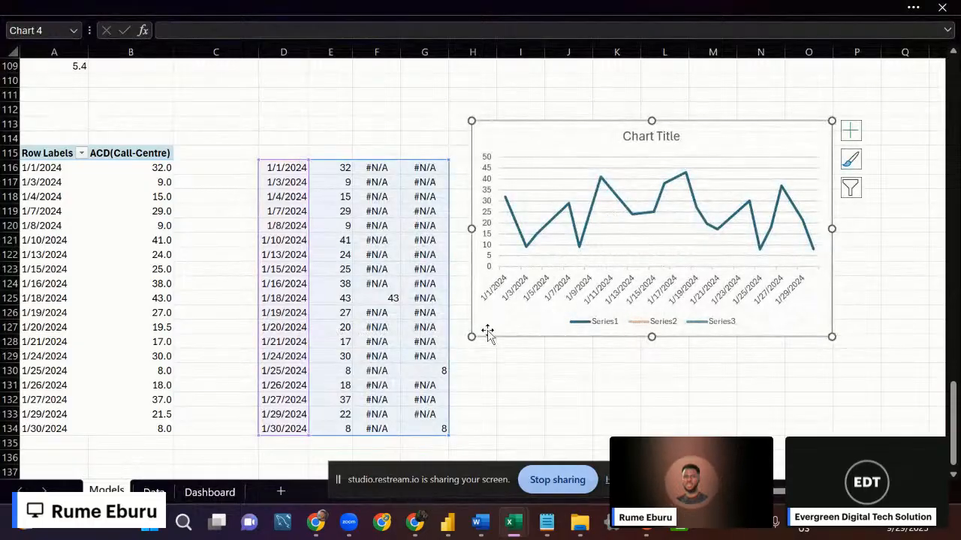
pyautogui.moveTo(487, 332); pyautogui.dragTo(476, 331)
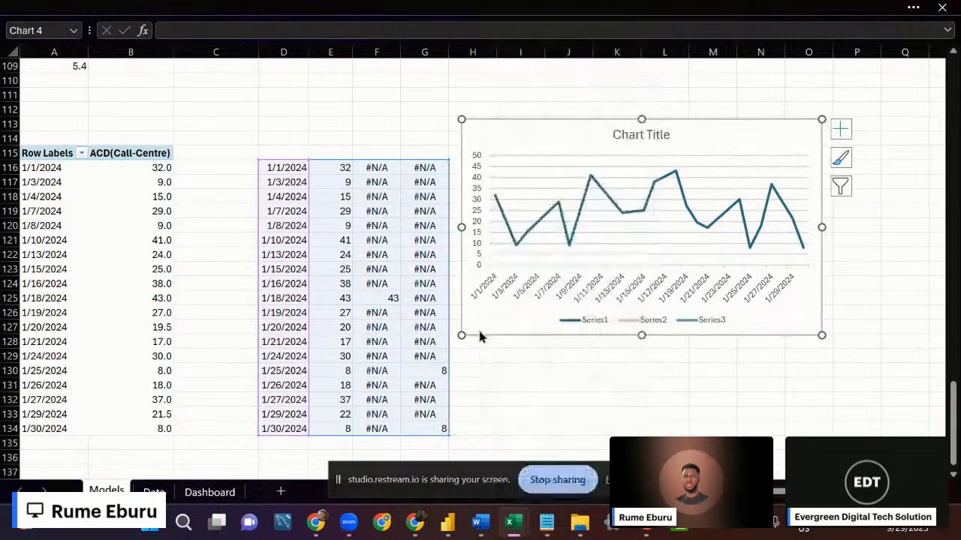
# Remove the legend and the horizontal date axis from the line chart.
pyautogui.click(596, 326)
pyautogui.click(593, 328)
pyautogui.press('Delete')
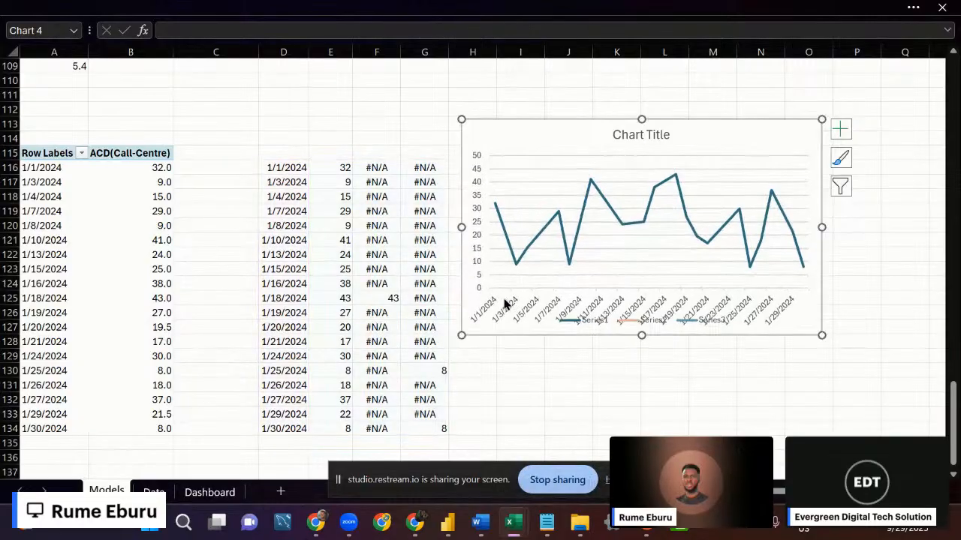
pyautogui.click(505, 318)
pyautogui.press('Delete')
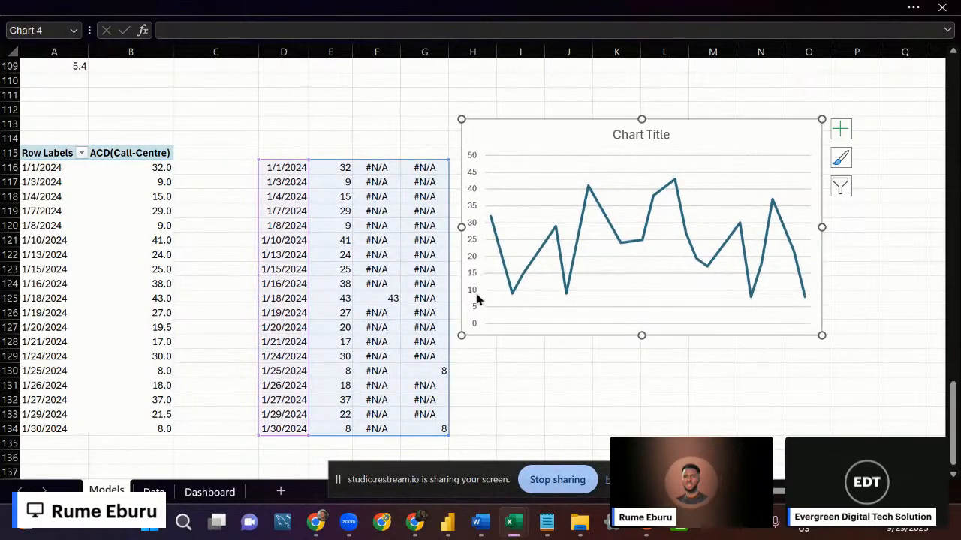
# Remove the vertical value axis and the horizontal gridlines from the line chart.
pyautogui.click(471, 298)
pyautogui.press('Delete')
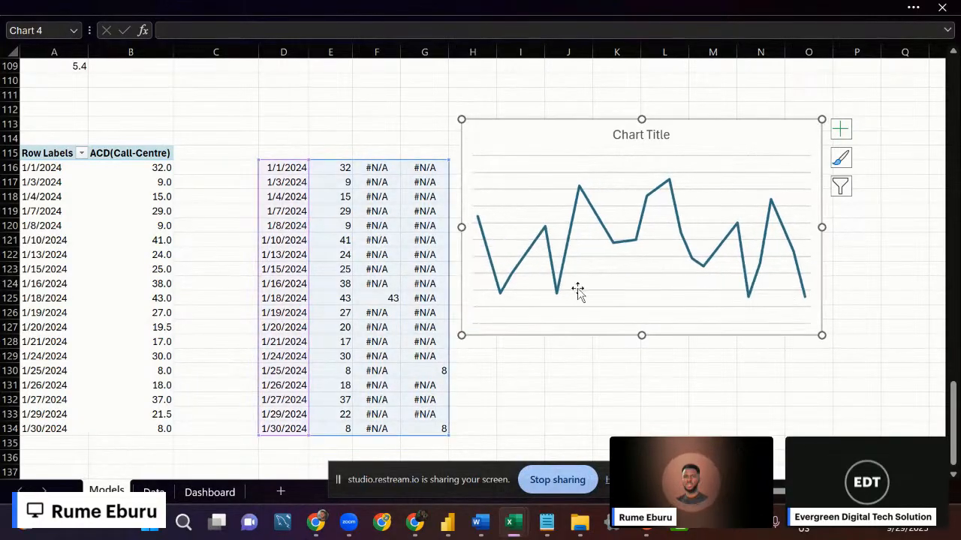
pyautogui.click(595, 307)
pyautogui.press('Delete')
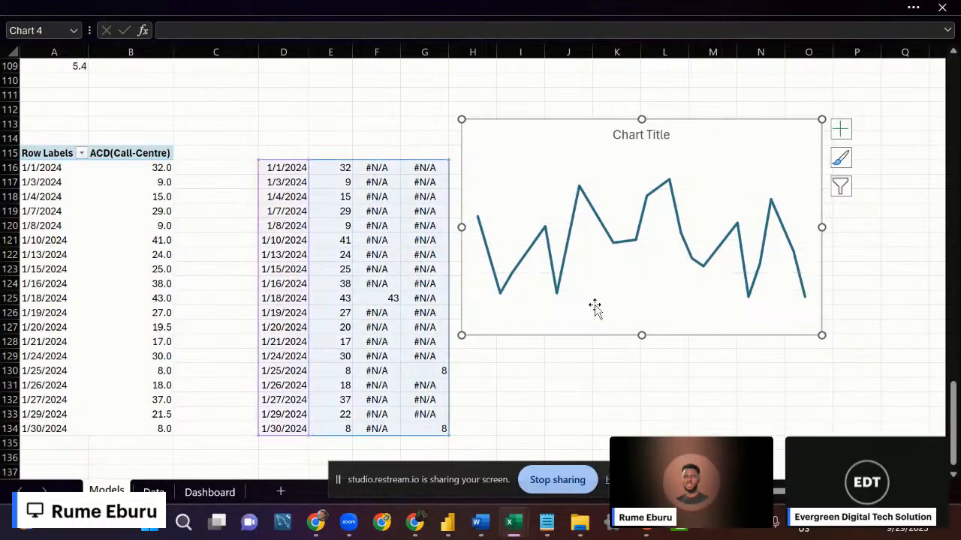
# Open the chart area formatting options and move the chart over columns C to J so it is fully in view.
pyautogui.rightClick(479, 332)
pyautogui.scroll(-1, 530, 330)
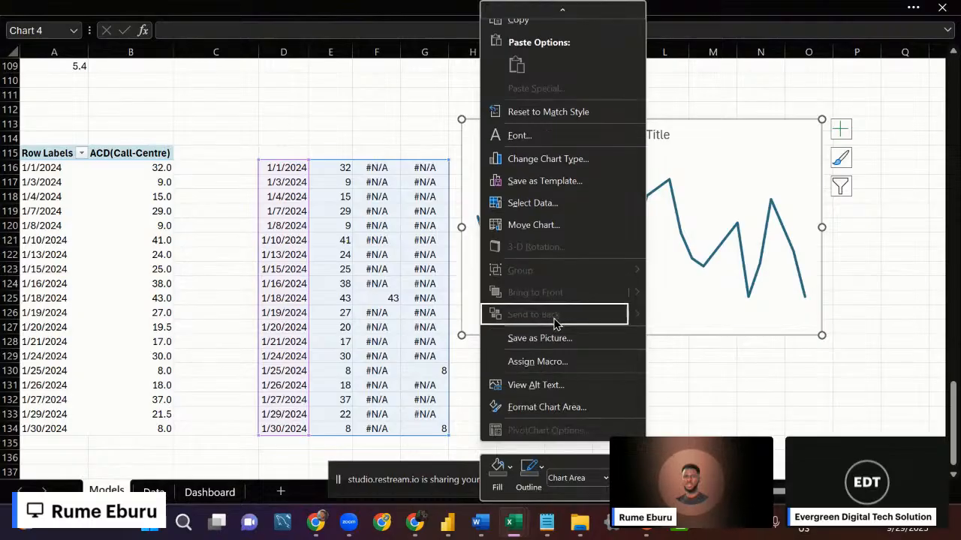
pyautogui.click(536, 411)
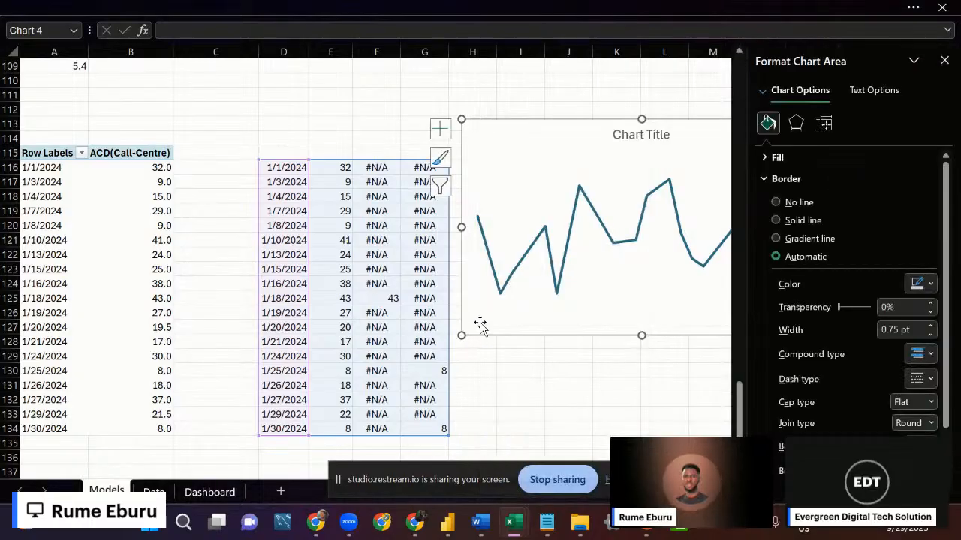
pyautogui.moveTo(477, 330); pyautogui.dragTo(243, 303)
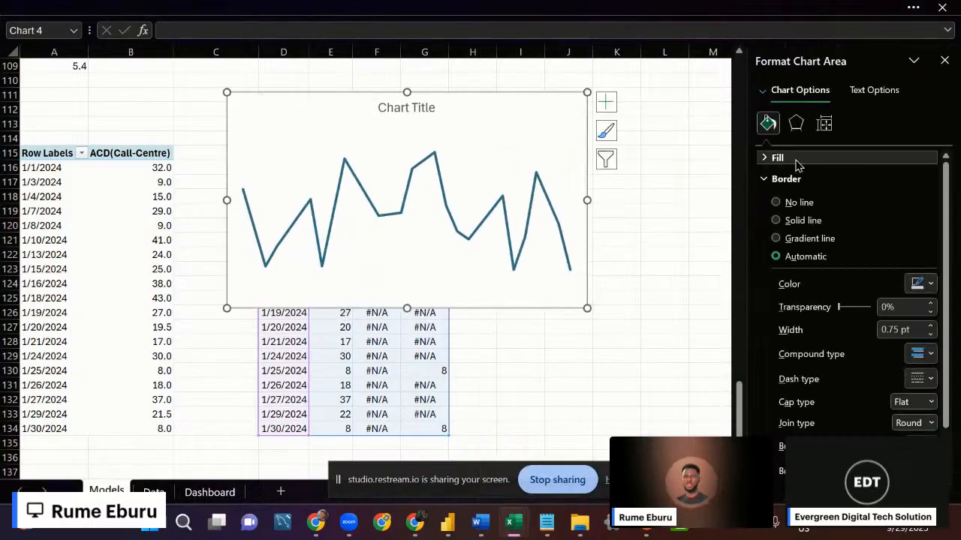
# Give Series 2, the maximum point, a built-in circle marker.
pyautogui.click(764, 91)
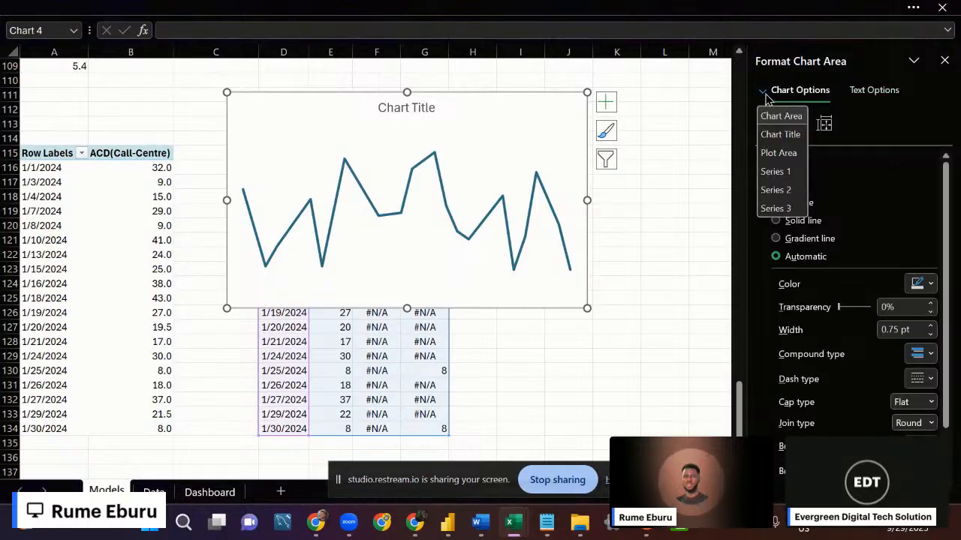
pyautogui.click(790, 189)
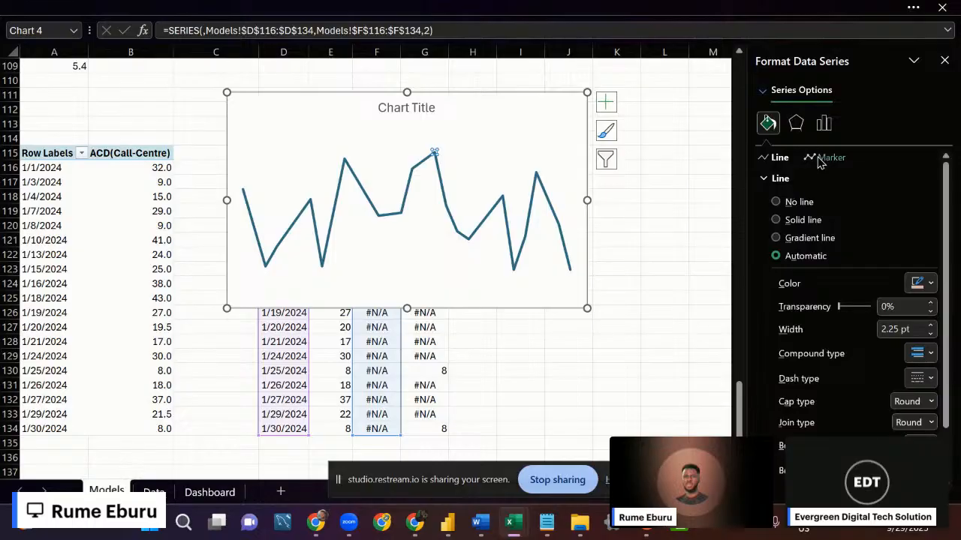
pyautogui.click(824, 160)
pyautogui.click(789, 179)
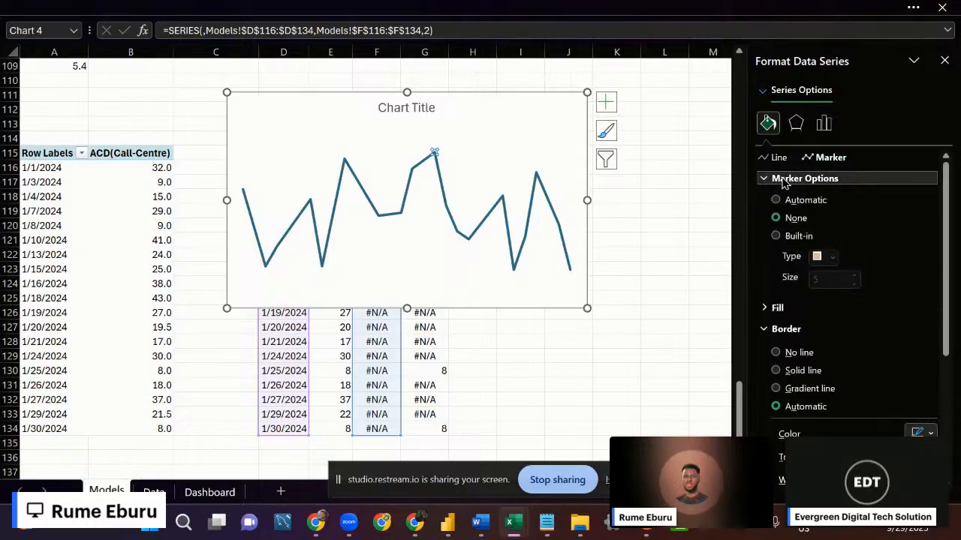
pyautogui.click(777, 236)
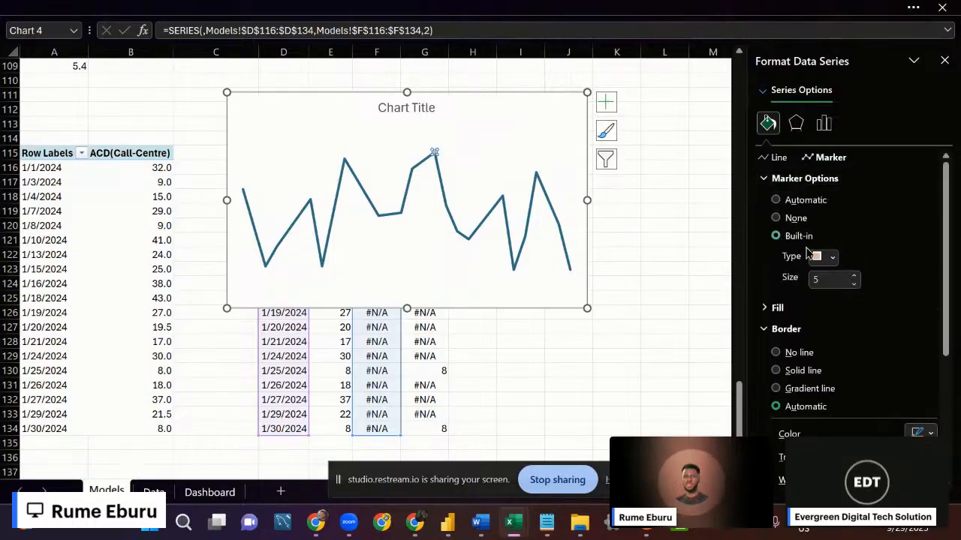
pyautogui.click(833, 258)
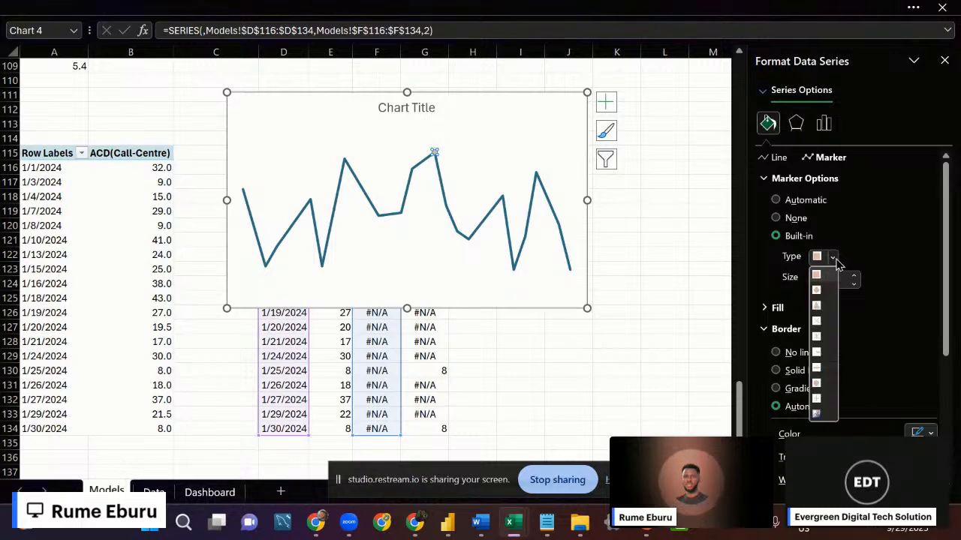
pyautogui.click(816, 388)
pyautogui.click(648, 142)
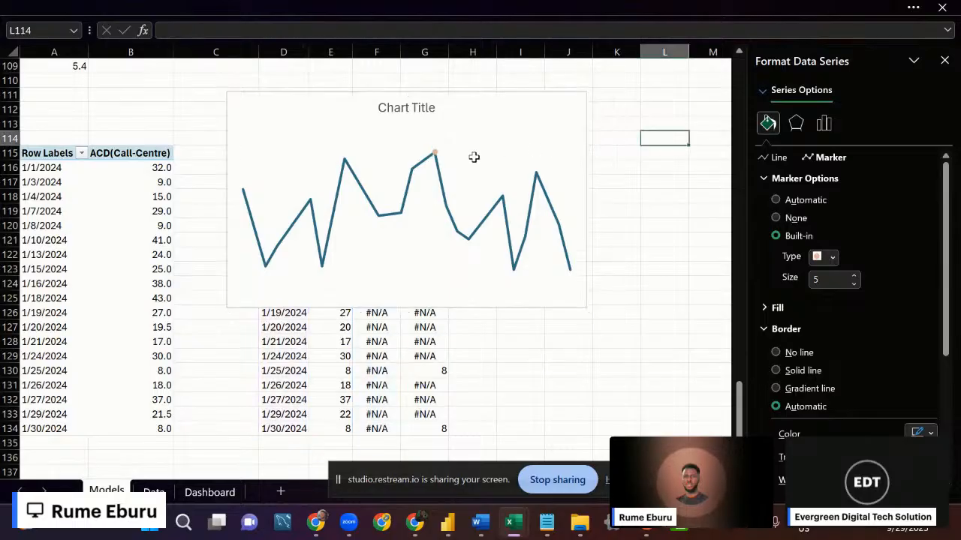
# Give Series 3, the minimum points, a built-in circle marker.
pyautogui.click(436, 154)
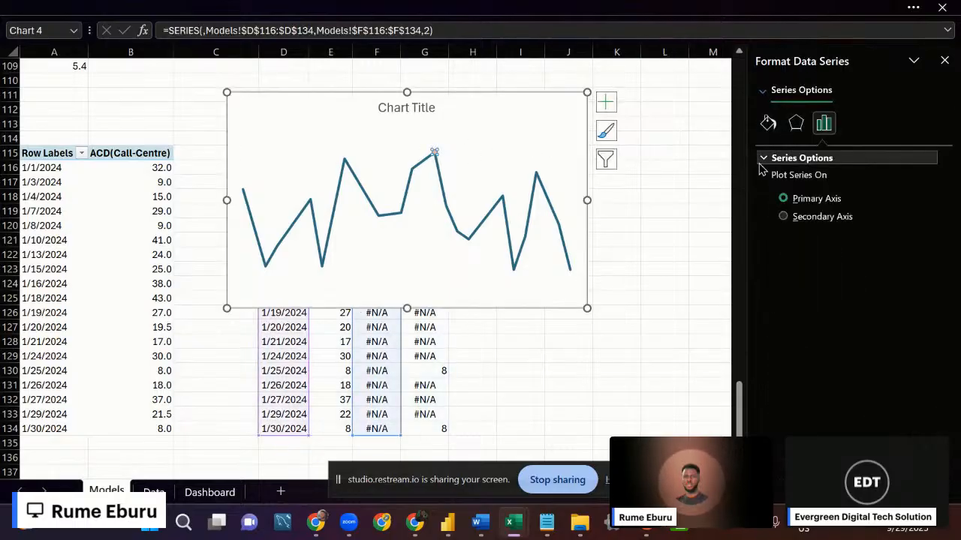
pyautogui.click(772, 159)
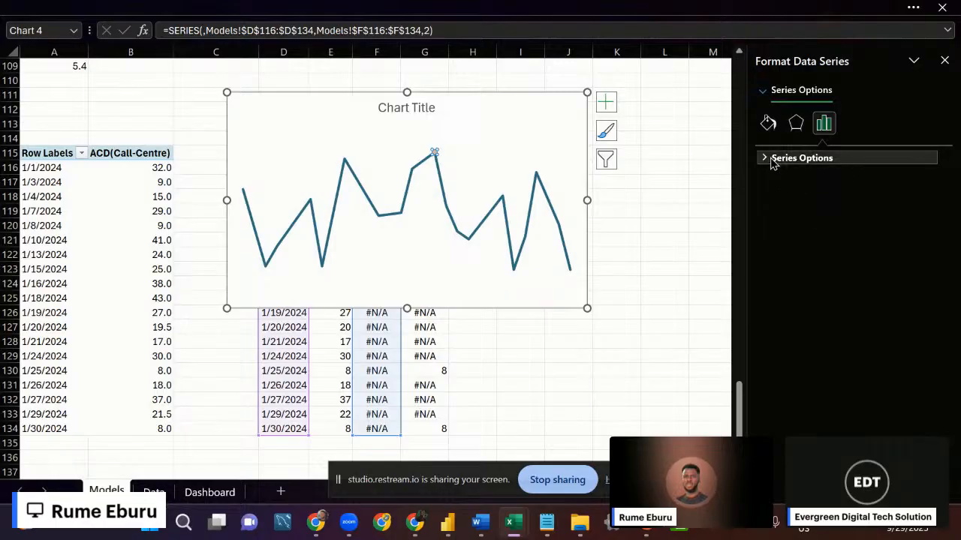
pyautogui.click(762, 96)
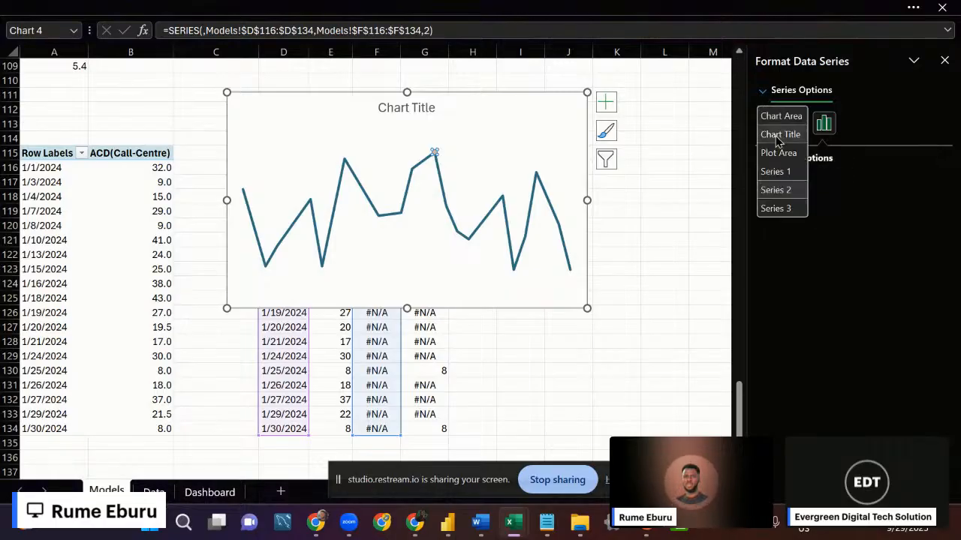
pyautogui.click(781, 209)
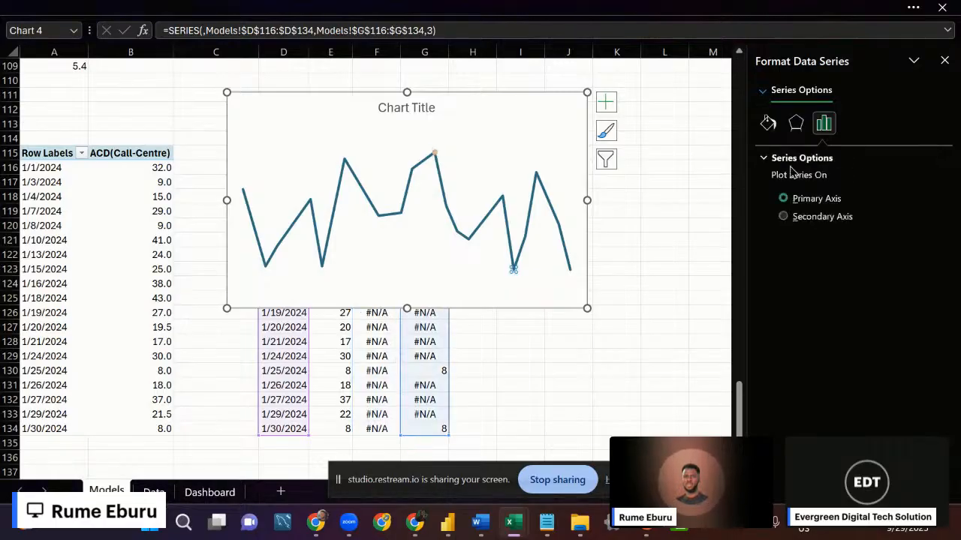
pyautogui.click(768, 123)
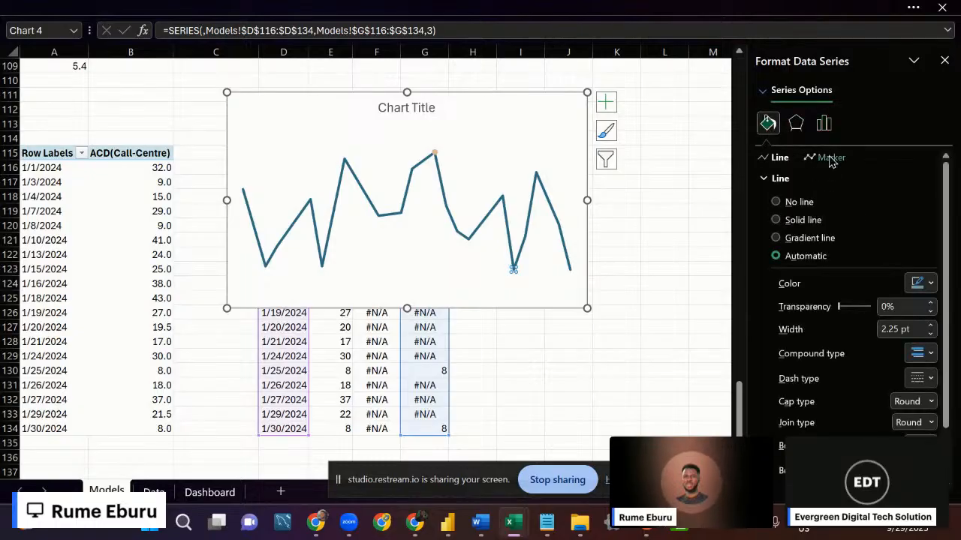
pyautogui.click(830, 158)
pyautogui.click(804, 178)
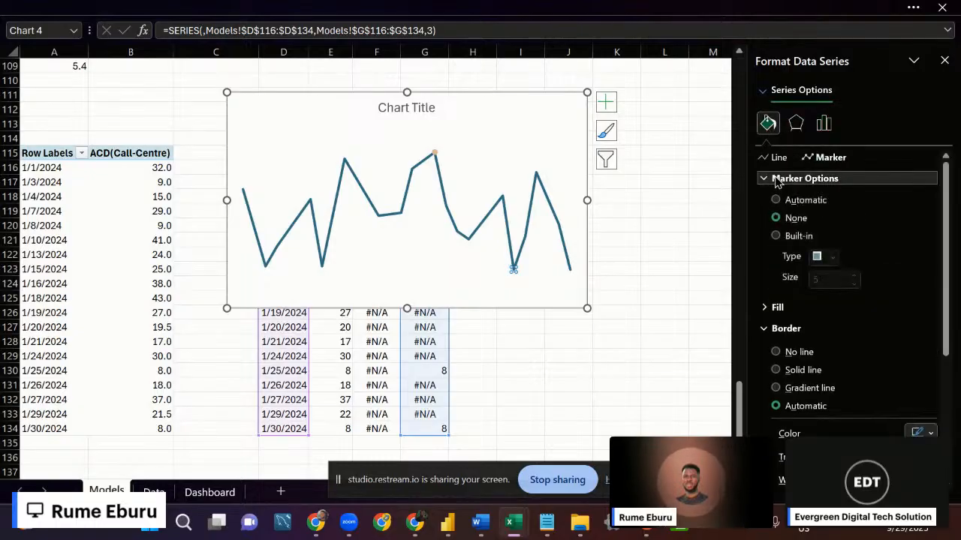
pyautogui.click(778, 236)
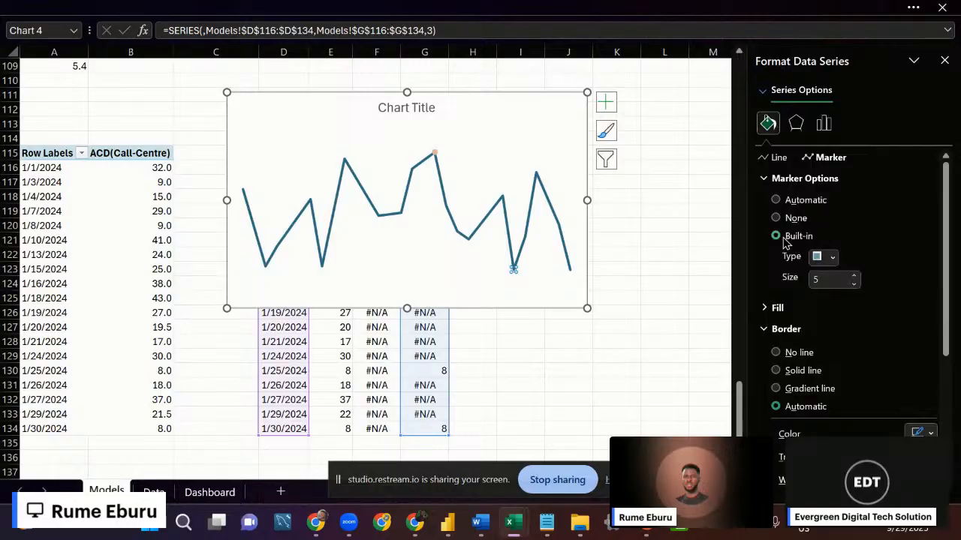
pyautogui.click(828, 258)
pyautogui.click(818, 383)
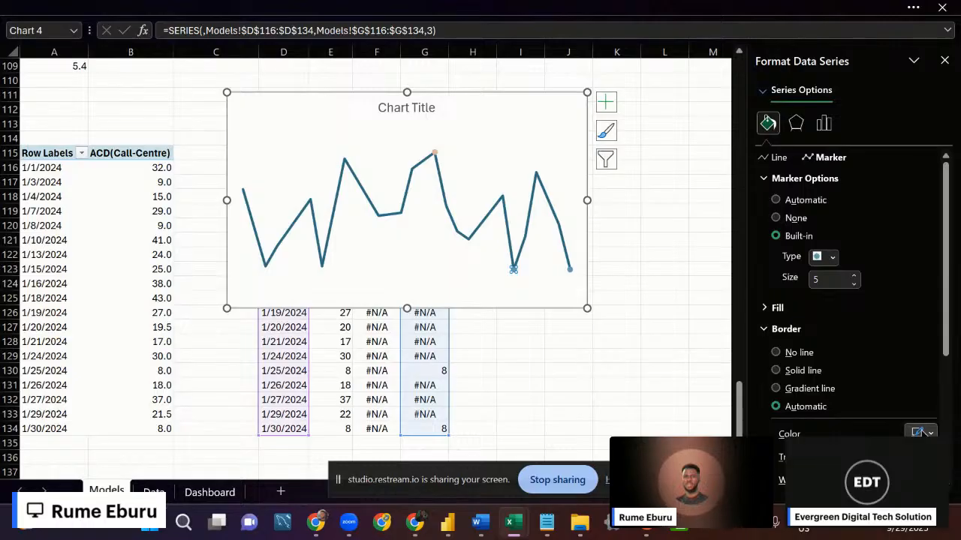
# Set the marker border of Series 3 to a solid red line.
pyautogui.click(923, 432)
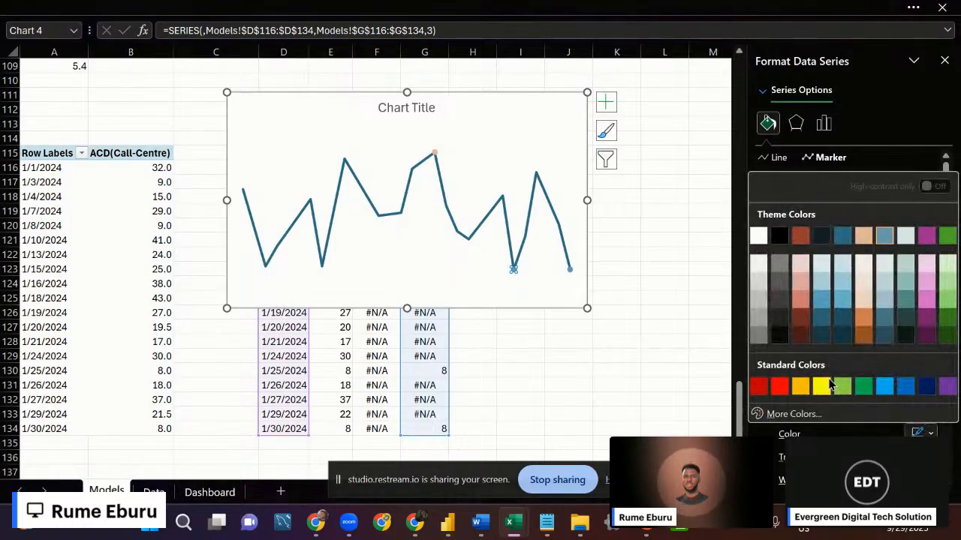
pyautogui.click(863, 387)
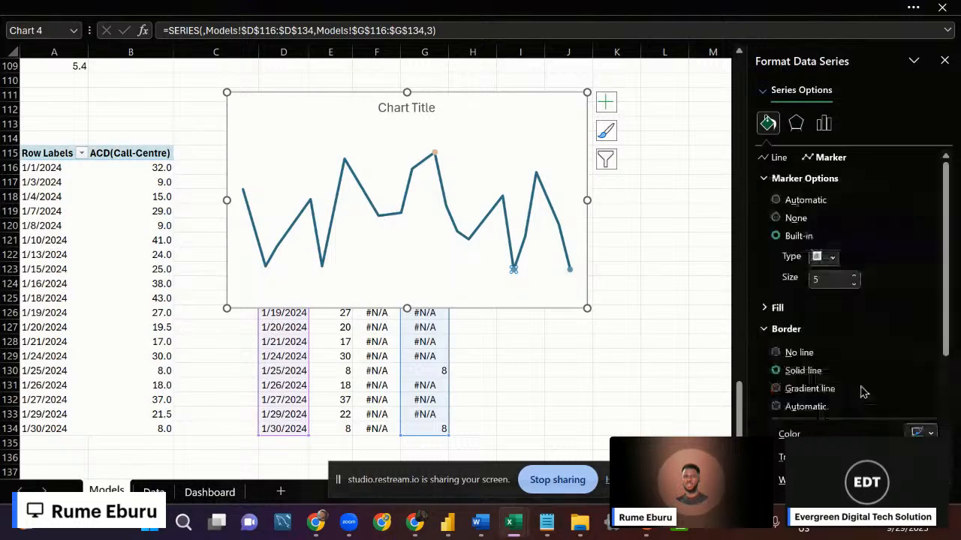
pyautogui.click(922, 432)
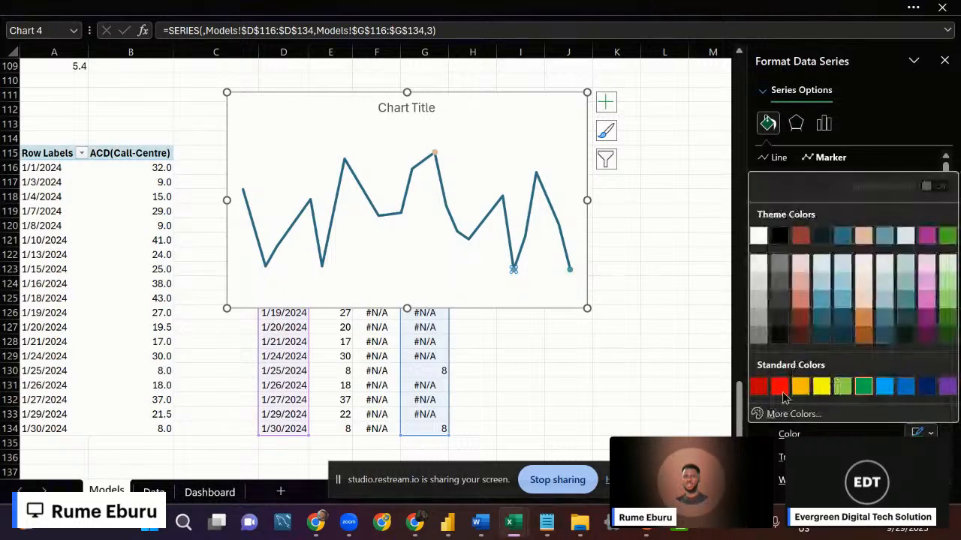
pyautogui.click(779, 388)
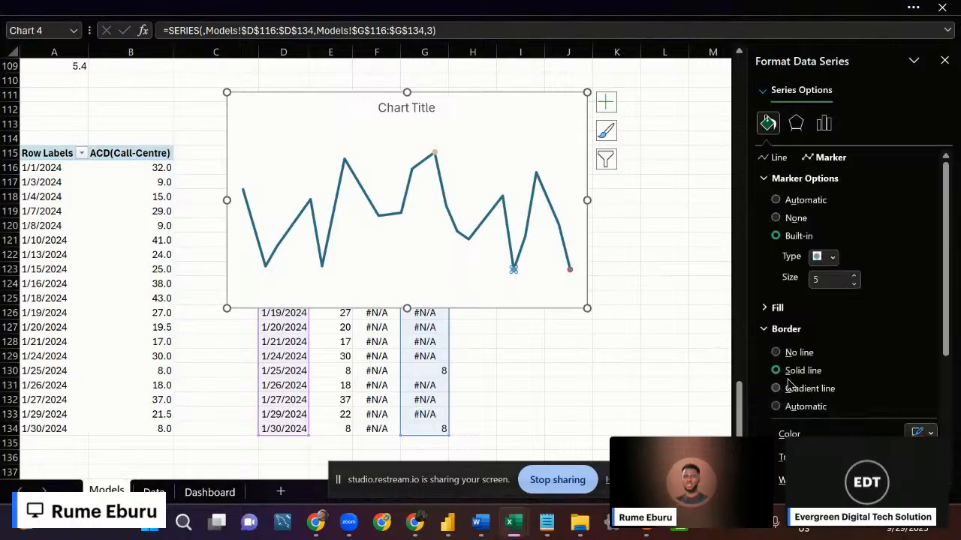
# Fill the Series 3 minimum markers with solid red and deselect the chart.
pyautogui.click(774, 307)
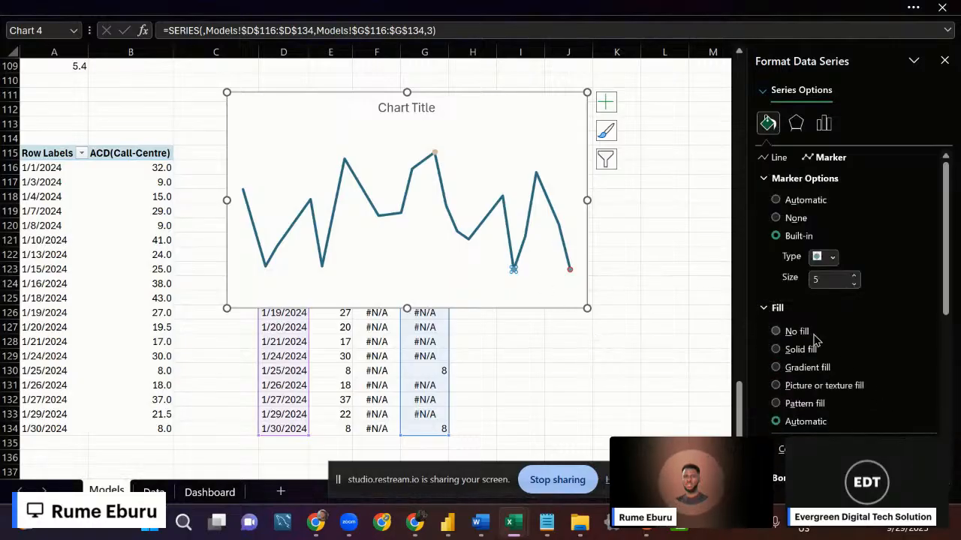
pyautogui.click(777, 351)
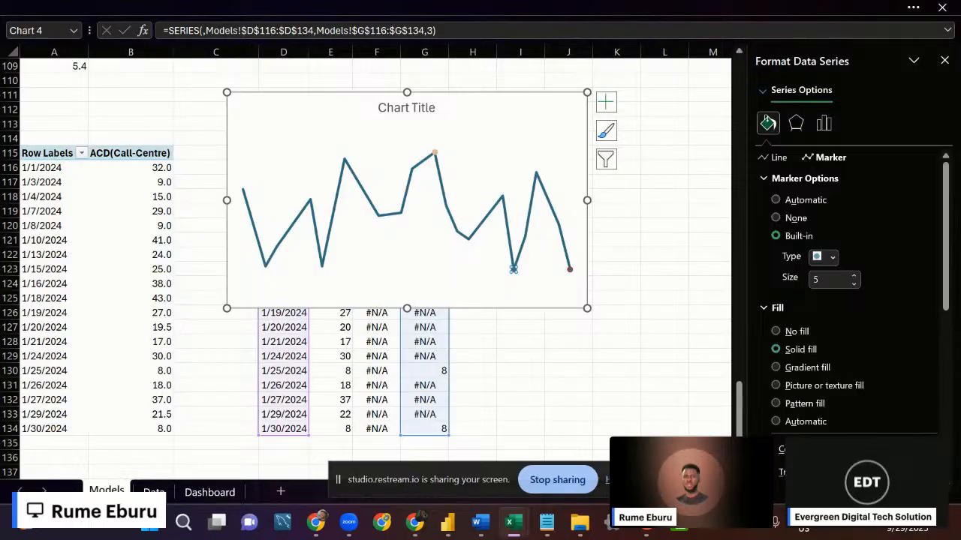
pyautogui.click(853, 449)
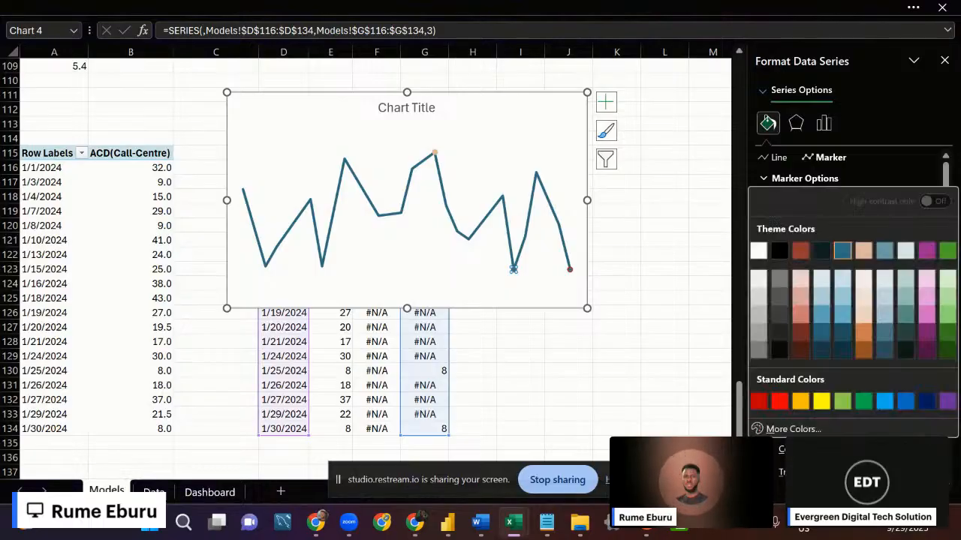
pyautogui.click(776, 399)
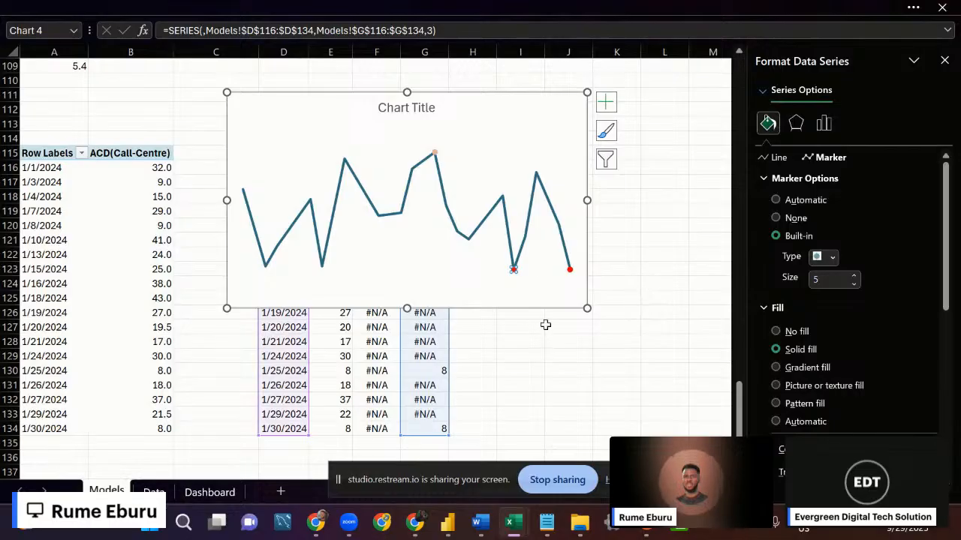
pyautogui.click(575, 385)
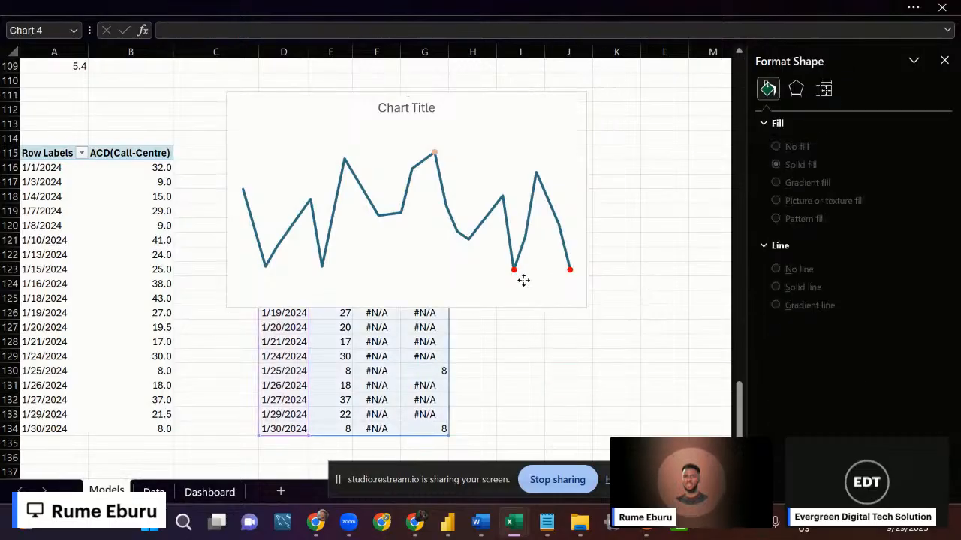
# Select Series 2 at the chart's peak and set its marker fill to solid light green.
pyautogui.click(523, 280)
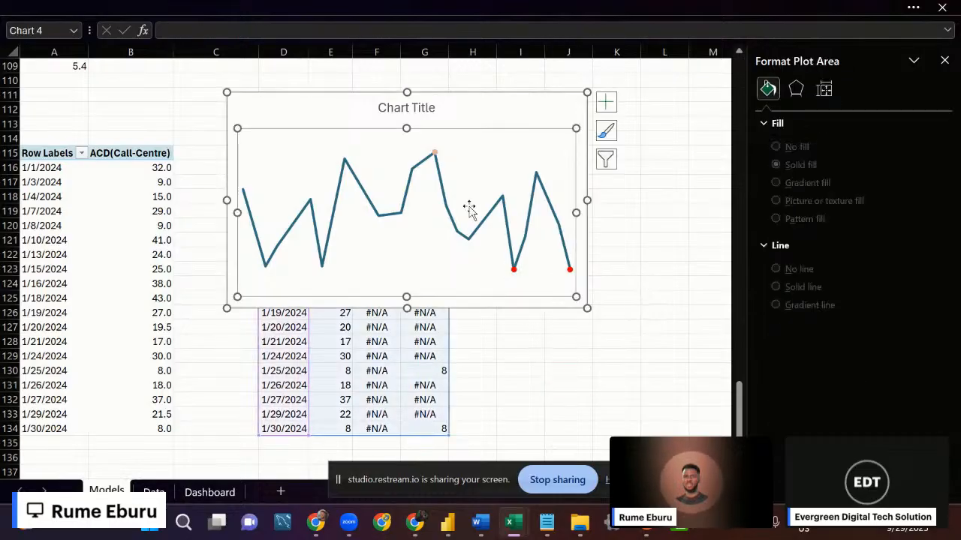
pyautogui.click(516, 276)
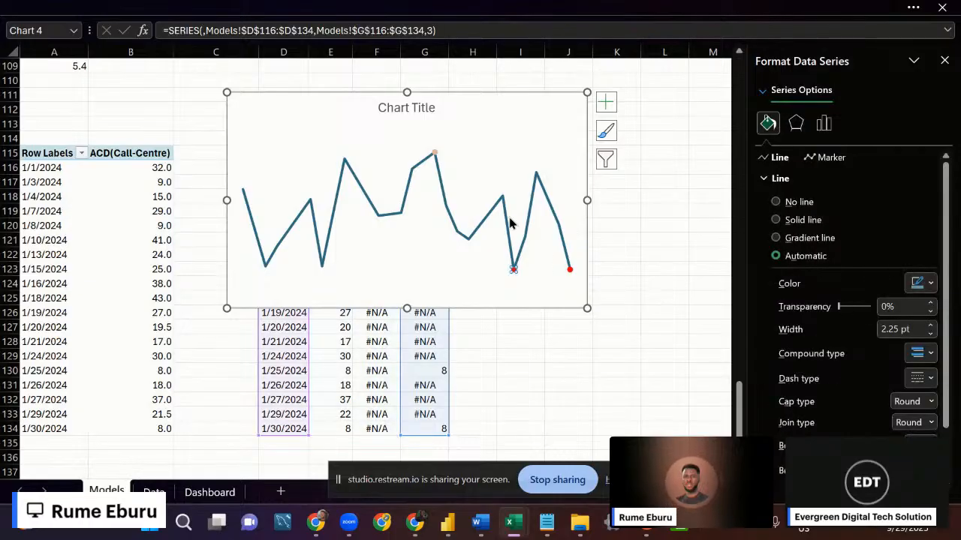
pyautogui.click(435, 153)
pyautogui.click(433, 151)
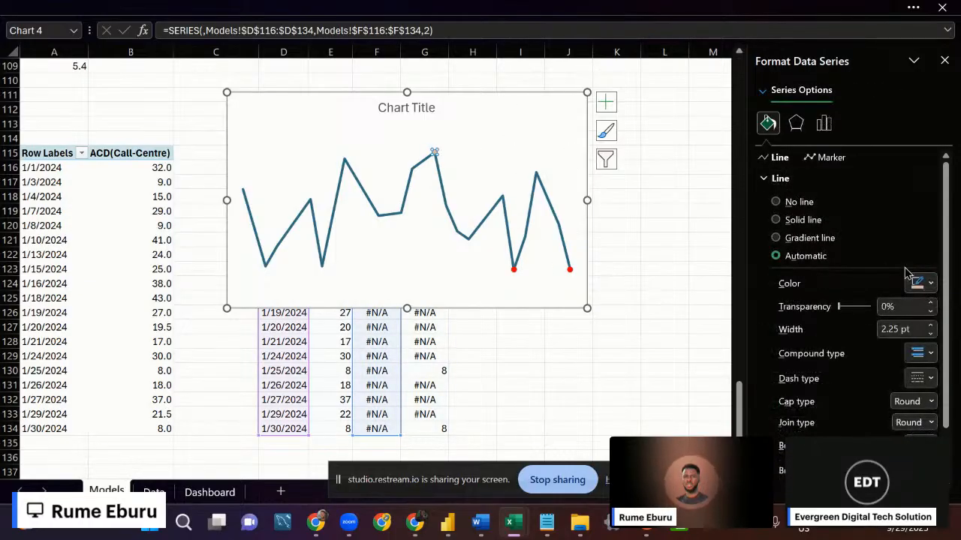
pyautogui.click(796, 222)
pyautogui.click(825, 158)
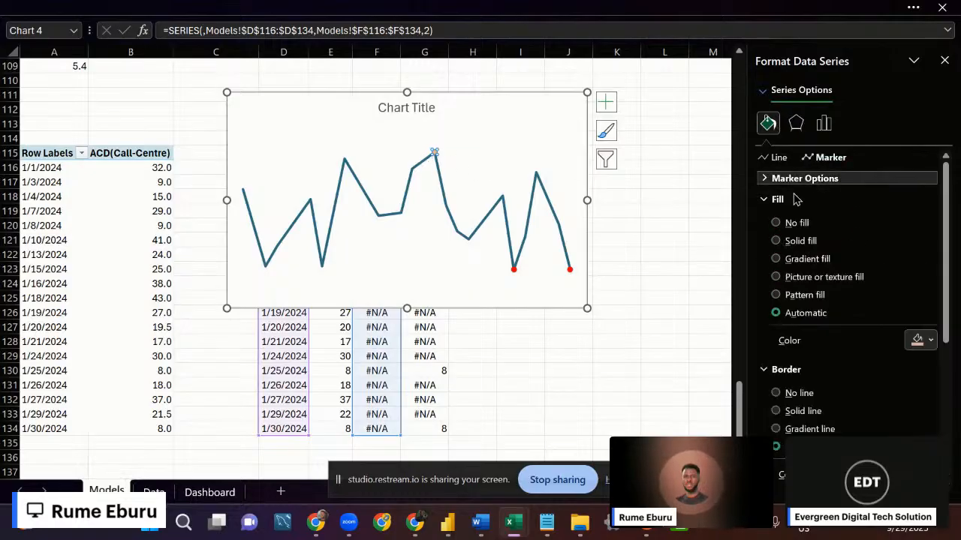
pyautogui.click(775, 244)
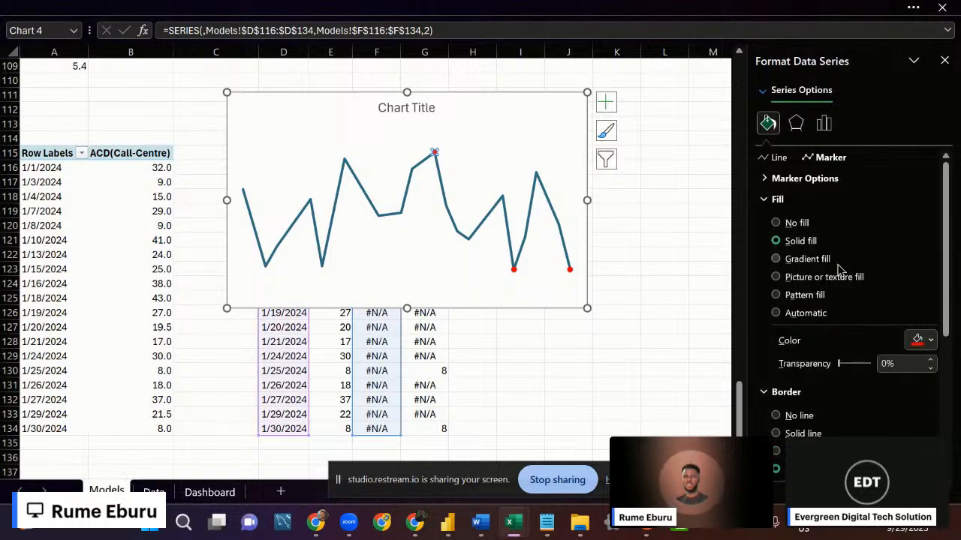
pyautogui.click(930, 342)
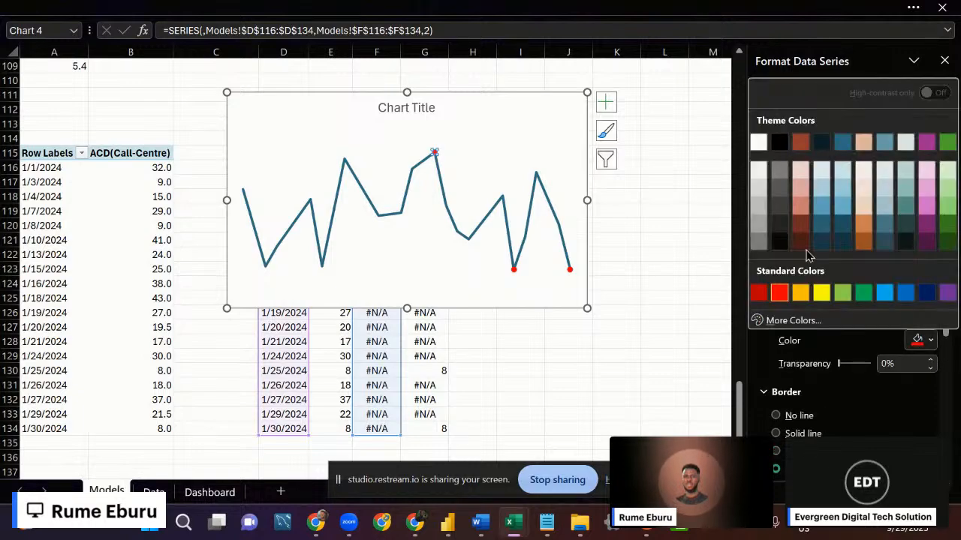
pyautogui.click(844, 293)
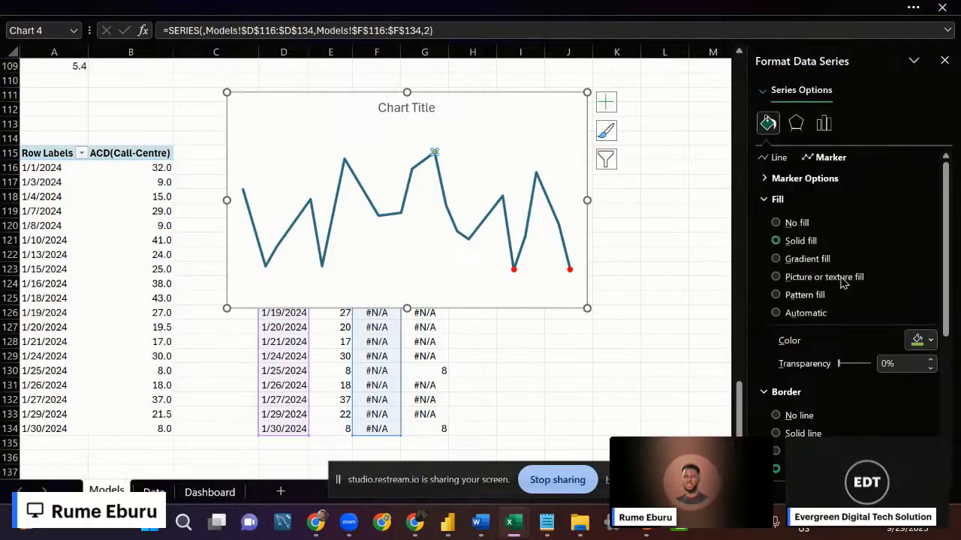
# Remove the marker border from both the green maximum series and the red minimum series.
pyautogui.scroll(-1, 860, 396)
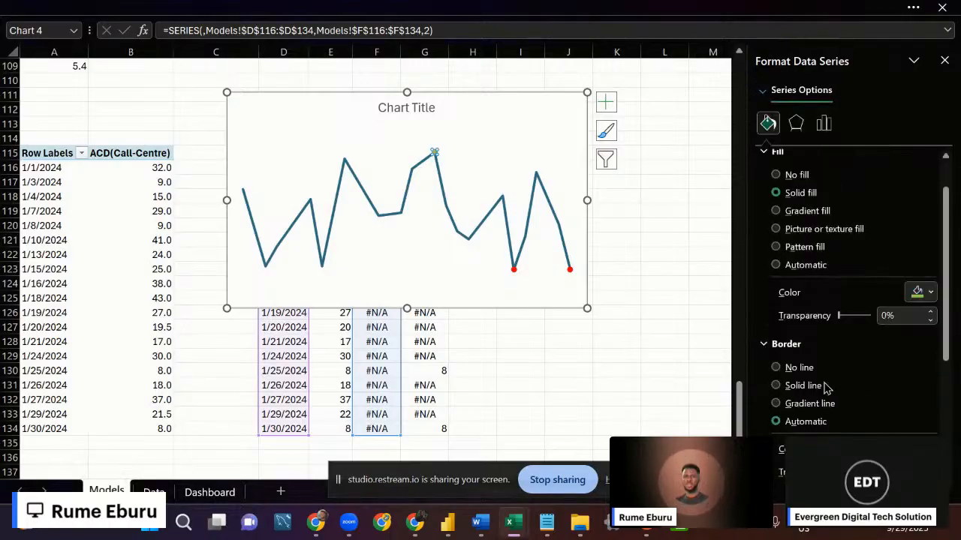
pyautogui.click(776, 368)
pyautogui.click(512, 270)
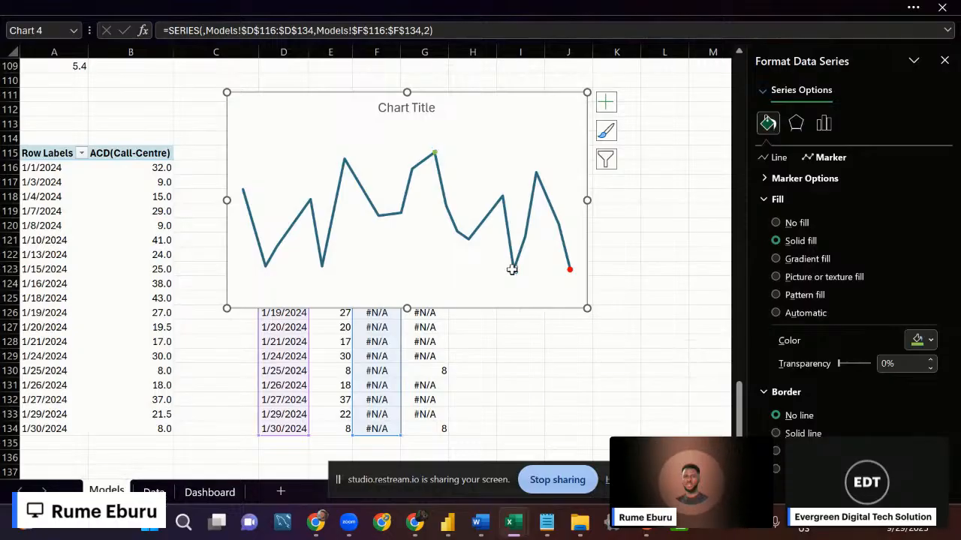
pyautogui.click(795, 417)
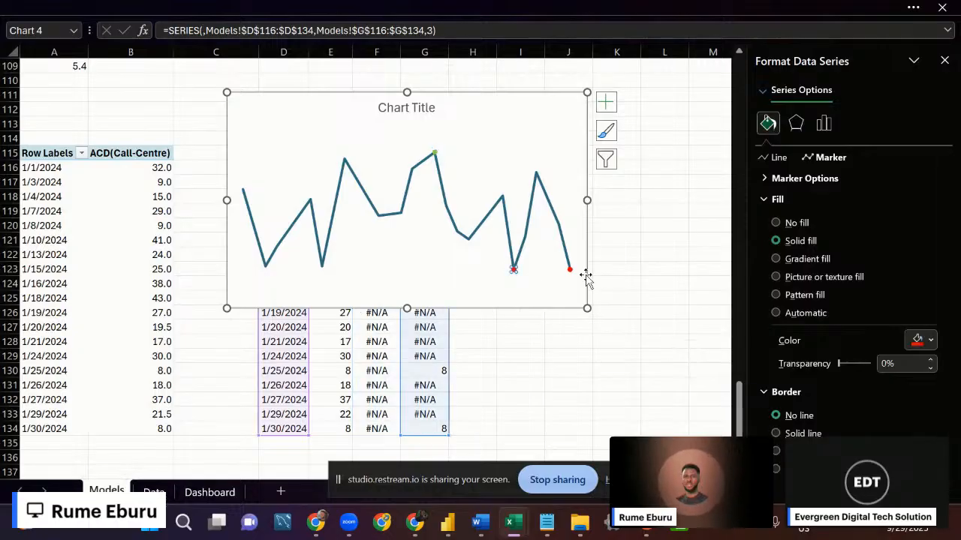
pyautogui.click(570, 271)
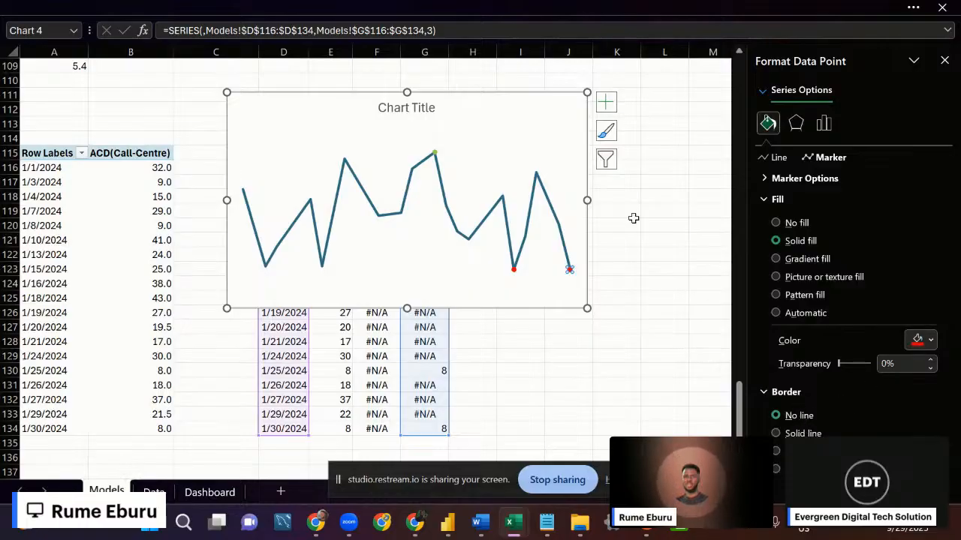
# Set the marker size to 7 for both the maximum and the minimum point series.
pyautogui.click(434, 154)
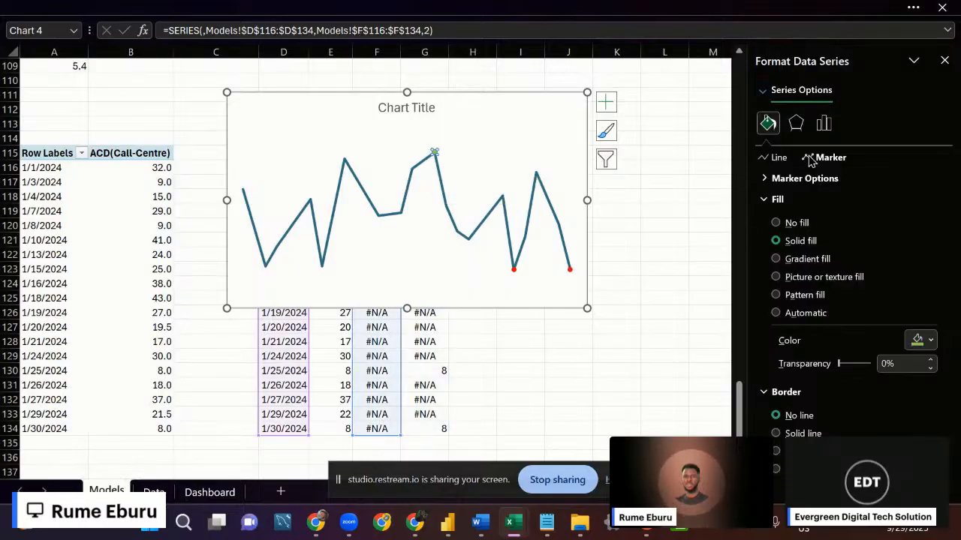
pyautogui.click(767, 178)
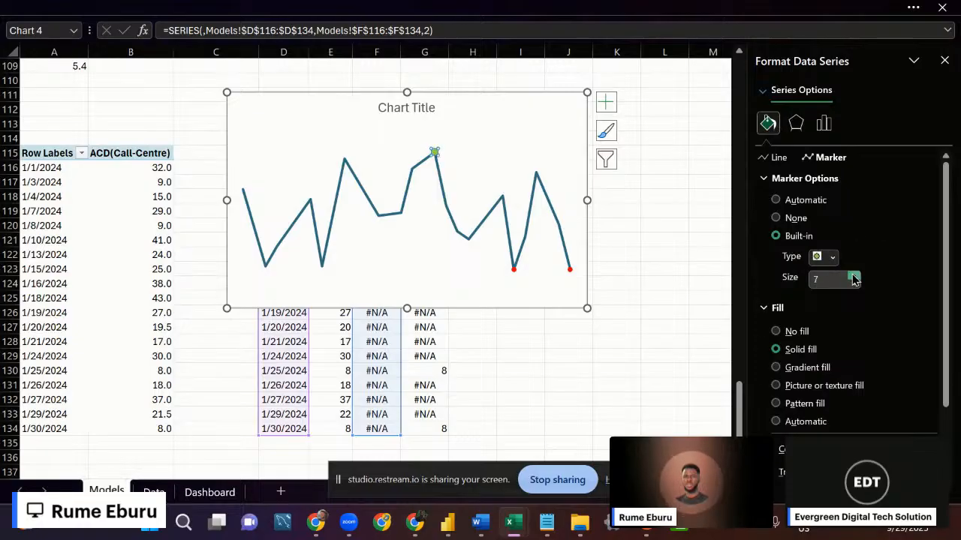
pyautogui.click(514, 269)
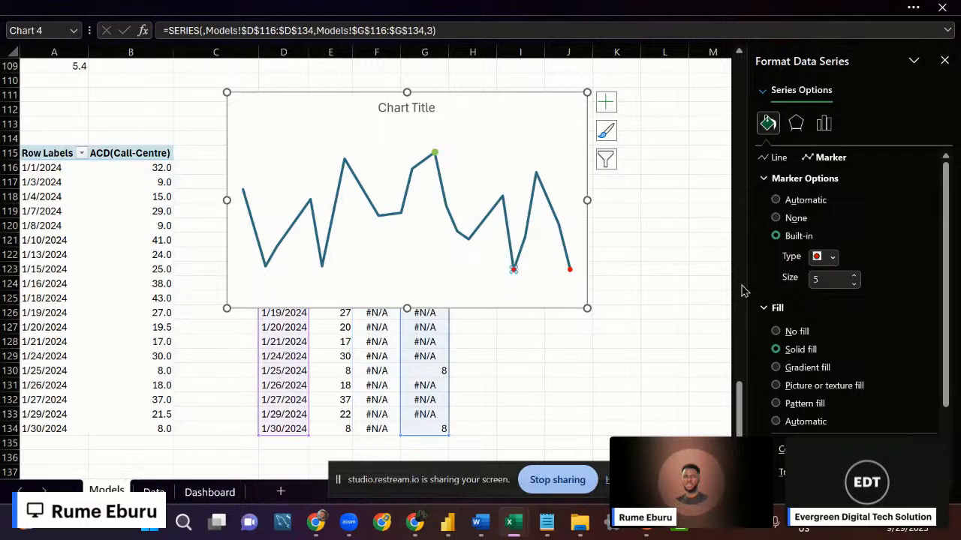
pyautogui.click(853, 275)
pyautogui.click(619, 311)
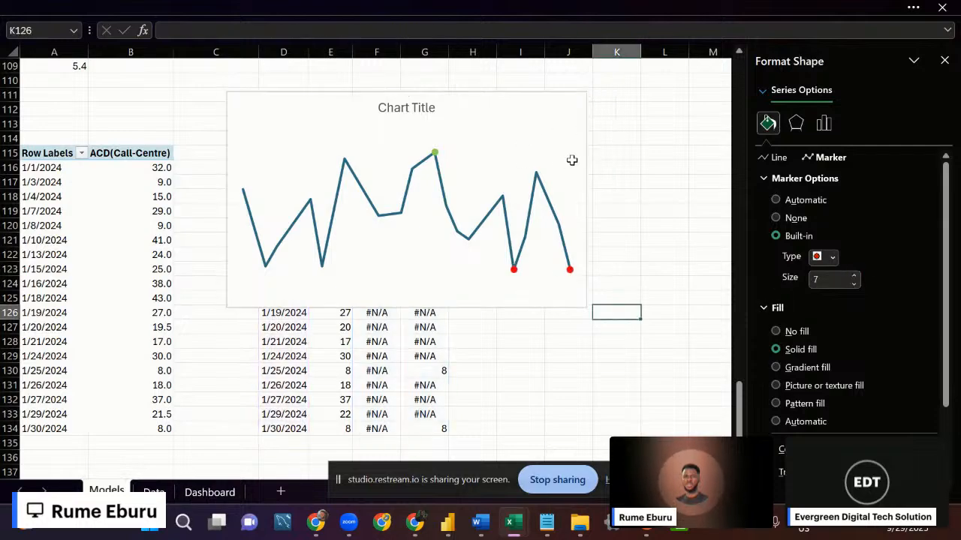
# Thin the main ACD values line, Series 1, to a width of 1 pt.
pyautogui.click(531, 206)
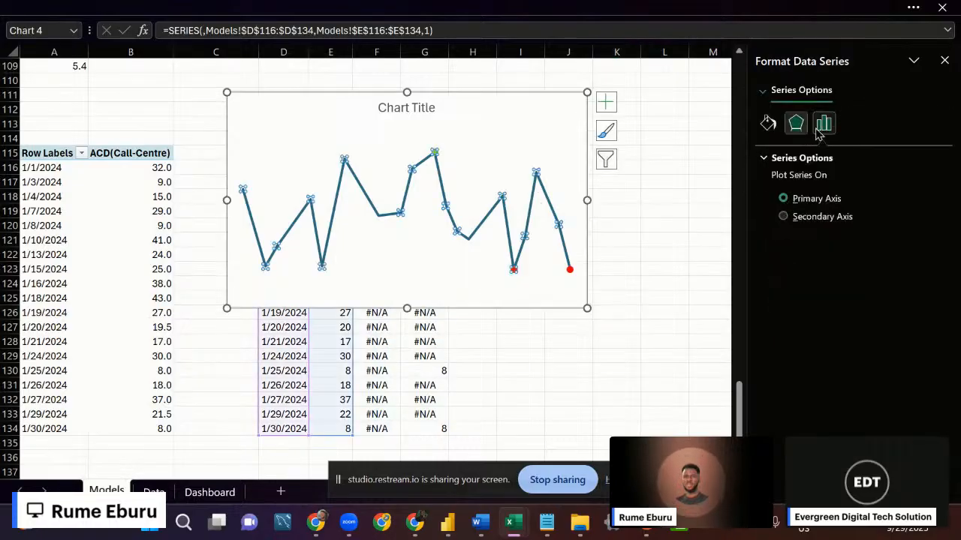
pyautogui.click(796, 123)
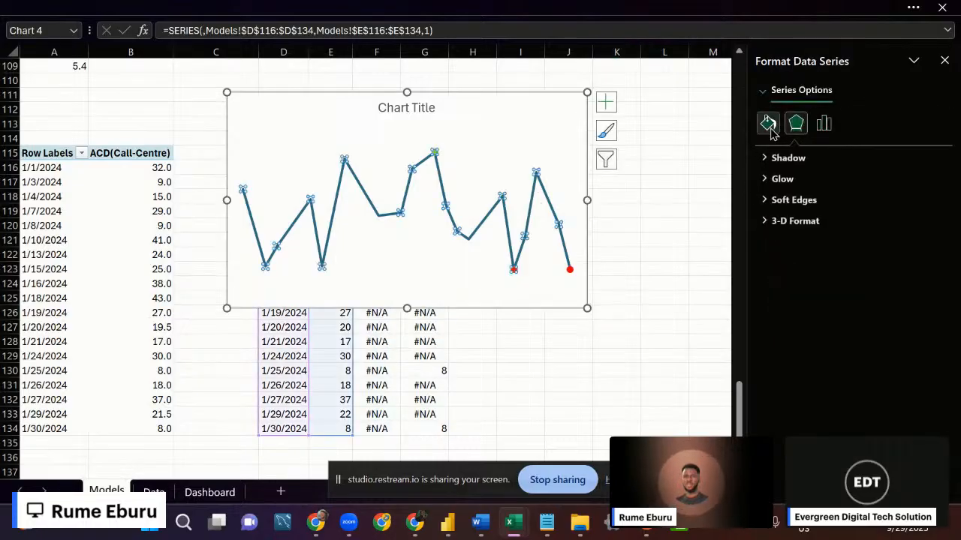
pyautogui.click(767, 124)
pyautogui.click(777, 180)
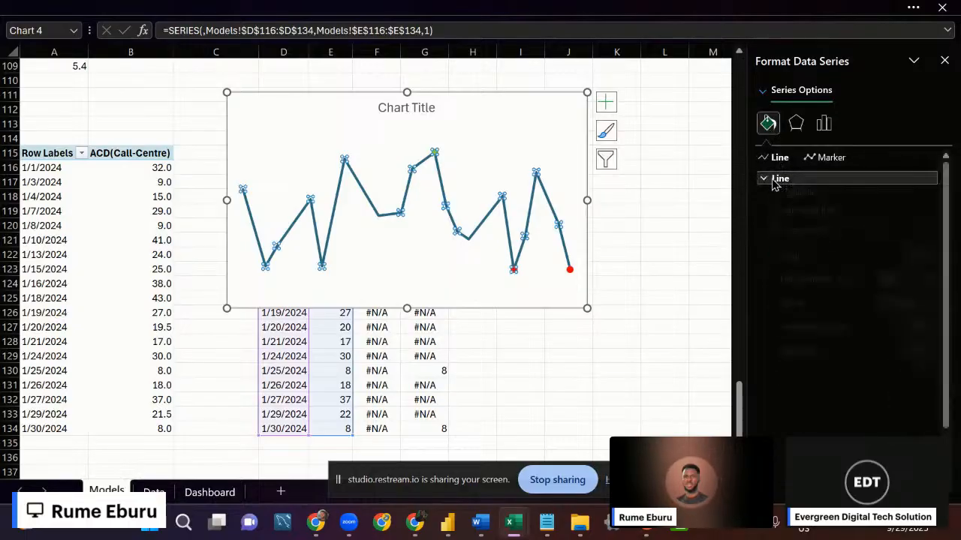
pyautogui.click(777, 179)
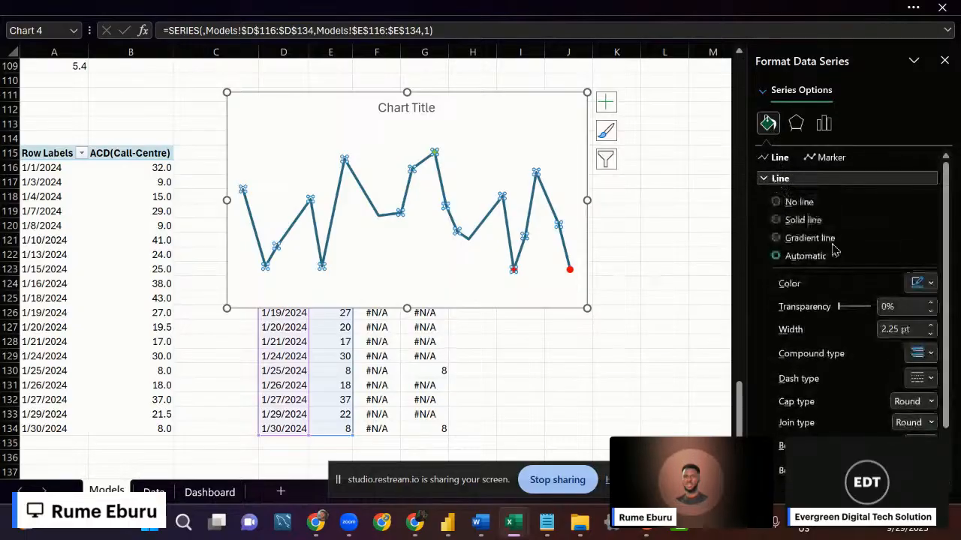
pyautogui.click(930, 333)
pyautogui.click(930, 334)
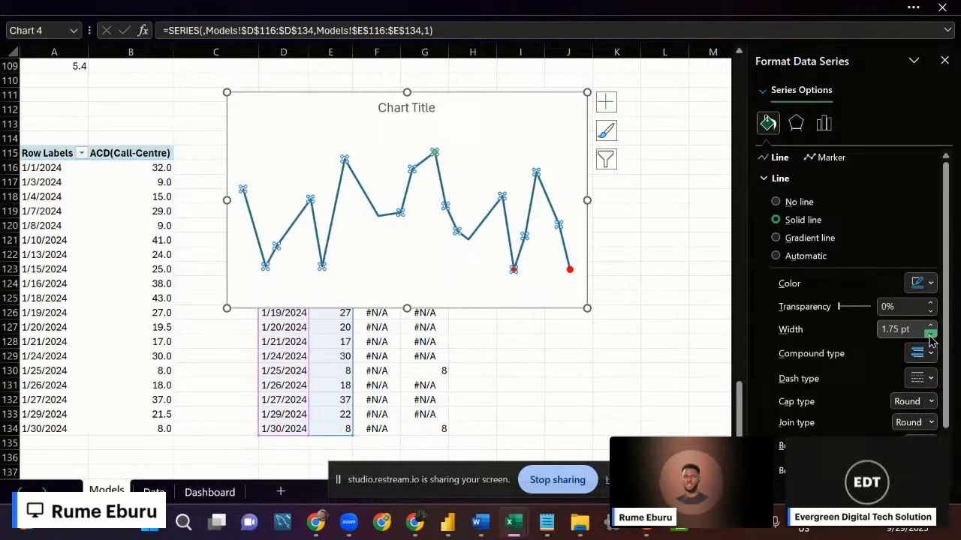
pyautogui.click(930, 335)
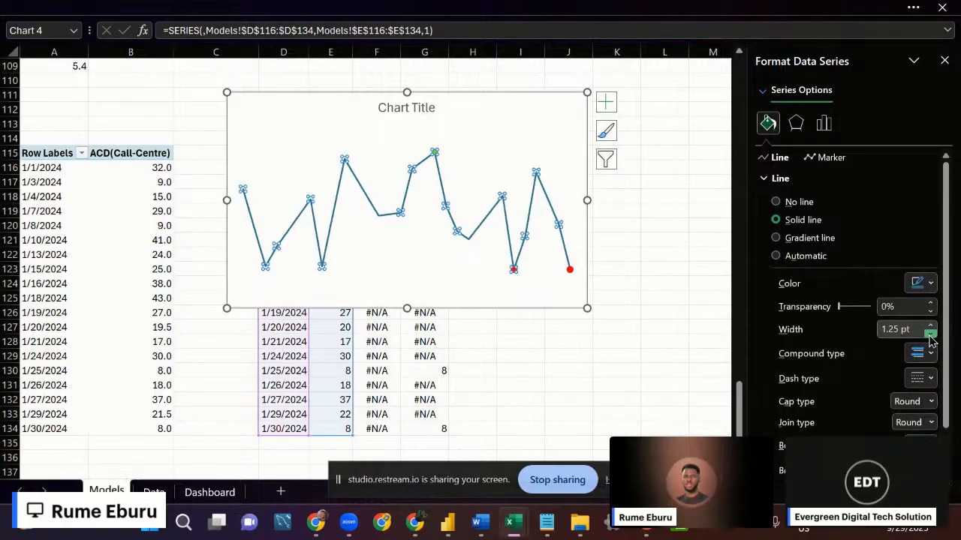
pyautogui.click(930, 335)
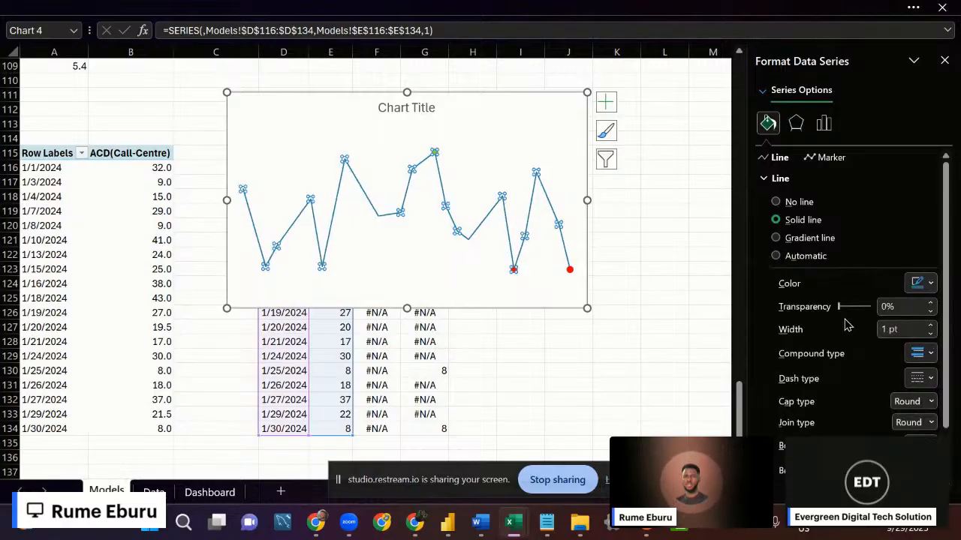
# Turn on the smoothed line for the main ACD series and apply the dark teal-blue theme colour to it.
pyautogui.scroll(-2, 858, 384)
pyautogui.click(782, 476)
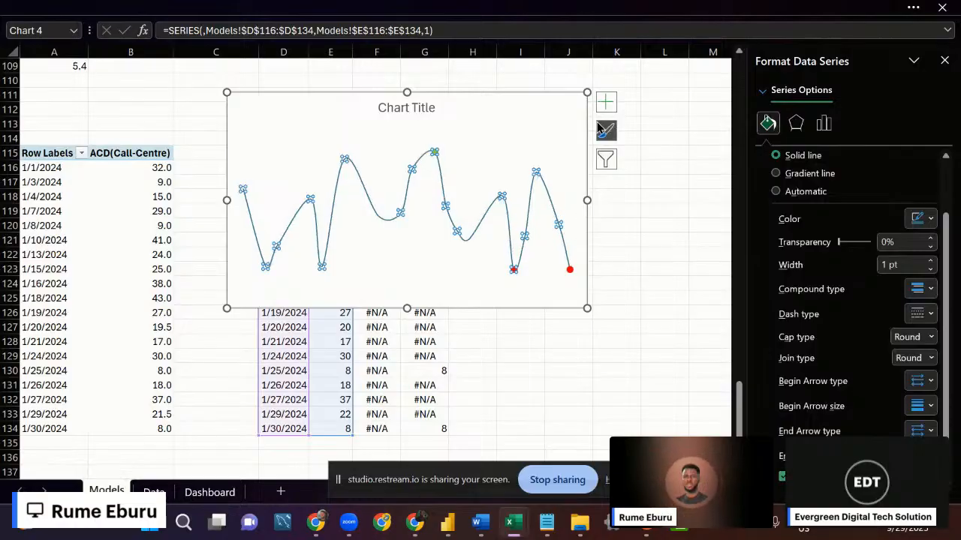
pyautogui.scroll(2, 854, 242)
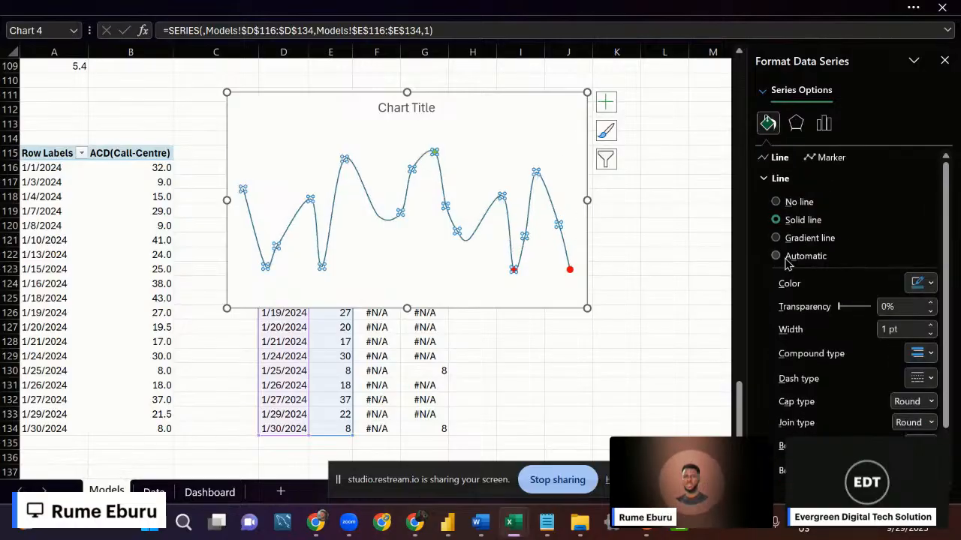
pyautogui.click(921, 283)
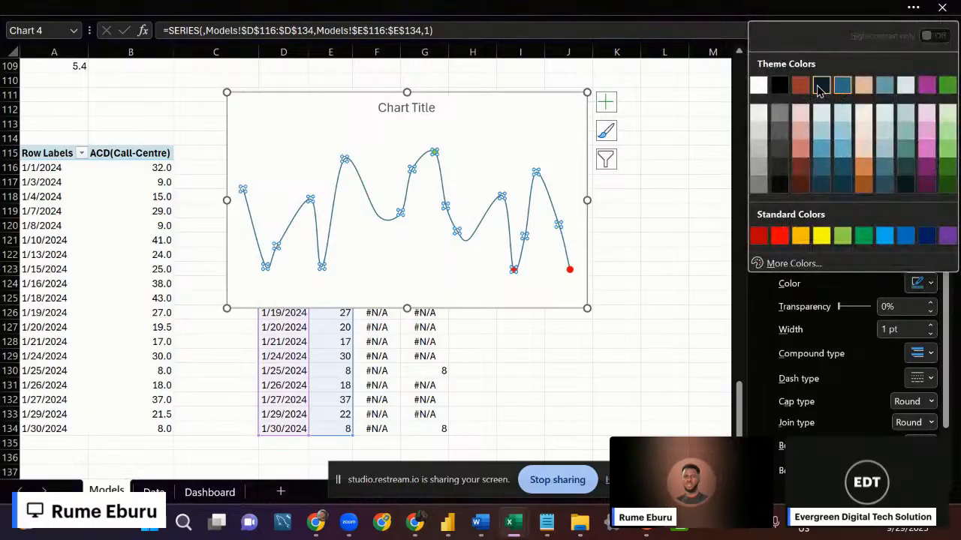
pyautogui.click(842, 86)
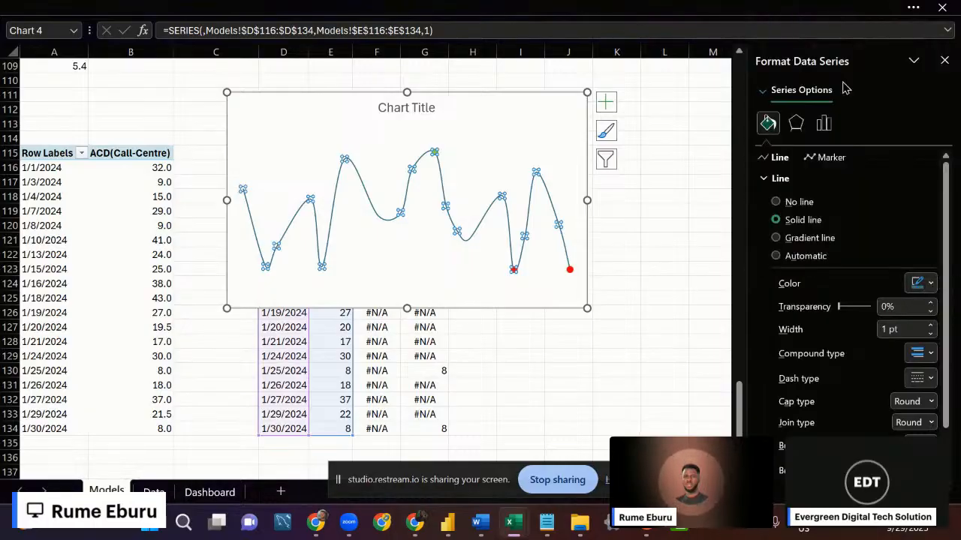
pyautogui.click(650, 242)
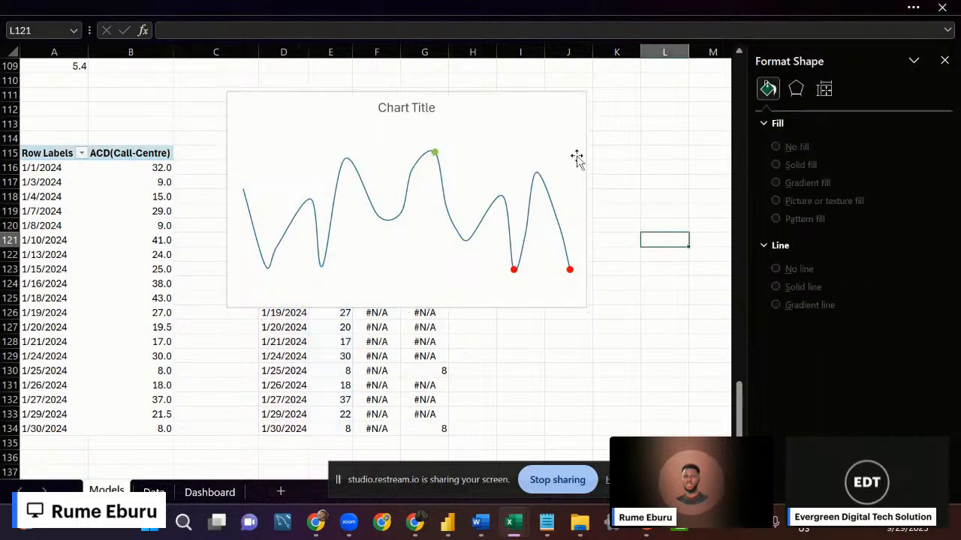
# Delete the chart title and set the chart area to No Fill.
pyautogui.click(392, 109)
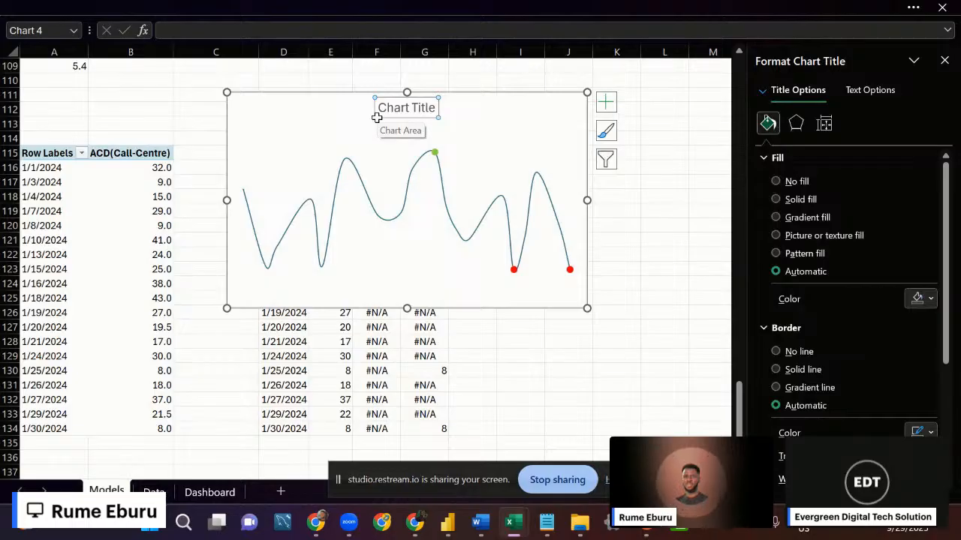
pyautogui.press('Delete')
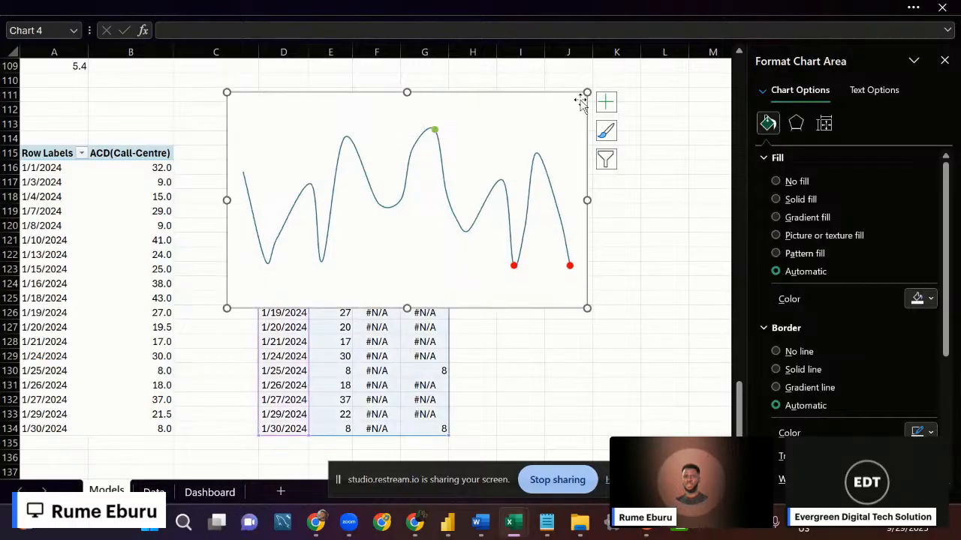
pyautogui.rightClick(575, 98)
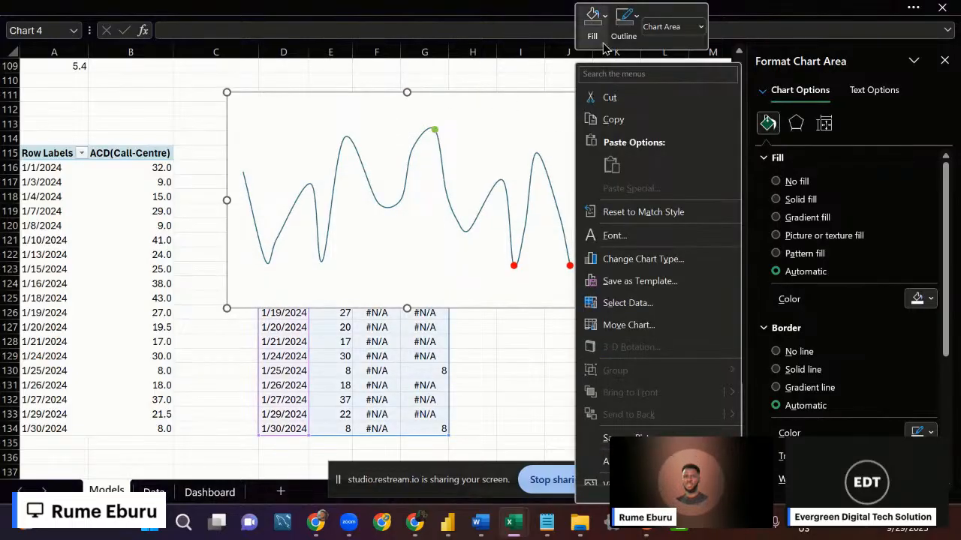
pyautogui.click(592, 17)
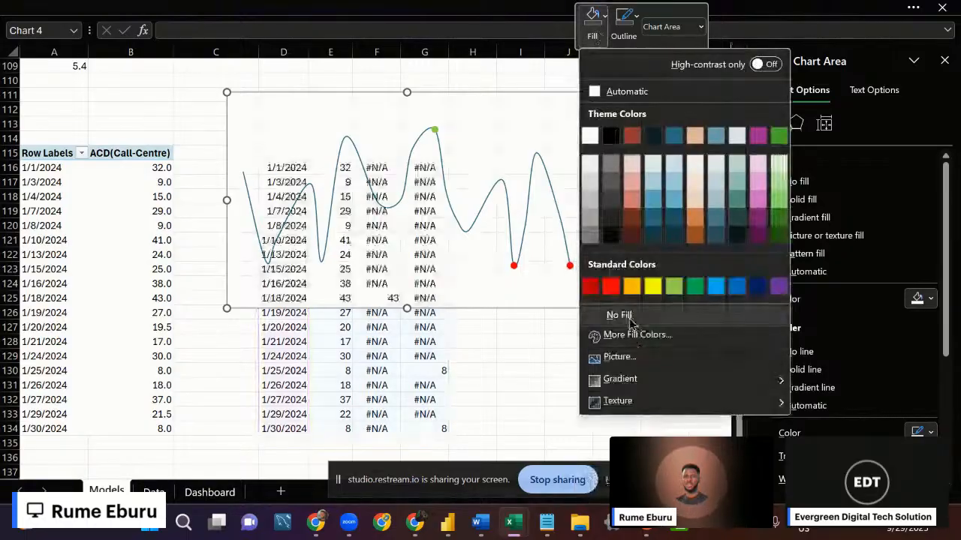
pyautogui.click(629, 321)
# Set the chart area's border to No Outline.
pyautogui.rightClick(589, 313)
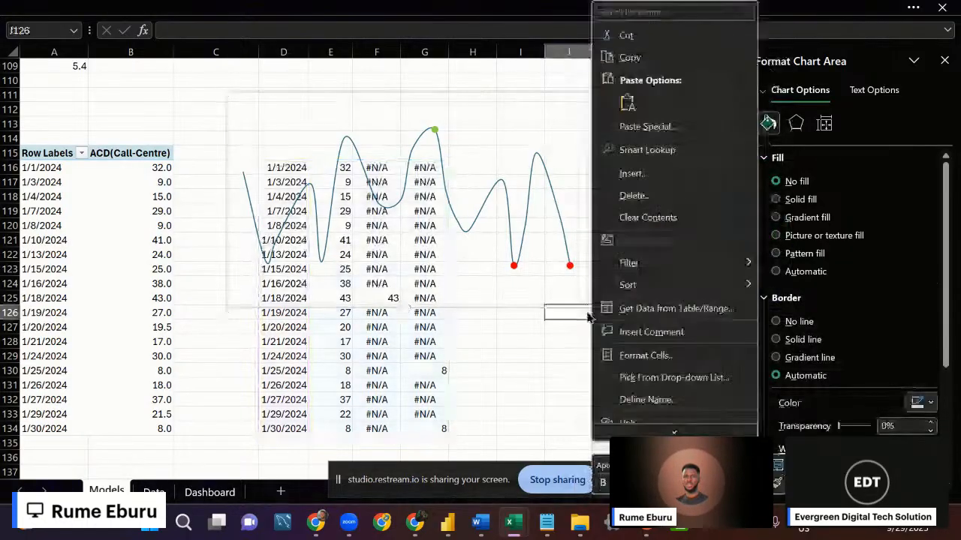
pyautogui.click(556, 307)
pyautogui.click(517, 309)
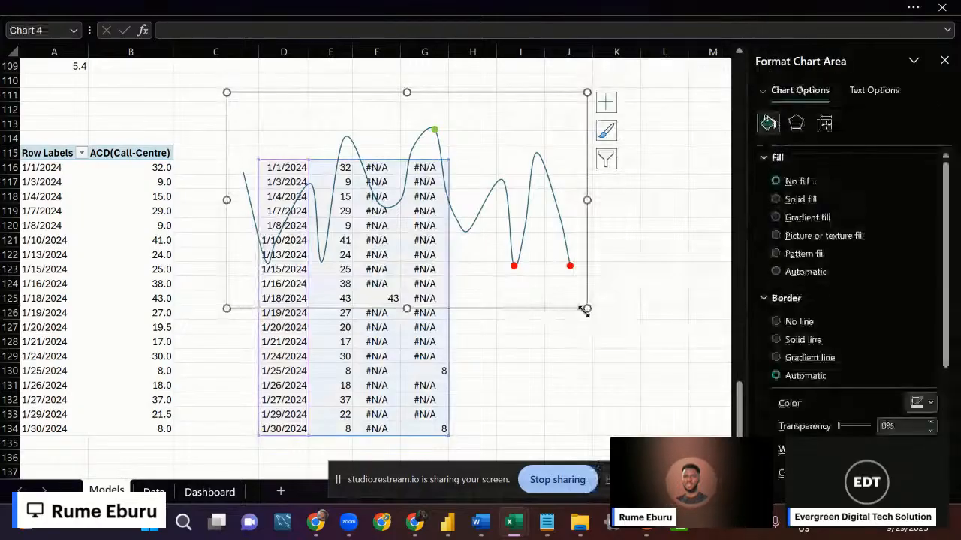
pyautogui.rightClick(585, 308)
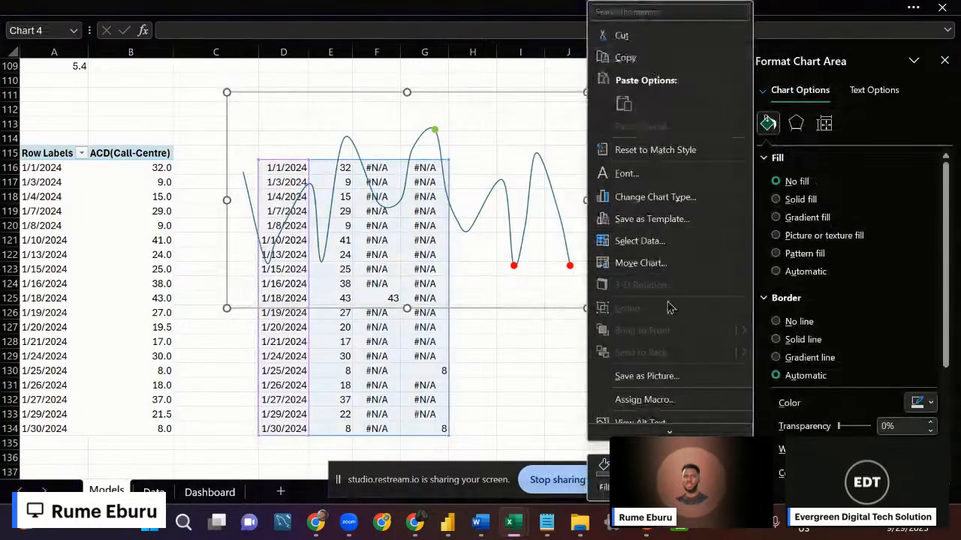
pyautogui.click(638, 476)
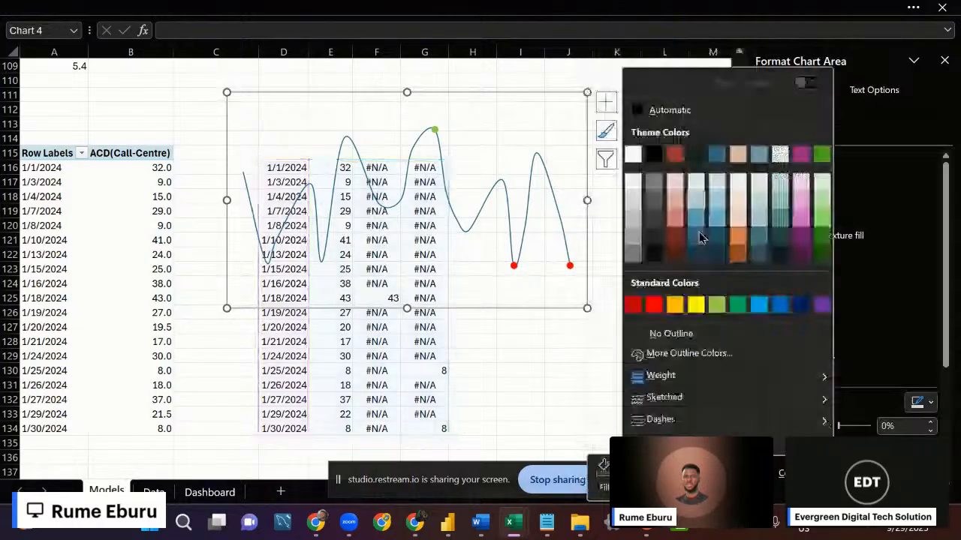
pyautogui.click(558, 270)
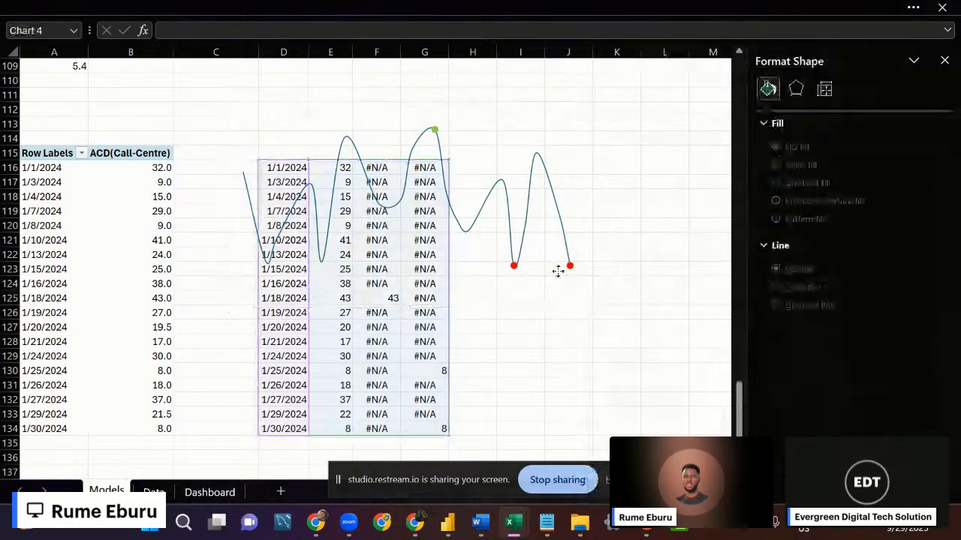
pyautogui.click(562, 270)
# Cut the chart from the Models sheet, paste it onto the Dashboard sheet, and close the formatting pane.
pyautogui.click(582, 308)
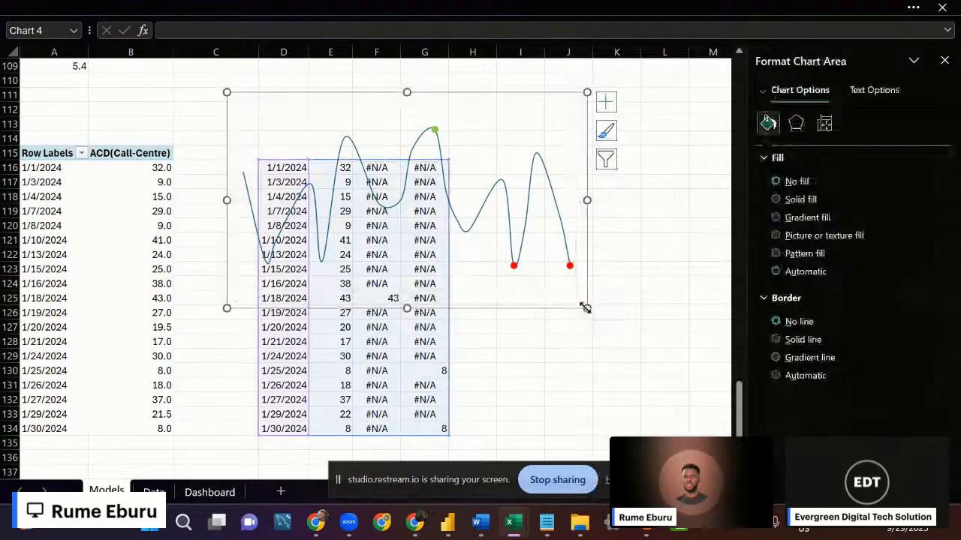
pyautogui.press('Delete')
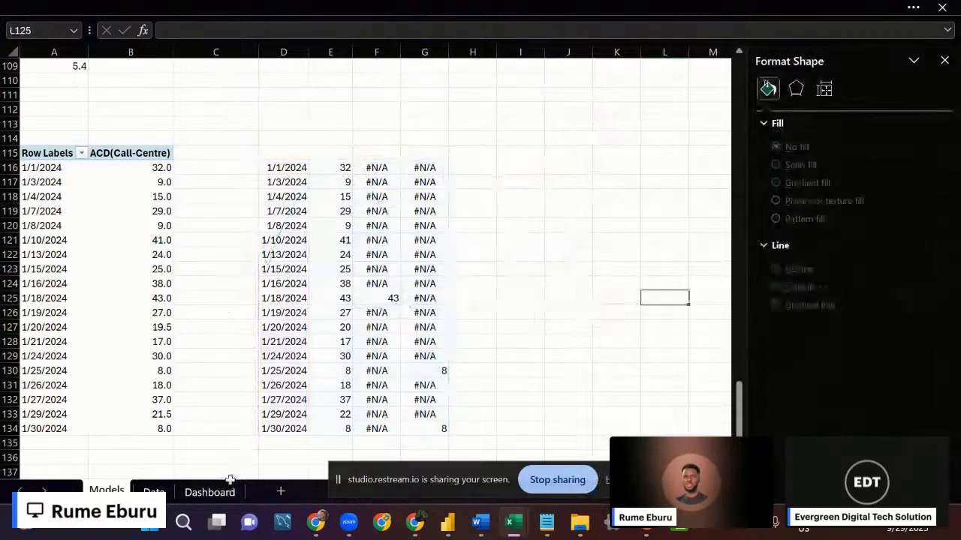
pyautogui.click(229, 487)
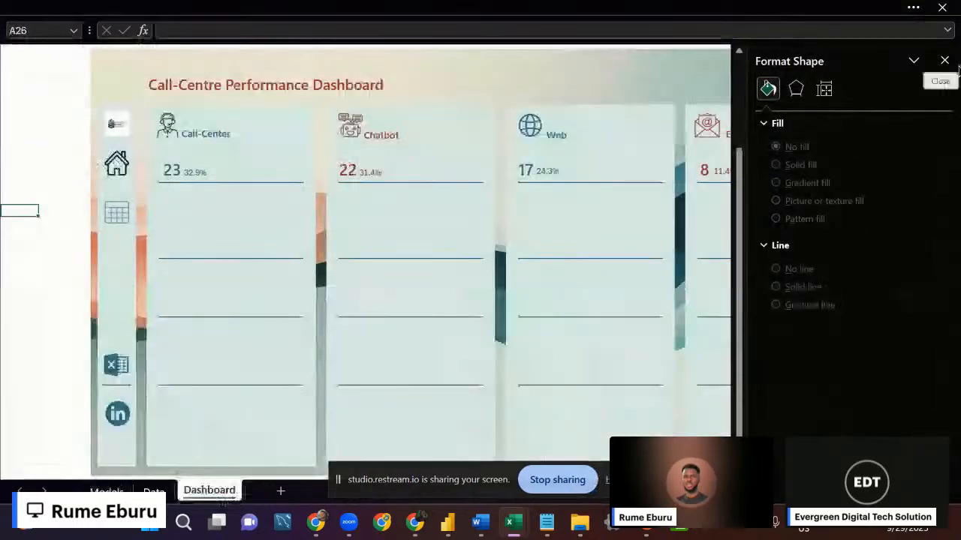
pyautogui.click(946, 62)
pyautogui.hotkey('ctrl', 'v')
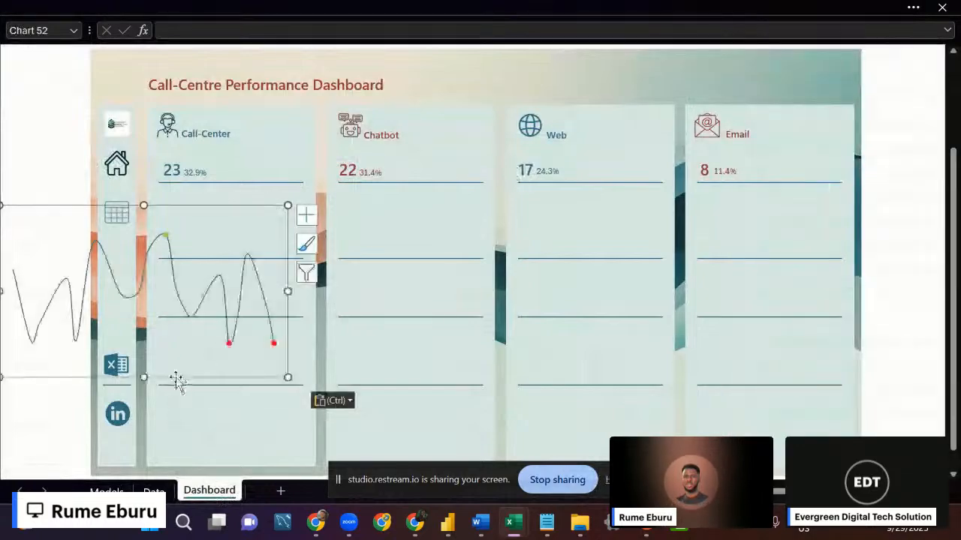
# Shrink the pasted chart to sparkline size and place it in the Call-Center card beside the 23 (32.9%) figures.
pyautogui.moveTo(177, 381); pyautogui.dragTo(307, 260)
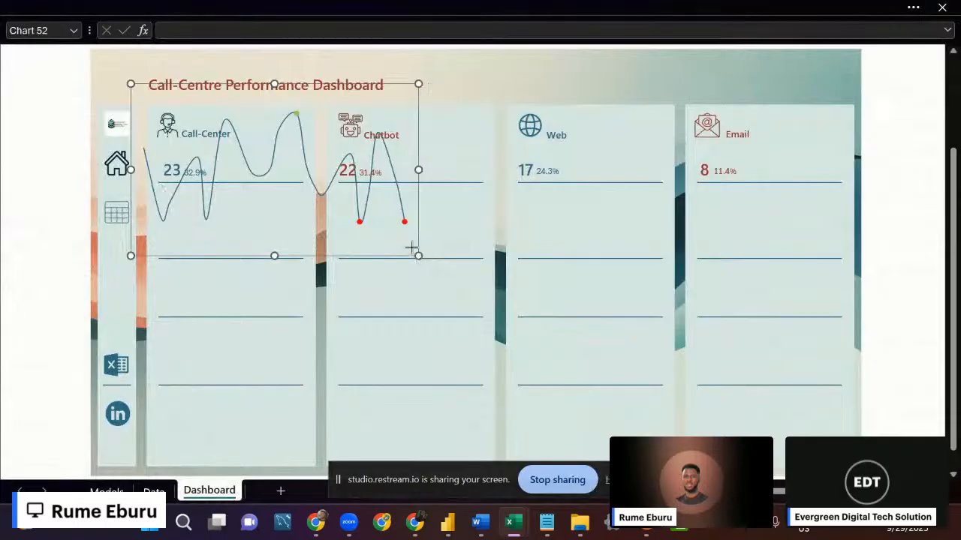
pyautogui.moveTo(413, 250); pyautogui.dragTo(264, 177)
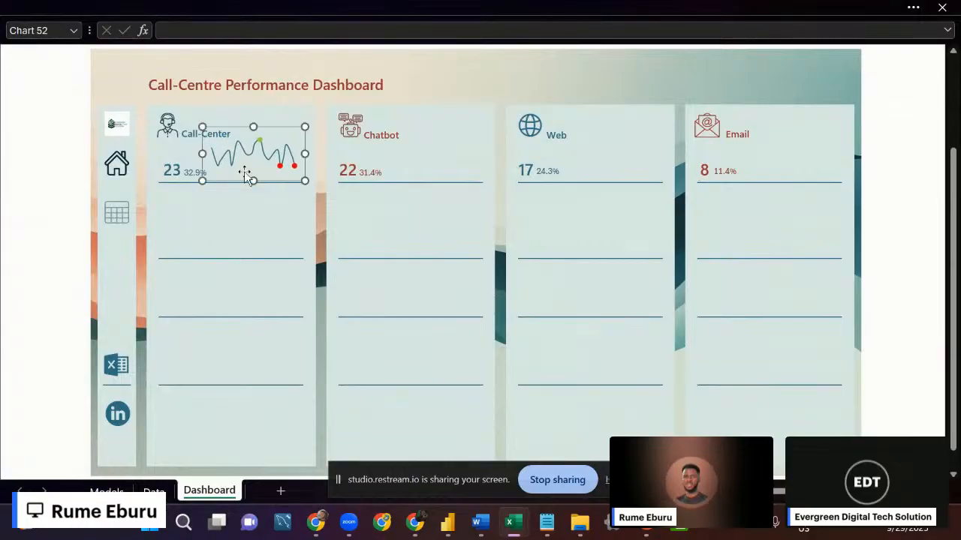
# Narrow and shorten the sparkline in the Call-Center card so it clears the 32.9% figure and card title, and deselect it.
pyautogui.moveTo(206, 152); pyautogui.dragTo(235, 156)
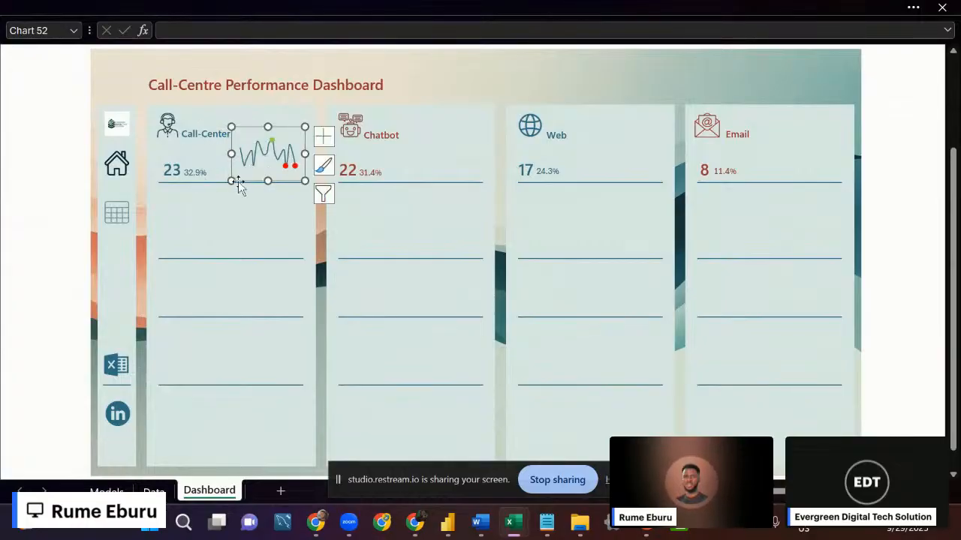
pyautogui.moveTo(267, 128); pyautogui.dragTo(228, 159)
pyautogui.click(22, 216)
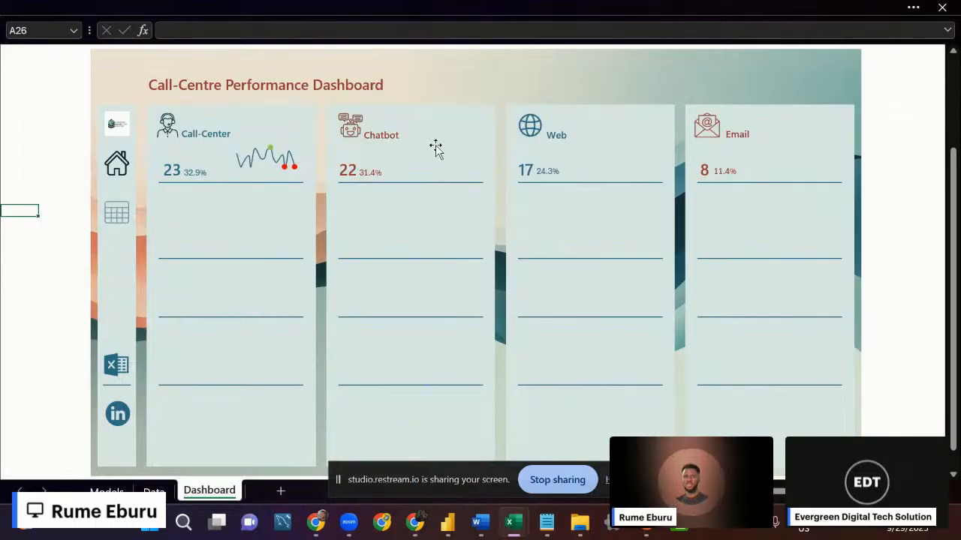
# Copy the entire ACD(Call-Centre) PivotTable on the Models sheet and paste the duplicate at cell A143.
pyautogui.click(106, 491)
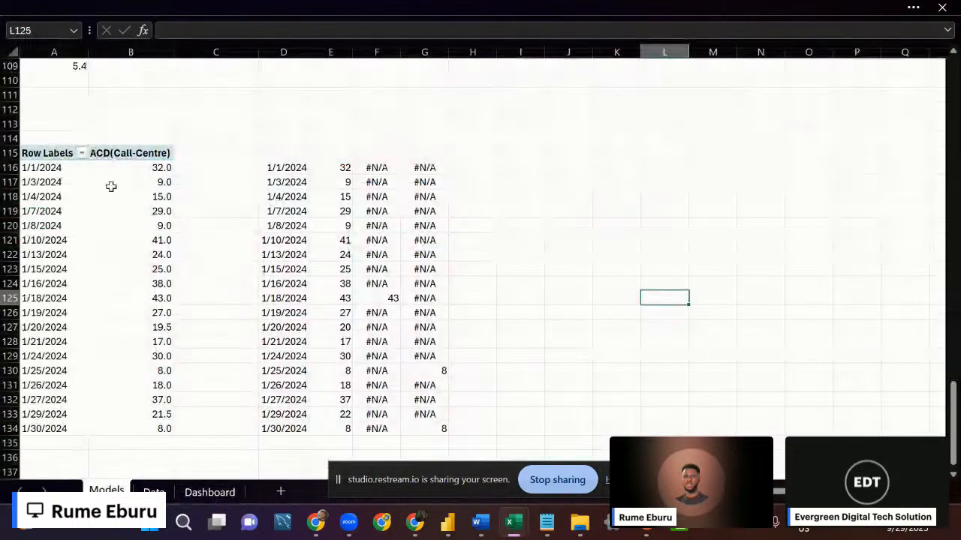
pyautogui.click(118, 207)
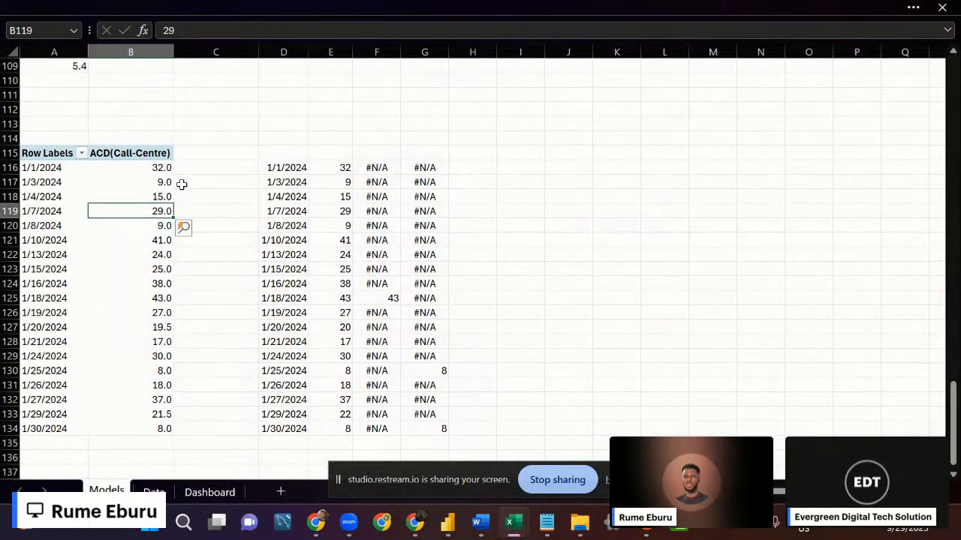
pyautogui.hotkey('ctrl', 'a')
pyautogui.hotkey('ctrl', 'c')
pyautogui.scroll(-7, 142, 225)
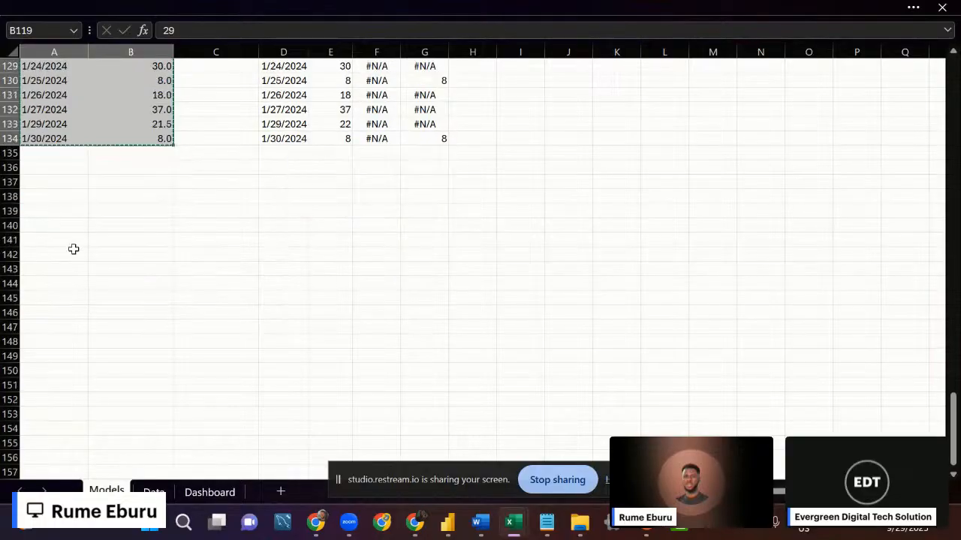
pyautogui.click(48, 269)
pyautogui.hotkey('ctrl', 'v')
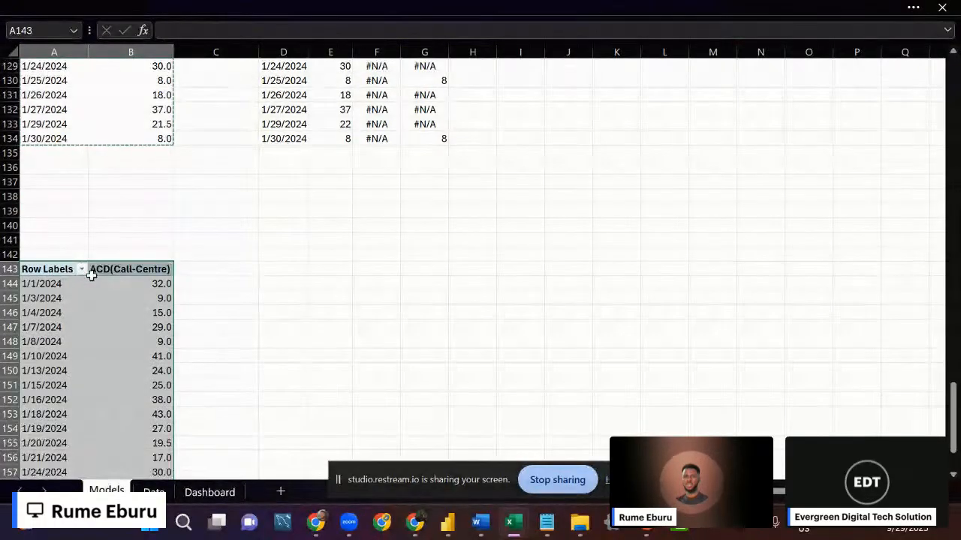
pyautogui.click(128, 371)
pyautogui.scroll(-1, 125, 279)
pyautogui.scroll(-3, 130, 260)
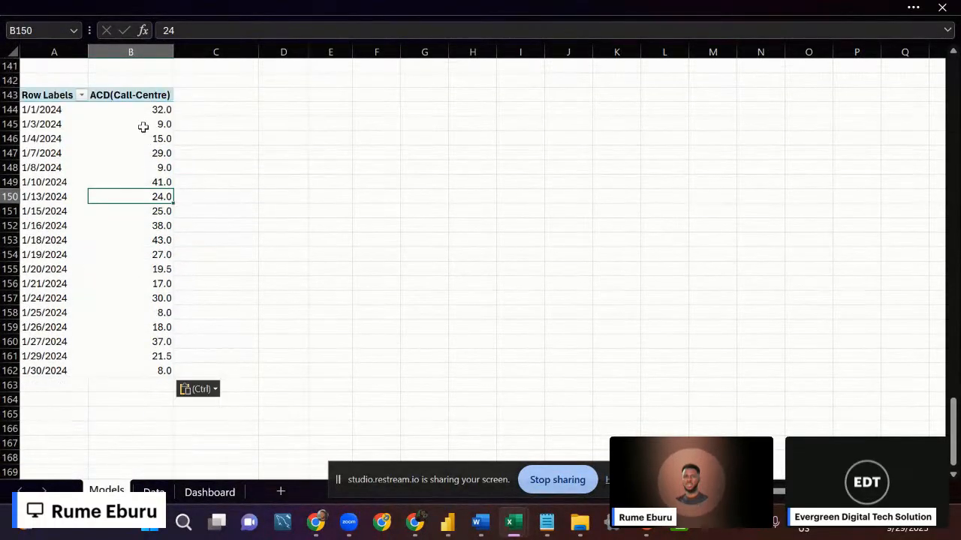
# Show the duplicate PivotTable's field list and replace its ACD(Call-Centre) value with the ACD(Chatbot) measure.
pyautogui.click(143, 125)
pyautogui.click(132, 211)
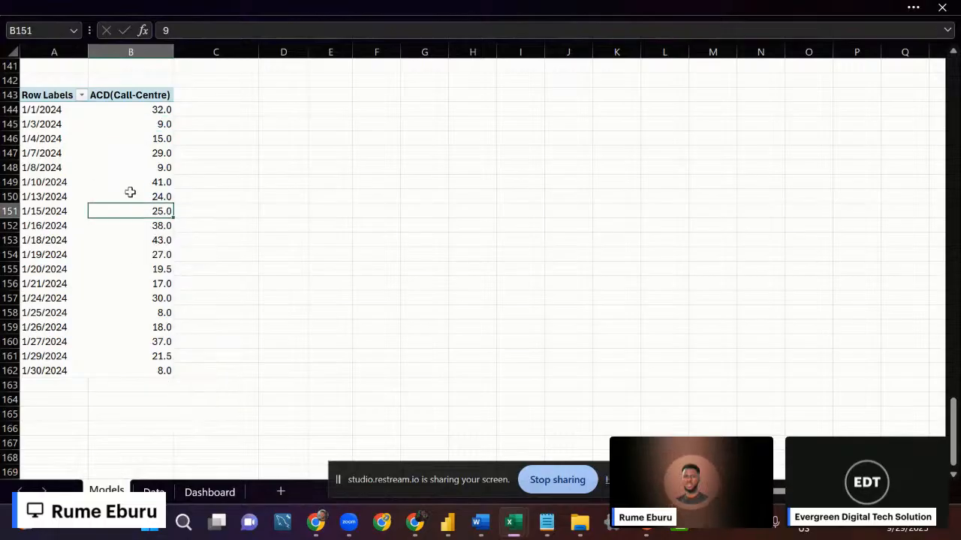
pyautogui.rightClick(140, 211)
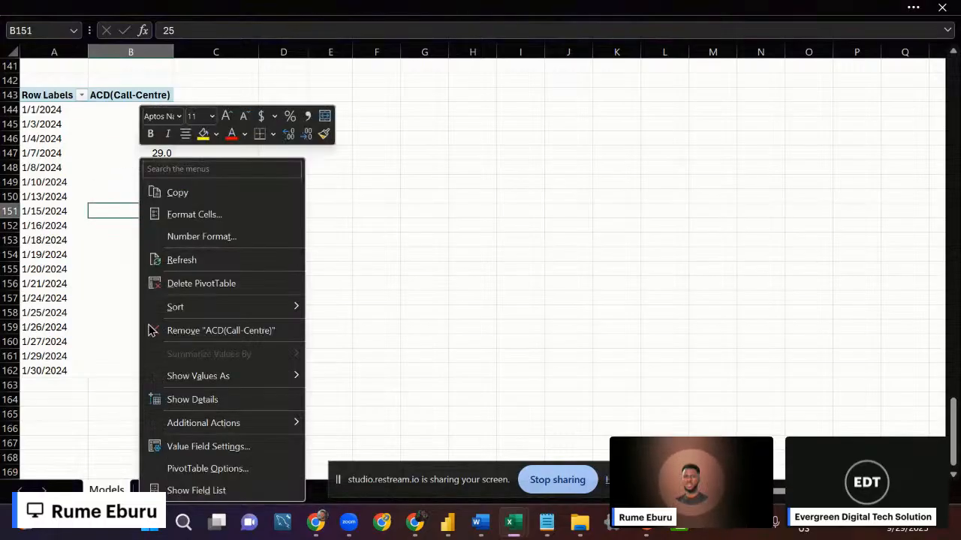
pyautogui.click(184, 490)
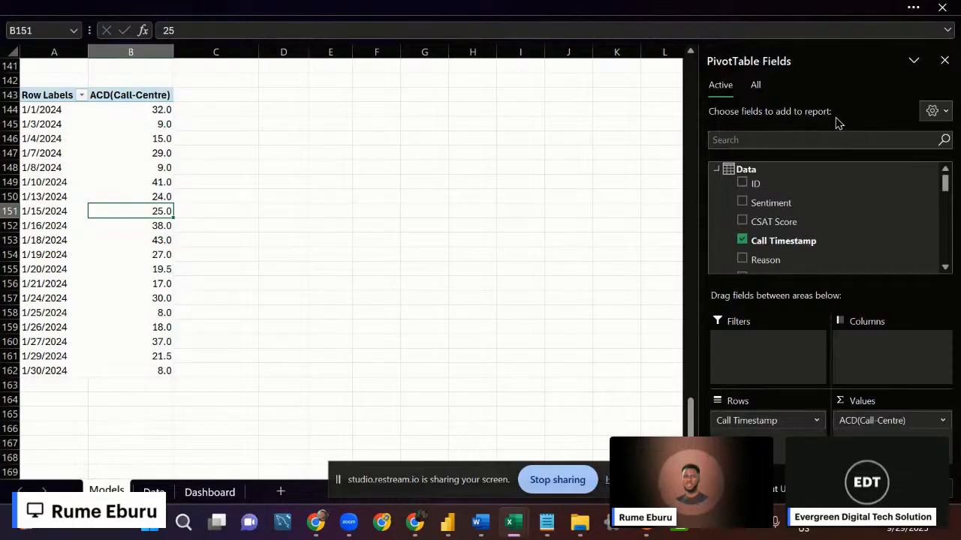
pyautogui.scroll(-10, 834, 230)
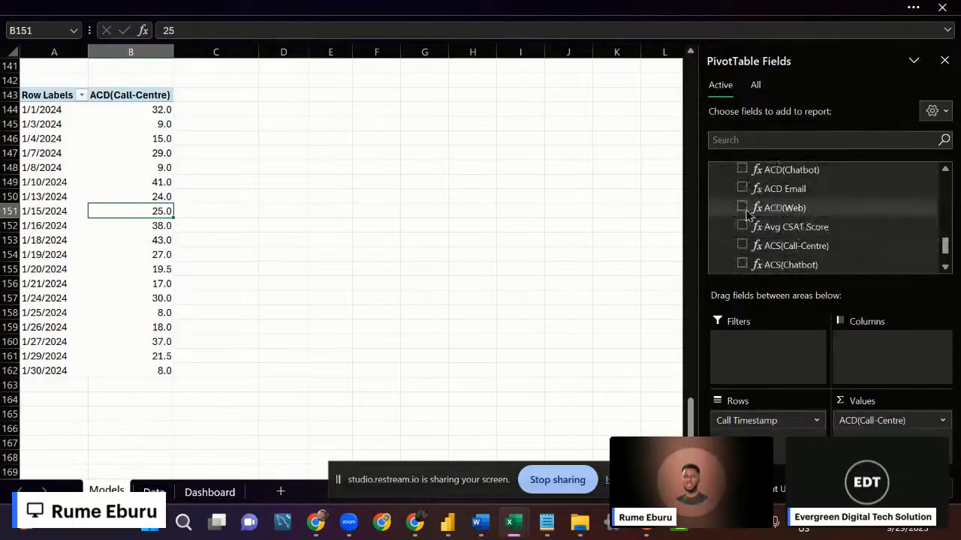
pyautogui.scroll(2, 821, 191)
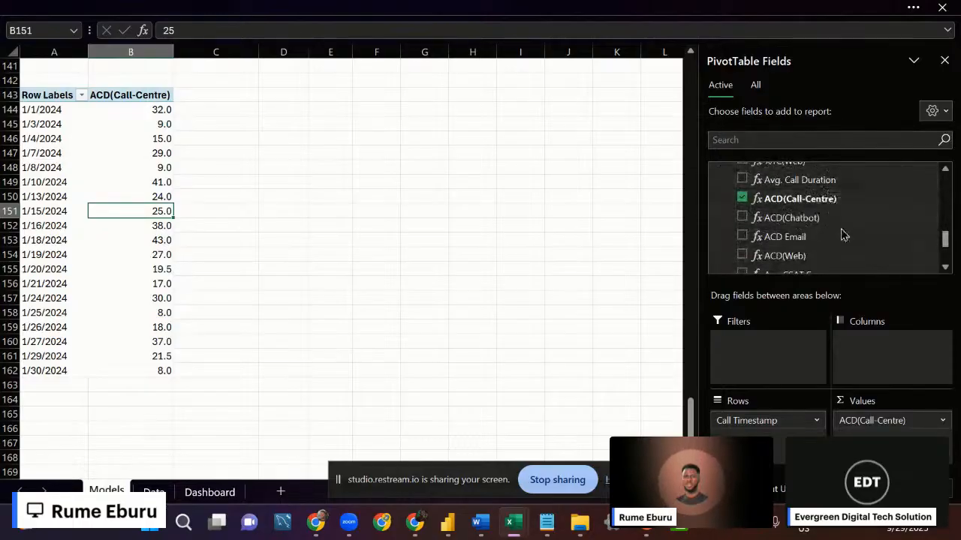
pyautogui.moveTo(849, 221); pyautogui.dragTo(525, 238)
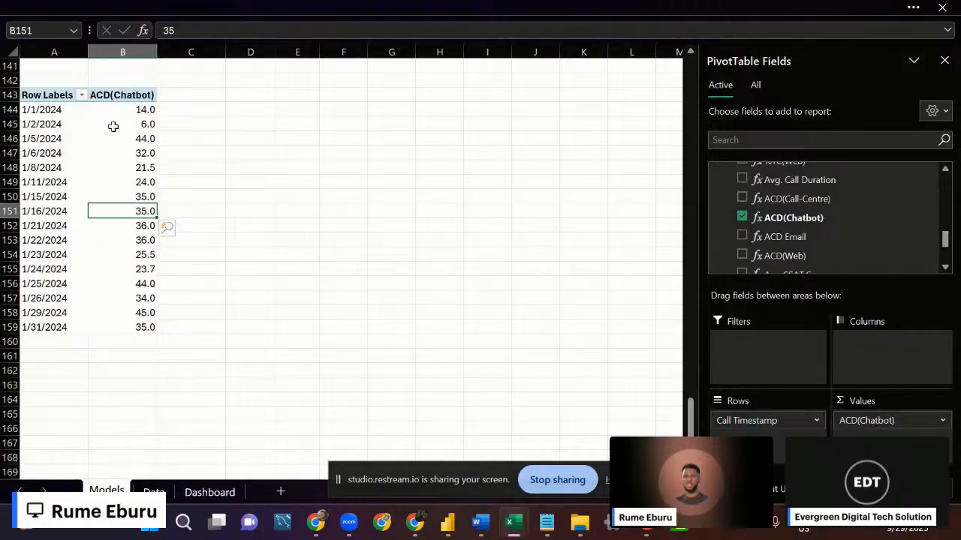
# Enter =A144 in D144 and fill it down to row 159 and across to column E, mirroring the Chatbot PivotTable.
pyautogui.click(239, 106)
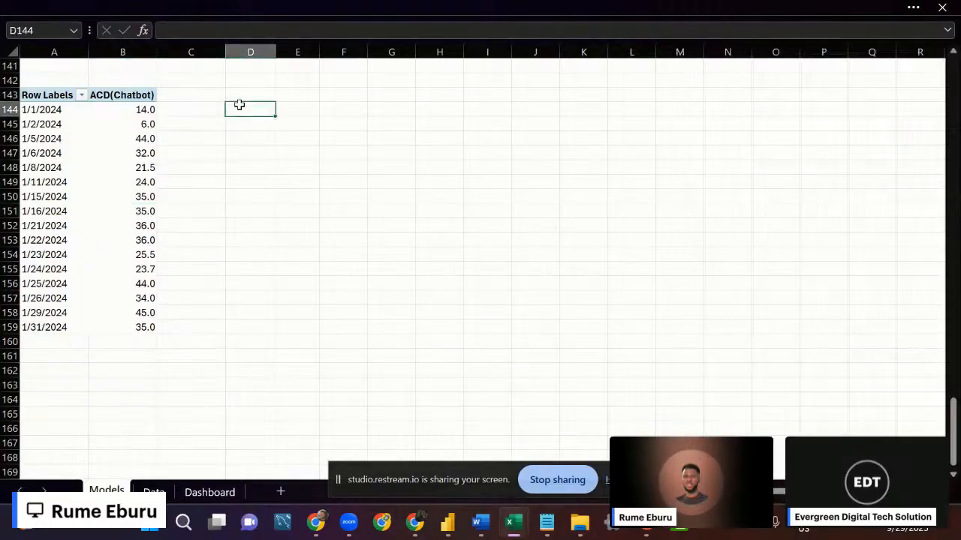
pyautogui.write('=')
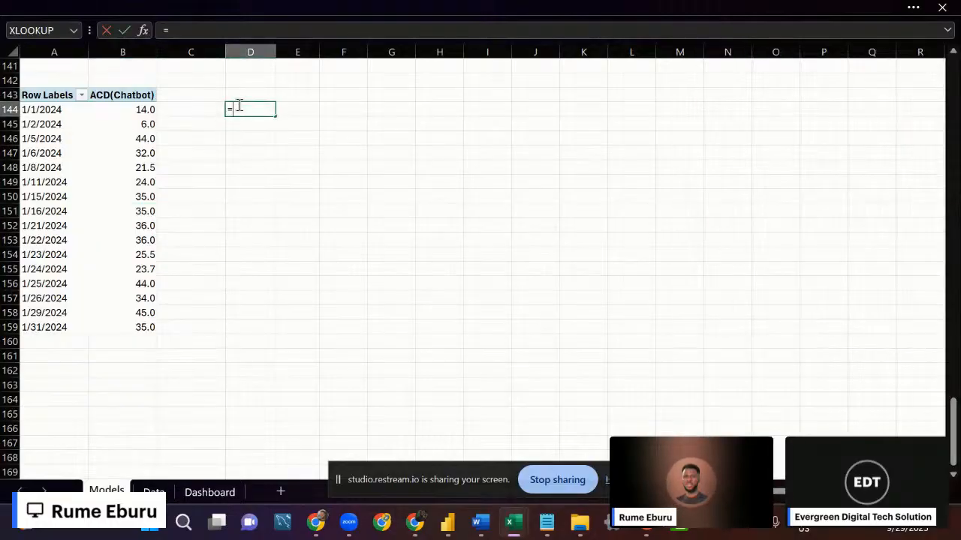
pyautogui.write('a144')
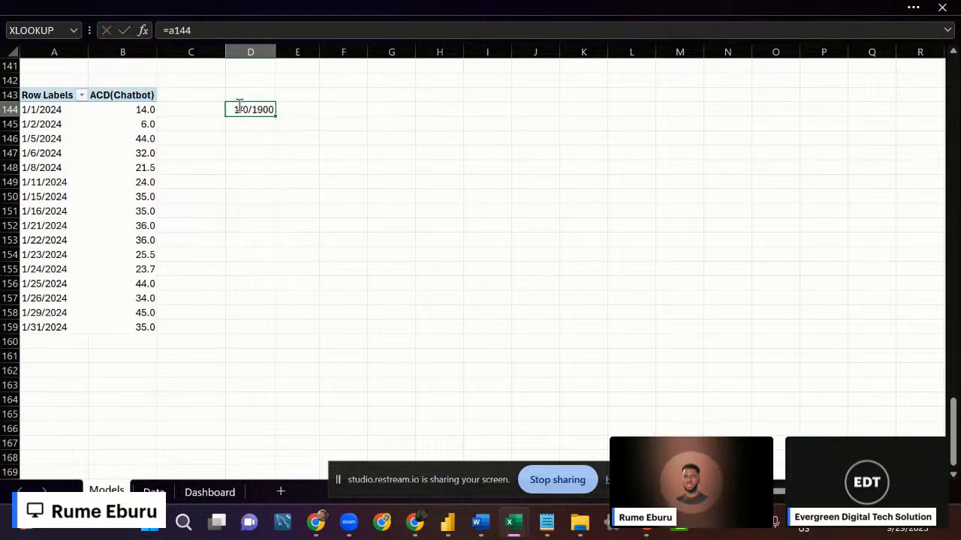
pyautogui.press('Return')
pyautogui.click(262, 109)
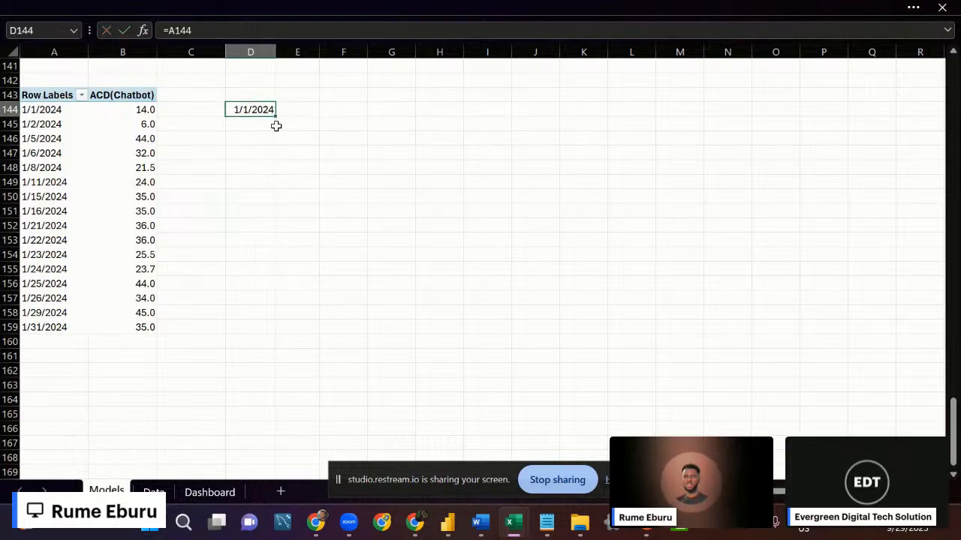
pyautogui.moveTo(275, 116); pyautogui.dragTo(312, 328)
pyautogui.moveTo(296, 110); pyautogui.dragTo(309, 333)
# Format E144:E159 as Number with 0 decimal places and the 1000 separator.
pyautogui.rightClick(295, 187)
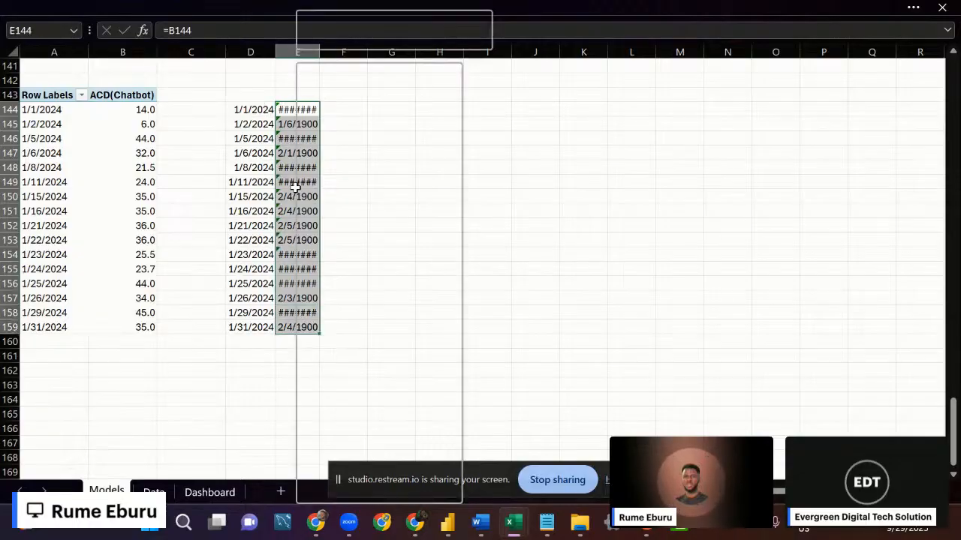
pyautogui.click(343, 417)
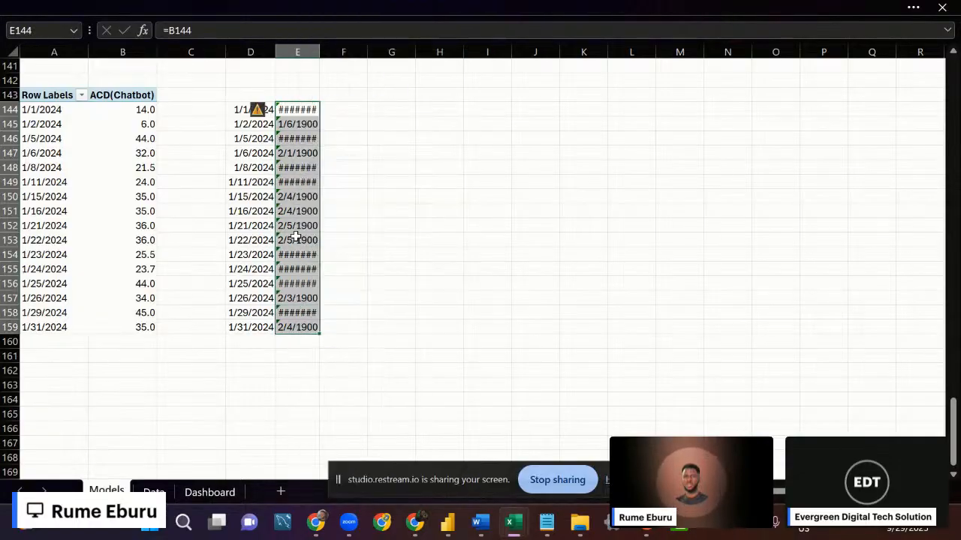
pyautogui.click(189, 197)
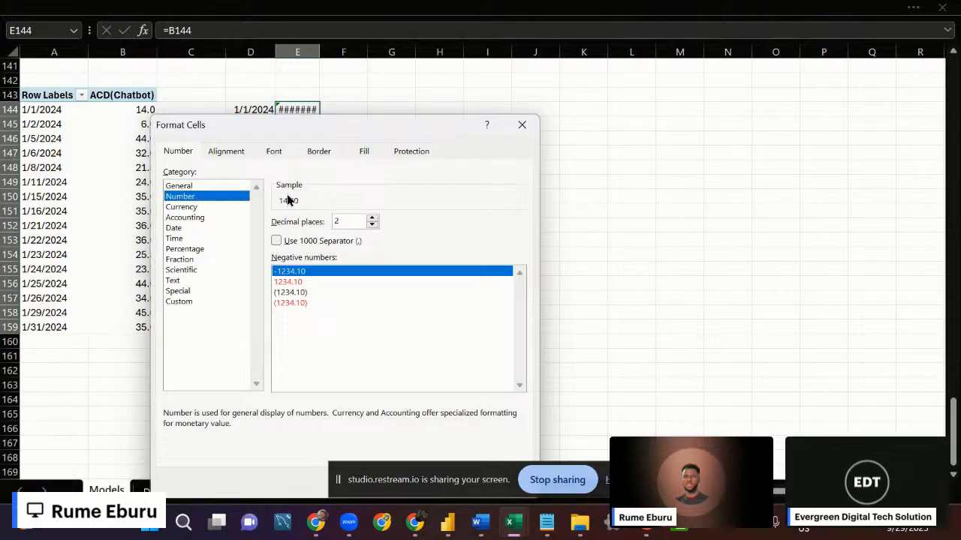
pyautogui.doubleClick(371, 224)
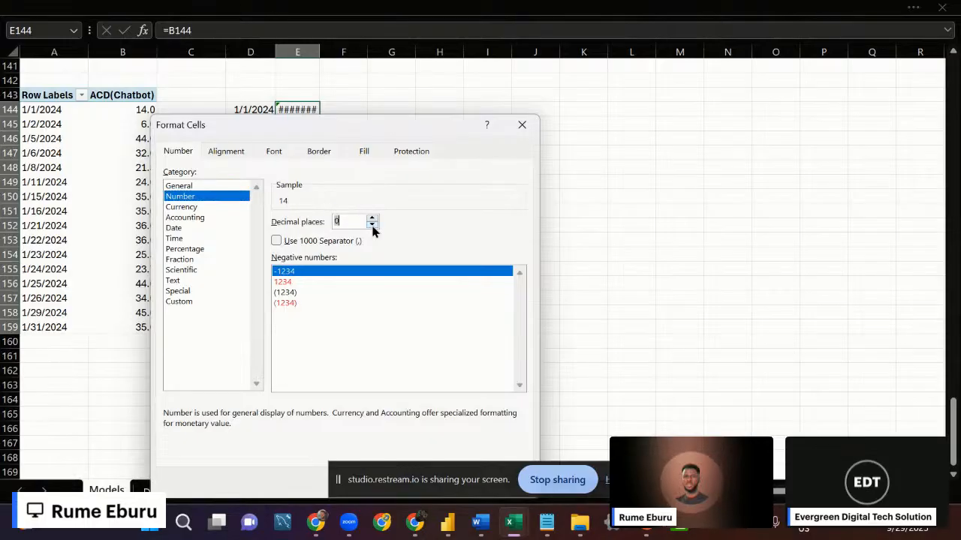
pyautogui.click(276, 242)
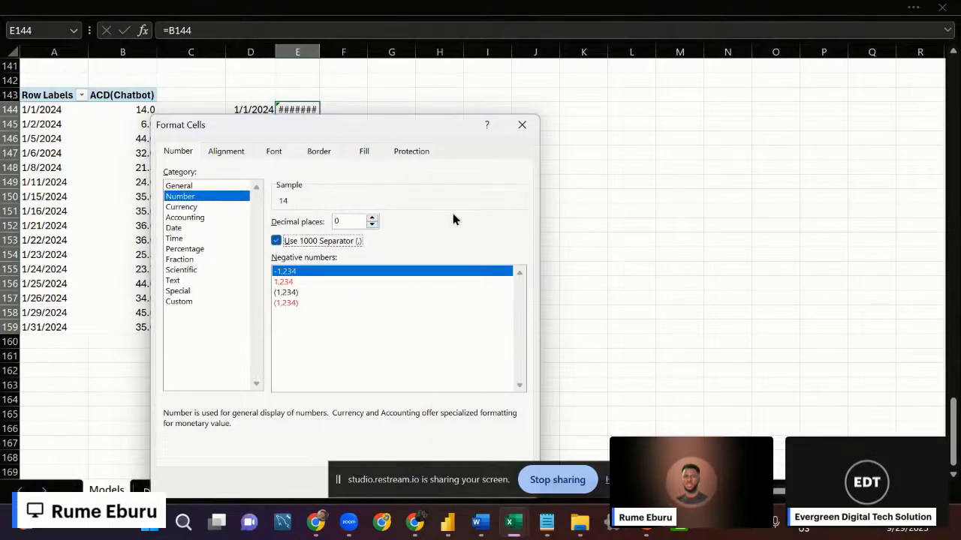
pyautogui.moveTo(442, 136); pyautogui.dragTo(632, 51)
pyautogui.click(619, 409)
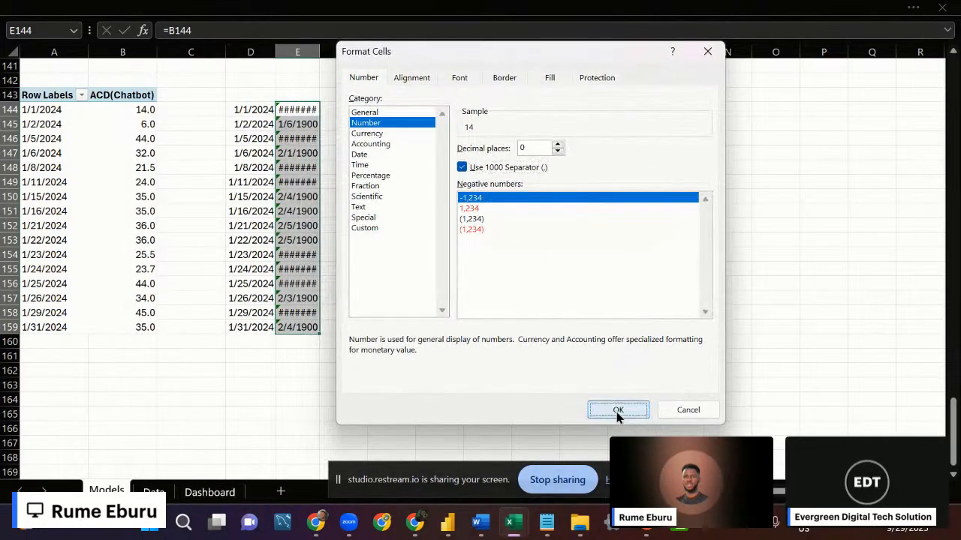
# Enter =IF(MAX($E$144:$E$159)=E144,E144,NA()) in F144 and fill it down to F159.
pyautogui.click(338, 114)
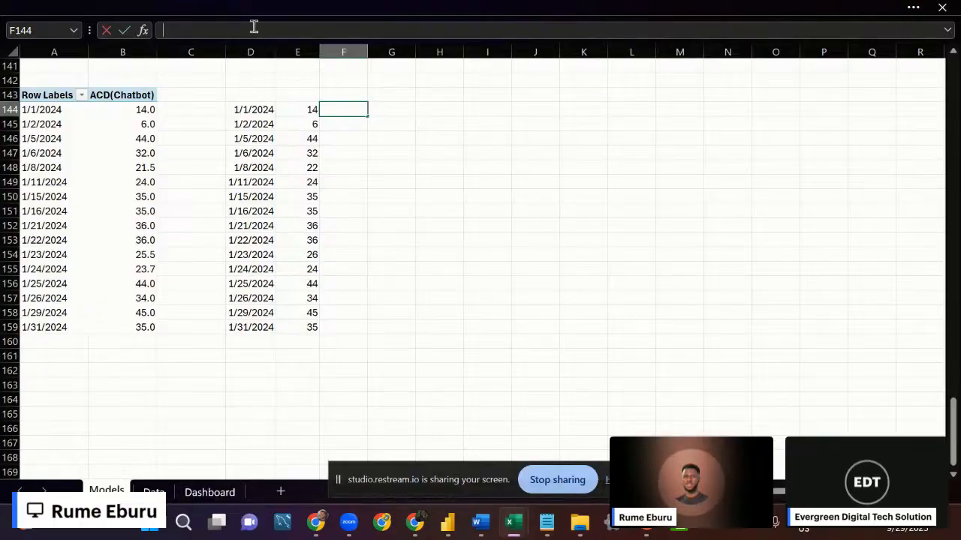
pyautogui.write('=if')
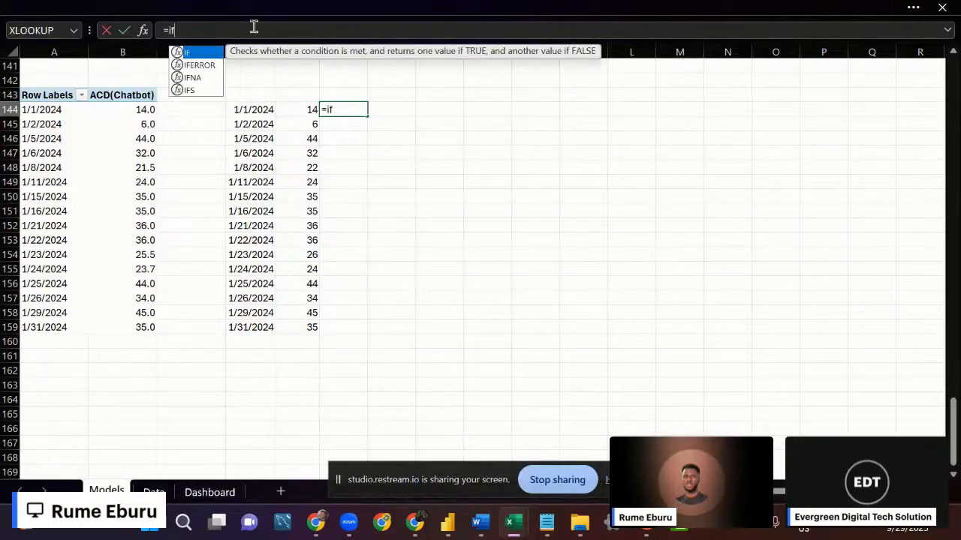
pyautogui.press('Tab')
pyautogui.write('max')
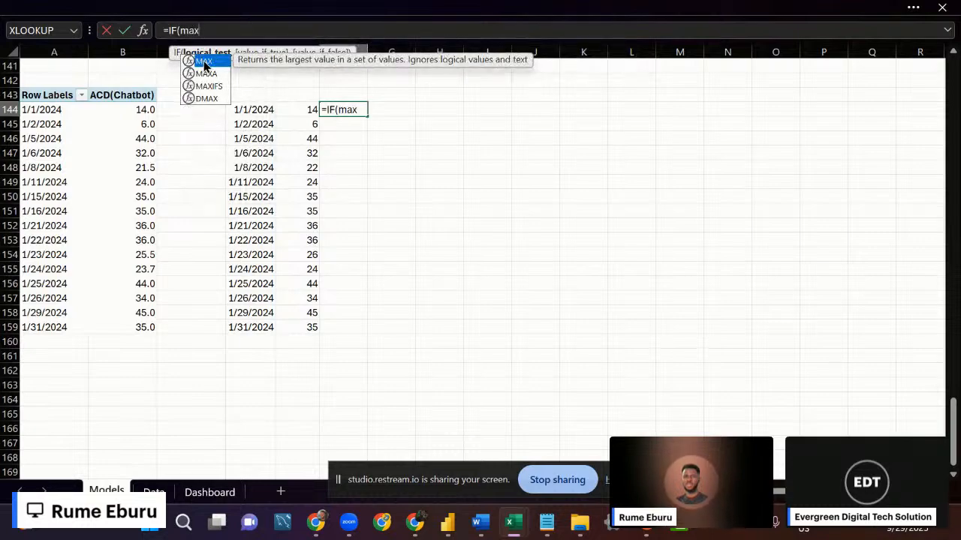
pyautogui.doubleClick(204, 63)
pyautogui.click(299, 110)
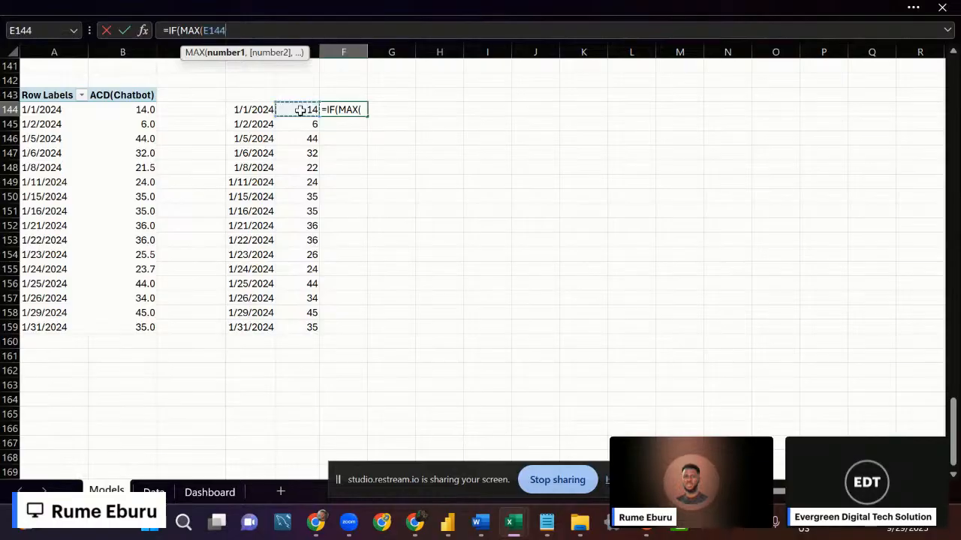
pyautogui.moveTo(297, 131); pyautogui.dragTo(298, 330)
pyautogui.press('F4')
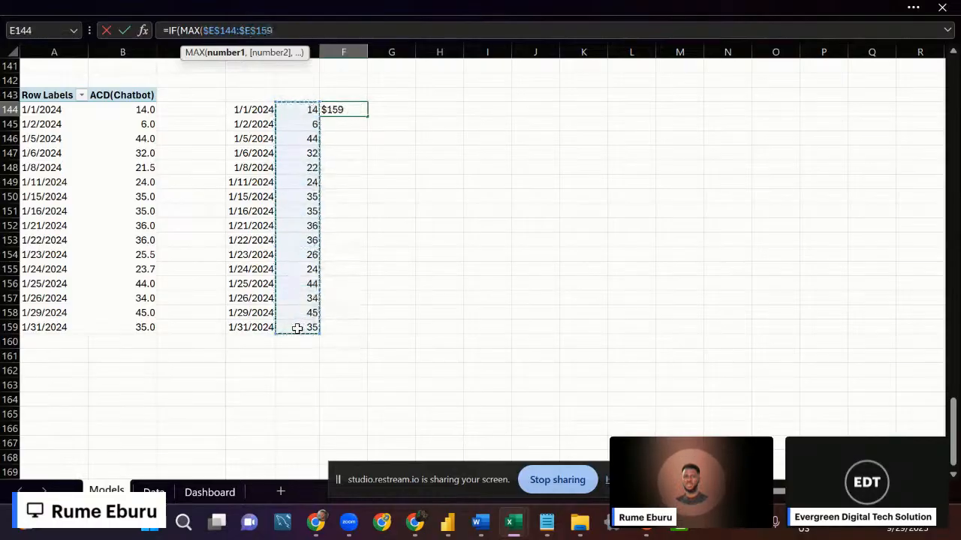
pyautogui.write(')=')
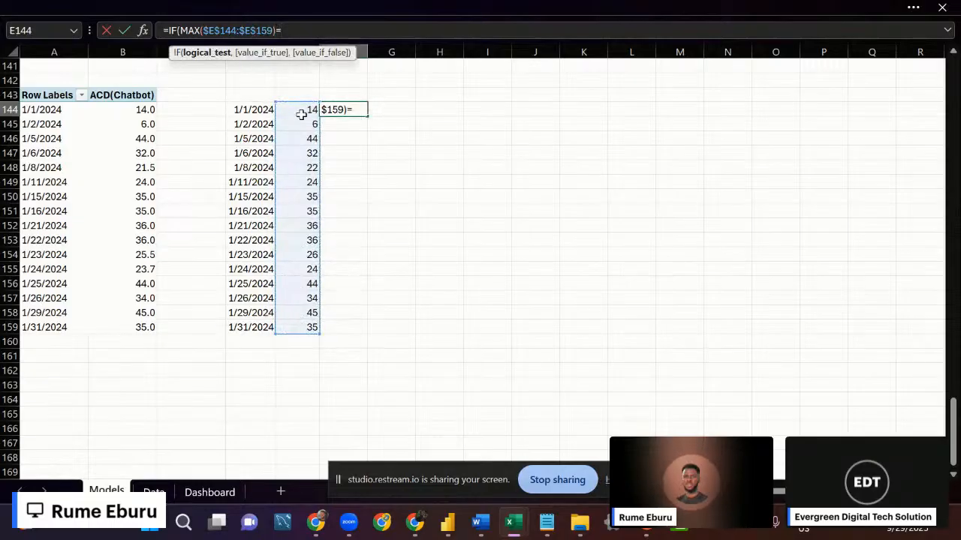
pyautogui.click(300, 112)
pyautogui.write(',')
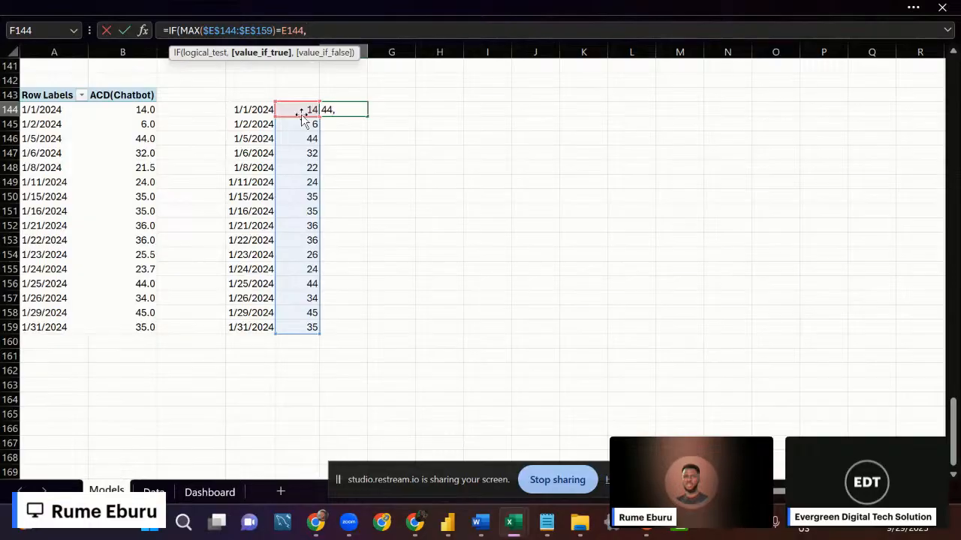
pyautogui.click(297, 111)
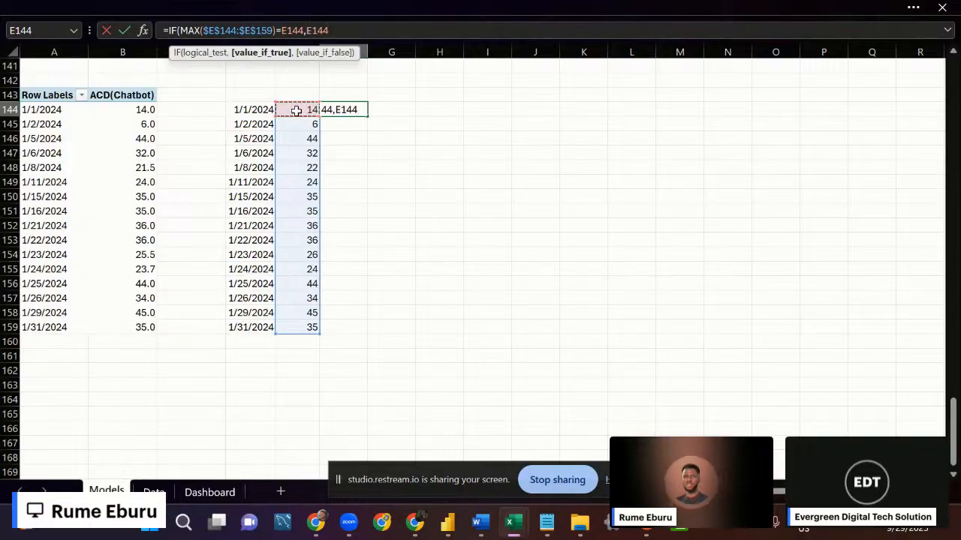
pyautogui.write(',Na')
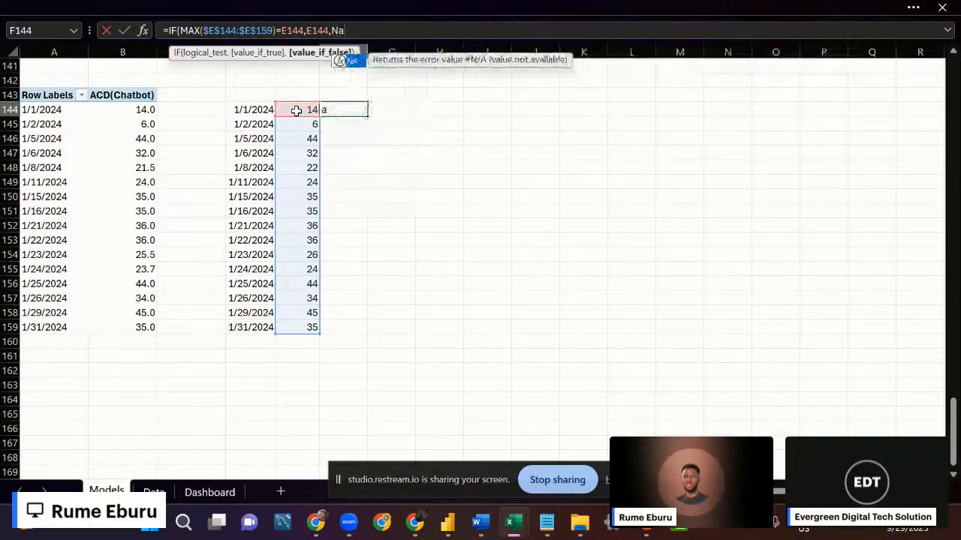
pyautogui.doubleClick(350, 61)
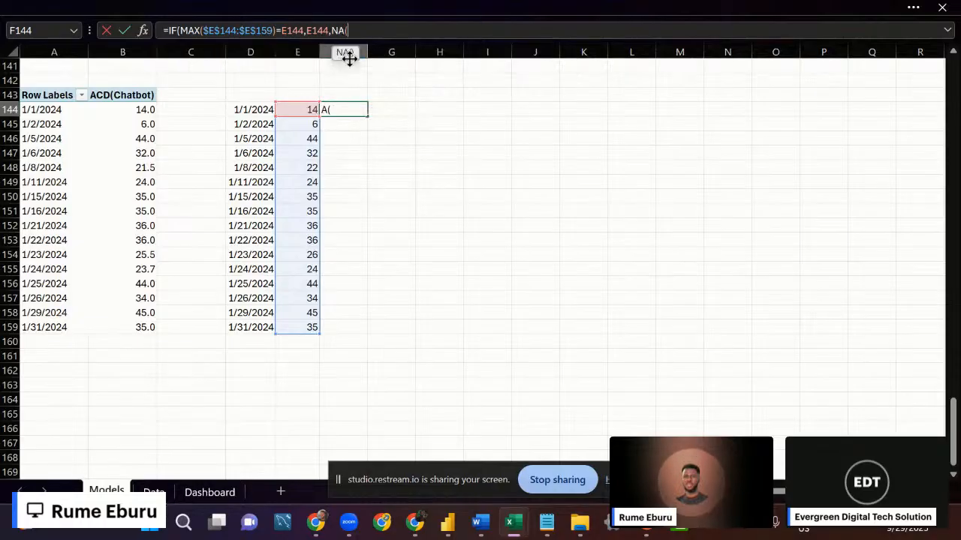
pyautogui.write('))')
pyautogui.click(125, 30)
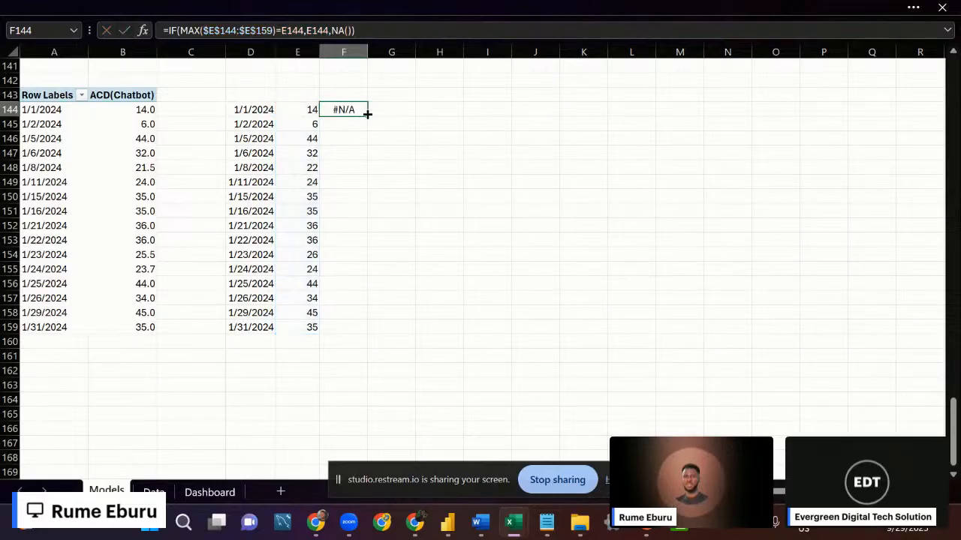
pyautogui.moveTo(367, 113); pyautogui.dragTo(362, 333)
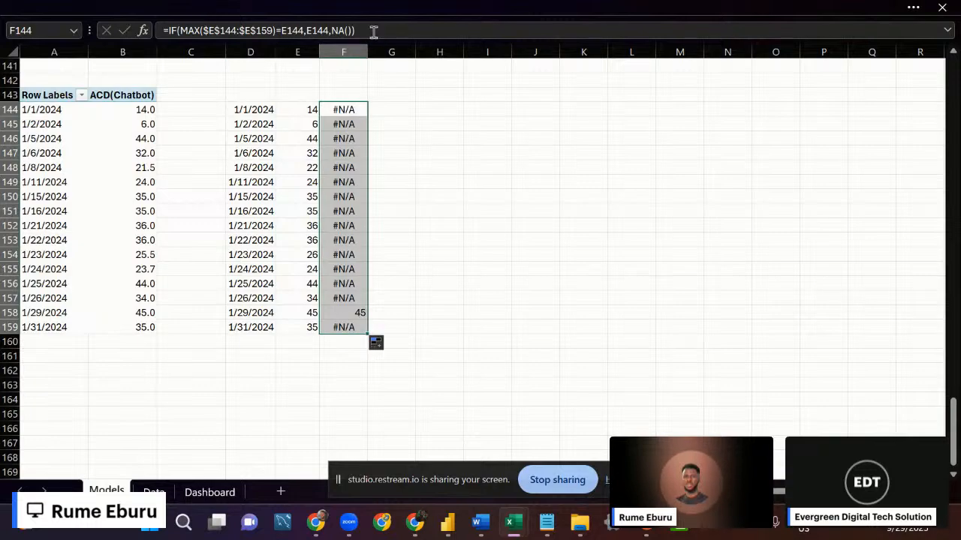
# Copy the maximum-marker formula text from F144 and paste it into G144.
pyautogui.click(351, 111)
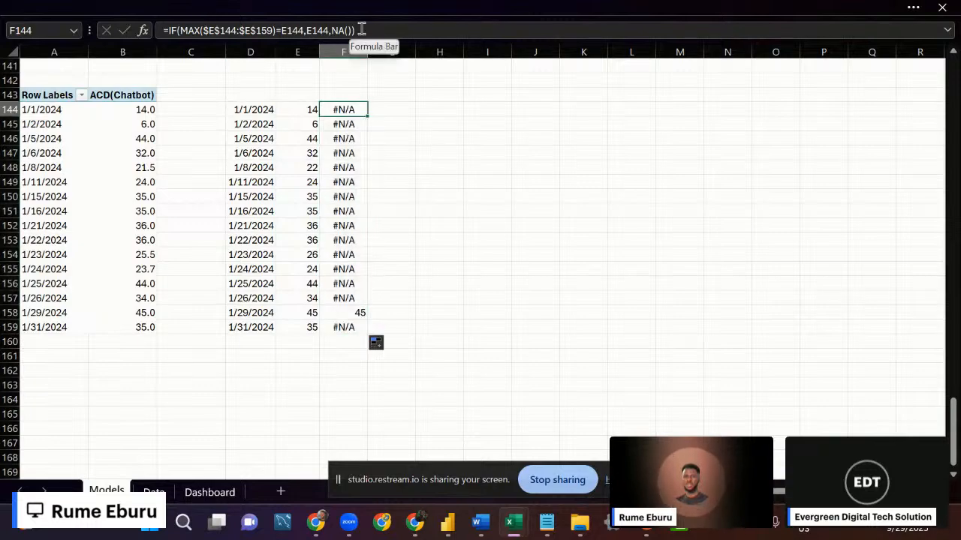
pyautogui.click(358, 30)
pyautogui.tripleClick(184, 31)
pyautogui.hotkey('ctrl', 'c')
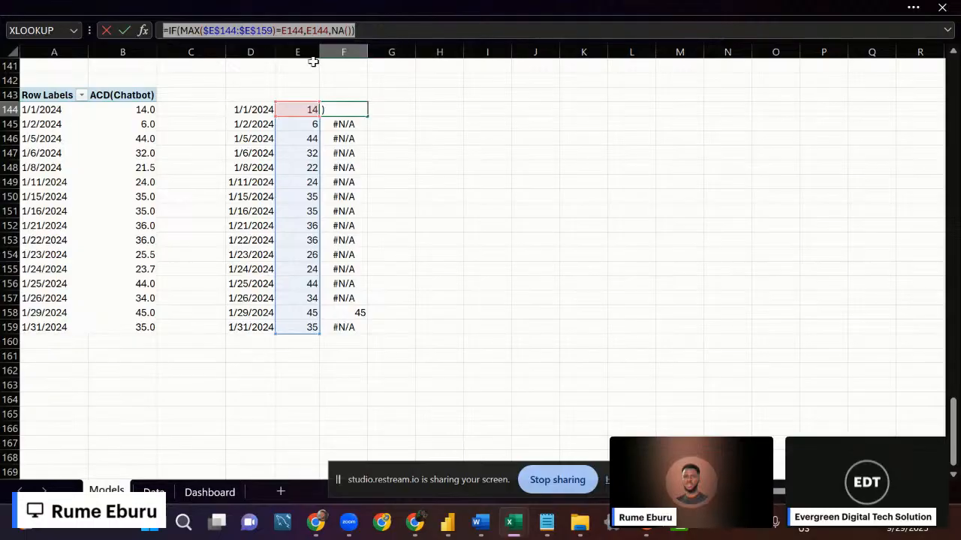
pyautogui.write('=')
pyautogui.click(378, 109)
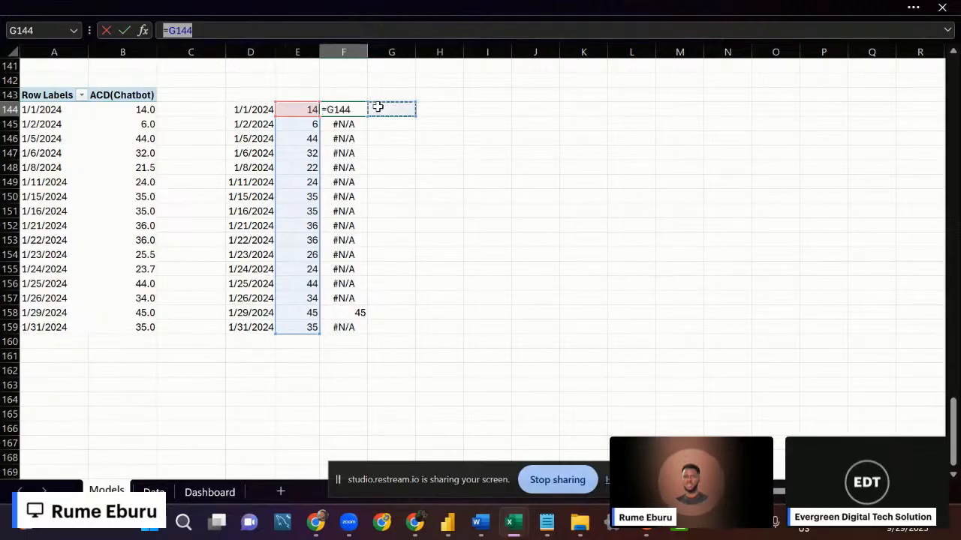
pyautogui.press('Escape')
pyautogui.click(391, 108)
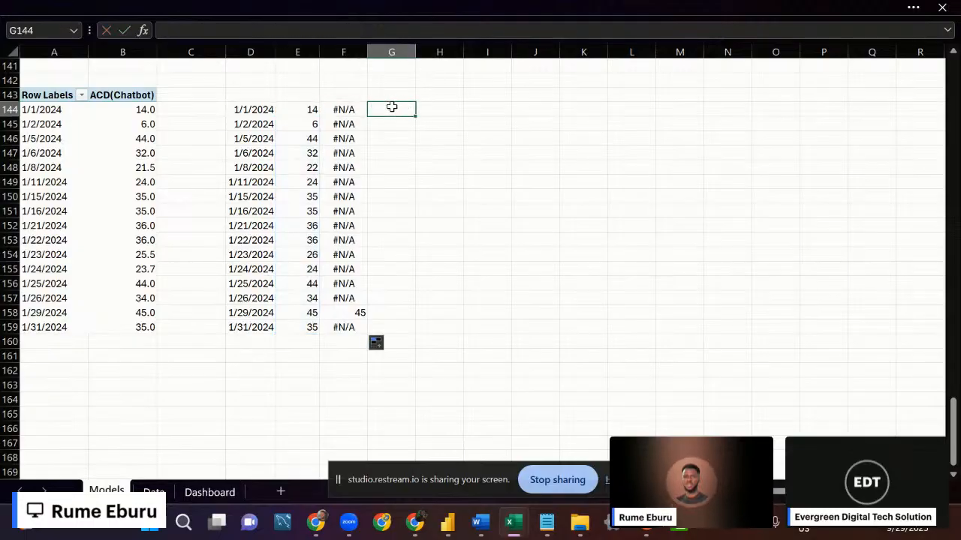
pyautogui.hotkey('ctrl', 'v')
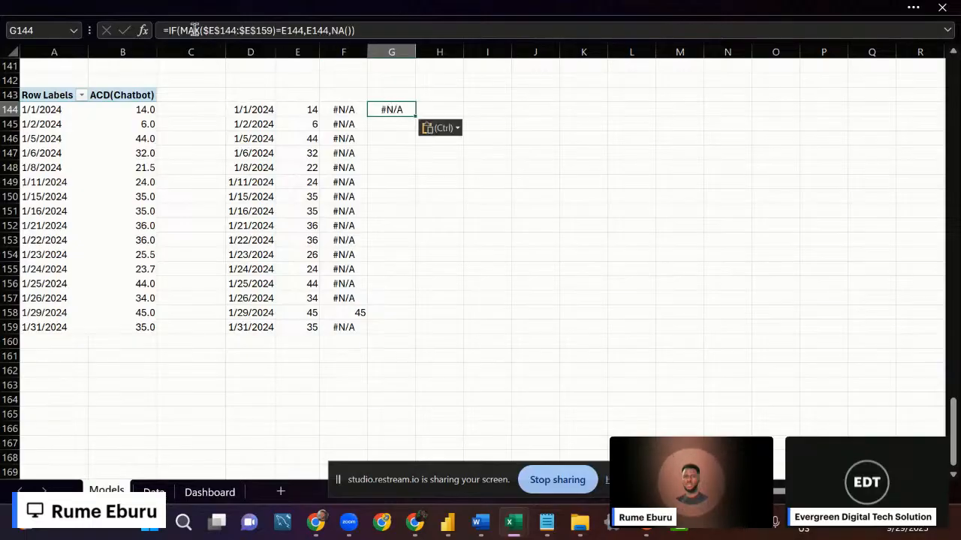
# Change G144 to =IF(MIN($E$144:$E$159)=E144,E144,NA()) and fill it down to G159.
pyautogui.click(228, 30)
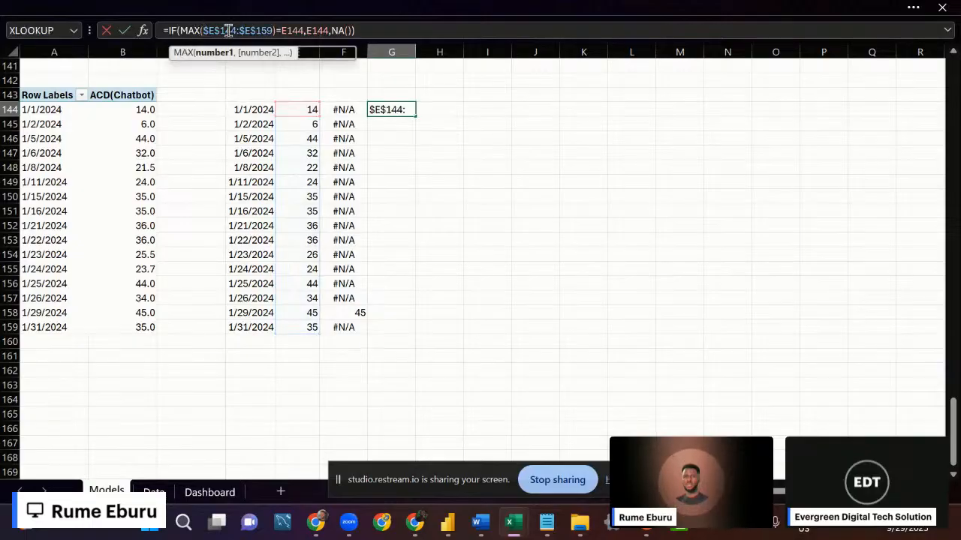
pyautogui.press('BackSpace')
pyautogui.press('BackSpace')
pyautogui.press('BackSpace')
pyautogui.write('in')
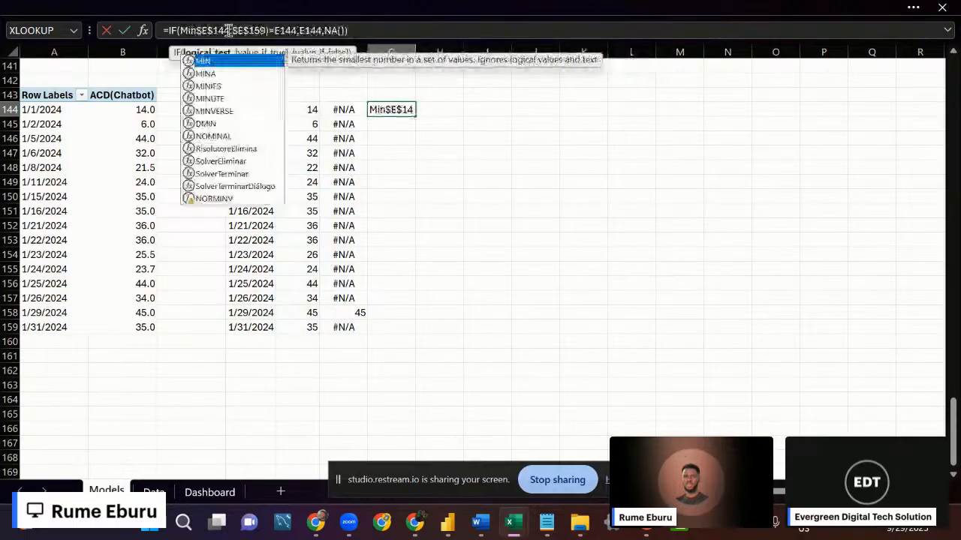
pyautogui.press('Tab')
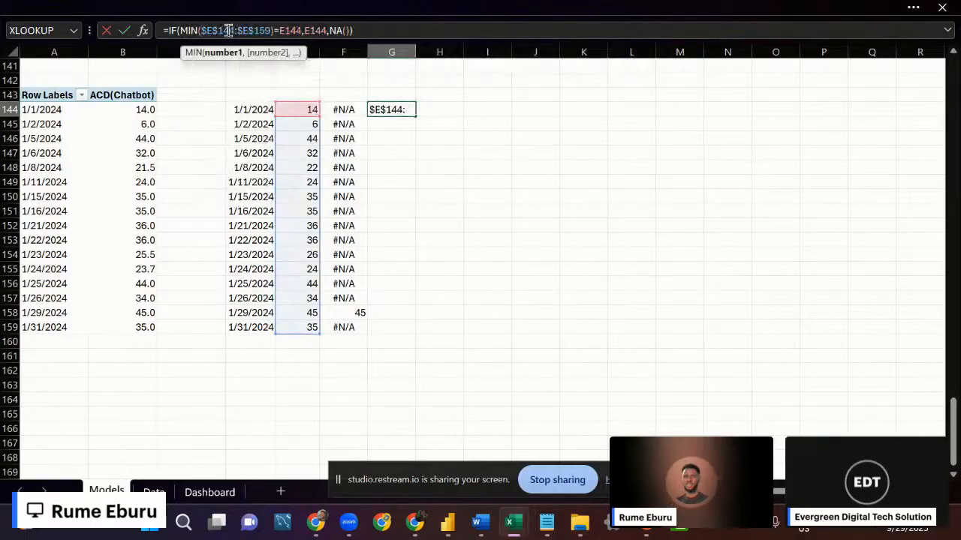
pyautogui.press('Return')
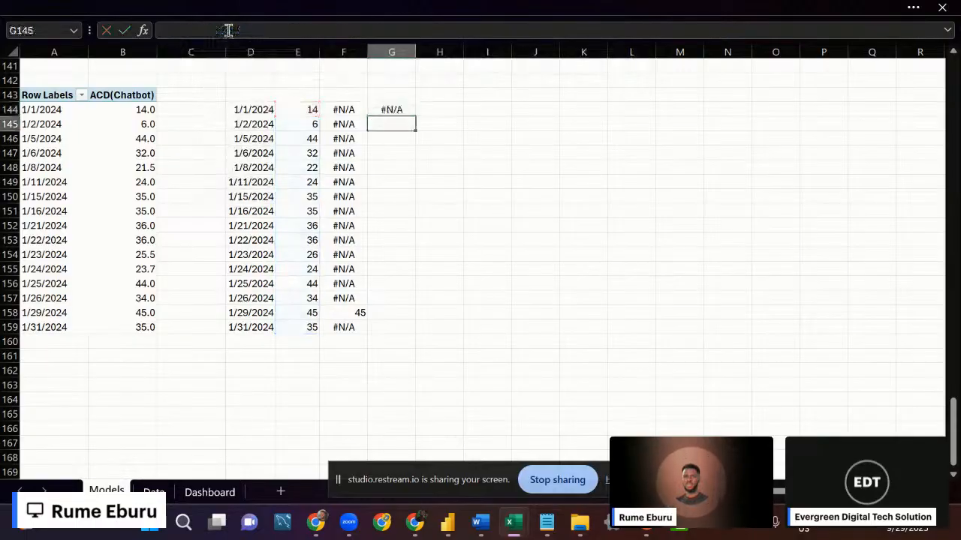
pyautogui.click(396, 111)
pyautogui.moveTo(416, 119); pyautogui.dragTo(401, 338)
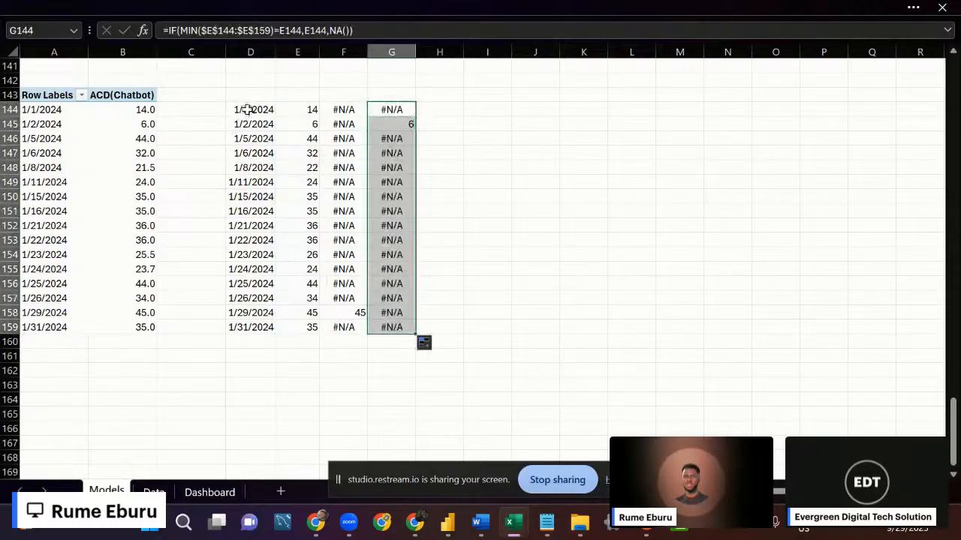
# Insert a plain 2-D line chart from the range D144:G159.
pyautogui.moveTo(249, 110); pyautogui.dragTo(395, 326)
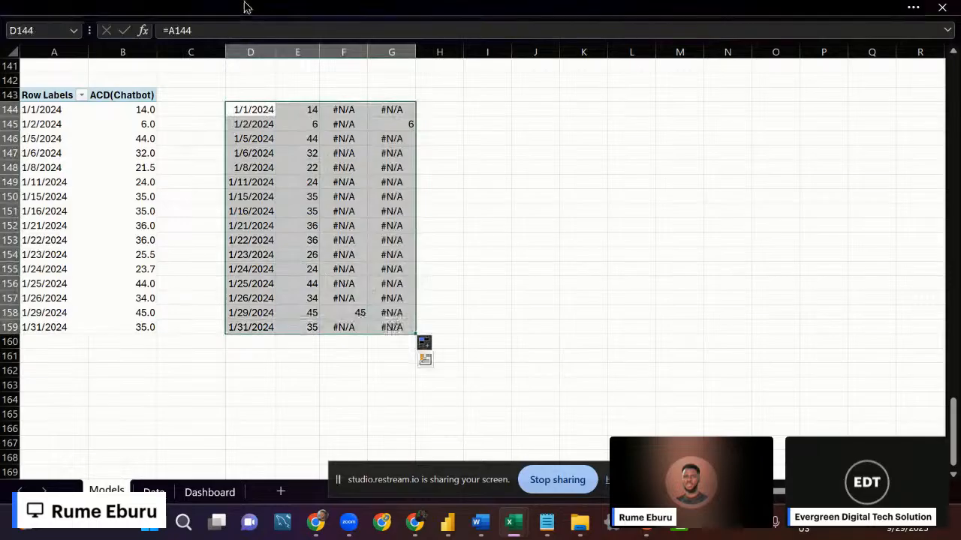
pyautogui.click(247, 7)
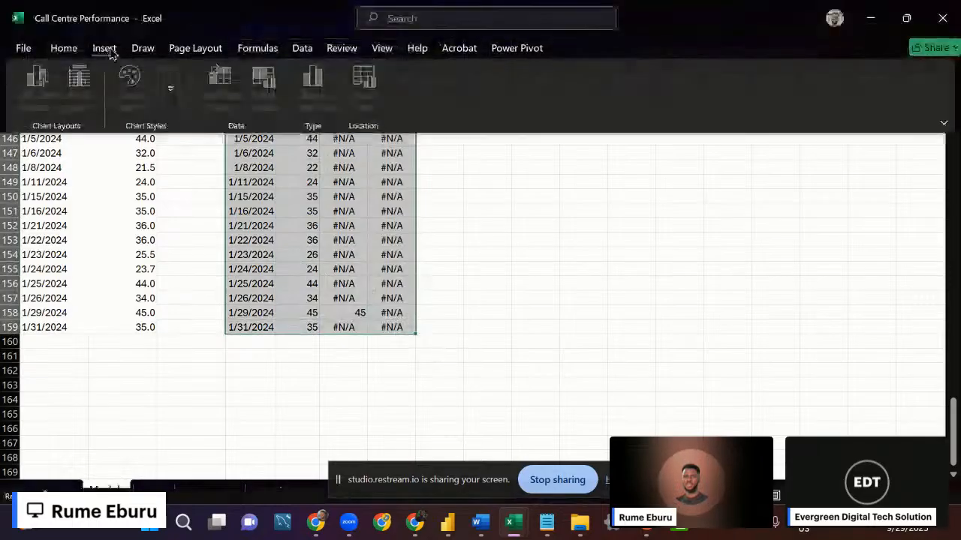
pyautogui.click(106, 48)
pyautogui.click(411, 90)
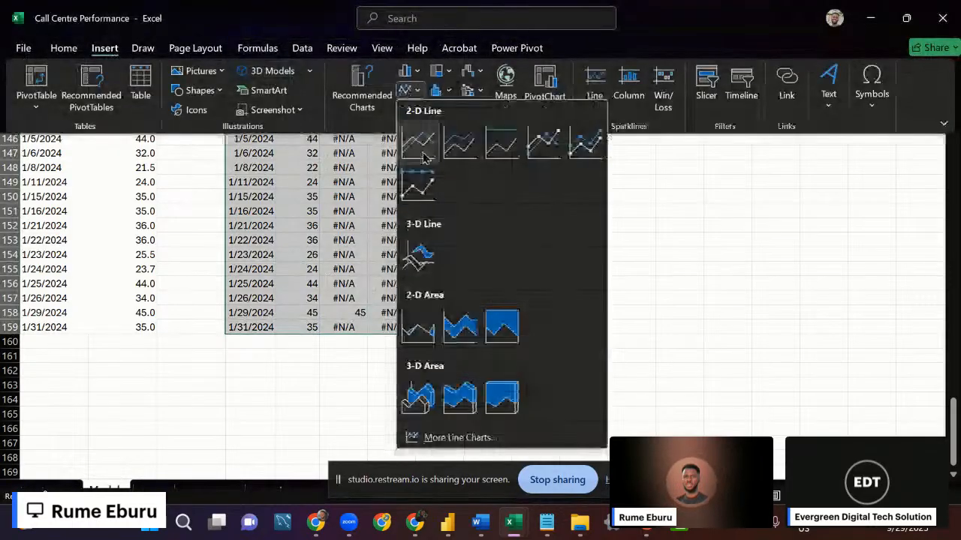
pyautogui.click(418, 142)
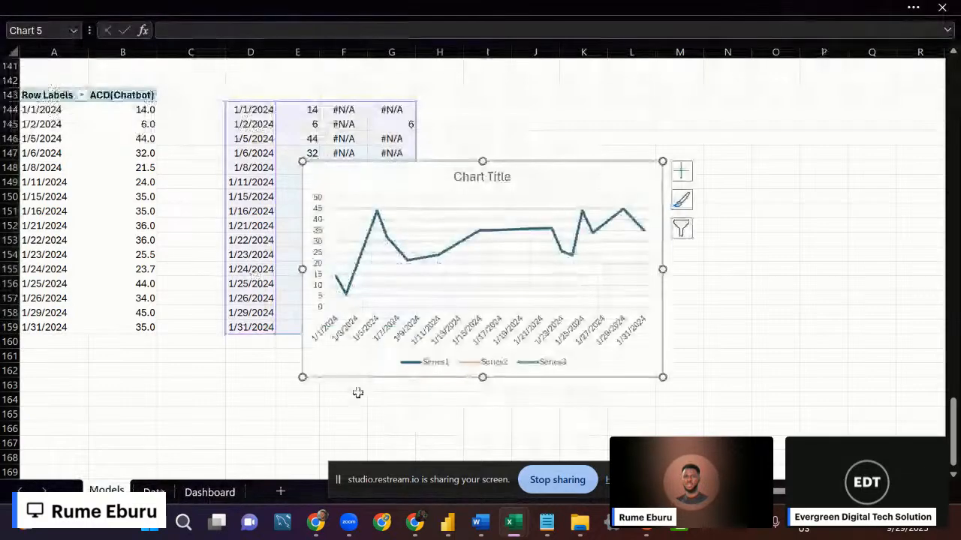
# Remove the horizontal axis, legend, vertical axis, gridlines and title from the new Chatbot line chart.
pyautogui.click(440, 332)
pyautogui.press('Delete')
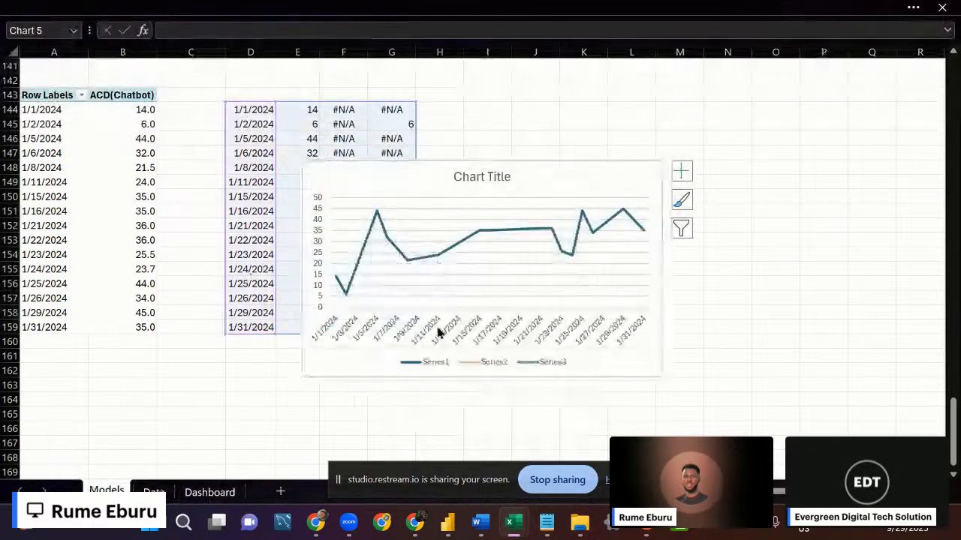
pyautogui.click(482, 366)
pyautogui.press('Delete')
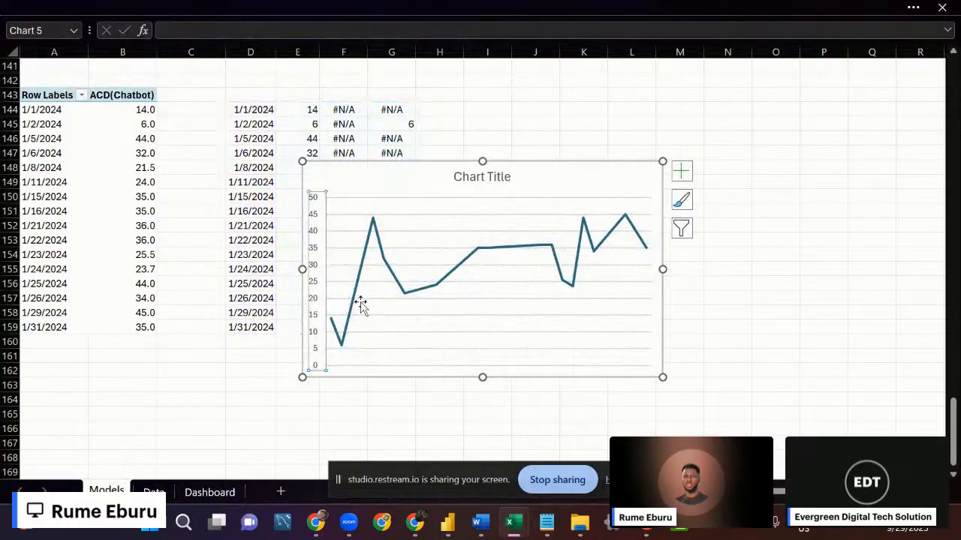
pyautogui.press('Delete')
pyautogui.click(475, 323)
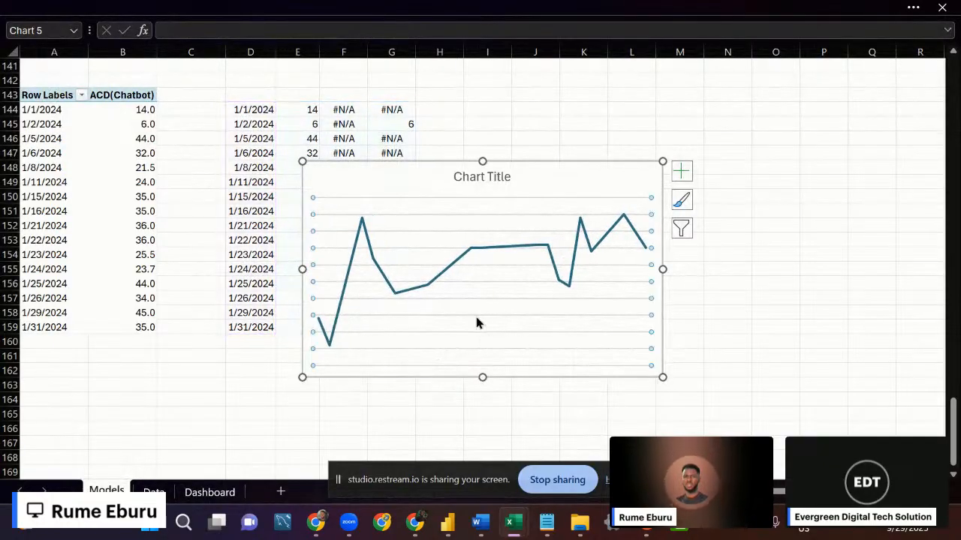
pyautogui.press('Delete')
pyautogui.click(482, 177)
pyautogui.press('Delete')
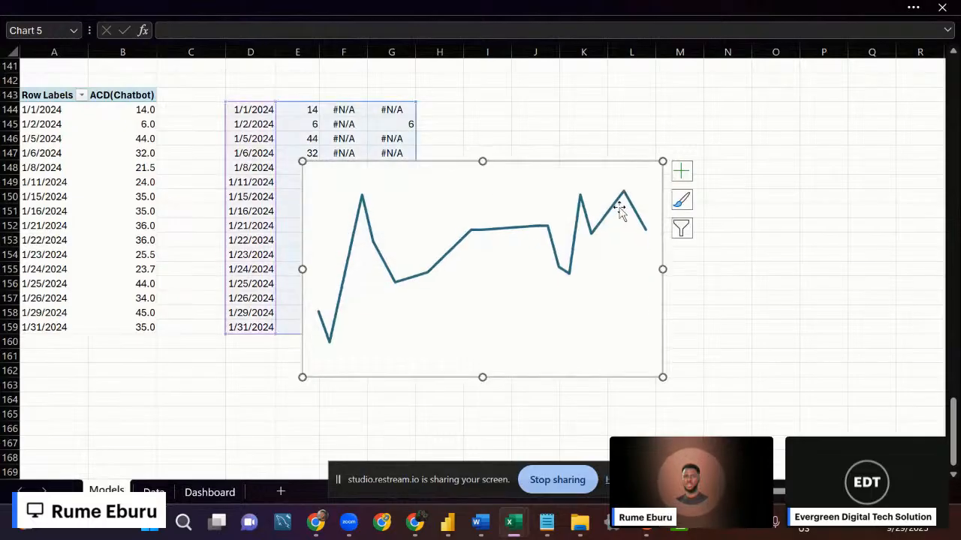
pyautogui.moveTo(647, 174); pyautogui.dragTo(590, 163)
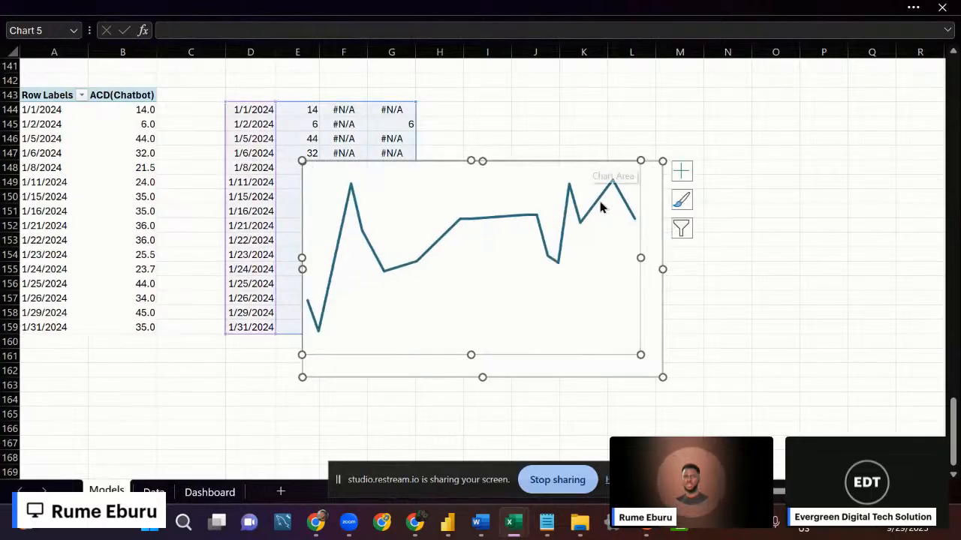
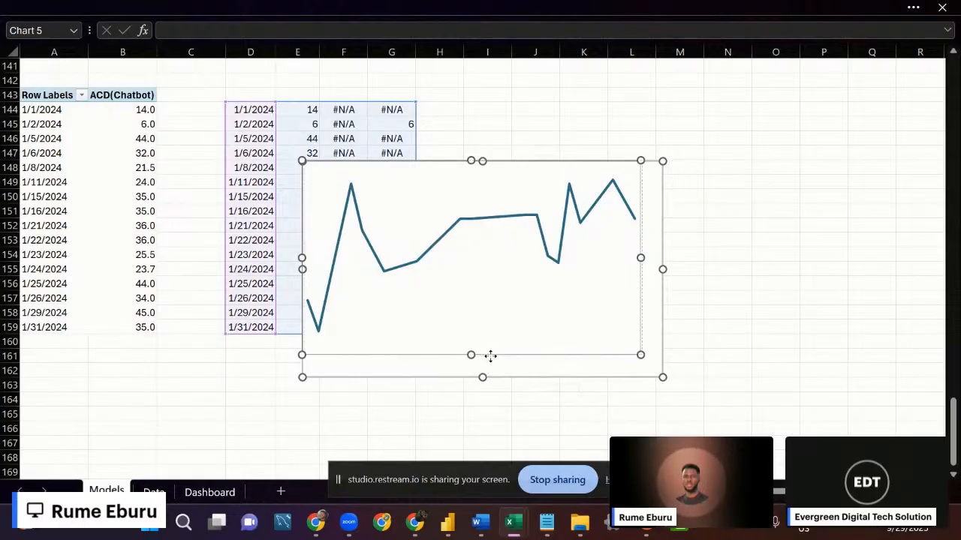
pyautogui.moveTo(492, 364); pyautogui.dragTo(499, 371)
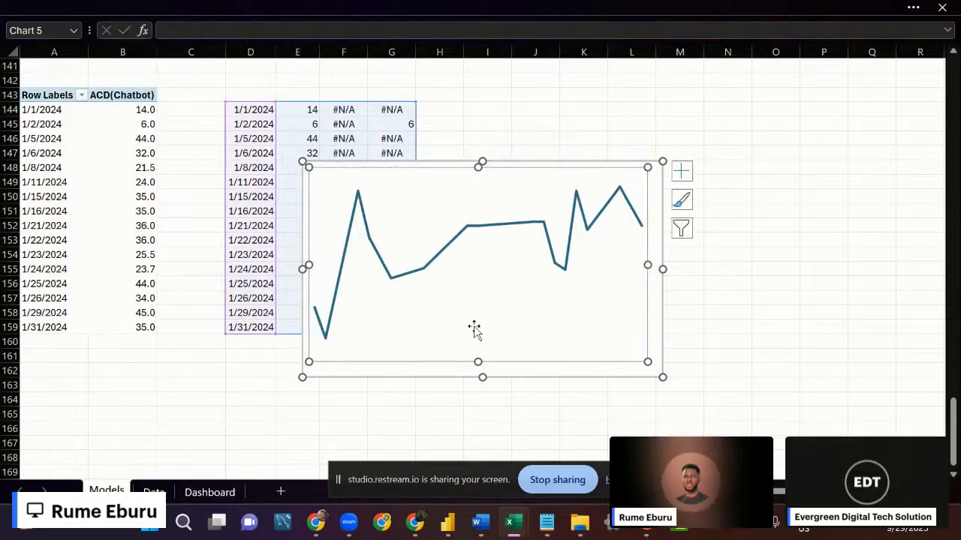
pyautogui.hotkey('ctrl', 'z')
pyautogui.hotkey('ctrl', 'z')
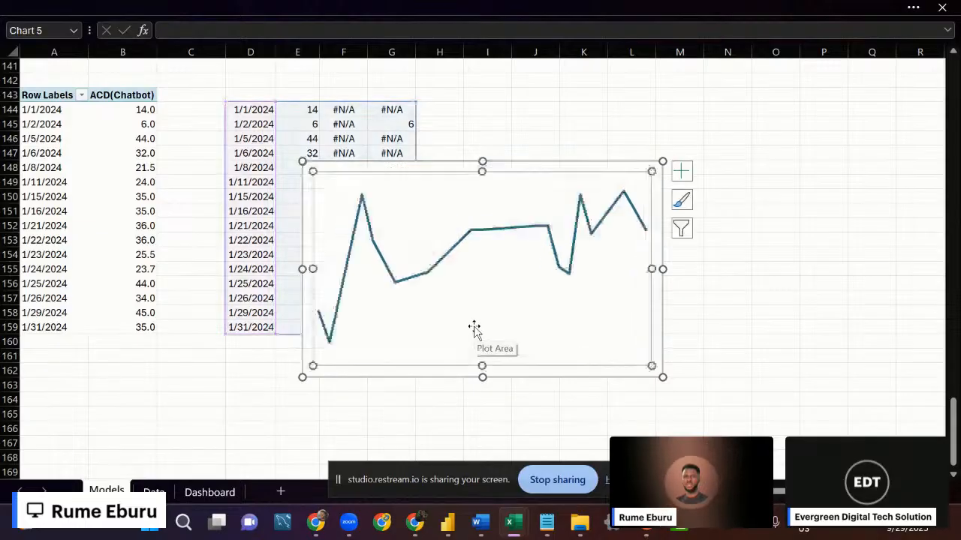
# Move the whole Chatbot chart up and left so it sits over columns D to J, just below row 144.
pyautogui.click(525, 375)
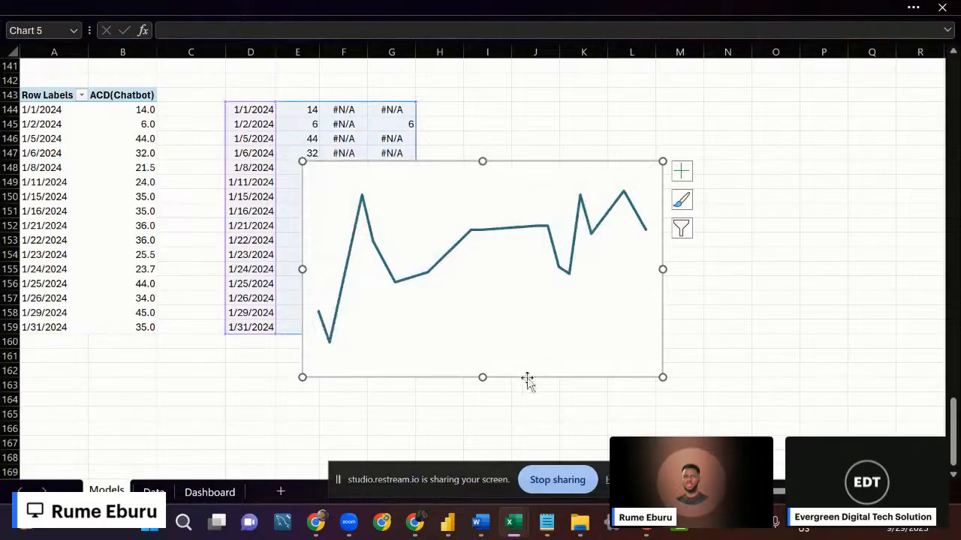
pyautogui.click(505, 294)
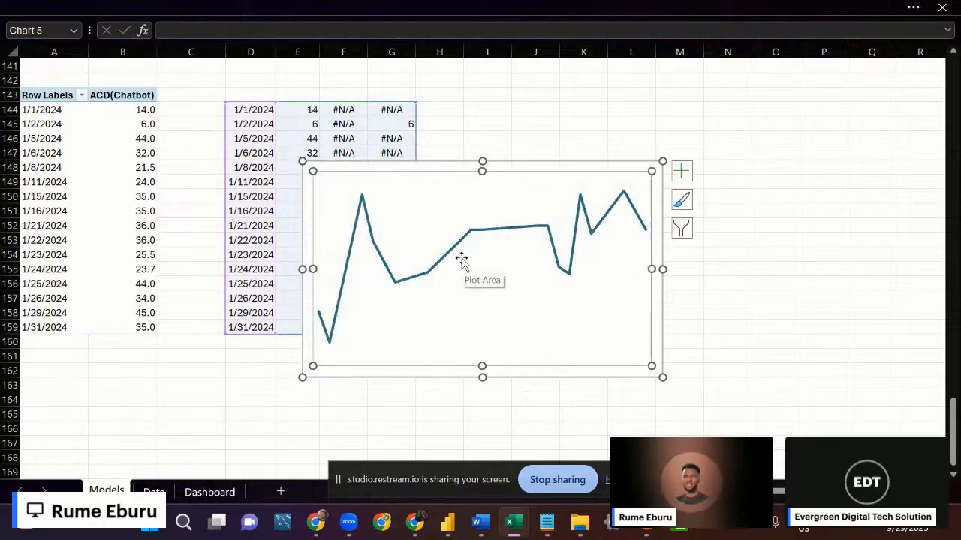
pyautogui.click(510, 373)
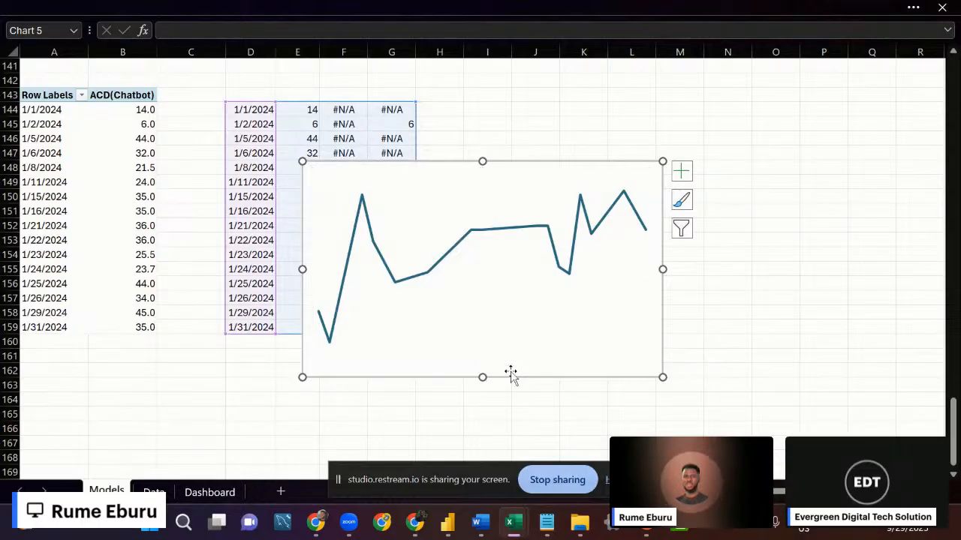
pyautogui.moveTo(510, 371); pyautogui.dragTo(399, 323)
# Show the chart's formatting options and select Series 2, the maximum-value series.
pyautogui.rightClick(398, 323)
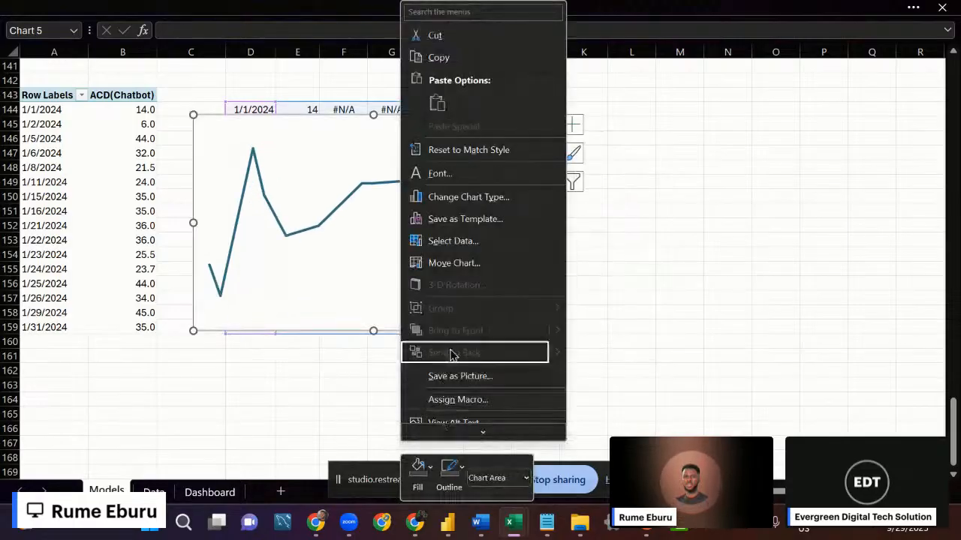
pyautogui.click(462, 407)
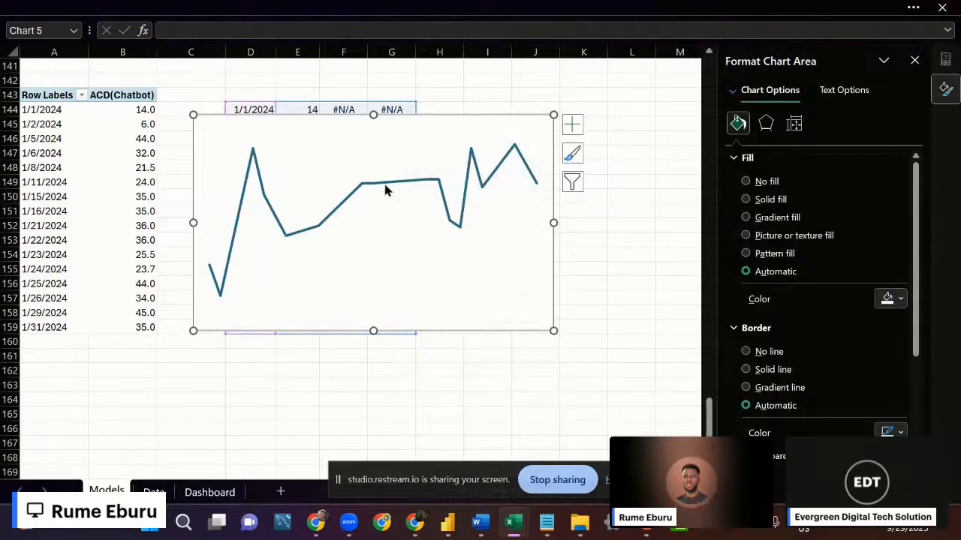
pyautogui.click(384, 184)
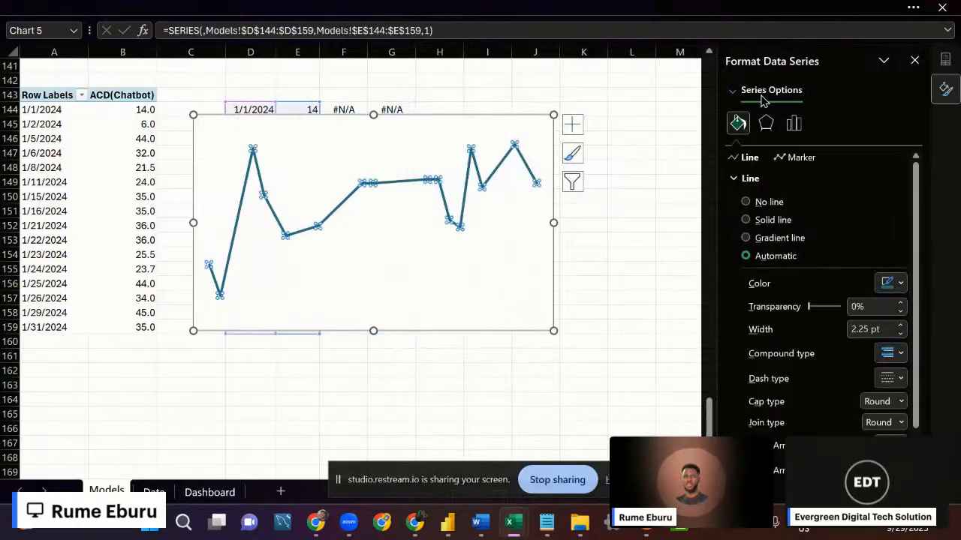
pyautogui.click(734, 92)
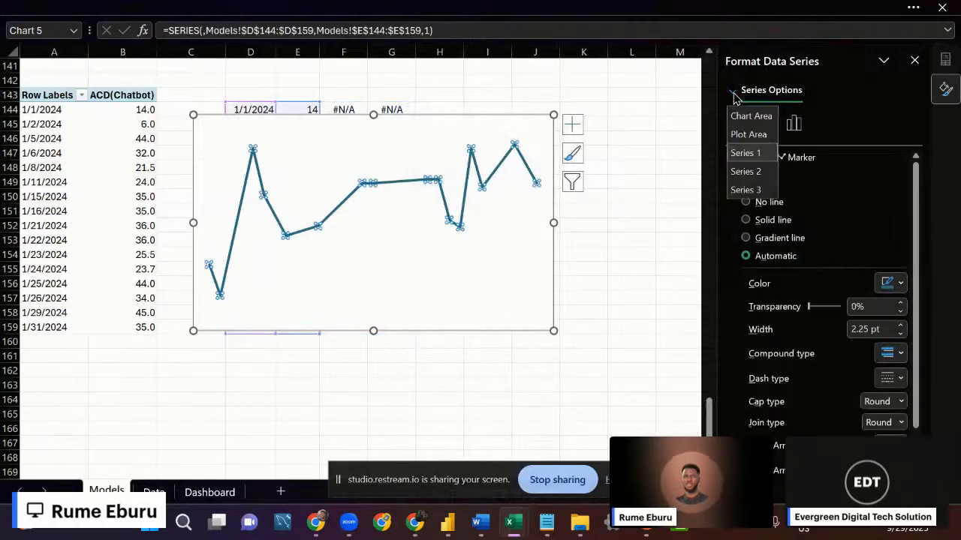
pyautogui.click(746, 172)
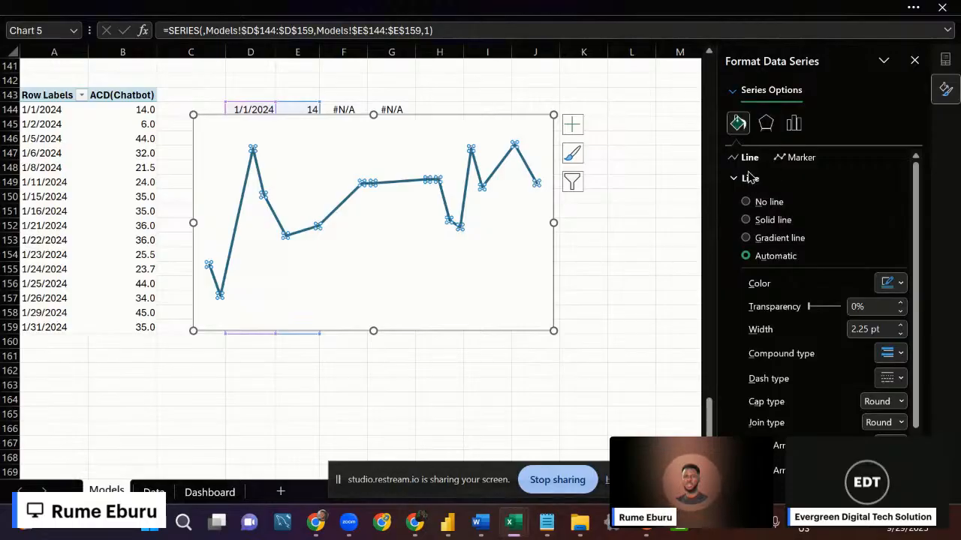
# Give the maximum-value series a built-in circle marker of size 7.
pyautogui.click(800, 156)
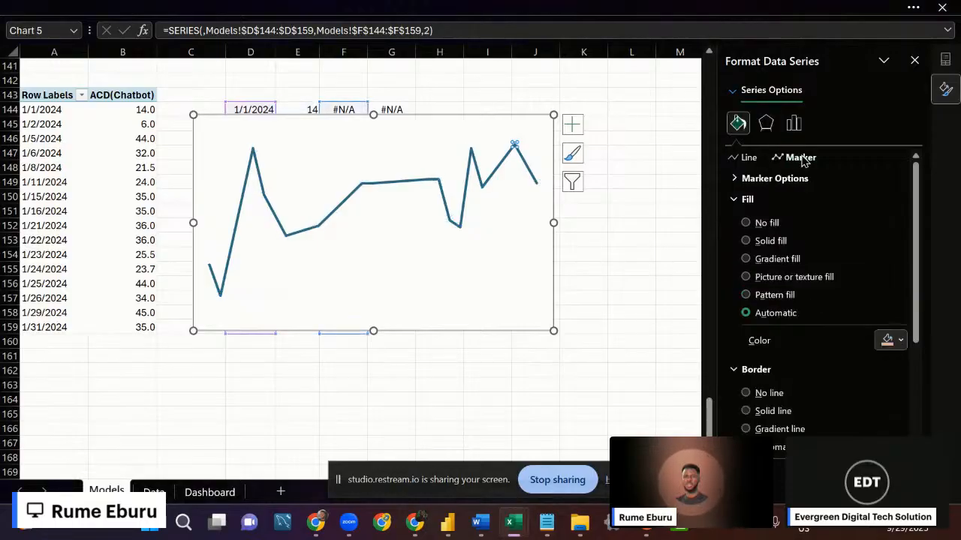
pyautogui.click(748, 180)
pyautogui.click(745, 236)
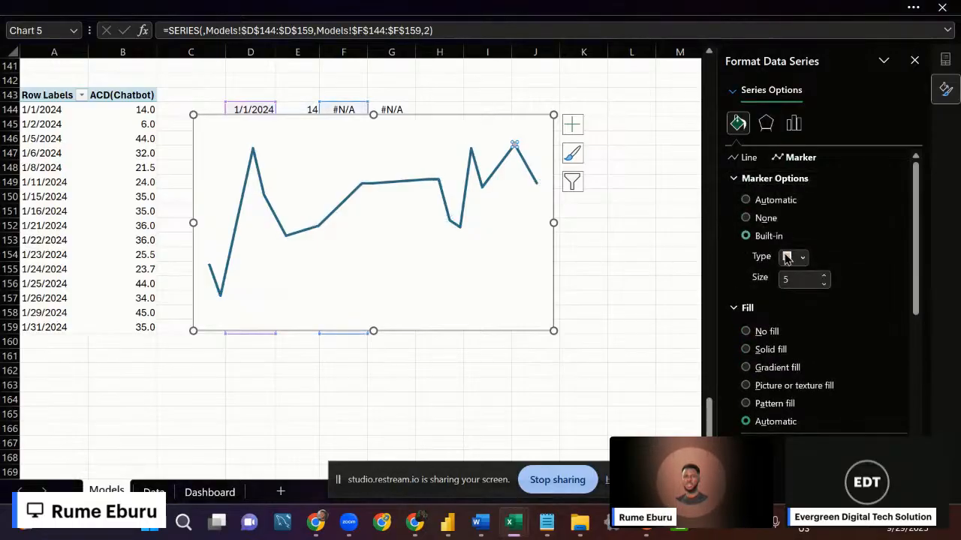
pyautogui.click(802, 256)
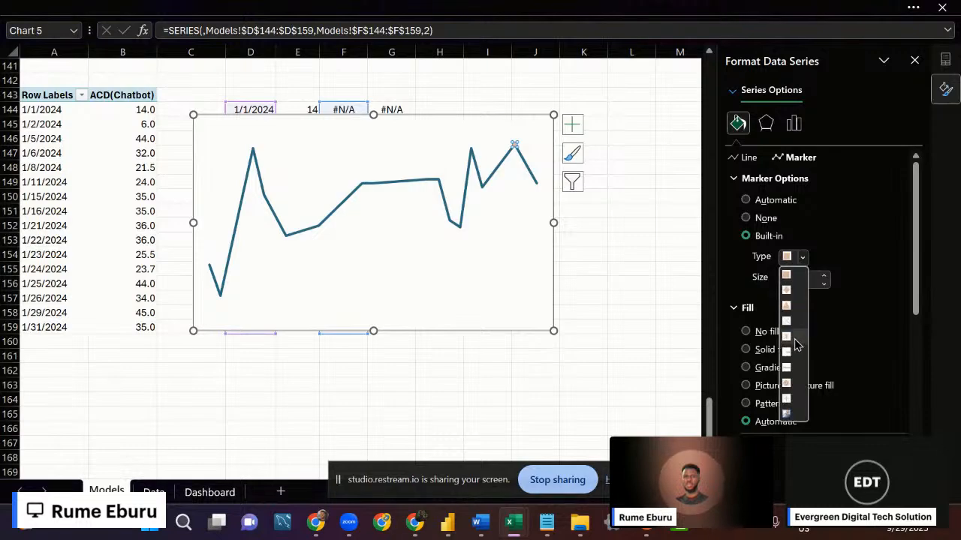
pyautogui.click(786, 403)
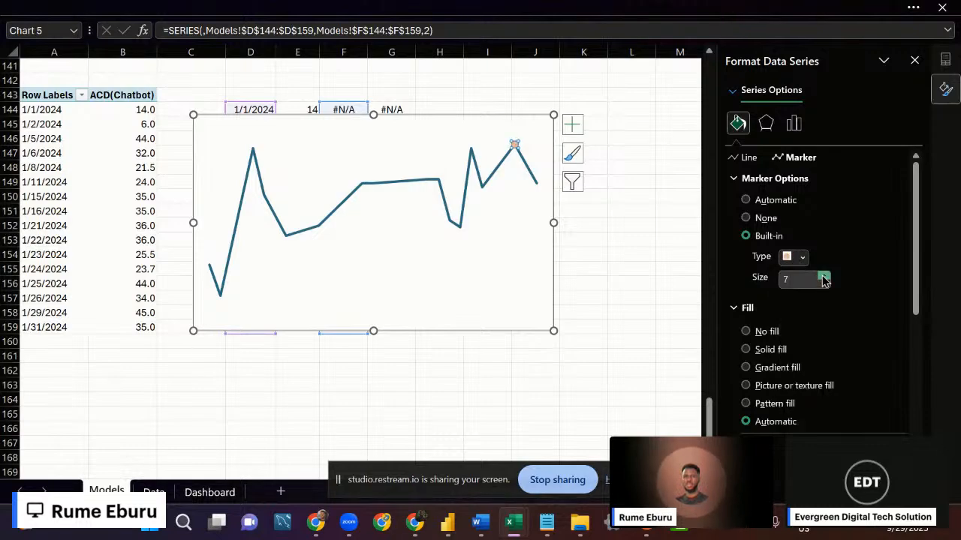
# Fill the maximum-value marker with solid light green and remove its border line.
pyautogui.click(770, 350)
pyautogui.click(893, 448)
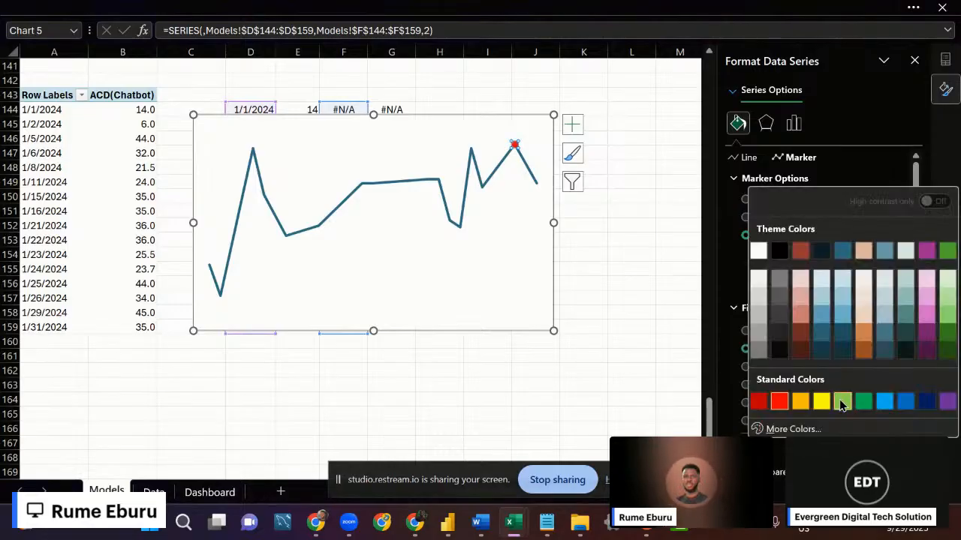
pyautogui.click(842, 403)
pyautogui.scroll(-3, 883, 379)
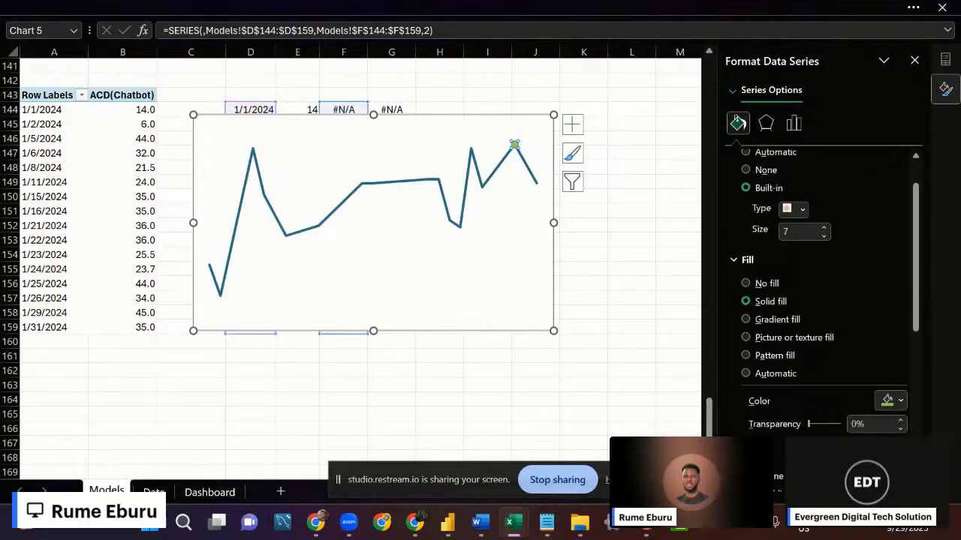
pyautogui.click(745, 381)
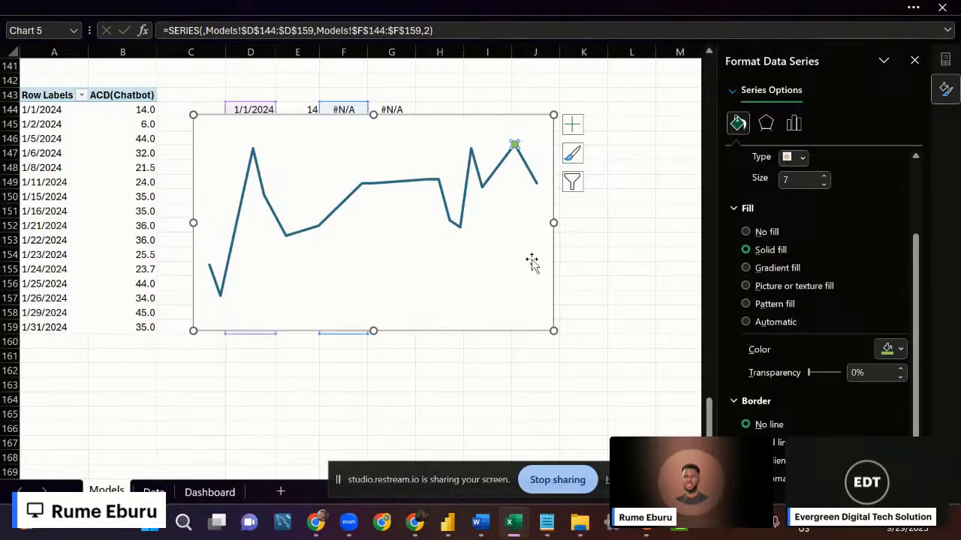
# Select Series 3, the minimum-value series, and give it a built-in circle marker of size 7.
pyautogui.scroll(2, 741, 253)
pyautogui.click(733, 91)
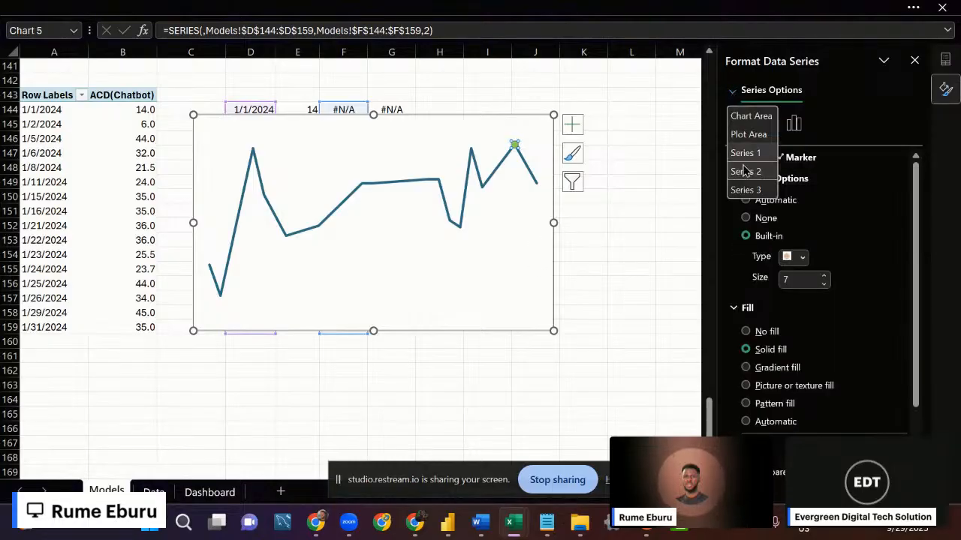
pyautogui.click(747, 190)
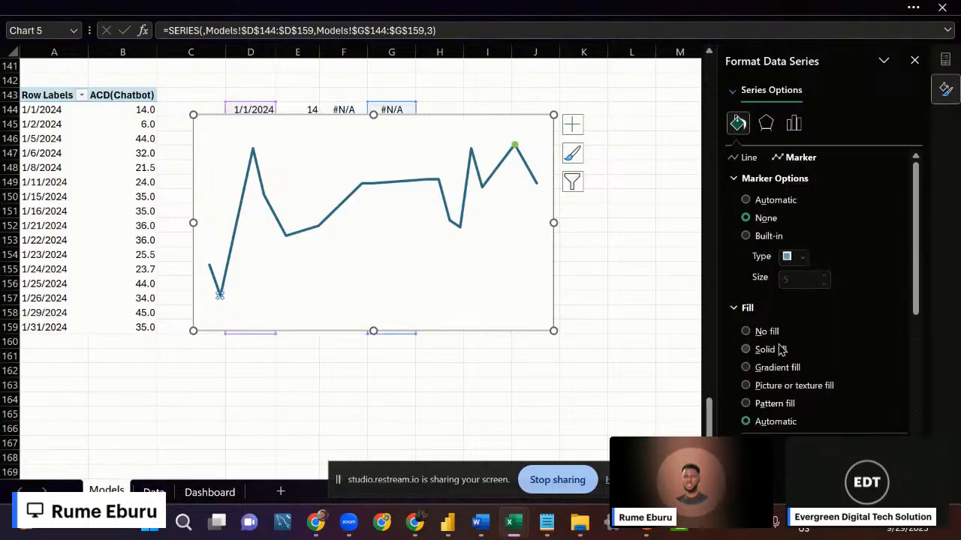
pyautogui.click(746, 236)
pyautogui.click(802, 257)
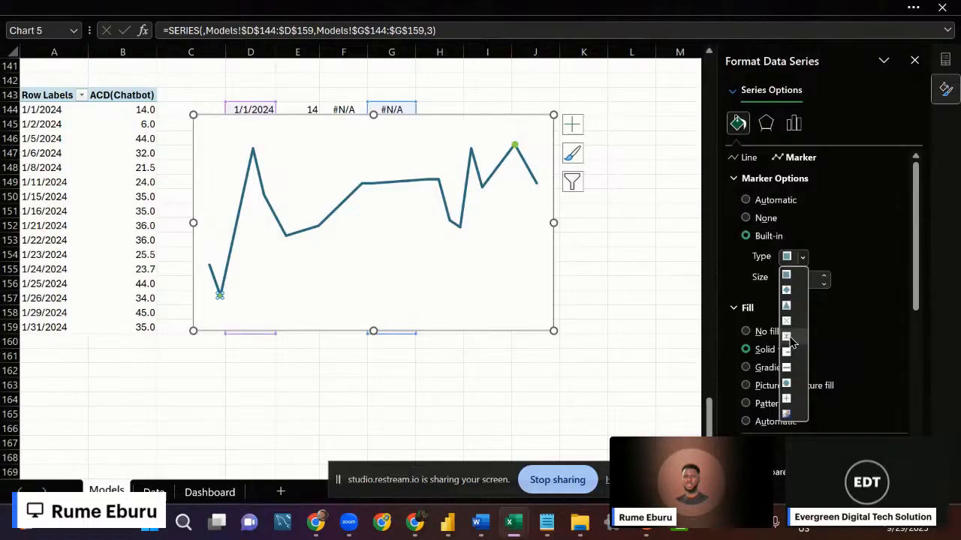
pyautogui.click(790, 392)
pyautogui.click(823, 278)
pyautogui.click(823, 278)
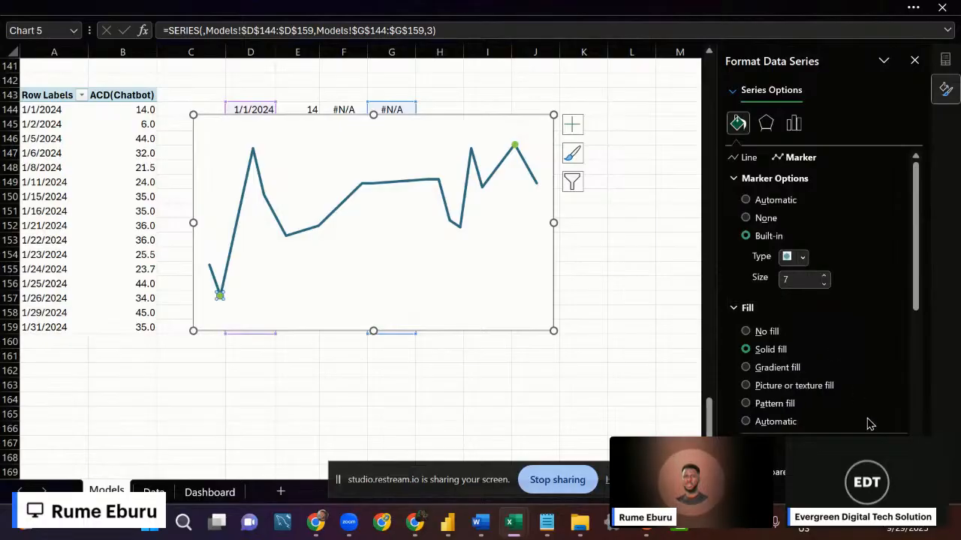
# Fill the minimum-value marker with solid red and remove its border line.
pyautogui.scroll(-2, 836, 390)
pyautogui.scroll(2, 821, 294)
pyautogui.click(893, 451)
pyautogui.click(784, 406)
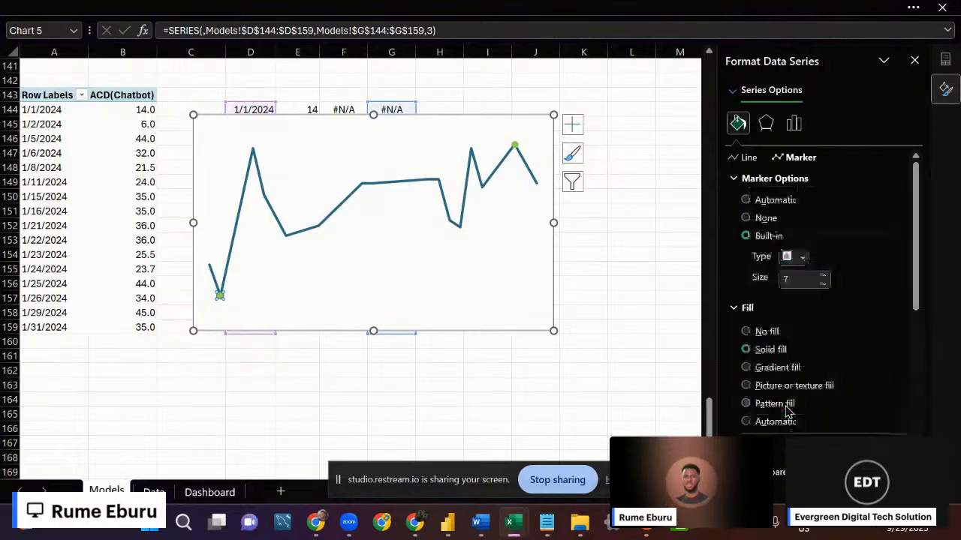
pyautogui.scroll(-2, 831, 351)
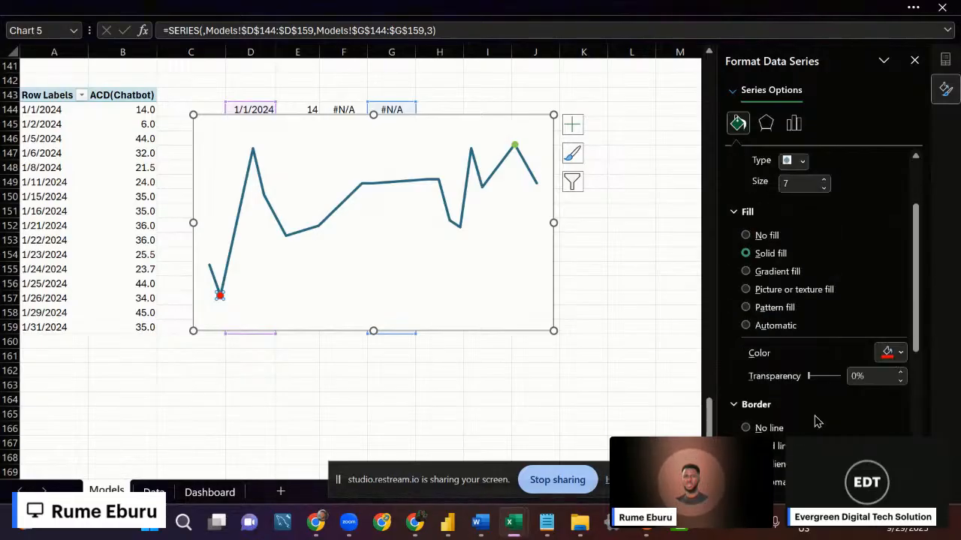
pyautogui.scroll(2, 825, 297)
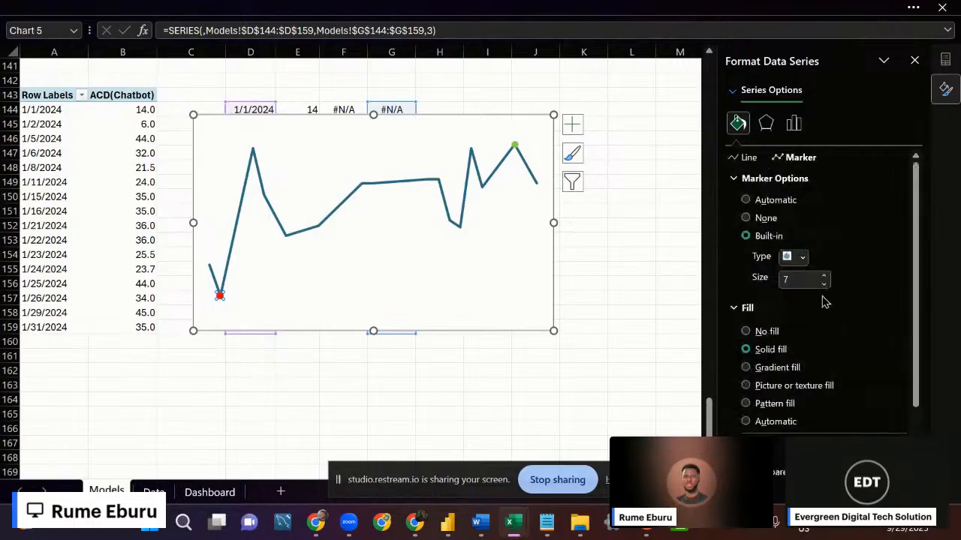
pyautogui.scroll(-2, 823, 347)
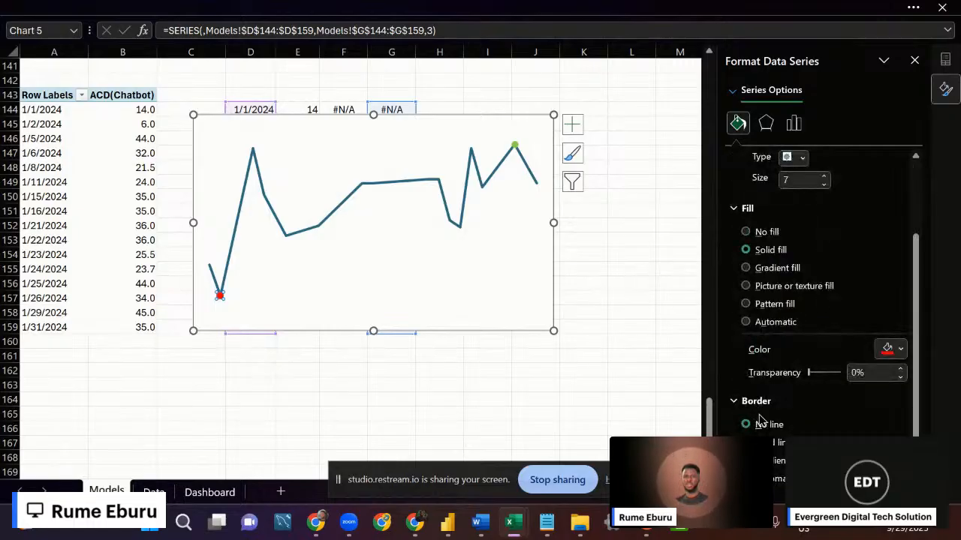
# Select Series 1, the main ACD line, and turn on the smoothed line option.
pyautogui.click(737, 97)
pyautogui.click(747, 154)
pyautogui.scroll(-5, 767, 316)
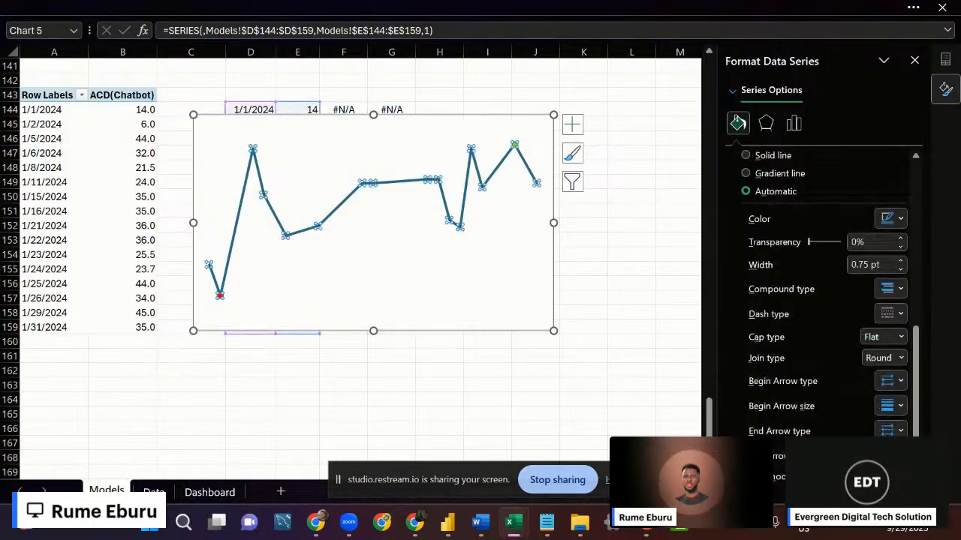
pyautogui.click(753, 477)
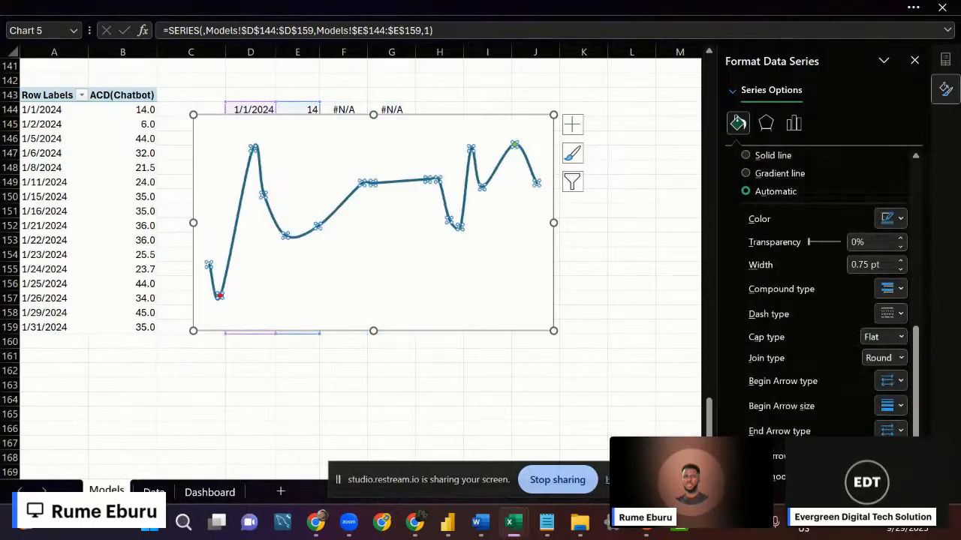
pyautogui.click(900, 269)
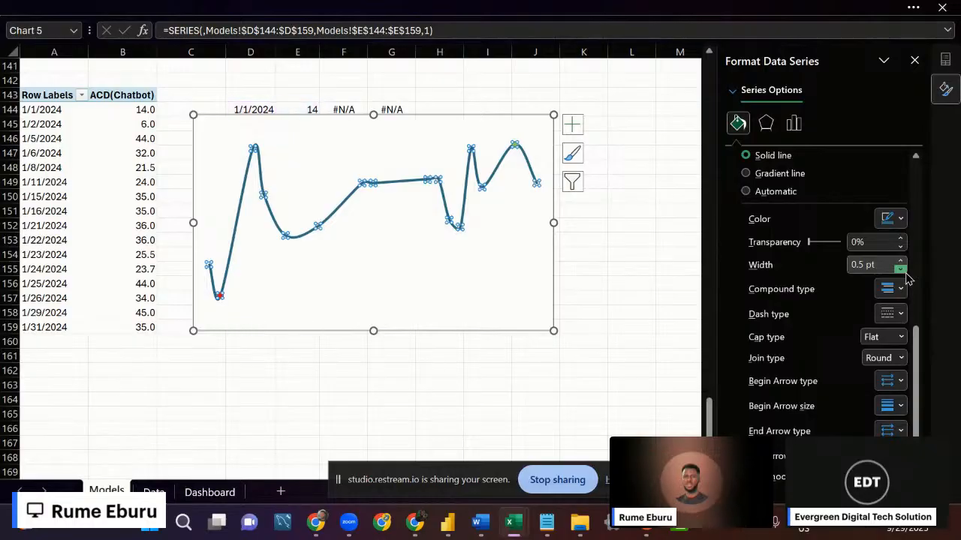
pyautogui.hotkey('ctrl', 'z')
pyautogui.click(618, 396)
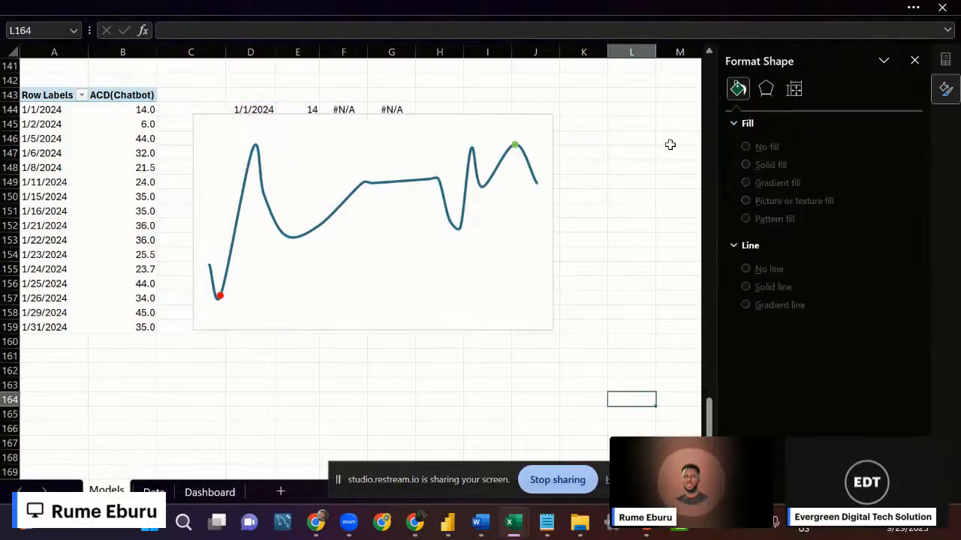
# Reduce the main ACD line's width to 1.25 pt and deselect the chart.
pyautogui.click(368, 188)
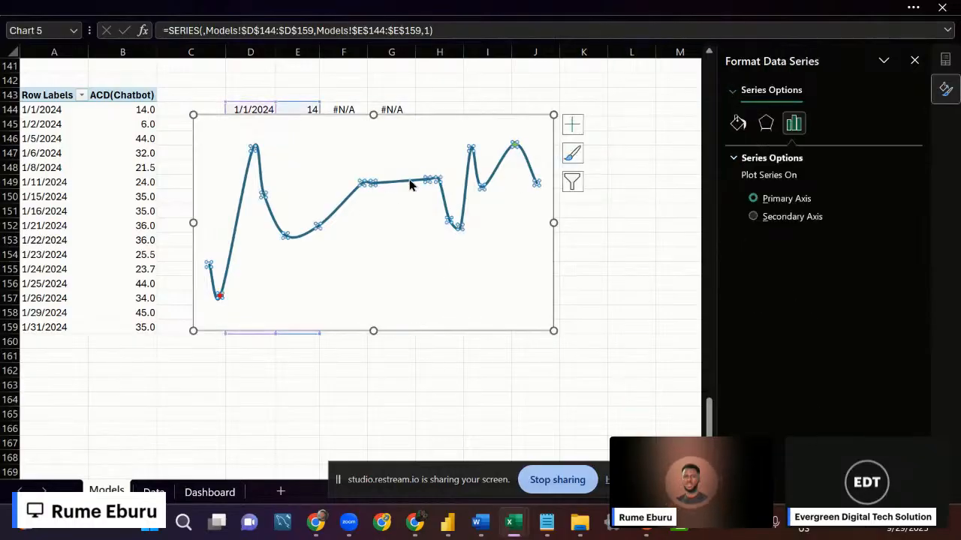
pyautogui.click(738, 125)
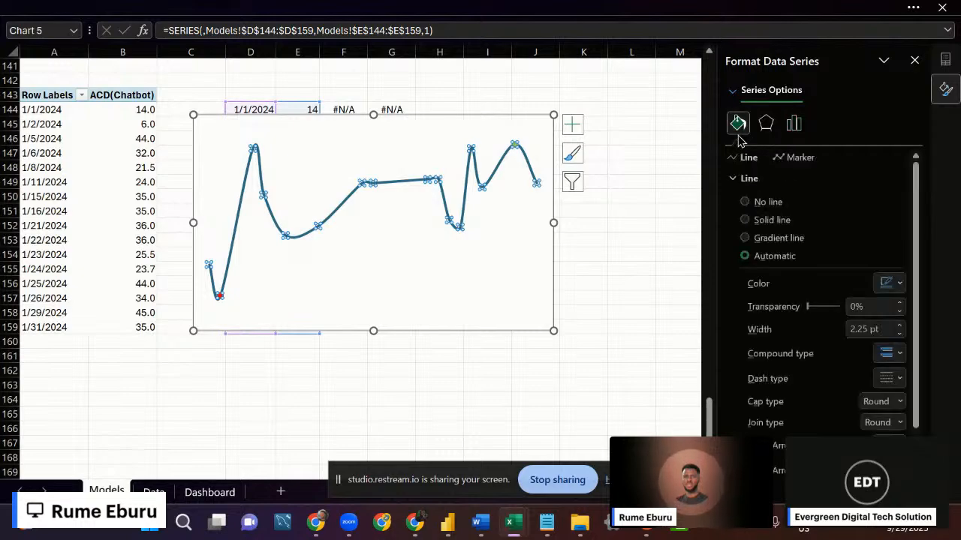
pyautogui.click(747, 181)
pyautogui.click(748, 180)
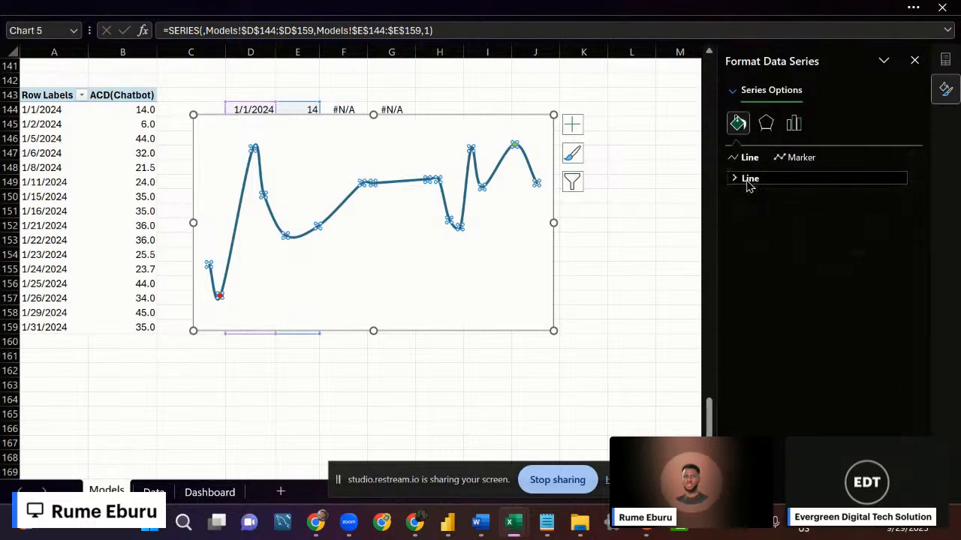
pyautogui.scroll(-2, 818, 352)
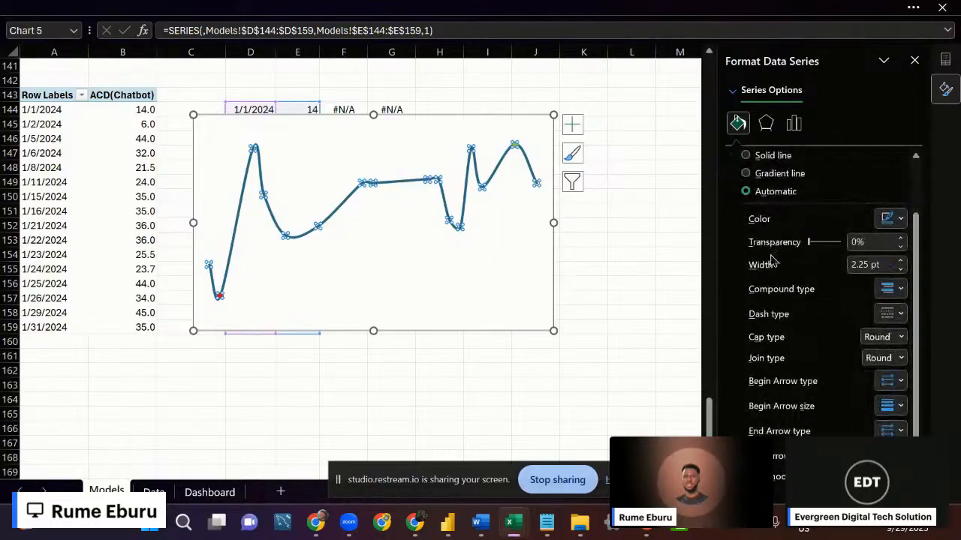
pyautogui.click(899, 269)
pyautogui.click(899, 269)
pyautogui.click(900, 269)
pyautogui.click(899, 268)
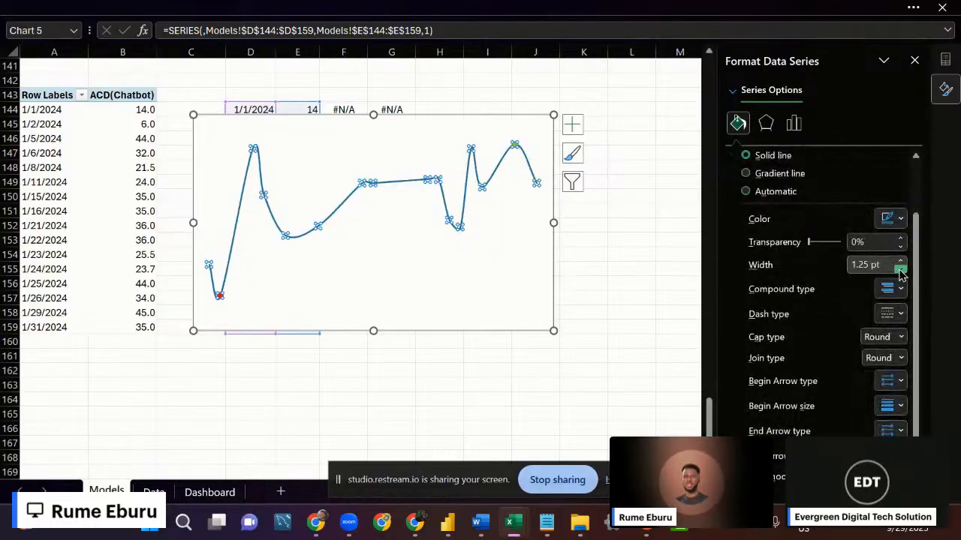
pyautogui.click(615, 288)
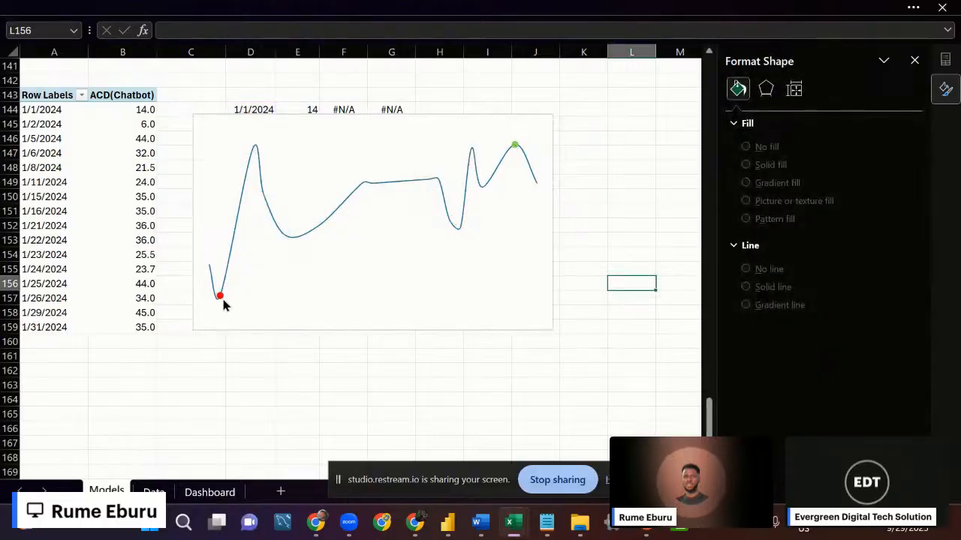
# Set the Chatbot chart area to no fill and remove its outline.
pyautogui.click(544, 123)
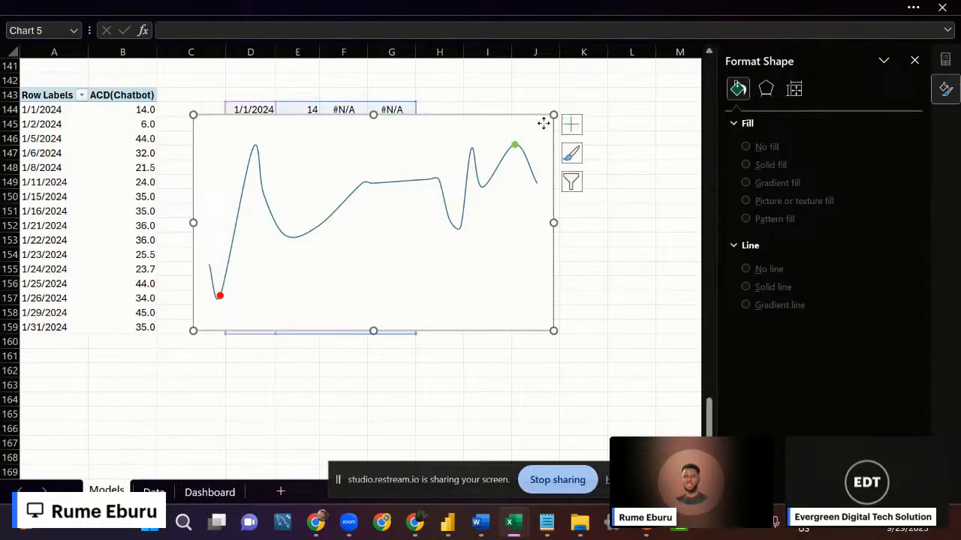
pyautogui.rightClick(543, 123)
pyautogui.click(561, 22)
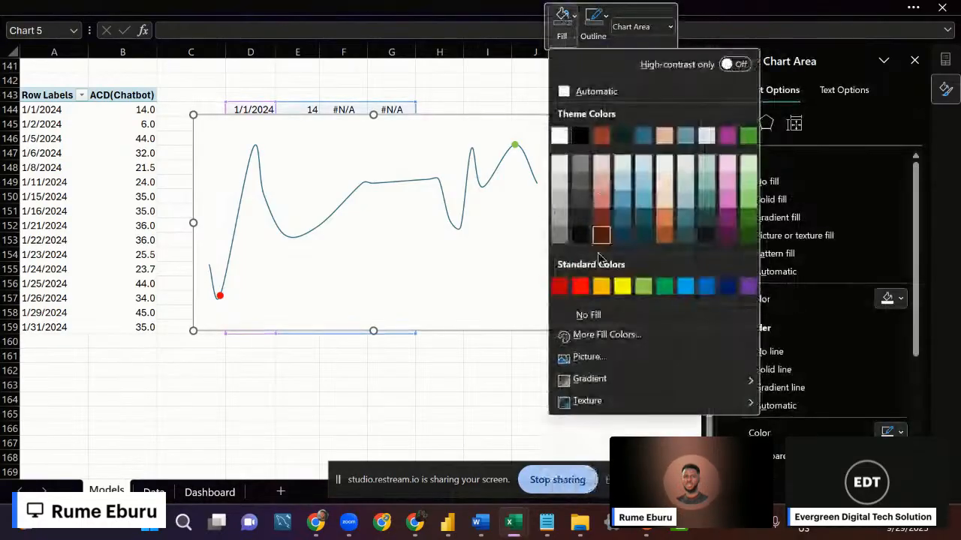
pyautogui.click(588, 315)
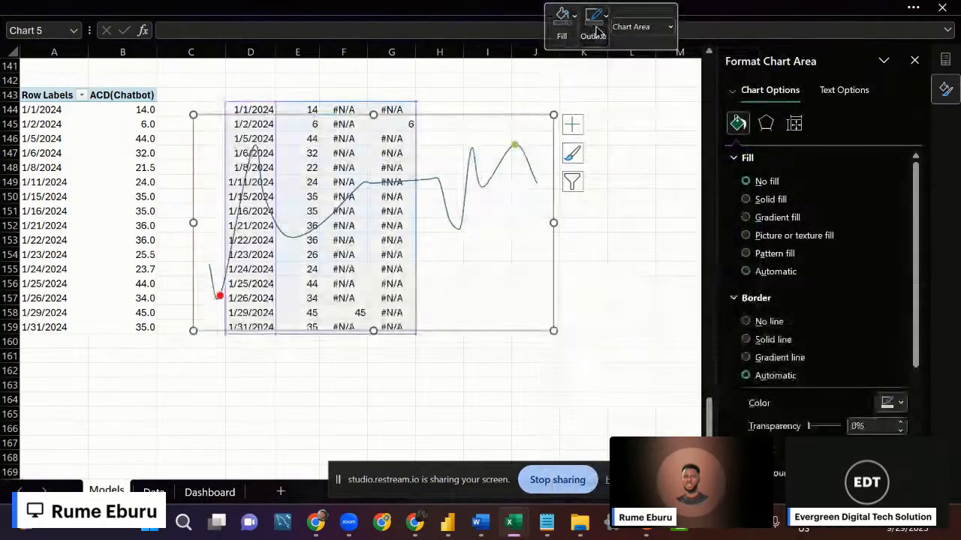
pyautogui.click(597, 30)
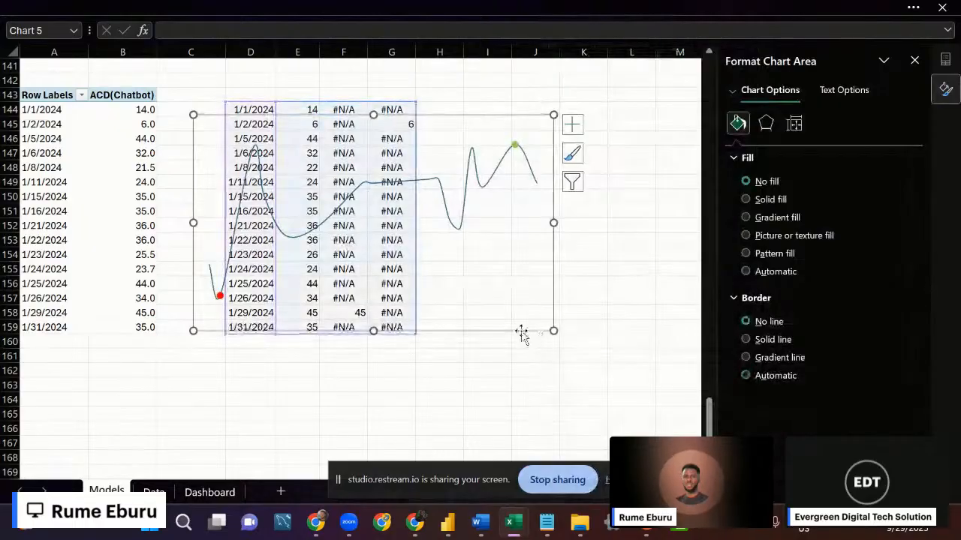
# Cut the Chatbot chart from the Models sheet, paste it into the Dashboard sheet and place it over the Web and Email cards.
pyautogui.press('Delete')
pyautogui.click(195, 495)
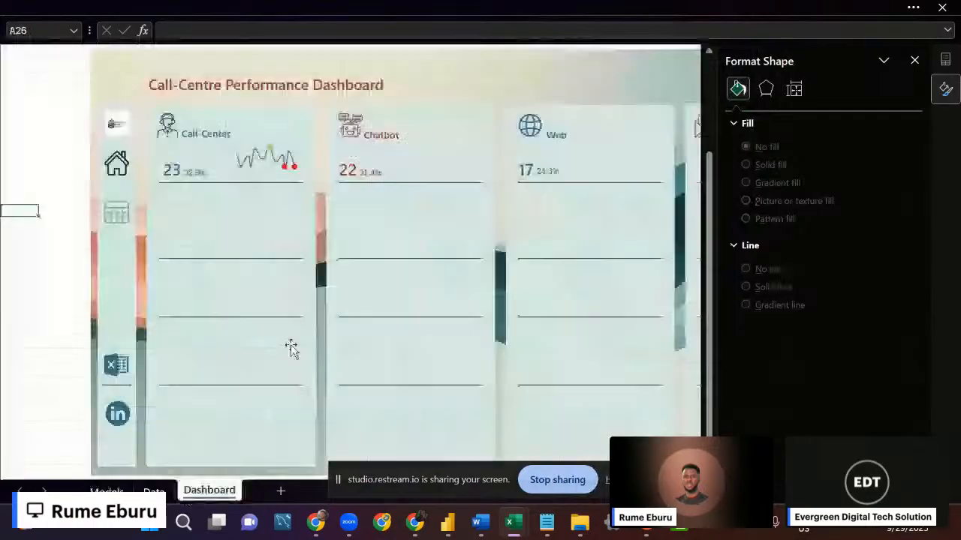
pyautogui.click(914, 60)
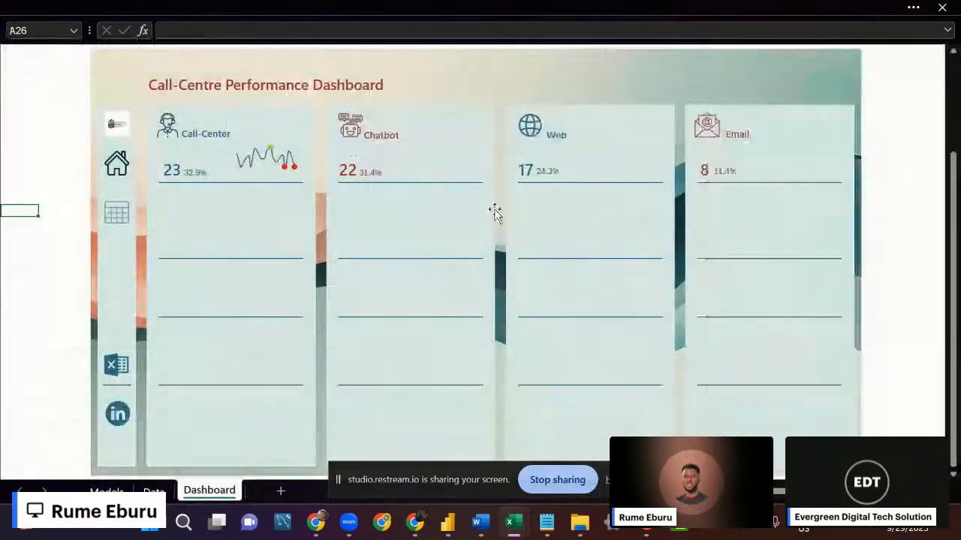
pyautogui.hotkey('ctrl', 'v')
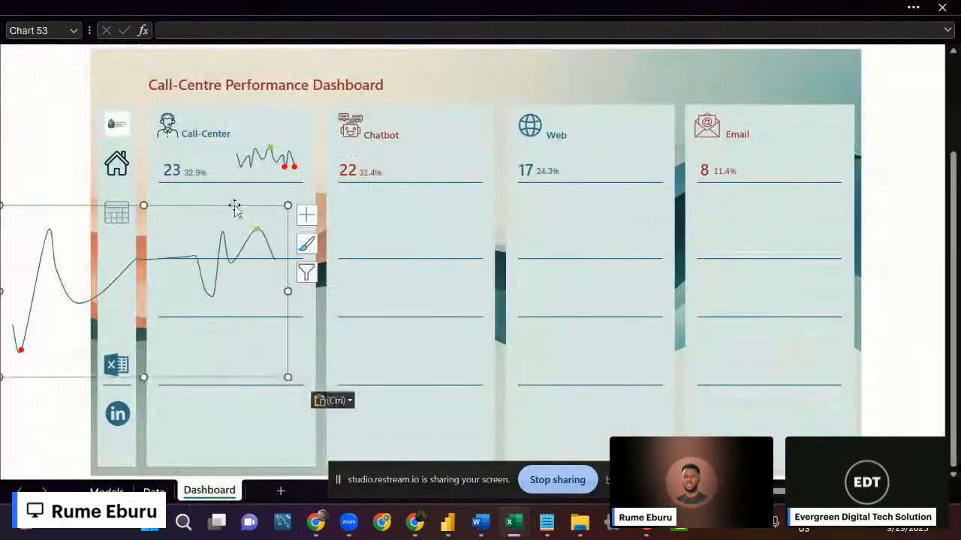
pyautogui.moveTo(233, 206); pyautogui.dragTo(727, 156)
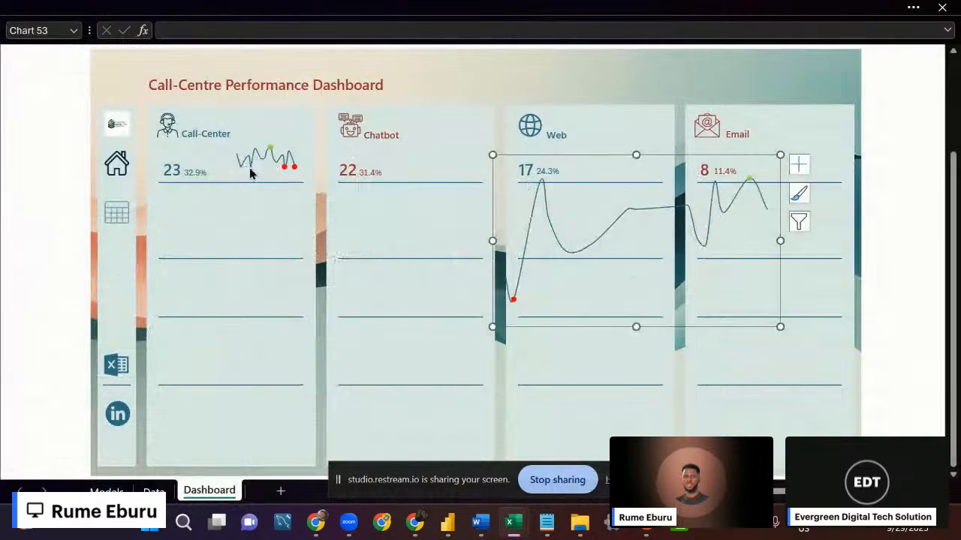
# Select the Call-Center sparkline chart and check its height and width.
pyautogui.click(242, 168)
pyautogui.click(228, 181)
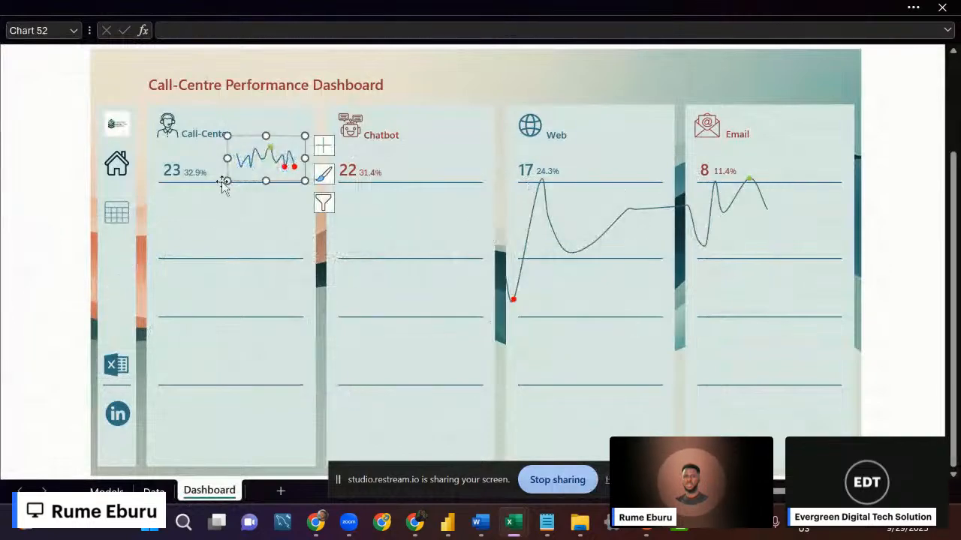
pyautogui.click(379, 7)
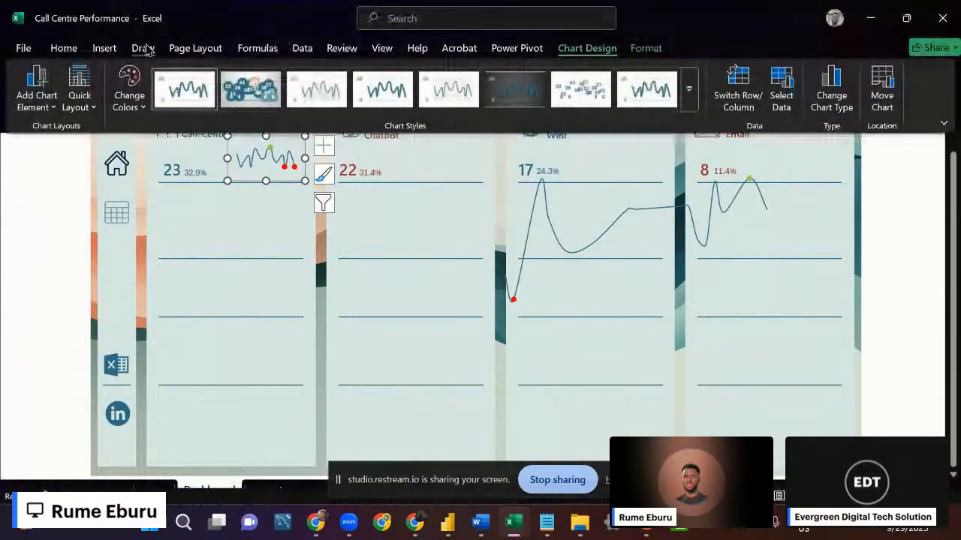
pyautogui.click(646, 48)
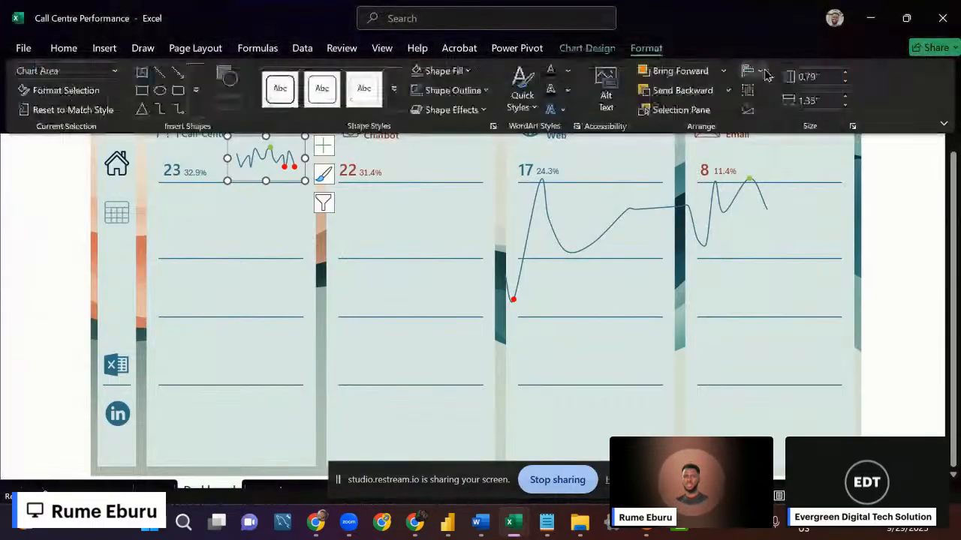
pyautogui.click(816, 100)
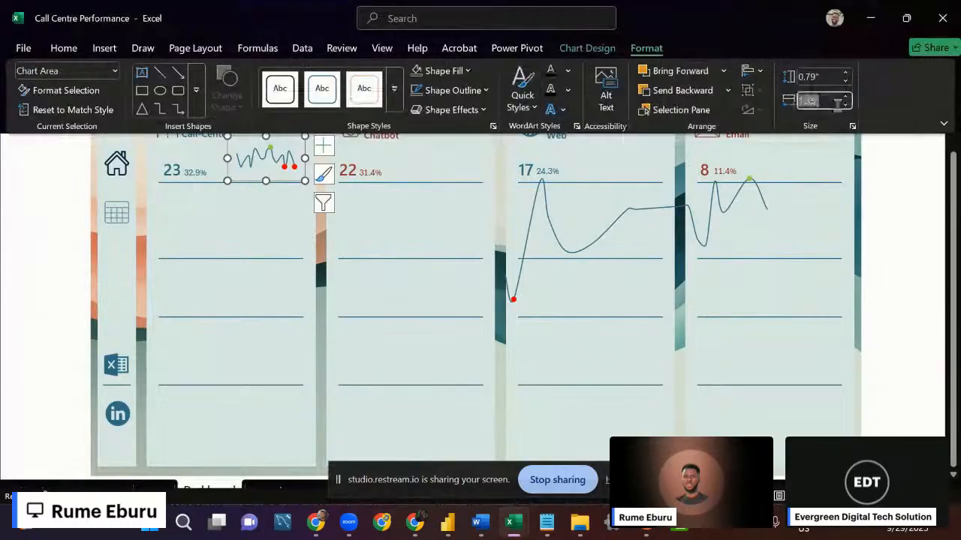
# Resize the Chatbot chart to 0.79" high and 1.35" wide.
pyautogui.click(802, 251)
pyautogui.click(600, 232)
pyautogui.moveTo(495, 326); pyautogui.dragTo(492, 326)
pyautogui.click(714, 6)
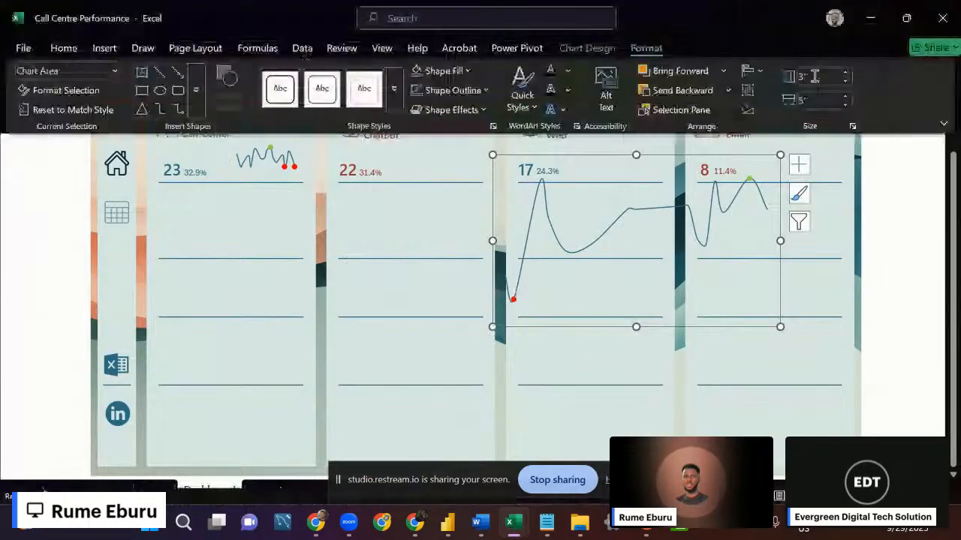
pyautogui.click(814, 76)
pyautogui.write('0.79')
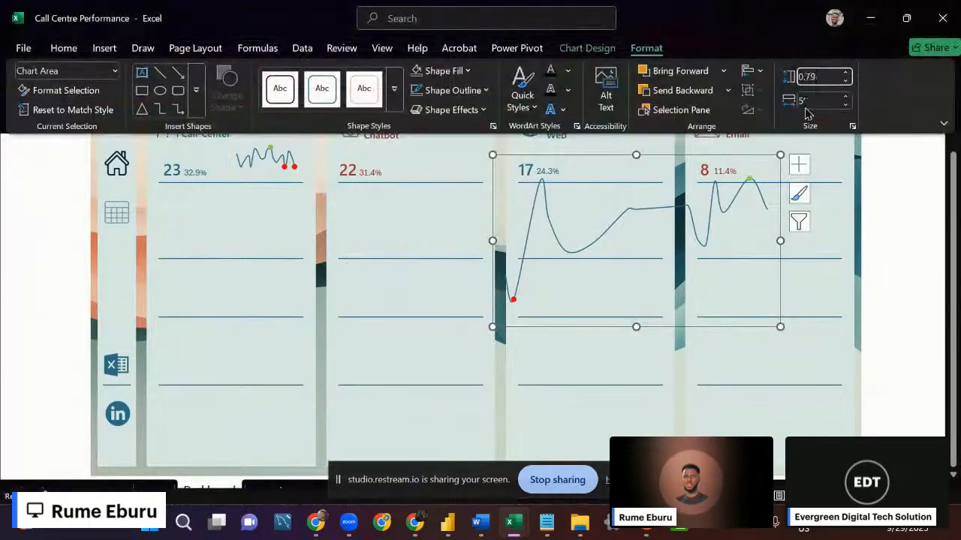
pyautogui.press('Tab')
pyautogui.write('1')
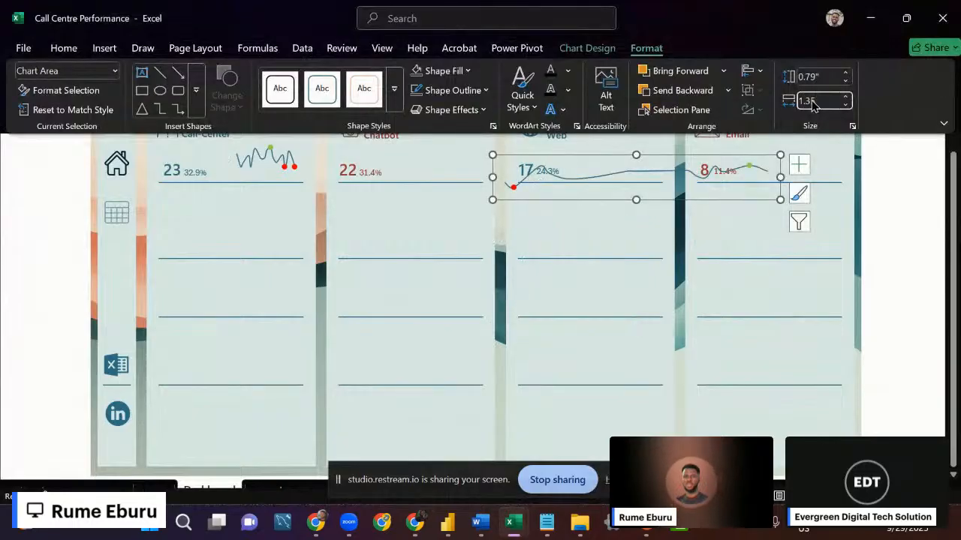
pyautogui.write('.35')
pyautogui.press('Return')
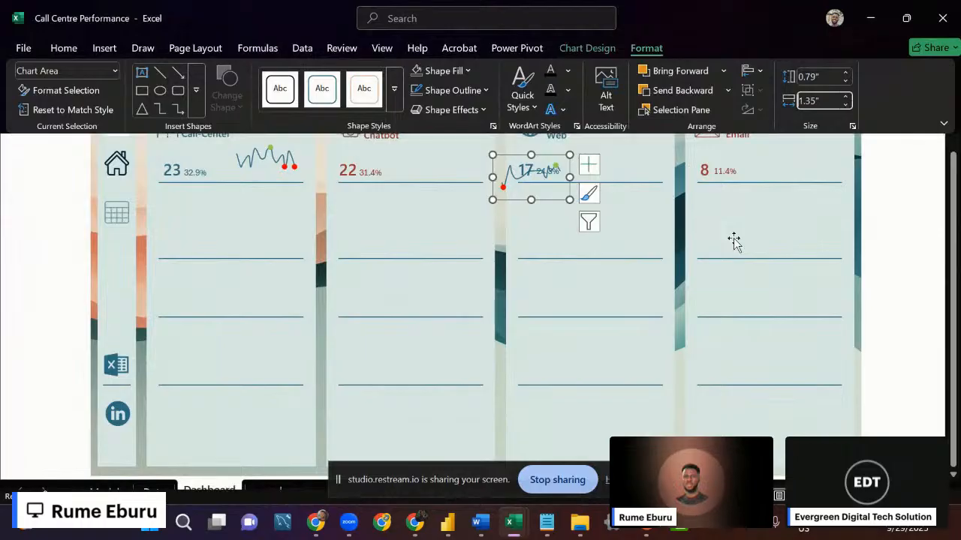
# Move the Chatbot chart onto the Chatbot card and align its middle with the Call-Center chart.
pyautogui.click(549, 204)
pyautogui.moveTo(549, 200); pyautogui.dragTo(467, 173)
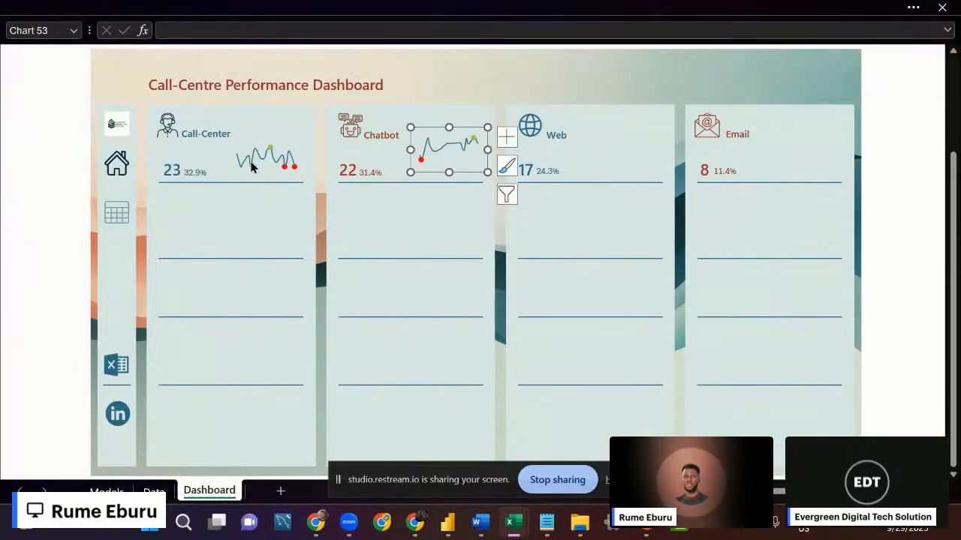
pyautogui.keyDown('ctrl'); pyautogui.click(251, 163); pyautogui.keyUp('ctrl')
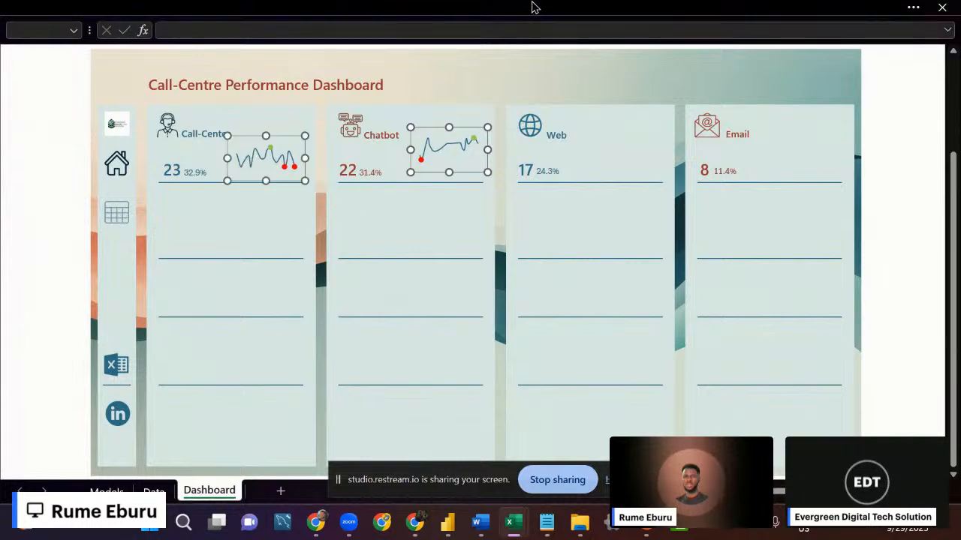
pyautogui.click(754, 10)
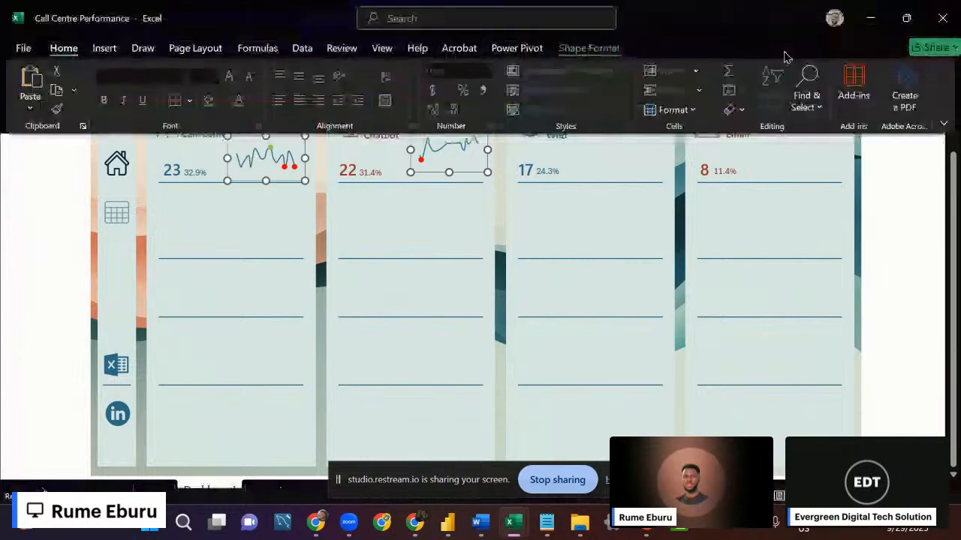
pyautogui.click(809, 71)
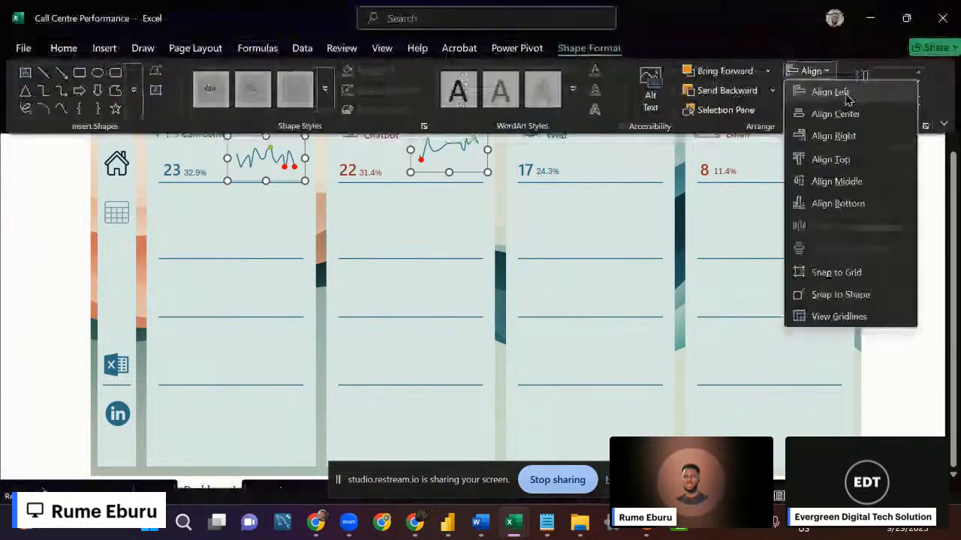
pyautogui.click(851, 184)
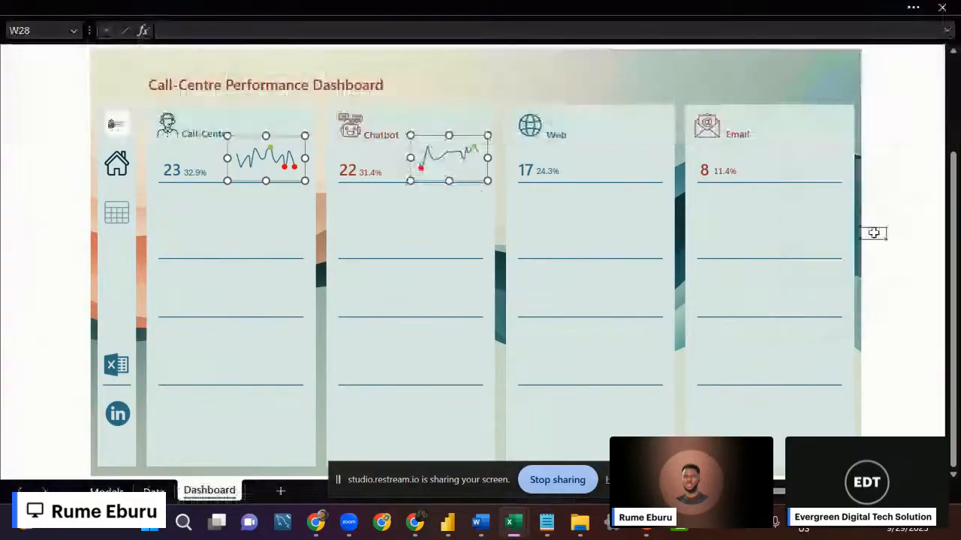
pyautogui.click(874, 233)
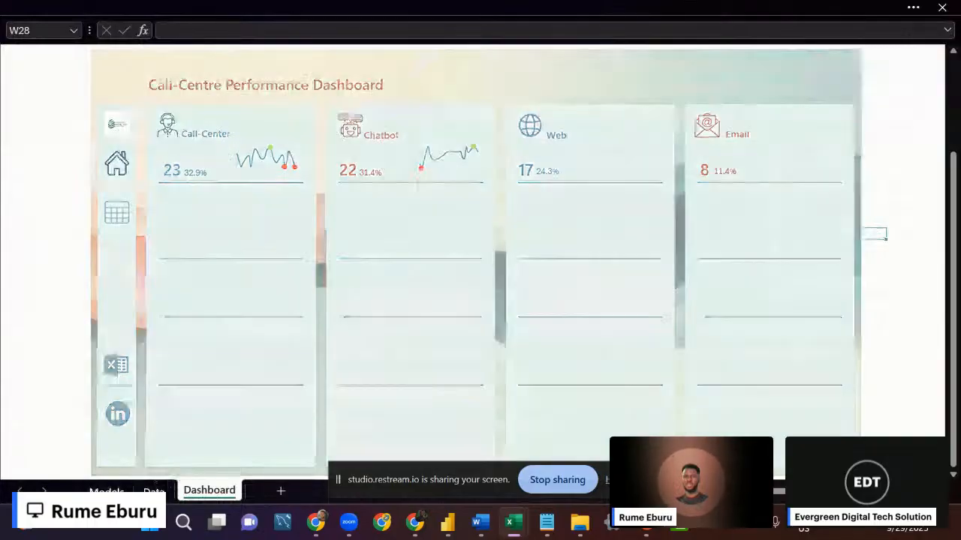
# Copy the ACD(Chatbot) pivot table in A143:B159 of the Models sheet and paste it at A165.
pyautogui.click(106, 490)
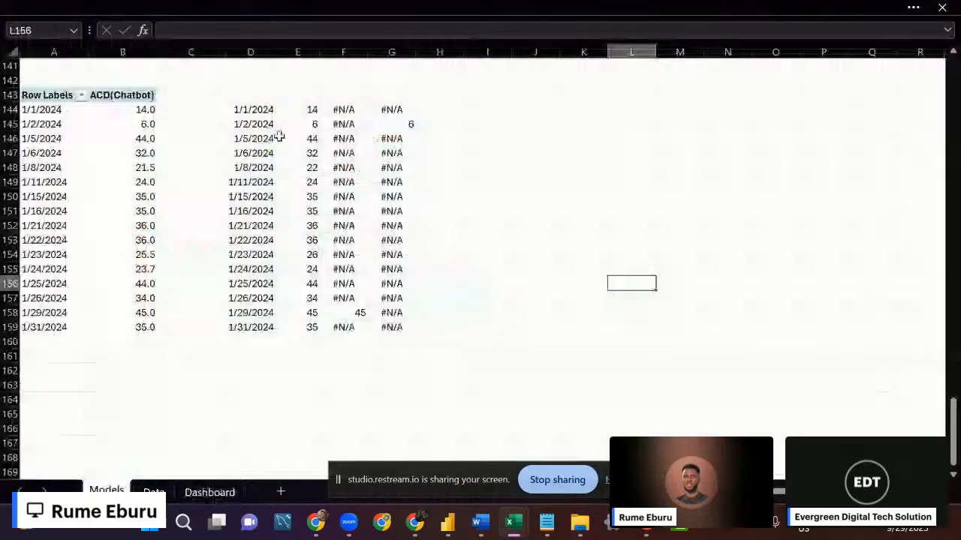
pyautogui.click(119, 136)
pyautogui.moveTo(45, 94); pyautogui.dragTo(143, 327)
pyautogui.hotkey('ctrl', 'c')
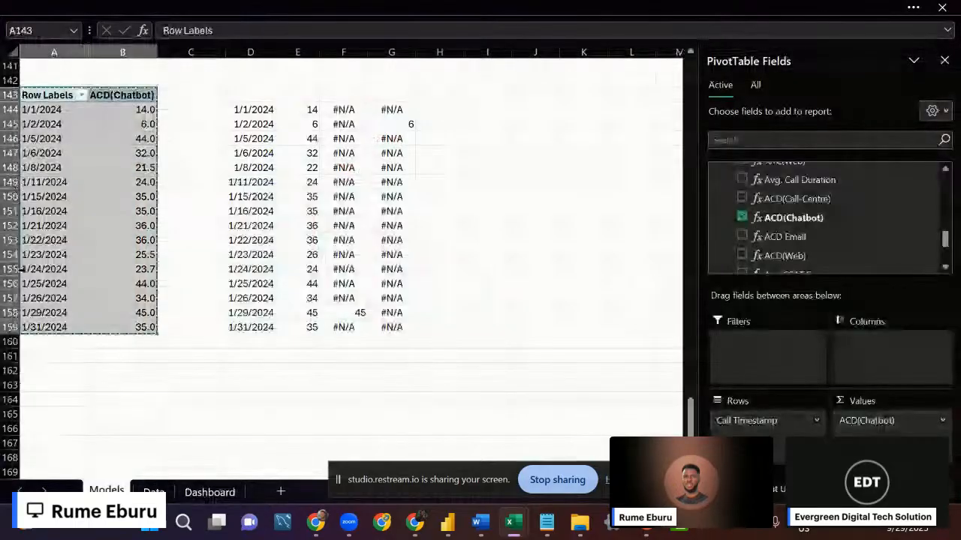
pyautogui.scroll(-3, 44, 286)
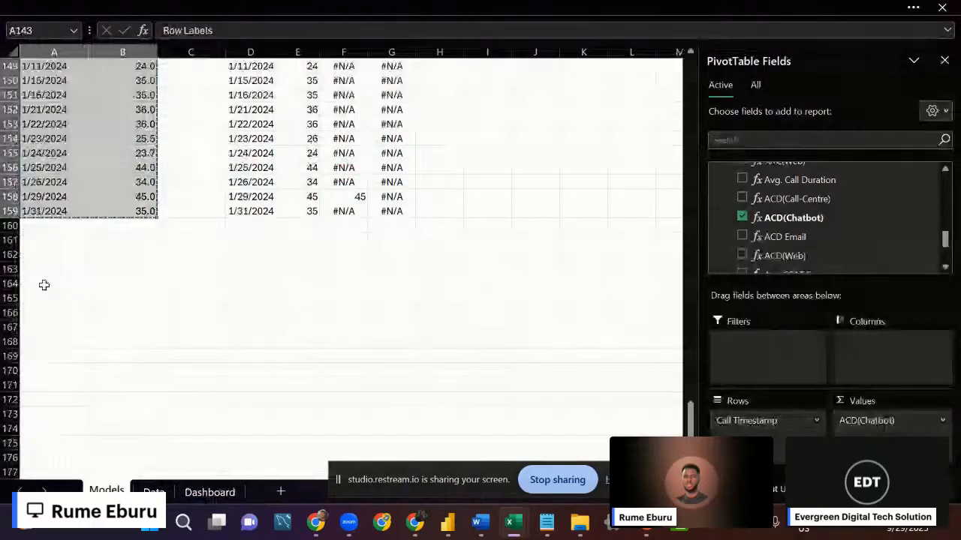
pyautogui.click(44, 297)
pyautogui.hotkey('ctrl', 'v')
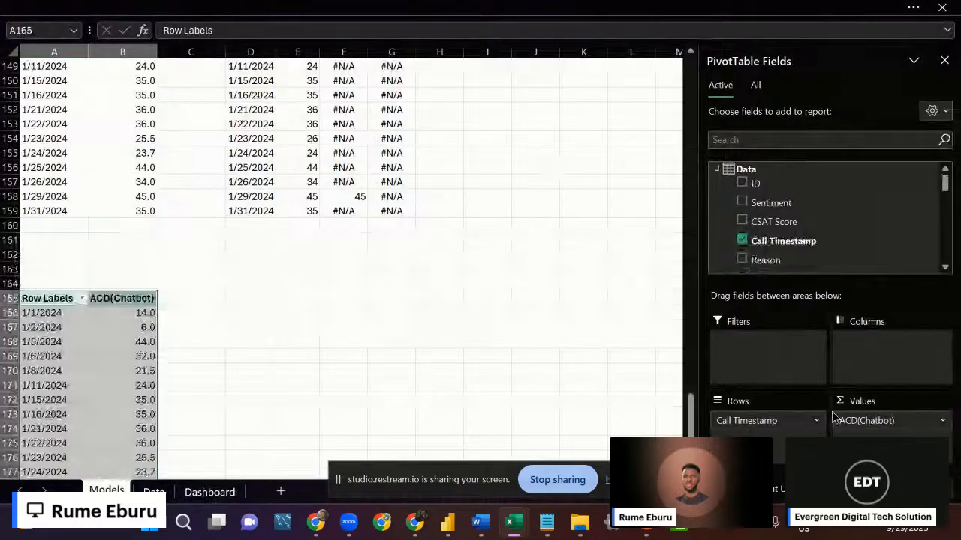
# Replace ACD(Chatbot) with the ACD(Web) measure in the pasted pivot table's values.
pyautogui.moveTo(867, 420); pyautogui.dragTo(587, 308)
pyautogui.scroll(-10, 797, 232)
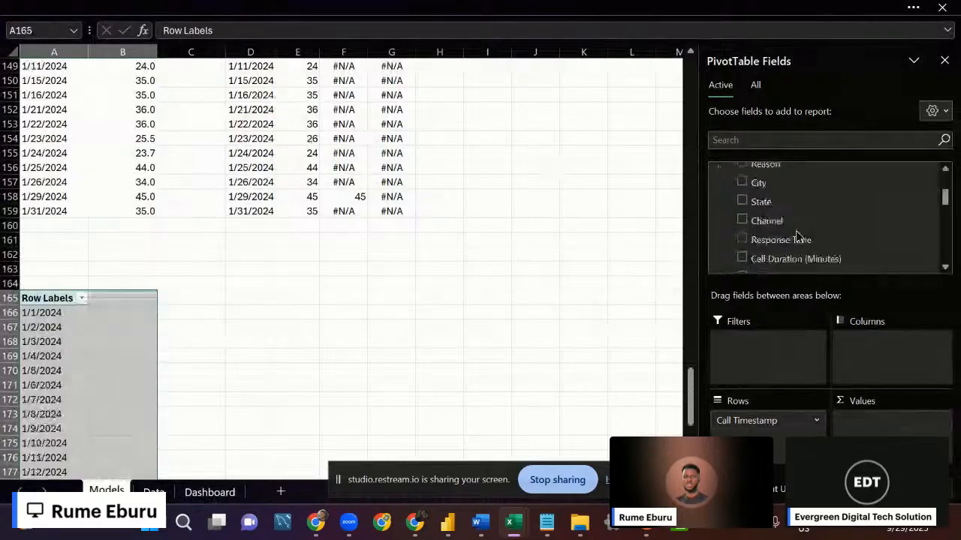
pyautogui.scroll(1, 797, 228)
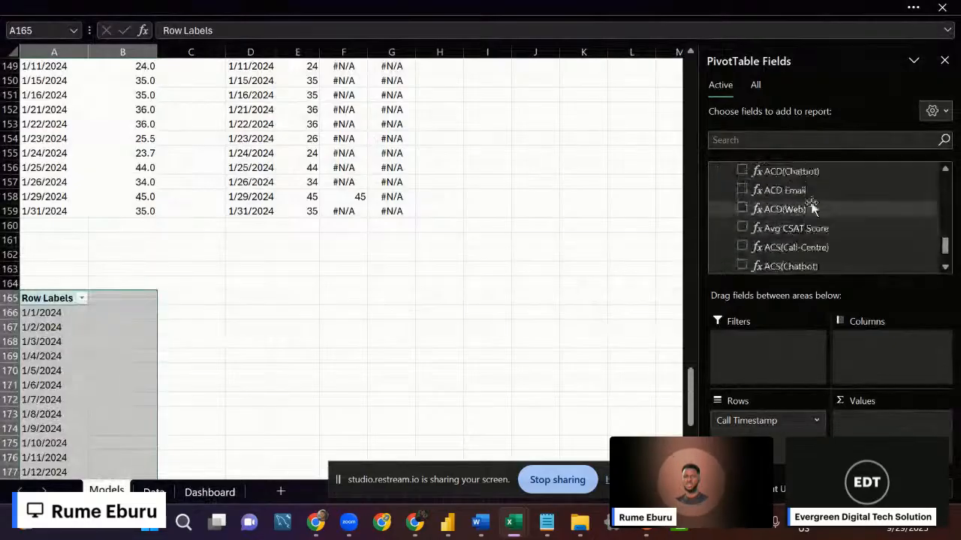
pyautogui.scroll(-1, 810, 205)
pyautogui.scroll(2, 828, 220)
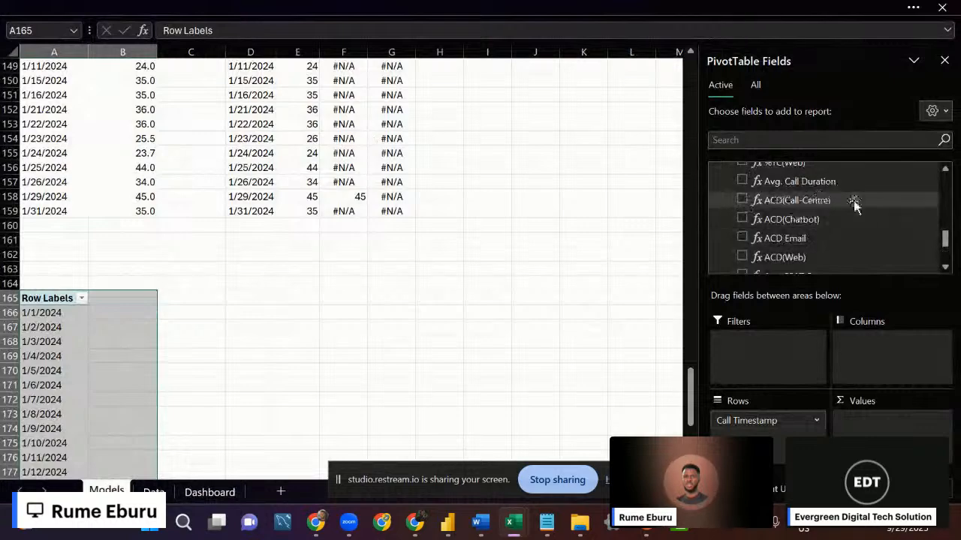
pyautogui.click(785, 257)
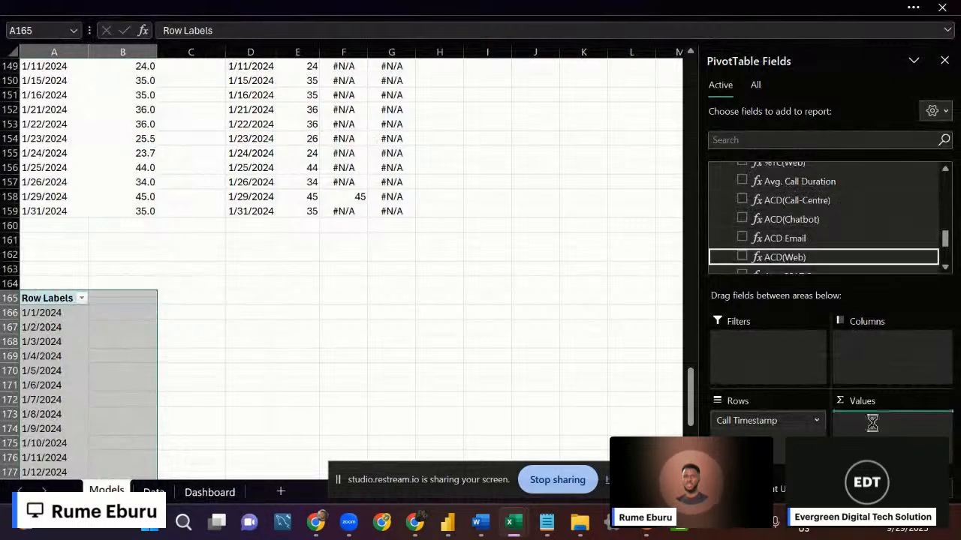
# Enter =A166 in D166 and fill it across and down to E180 to mirror the Web pivot table.
pyautogui.scroll(-4, 250, 238)
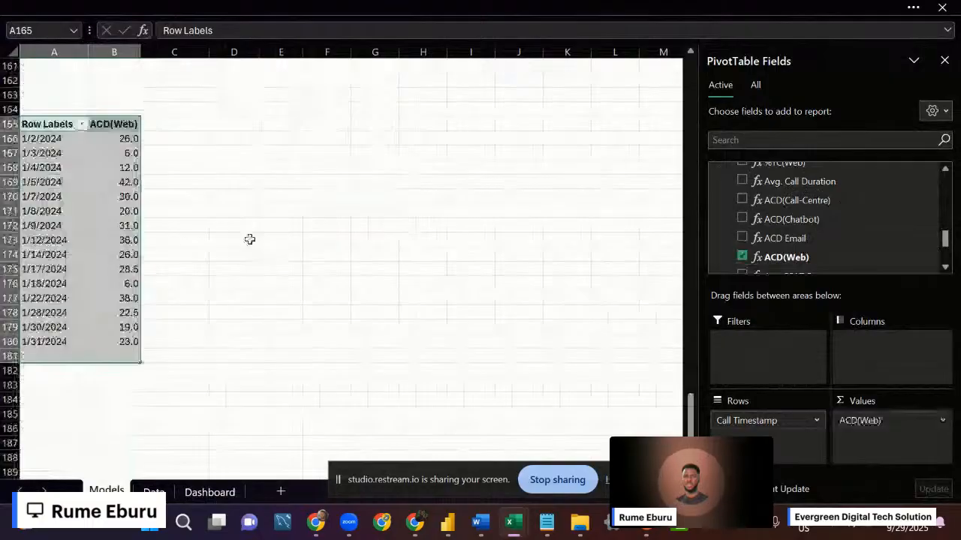
pyautogui.click(233, 138)
pyautogui.write('=IF')
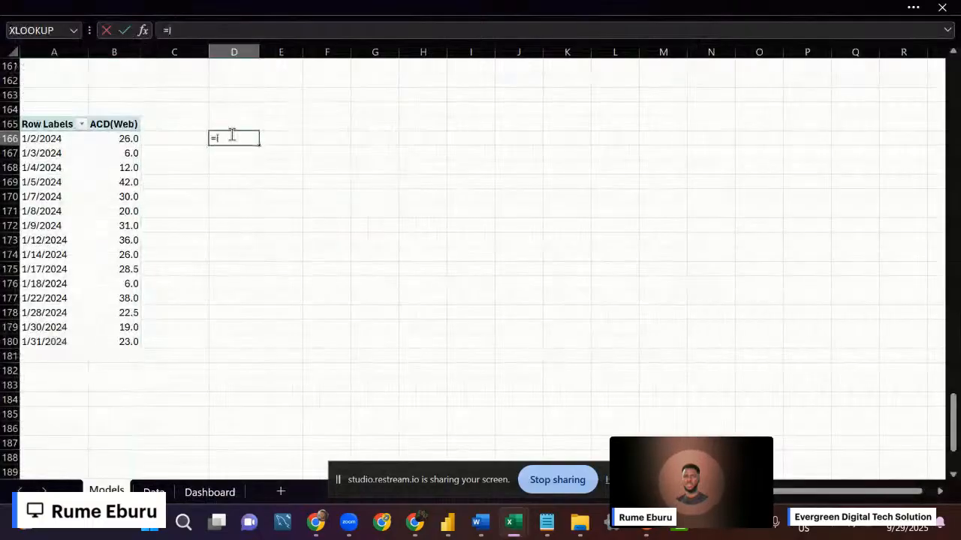
pyautogui.press('BackSpace')
pyautogui.press('BackSpace')
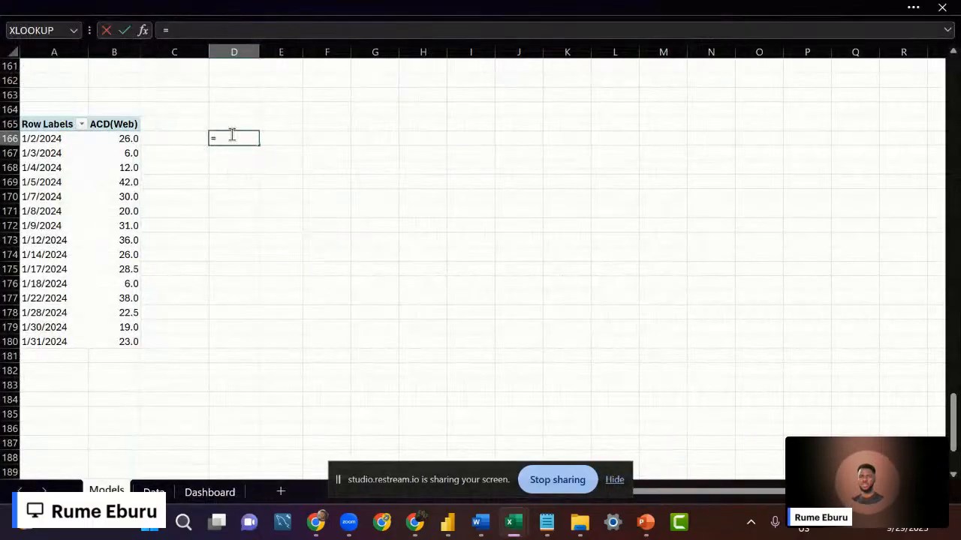
pyautogui.write('a1')
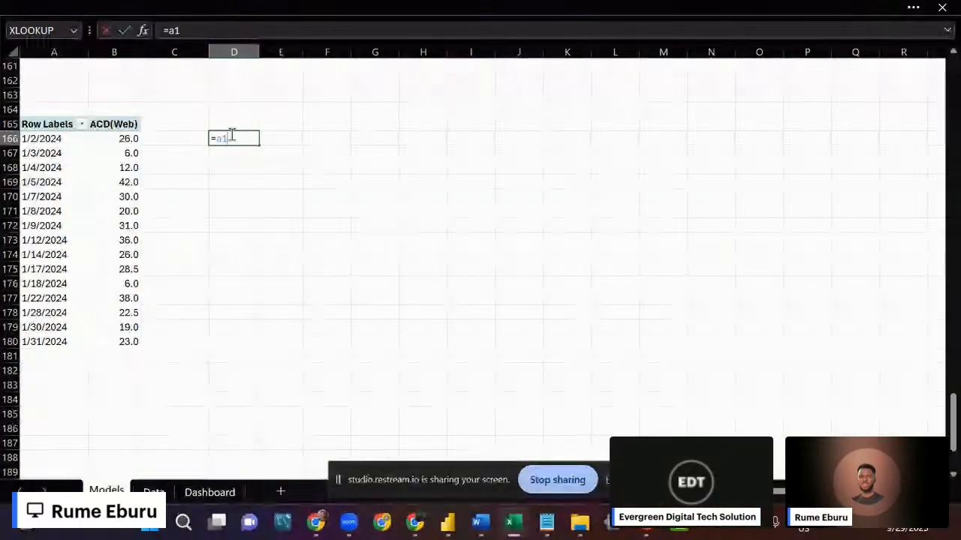
pyautogui.write('66')
pyautogui.press('Return')
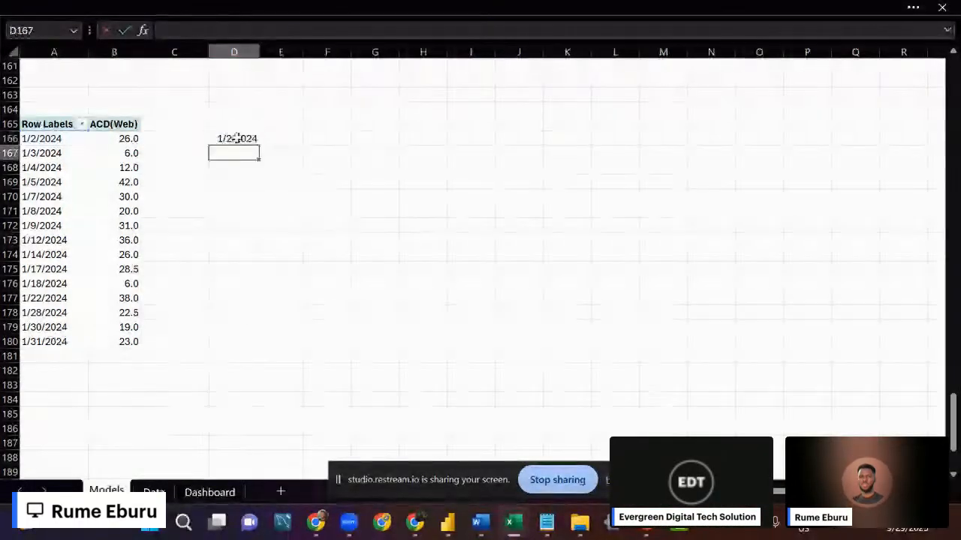
pyautogui.click(239, 139)
pyautogui.moveTo(258, 144); pyautogui.dragTo(295, 341)
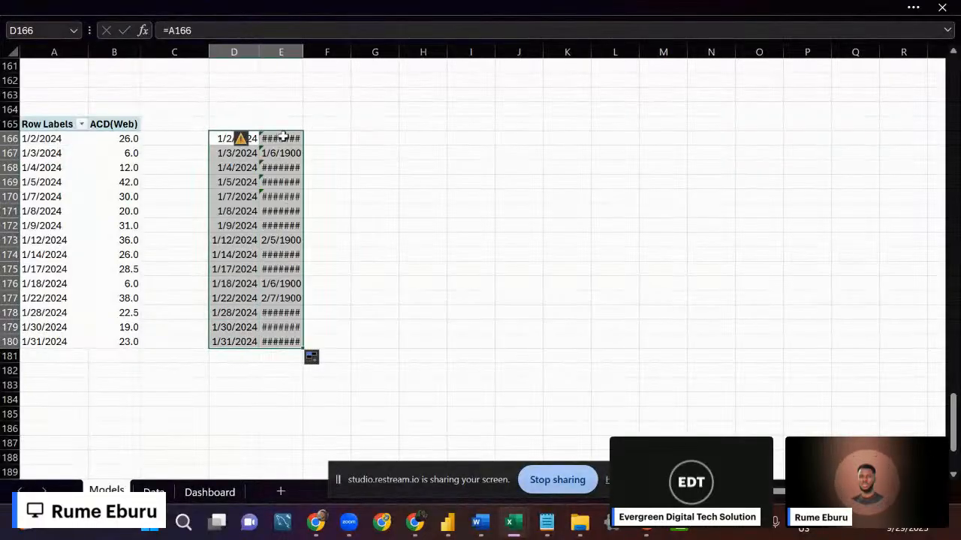
# Format E166:E180 as Number with 0 decimal places and the 1000 separator.
pyautogui.moveTo(282, 138); pyautogui.dragTo(270, 343)
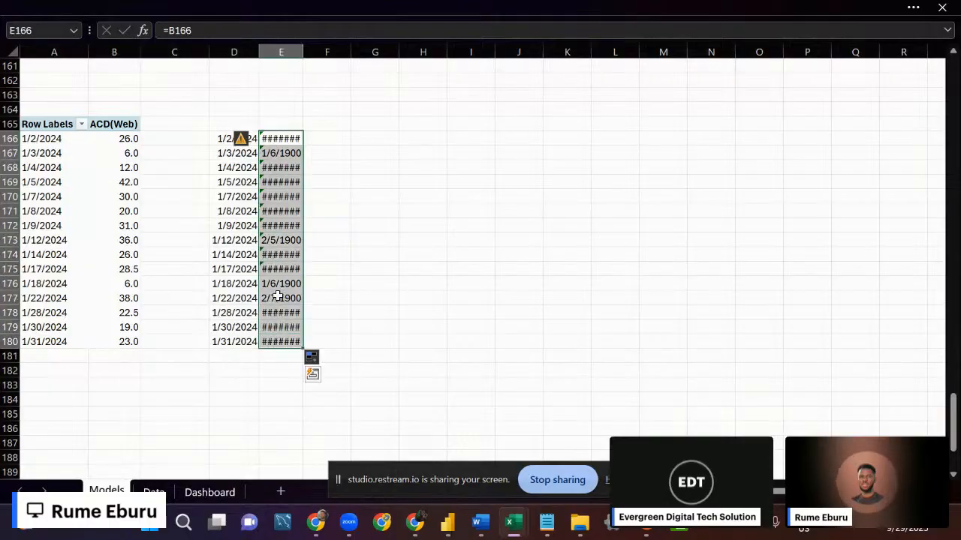
pyautogui.rightClick(277, 298)
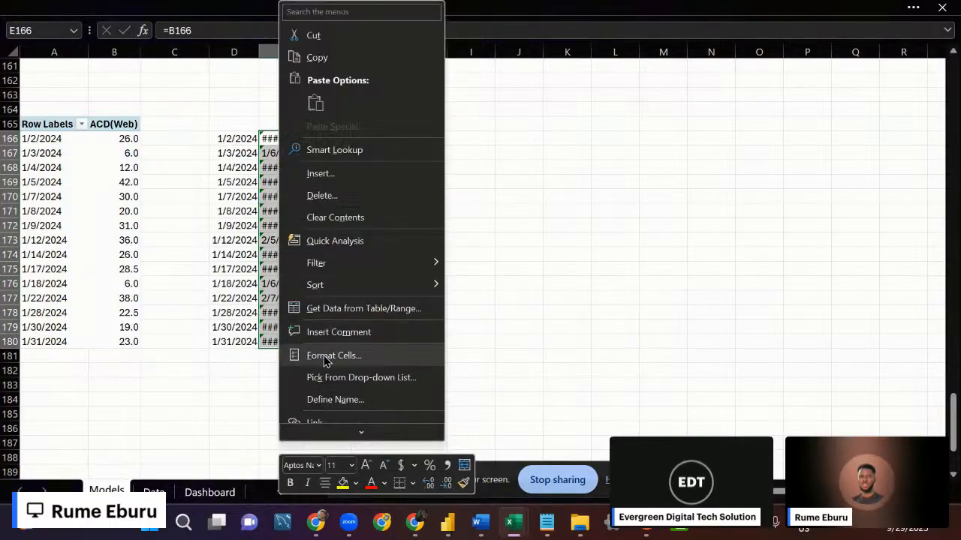
pyautogui.click(322, 352)
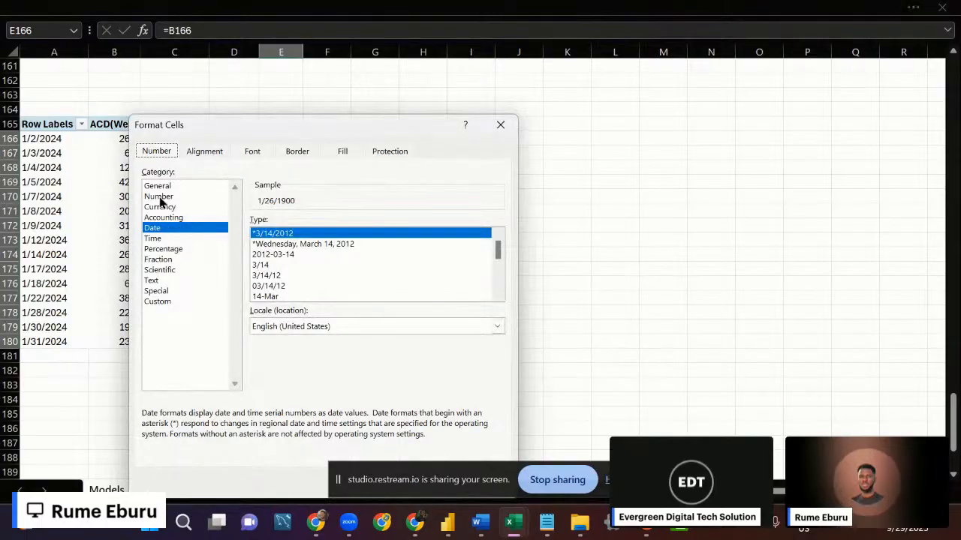
pyautogui.click(165, 197)
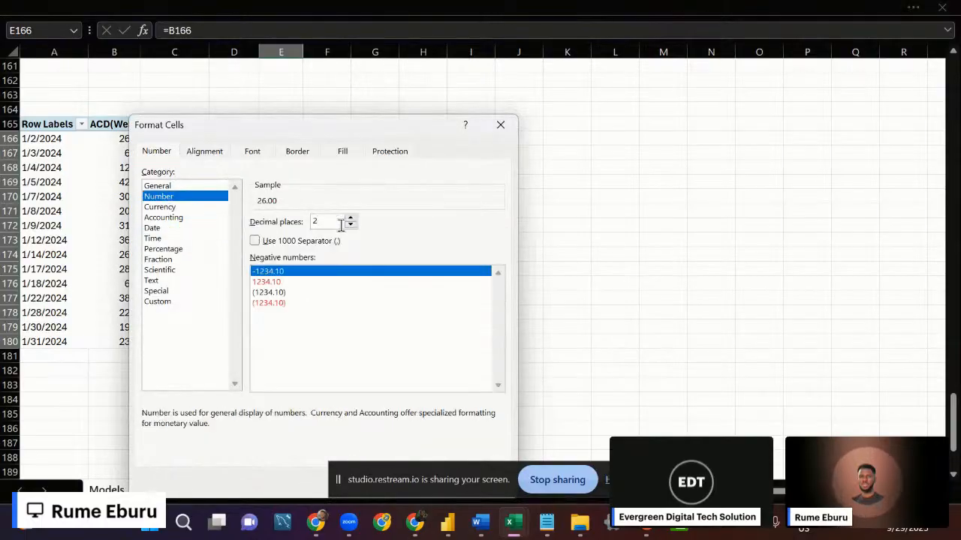
pyautogui.write('0')
pyautogui.click(255, 241)
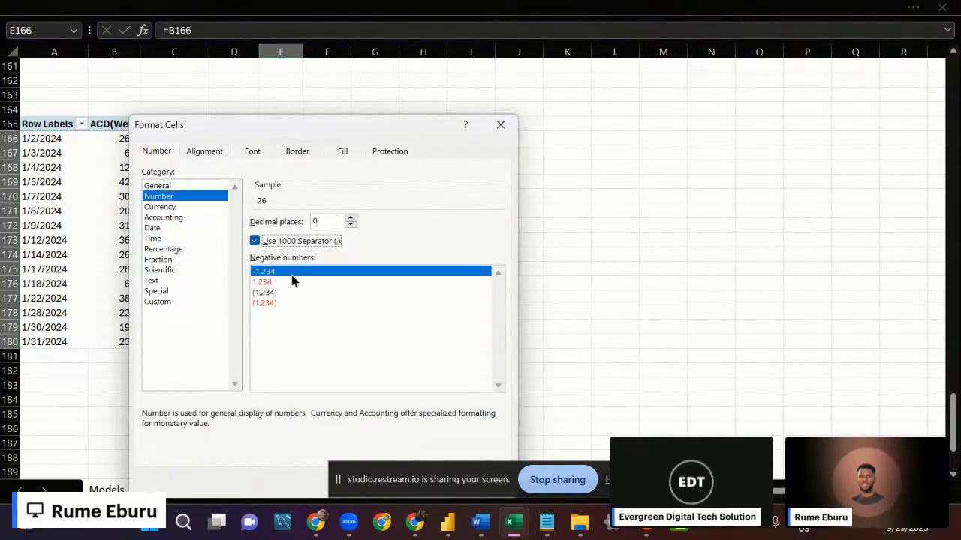
pyautogui.click(433, 464)
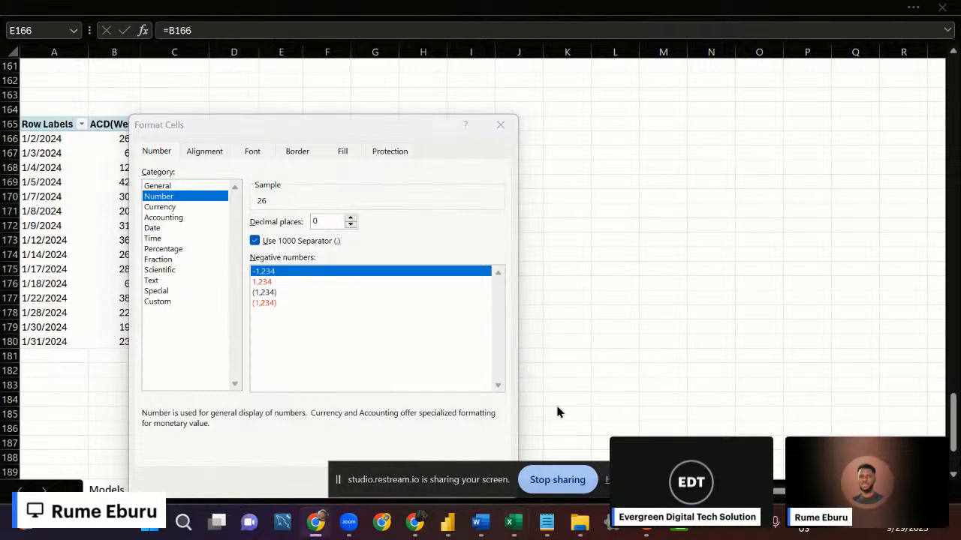
pyautogui.moveTo(416, 141); pyautogui.dragTo(467, 69)
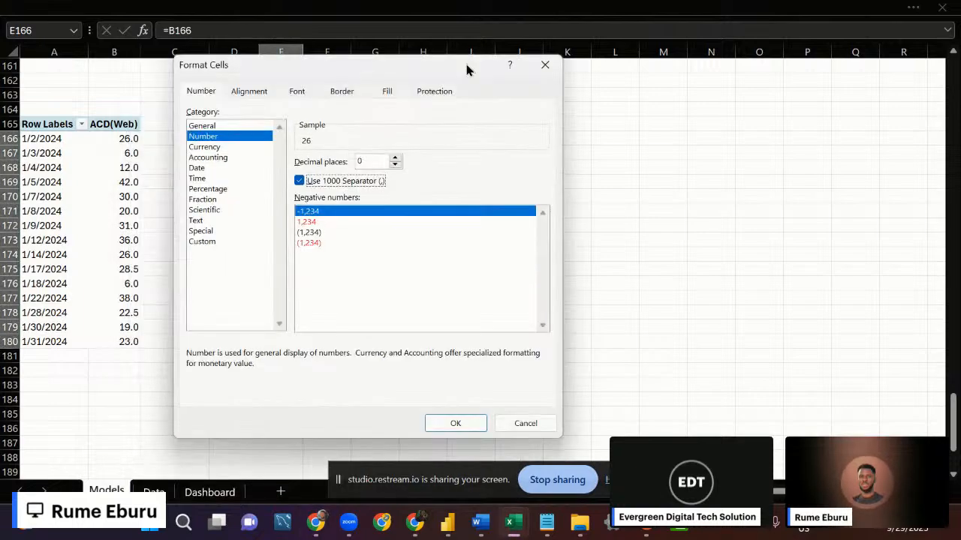
pyautogui.click(474, 426)
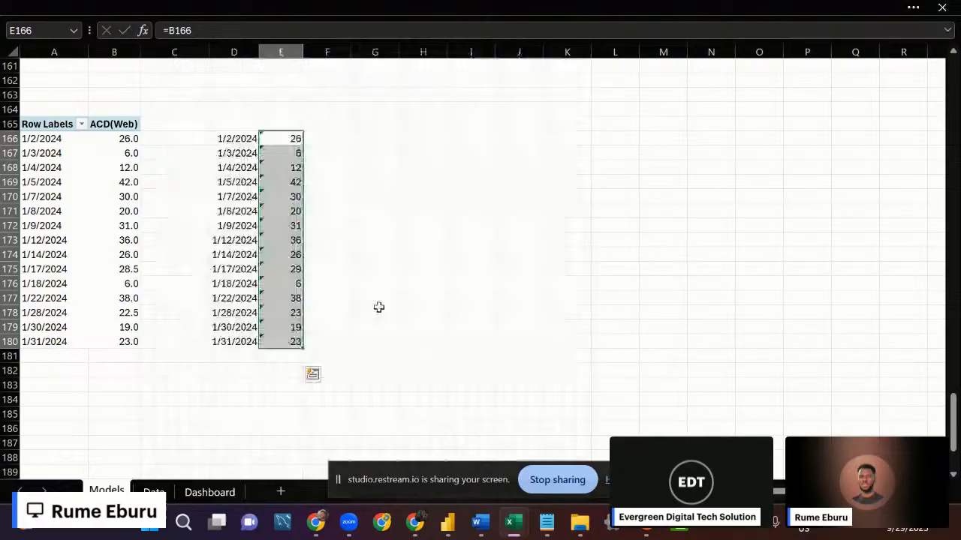
# Enter =IF(MAX($E$166:$E$180)=E166,E166,NA()) in F166 to flag the Web channel's maximum.
pyautogui.click(320, 138)
pyautogui.write('=if')
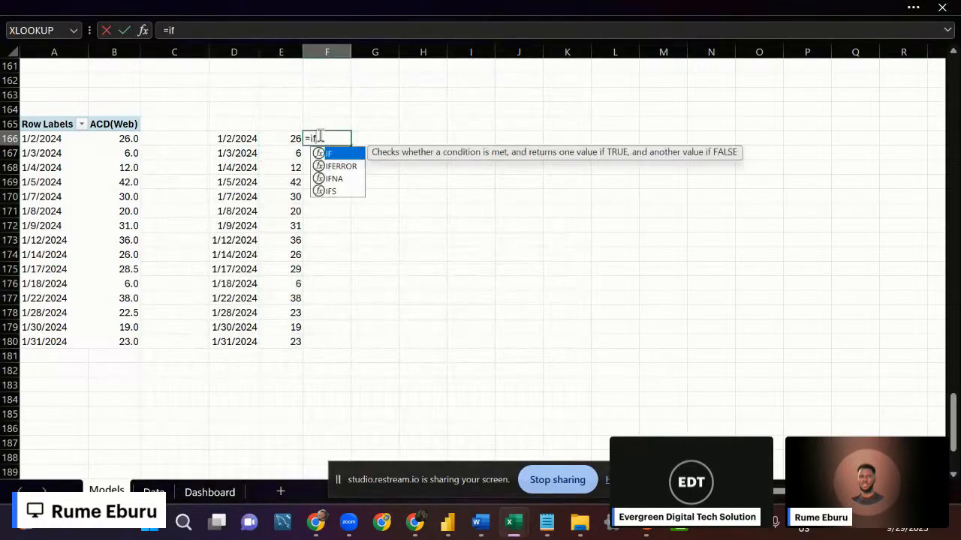
pyautogui.press('Tab')
pyautogui.write('ma')
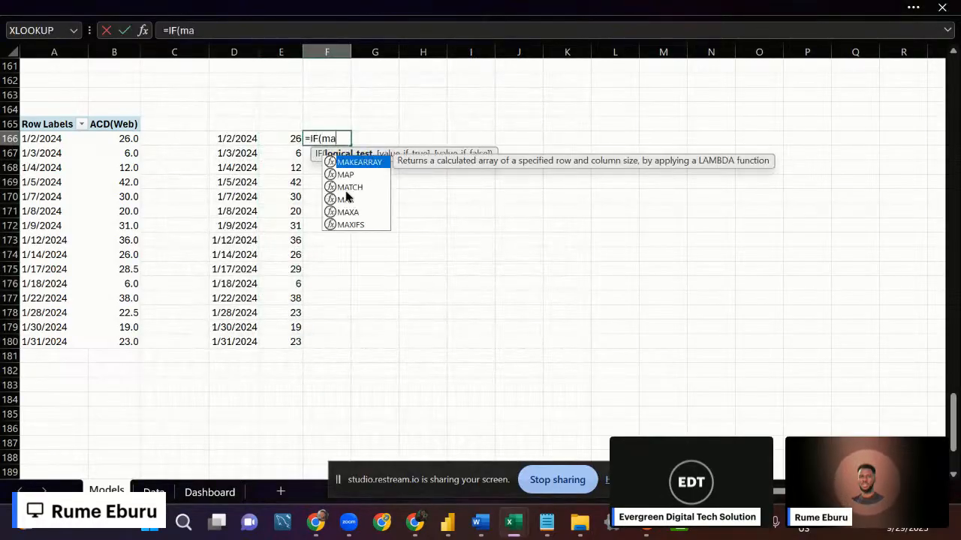
pyautogui.doubleClick(356, 201)
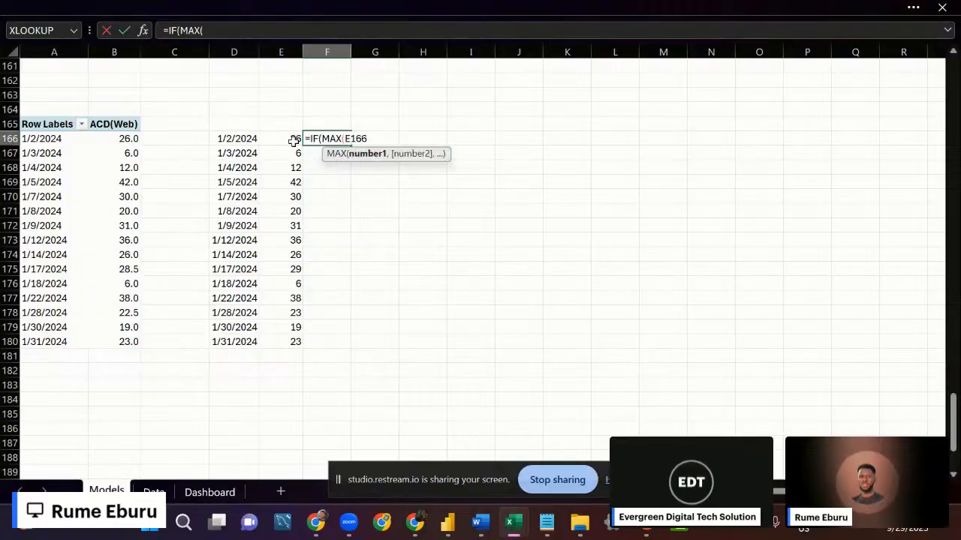
pyautogui.moveTo(294, 140); pyautogui.dragTo(281, 341)
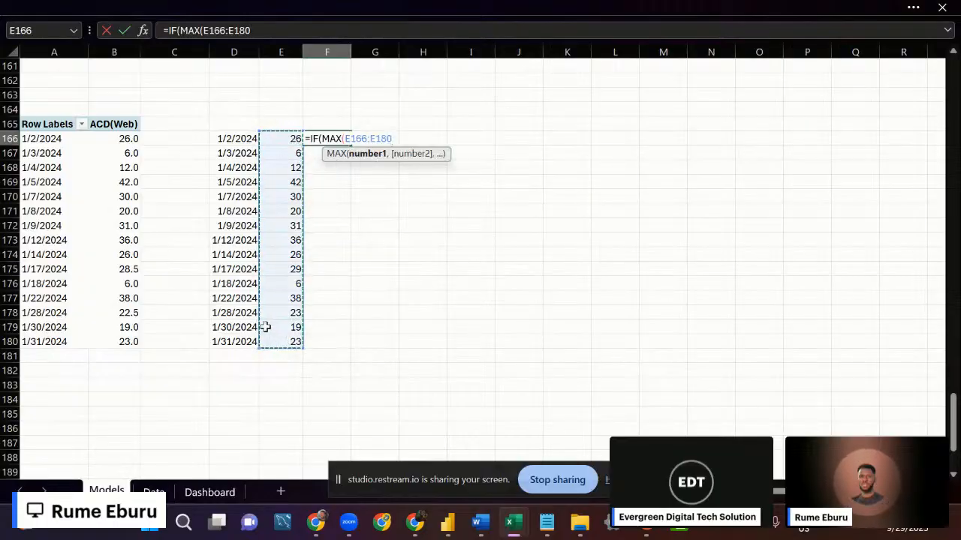
pyautogui.press('F4')
pyautogui.write(')=')
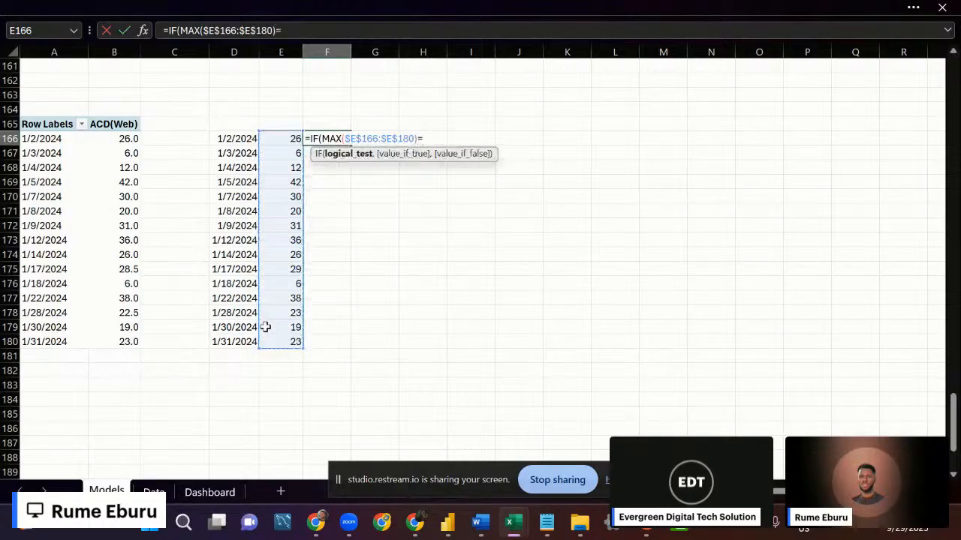
pyautogui.click(274, 141)
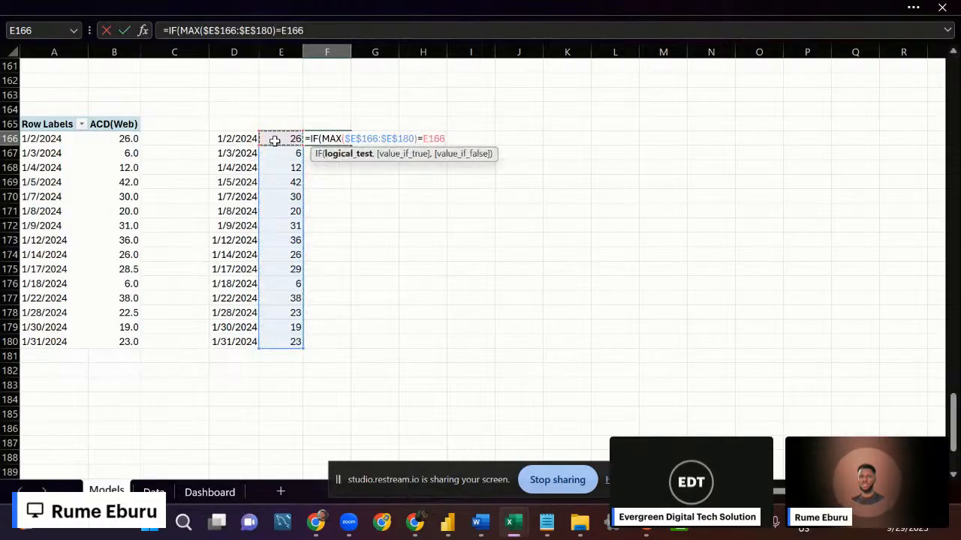
pyautogui.write(',')
pyautogui.click(275, 141)
pyautogui.write(',')
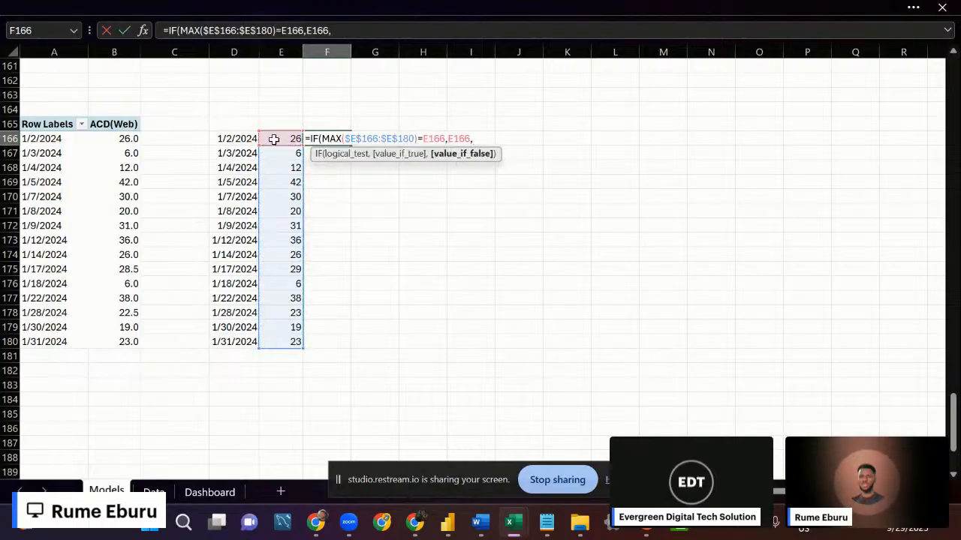
pyautogui.write('Na')
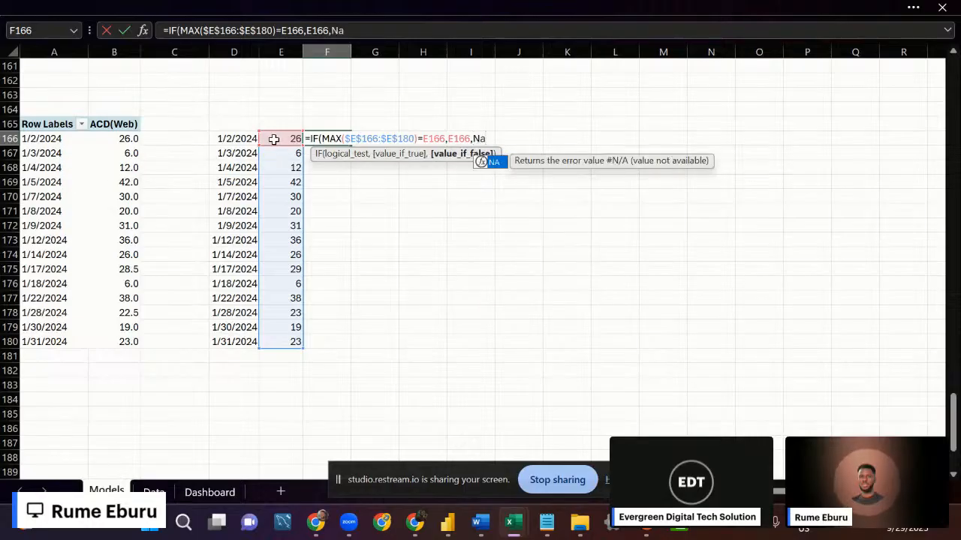
pyautogui.write(')')
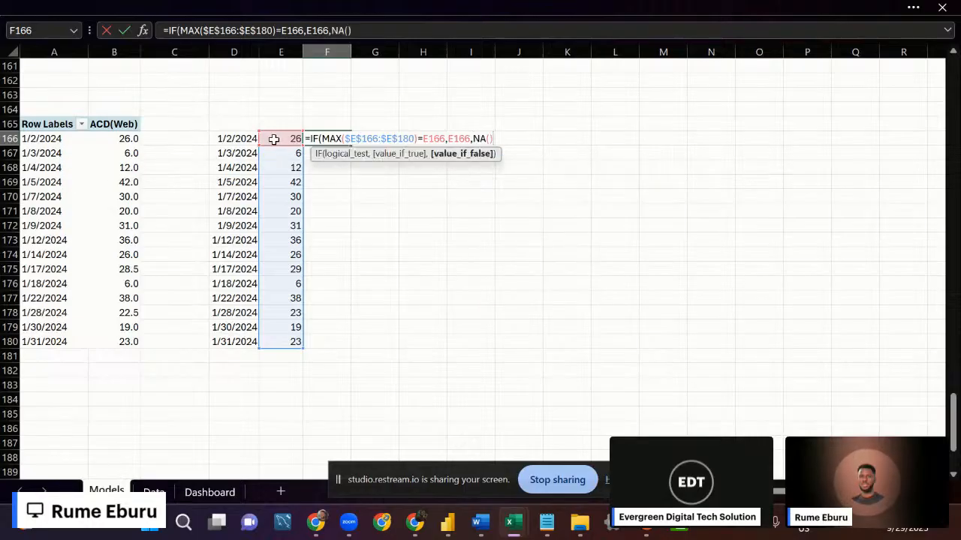
pyautogui.write(')')
pyautogui.press('Return')
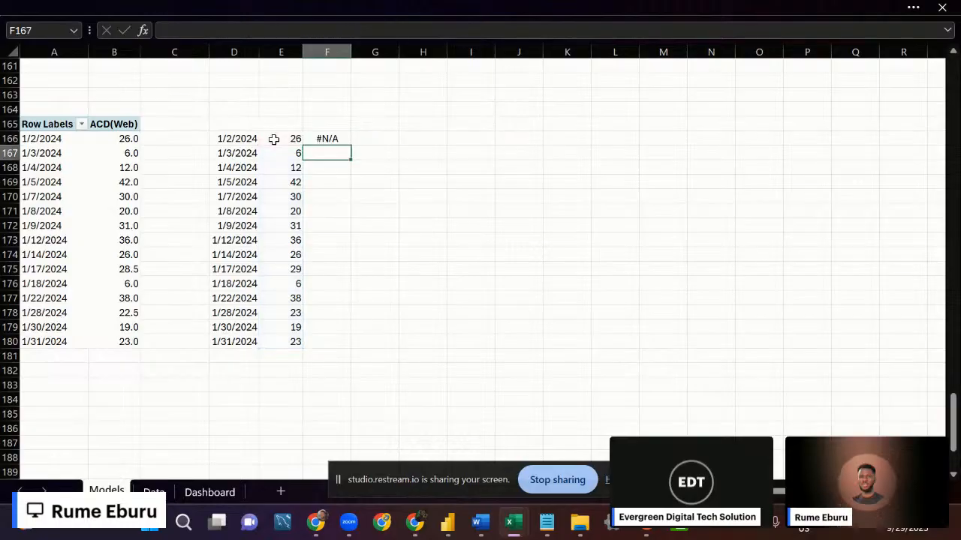
# Fill the maximum formula from F166 down to F180.
pyautogui.click(321, 140)
pyautogui.moveTo(350, 147); pyautogui.dragTo(339, 347)
pyautogui.click(424, 286)
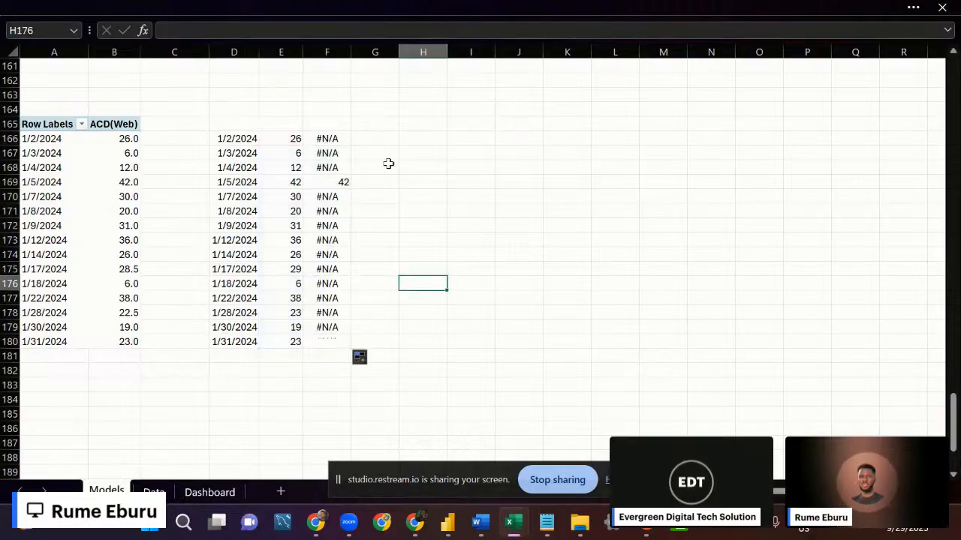
# Copy the text of the maximum formula in F166 and leave the cell's editing mode.
pyautogui.click(319, 139)
pyautogui.click(365, 31)
pyautogui.tripleClick(379, 30)
pyautogui.hotkey('ctrl', 'c')
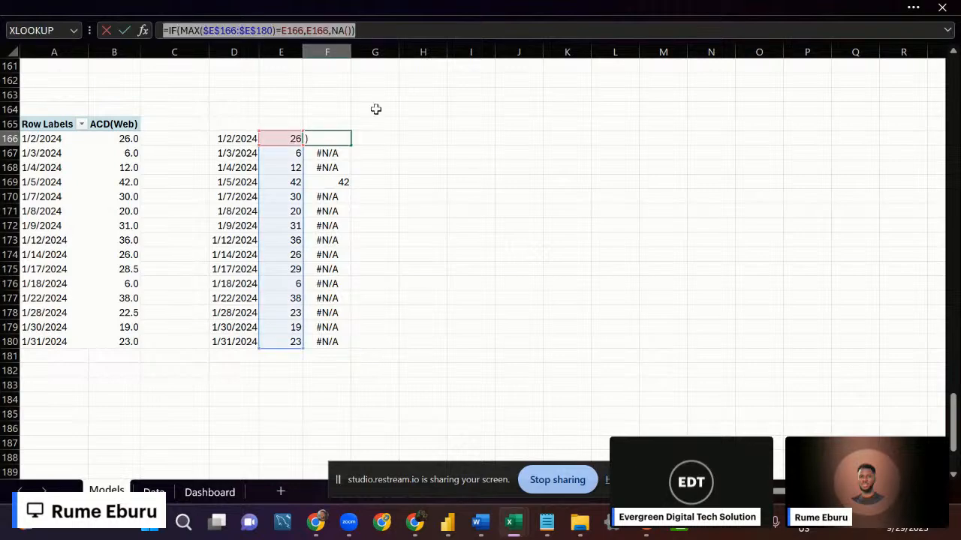
pyautogui.write('=')
pyautogui.click(388, 180)
pyautogui.press('Escape')
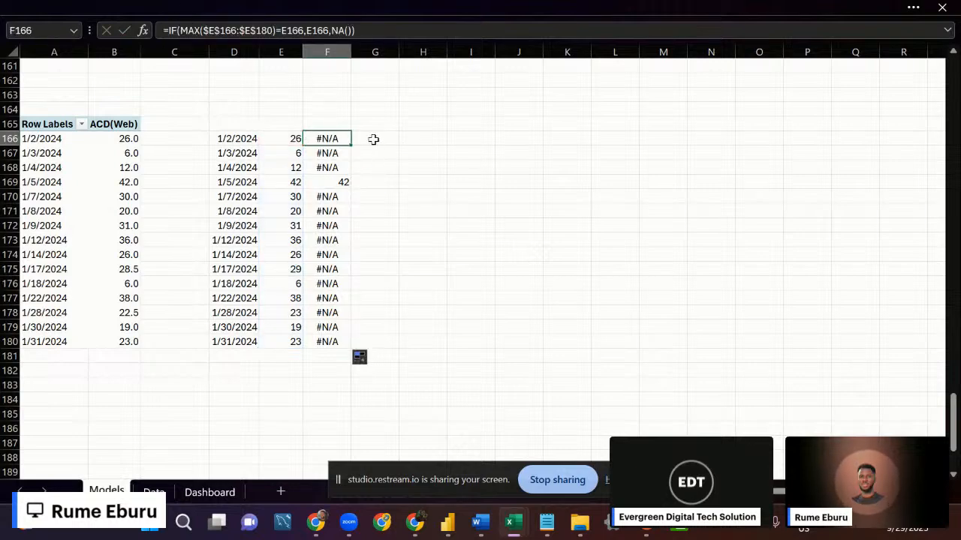
# Paste the formula into G166, change it to =IF(MIN($E$166:$E$180)=E166,E166,NA()) and fill it down to G180.
pyautogui.click(369, 137)
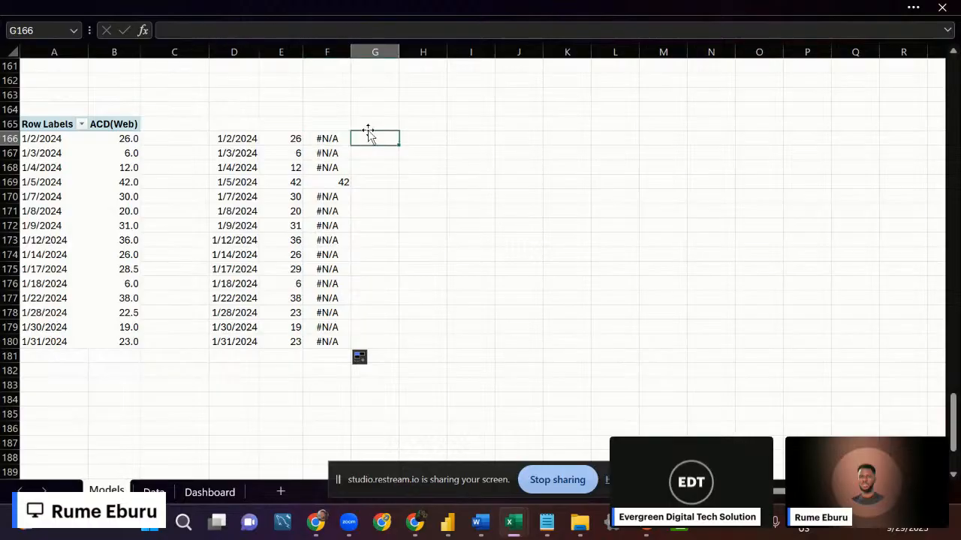
pyautogui.click(267, 30)
pyautogui.hotkey('ctrl', 'v')
pyautogui.click(204, 31)
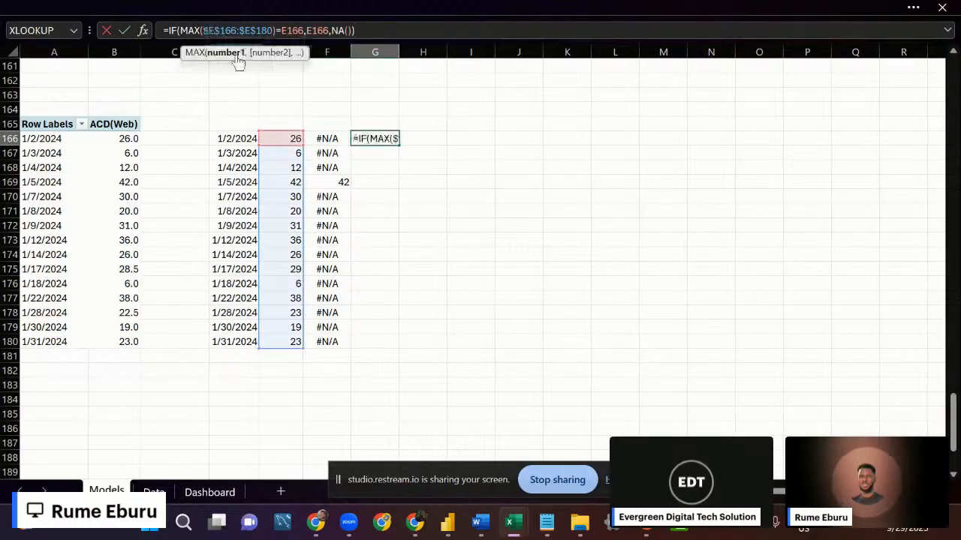
pyautogui.press('BackSpace')
pyautogui.press('BackSpace')
pyautogui.press('BackSpace')
pyautogui.write('IN(')
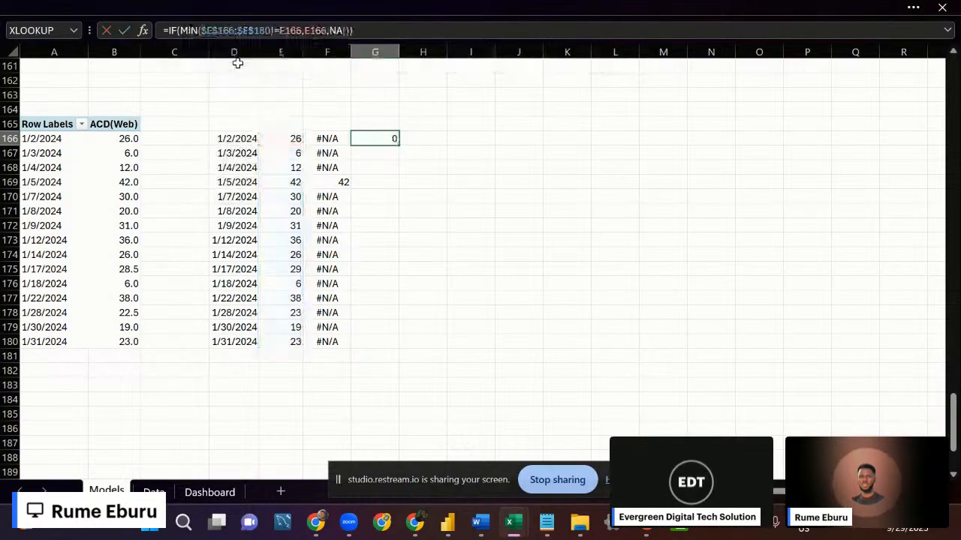
pyautogui.press('Return')
pyautogui.click(377, 138)
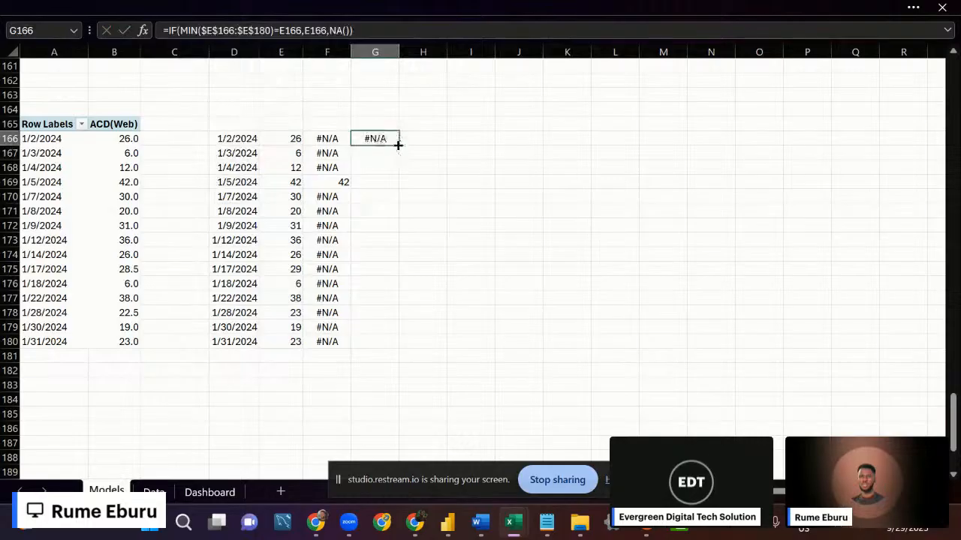
pyautogui.moveTo(397, 145); pyautogui.dragTo(393, 346)
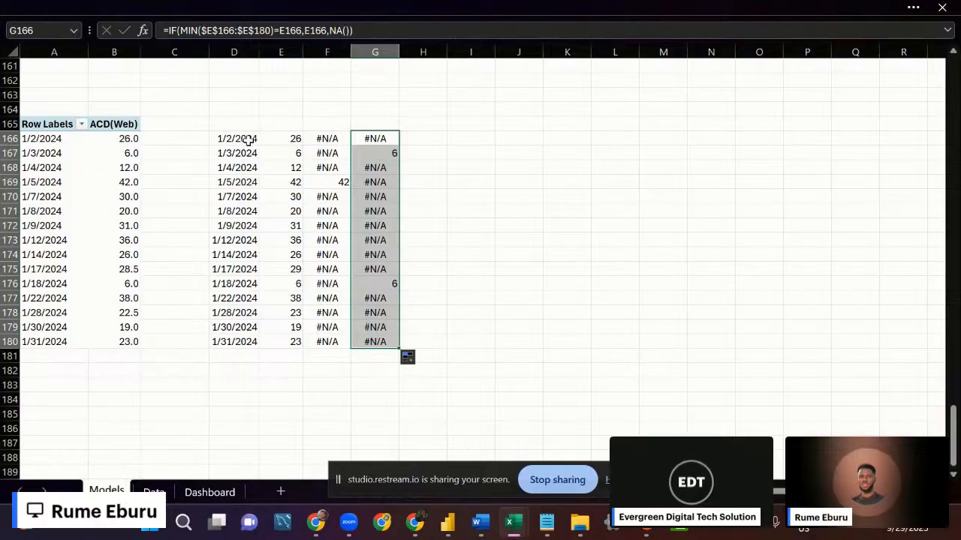
# Insert a line chart from D166:G180 and place it beside the data, over about columns I to P.
pyautogui.moveTo(246, 138); pyautogui.dragTo(354, 341)
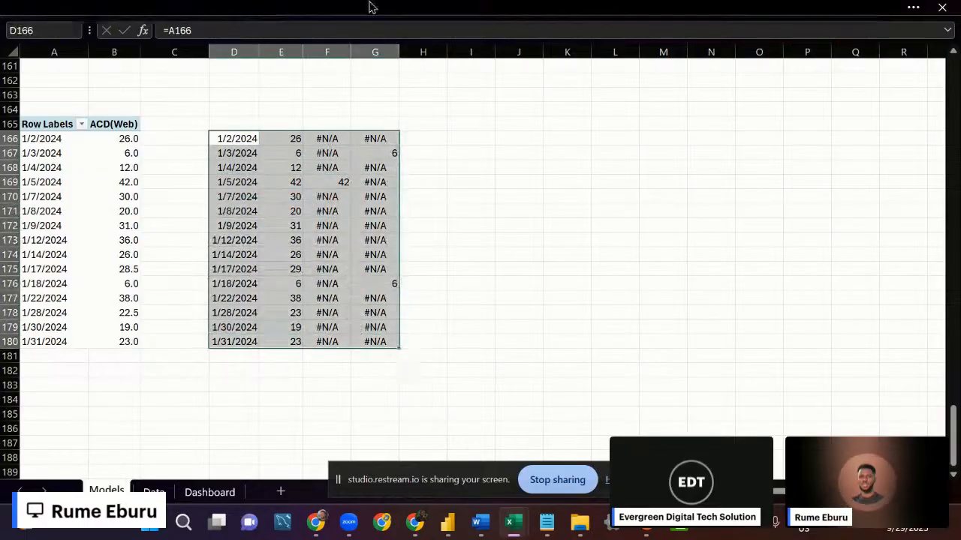
pyautogui.click(273, 10)
pyautogui.click(104, 48)
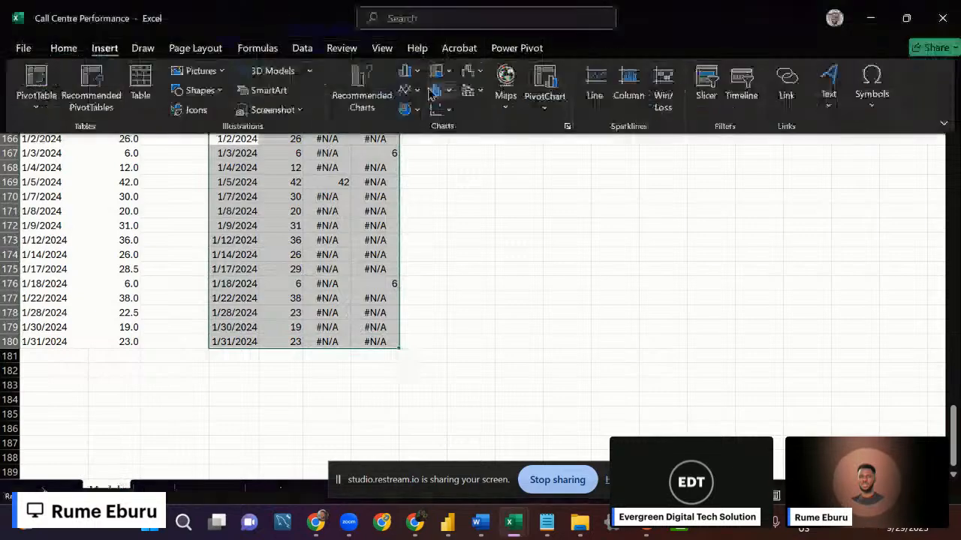
pyautogui.click(410, 91)
pyautogui.click(459, 147)
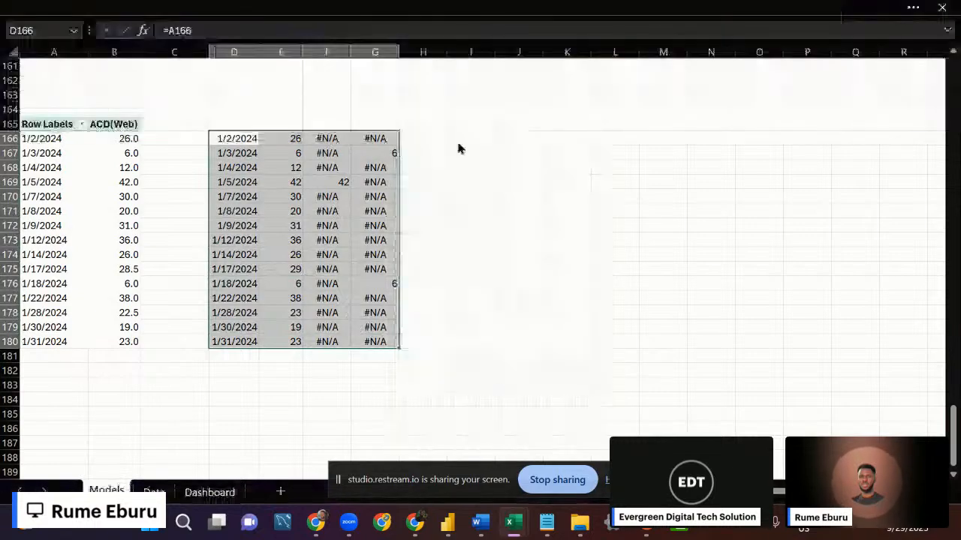
pyautogui.moveTo(312, 373); pyautogui.dragTo(463, 329)
# Delete the Web line chart's horizontal and vertical axes, gridlines, legend and title.
pyautogui.click(496, 282)
pyautogui.press('Delete')
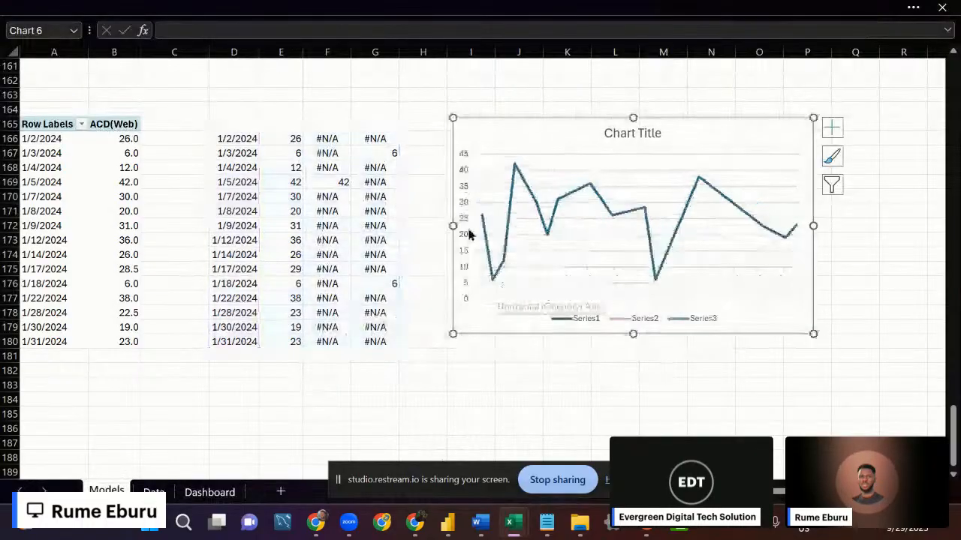
pyautogui.click(466, 241)
pyautogui.press('Delete')
pyautogui.click(549, 253)
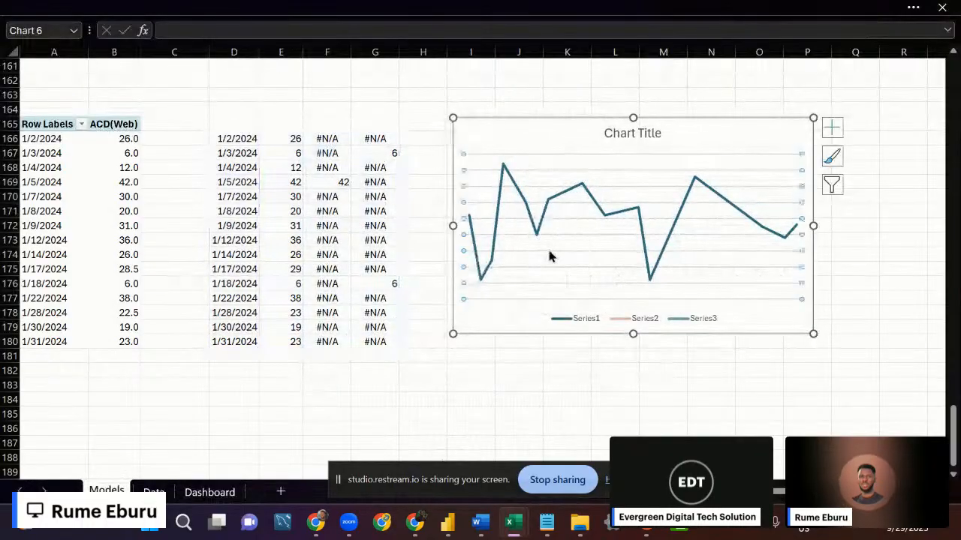
pyautogui.press('Delete')
pyautogui.click(613, 321)
pyautogui.press('Delete')
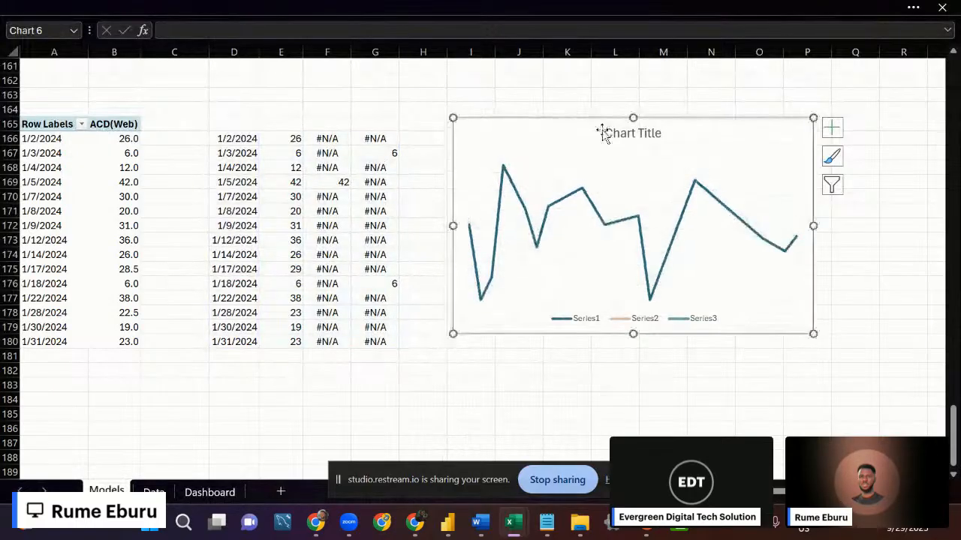
pyautogui.click(617, 133)
pyautogui.press('Delete')
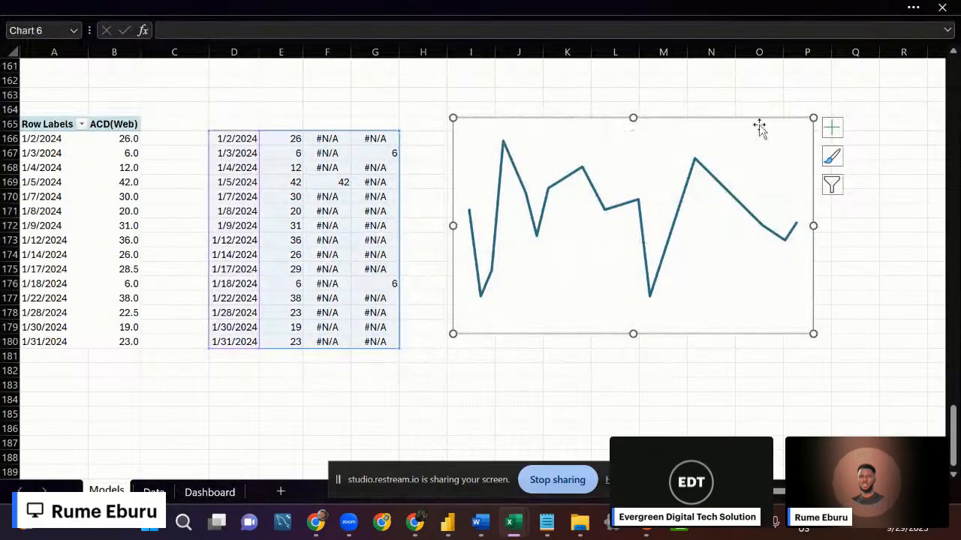
# Move the Web chart over the data table and give its maximum series (Series 2) built-in circle markers of size 7.
pyautogui.moveTo(803, 125); pyautogui.dragTo(529, 111)
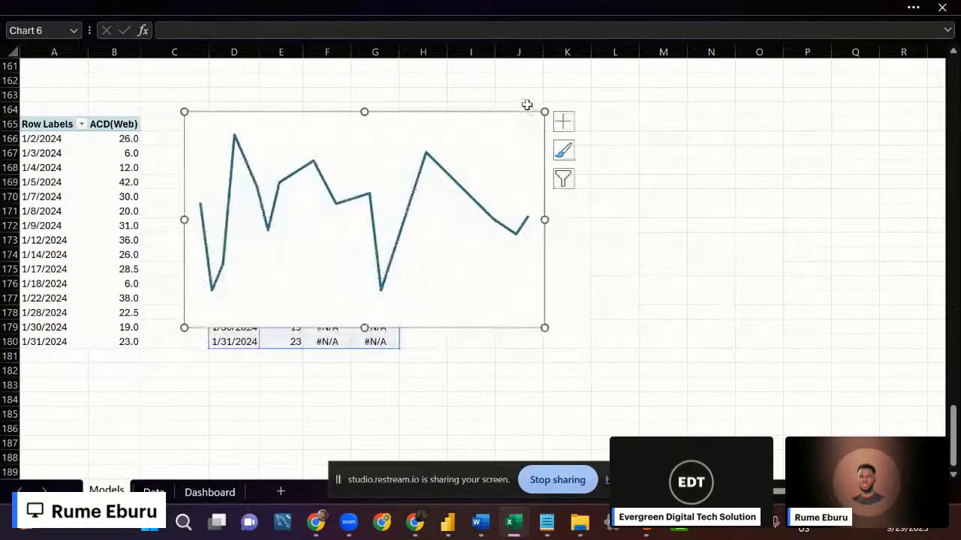
pyautogui.rightClick(525, 125)
pyautogui.click(590, 272)
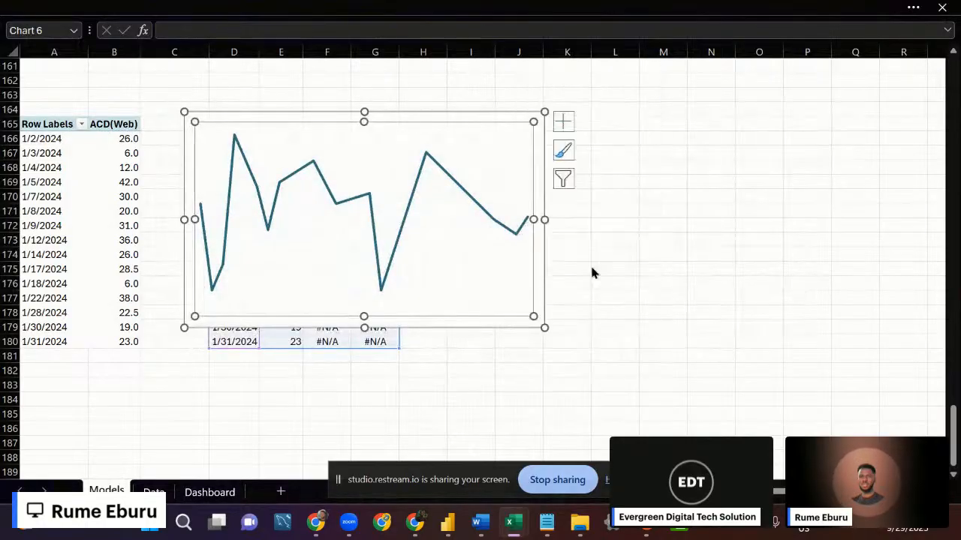
pyautogui.click(424, 170)
pyautogui.click(732, 92)
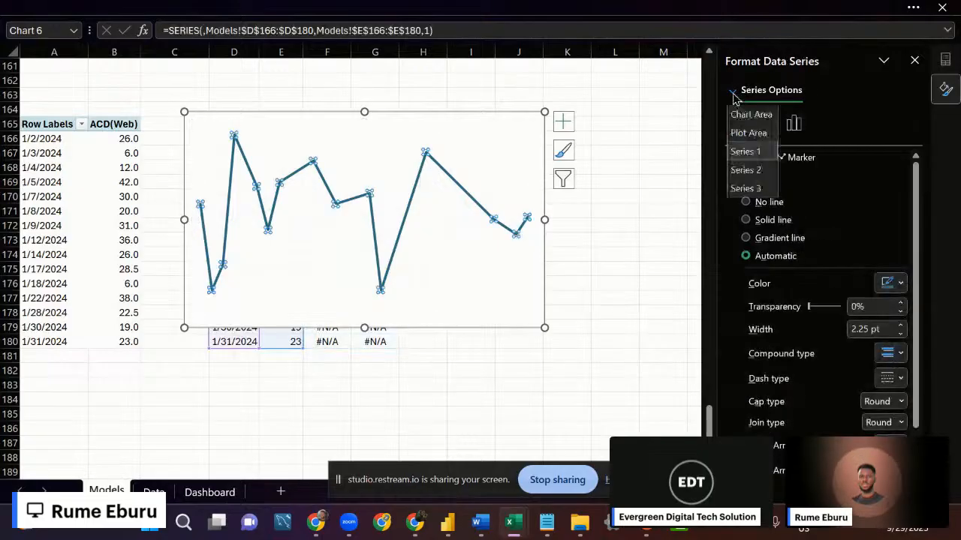
pyautogui.click(745, 170)
pyautogui.click(797, 157)
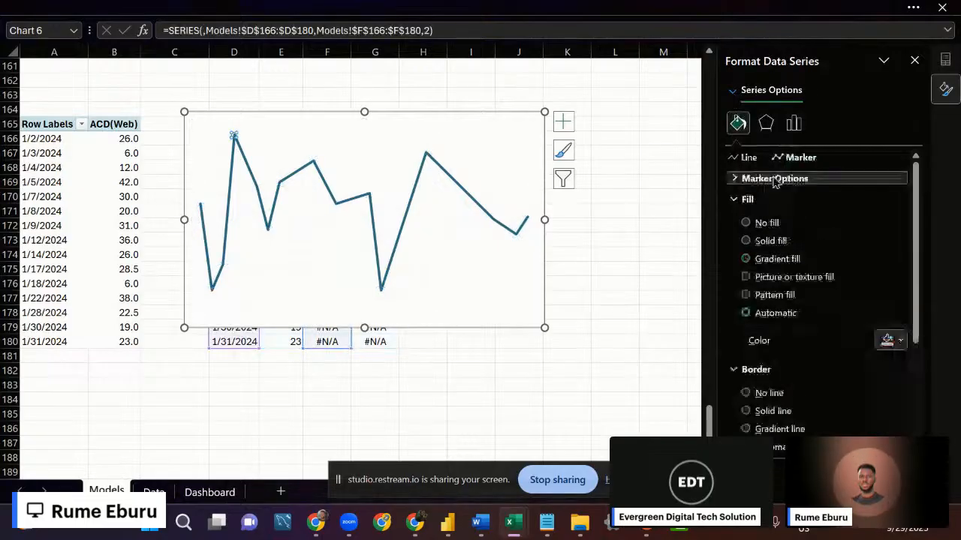
pyautogui.click(775, 181)
pyautogui.click(767, 235)
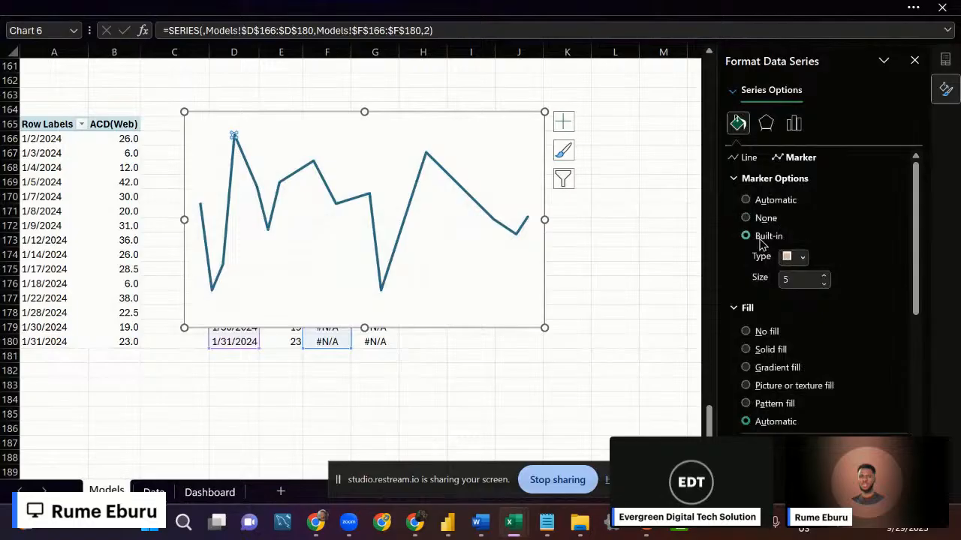
pyautogui.click(797, 257)
pyautogui.click(812, 279)
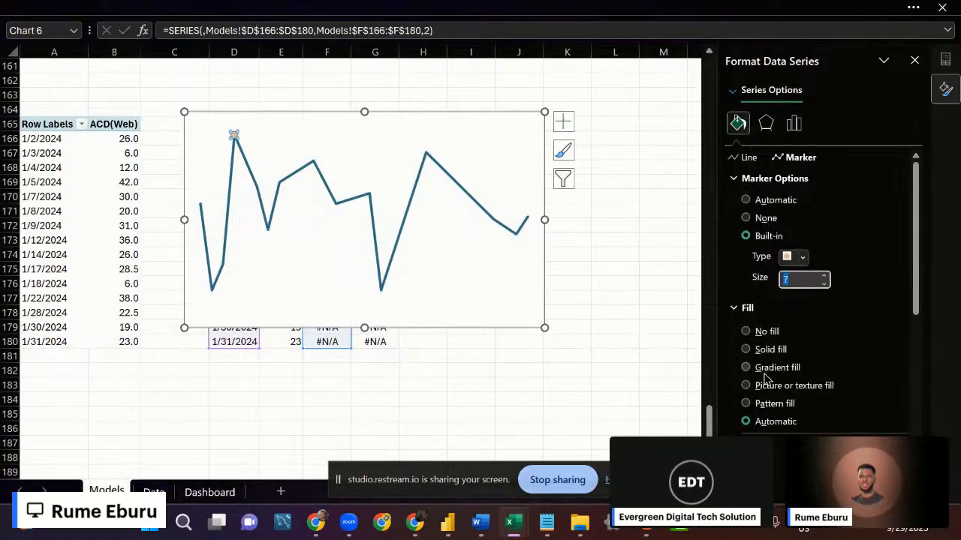
# Give the maximum series' marker a solid light green fill and no border line.
pyautogui.click(746, 349)
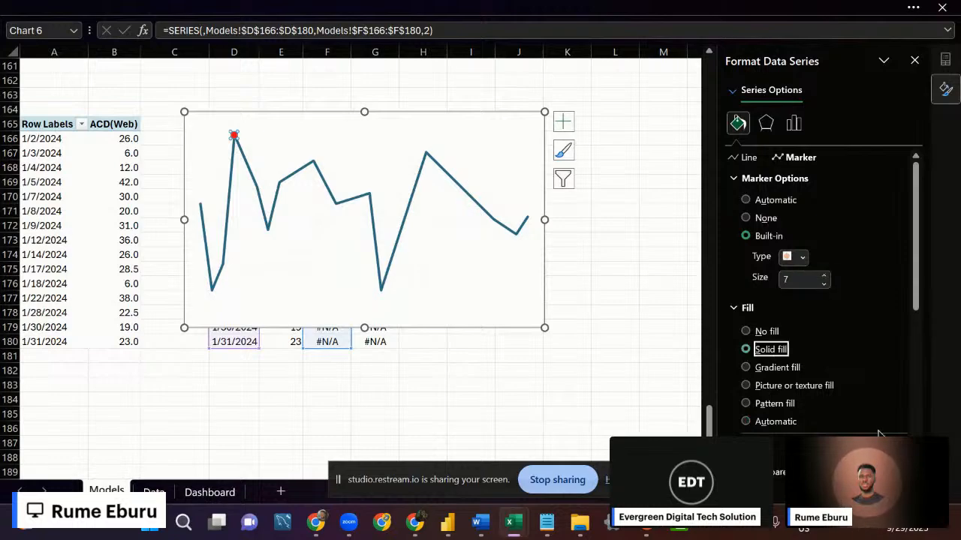
pyautogui.click(894, 448)
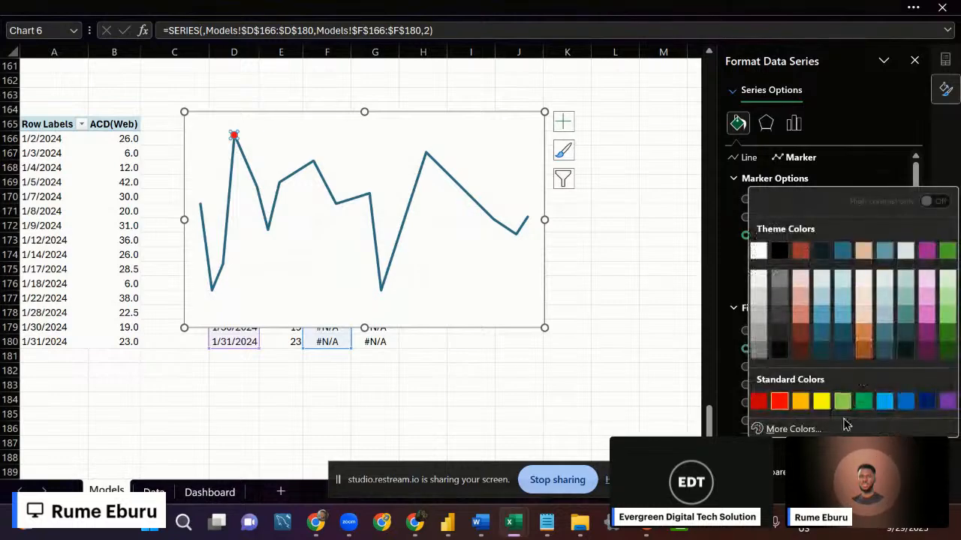
pyautogui.click(842, 403)
pyautogui.scroll(-2, 854, 376)
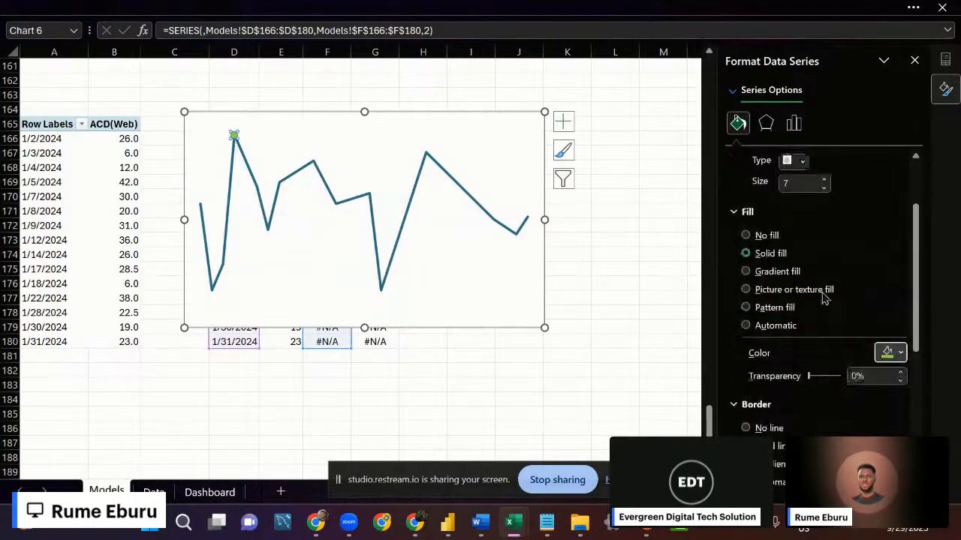
pyautogui.scroll(1, 818, 291)
pyautogui.scroll(1, 818, 291)
pyautogui.scroll(-4, 799, 274)
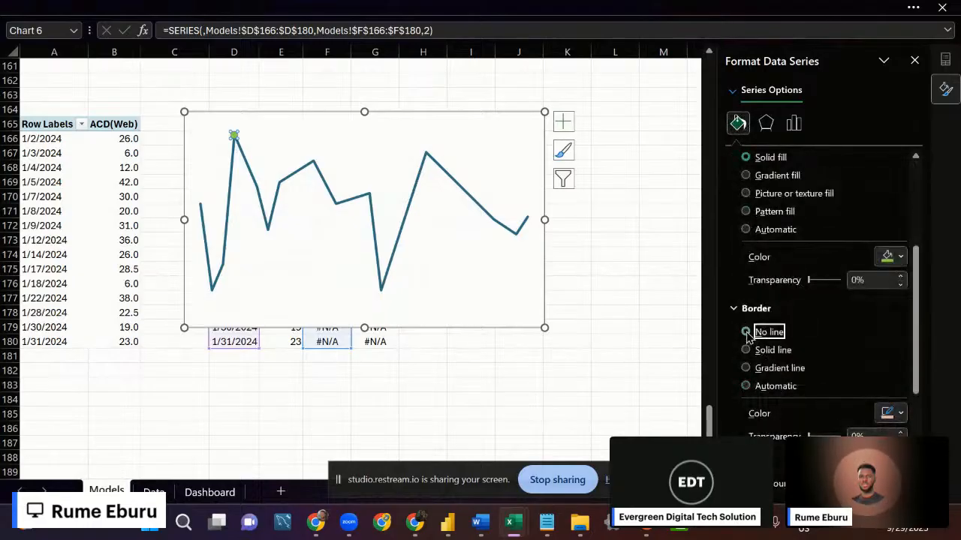
pyautogui.scroll(3, 803, 276)
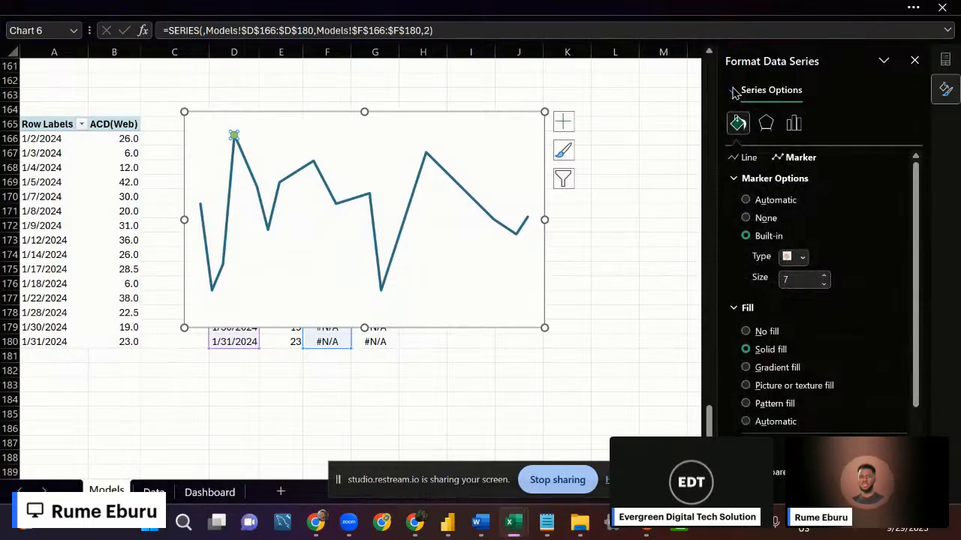
# Give the Web chart's minimum series (Series 3) built-in circle markers of size 7.
pyautogui.click(733, 90)
pyautogui.click(754, 193)
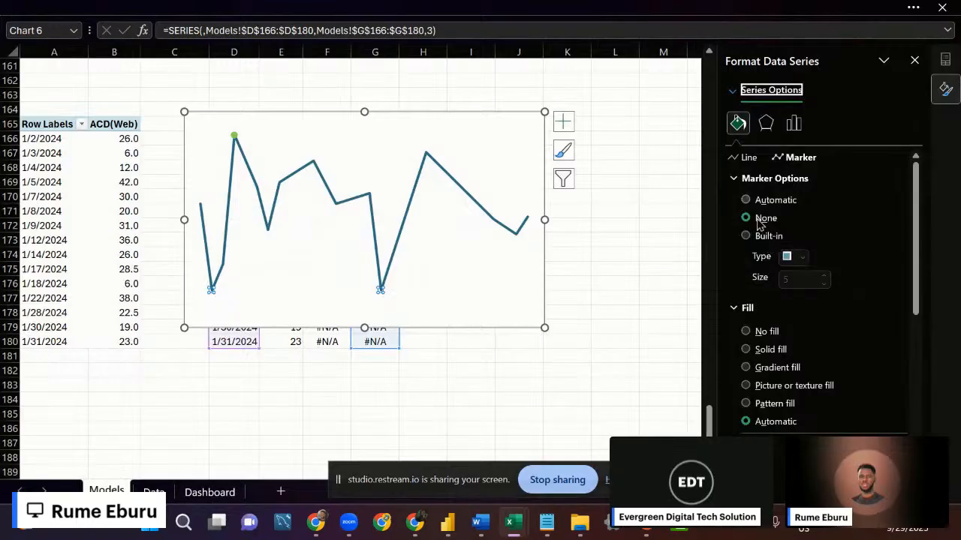
pyautogui.click(759, 237)
pyautogui.click(803, 256)
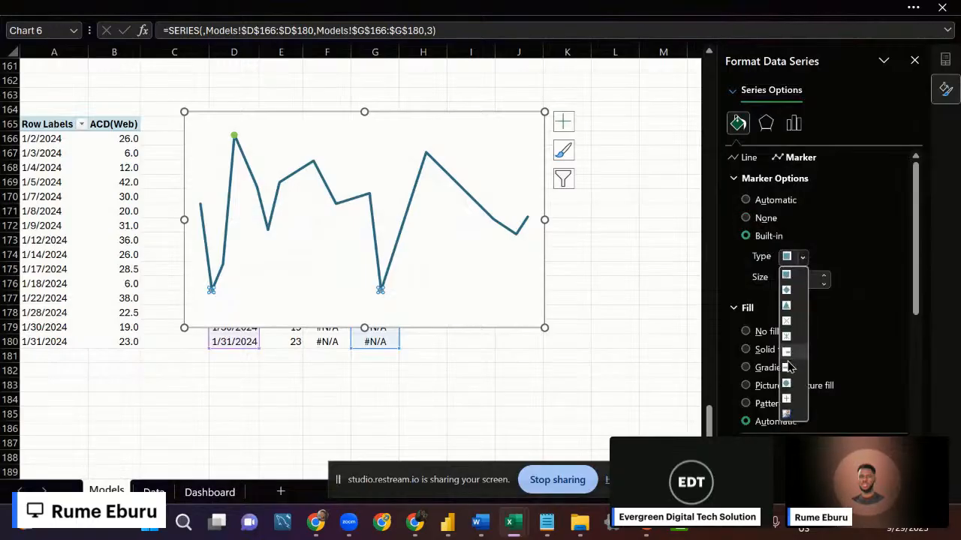
pyautogui.click(788, 383)
pyautogui.click(823, 277)
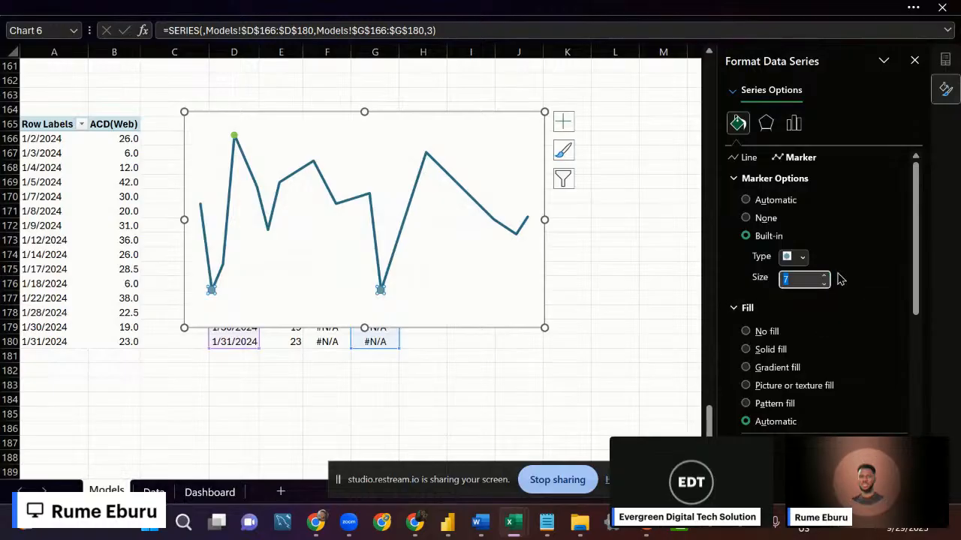
# Fill the minimum series' markers with red and remove their border line.
pyautogui.scroll(-2, 842, 289)
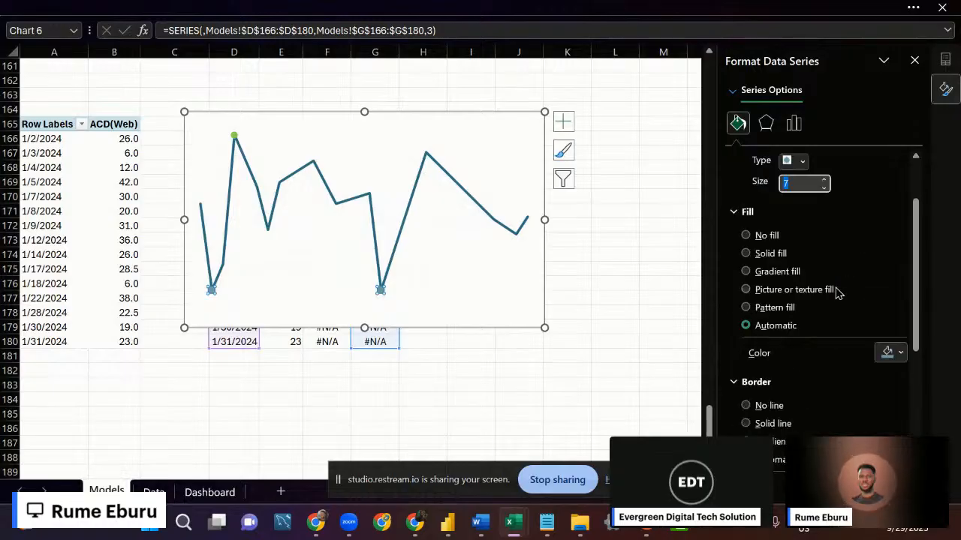
pyautogui.click(899, 354)
pyautogui.click(768, 307)
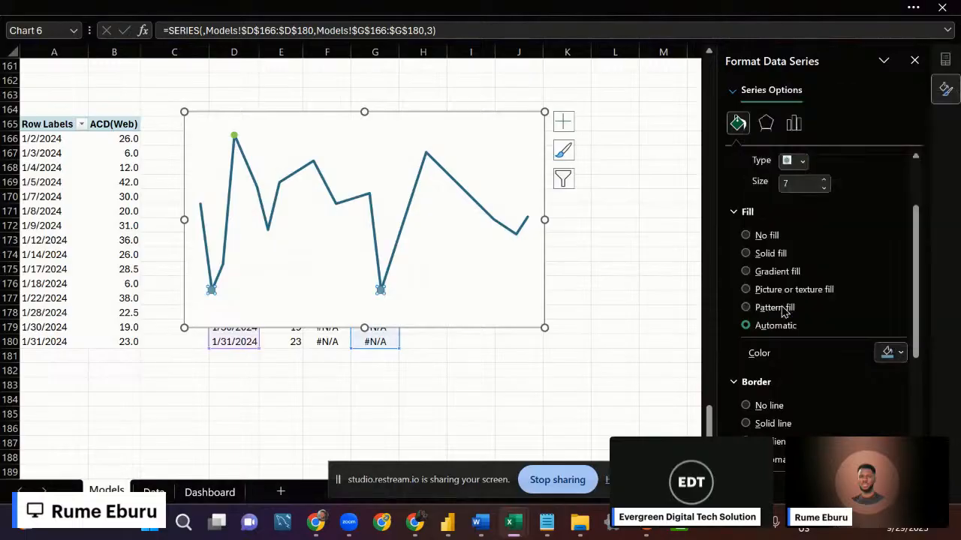
pyautogui.scroll(-3, 821, 358)
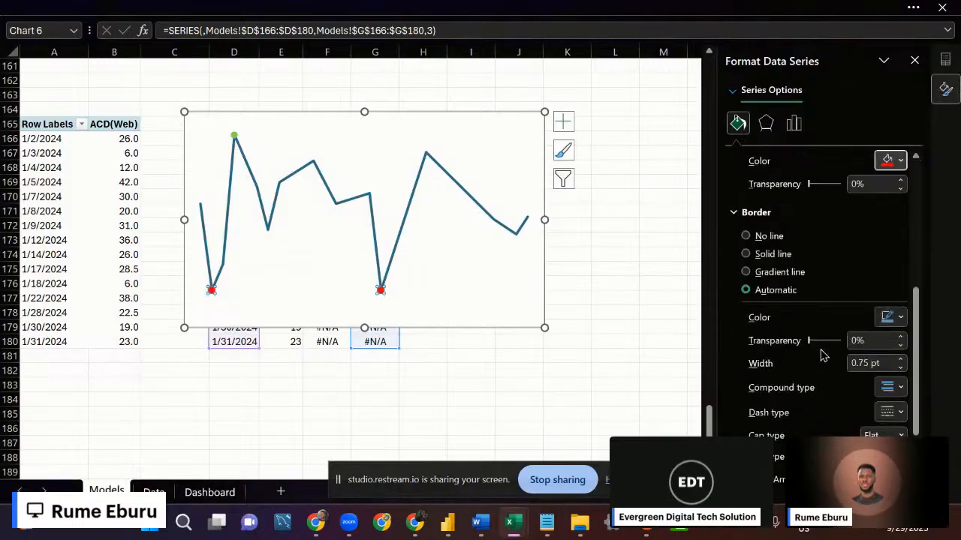
pyautogui.click(761, 284)
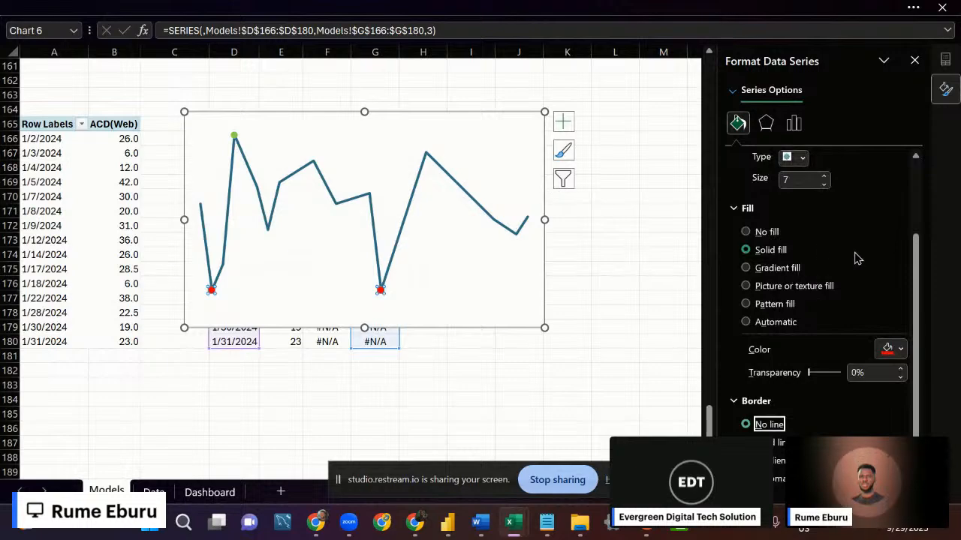
pyautogui.scroll(2, 858, 259)
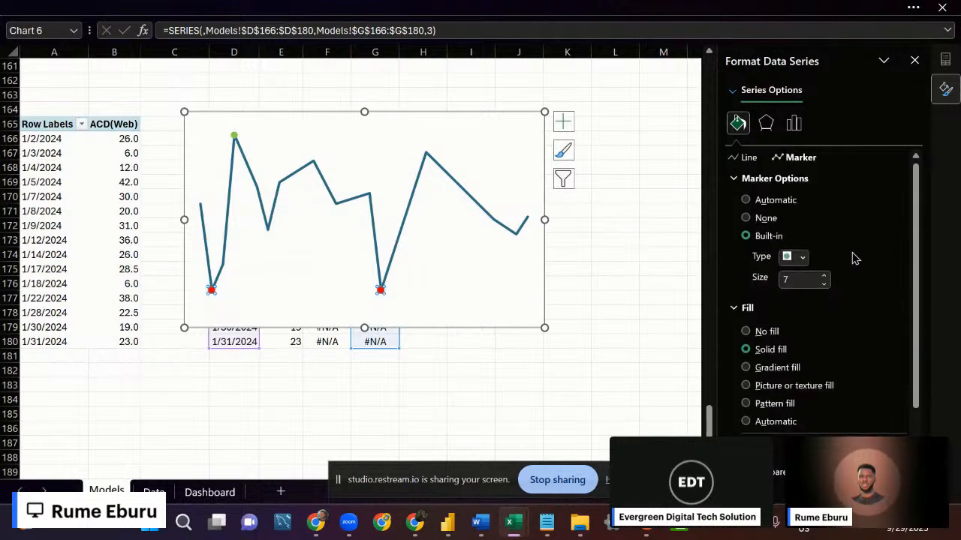
# Set the Web chart's main line (Series 1) to a width of 1 pt and make it a smoothed line.
pyautogui.click(732, 92)
pyautogui.click(734, 156)
pyautogui.click(741, 158)
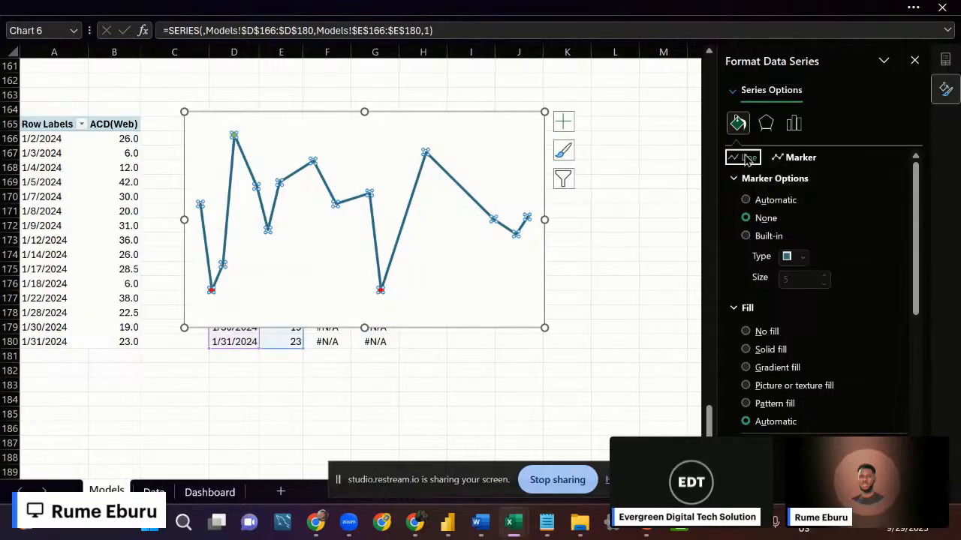
pyautogui.click(900, 332)
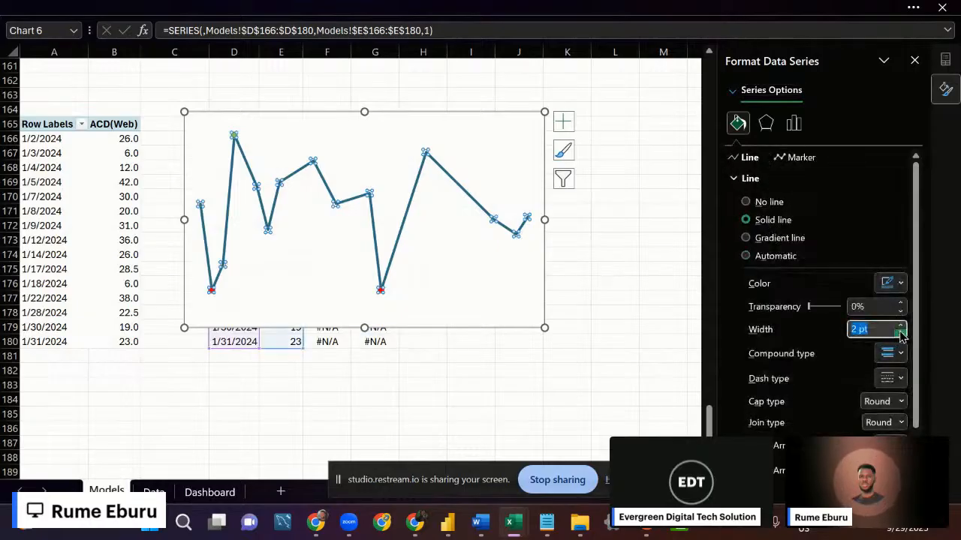
pyautogui.click(900, 332)
pyautogui.click(900, 332)
pyautogui.click(899, 332)
pyautogui.click(900, 333)
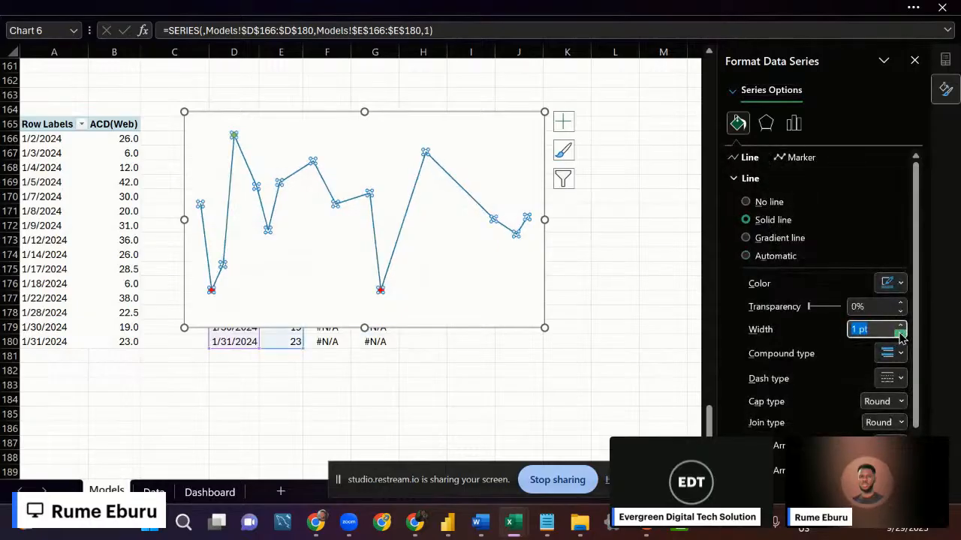
pyautogui.scroll(-2, 795, 384)
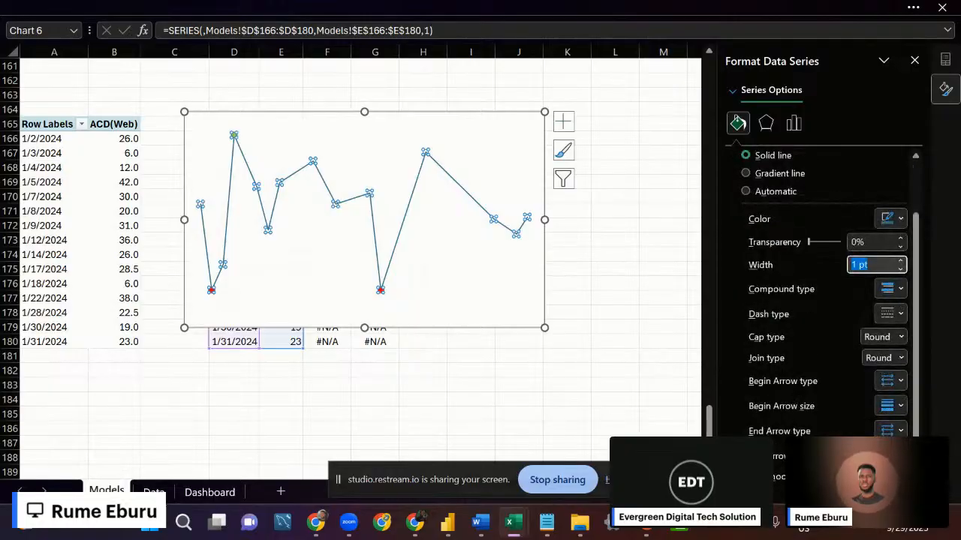
pyautogui.click(753, 477)
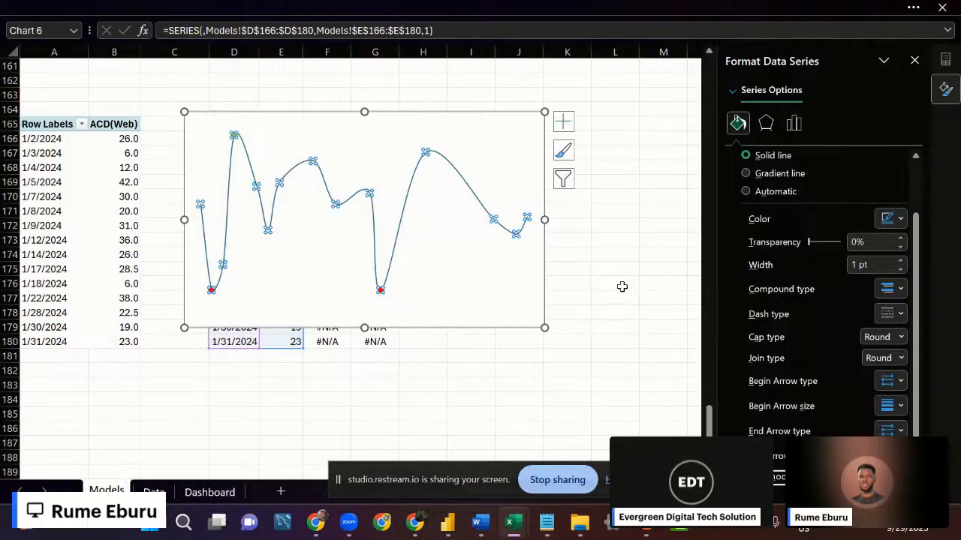
# Close the series formatting and move the Web chart back beside the data, over about columns I to P.
pyautogui.click(916, 61)
pyautogui.moveTo(530, 118); pyautogui.dragTo(786, 136)
pyautogui.click(741, 143)
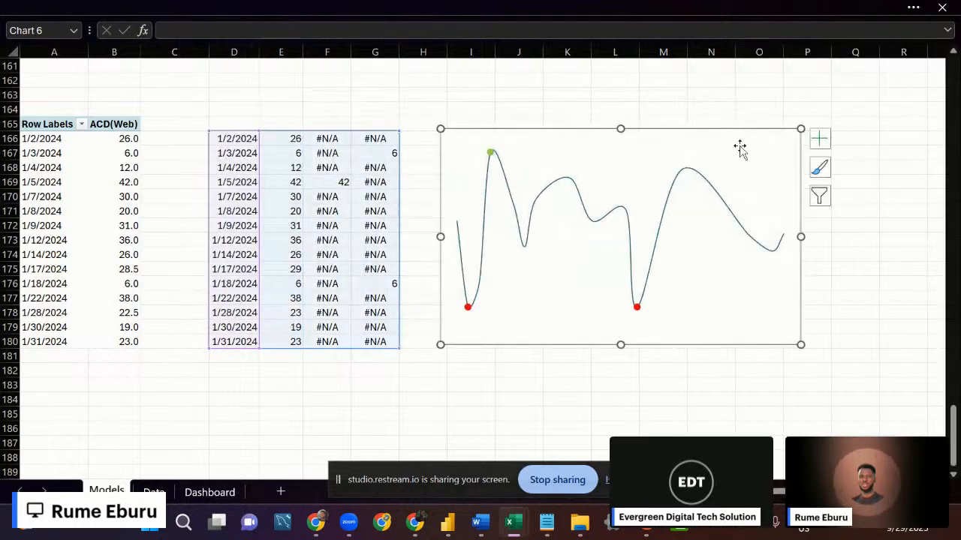
# Set the Web chart area to No Fill and No Outline.
pyautogui.rightClick(788, 136)
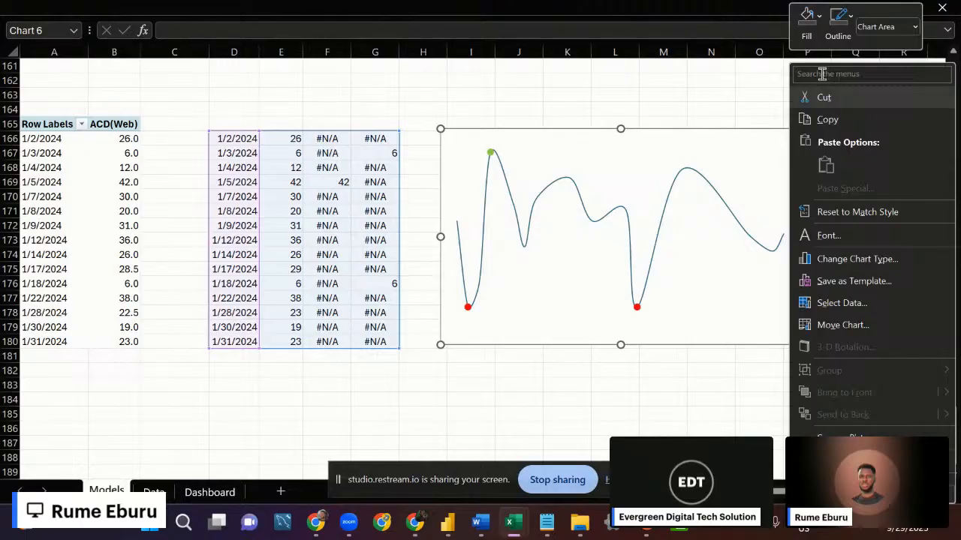
pyautogui.click(813, 24)
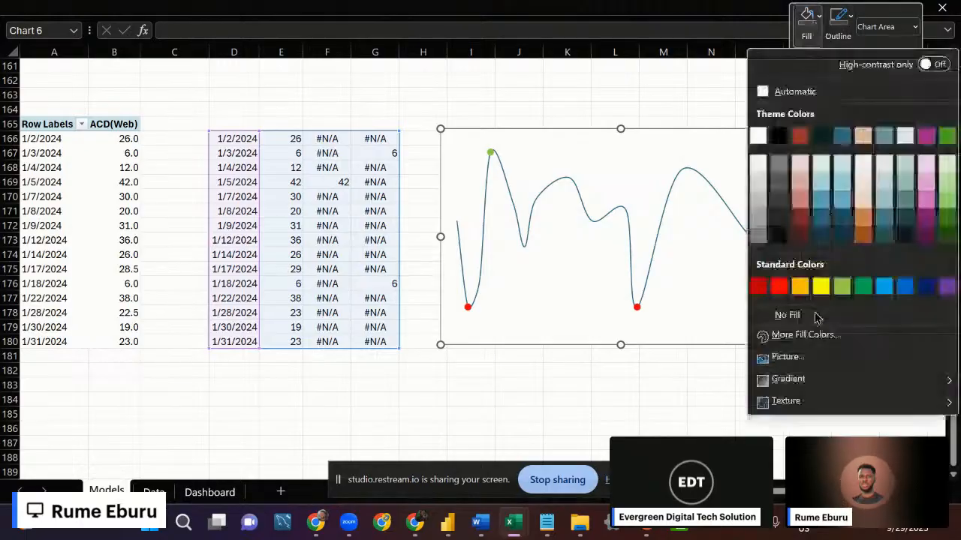
pyautogui.click(815, 318)
pyautogui.click(854, 27)
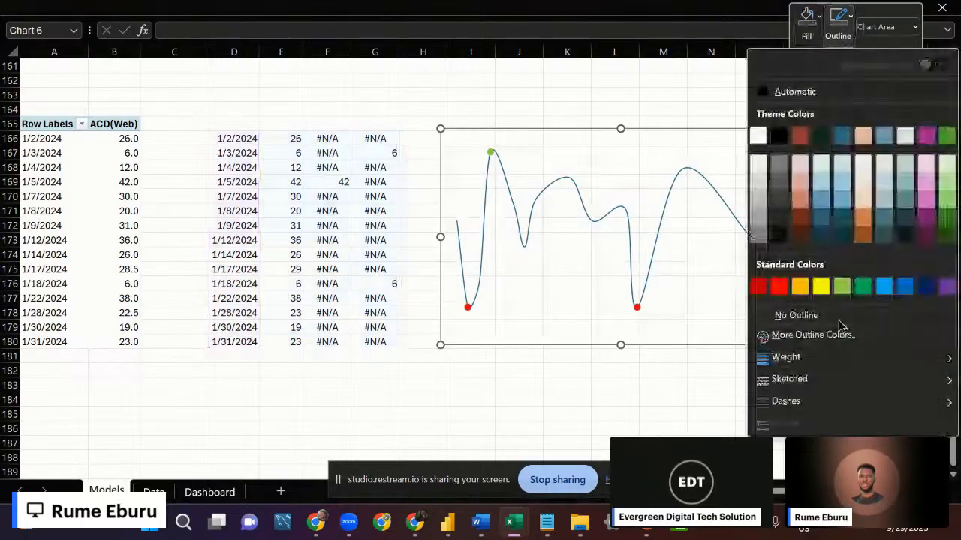
pyautogui.click(839, 321)
# Cut the Web chart, paste it into the Dashboard sheet and move it below the Chatbot and Web headings.
pyautogui.press('Delete')
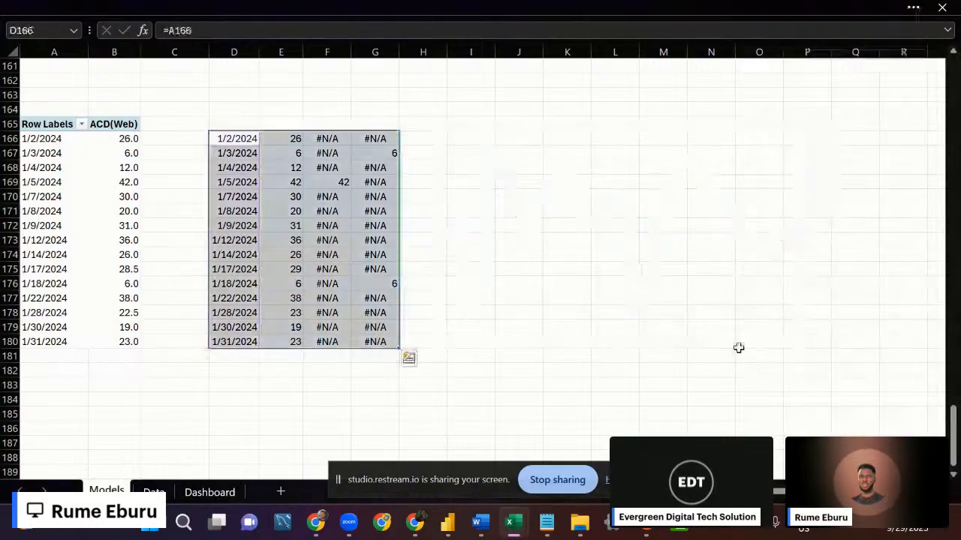
pyautogui.click(210, 493)
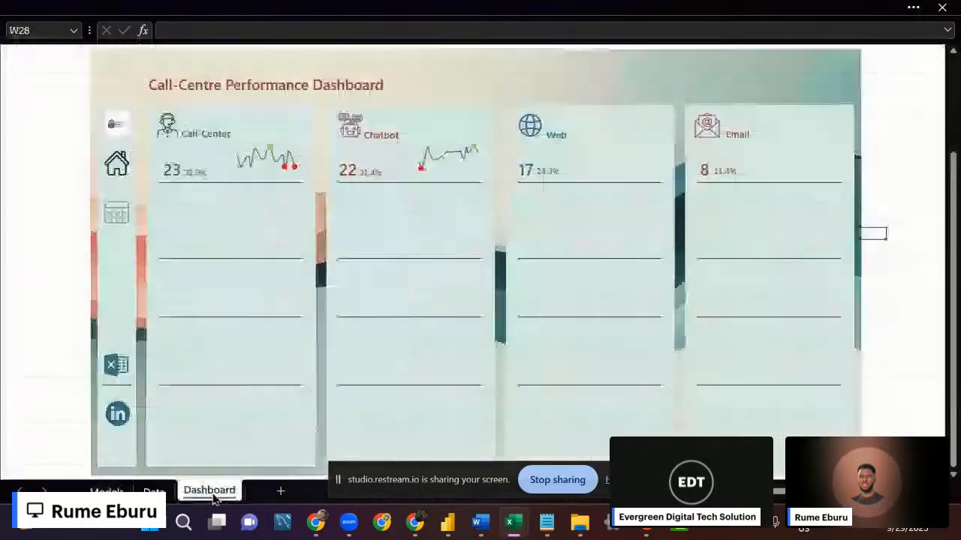
pyautogui.hotkey('ctrl', 'v')
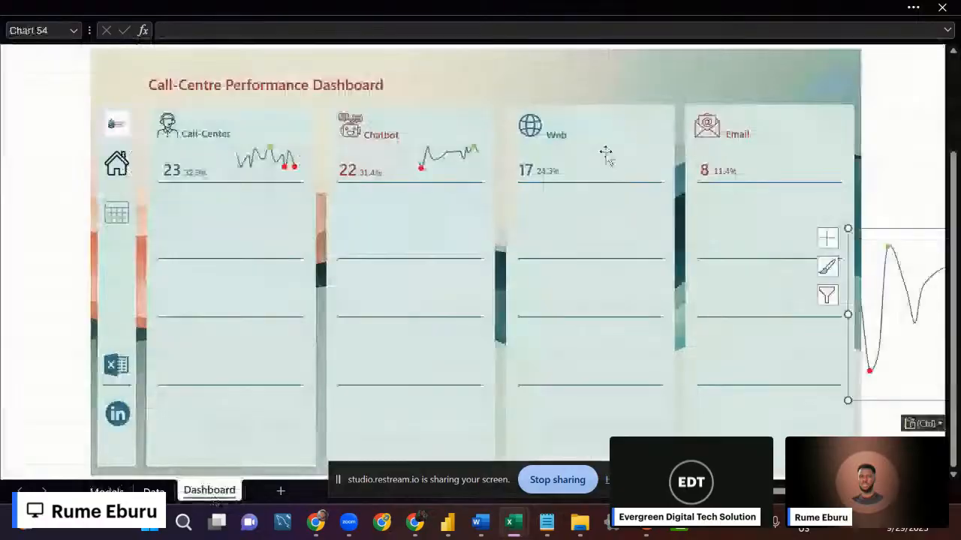
pyautogui.moveTo(903, 228); pyautogui.dragTo(451, 209)
# Select the Chatbot card's sparkline chart and look up its height and width.
pyautogui.click(449, 141)
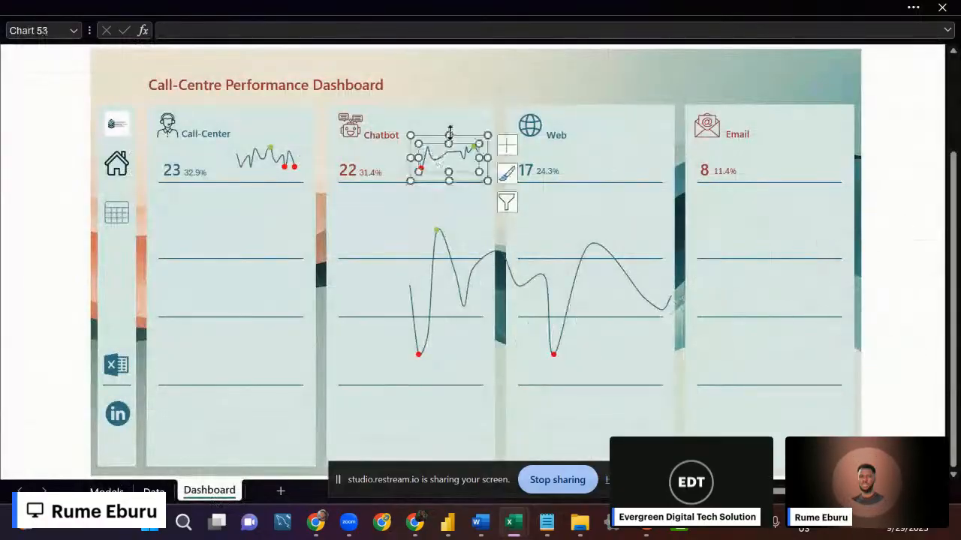
pyautogui.click(450, 133)
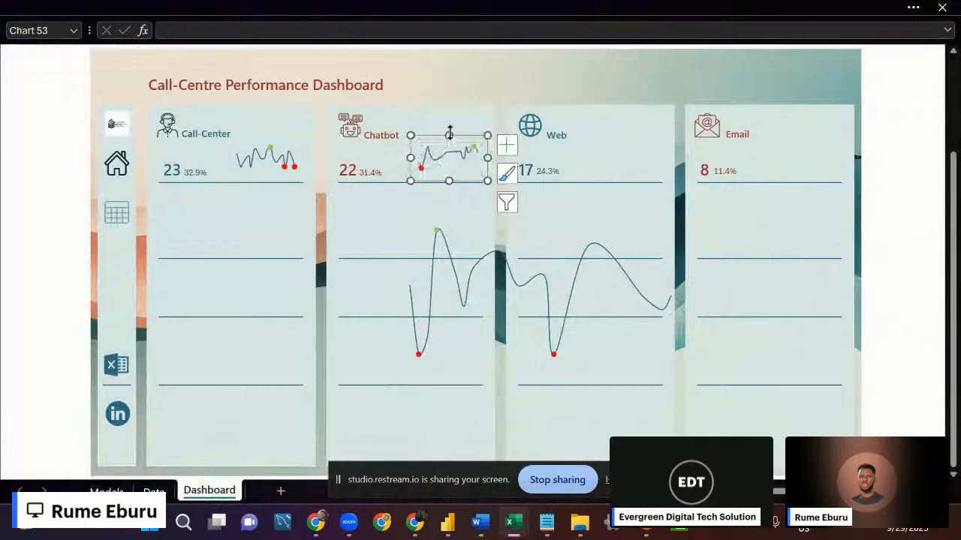
pyautogui.click(786, 9)
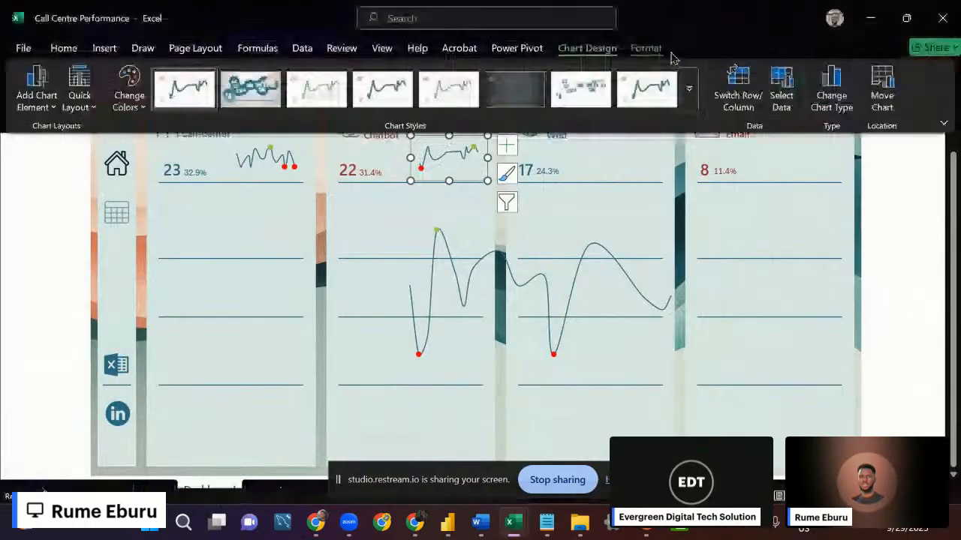
pyautogui.click(647, 48)
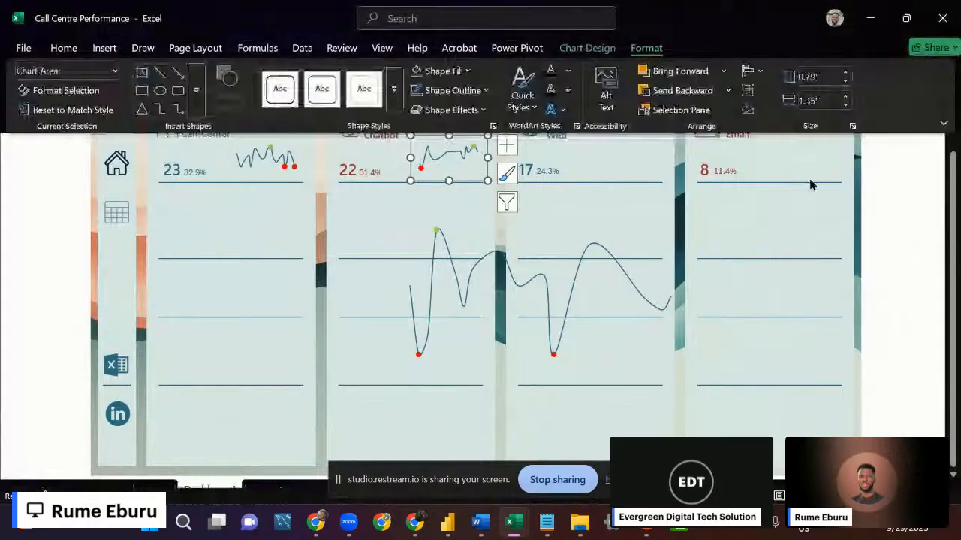
# Resize the Web chart on the dashboard to a height of 0.79" and a width of 1.35".
pyautogui.click(527, 227)
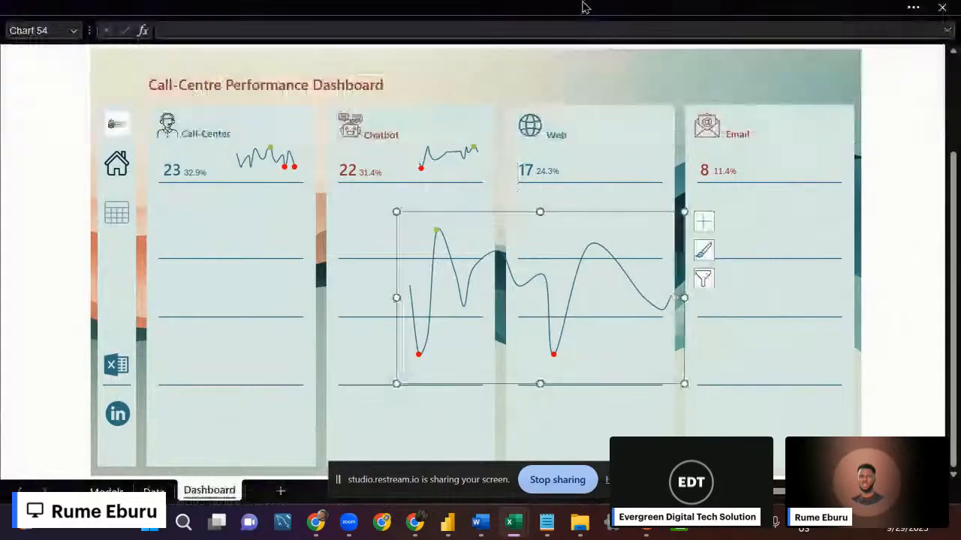
pyautogui.click(758, 8)
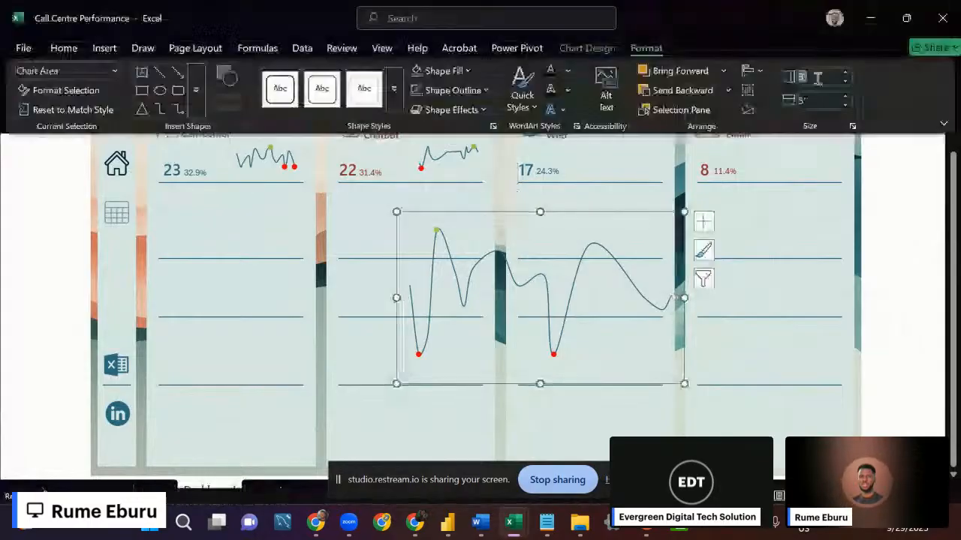
pyautogui.click(818, 78)
pyautogui.write('0.79')
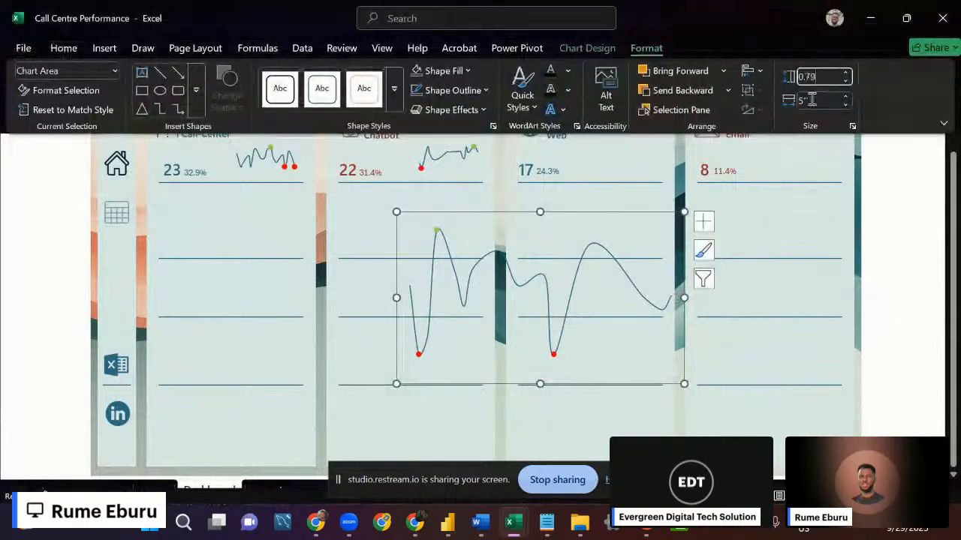
pyautogui.click(812, 99)
pyautogui.write('1.35')
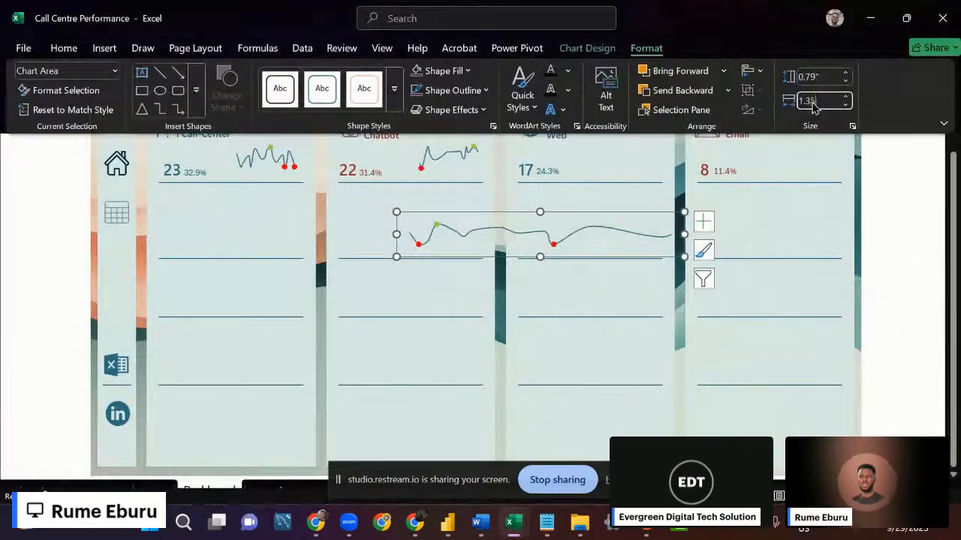
pyautogui.press('Return')
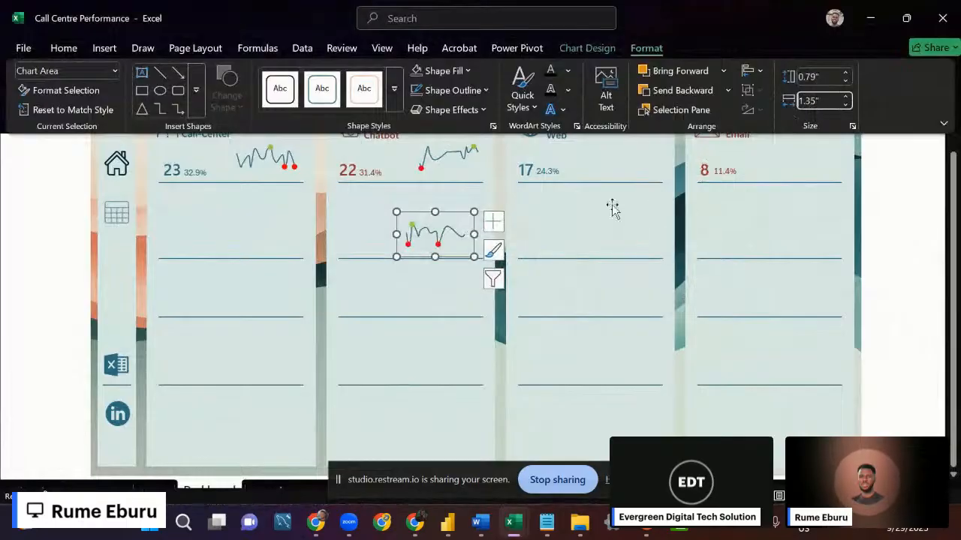
# Move the Web chart into the Web card beside its heading and bottom-align it with the Chatbot card's chart.
pyautogui.click(451, 222)
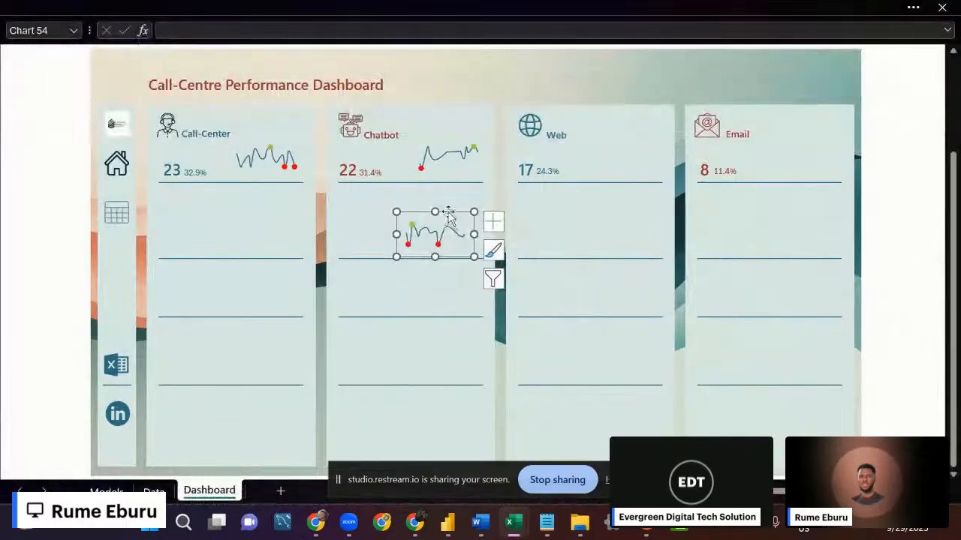
pyautogui.moveTo(448, 213); pyautogui.dragTo(643, 113)
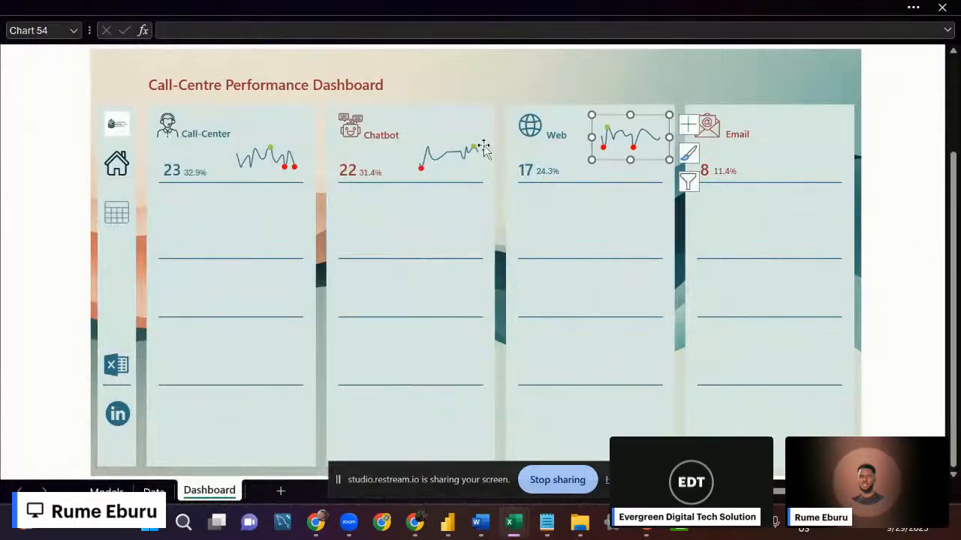
pyautogui.keyDown('ctrl'); pyautogui.click(450, 162); pyautogui.keyUp('ctrl')
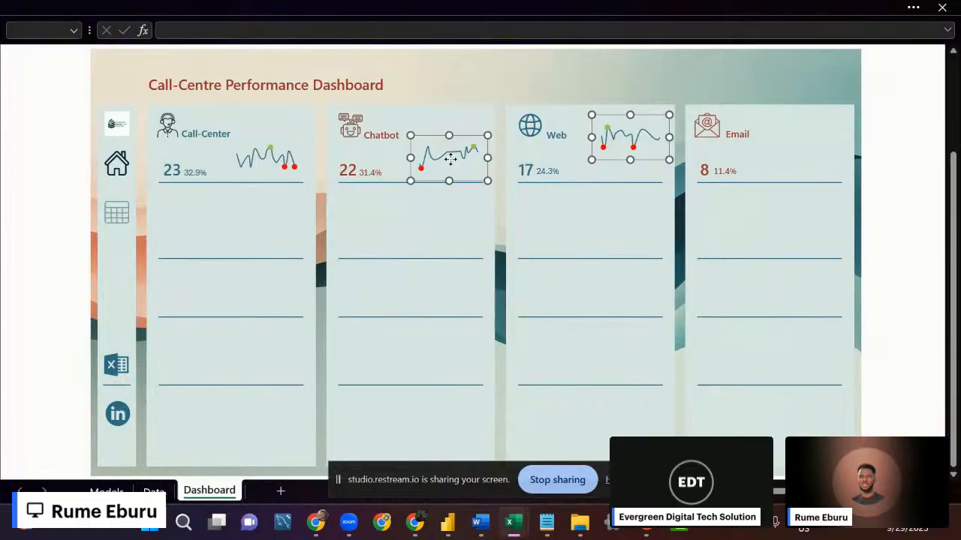
pyautogui.click(548, 8)
pyautogui.click(612, 48)
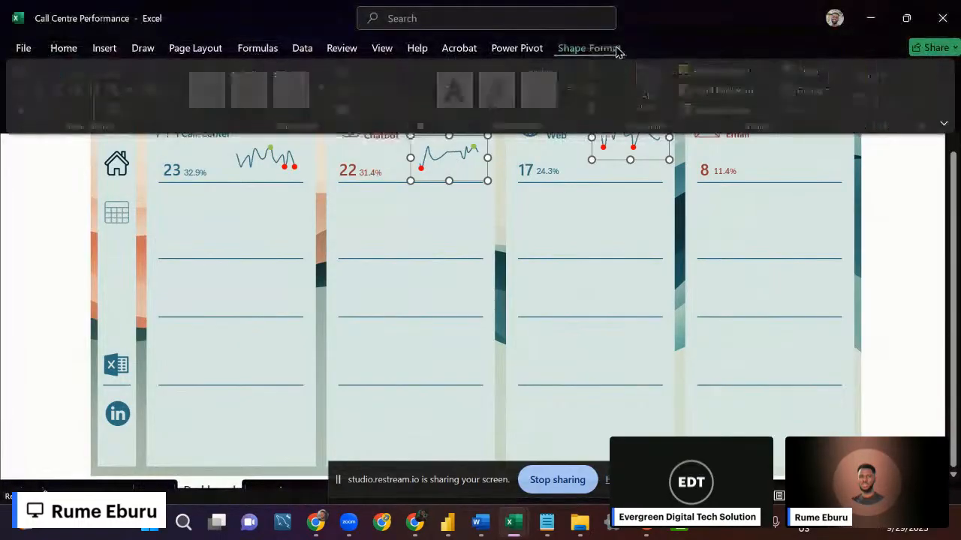
pyautogui.click(809, 71)
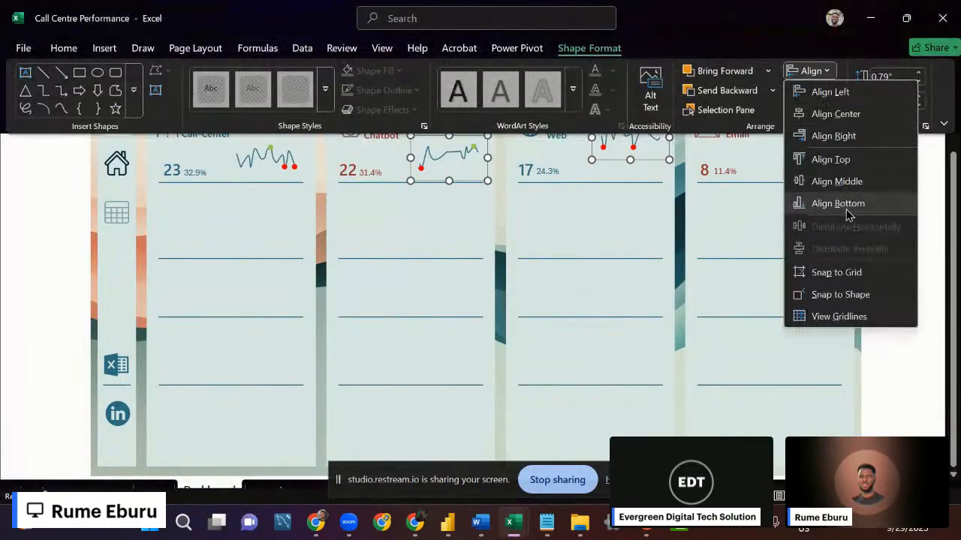
pyautogui.click(846, 210)
pyautogui.click(883, 191)
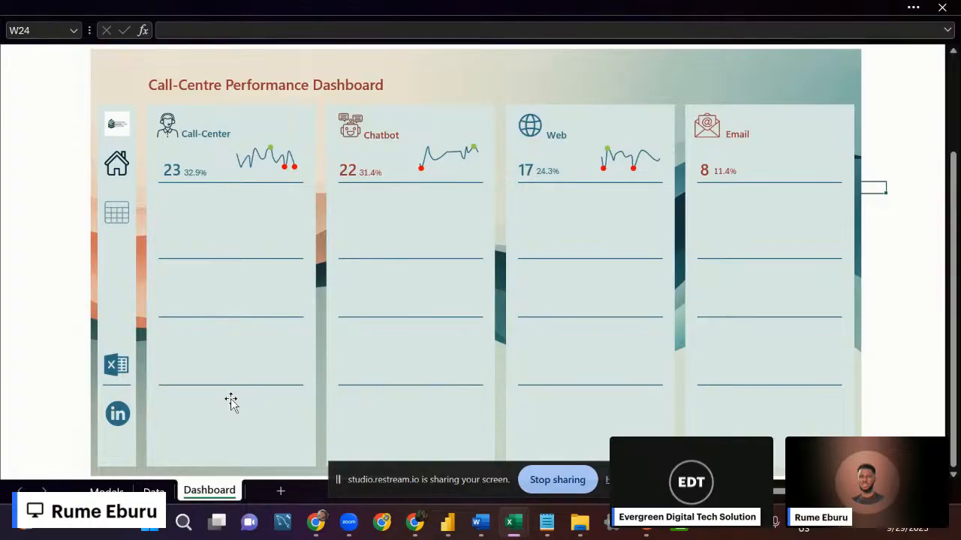
# Switch to the Models sheet with the Web channel's ACD data.
pyautogui.click(106, 491)
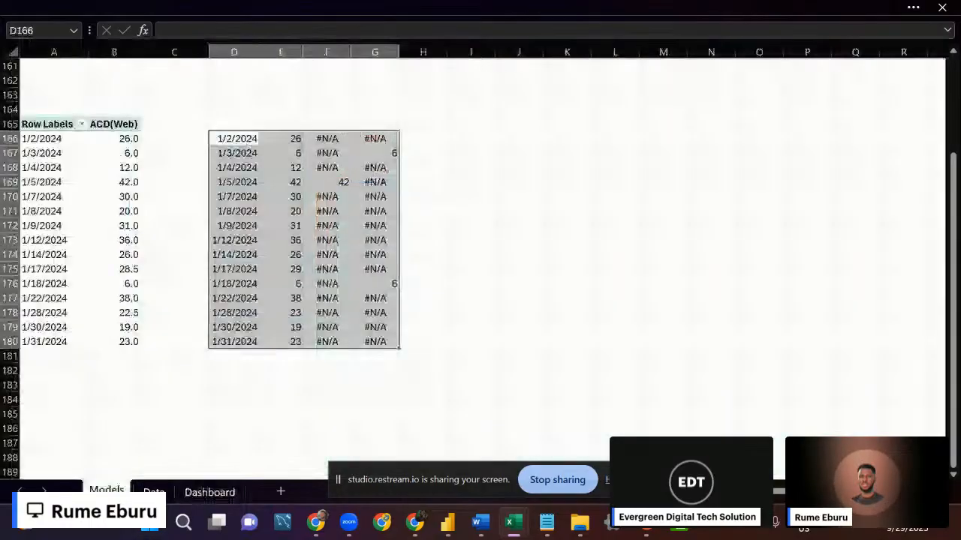
# Copy the ACD(Web) pivot table in A165:B180 and paste the copy at A187.
pyautogui.moveTo(48, 124); pyautogui.dragTo(107, 337)
pyautogui.hotkey('ctrl', 'c')
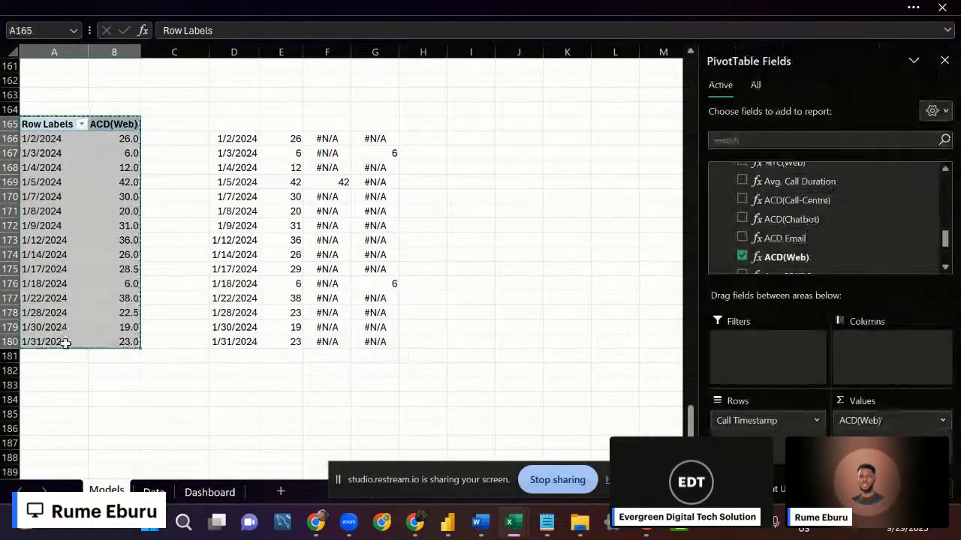
pyautogui.scroll(-3, 60, 345)
pyautogui.click(56, 322)
pyautogui.hotkey('ctrl', 'v')
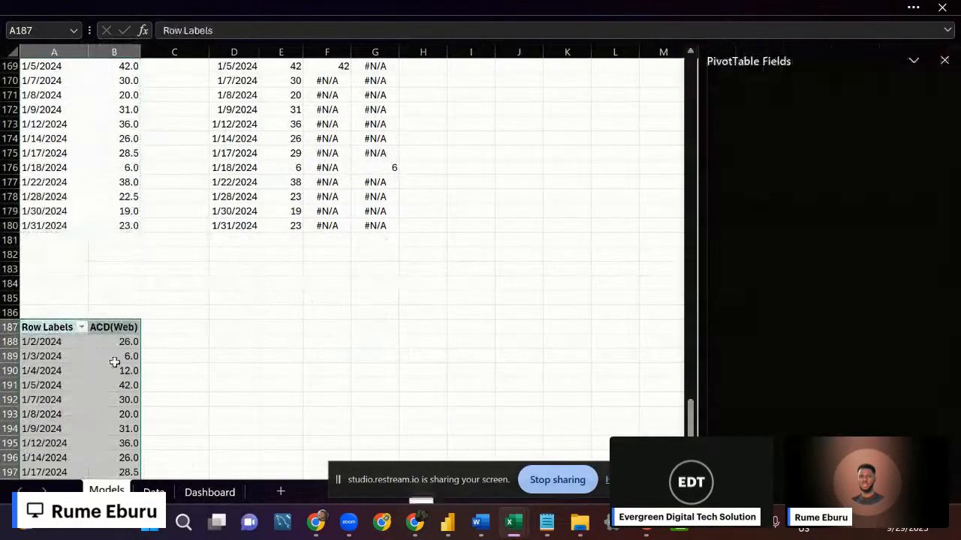
# Replace ACD(Web) with ACD Email in the values of the pivot table at A187.
pyautogui.click(120, 385)
pyautogui.scroll(-5, 824, 214)
pyautogui.scroll(-5, 824, 218)
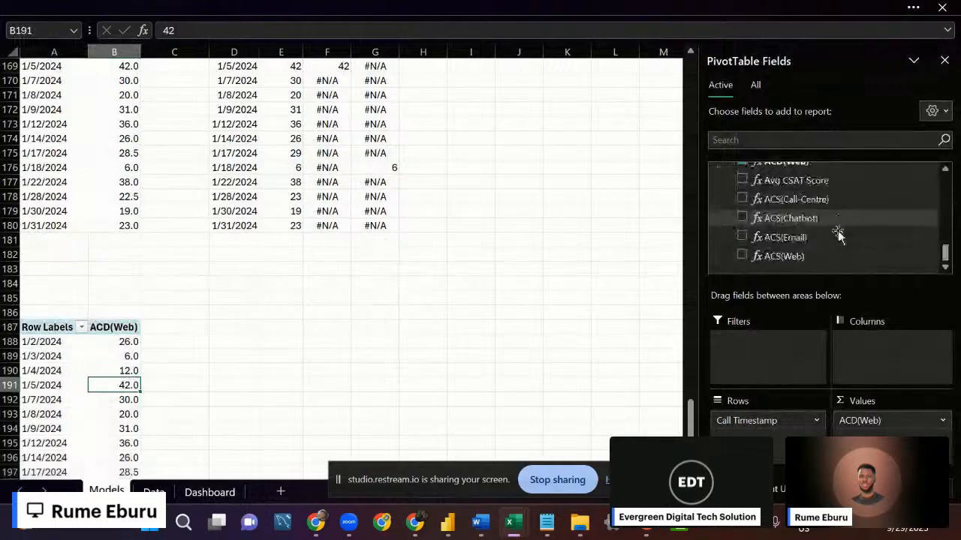
pyautogui.scroll(1, 796, 222)
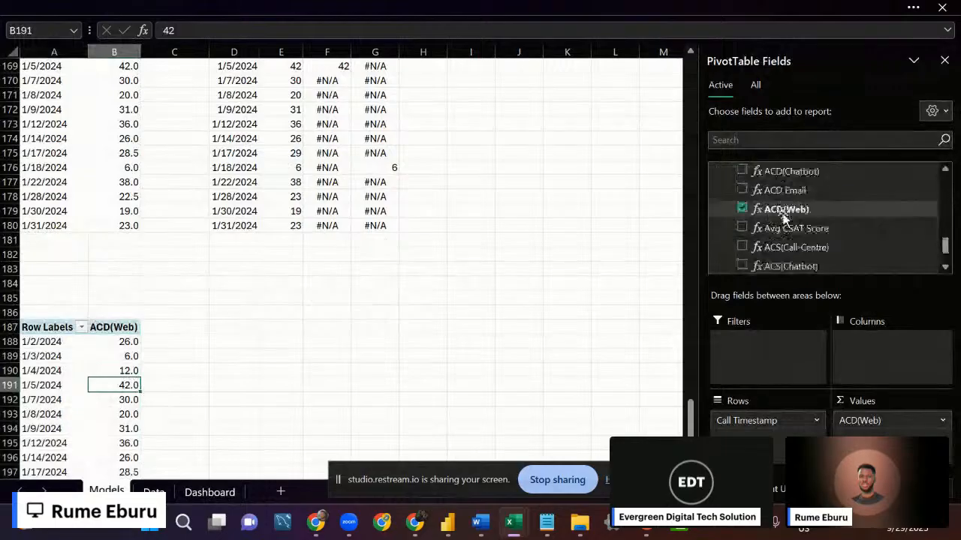
pyautogui.click(741, 209)
pyautogui.moveTo(838, 193); pyautogui.dragTo(891, 421)
# Enter =A188 in D188 and fill it across D188:E194 to mirror the ACD Email pivot data.
pyautogui.scroll(-3, 262, 299)
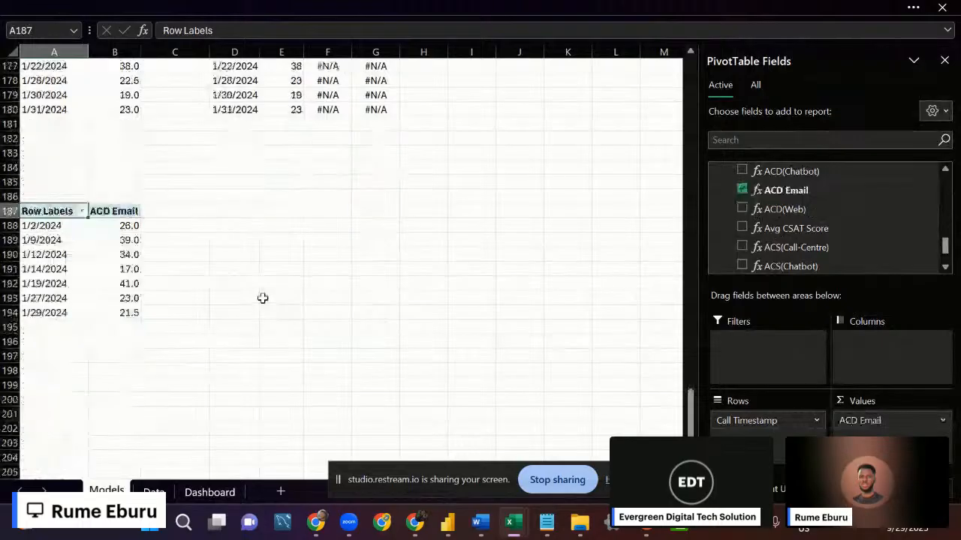
pyautogui.click(228, 225)
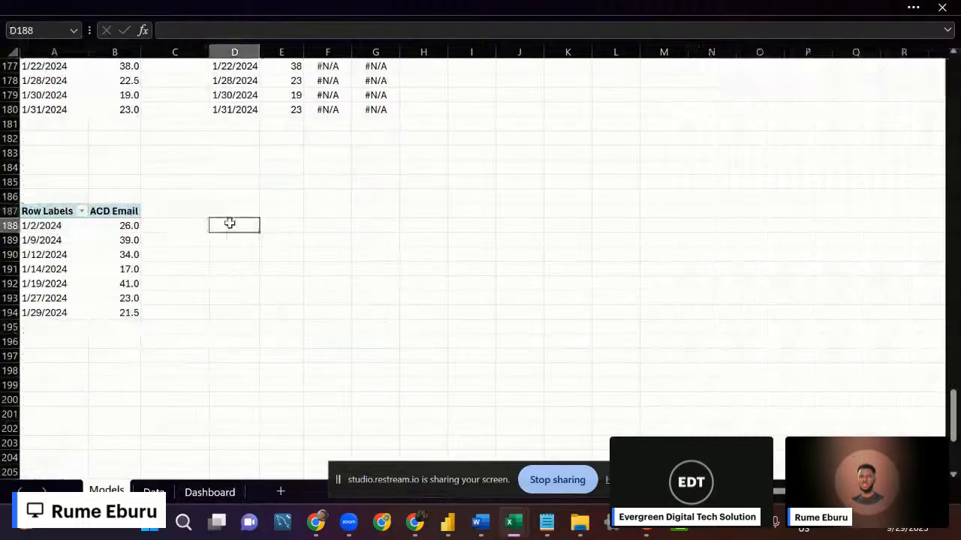
pyautogui.write('=')
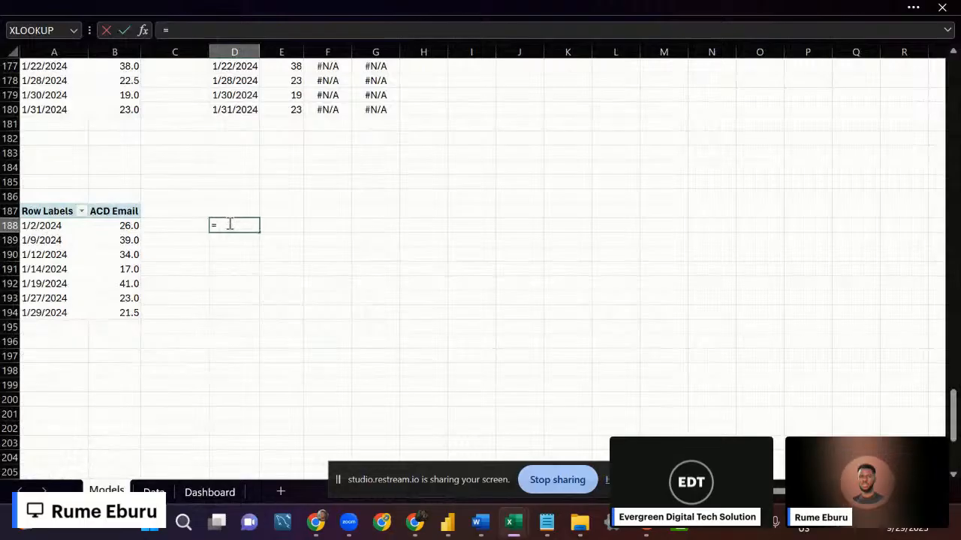
pyautogui.scroll(5, 230, 224)
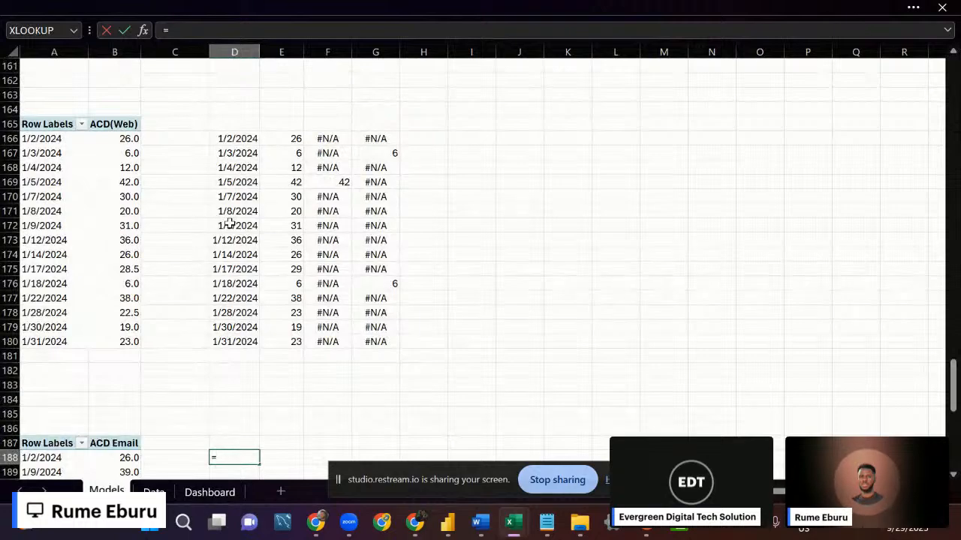
pyautogui.scroll(-3, 227, 218)
pyautogui.scroll(3, 217, 214)
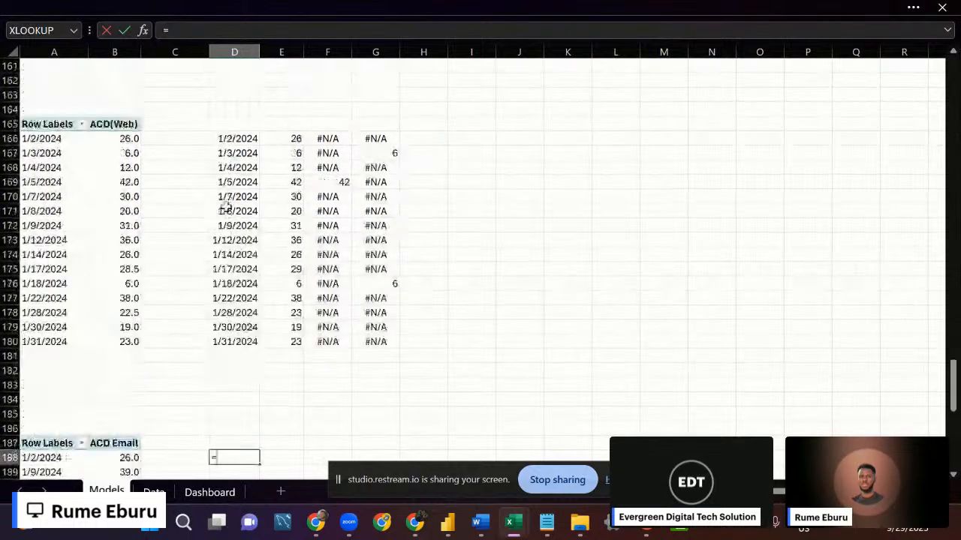
pyautogui.scroll(-4, 201, 216)
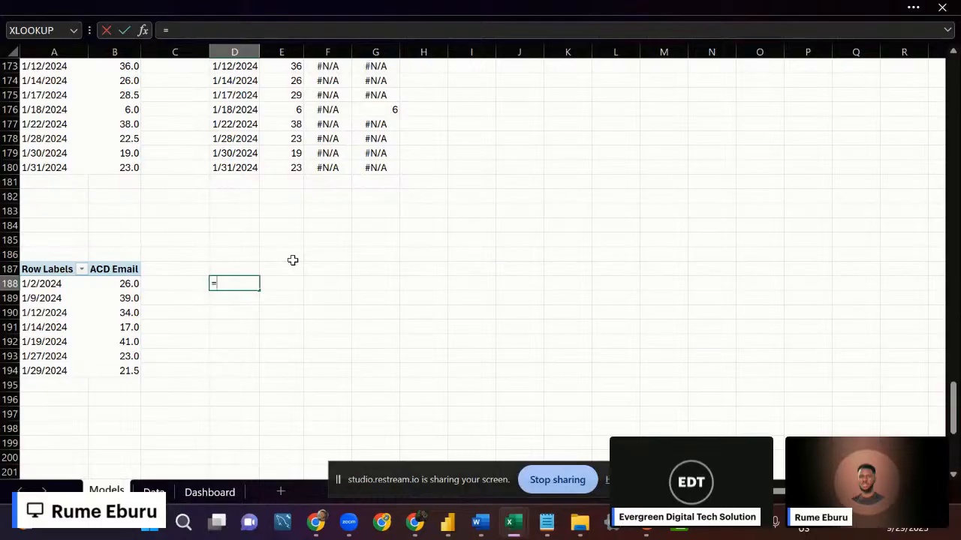
pyautogui.write('a188')
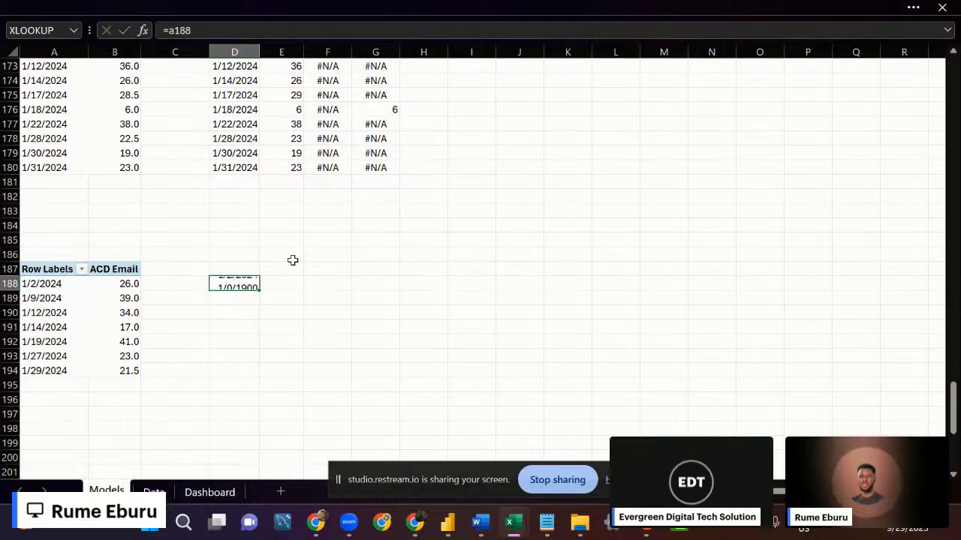
pyautogui.press('Return')
pyautogui.click(250, 280)
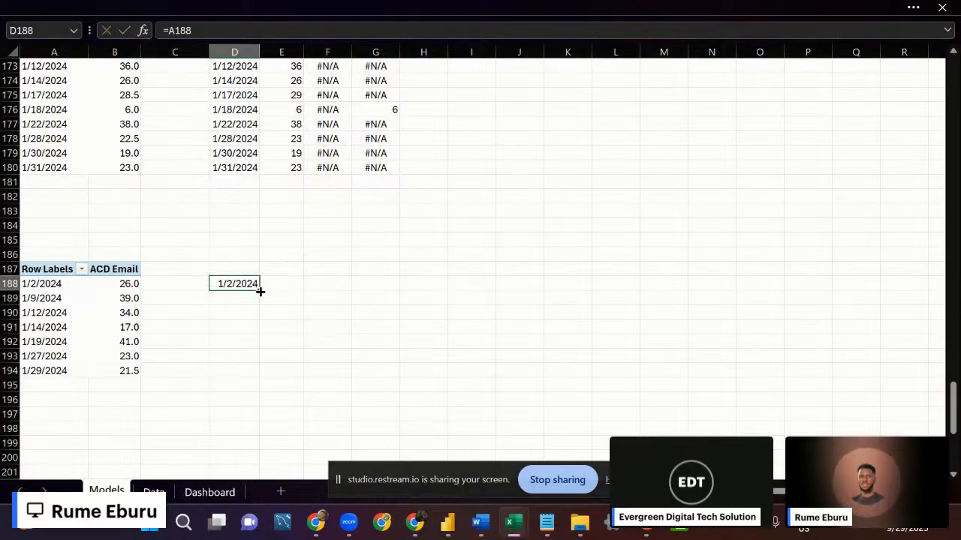
pyautogui.moveTo(260, 290); pyautogui.dragTo(301, 377)
# Format E188:E194 as Number with 0 decimal places and the 1000 separator.
pyautogui.moveTo(282, 284); pyautogui.dragTo(281, 371)
pyautogui.rightClick(281, 331)
pyautogui.click(333, 356)
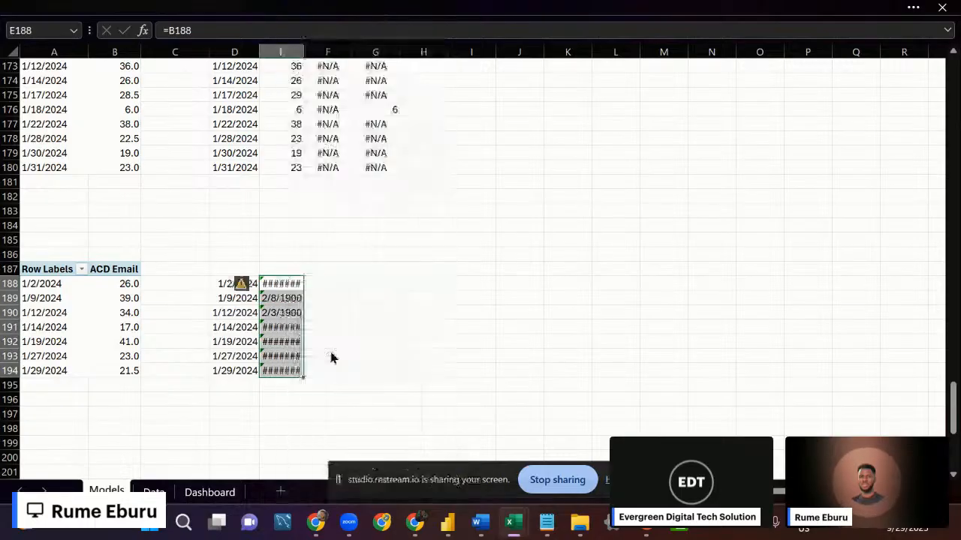
pyautogui.click(166, 196)
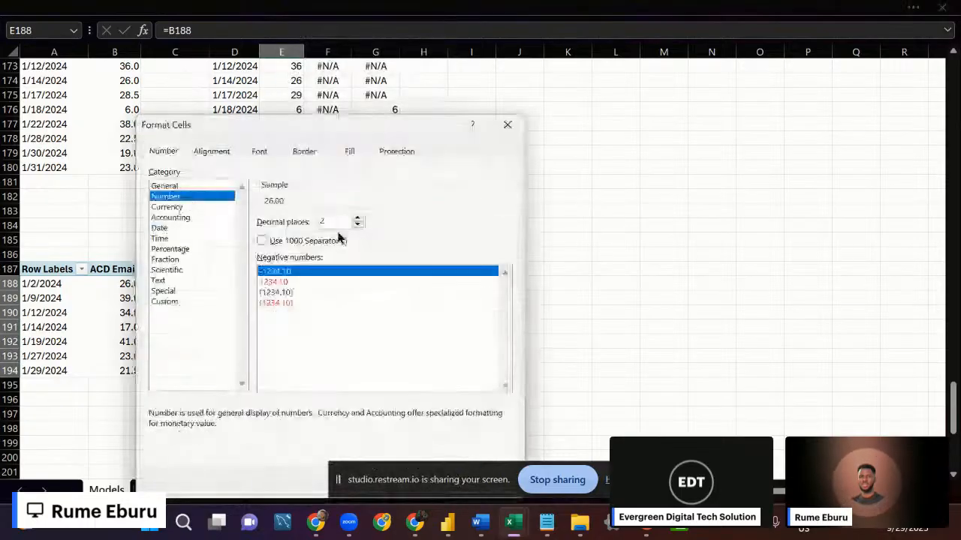
pyautogui.click(358, 225)
pyautogui.click(358, 225)
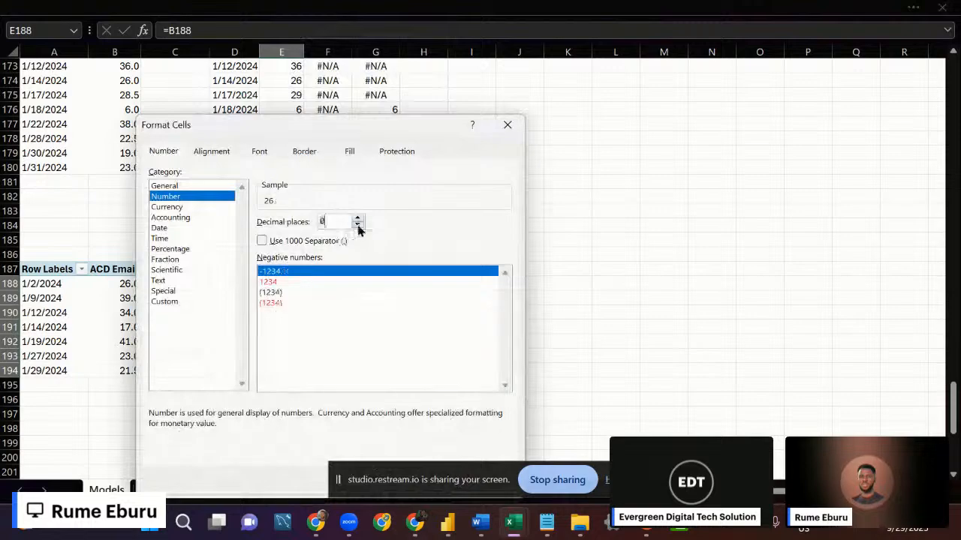
pyautogui.click(262, 241)
pyautogui.moveTo(398, 124); pyautogui.dragTo(451, 15)
pyautogui.click(470, 410)
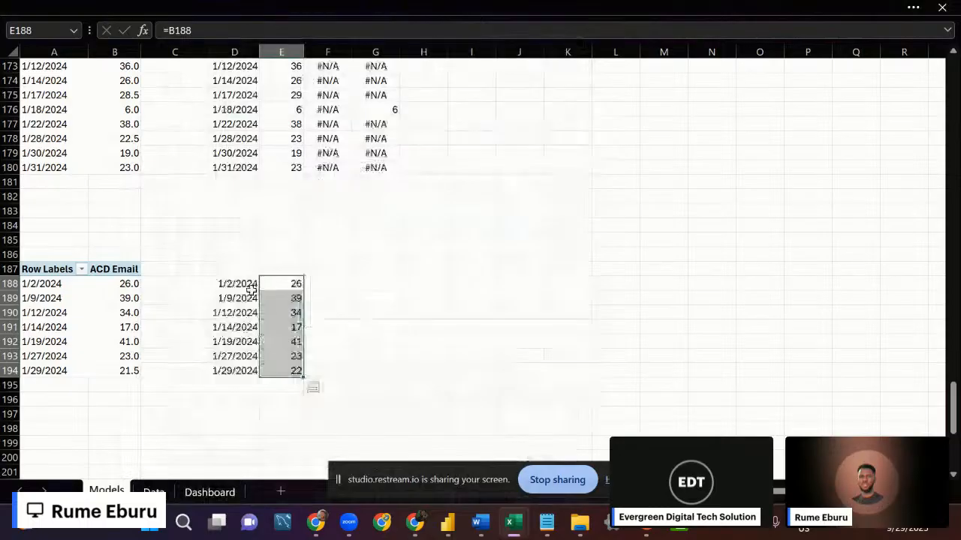
pyautogui.moveTo(240, 284); pyautogui.dragTo(284, 370)
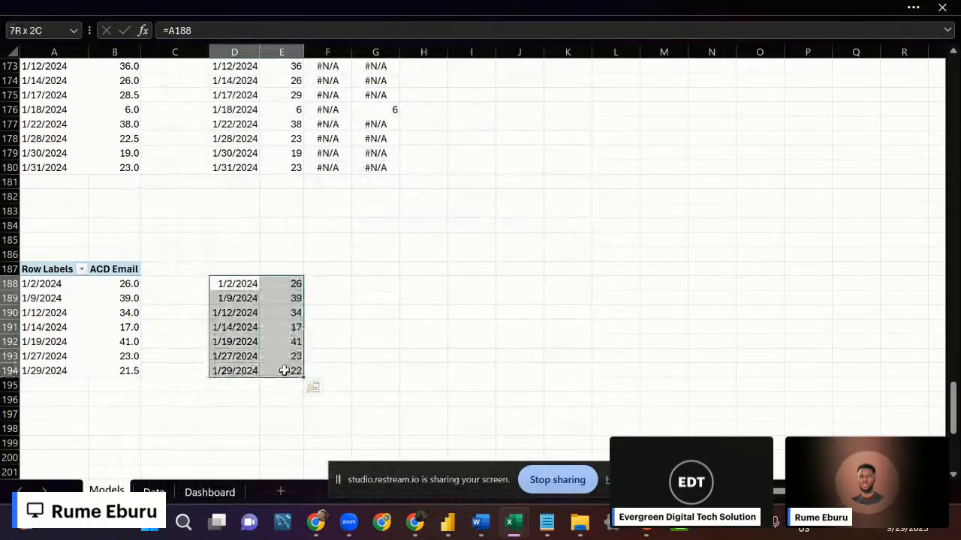
pyautogui.click(304, 6)
pyautogui.click(104, 48)
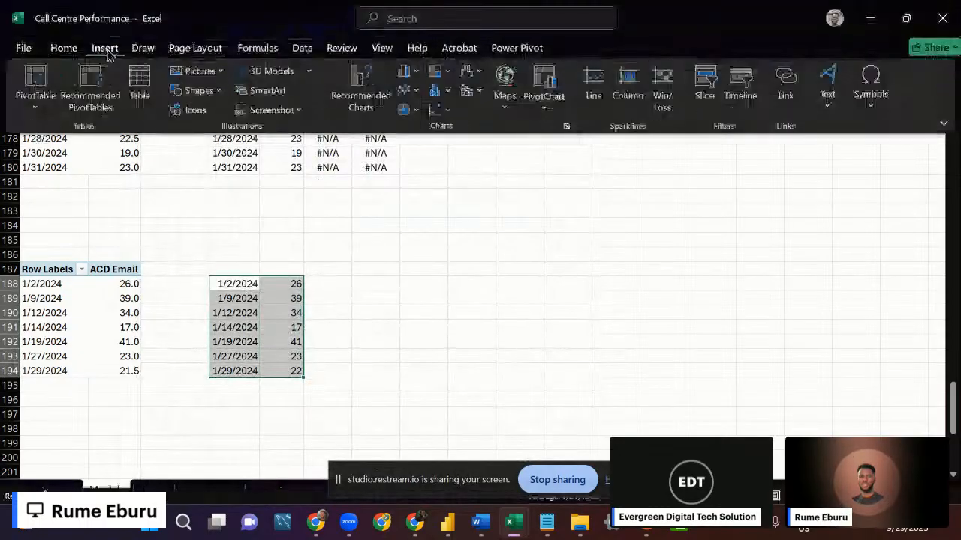
pyautogui.click(406, 90)
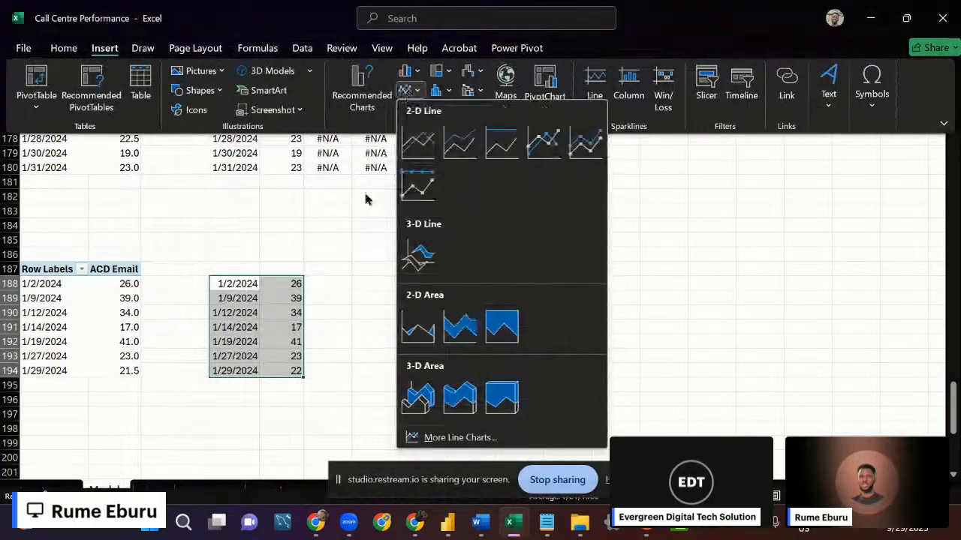
pyautogui.click(343, 264)
# Begin an IF formula in F188 with the logical test MAX($E$188:$E$194)=E188.
pyautogui.click(316, 287)
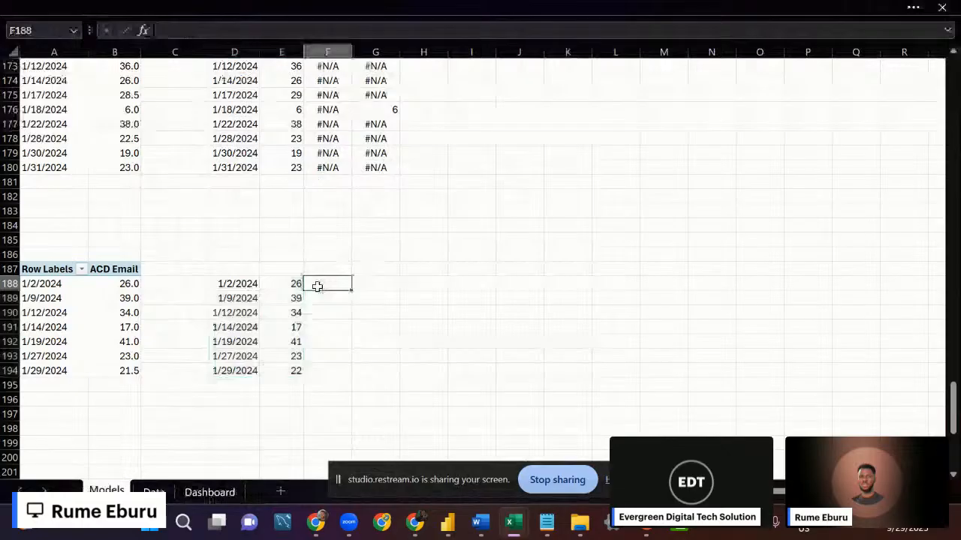
pyautogui.write('=')
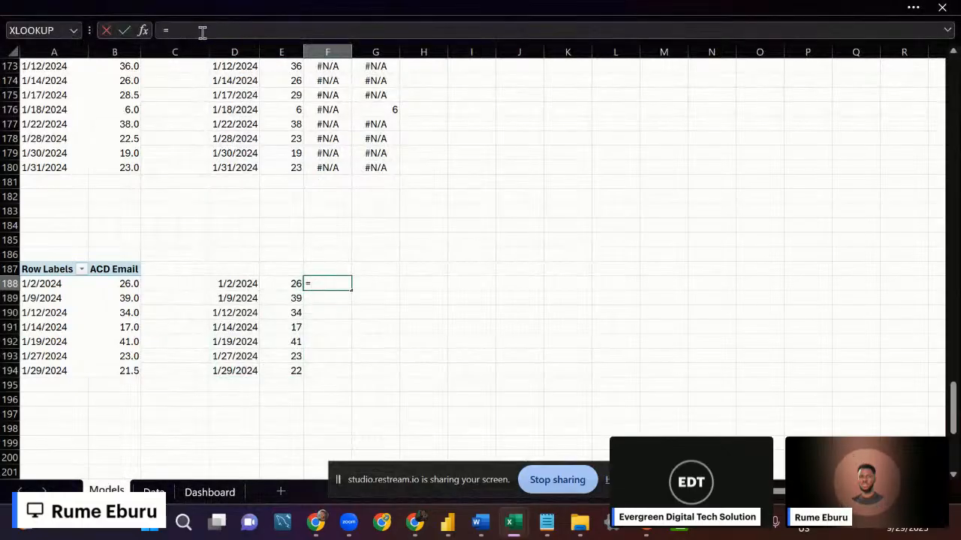
pyautogui.write('IF(max')
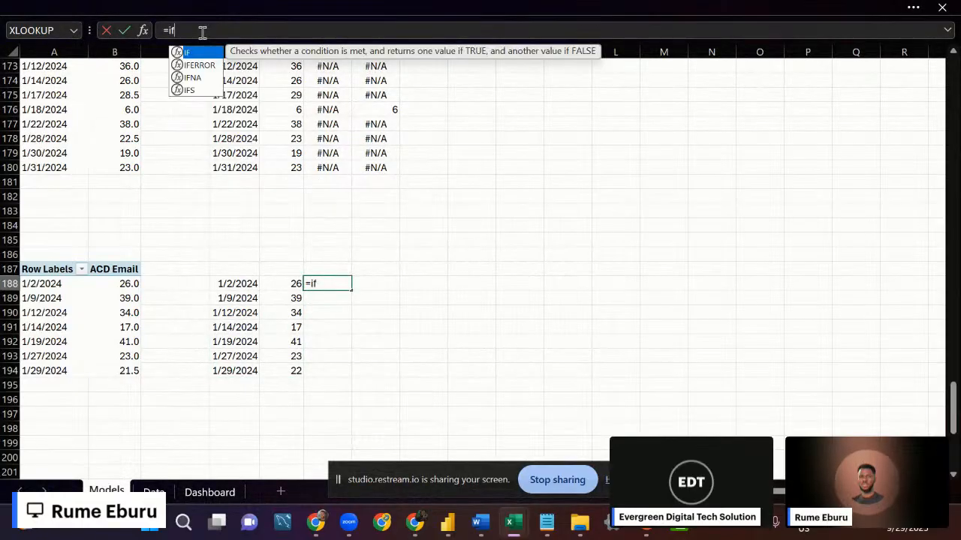
pyautogui.press('Tab')
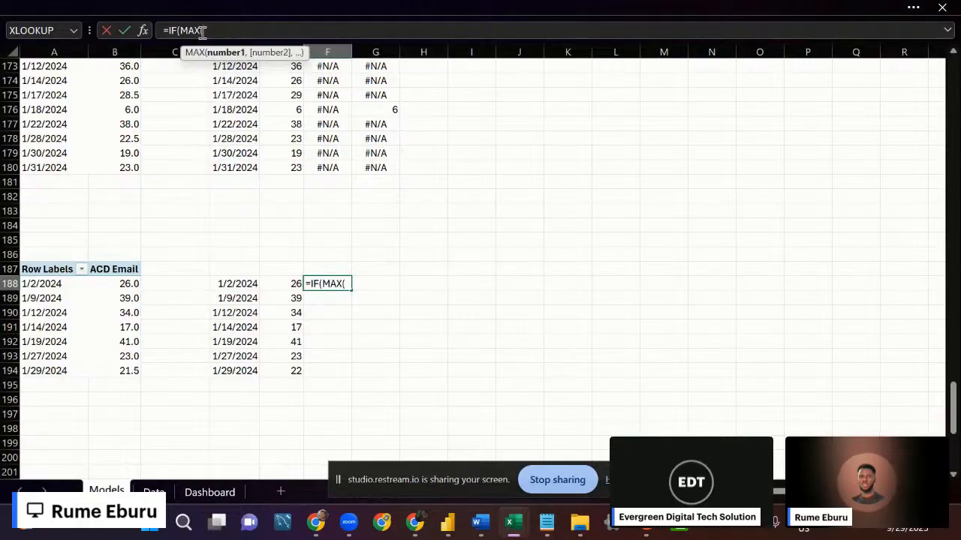
pyautogui.moveTo(275, 283); pyautogui.dragTo(286, 373)
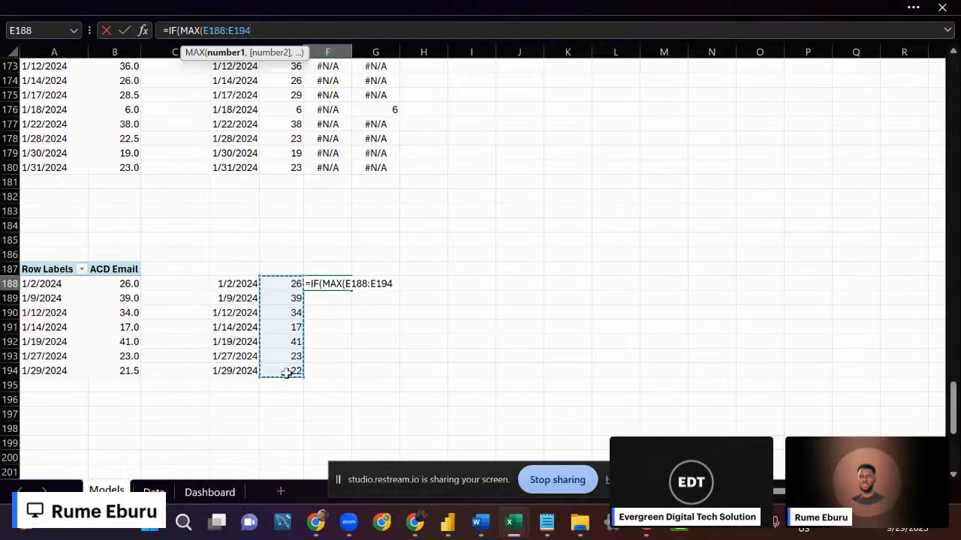
pyautogui.press('F4')
pyautogui.write(')')
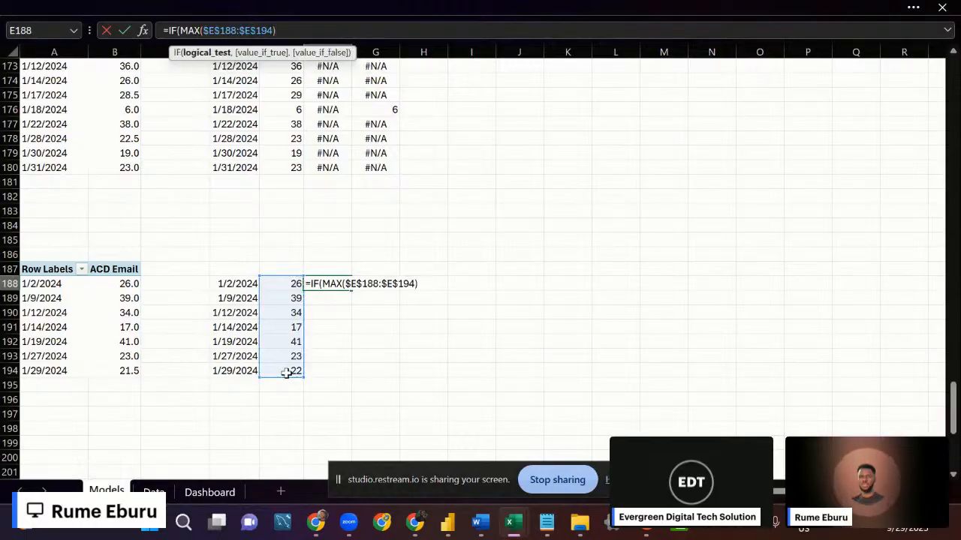
pyautogui.write('=')
pyautogui.click(288, 285)
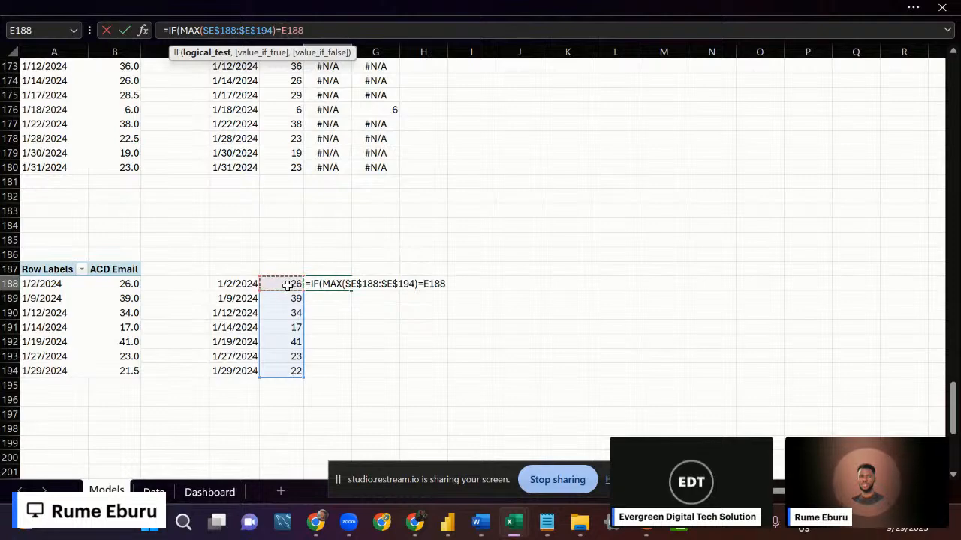
# Complete the F188 formula to return E188 if true and NA() if false, and fill it down to F194.
pyautogui.write(',')
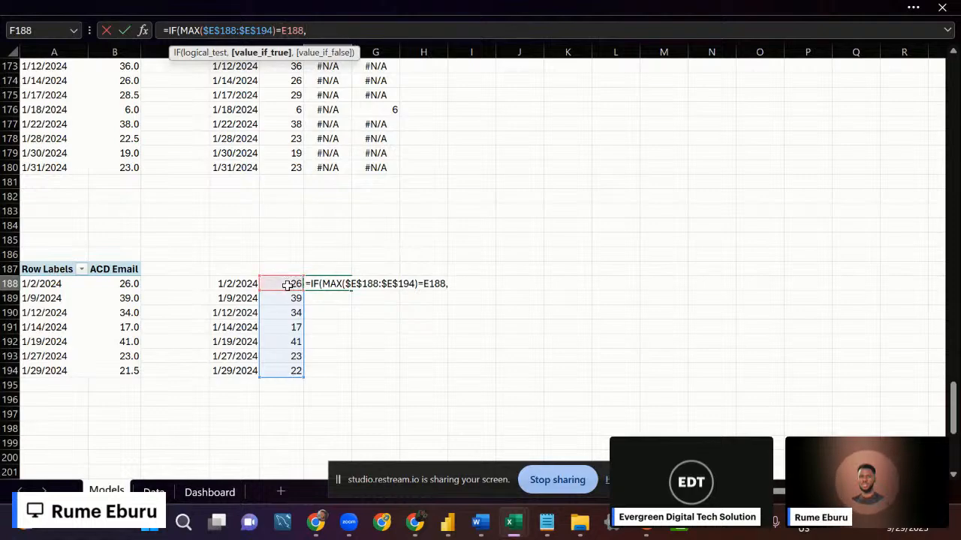
pyautogui.click(287, 285)
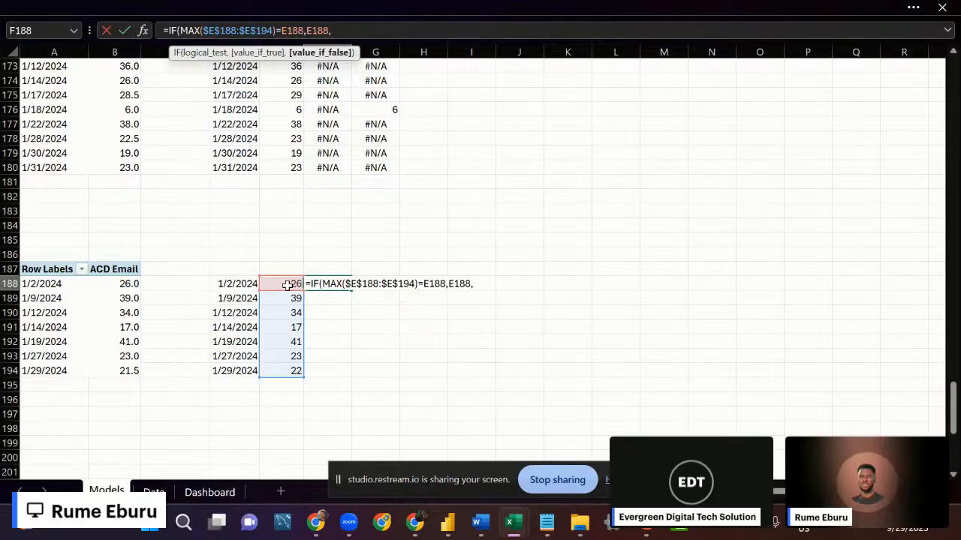
pyautogui.write('a')
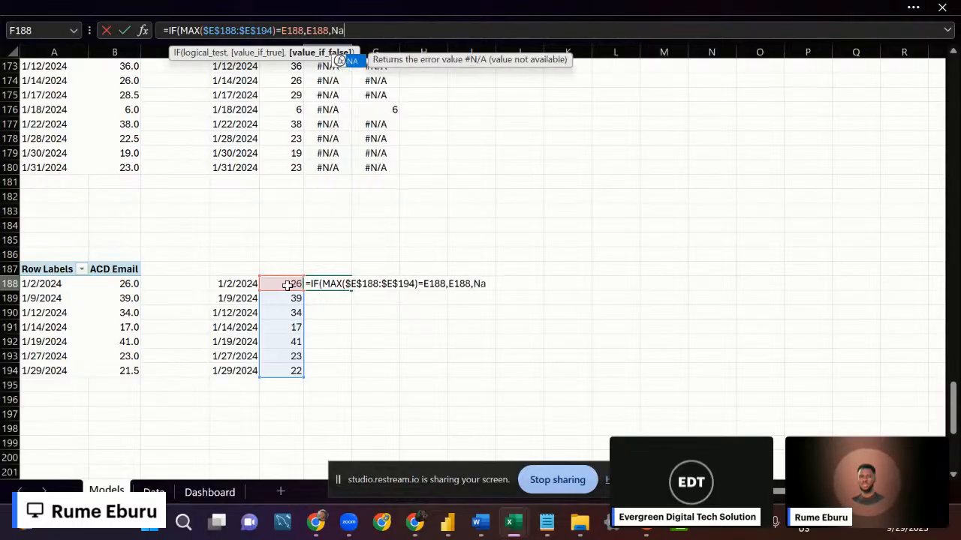
pyautogui.doubleClick(352, 60)
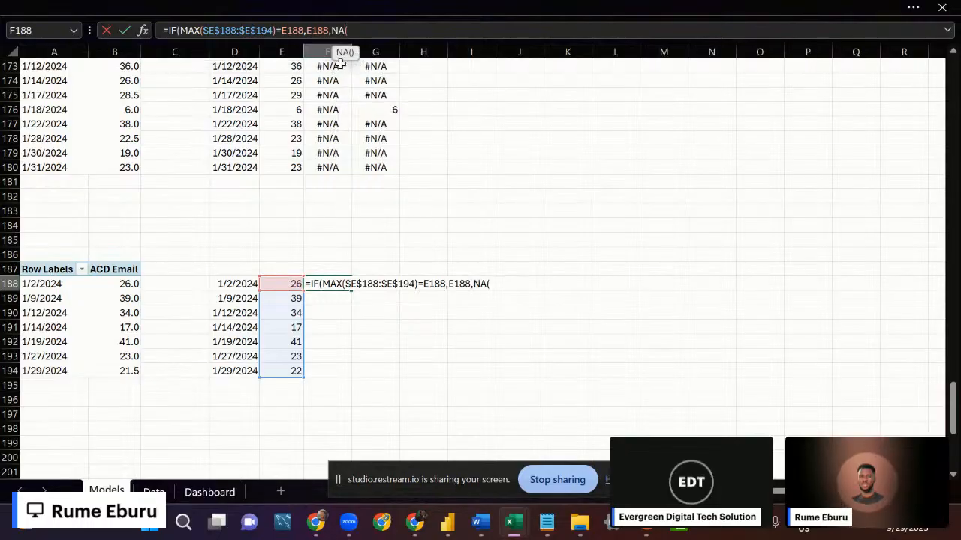
pyautogui.write('))')
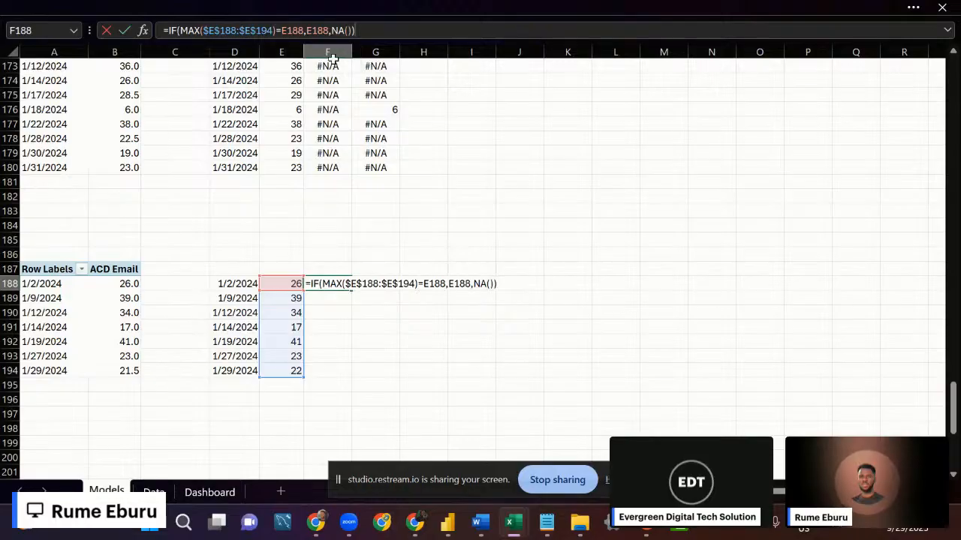
pyautogui.click(123, 30)
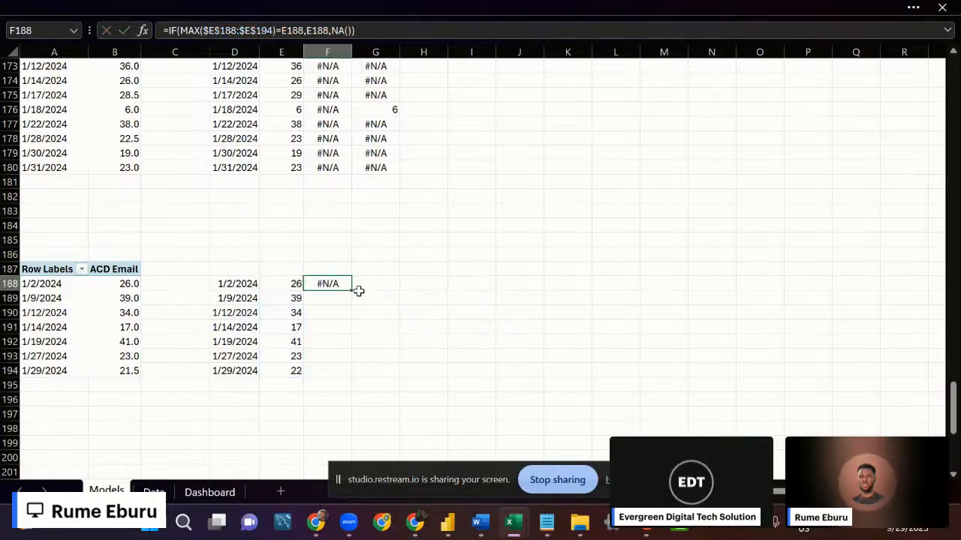
pyautogui.moveTo(351, 290); pyautogui.dragTo(352, 373)
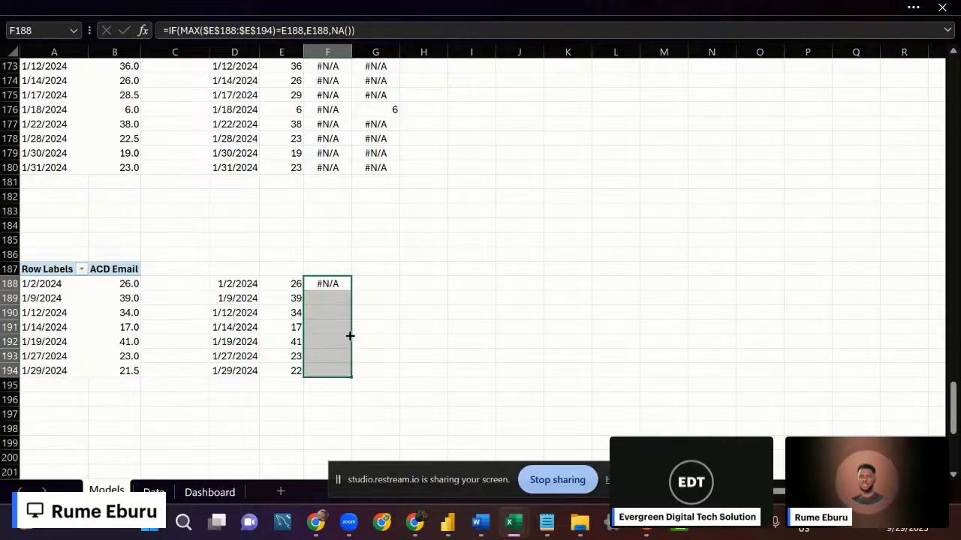
# Copy the formula text from F188 and paste it into G188 with its references unchanged.
pyautogui.click(378, 29)
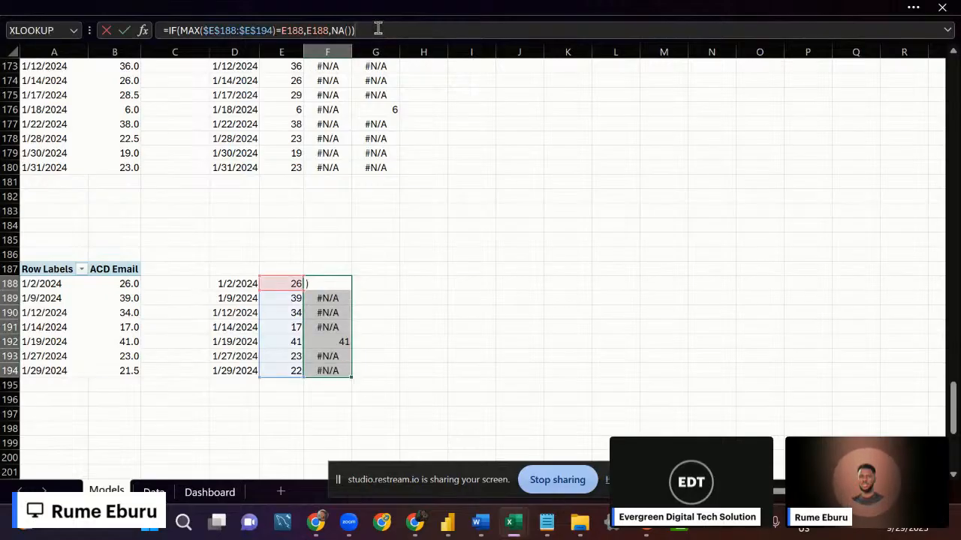
pyautogui.hotkey('ctrl', 'a')
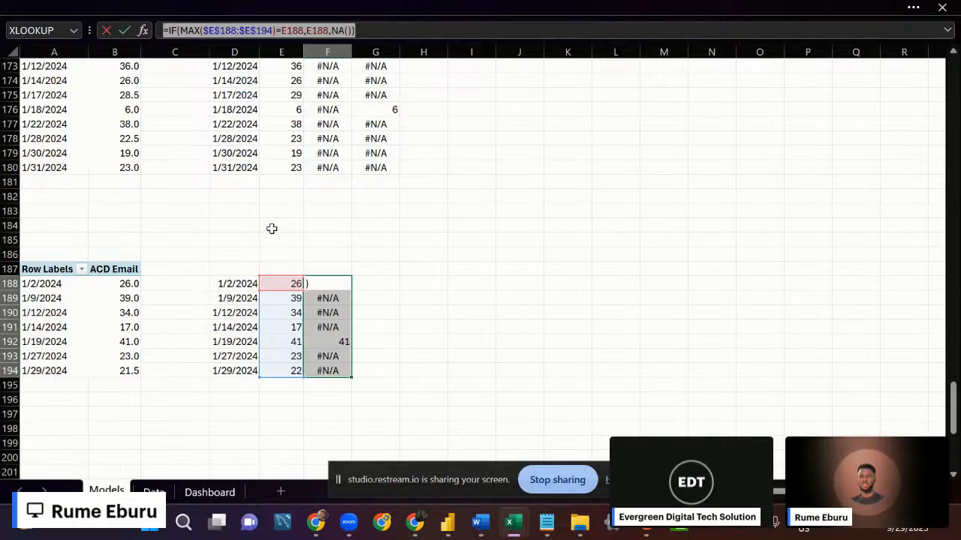
pyautogui.press('Escape')
pyautogui.click(368, 283)
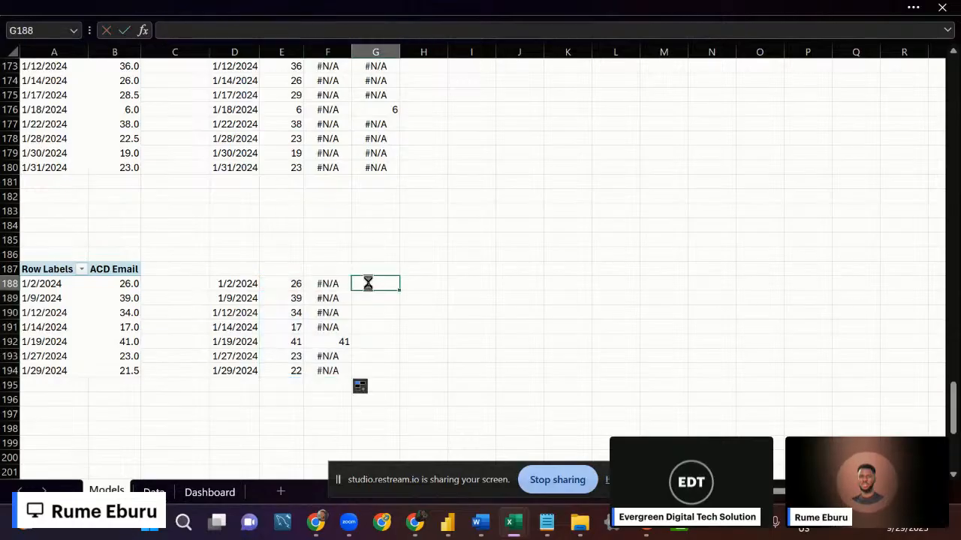
pyautogui.hotkey('ctrl', 'v')
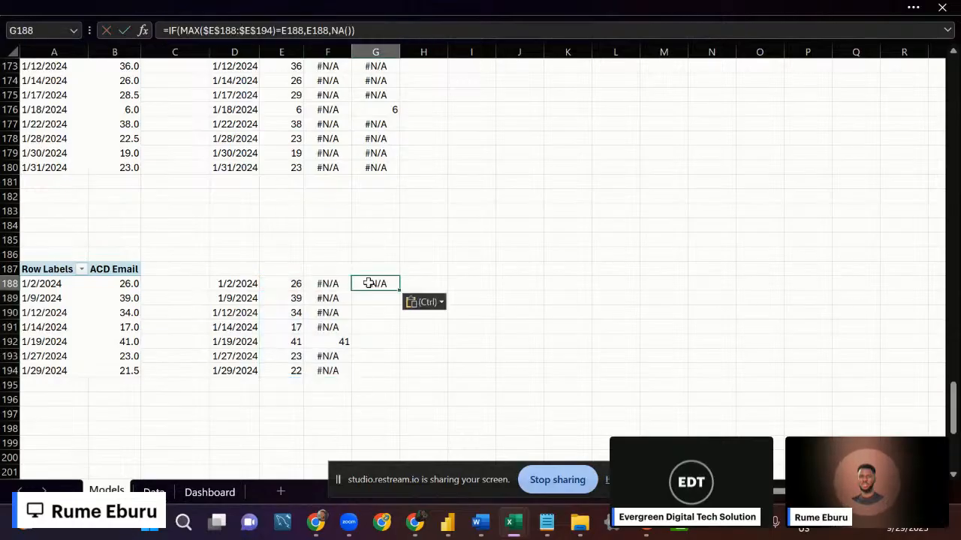
# Change MAX to MIN in the G188 formula and fill it down to G194.
pyautogui.click(203, 31)
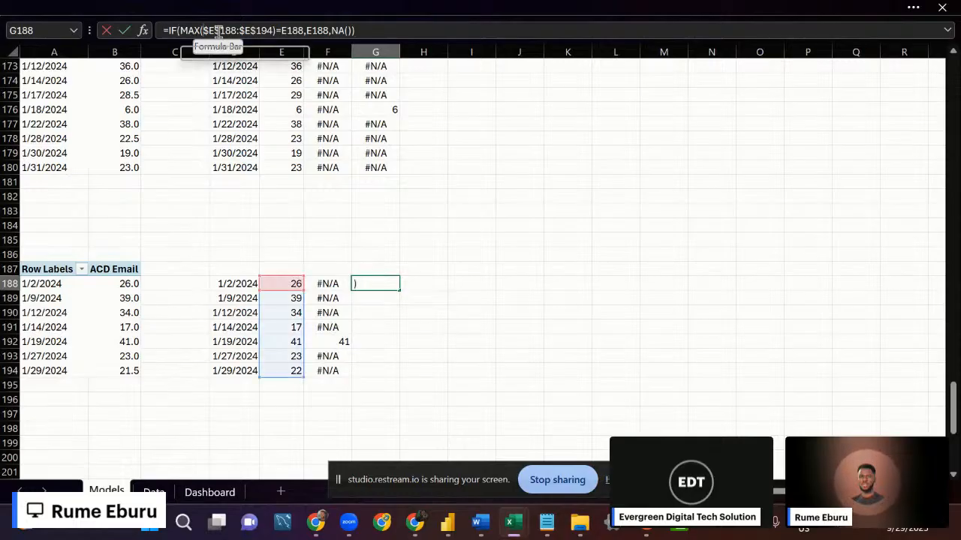
pyautogui.press('BackSpace')
pyautogui.press('BackSpace')
pyautogui.press('BackSpace')
pyautogui.write('in')
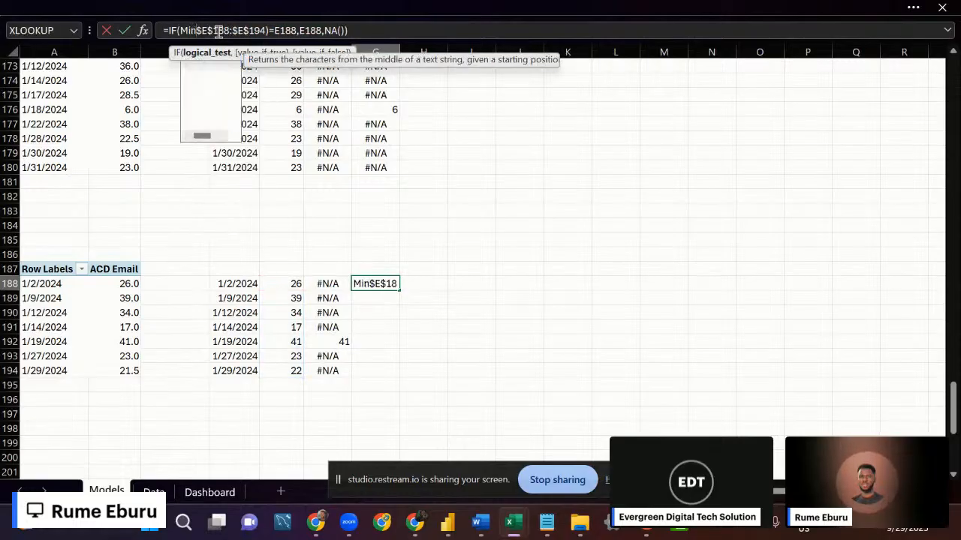
pyautogui.press('Tab')
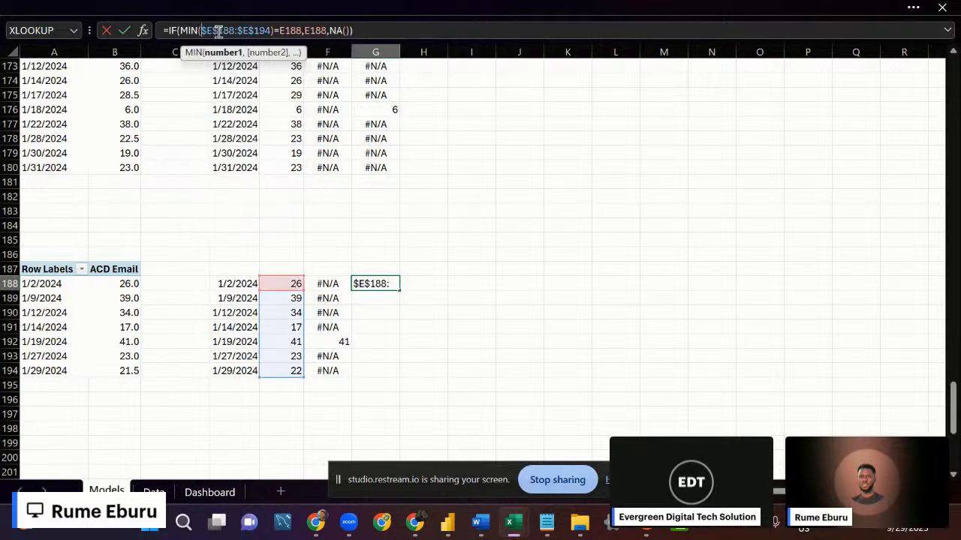
pyautogui.press('Return')
pyautogui.click(363, 282)
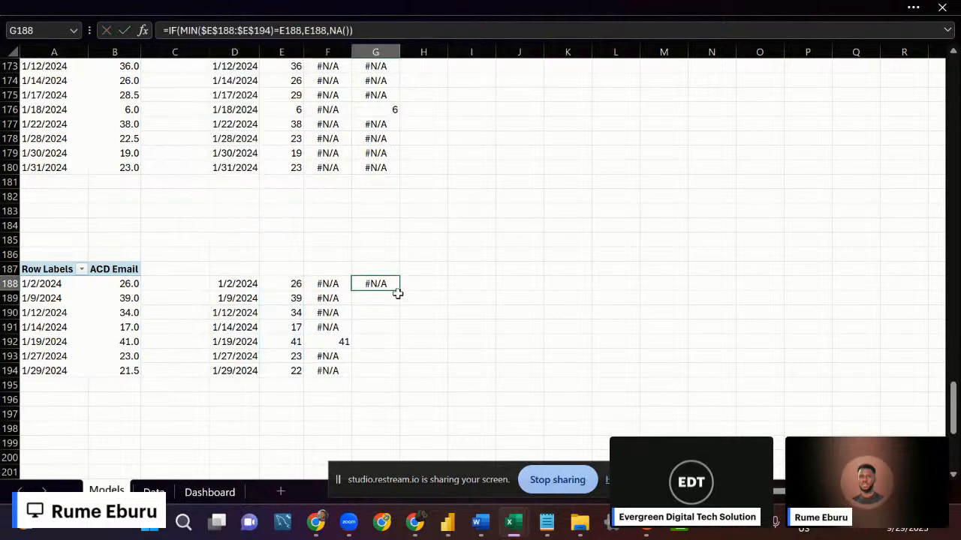
pyautogui.moveTo(398, 290); pyautogui.dragTo(386, 381)
# Insert a basic 2-D line chart from D188:G194 and move it beside the data block.
pyautogui.moveTo(232, 283); pyautogui.dragTo(388, 374)
pyautogui.click(291, 15)
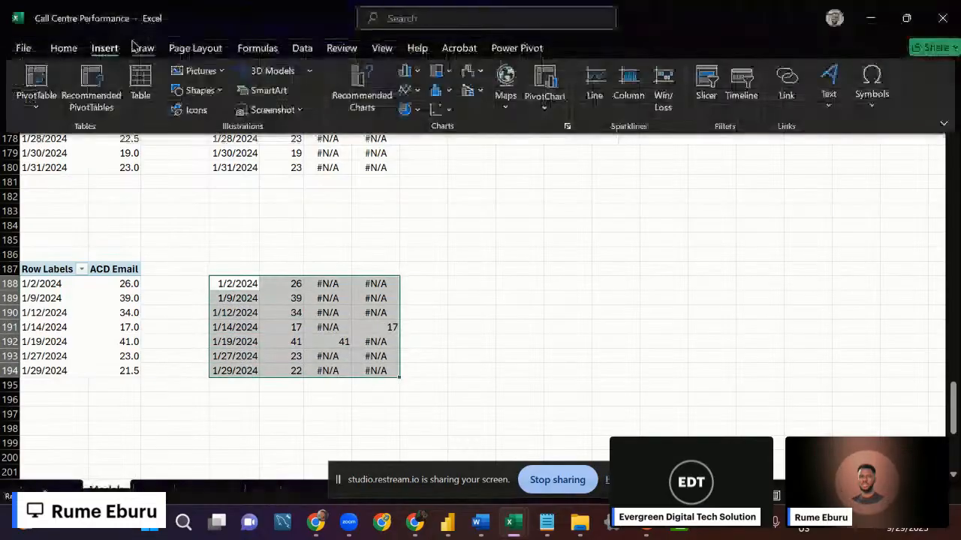
pyautogui.click(418, 91)
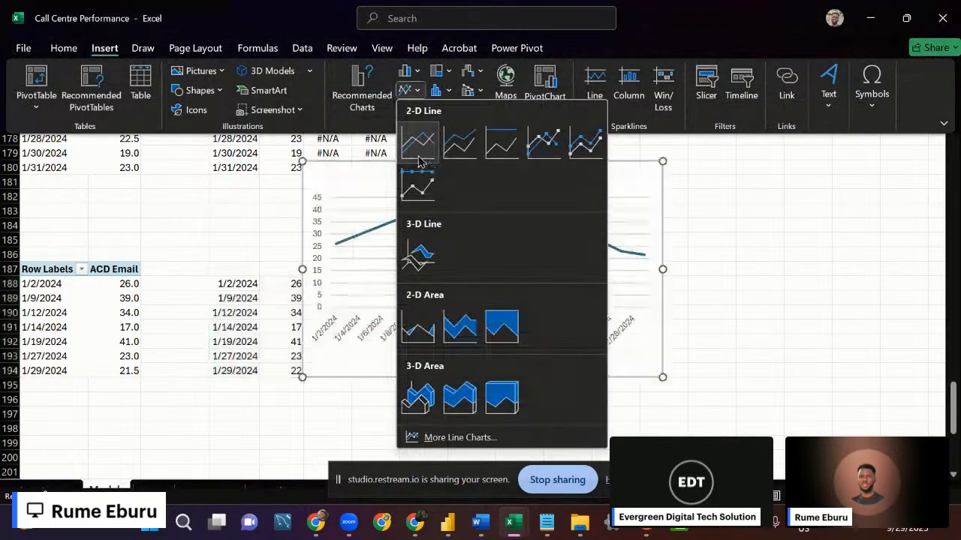
pyautogui.click(420, 139)
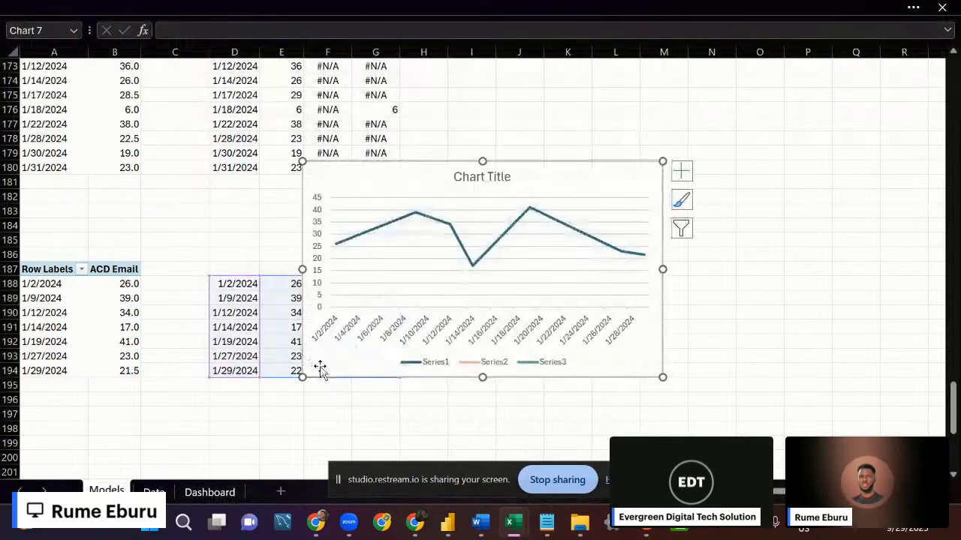
pyautogui.moveTo(307, 371); pyautogui.dragTo(422, 336)
# Remove the legend and both the horizontal and vertical axes from the new line chart.
pyautogui.click(540, 333)
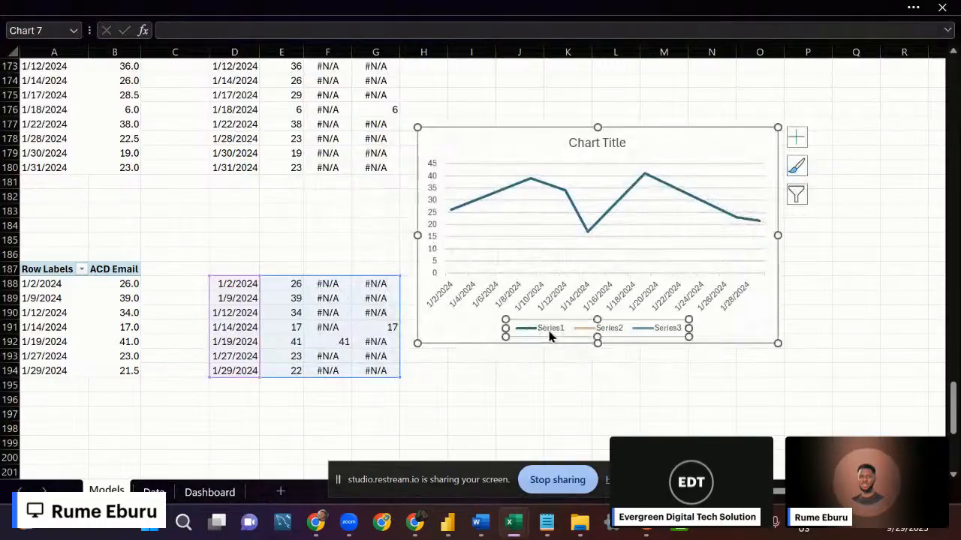
pyautogui.press('Delete')
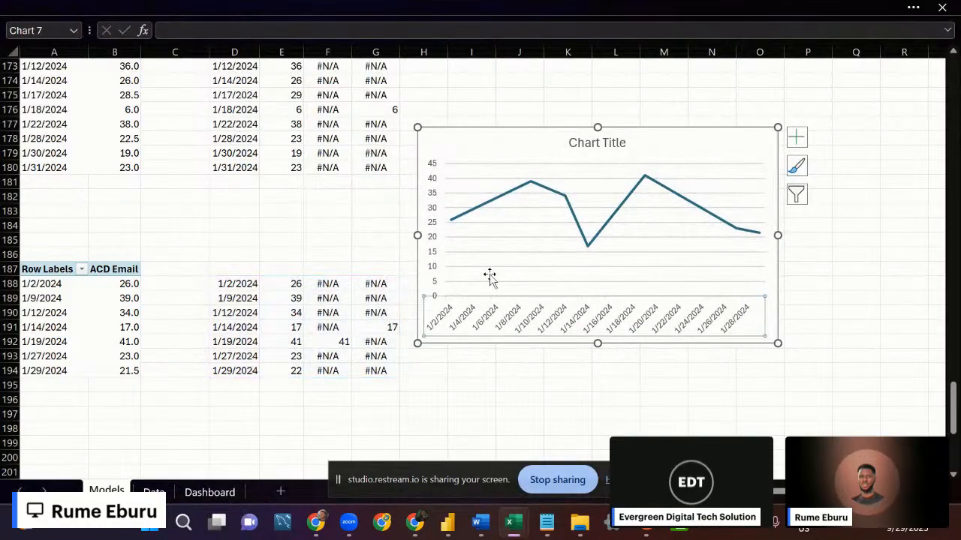
pyautogui.press('Delete')
pyautogui.click(426, 282)
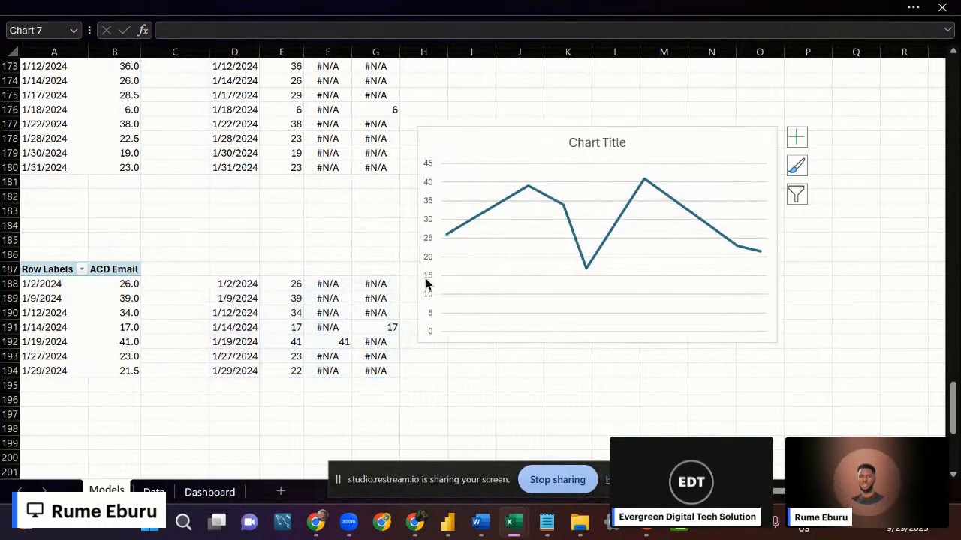
pyautogui.press('Delete')
# Remove the horizontal gridlines and the chart title from the line chart.
pyautogui.click(475, 277)
pyautogui.rightClick(476, 281)
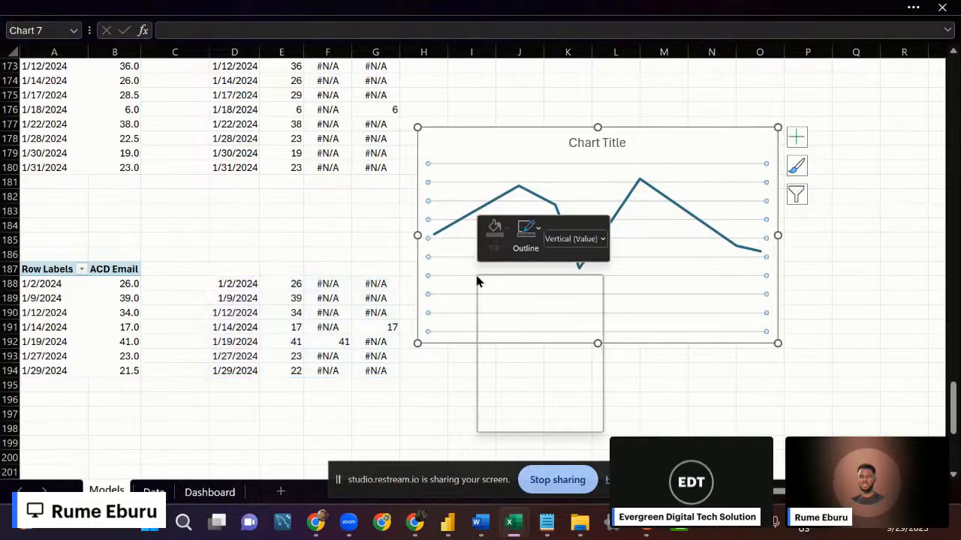
pyautogui.press('Escape')
pyautogui.press('Delete')
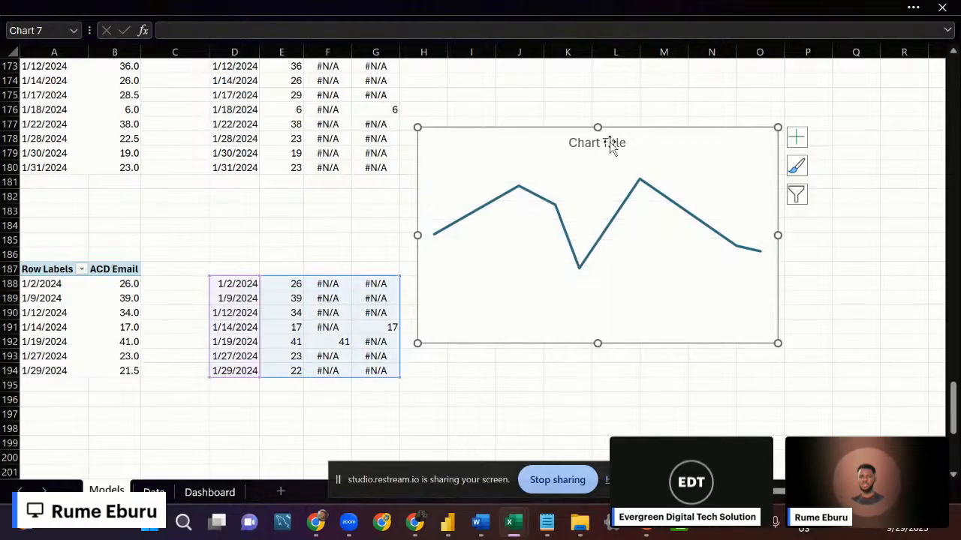
pyautogui.click(610, 144)
pyautogui.rightClick(610, 144)
pyautogui.press('Escape')
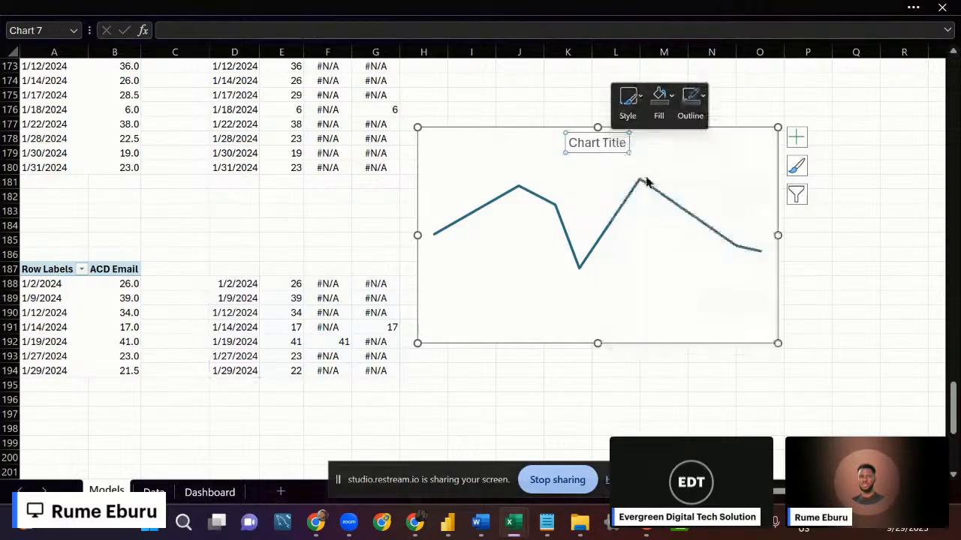
pyautogui.press('Delete')
# Give Series 2 of the line chart a built-in circle marker with size 7.
pyautogui.moveTo(773, 132); pyautogui.dragTo(562, 146)
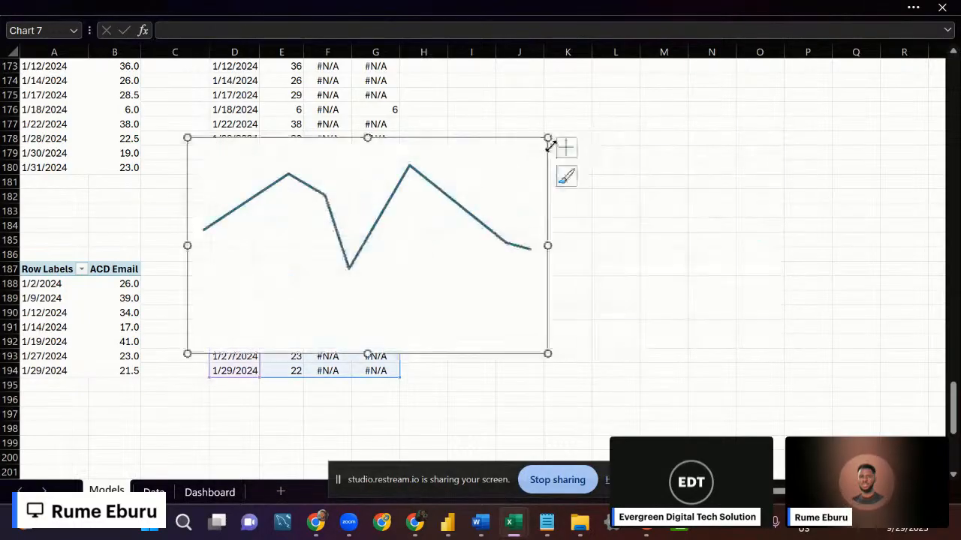
pyautogui.rightClick(517, 154)
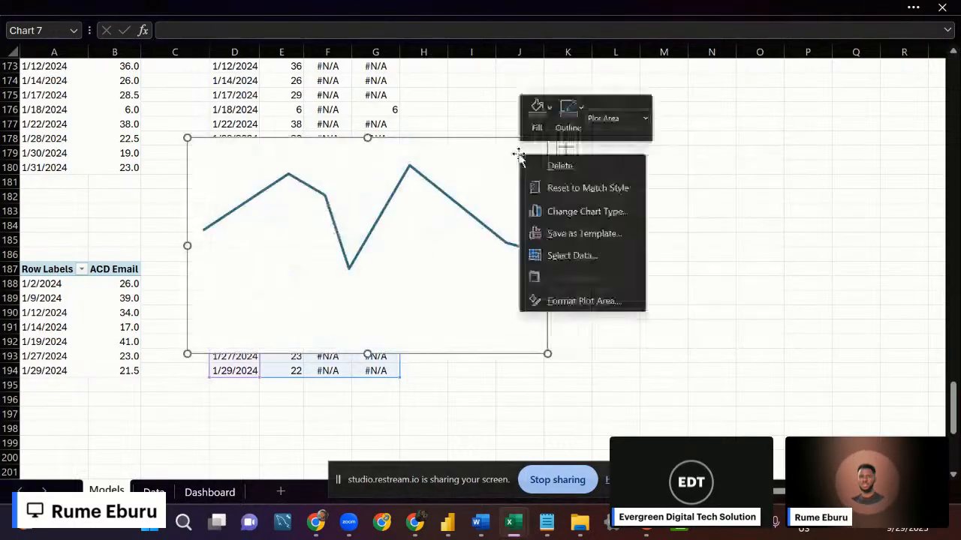
pyautogui.click(562, 301)
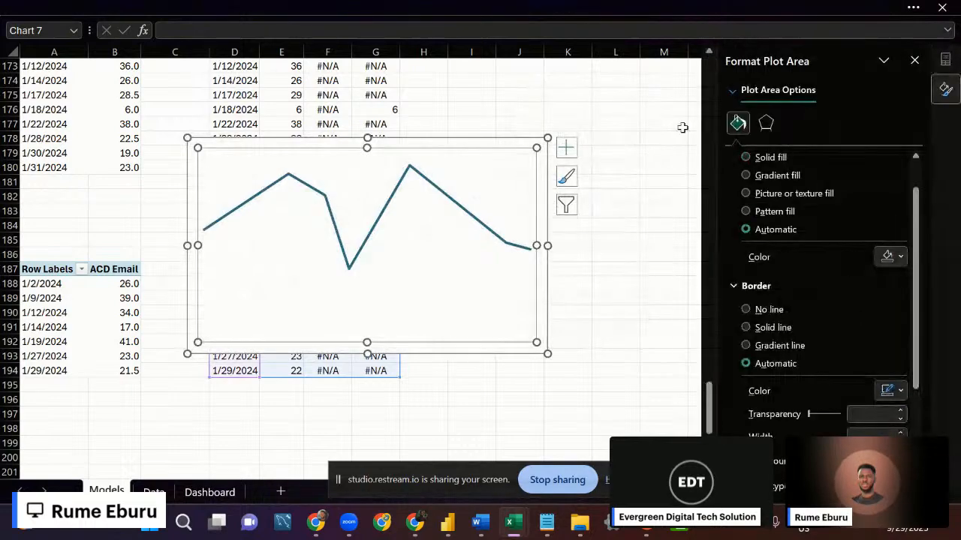
pyautogui.click(732, 96)
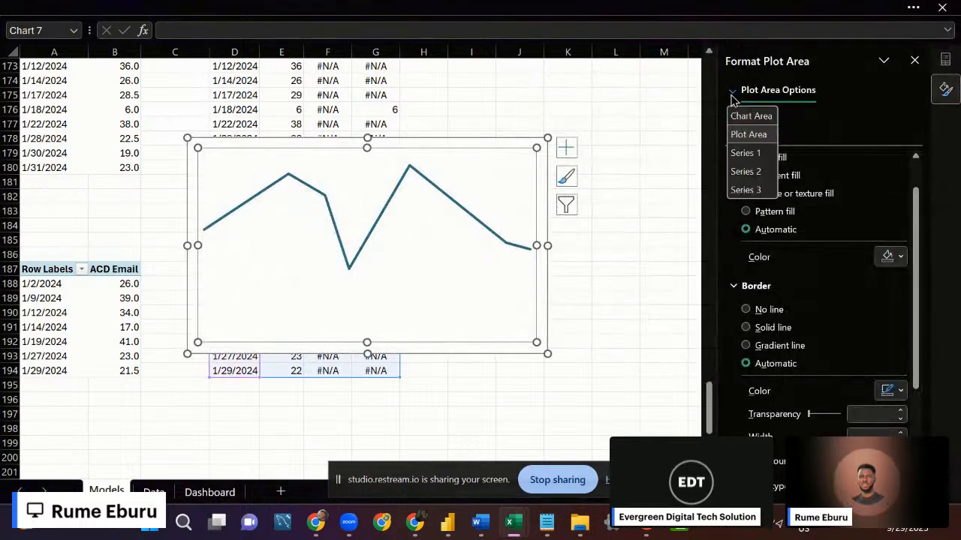
pyautogui.click(756, 172)
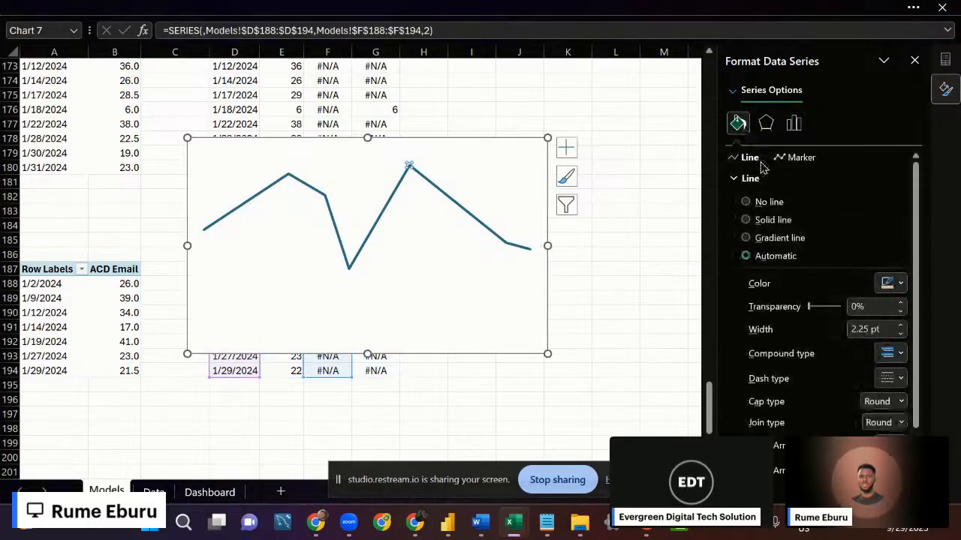
pyautogui.click(800, 158)
pyautogui.click(767, 178)
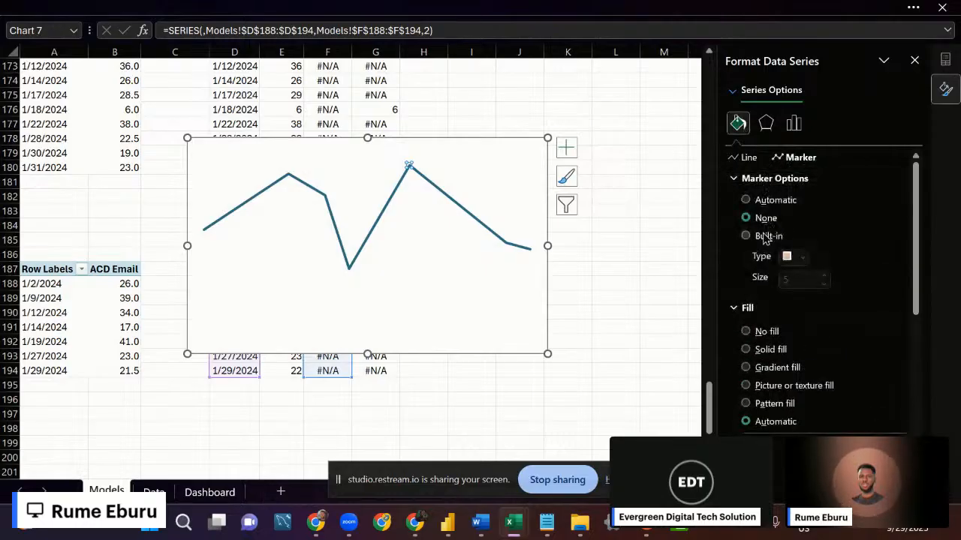
pyautogui.click(766, 237)
pyautogui.click(794, 257)
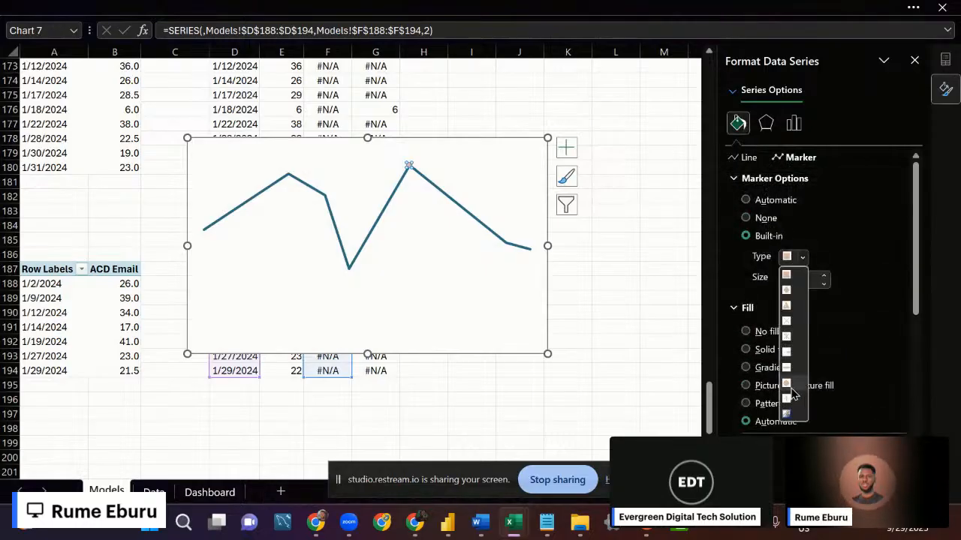
pyautogui.click(789, 384)
pyautogui.click(802, 279)
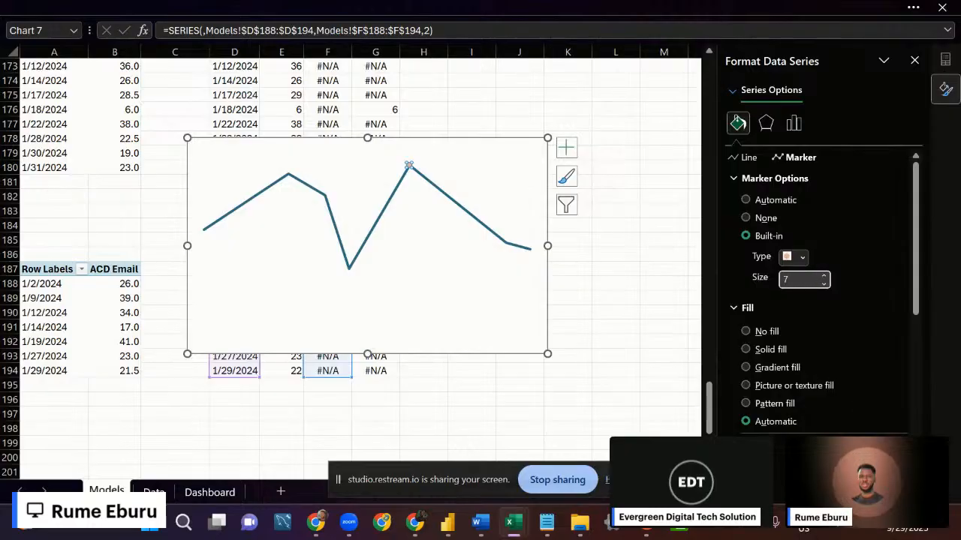
# Fill the Series 2 marker with standard light green and set its border to No line.
pyautogui.click(893, 449)
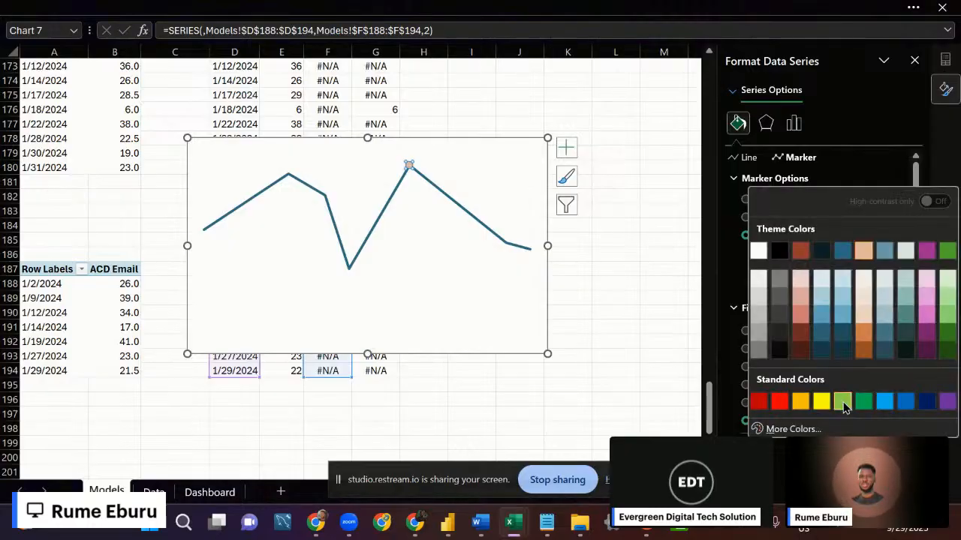
pyautogui.click(843, 405)
pyautogui.scroll(-2, 843, 386)
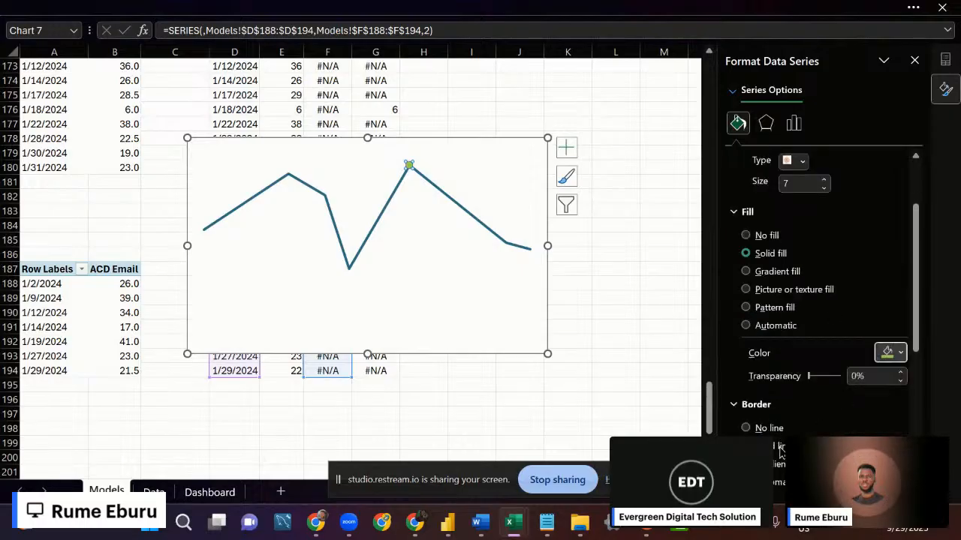
pyautogui.scroll(-1, 777, 420)
pyautogui.click(771, 384)
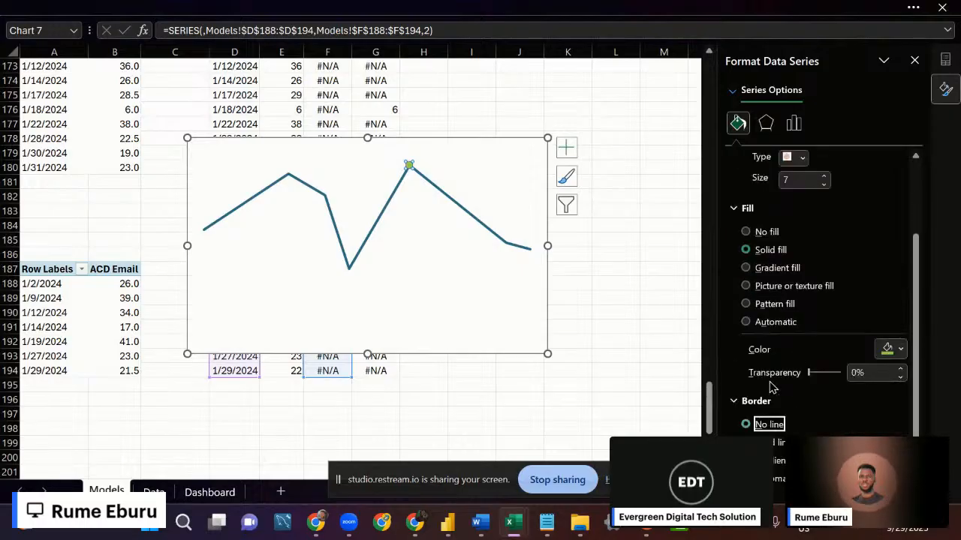
pyautogui.scroll(2, 765, 243)
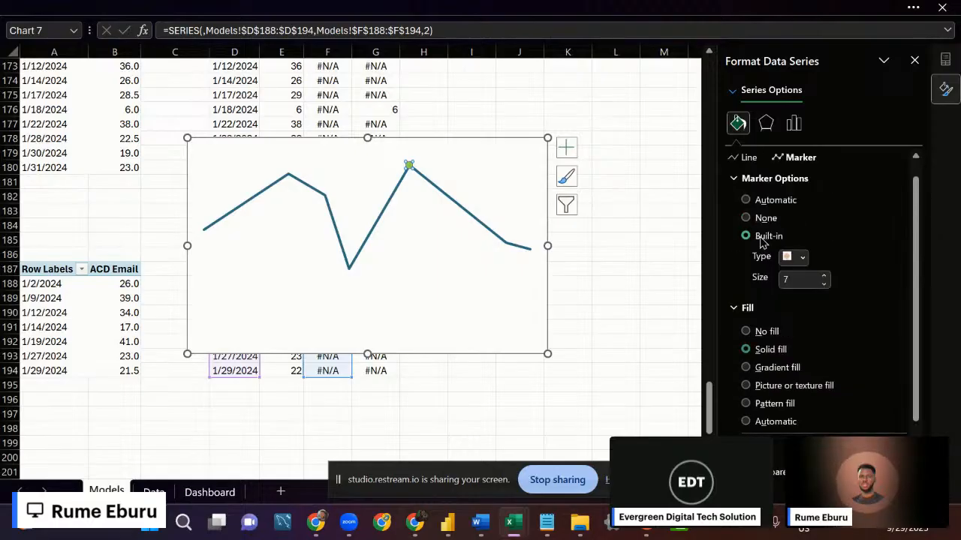
# Give Series 3 of the line chart a built-in circle marker with size 7.
pyautogui.click(732, 91)
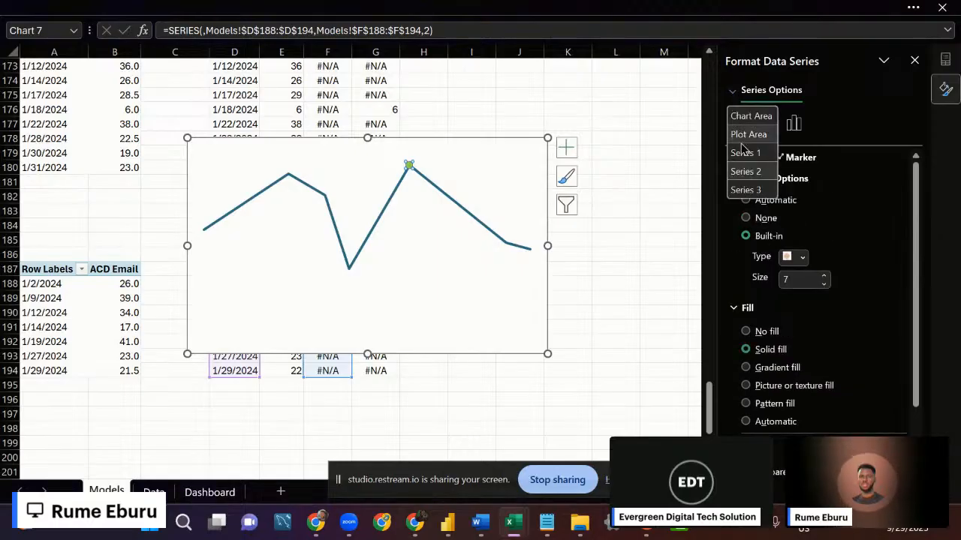
pyautogui.click(745, 193)
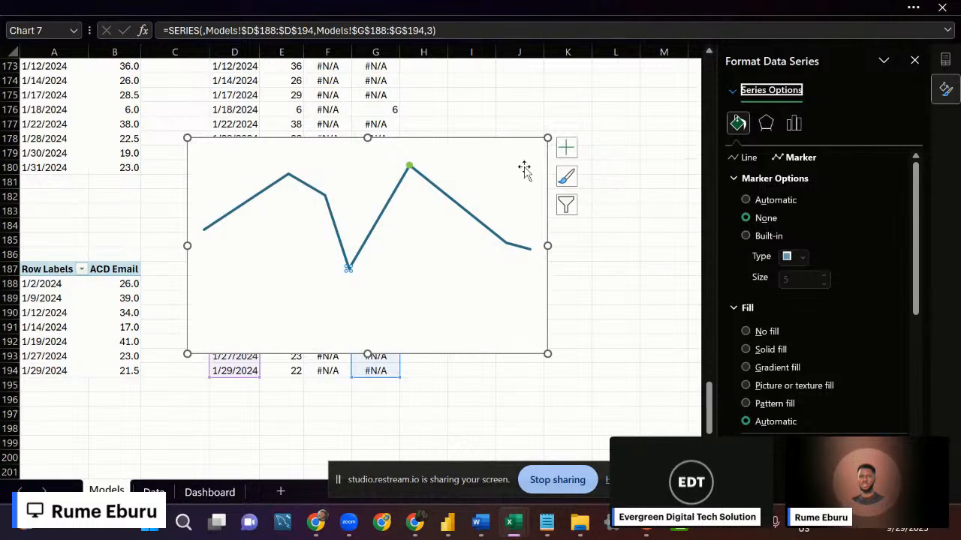
pyautogui.click(409, 166)
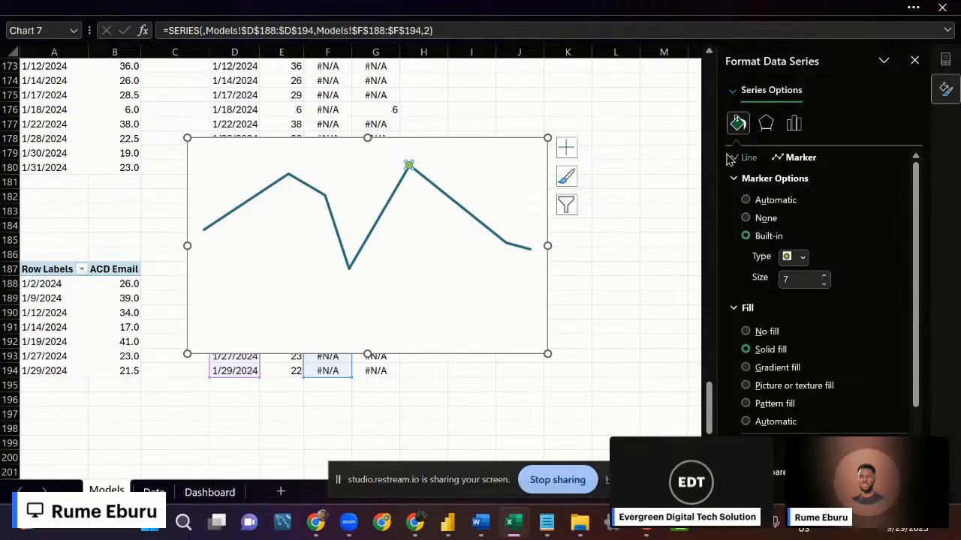
pyautogui.click(733, 92)
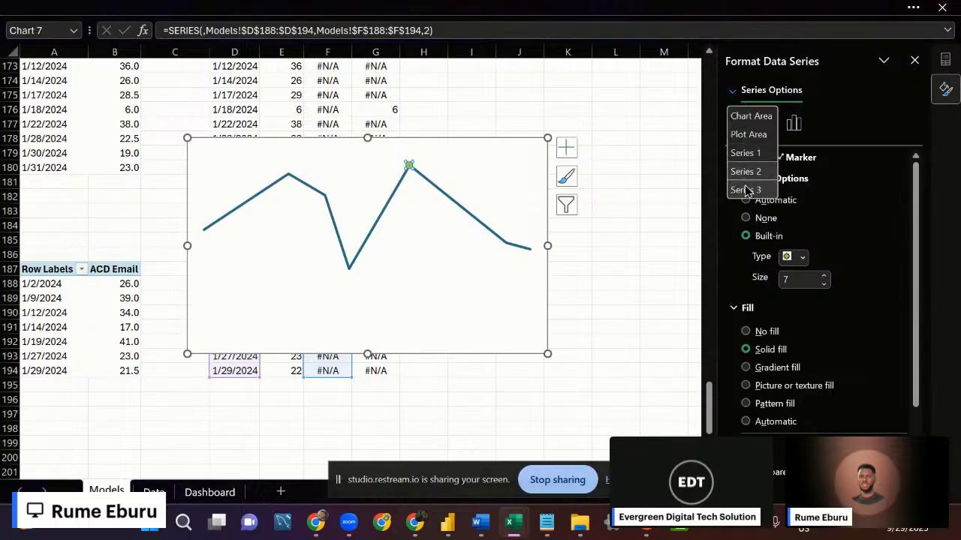
pyautogui.click(746, 190)
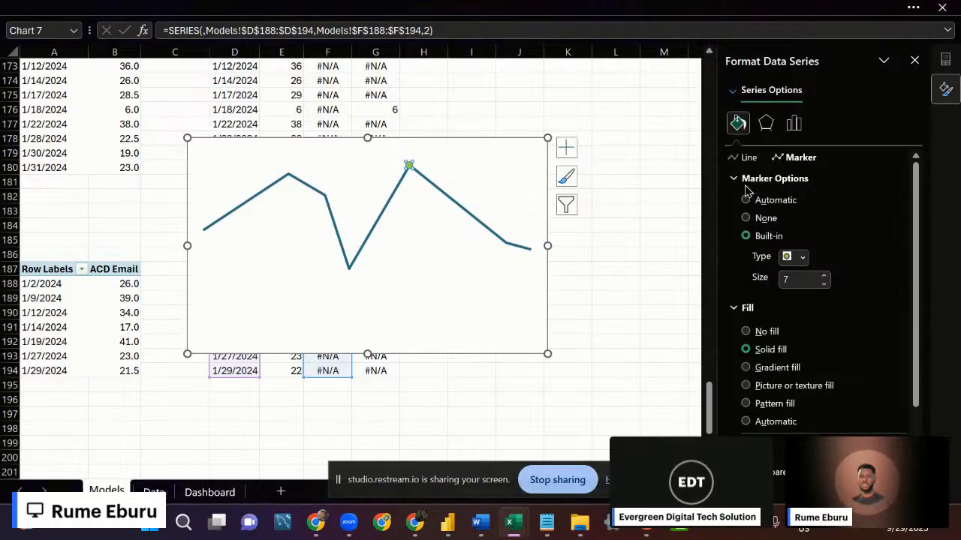
pyautogui.click(758, 237)
pyautogui.click(803, 259)
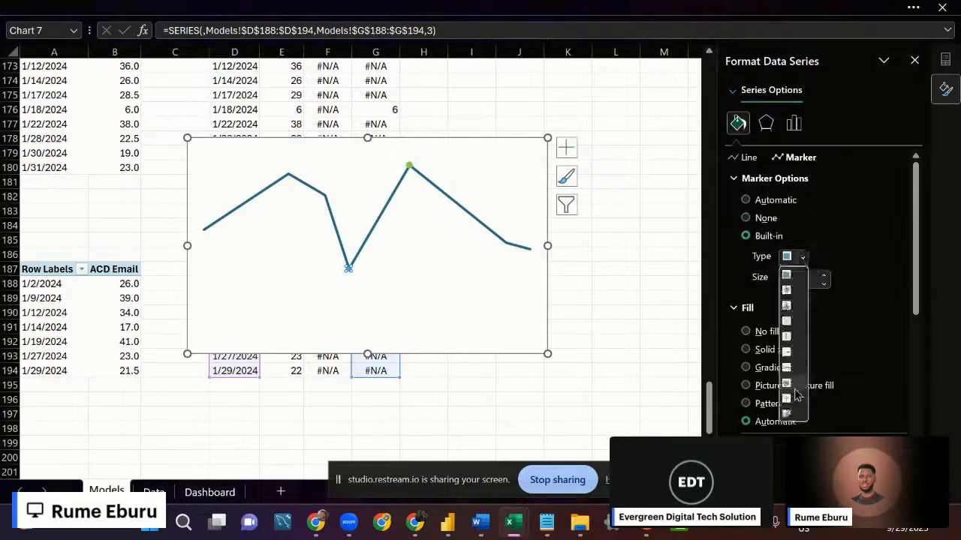
pyautogui.click(788, 267)
pyautogui.click(824, 275)
pyautogui.click(824, 275)
# Fill the Series 3 marker with standard red and set its border to No line.
pyautogui.scroll(-2, 833, 275)
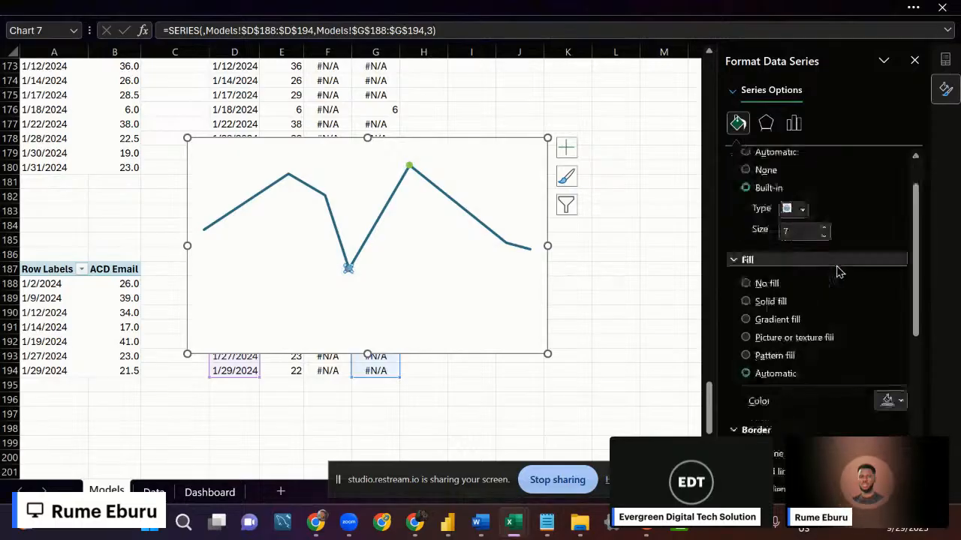
pyautogui.click(890, 353)
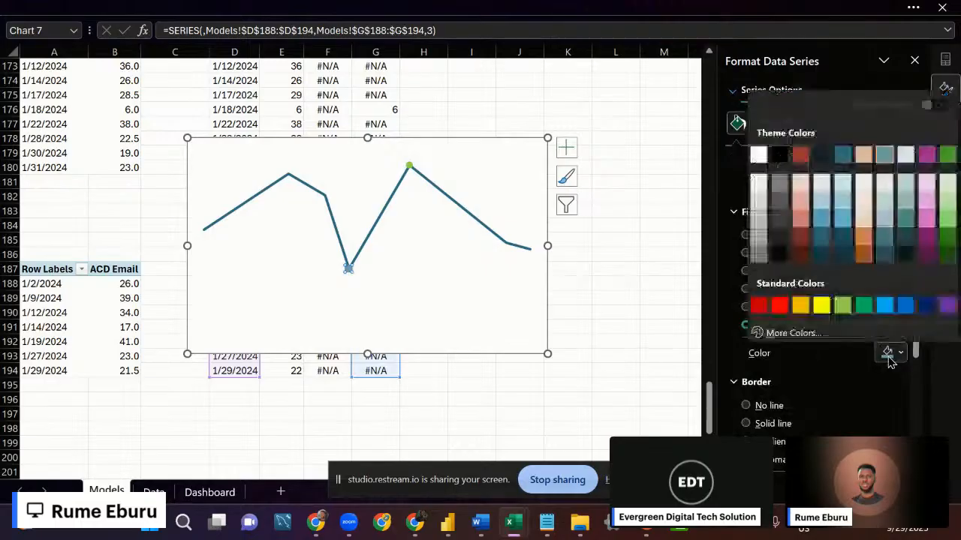
pyautogui.click(780, 306)
pyautogui.scroll(-3, 826, 353)
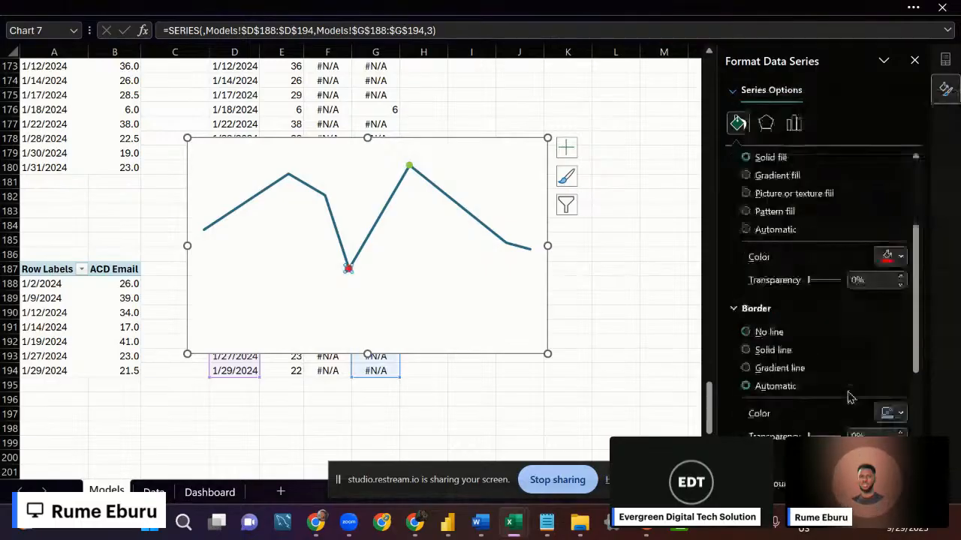
pyautogui.click(766, 285)
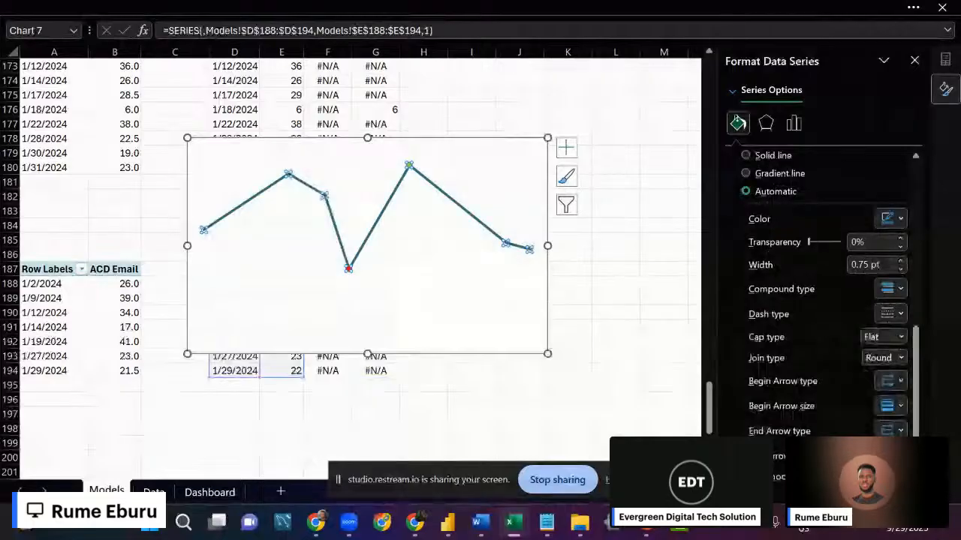
# Turn on the smoothed line for Series 1, set its line width to 1 pt, and close the formatting options.
pyautogui.click(754, 478)
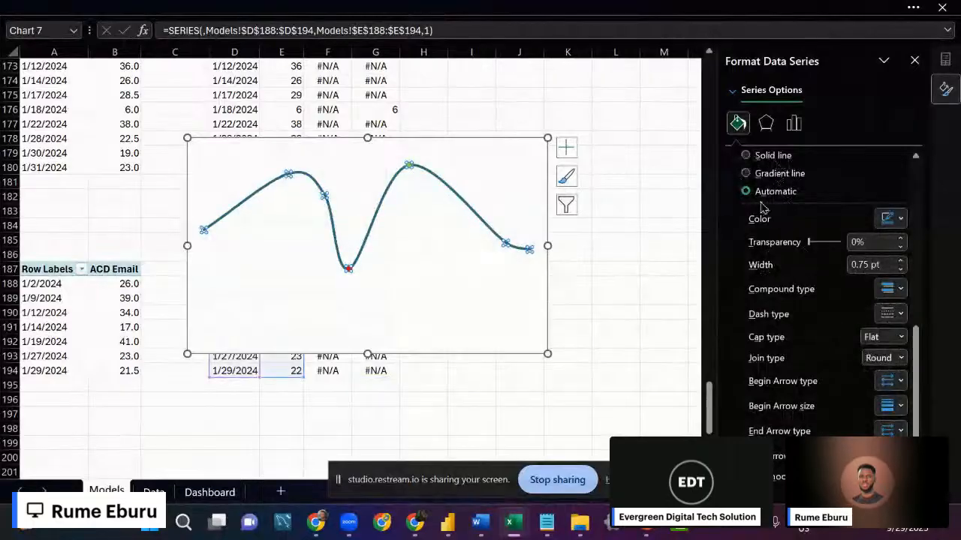
pyautogui.scroll(1, 763, 208)
pyautogui.scroll(1, 764, 208)
pyautogui.click(748, 159)
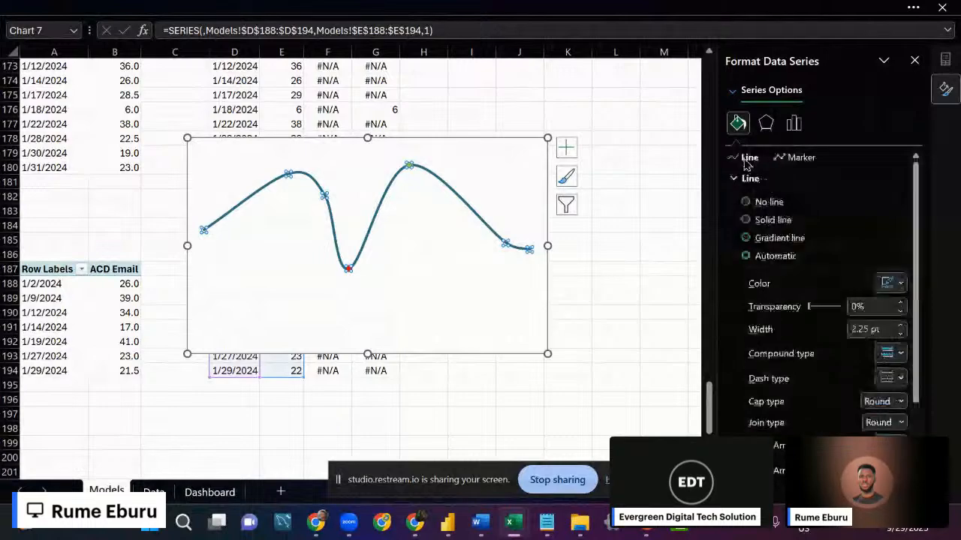
pyautogui.scroll(-2, 793, 328)
pyautogui.scroll(2, 795, 300)
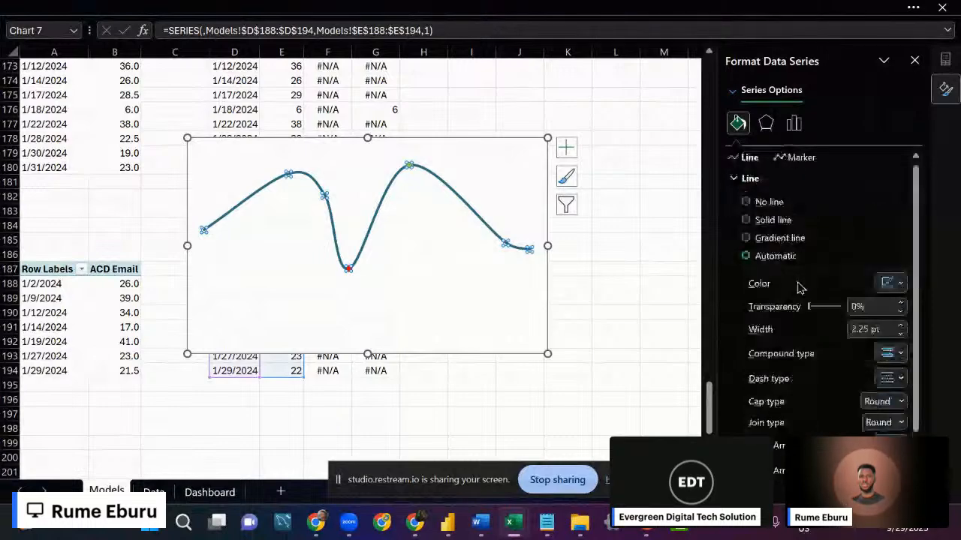
pyautogui.tripleClick(881, 329)
pyautogui.write('1')
pyautogui.press('Return')
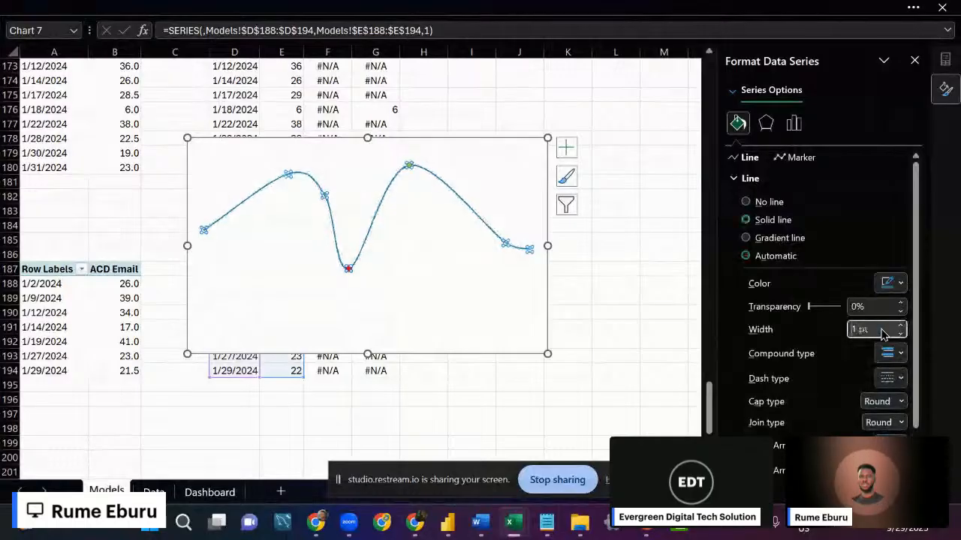
pyautogui.click(628, 166)
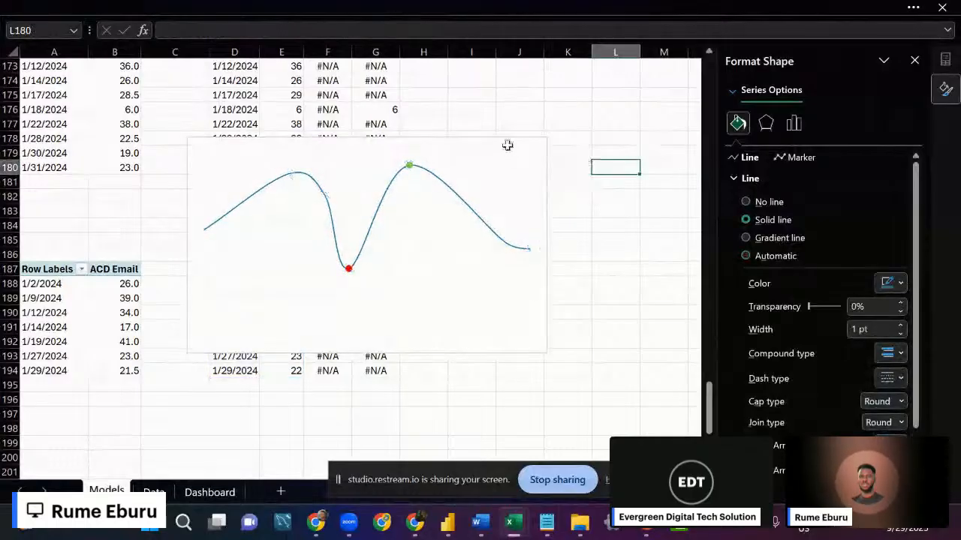
pyautogui.click(914, 60)
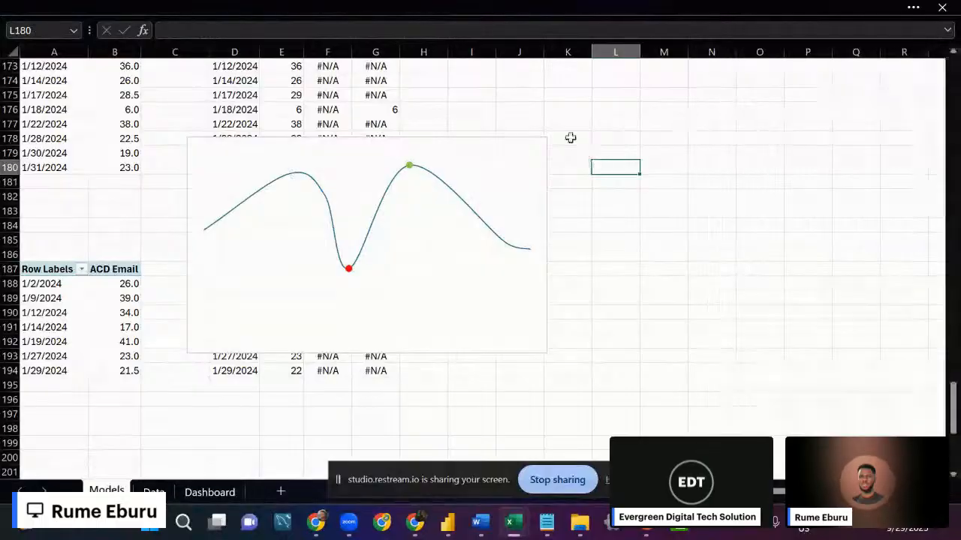
# Set the chart area of the line chart to no fill and no outline.
pyautogui.click(540, 142)
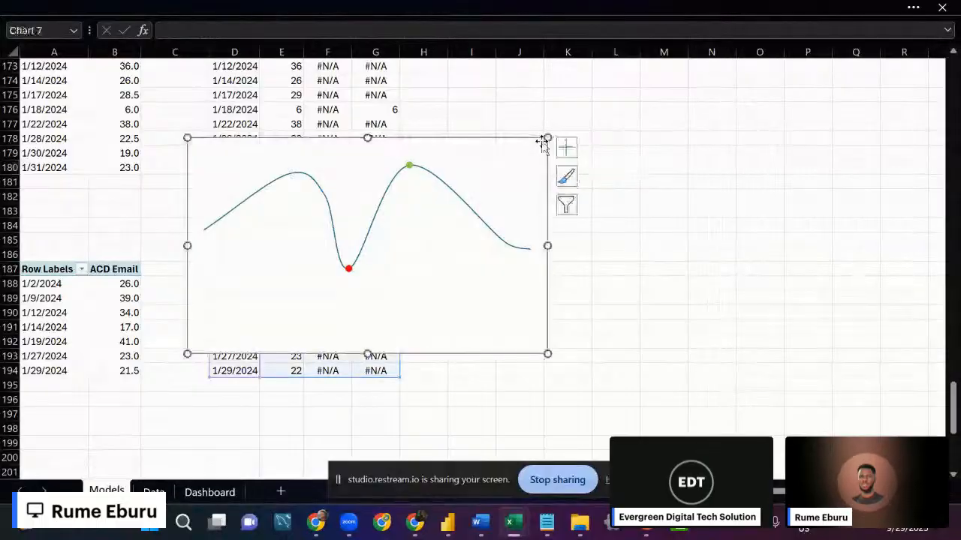
pyautogui.rightClick(543, 139)
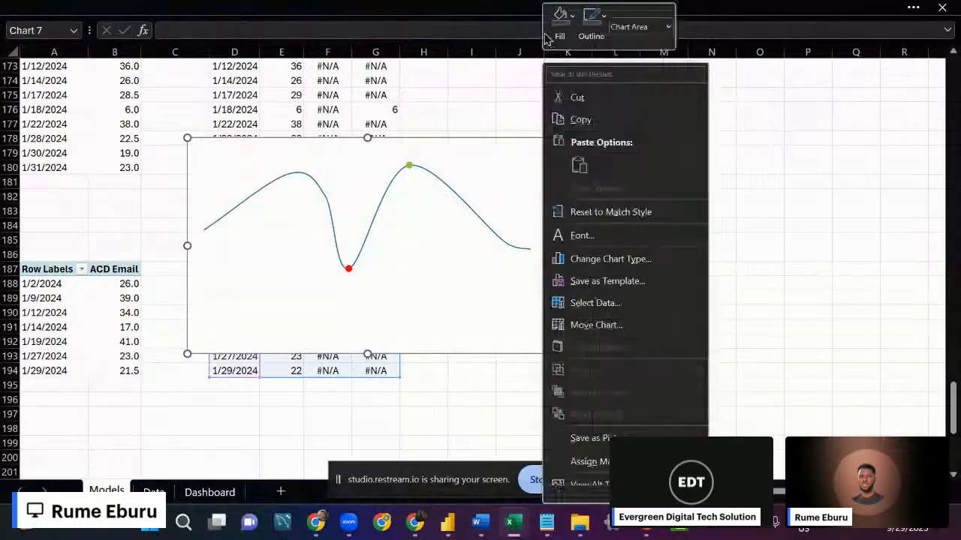
pyautogui.click(557, 22)
pyautogui.click(577, 313)
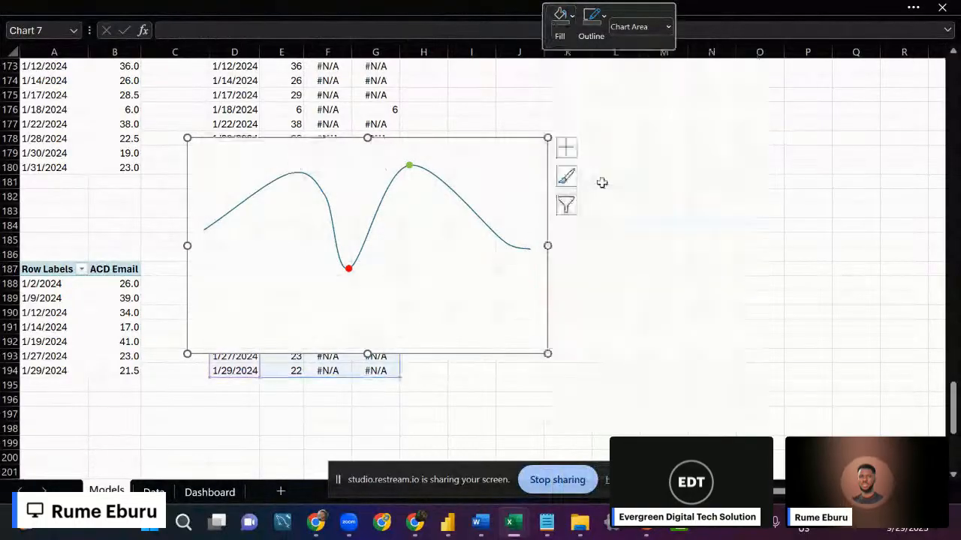
pyautogui.click(592, 30)
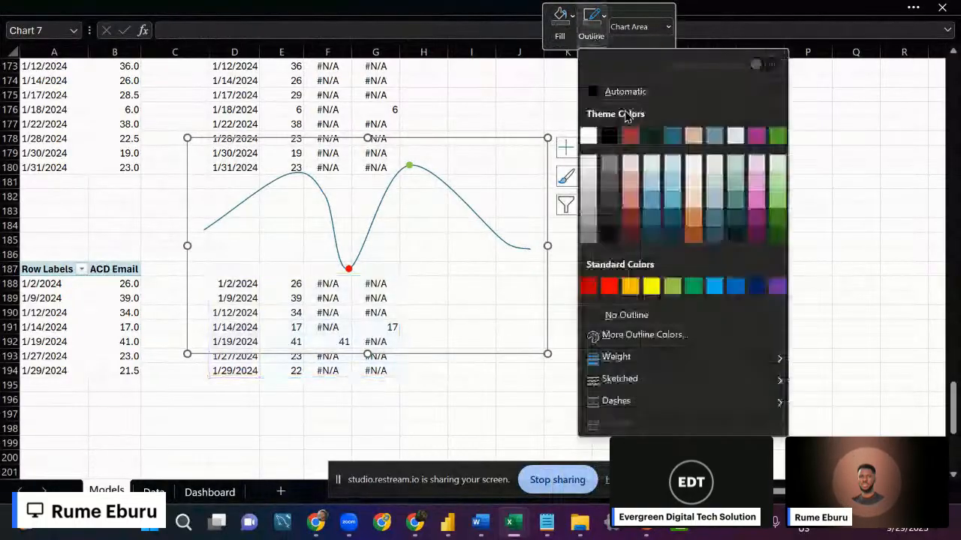
pyautogui.click(627, 308)
# Cut the ACD Email chart from the Models sheet and paste it onto the Dashboard sheet, below the Chatbot and Web headers.
pyautogui.moveTo(486, 356); pyautogui.dragTo(705, 343)
pyautogui.press('Delete')
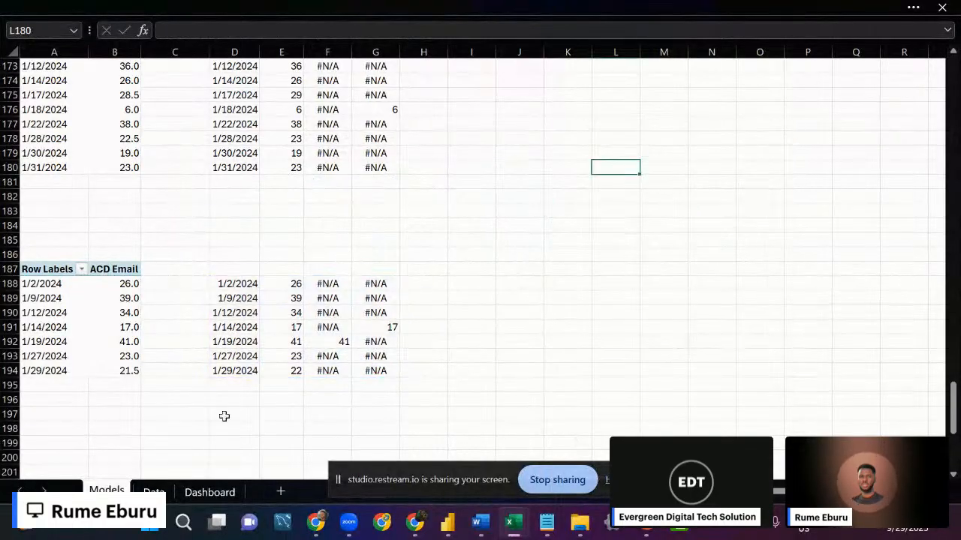
pyautogui.click(207, 492)
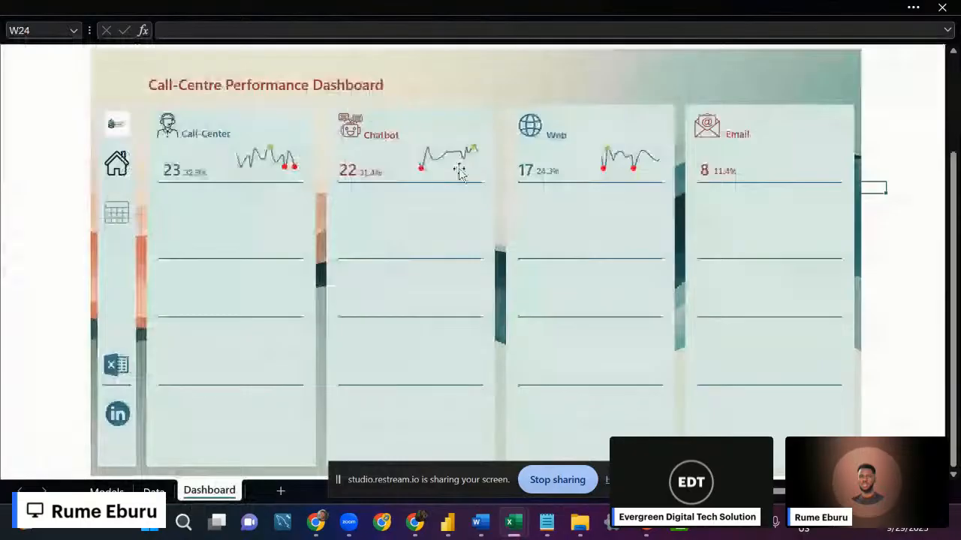
pyautogui.hotkey('ctrl', 'v')
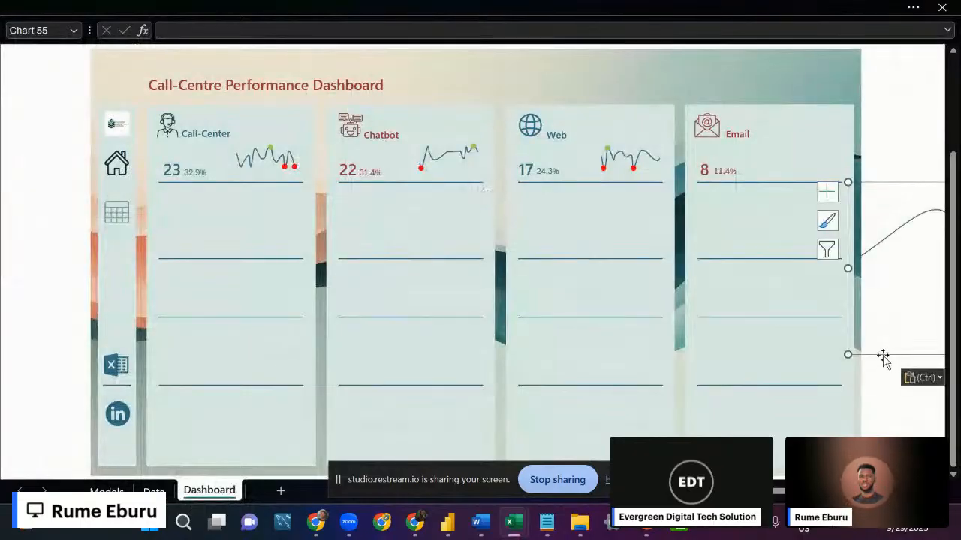
pyautogui.moveTo(883, 359); pyautogui.dragTo(371, 370)
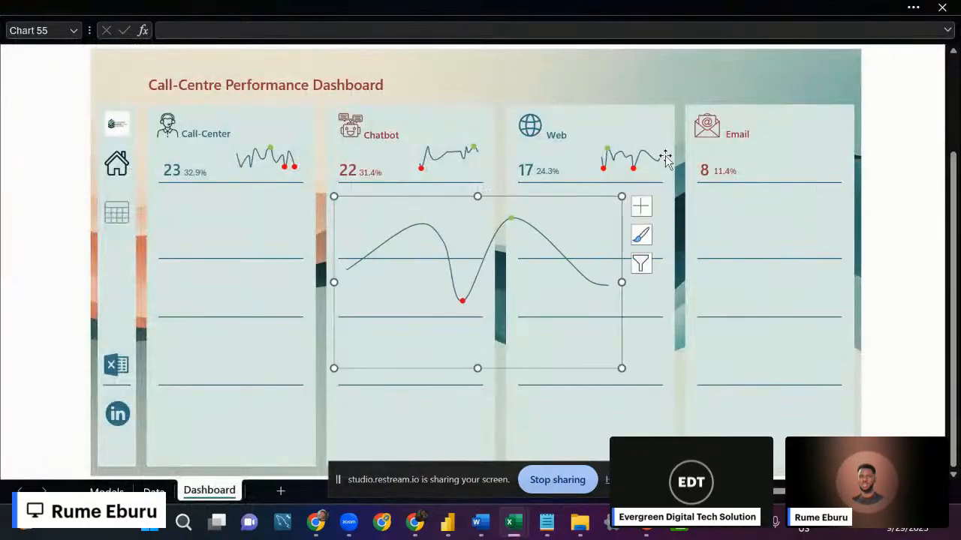
# Match the pasted chart's size to the Web chart by setting its height to 0.79 in and width to 1.35 in.
pyautogui.click(625, 160)
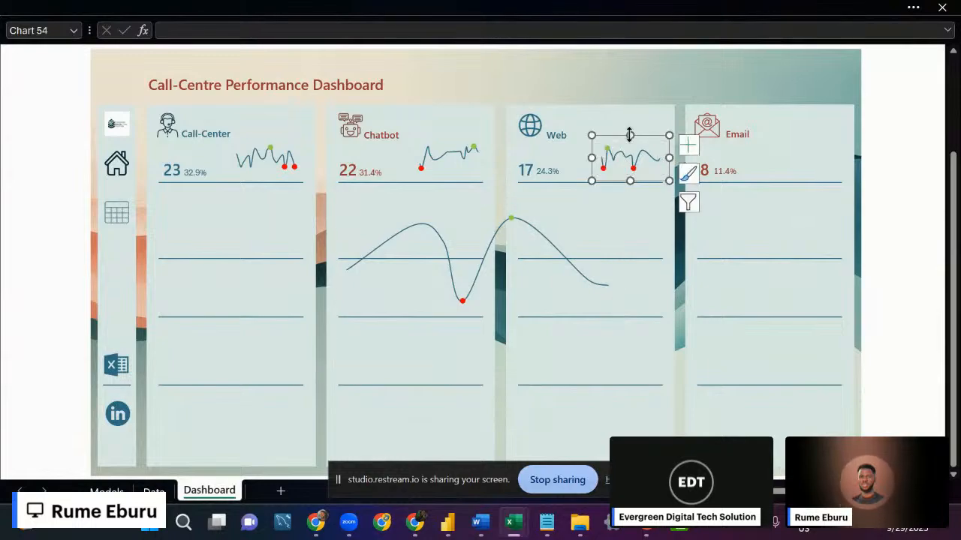
pyautogui.click(415, 6)
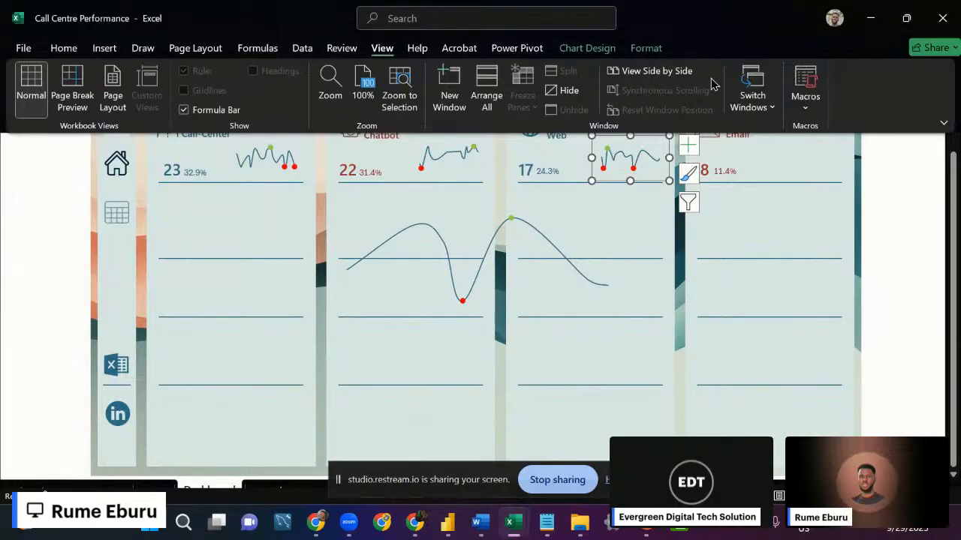
pyautogui.click(646, 47)
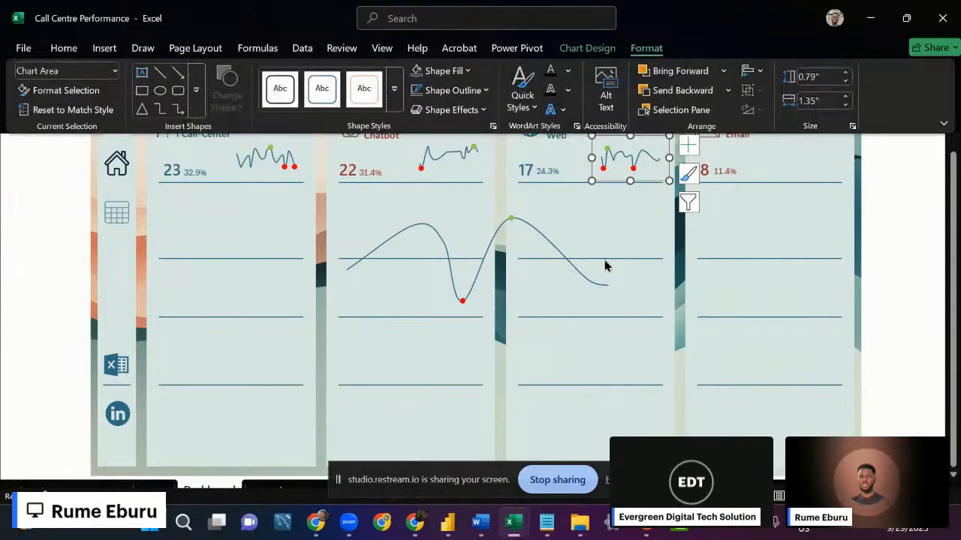
pyautogui.click(570, 278)
pyautogui.click(466, 334)
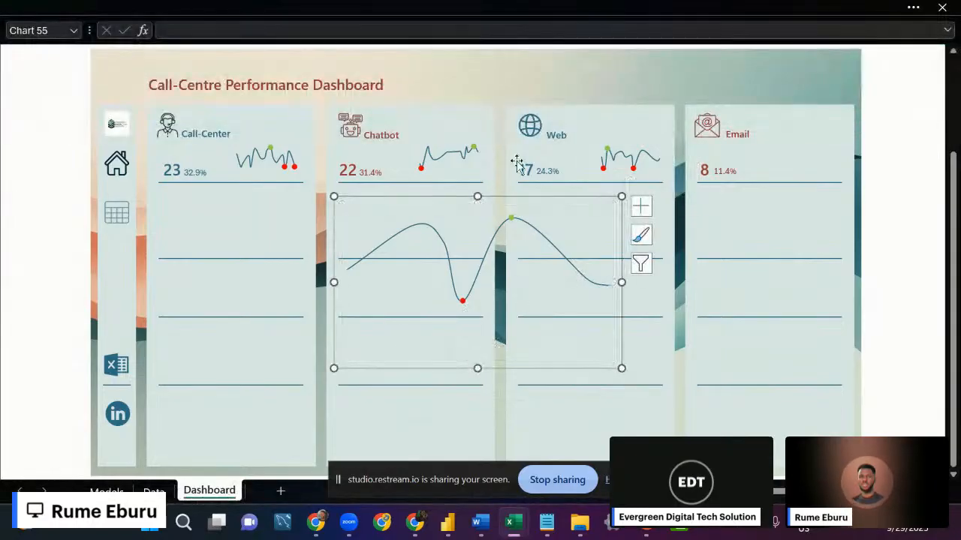
pyautogui.click(803, 11)
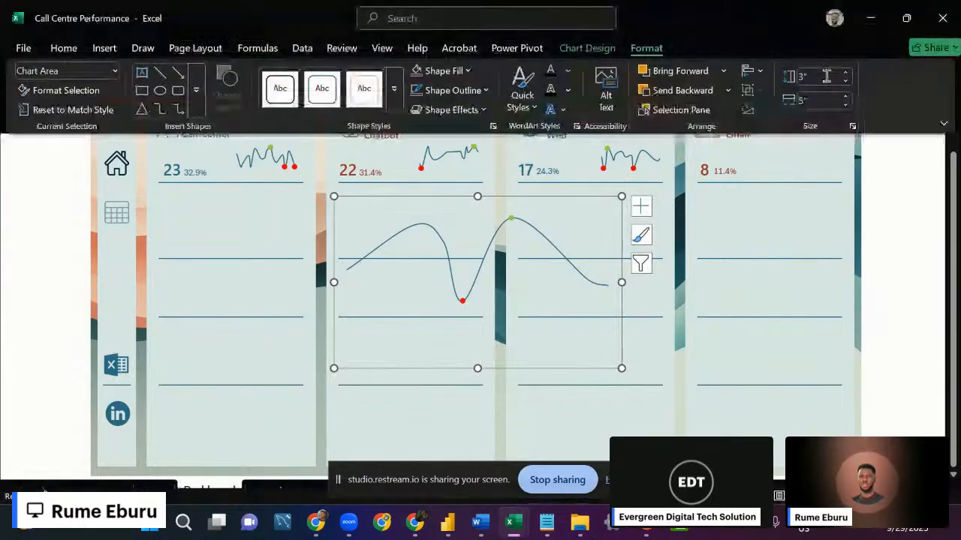
pyautogui.click(826, 76)
pyautogui.write('0.79')
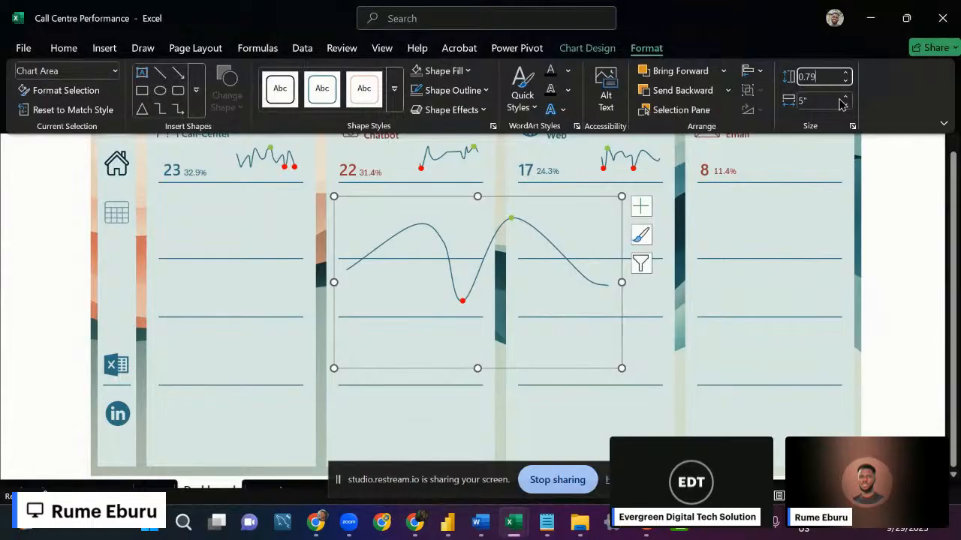
pyautogui.click(810, 105)
pyautogui.write('1.3')
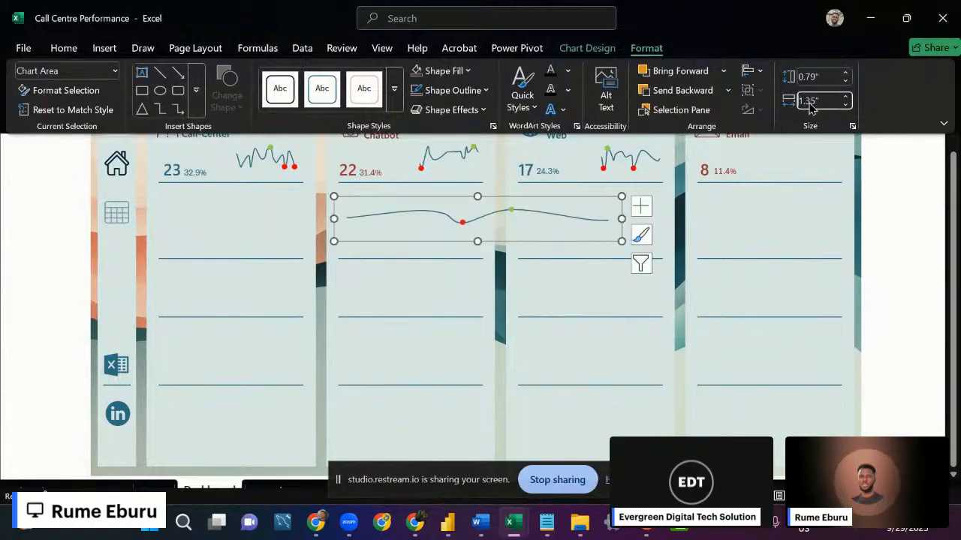
pyautogui.write('5')
pyautogui.press('Return')
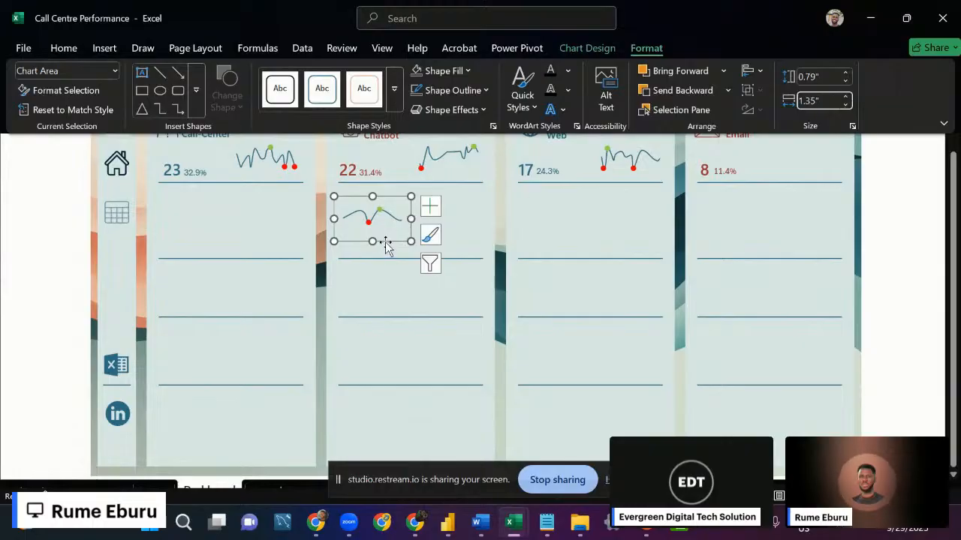
pyautogui.hotkey('ctrl', 'shift', 'F1')
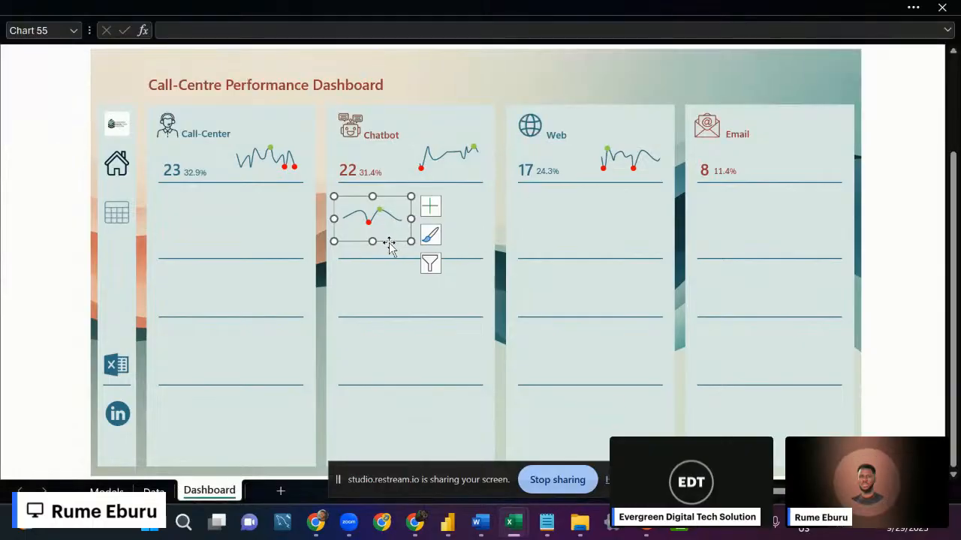
# Move the email line chart onto the Email card and align its bottom with the Web chart's.
pyautogui.moveTo(386, 246); pyautogui.dragTo(825, 168)
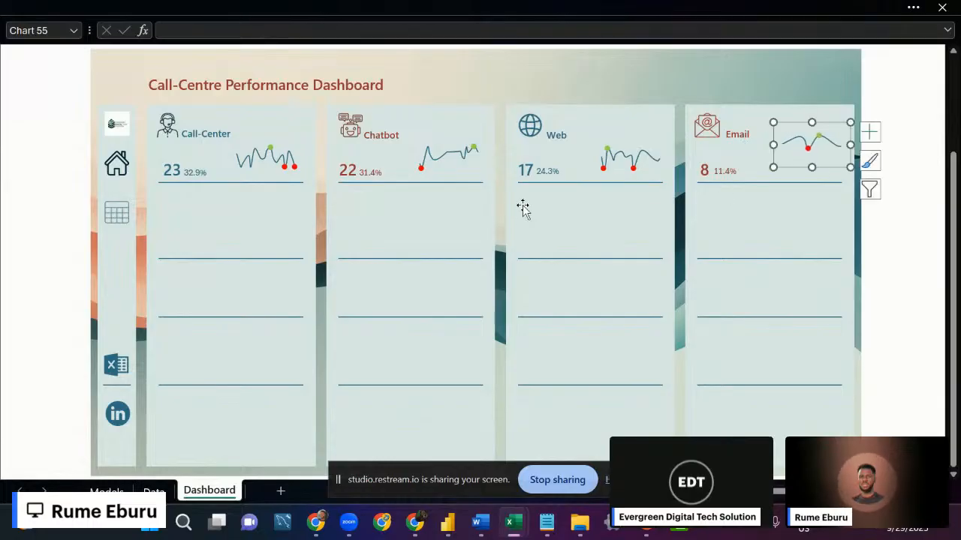
pyautogui.keyDown('ctrl'); pyautogui.click(632, 165); pyautogui.keyUp('ctrl')
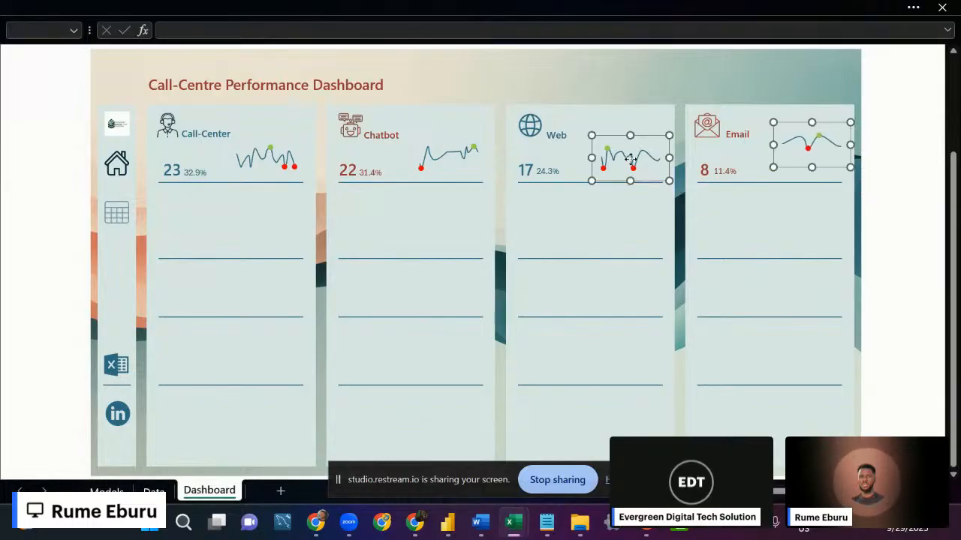
pyautogui.click(615, 7)
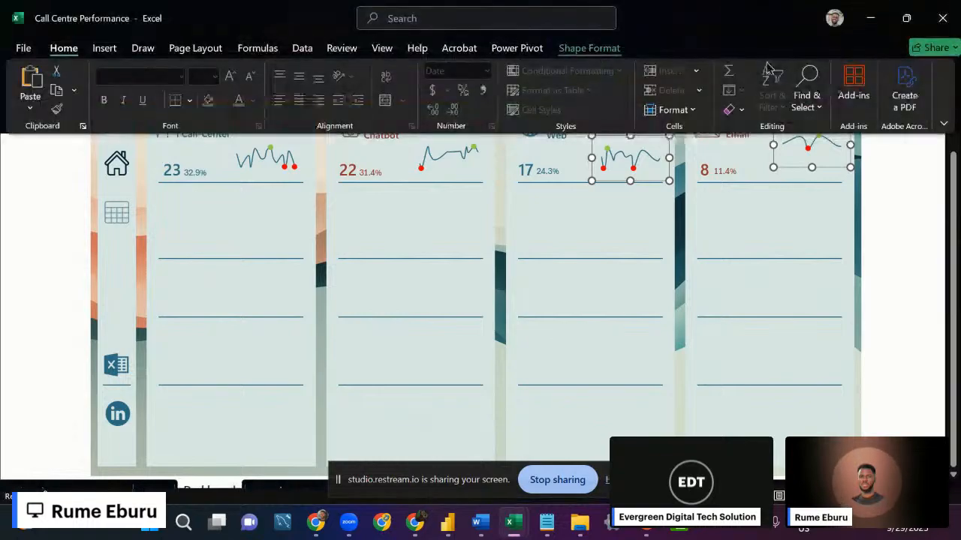
pyautogui.click(589, 48)
pyautogui.click(821, 77)
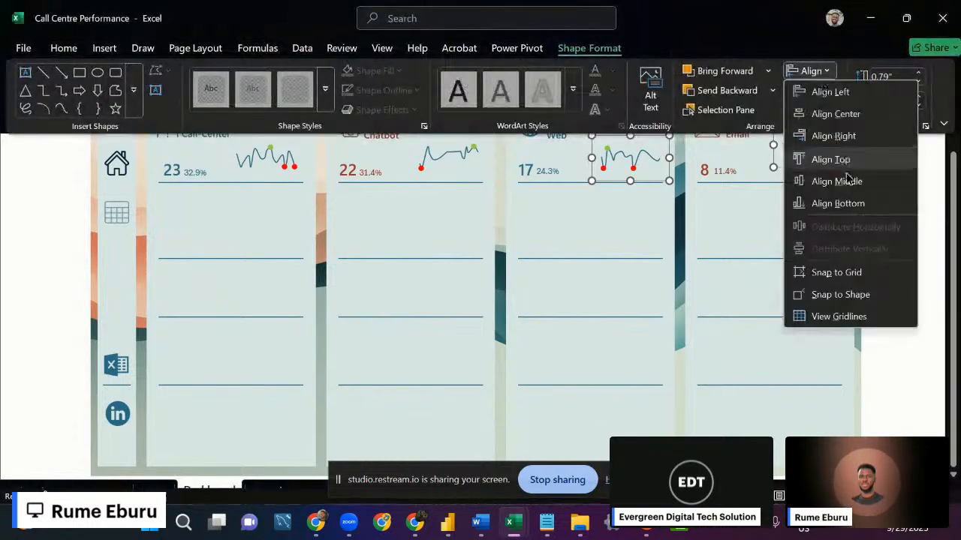
pyautogui.click(863, 209)
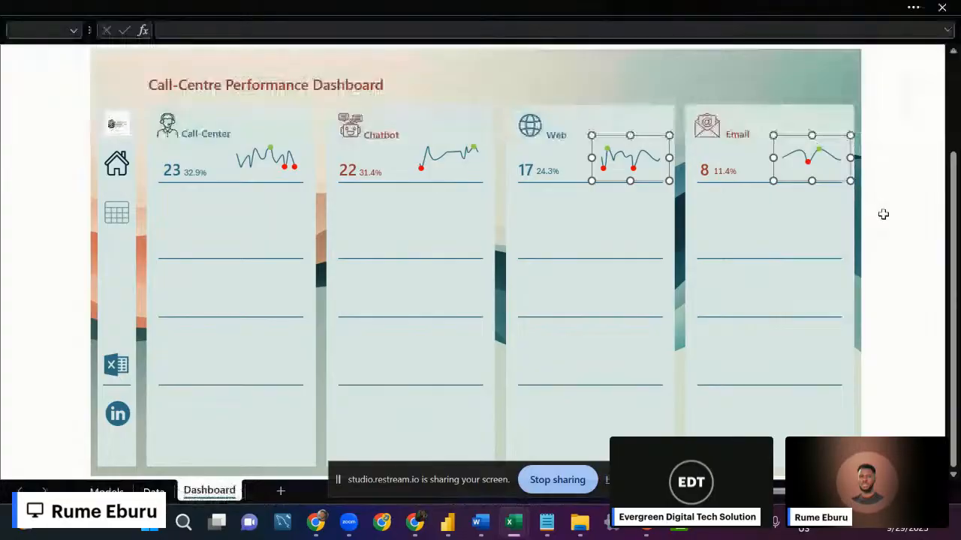
pyautogui.click(899, 208)
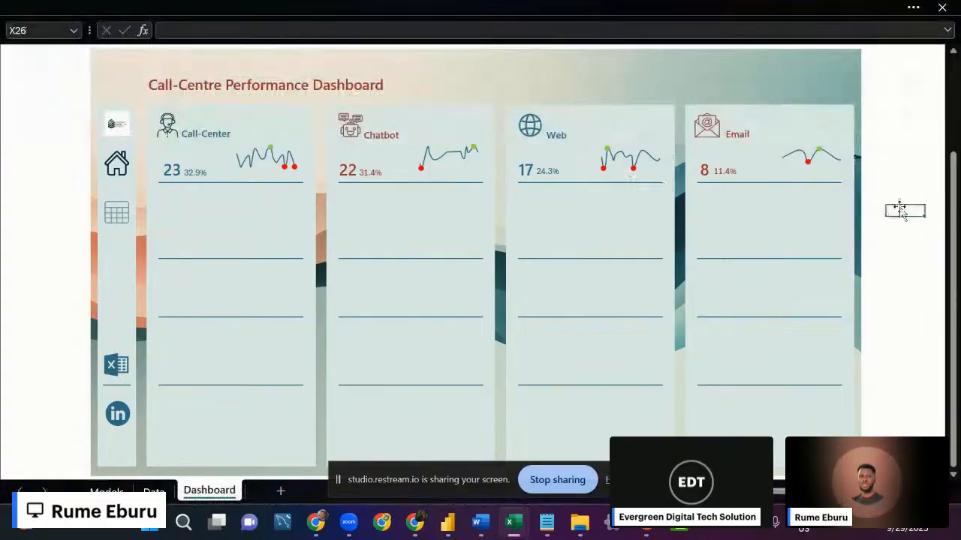
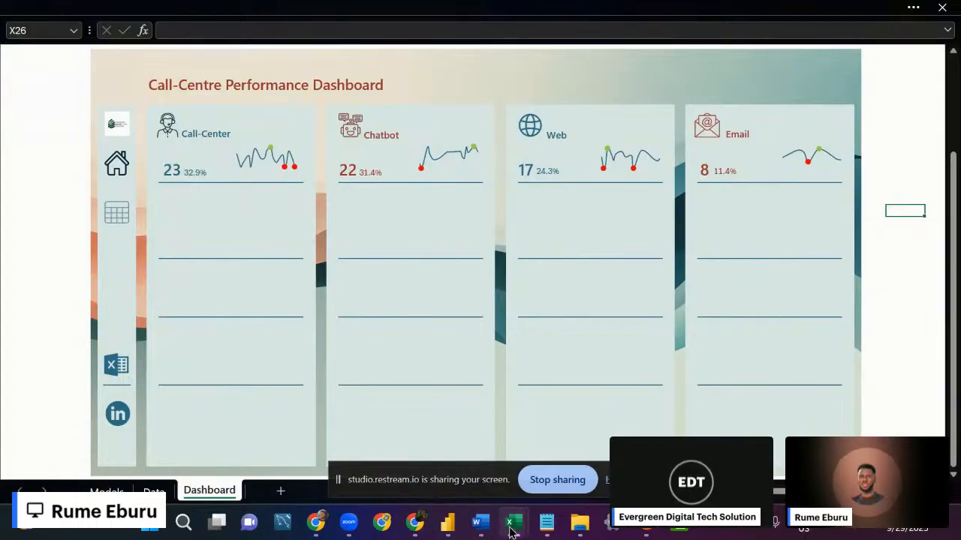
# Examine the finished Dashboard sheet in the Cleaned - Copy - Copy workbook, and return to the Call Centre Performance workbook.
pyautogui.moveTo(511, 530)
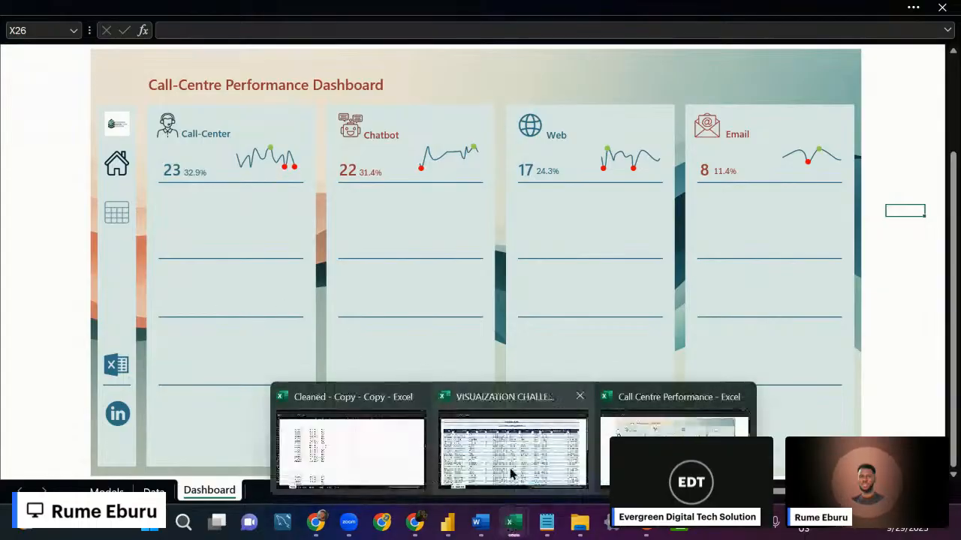
pyautogui.click(382, 474)
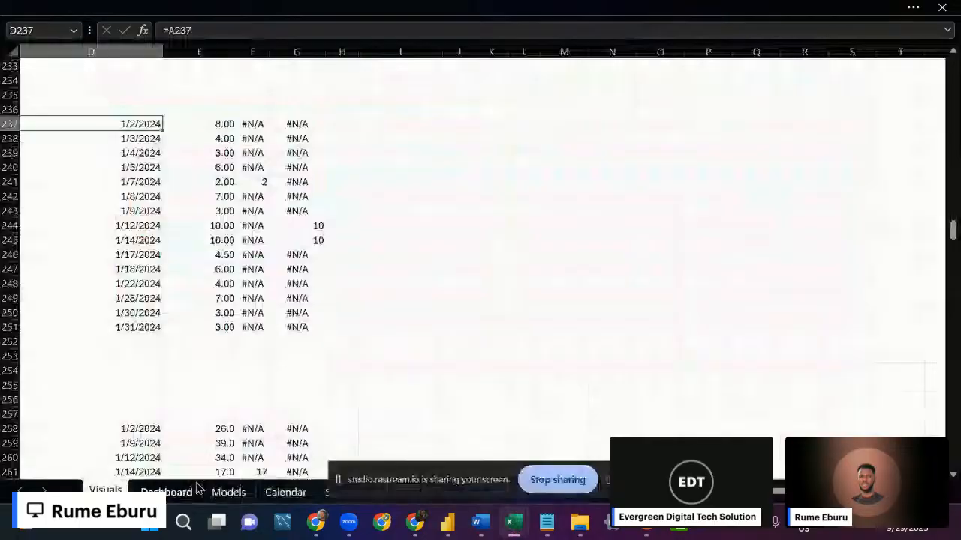
pyautogui.click(197, 490)
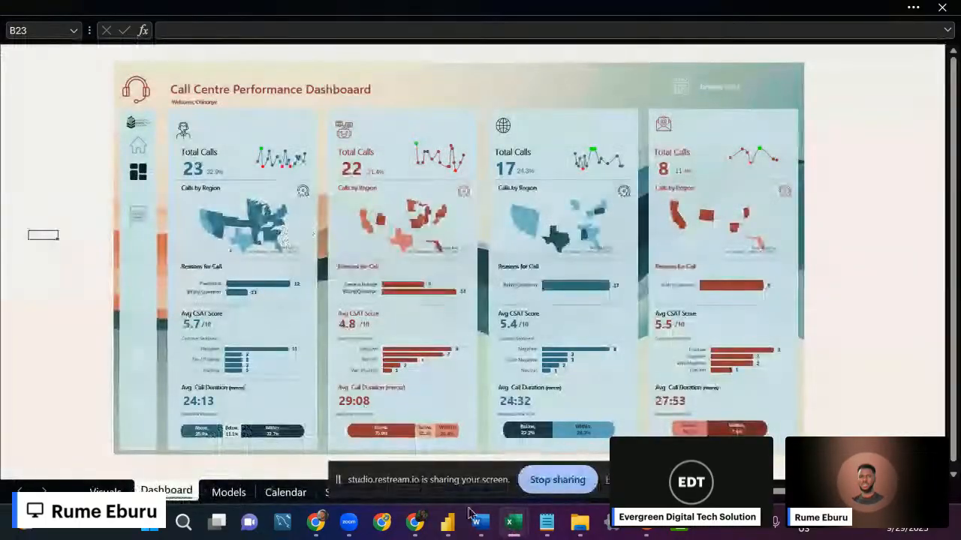
pyautogui.click(513, 522)
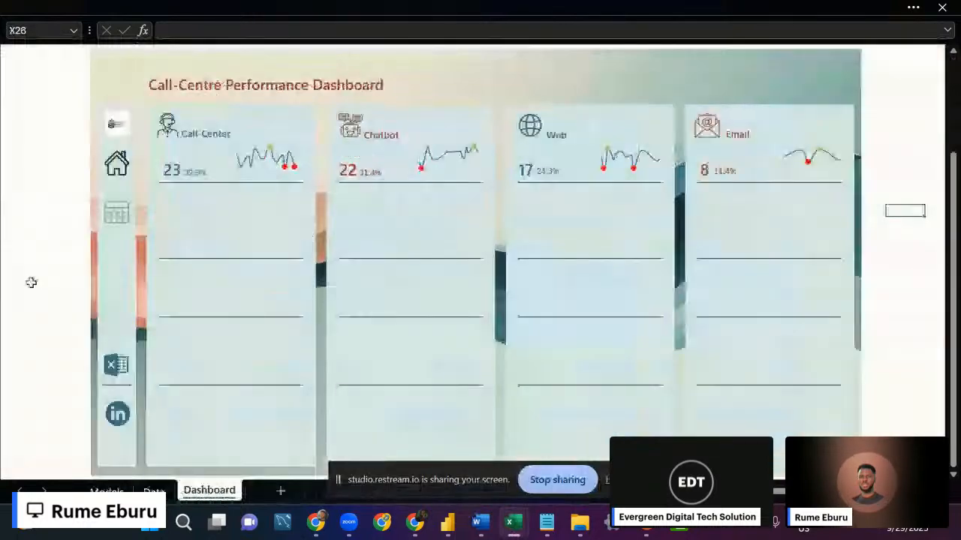
pyautogui.click(513, 522)
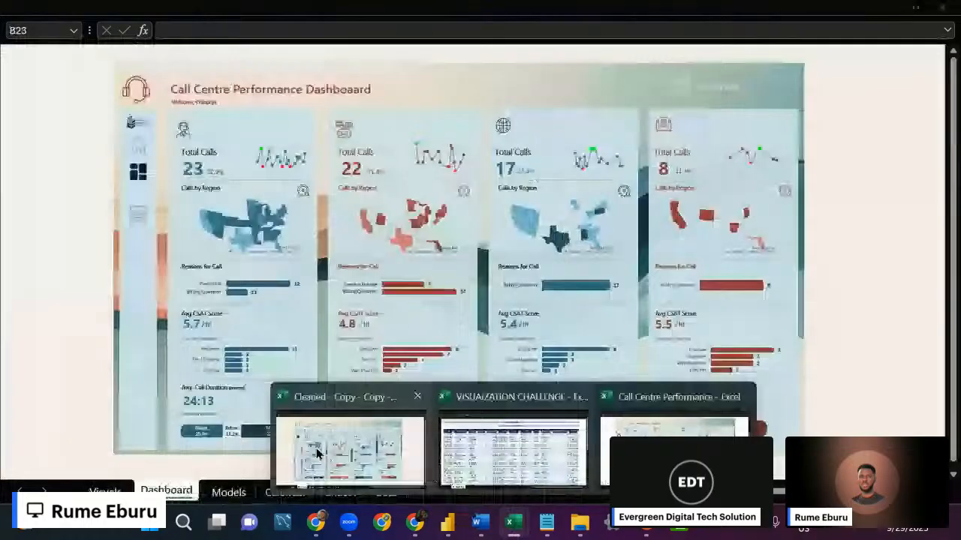
# Duplicate the Call-Center label, place the copy just below that card's first divider line, and change its text to "Calls by Region".
pyautogui.click(206, 134)
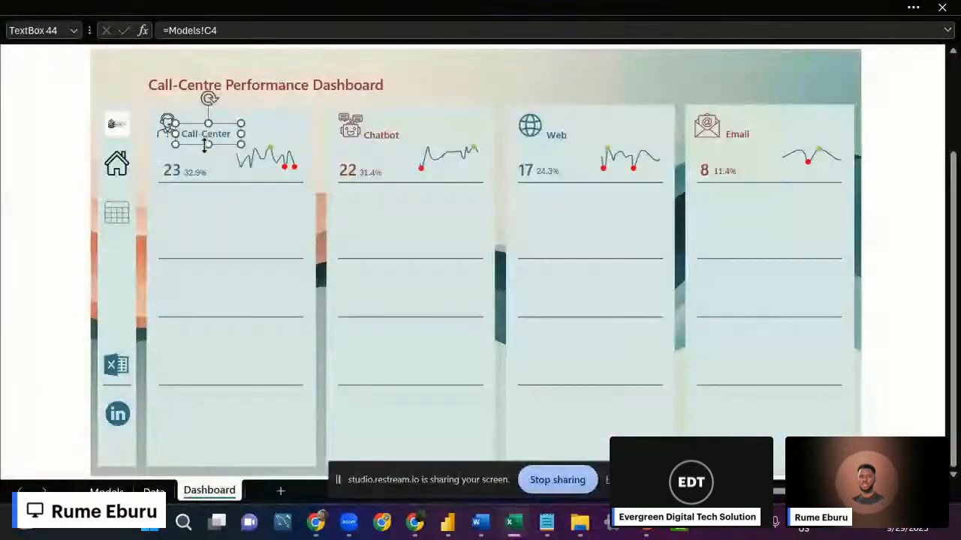
pyautogui.hotkey('ctrl', 'd')
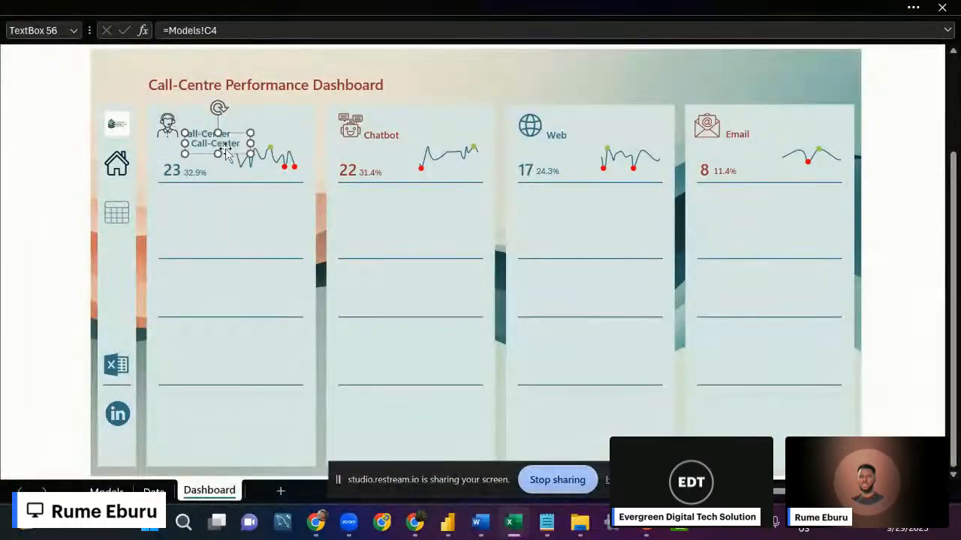
pyautogui.moveTo(232, 158); pyautogui.dragTo(189, 201)
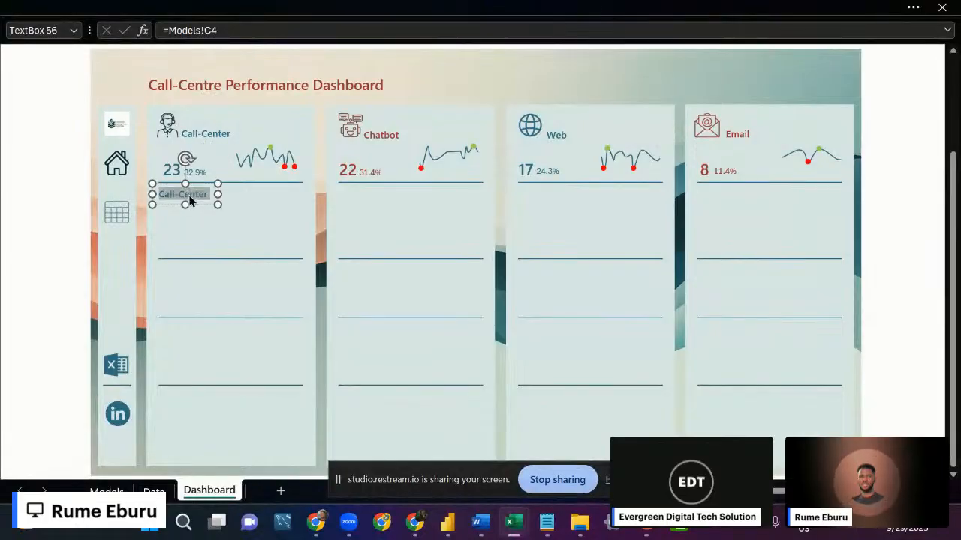
pyautogui.write('Calls b')
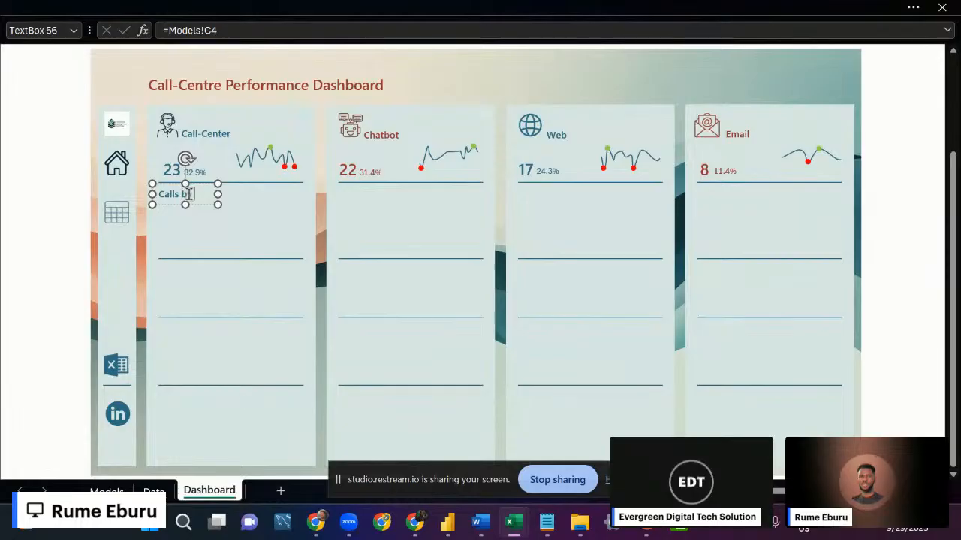
pyautogui.write('y Regio')
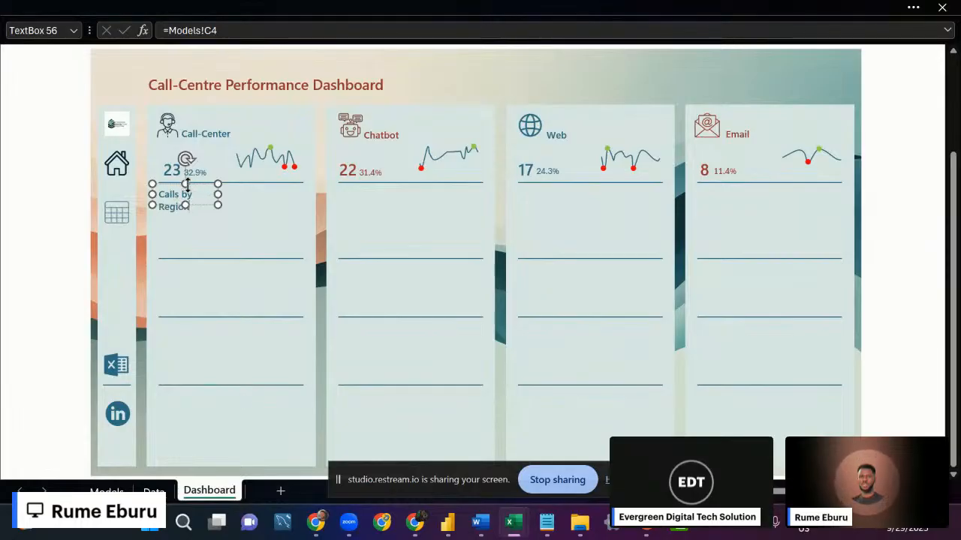
pyautogui.click(217, 196)
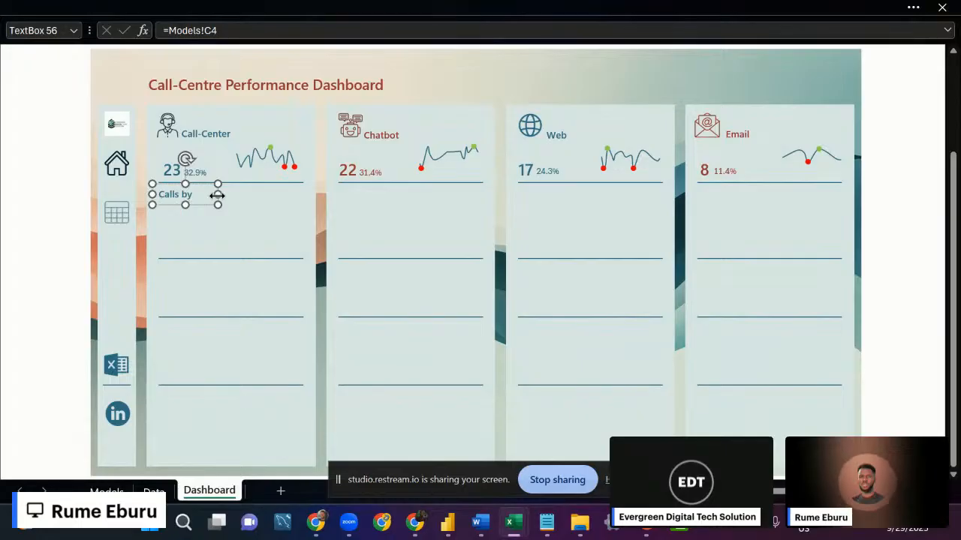
# Set the font size of the "Calls by Region" label to 9 and deselect it.
pyautogui.click(115, 7)
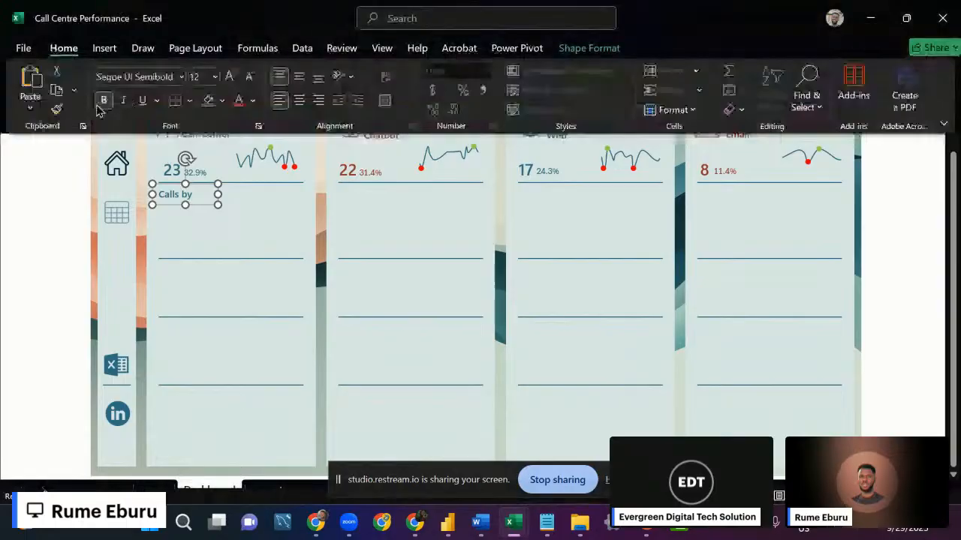
pyautogui.click(213, 81)
pyautogui.click(211, 117)
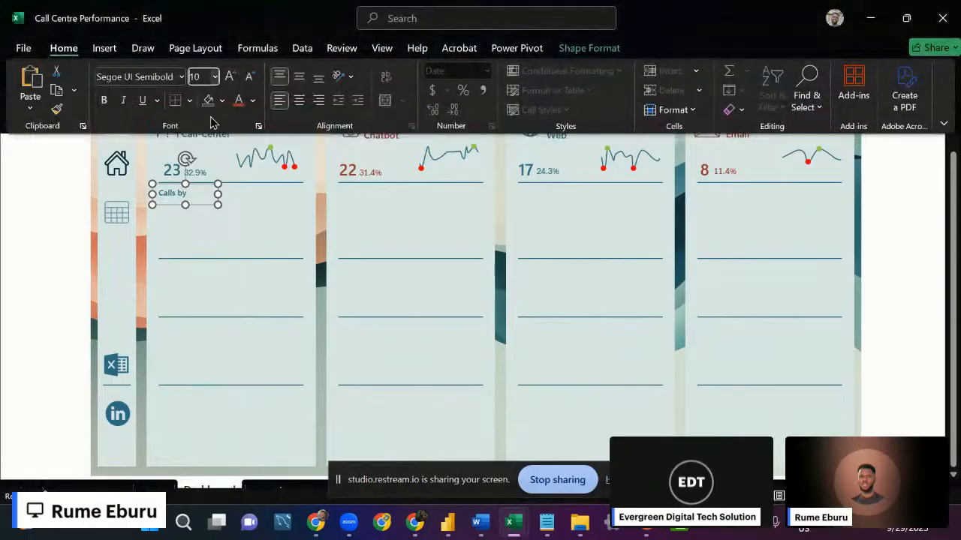
pyautogui.click(213, 78)
pyautogui.click(204, 113)
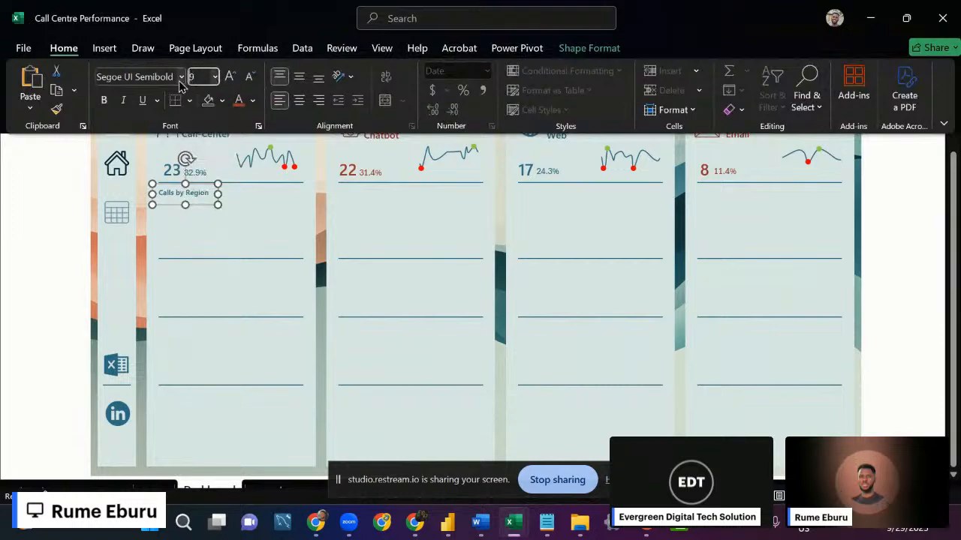
pyautogui.click(18, 223)
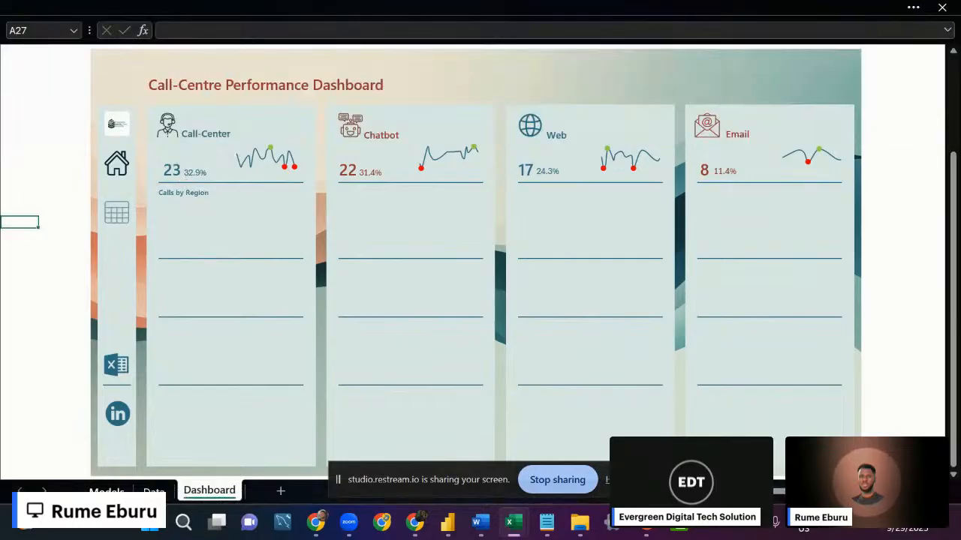
# Copy the ACD Email pivot table on the Models sheet and paste it at cell A200.
pyautogui.click(105, 492)
pyautogui.scroll(-4, 105, 276)
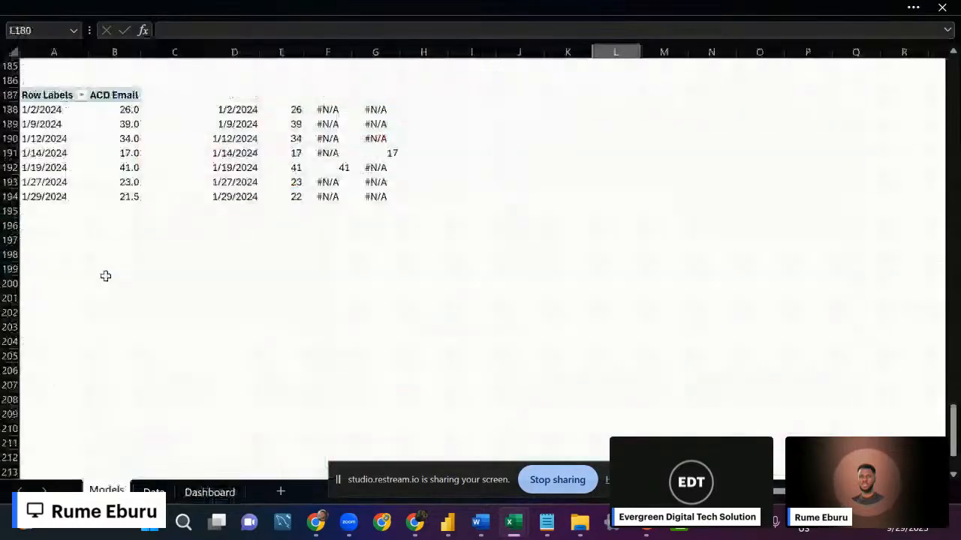
pyautogui.click(105, 143)
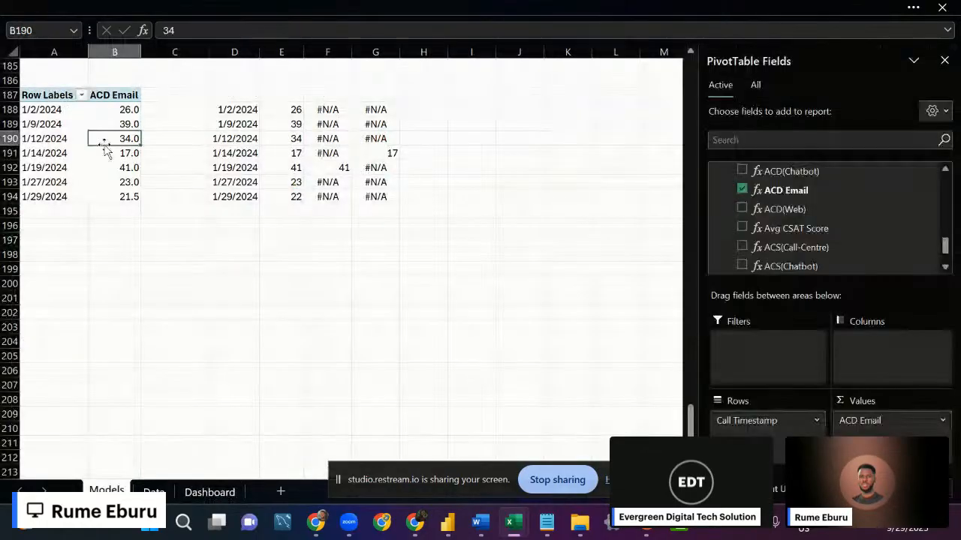
pyautogui.click(69, 95)
pyautogui.moveTo(87, 111); pyautogui.dragTo(118, 189)
pyautogui.hotkey('ctrl', 'c')
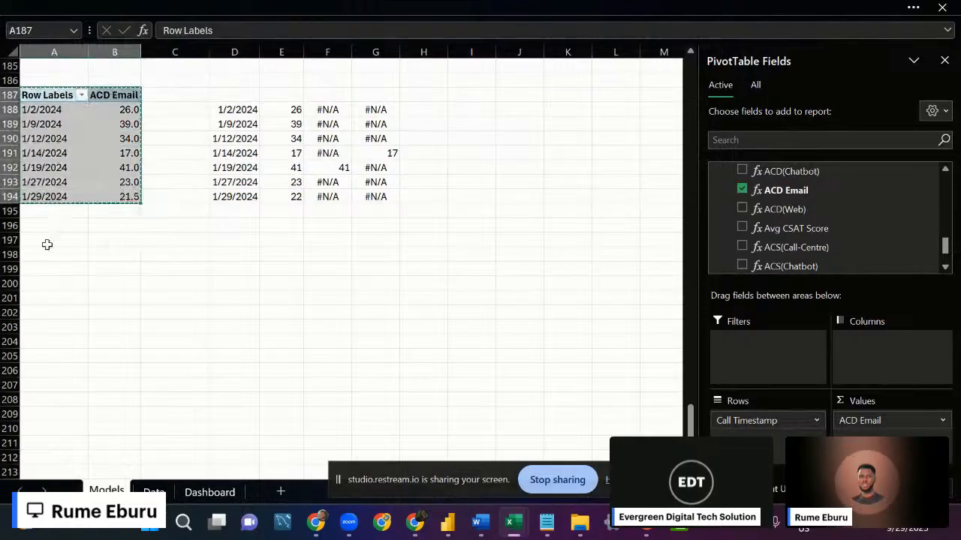
pyautogui.scroll(-10, 53, 224)
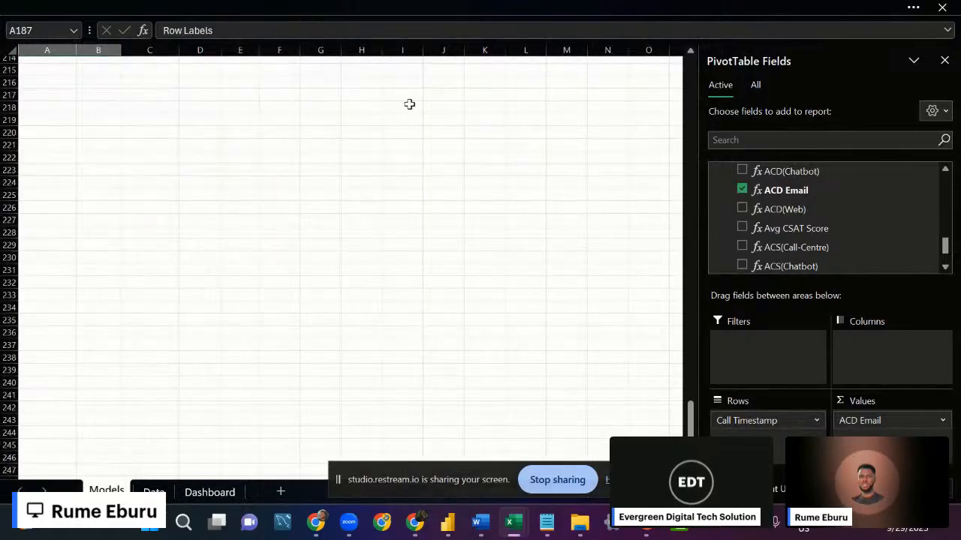
pyautogui.scroll(10, 154, 258)
pyautogui.click(154, 258)
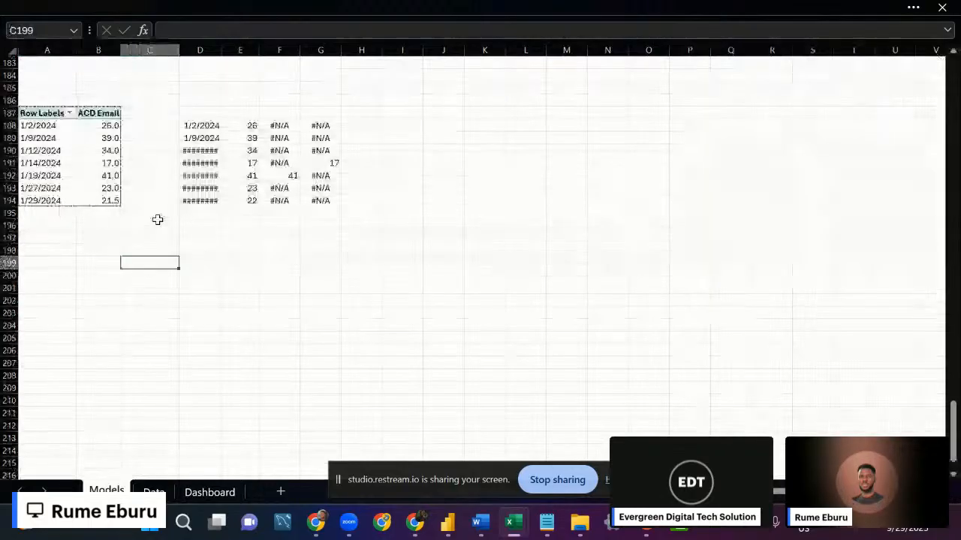
pyautogui.click(45, 276)
pyautogui.hotkey('ctrl', 'v')
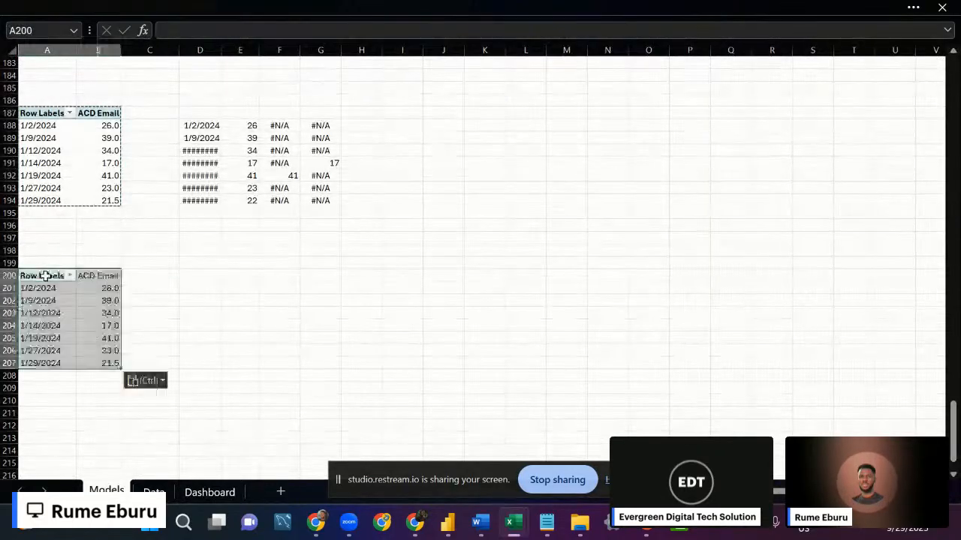
# Replace Call Timestamp with State as the row field of the pasted pivot table.
pyautogui.click(98, 325)
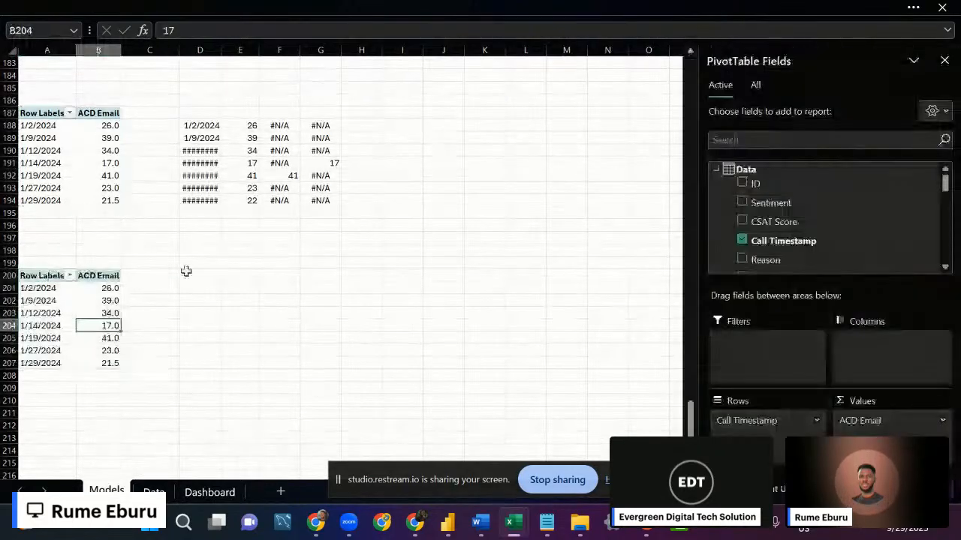
pyautogui.click(742, 241)
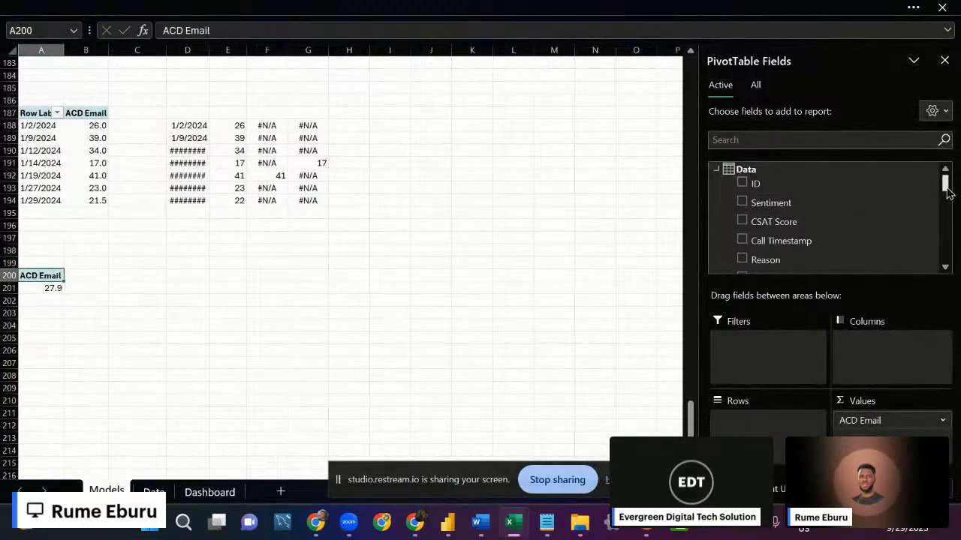
pyautogui.scroll(-4, 947, 193)
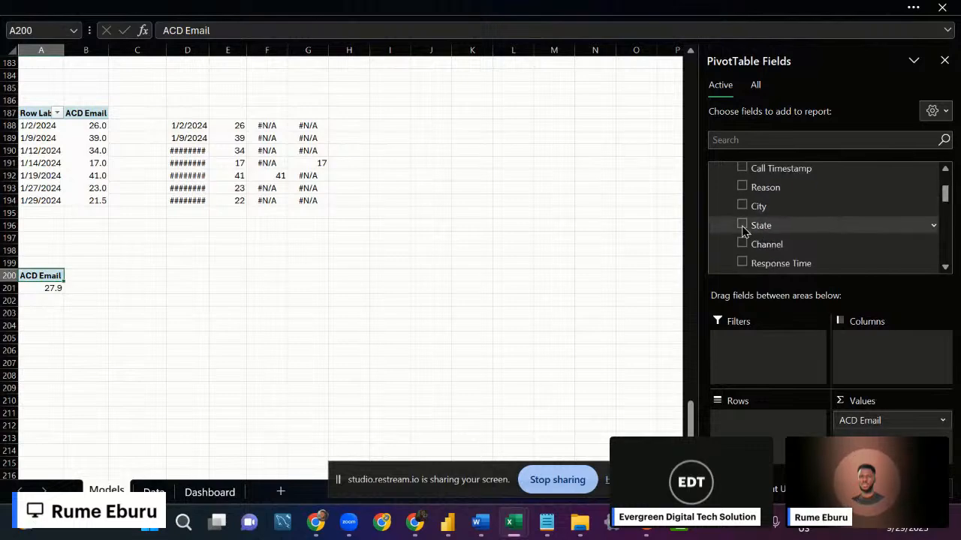
pyautogui.click(742, 226)
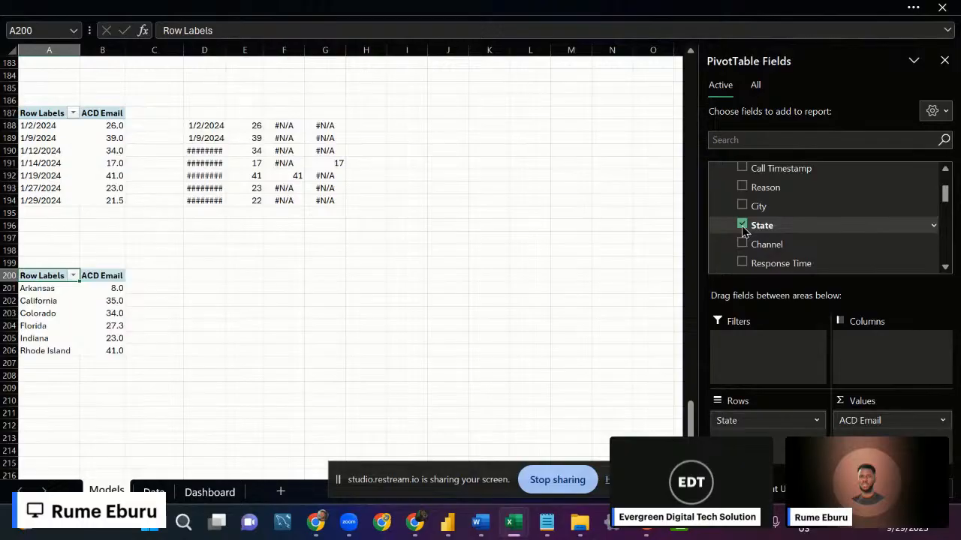
# Replace ACD Email with TC(Call-Center) as the value field of the state pivot table at A200.
pyautogui.scroll(-8, 805, 239)
pyautogui.scroll(2, 823, 221)
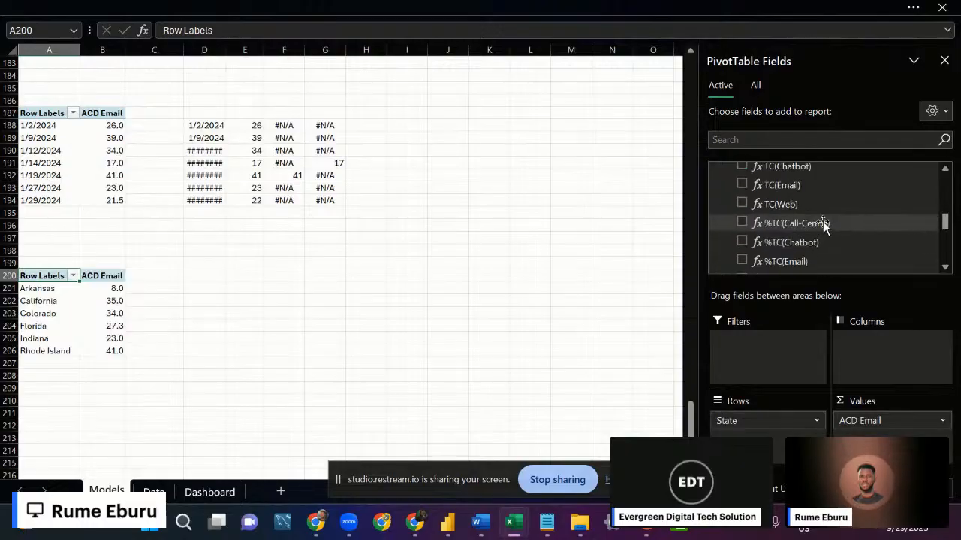
pyautogui.scroll(1, 823, 221)
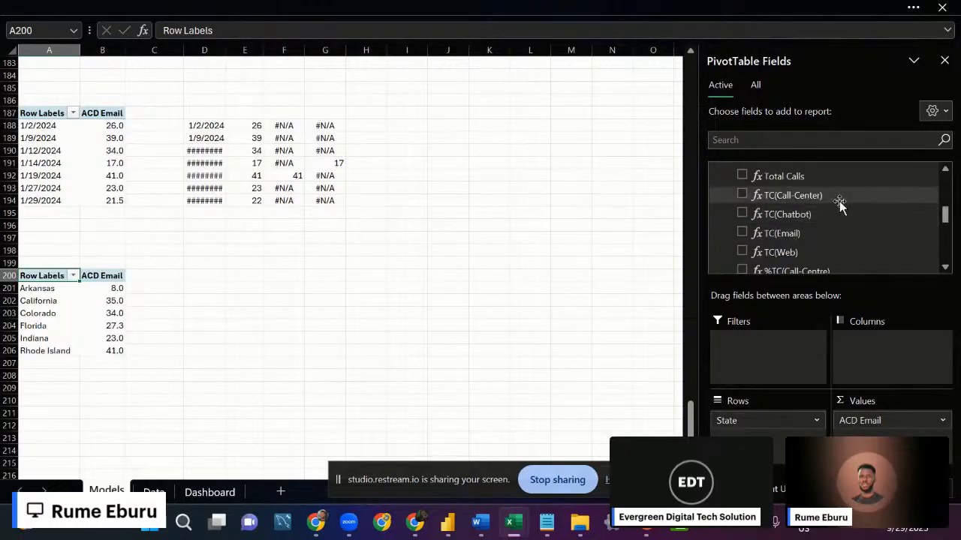
pyautogui.scroll(-5, 804, 225)
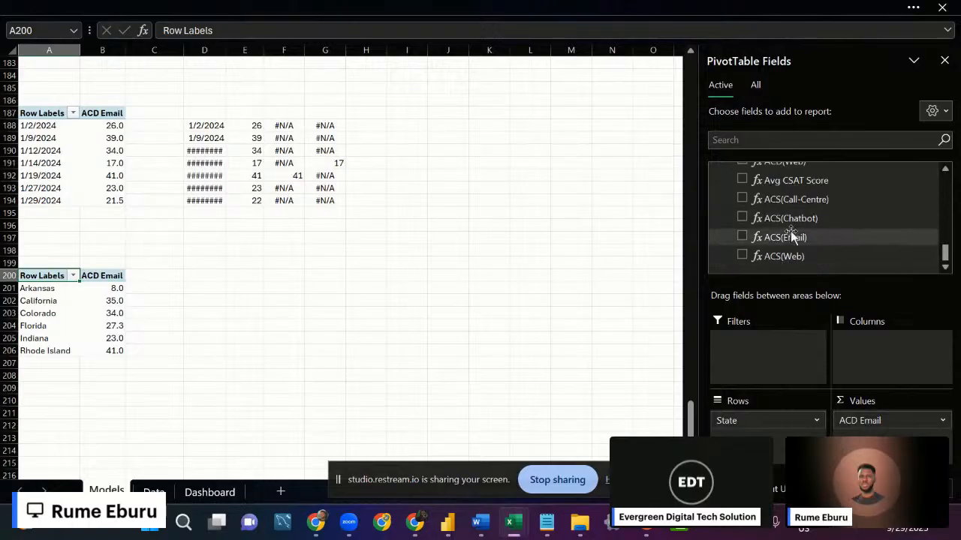
pyautogui.scroll(-1, 790, 230)
pyautogui.click(742, 190)
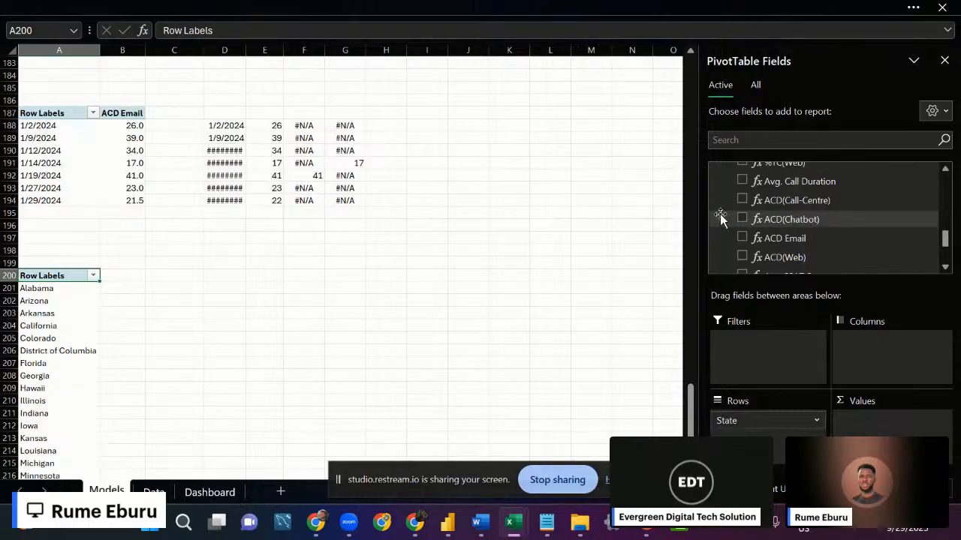
pyautogui.scroll(-1, 838, 221)
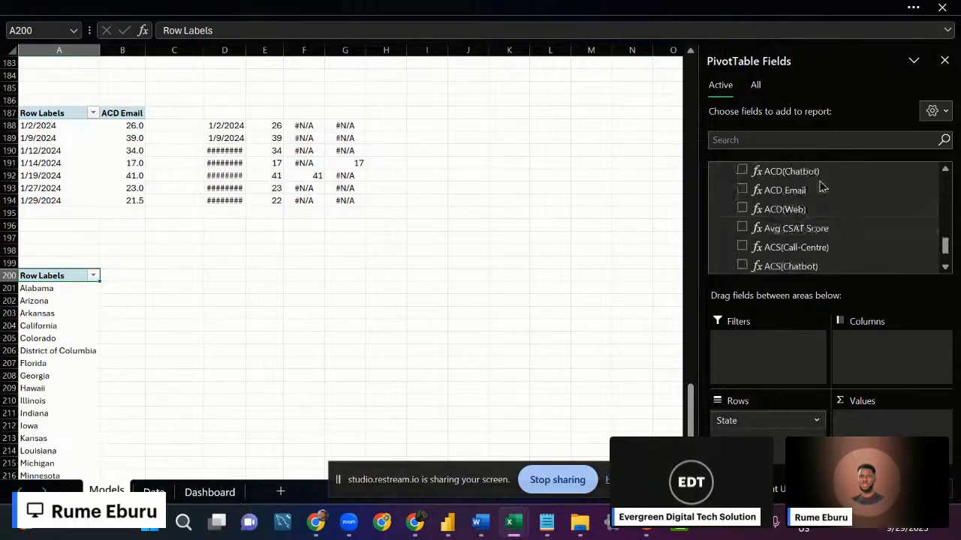
pyautogui.scroll(2, 836, 204)
pyautogui.scroll(1, 839, 199)
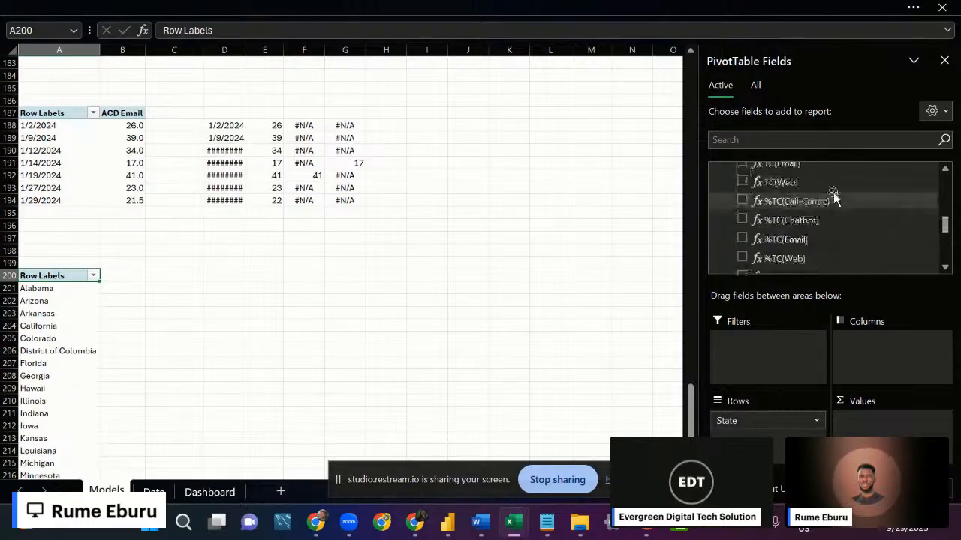
pyautogui.scroll(1, 830, 201)
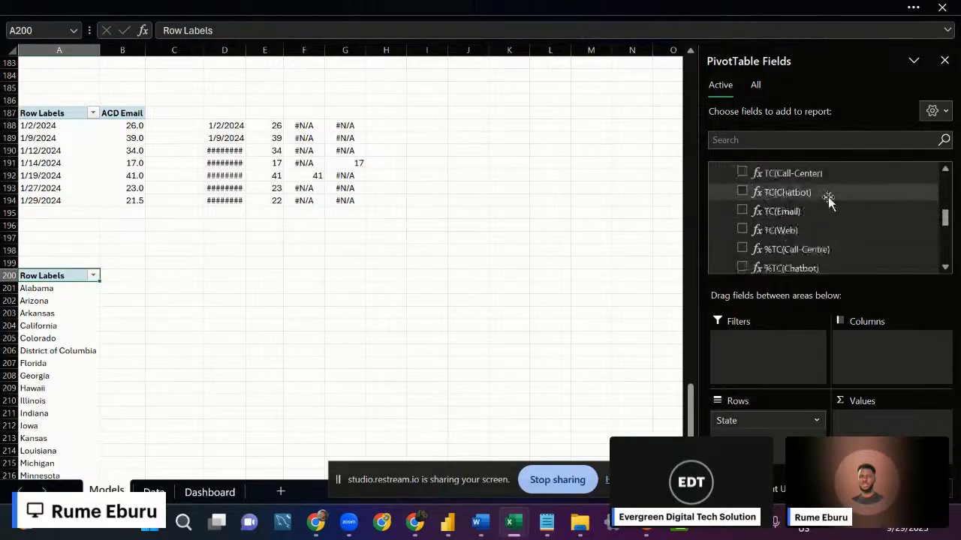
pyautogui.moveTo(839, 177); pyautogui.dragTo(877, 426)
# Enter =A201 in cell D201 and fill the formula across and down to E214 to mirror the pivot table.
pyautogui.scroll(-2, 255, 240)
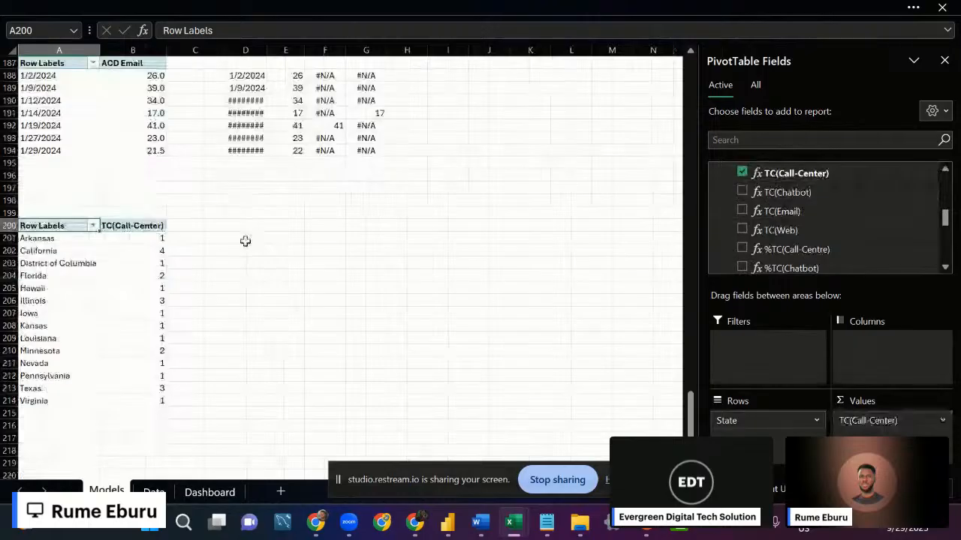
pyautogui.click(245, 239)
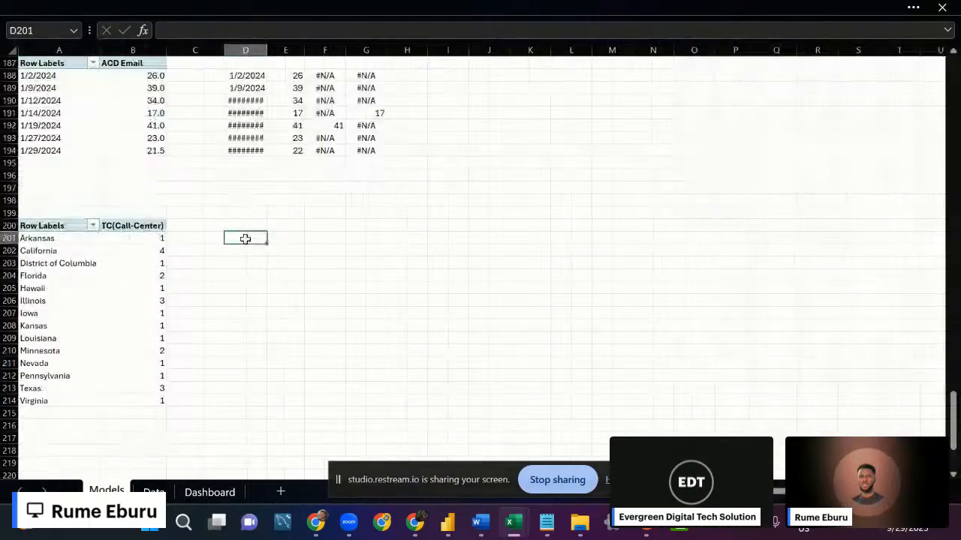
pyautogui.write('=a2')
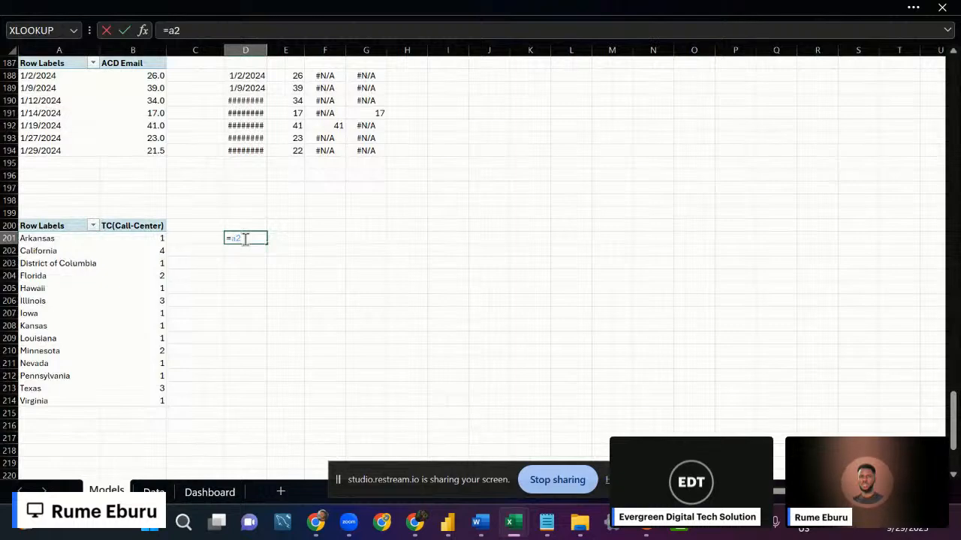
pyautogui.write('01')
pyautogui.press('Return')
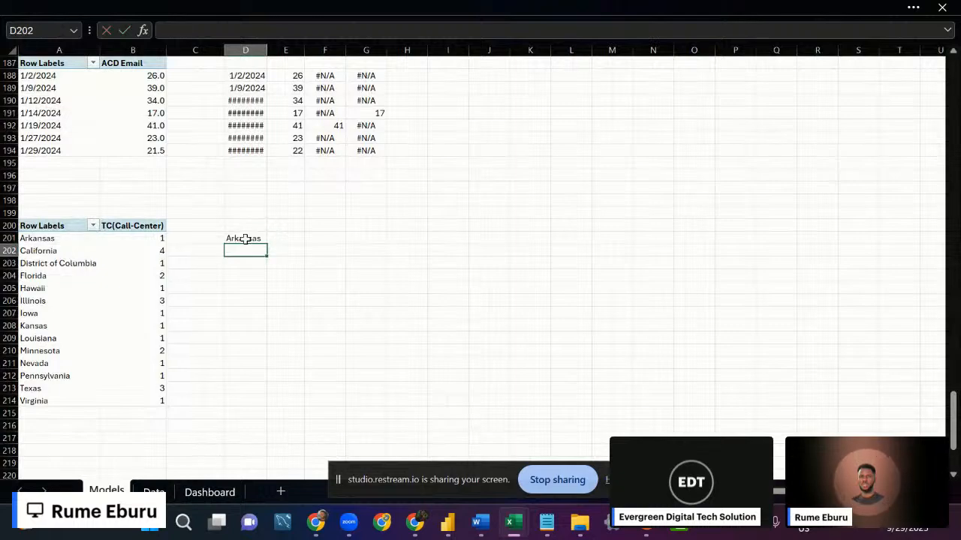
pyautogui.click(255, 234)
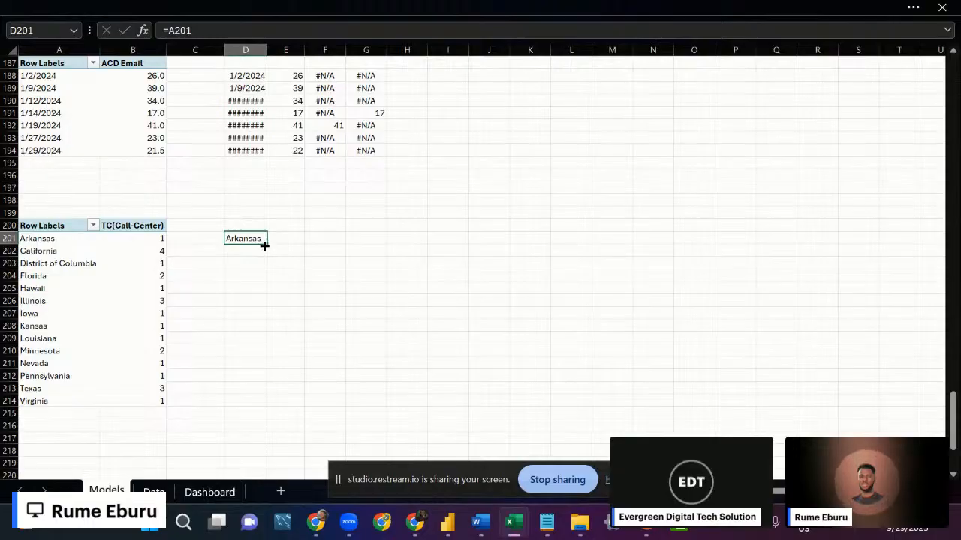
pyautogui.moveTo(266, 244); pyautogui.dragTo(302, 407)
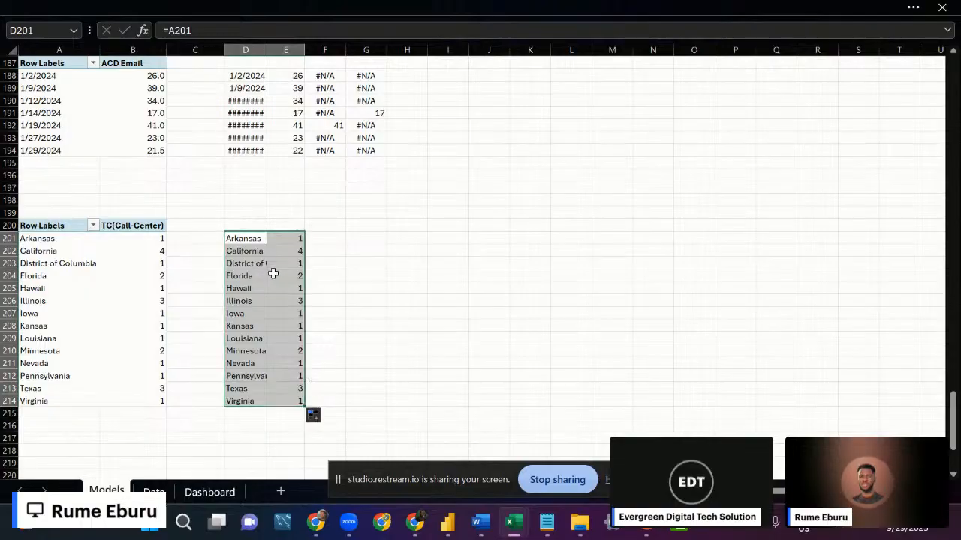
# Insert a filled map chart from the range D201:E214 and place it beside that data.
pyautogui.click(236, 7)
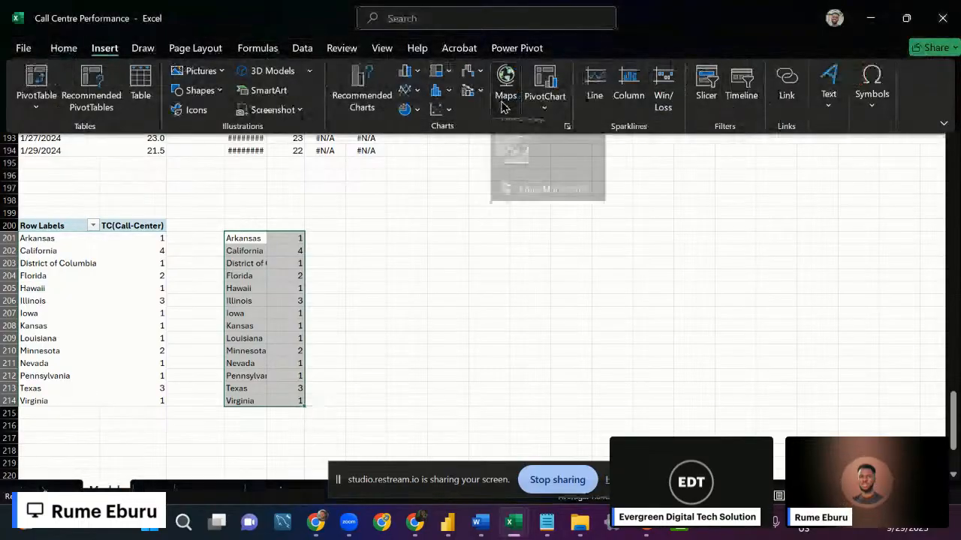
pyautogui.click(516, 154)
pyautogui.moveTo(341, 362)
pyautogui.mouseDown()
pyautogui.moveTo(381, 352)
pyautogui.moveTo(358, 355)
pyautogui.mouseUp()
pyautogui.click(346, 358)
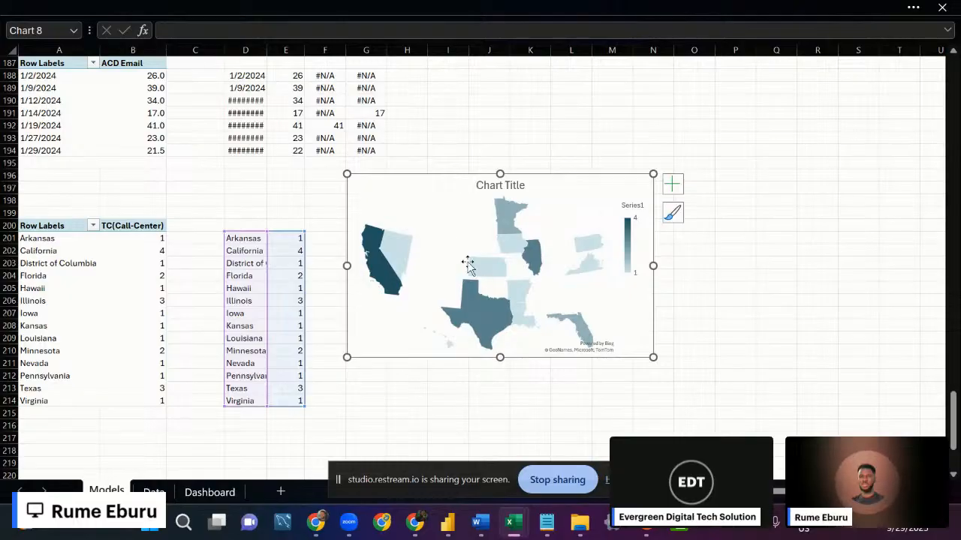
# Delete the legend and the title from the map chart.
pyautogui.click(632, 217)
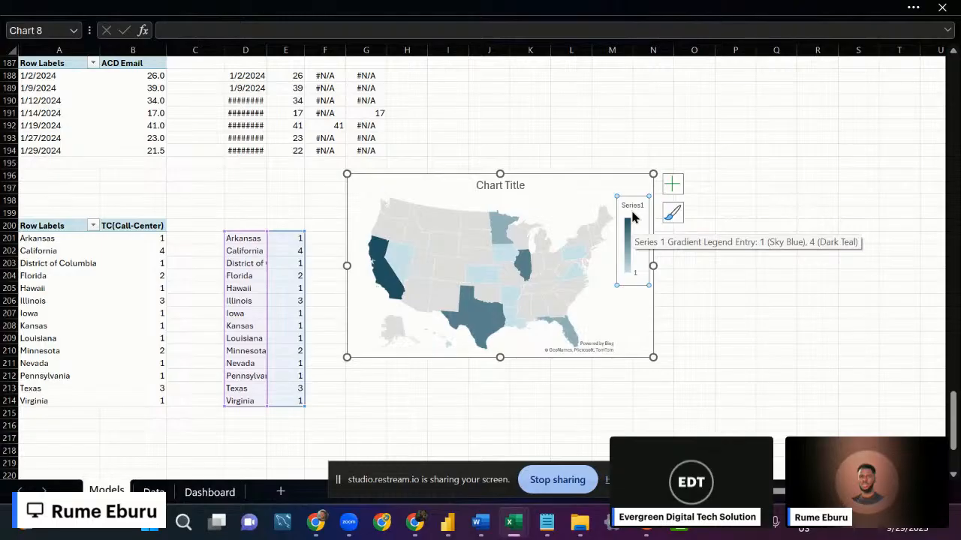
pyautogui.press('Delete')
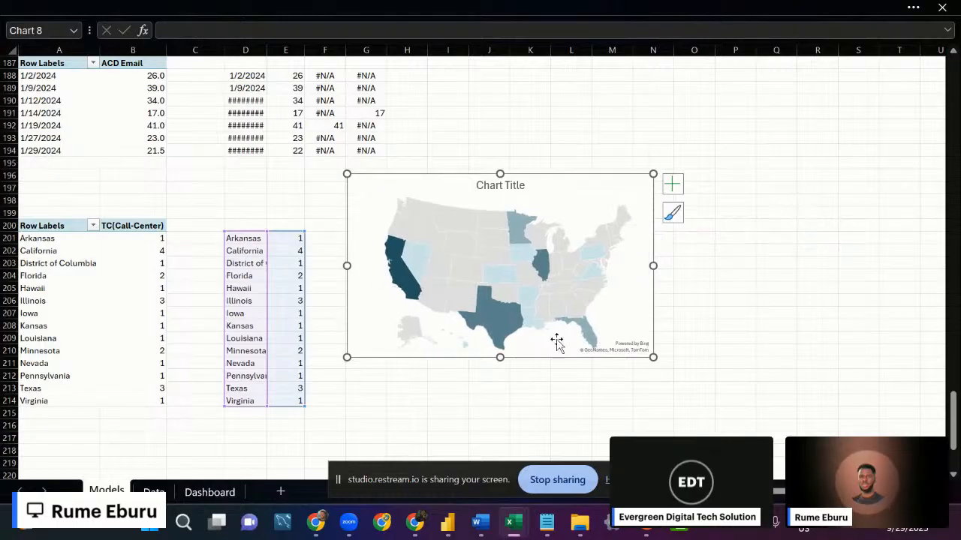
pyautogui.click(487, 188)
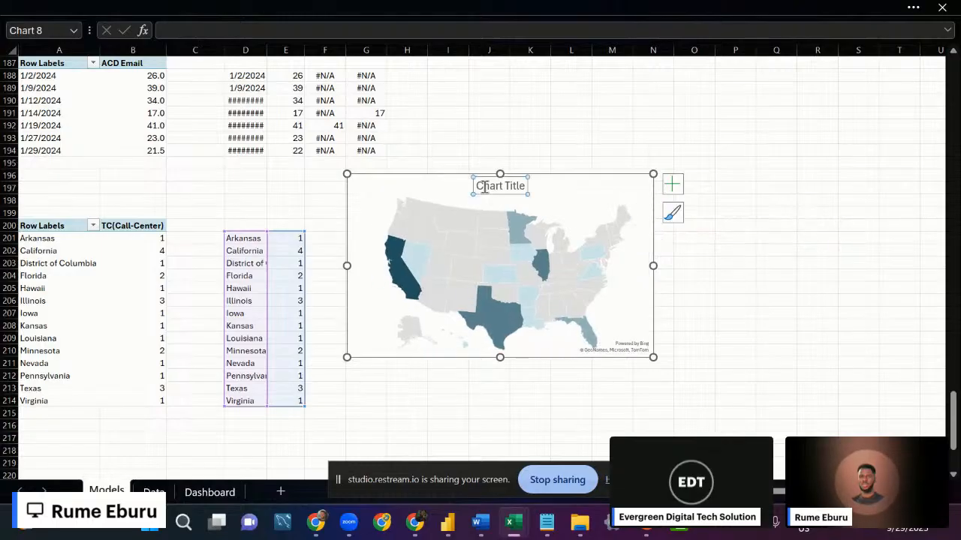
pyautogui.press('Delete')
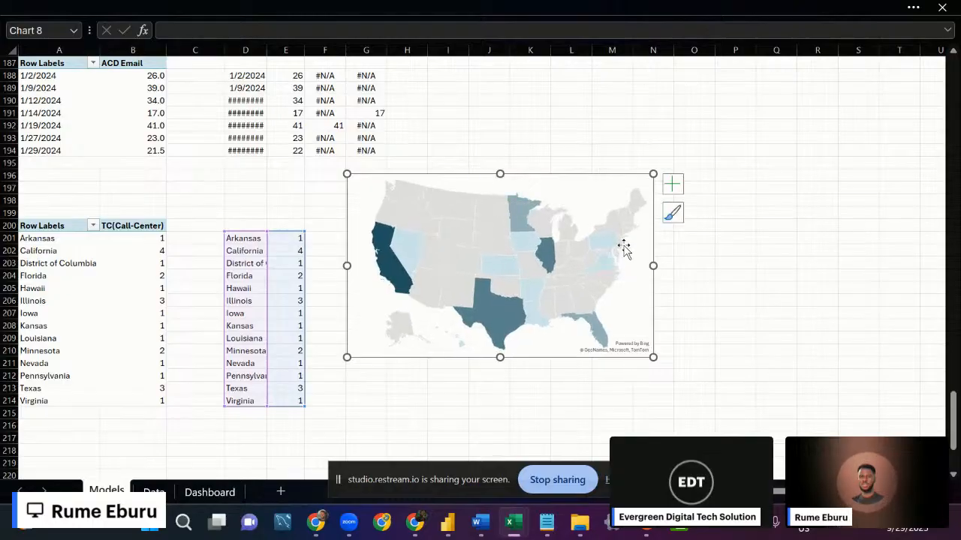
# Remove the background fill and the outline of the map chart.
pyautogui.rightClick(631, 180)
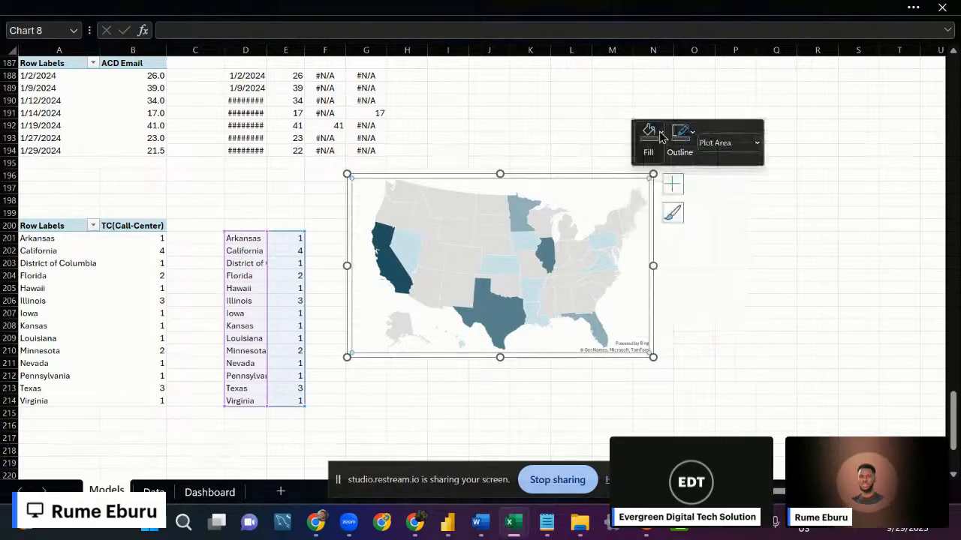
pyautogui.click(660, 135)
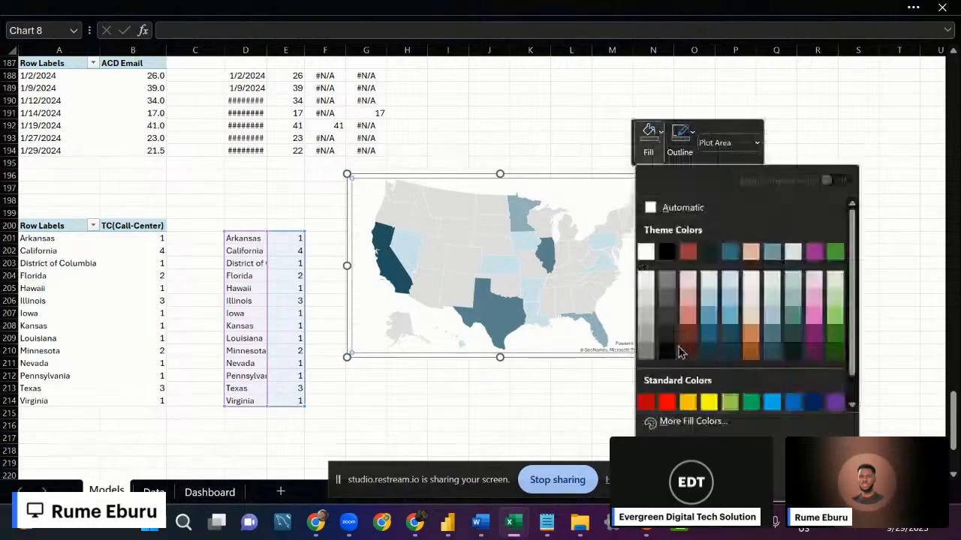
pyautogui.click(492, 99)
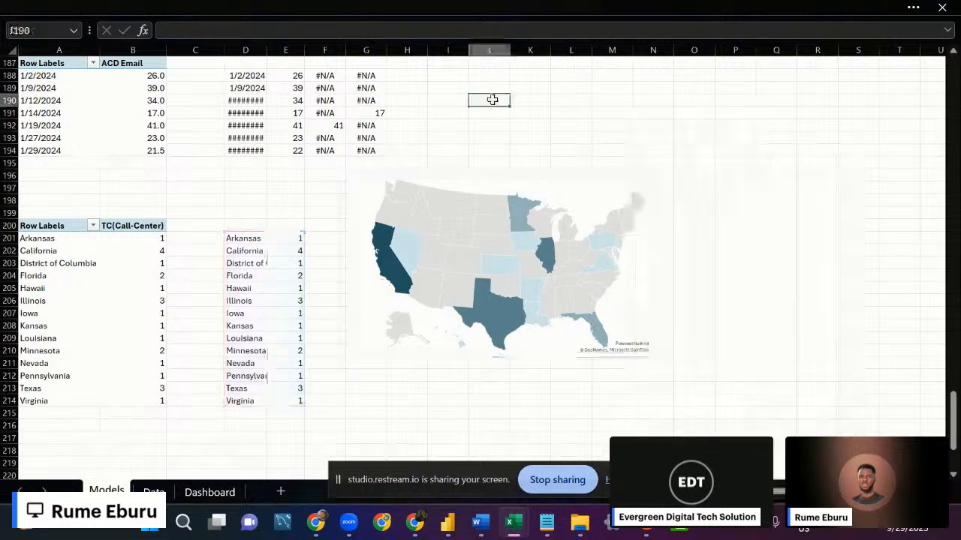
pyautogui.click(602, 185)
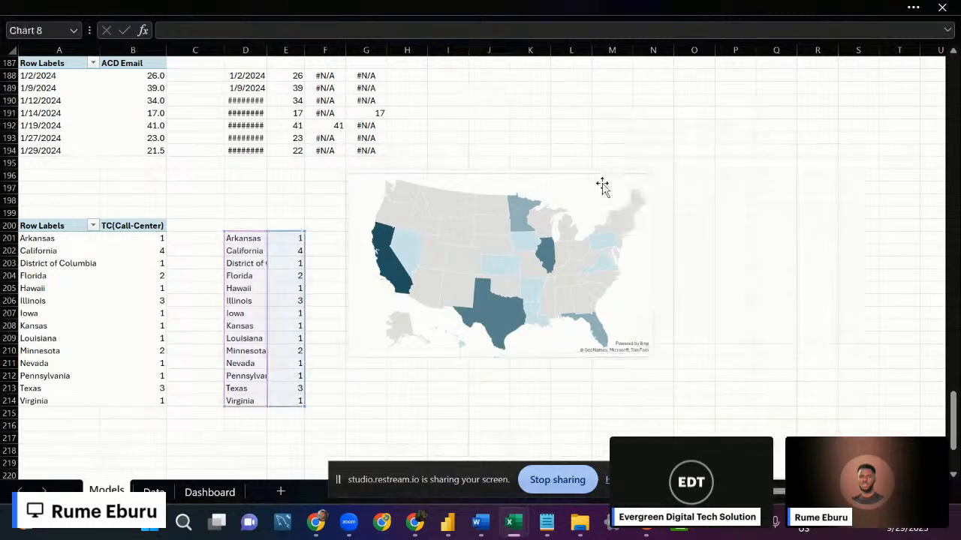
pyautogui.click(593, 176)
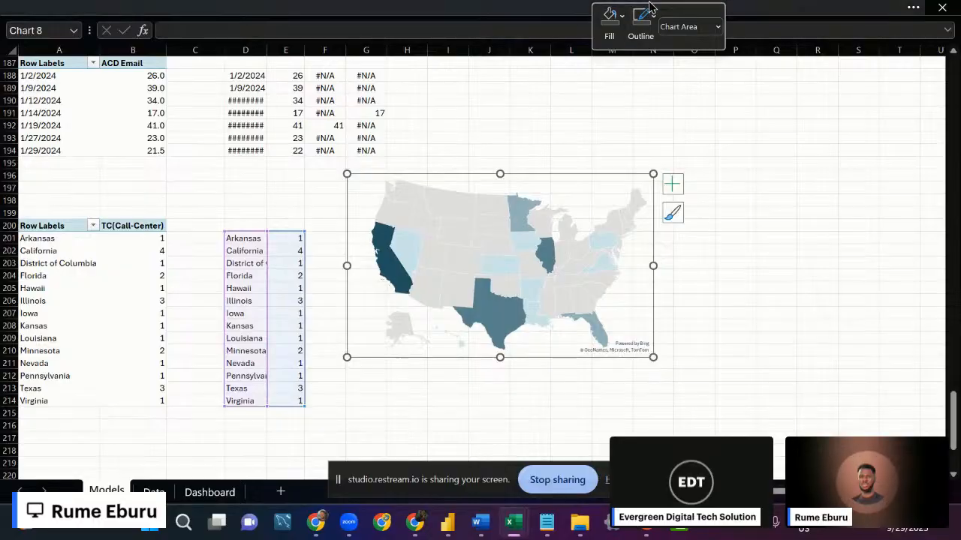
pyautogui.click(642, 30)
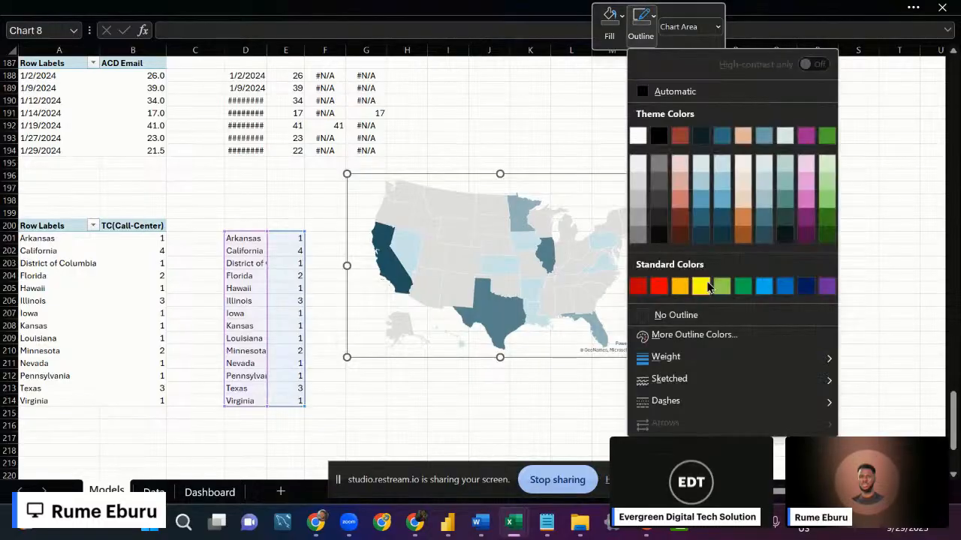
pyautogui.click(680, 315)
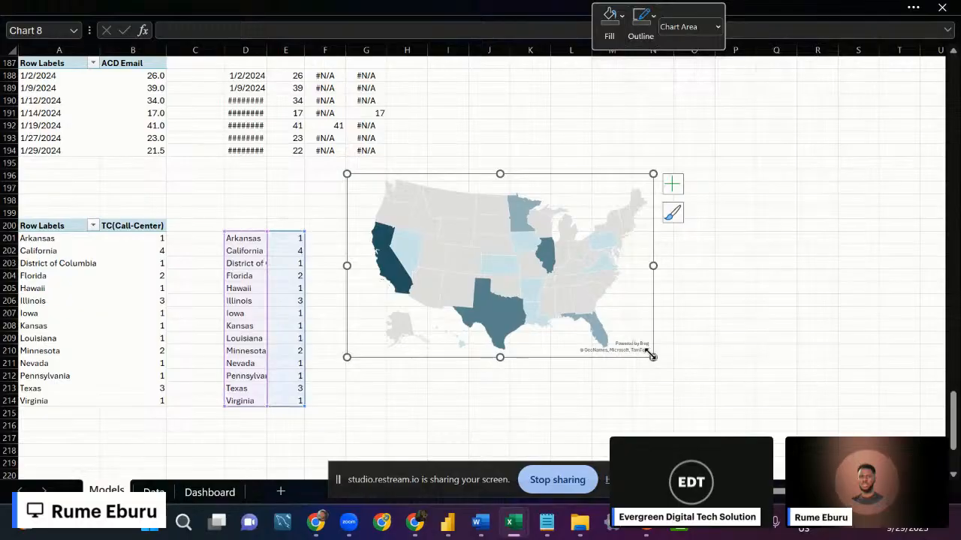
# Transfer the map chart from the Models sheet to the Dashboard sheet.
pyautogui.press('Delete')
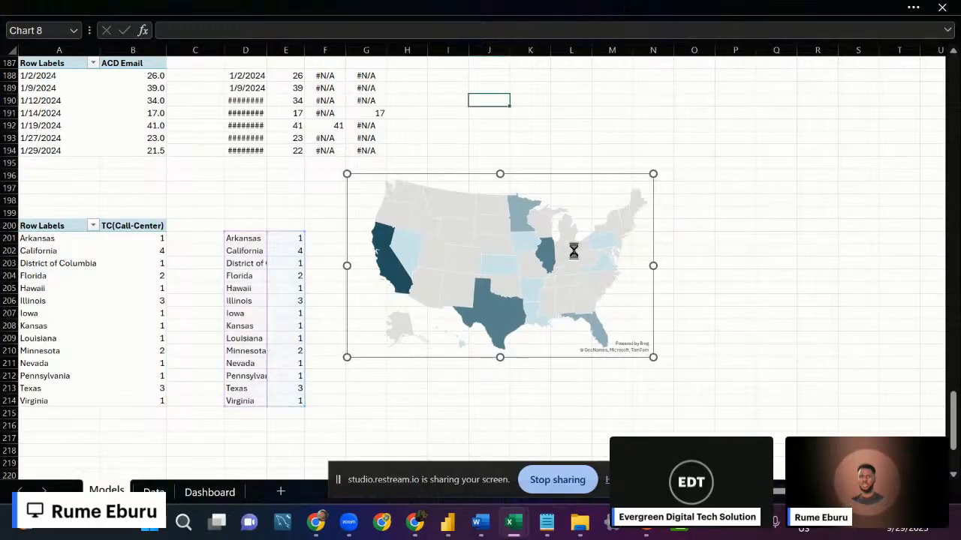
pyautogui.click(192, 496)
pyautogui.hotkey('ctrl', 'v')
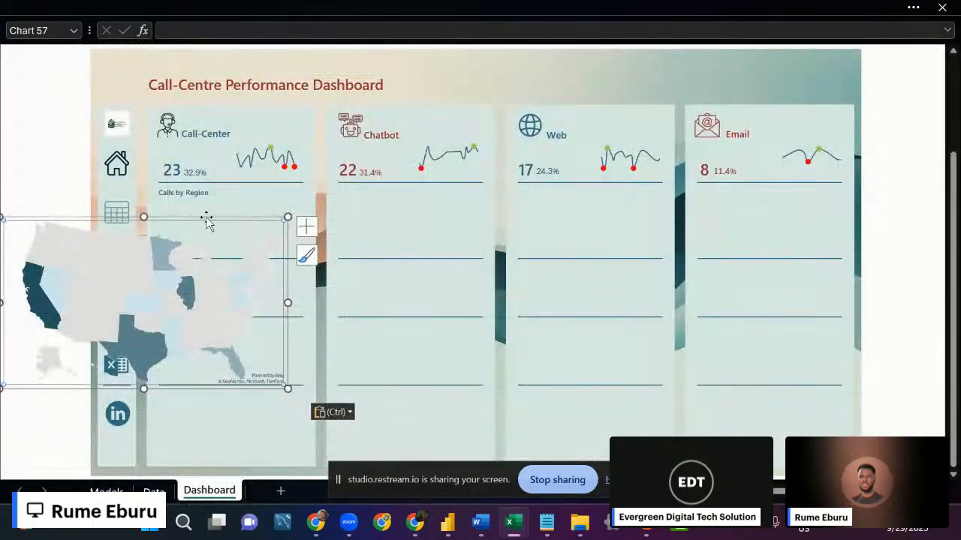
# Shrink the map chart and fit it in the Call-Center card between the "Calls by Region" label and the divider line below.
pyautogui.moveTo(206, 220); pyautogui.dragTo(255, 190)
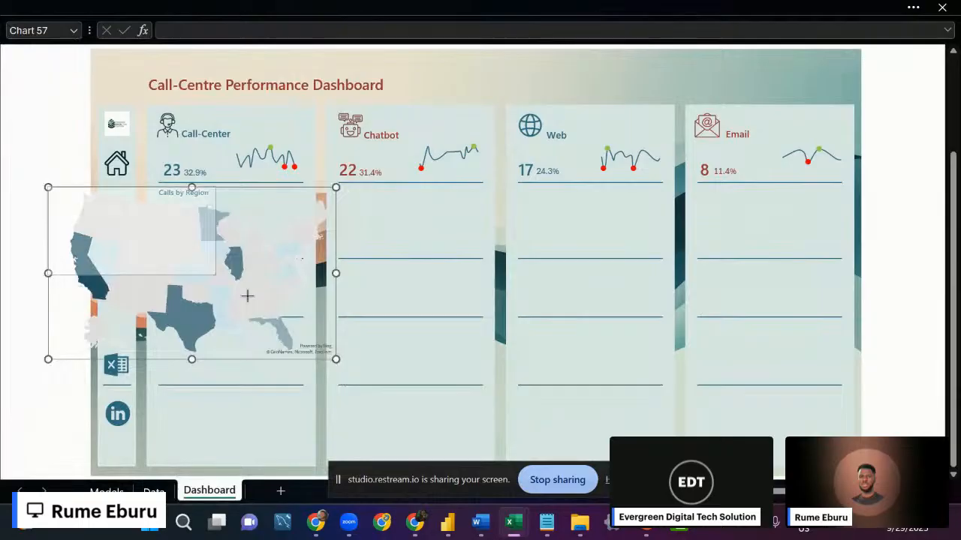
pyautogui.moveTo(335, 359); pyautogui.dragTo(219, 251)
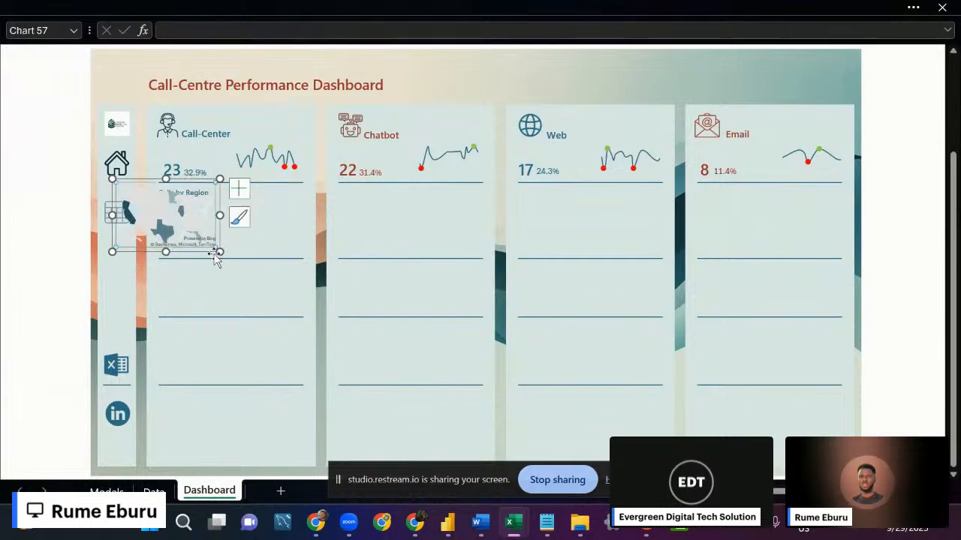
pyautogui.moveTo(199, 252); pyautogui.dragTo(245, 256)
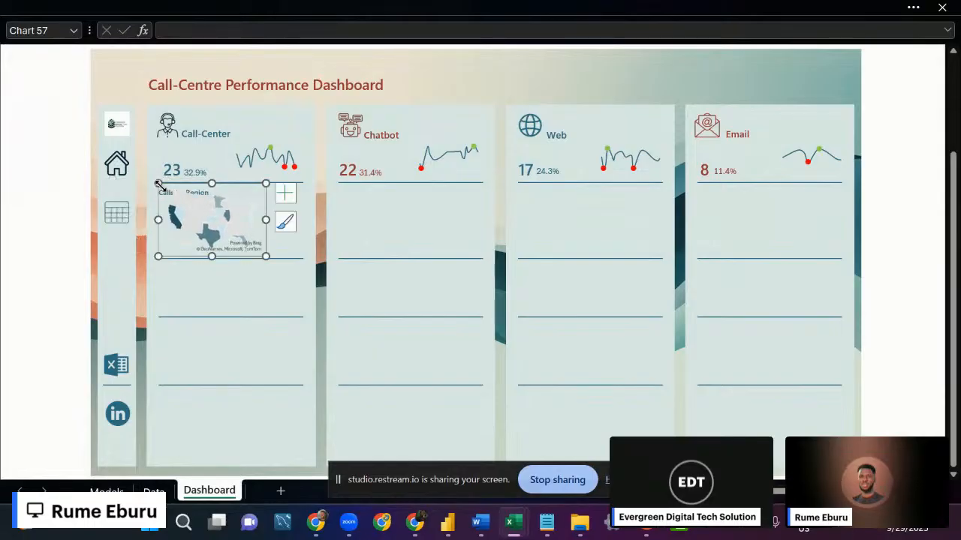
pyautogui.moveTo(158, 183); pyautogui.dragTo(173, 200)
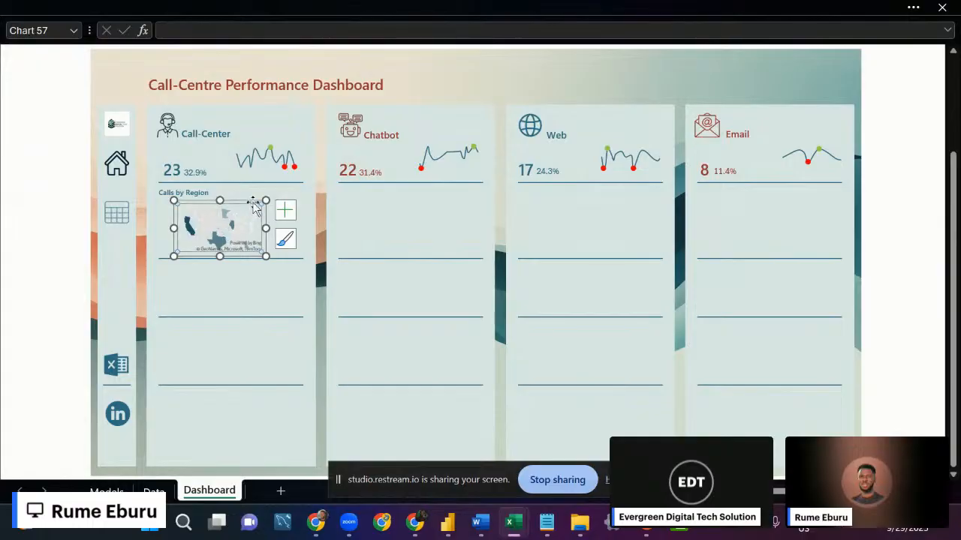
pyautogui.moveTo(266, 200); pyautogui.dragTo(280, 197)
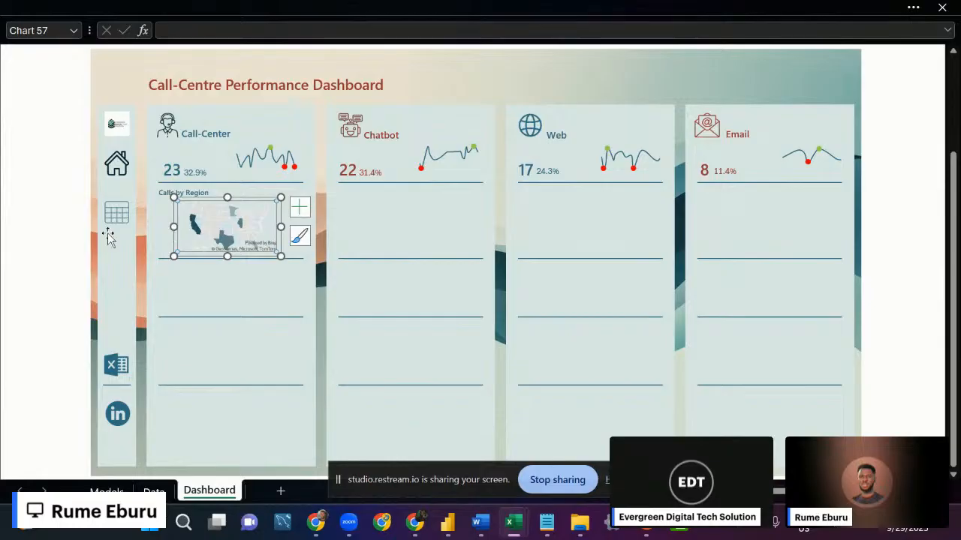
pyautogui.click(74, 234)
pyautogui.click(260, 228)
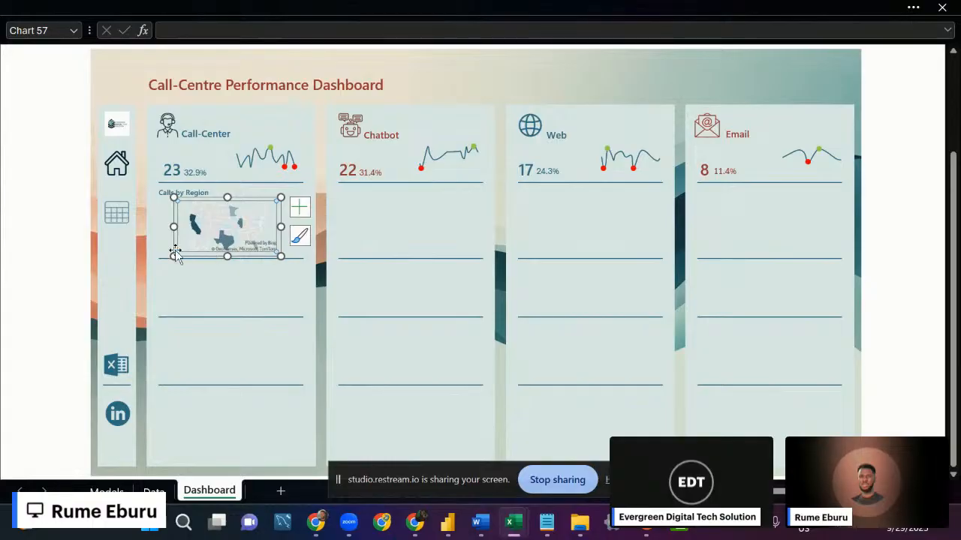
pyautogui.click(67, 234)
pyautogui.click(193, 236)
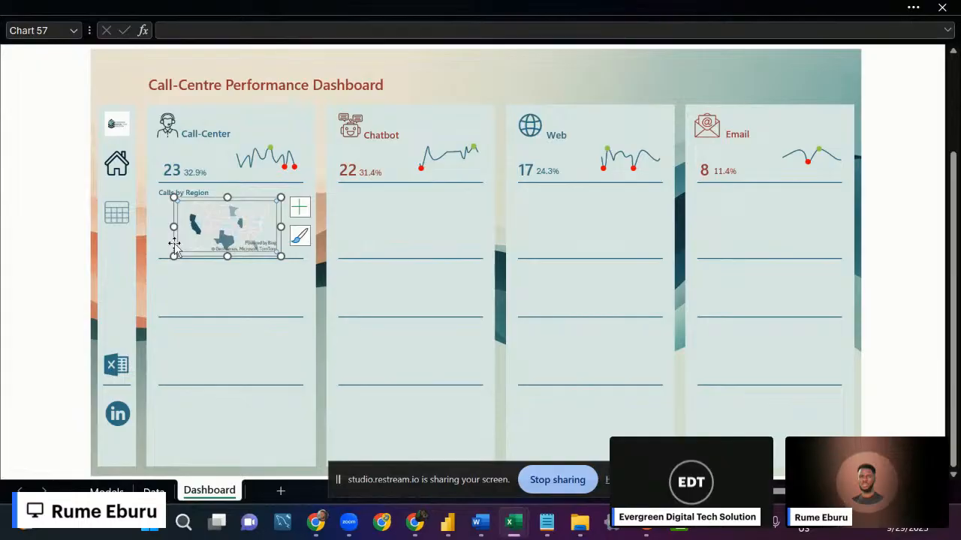
# Widen the map chart on both sides so it spans nearly the full length of the Call-Center card's divider line.
pyautogui.moveTo(172, 228); pyautogui.dragTo(166, 227)
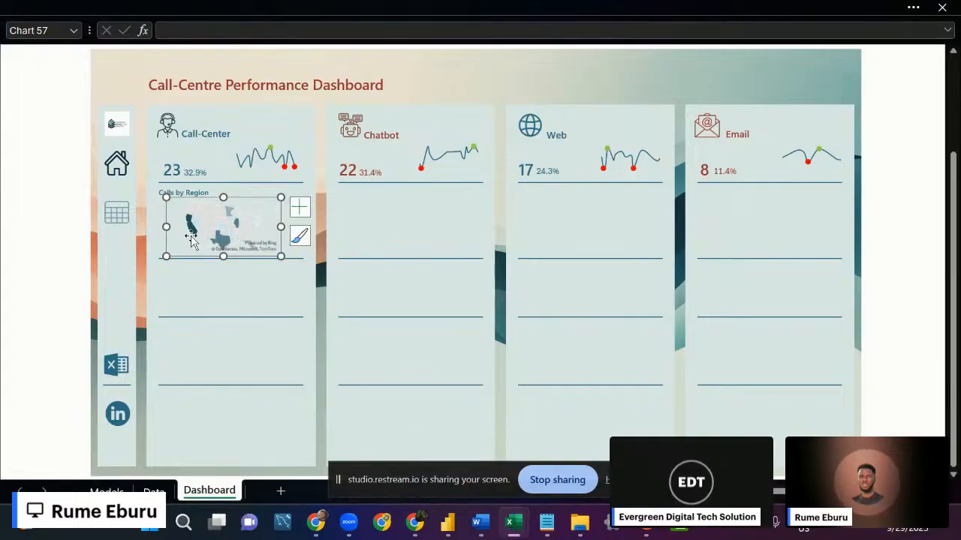
pyautogui.click(73, 235)
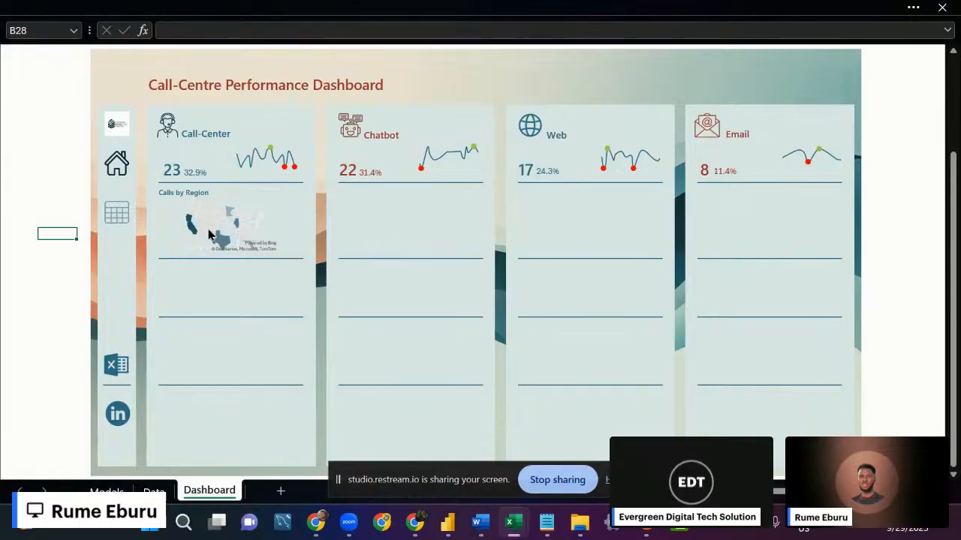
pyautogui.click(249, 204)
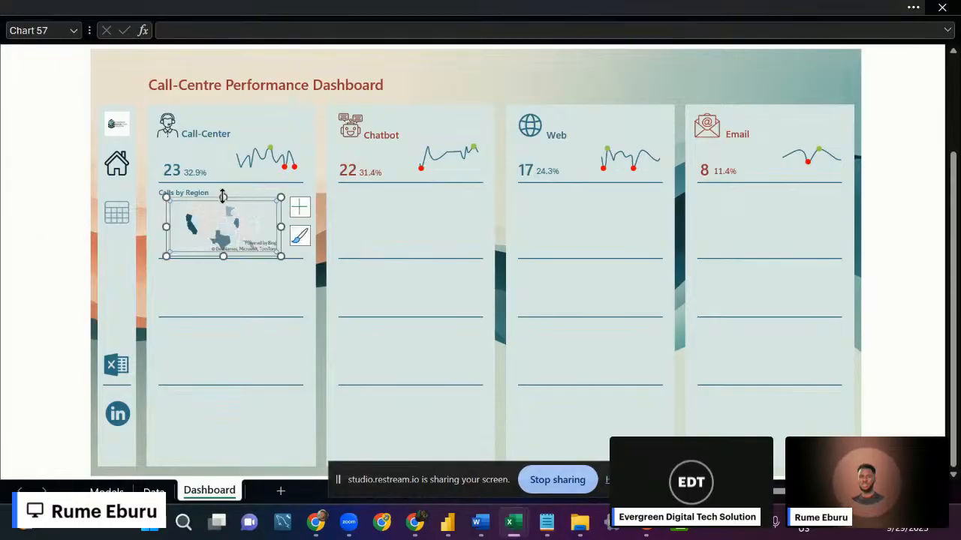
pyautogui.click(610, 10)
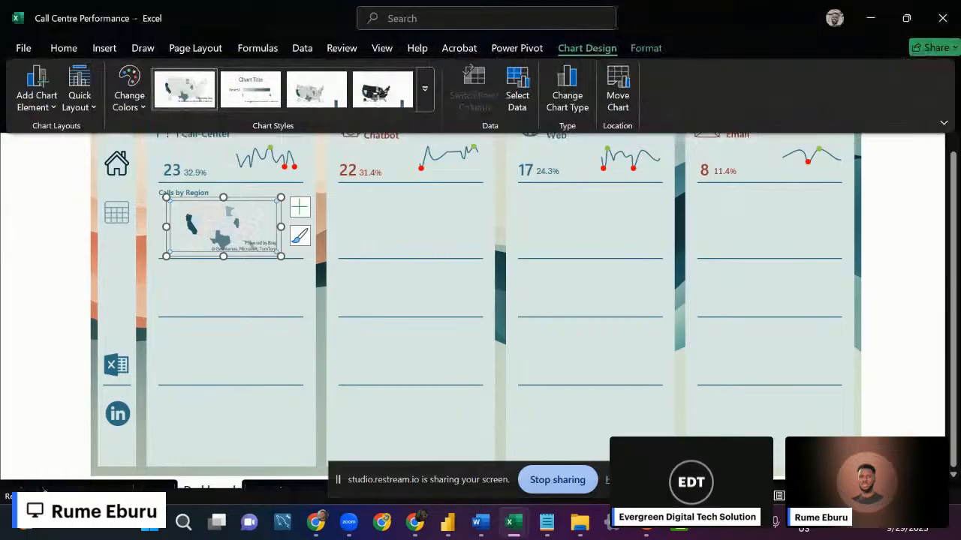
pyautogui.scroll(1, 473, 306)
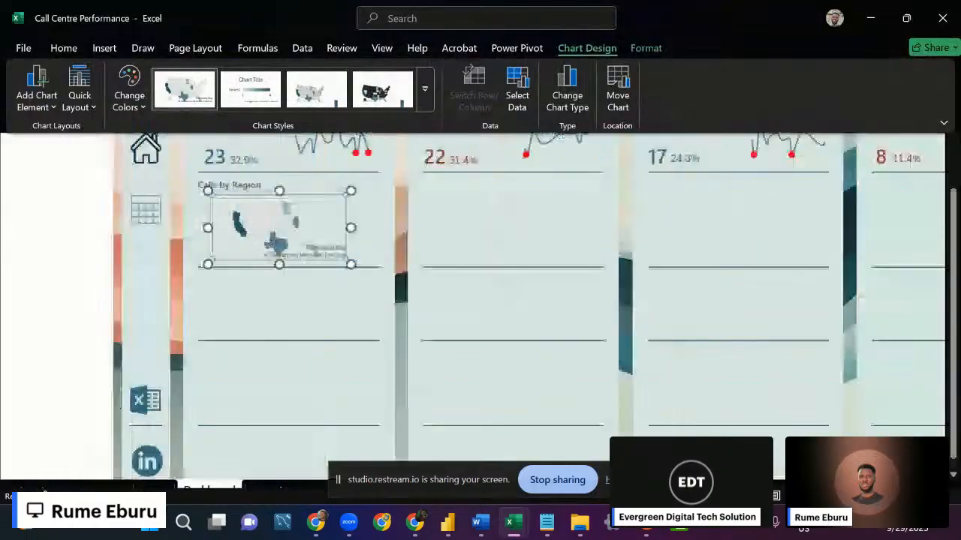
pyautogui.scroll(4, 744, 266)
pyautogui.click(744, 265)
pyautogui.click(500, 155)
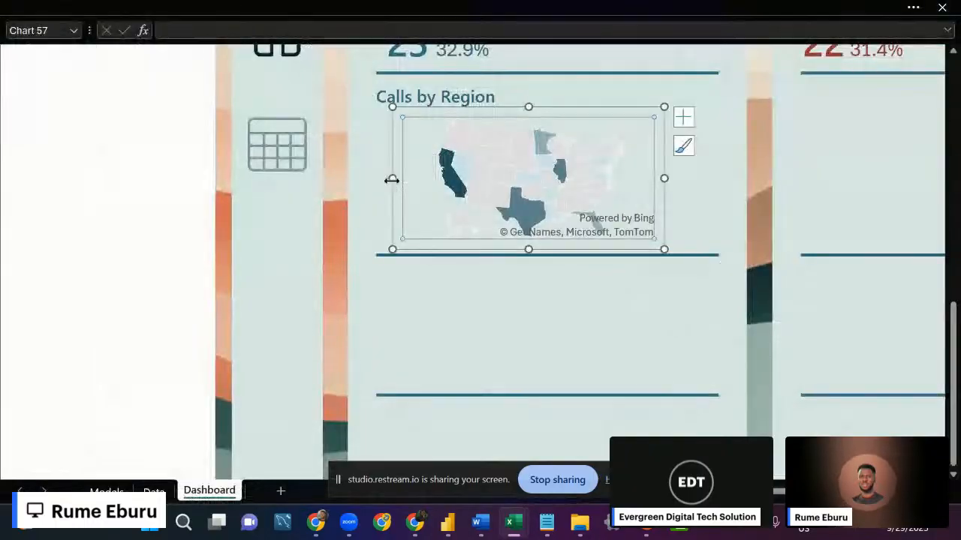
pyautogui.moveTo(390, 179); pyautogui.dragTo(381, 179)
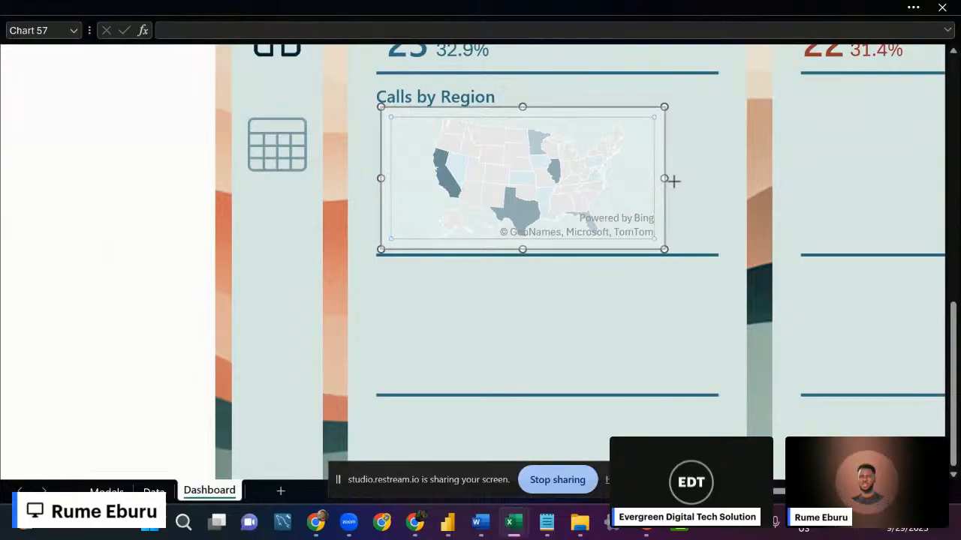
pyautogui.moveTo(673, 180); pyautogui.dragTo(713, 180)
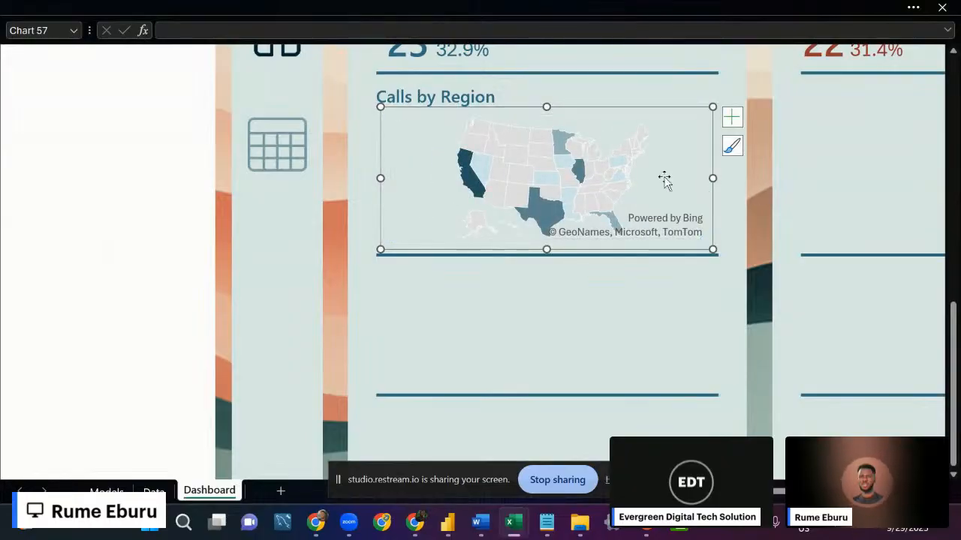
# Set the map series' map area to "Only regions with data".
pyautogui.click(694, 131)
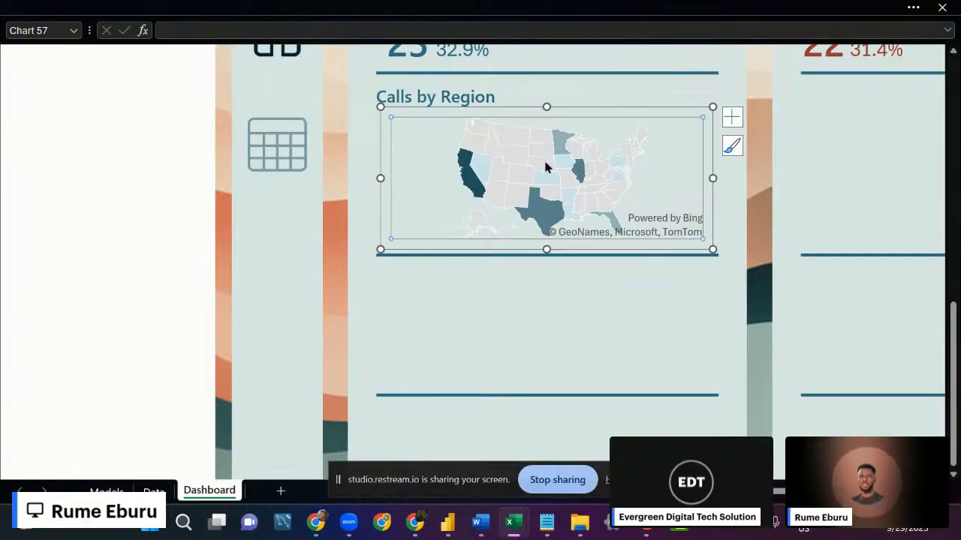
pyautogui.moveTo(502, 163)
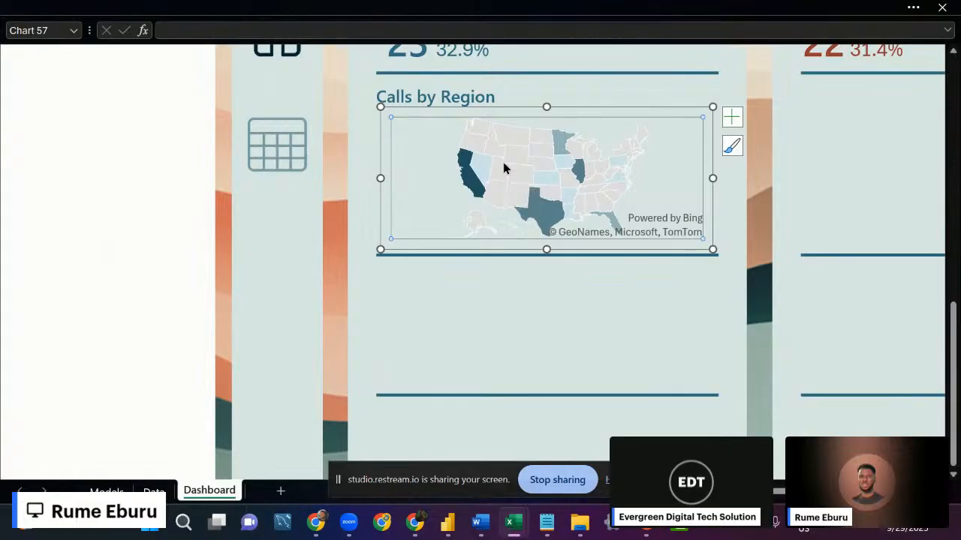
pyautogui.doubleClick(502, 168)
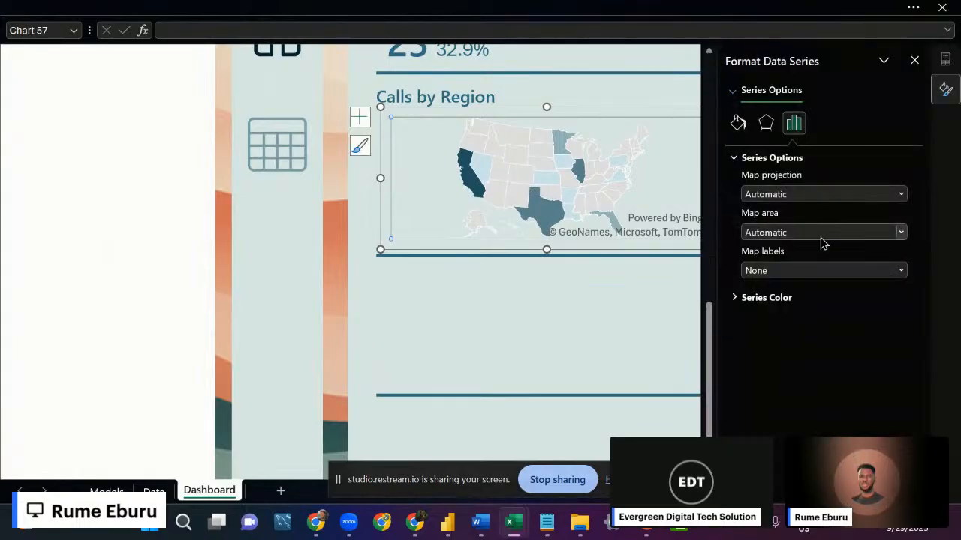
pyautogui.click(820, 234)
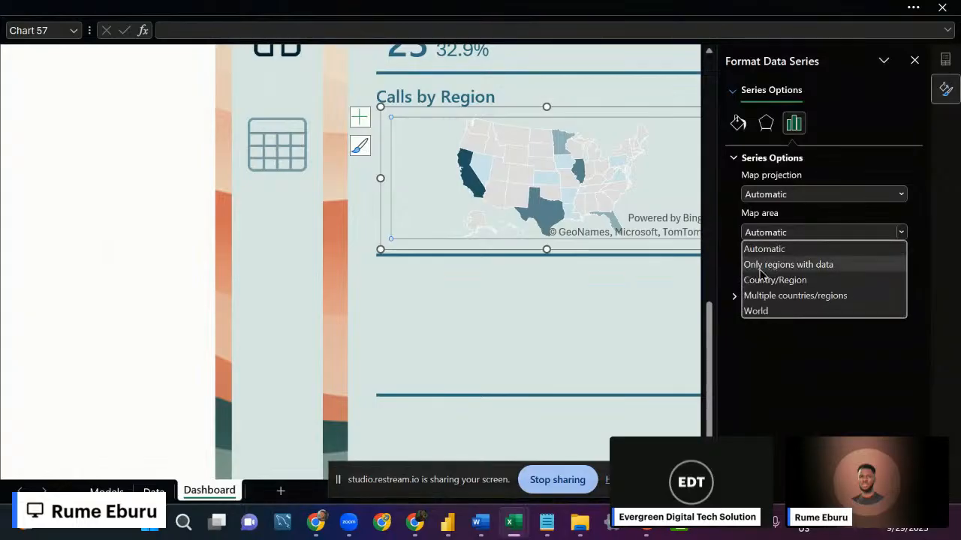
pyautogui.click(769, 266)
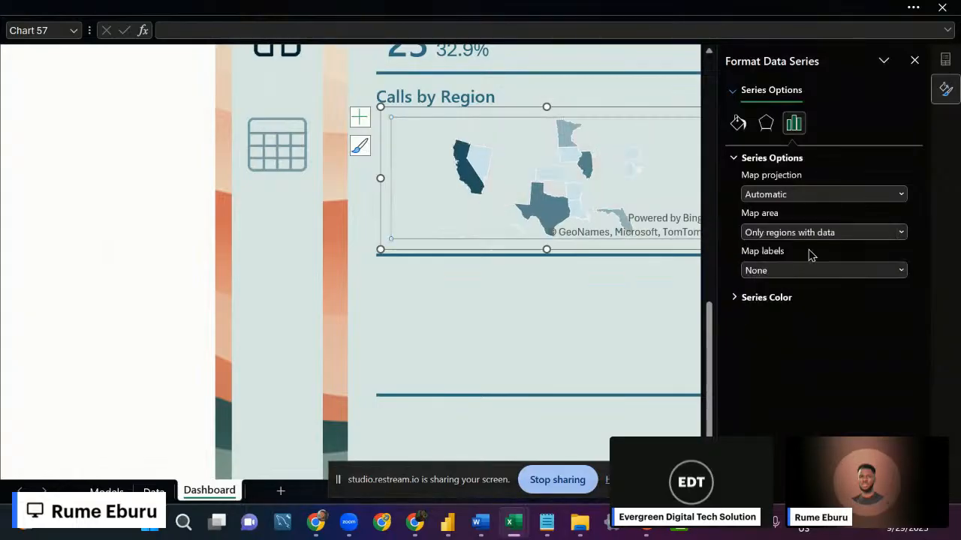
pyautogui.click(914, 60)
pyautogui.click(210, 266)
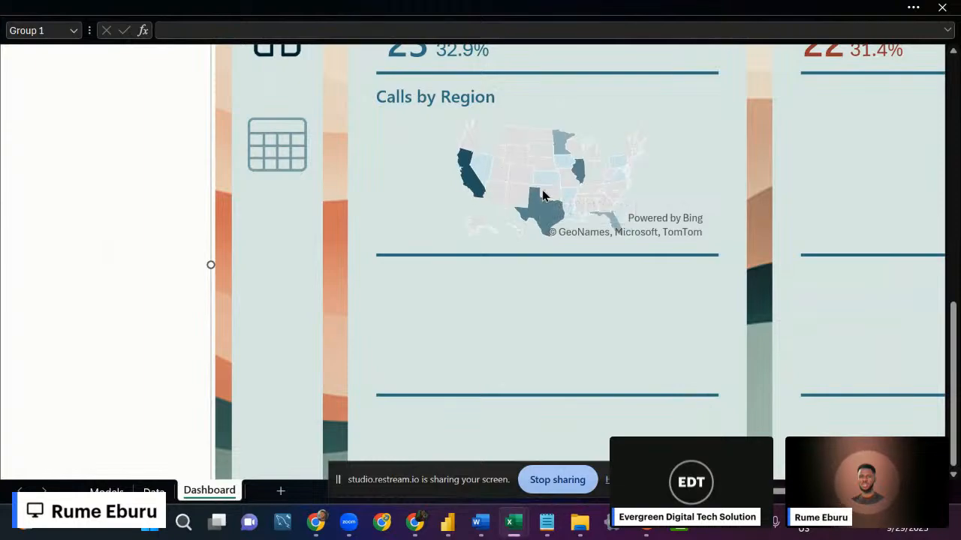
# Remove the outline from the map chart's data series, Series 1.
pyautogui.moveTo(510, 156)
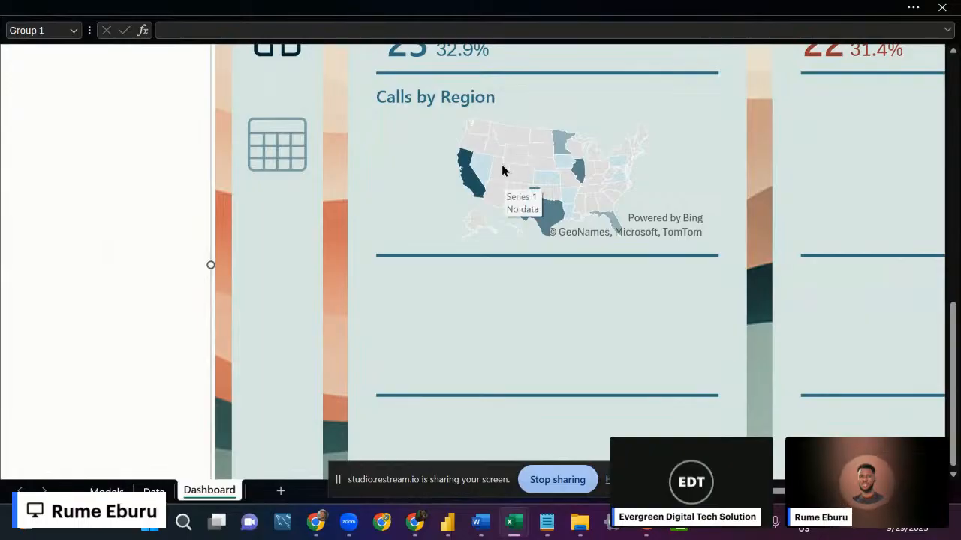
pyautogui.click(501, 167)
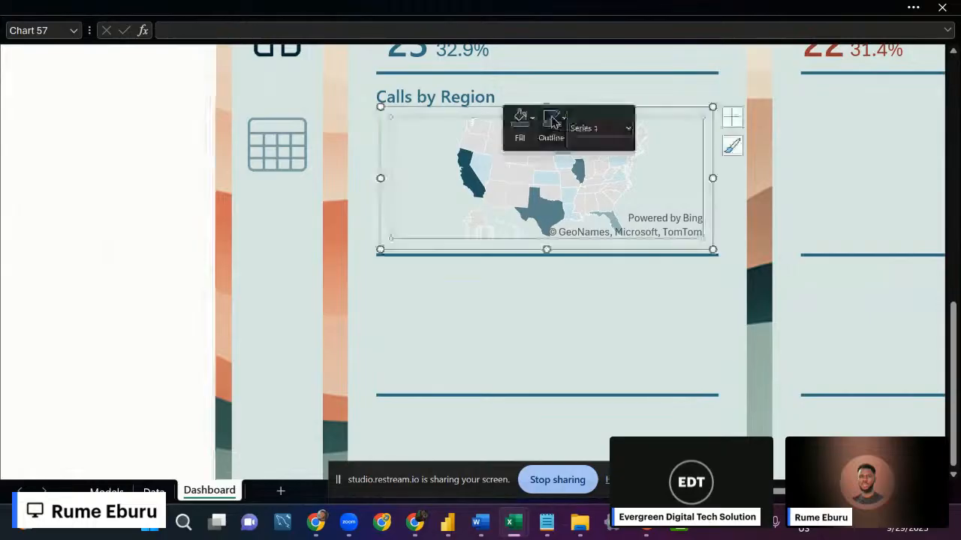
pyautogui.click(552, 120)
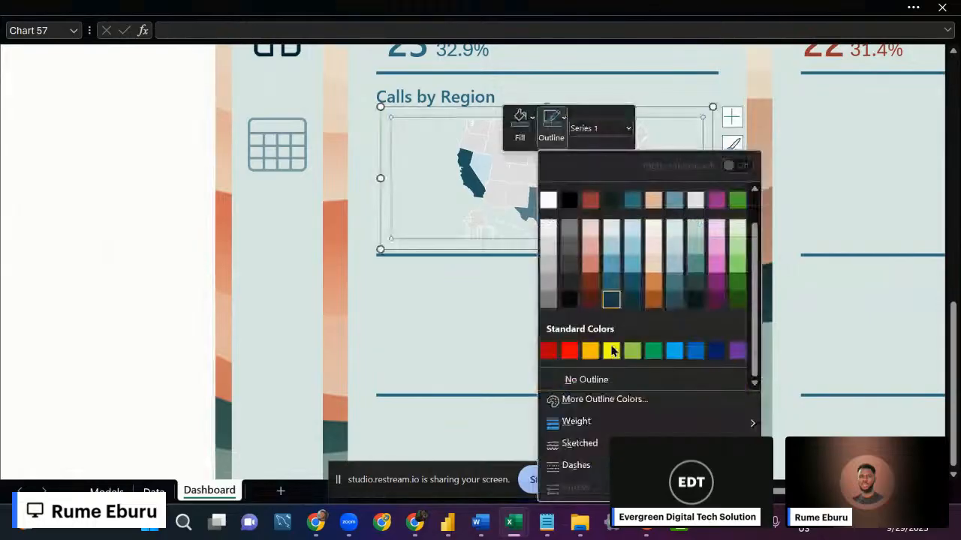
pyautogui.click(582, 377)
pyautogui.click(25, 269)
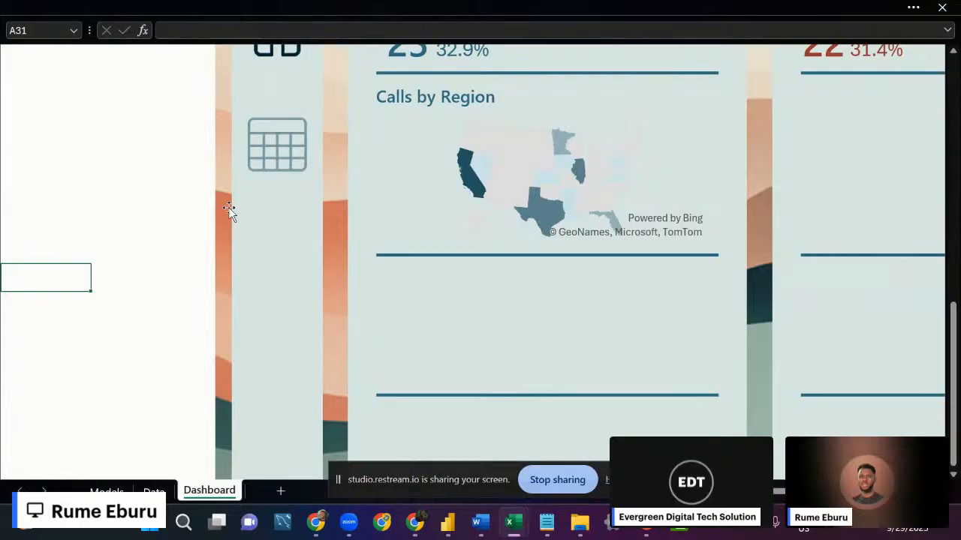
# Narrow the map chart slightly by pulling in its right edge within the Call-Center card.
pyautogui.click(580, 7)
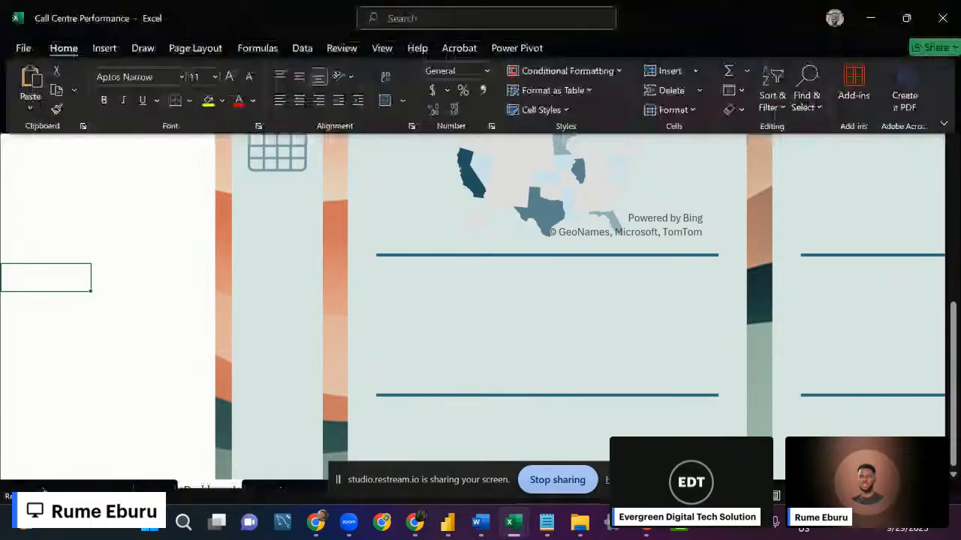
pyautogui.scroll(-3, 472, 288)
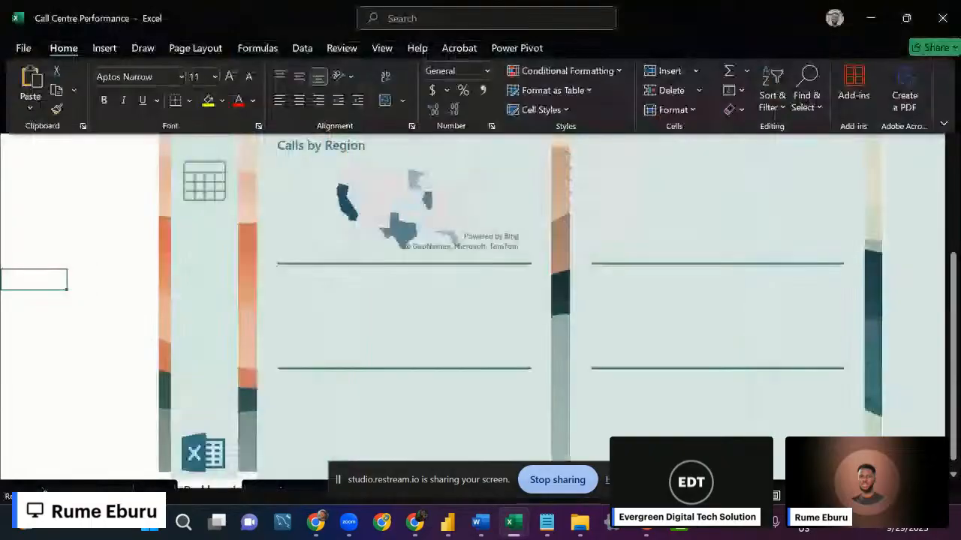
pyautogui.scroll(-2, 3, 231)
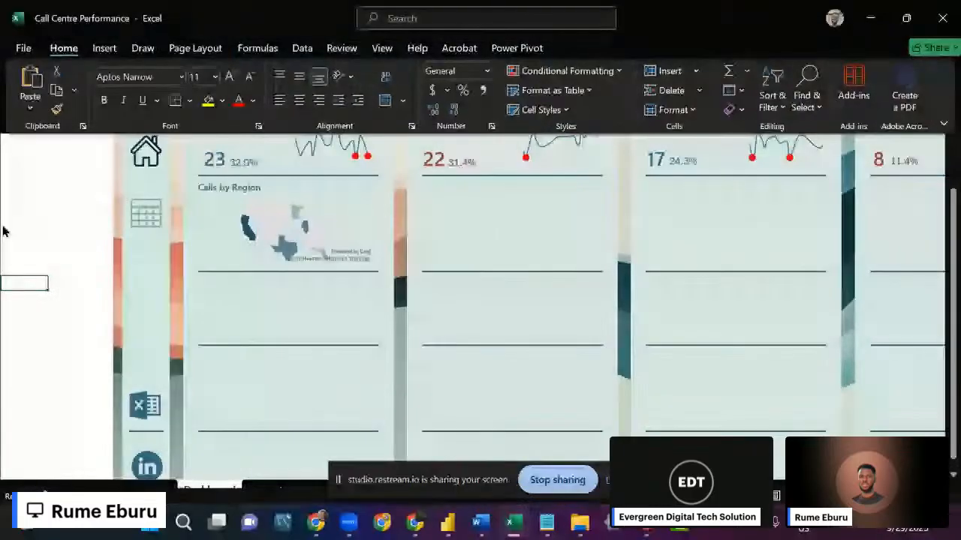
pyautogui.click(154, 186)
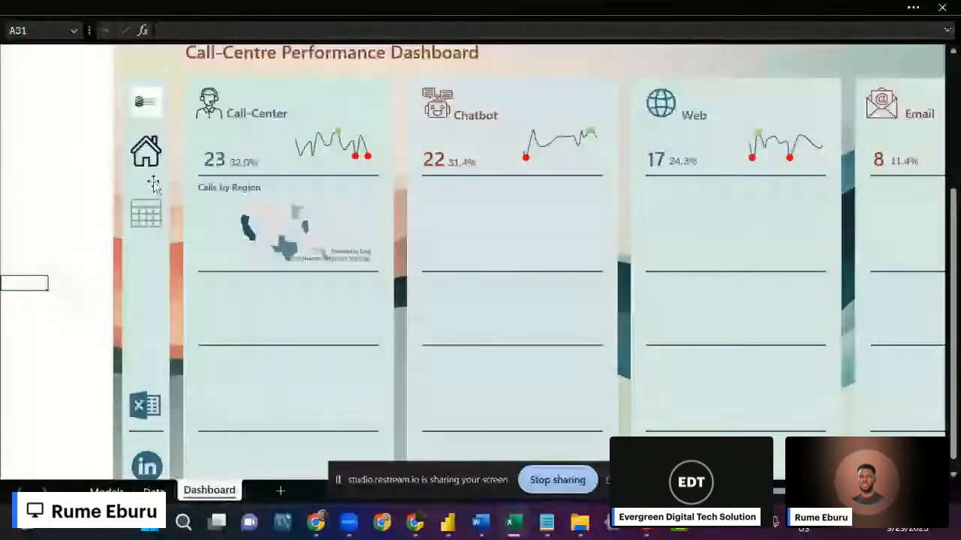
pyautogui.click(299, 250)
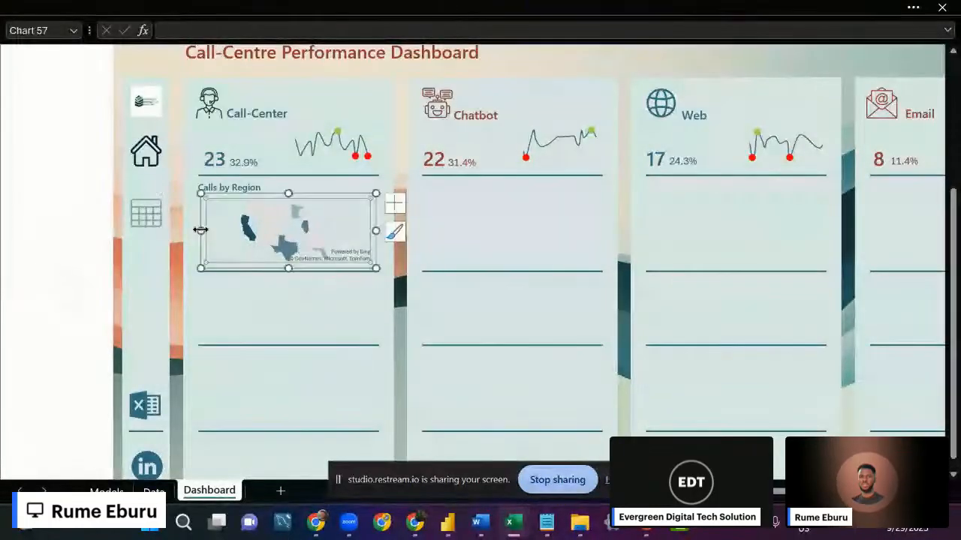
pyautogui.moveTo(377, 228); pyautogui.dragTo(365, 227)
pyautogui.click(72, 239)
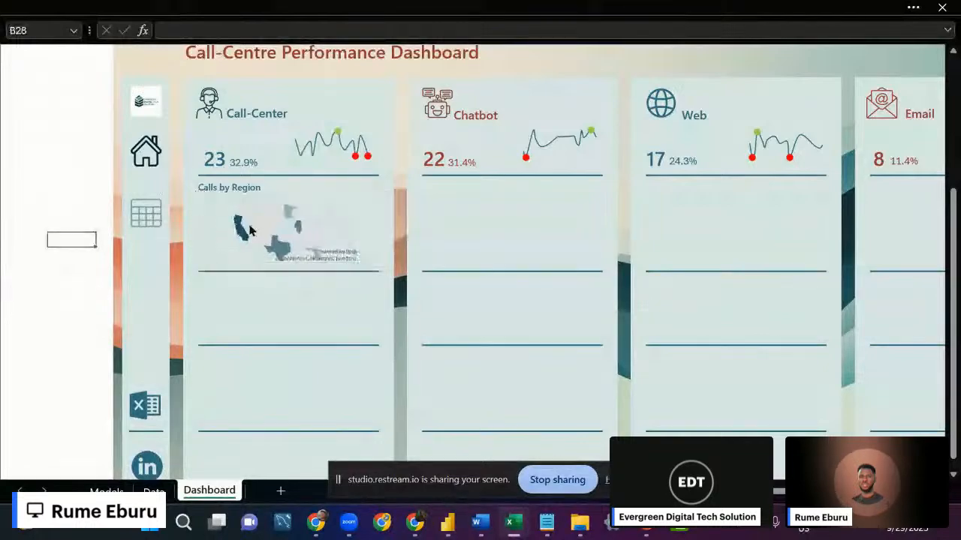
# Set the minimum colour of the map series' two-colour sequential scale to a medium blue theme shade.
pyautogui.click(208, 263)
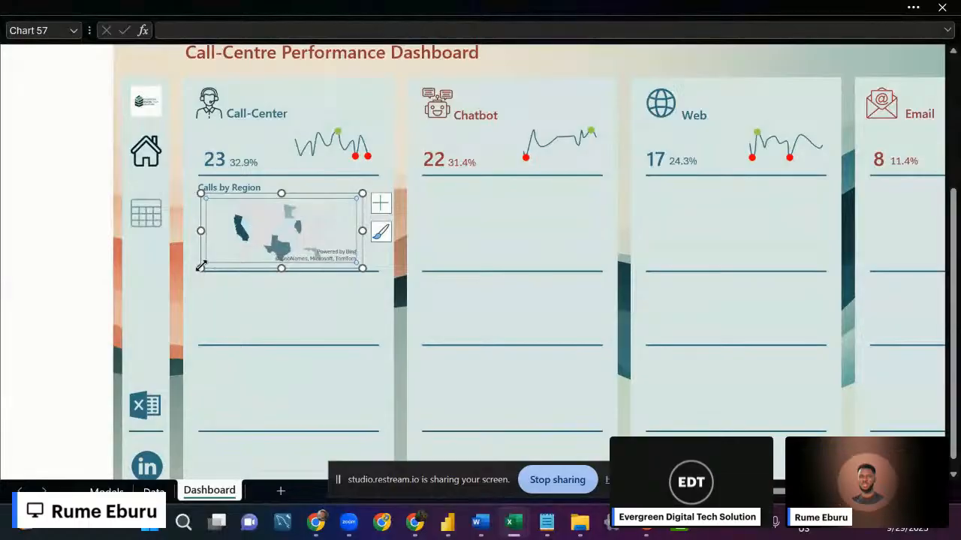
pyautogui.rightClick(258, 229)
pyautogui.click(315, 390)
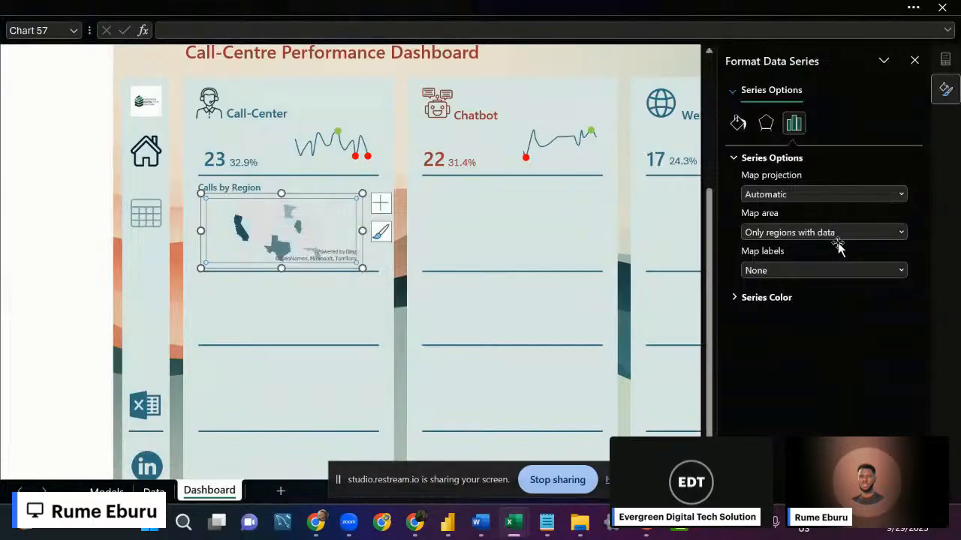
pyautogui.click(767, 298)
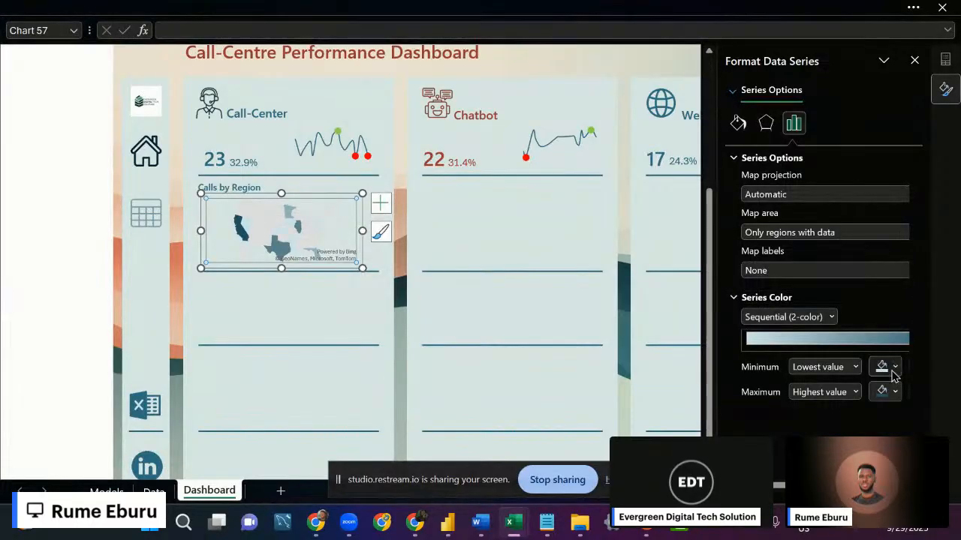
pyautogui.click(884, 369)
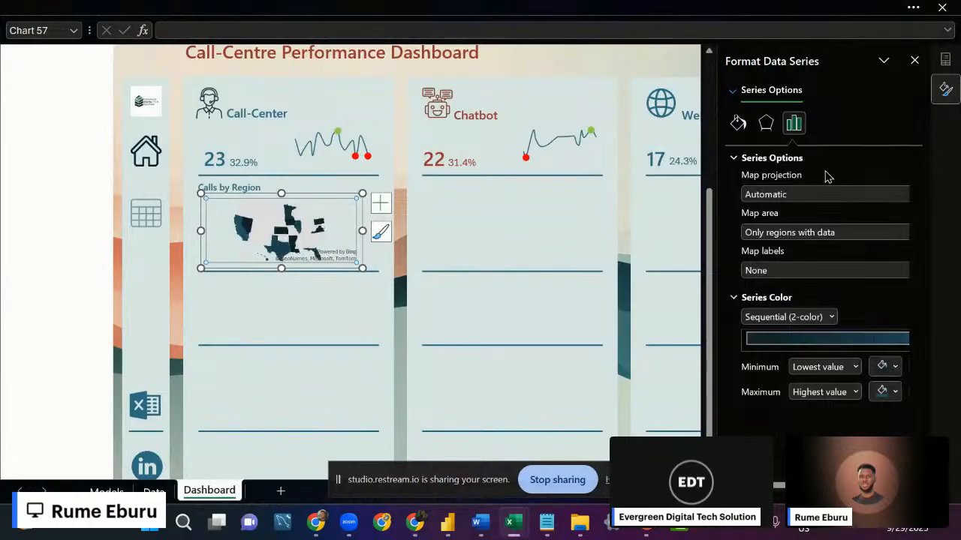
pyautogui.click(883, 367)
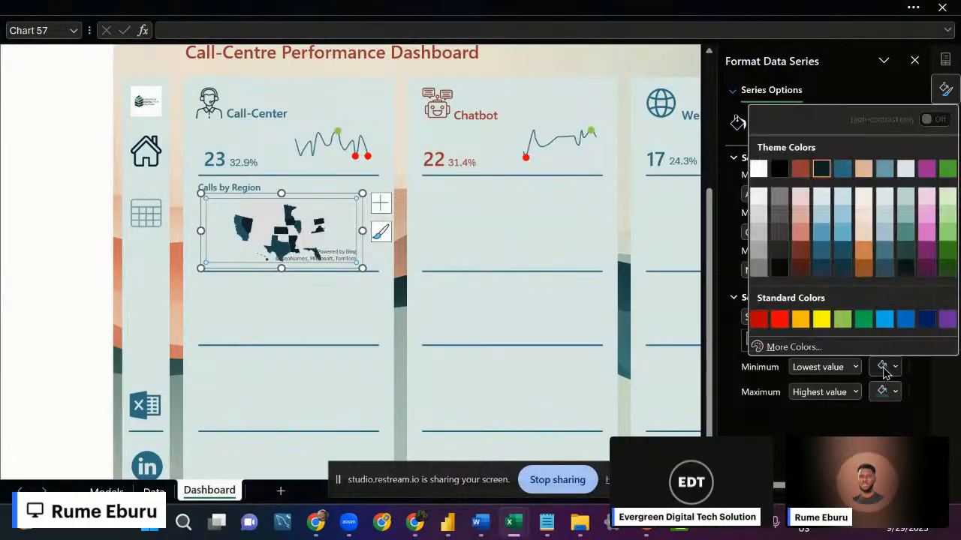
pyautogui.click(824, 248)
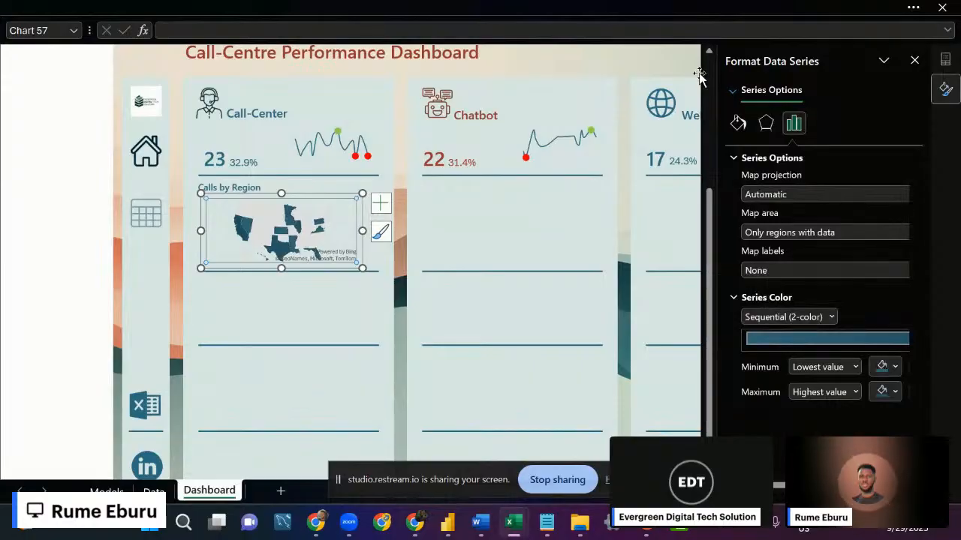
pyautogui.click(884, 368)
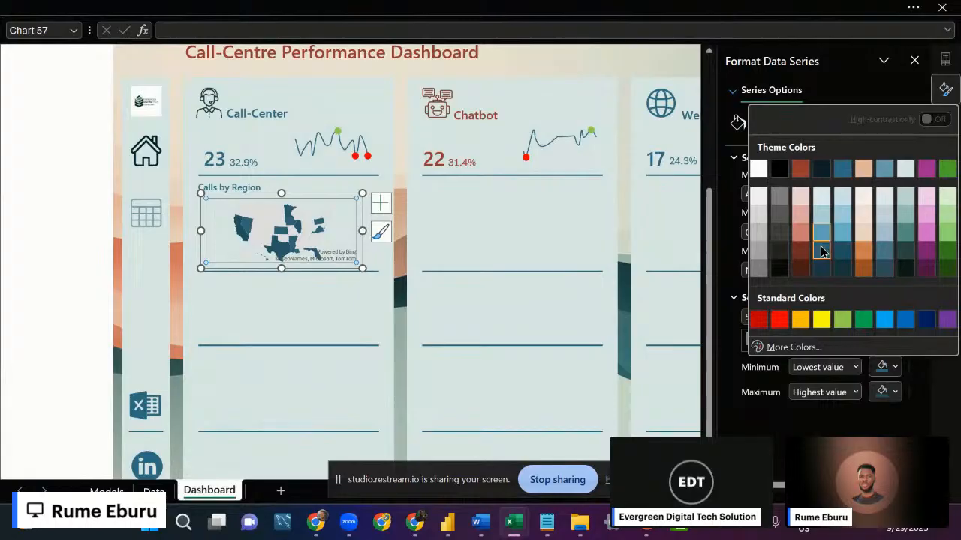
pyautogui.click(822, 252)
pyautogui.click(915, 60)
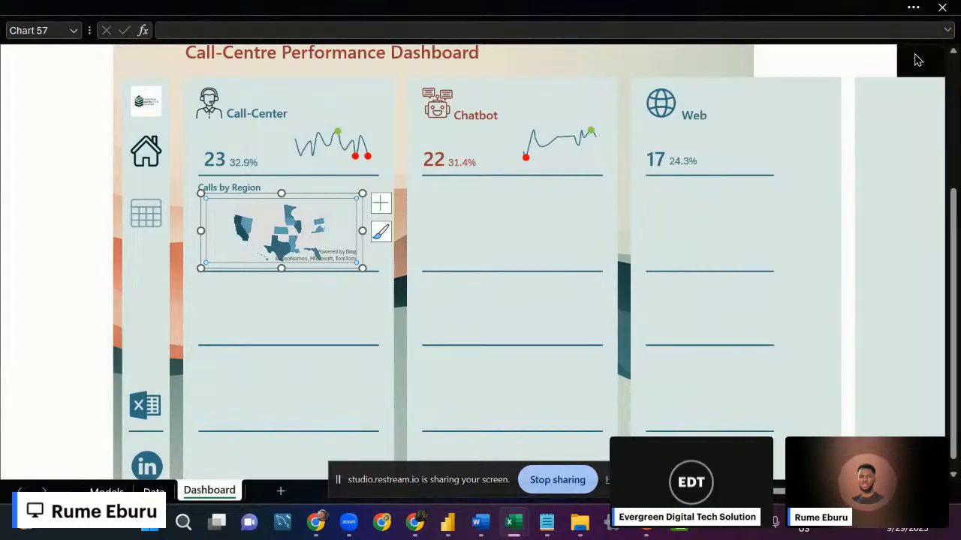
pyautogui.click(27, 293)
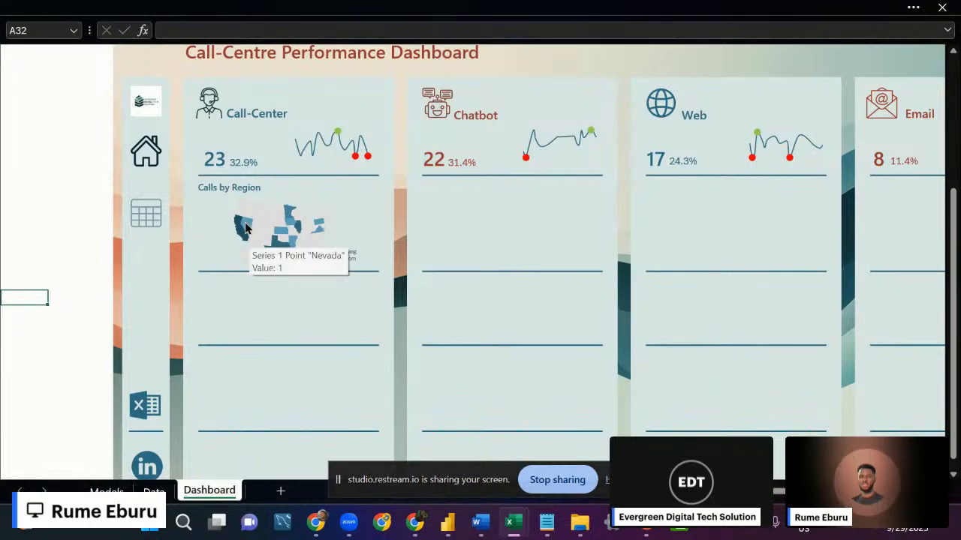
pyautogui.click(208, 194)
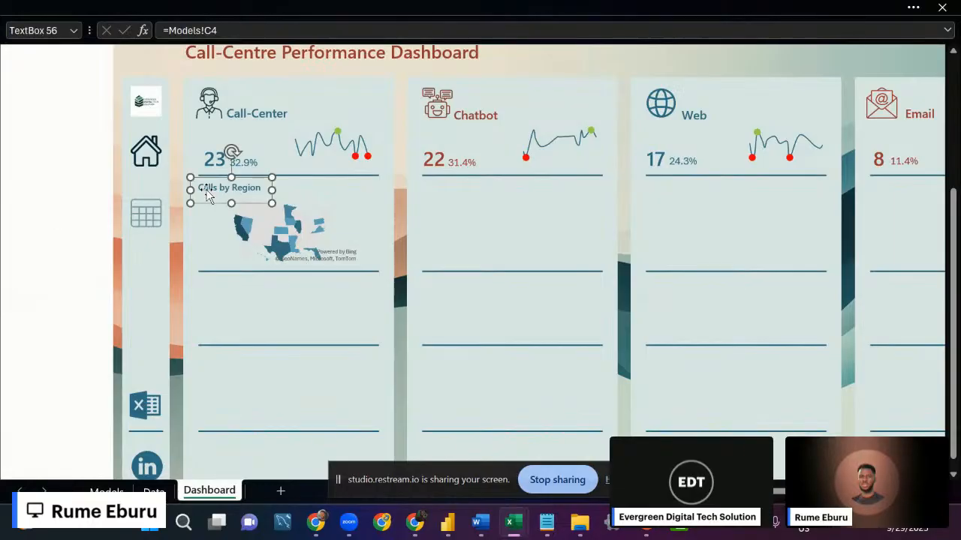
pyautogui.click(741, 8)
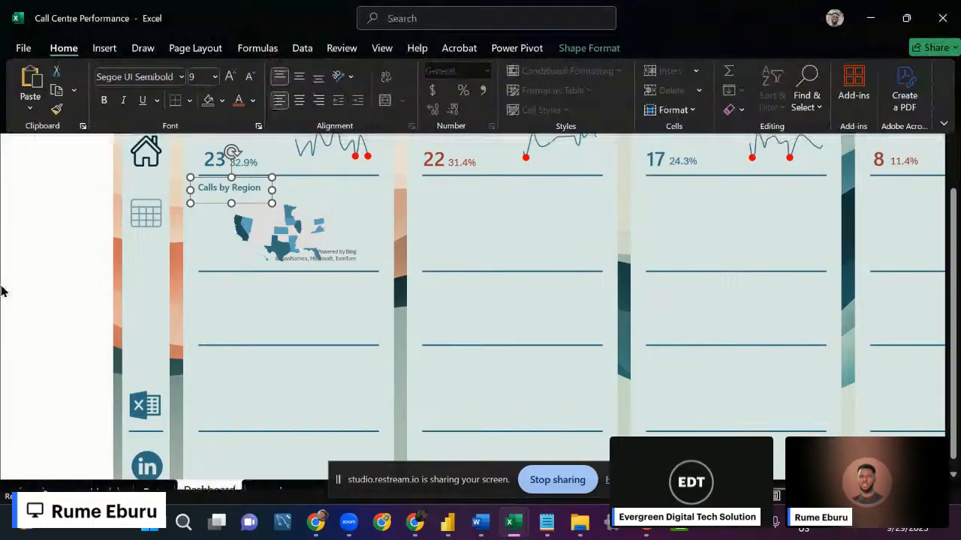
pyautogui.click(204, 248)
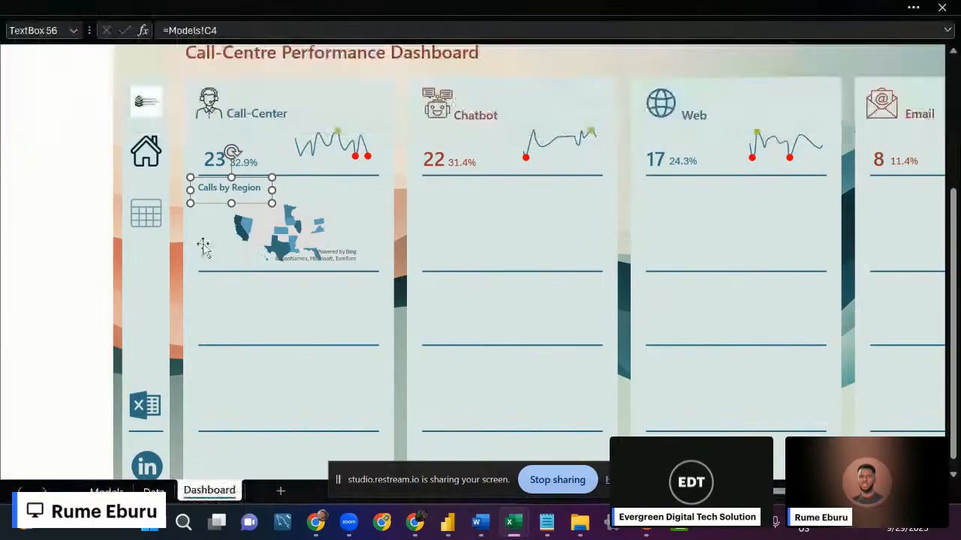
pyautogui.click(367, 7)
# Duplicate the Call-Center card's "Calls by Region" label into the Chatbot, Web and Email cards.
pyautogui.scroll(-2, 473, 300)
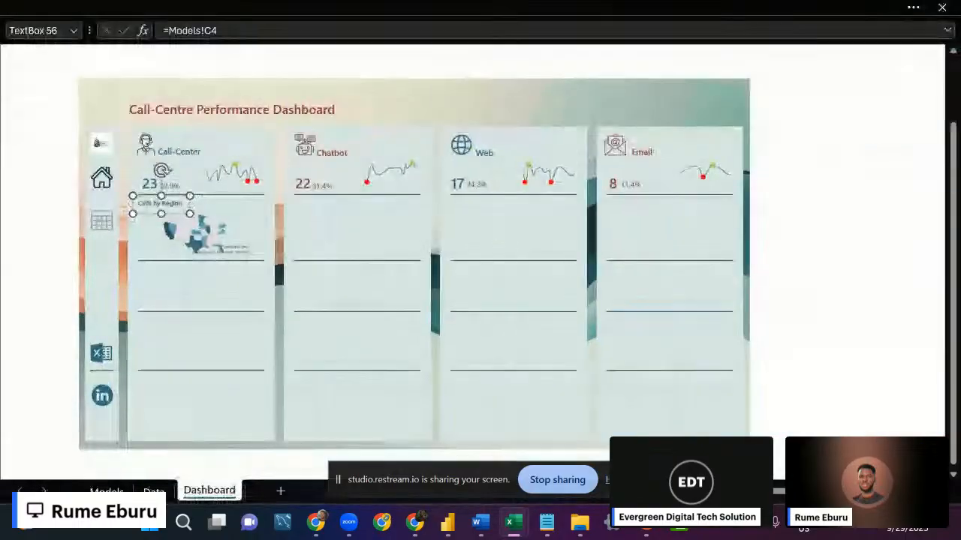
pyautogui.click(740, 6)
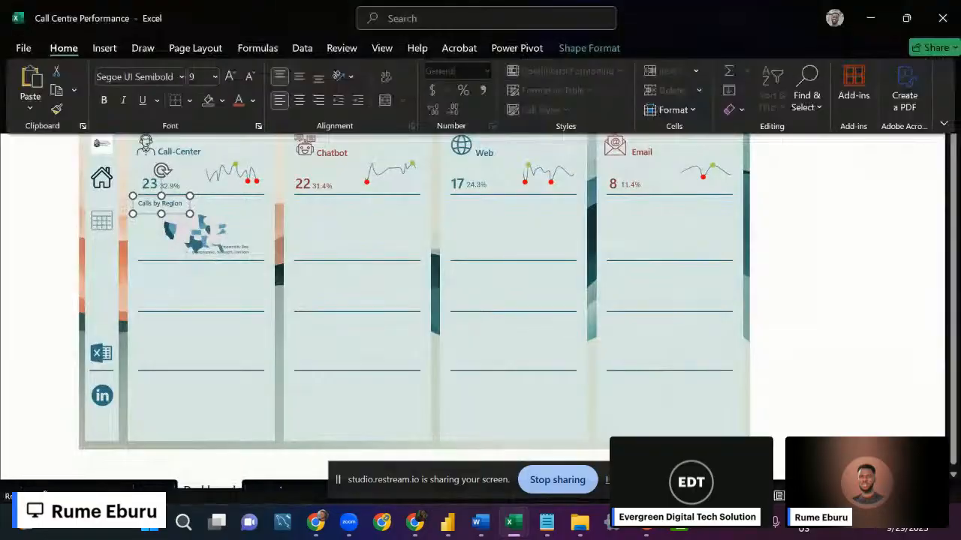
pyautogui.click(890, 358)
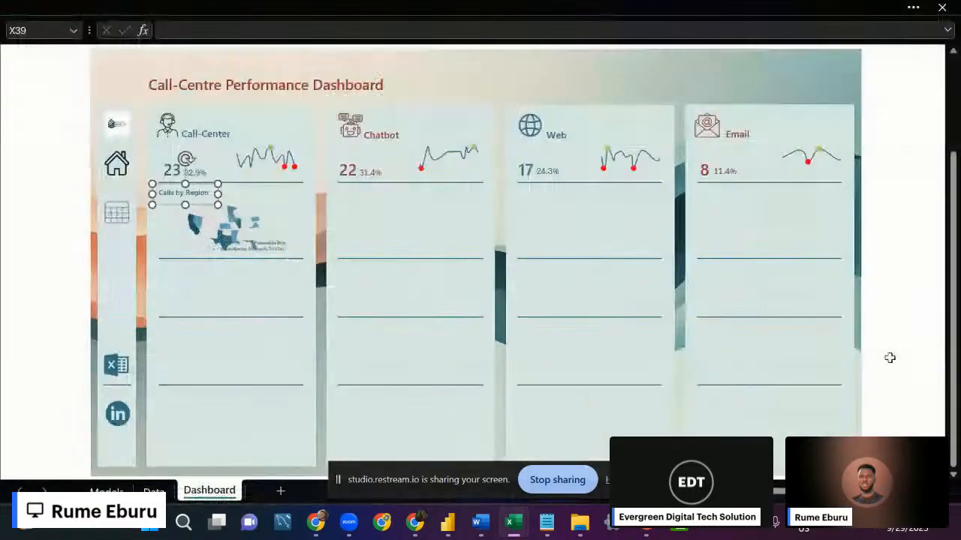
pyautogui.click(180, 195)
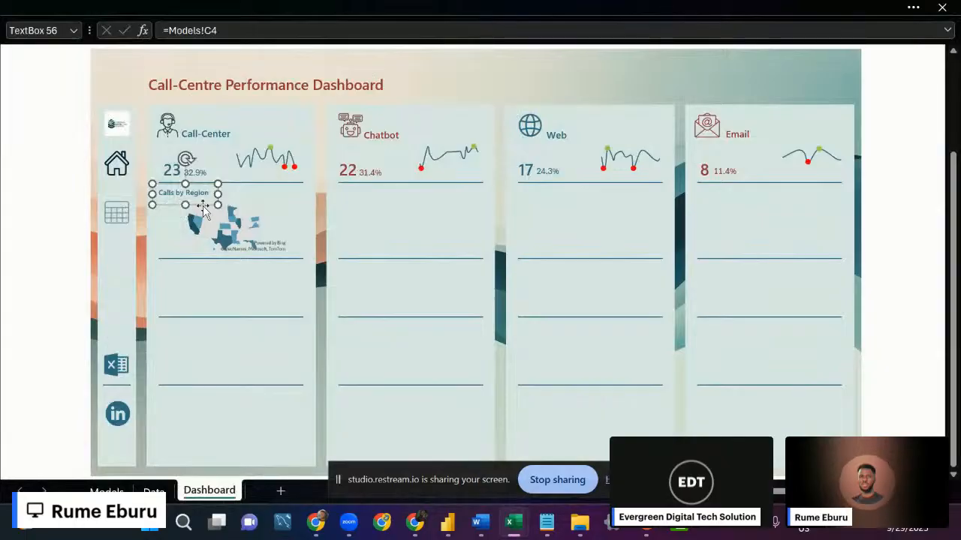
pyautogui.moveTo(184, 201); pyautogui.dragTo(349, 205)
pyautogui.hotkey('ctrl', 'd')
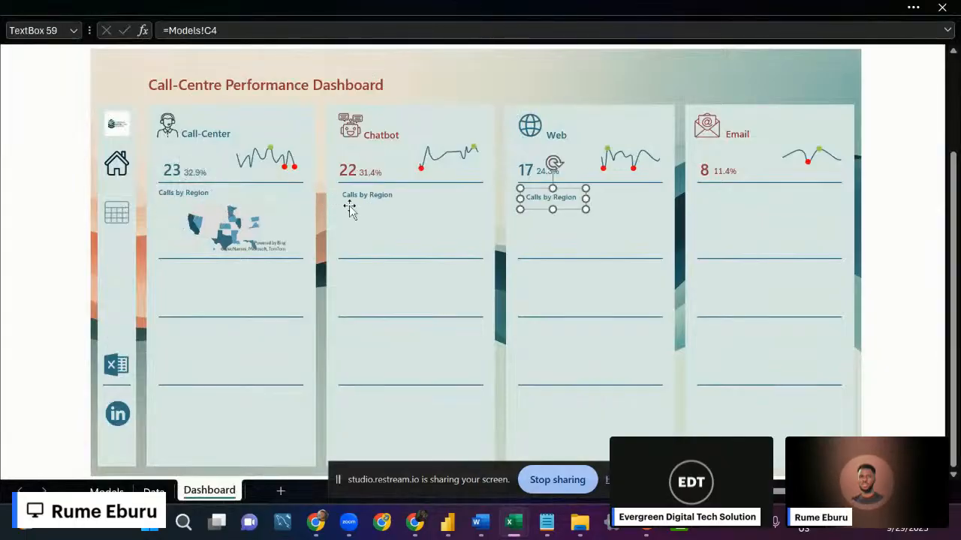
pyautogui.hotkey('ctrl', 'd')
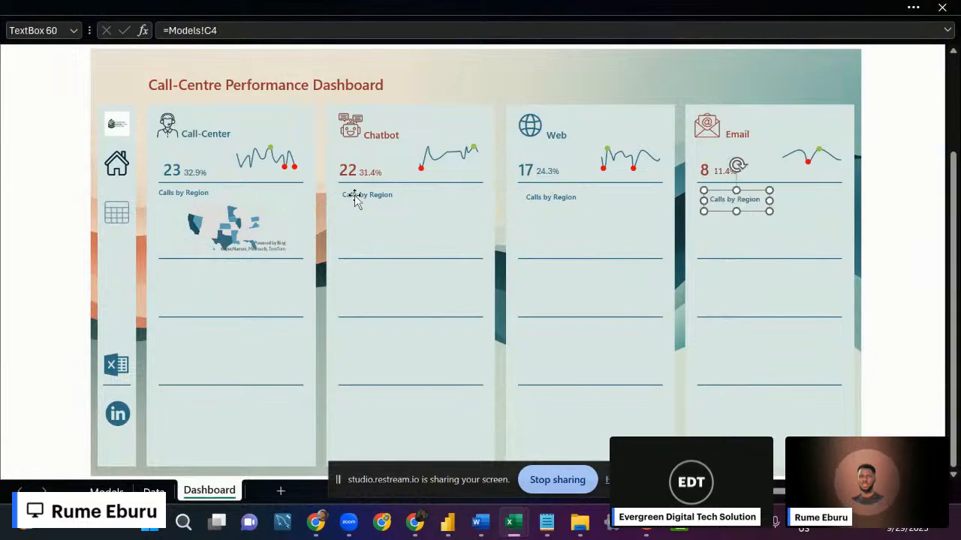
# Align the four "Calls by Region" labels across the cards along their top edges.
pyautogui.click(355, 199)
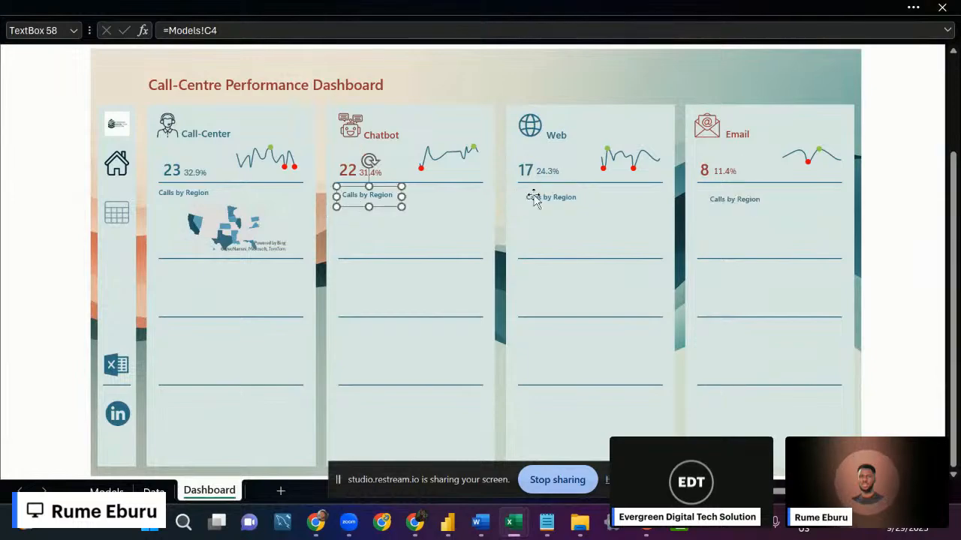
pyautogui.keyDown('ctrl'); pyautogui.click(550, 196); pyautogui.keyUp('ctrl')
pyautogui.keyDown('ctrl'); pyautogui.click(183, 192); pyautogui.keyUp('ctrl')
pyautogui.keyDown('ctrl'); pyautogui.click(735, 199); pyautogui.keyUp('ctrl')
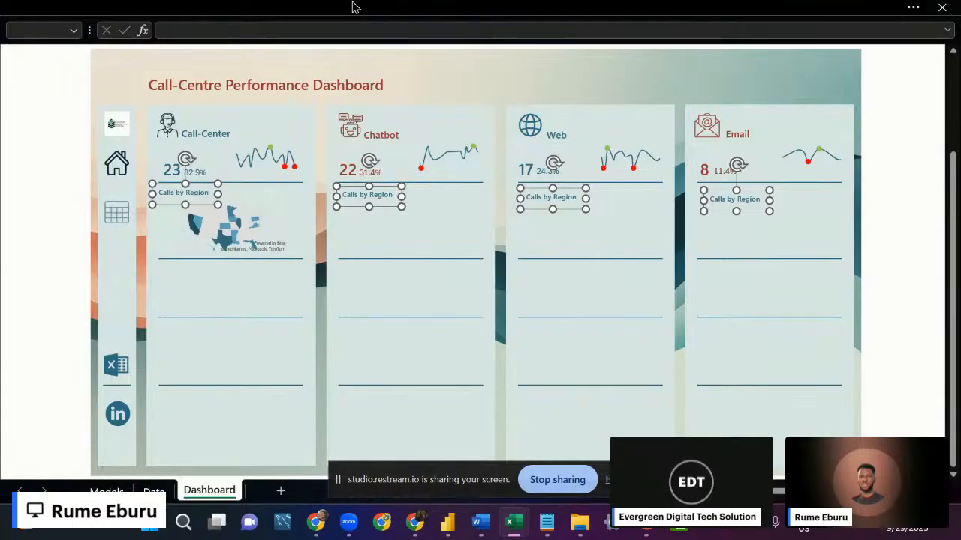
pyautogui.click(354, 6)
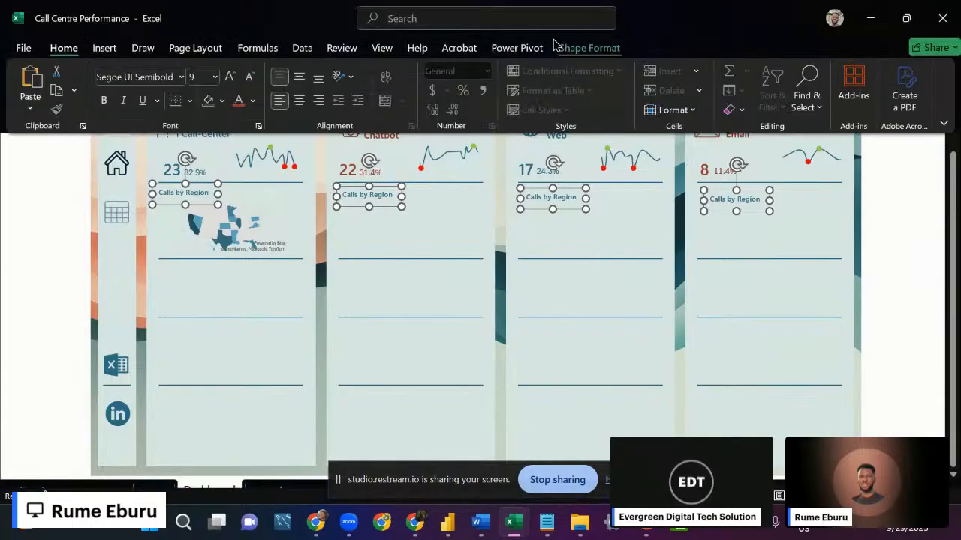
pyautogui.click(587, 47)
pyautogui.click(809, 71)
pyautogui.click(845, 158)
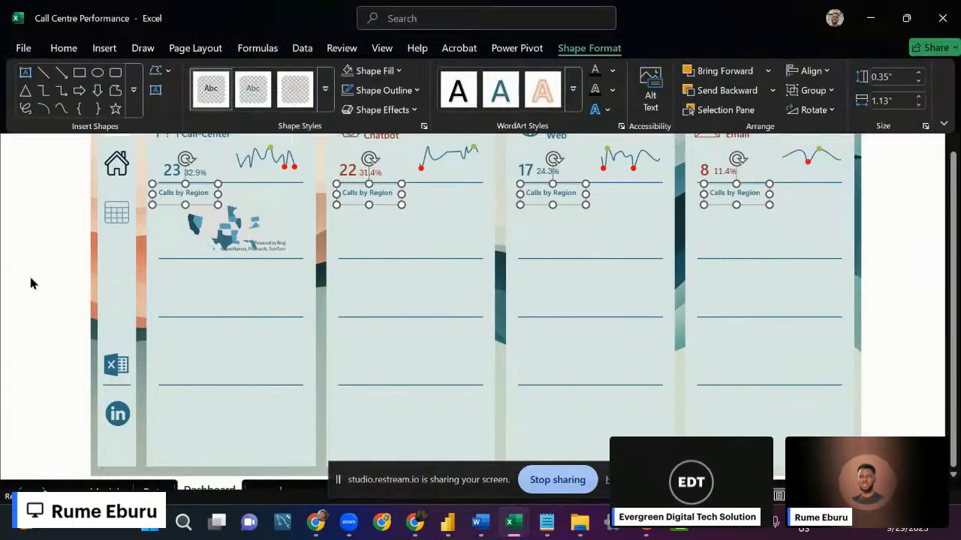
pyautogui.click(30, 283)
# Nudge the "Calls by Region" labels in the Chatbot and Web cards slightly left towards the start of their divider lines.
pyautogui.click(367, 197)
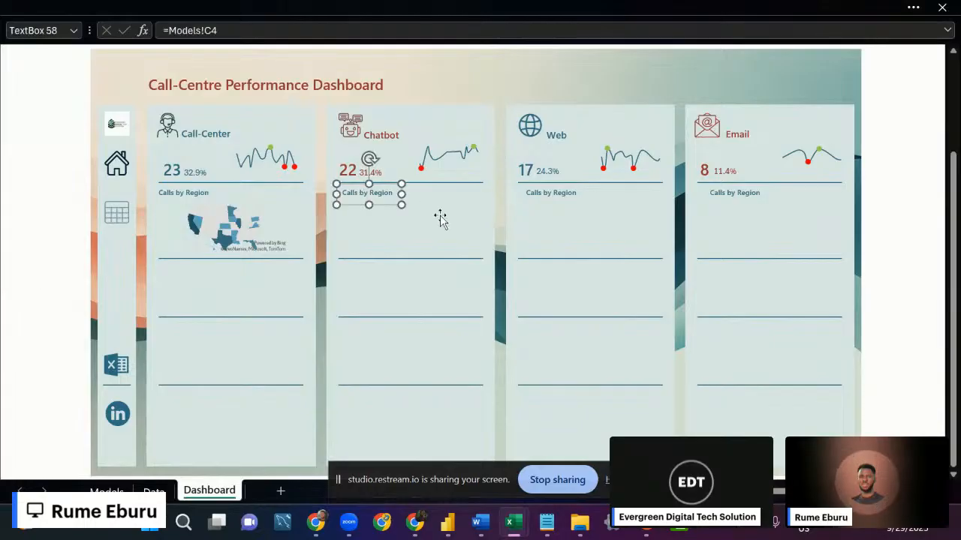
pyautogui.click(544, 201)
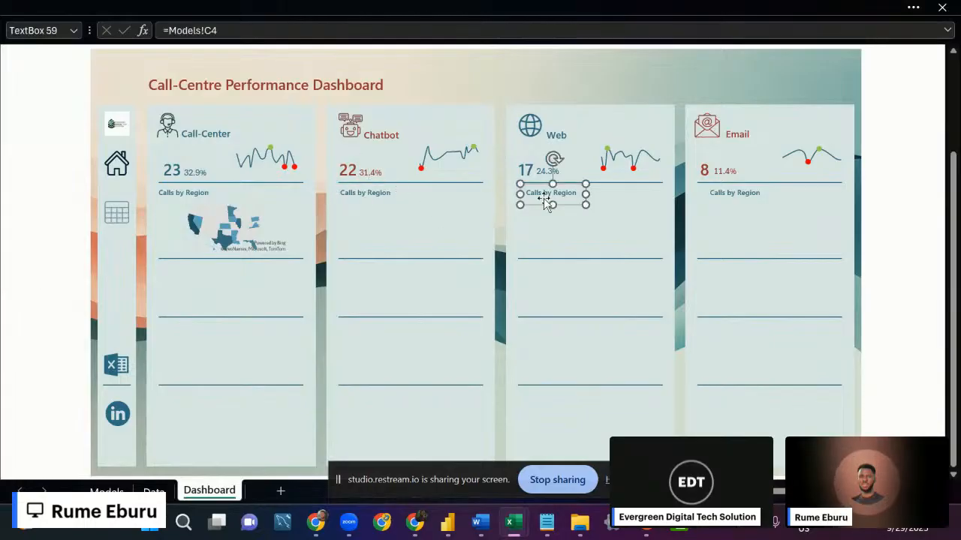
pyautogui.press('Left')
pyautogui.press('Left')
pyautogui.press('Left')
pyautogui.press('Left')
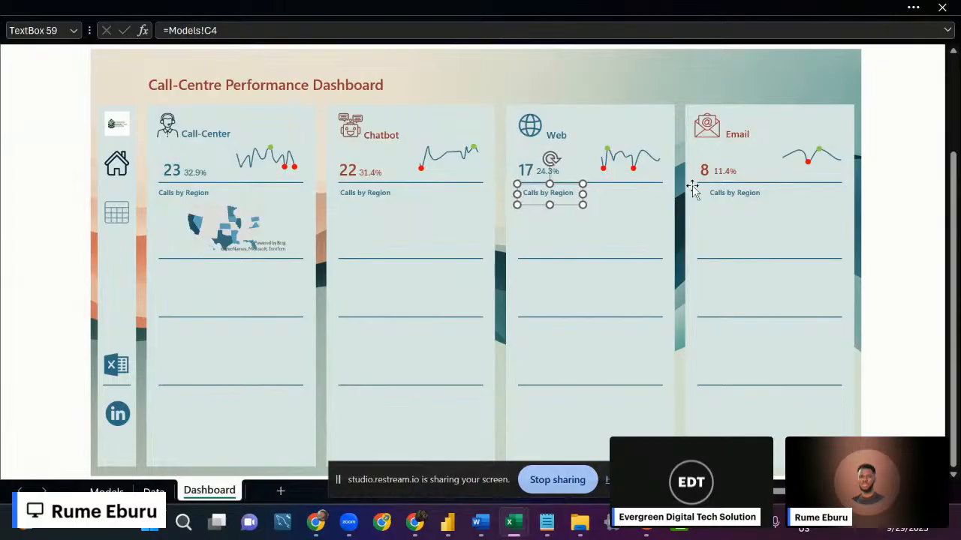
# Nudge the Email card's "Calls by Region" label left until it lines up with the start of the divider line.
pyautogui.click(739, 195)
pyautogui.press('Left')
pyautogui.press('Left')
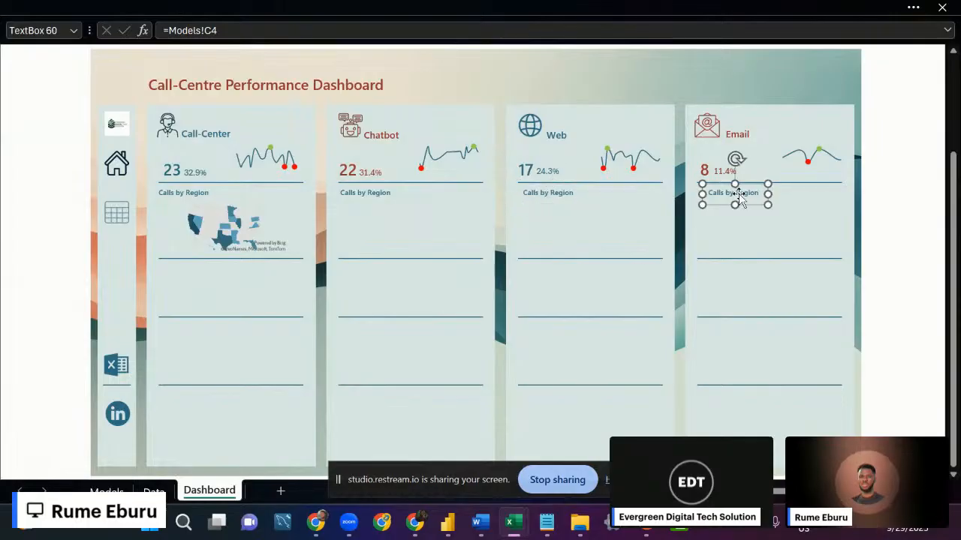
pyautogui.press('Left')
pyautogui.press('Left')
pyautogui.press('Left')
pyautogui.press('Left')
pyautogui.press('Left')
pyautogui.press('Left')
pyautogui.press('Left')
pyautogui.press('Left')
pyautogui.press('Left')
pyautogui.press('Left')
pyautogui.press('Left')
pyautogui.press('Left')
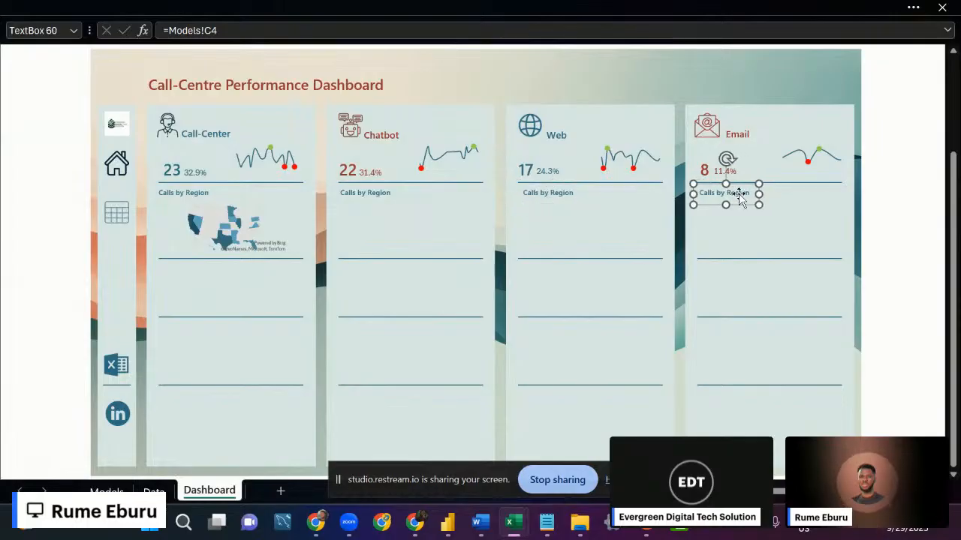
pyautogui.click(18, 231)
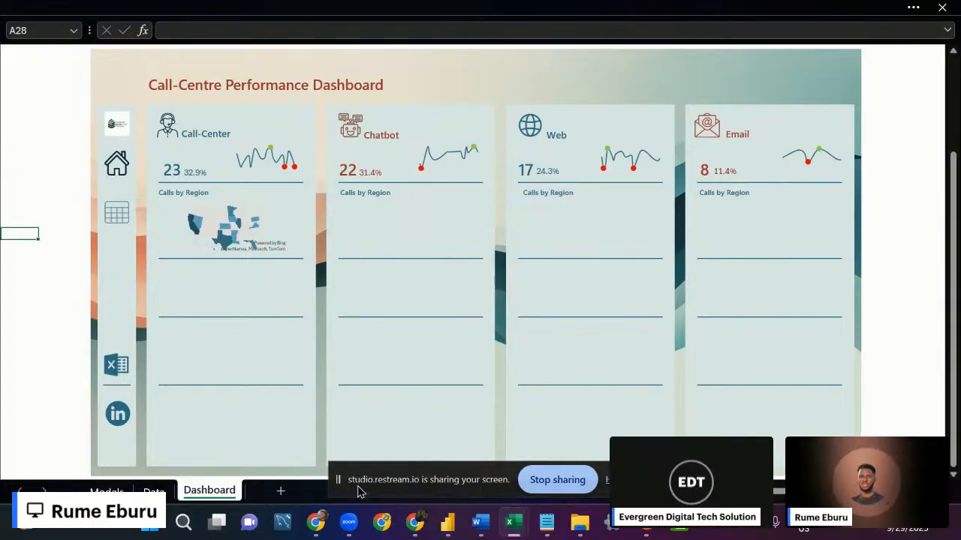
# Copy the Call-Center calls-by-state PivotTable, A200:B214 on the Models sheet, to cell A224.
pyautogui.click(106, 490)
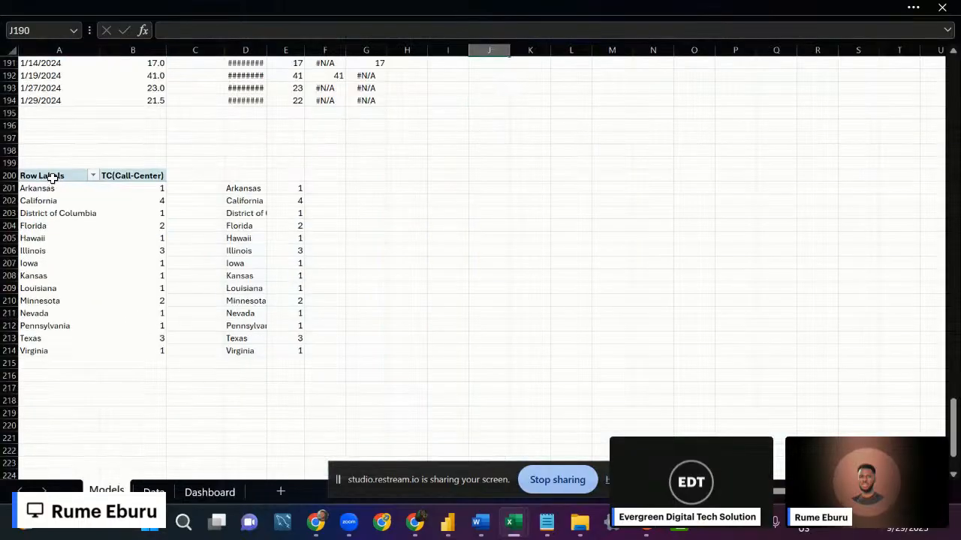
pyautogui.moveTo(51, 177); pyautogui.dragTo(135, 349)
pyautogui.hotkey('ctrl', 'c')
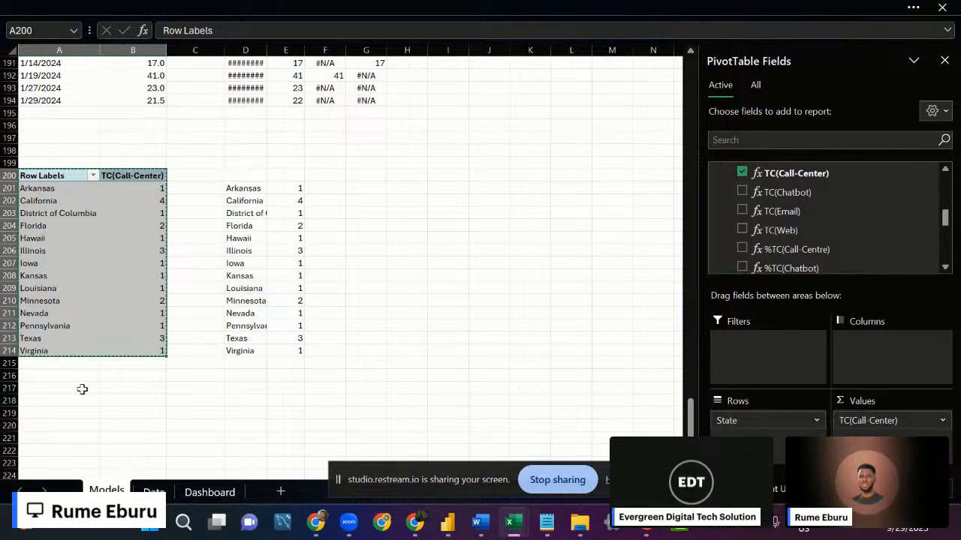
pyautogui.scroll(-4, 82, 389)
pyautogui.click(61, 389)
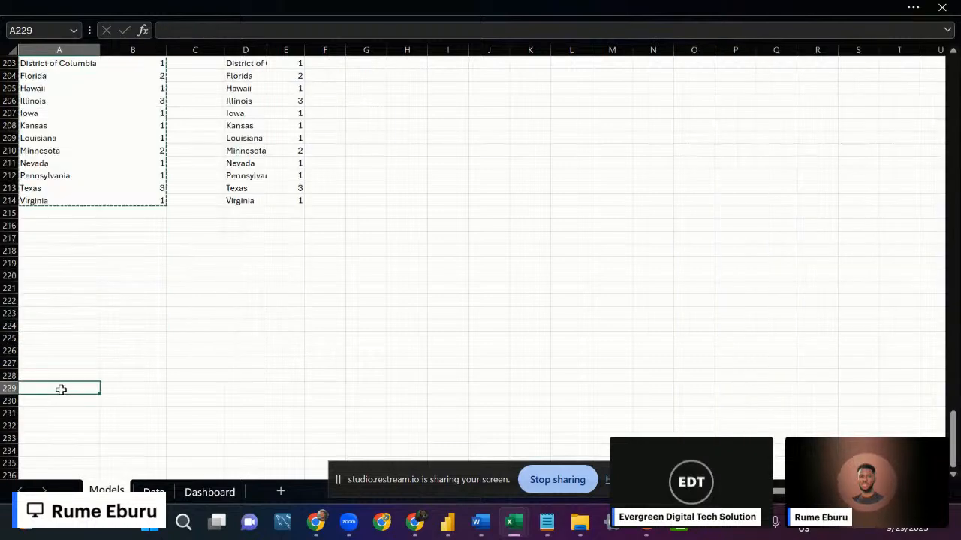
pyautogui.click(84, 325)
pyautogui.hotkey('ctrl', 'v')
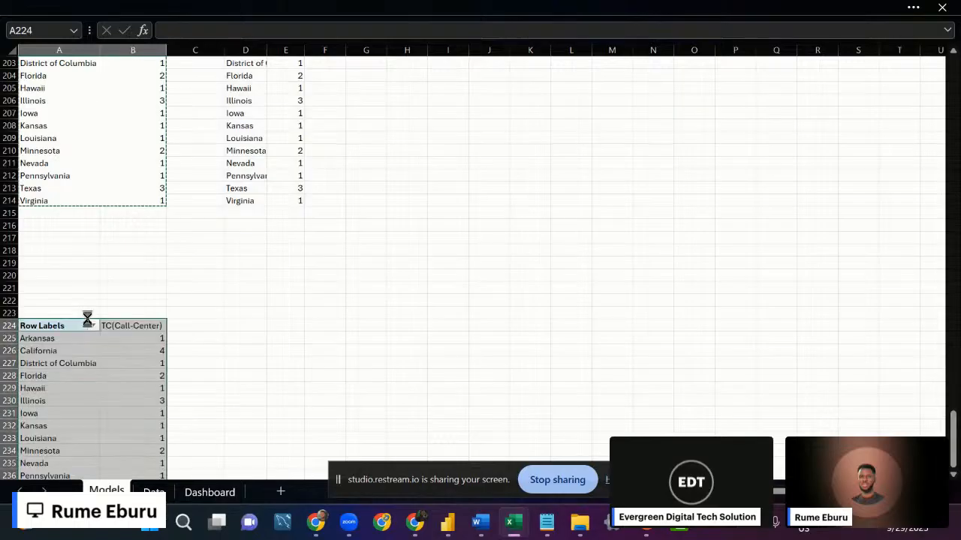
# Replace TC(Call-Center) with TC(Chatbot) as the value field of the copied PivotTable at A224.
pyautogui.click(133, 401)
pyautogui.moveTo(890, 422); pyautogui.dragTo(643, 197)
pyautogui.scroll(-8, 856, 216)
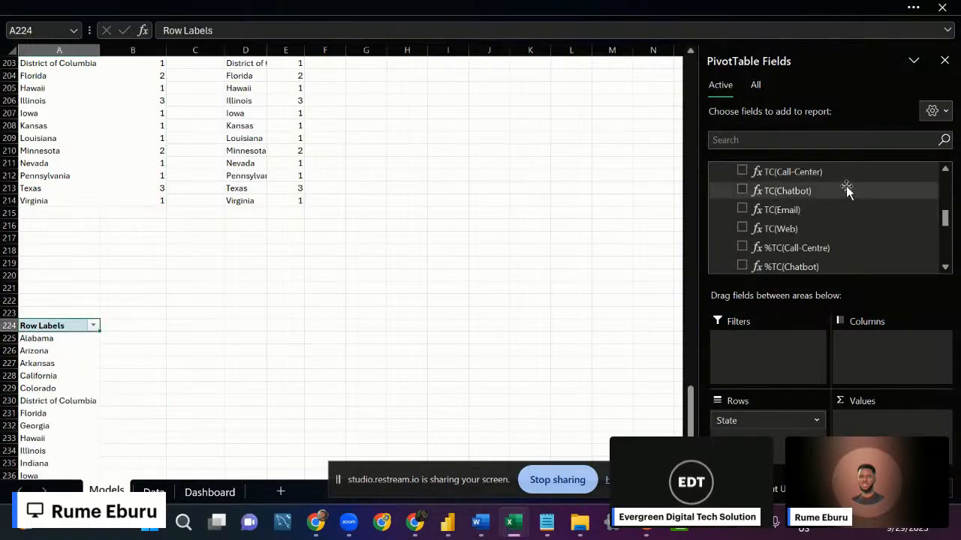
pyautogui.moveTo(845, 185); pyautogui.dragTo(589, 437)
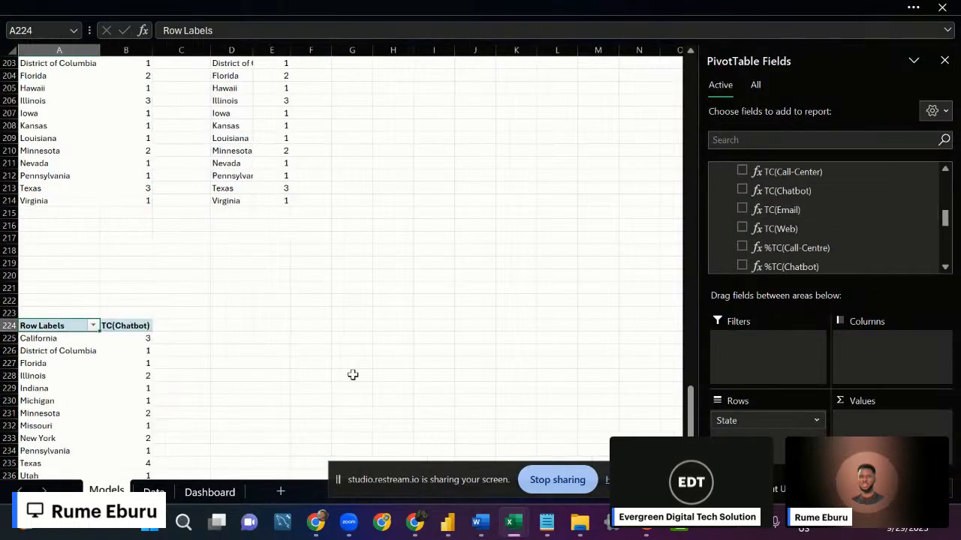
# Enter =A225 in cell D225 and fill the formula through E237 to mirror the Chatbot PivotTable's states and counts.
pyautogui.scroll(-3, 352, 375)
pyautogui.click(234, 242)
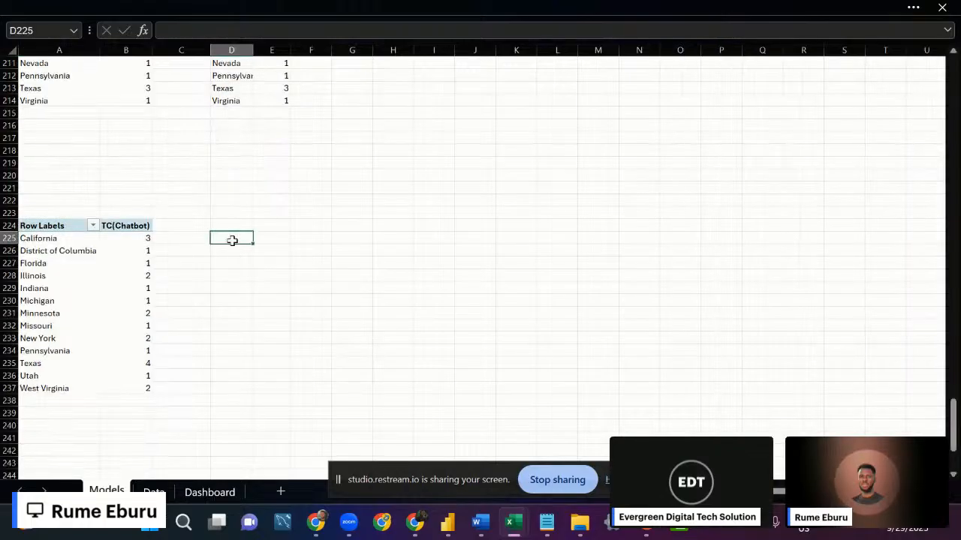
pyautogui.write('=a225')
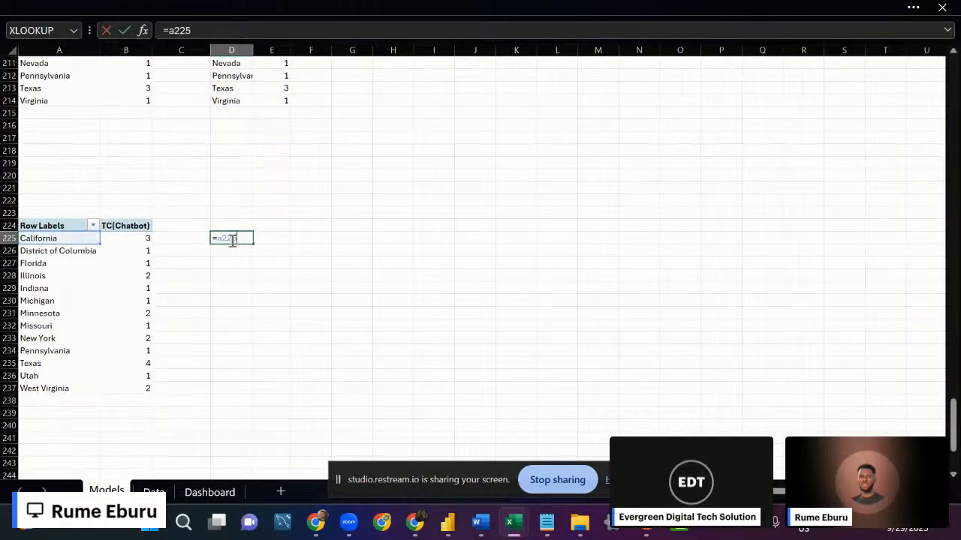
pyautogui.press('Return')
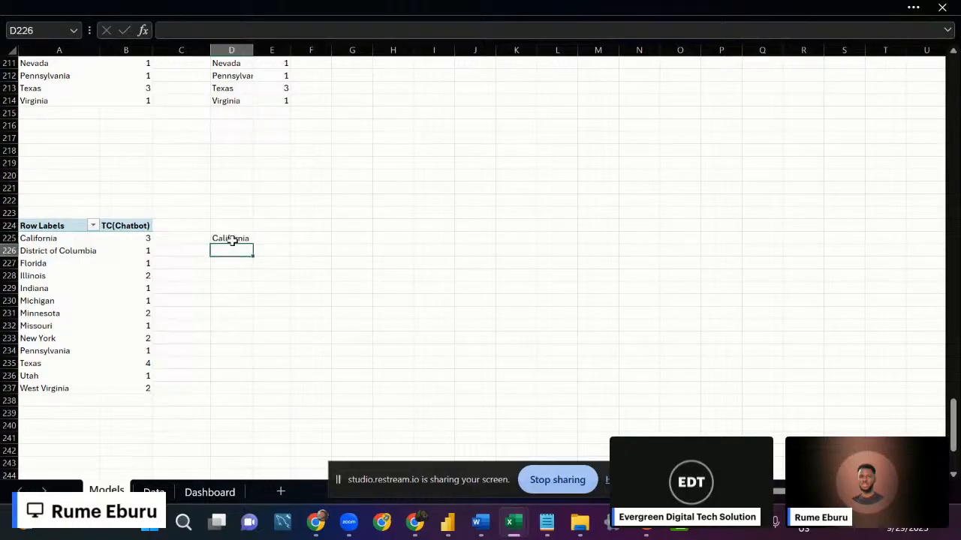
pyautogui.click(235, 238)
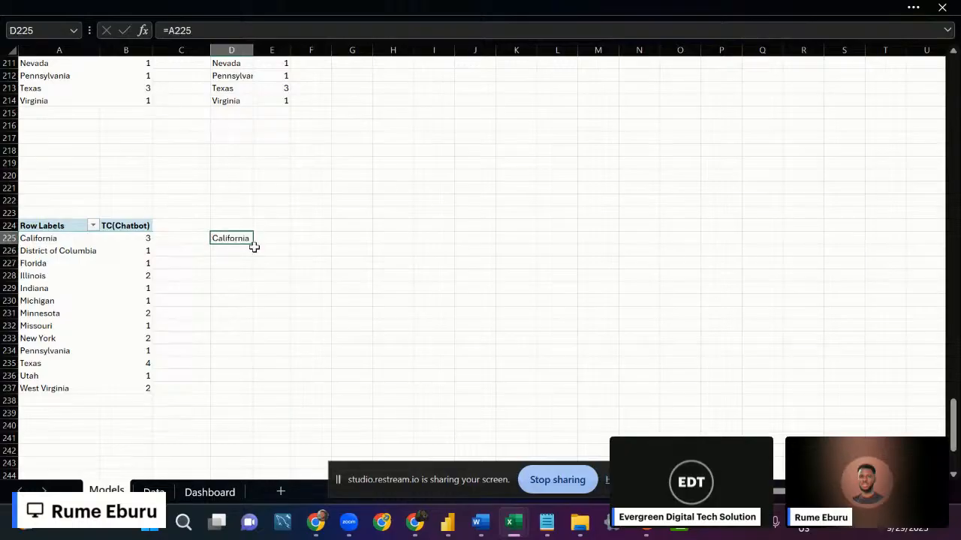
pyautogui.moveTo(253, 244); pyautogui.dragTo(284, 394)
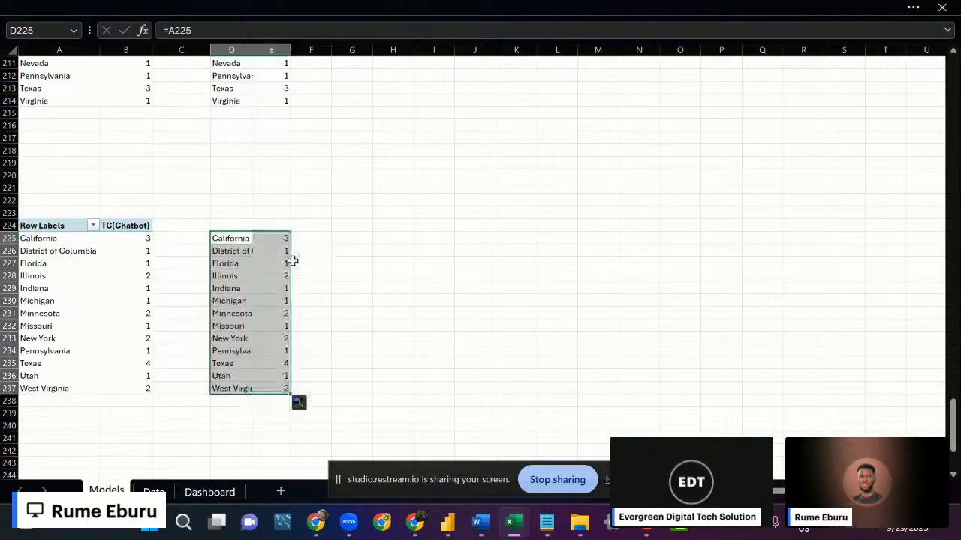
# Insert a filled map chart from the Chatbot state data in D225:E237.
pyautogui.click(276, 6)
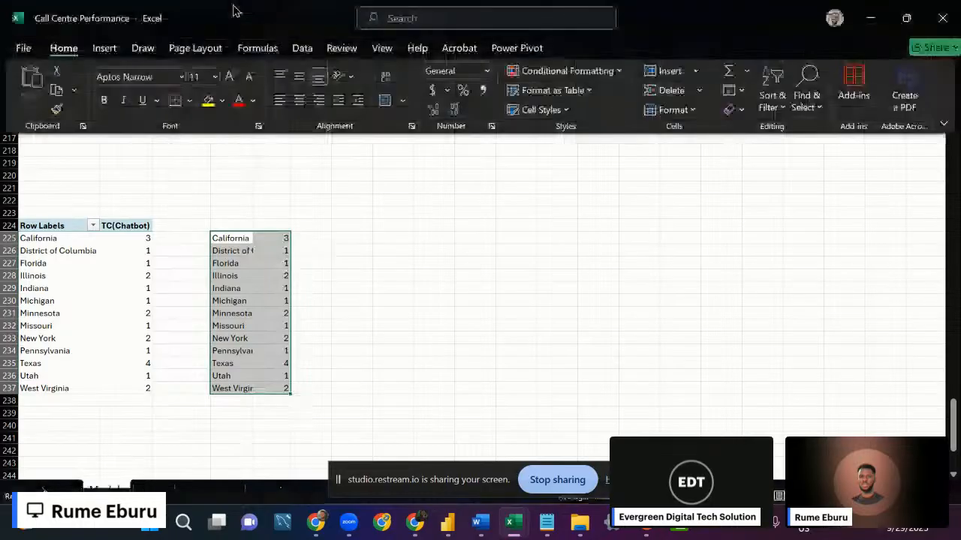
pyautogui.click(113, 50)
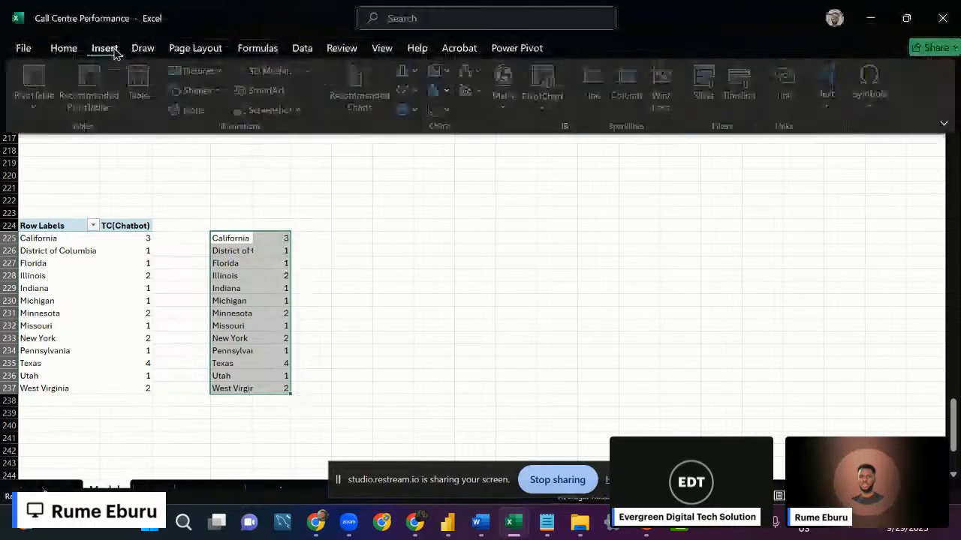
pyautogui.click(508, 93)
pyautogui.click(507, 160)
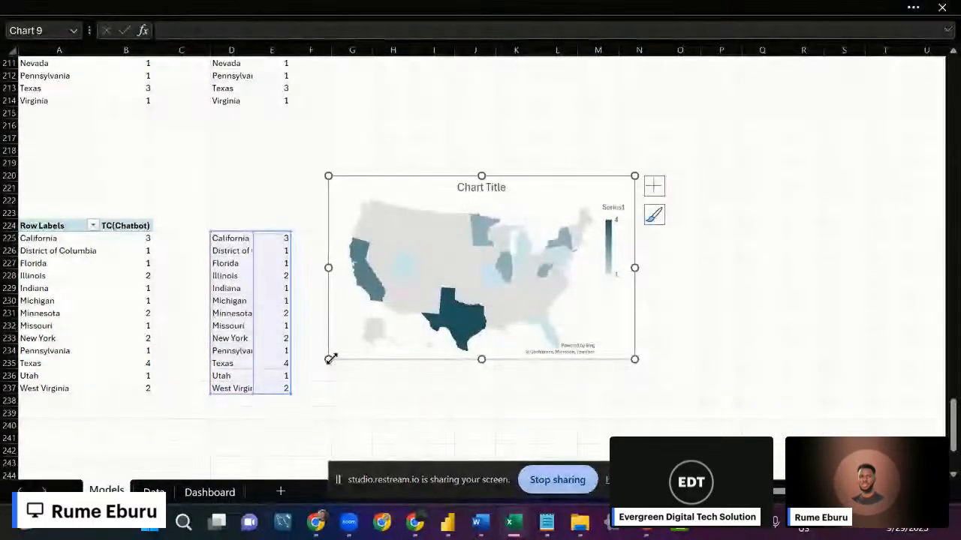
# Shift the new Chatbot map chart slightly right on the Models sheet and remove its title and legend.
pyautogui.moveTo(587, 239); pyautogui.dragTo(622, 242)
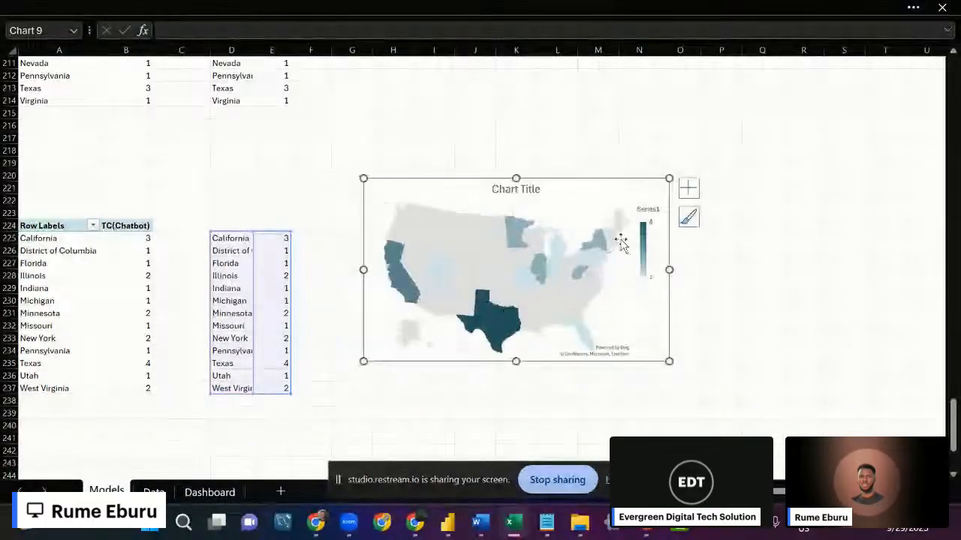
pyautogui.click(531, 194)
pyautogui.press('Delete')
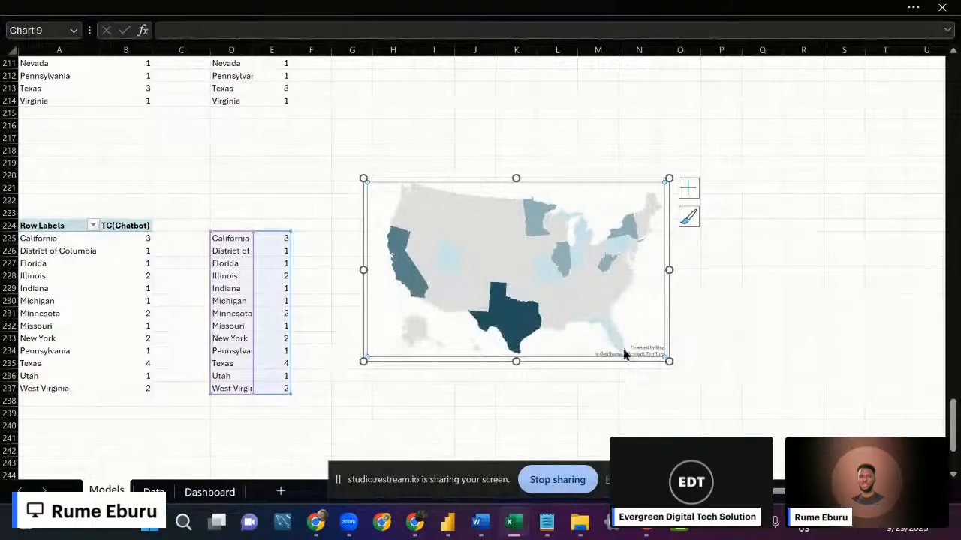
# Recolour the Chatbot map's data series with a sequential 2-color scale running from light red to dark red.
pyautogui.click(639, 386)
pyautogui.click(488, 336)
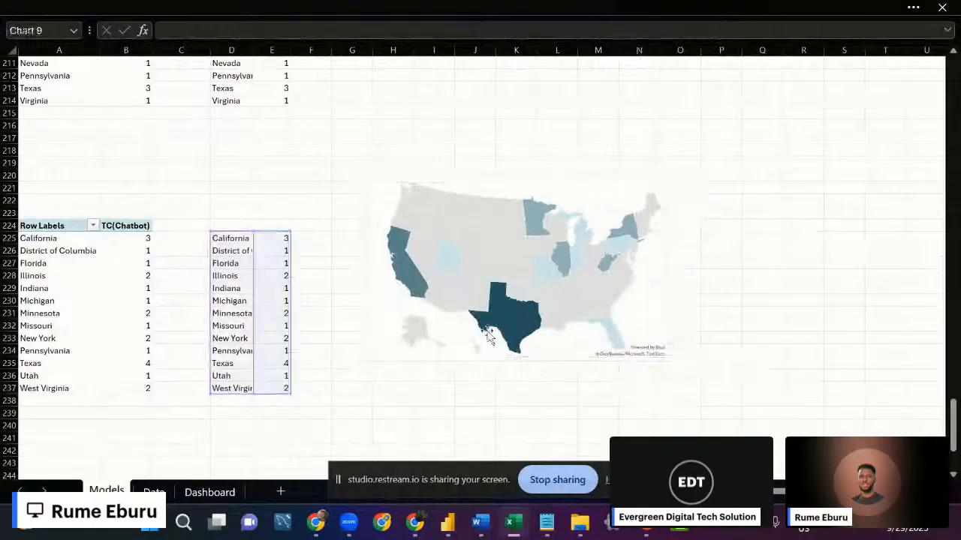
pyautogui.rightClick(436, 226)
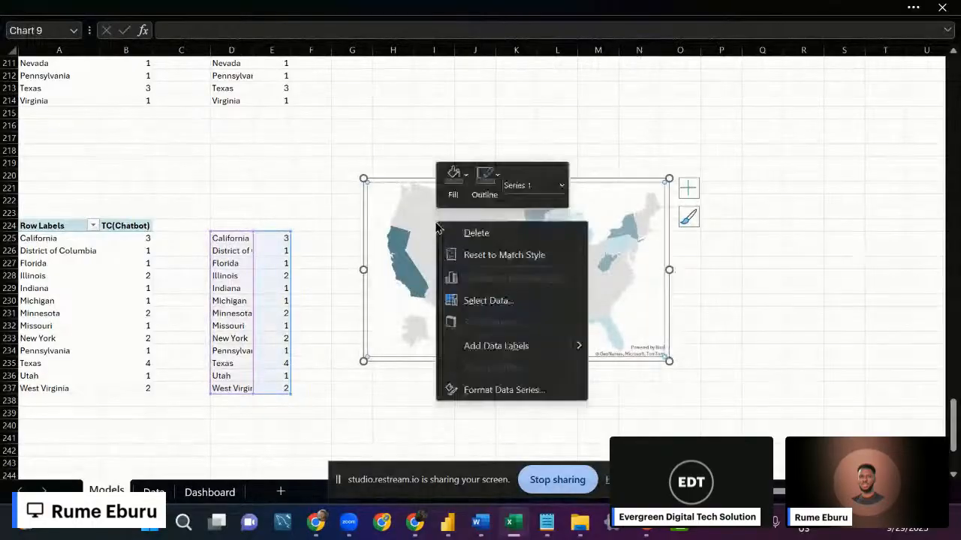
pyautogui.click(499, 390)
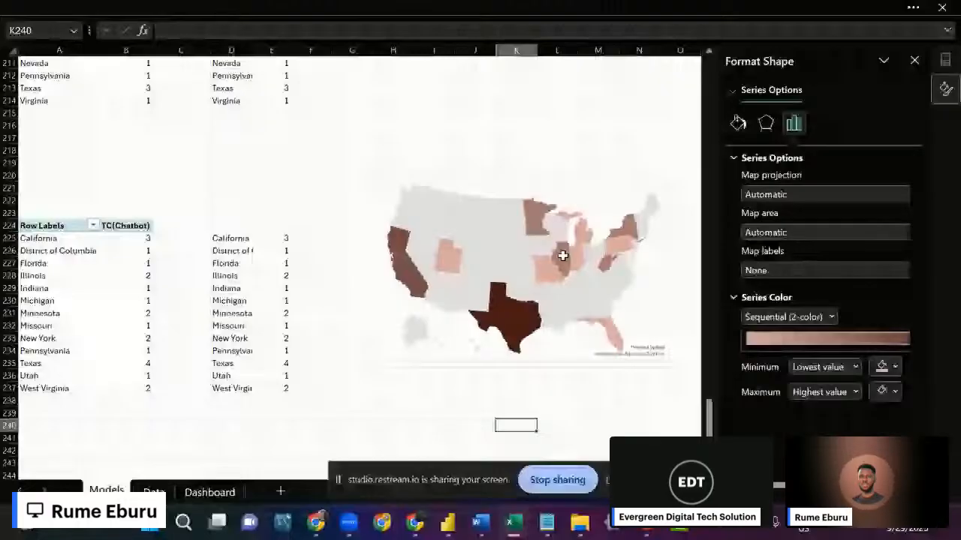
# Set the Chatbot map's plot area to no fill and its border to no line.
pyautogui.rightClick(374, 359)
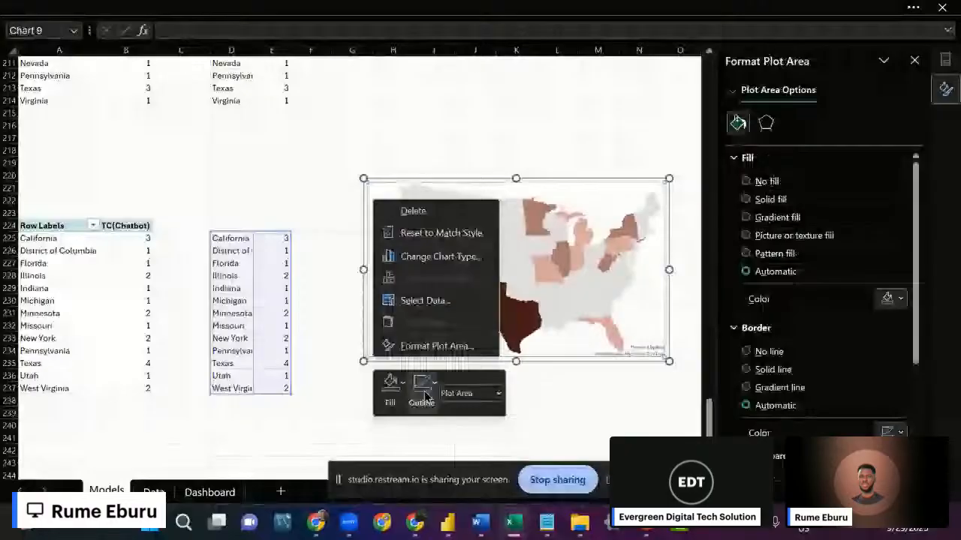
pyautogui.click(425, 392)
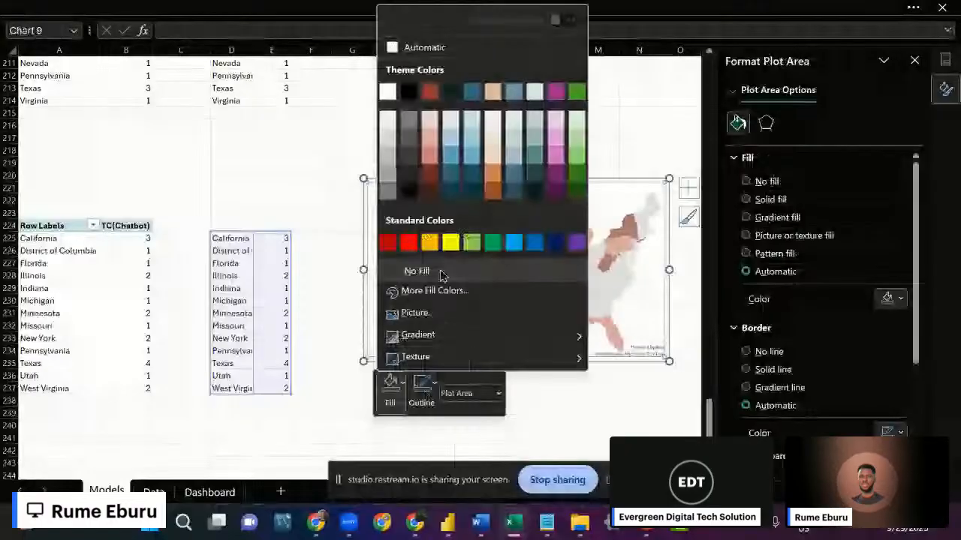
pyautogui.click(440, 272)
pyautogui.rightClick(518, 360)
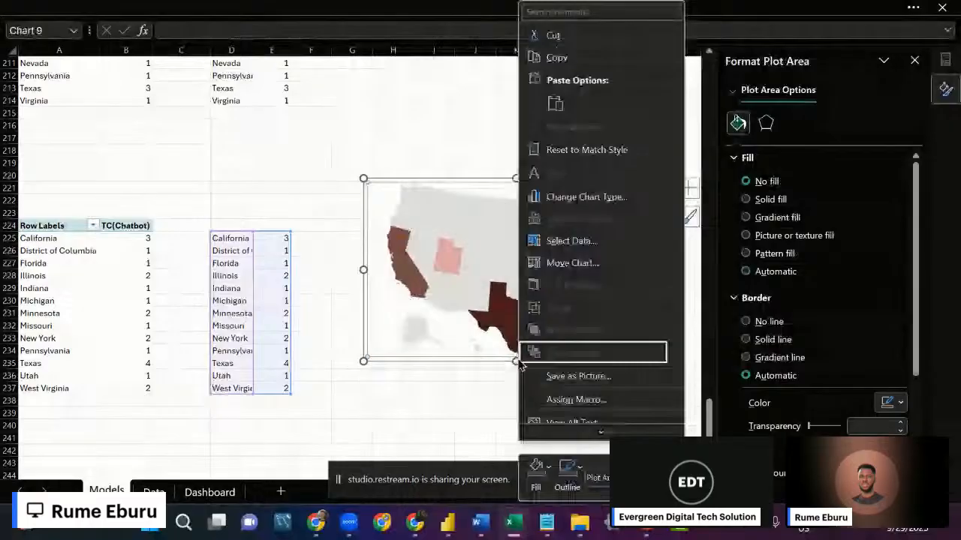
pyautogui.click(518, 363)
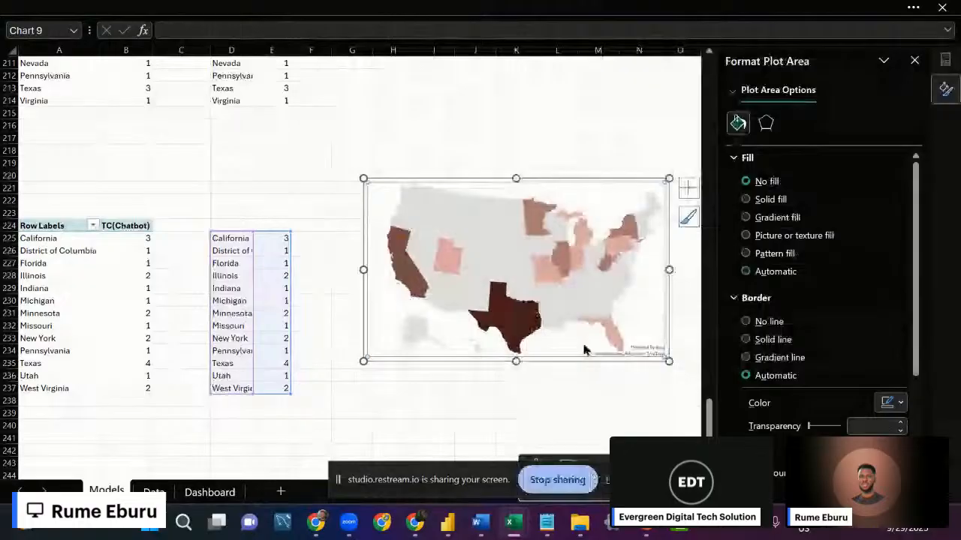
pyautogui.click(474, 388)
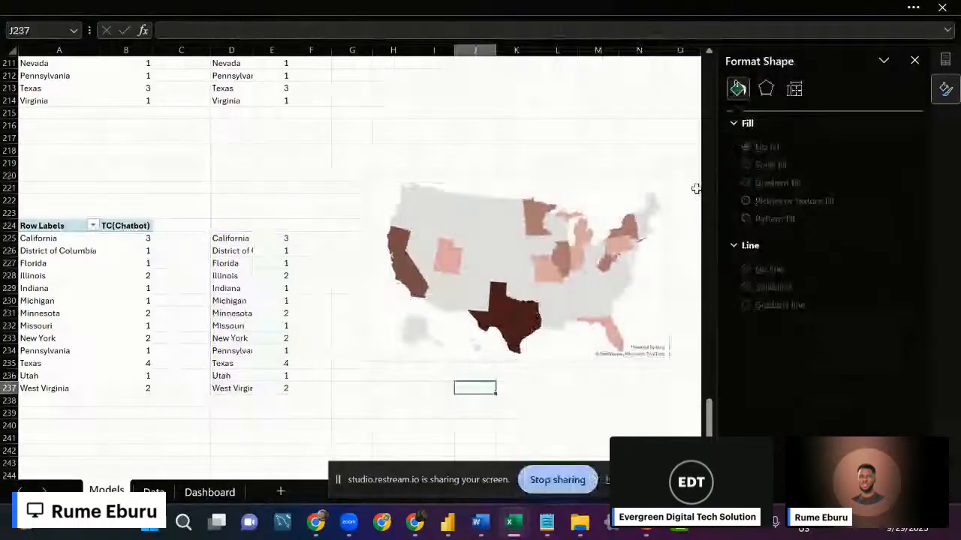
# Remove the chart area fill of the Chatbot map so its background is transparent.
pyautogui.click(377, 355)
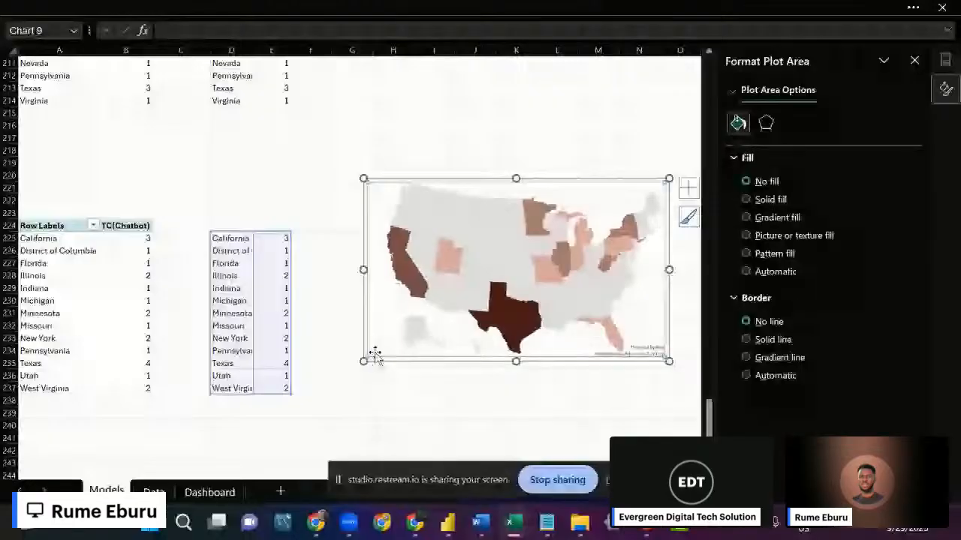
pyautogui.click(375, 355)
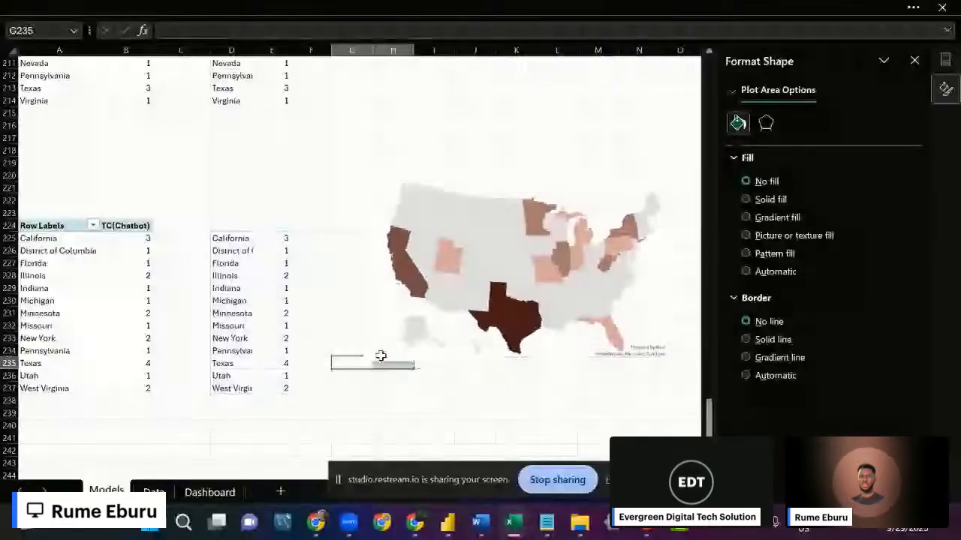
pyautogui.click(379, 358)
pyautogui.rightClick(378, 362)
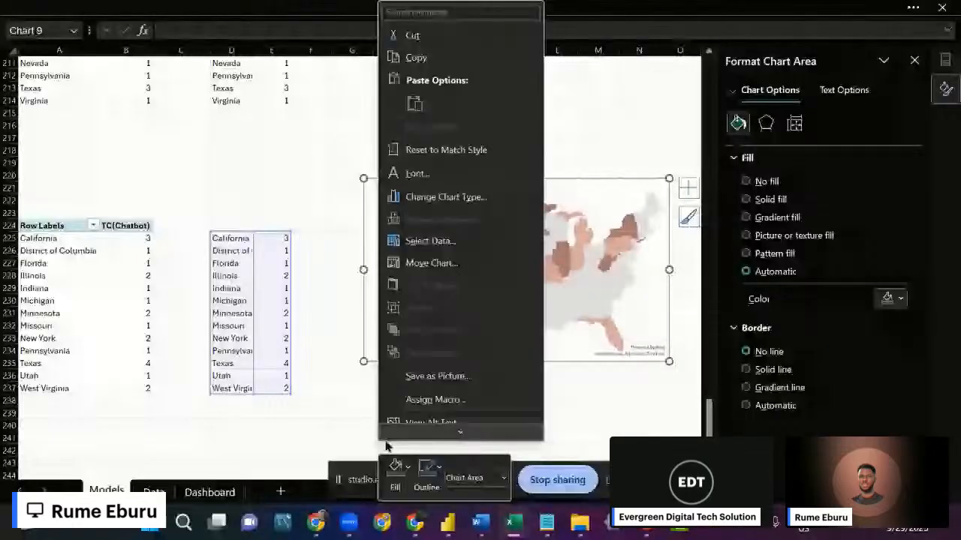
pyautogui.click(394, 467)
pyautogui.click(411, 358)
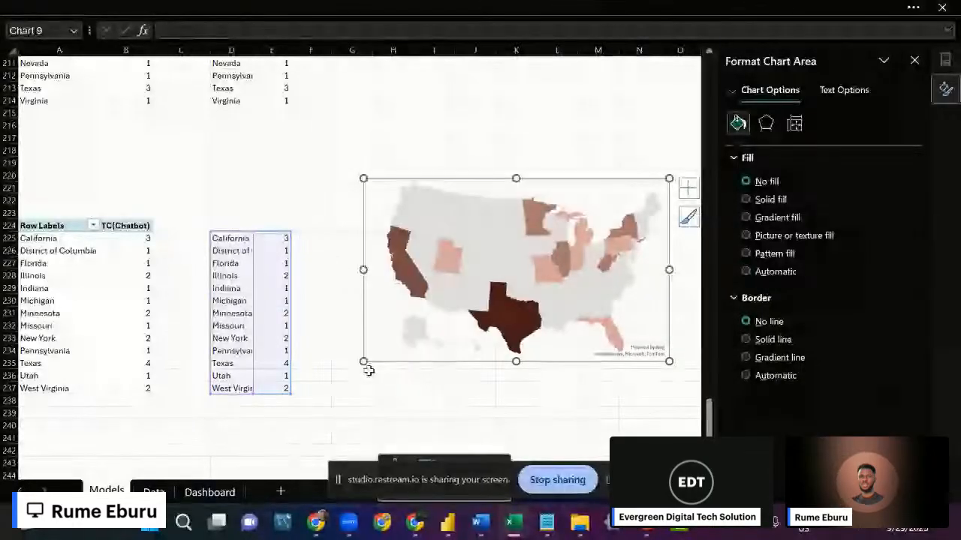
# Cut the Chatbot map from the Models sheet, paste it on the Dashboard sheet and move it clear of the Call-Center map.
pyautogui.press('Delete')
pyautogui.click(914, 61)
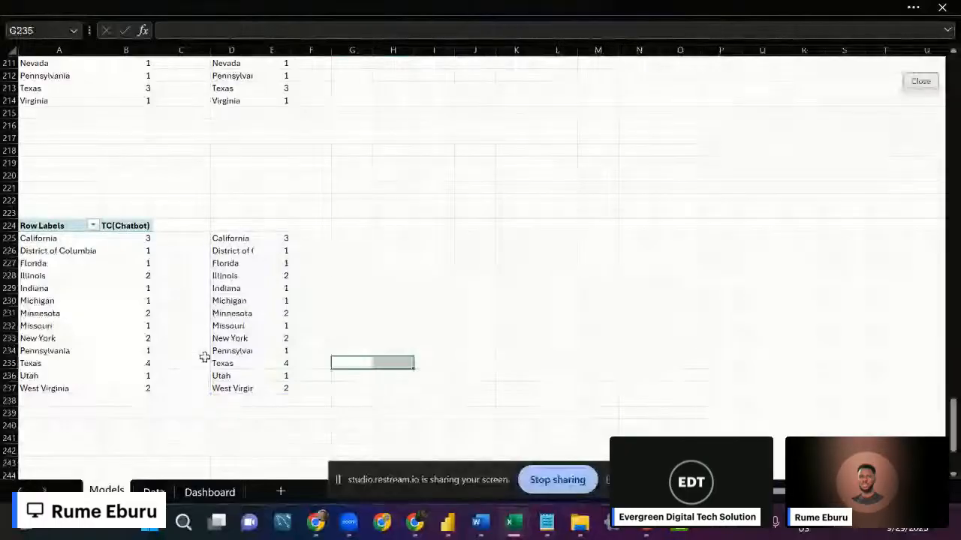
pyautogui.click(210, 493)
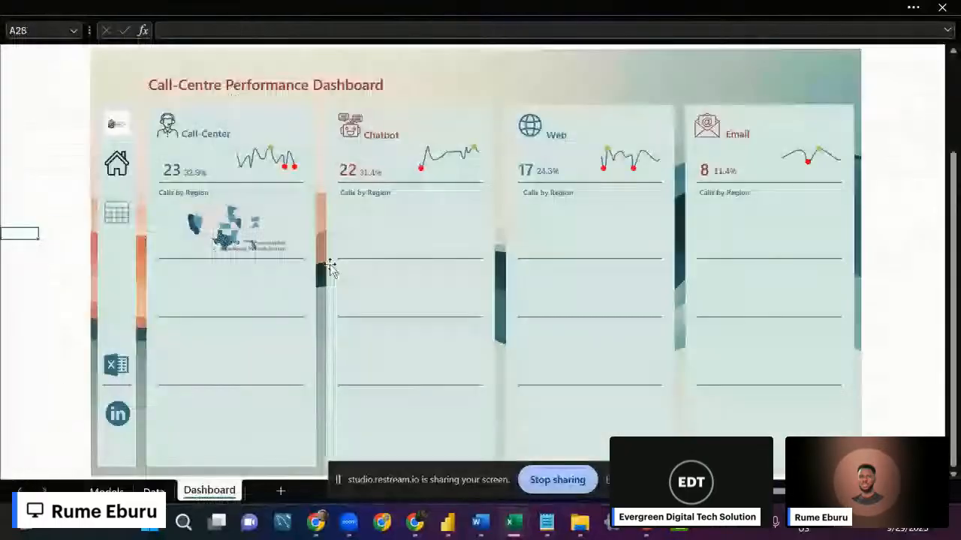
pyautogui.hotkey('ctrl', 'v')
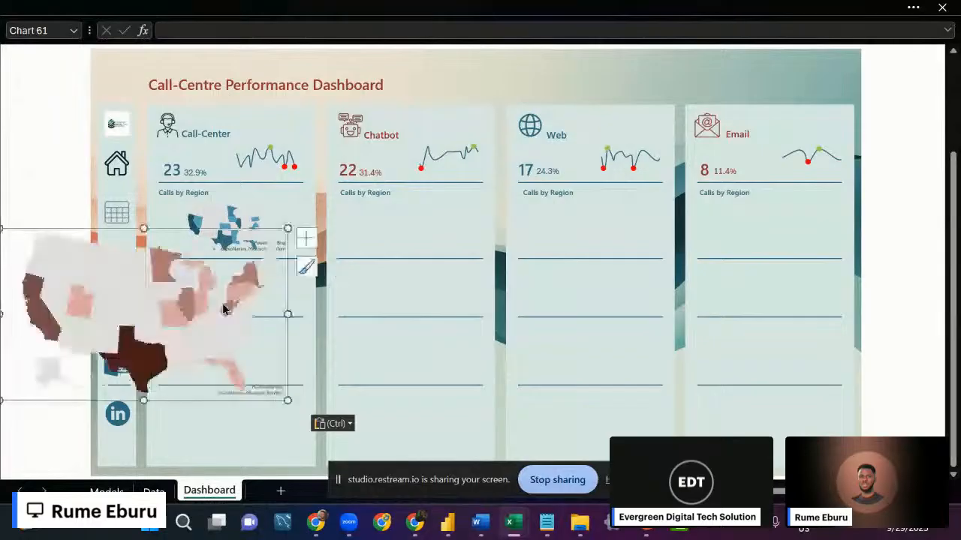
pyautogui.moveTo(266, 222); pyautogui.dragTo(606, 208)
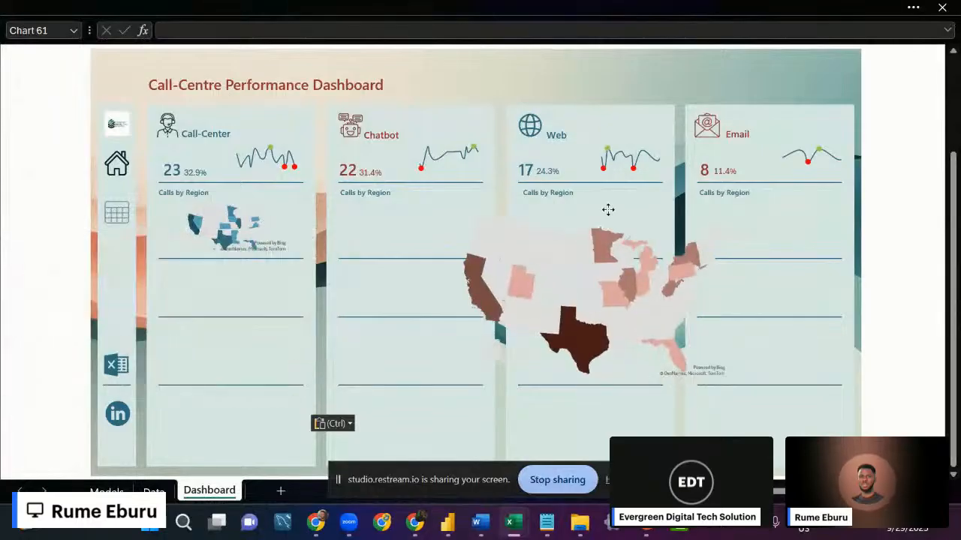
# Resize the Chatbot map to 1.03" high and 2.24" wide to match the Call-Center map.
pyautogui.click(220, 235)
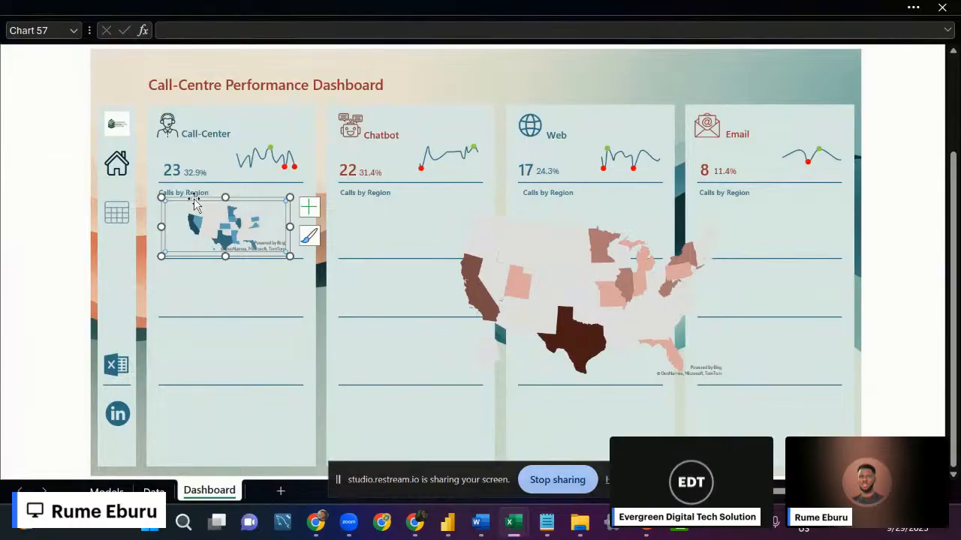
pyautogui.click(422, 6)
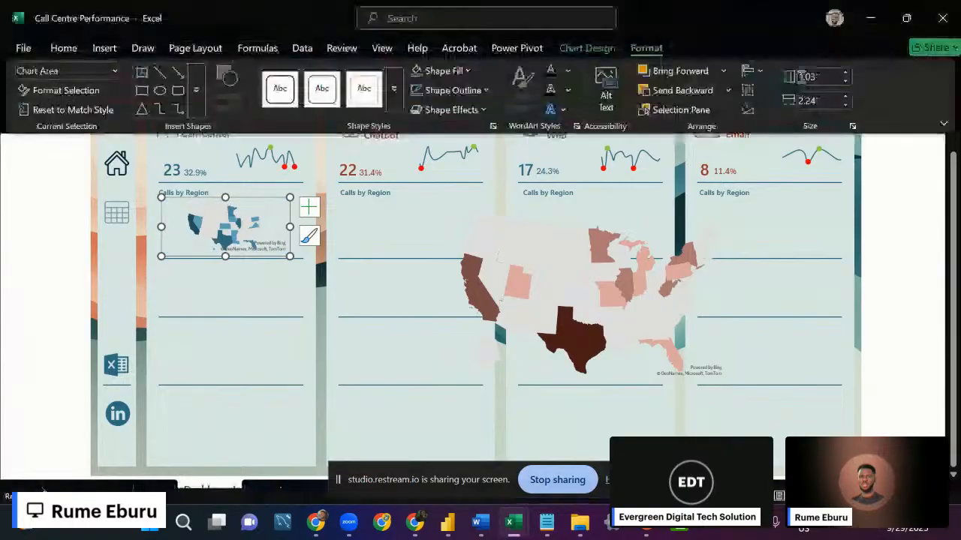
pyautogui.click(588, 278)
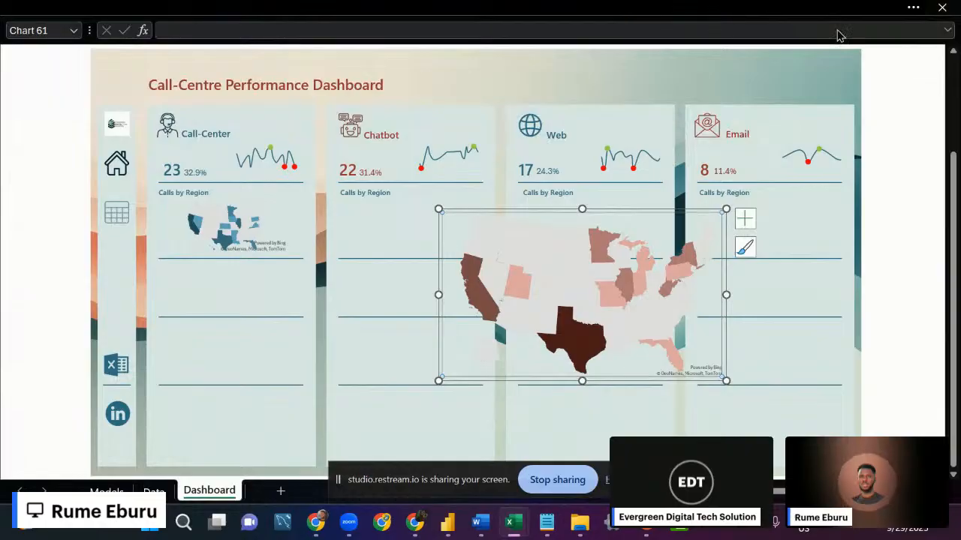
pyautogui.click(812, 77)
pyautogui.write('1.03')
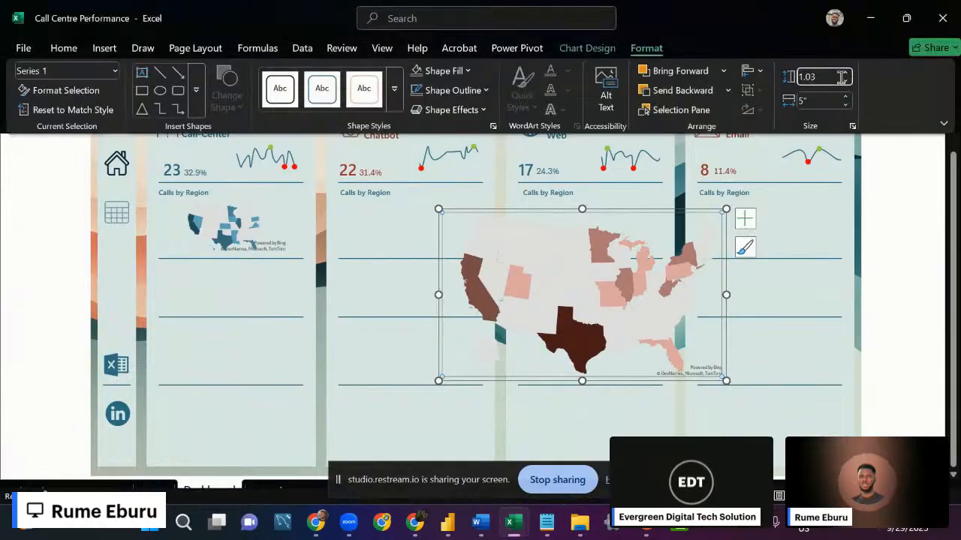
pyautogui.press('Tab')
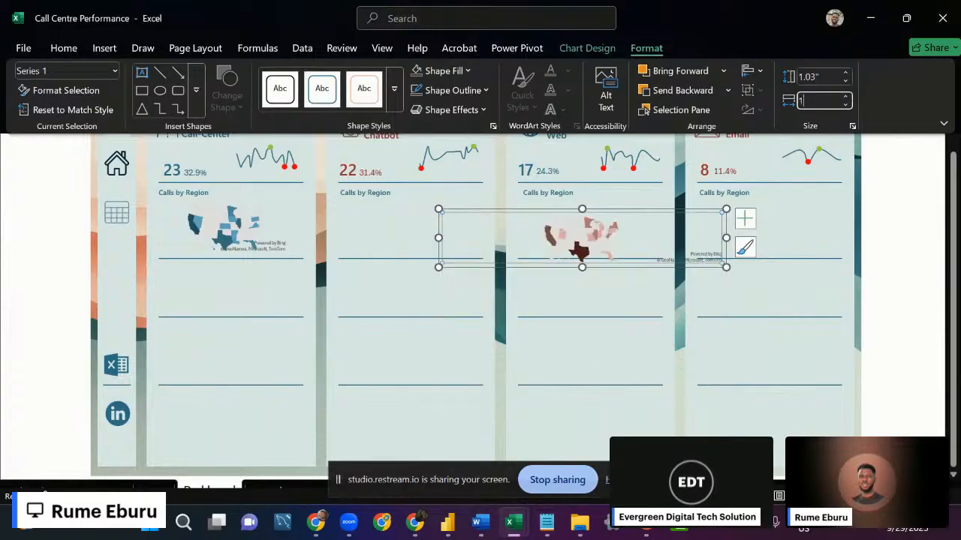
pyautogui.write('2.2')
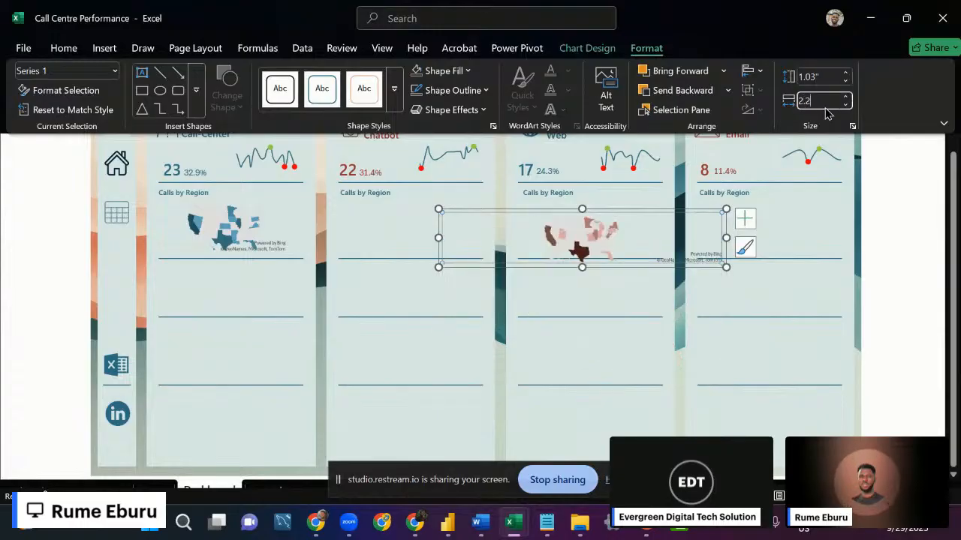
pyautogui.write('4')
pyautogui.press('Return')
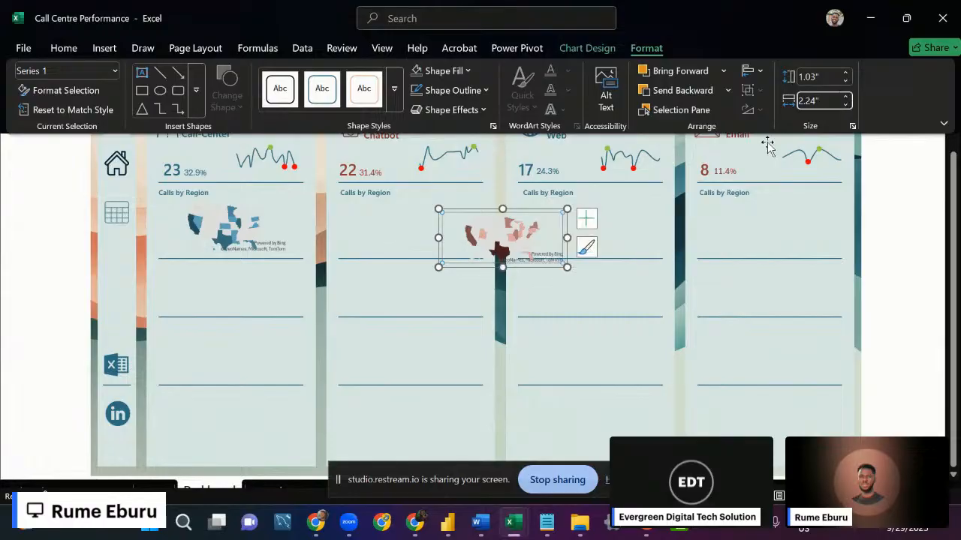
# Place the Chatbot map in the Chatbot card's Calls by Region section and bottom-align it with the Call-Center map.
pyautogui.click(529, 270)
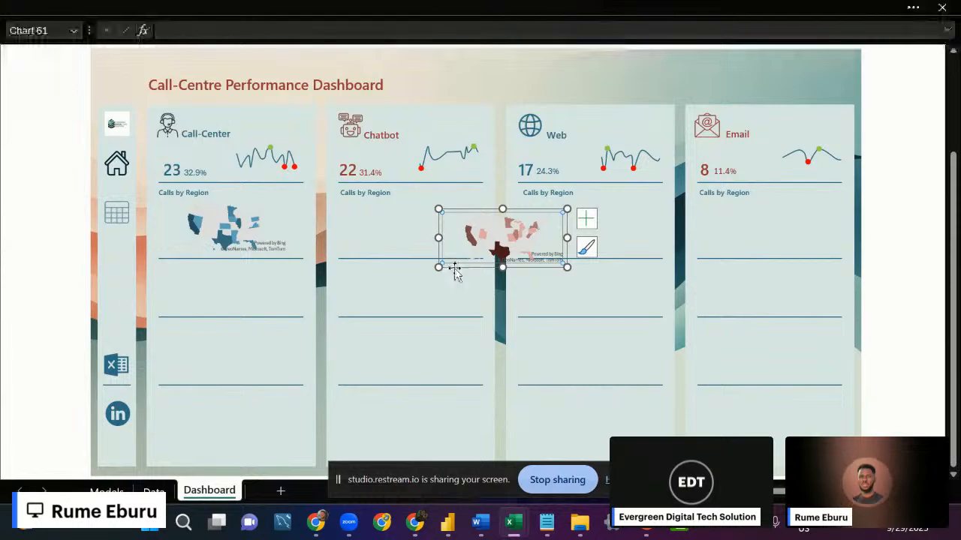
pyautogui.moveTo(455, 272); pyautogui.dragTo(360, 253)
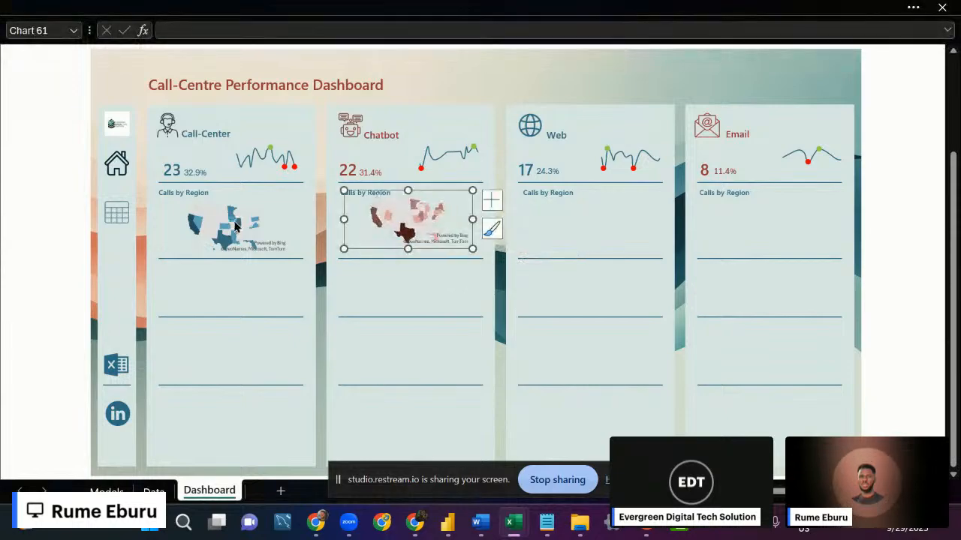
pyautogui.keyDown('ctrl'); pyautogui.click(235, 225); pyautogui.keyUp('ctrl')
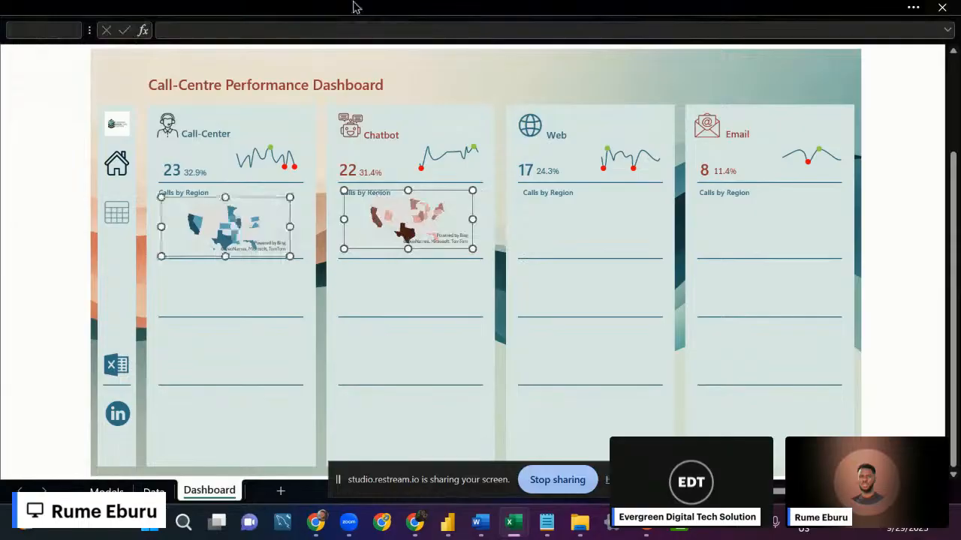
pyautogui.moveTo(355, 7)
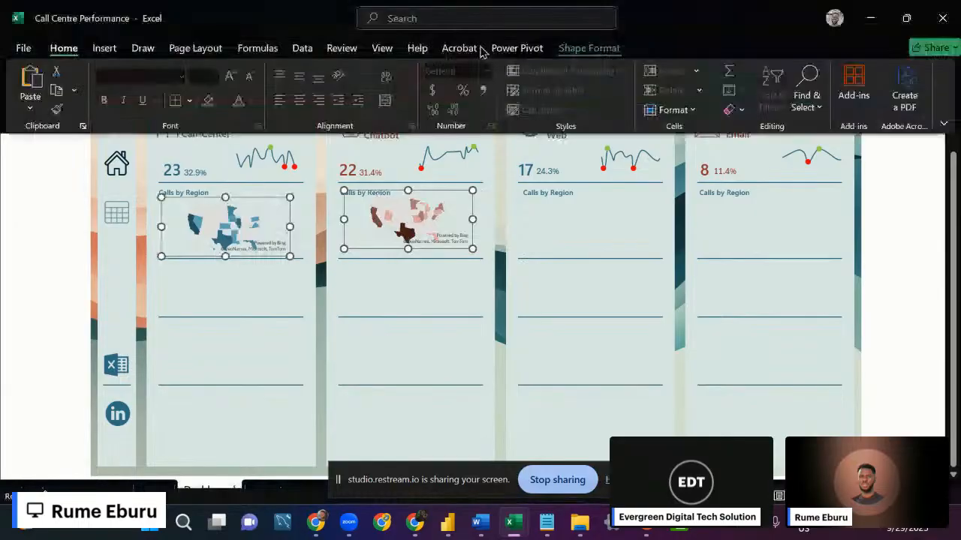
pyautogui.click(589, 48)
pyautogui.click(811, 70)
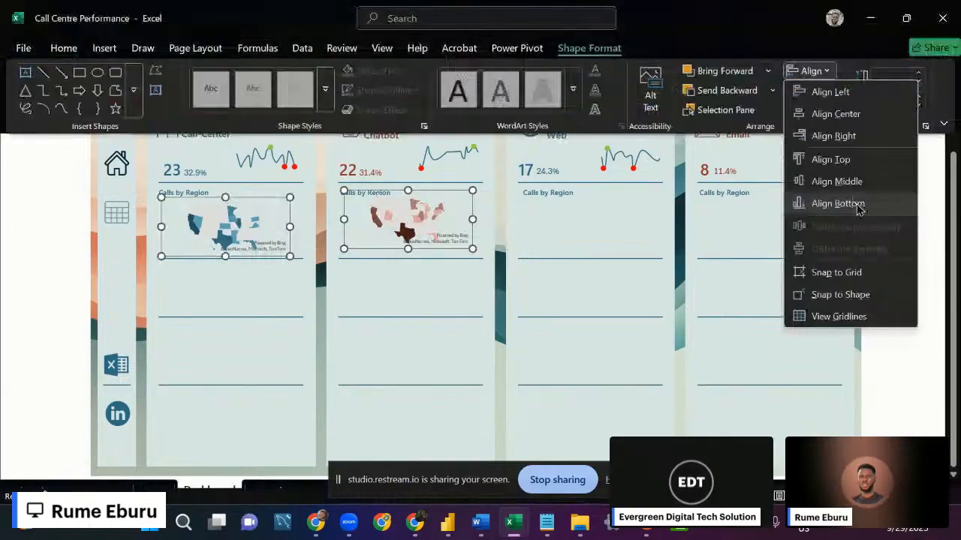
pyautogui.click(837, 203)
pyautogui.click(50, 282)
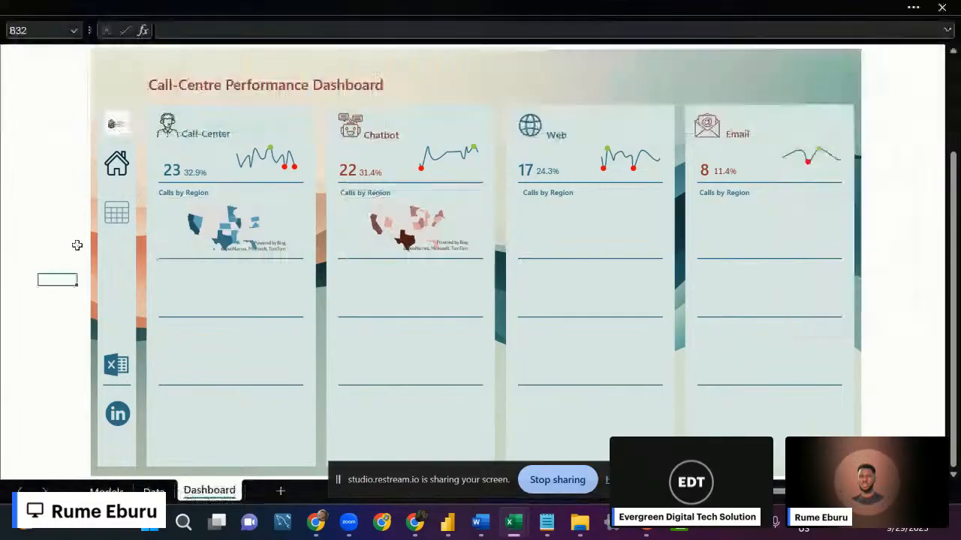
# Recolour the Chatbot card's Calls by Region label dark red and copy its formatting to the Email card's label.
pyautogui.click(366, 198)
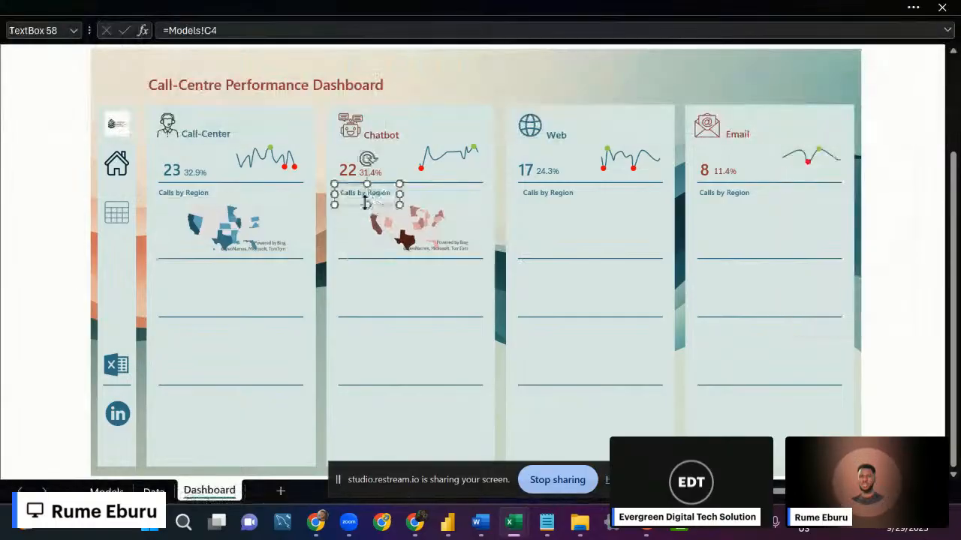
pyautogui.click(326, 7)
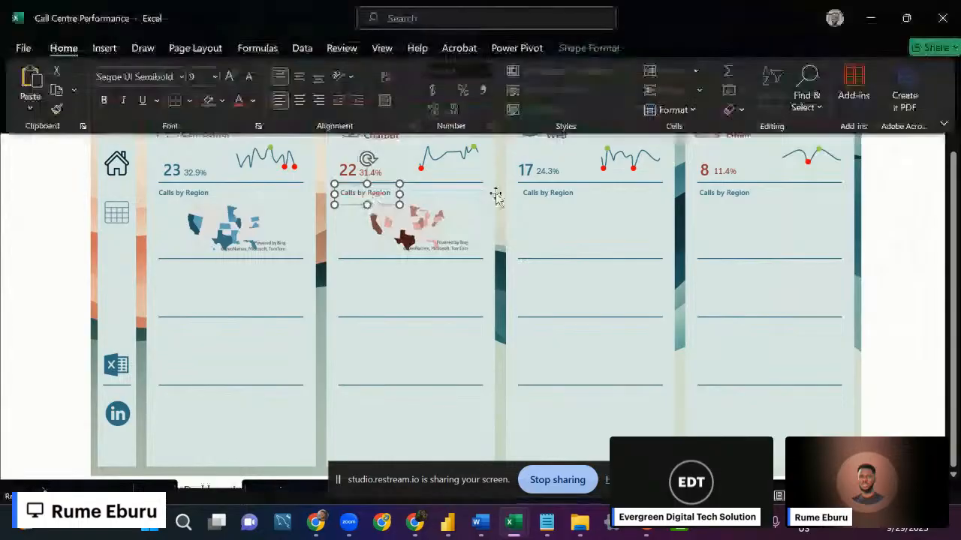
pyautogui.click(730, 193)
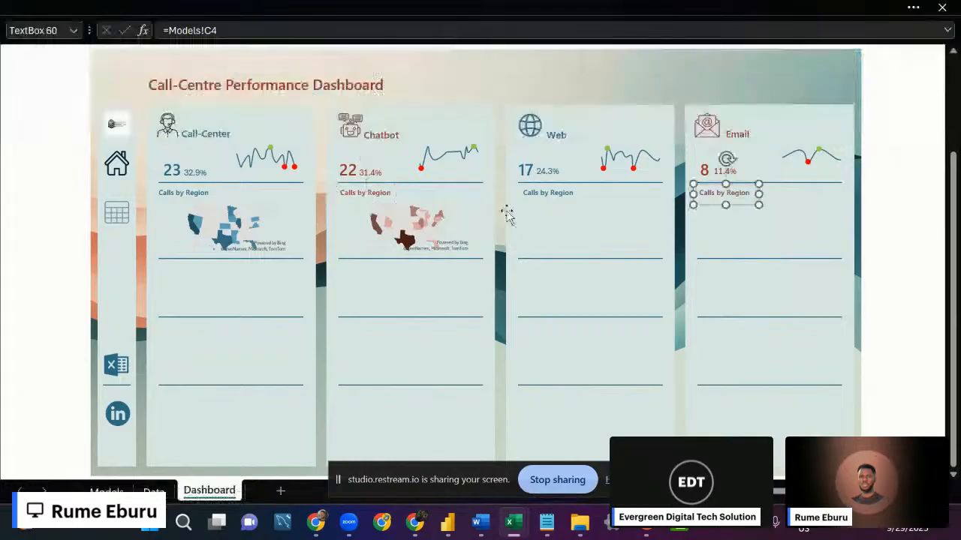
pyautogui.press('super+shift+s')
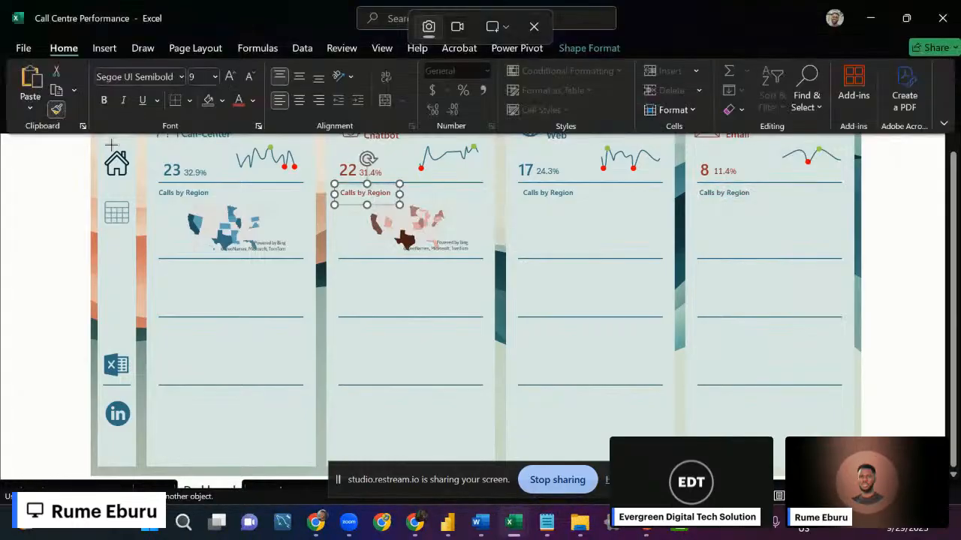
pyautogui.press('Escape')
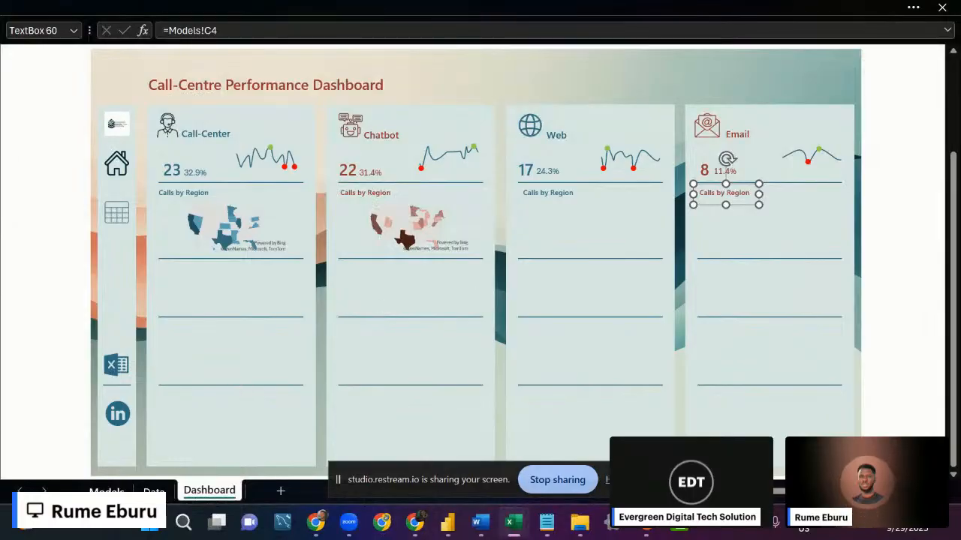
# Copy the Chatbot calls-by-state PivotTable on the Models sheet and paste the copy at cell A245.
pyautogui.click(106, 490)
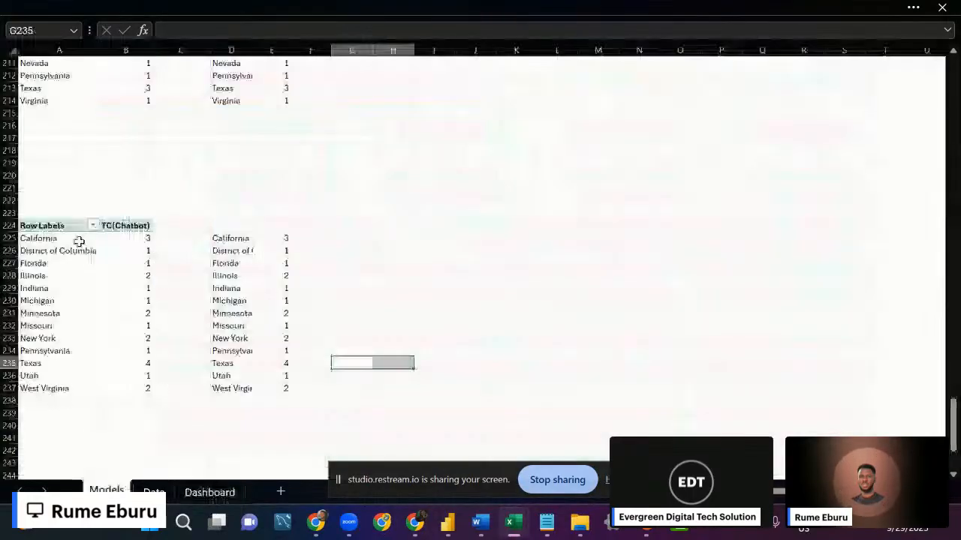
pyautogui.moveTo(75, 225); pyautogui.dragTo(135, 387)
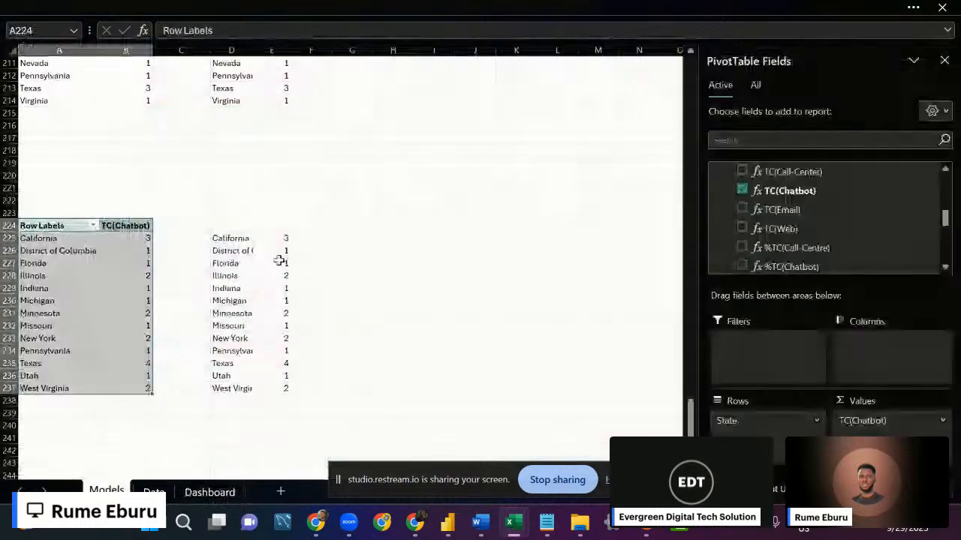
pyautogui.hotkey('ctrl', 'c')
pyautogui.scroll(-7, 187, 290)
pyautogui.click(38, 238)
pyautogui.hotkey('ctrl', 'v')
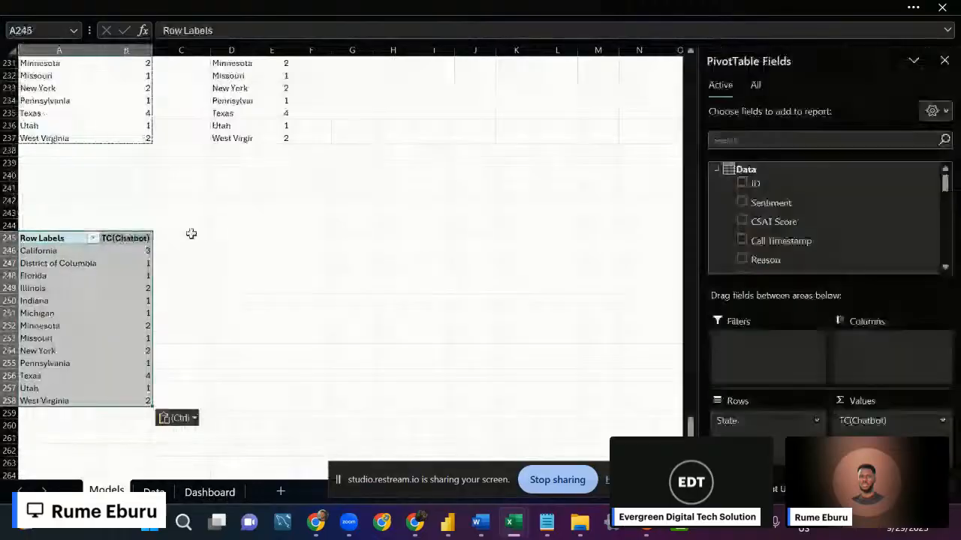
# Enter =A246 in D246 and fill it across and down to E258 to mirror the copied PivotTable's rows.
pyautogui.click(233, 252)
pyautogui.write('=a')
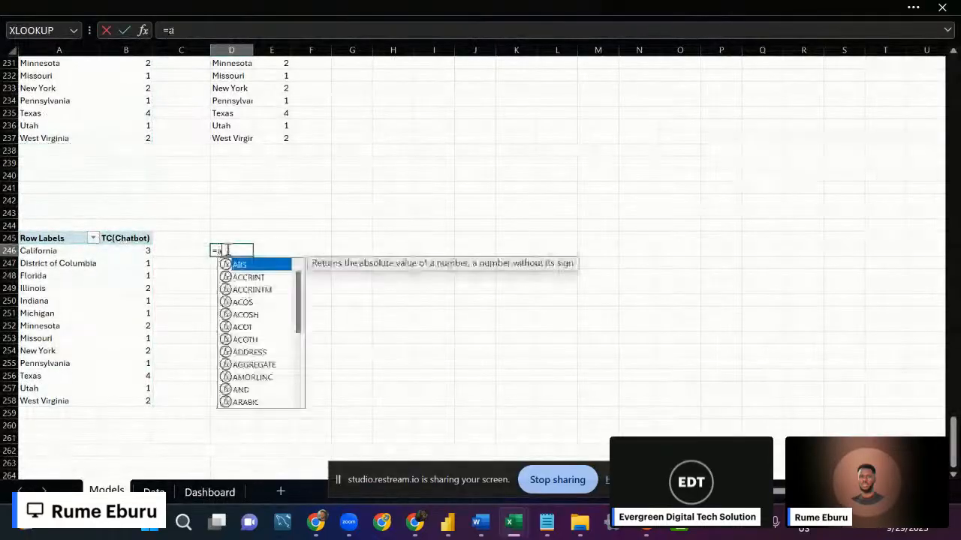
pyautogui.write('246')
pyautogui.hotkey('ctrl', 'Return')
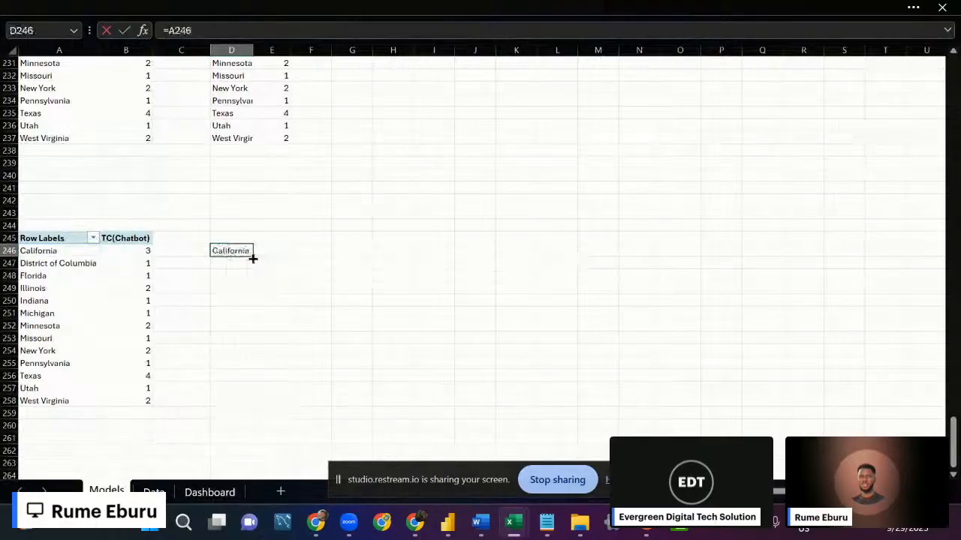
pyautogui.moveTo(251, 257); pyautogui.dragTo(289, 408)
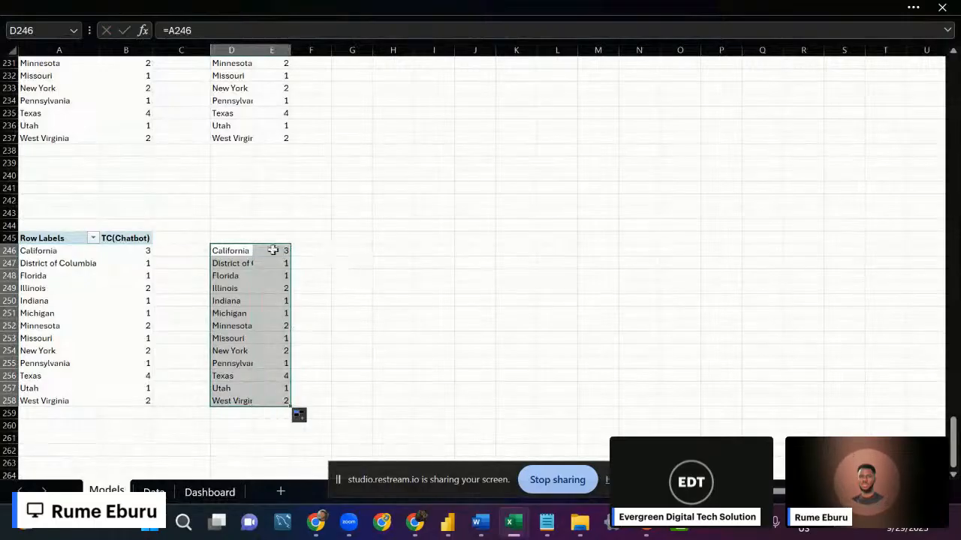
# Insert a filled map chart from D246:E258 and place it beside the data.
pyautogui.click(214, 6)
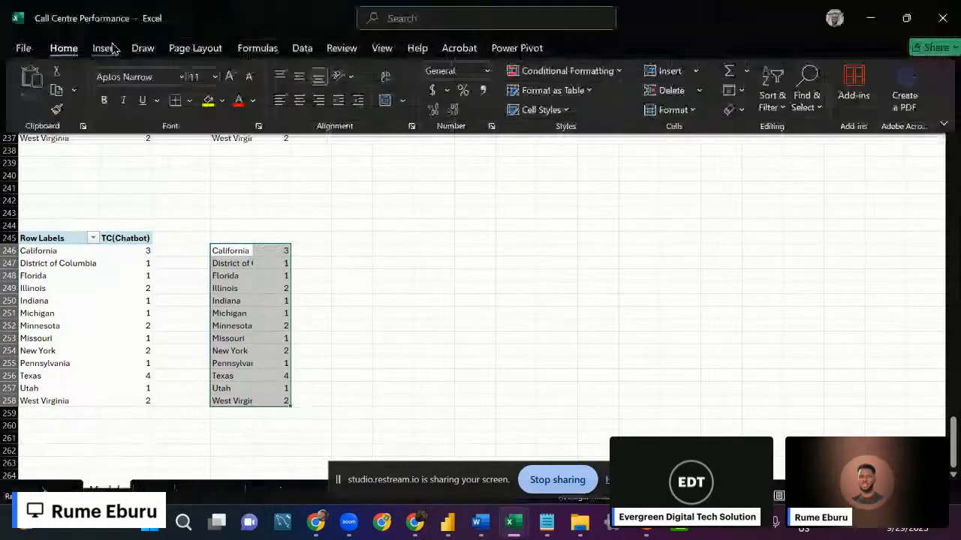
pyautogui.click(105, 48)
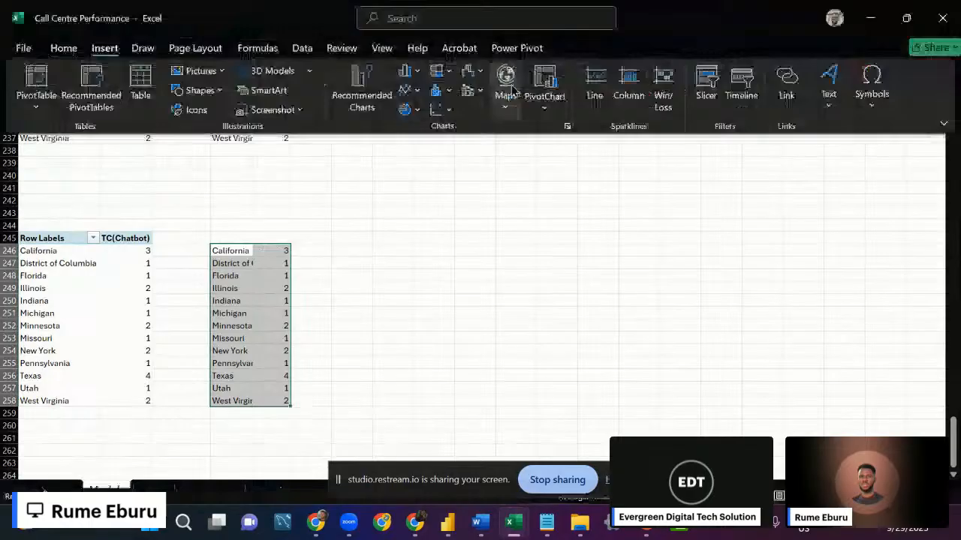
pyautogui.click(507, 83)
pyautogui.moveTo(349, 357); pyautogui.dragTo(432, 357)
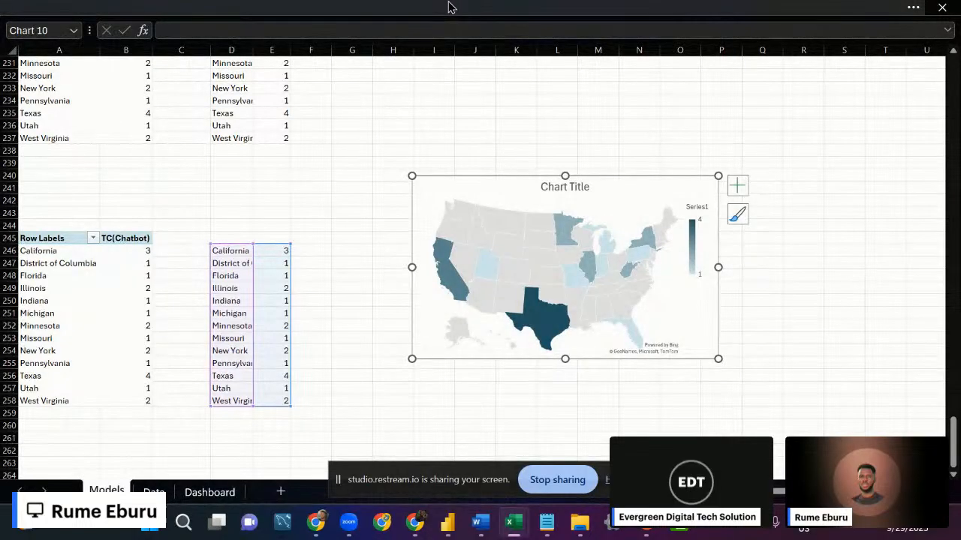
# Check in Excel's COM add-ins list whether Microsoft Power Map for Excel is enabled.
pyautogui.click(529, 8)
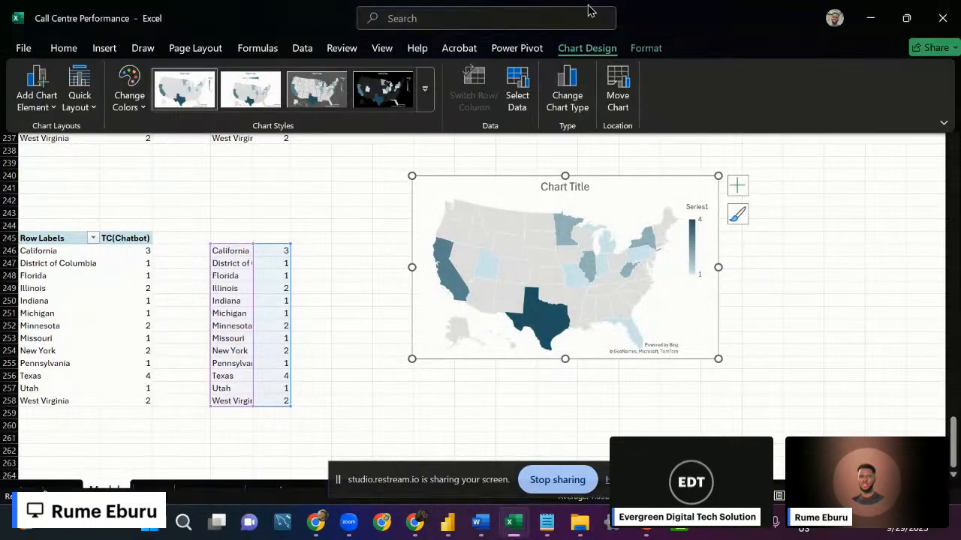
pyautogui.click(19, 51)
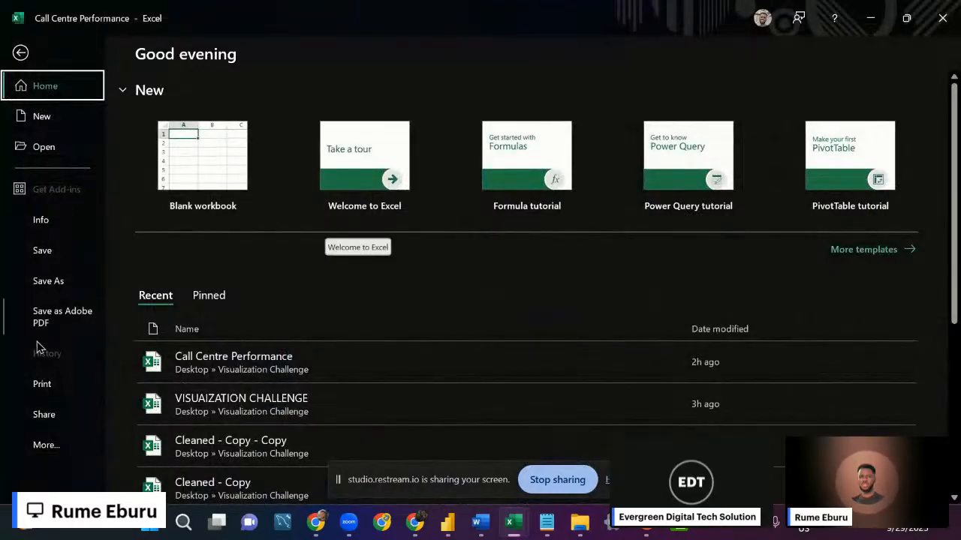
pyautogui.click(50, 447)
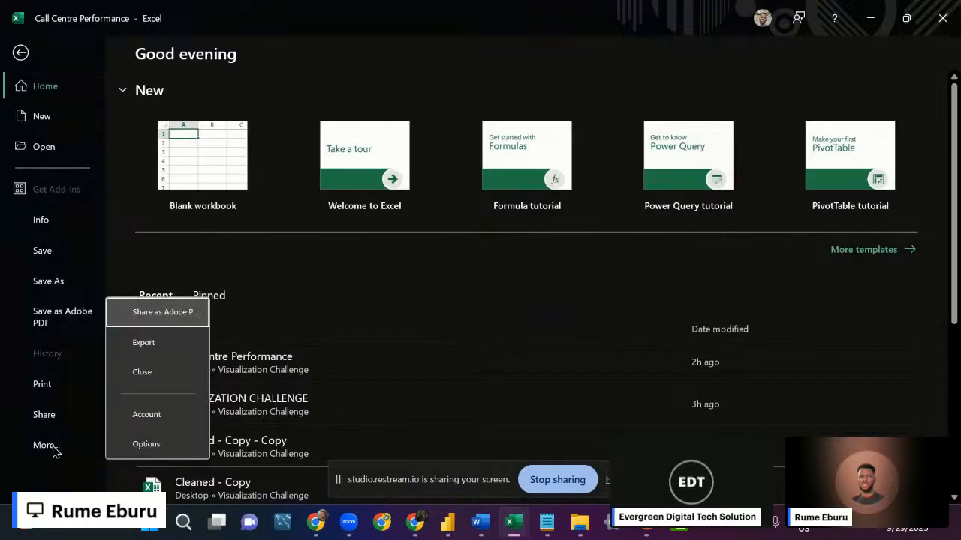
pyautogui.click(142, 414)
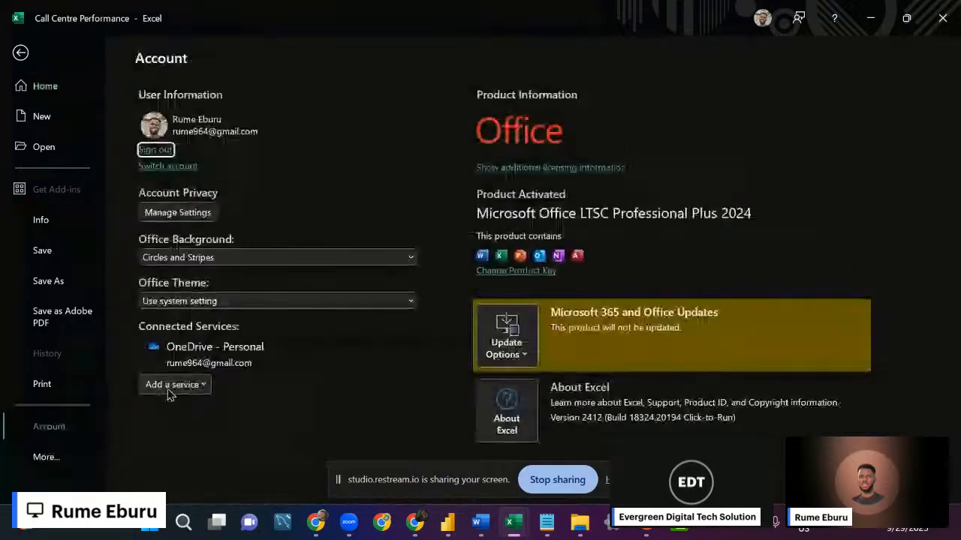
pyautogui.click(46, 457)
pyautogui.click(176, 457)
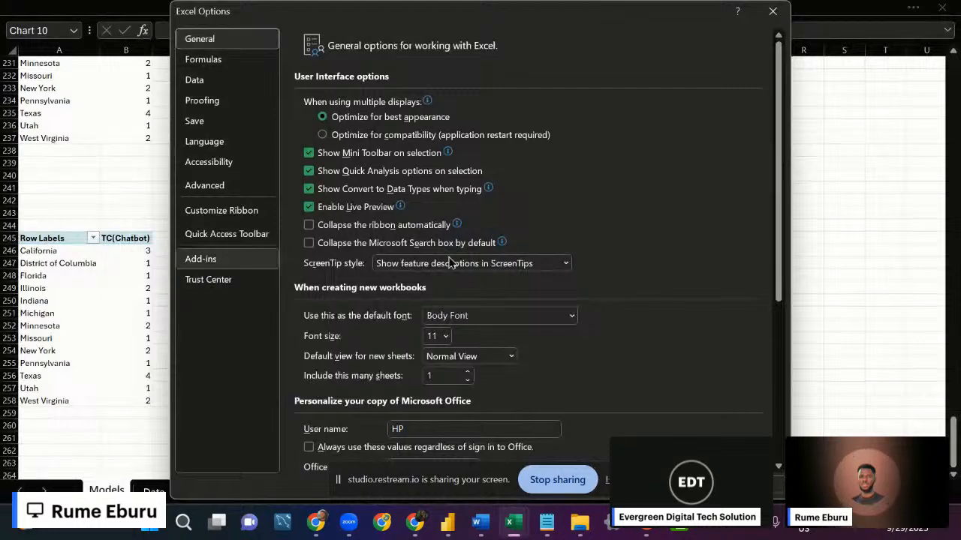
pyautogui.click(200, 258)
pyautogui.click(443, 455)
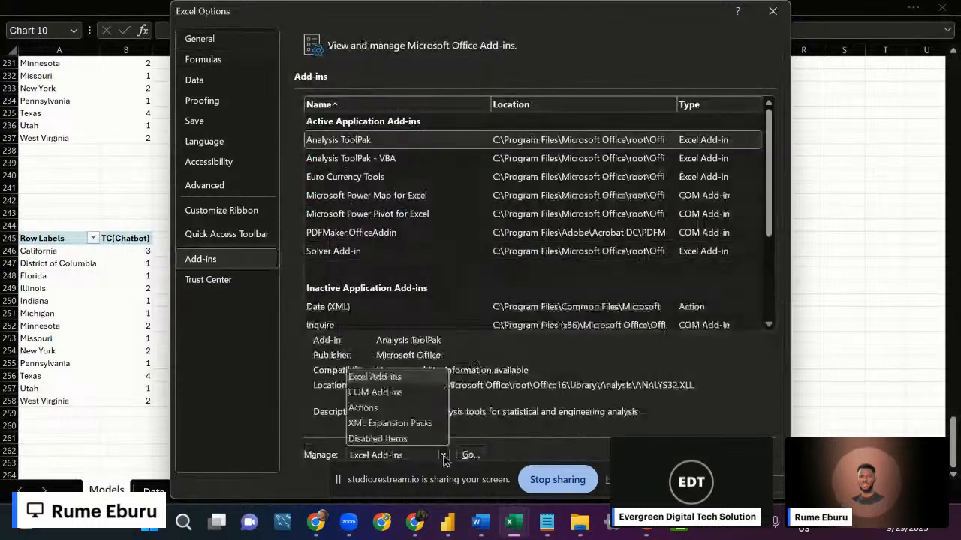
pyautogui.click(375, 390)
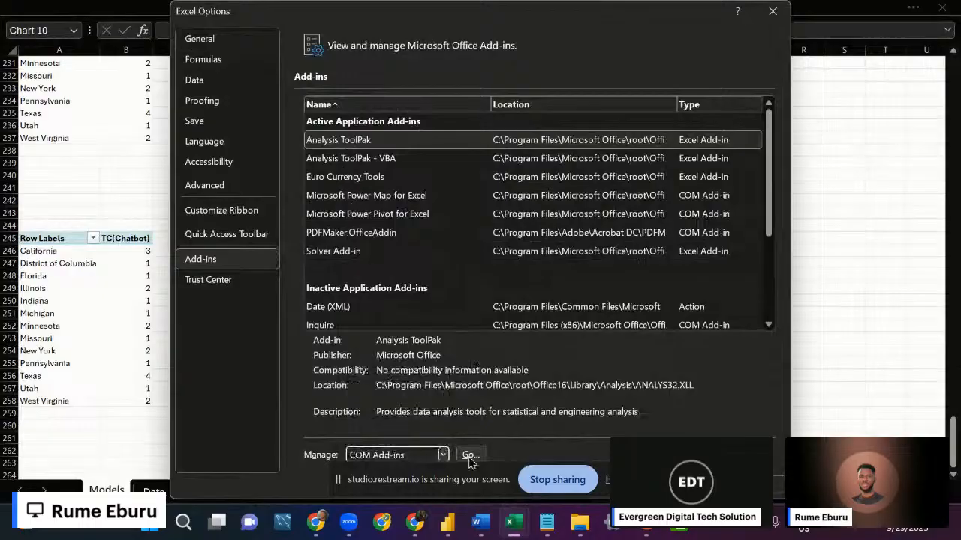
pyautogui.click(469, 455)
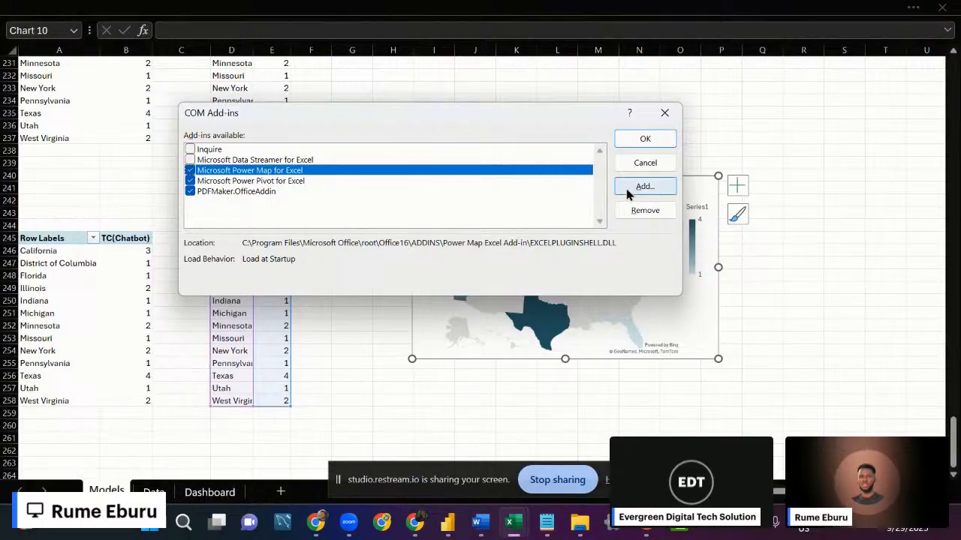
pyautogui.click(655, 141)
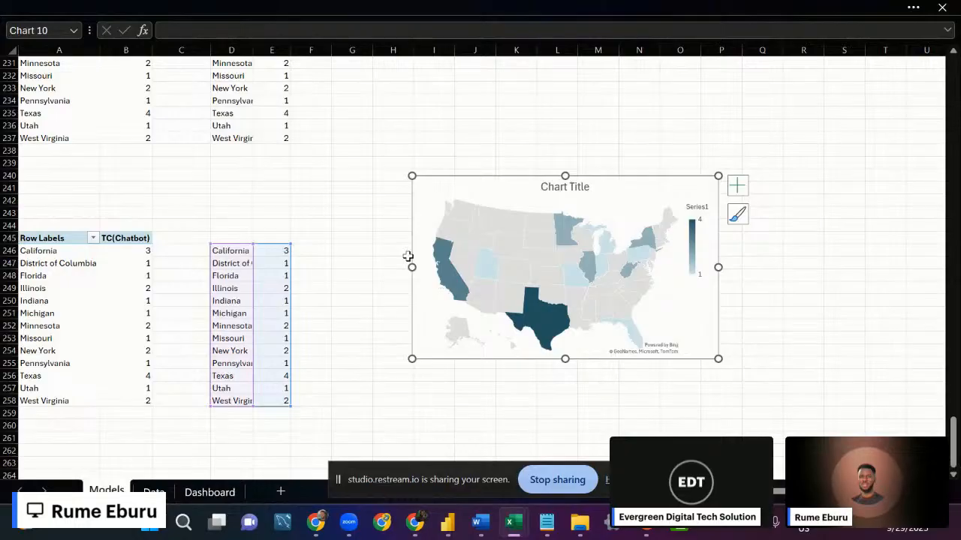
# Compare the Dashboard sheet with the reference dashboard in the Cleaned - Copy - Copy workbook, then return to Call Centre Performance.
pyautogui.click(204, 493)
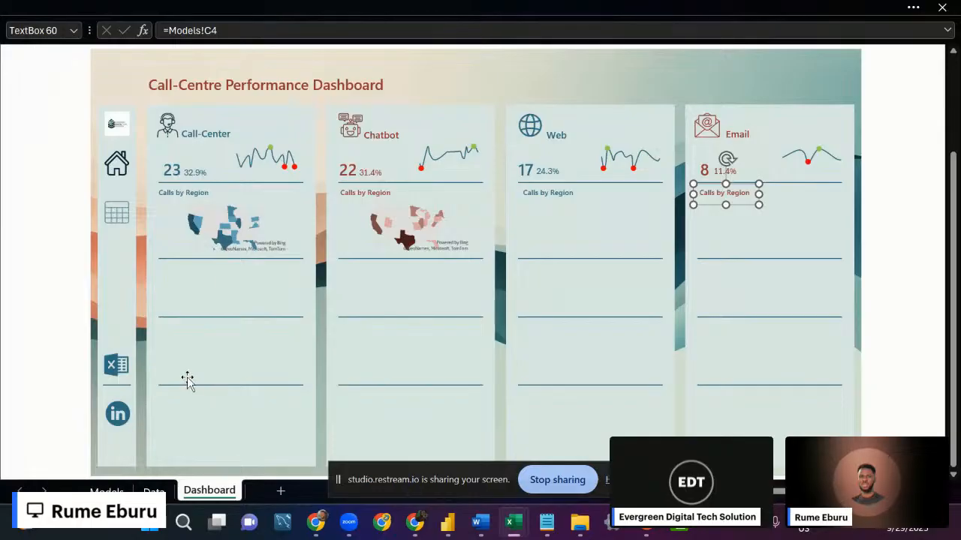
pyautogui.click(15, 324)
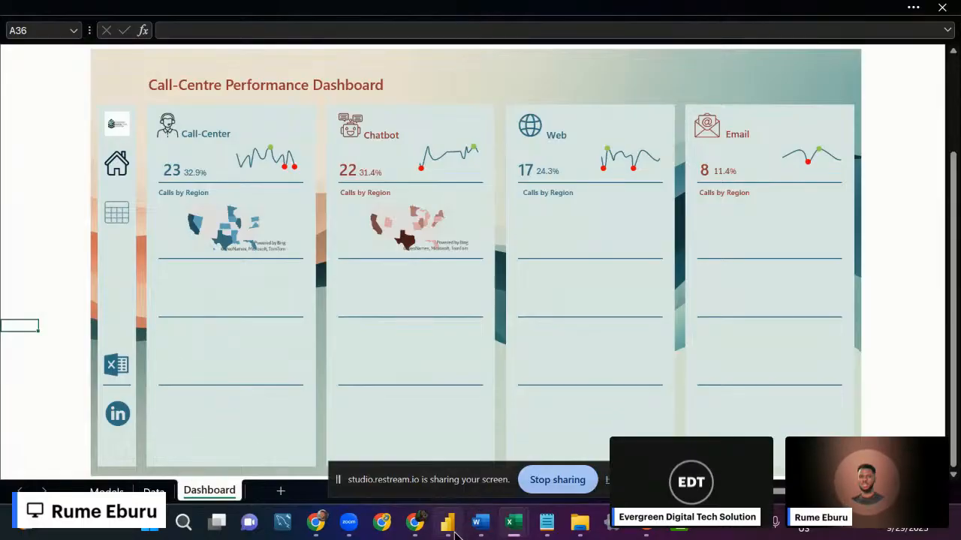
pyautogui.moveTo(414, 525)
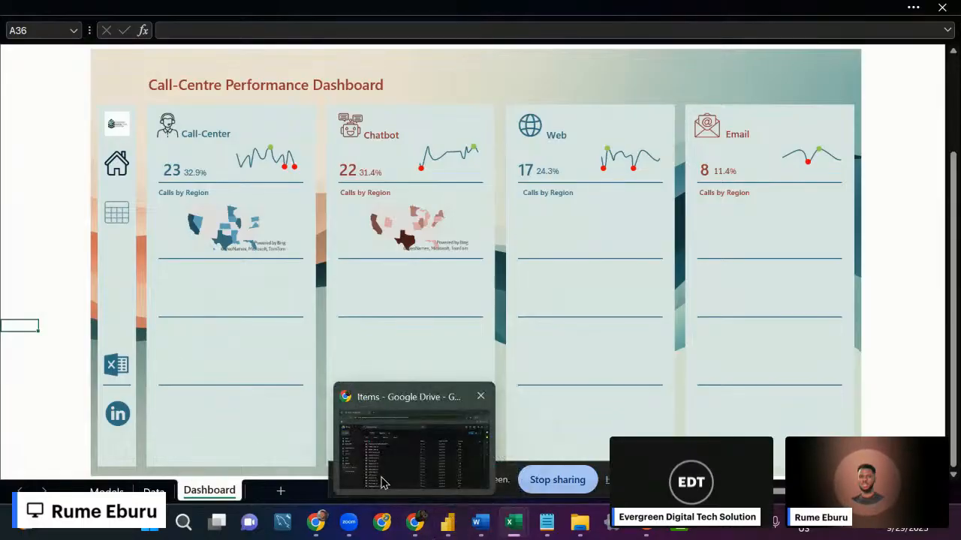
pyautogui.moveTo(508, 529)
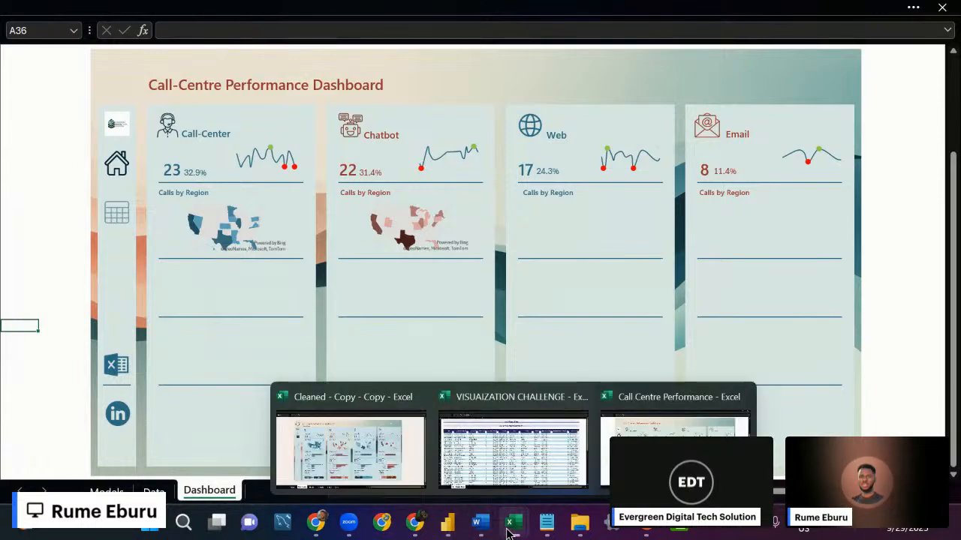
pyautogui.click(350, 449)
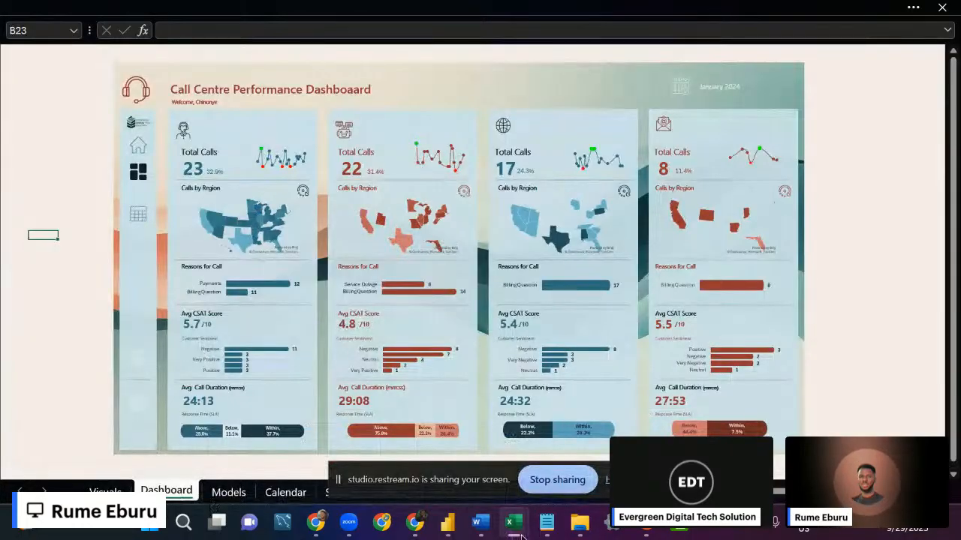
pyautogui.moveTo(521, 536)
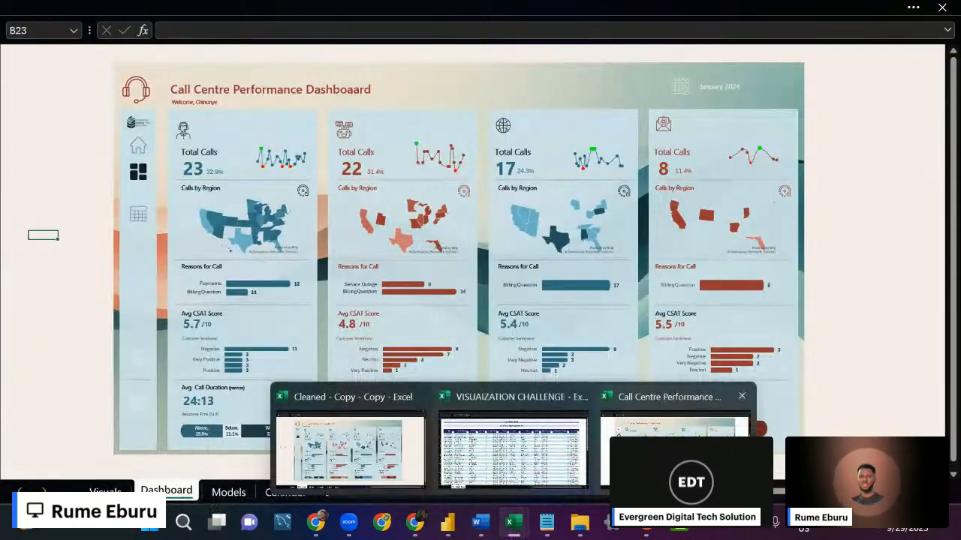
pyautogui.click(675, 451)
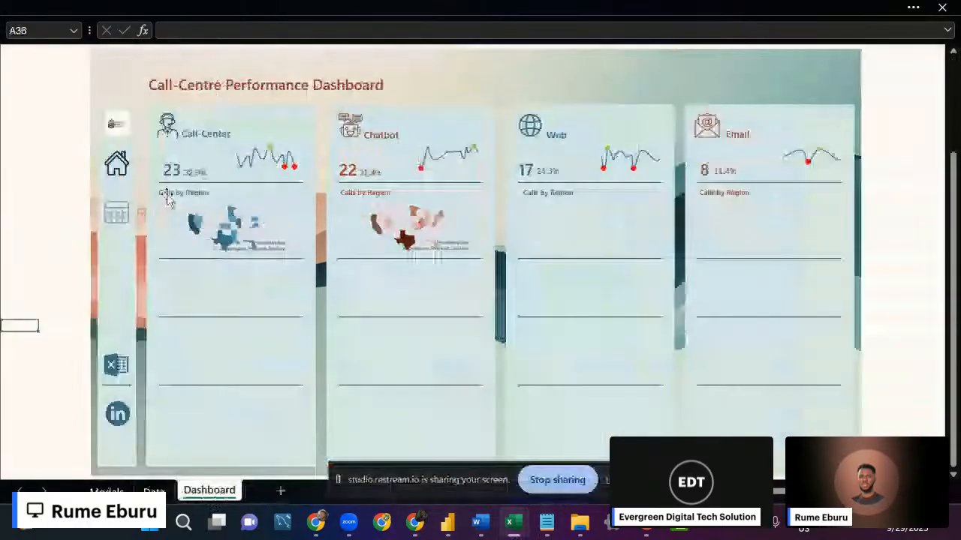
# Duplicate the Call-Center card's Calls by Region label into the section below the map and change its text to "Reasons for Call".
pyautogui.click(169, 199)
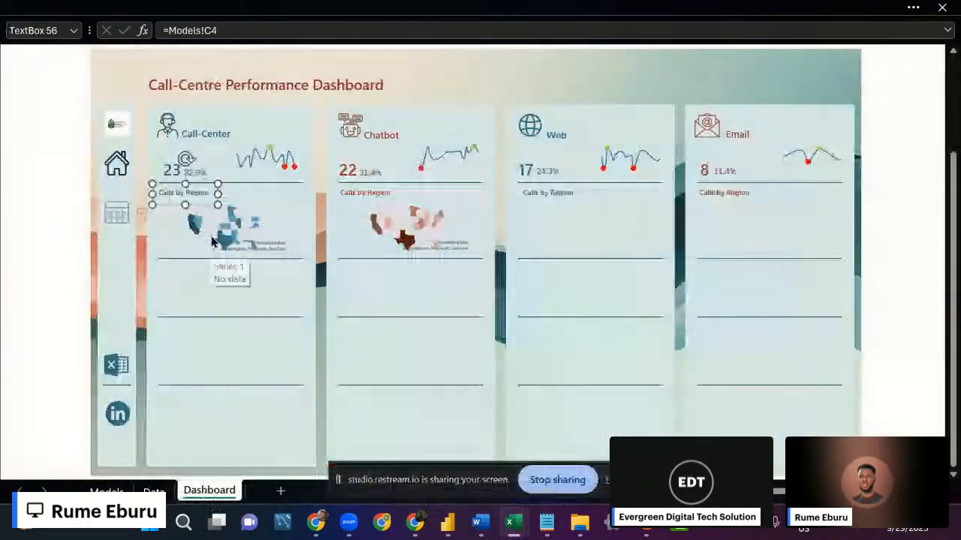
pyautogui.hotkey('ctrl', 'd')
pyautogui.moveTo(171, 216); pyautogui.dragTo(170, 280)
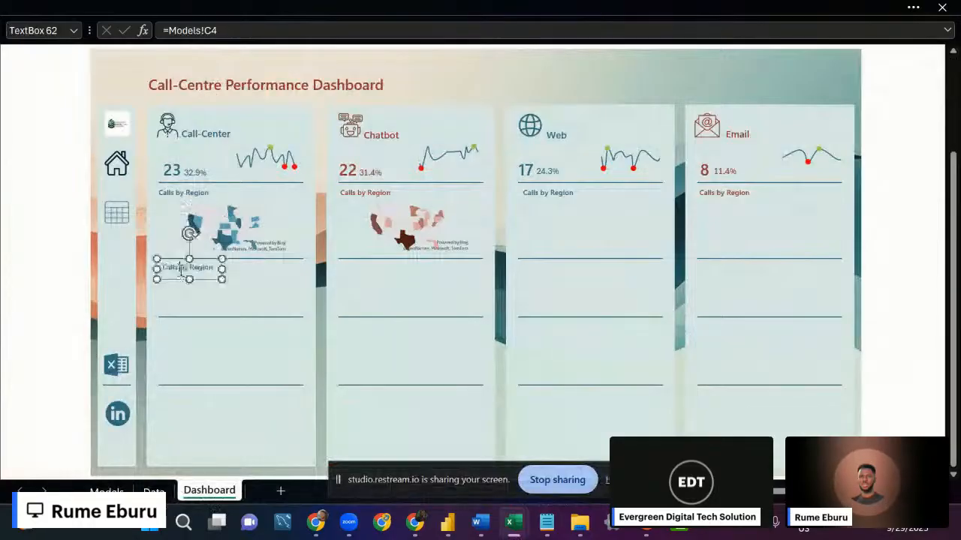
pyautogui.tripleClick(180, 268)
pyautogui.write('Reasons for Call')
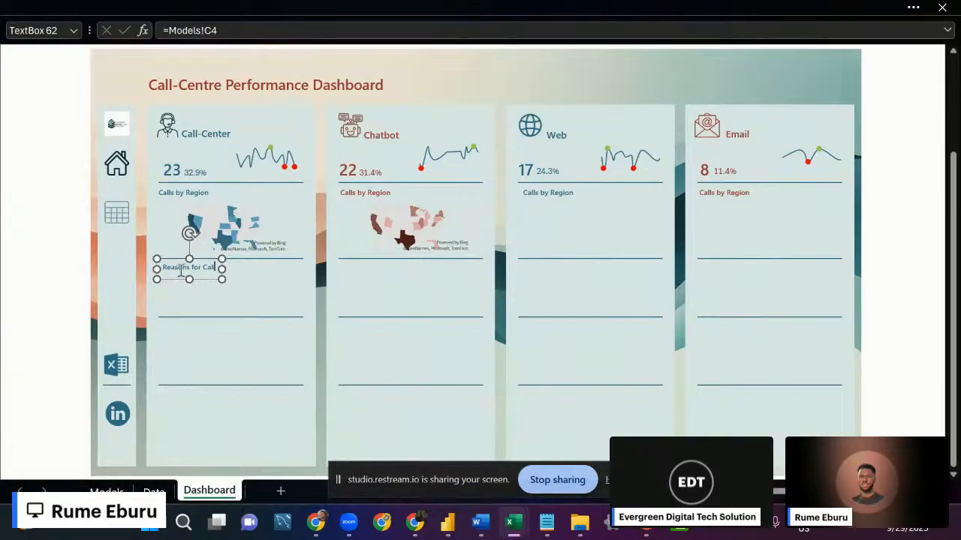
pyautogui.click(30, 249)
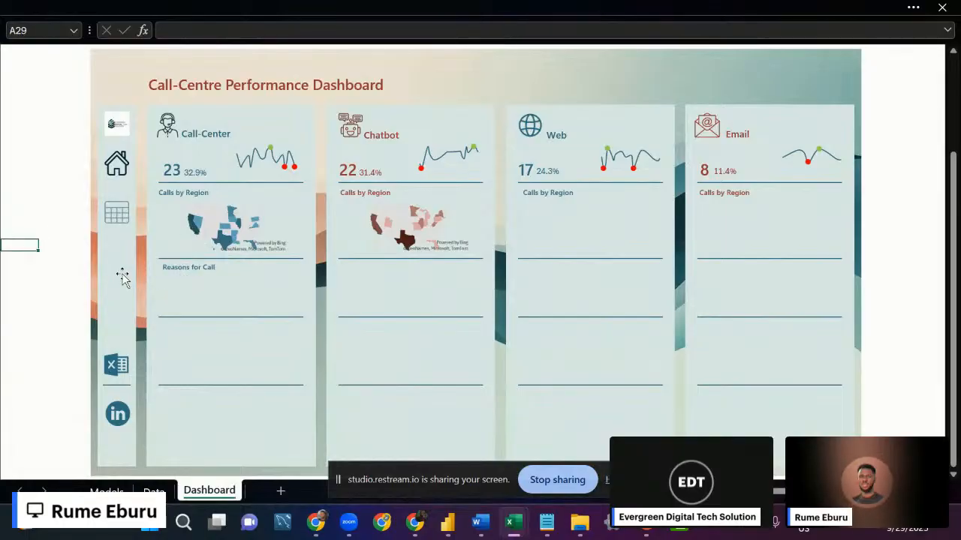
# Left-align the Reasons for Call label with the Call-Center card's Calls by Region label.
pyautogui.click(183, 268)
pyautogui.keyDown('ctrl'); pyautogui.click(178, 198); pyautogui.keyUp('ctrl')
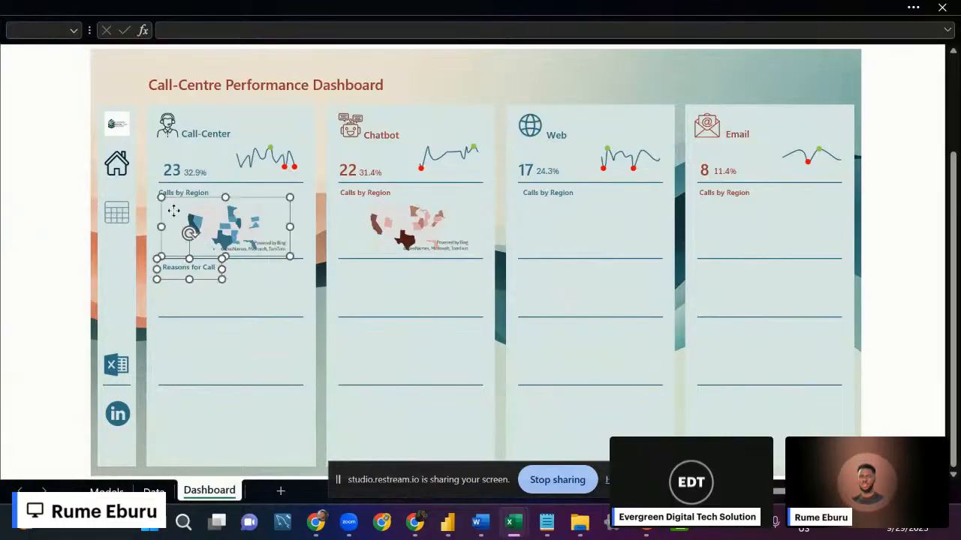
pyautogui.keyDown('ctrl'); pyautogui.click(173, 209); pyautogui.keyUp('ctrl')
pyautogui.keyDown('ctrl'); pyautogui.click(185, 193); pyautogui.keyUp('ctrl')
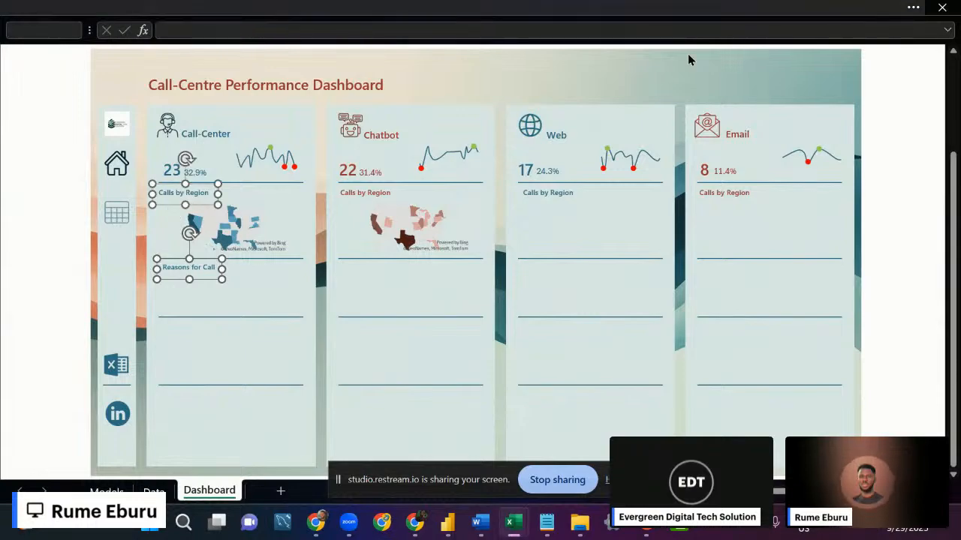
pyautogui.click(681, 7)
pyautogui.click(589, 48)
pyautogui.click(809, 71)
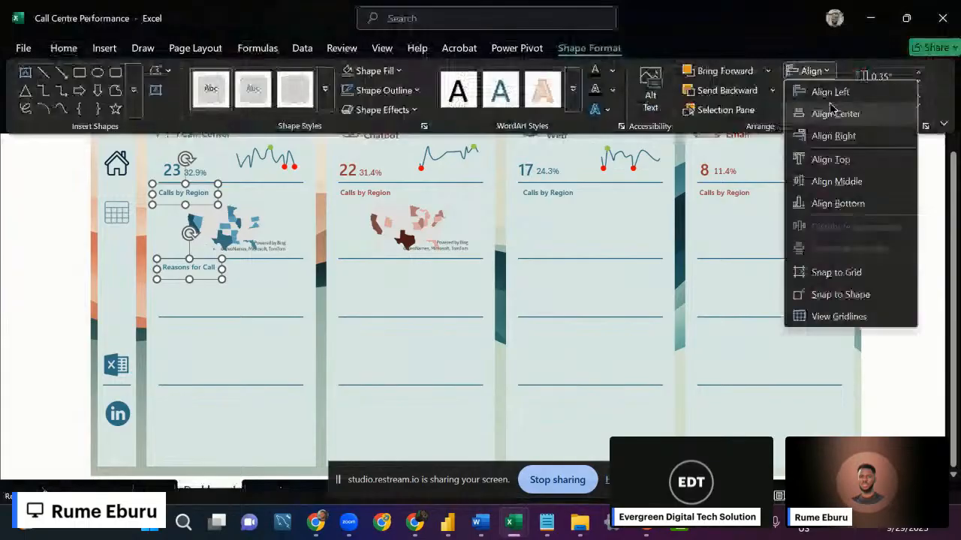
pyautogui.click(826, 110)
pyautogui.click(11, 255)
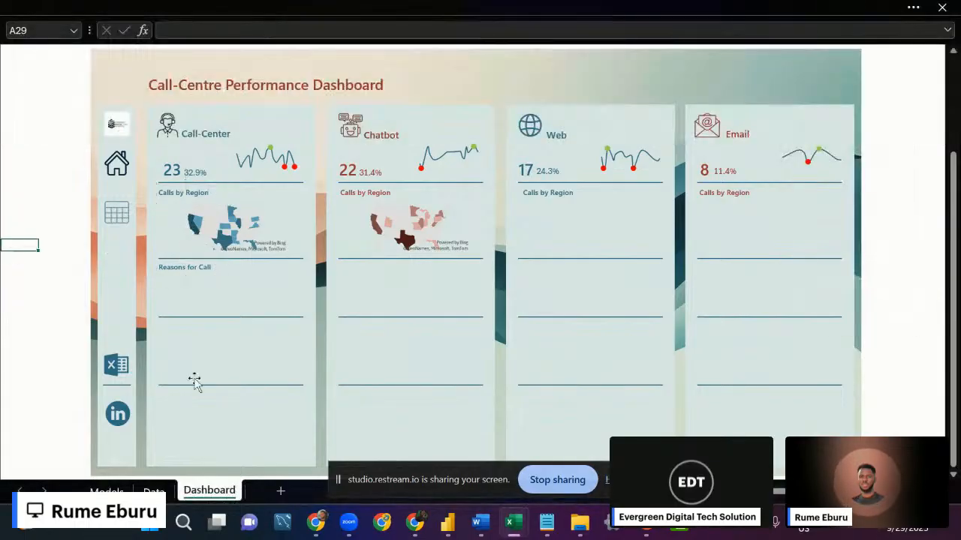
# On the Models sheet, copy the Chatbot state PivotTable in A245:B258 and paste the copy at A268.
pyautogui.click(109, 492)
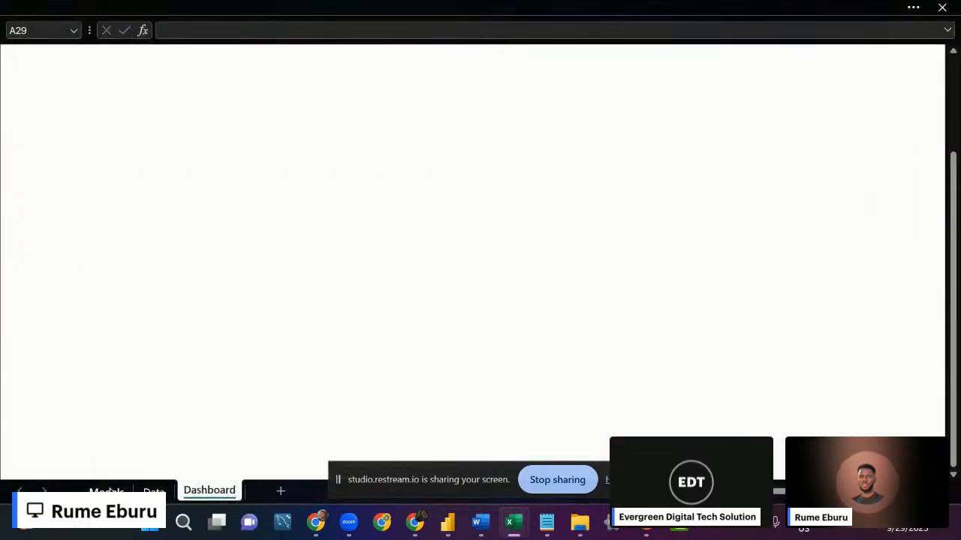
pyautogui.moveTo(34, 238); pyautogui.dragTo(139, 398)
pyautogui.hotkey('ctrl', 'c')
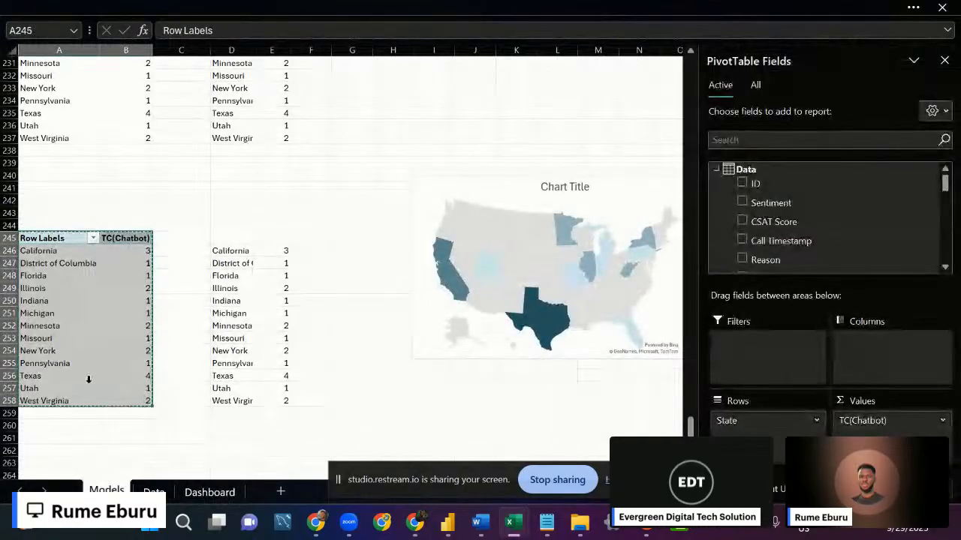
pyautogui.scroll(-7, 89, 379)
pyautogui.click(59, 275)
pyautogui.hotkey('ctrl', 'v')
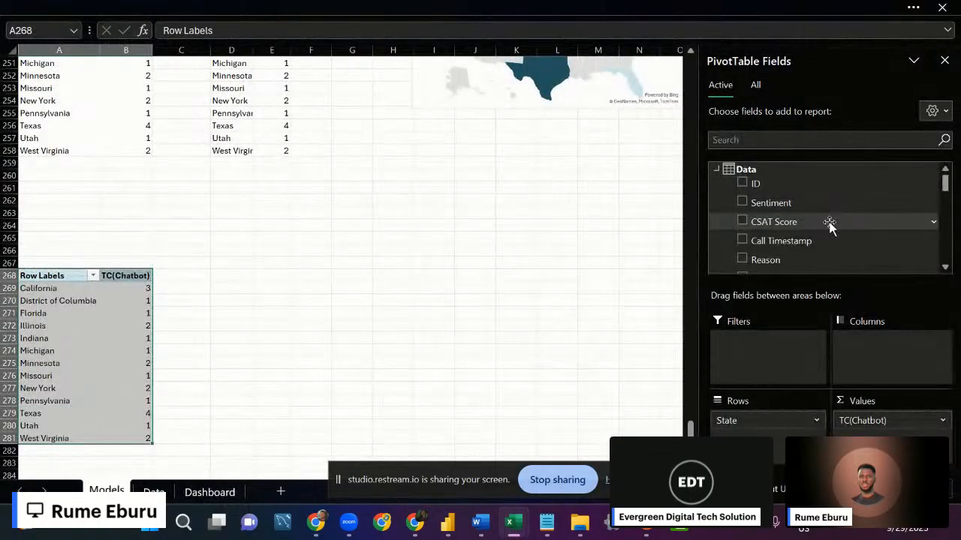
# Replace State with Reason as the row field of the PivotTable copy at A268.
pyautogui.moveTo(766, 421); pyautogui.dragTo(812, 194)
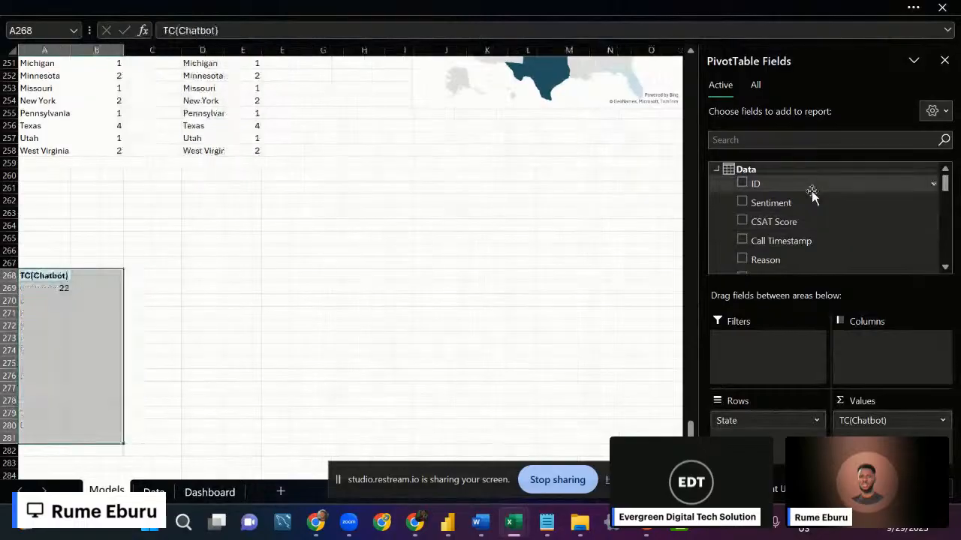
pyautogui.click(742, 259)
pyautogui.click(132, 300)
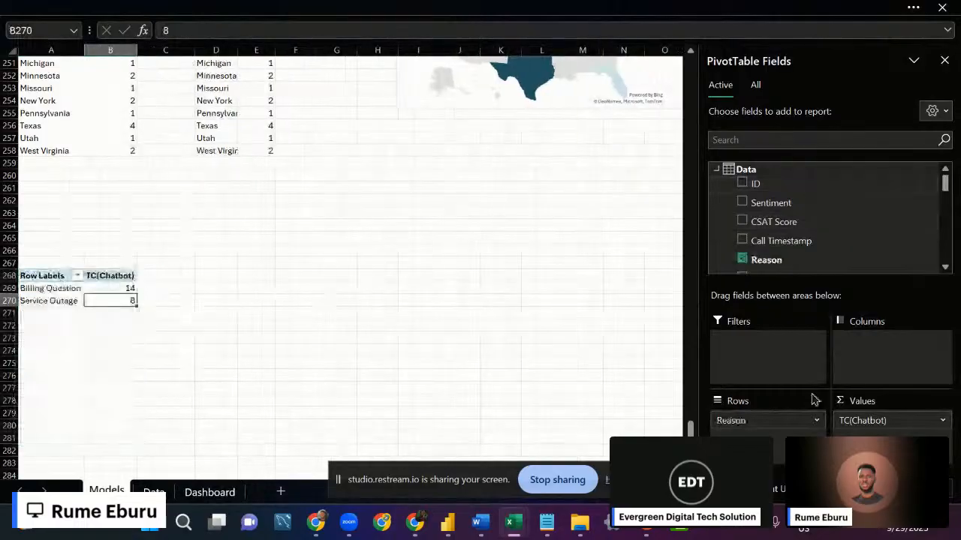
# Replace the TC(Chatbot) measure in the Reason PivotTable's values with TC(Call-Center).
pyautogui.moveTo(870, 421); pyautogui.dragTo(517, 345)
pyautogui.scroll(-5, 836, 233)
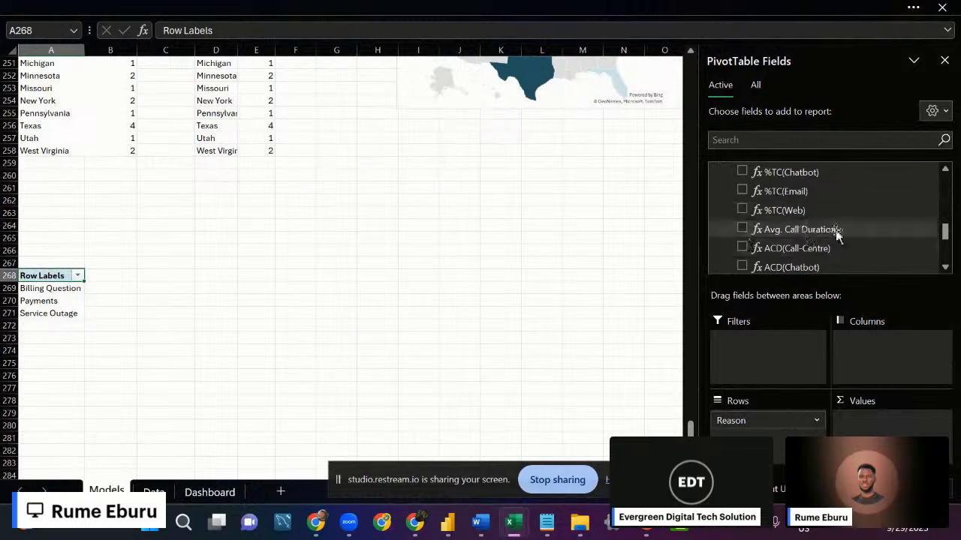
pyautogui.scroll(1, 835, 218)
pyautogui.click(833, 201)
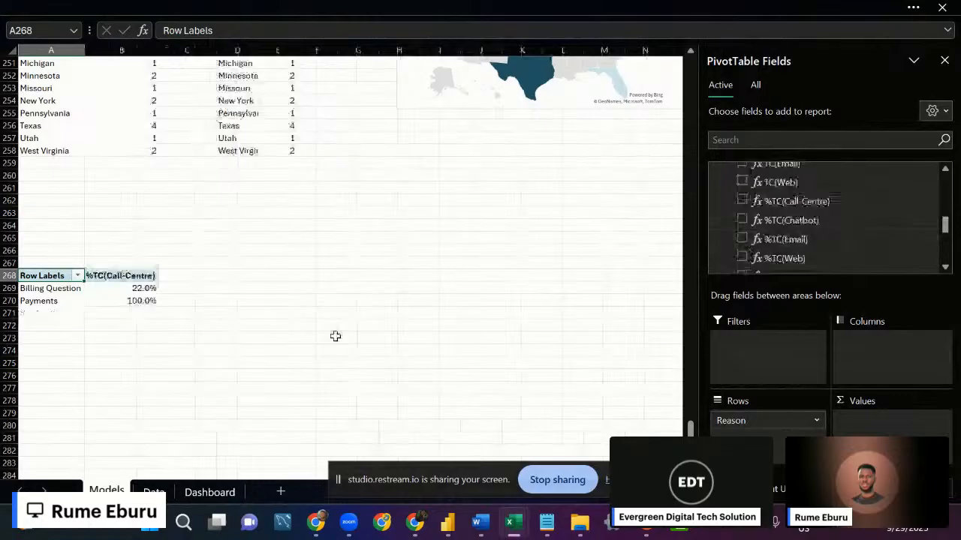
pyautogui.click(840, 189)
pyautogui.scroll(1, 823, 207)
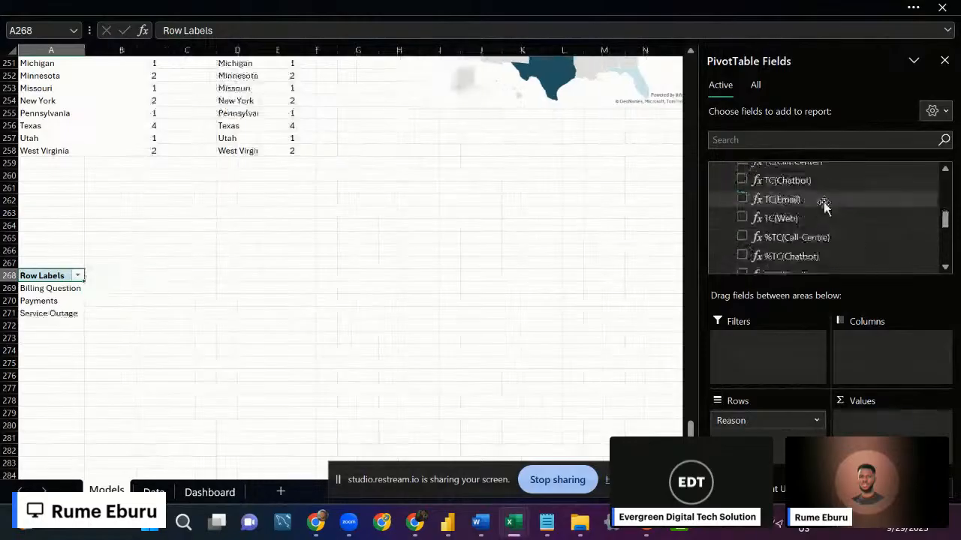
pyautogui.scroll(2, 833, 195)
pyautogui.click(795, 209)
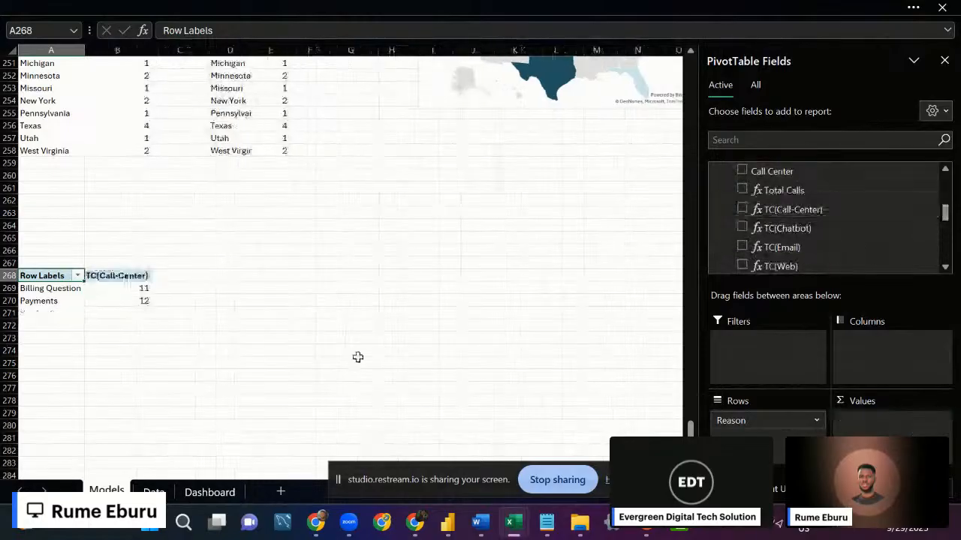
# Enter =A269 in D269 and fill it through E270 to mirror the PivotTable's reasons and call counts.
pyautogui.click(222, 288)
pyautogui.write('=')
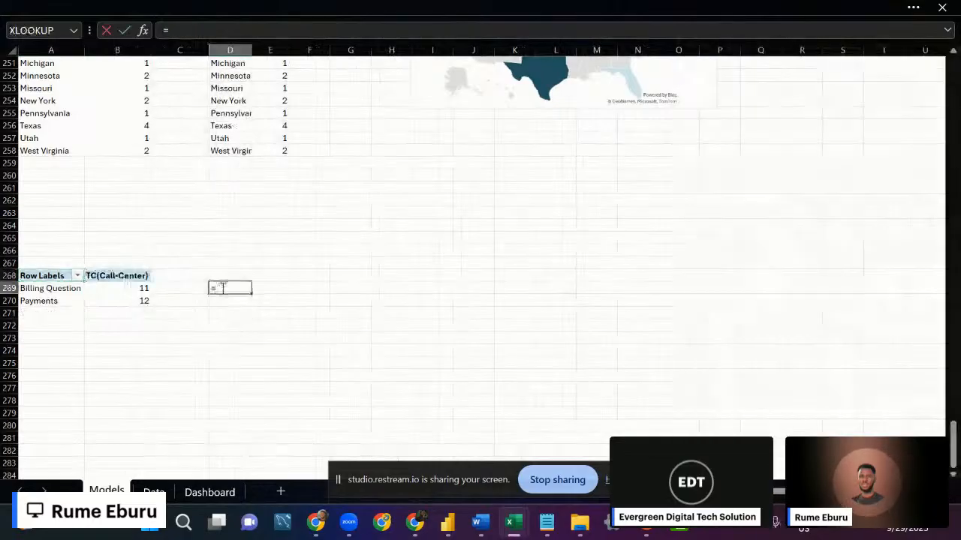
pyautogui.write('a2')
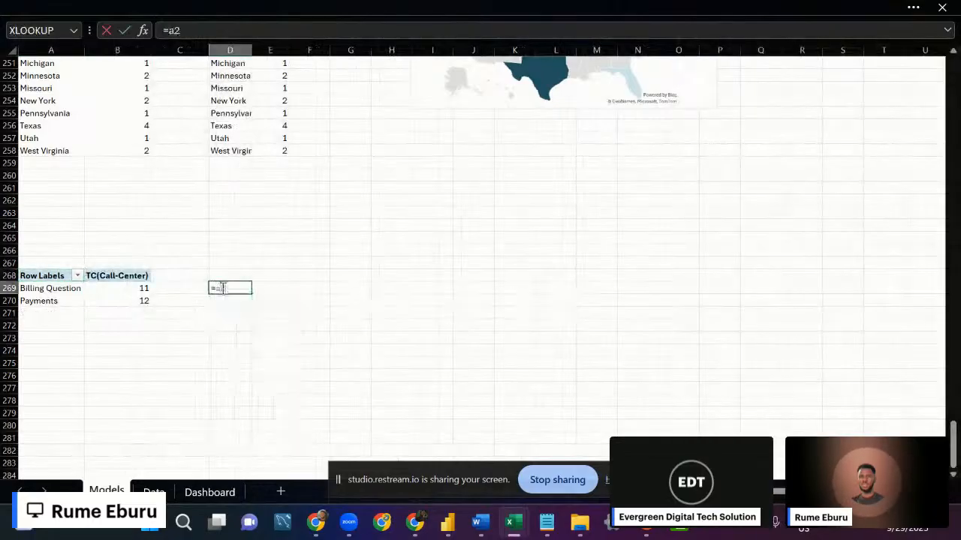
pyautogui.write('69')
pyautogui.press('Return')
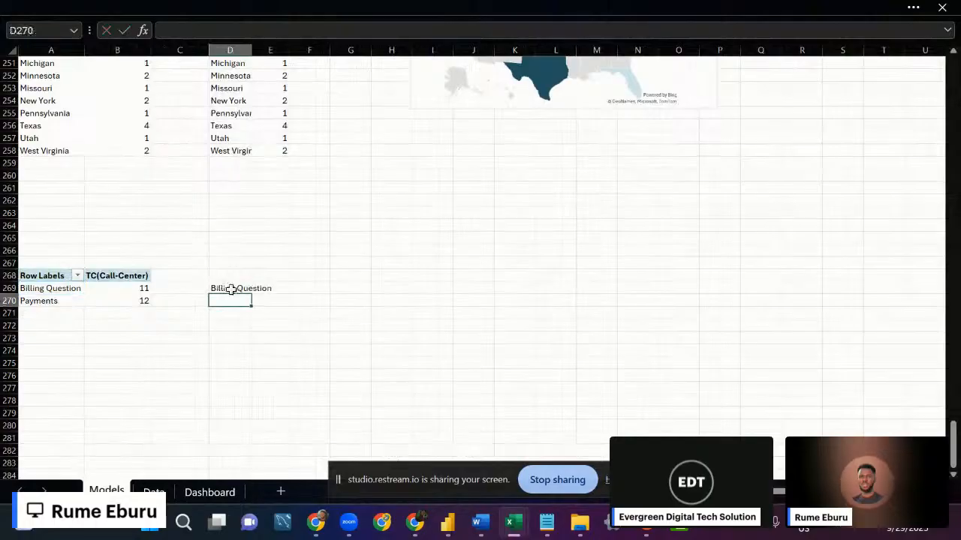
pyautogui.click(231, 290)
pyautogui.moveTo(252, 295); pyautogui.dragTo(292, 298)
pyautogui.click(238, 288)
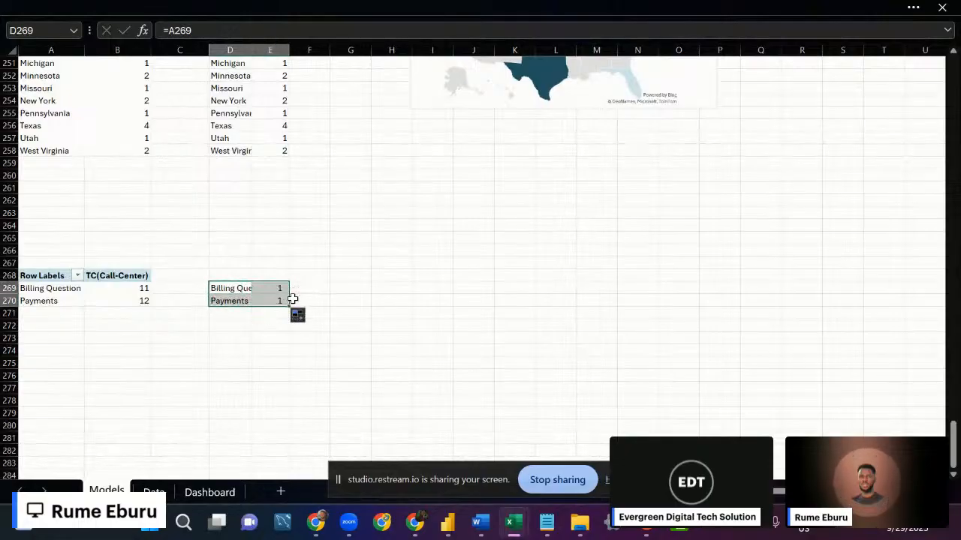
# Insert a 2-D clustered bar chart from D269:E270 and place it beside the linked cells.
pyautogui.click(231, 7)
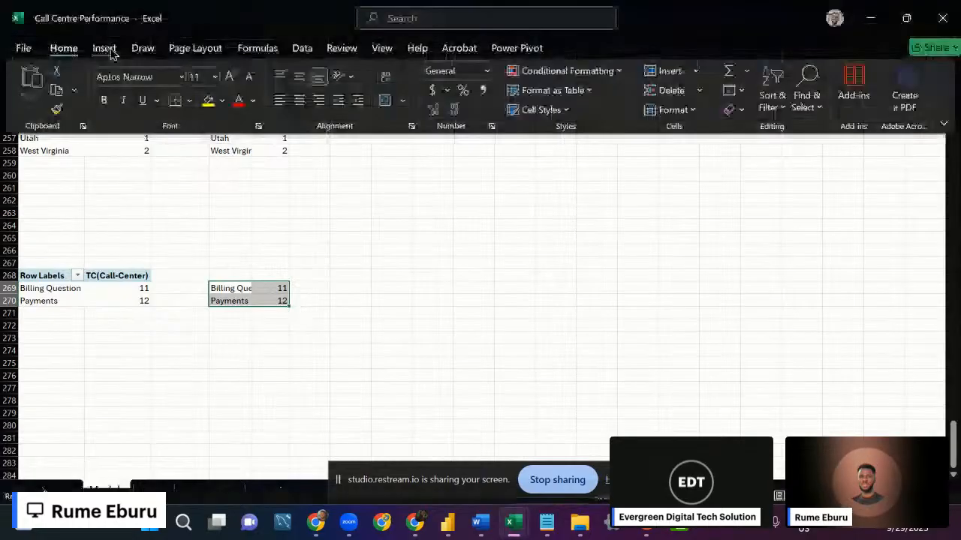
pyautogui.click(109, 50)
pyautogui.click(406, 71)
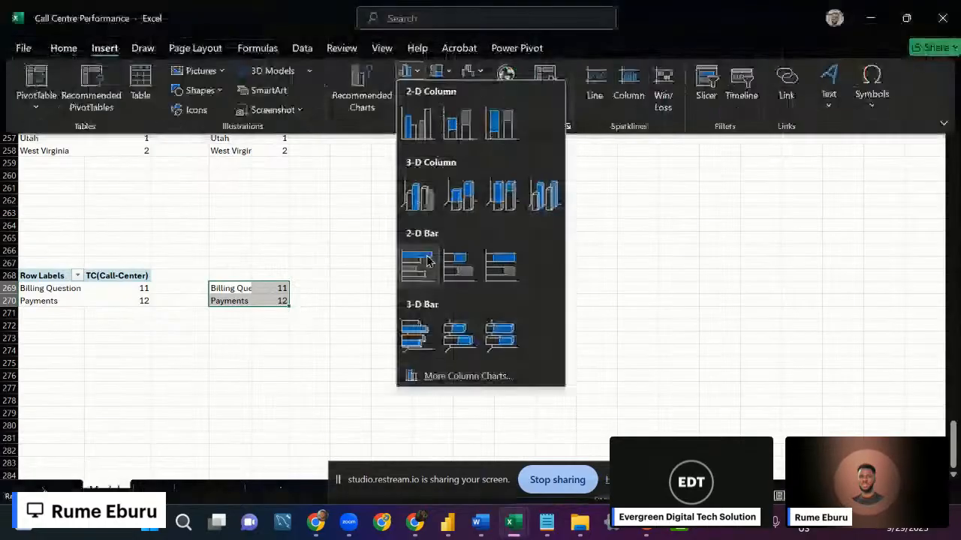
pyautogui.click(417, 263)
pyautogui.moveTo(341, 358); pyautogui.dragTo(432, 354)
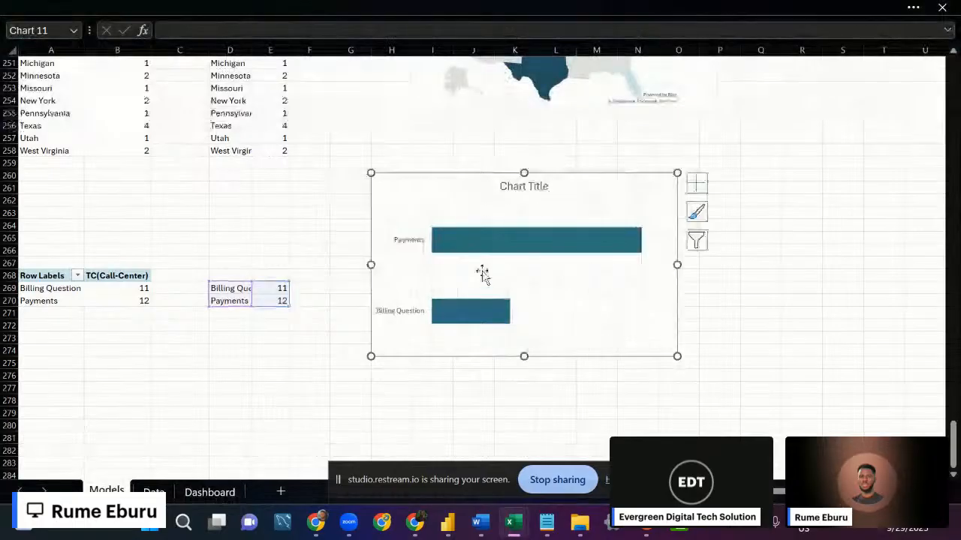
# Set the bar chart's vertical category axis to No Outline and delete the chart title.
pyautogui.rightClick(434, 280)
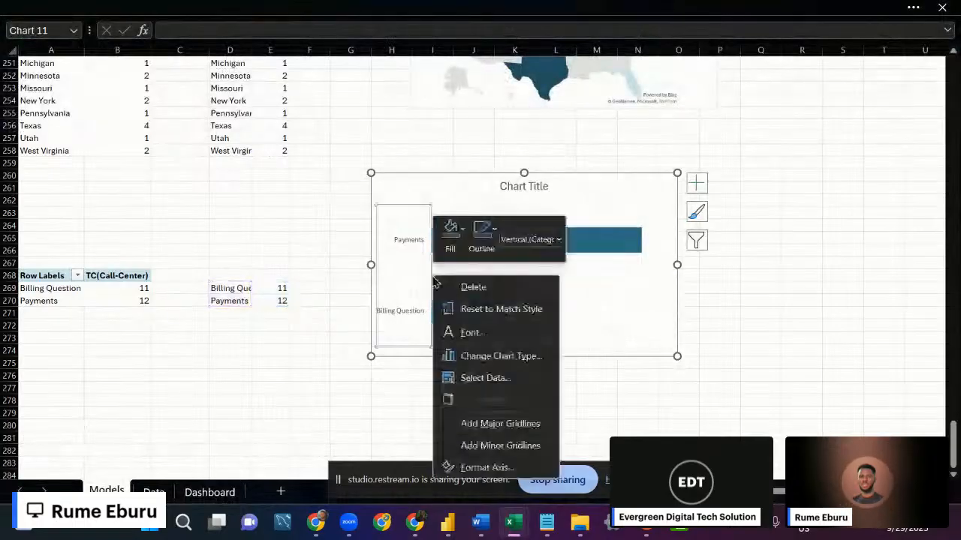
pyautogui.click(483, 231)
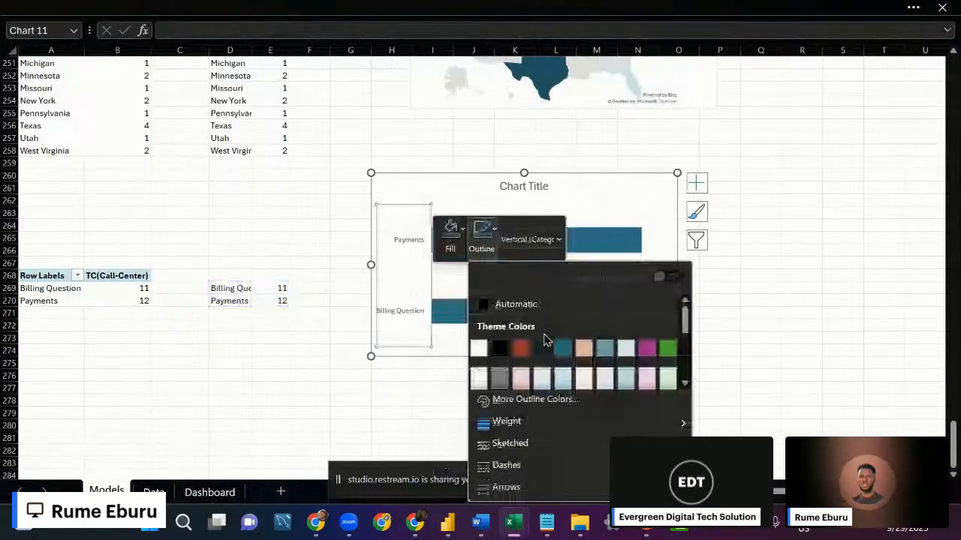
pyautogui.scroll(-2, 533, 368)
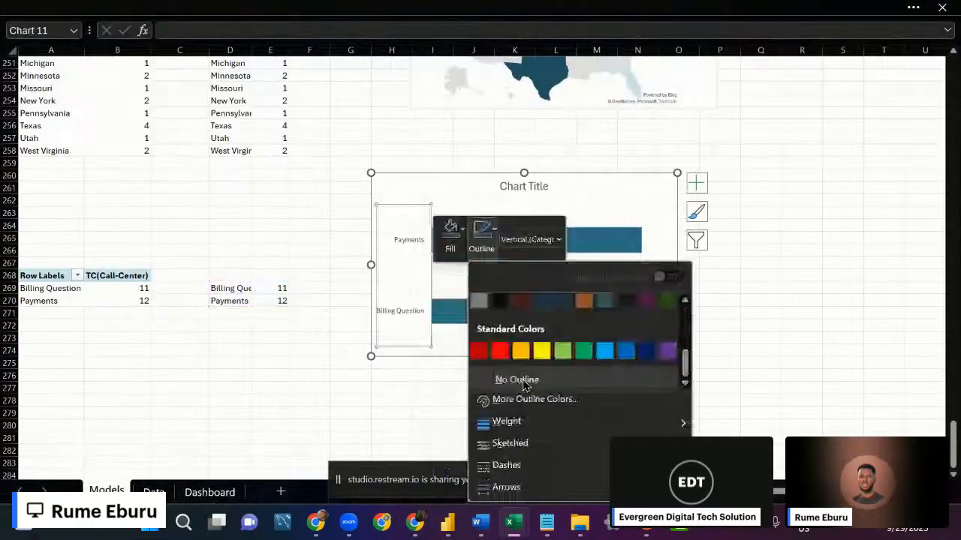
pyautogui.click(525, 382)
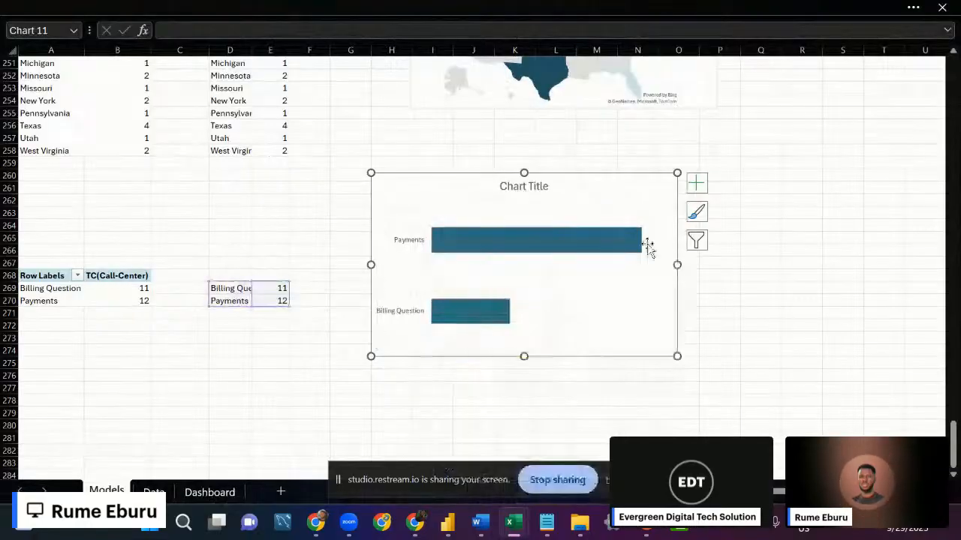
pyautogui.click(523, 189)
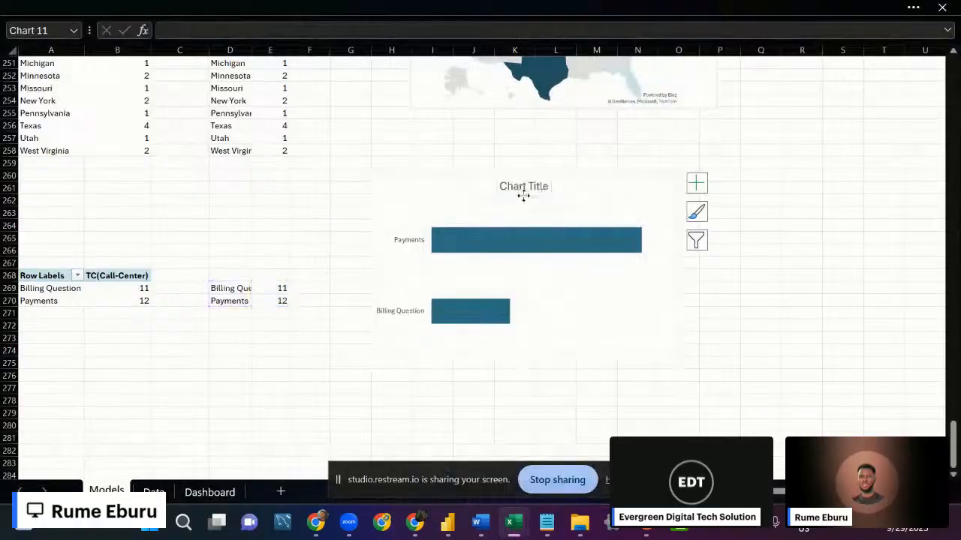
pyautogui.press('Delete')
# Remove the bar chart area's fill and outline, and shift the chart slightly farther from the linked cells.
pyautogui.rightClick(619, 183)
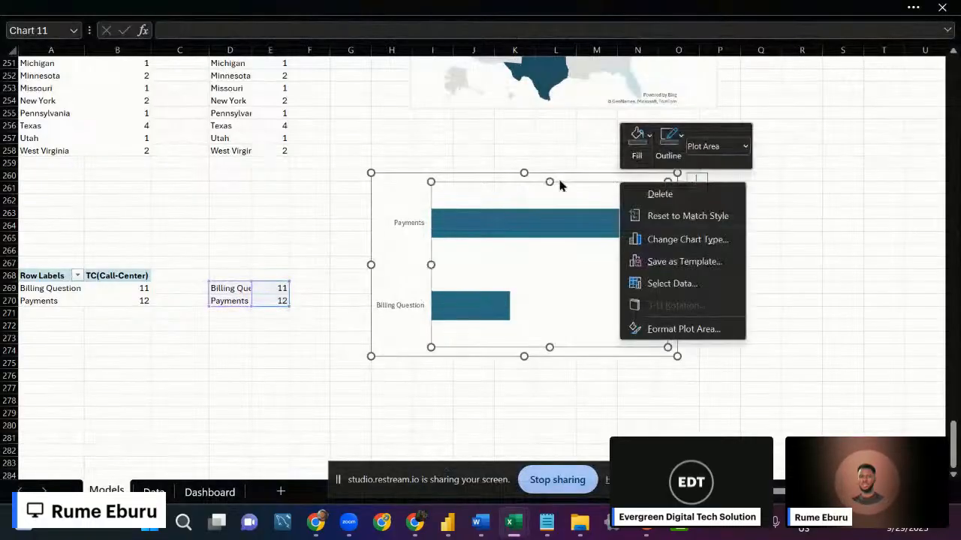
pyautogui.rightClick(388, 193)
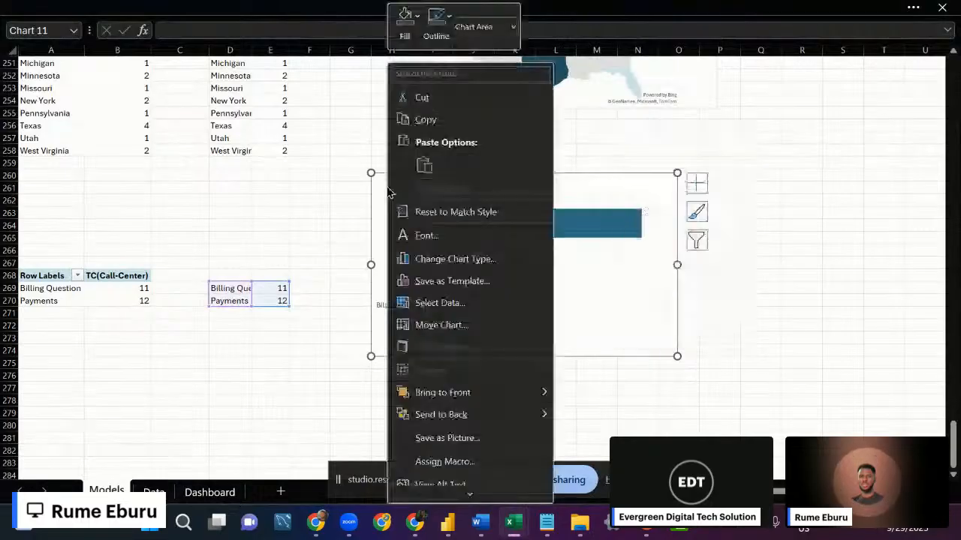
pyautogui.press('Escape')
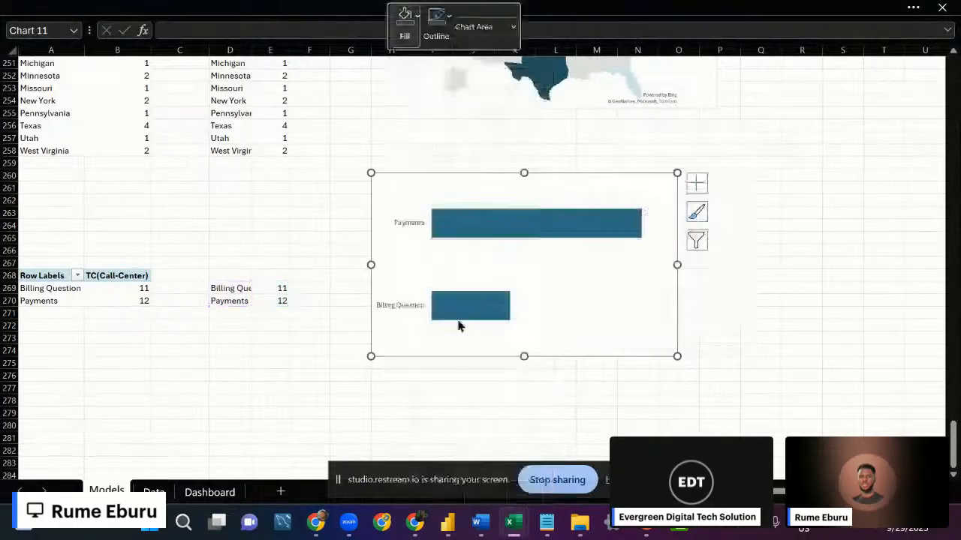
pyautogui.rightClick(523, 358)
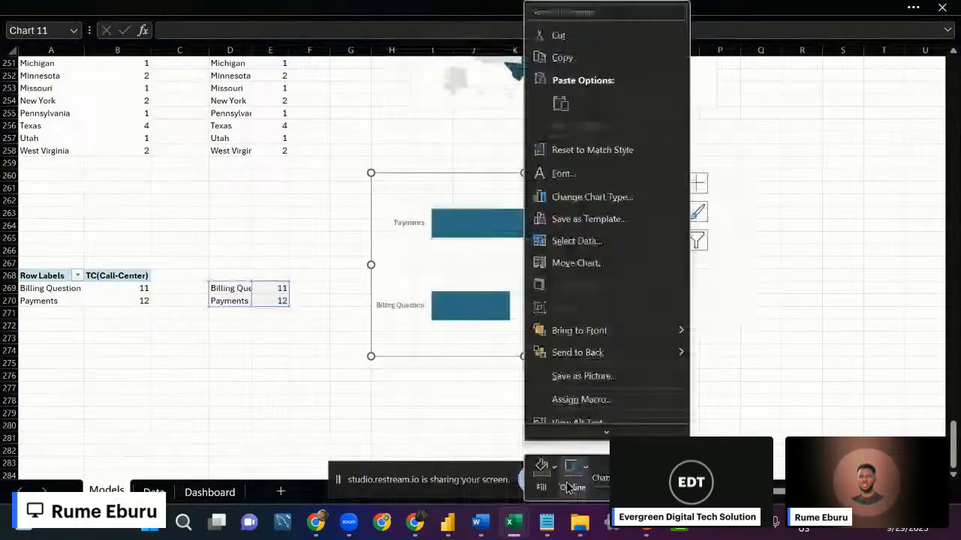
pyautogui.click(570, 487)
pyautogui.click(597, 333)
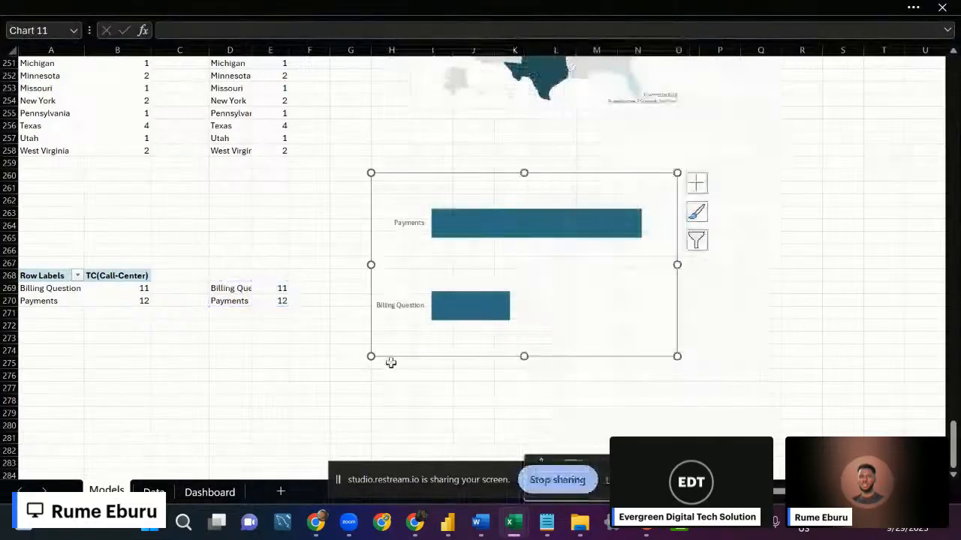
pyautogui.moveTo(392, 359); pyautogui.dragTo(423, 343)
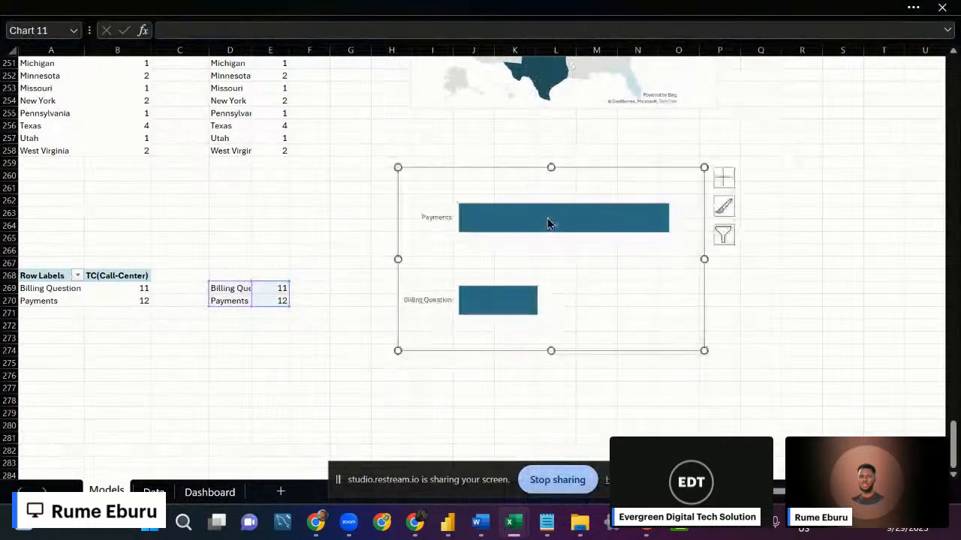
pyautogui.click(281, 171)
pyautogui.click(439, 219)
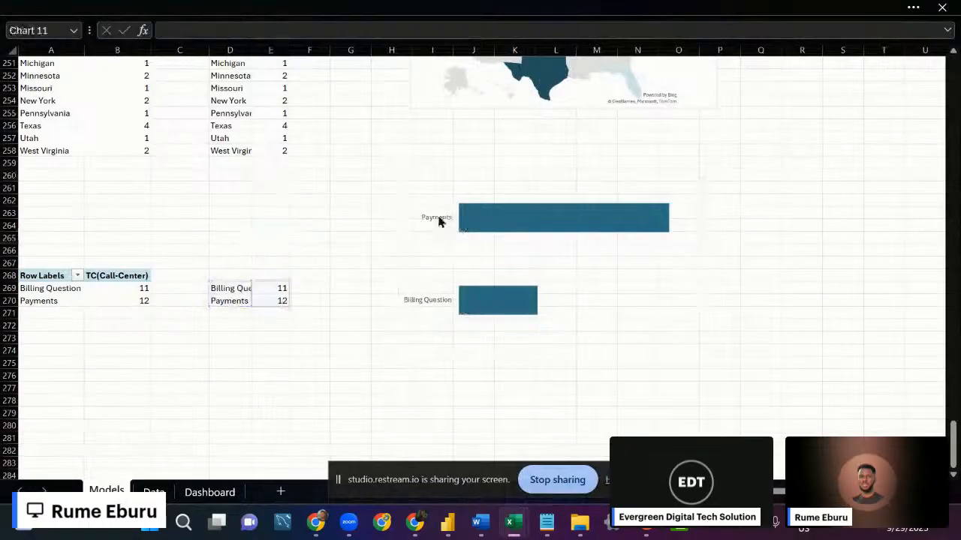
pyautogui.click(504, 268)
pyautogui.click(278, 235)
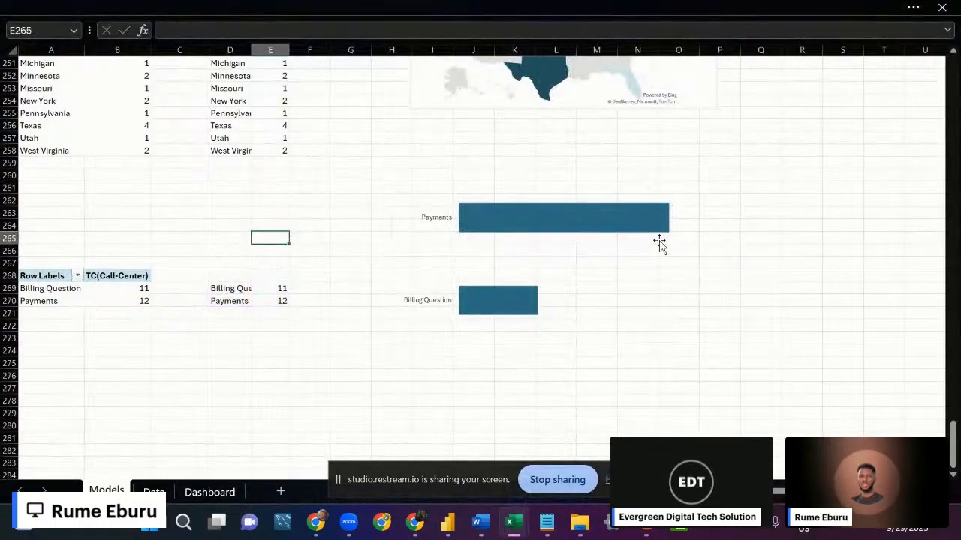
# Draw a small rectangle with fully rounded top corners above the linked cells, turned 90° clockwise so the curved end faces the chart.
pyautogui.click(292, 8)
pyautogui.click(104, 48)
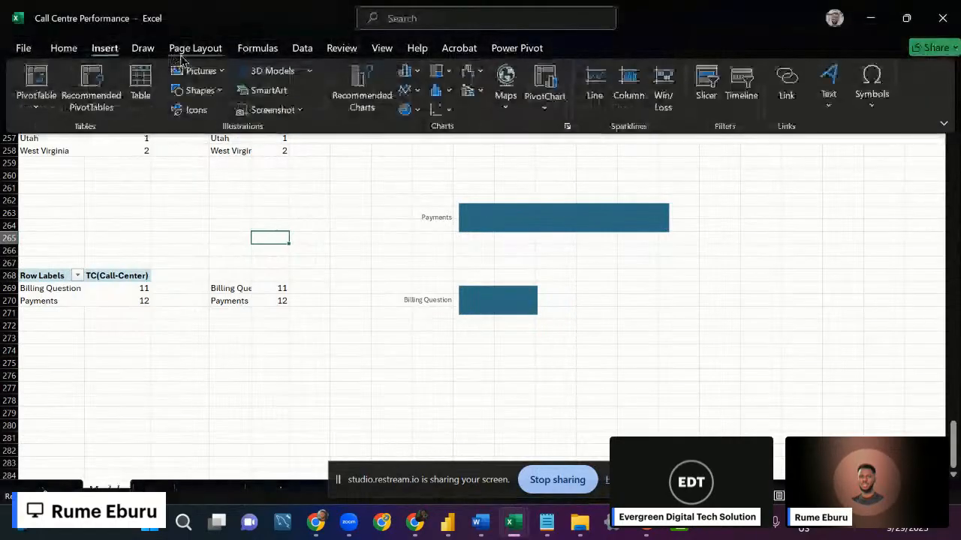
pyautogui.click(200, 91)
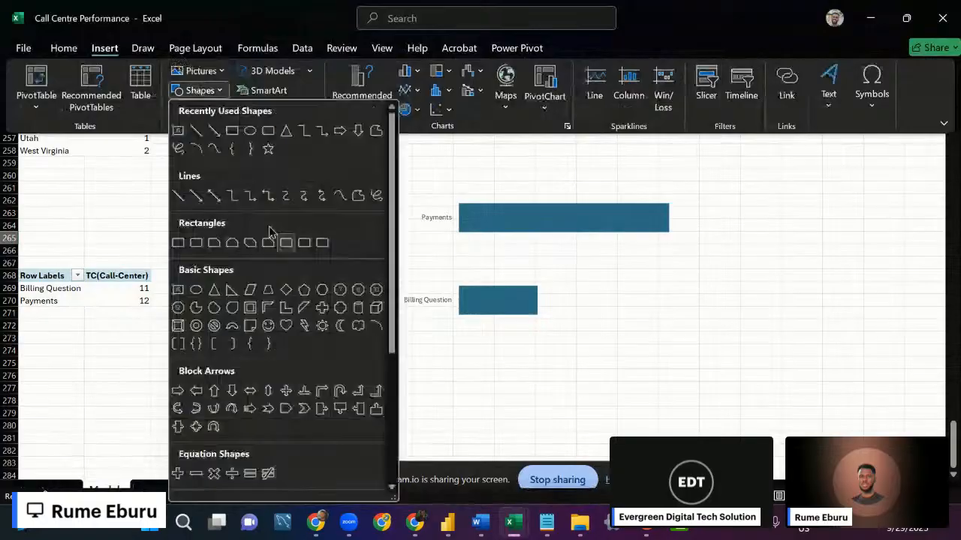
pyautogui.click(304, 243)
pyautogui.moveTo(180, 185); pyautogui.dragTo(219, 224)
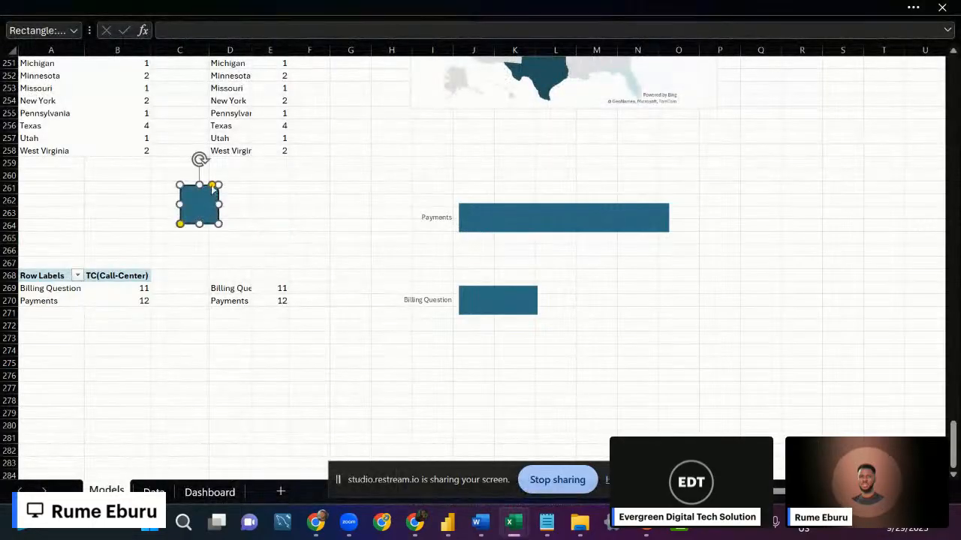
pyautogui.moveTo(213, 188); pyautogui.dragTo(210, 216)
pyautogui.moveTo(200, 157); pyautogui.dragTo(235, 206)
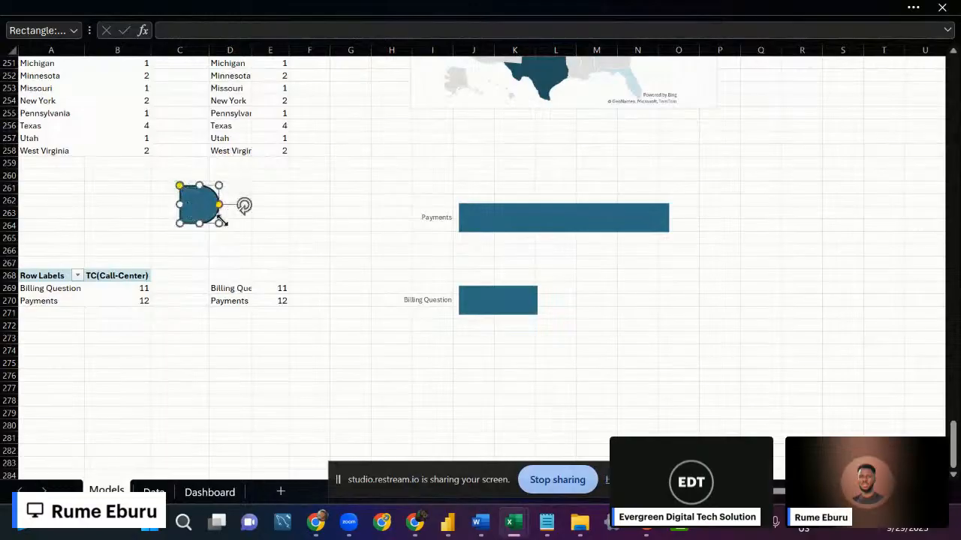
# Set the small rounded rectangle above the linked cells to No Outline and copy the shape.
pyautogui.rightClick(198, 202)
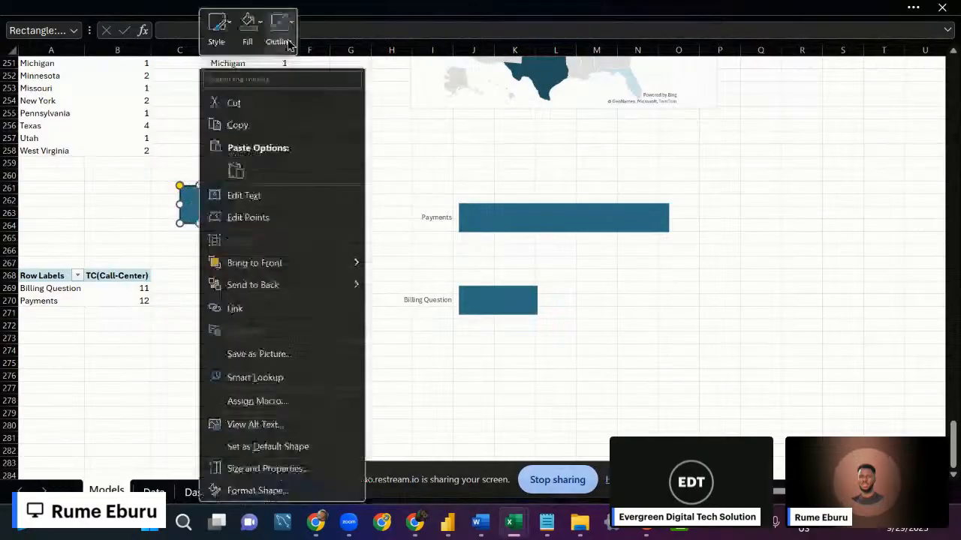
pyautogui.click(286, 39)
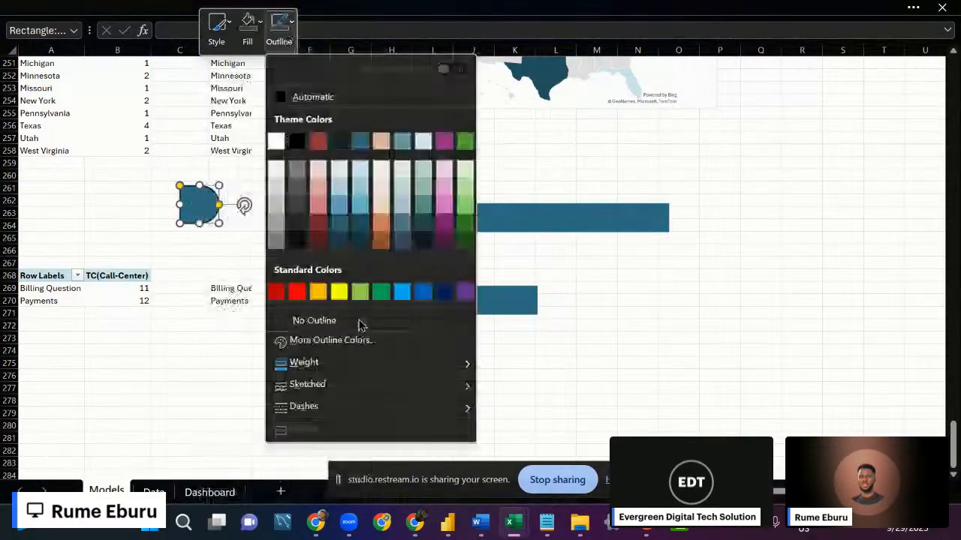
pyautogui.click(358, 323)
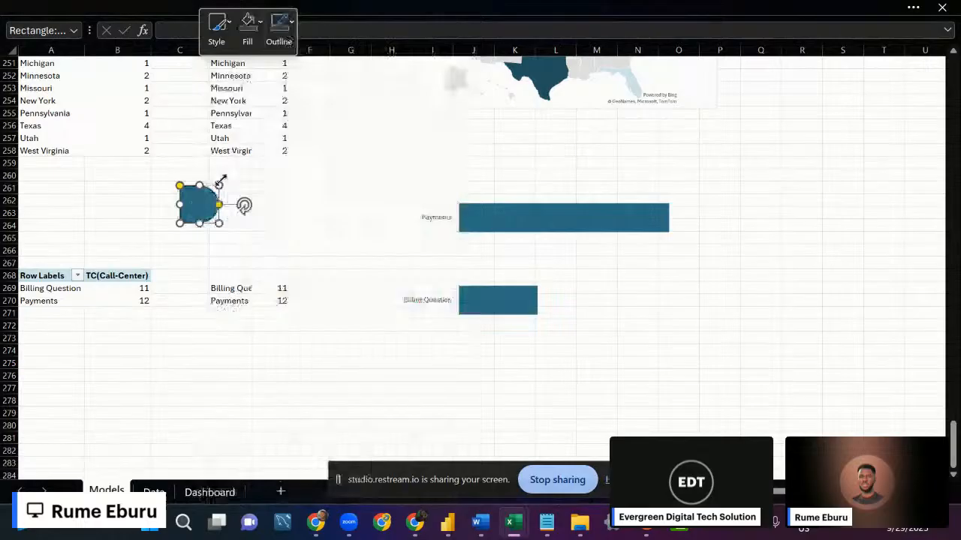
pyautogui.click(354, 249)
pyautogui.click(204, 210)
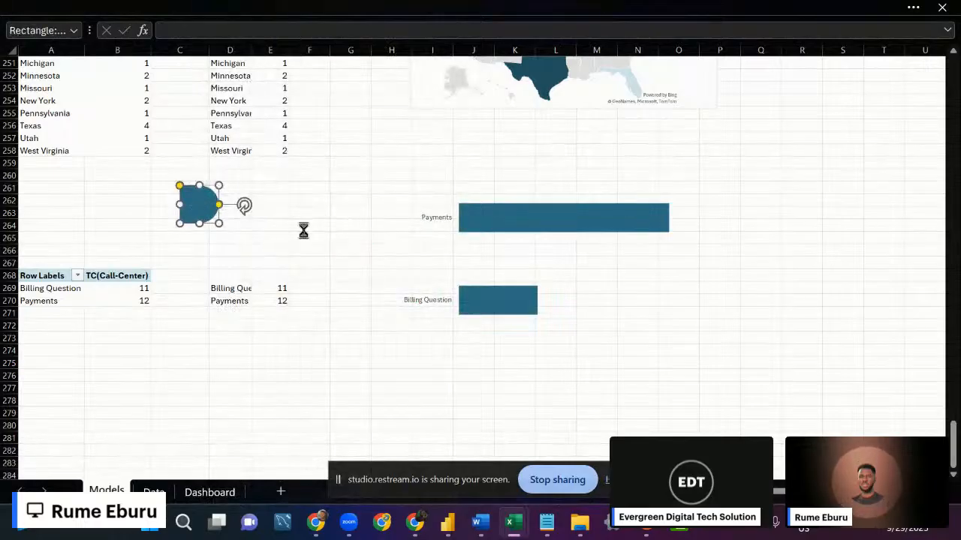
# Paste the copied rounded shape onto the bar chart's data series so both the Payments and Billing Question bars use it as fill.
pyautogui.click(615, 220)
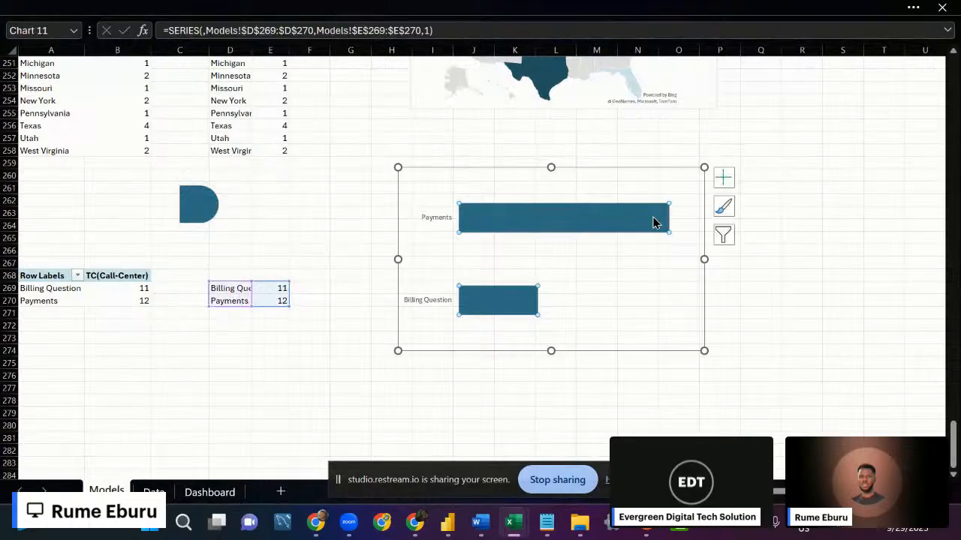
pyautogui.hotkey('ctrl', 'v')
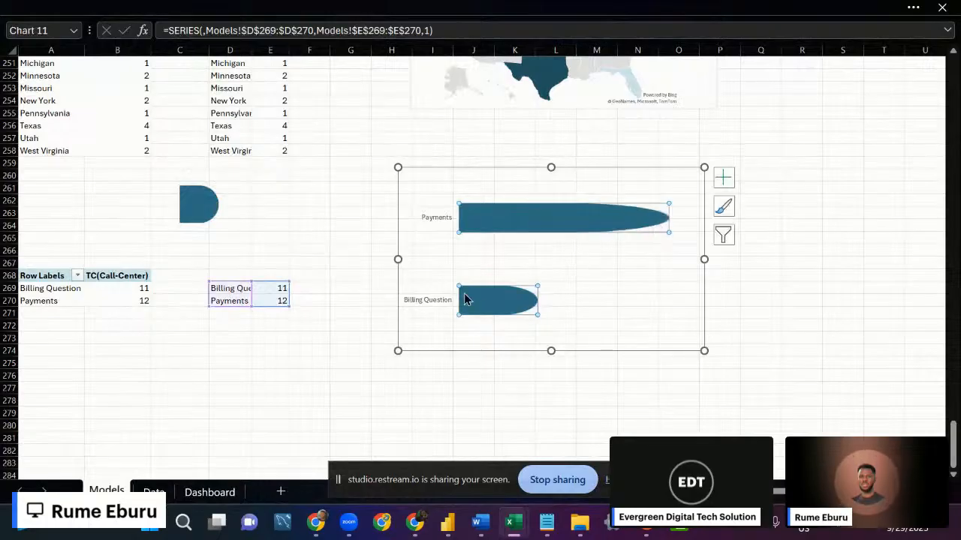
pyautogui.click(836, 334)
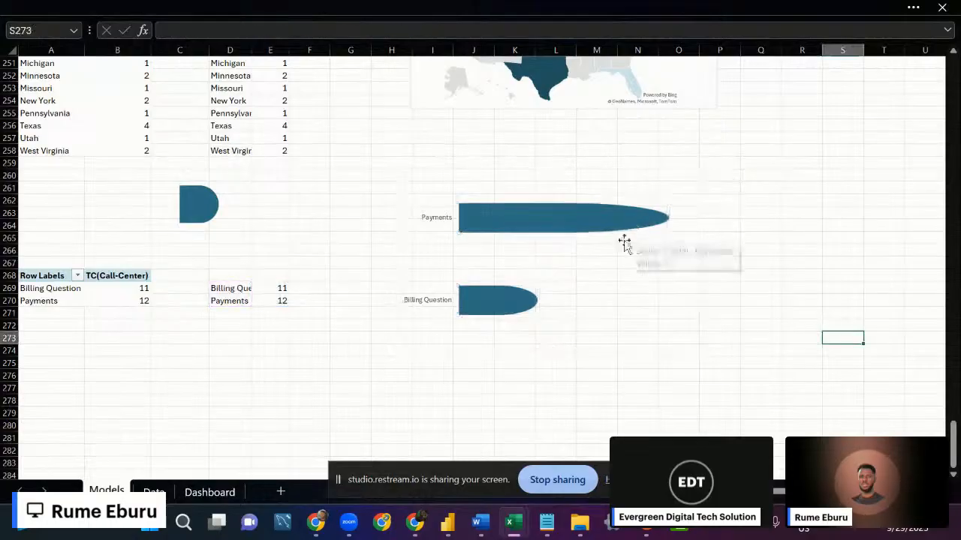
# Cut the whole Call-Center reasons bar chart from the Models sheet and switch to the Dashboard sheet.
pyautogui.click(455, 324)
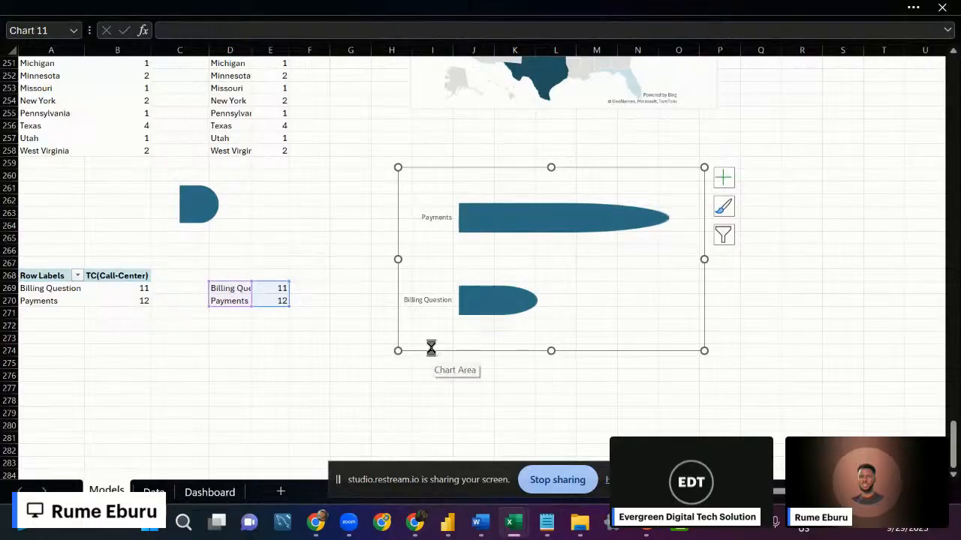
pyautogui.press('Delete')
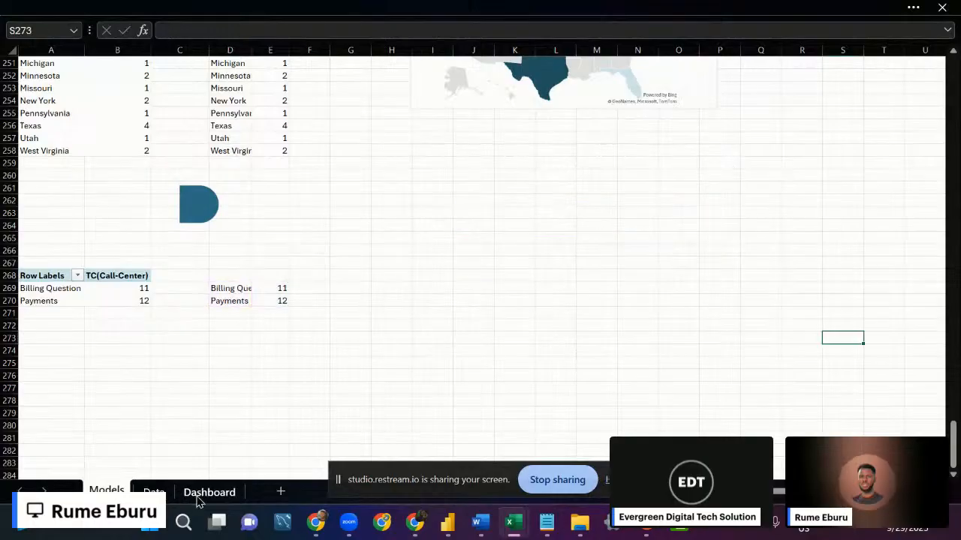
pyautogui.click(203, 492)
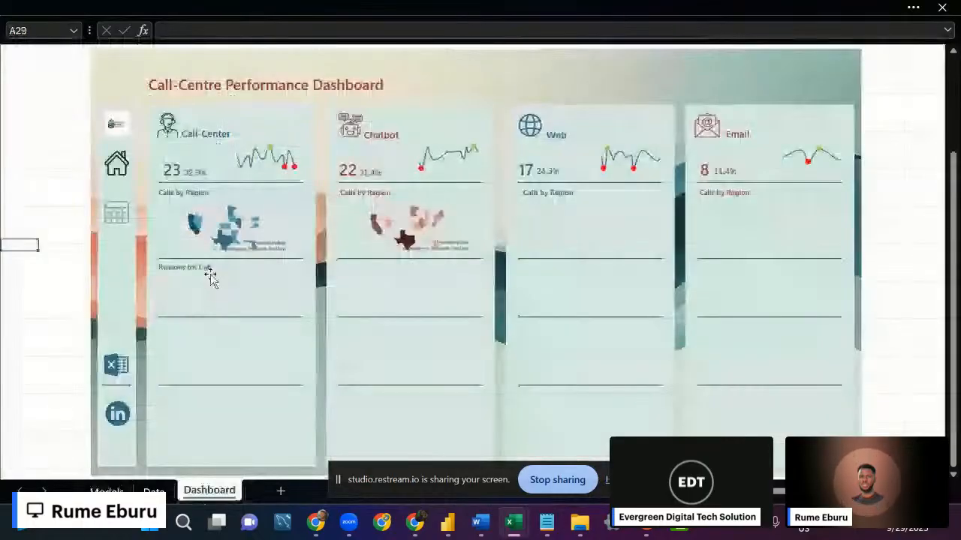
# Paste the copied bar chart onto the dashboard and shrink it to fit under Reasons for Call in the Call-Center card.
pyautogui.hotkey('ctrl', 'v')
pyautogui.moveTo(166, 412); pyautogui.dragTo(296, 388)
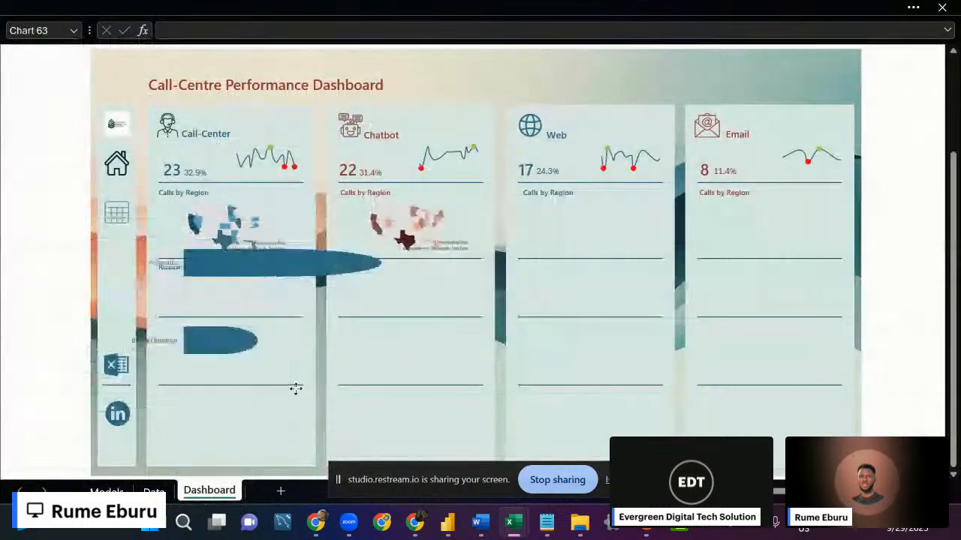
pyautogui.moveTo(414, 386); pyautogui.dragTo(284, 348)
pyautogui.moveTo(206, 216); pyautogui.dragTo(206, 260)
pyautogui.moveTo(128, 304); pyautogui.dragTo(167, 304)
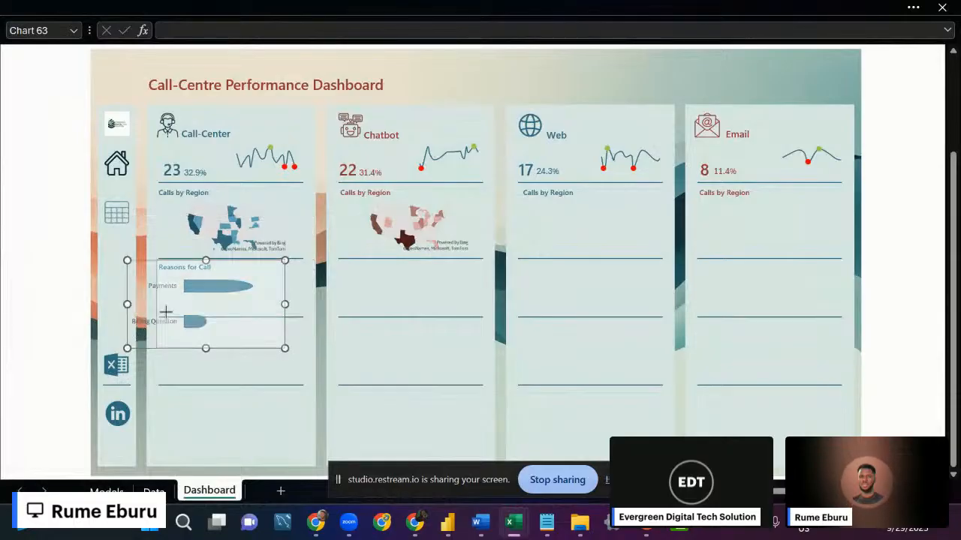
pyautogui.moveTo(225, 342); pyautogui.dragTo(228, 311)
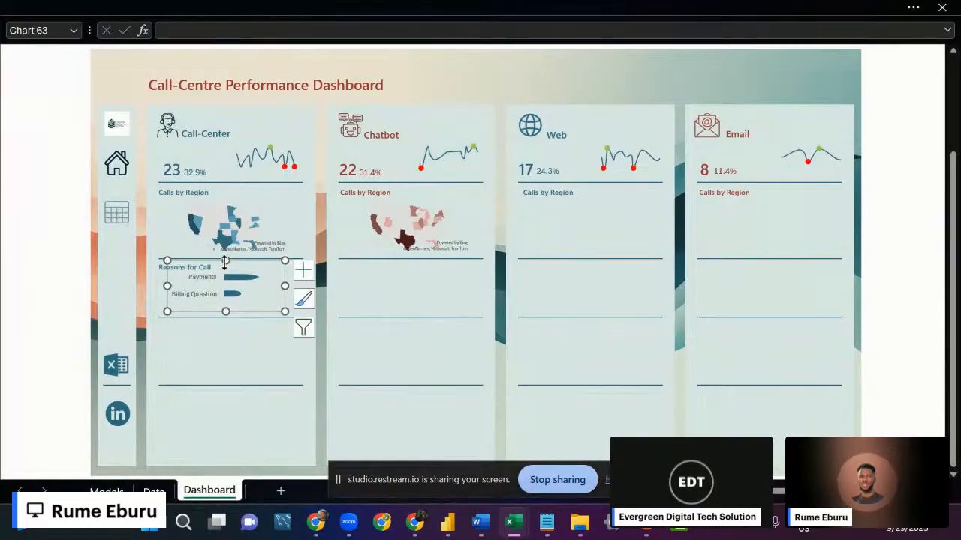
pyautogui.moveTo(167, 289); pyautogui.dragTo(162, 290)
pyautogui.moveTo(284, 289); pyautogui.dragTo(280, 290)
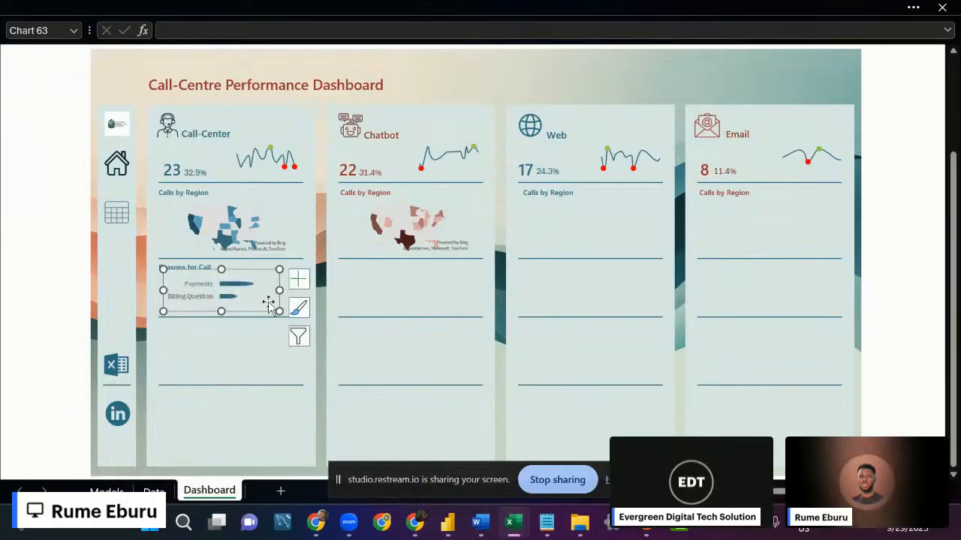
# Widen the Reasons for Call chart and its plot area towards the right edge of the Call-Center card.
pyautogui.click(247, 291)
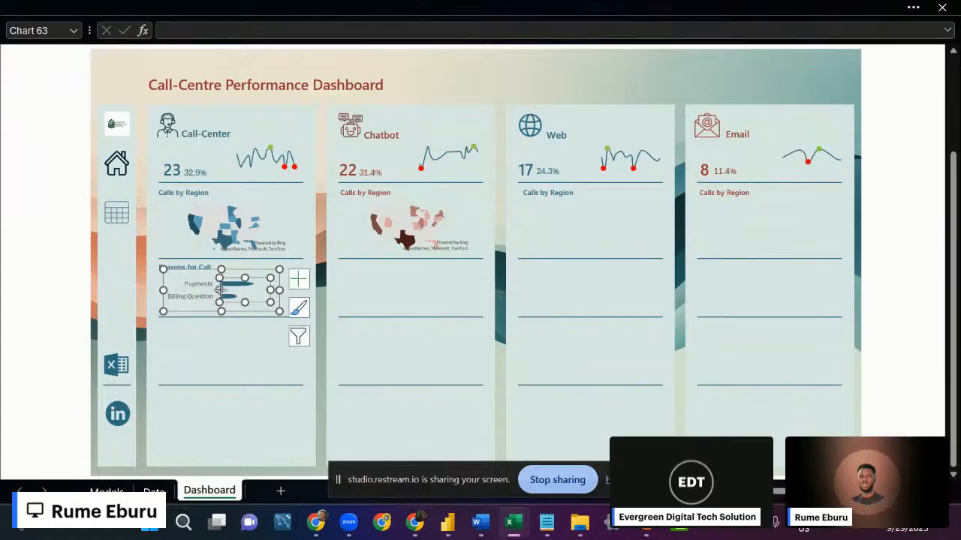
pyautogui.moveTo(219, 291); pyautogui.dragTo(216, 292)
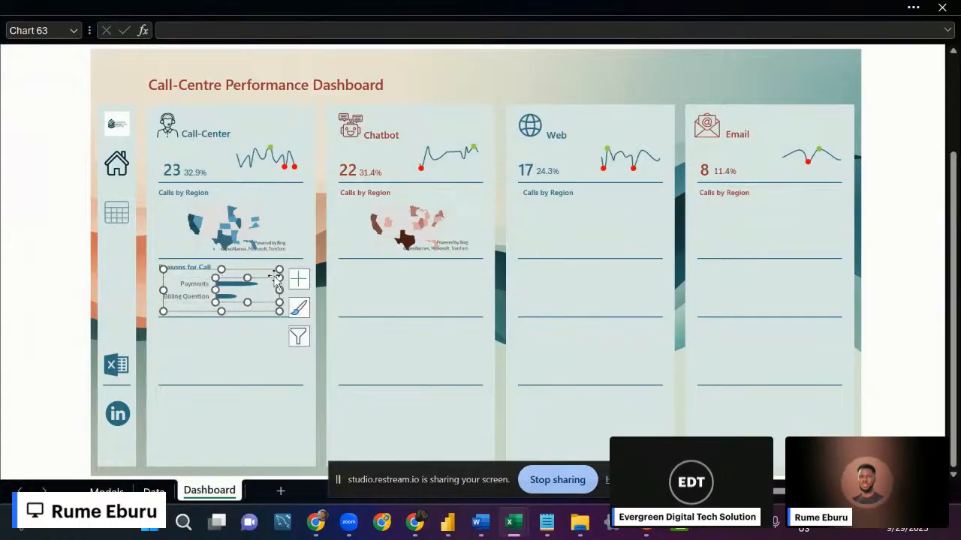
pyautogui.click(277, 274)
pyautogui.click(258, 278)
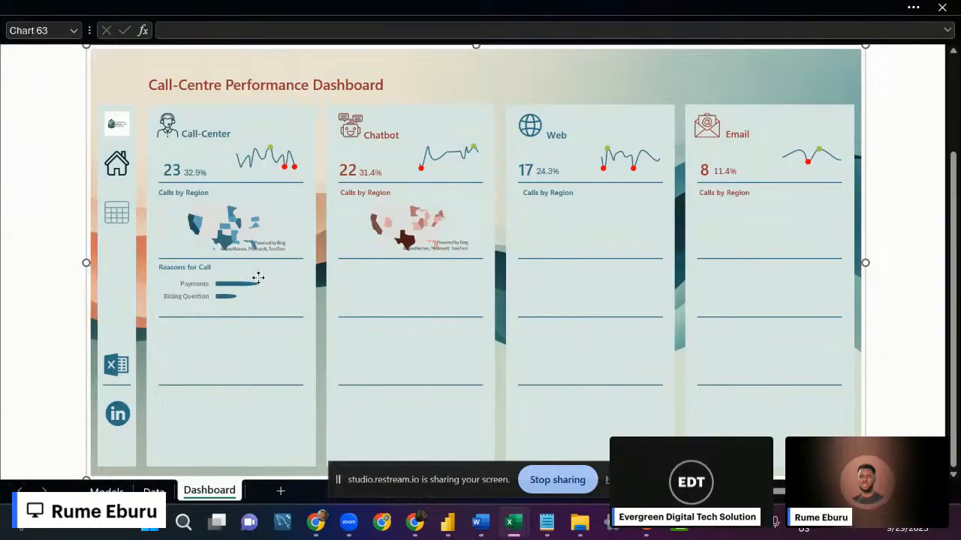
pyautogui.moveTo(282, 288); pyautogui.dragTo(294, 288)
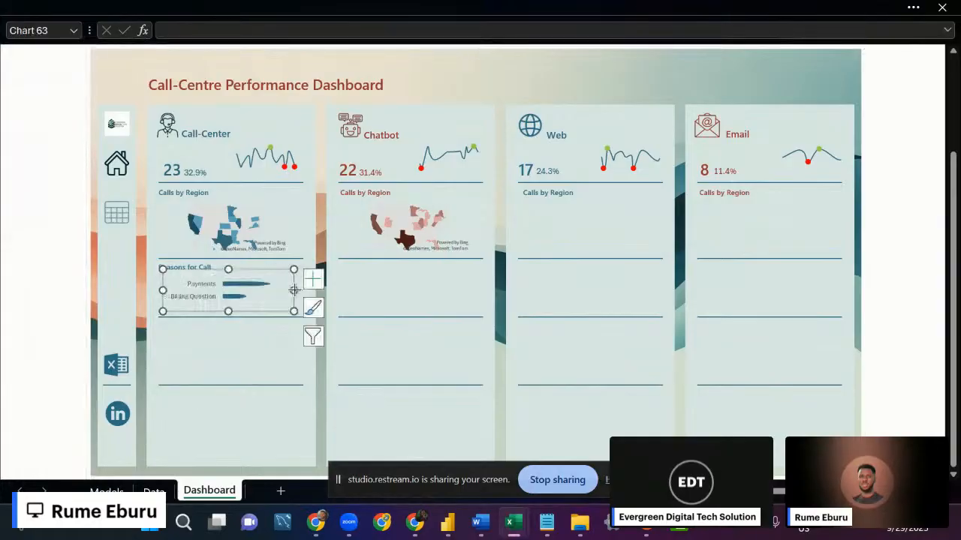
pyautogui.click(233, 286)
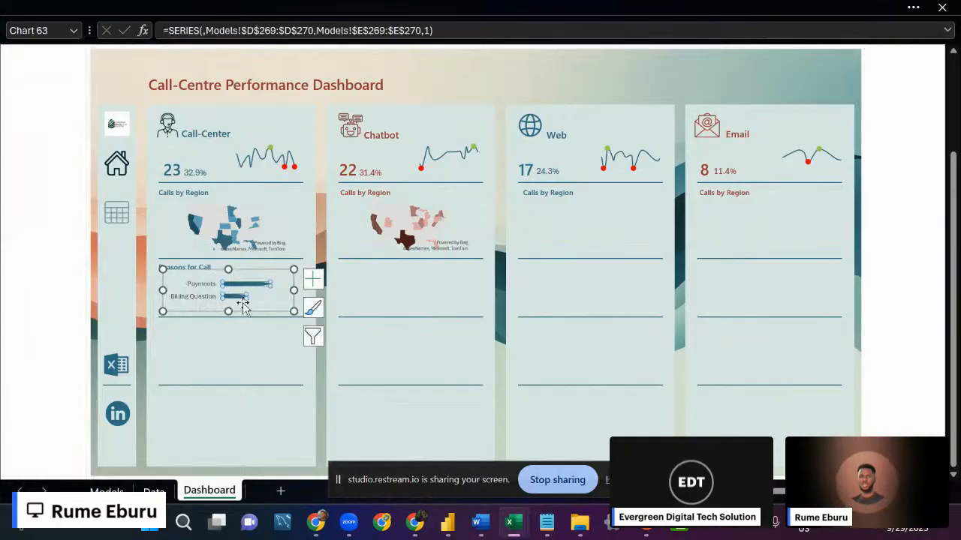
pyautogui.click(40, 317)
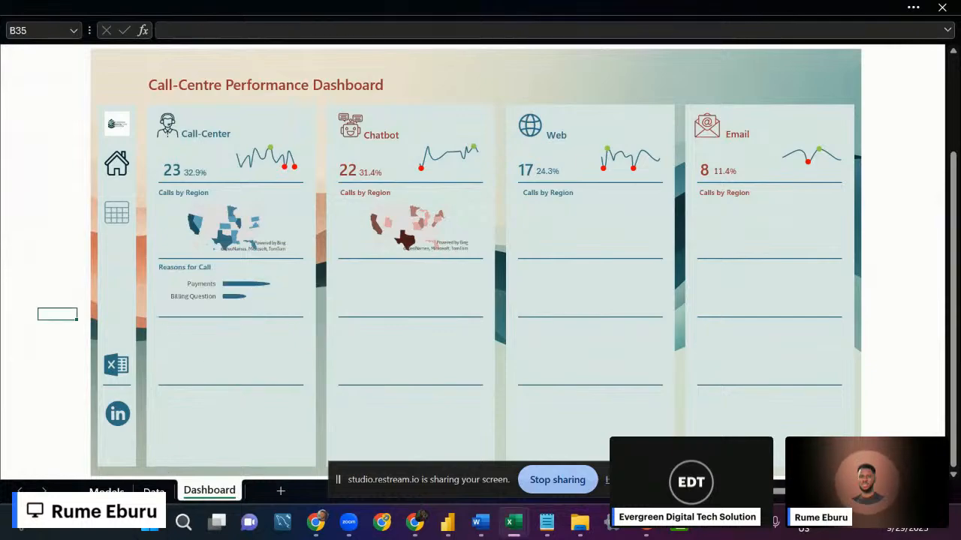
# Reduce the corner rounding of the teal shape on the Models sheet and apply it to the dashboard's Reasons for Call bars.
pyautogui.click(148, 487)
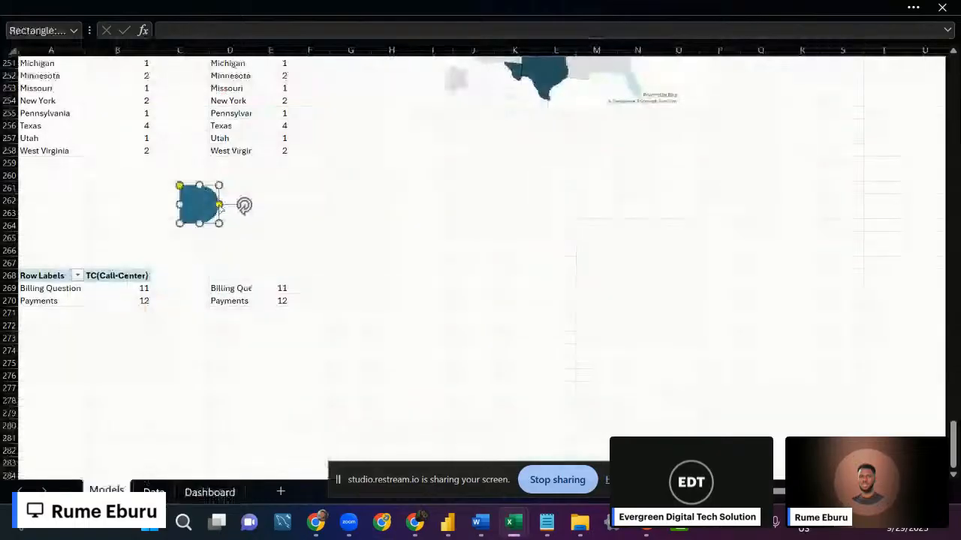
pyautogui.moveTo(218, 201); pyautogui.dragTo(224, 211)
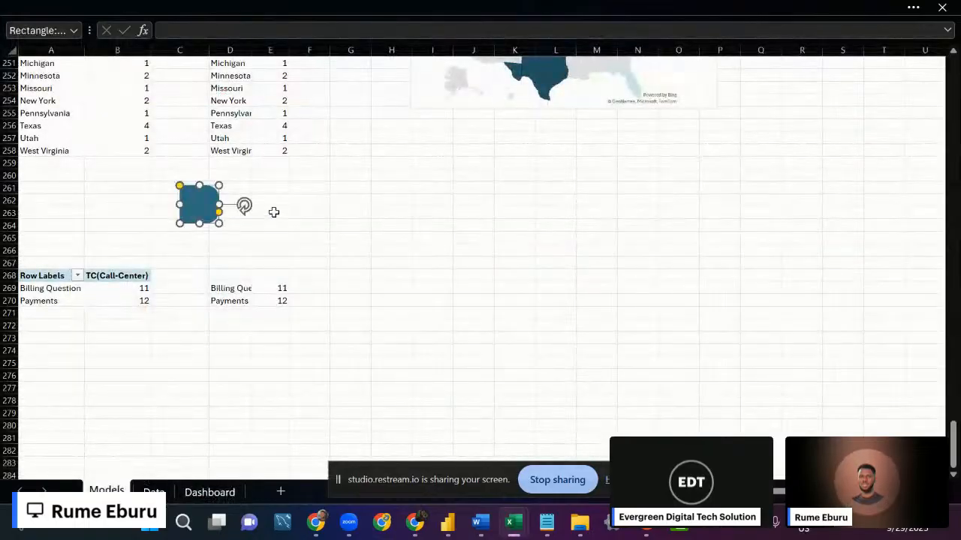
pyautogui.click(212, 497)
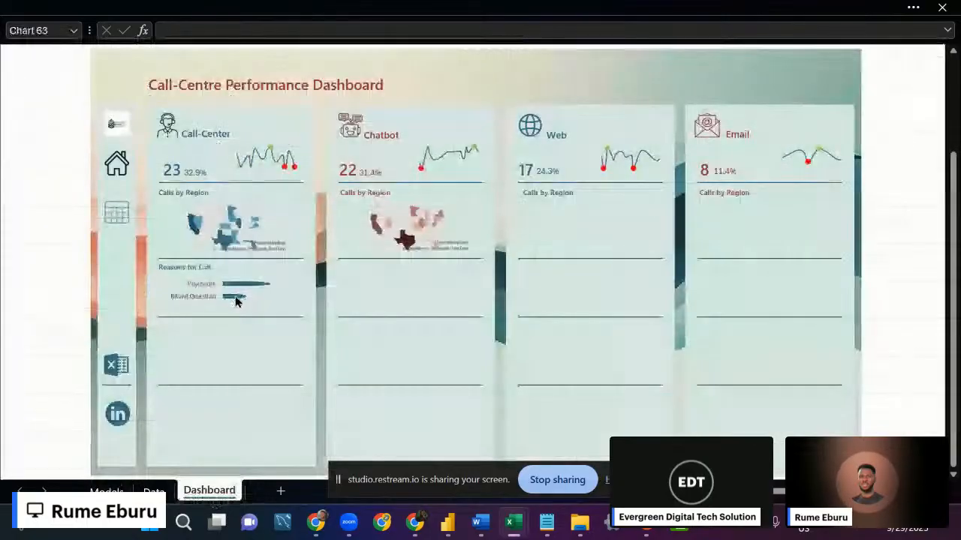
pyautogui.click(236, 298)
pyautogui.click(313, 279)
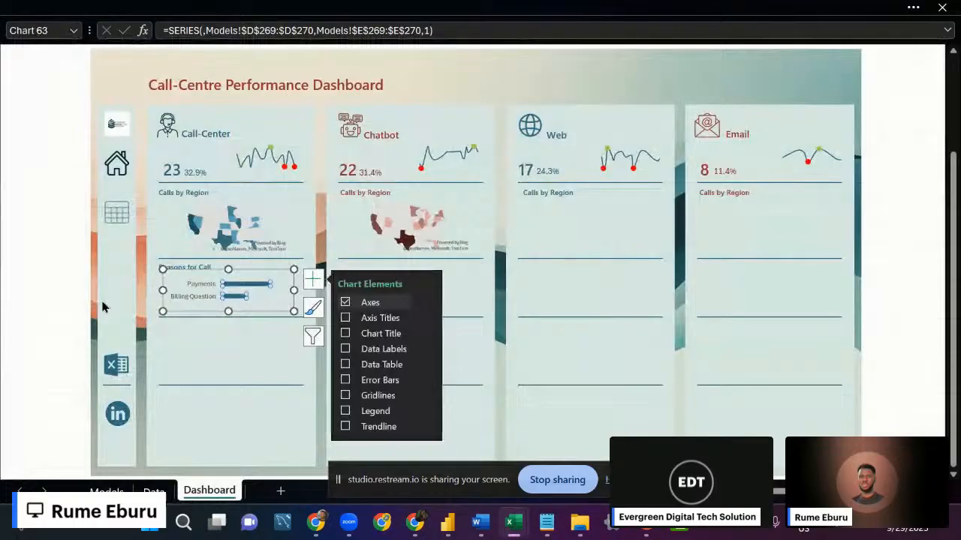
pyautogui.click(18, 270)
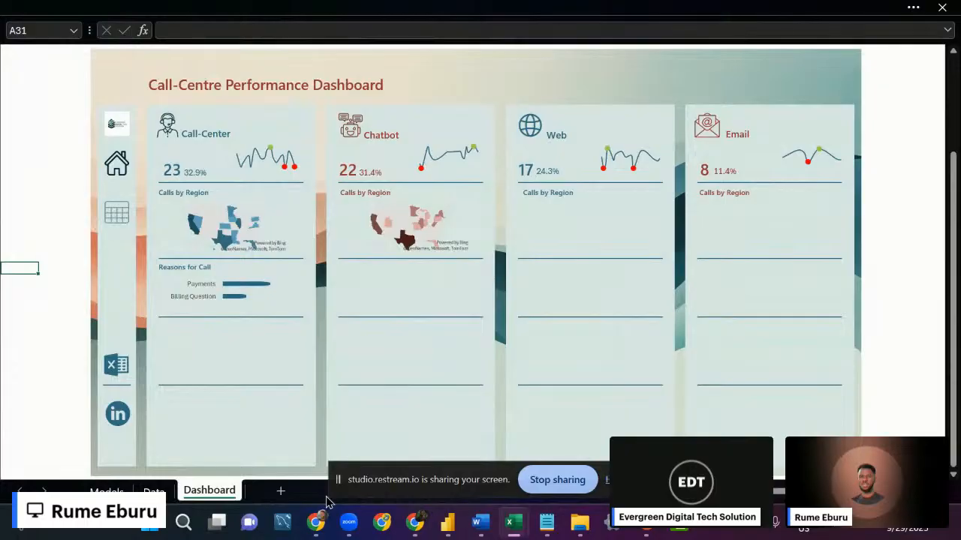
pyautogui.moveTo(510, 527)
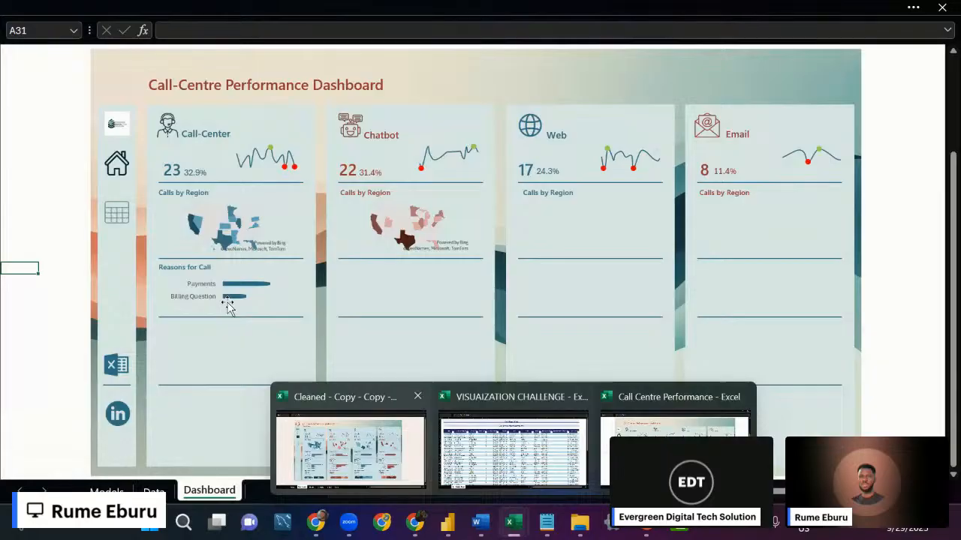
# Set the gap width of the Reasons for Call bars to 50%.
pyautogui.click(239, 302)
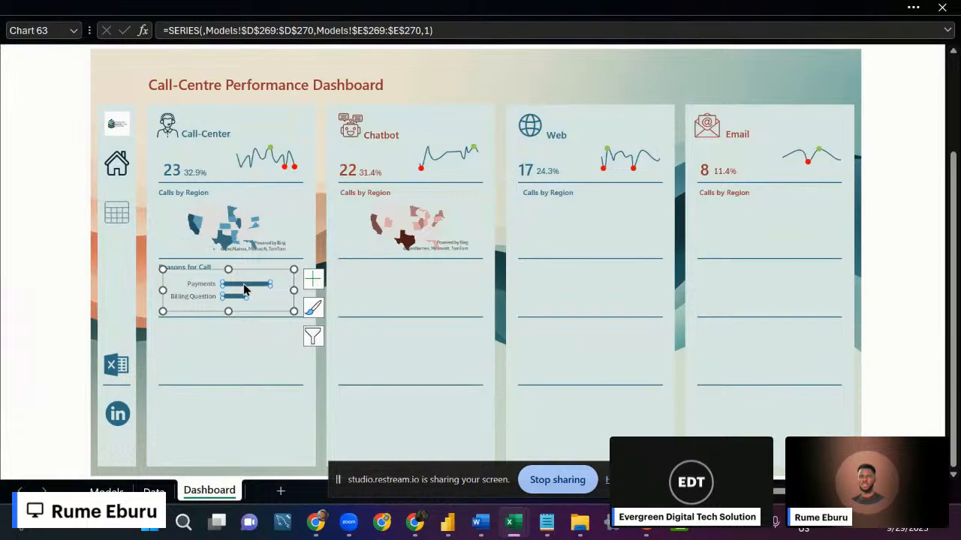
pyautogui.rightClick(245, 290)
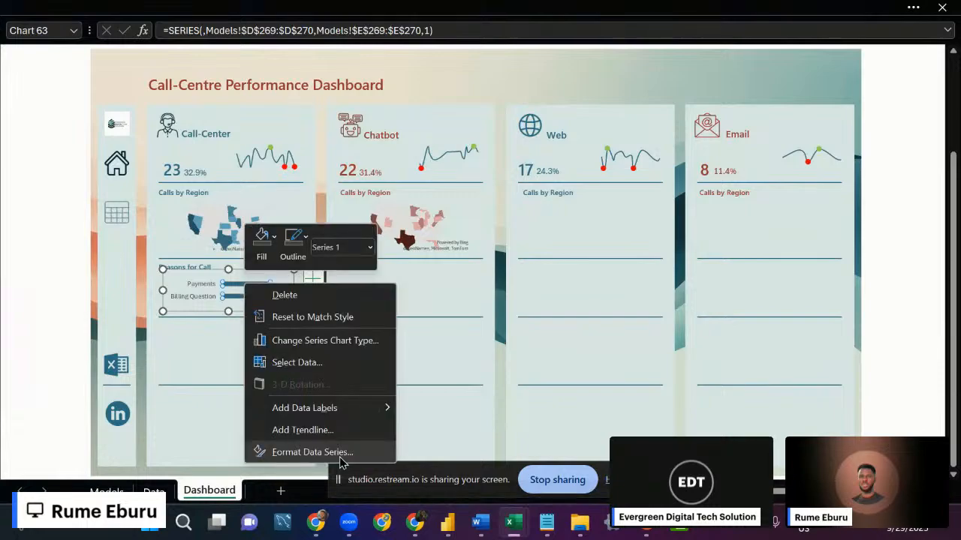
pyautogui.click(341, 452)
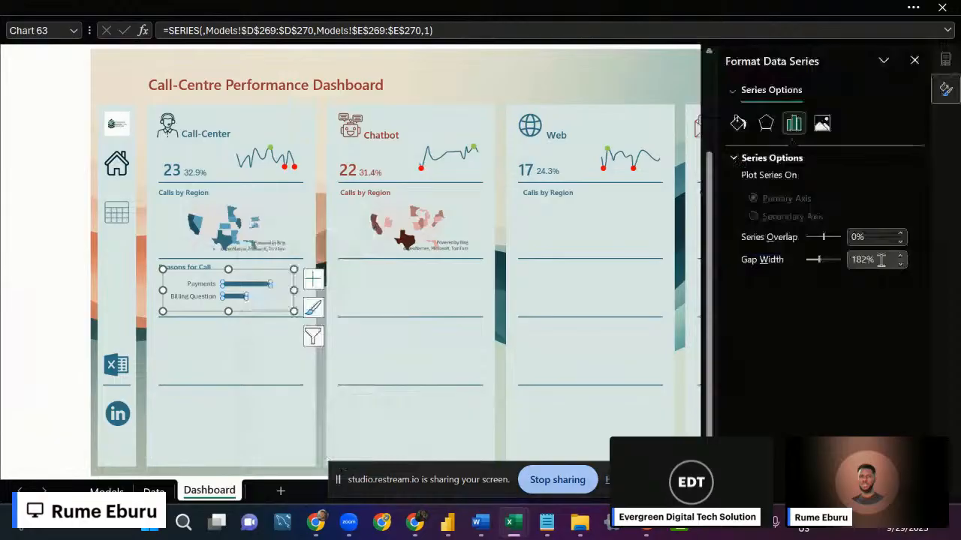
pyautogui.doubleClick(881, 259)
pyautogui.write('100')
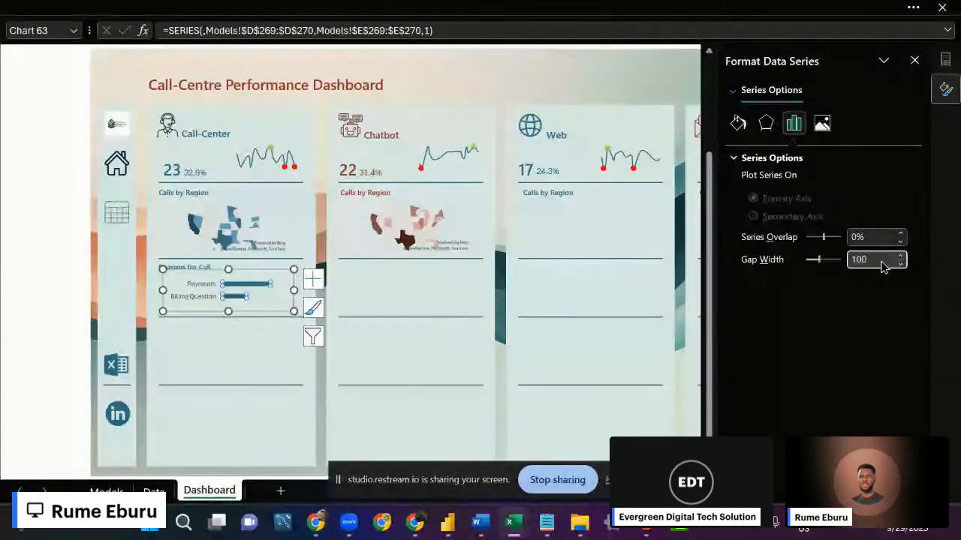
pyautogui.press('Return')
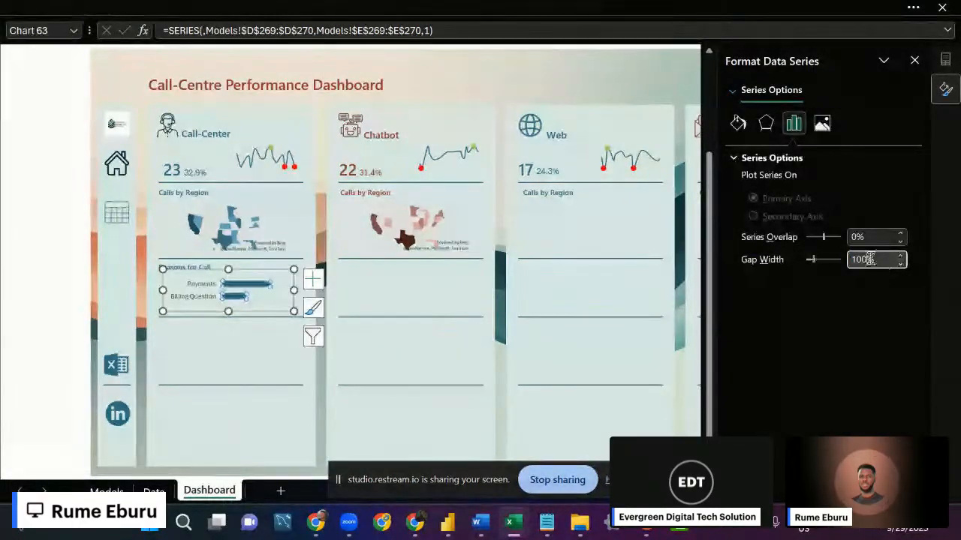
pyautogui.doubleClick(870, 259)
pyautogui.write('50')
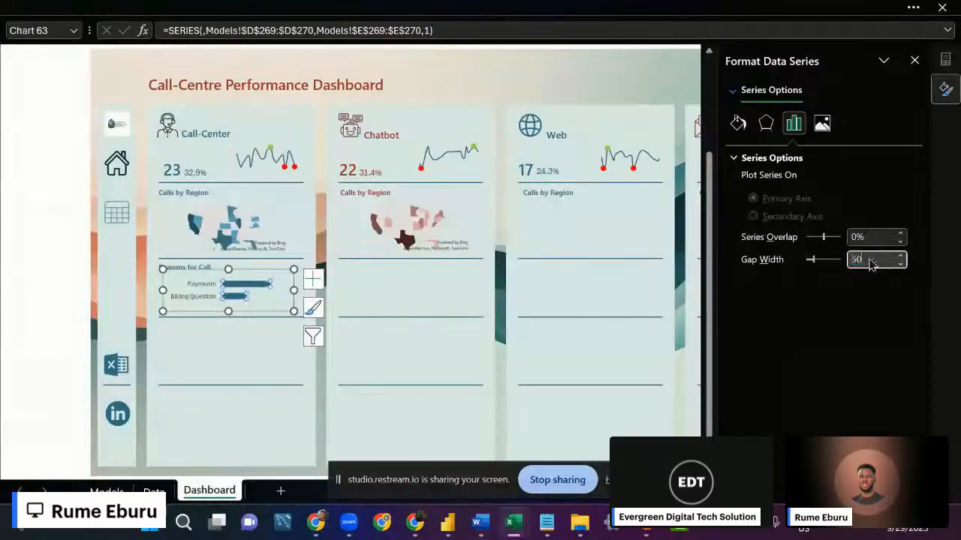
pyautogui.press('Return')
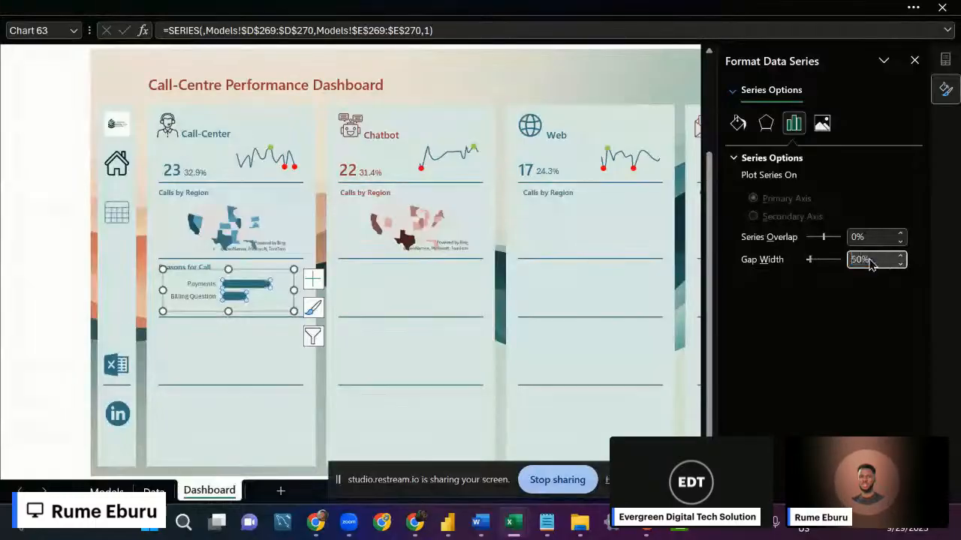
pyautogui.click(26, 277)
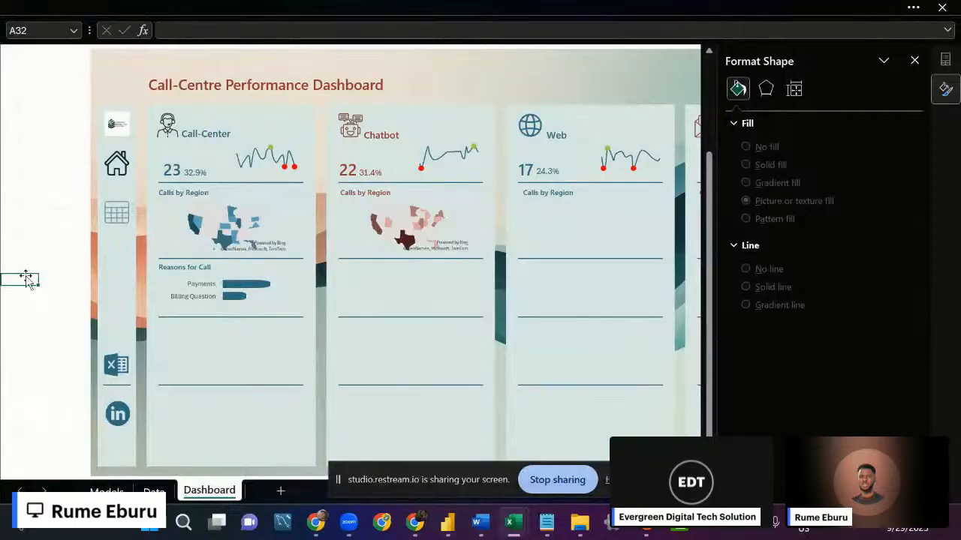
pyautogui.click(914, 60)
# Adjust the plot area height of the Reasons for Call chart so the two bars are thicker and sit between the heading and divider.
pyautogui.click(237, 309)
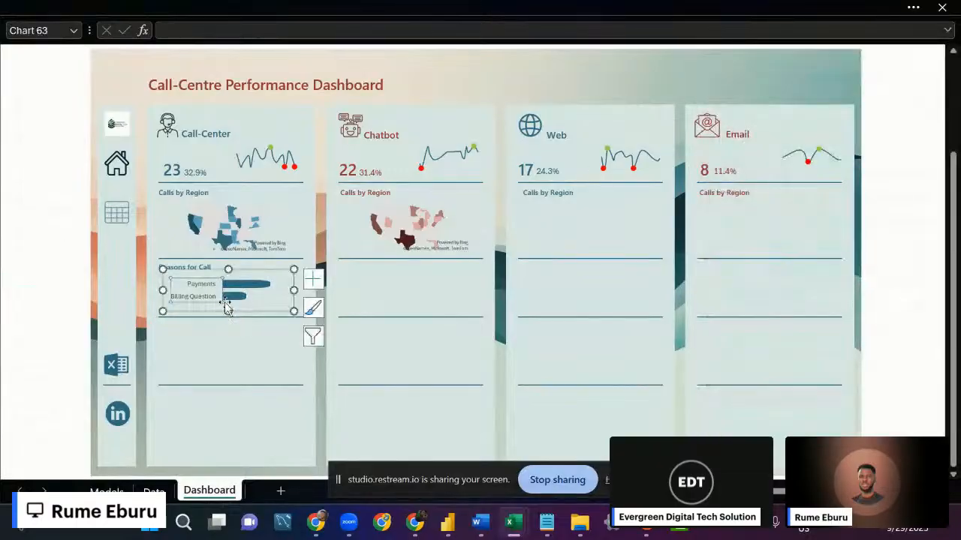
pyautogui.click(257, 288)
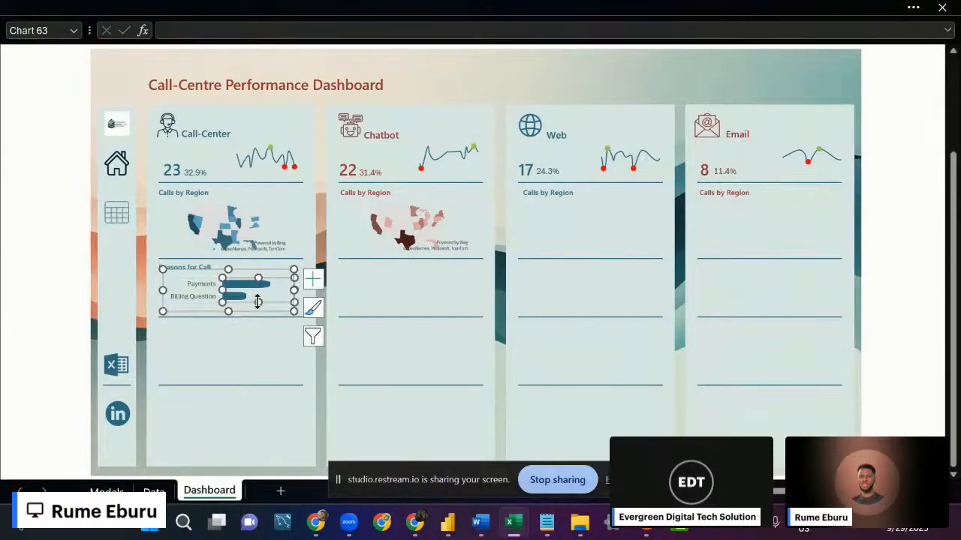
pyautogui.moveTo(246, 302); pyautogui.dragTo(258, 273)
pyautogui.click(64, 292)
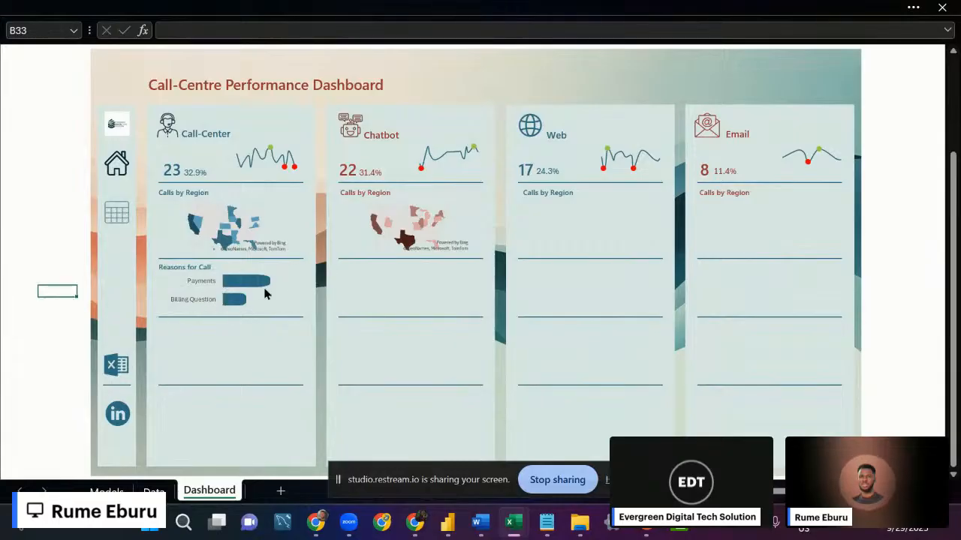
pyautogui.click(264, 293)
pyautogui.click(264, 289)
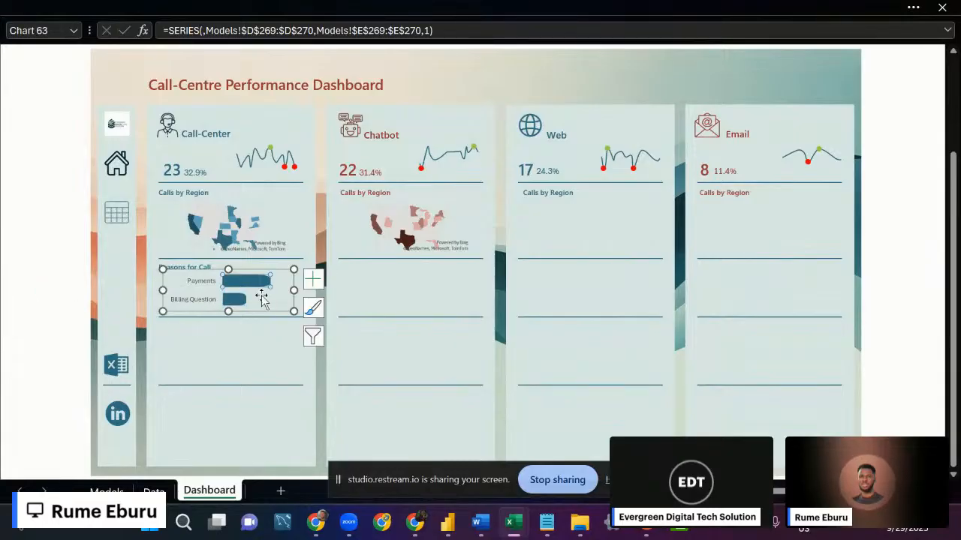
pyautogui.click(259, 301)
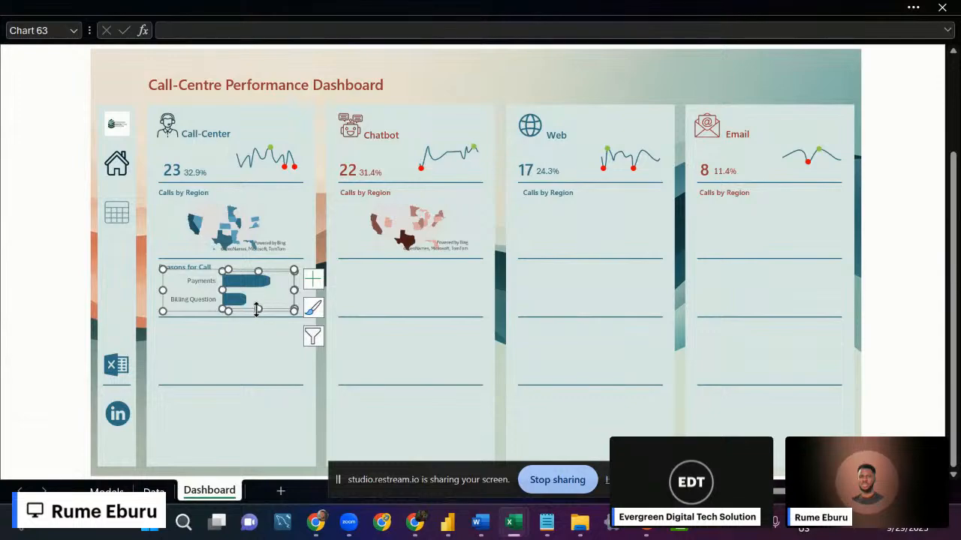
pyautogui.moveTo(256, 310); pyautogui.dragTo(256, 305)
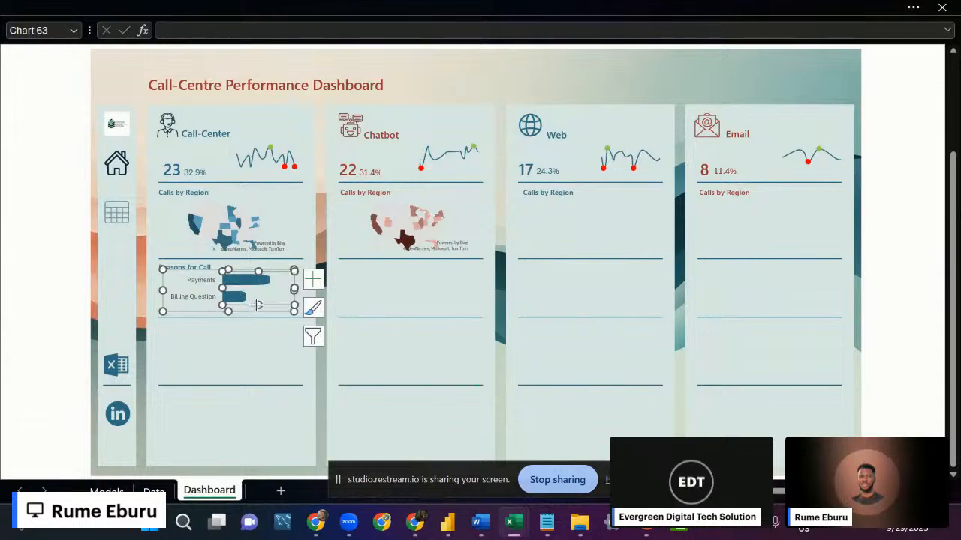
pyautogui.click(54, 277)
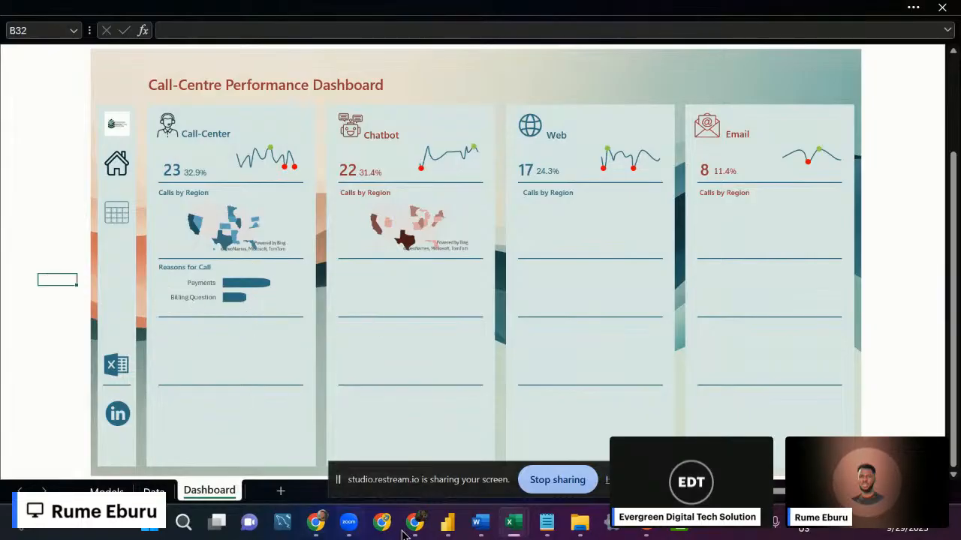
# Examine the finished reference dashboard in the Cleaned - Copy - Copy workbook, then return to the Call Centre Performance workbook.
pyautogui.moveTo(514, 530)
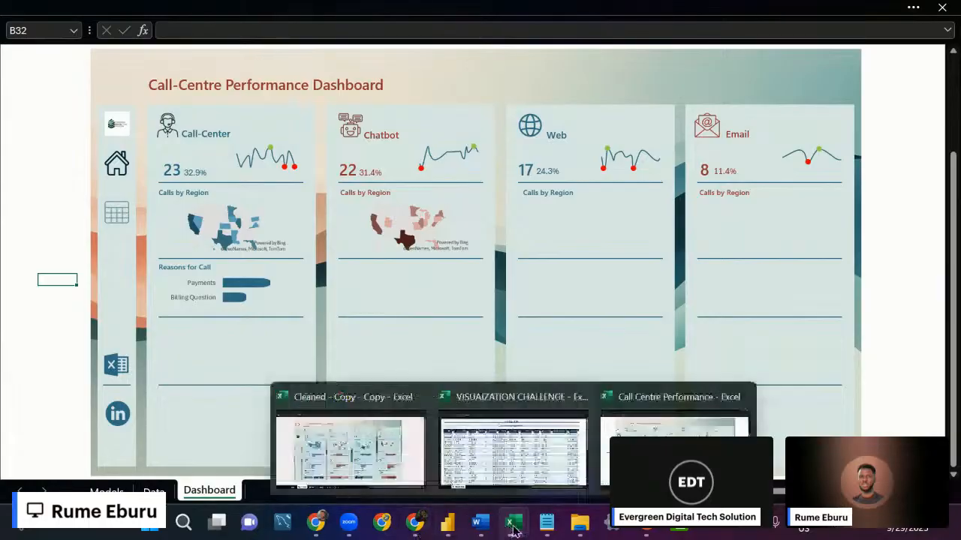
pyautogui.click(349, 449)
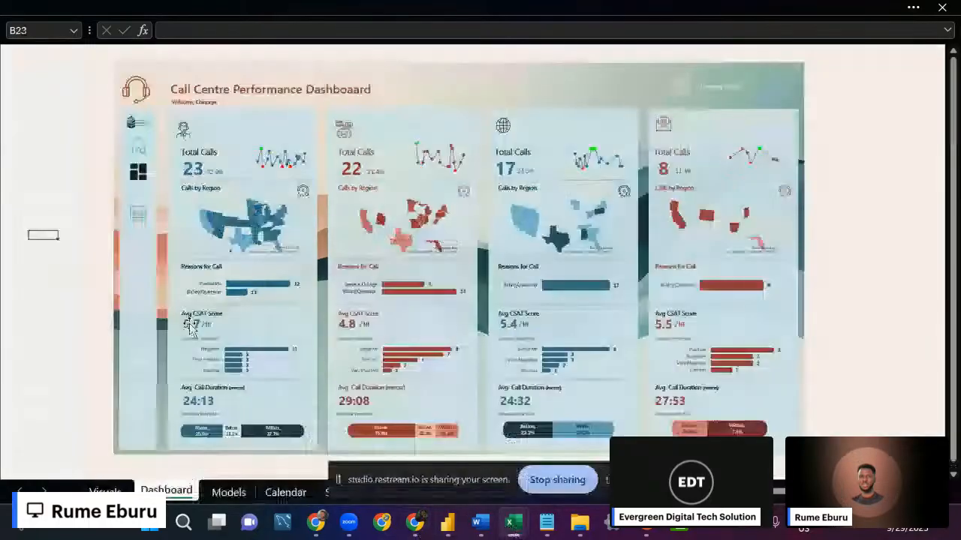
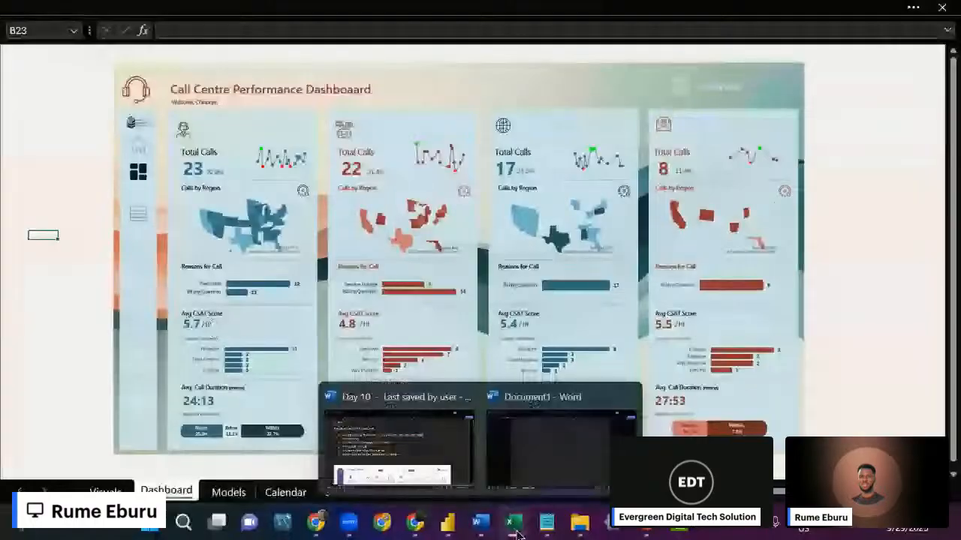
pyautogui.moveTo(516, 533)
pyautogui.click(350, 450)
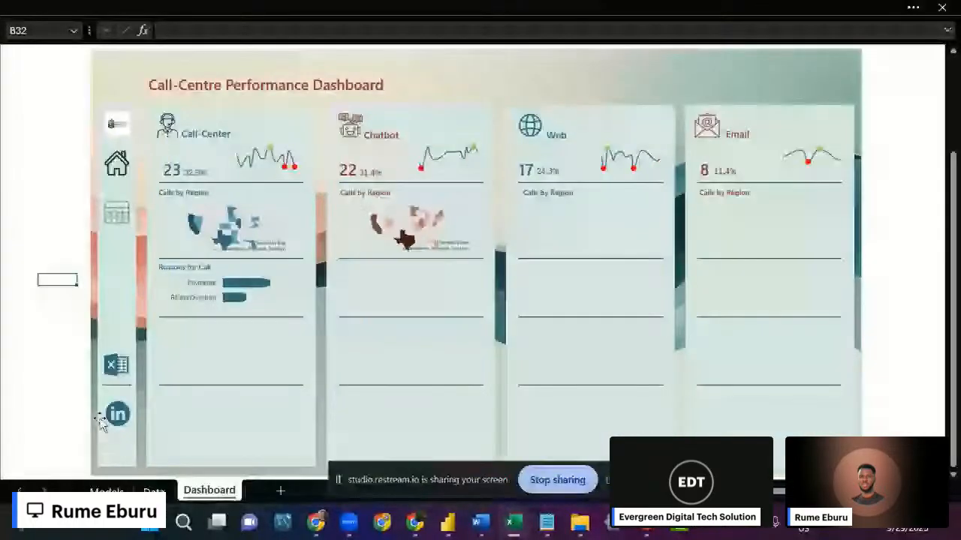
# On the Models sheet, enter =A85 in cell C85 to reference the ACS(Call-Centre) pivot value.
pyautogui.click(107, 490)
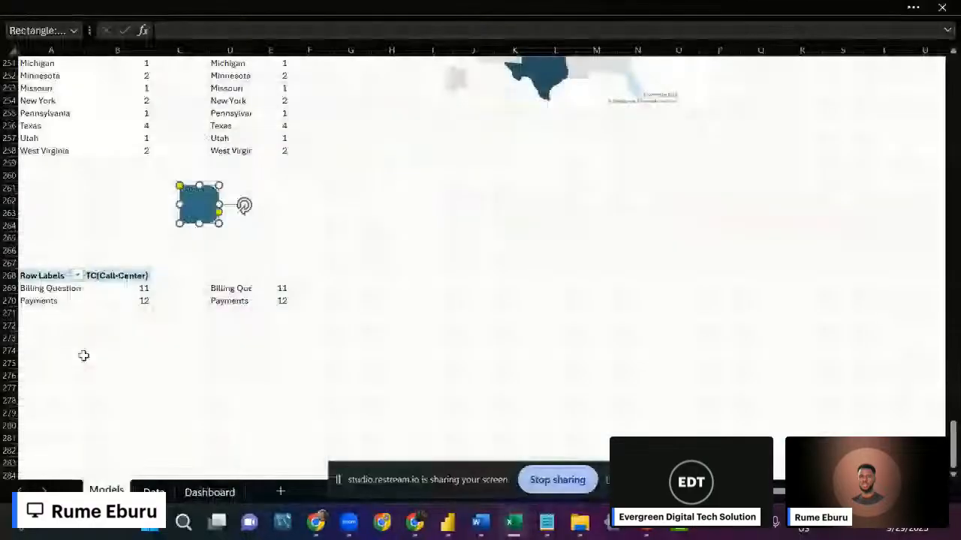
pyautogui.click(83, 356)
pyautogui.scroll(7, 75, 242)
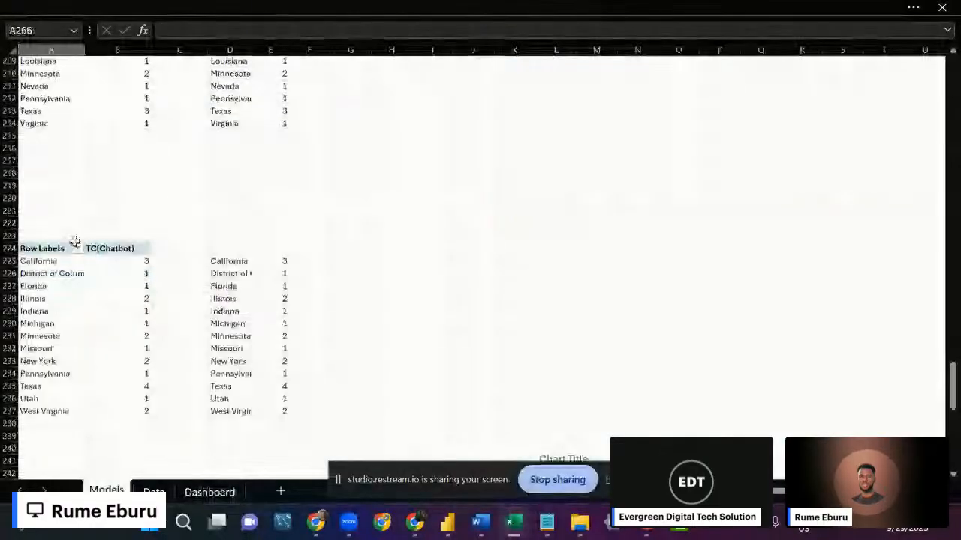
pyautogui.scroll(20, 75, 242)
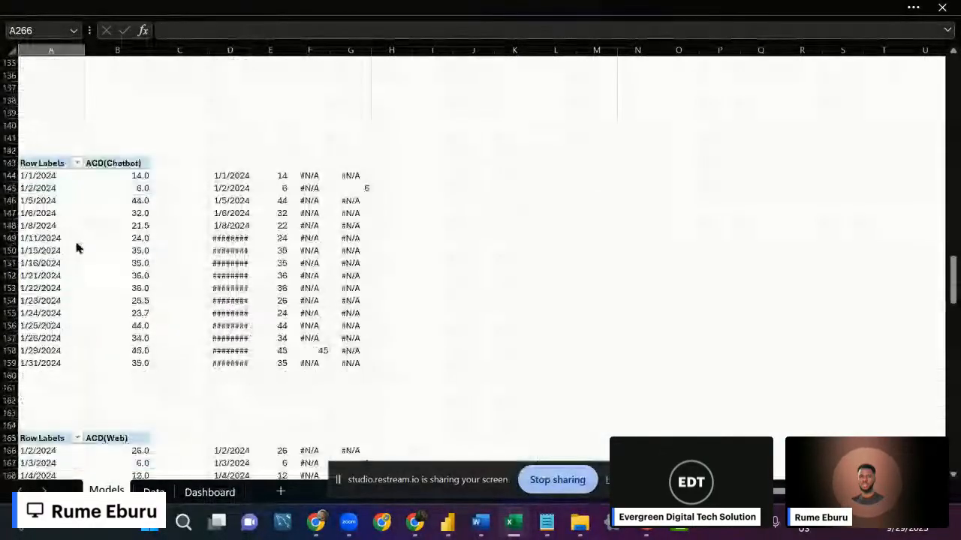
pyautogui.scroll(9, 75, 242)
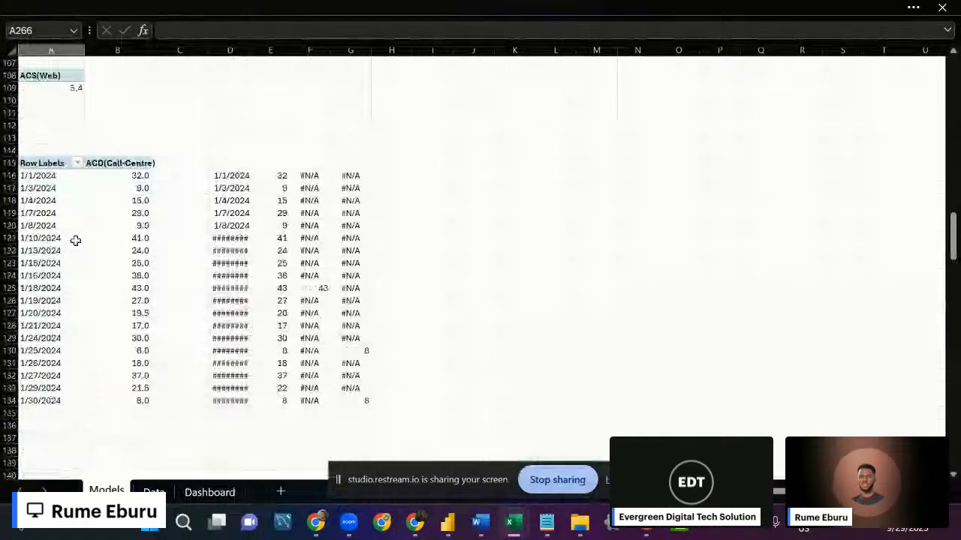
pyautogui.scroll(10, 76, 240)
pyautogui.scroll(-1, 56, 217)
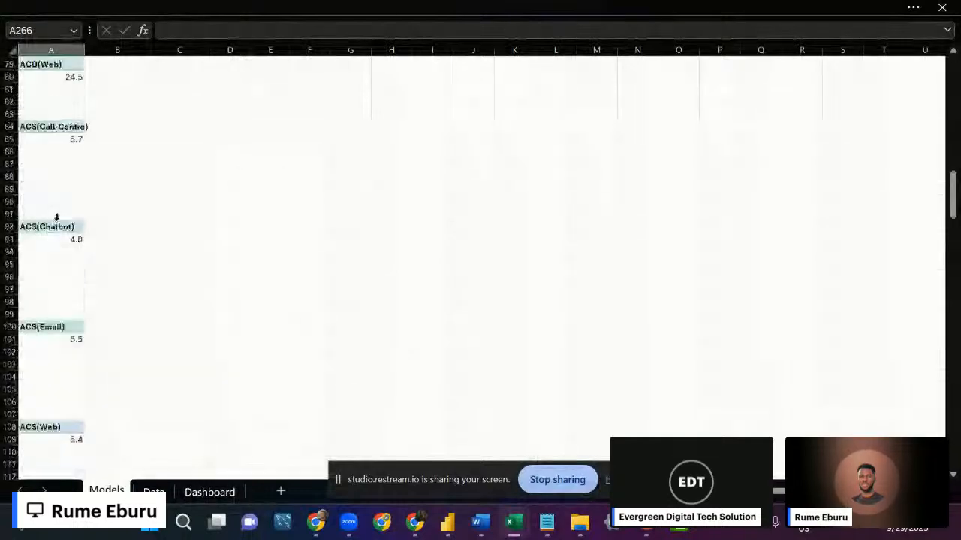
pyautogui.click(176, 142)
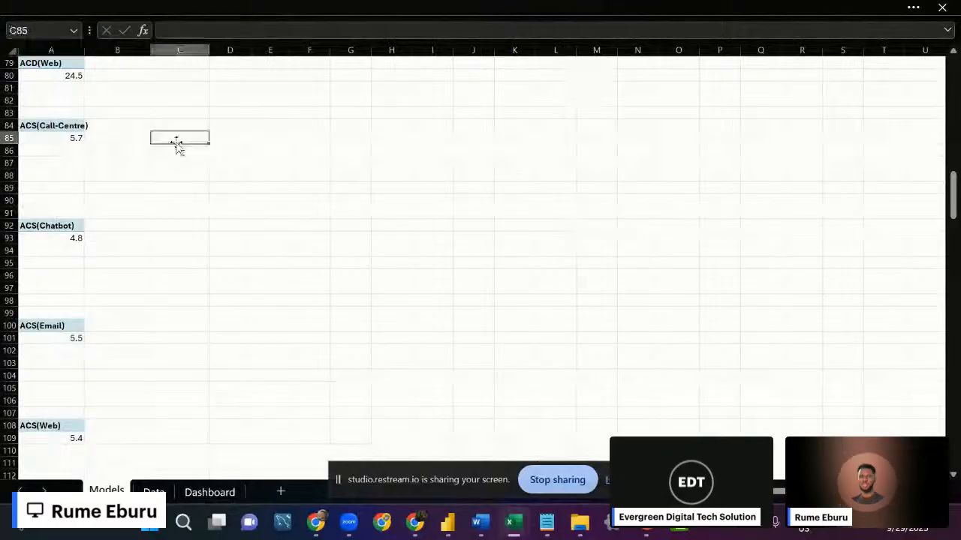
pyautogui.write('=')
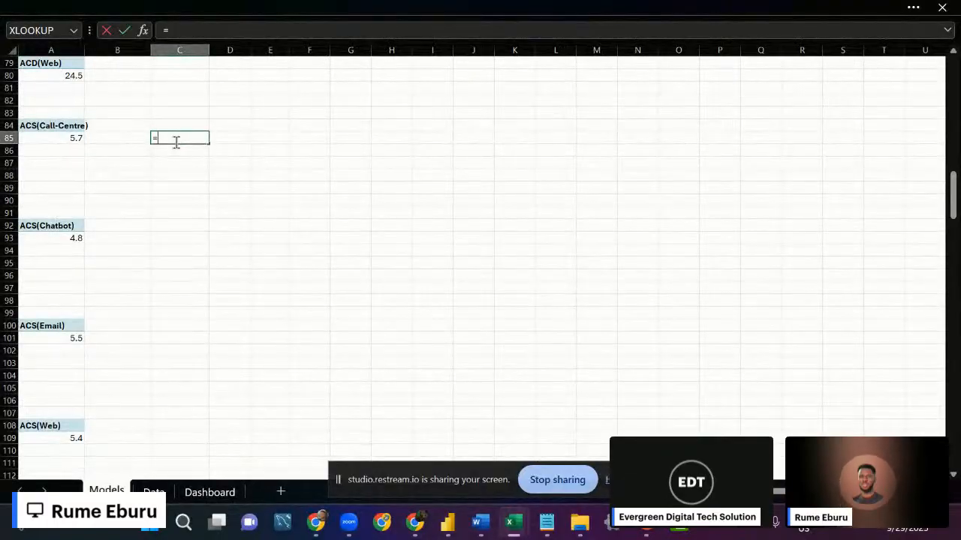
pyautogui.write('a85')
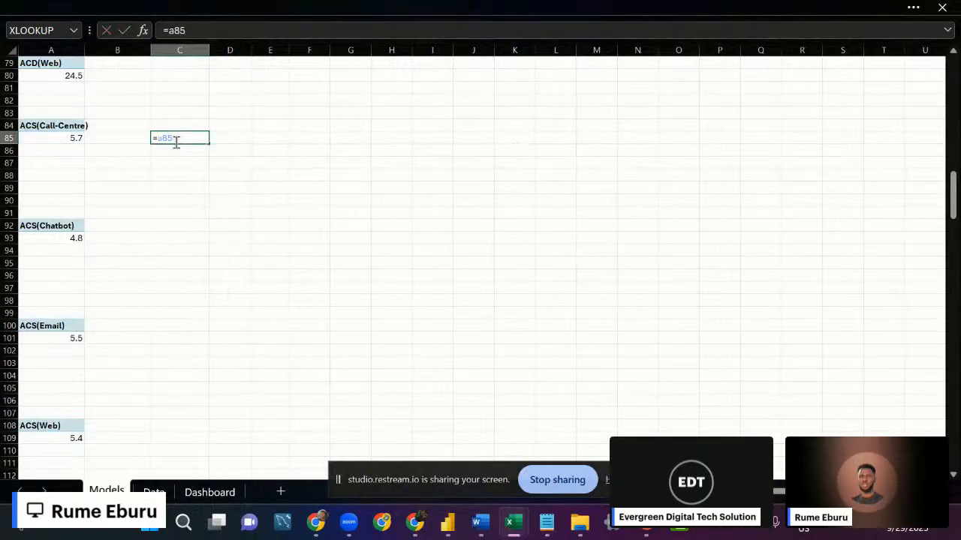
pyautogui.press('Return')
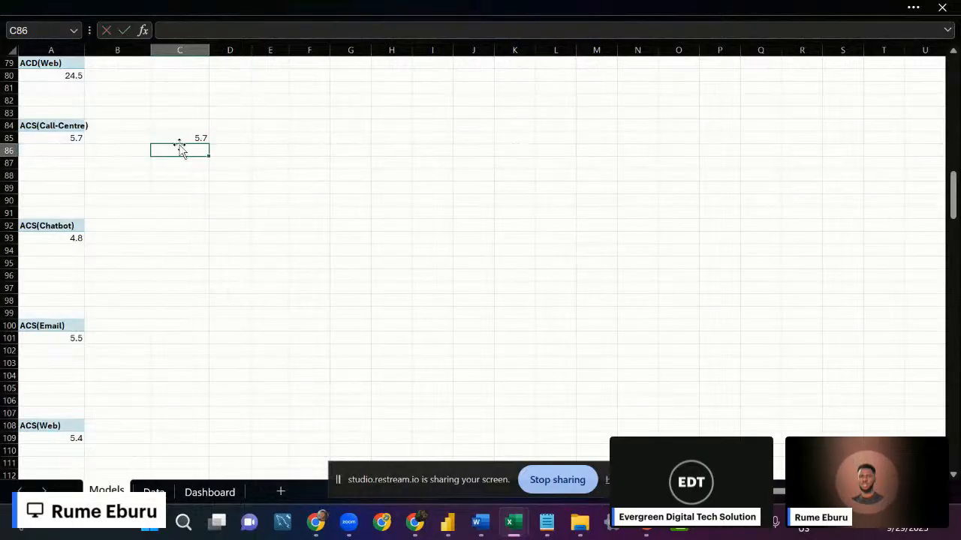
pyautogui.click(180, 137)
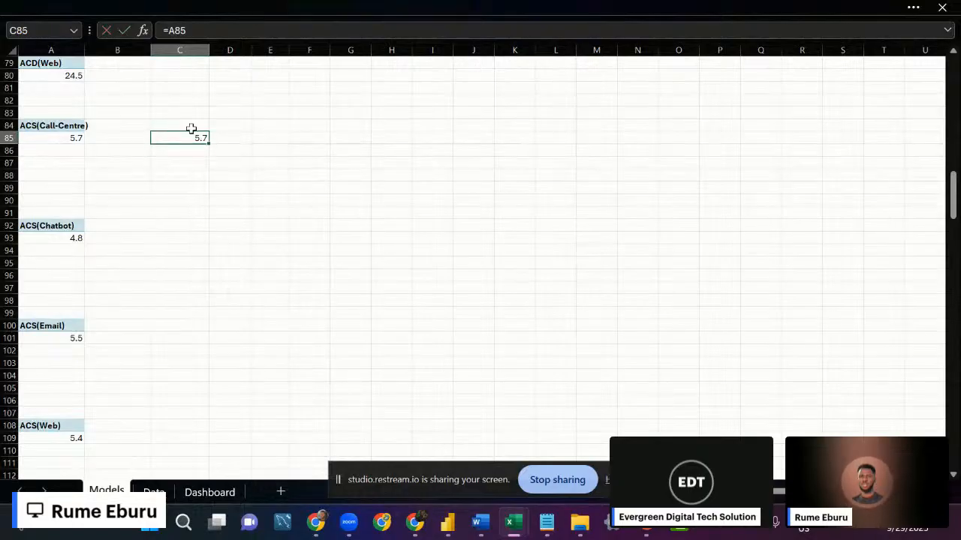
# On the Dashboard sheet, duplicate the Call-Center card's Reasons for Call heading and place the copy just below the divider under the bars.
pyautogui.click(209, 492)
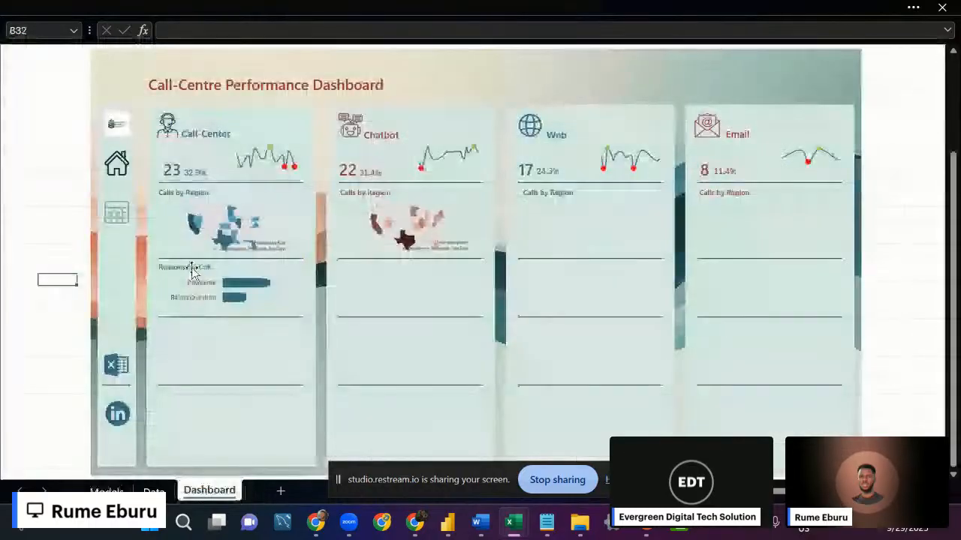
pyautogui.click(192, 270)
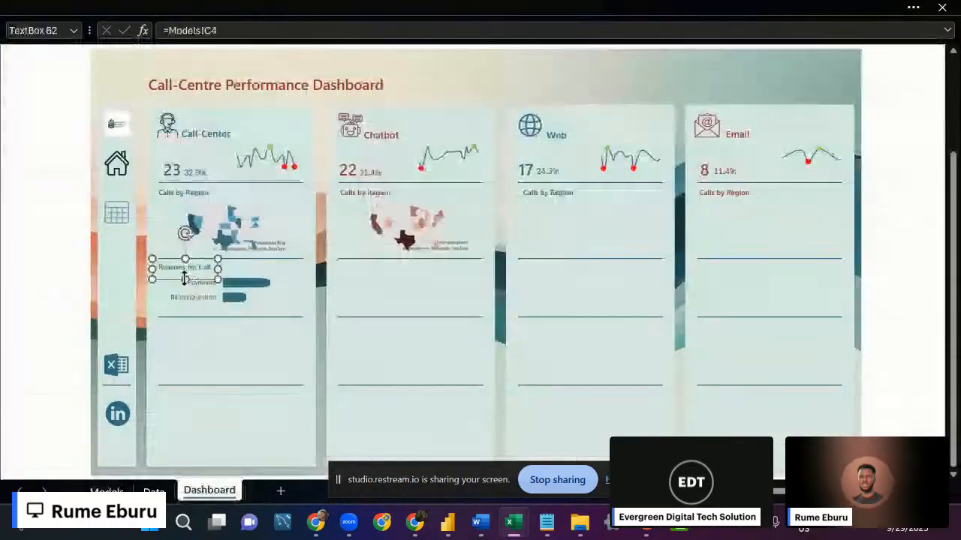
pyautogui.hotkey('ctrl', 'd')
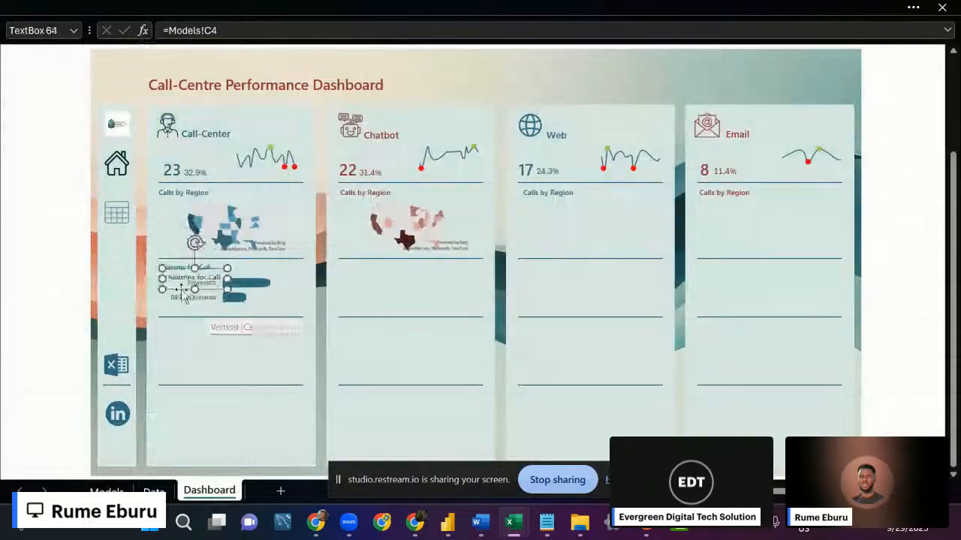
pyautogui.moveTo(178, 290); pyautogui.dragTo(169, 338)
# Check the reference dashboard in Cleaned - Copy - Copy, retitle the copied heading Avg CSAT Score and reduce its text box height.
pyautogui.moveTo(517, 533)
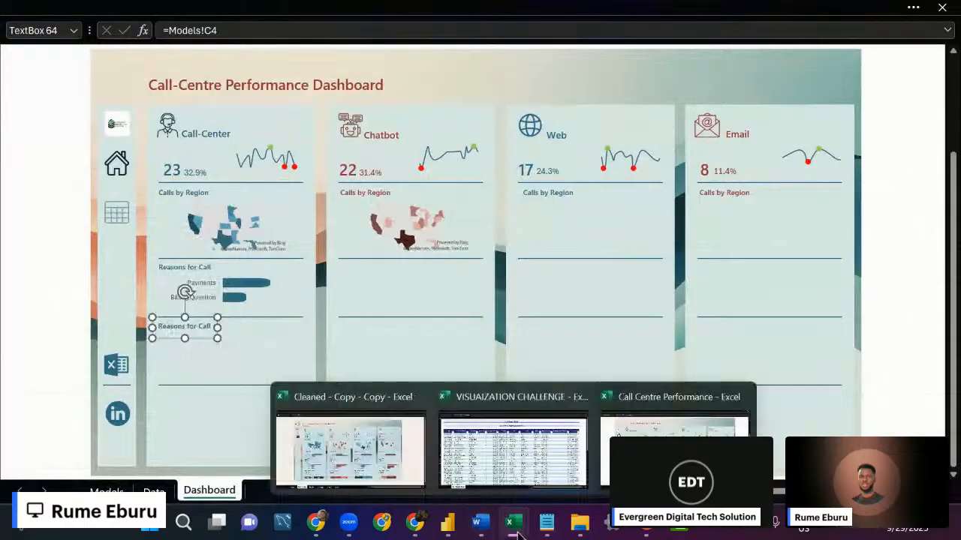
pyautogui.moveTo(386, 461)
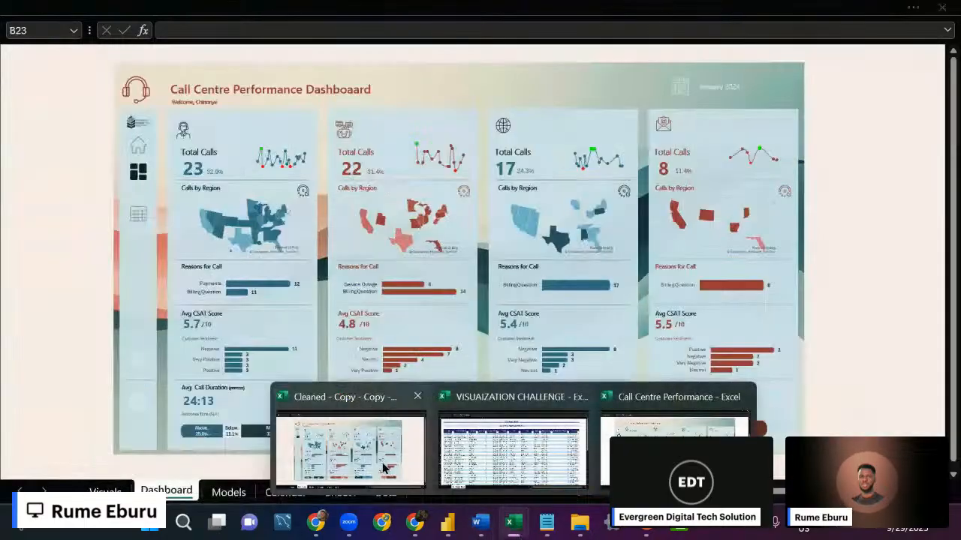
pyautogui.click(384, 468)
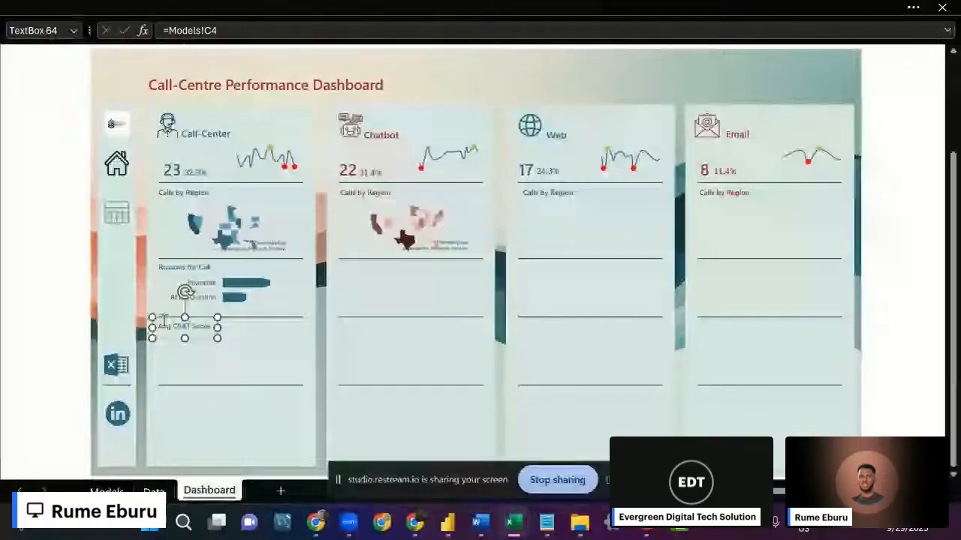
pyautogui.moveTo(184, 338); pyautogui.dragTo(184, 331)
pyautogui.click(45, 324)
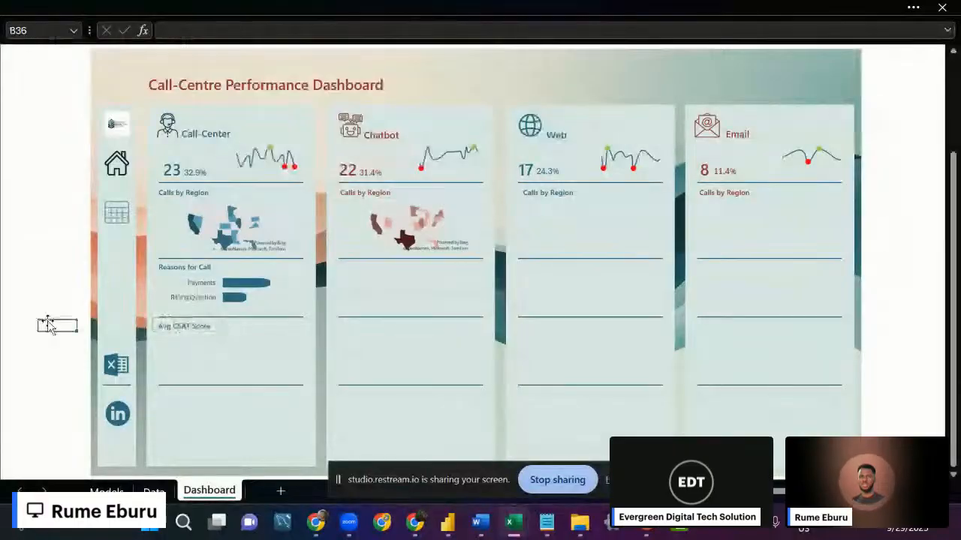
# Align the Avg CSAT Score heading's left edge with the Reasons for Call heading above it.
pyautogui.click(187, 327)
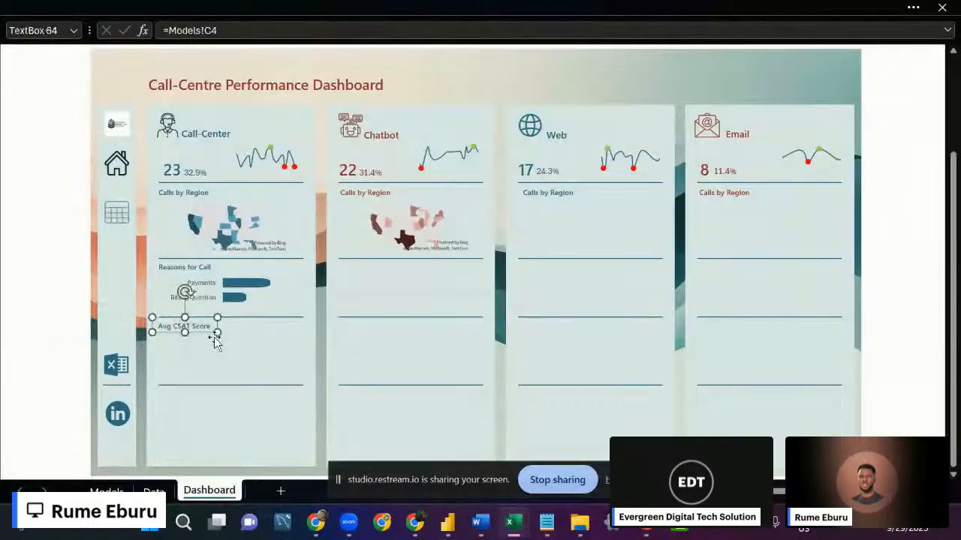
pyautogui.press('Right')
pyautogui.press('Right')
pyautogui.press('Right')
pyautogui.press('Right')
pyautogui.press('Right')
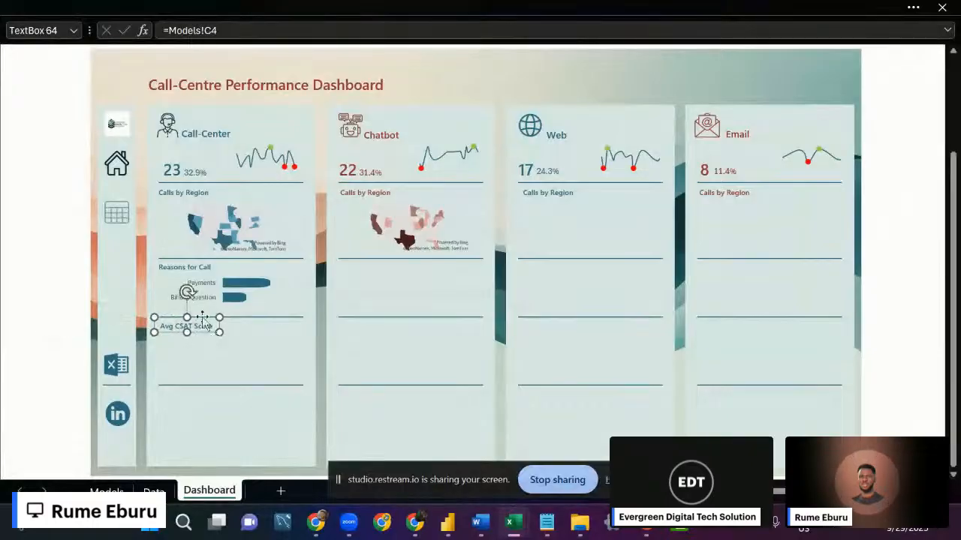
pyautogui.keyDown('ctrl'); pyautogui.click(191, 273); pyautogui.keyUp('ctrl')
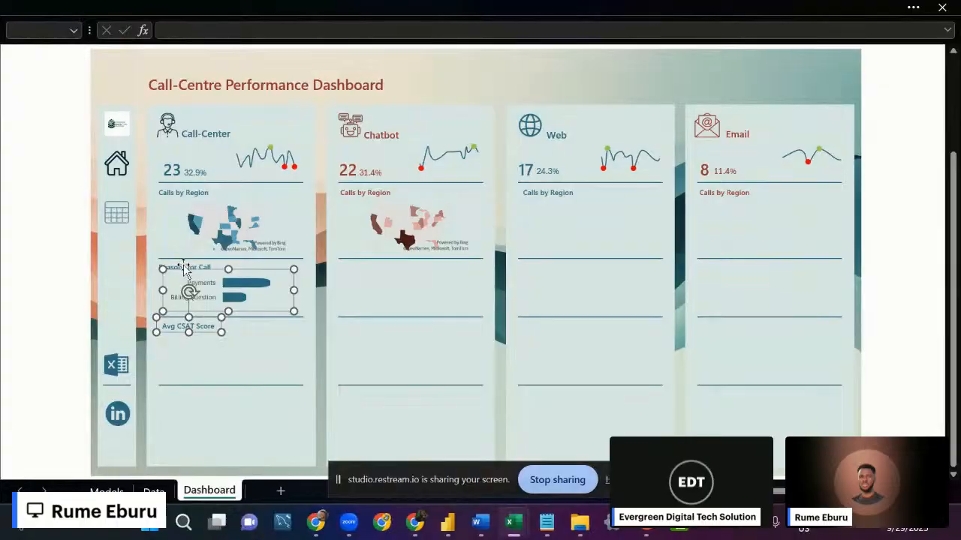
pyautogui.keyDown('ctrl'); pyautogui.click(183, 267); pyautogui.keyUp('ctrl')
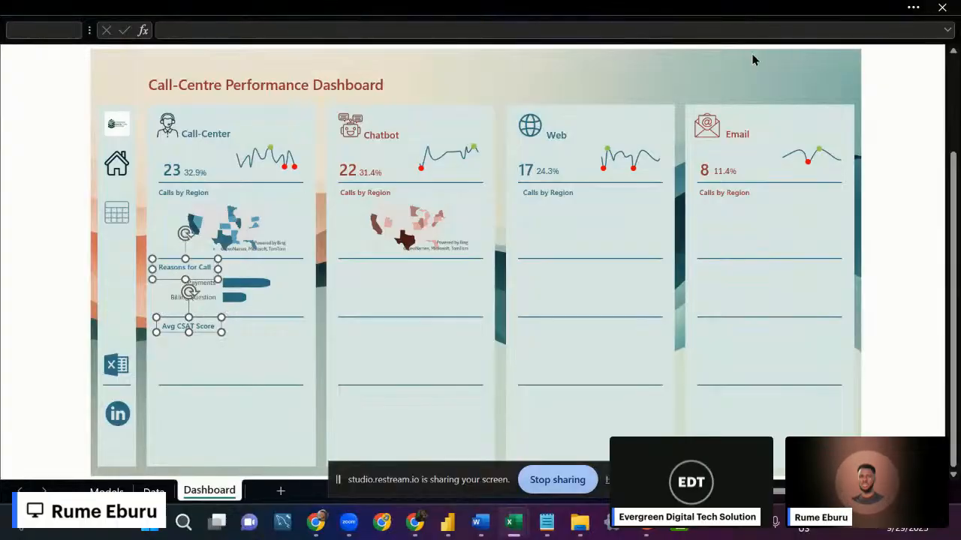
pyautogui.click(759, 8)
pyautogui.click(813, 72)
pyautogui.click(798, 100)
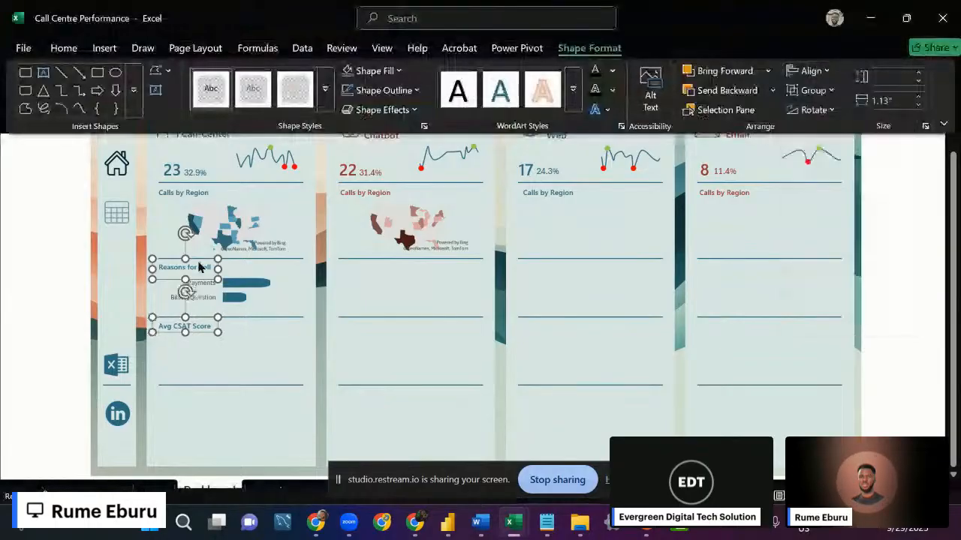
pyautogui.click(22, 304)
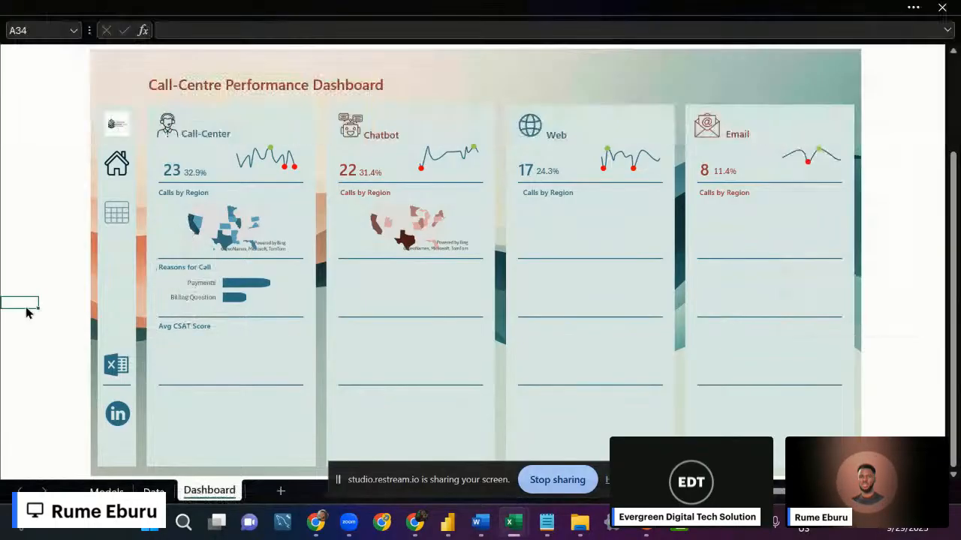
# Duplicate the Avg CSAT Score heading and place the copy directly beneath it, aligned to its left edge.
pyautogui.click(199, 327)
pyautogui.hotkey('ctrl', 'd')
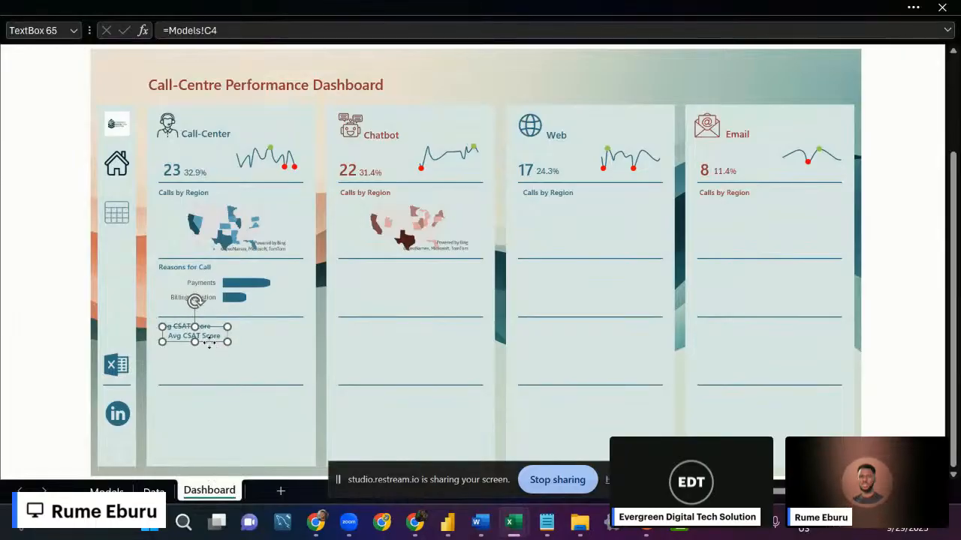
pyautogui.moveTo(210, 344); pyautogui.dragTo(200, 346)
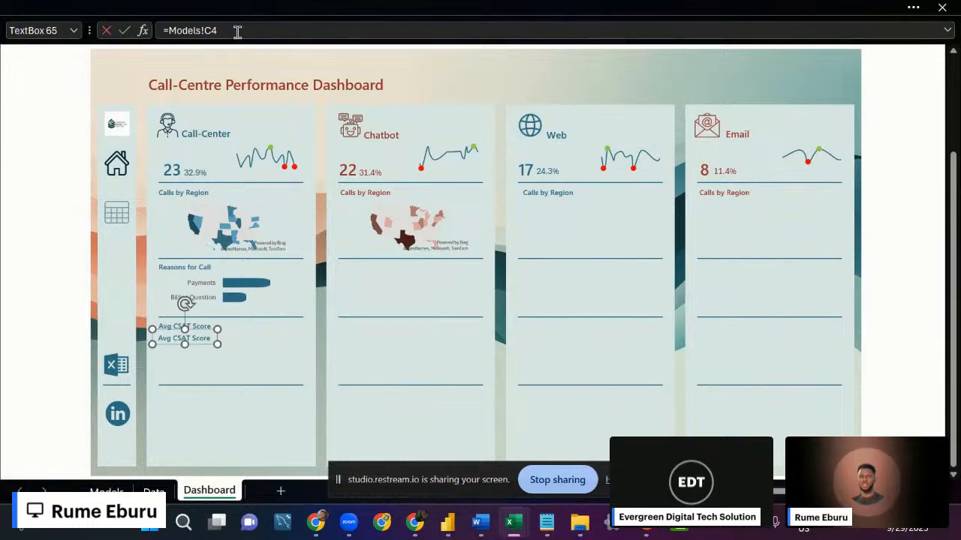
# Link the duplicated text box under Avg CSAT Score to cell C85 on the Models sheet.
pyautogui.press('BackSpace')
pyautogui.press('BackSpace')
pyautogui.press('BackSpace')
pyautogui.press('BackSpace')
pyautogui.press('BackSpace')
pyautogui.press('BackSpace')
pyautogui.press('BackSpace')
pyautogui.press('BackSpace')
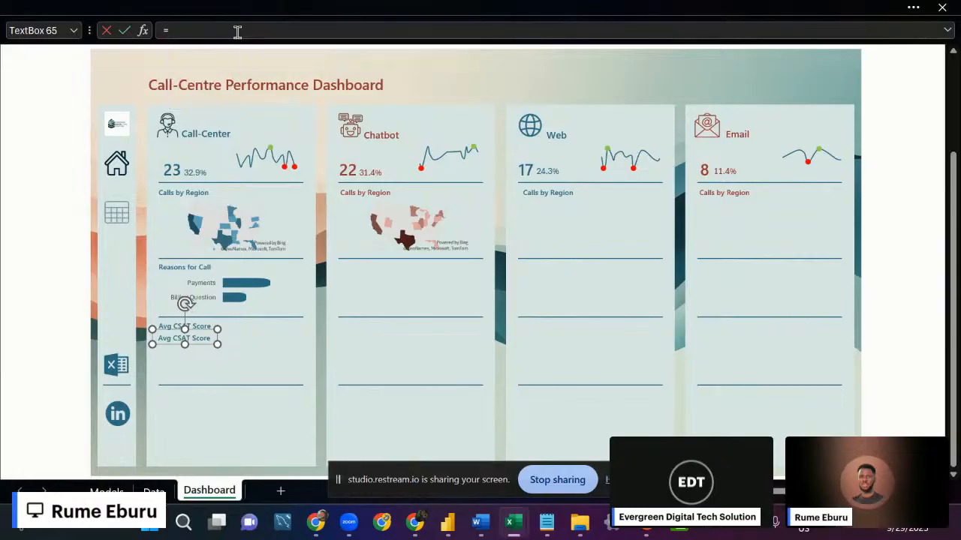
pyautogui.click(105, 491)
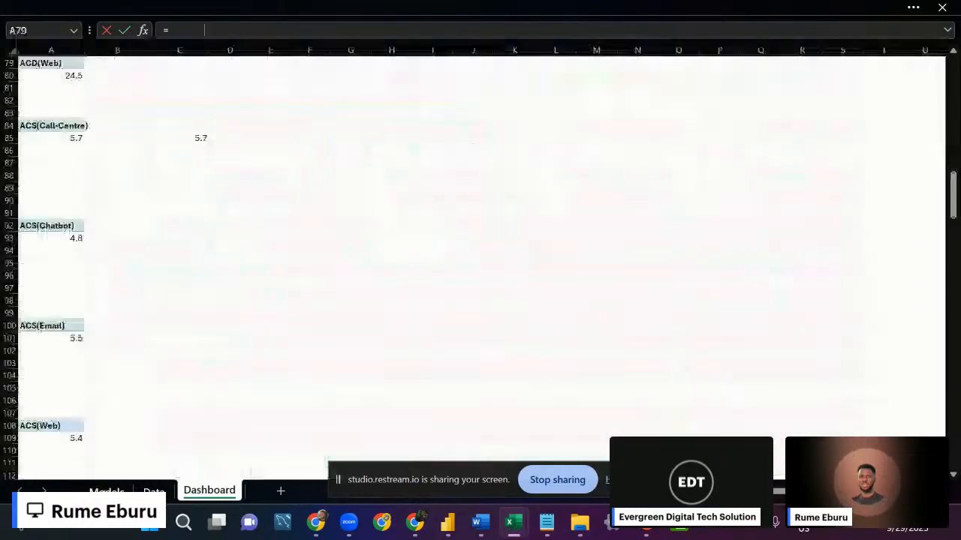
pyautogui.click(195, 139)
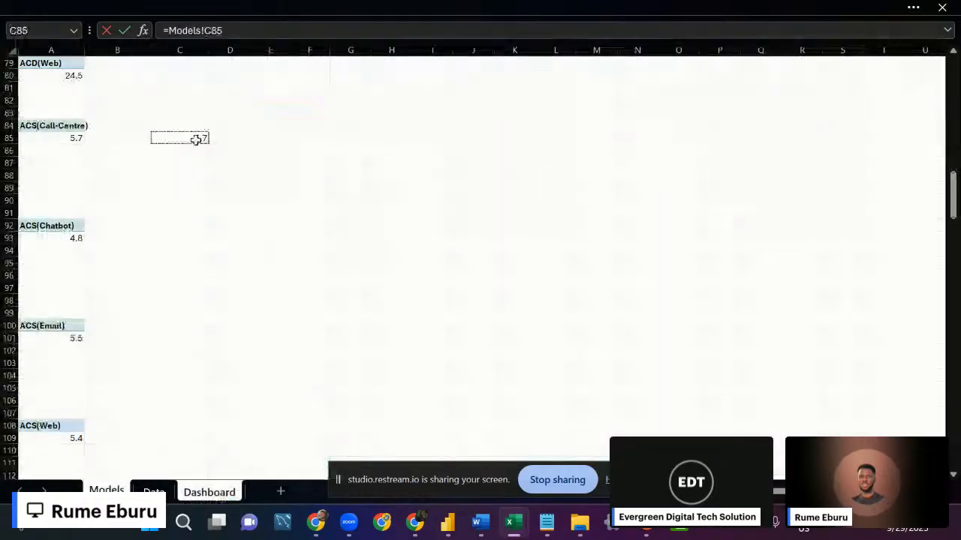
pyautogui.press('Return')
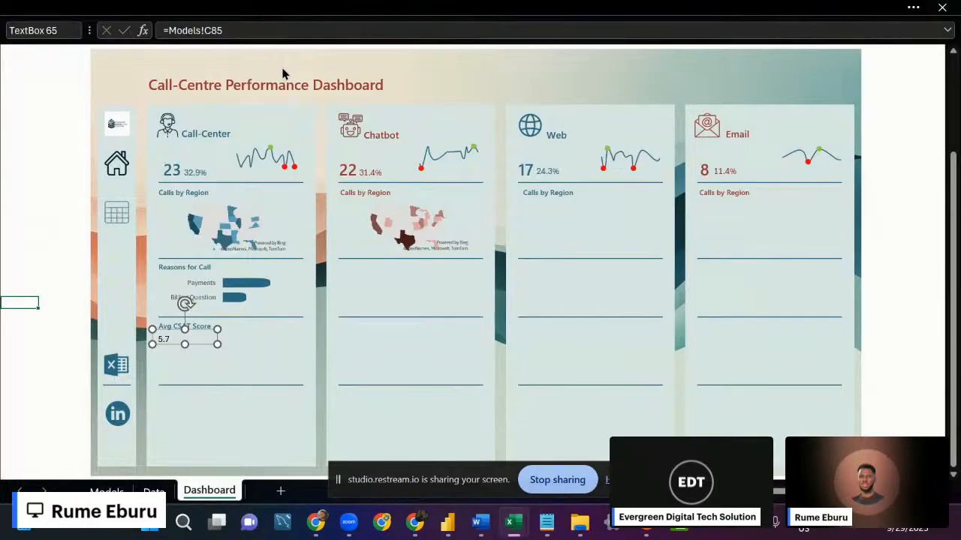
# Apply a new font colour to the linked CSAT value in the Call-Center card.
pyautogui.click(197, 8)
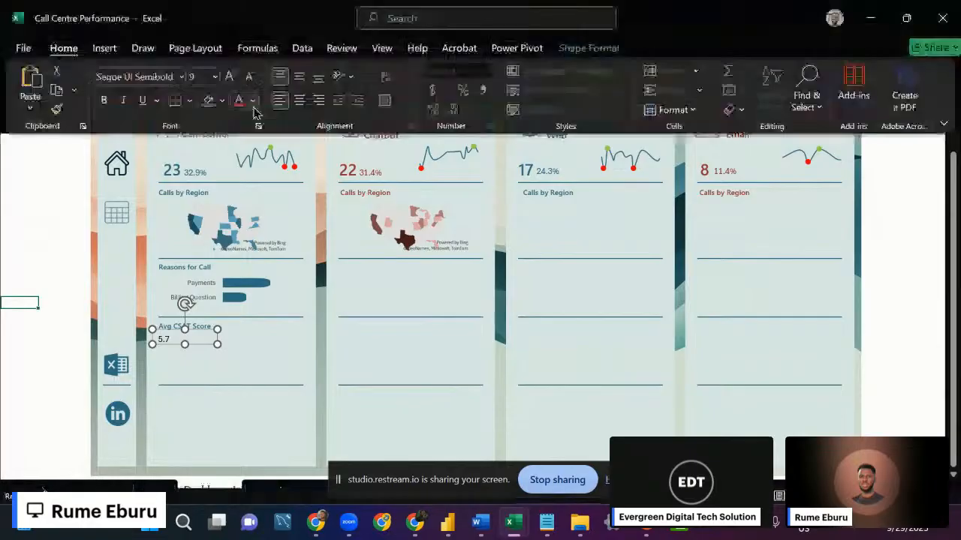
pyautogui.click(254, 104)
pyautogui.click(323, 198)
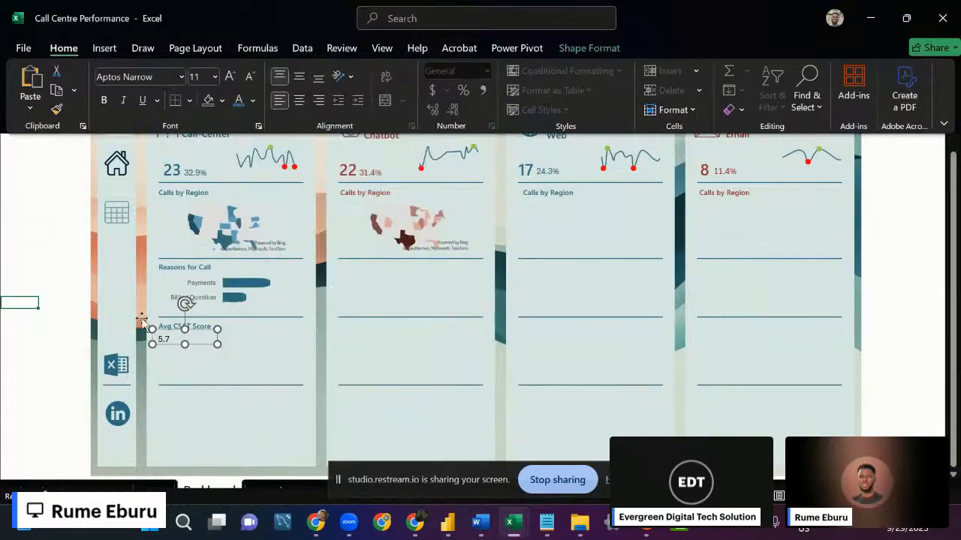
pyautogui.click(188, 344)
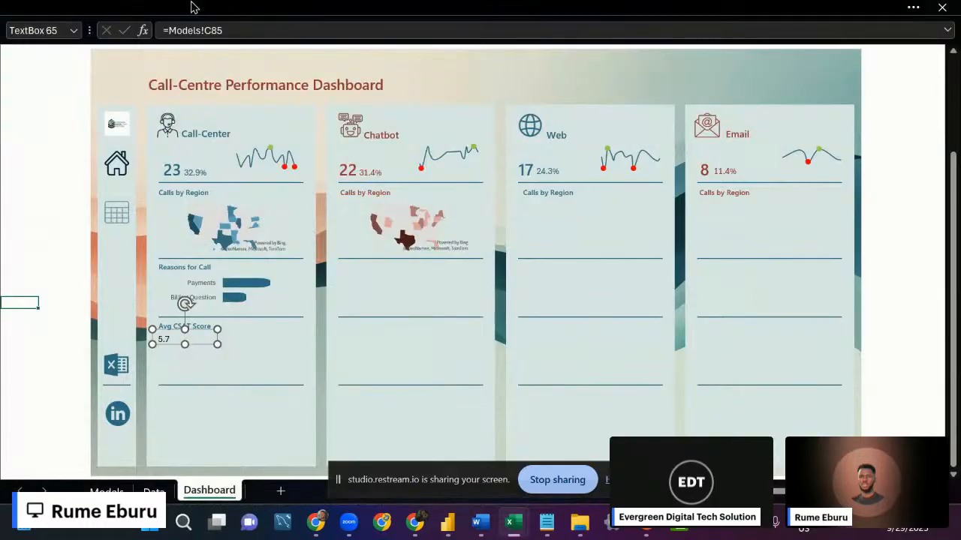
# Format the linked CSAT value in the Call-Center card as bold Segoe UI Semibold at size 15.
pyautogui.click(289, 13)
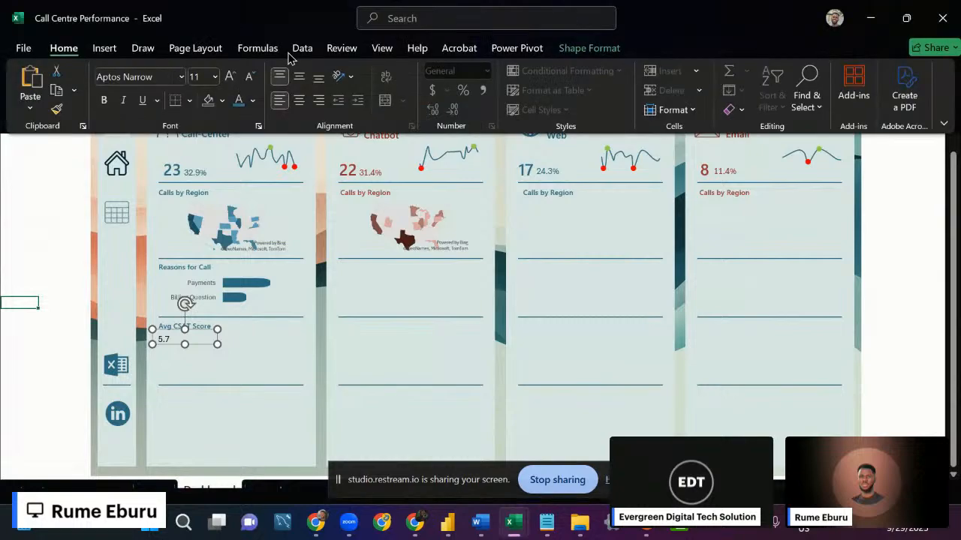
pyautogui.click(104, 100)
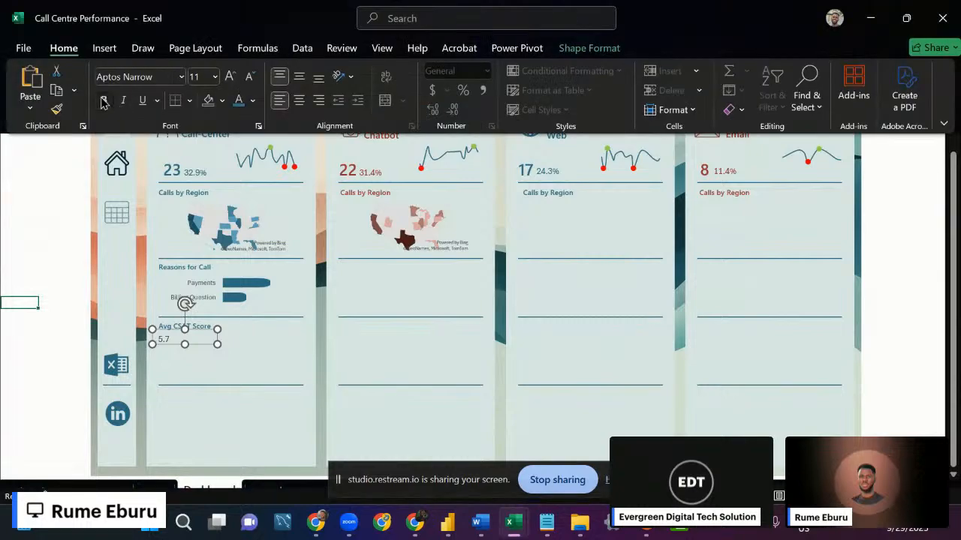
pyautogui.click(181, 76)
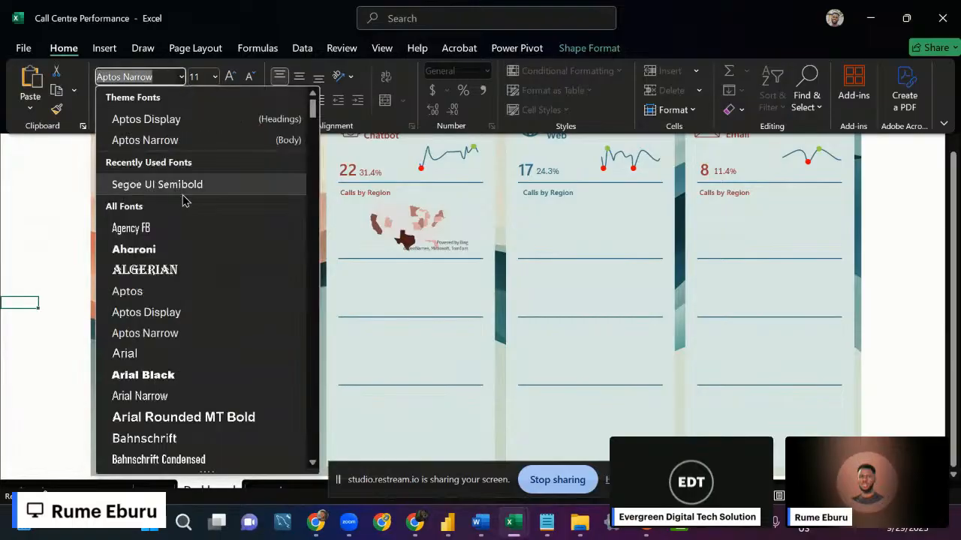
pyautogui.click(225, 186)
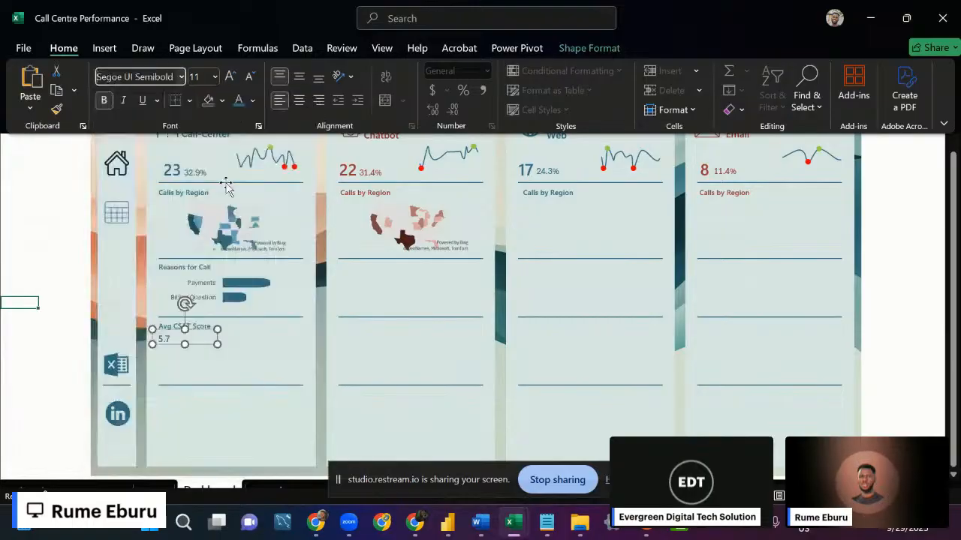
pyautogui.click(215, 76)
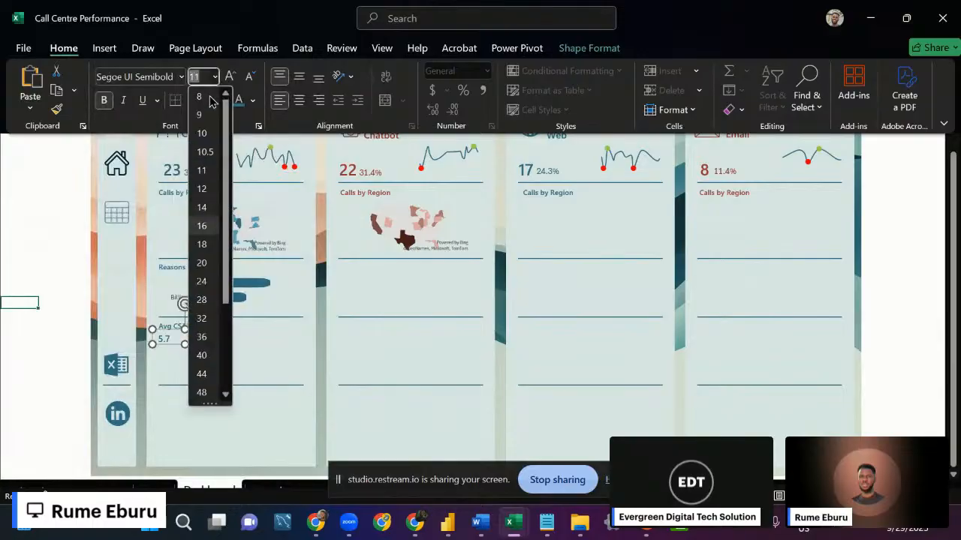
pyautogui.write('15')
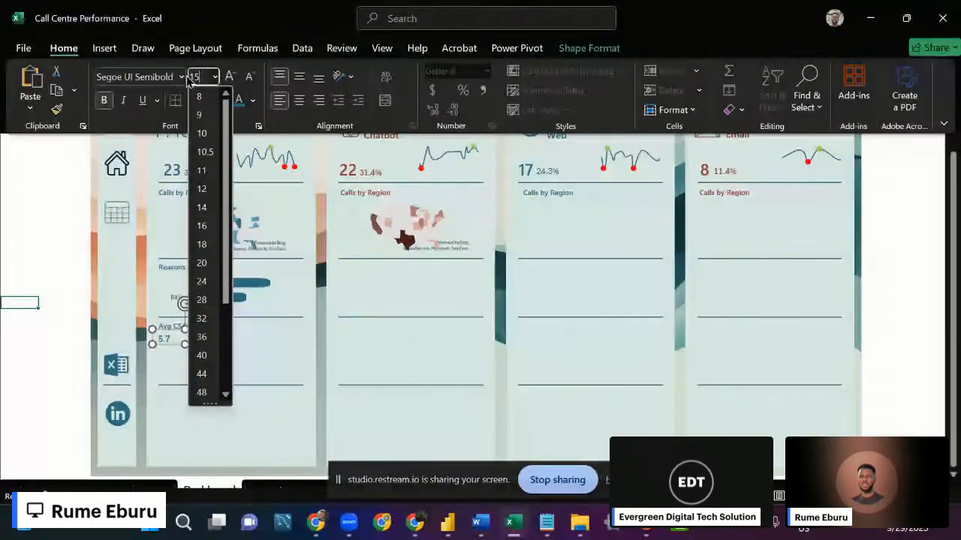
pyautogui.press('Return')
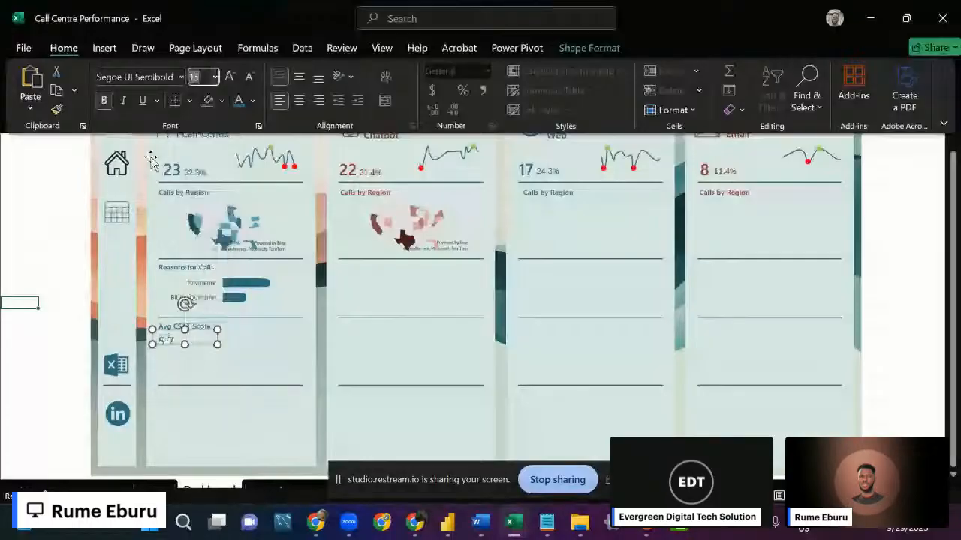
pyautogui.hotkey('ctrl', 'shift', 'F1')
pyautogui.click(186, 351)
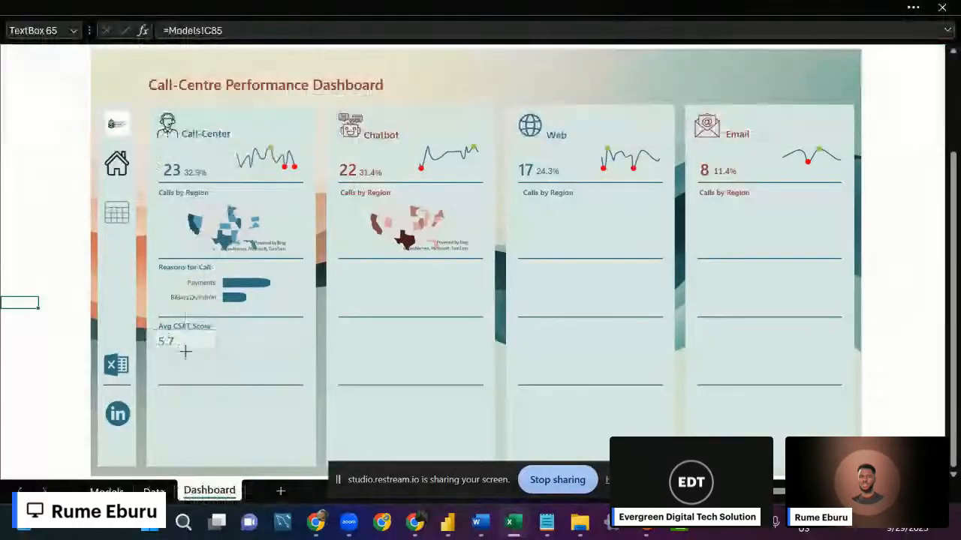
# Narrow the CSAT value's text box, then duplicate it and place the copy directly to the right of the original.
pyautogui.hotkey('ctrl', 'shift', 'F1')
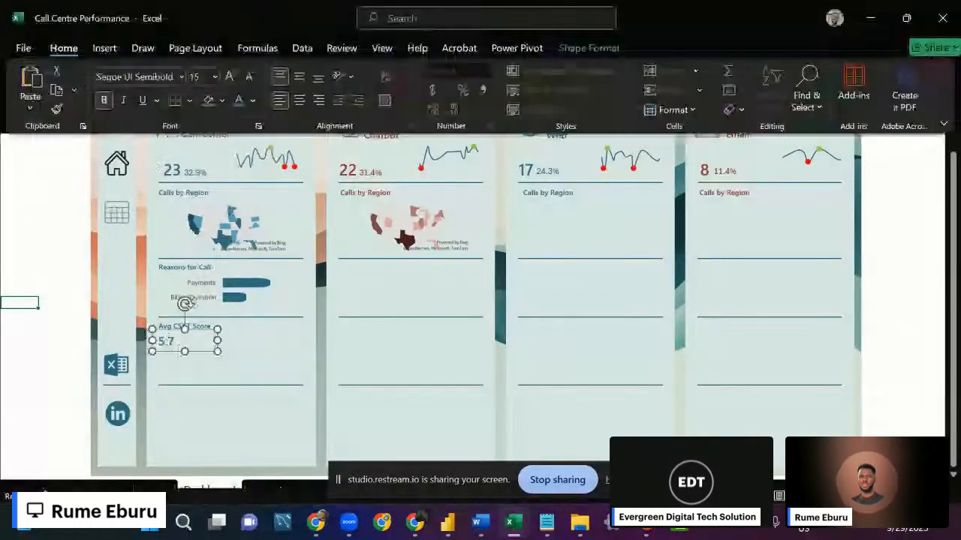
pyautogui.hotkey('ctrl', 'shift', 'F1')
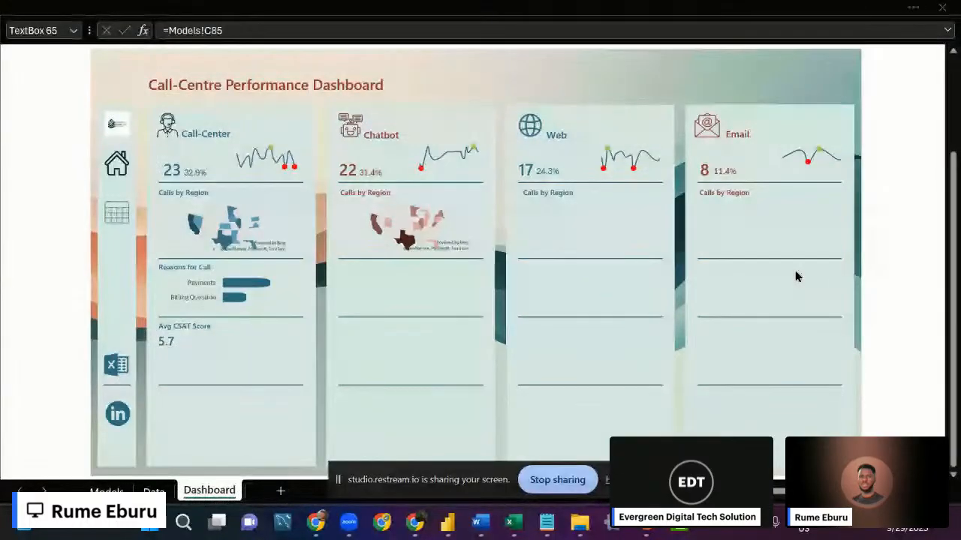
pyautogui.hotkey('ctrl', 'shift', 'F1')
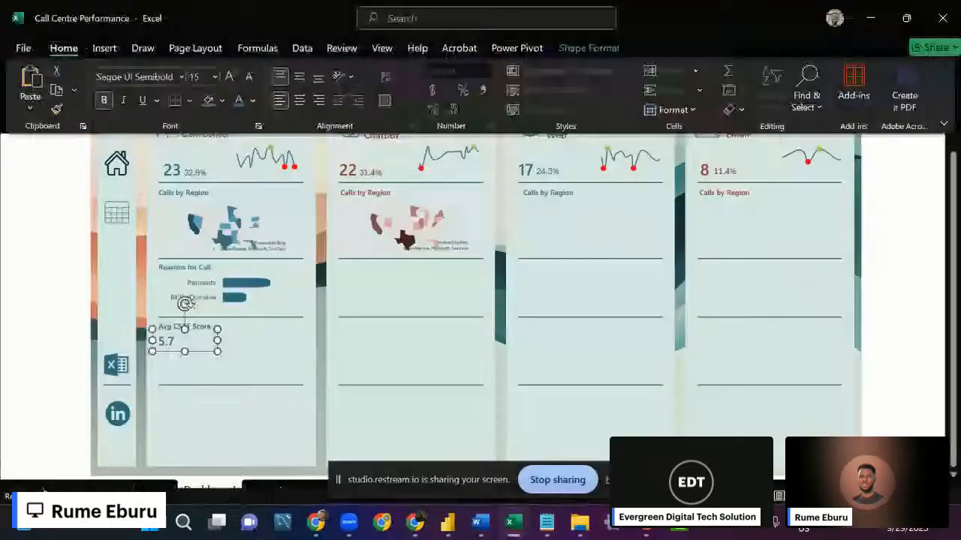
pyautogui.scroll(3, 500, 260)
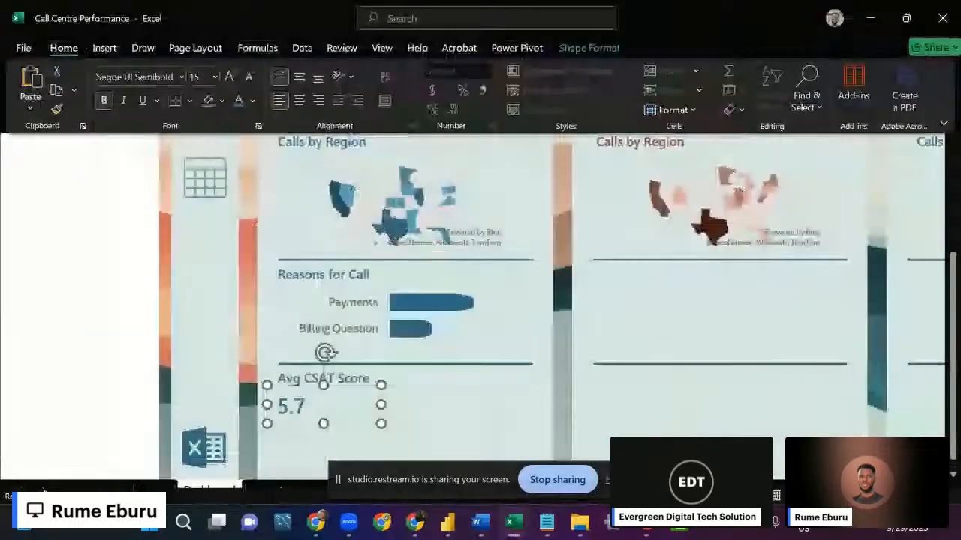
pyautogui.scroll(-4, 500, 260)
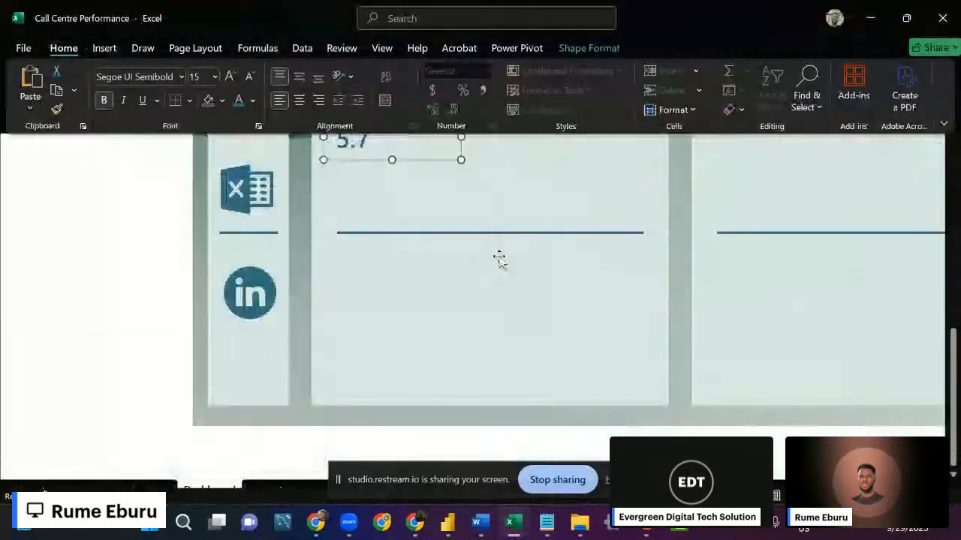
pyautogui.scroll(2, 500, 259)
pyautogui.moveTo(459, 234); pyautogui.dragTo(392, 235)
pyautogui.hotkey('ctrl', 'd')
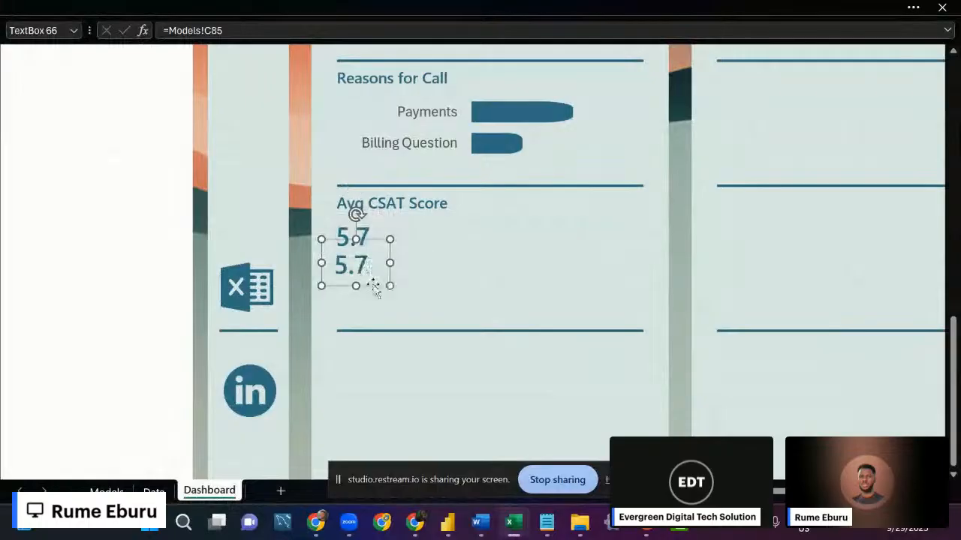
pyautogui.moveTo(373, 286); pyautogui.dragTo(412, 260)
# Replace the duplicated text box's content with /10 and set its font size to 9.
pyautogui.click(411, 238)
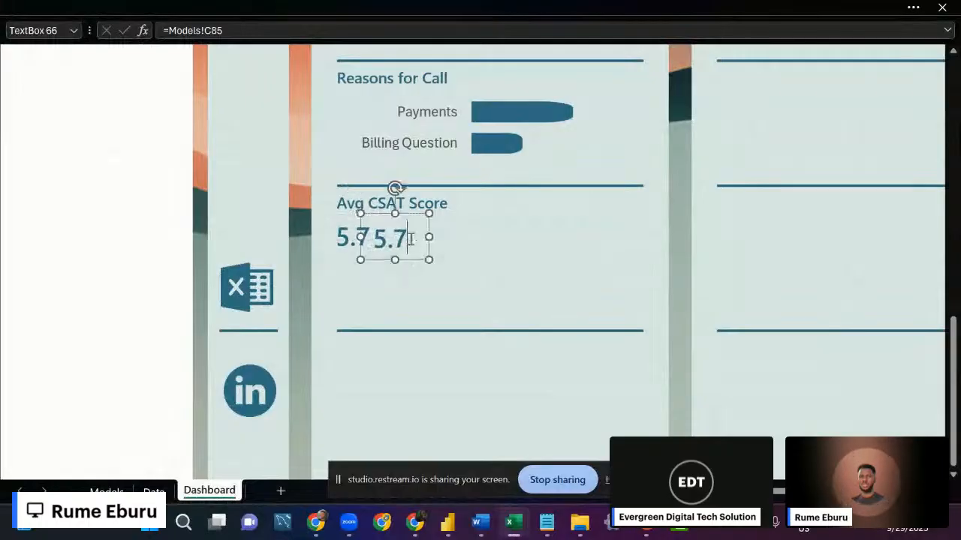
pyautogui.doubleClick(412, 240)
pyautogui.write('/10')
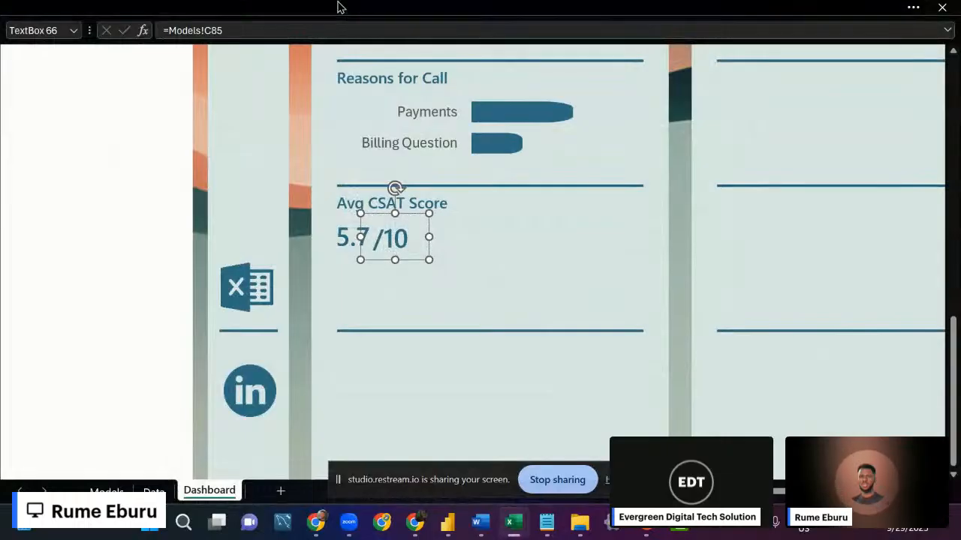
pyautogui.click(216, 7)
pyautogui.click(215, 77)
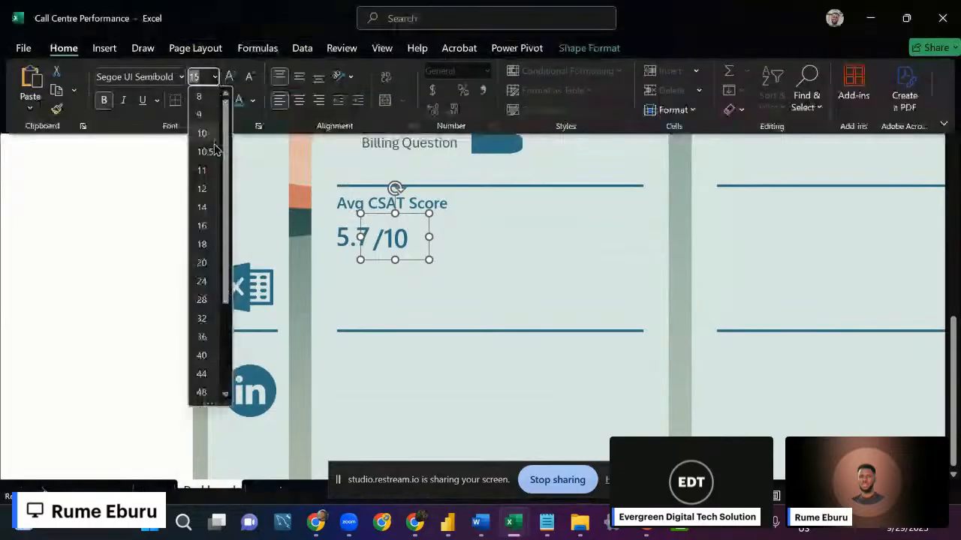
pyautogui.click(200, 115)
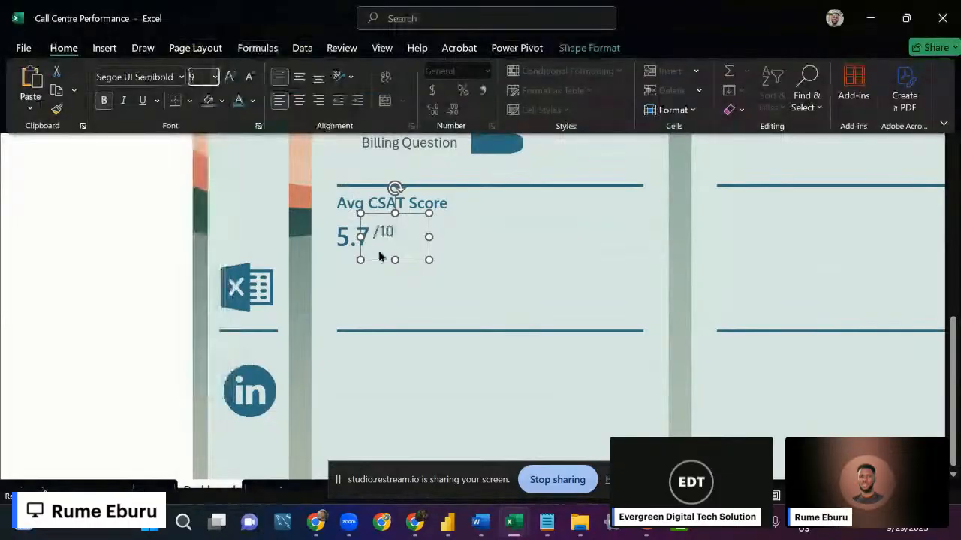
# Shrink the /10 text box and nudge it left and up to sit level against the CSAT value.
pyautogui.click(395, 214)
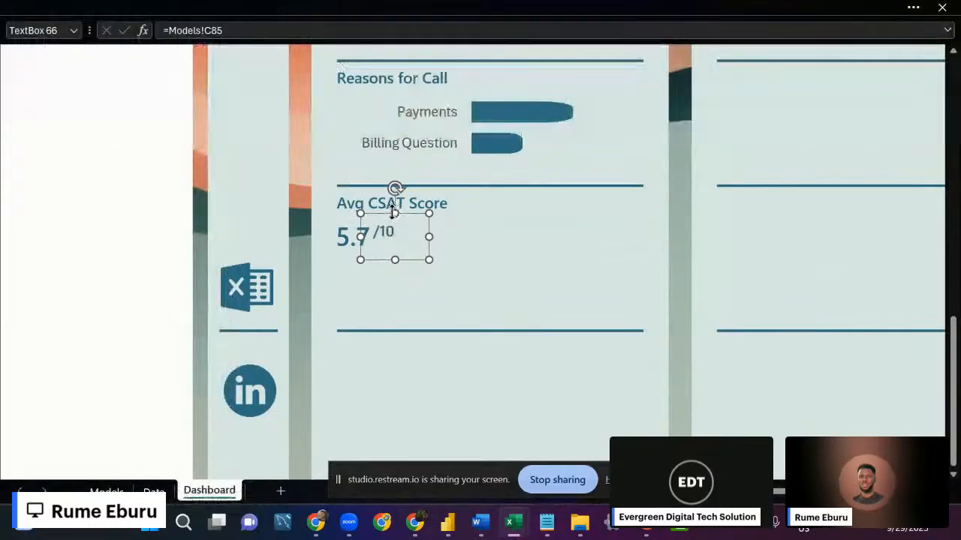
pyautogui.moveTo(395, 214); pyautogui.dragTo(409, 247)
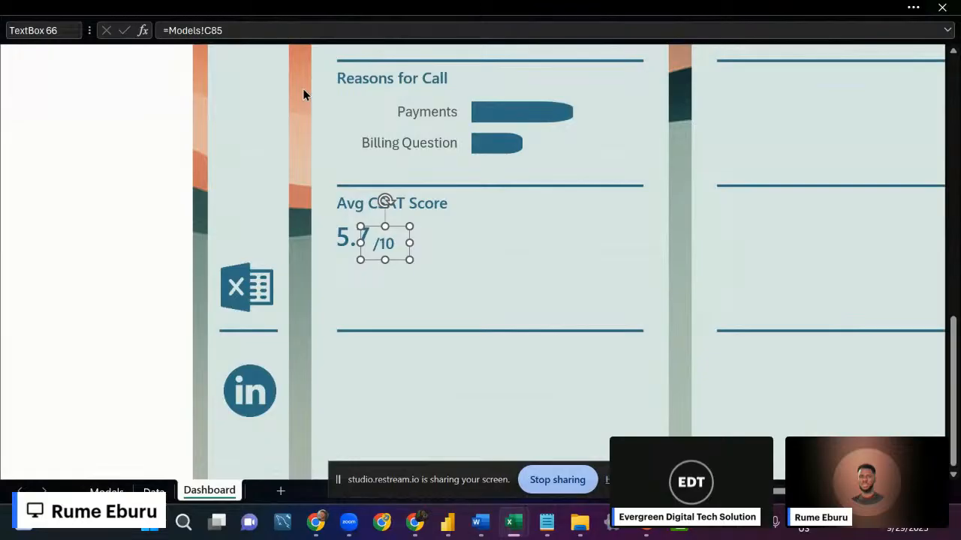
pyautogui.click(299, 8)
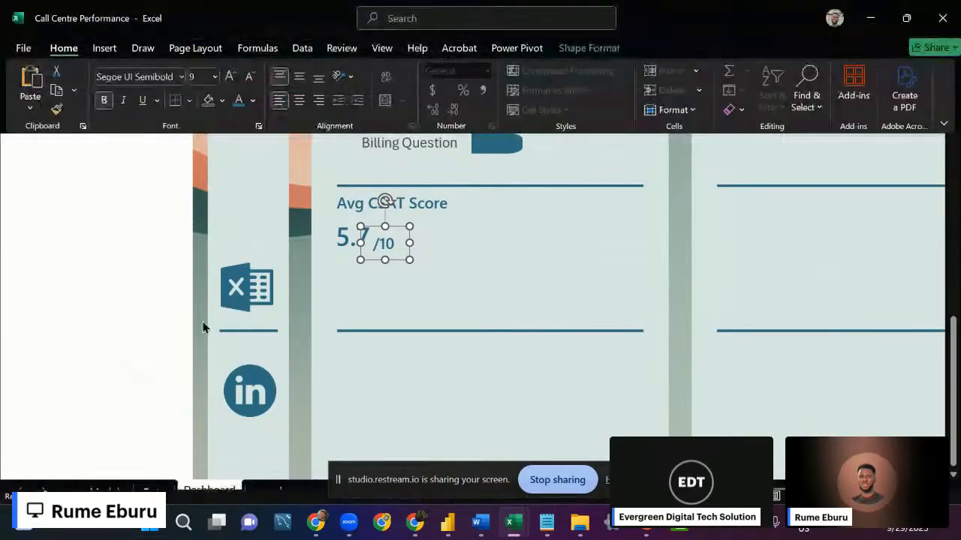
pyautogui.click(202, 328)
pyautogui.press('Left')
pyautogui.press('Left')
pyautogui.press('Left')
pyautogui.press('Left')
pyautogui.press('Up')
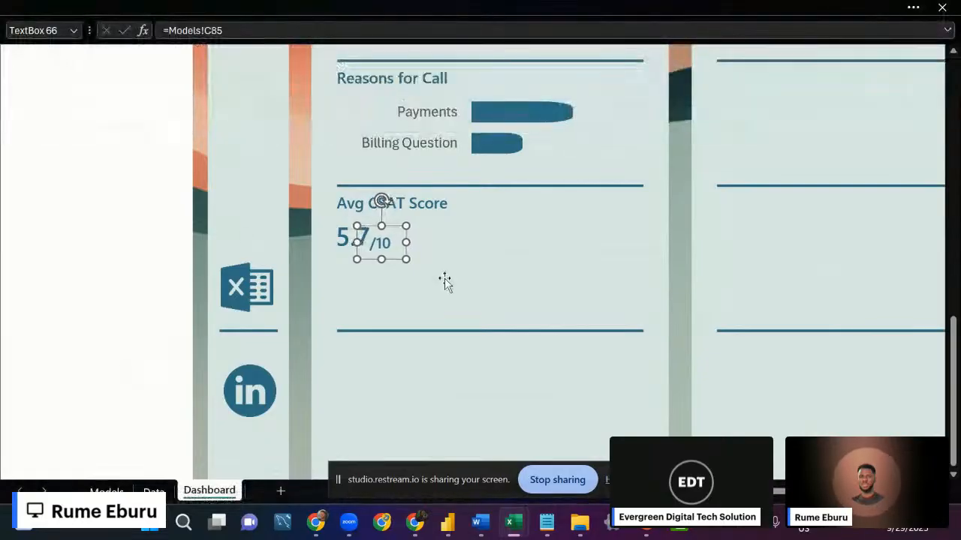
pyautogui.press('Up')
pyautogui.press('Up')
pyautogui.press('Up')
pyautogui.press('Up')
pyautogui.press('Up')
pyautogui.press('Up')
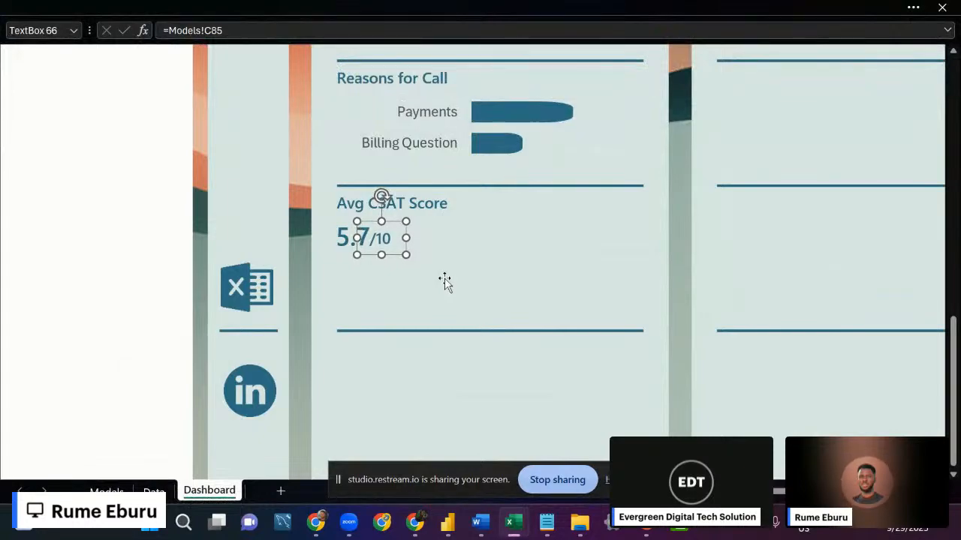
pyautogui.press('Up')
pyautogui.press('Down')
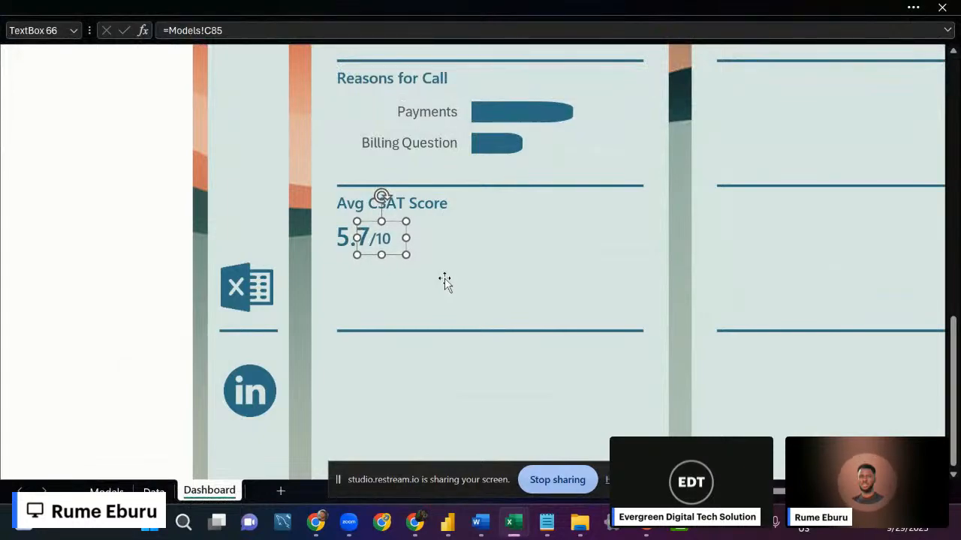
pyautogui.click(67, 197)
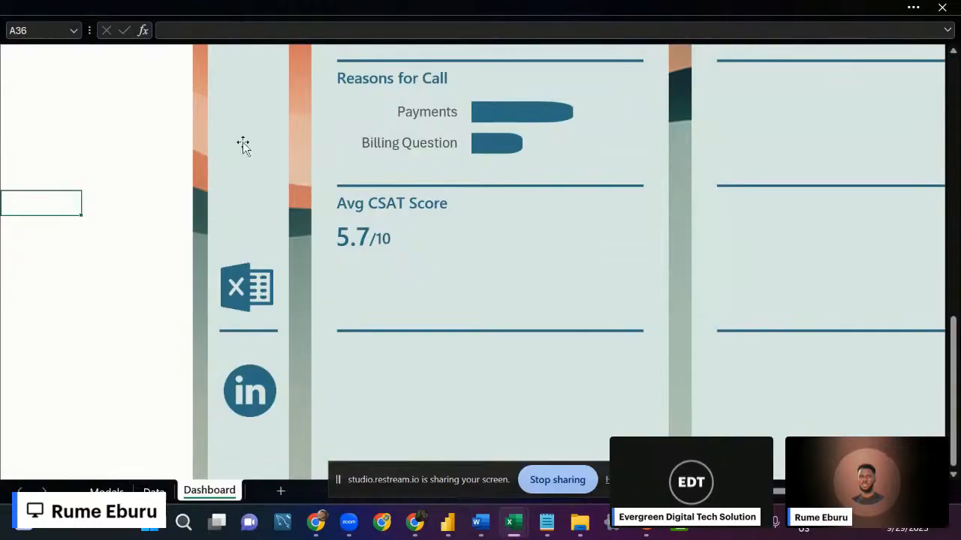
# Add a space after the slash in /10, widen its text box to fit one line, and shift it slightly right.
pyautogui.click(379, 238)
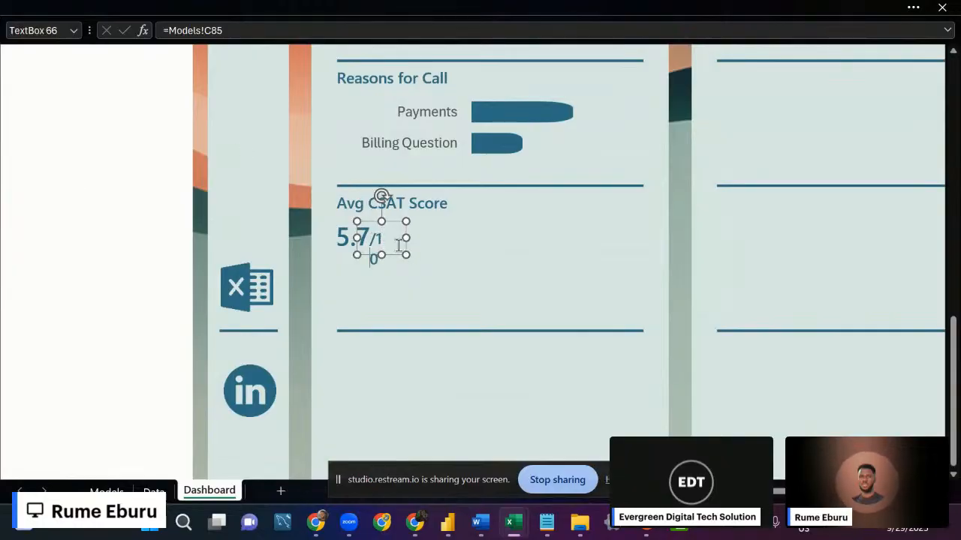
pyautogui.press('Return')
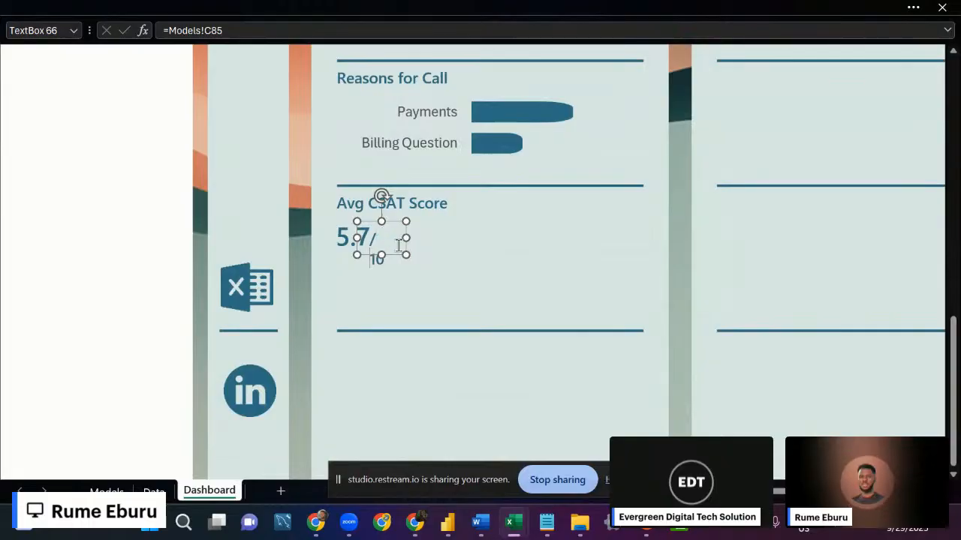
pyautogui.moveTo(405, 238); pyautogui.dragTo(417, 239)
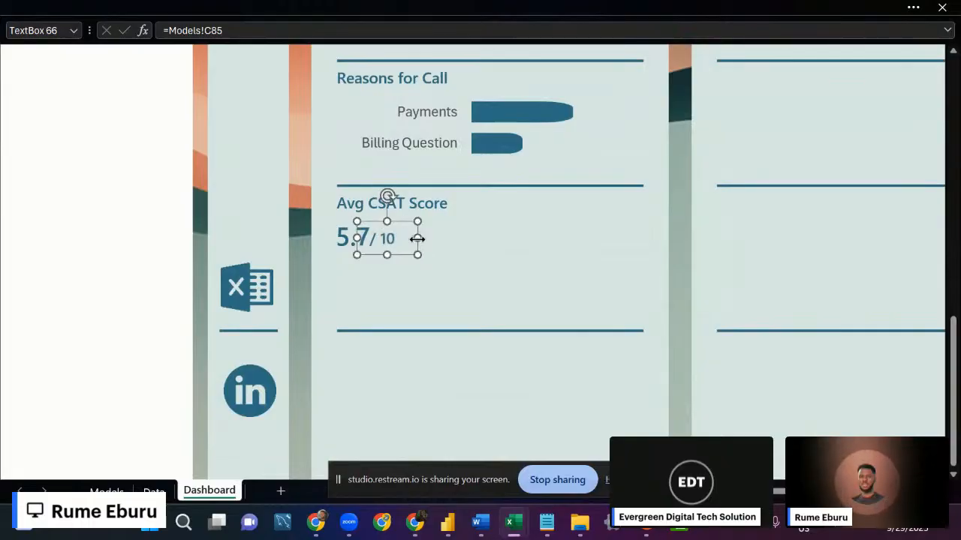
pyautogui.click(170, 207)
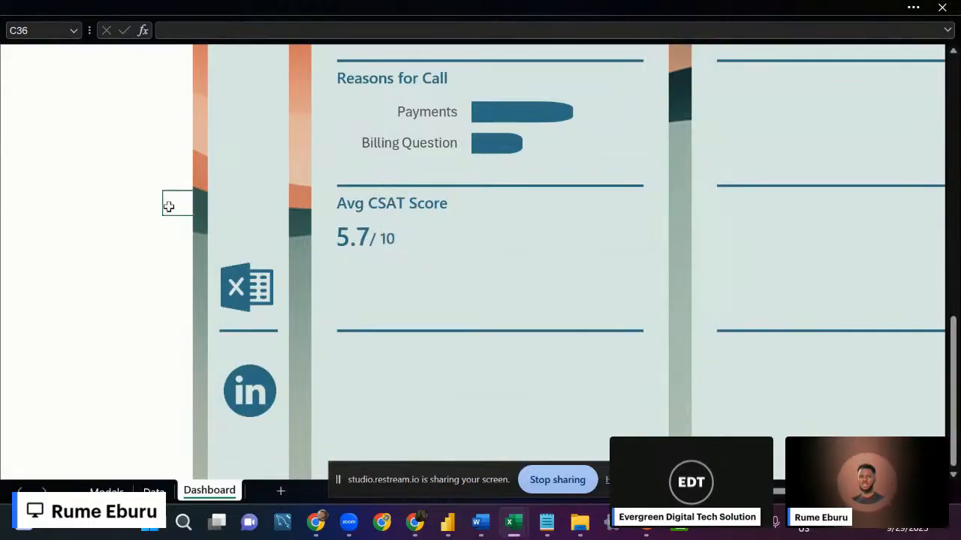
pyautogui.click(377, 237)
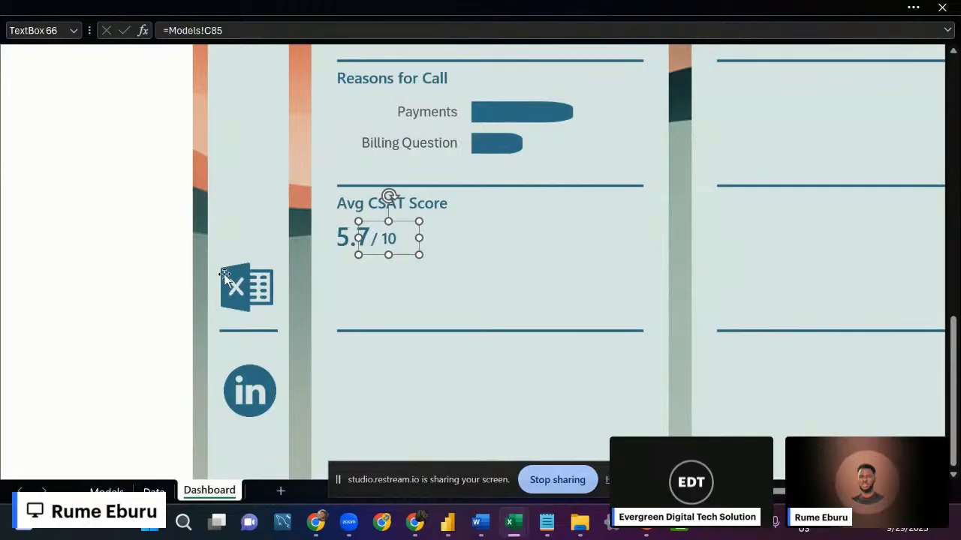
pyautogui.click(39, 227)
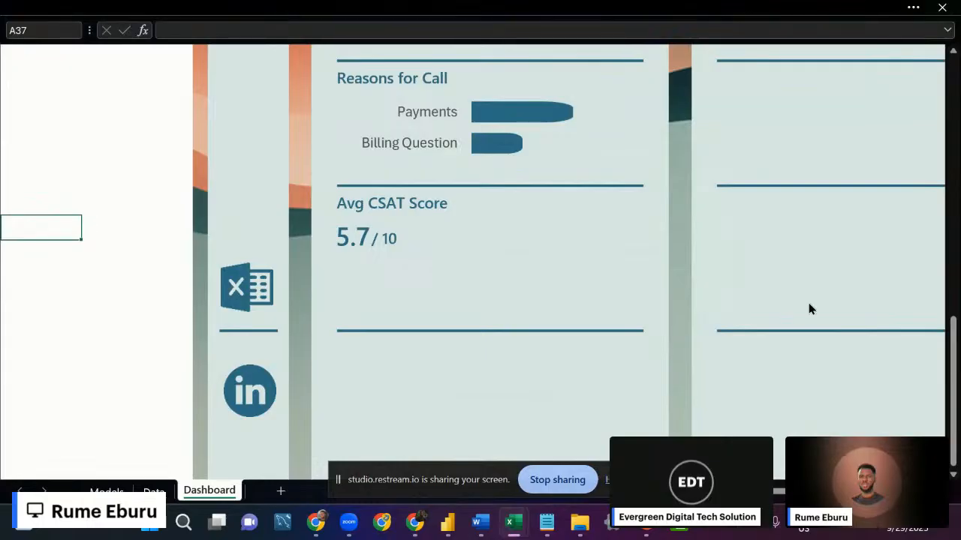
# Preview the reference dashboard in the Cleaned - Copy - Copy workbook to compare its Avg CSAT Score section with the Call-Center card.
pyautogui.click(825, 496)
pyautogui.click(825, 496)
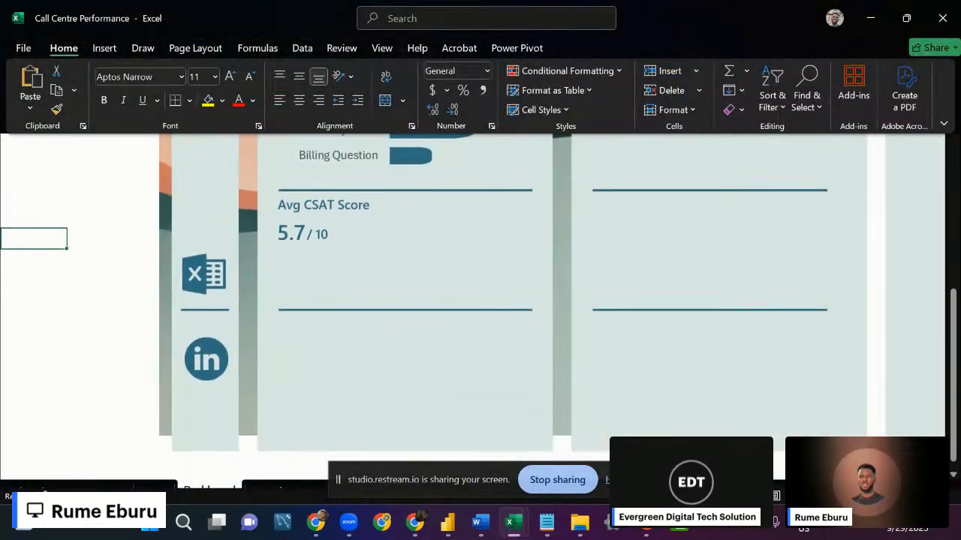
pyautogui.click(800, 496)
pyautogui.click(800, 496)
pyautogui.click(799, 496)
pyautogui.click(800, 496)
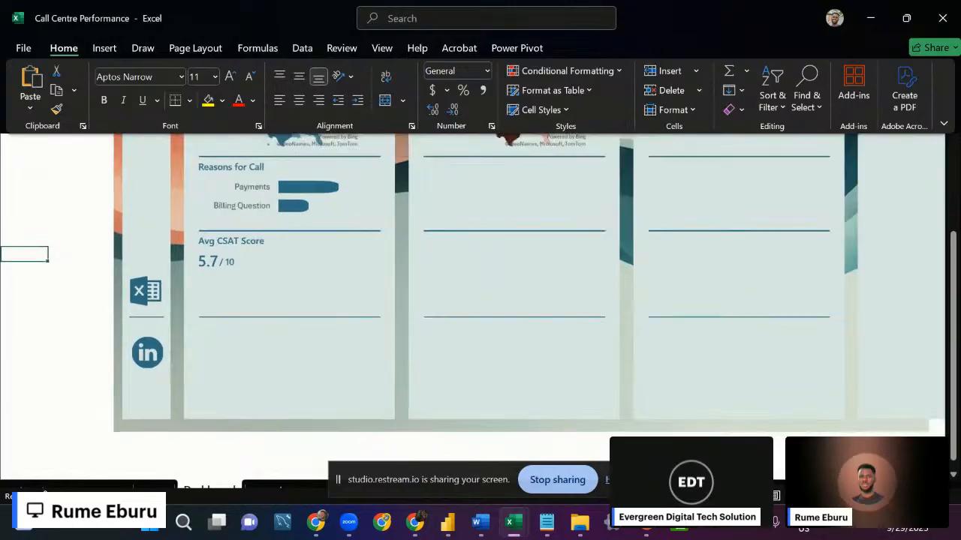
pyautogui.click(75, 179)
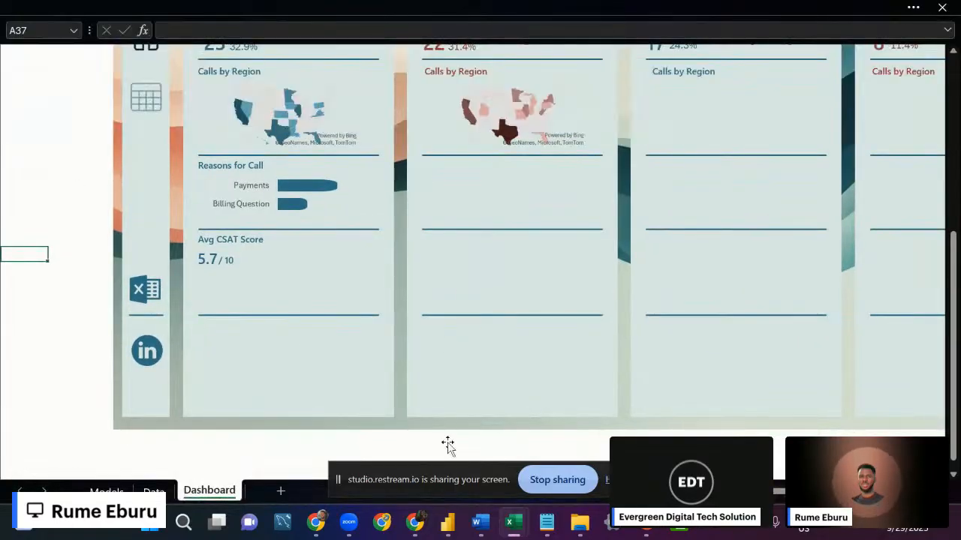
pyautogui.moveTo(513, 522)
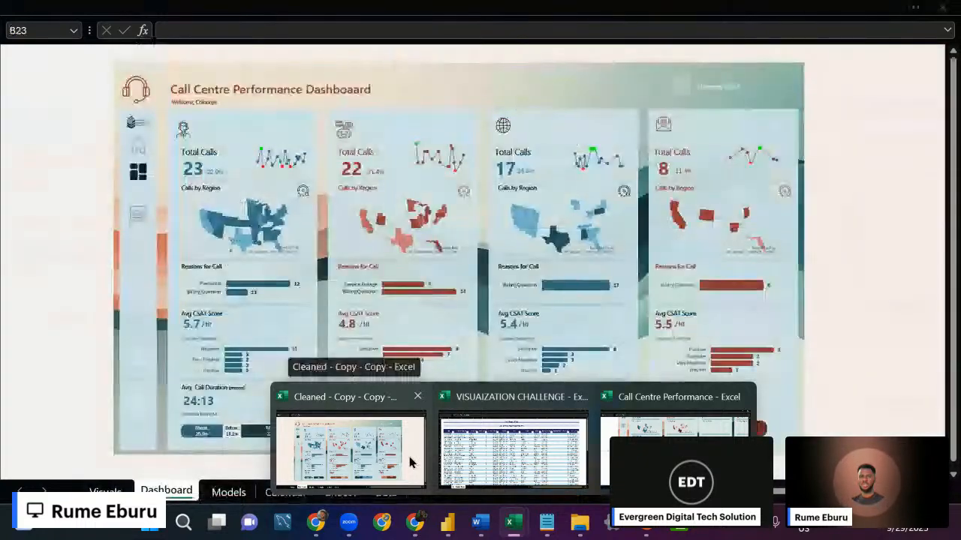
# On the Models sheet of the Call Centre Performance workbook, copy the %TC(Chatbot) pivot table in A34:A35.
pyautogui.click(409, 463)
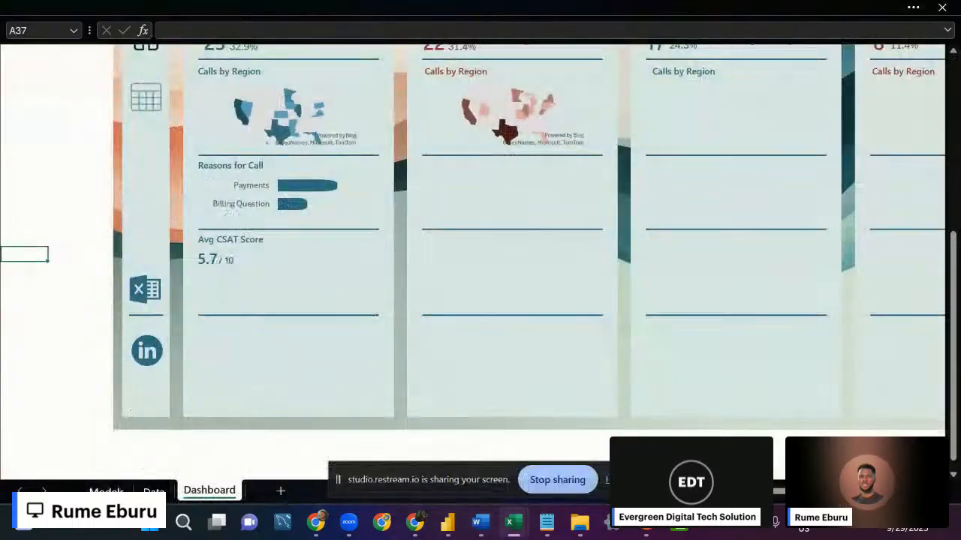
pyautogui.click(107, 491)
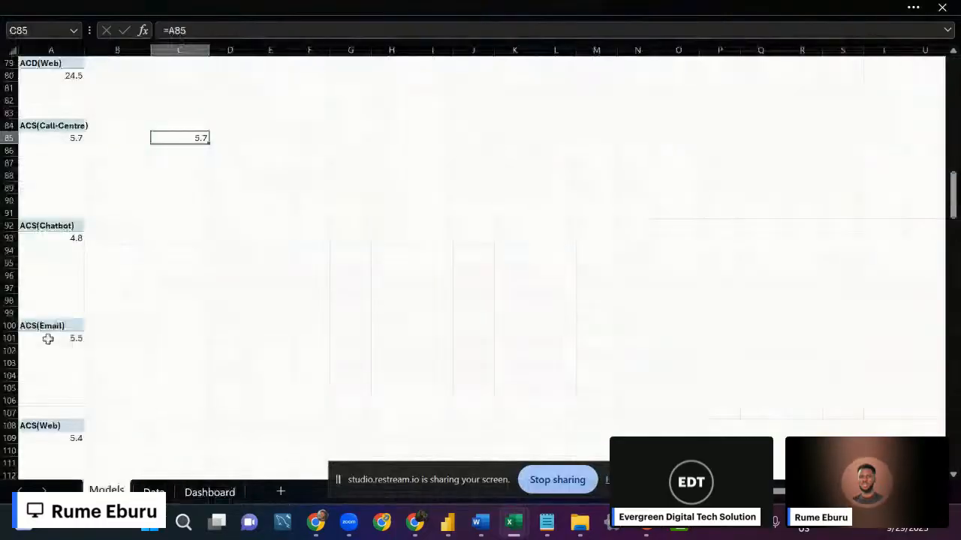
pyautogui.scroll(-10, 87, 315)
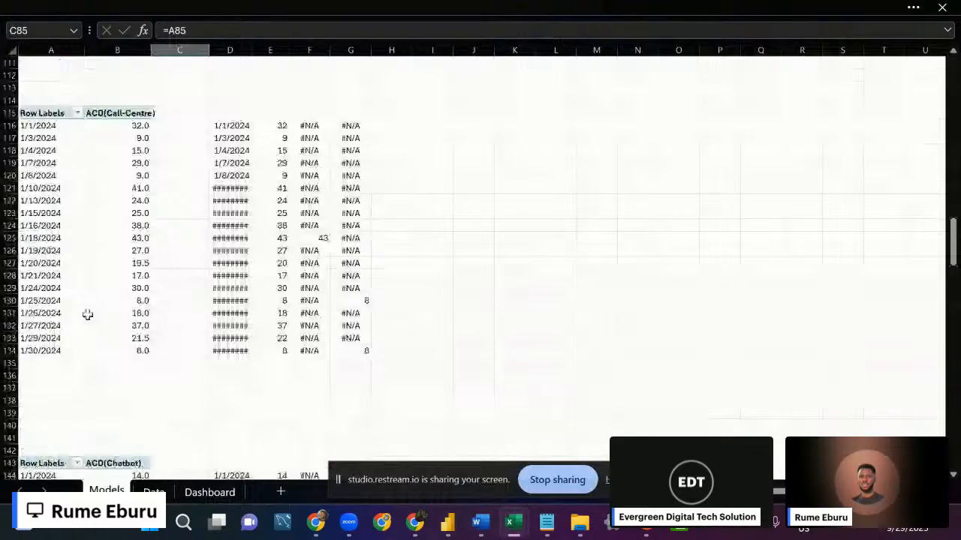
pyautogui.scroll(-15, 87, 315)
pyautogui.scroll(-15, 84, 331)
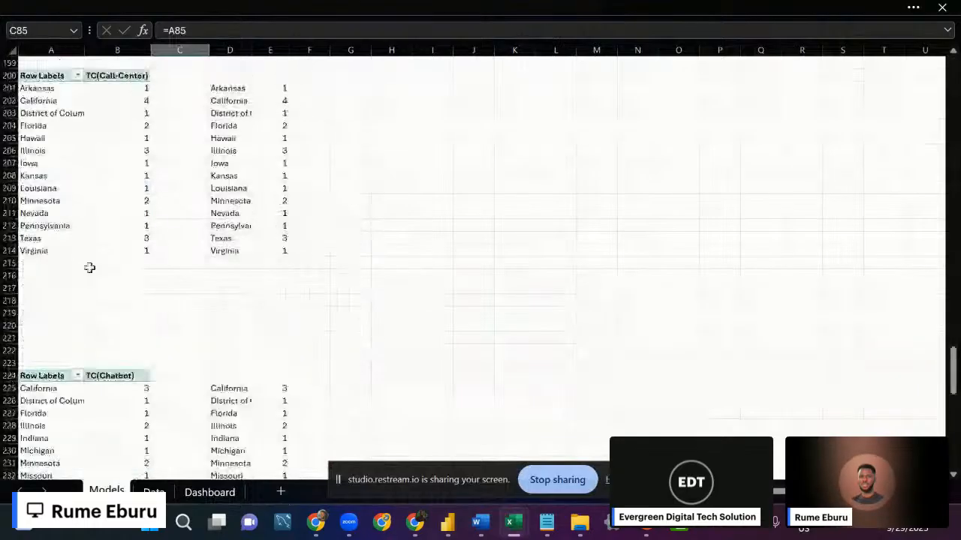
pyautogui.scroll(-4, 112, 177)
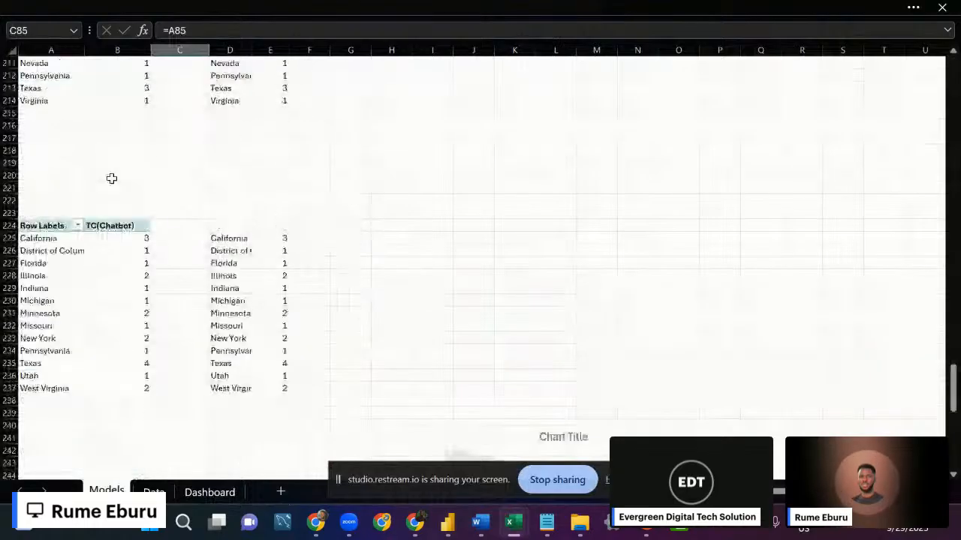
pyautogui.scroll(-7, 111, 179)
pyautogui.moveTo(954, 441); pyautogui.dragTo(951, 121)
pyautogui.click(77, 137)
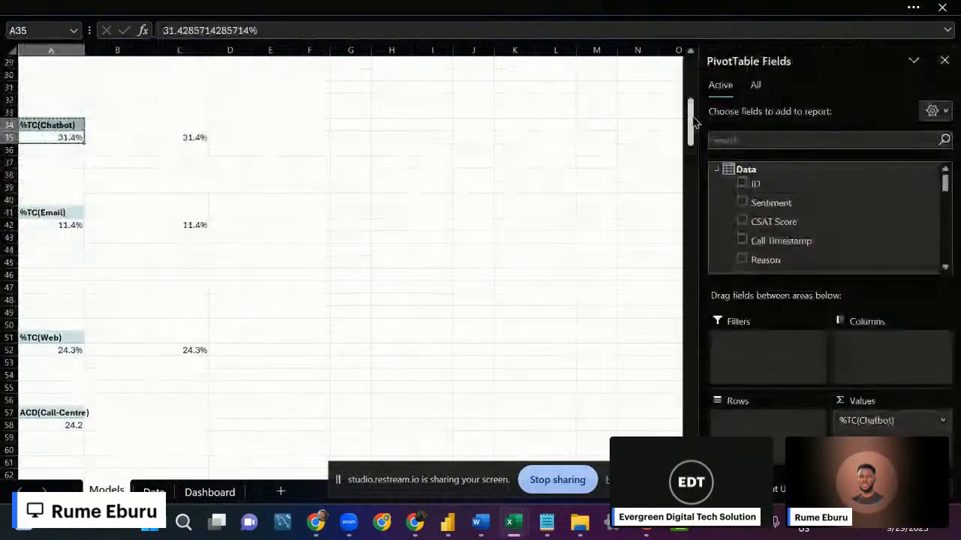
# Paste the copied pivot table at cell A277, below the Call-Center reasons pivot table.
pyautogui.moveTo(699, 122); pyautogui.dragTo(699, 432)
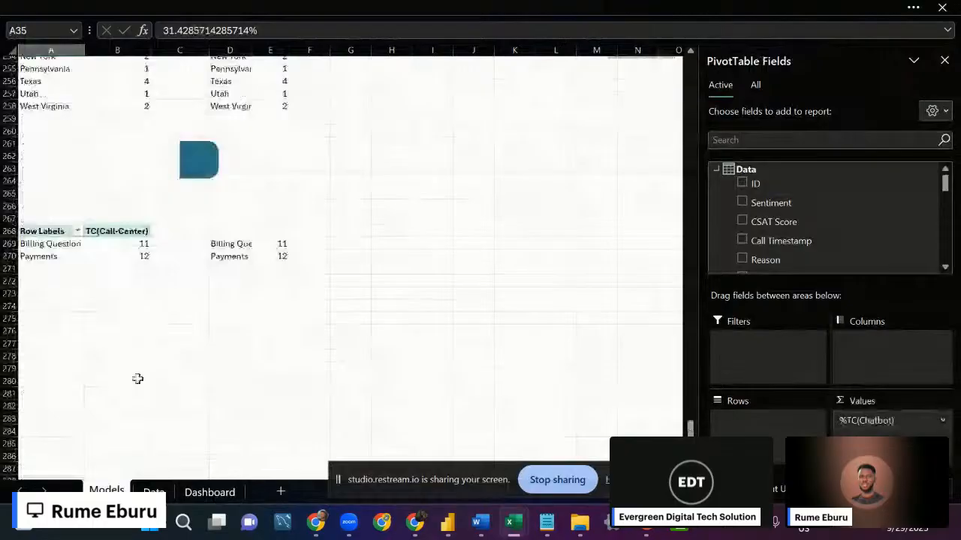
pyautogui.scroll(-10, 45, 161)
pyautogui.scroll(6, 75, 144)
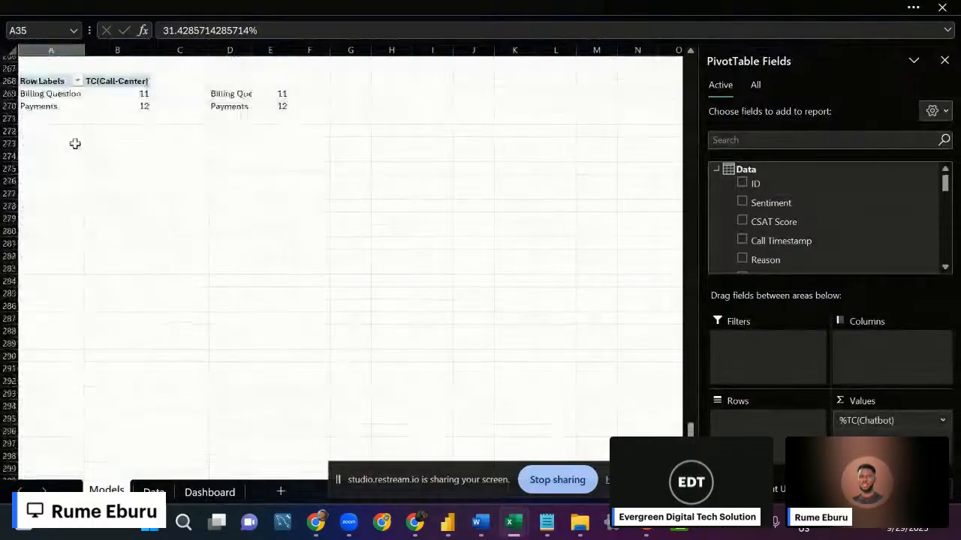
pyautogui.click(69, 168)
pyautogui.scroll(3, 53, 343)
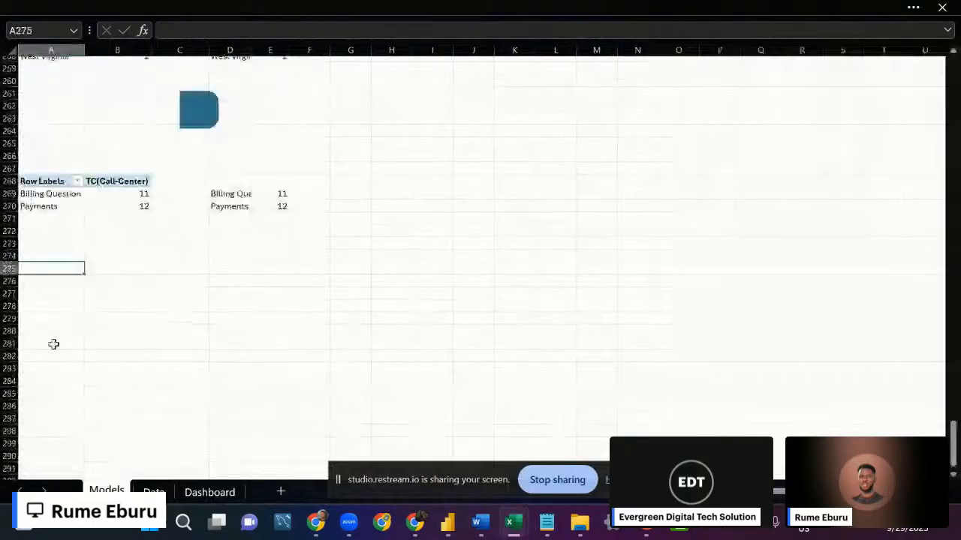
pyautogui.click(71, 293)
pyautogui.write('%TC(Chatbot) 31.4%')
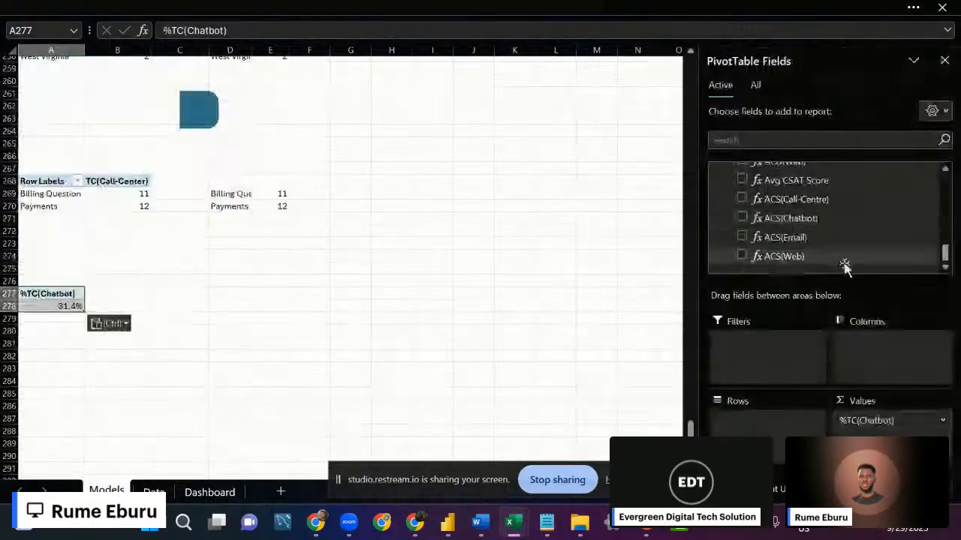
# Make ACS(Call-Centre) the value field of the pasted pivot table and add Sentiment to its rows.
pyautogui.scroll(2, 833, 220)
pyautogui.moveTo(795, 247); pyautogui.dragTo(645, 368)
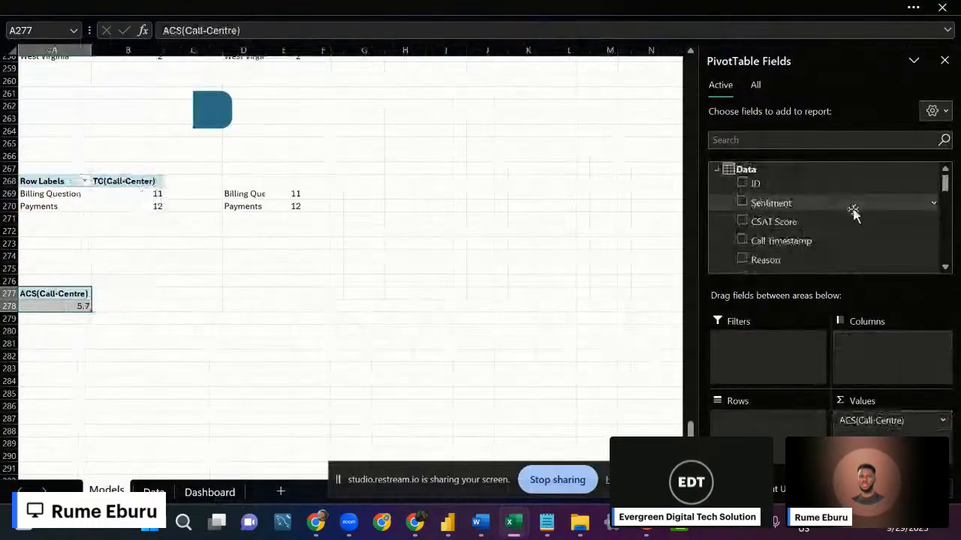
pyautogui.moveTo(853, 210); pyautogui.dragTo(763, 429)
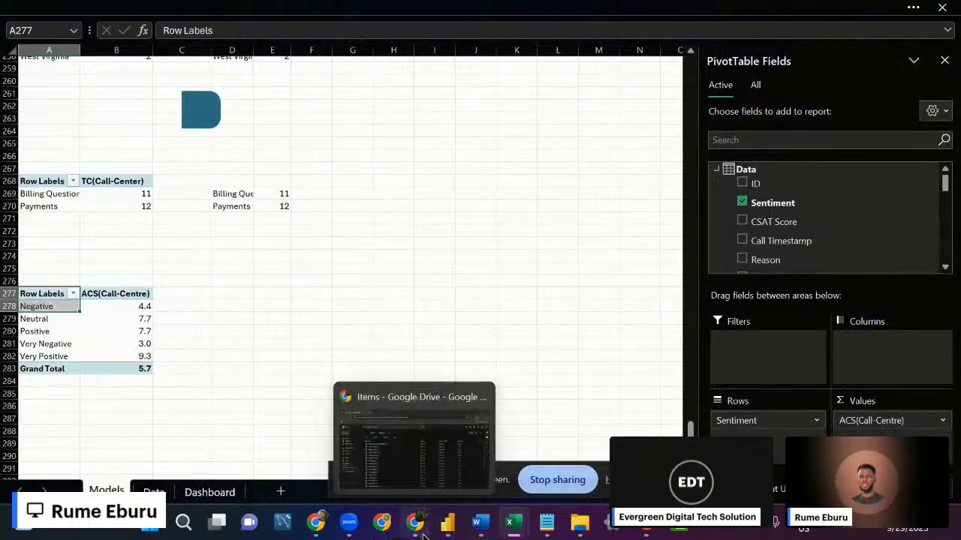
# Check the reference dashboard's Customer Sentiment chart and replace ACS(Call-Centre) with TC(Call-Center) as the sentiment pivot table's value field.
pyautogui.moveTo(510, 536)
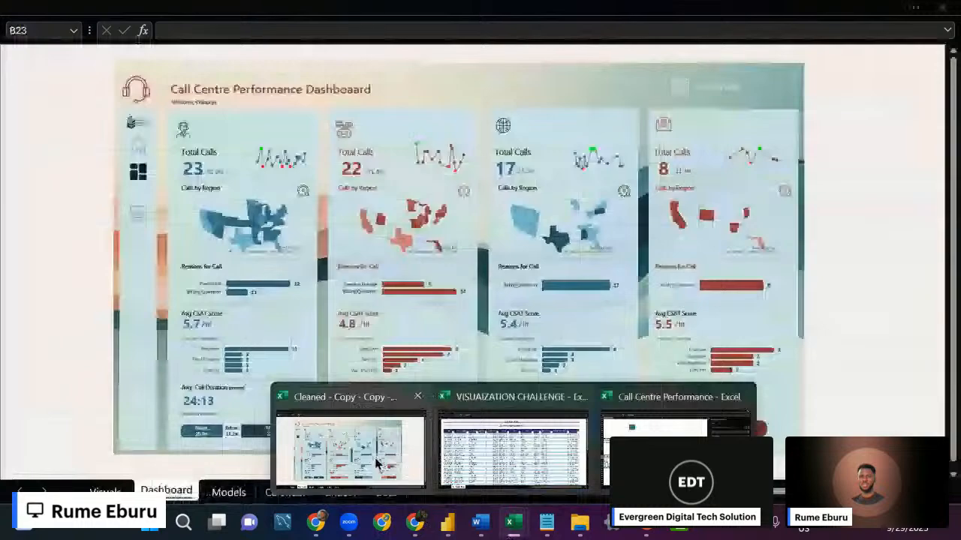
pyautogui.click(378, 464)
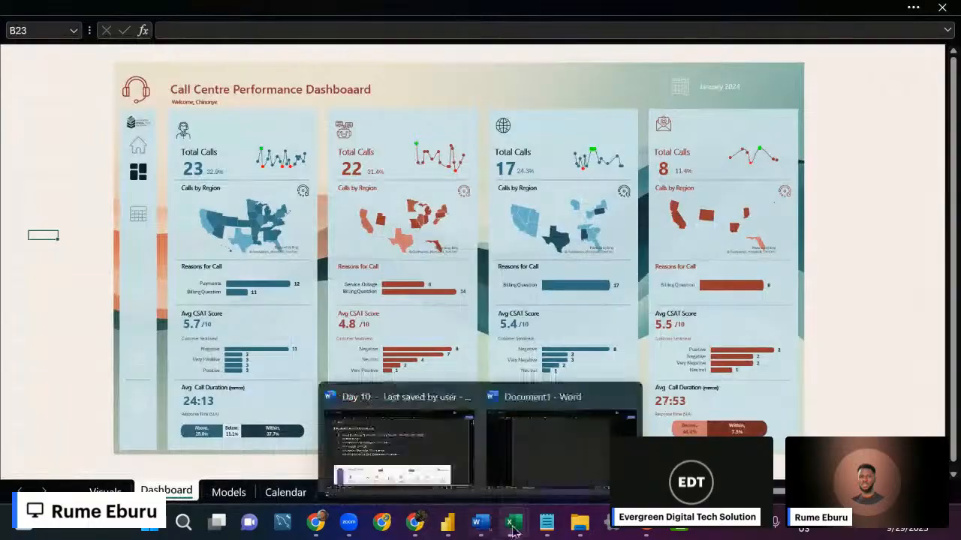
pyautogui.moveTo(513, 530)
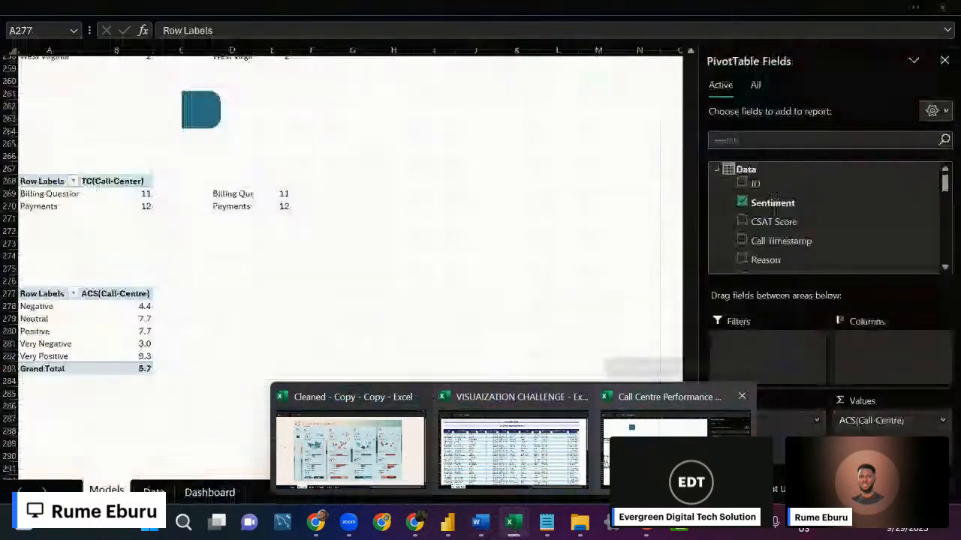
pyautogui.click(668, 451)
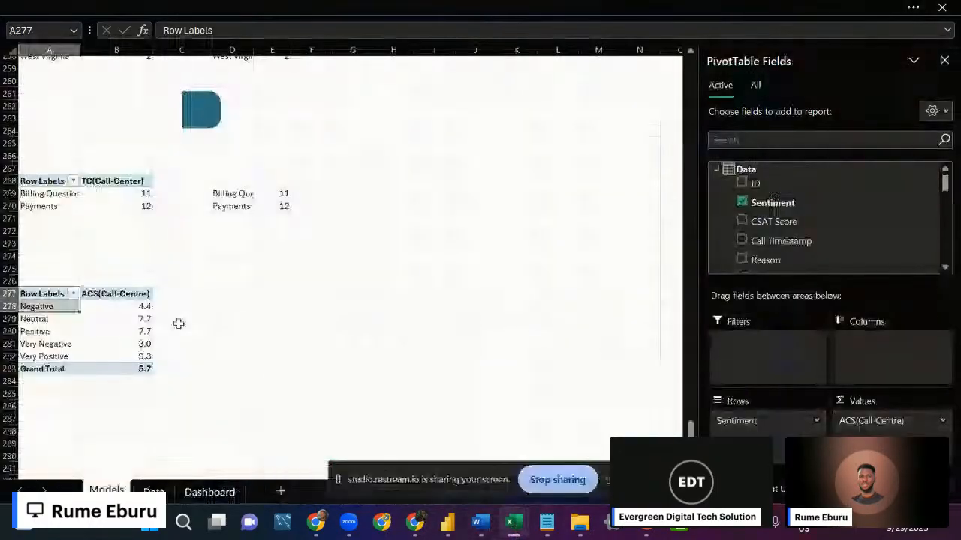
pyautogui.click(134, 344)
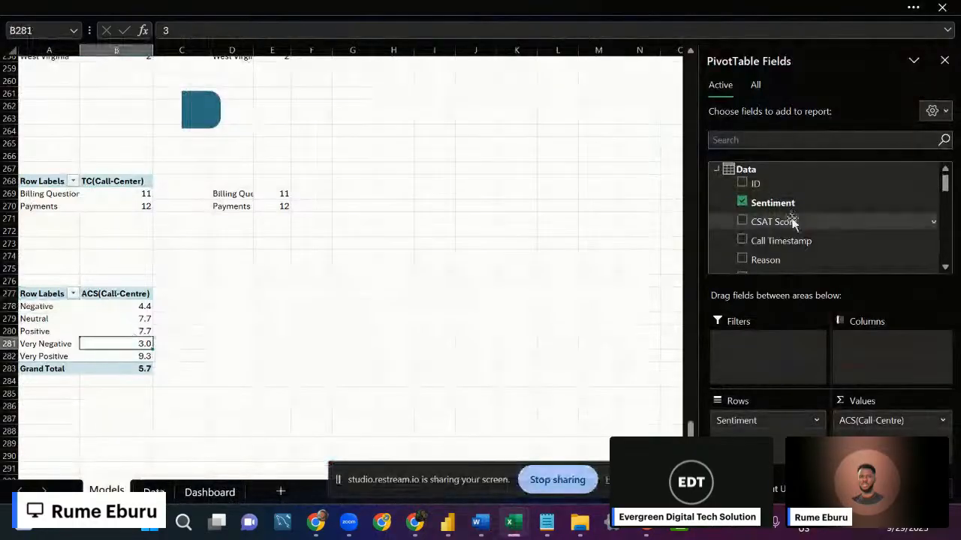
pyautogui.scroll(-3, 826, 218)
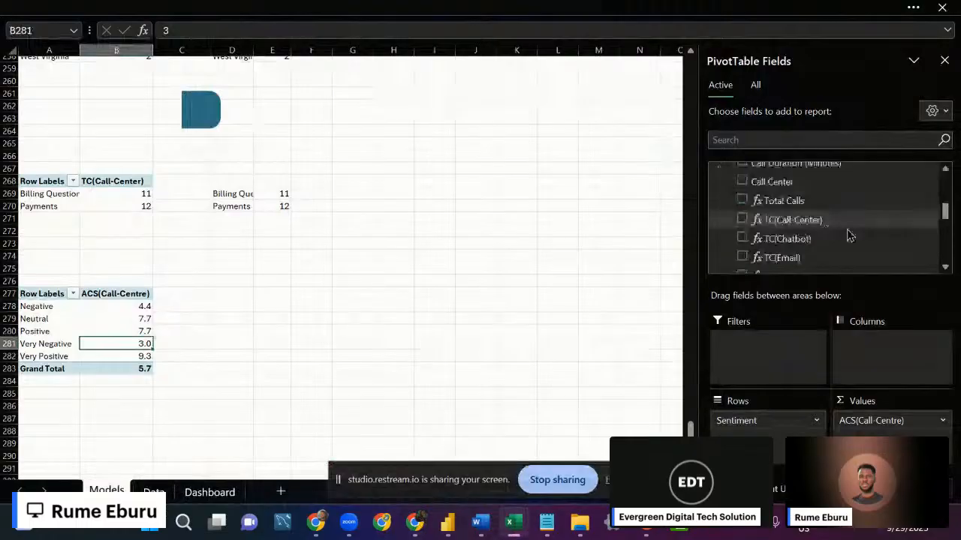
pyautogui.moveTo(873, 418); pyautogui.dragTo(821, 227)
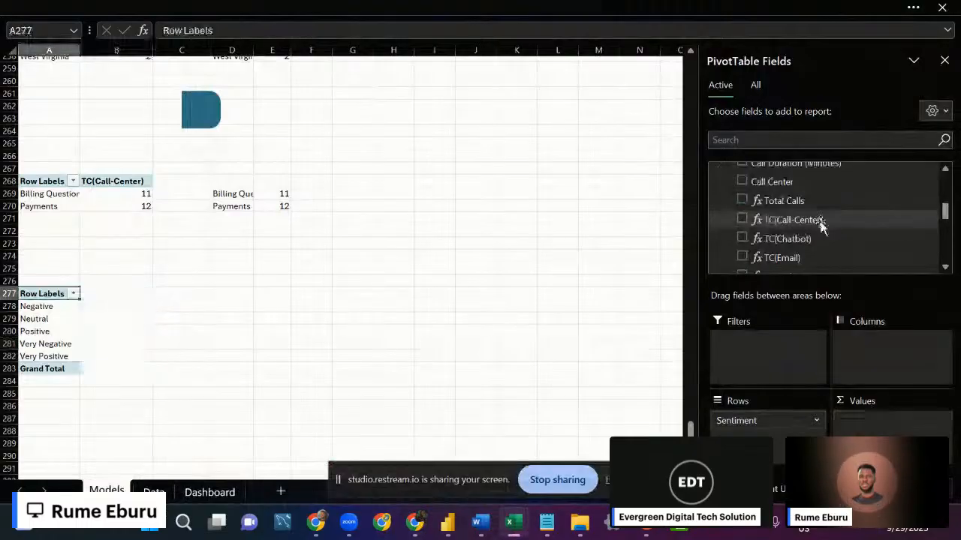
pyautogui.click(821, 223)
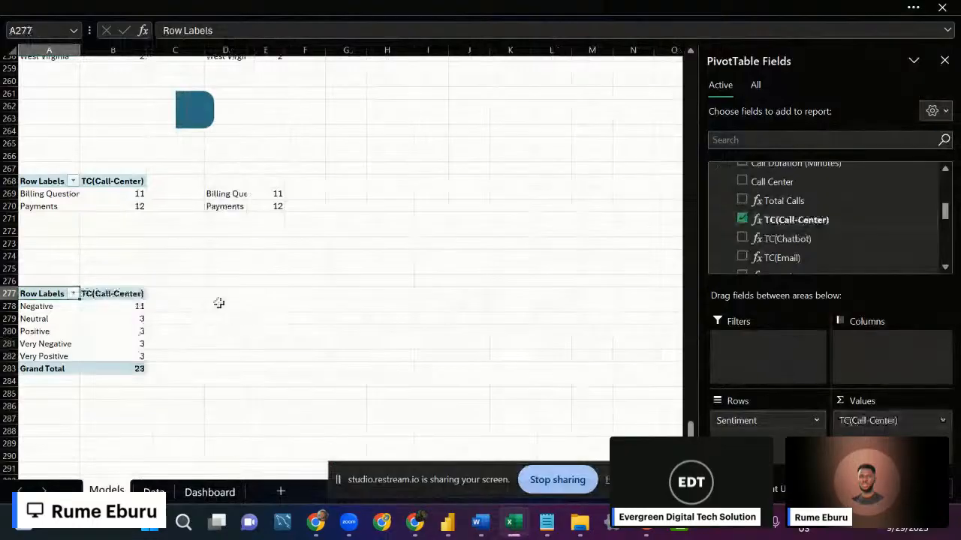
# Remove the grand total from the sentiment pivot table.
pyautogui.click(219, 302)
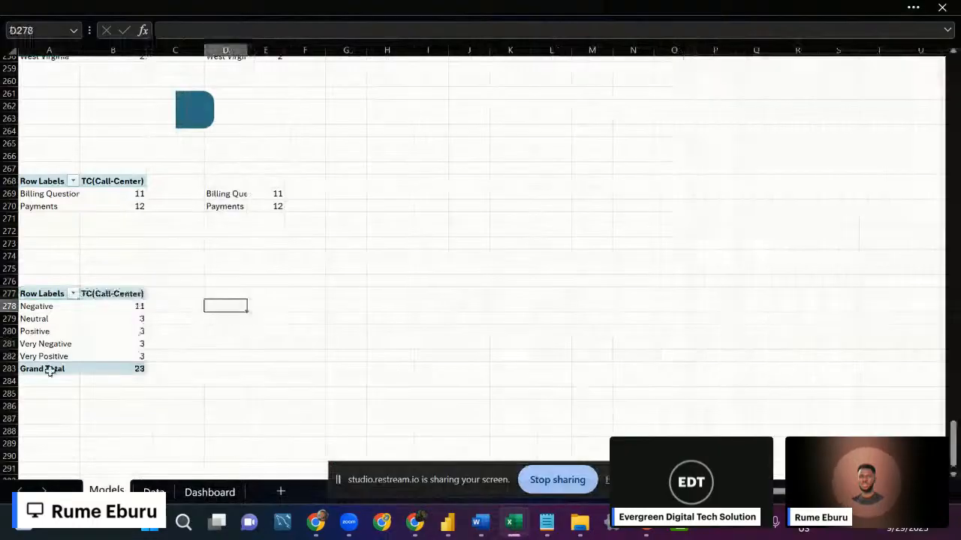
pyautogui.click(44, 368)
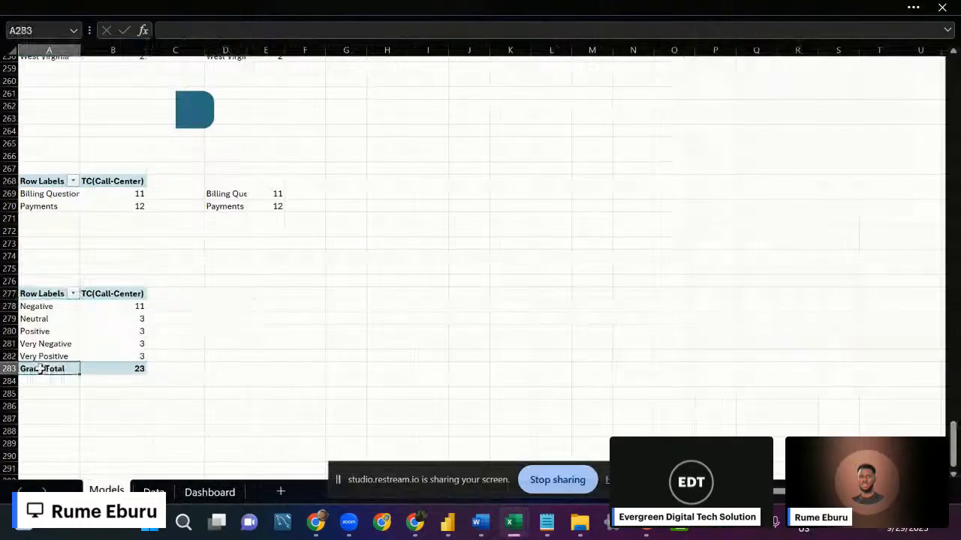
pyautogui.rightClick(44, 369)
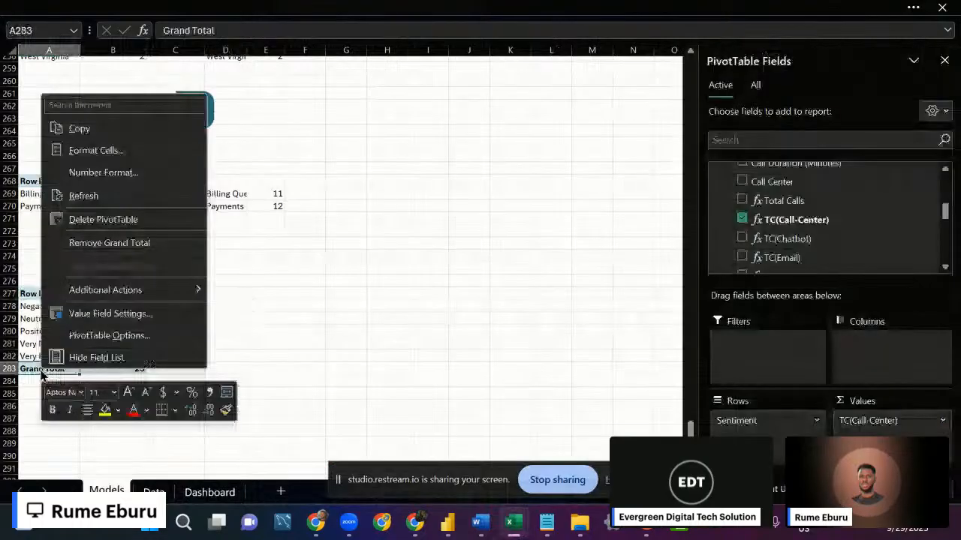
pyautogui.click(129, 242)
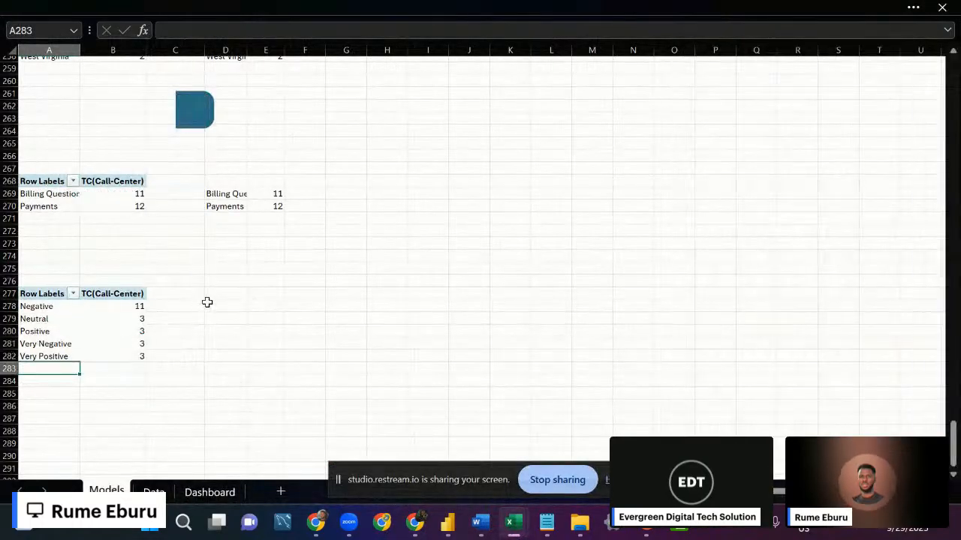
# Enter =A278 in D278 and fill it through E282 to mirror the sentiment labels and call counts.
pyautogui.click(209, 303)
pyautogui.write('=')
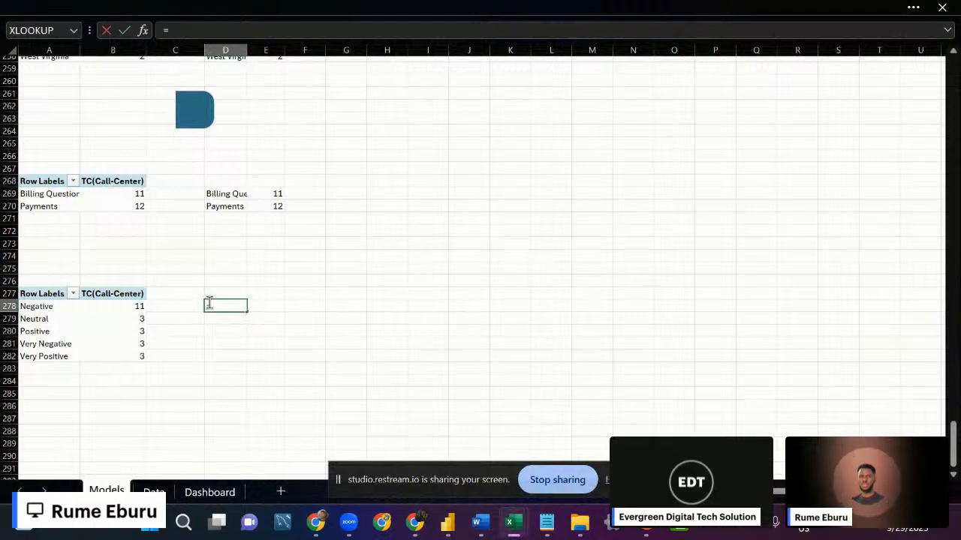
pyautogui.write('a278')
pyautogui.press('Return')
pyautogui.click(225, 307)
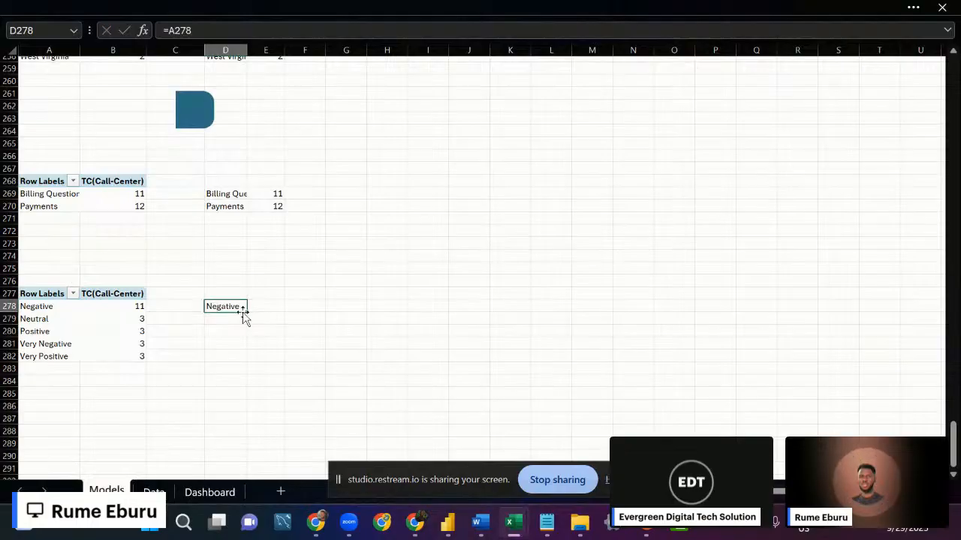
pyautogui.moveTo(246, 309); pyautogui.dragTo(284, 360)
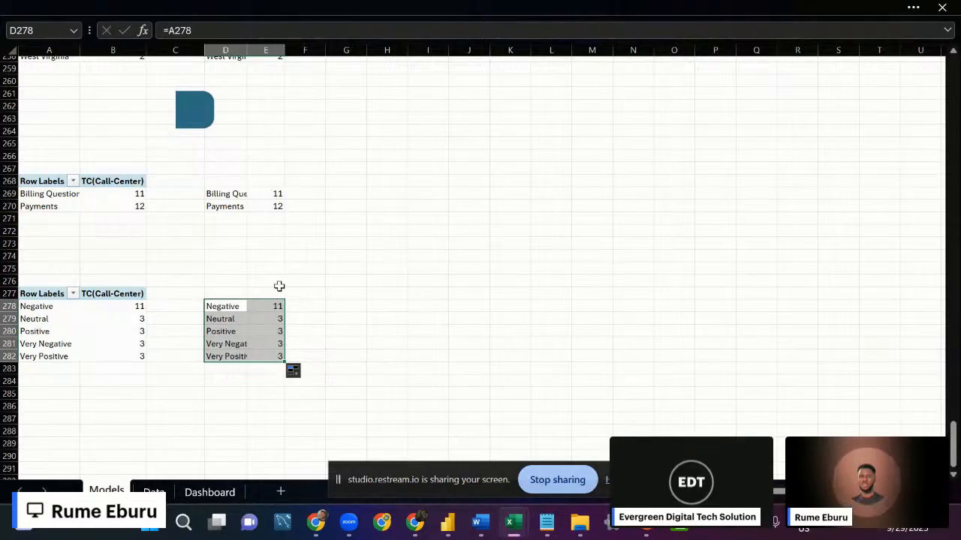
# Insert a 2-D clustered bar chart from the linked sentiment range D278:E282.
pyautogui.click(281, 7)
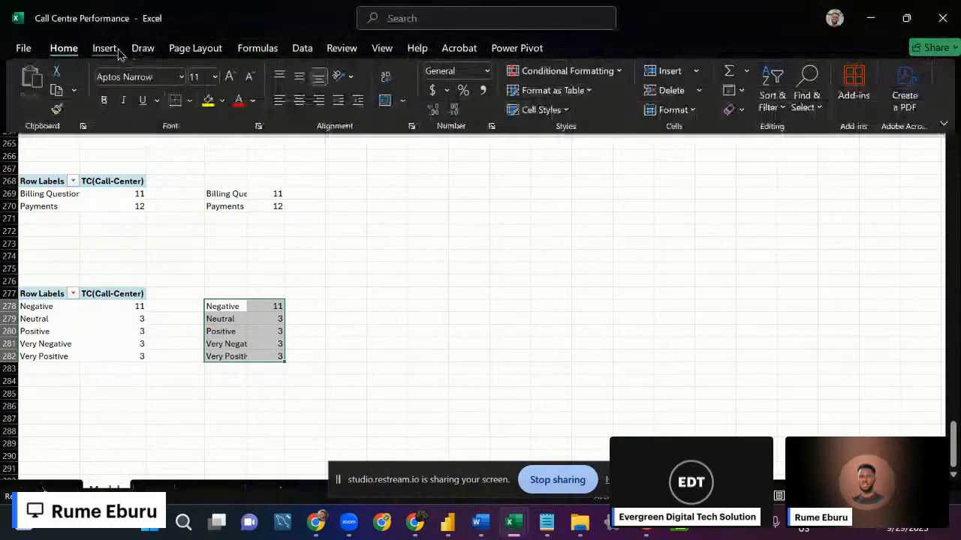
pyautogui.click(104, 48)
pyautogui.click(412, 69)
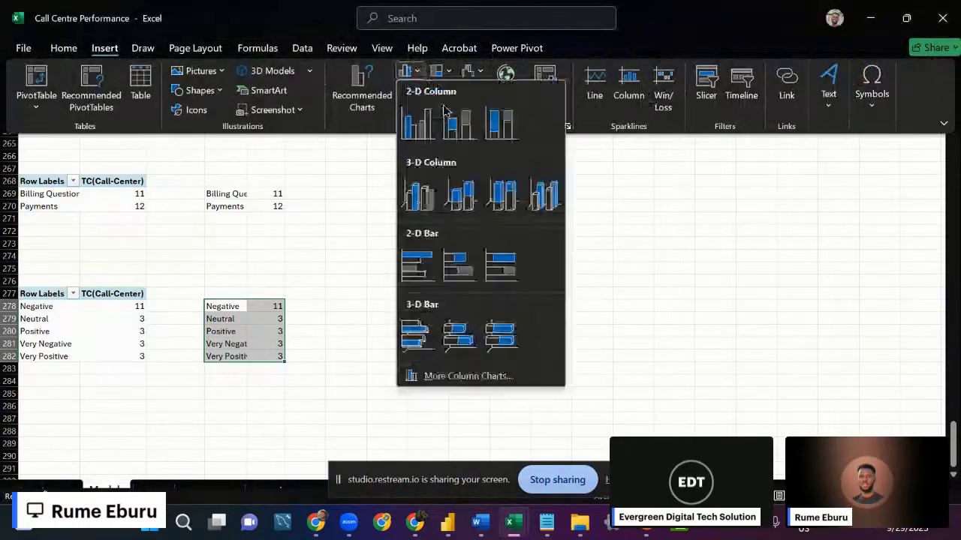
pyautogui.click(418, 265)
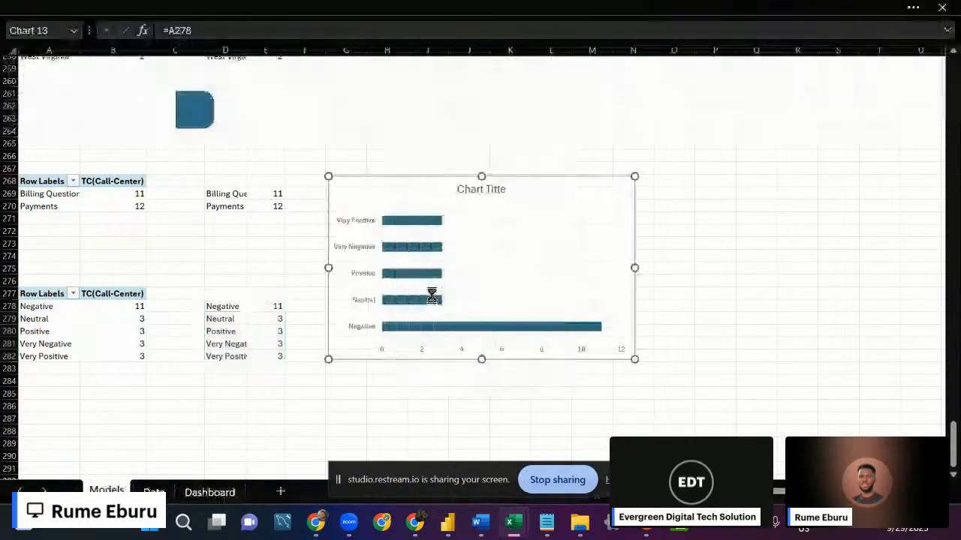
pyautogui.rightClick(263, 325)
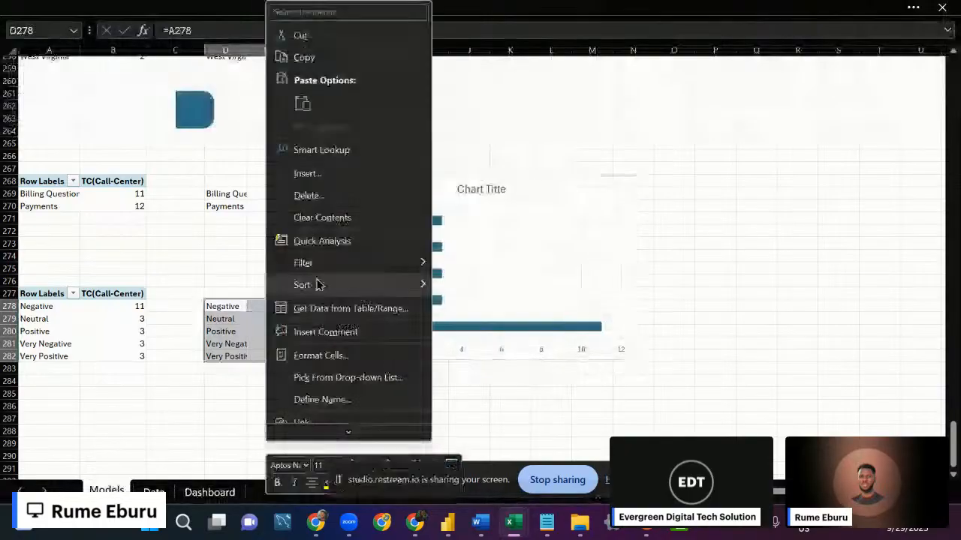
pyautogui.moveTo(317, 285)
pyautogui.press('Escape')
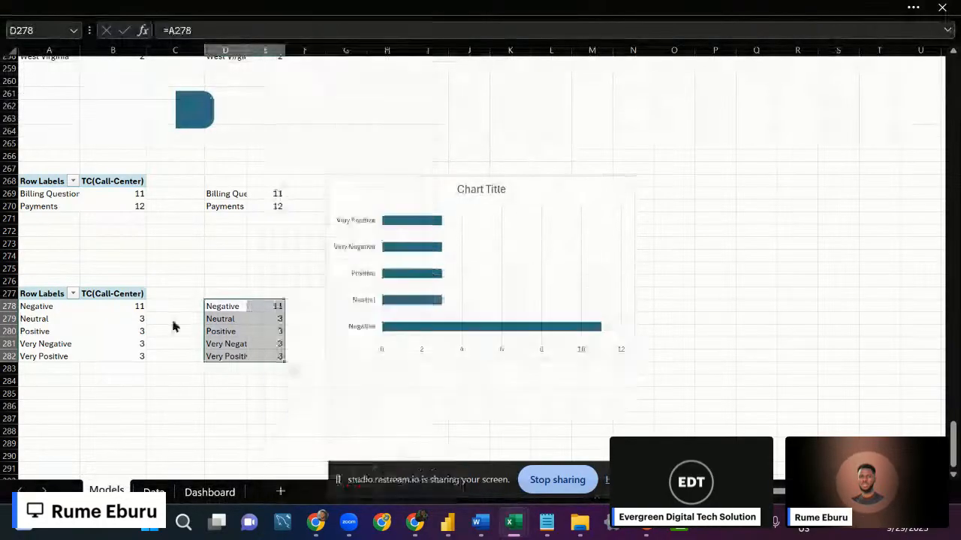
pyautogui.click(263, 318)
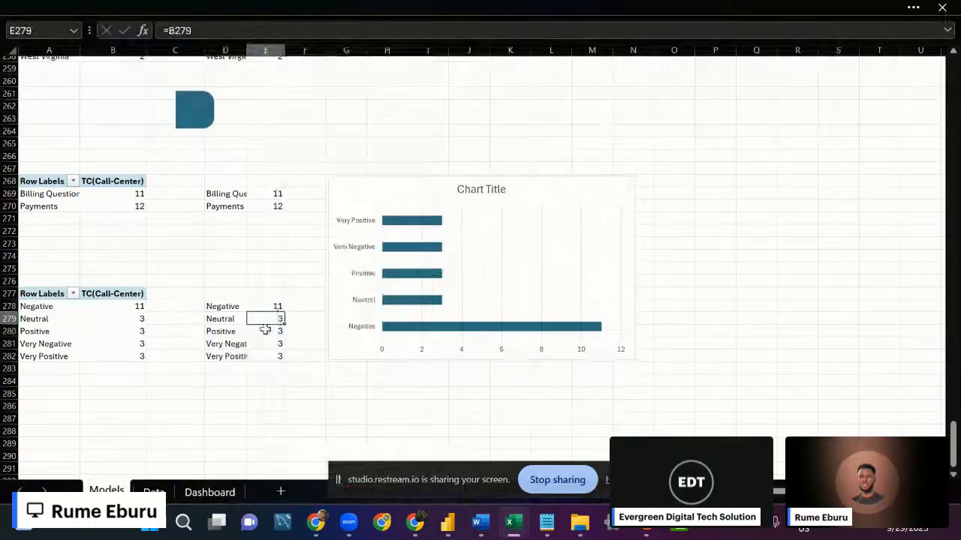
pyautogui.rightClick(265, 330)
pyautogui.press('Escape')
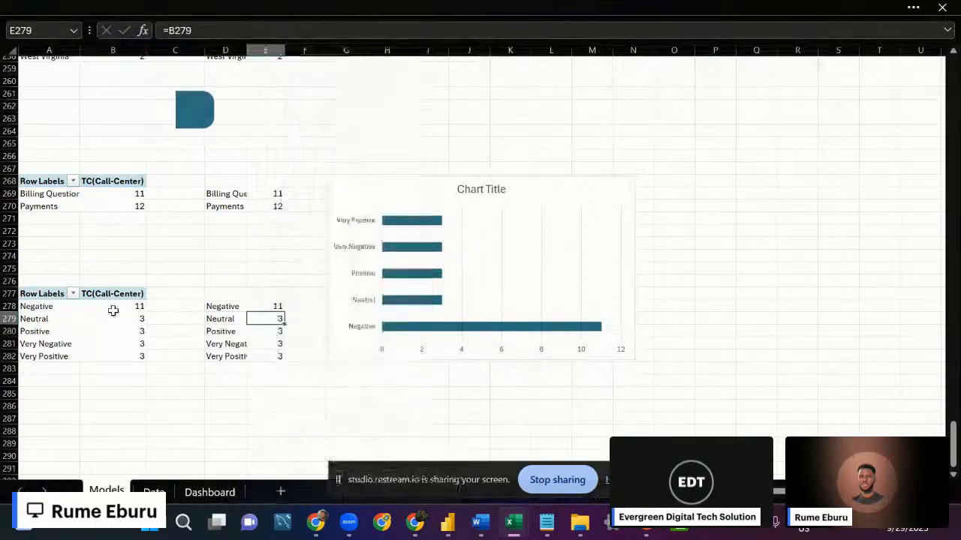
# Sort the sentiment pivot table by TC(Call-Center) from smallest to largest and close the field list.
pyautogui.rightClick(113, 311)
pyautogui.moveTo(251, 283)
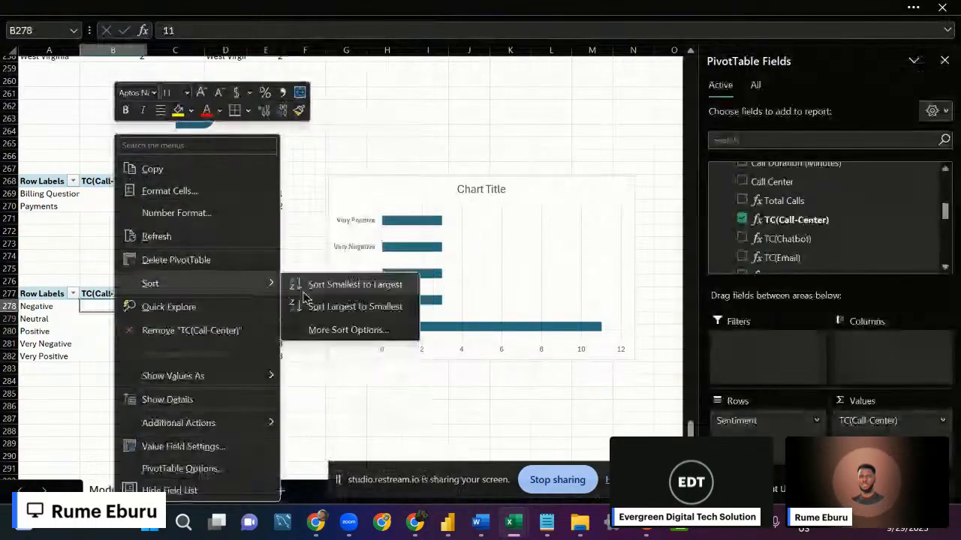
pyautogui.click(342, 294)
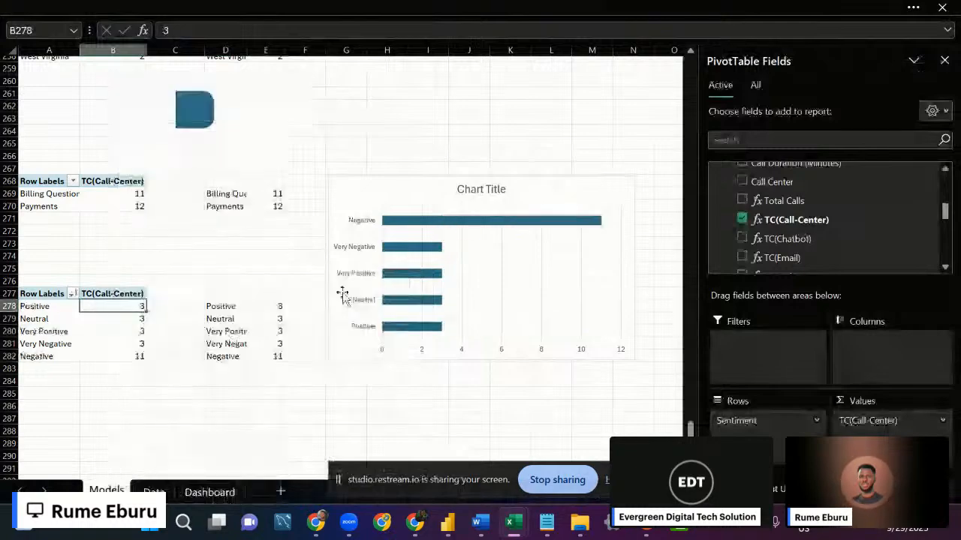
pyautogui.click(944, 61)
# Remove the gridlines and the title from the sentiment bar chart.
pyautogui.click(465, 283)
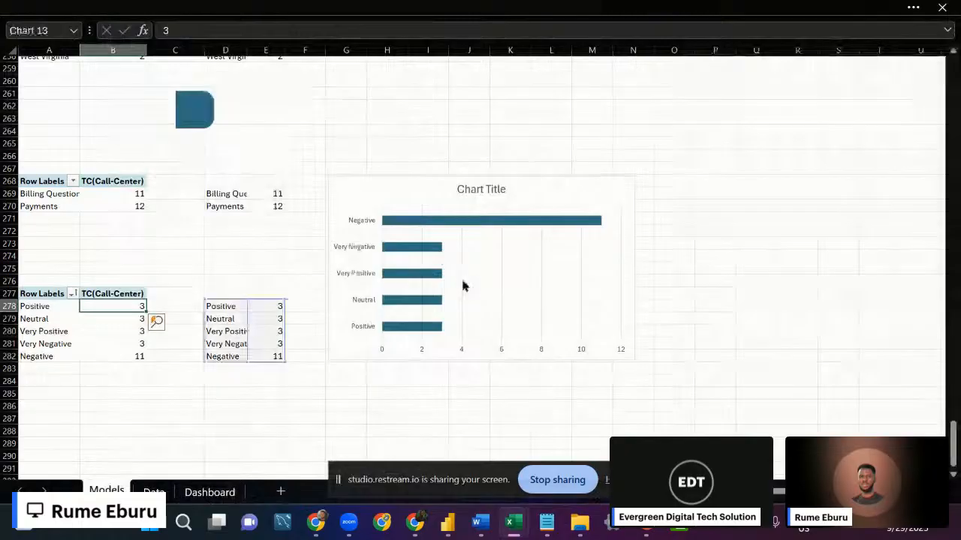
pyautogui.click(463, 283)
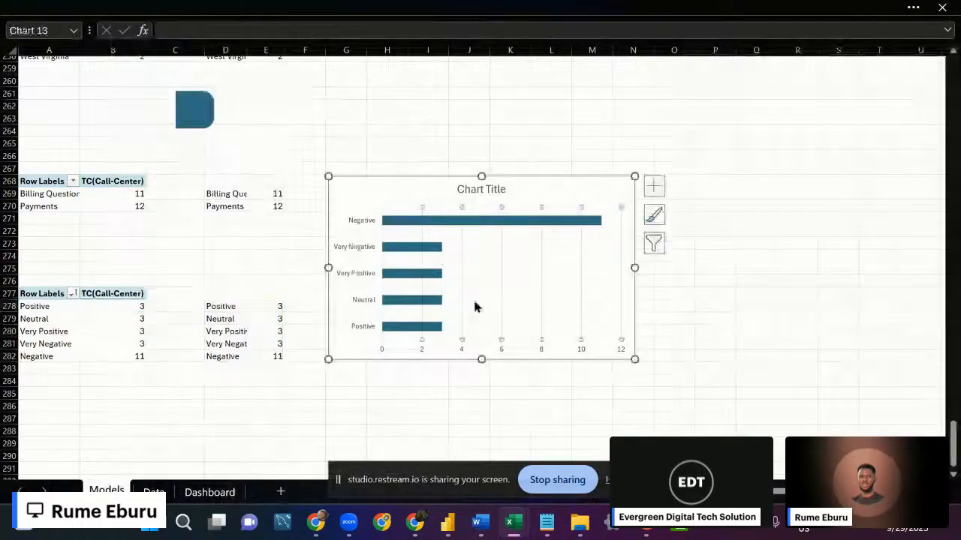
pyautogui.press('Delete')
pyautogui.click(490, 192)
pyautogui.press('Delete')
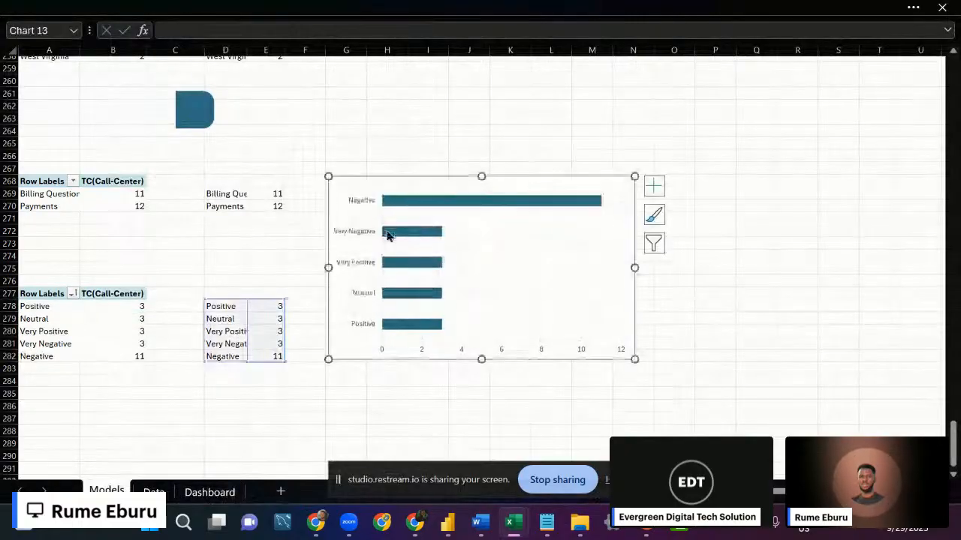
# Remove the category axis line and delete the horizontal value axis from the sentiment chart.
pyautogui.rightClick(383, 224)
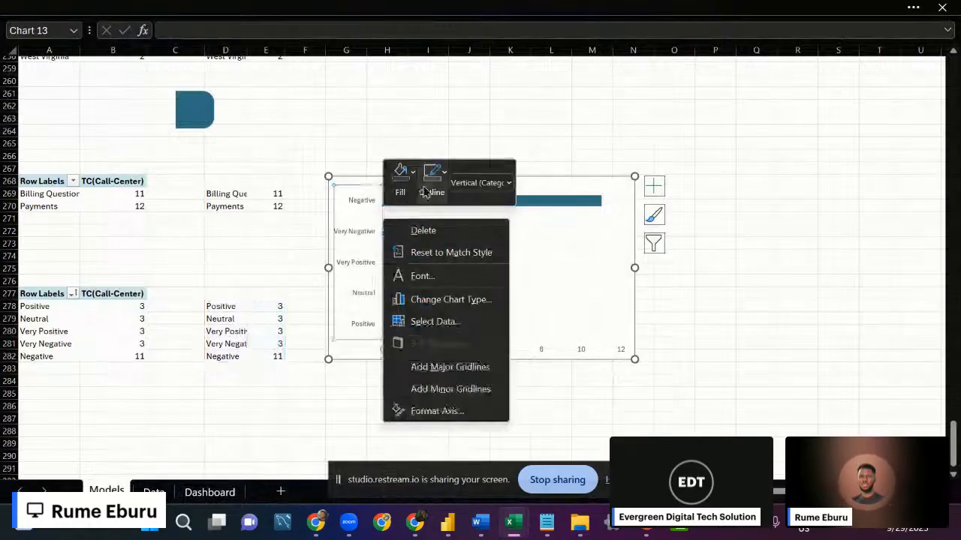
pyautogui.click(424, 193)
pyautogui.click(449, 374)
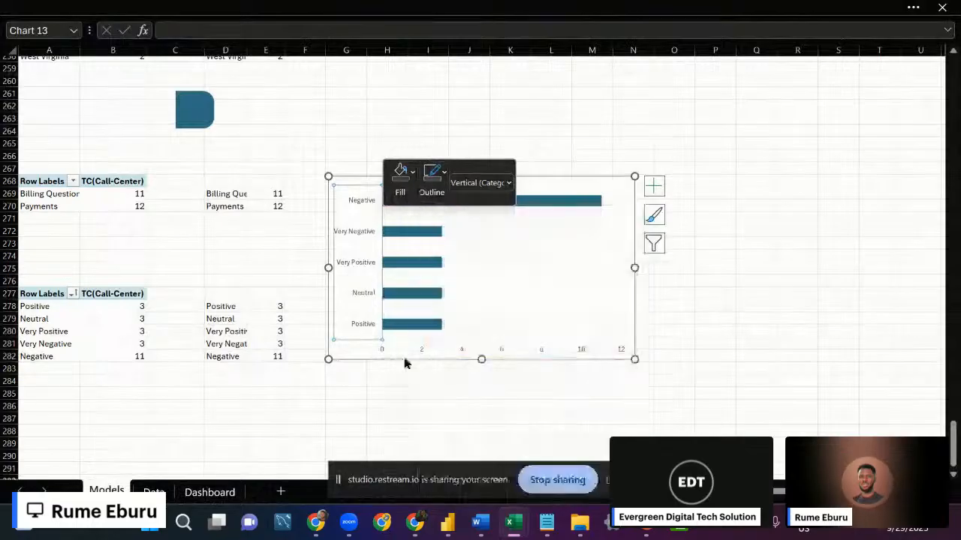
pyautogui.click(466, 357)
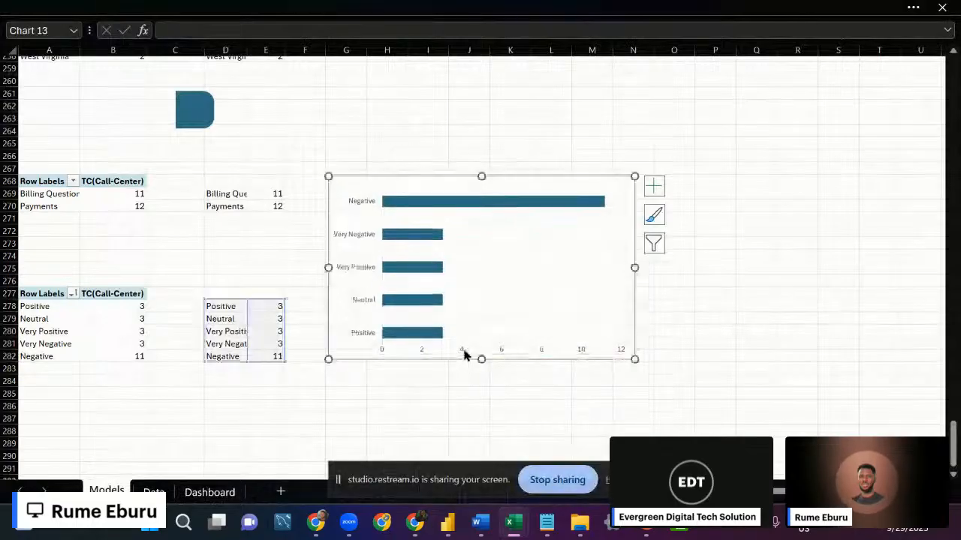
pyautogui.press('Delete')
# Copy the blue rounded-end shape above the pivot tables and paste it onto the sentiment chart's bars.
pyautogui.click(194, 110)
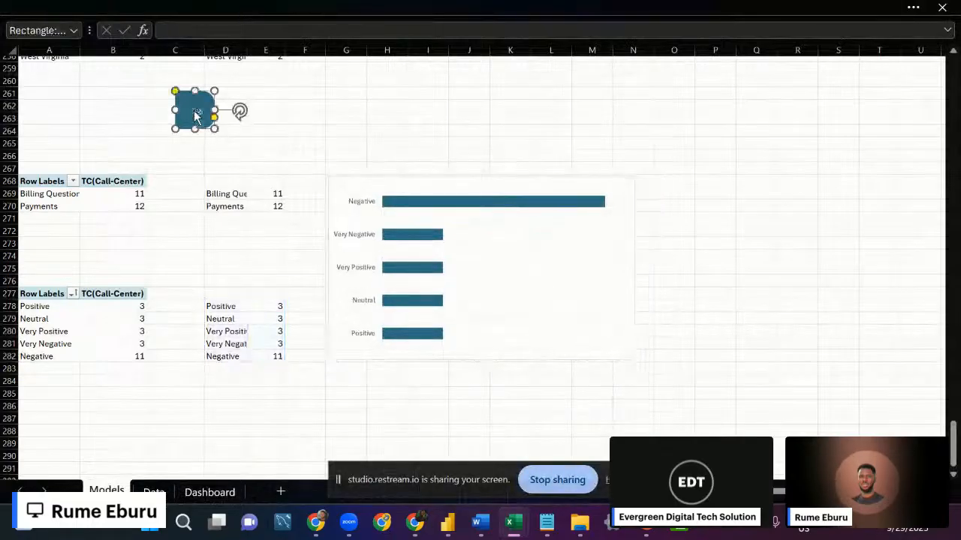
pyautogui.click(414, 208)
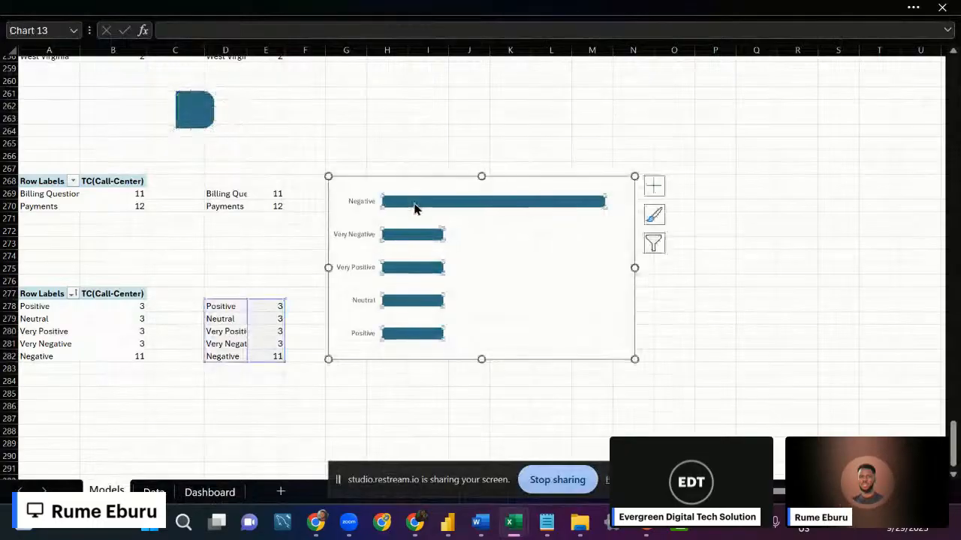
pyautogui.click(414, 208)
pyautogui.click(785, 204)
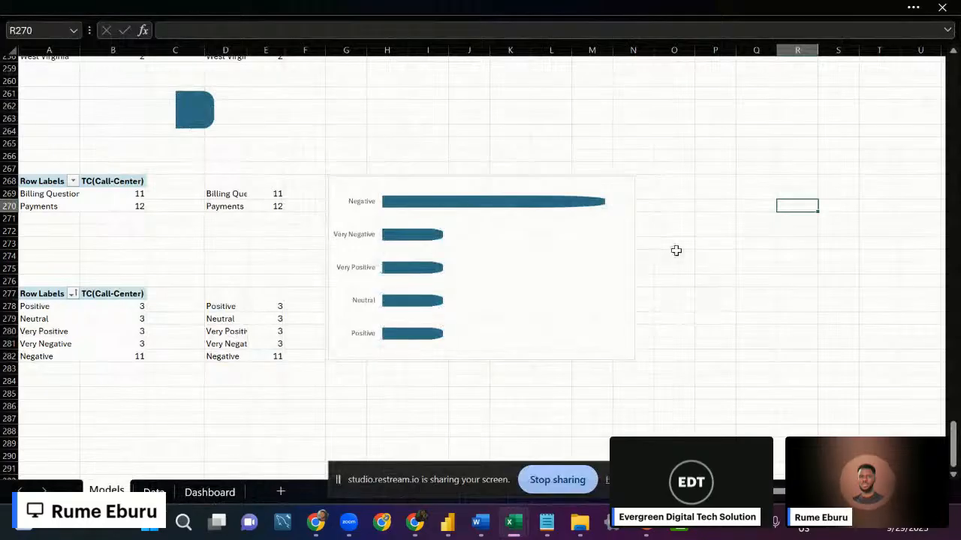
# Add data labels to the sentiment chart's bars.
pyautogui.click(628, 192)
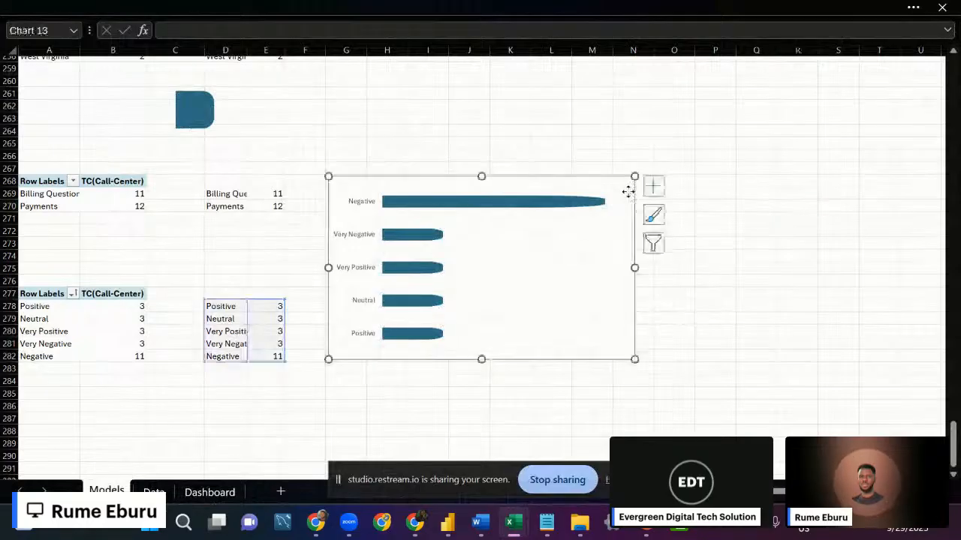
pyautogui.click(654, 188)
pyautogui.click(686, 256)
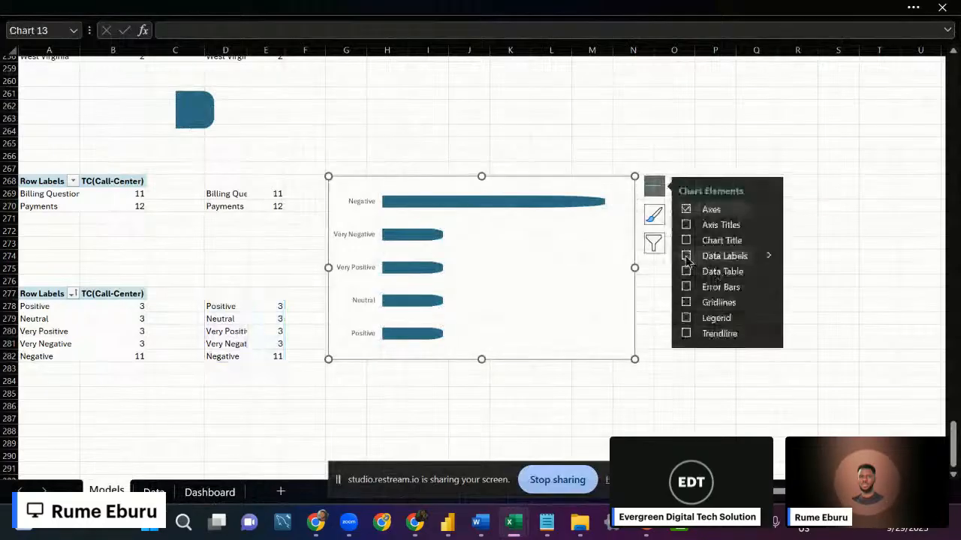
# Set the sentiment chart area to no fill and no outline.
pyautogui.rightClick(605, 191)
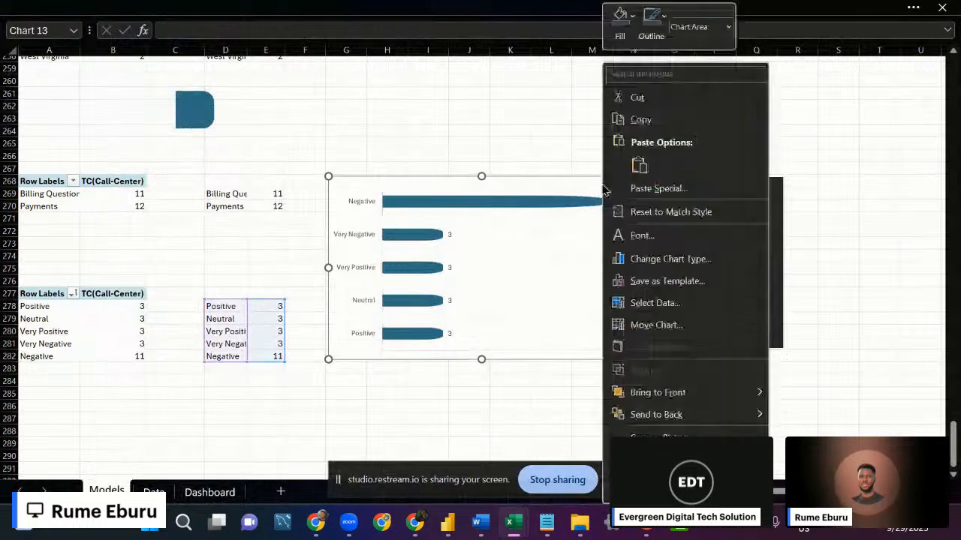
pyautogui.click(619, 21)
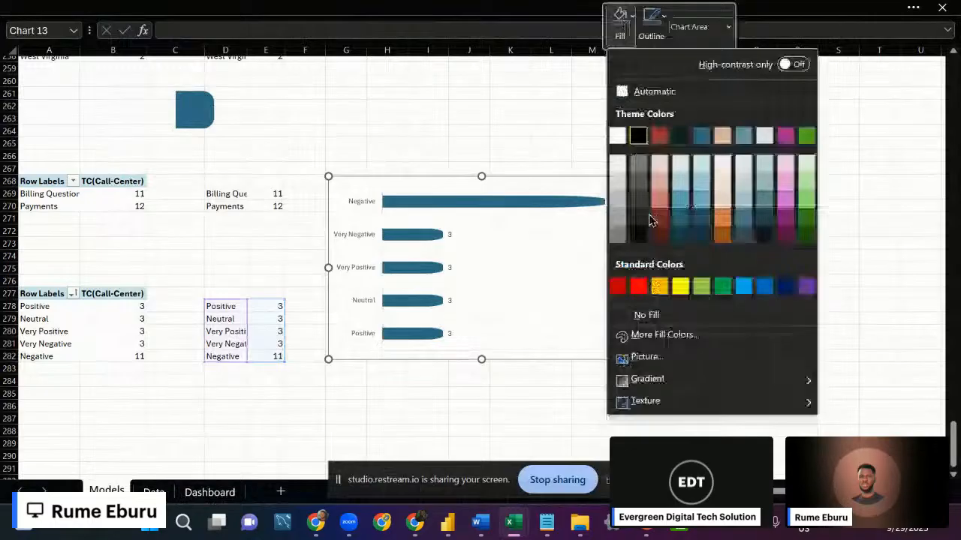
pyautogui.click(653, 21)
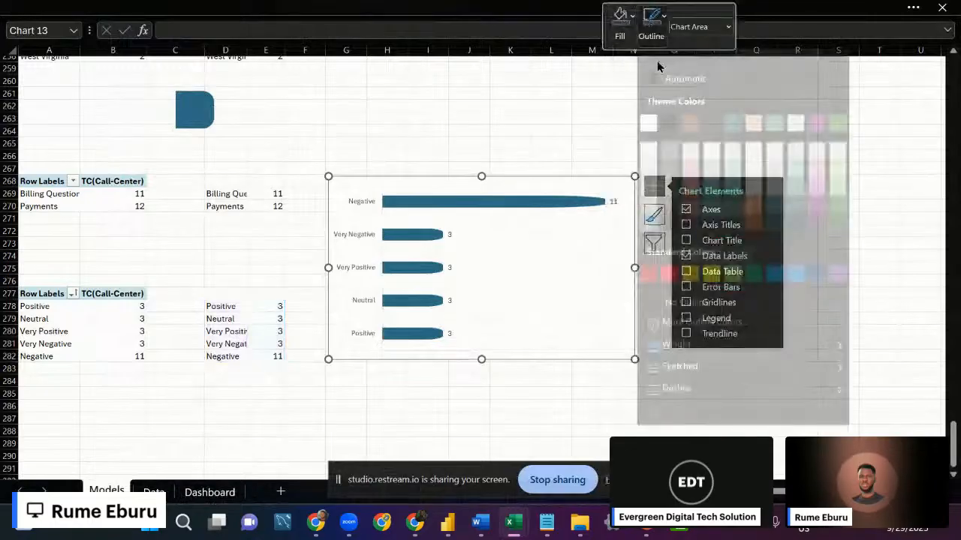
pyautogui.click(704, 319)
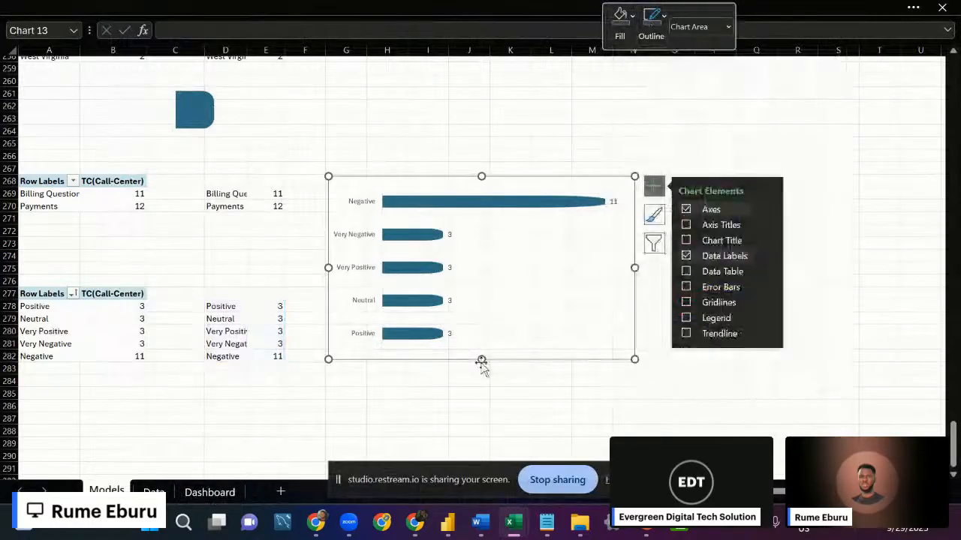
# Move the sentiment chart from the Models sheet to the Dashboard sheet and place it over the first channel card.
pyautogui.press('Delete')
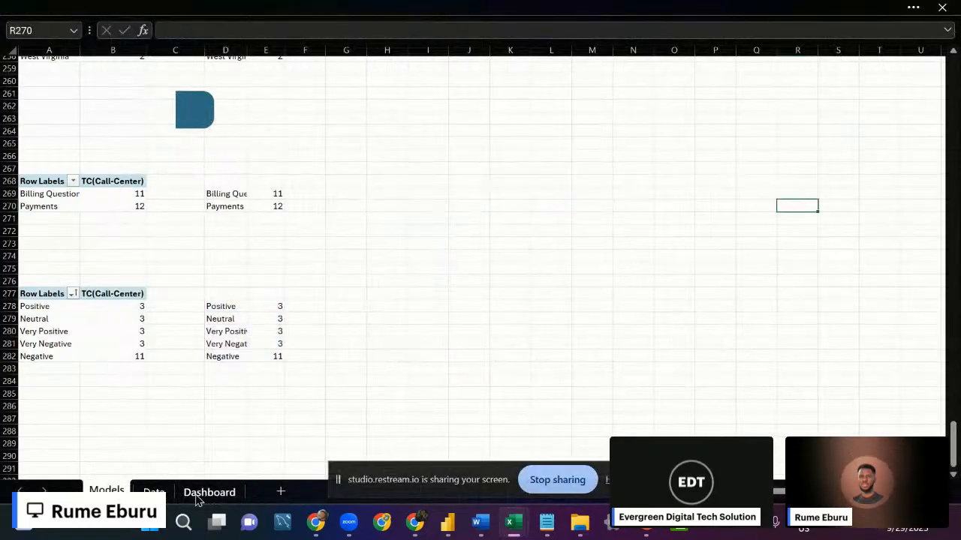
pyautogui.click(197, 499)
pyautogui.hotkey('ctrl', 'v')
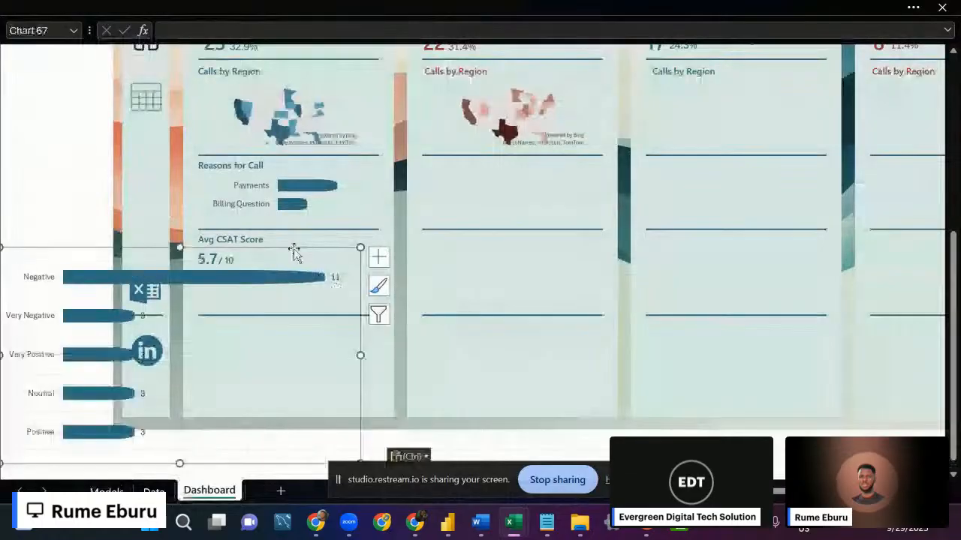
pyautogui.moveTo(294, 248); pyautogui.dragTo(526, 195)
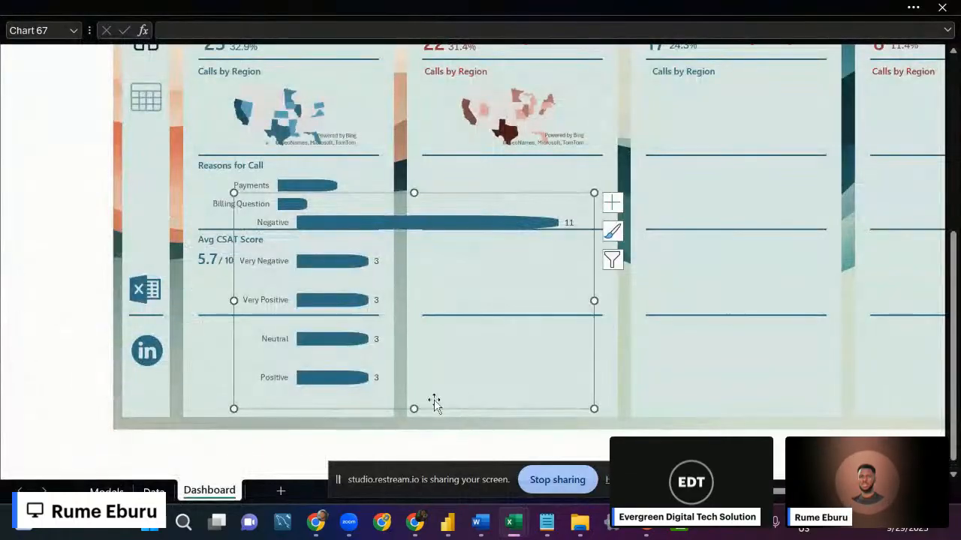
# Shrink the sentiment chart to fit the first card's Avg CSAT Score section, beside the 5.7 / 10 score.
pyautogui.moveTo(412, 408); pyautogui.dragTo(428, 313)
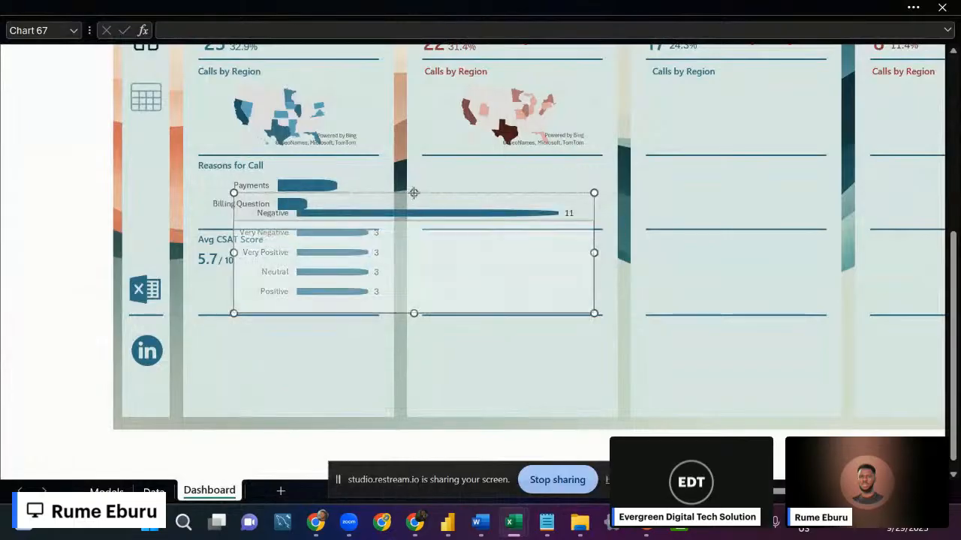
pyautogui.moveTo(414, 193); pyautogui.dragTo(414, 242)
pyautogui.moveTo(594, 277); pyautogui.dragTo(379, 277)
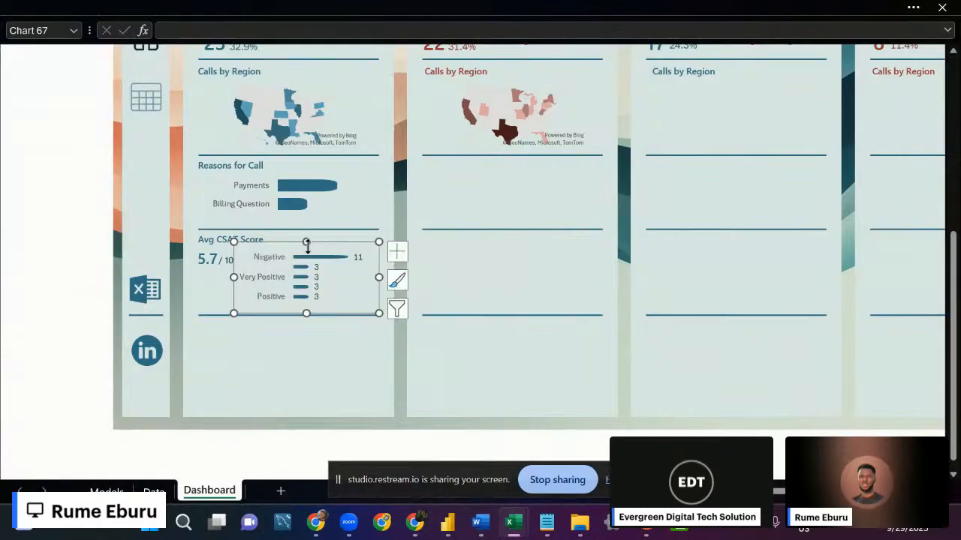
pyautogui.moveTo(306, 242)
pyautogui.mouseDown()
pyautogui.moveTo(306, 265)
pyautogui.moveTo(307, 249)
pyautogui.mouseUp()
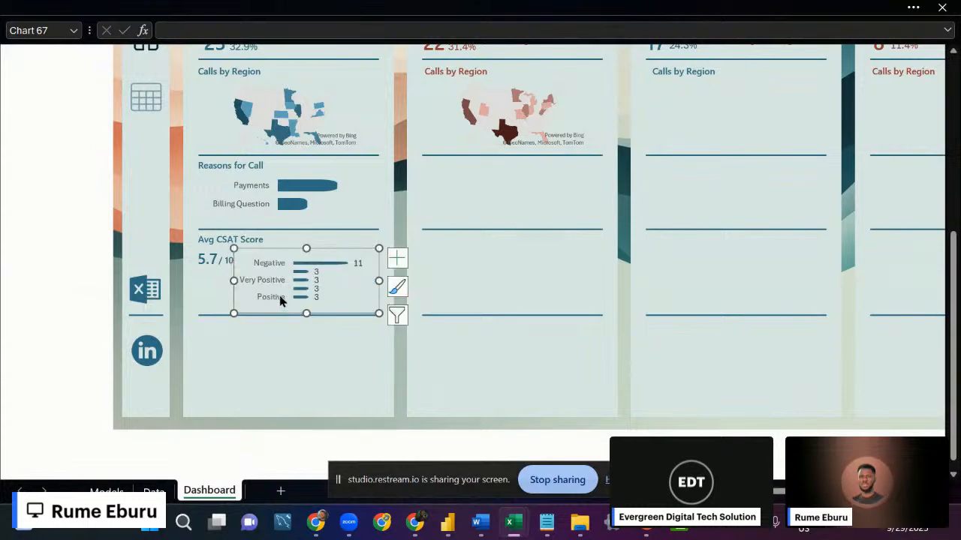
# Set the sentiment chart's font size to 6 and lower its upper edge slightly.
pyautogui.click(195, 6)
pyautogui.click(64, 47)
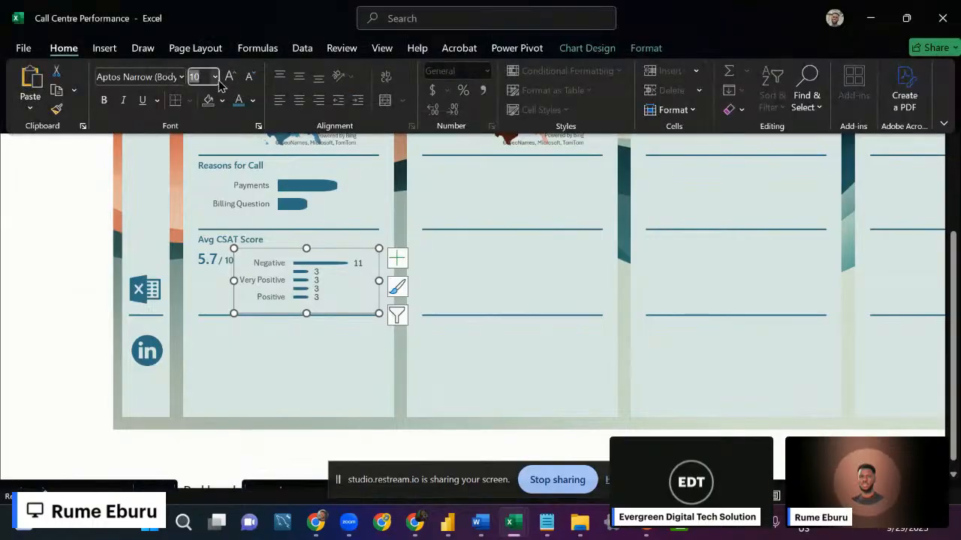
pyautogui.write('6')
pyautogui.press('Return')
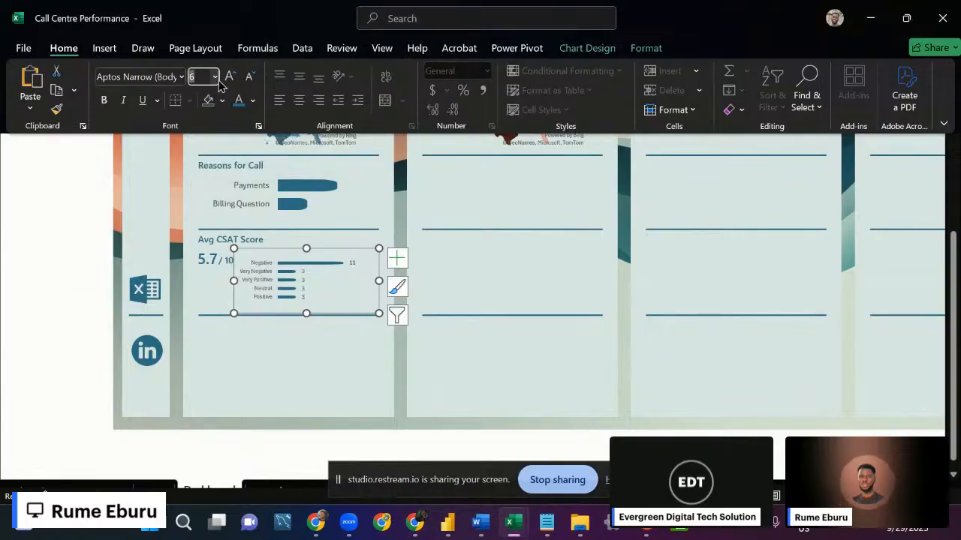
pyautogui.click(307, 245)
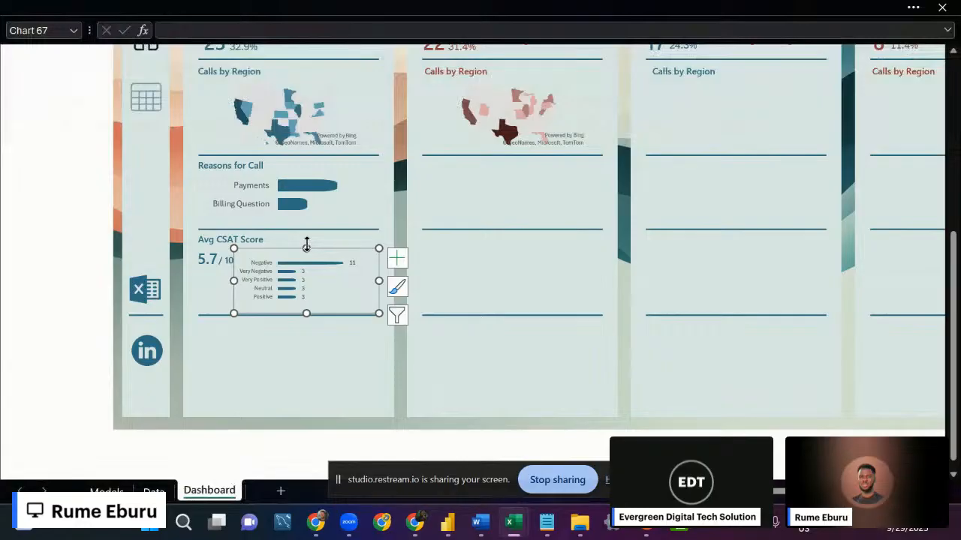
pyautogui.moveTo(307, 244); pyautogui.dragTo(301, 251)
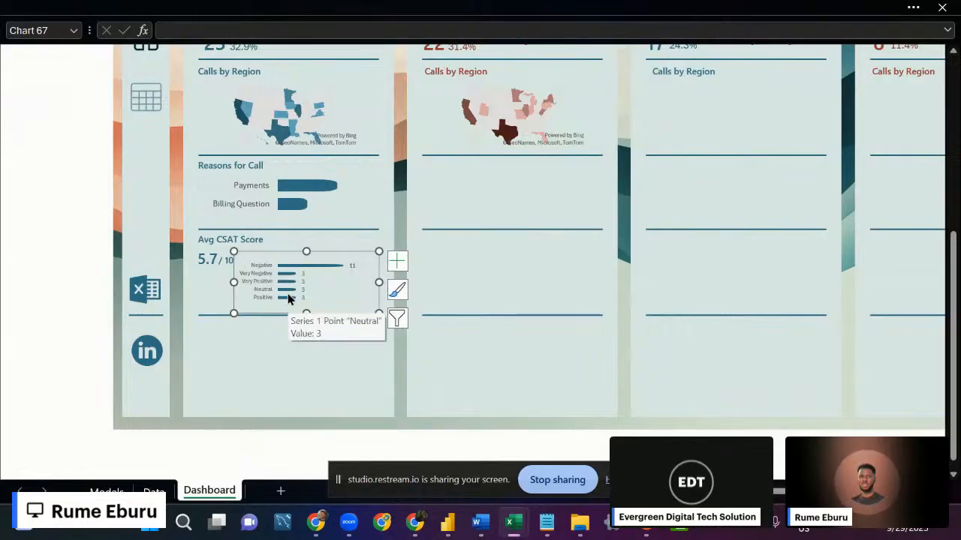
# Set the gap width of the sentiment chart's bars to 50%.
pyautogui.rightClick(283, 295)
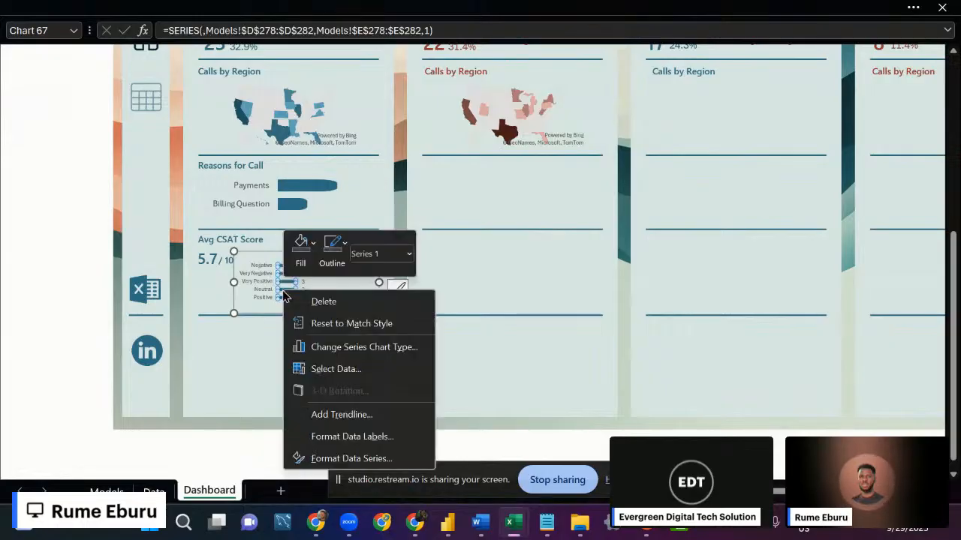
pyautogui.click(345, 458)
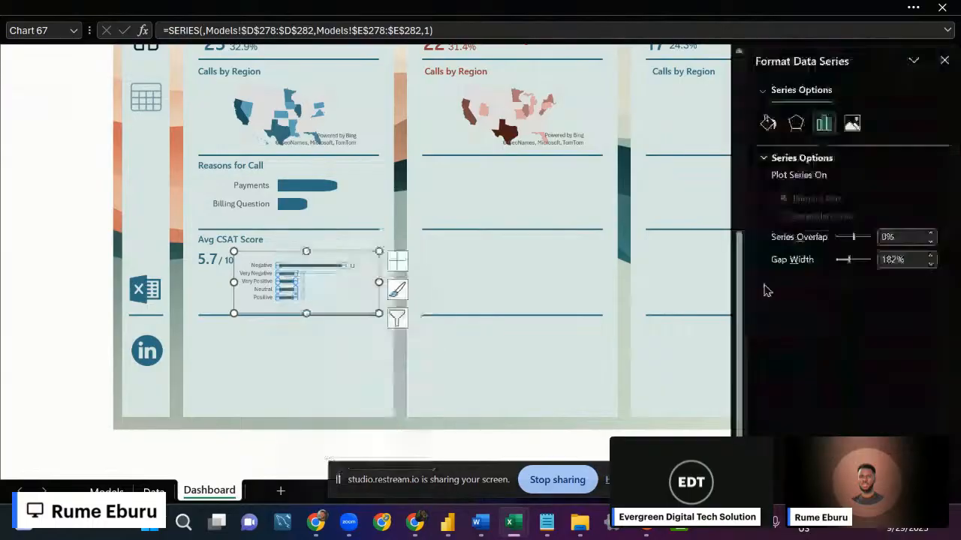
pyautogui.write('50')
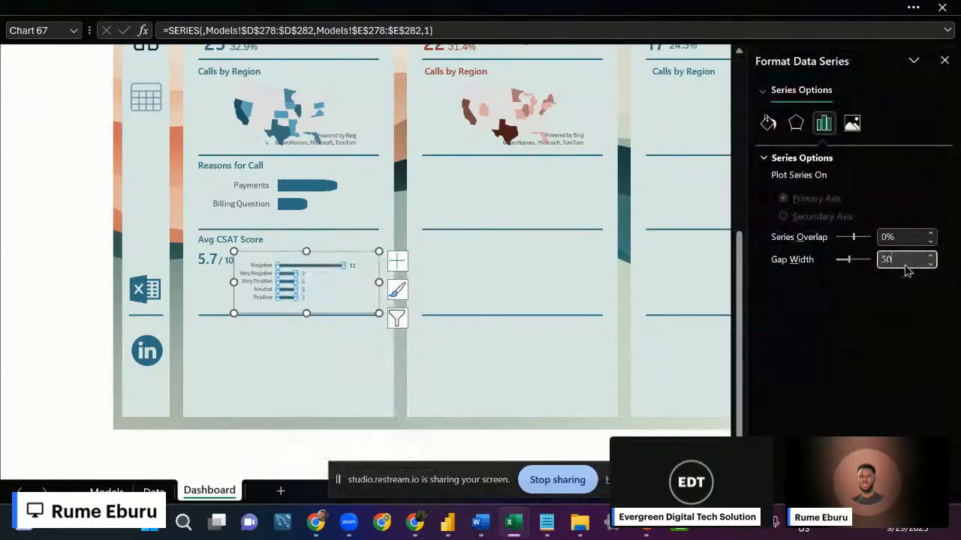
pyautogui.press('Return')
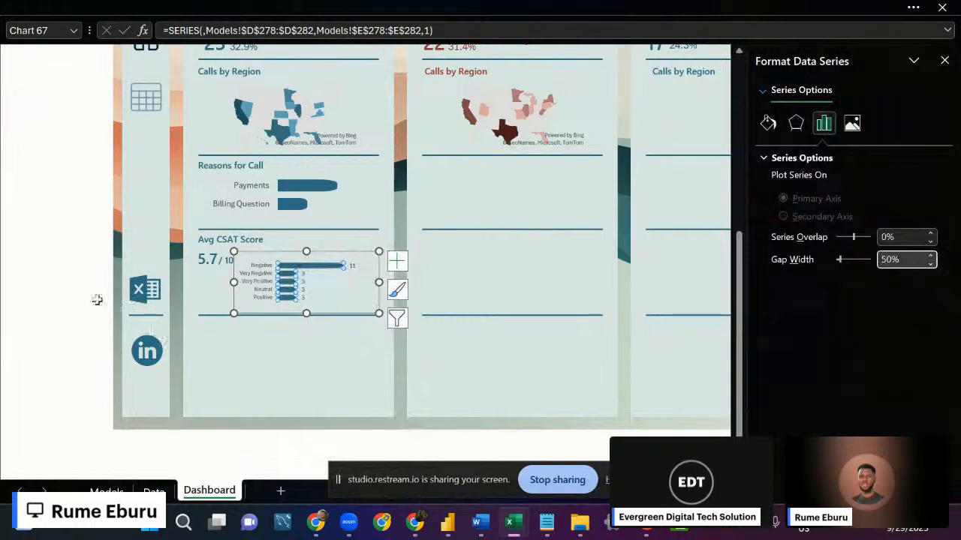
# Widen the first card's sentiment chart slightly towards the 5.7 / 10 score and close the formatting pane.
pyautogui.moveTo(233, 282); pyautogui.dragTo(226, 282)
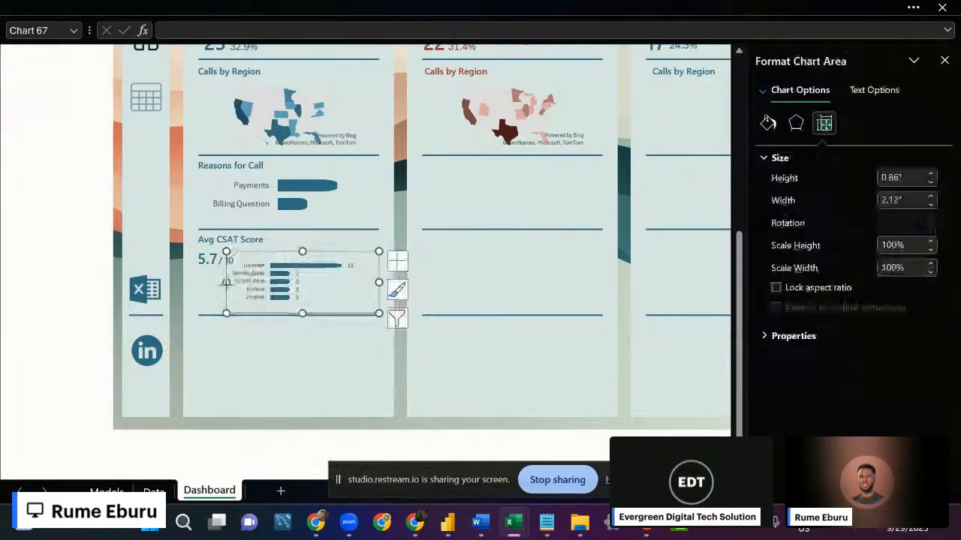
pyautogui.click(67, 295)
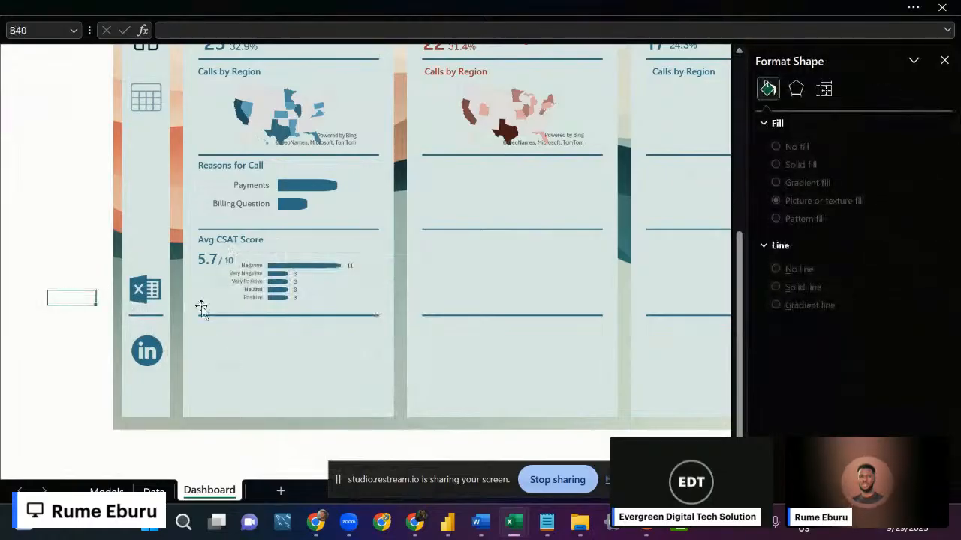
pyautogui.click(945, 61)
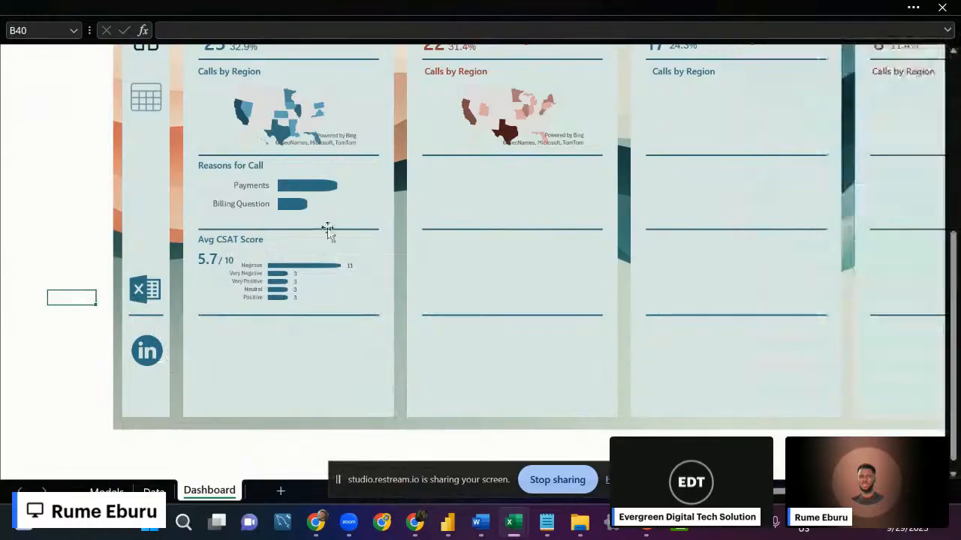
pyautogui.click(303, 310)
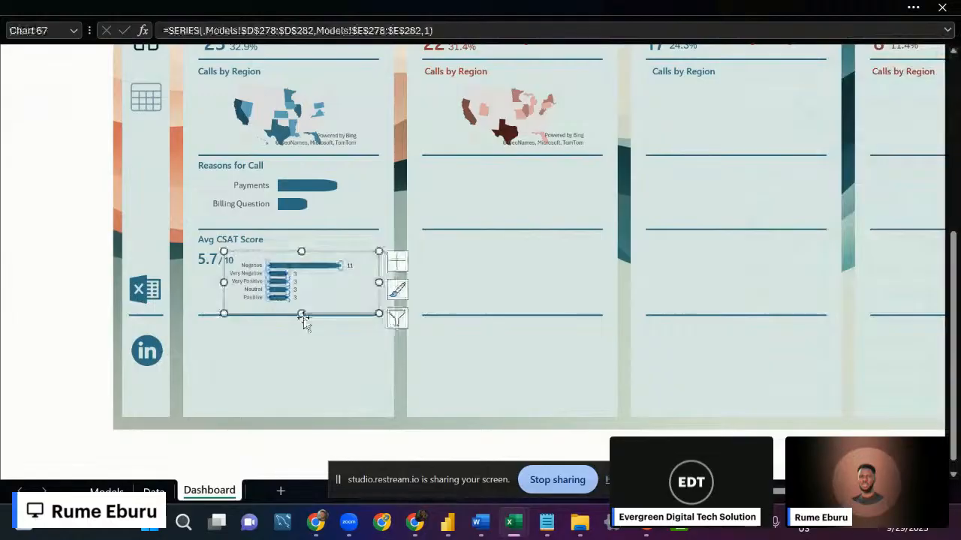
pyautogui.press('Escape')
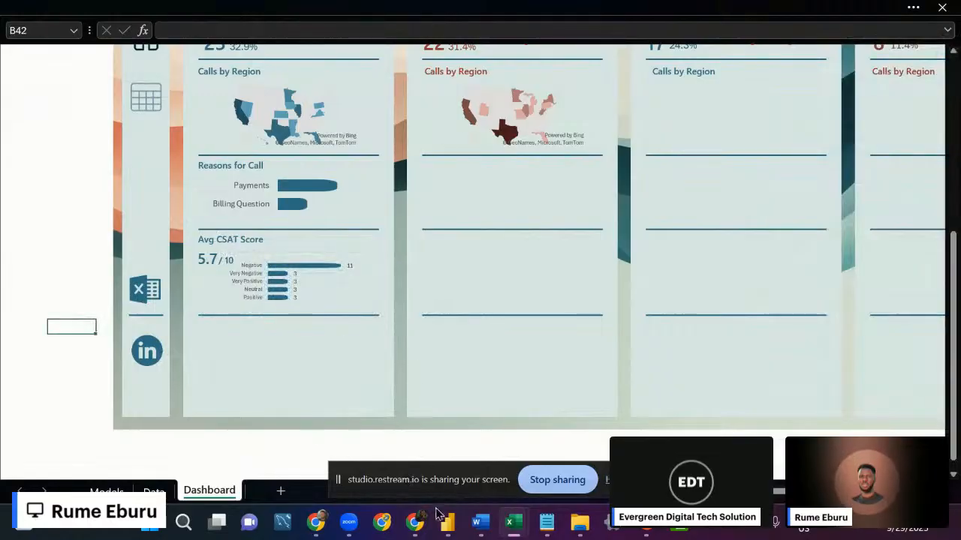
# Check the reference dashboard, then copy the Avg CSAT Score label below the first card's sentiment chart and left-align it with the original.
pyautogui.moveTo(448, 525)
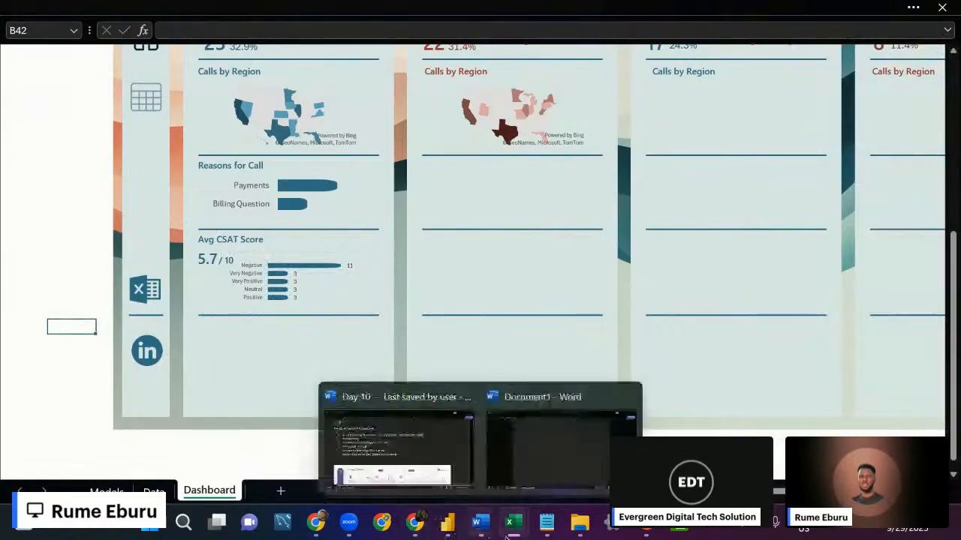
pyautogui.moveTo(509, 529)
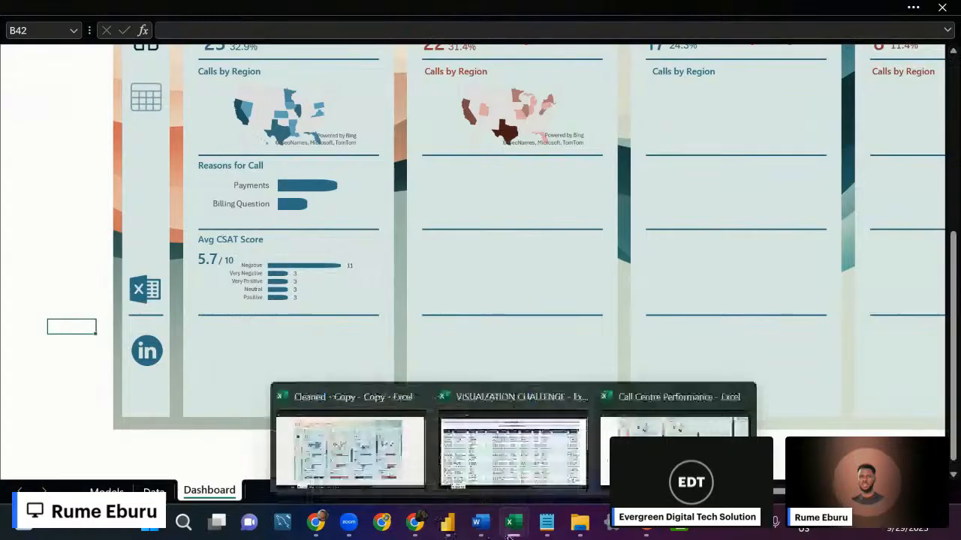
pyautogui.click(350, 451)
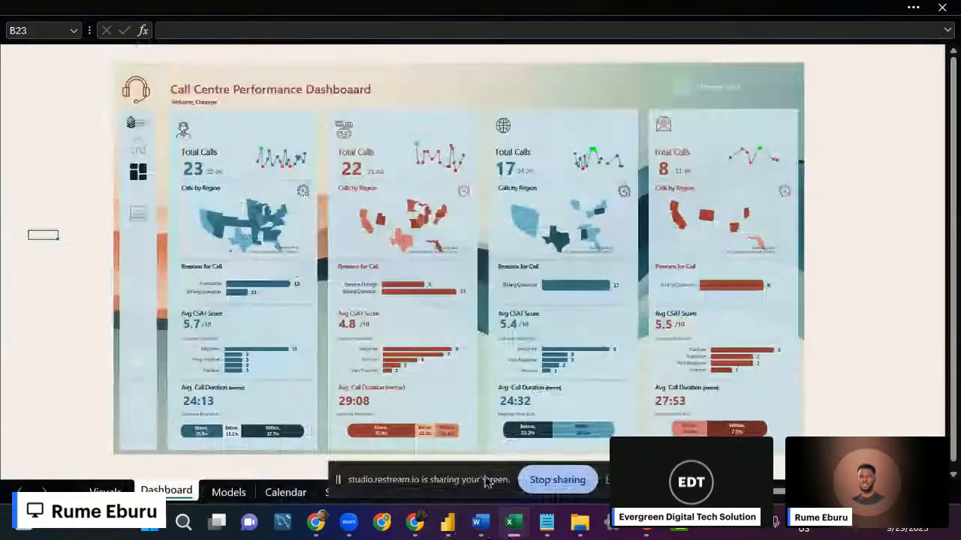
pyautogui.moveTo(513, 523)
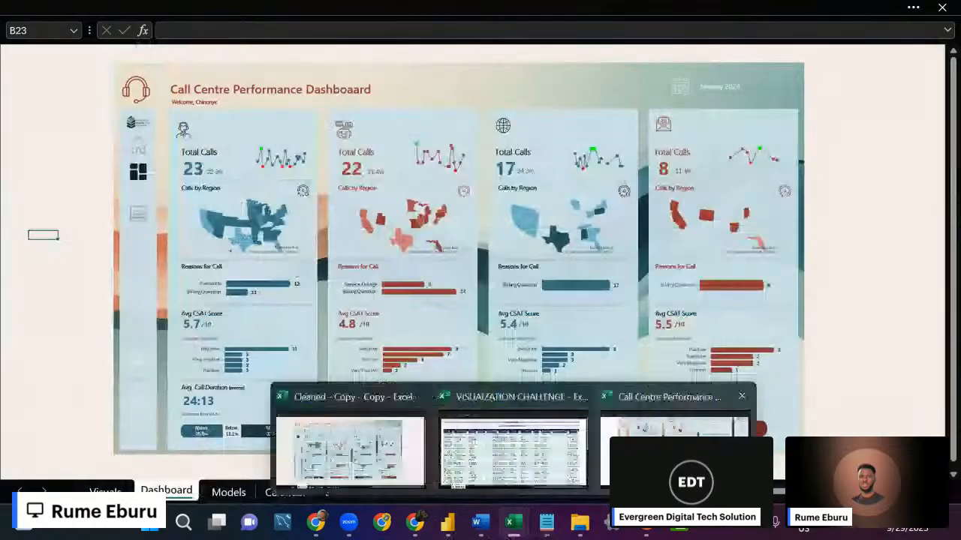
pyautogui.click(349, 451)
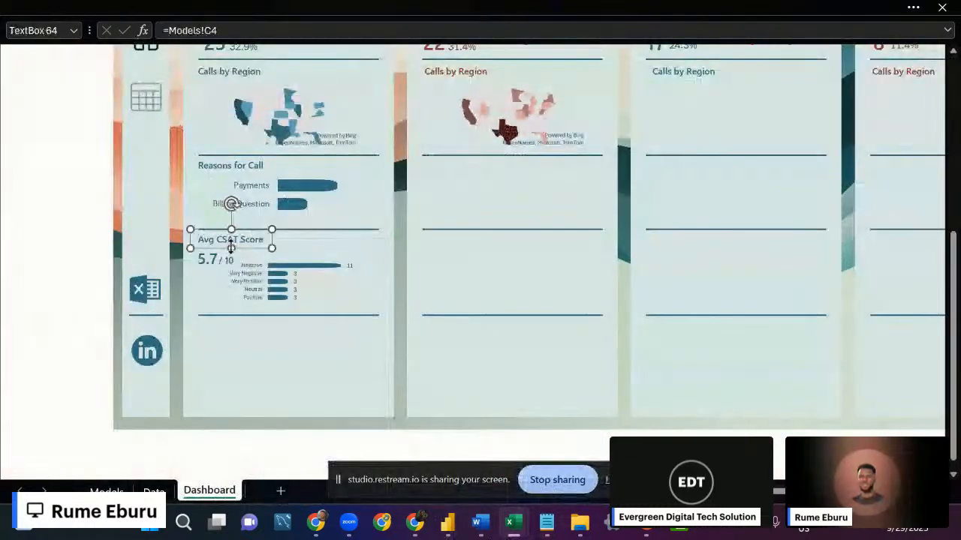
pyautogui.moveTo(231, 248); pyautogui.dragTo(259, 331)
pyautogui.keyDown('shift'); pyautogui.click(232, 244); pyautogui.keyUp('shift')
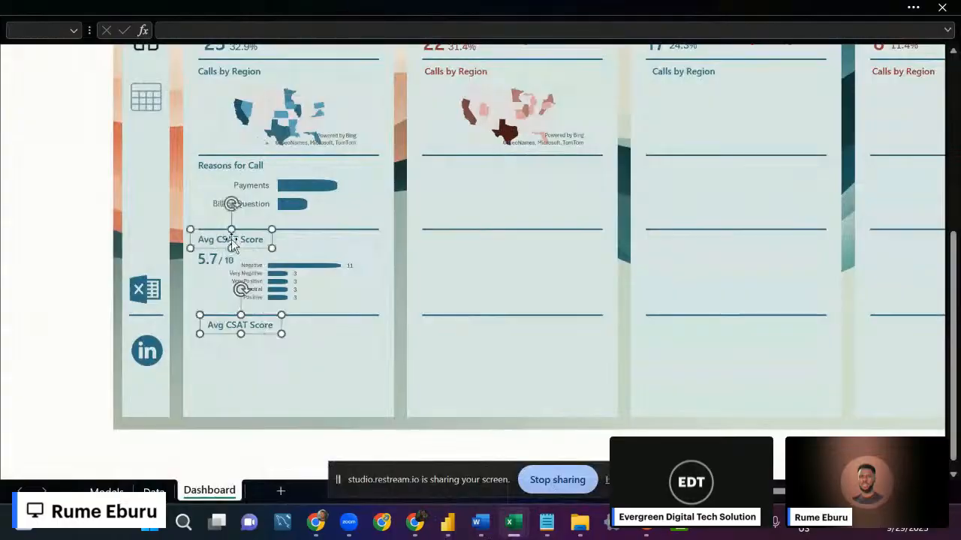
pyautogui.click(661, 8)
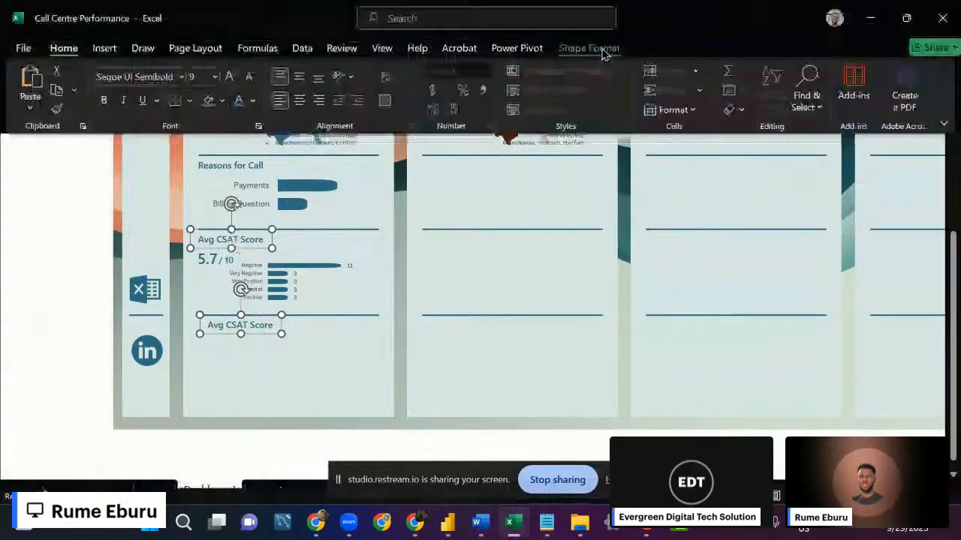
pyautogui.click(604, 50)
pyautogui.moveTo(247, 325); pyautogui.dragTo(239, 325)
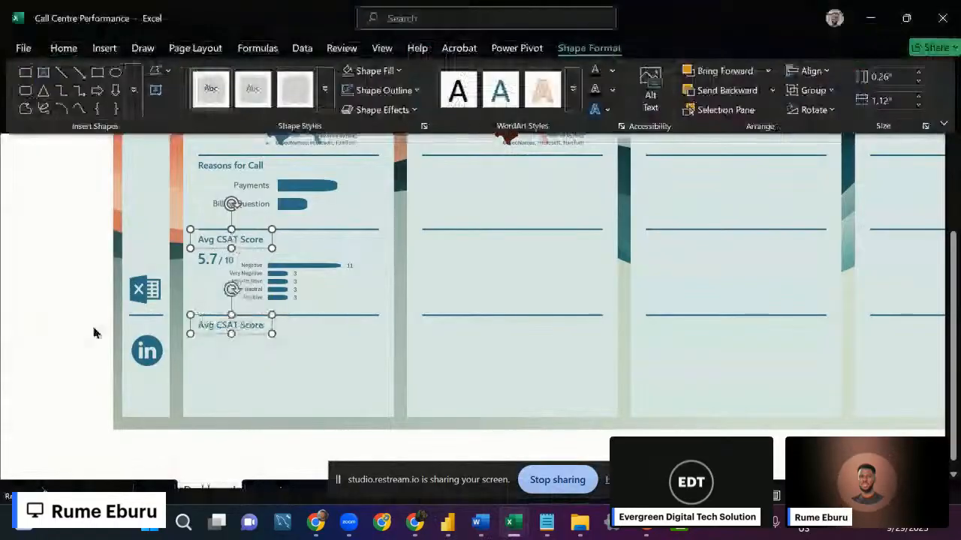
# Change the copied label's text to "Avg Call Duration" and widen its text box to fit on one line.
pyautogui.click(213, 333)
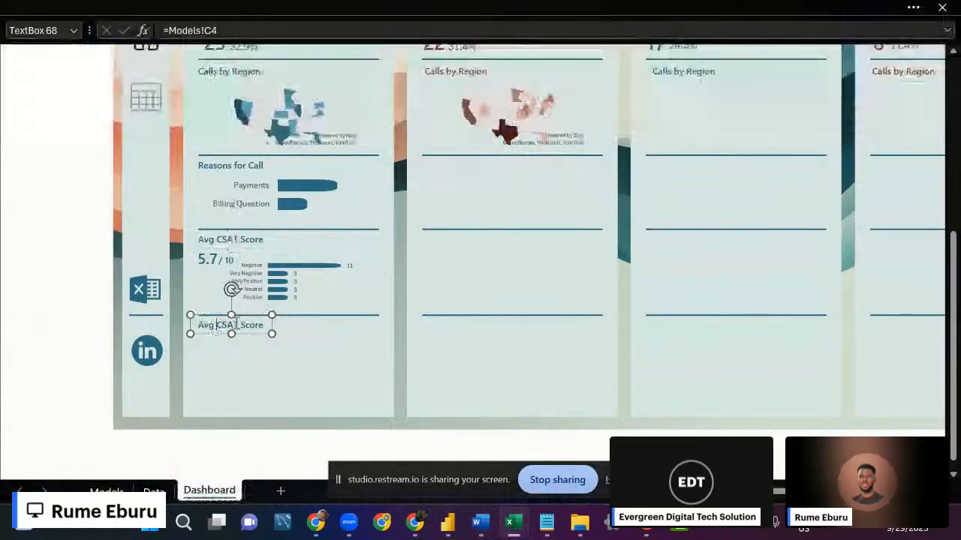
pyautogui.press('BackSpace')
pyautogui.press('BackSpace')
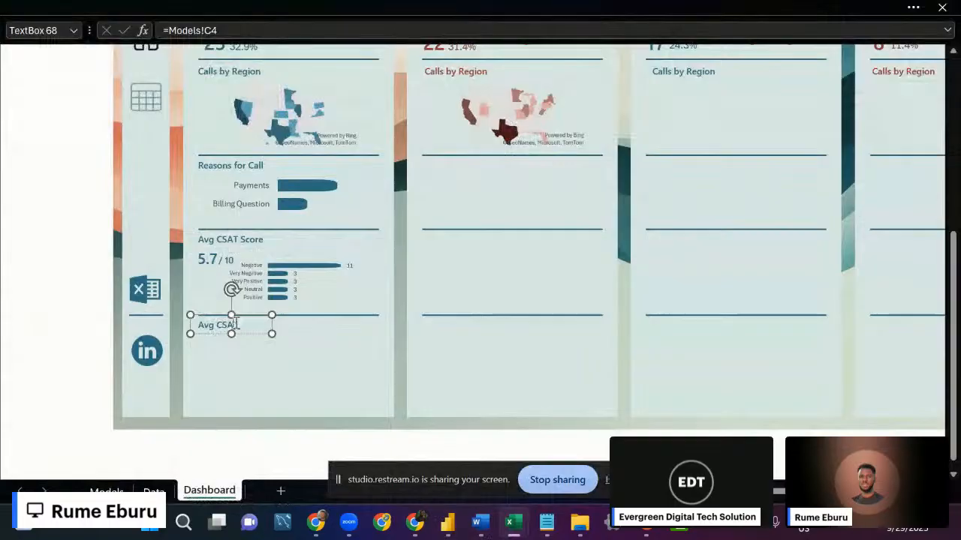
pyautogui.write('all Du')
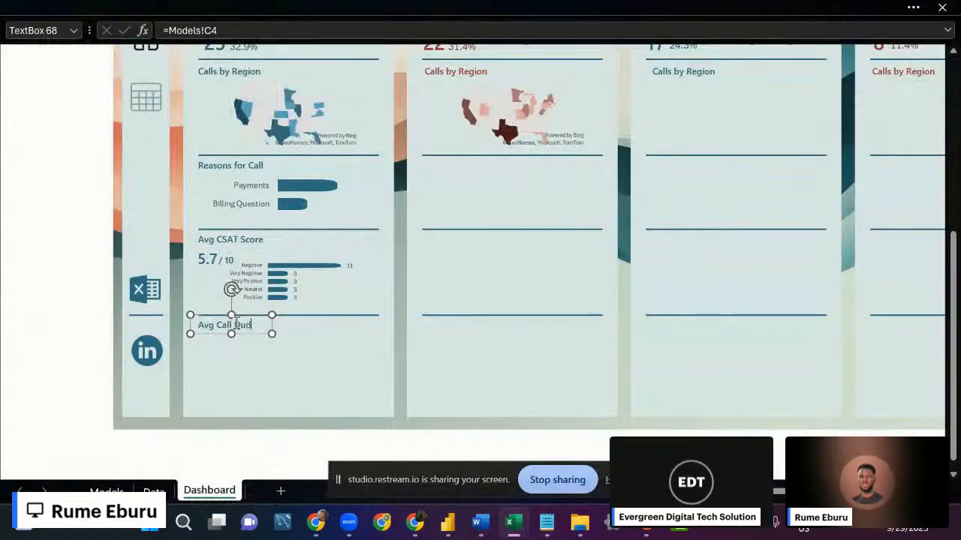
pyautogui.write('ration')
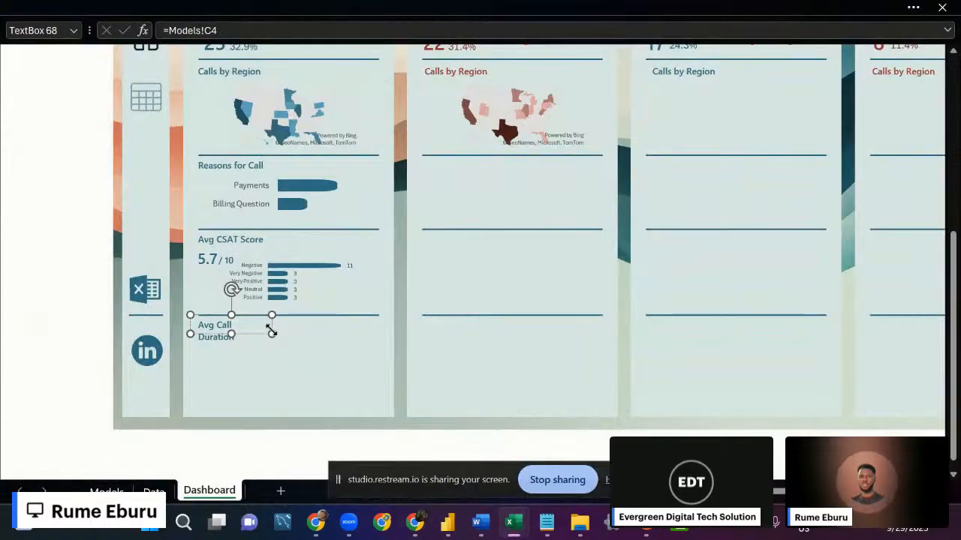
pyautogui.moveTo(271, 331); pyautogui.dragTo(305, 334)
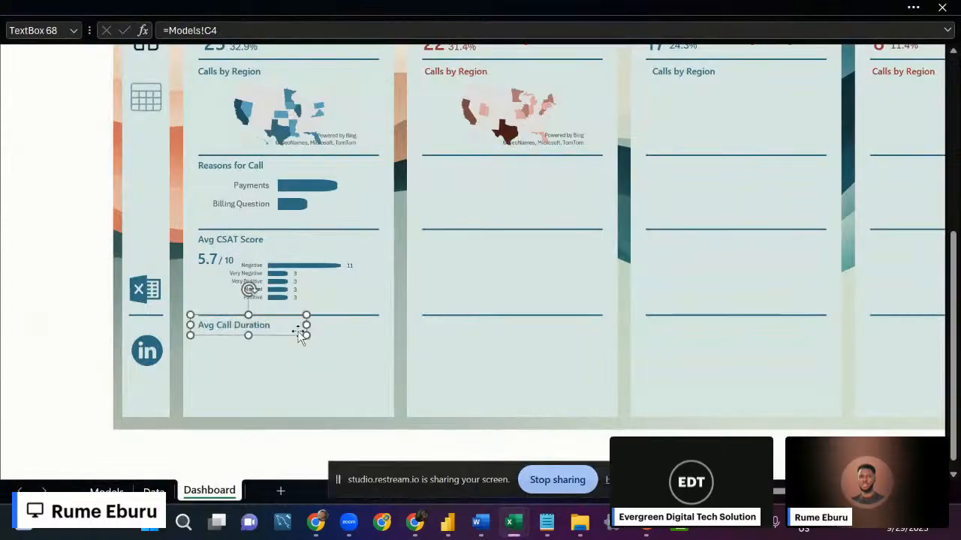
pyautogui.click(51, 295)
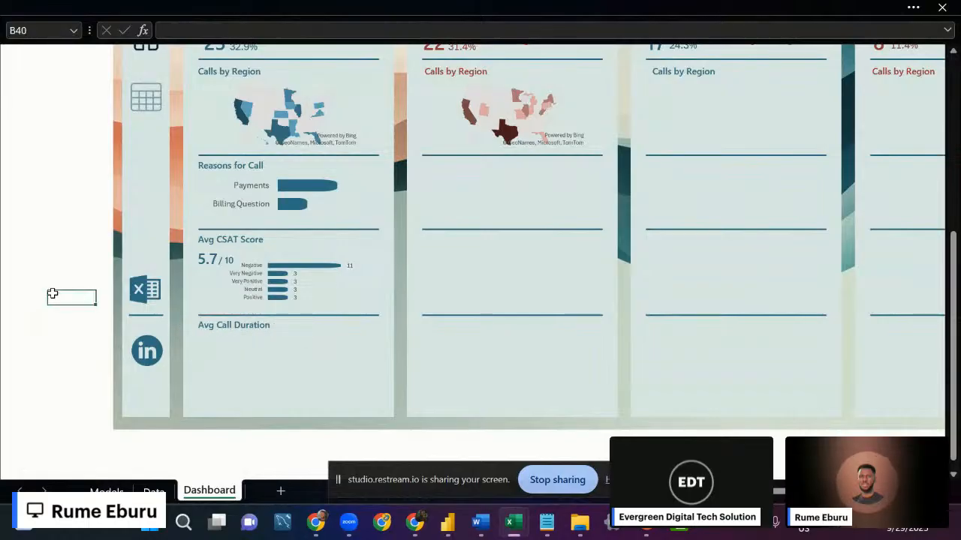
pyautogui.click(233, 331)
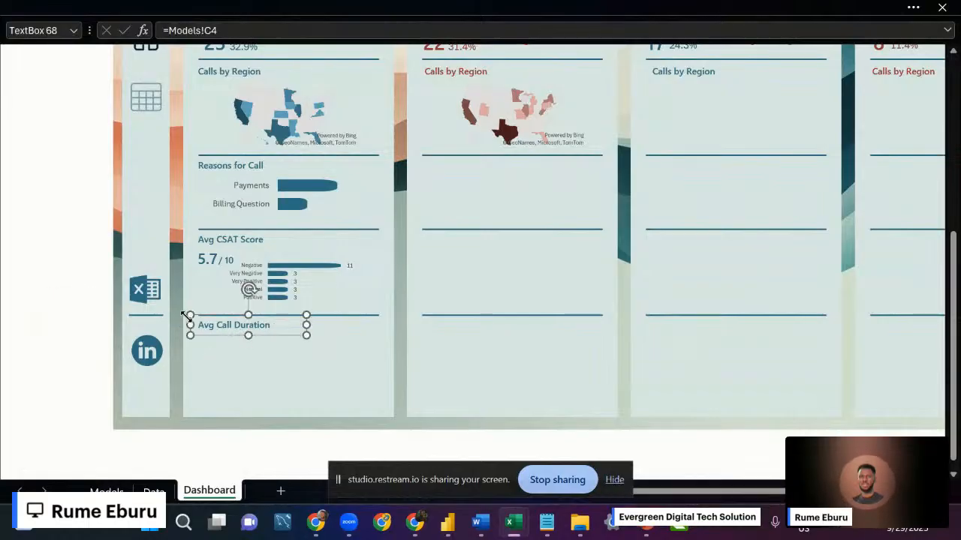
pyautogui.click(2, 257)
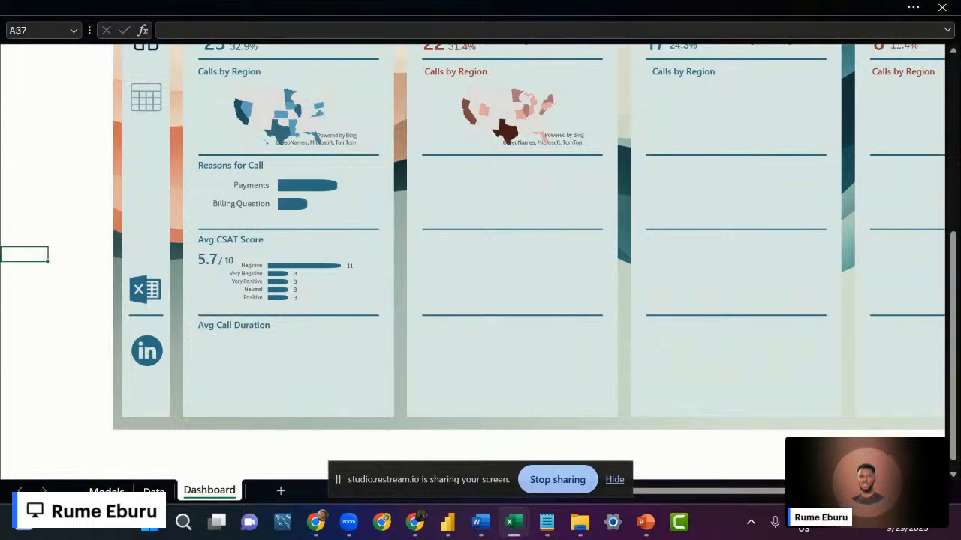
# Copy the call reasons pivot table on the Models sheet to cell A290, below the sentiment table.
pyautogui.click(107, 493)
pyautogui.click(128, 330)
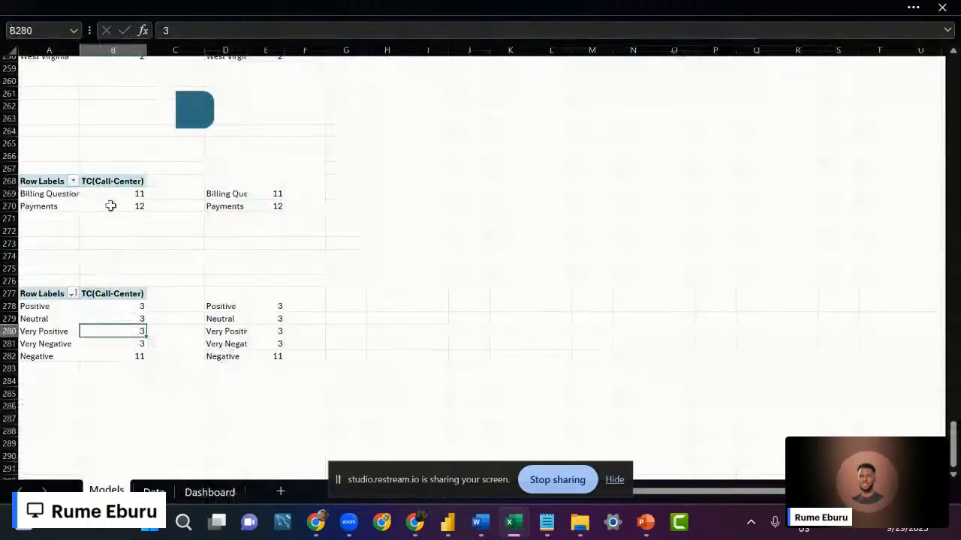
pyautogui.moveTo(59, 182); pyautogui.dragTo(129, 208)
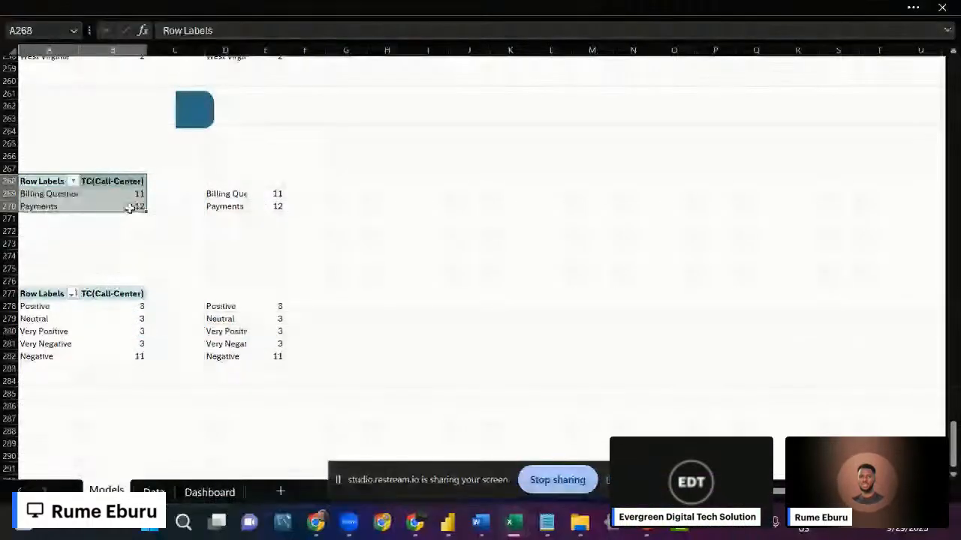
pyautogui.scroll(-6, 47, 302)
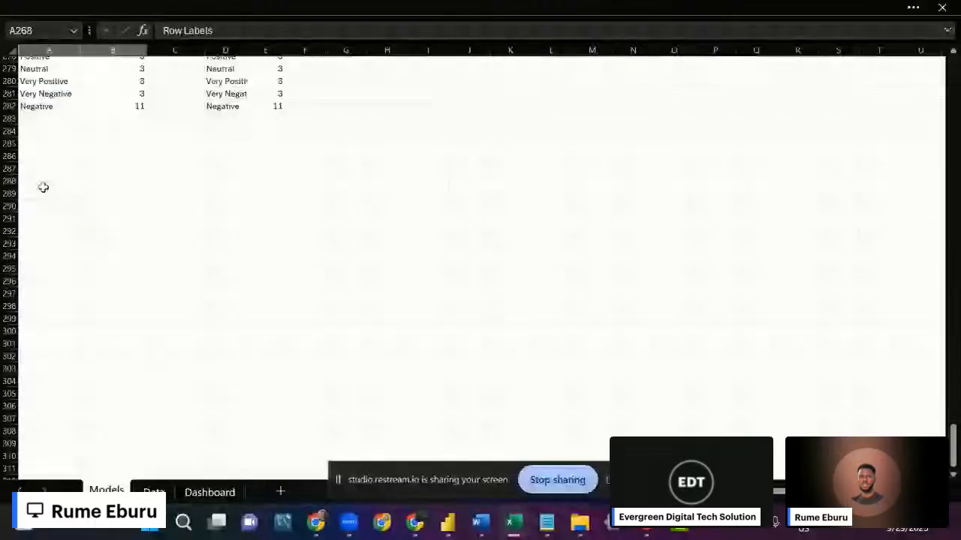
pyautogui.click(43, 183)
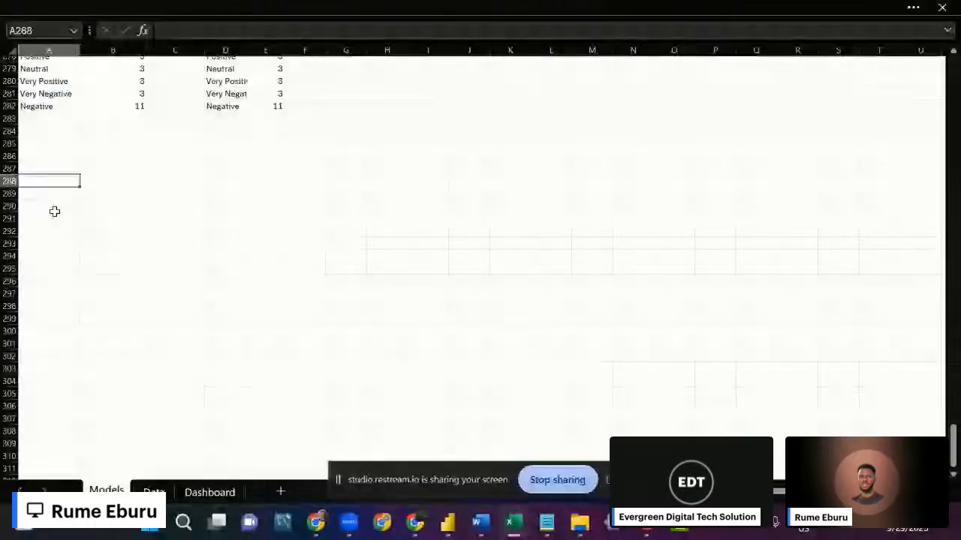
pyautogui.click(53, 210)
pyautogui.write('Row Labels\tTC(Call-Center) Billing Question\t11 Payments\t12')
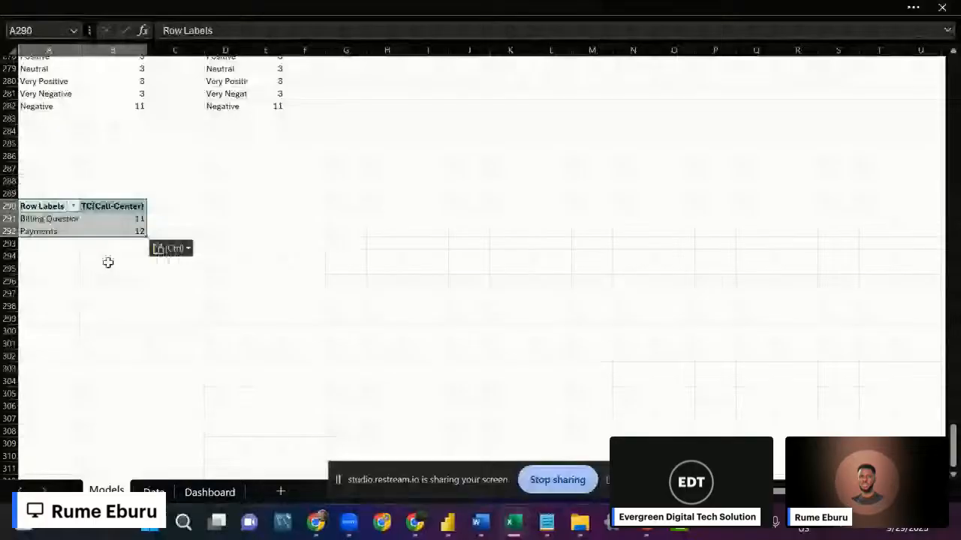
# Replace the TC(Call-Center) measure with ACD(Call-Centre) in the values of the pivot table at A290.
pyautogui.rightClick(122, 219)
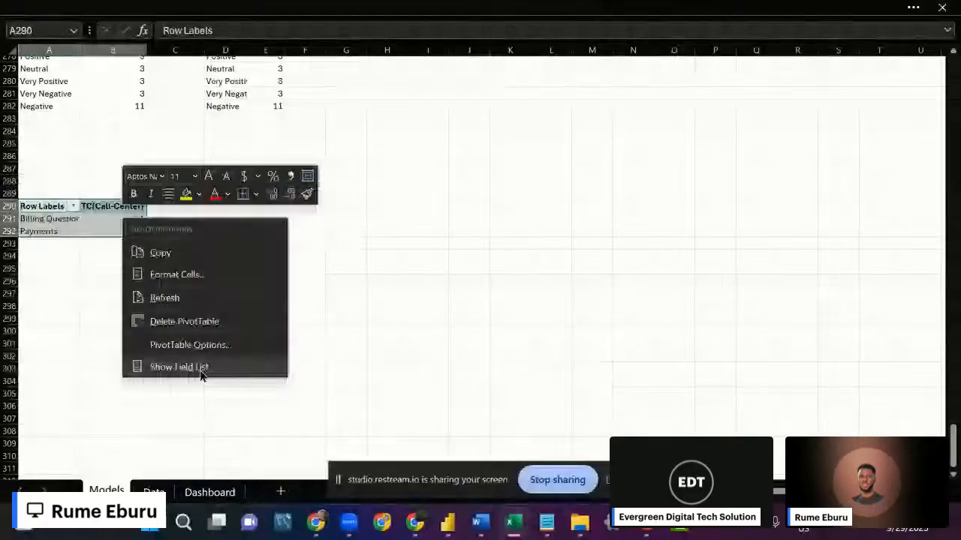
pyautogui.click(200, 370)
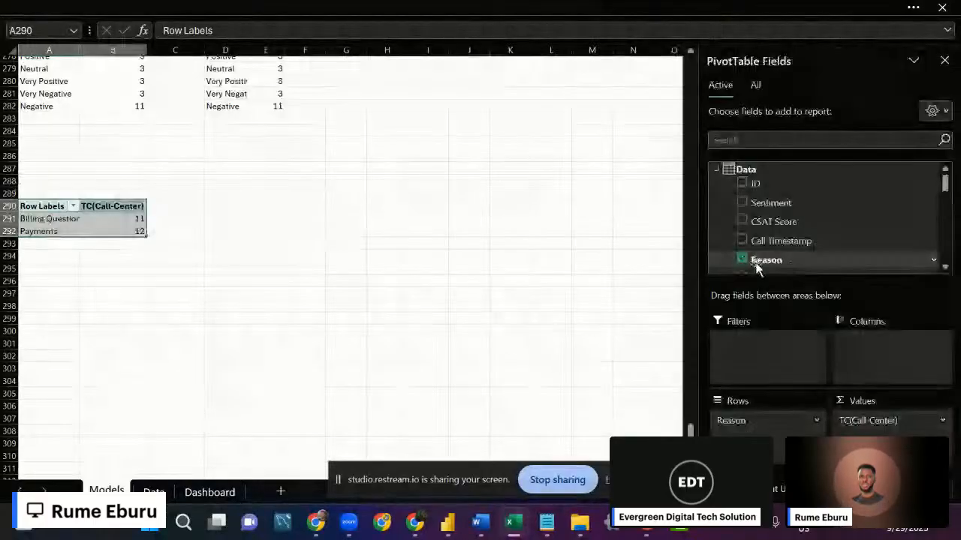
pyautogui.scroll(-3, 842, 231)
pyautogui.scroll(-3, 842, 231)
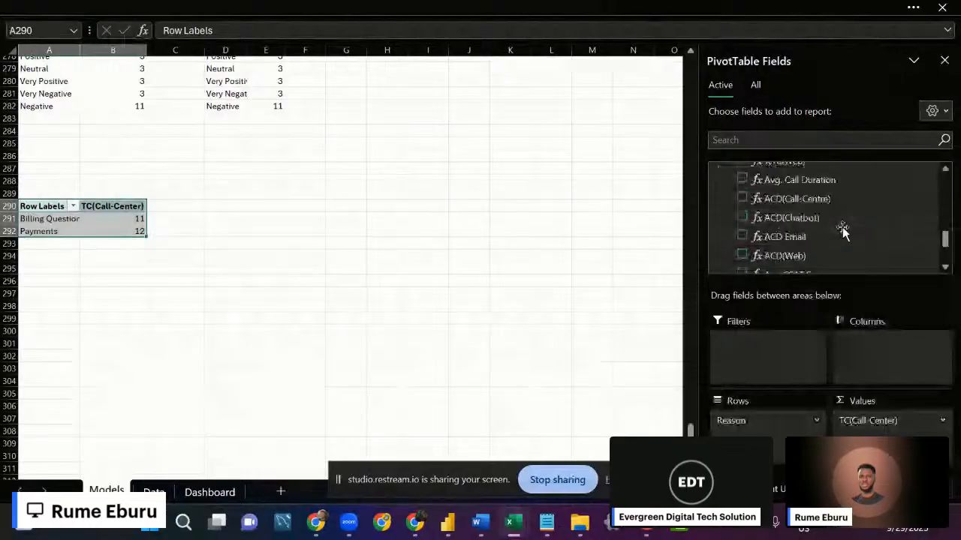
pyautogui.click(881, 197)
pyautogui.moveTo(895, 424); pyautogui.dragTo(834, 229)
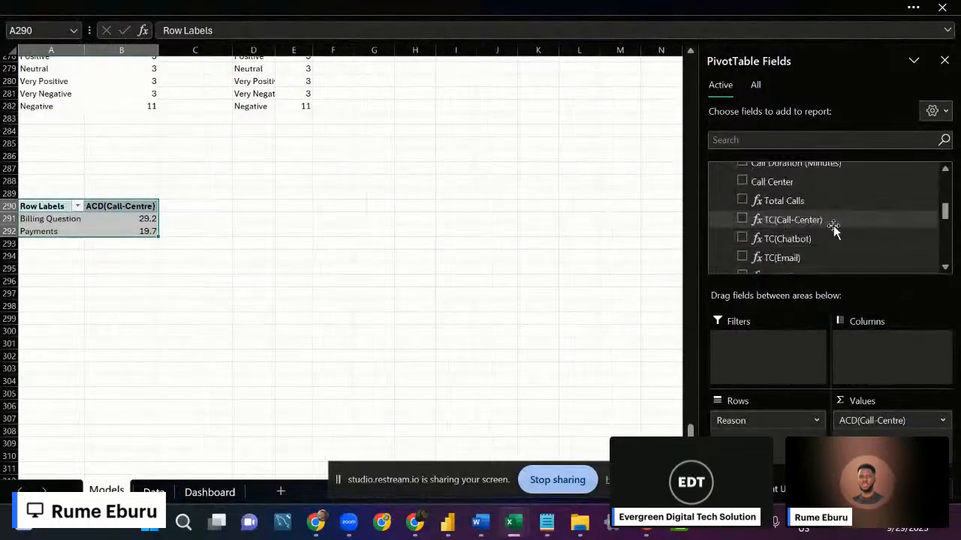
# Replace the Reason field with Response Time in the pivot table at A290 and place Response Time in the columns.
pyautogui.scroll(3, 834, 221)
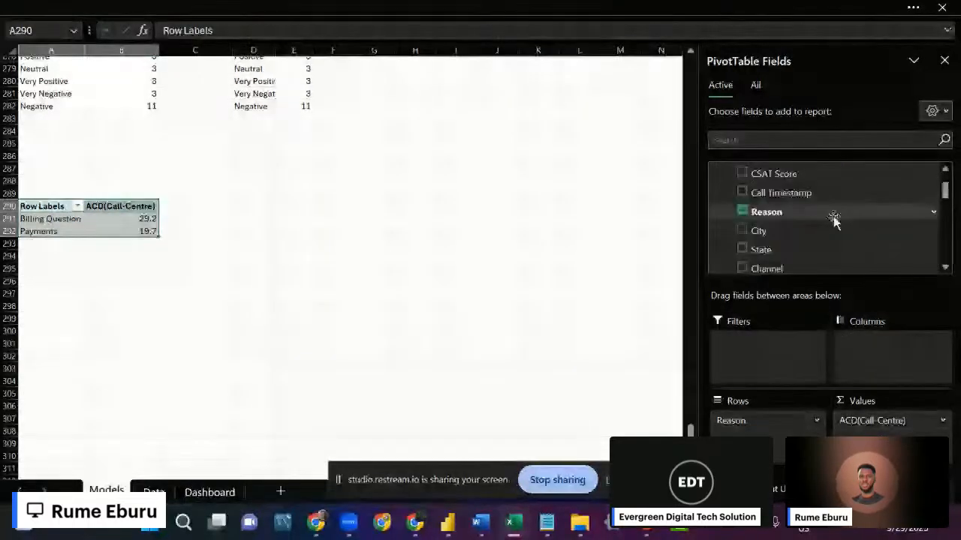
pyautogui.scroll(1, 834, 221)
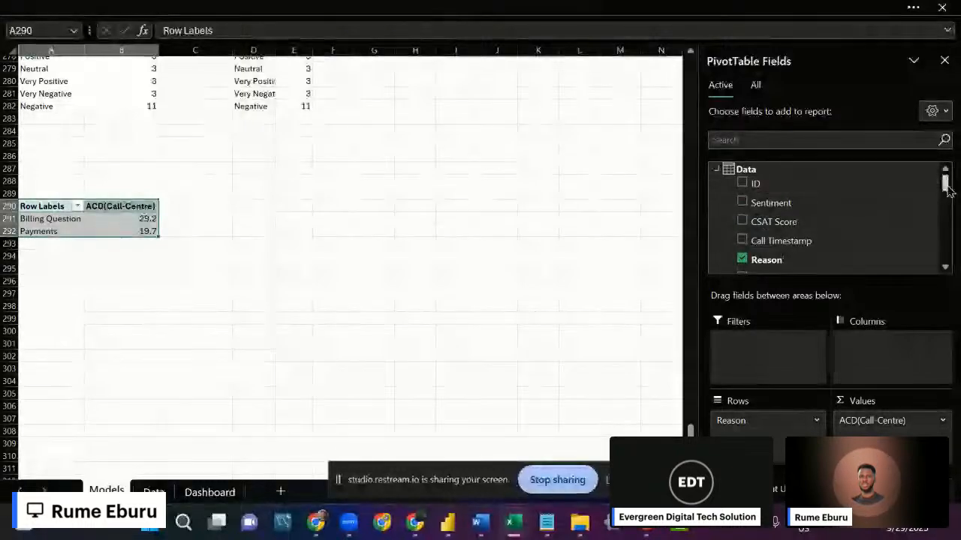
pyautogui.moveTo(946, 190); pyautogui.dragTo(959, 204)
pyautogui.moveTo(815, 211); pyautogui.dragTo(778, 423)
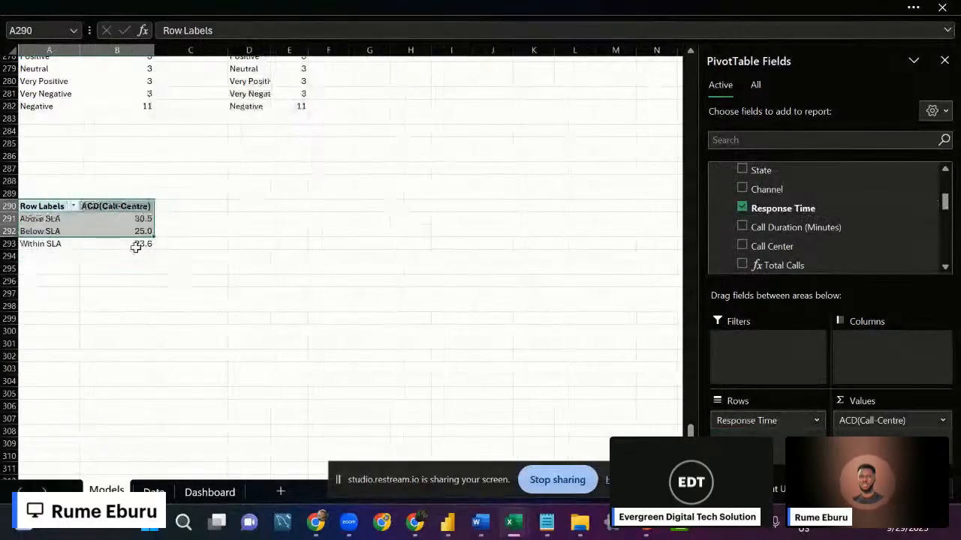
pyautogui.click(126, 231)
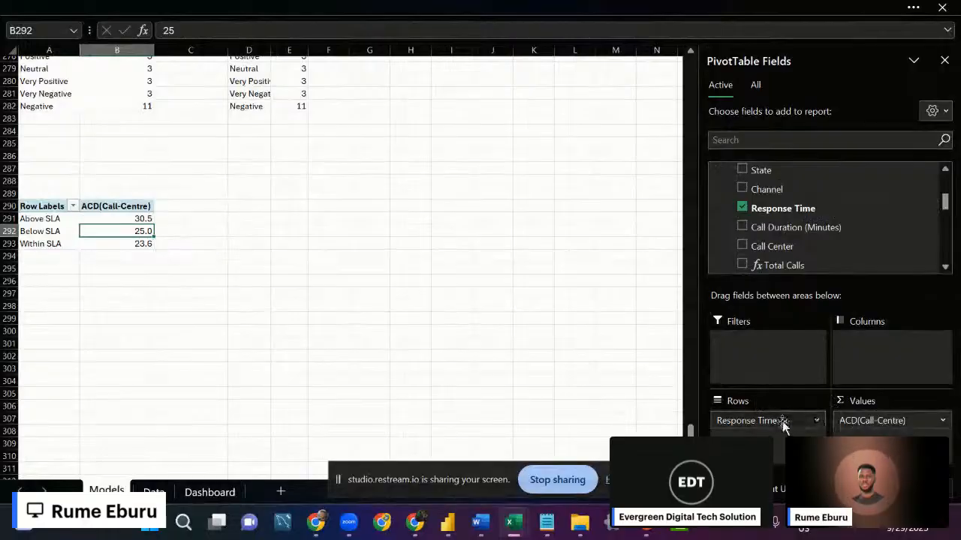
pyautogui.moveTo(785, 422)
pyautogui.mouseDown()
pyautogui.moveTo(922, 362)
pyautogui.moveTo(900, 361)
pyautogui.mouseUp()
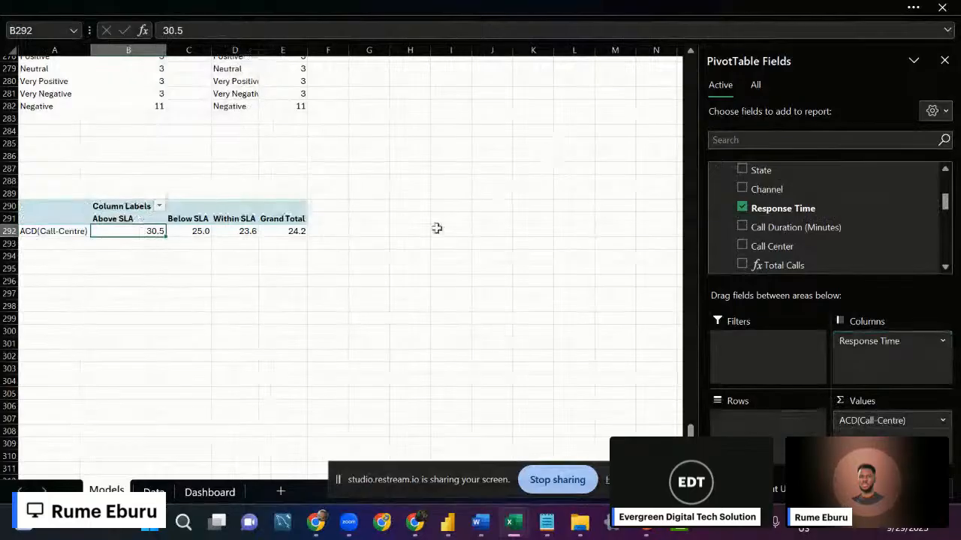
# Link cell H292 to A292 with =A292 and fill the formula across to K292.
pyautogui.click(396, 229)
pyautogui.write('=a')
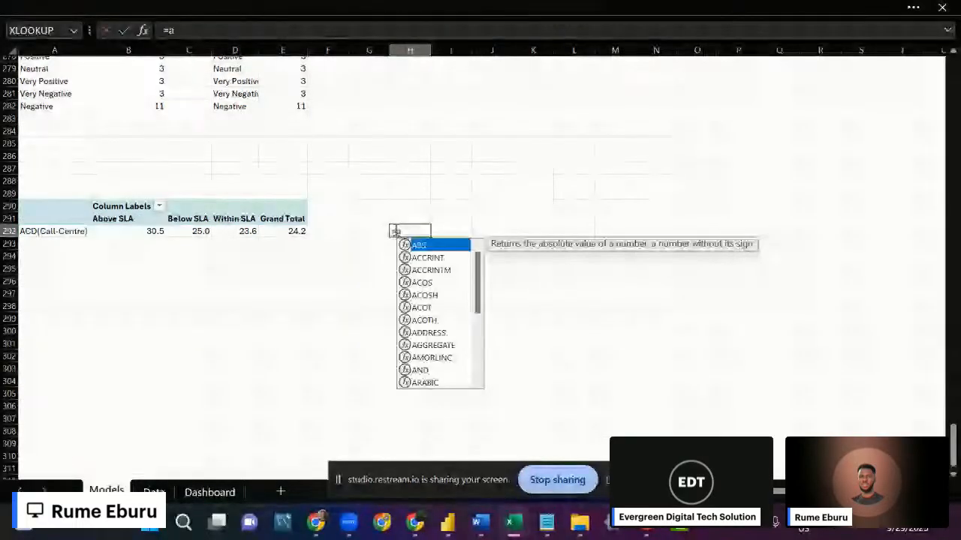
pyautogui.write('292')
pyautogui.press('Return')
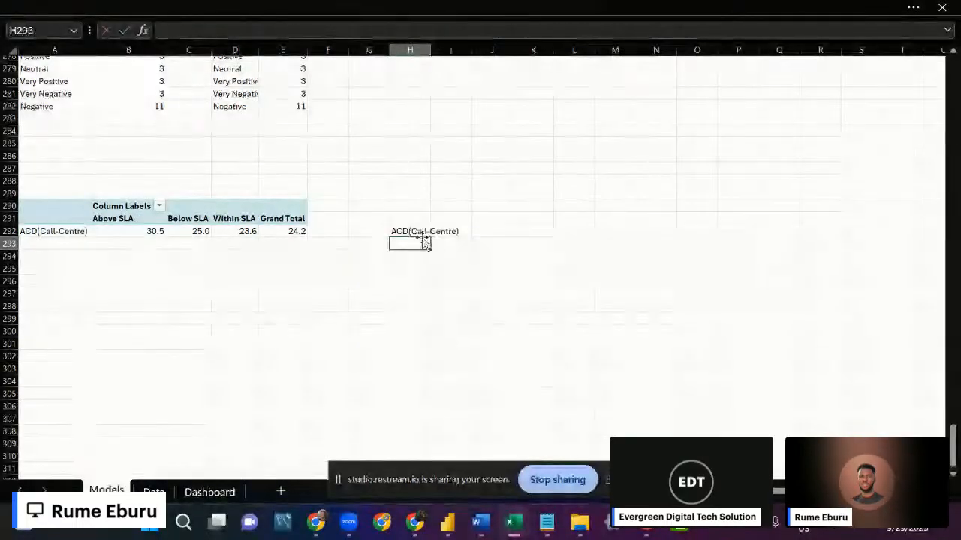
pyautogui.click(419, 230)
pyautogui.moveTo(431, 237); pyautogui.dragTo(556, 233)
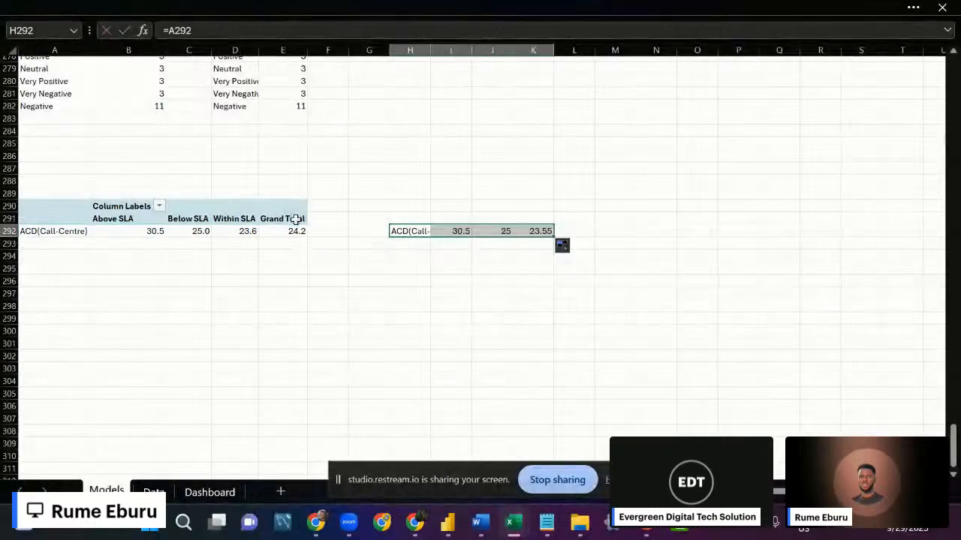
# Remove the grand total from the pivot table at A290 and autofit column H.
pyautogui.rightClick(296, 218)
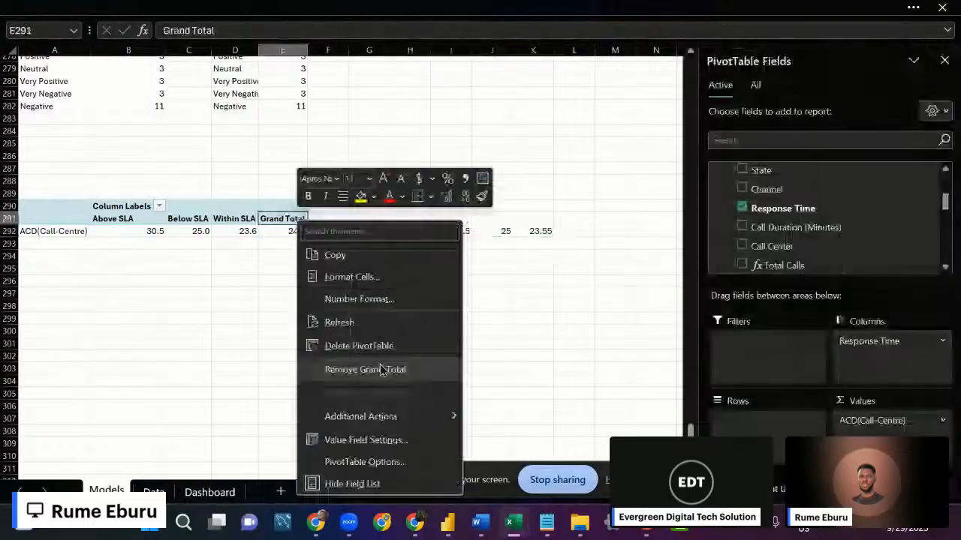
pyautogui.click(383, 372)
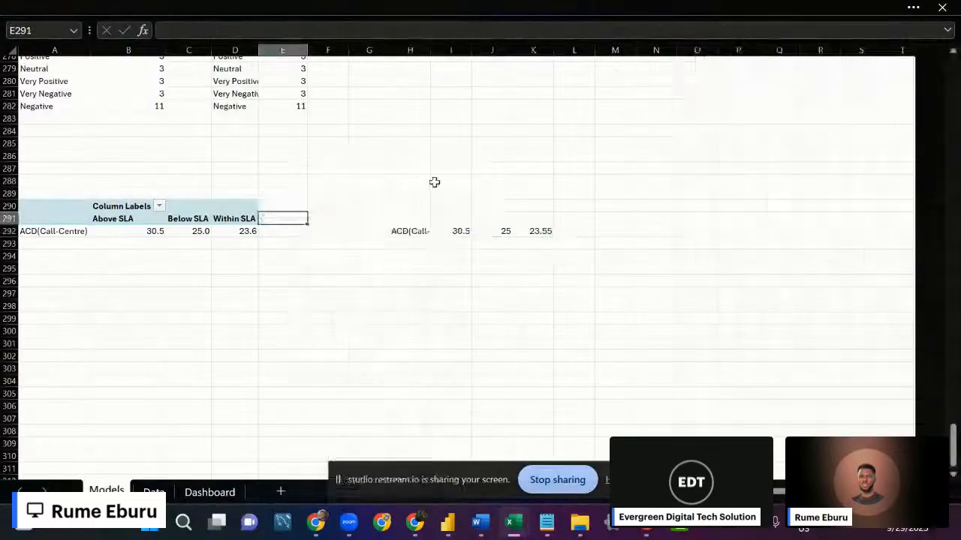
pyautogui.doubleClick(430, 49)
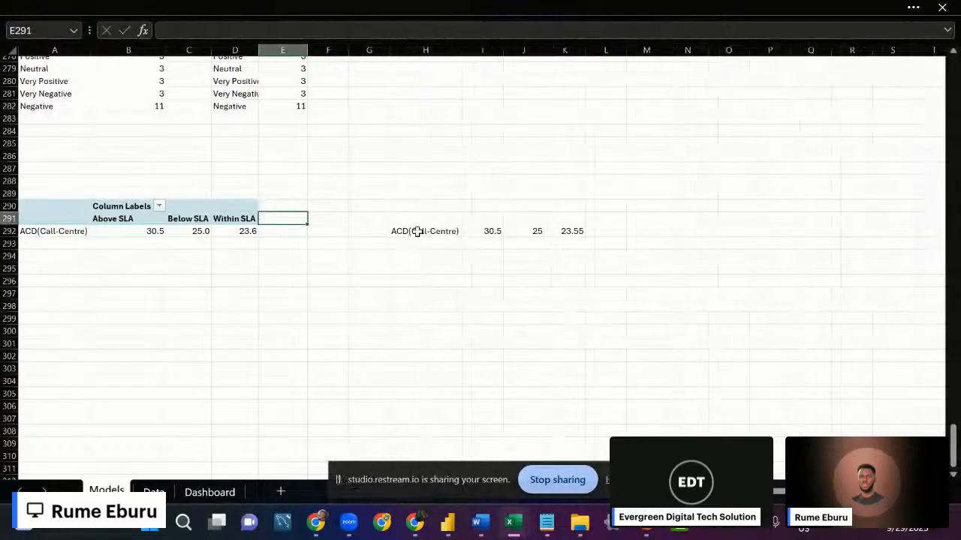
# Fill the linked formulas in H292:K292 up into row 291 for the SLA headings and clear cell H291.
pyautogui.click(417, 232)
pyautogui.moveTo(465, 236); pyautogui.dragTo(578, 219)
pyautogui.click(447, 305)
pyautogui.click(441, 217)
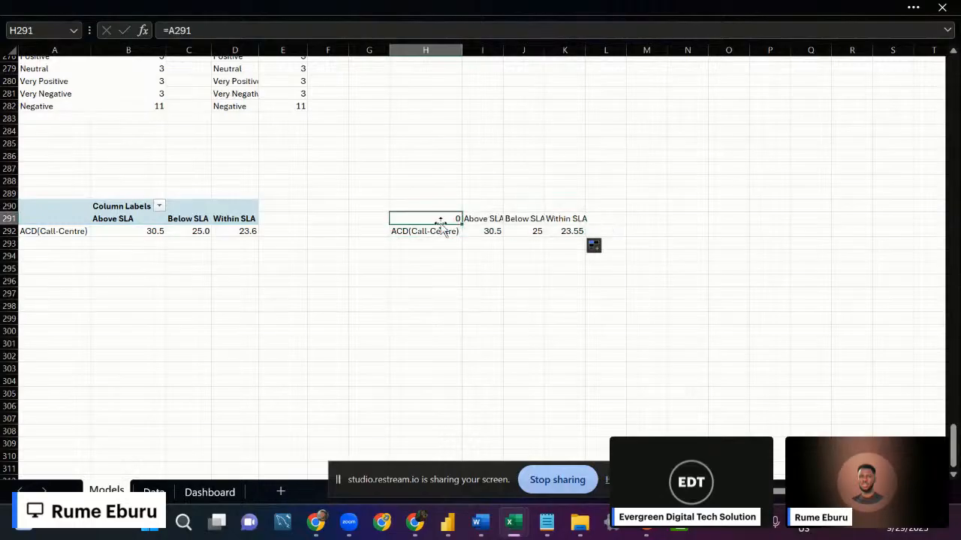
pyautogui.press('Delete')
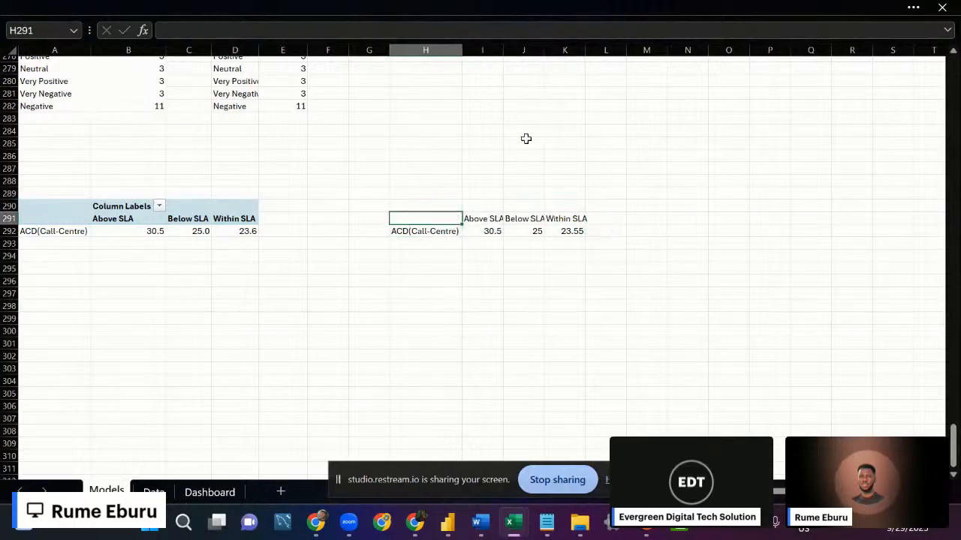
# Autofit the width of all columns on the Models sheet.
pyautogui.hotkey('ctrl', 'a')
pyautogui.hotkey('ctrl', 'a')
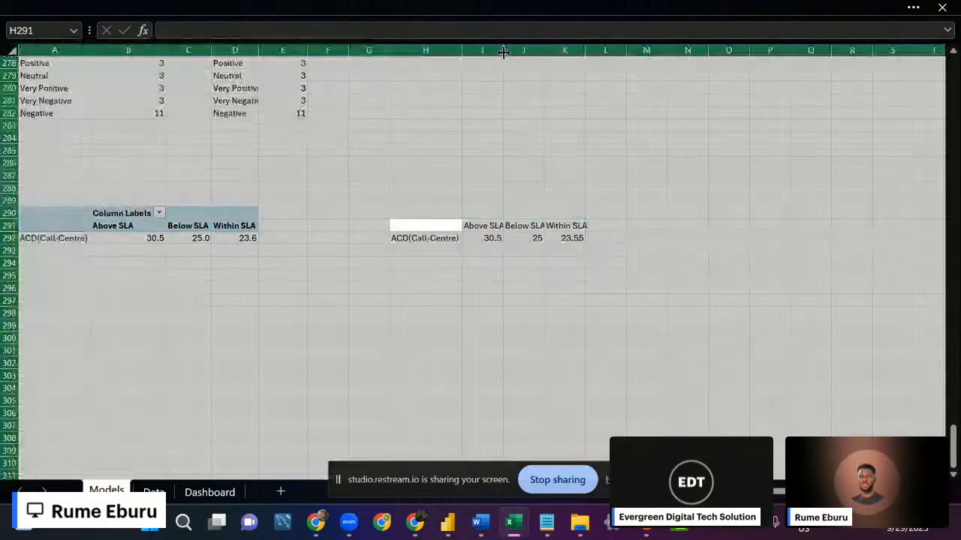
pyautogui.doubleClick(503, 50)
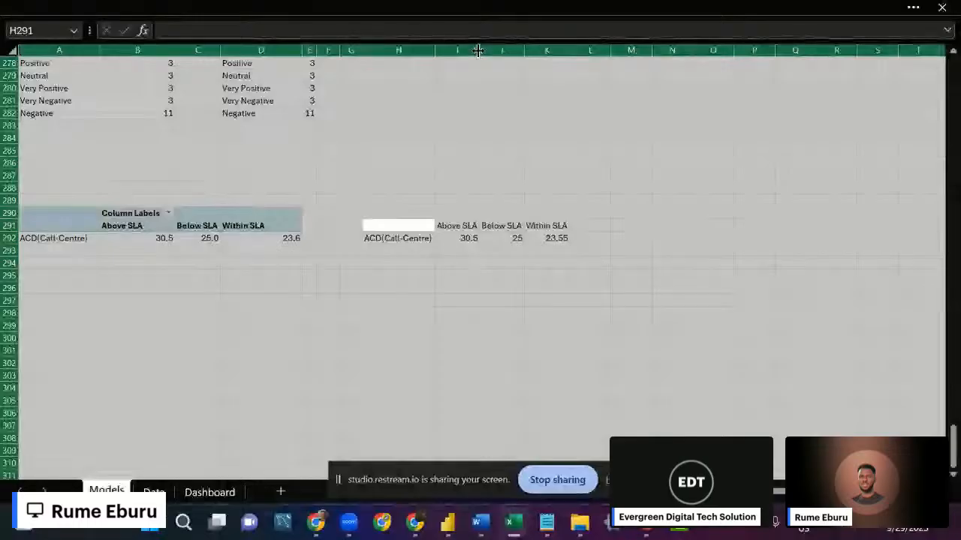
pyautogui.click(713, 137)
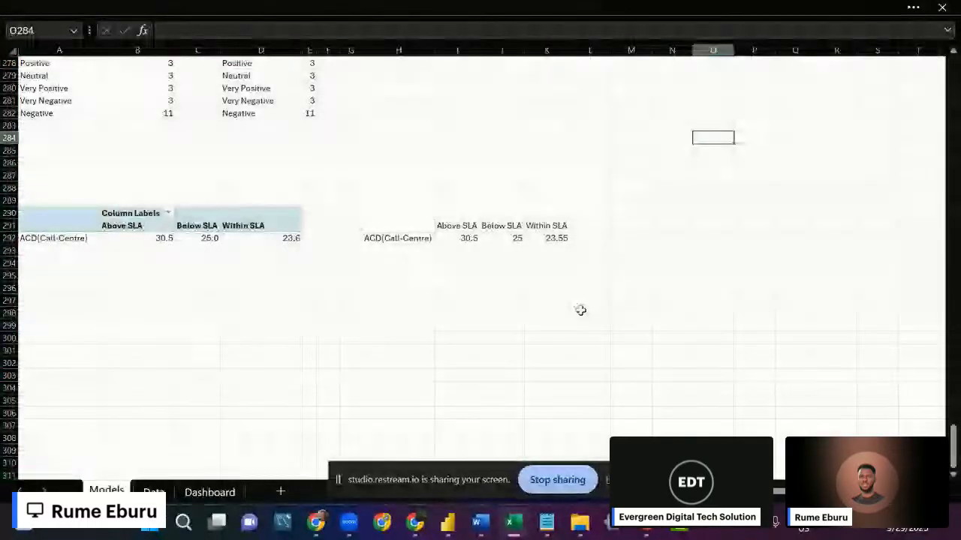
# Insert a 2-D stacked bar chart from the range H292:K292.
pyautogui.click(460, 232)
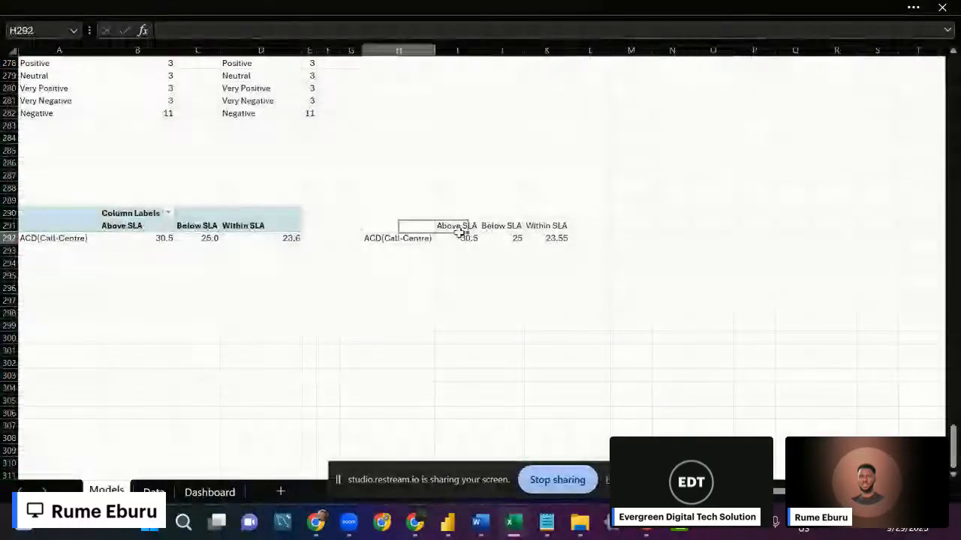
pyautogui.moveTo(460, 233); pyautogui.dragTo(554, 238)
pyautogui.click(283, 7)
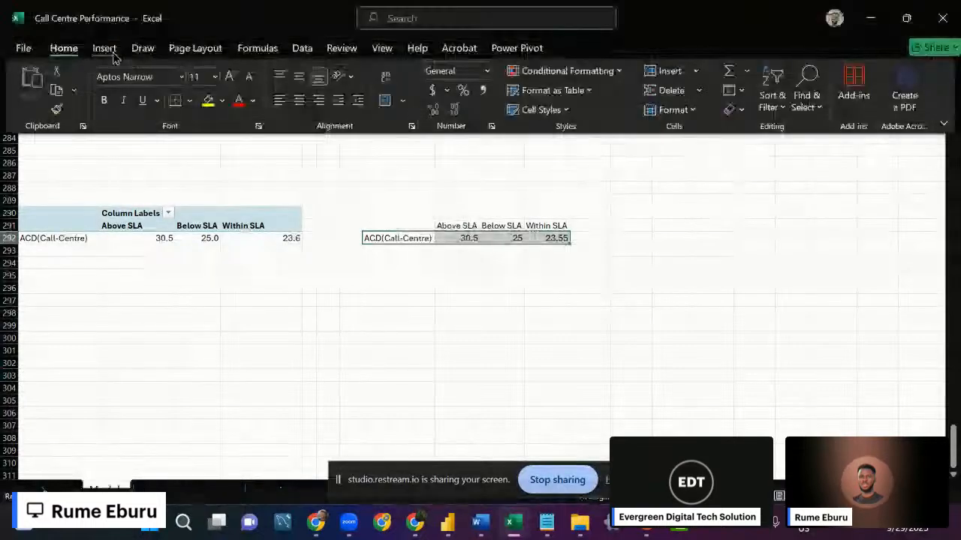
pyautogui.click(106, 50)
pyautogui.click(409, 73)
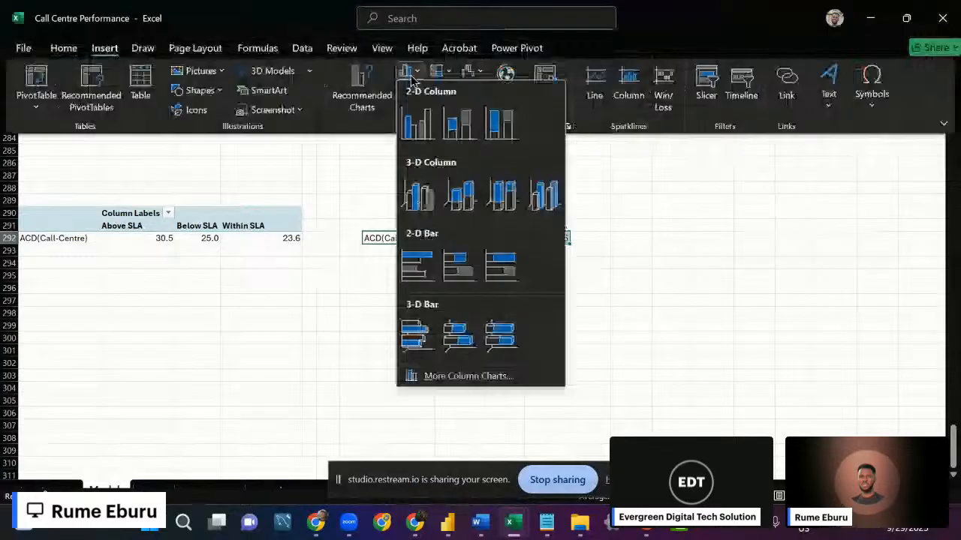
pyautogui.click(459, 265)
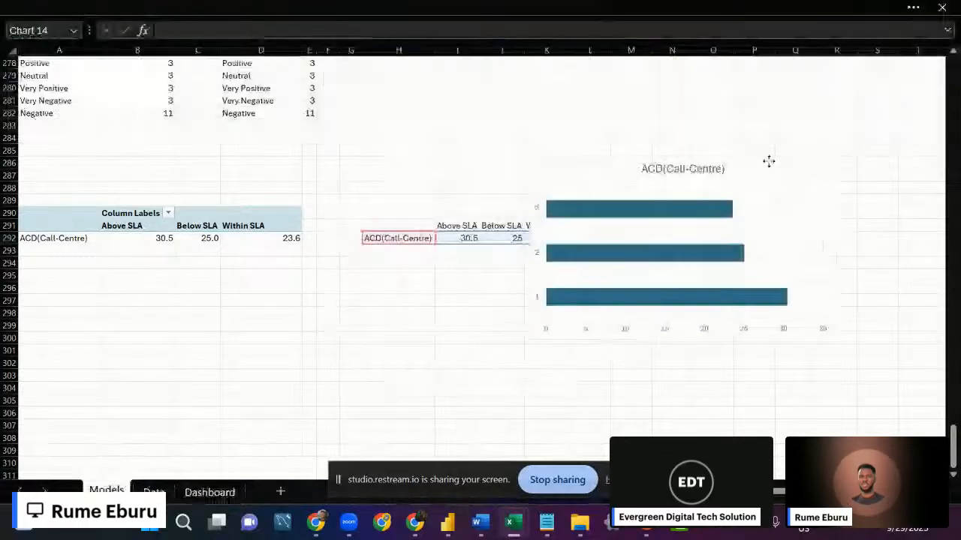
# Switch the rows and columns of the new chart's data and place the chart below the linked table.
pyautogui.moveTo(833, 126); pyautogui.dragTo(319, 232)
pyautogui.rightClick(319, 232)
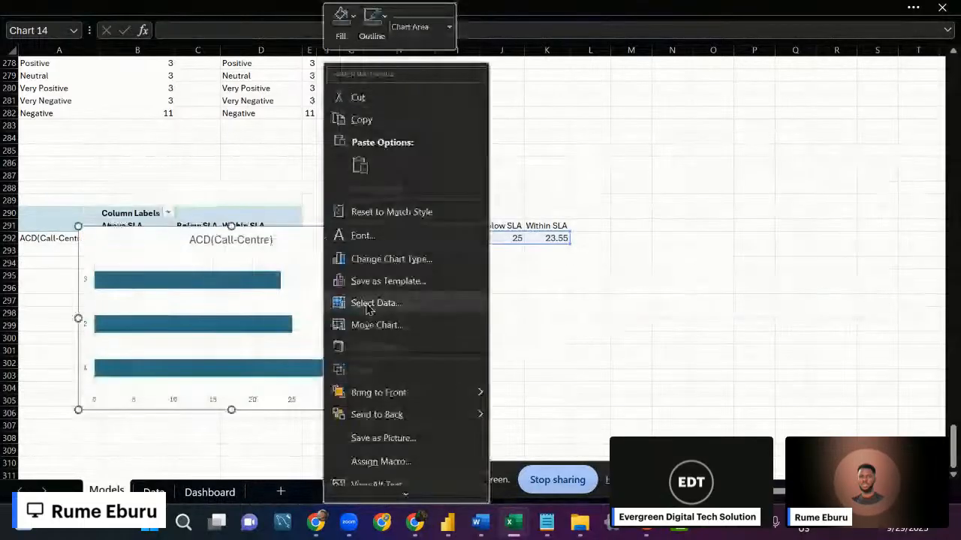
pyautogui.click(371, 303)
pyautogui.click(428, 176)
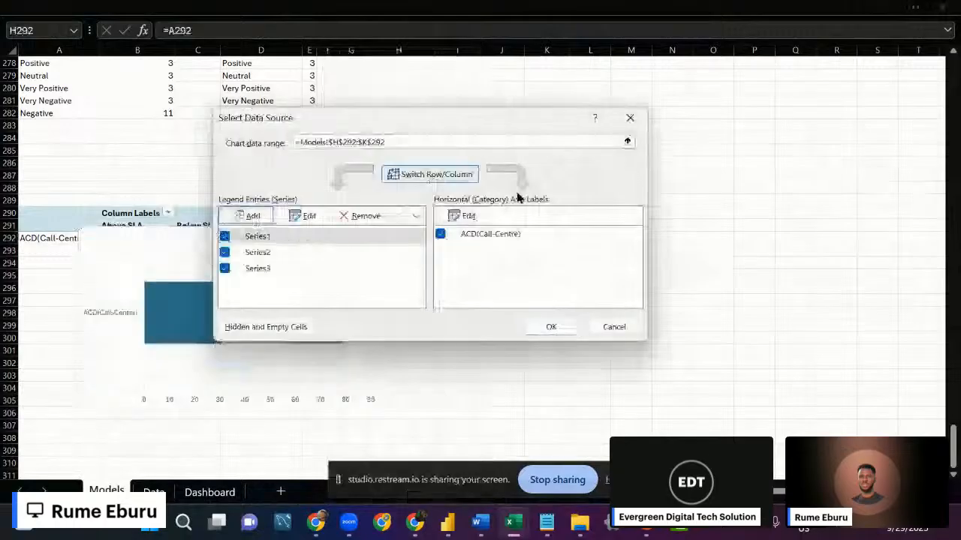
pyautogui.click(550, 326)
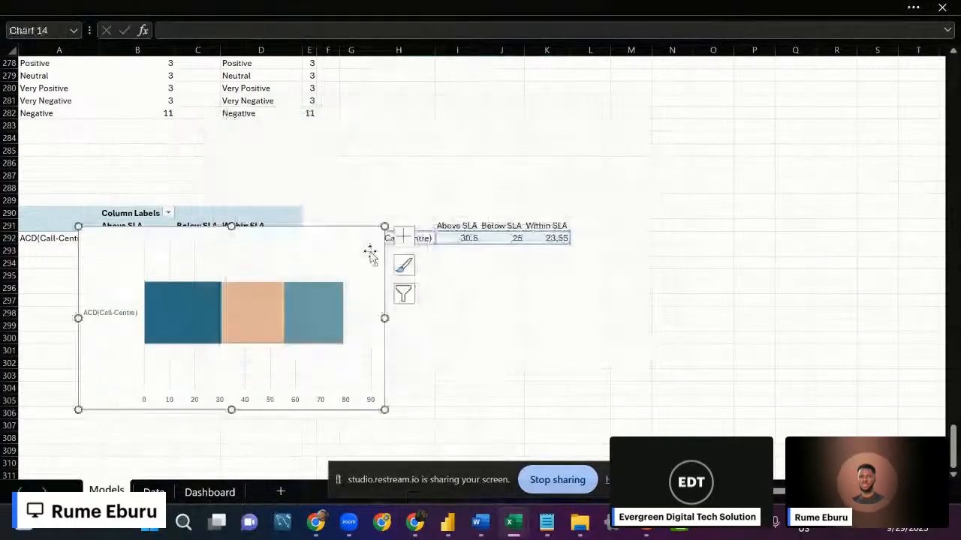
pyautogui.moveTo(339, 233); pyautogui.dragTo(680, 269)
# Delete the vertical axis, gridlines and horizontal axis from the stacked bar chart and nudge the chart slightly.
pyautogui.click(430, 358)
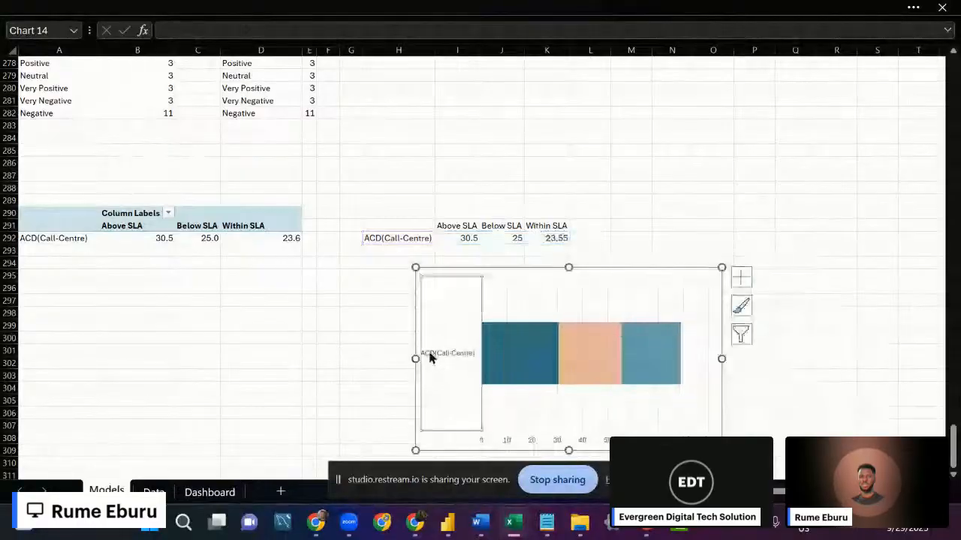
pyautogui.press('Delete')
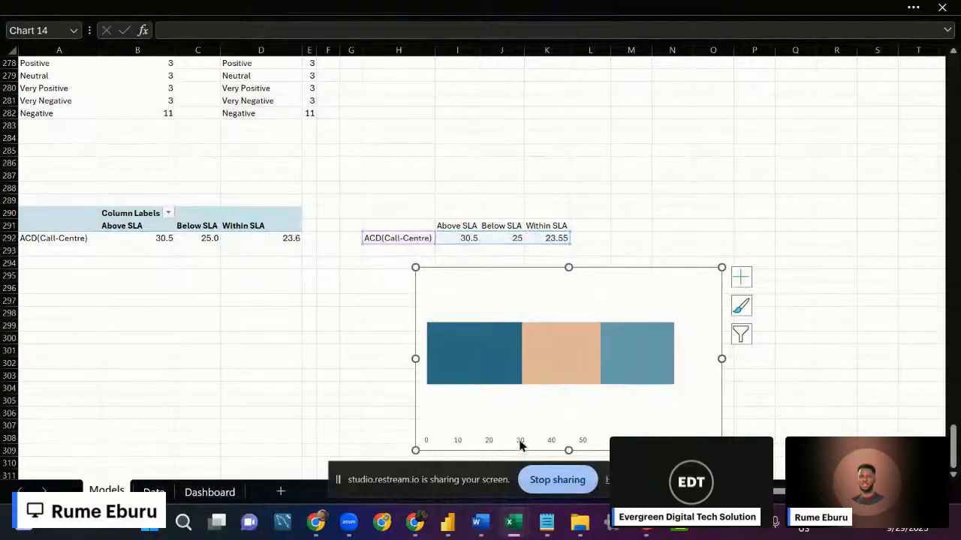
pyautogui.press('Delete')
pyautogui.click(684, 272)
pyautogui.moveTo(697, 273)
pyautogui.mouseDown()
pyautogui.moveTo(697, 241)
pyautogui.moveTo(753, 262)
pyautogui.moveTo(684, 268)
pyautogui.mouseUp()
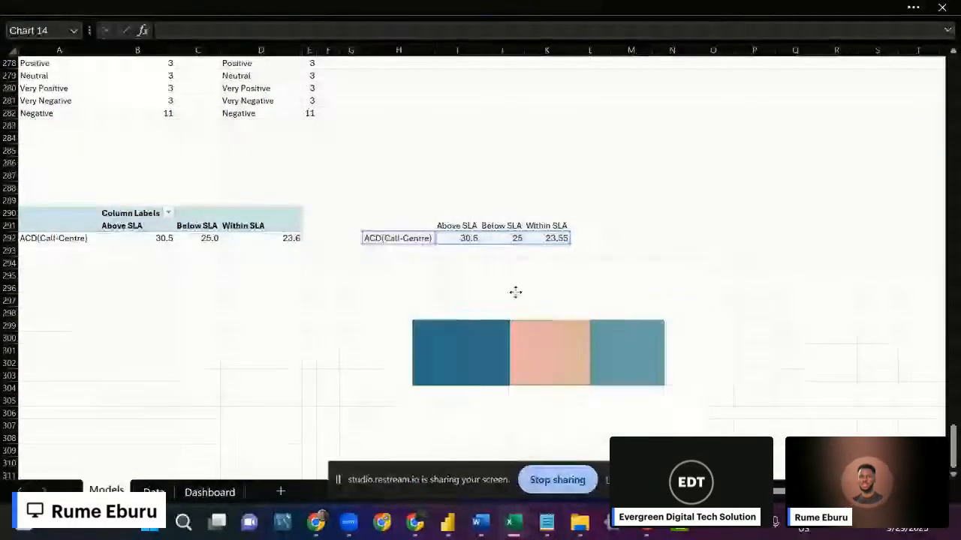
# Set the stacked bar chart's area to no fill and no outline.
pyautogui.rightClick(451, 296)
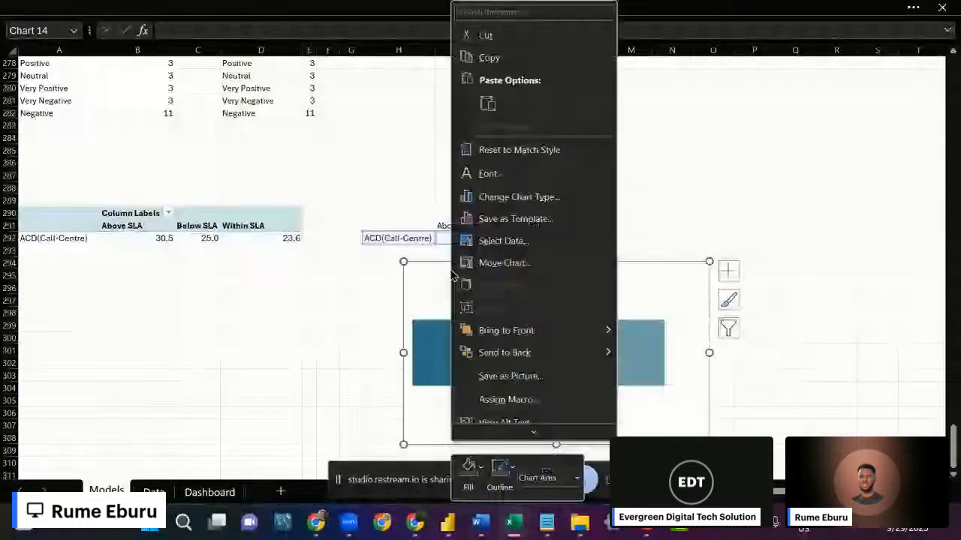
pyautogui.click(469, 481)
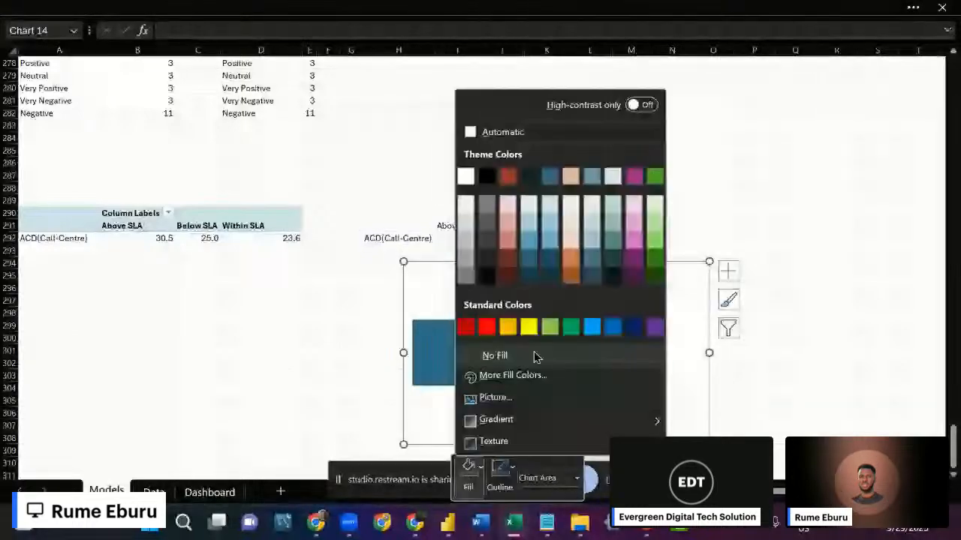
pyautogui.click(535, 358)
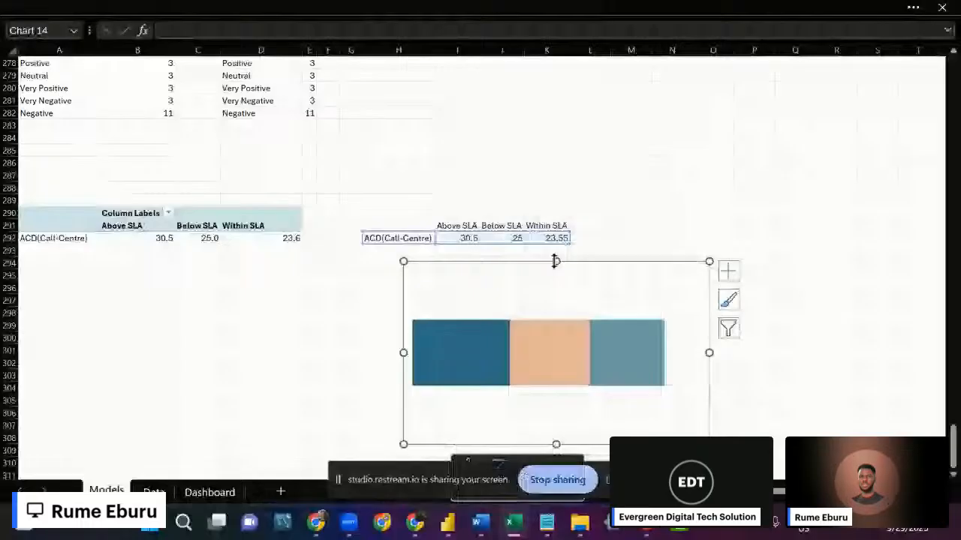
pyautogui.rightClick(555, 261)
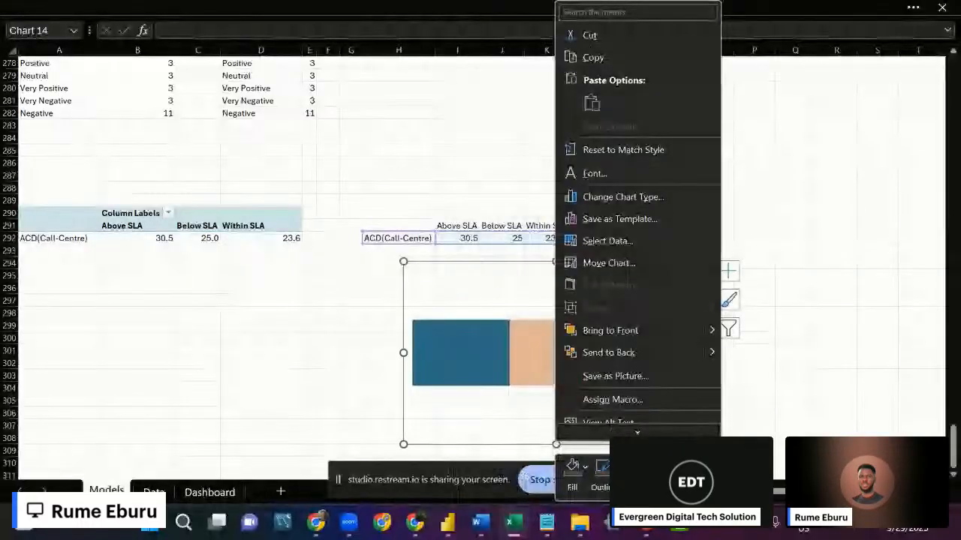
pyautogui.click(601, 469)
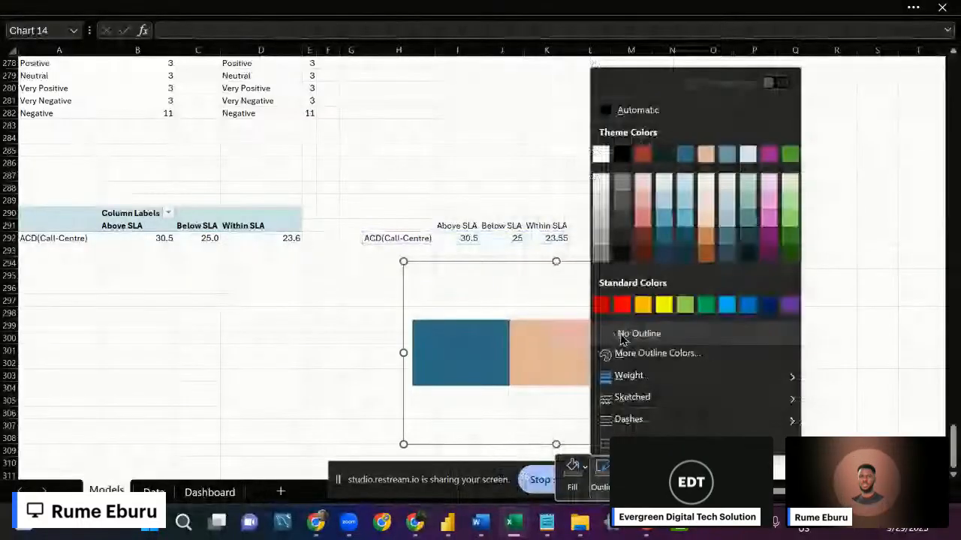
pyautogui.click(620, 338)
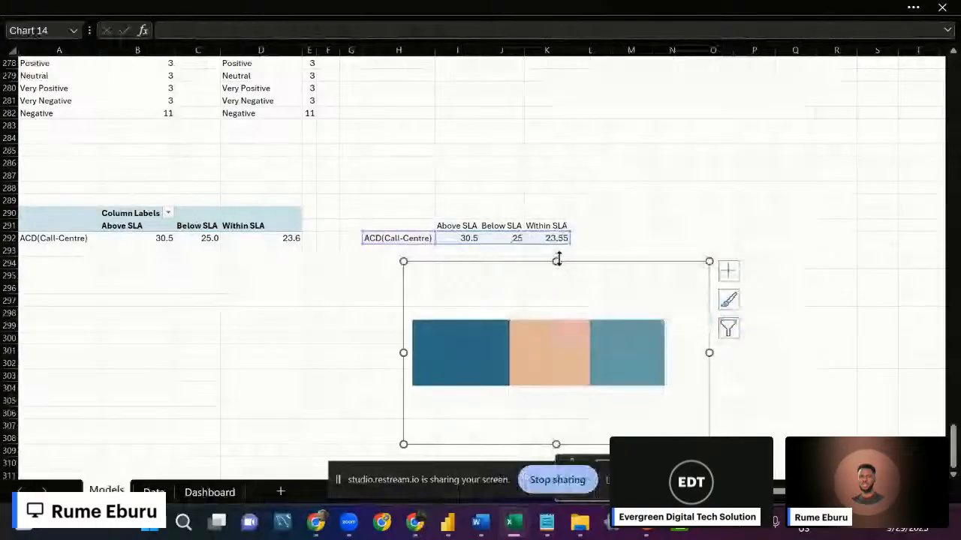
# Add data labels to the stacked bar chart and open their detailed formatting options.
pyautogui.click(728, 270)
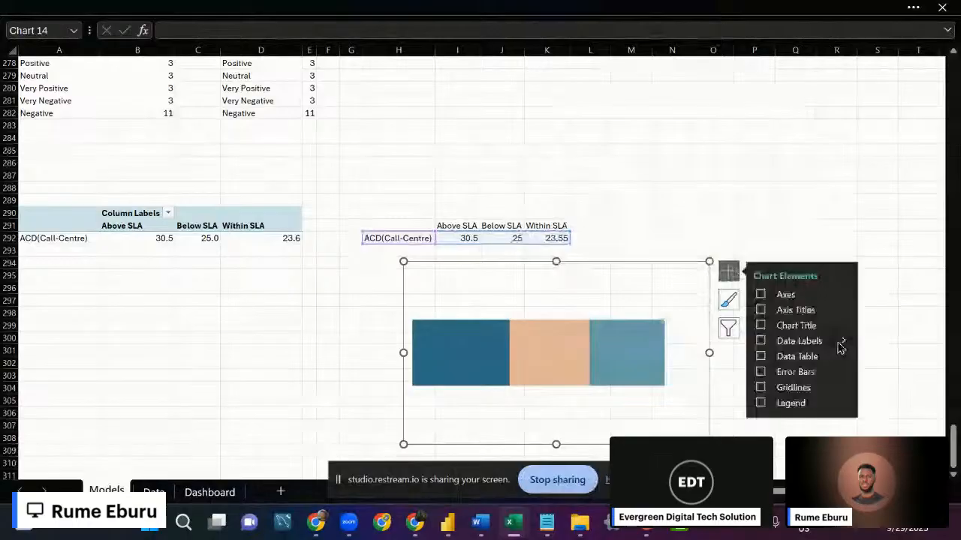
pyautogui.click(843, 340)
pyautogui.click(896, 420)
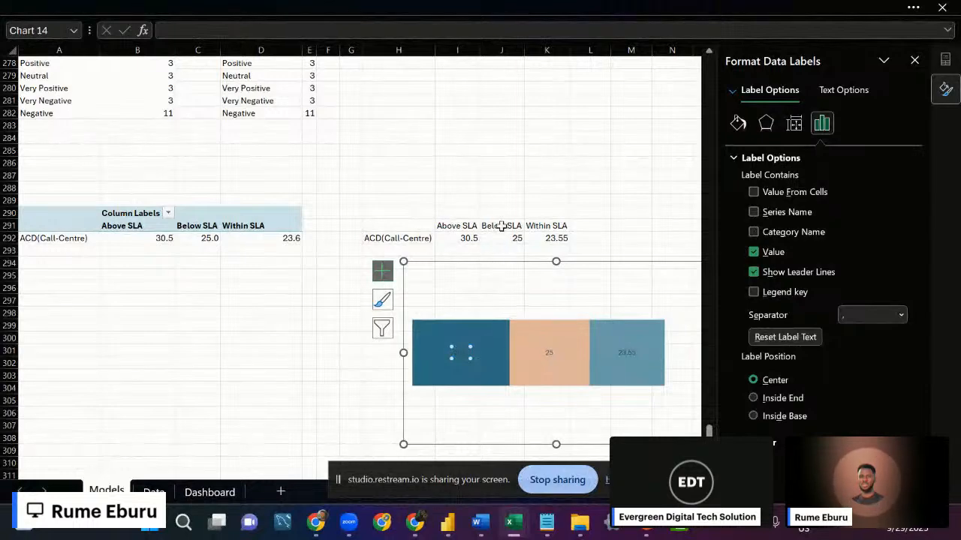
# Make the first segment's data label also show values from the cells I291:K291.
pyautogui.click(753, 192)
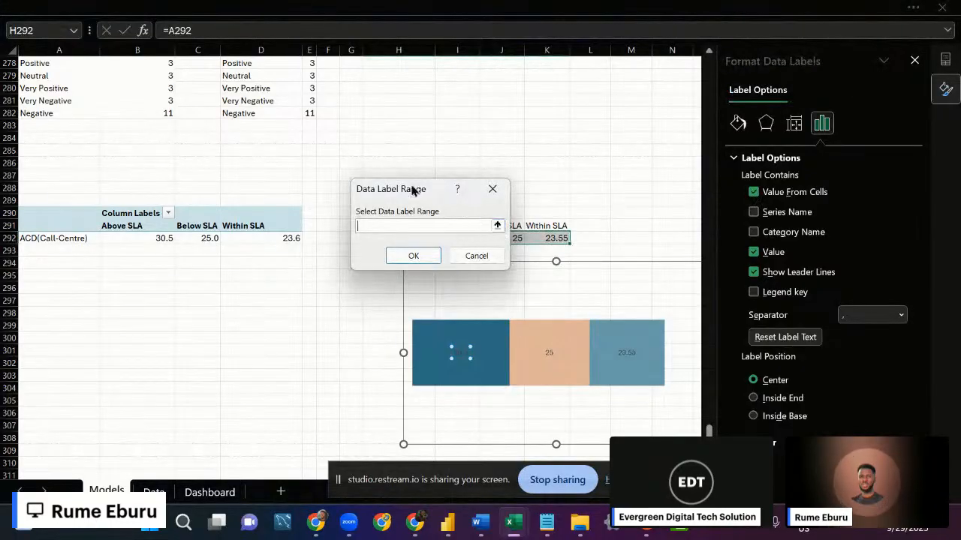
pyautogui.moveTo(412, 190); pyautogui.dragTo(258, 190)
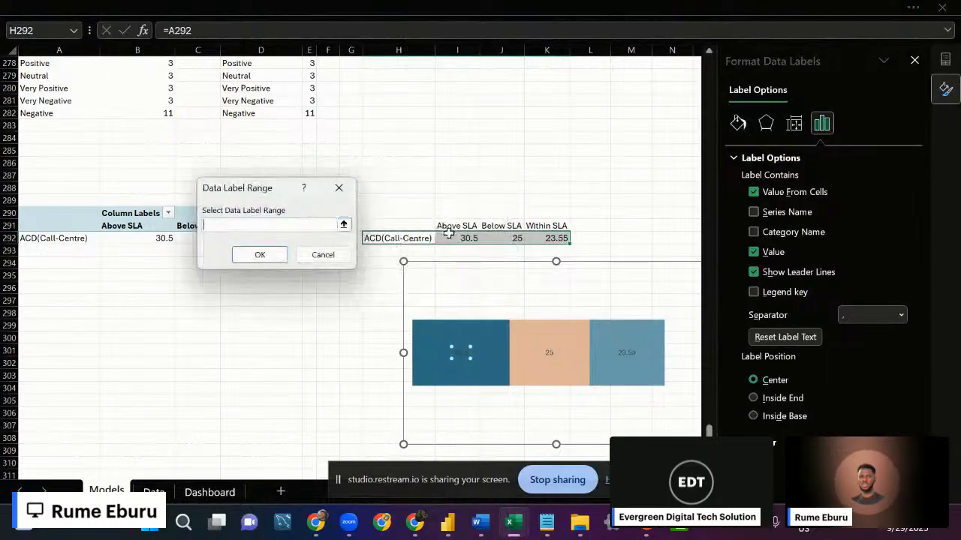
pyautogui.moveTo(449, 225); pyautogui.dragTo(545, 225)
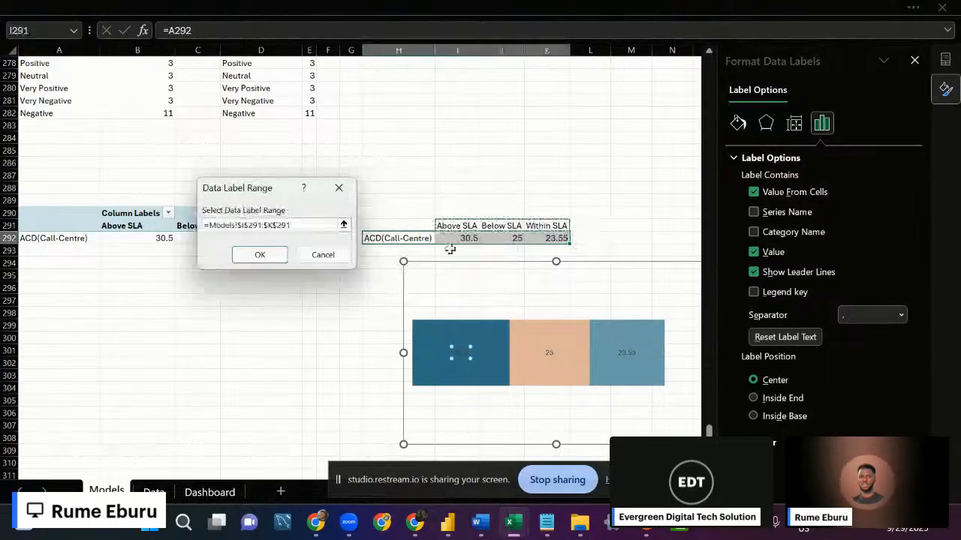
pyautogui.click(267, 258)
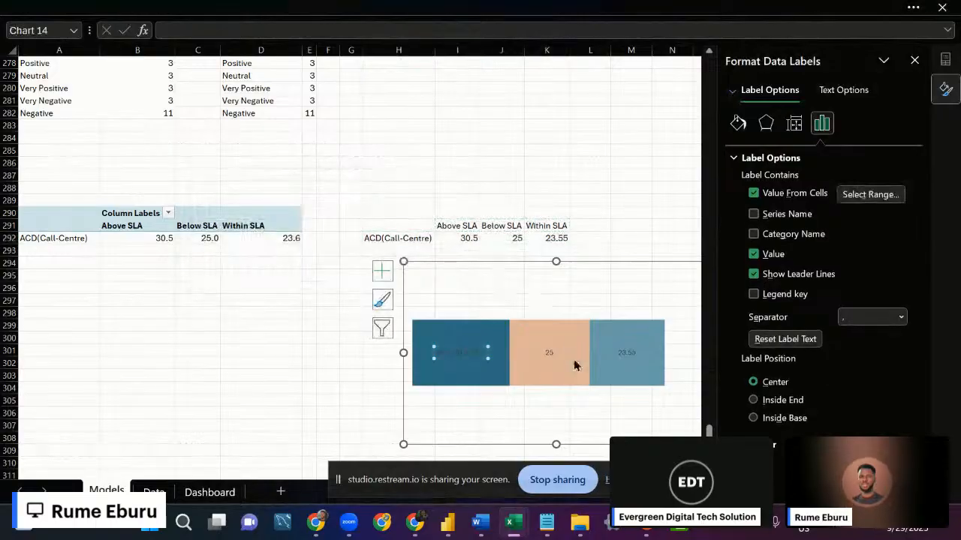
# Change the cell range behind the first segment's data label to I291 only.
pyautogui.click(483, 348)
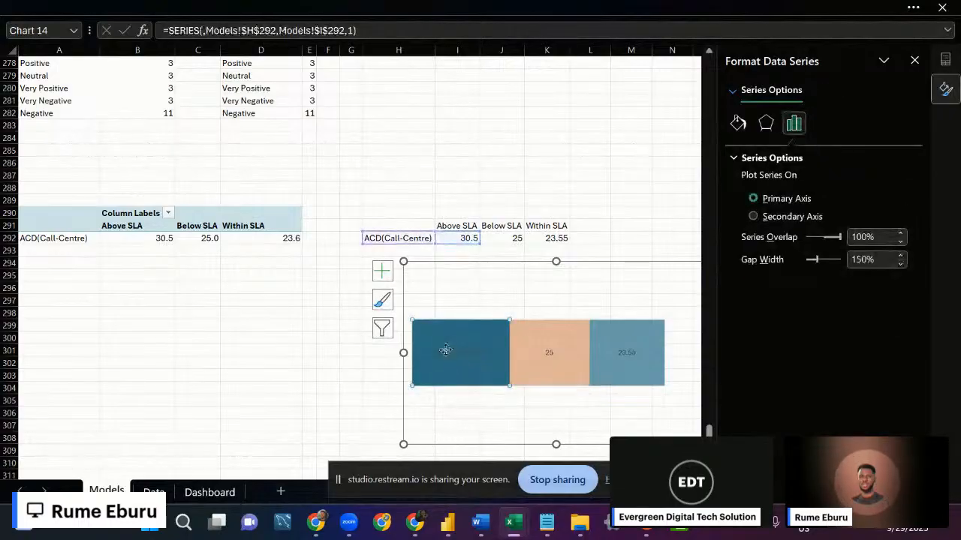
pyautogui.click(446, 350)
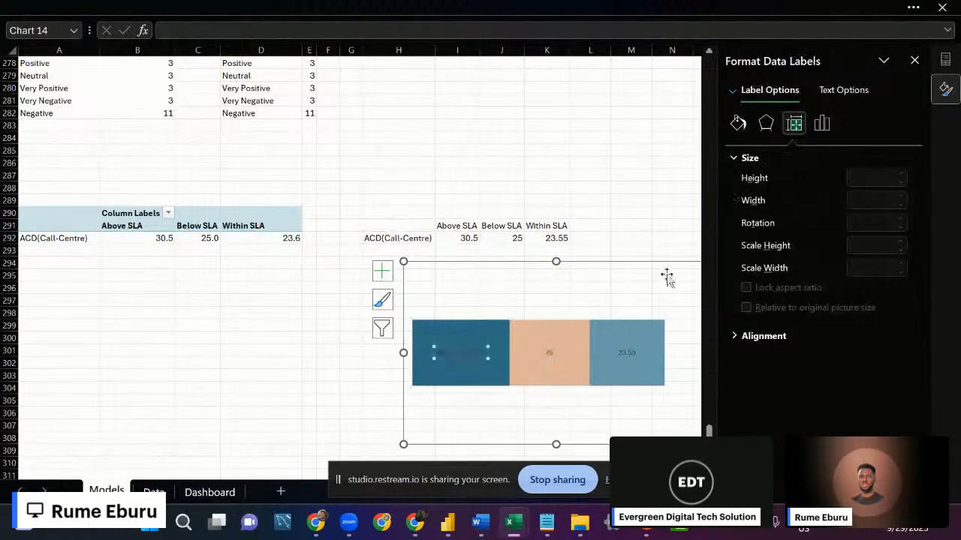
pyautogui.click(822, 124)
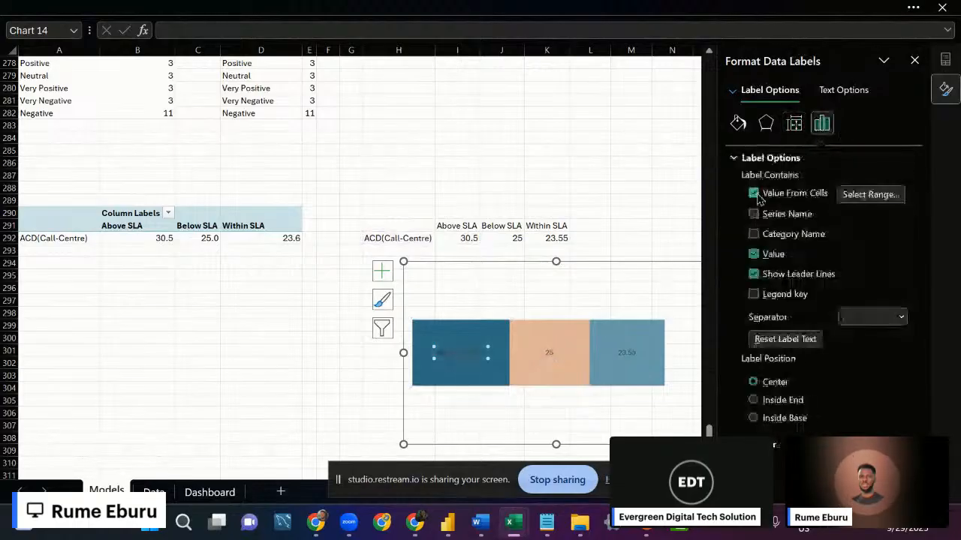
pyautogui.click(859, 194)
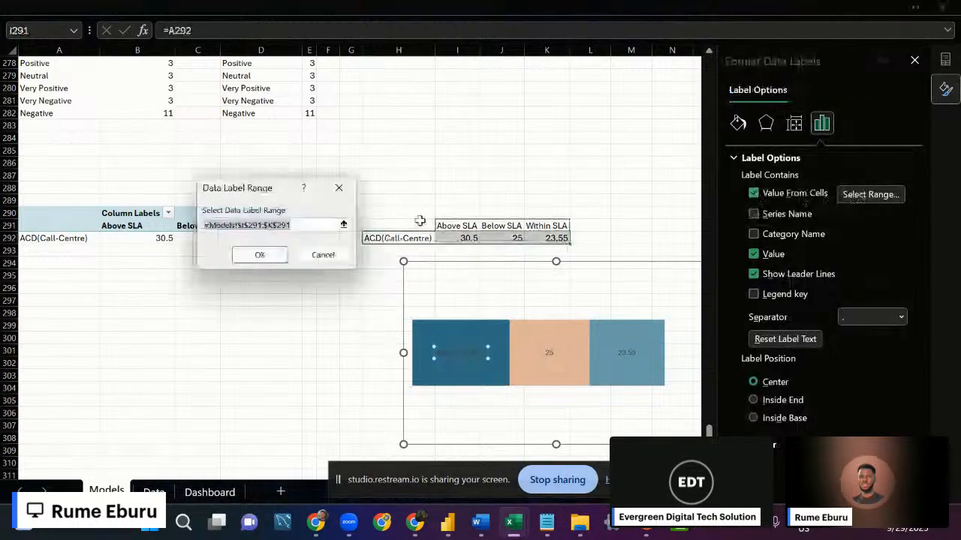
pyautogui.click(453, 226)
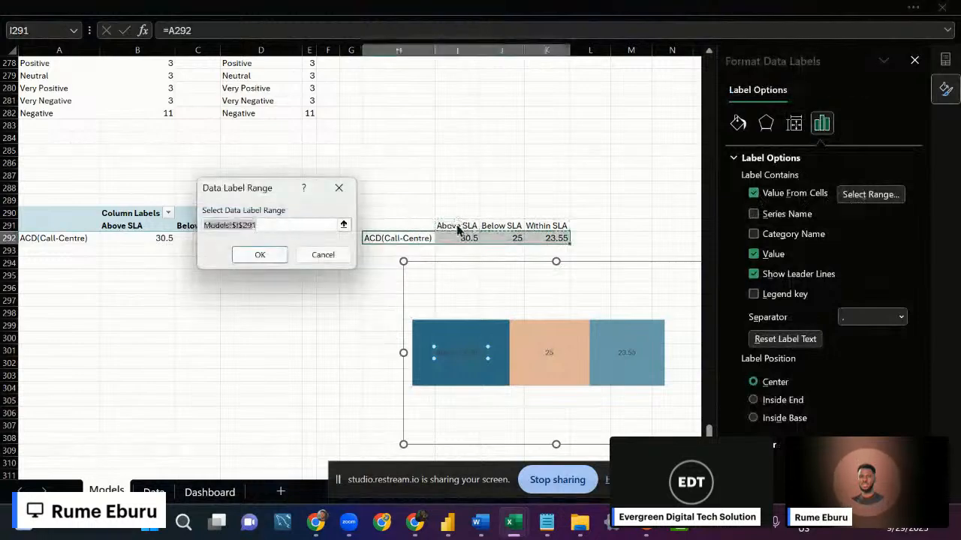
pyautogui.press('Return')
# Make the second segment's data label also show the value from cell J291.
pyautogui.click(548, 353)
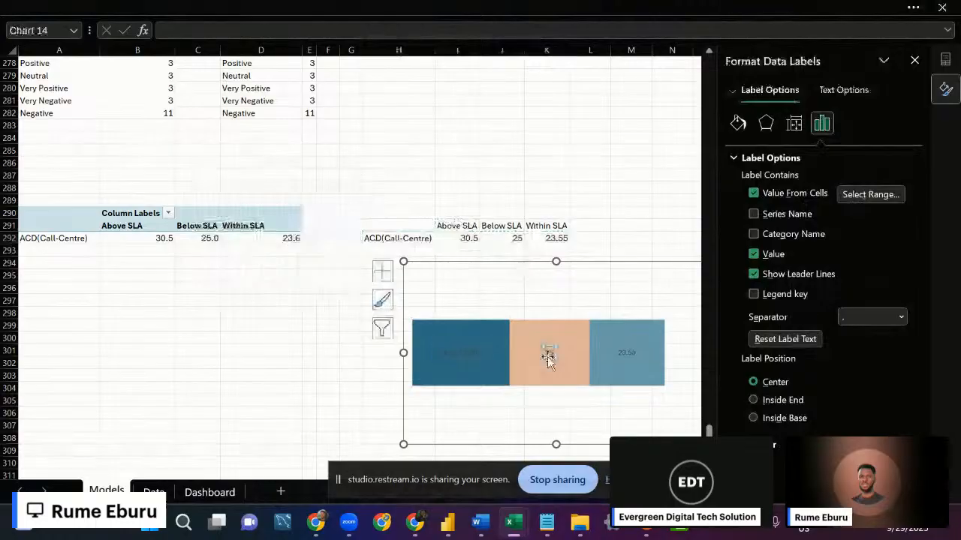
pyautogui.click(754, 193)
pyautogui.click(754, 192)
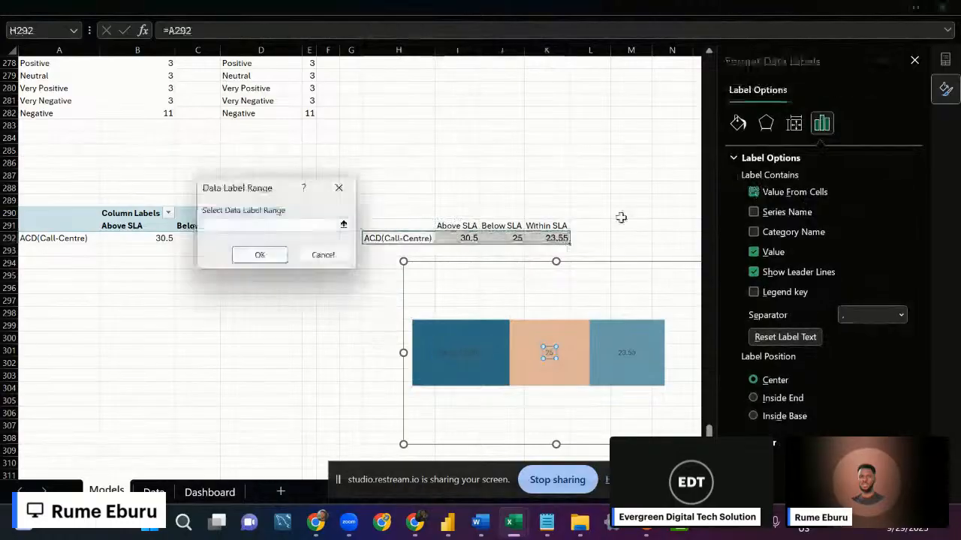
pyautogui.click(483, 229)
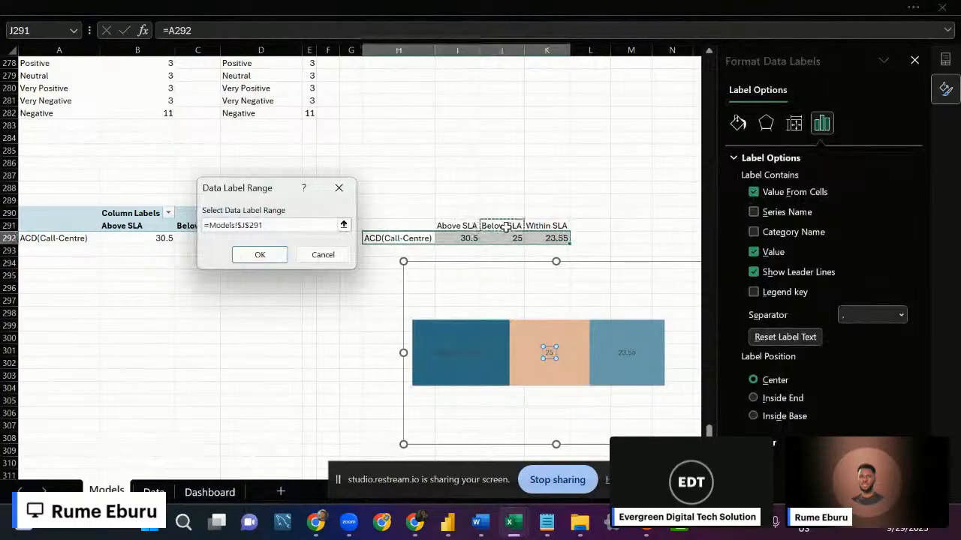
pyautogui.press('Return')
# Make the third segment's data label also show the value from cell K291.
pyautogui.click(629, 355)
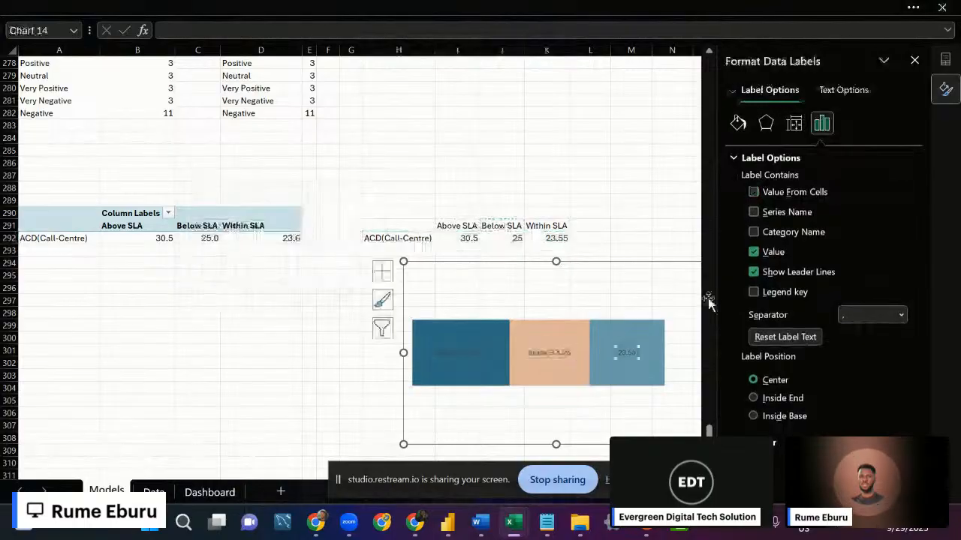
pyautogui.click(753, 192)
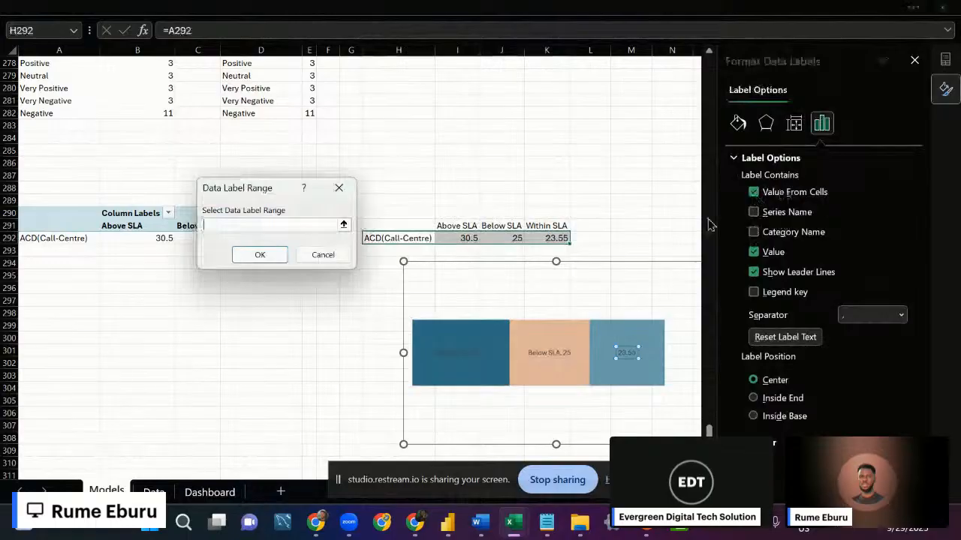
pyautogui.click(550, 225)
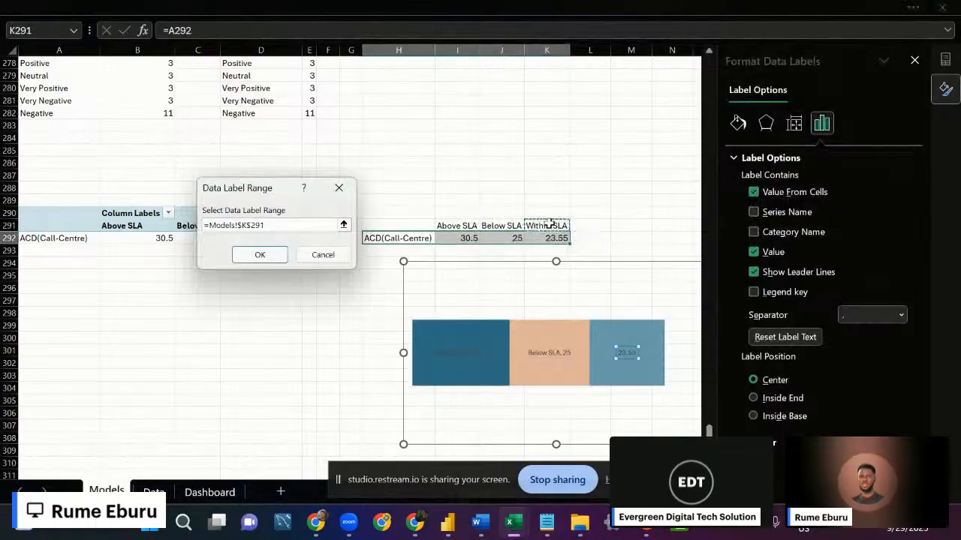
pyautogui.press('Return')
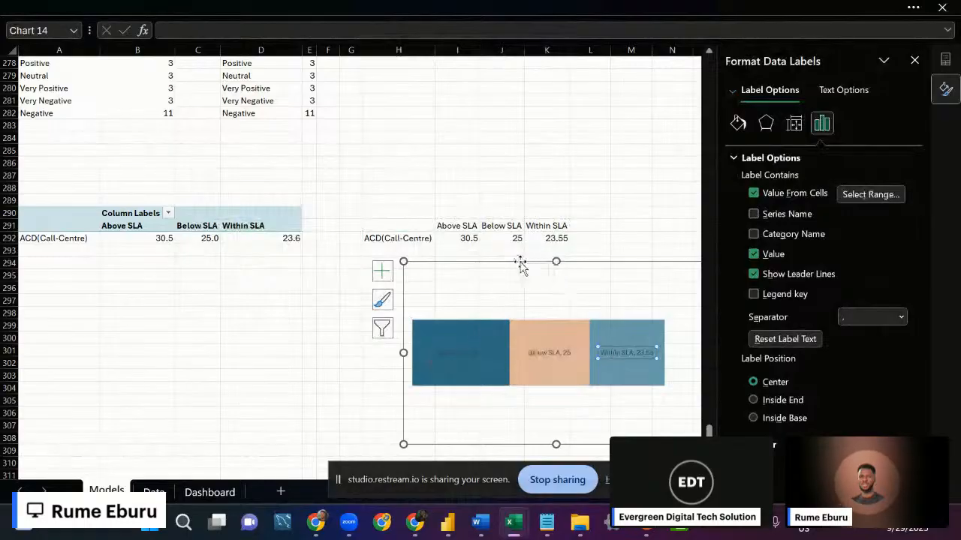
# Move the stacked bar chart from the Models sheet to the Dashboard sheet.
pyautogui.moveTo(519, 262); pyautogui.dragTo(363, 213)
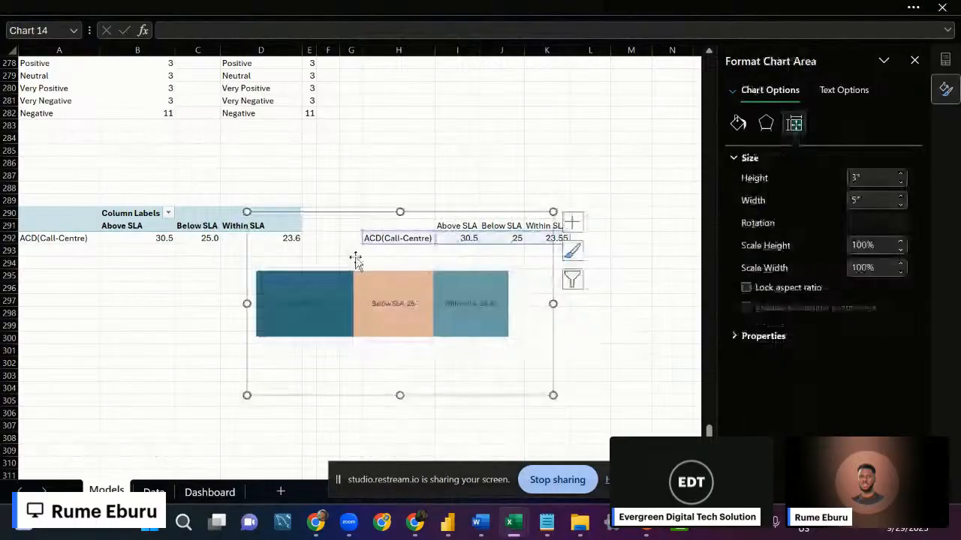
pyautogui.press('Delete')
pyautogui.click(210, 494)
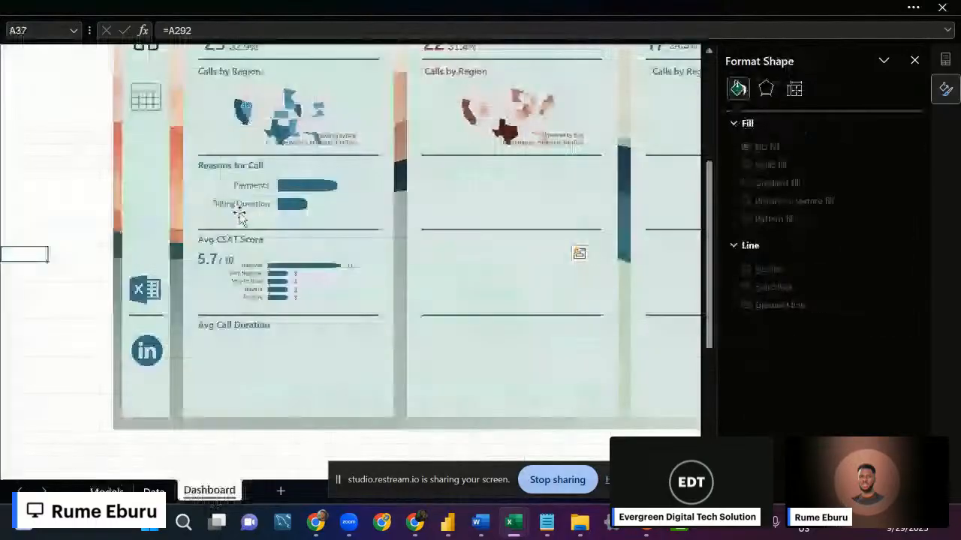
pyautogui.hotkey('ctrl', 'v')
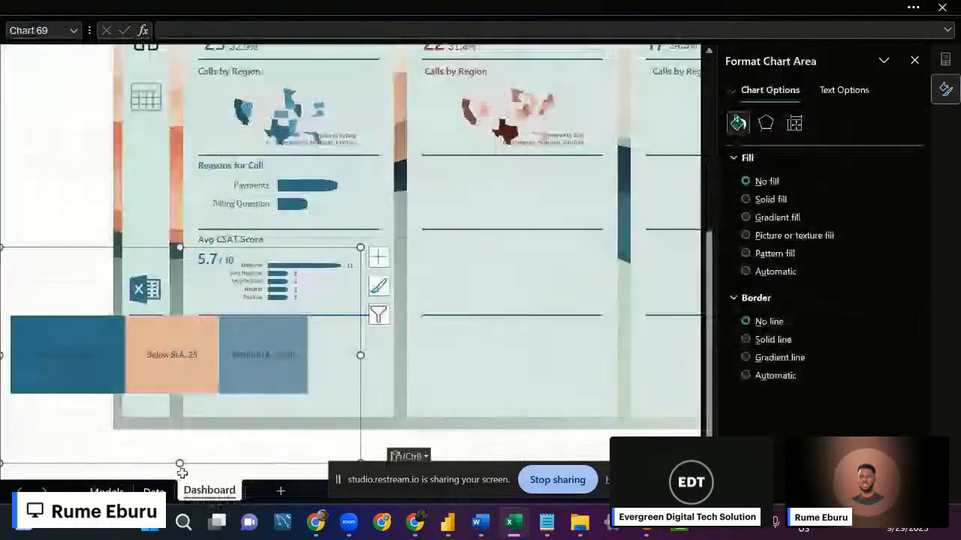
# Shrink the stacked bar chart and position it under the Avg Call Duration heading in the first channel card.
pyautogui.moveTo(180, 466); pyautogui.dragTo(180, 404)
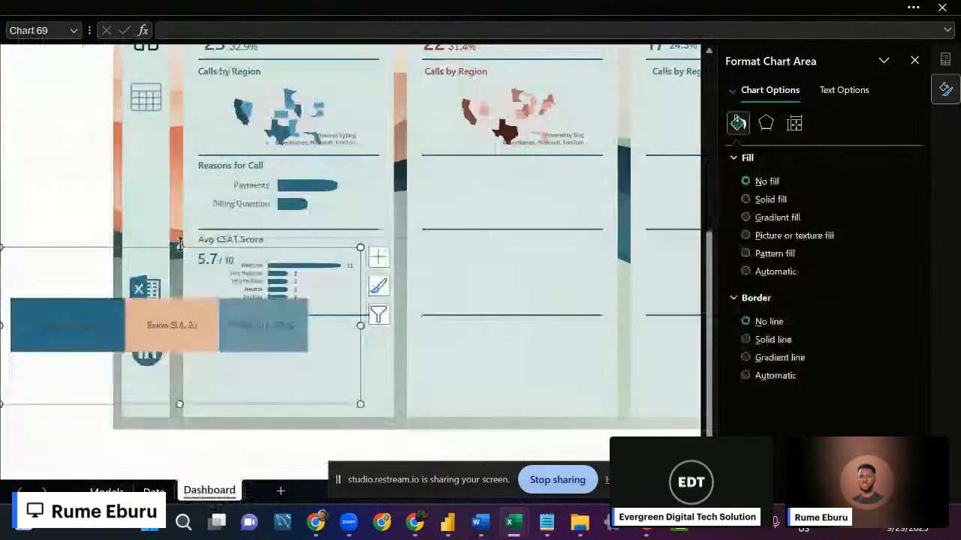
pyautogui.moveTo(180, 246); pyautogui.dragTo(180, 272)
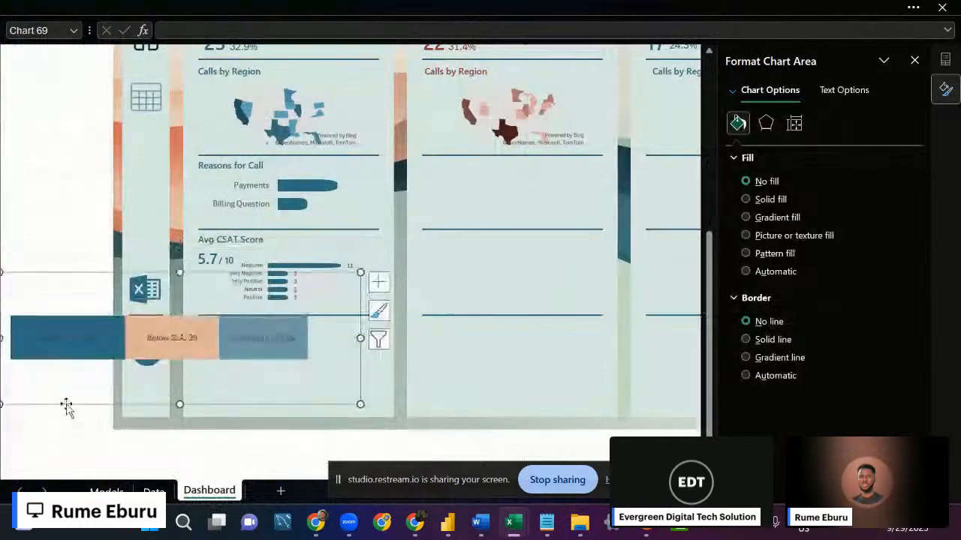
pyautogui.moveTo(69, 405); pyautogui.dragTo(227, 424)
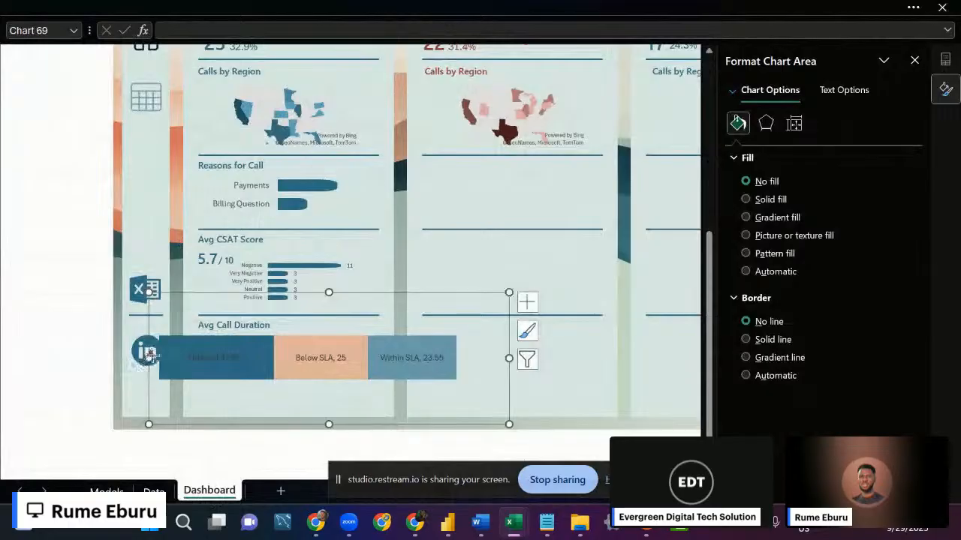
pyautogui.moveTo(148, 358); pyautogui.dragTo(208, 374)
pyautogui.moveTo(510, 358); pyautogui.dragTo(438, 362)
pyautogui.moveTo(318, 293); pyautogui.dragTo(311, 325)
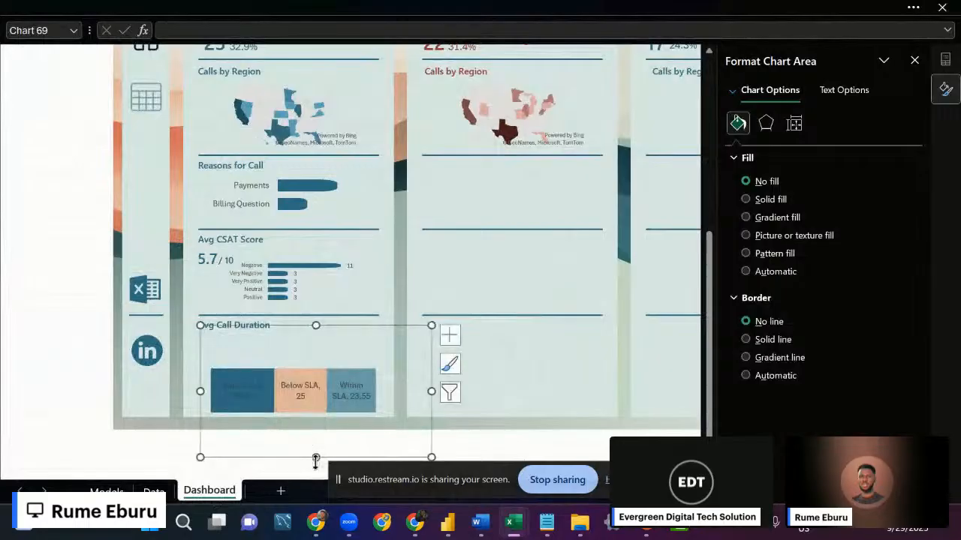
pyautogui.moveTo(316, 457); pyautogui.dragTo(316, 414)
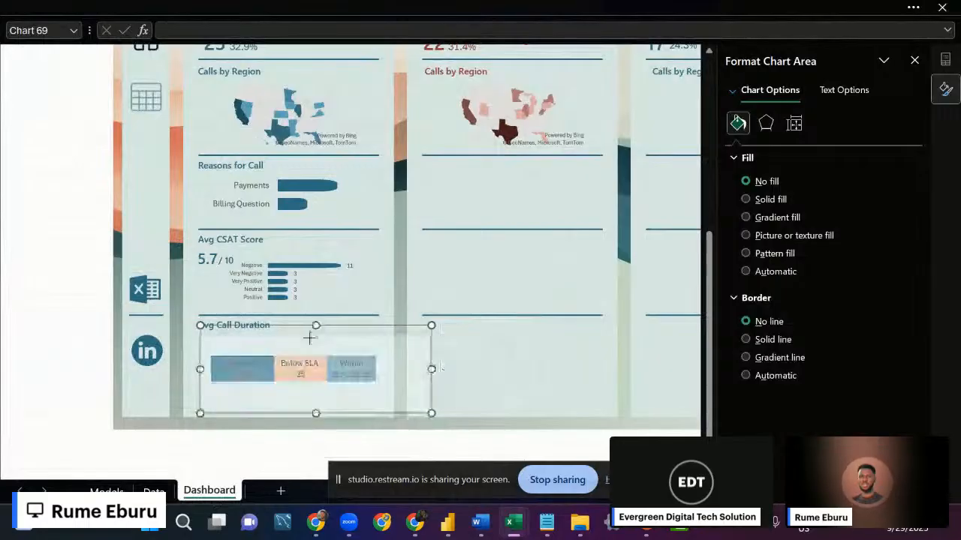
pyautogui.moveTo(310, 337); pyautogui.dragTo(309, 339)
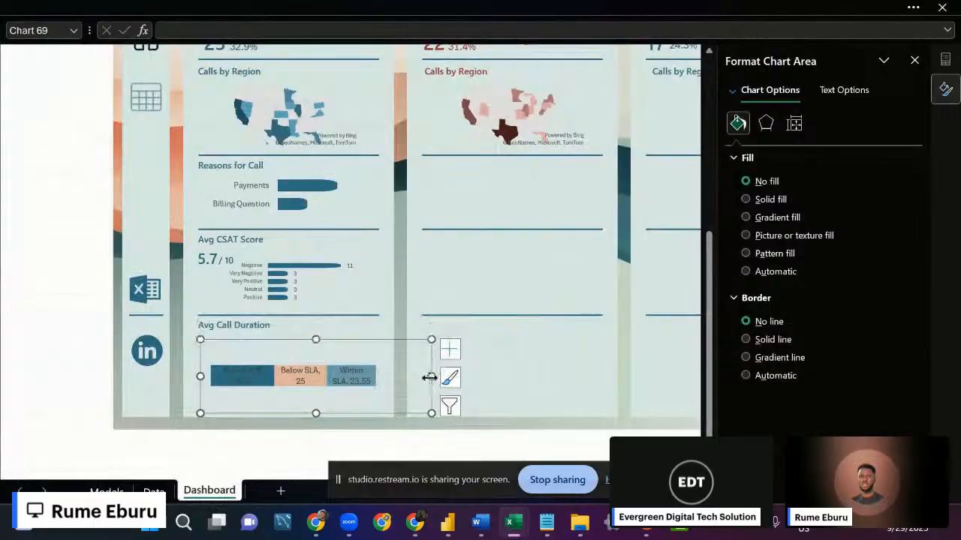
pyautogui.moveTo(431, 377); pyautogui.dragTo(373, 377)
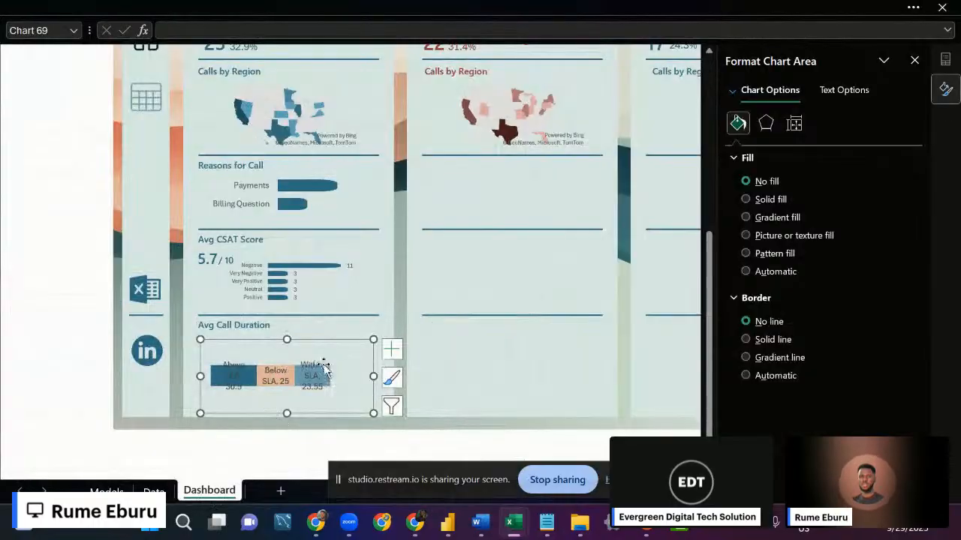
# Widen the stacked bar chart's plot area to the full width of its chart frame.
pyautogui.click(297, 359)
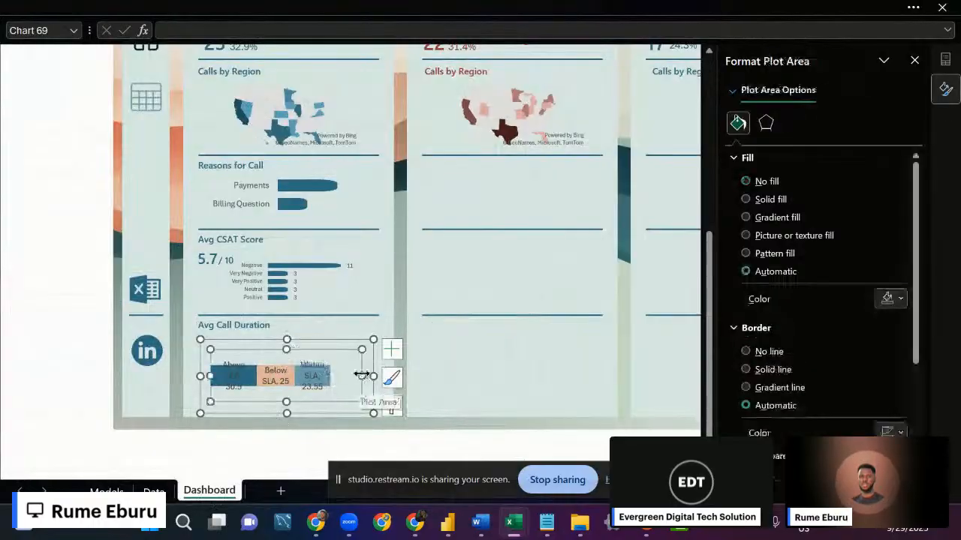
pyautogui.moveTo(361, 376); pyautogui.dragTo(373, 376)
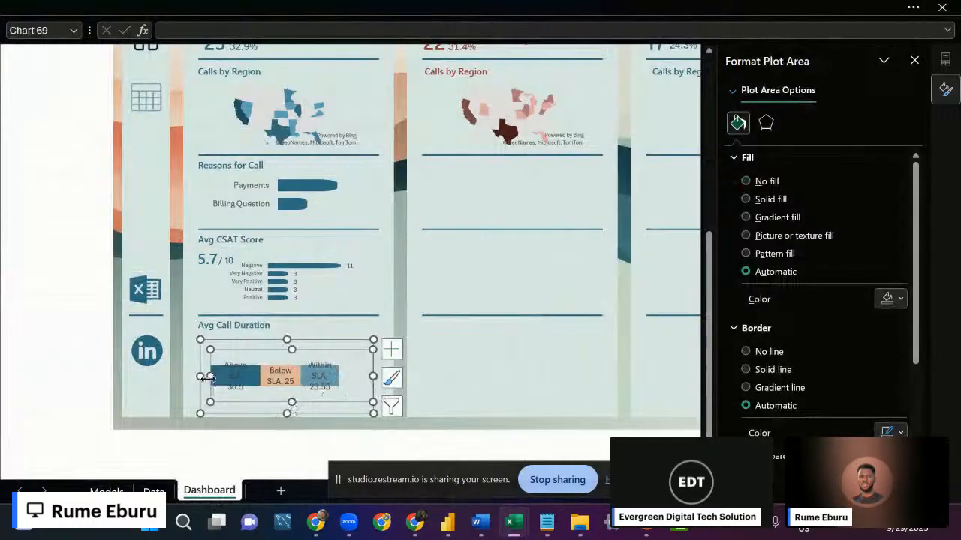
pyautogui.moveTo(207, 377); pyautogui.dragTo(102, 392)
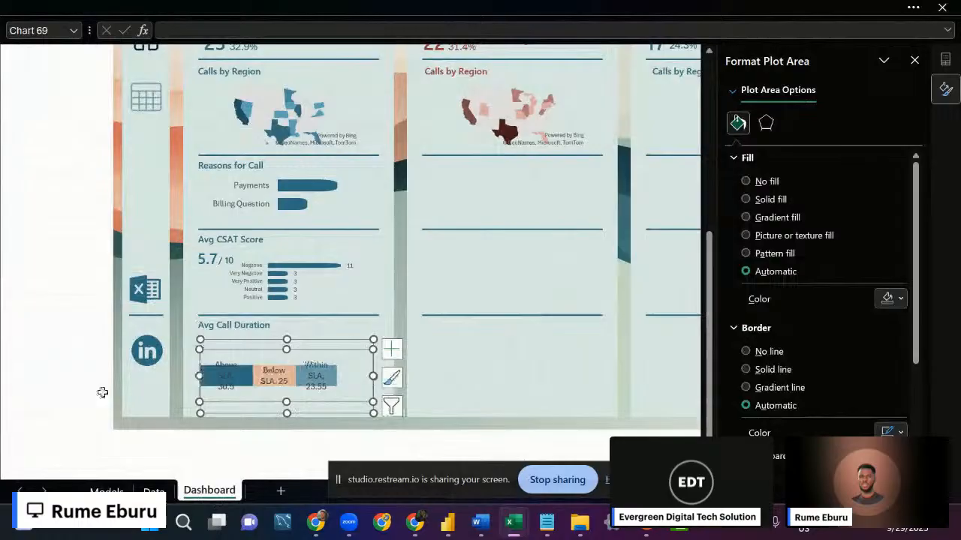
# Set the font size of all text in the Avg Call Duration chart to 6.
pyautogui.click(272, 378)
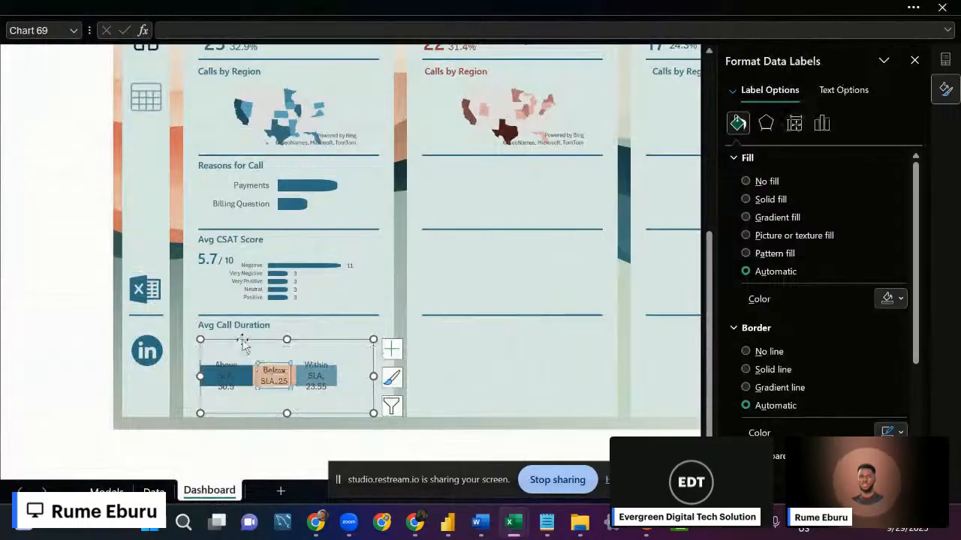
pyautogui.click(225, 368)
pyautogui.click(219, 377)
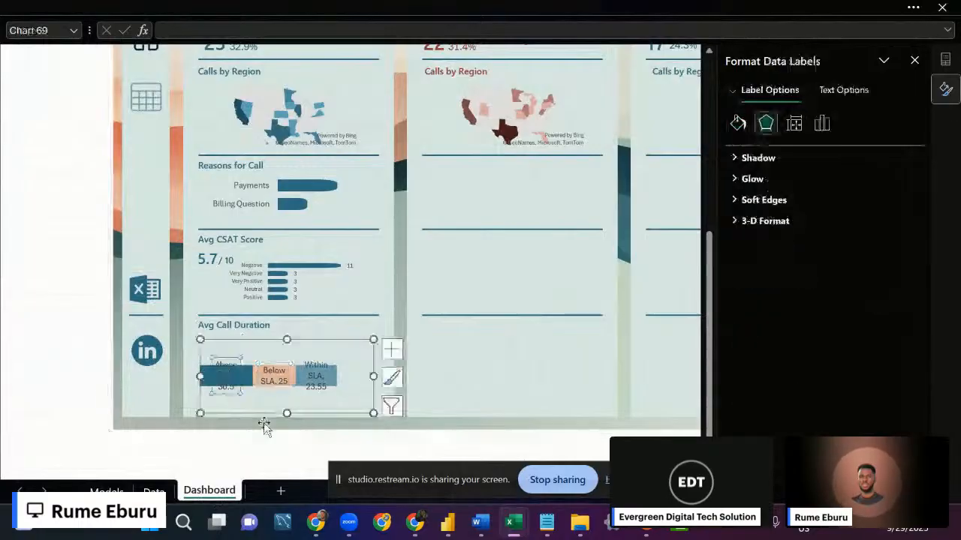
pyautogui.click(287, 412)
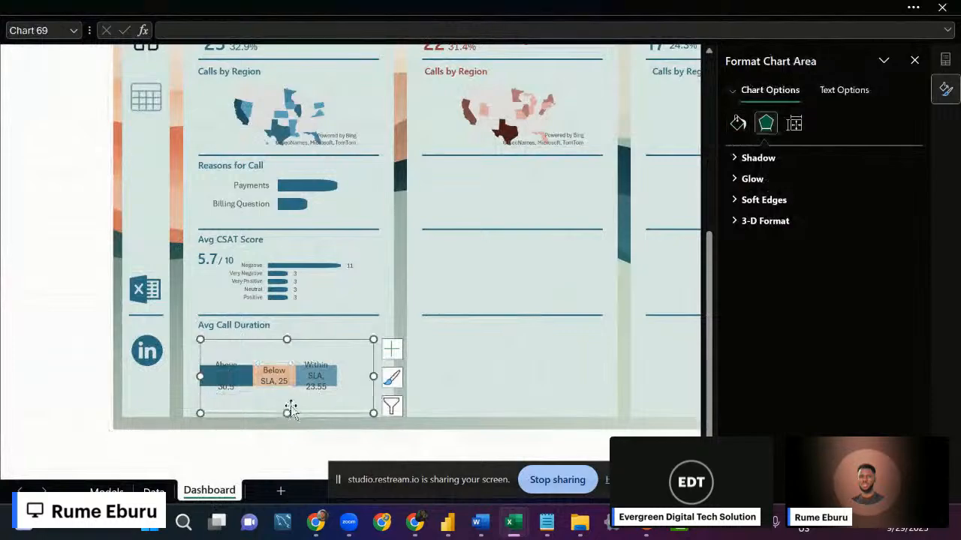
pyautogui.click(358, 6)
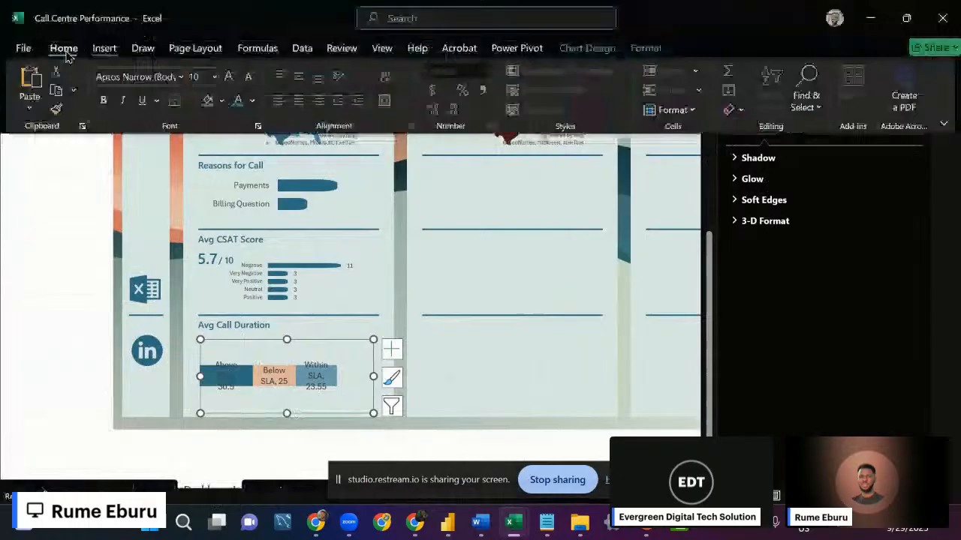
pyautogui.click(215, 77)
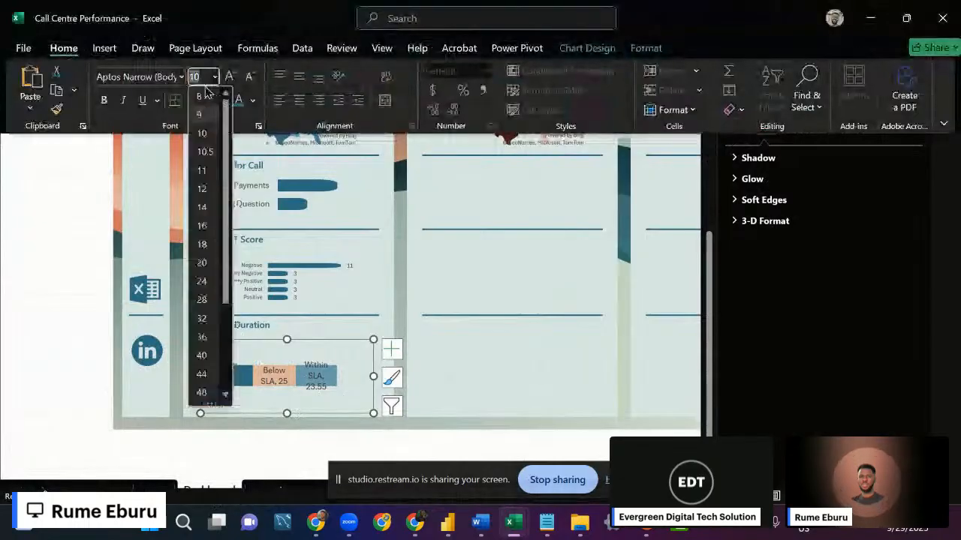
pyautogui.write('6')
pyautogui.press('Return')
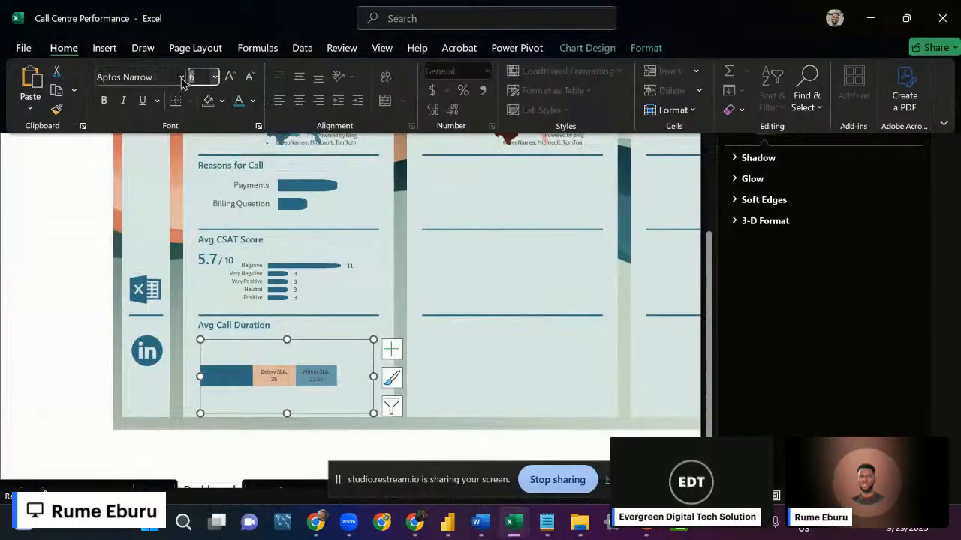
# Set the Avg Call Duration chart's text to Segoe UI Semibold in white.
pyautogui.click(181, 77)
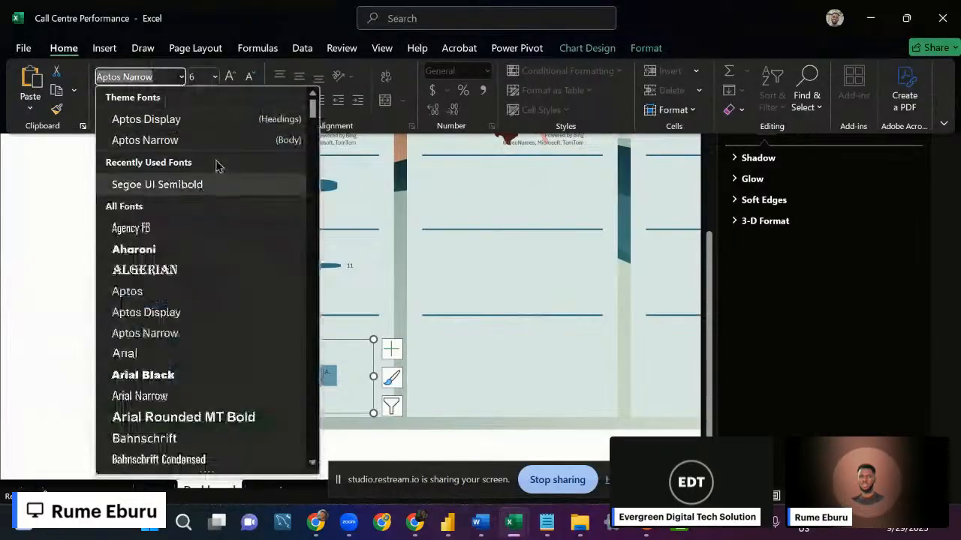
pyautogui.click(214, 185)
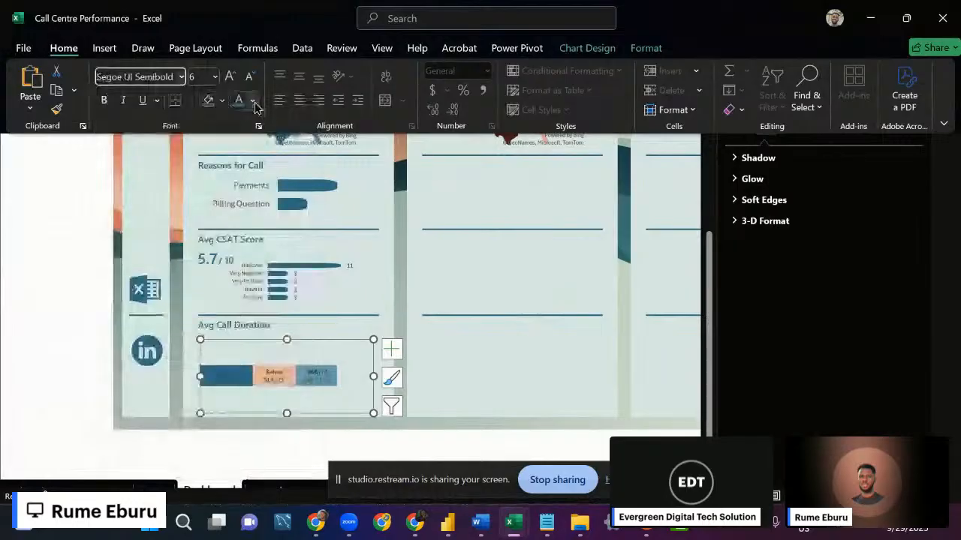
pyautogui.click(248, 102)
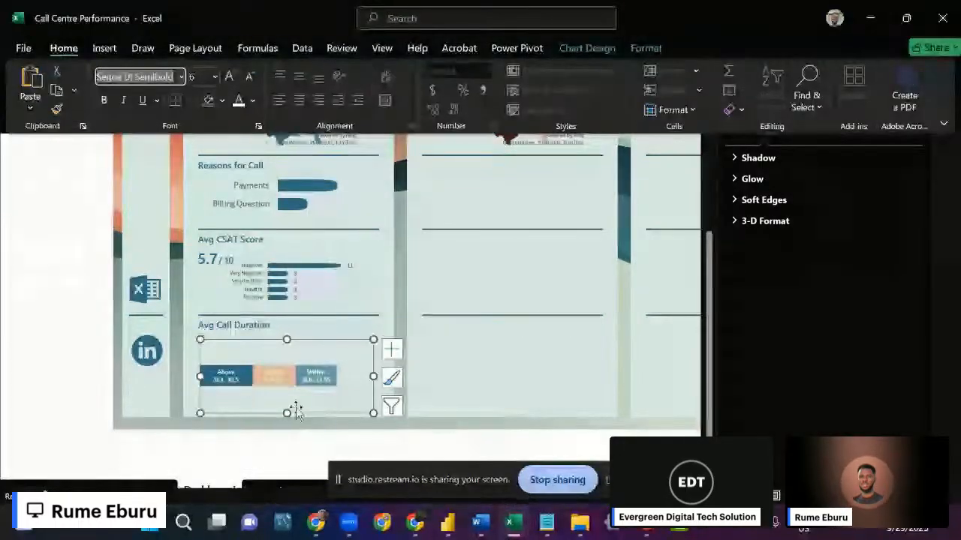
pyautogui.click(286, 342)
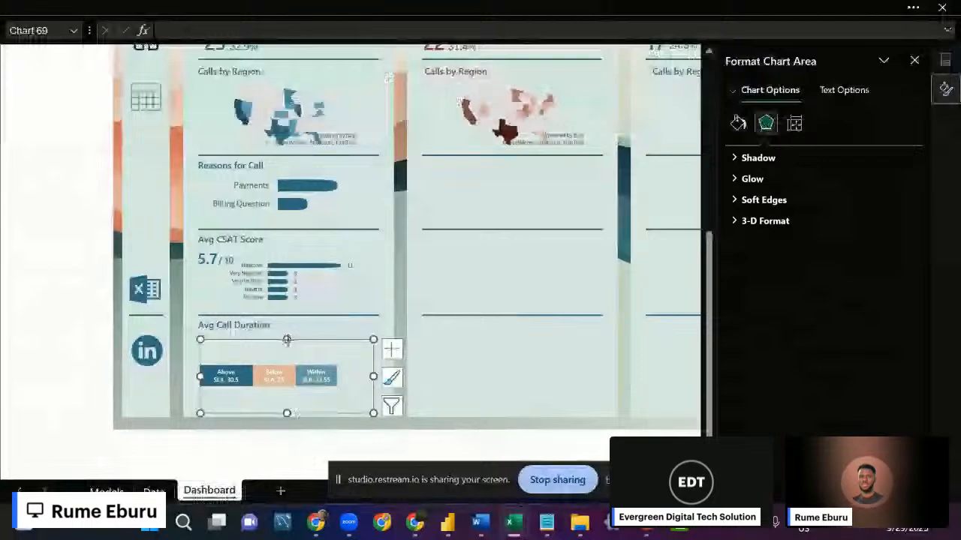
# Reduce the Avg Call Duration chart's height slightly by lowering its upper edge.
pyautogui.moveTo(286, 340); pyautogui.dragTo(287, 343)
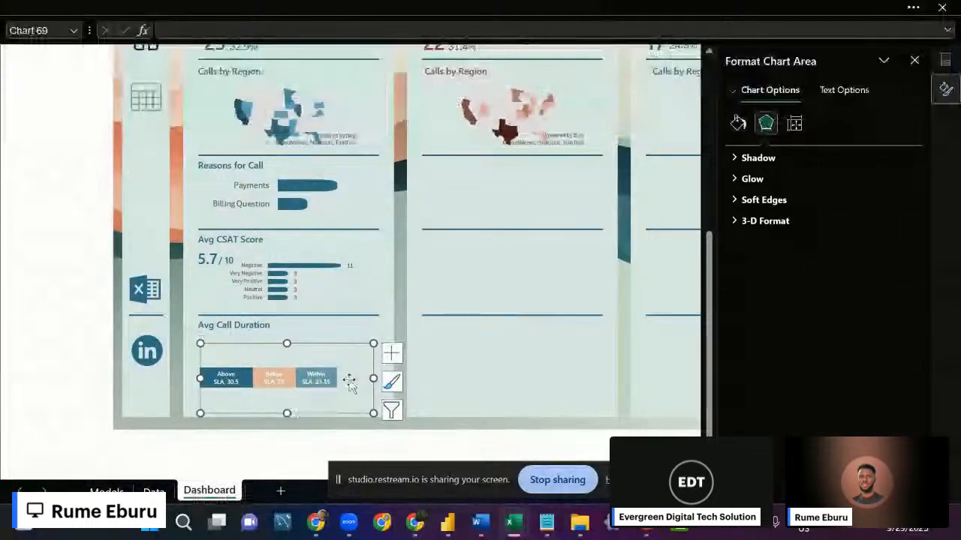
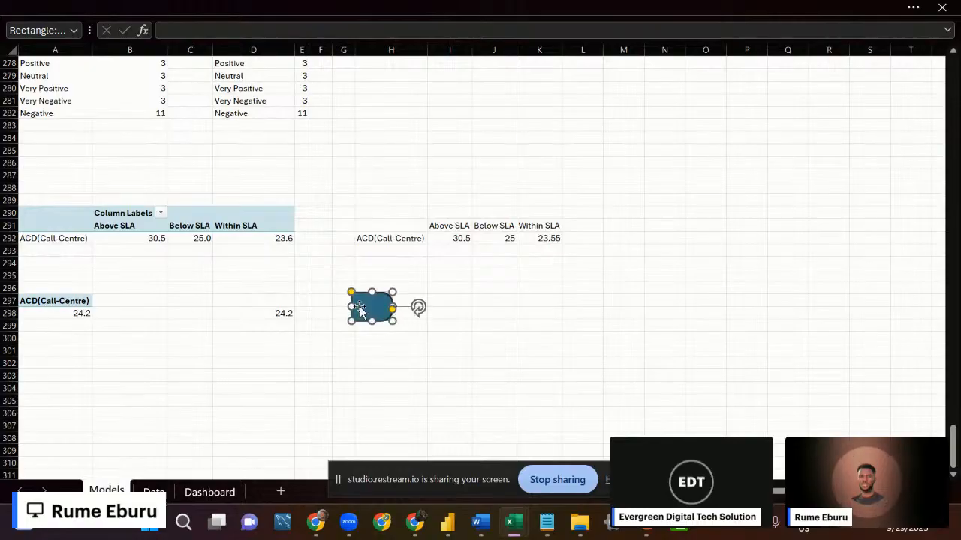
# Move the round-ended rectangle from the Models sheet to the Dashboard sheet and place it in the blank area beside the dashboard.
pyautogui.rightClick(359, 308)
pyautogui.click(417, 46)
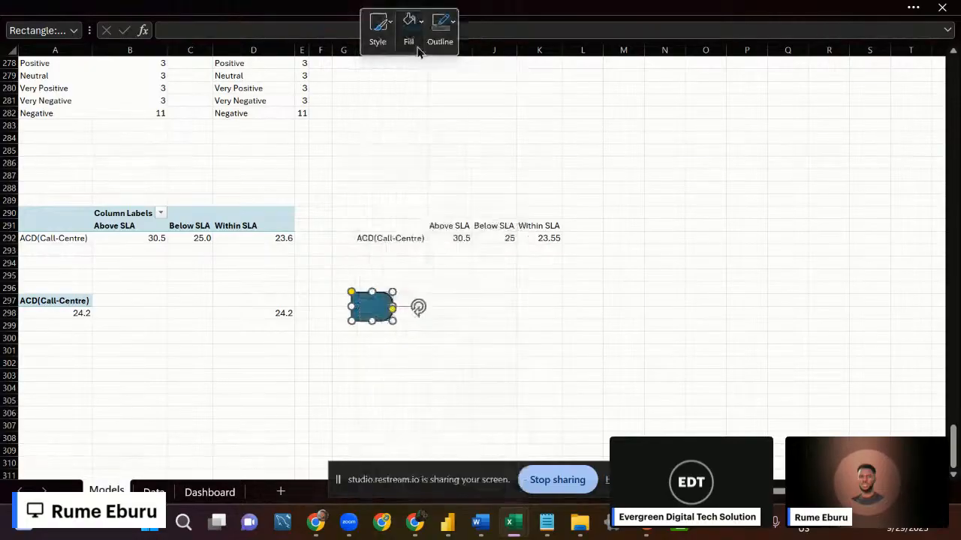
pyautogui.click(310, 290)
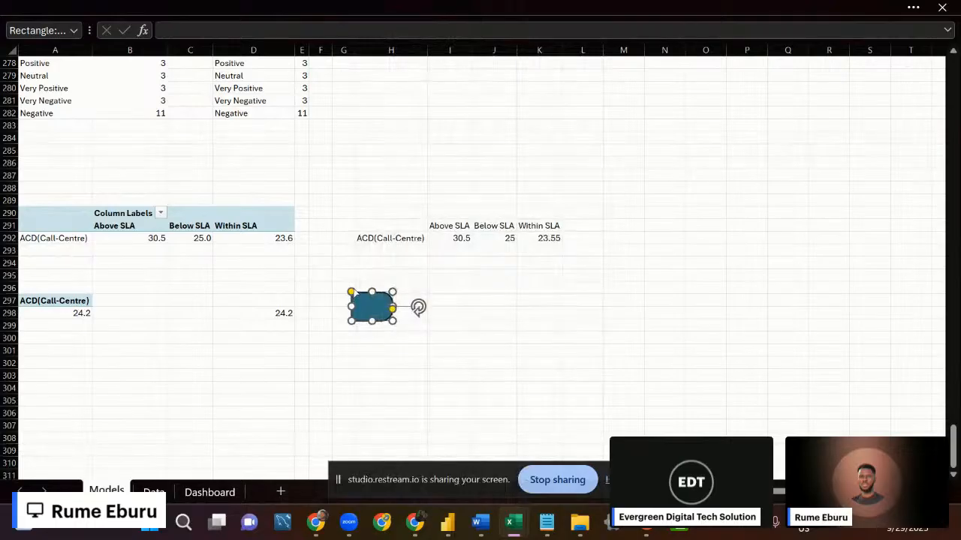
pyautogui.press('Delete')
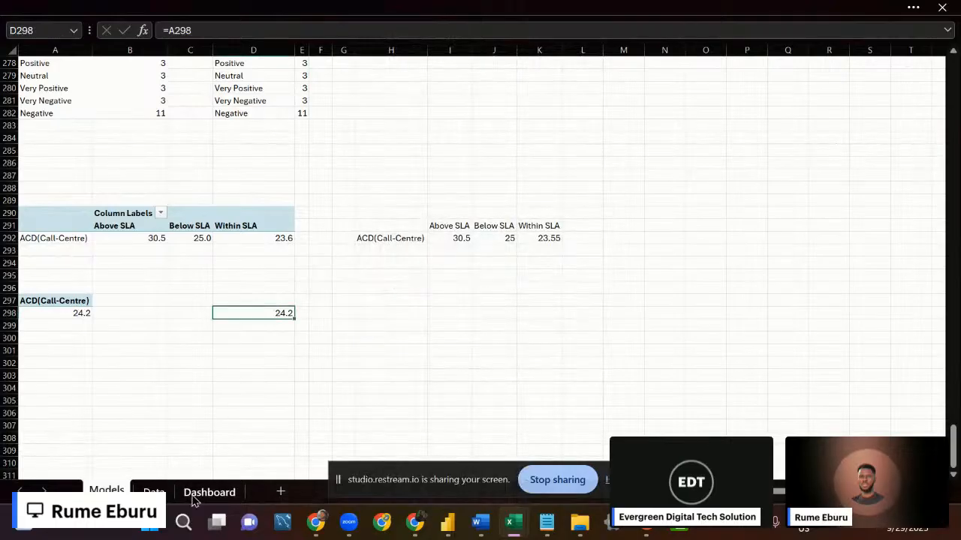
pyautogui.click(210, 492)
pyautogui.hotkey('ctrl', 'v')
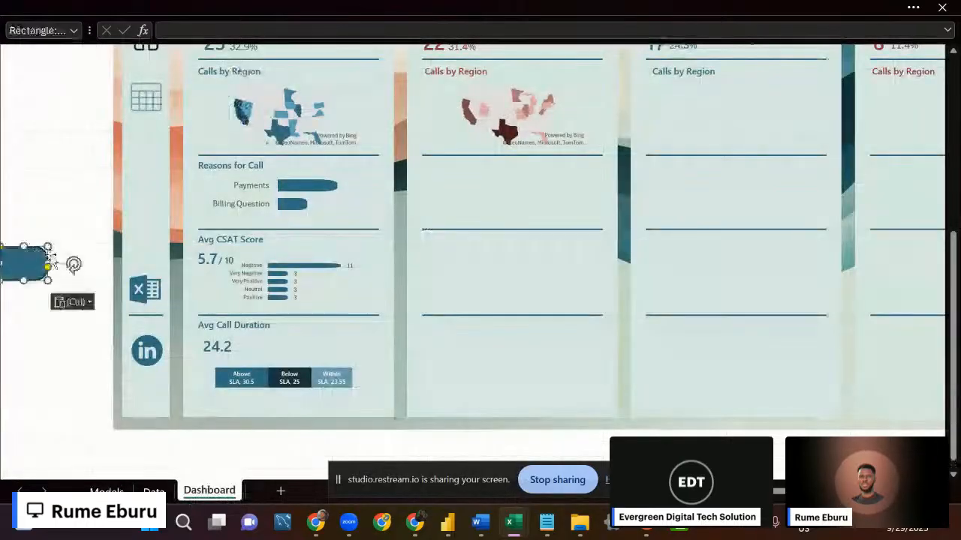
pyautogui.moveTo(42, 253); pyautogui.dragTo(76, 215)
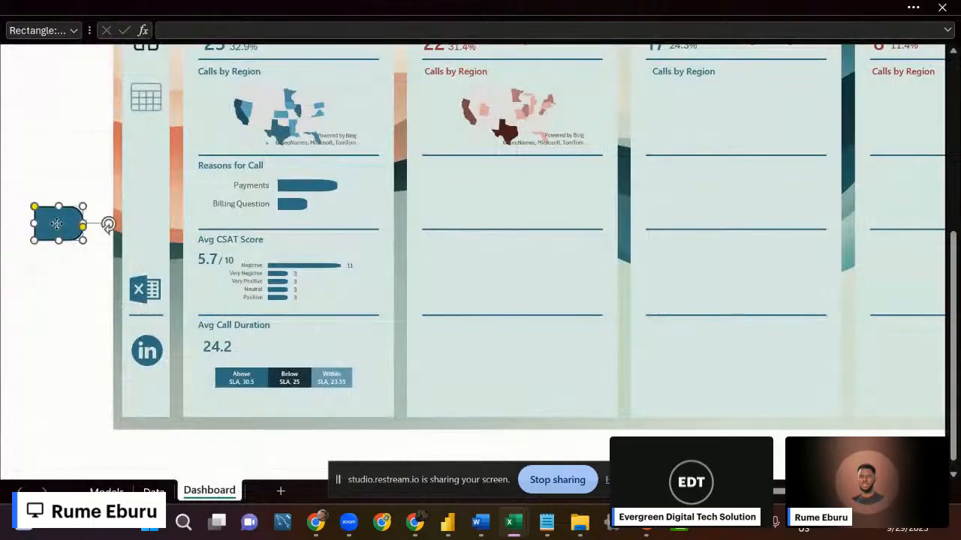
pyautogui.rightClick(56, 224)
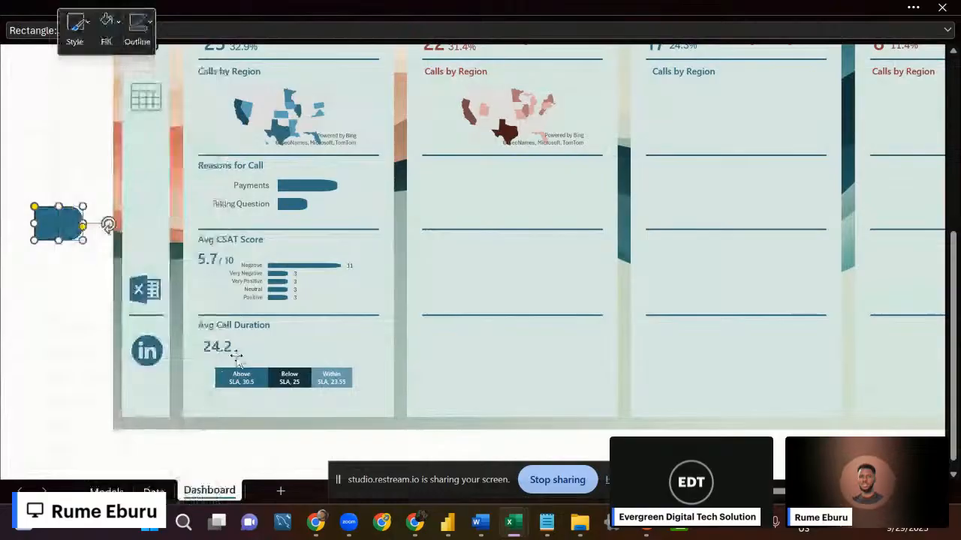
pyautogui.click(220, 383)
pyautogui.click(220, 383)
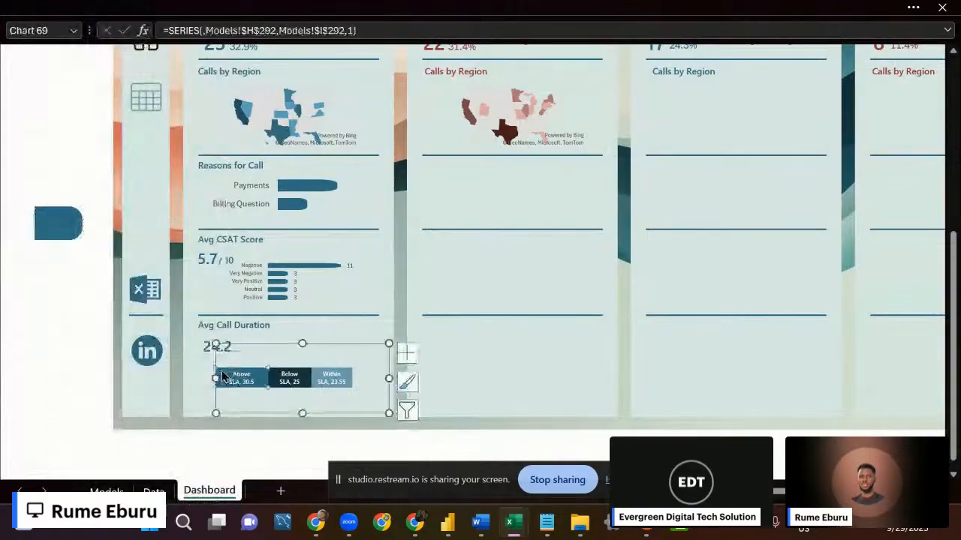
pyautogui.click(208, 7)
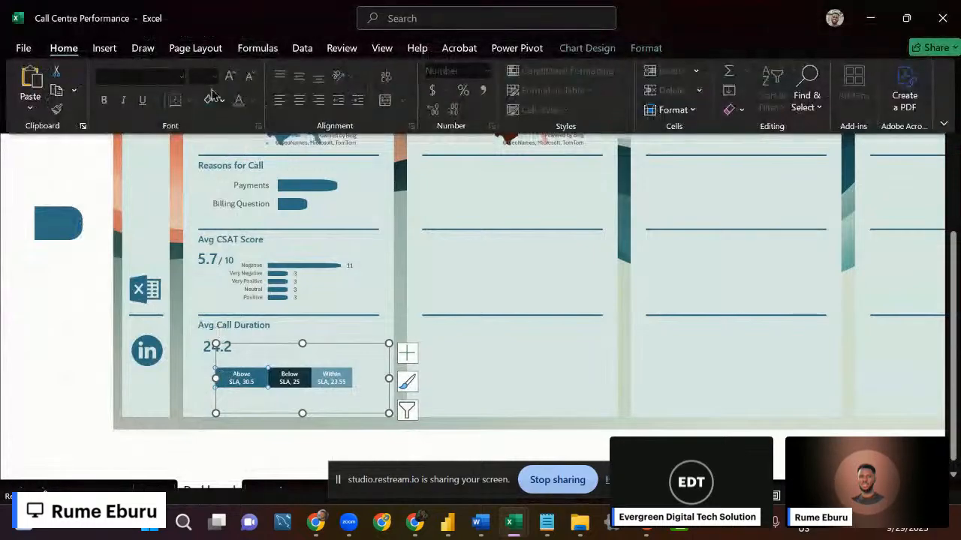
pyautogui.rightClick(221, 379)
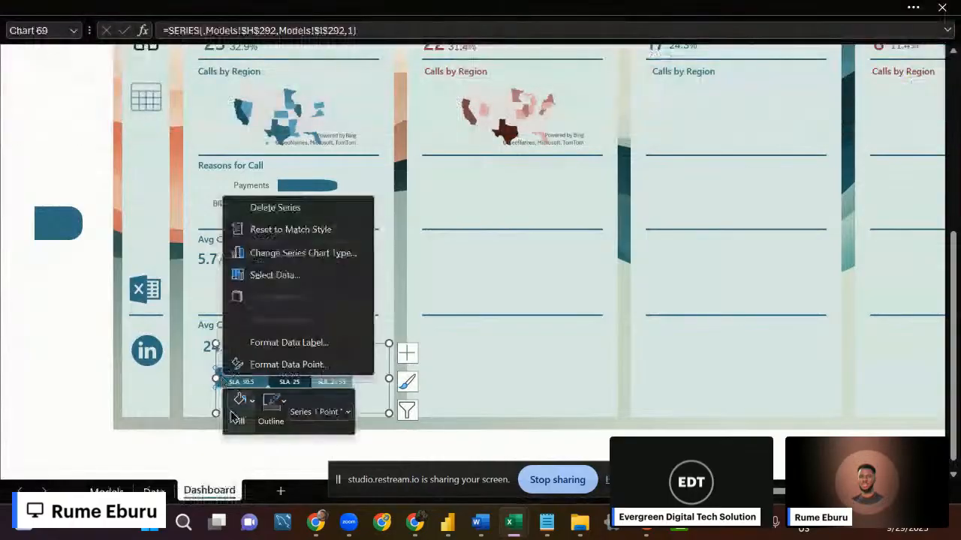
pyautogui.click(234, 414)
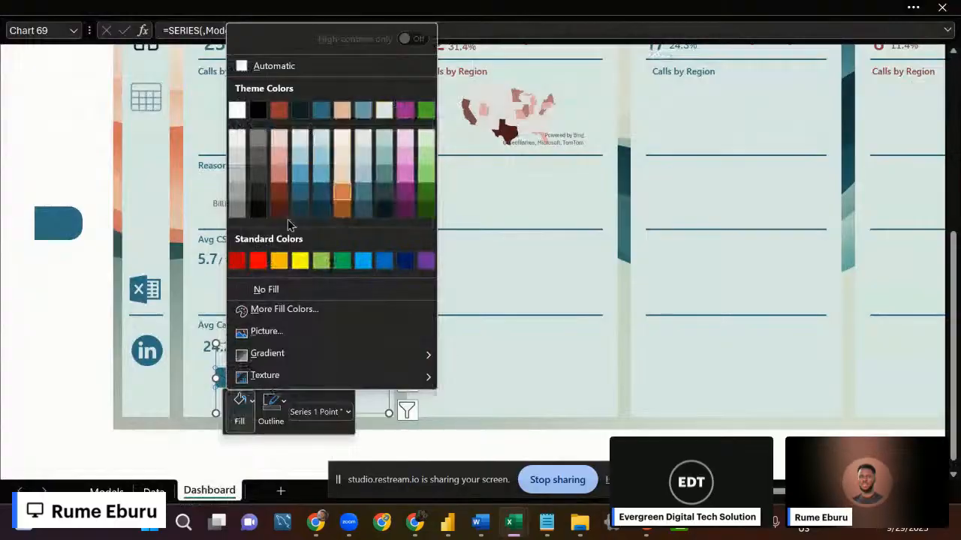
pyautogui.click(220, 380)
pyautogui.click(224, 379)
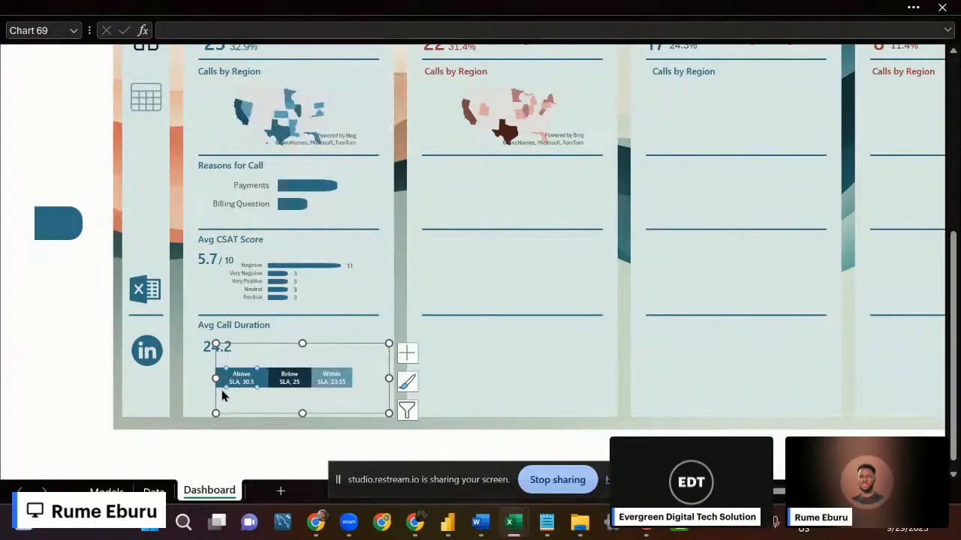
# Fill the Above SLA series of the Avg Call Duration chart with the teal-blue theme colour.
pyautogui.rightClick(267, 380)
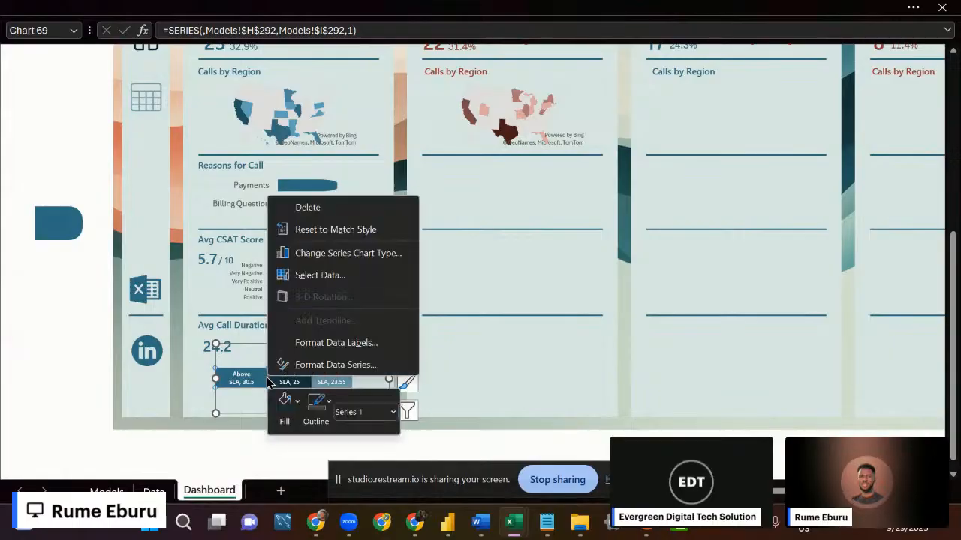
pyautogui.click(280, 409)
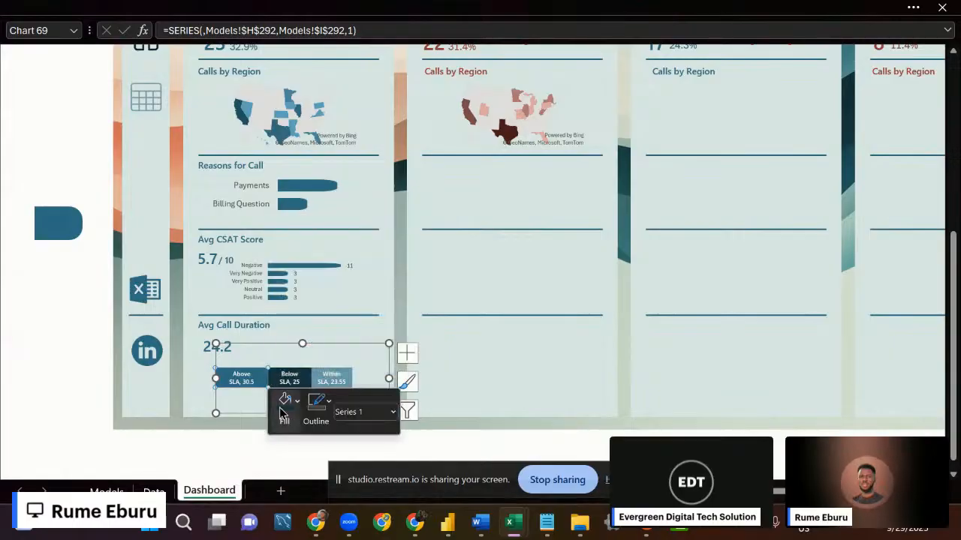
pyautogui.click(281, 411)
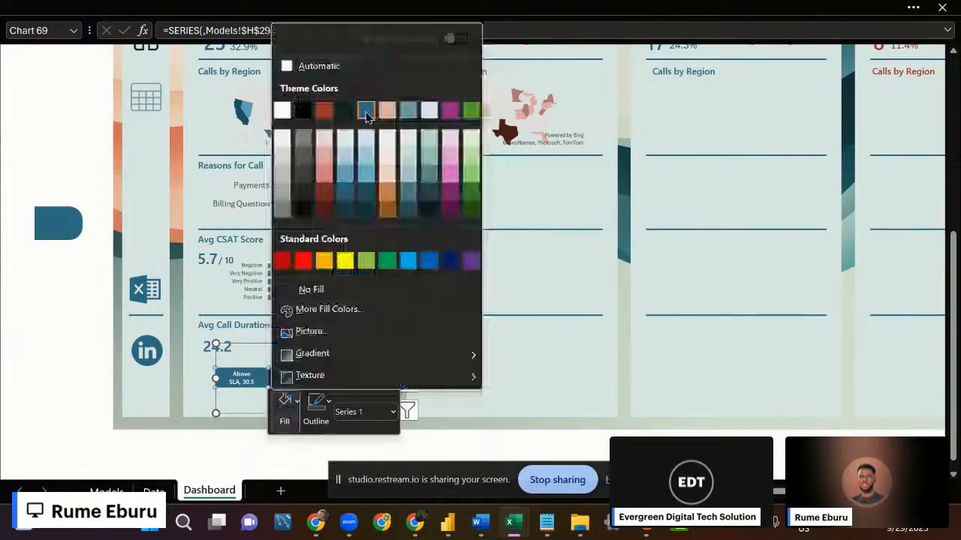
pyautogui.click(366, 113)
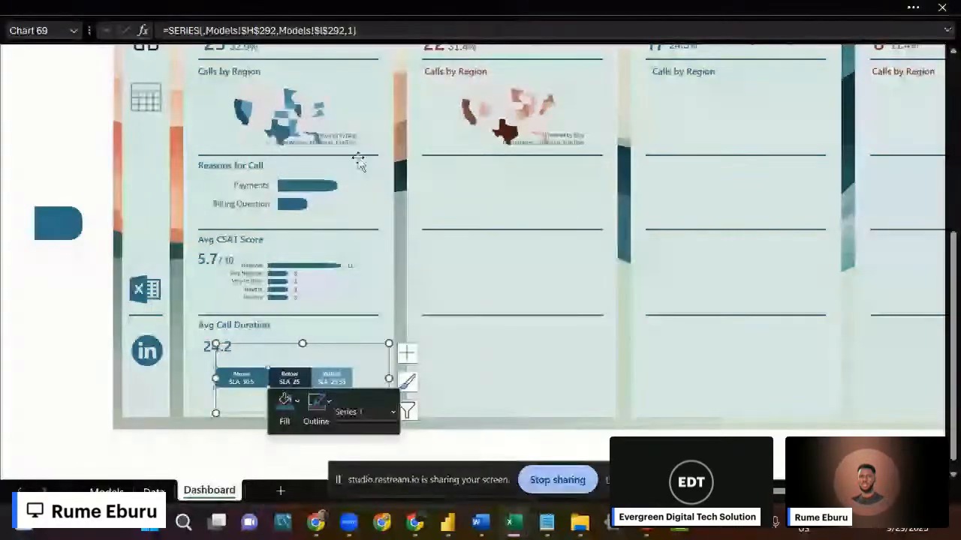
# Fill the round-ended rectangle with the teal-blue theme colour and rotate it 180° so its rounded end faces left.
pyautogui.click(68, 232)
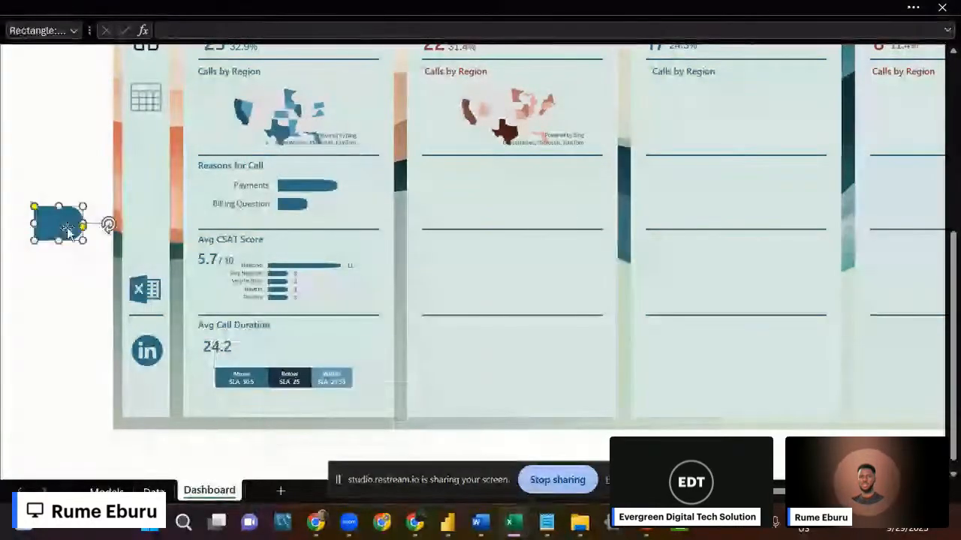
pyautogui.click(123, 35)
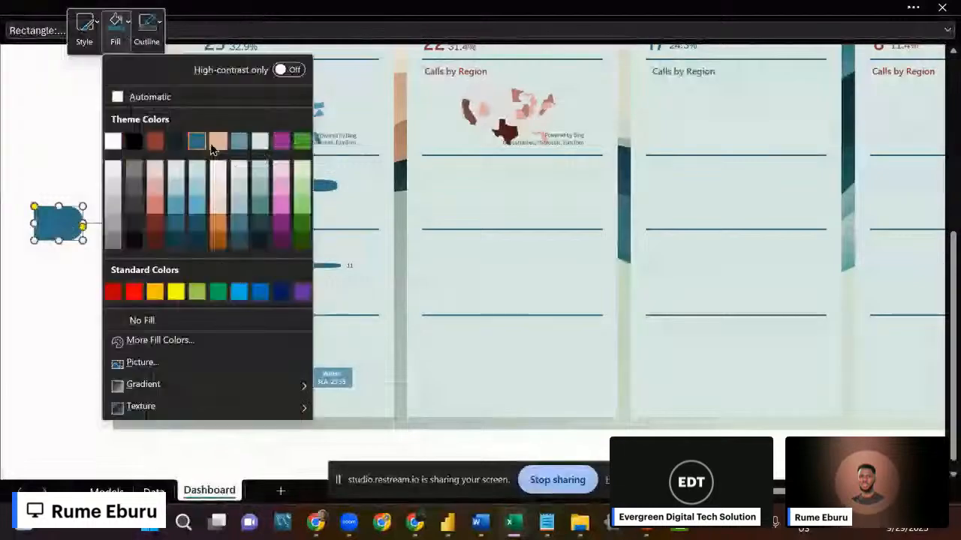
pyautogui.click(199, 149)
pyautogui.moveTo(109, 224); pyautogui.dragTo(18, 223)
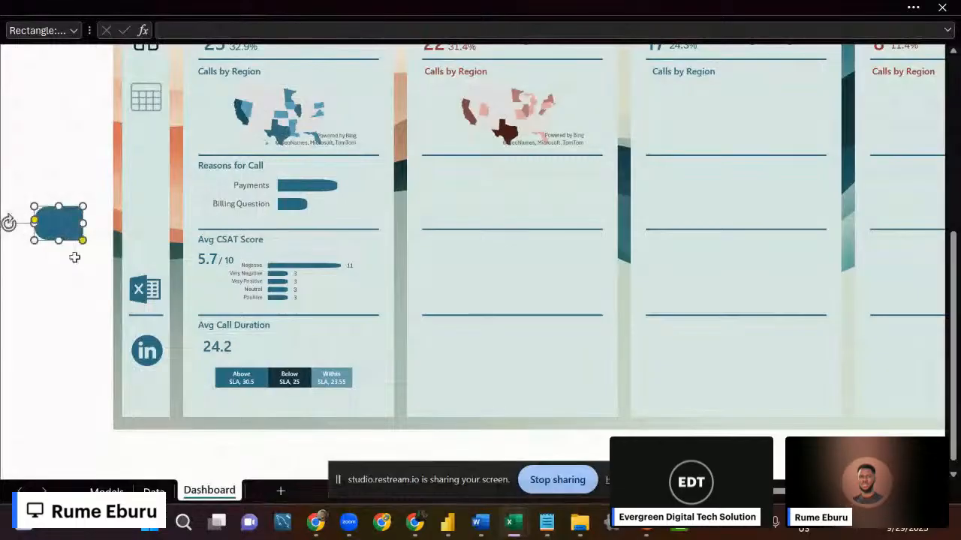
# Paste the left-rounded shape onto the Above SLA series of the Avg Call Duration chart as its fill.
pyautogui.click(221, 388)
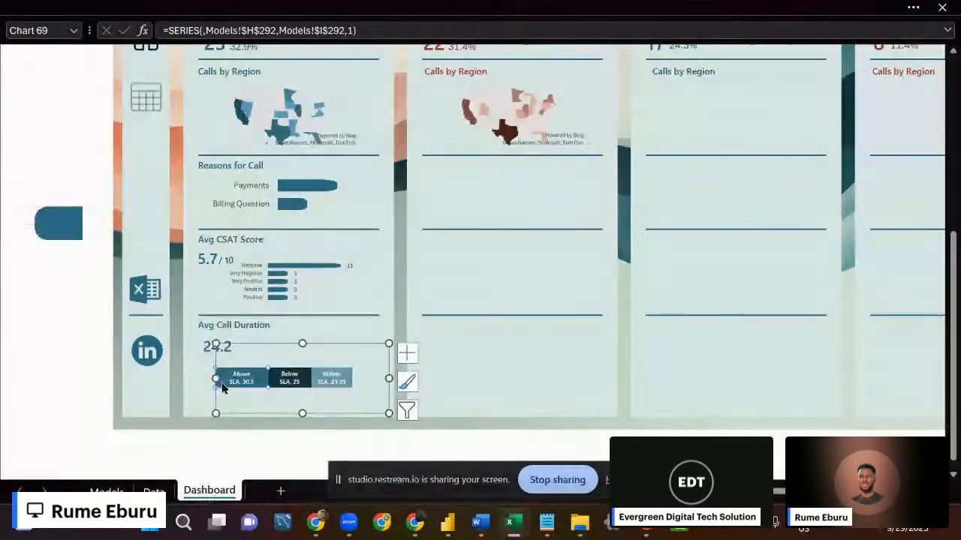
pyautogui.click(66, 351)
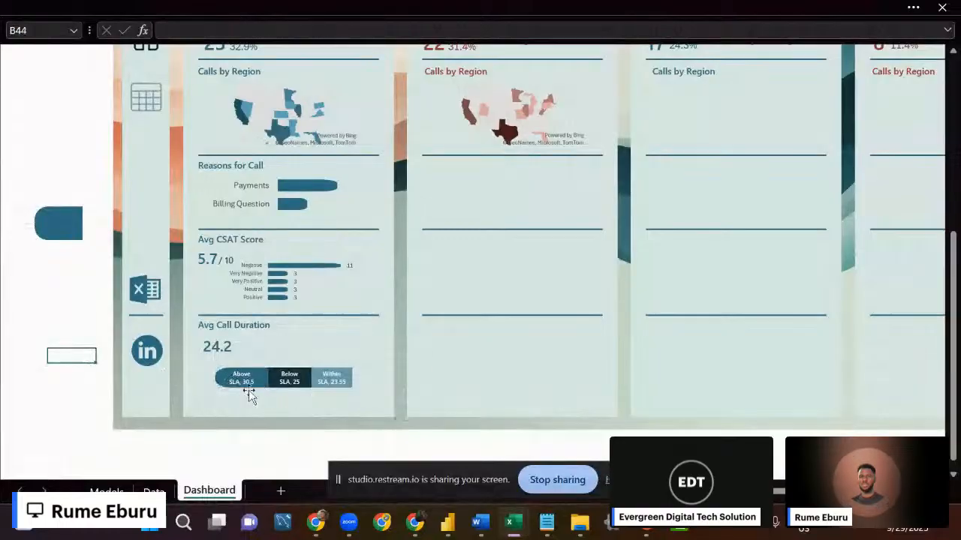
# Duplicate the rounded shape below the original and rotate the copy so its rounded end faces right.
pyautogui.click(64, 239)
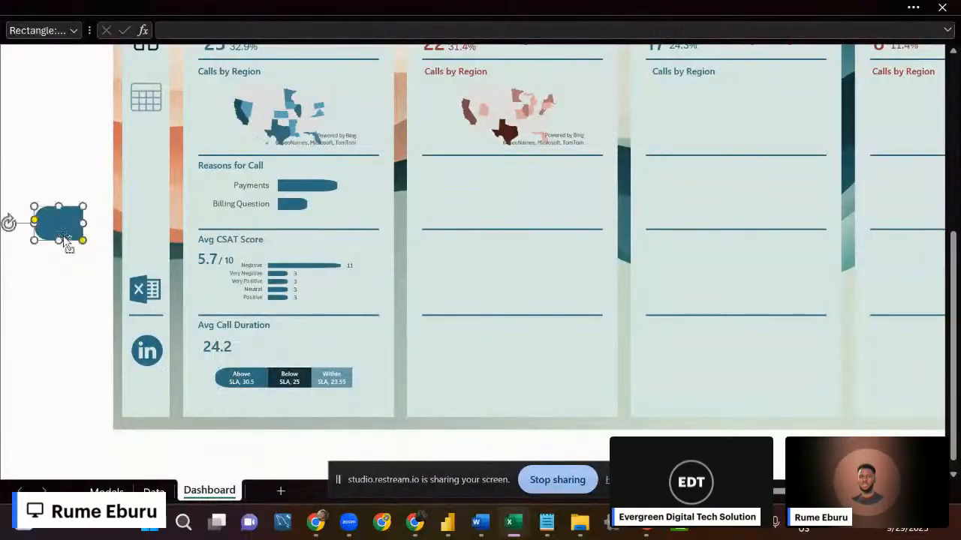
pyautogui.moveTo(63, 239); pyautogui.dragTo(96, 275)
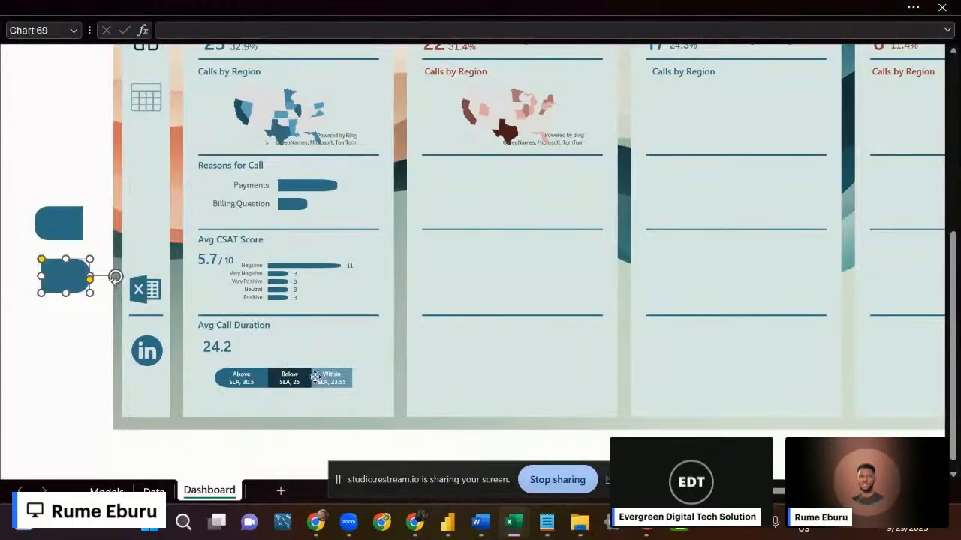
pyautogui.click(314, 376)
pyautogui.click(314, 376)
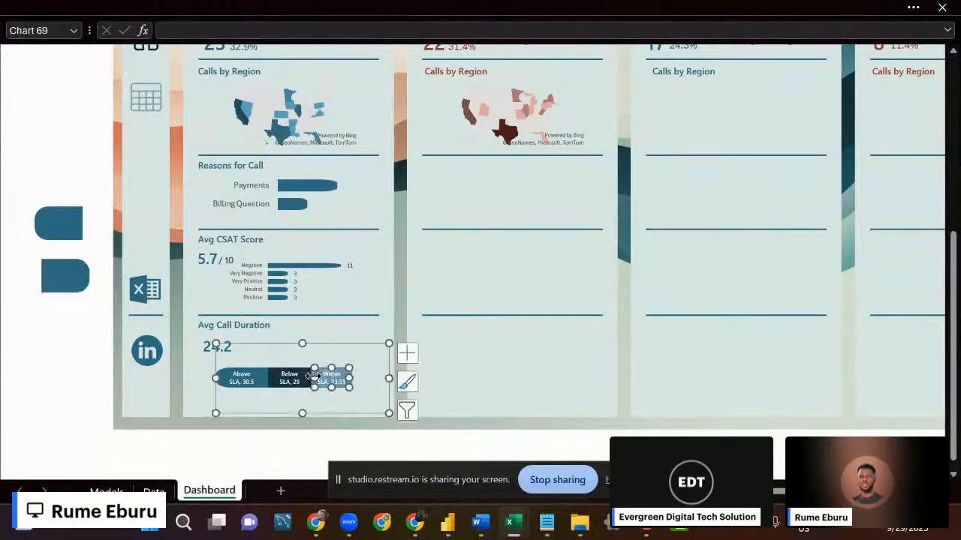
pyautogui.rightClick(314, 376)
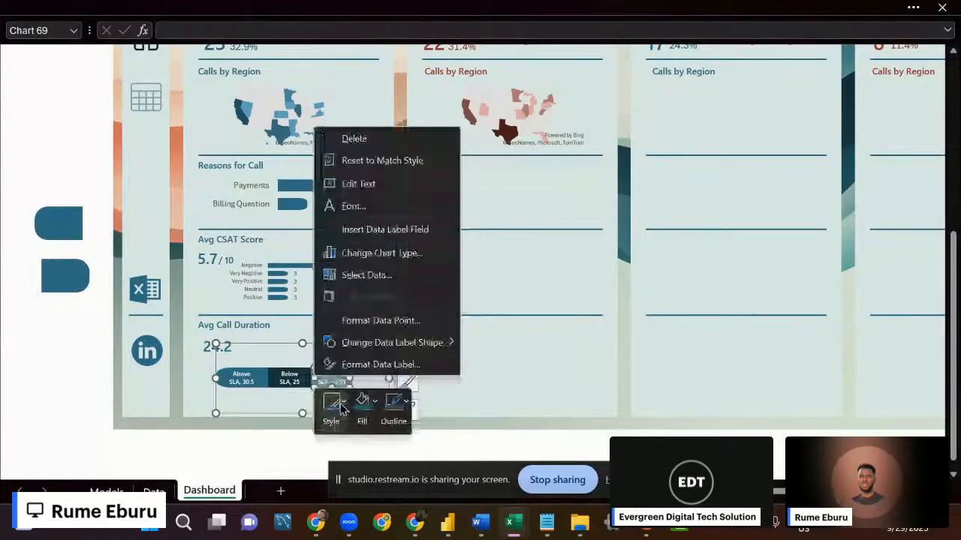
pyautogui.click(373, 401)
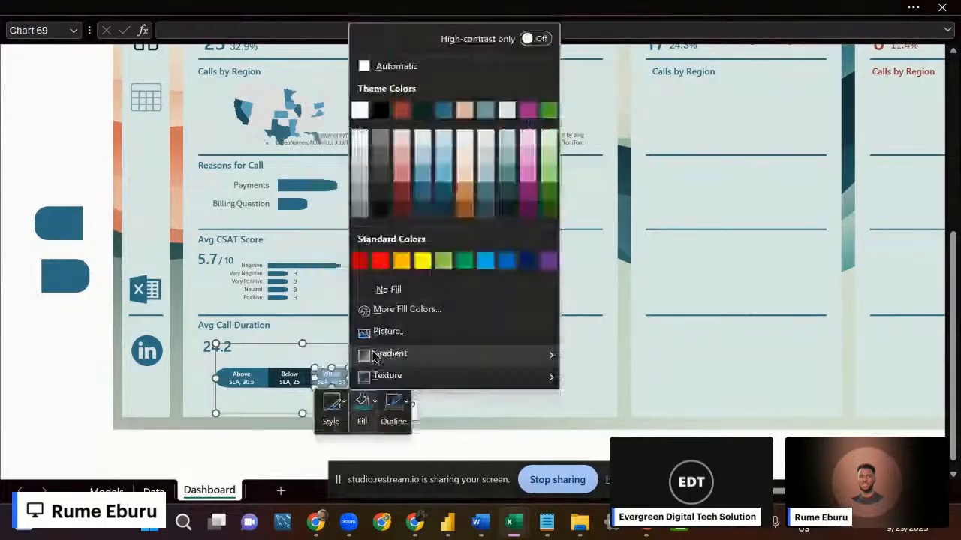
pyautogui.press('Escape')
# Fill the right-rounded copy of the shape with the pale grey-green theme colour.
pyautogui.click(66, 278)
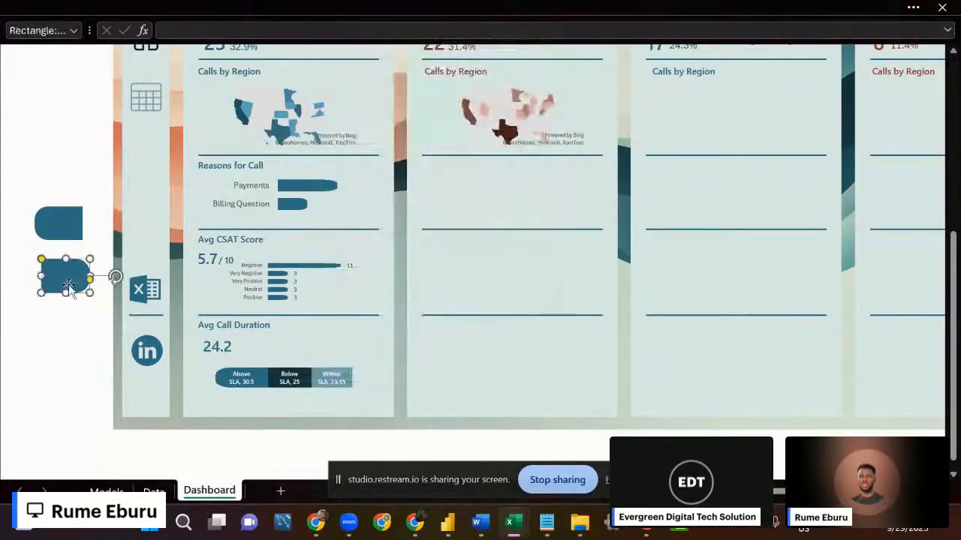
pyautogui.rightClick(69, 283)
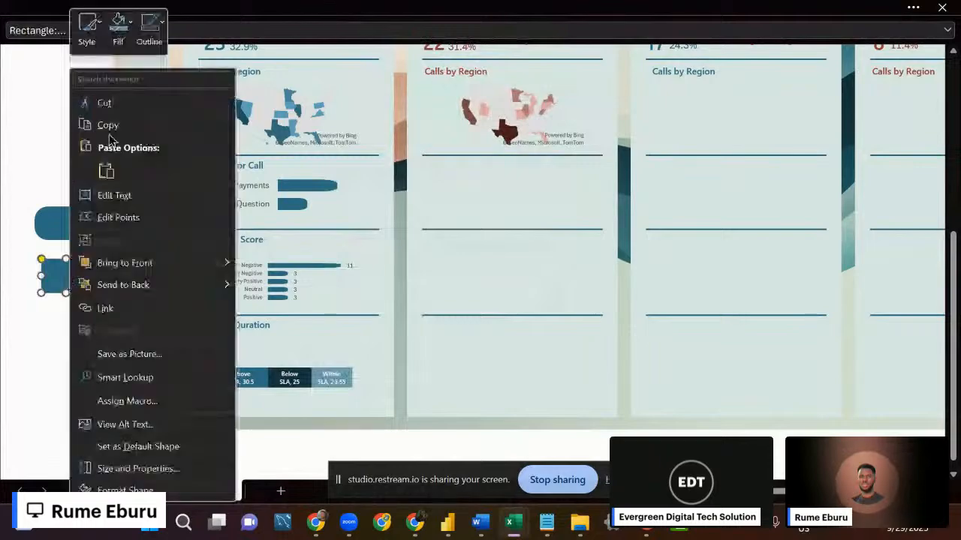
pyautogui.click(119, 32)
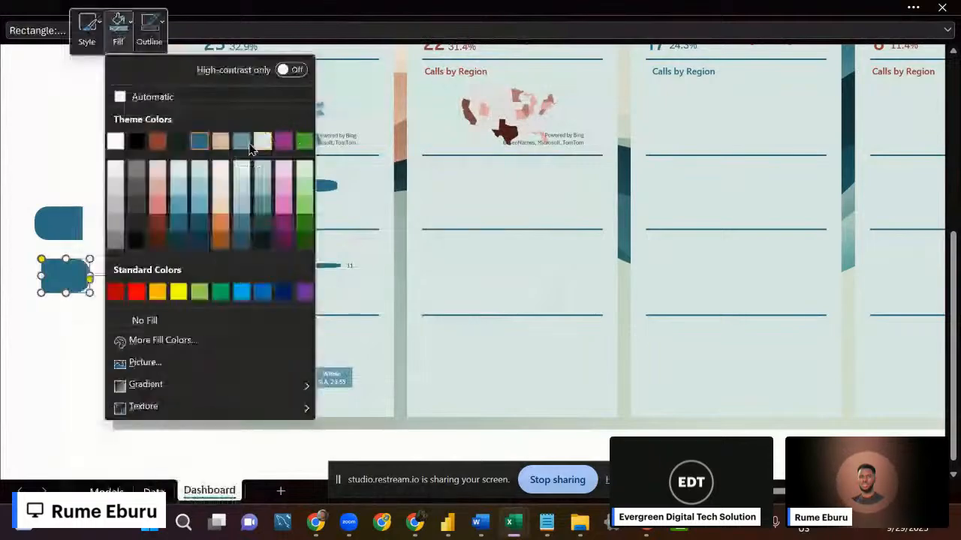
pyautogui.click(253, 143)
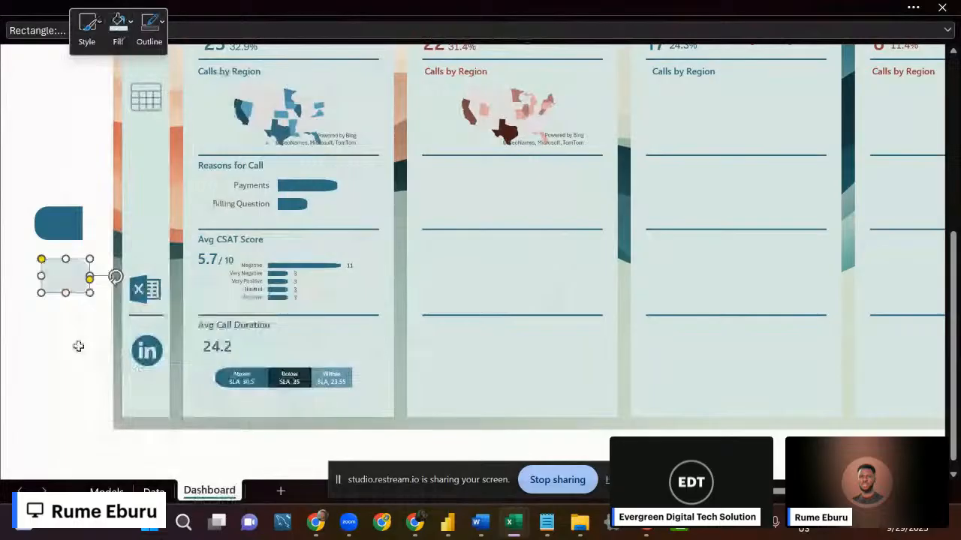
# Try recolouring the fill of the Within SLA segment in the Call-Center card's Avg Call Duration chart.
pyautogui.click(313, 384)
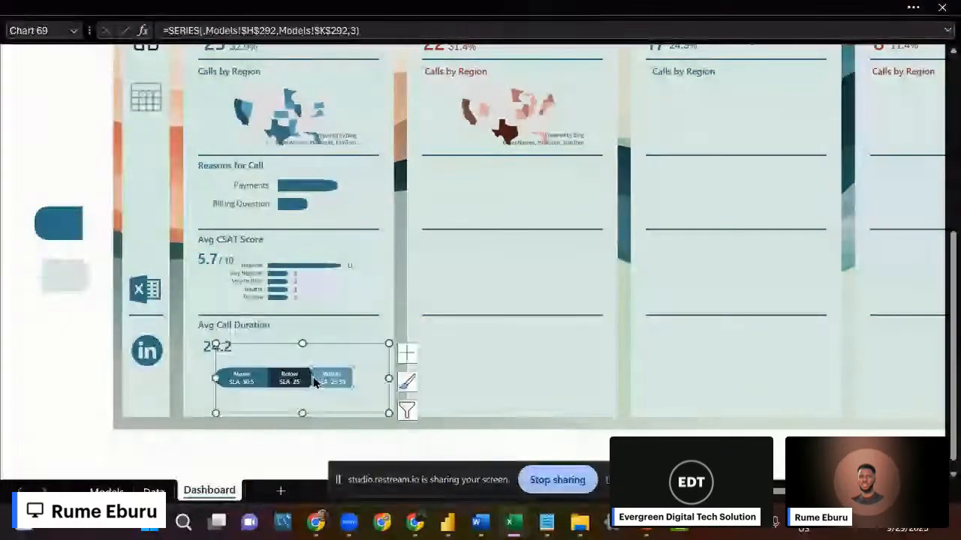
pyautogui.click(345, 391)
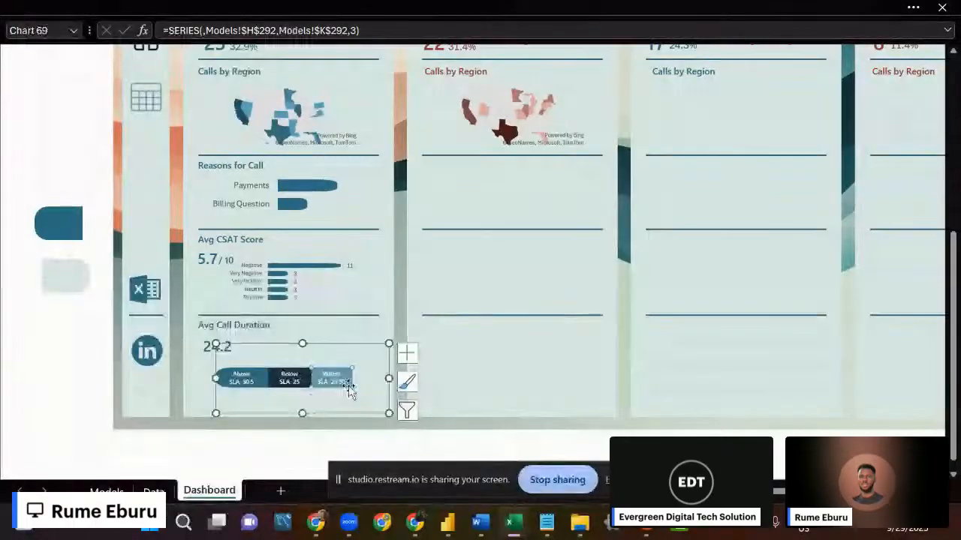
pyautogui.press('Escape')
pyautogui.click(325, 386)
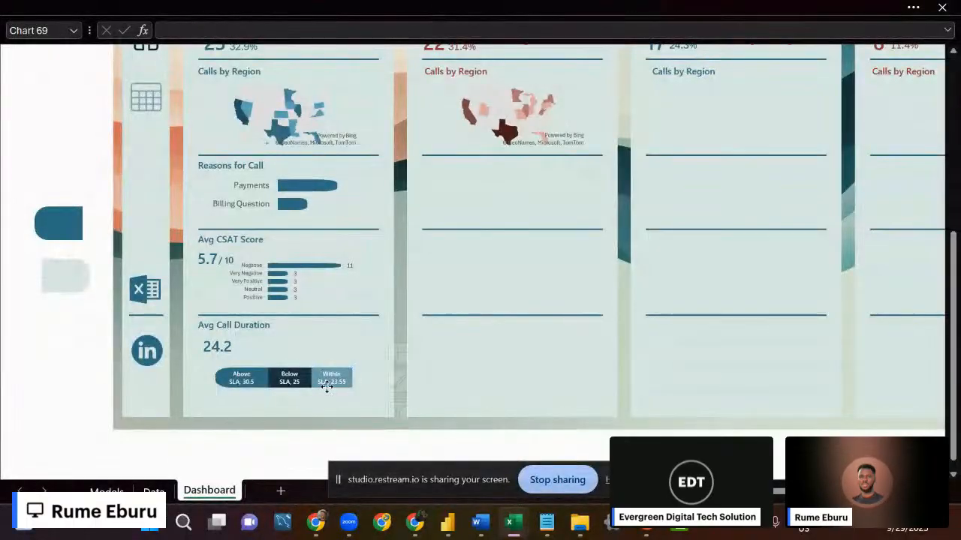
pyautogui.click(311, 385)
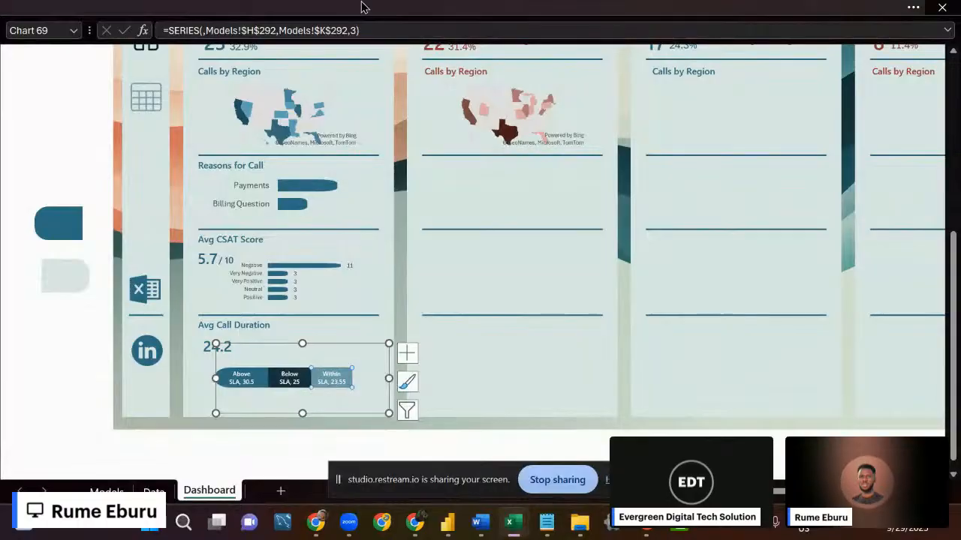
pyautogui.click(764, 7)
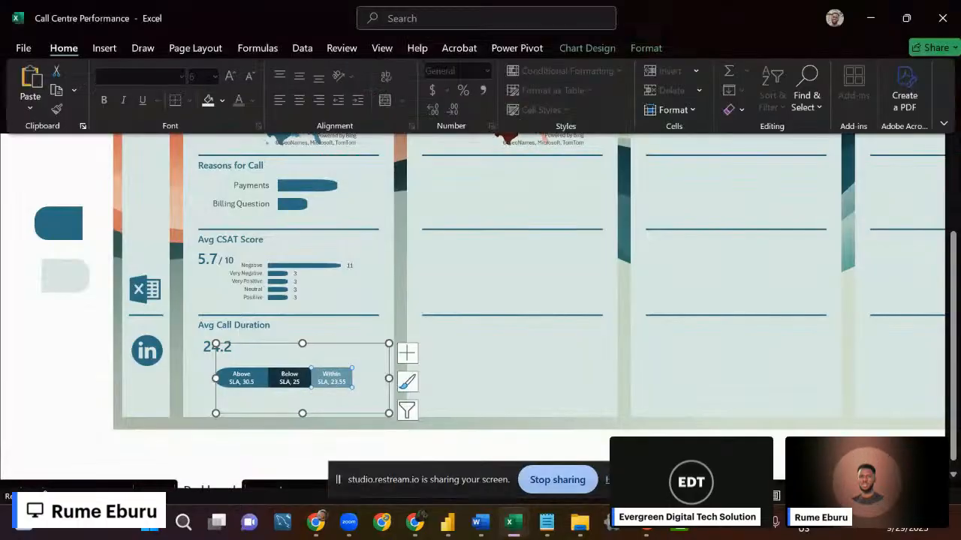
pyautogui.click(906, 496)
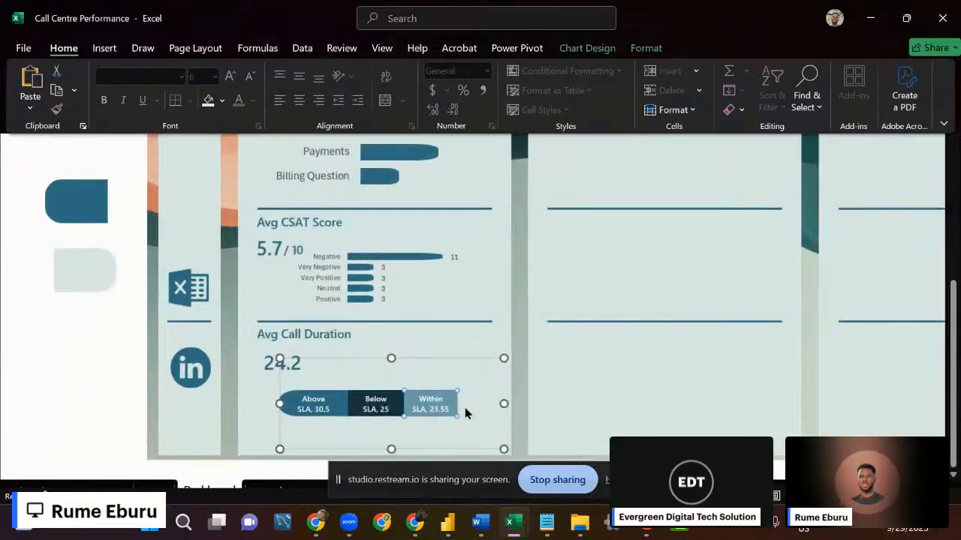
pyautogui.click(464, 407)
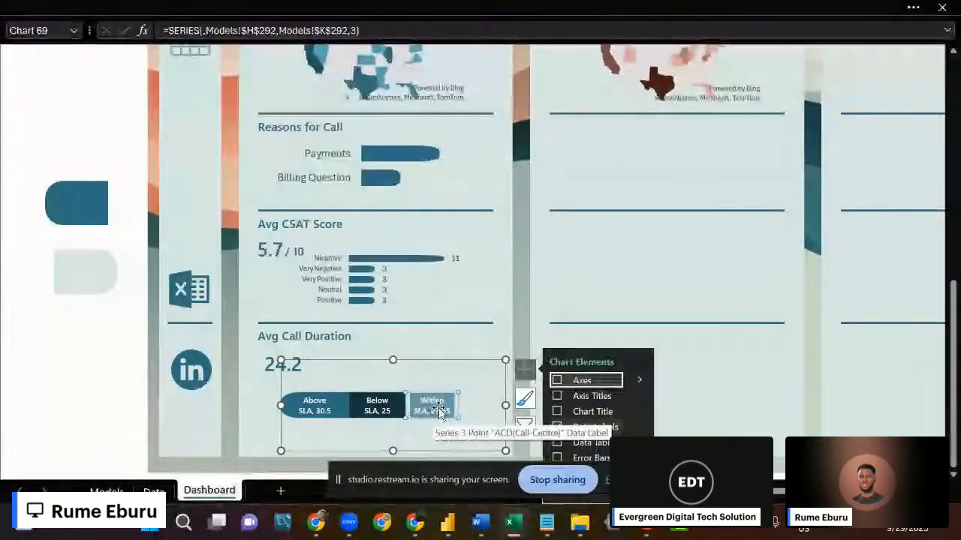
pyautogui.rightClick(439, 413)
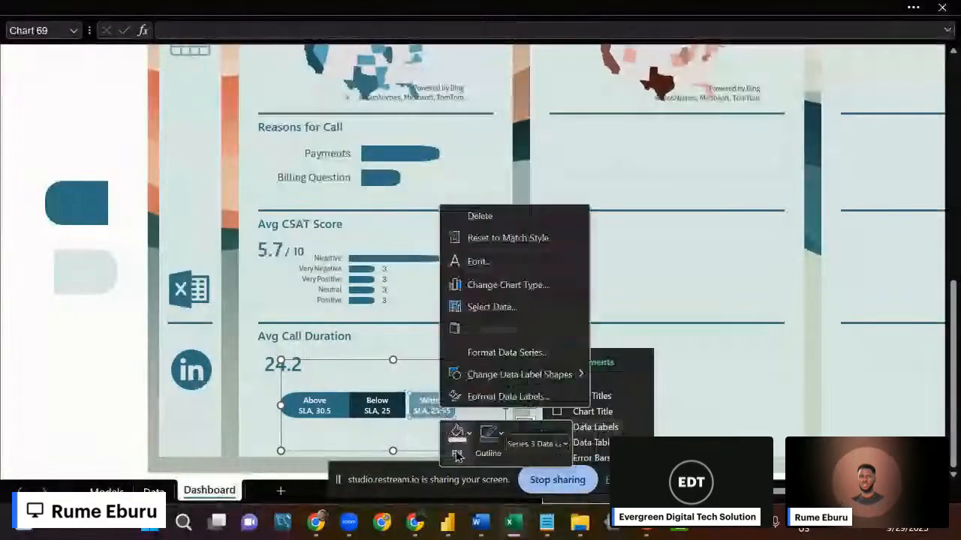
pyautogui.click(458, 450)
pyautogui.click(496, 321)
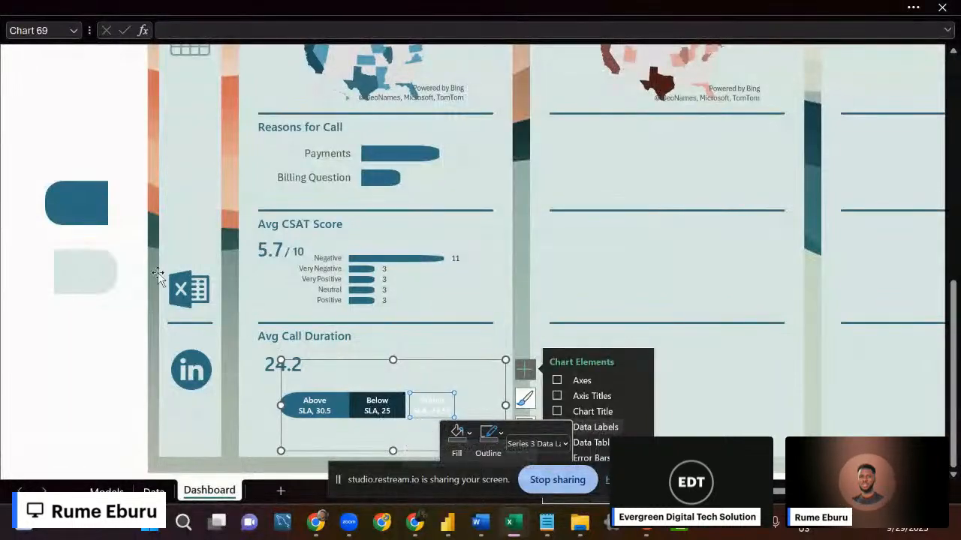
# Fill the right-rounded shape beside the dashboard with the lighter steel-blue colour and copy it.
pyautogui.rightClick(84, 272)
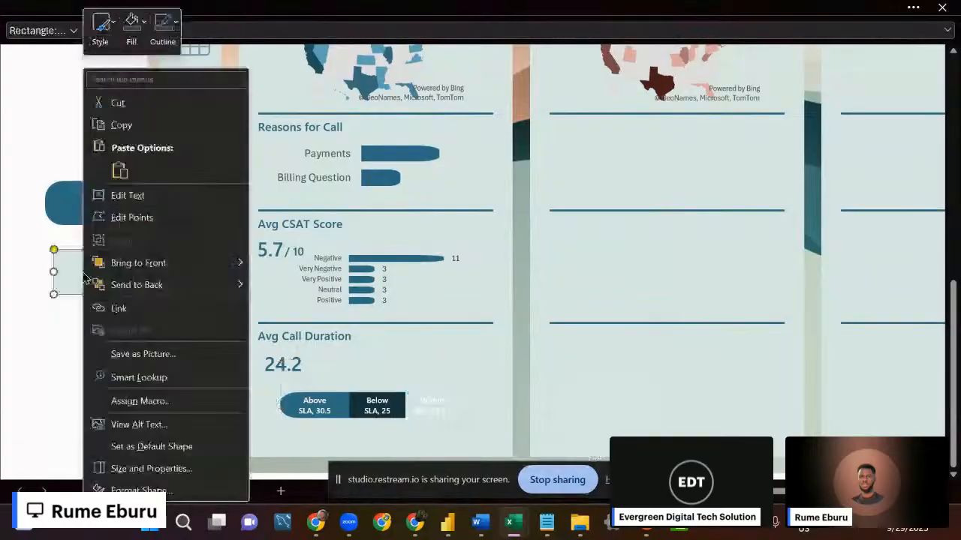
pyautogui.click(131, 33)
pyautogui.click(257, 148)
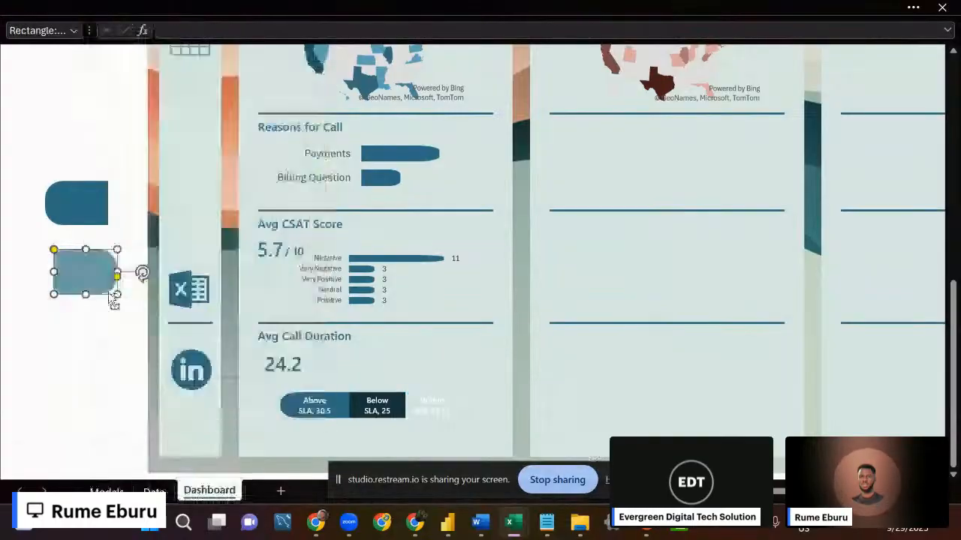
# Try pasting the steel-blue rounded shape onto the Within SLA data label, and undo each paste.
pyautogui.click(424, 407)
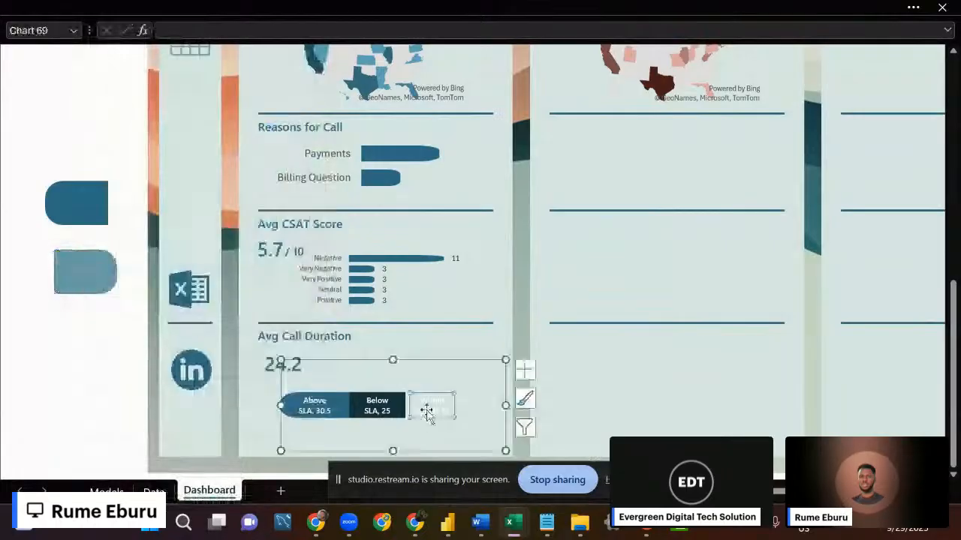
pyautogui.hotkey('ctrl', 'v')
pyautogui.hotkey('ctrl', 'z')
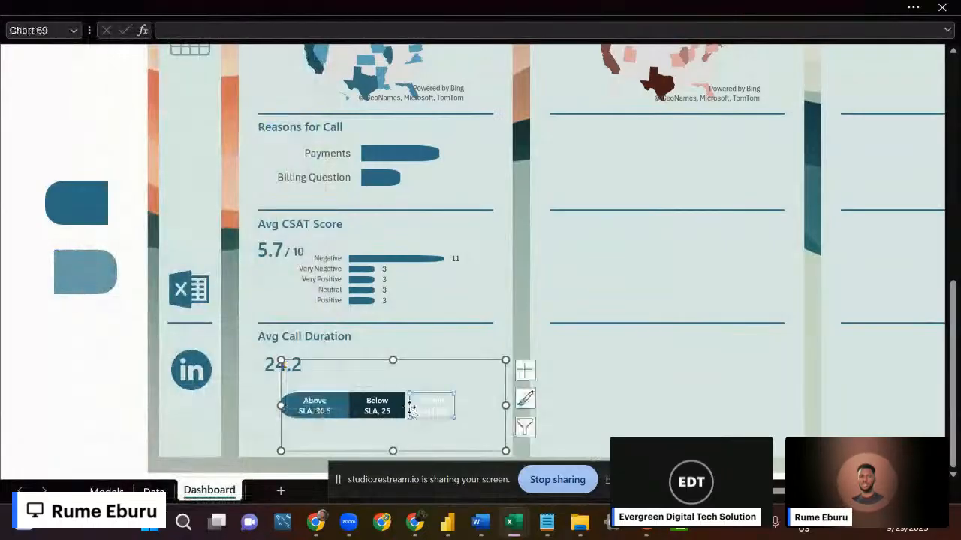
pyautogui.hotkey('ctrl', 'v')
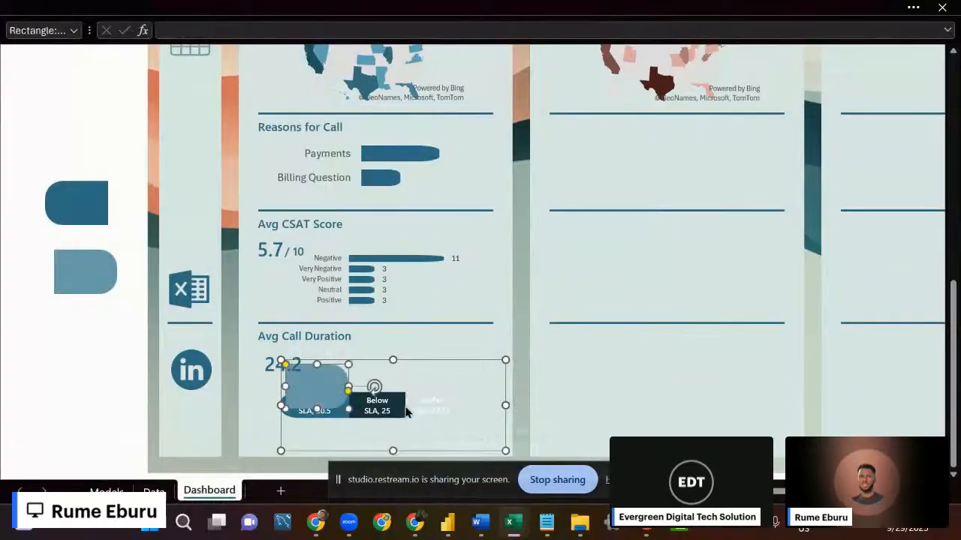
pyautogui.hotkey('ctrl', 'z')
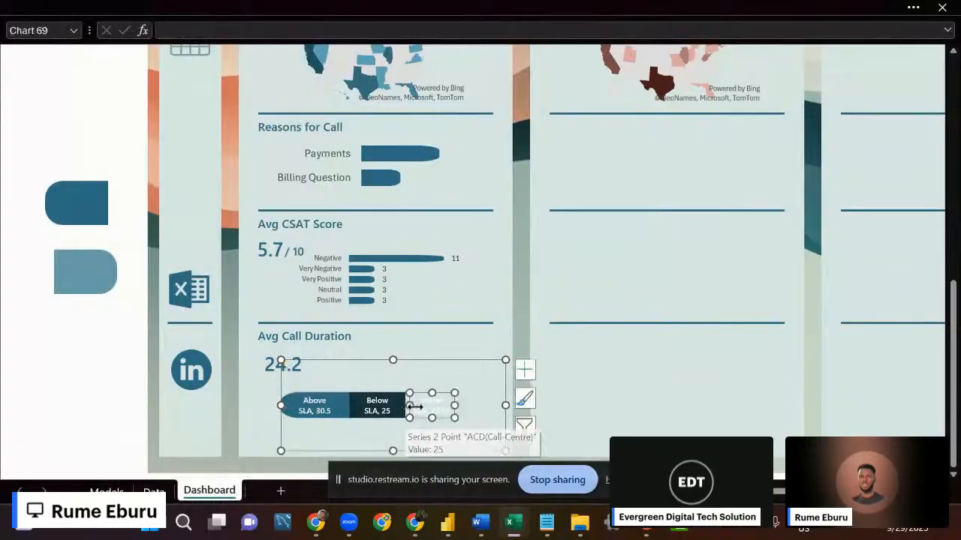
# Paste the right-rounded steel-blue shape onto the Within SLA series of the Avg Call Duration chart as its fill.
pyautogui.click(456, 418)
pyautogui.click(456, 412)
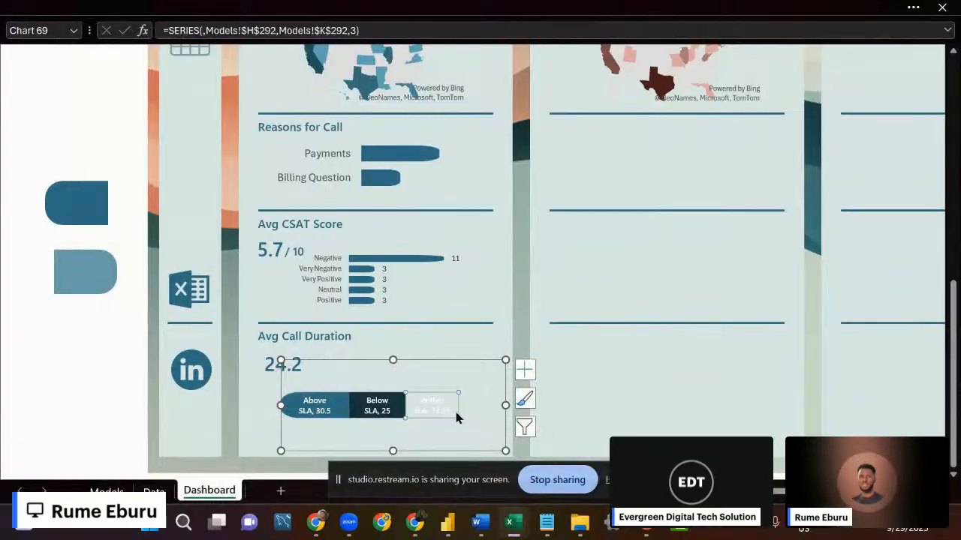
pyautogui.click(71, 383)
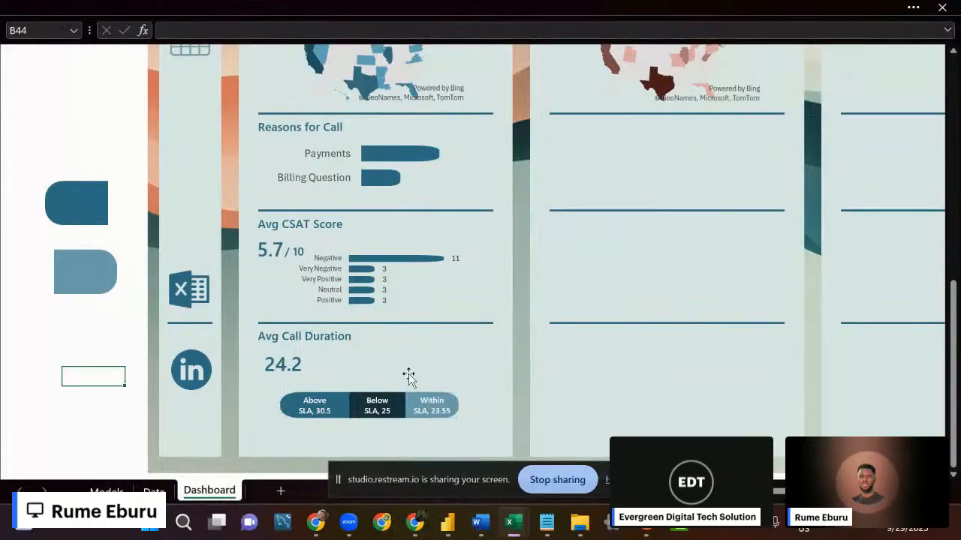
# Review the whole dashboard, checking the Call-Center card, the remaining channel cards and the sidebar icons.
pyautogui.click(435, 6)
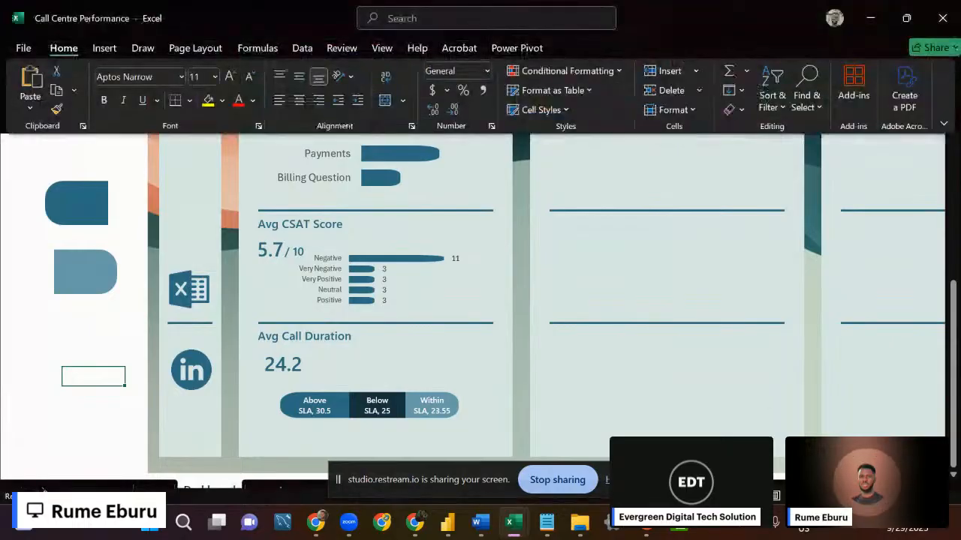
pyautogui.scroll(-1, 473, 304)
pyautogui.scroll(-1, 530, 287)
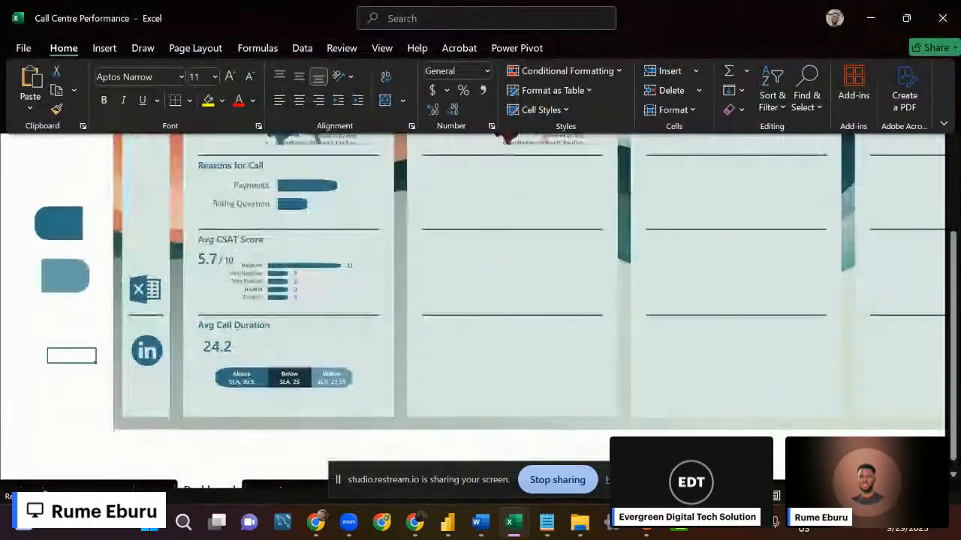
pyautogui.scroll(-1, 534, 384)
pyautogui.scroll(4, 529, 375)
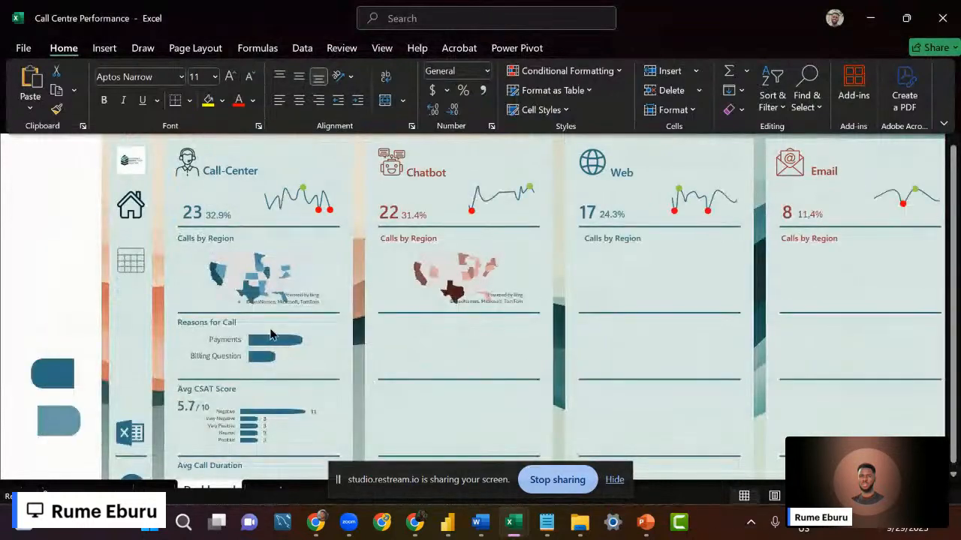
pyautogui.click(21, 232)
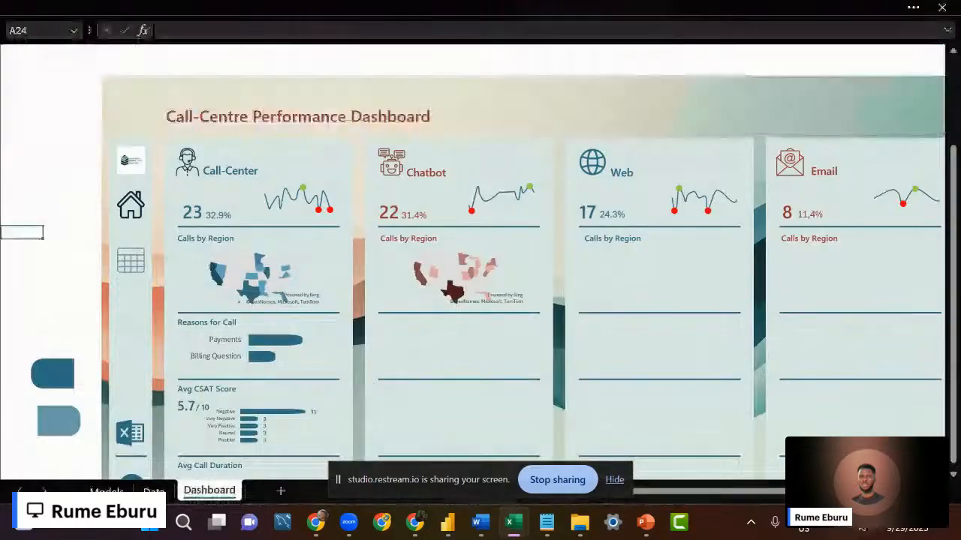
pyautogui.click(732, 9)
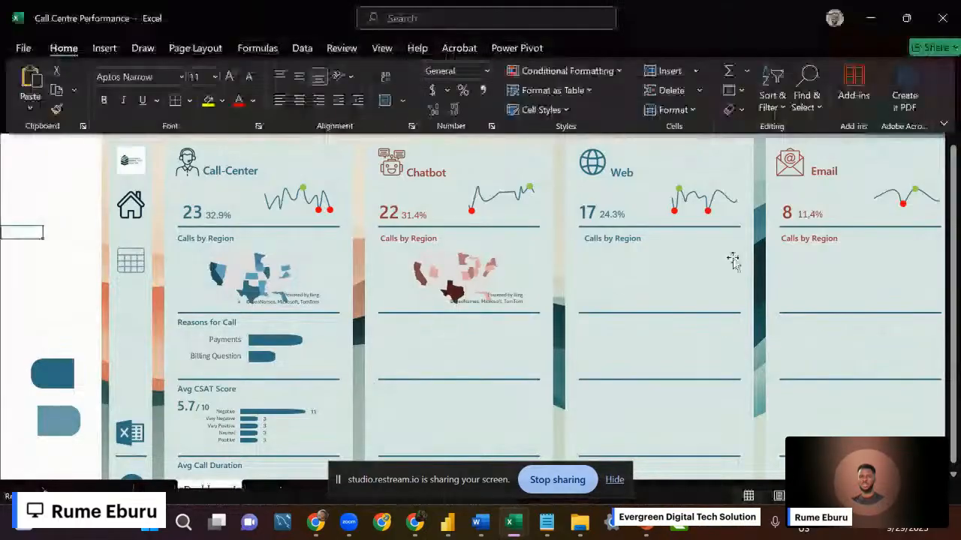
pyautogui.scroll(-1, 732, 260)
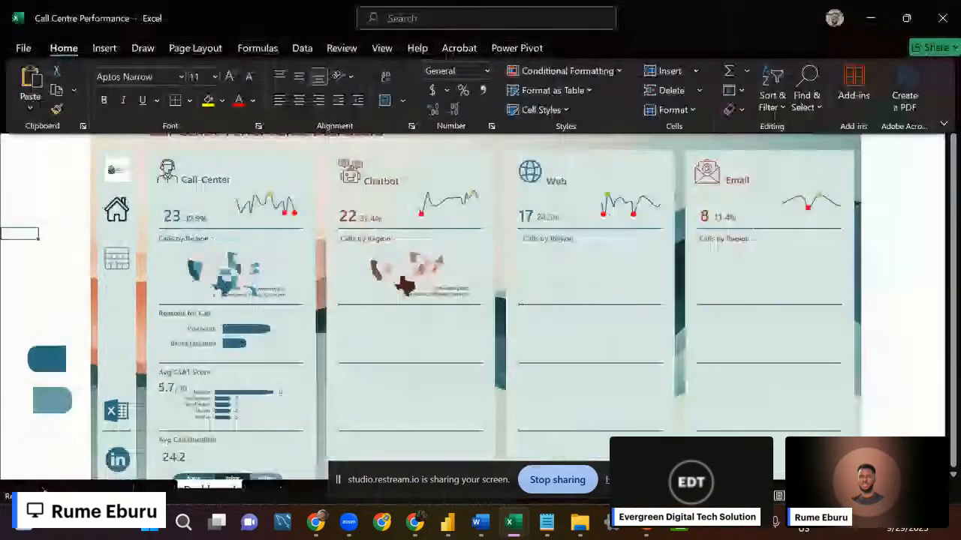
pyautogui.click(932, 270)
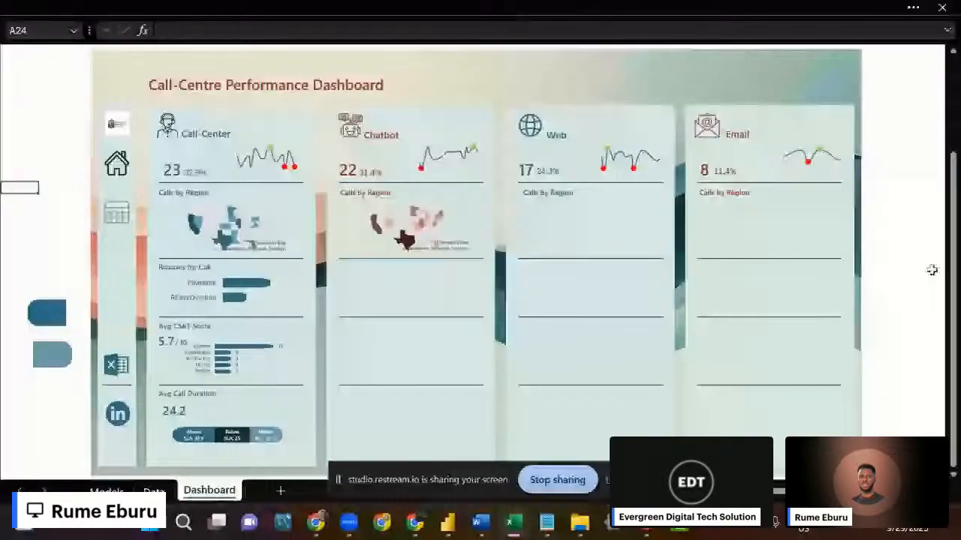
pyautogui.click(904, 372)
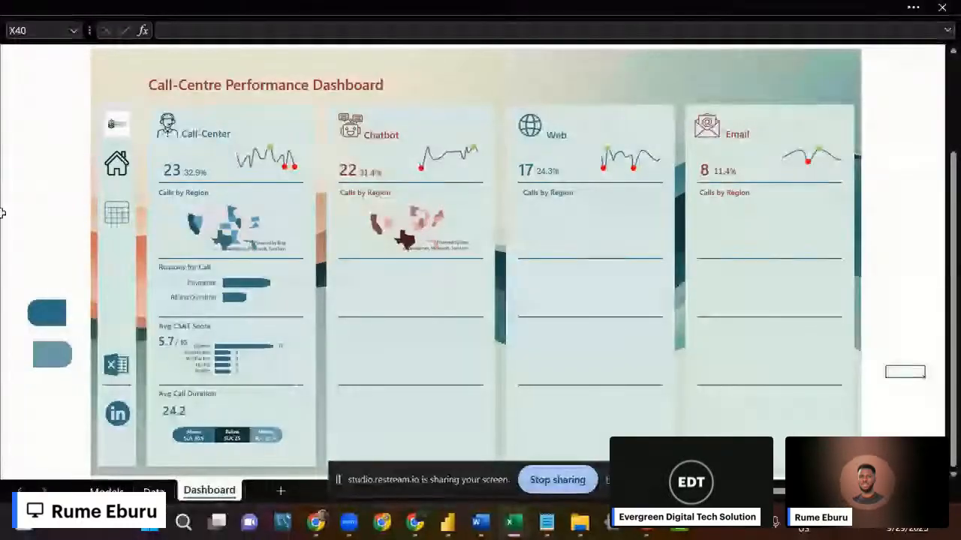
pyautogui.click(118, 179)
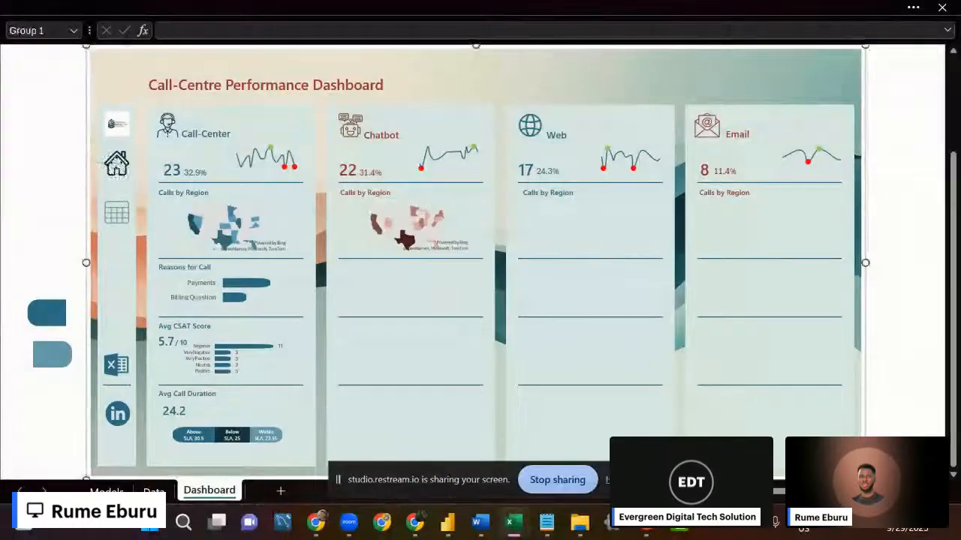
pyautogui.click(116, 214)
pyautogui.click(113, 366)
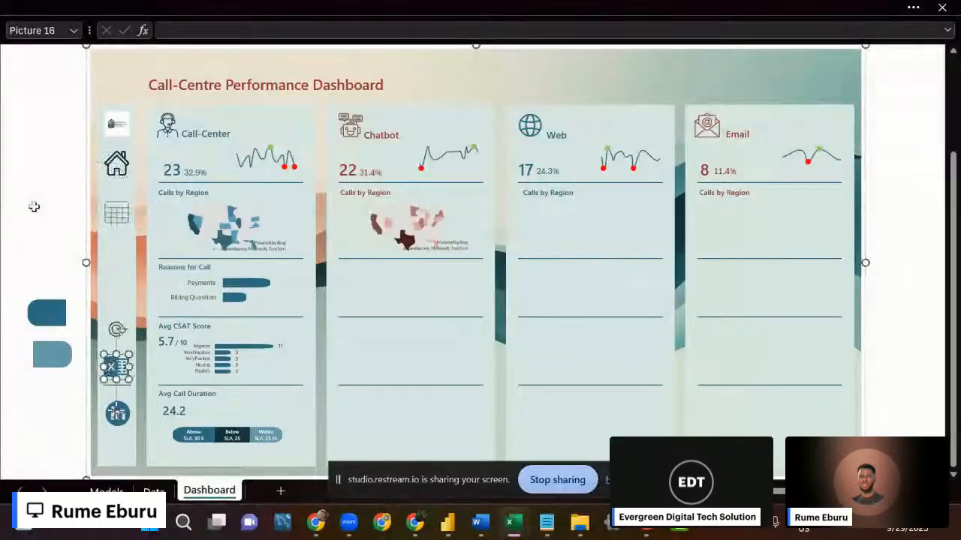
pyautogui.click(30, 188)
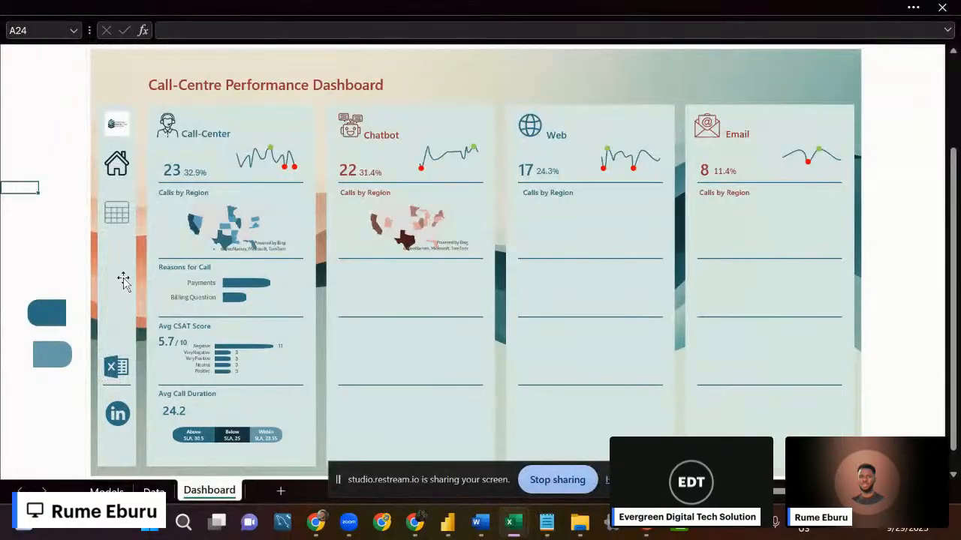
# Link the sidebar's Excel icon to cell A1 of the Data sheet, test the link and return to the Dashboard sheet.
pyautogui.click(114, 375)
pyautogui.click(116, 373)
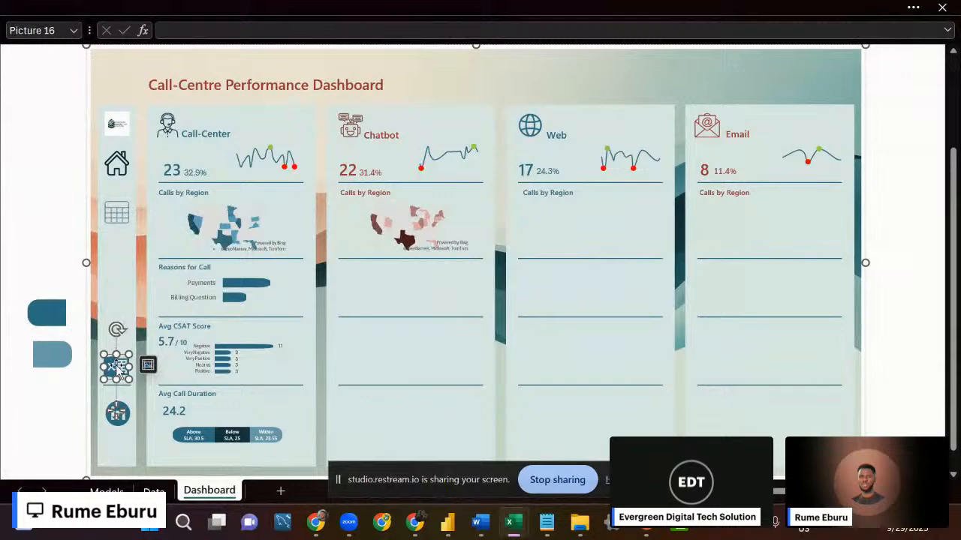
pyautogui.hotkey('ctrl', 'k')
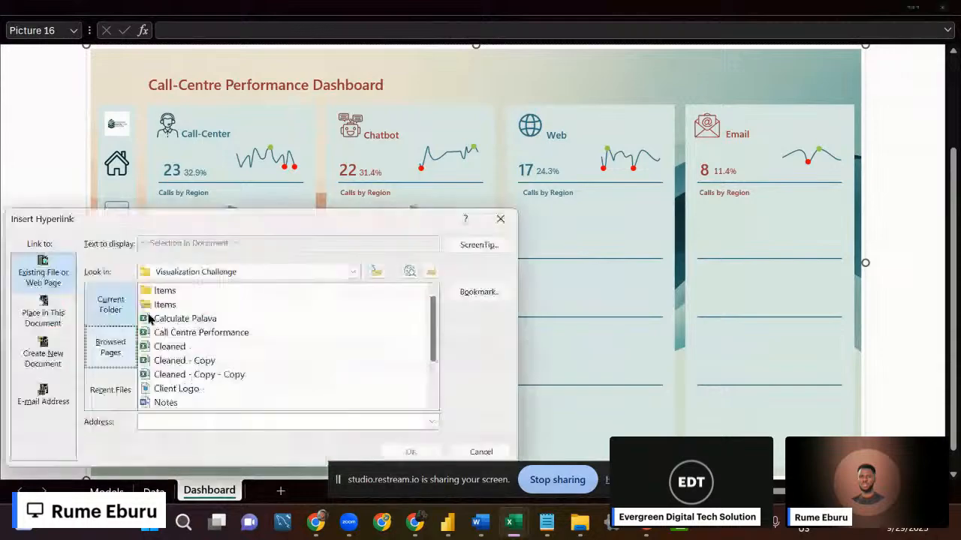
pyautogui.click(43, 311)
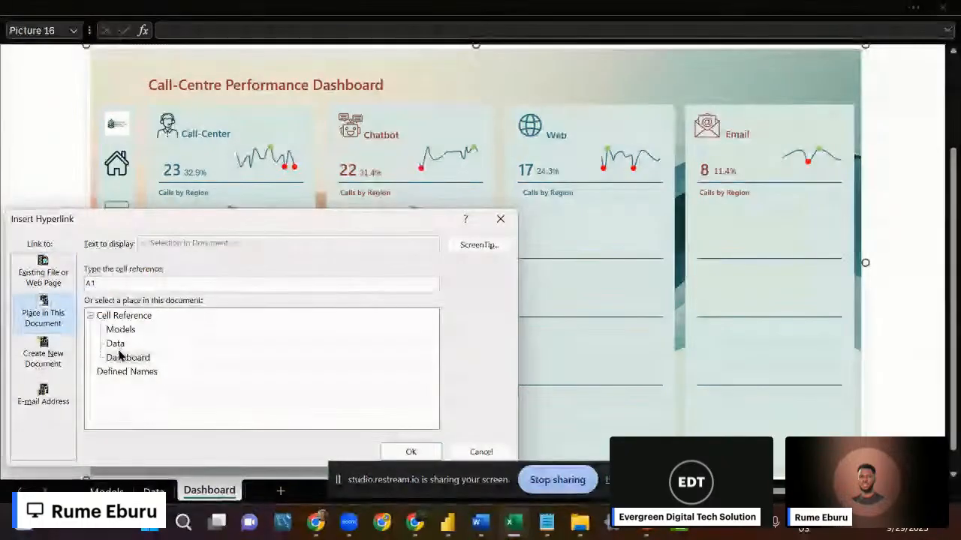
pyautogui.click(116, 343)
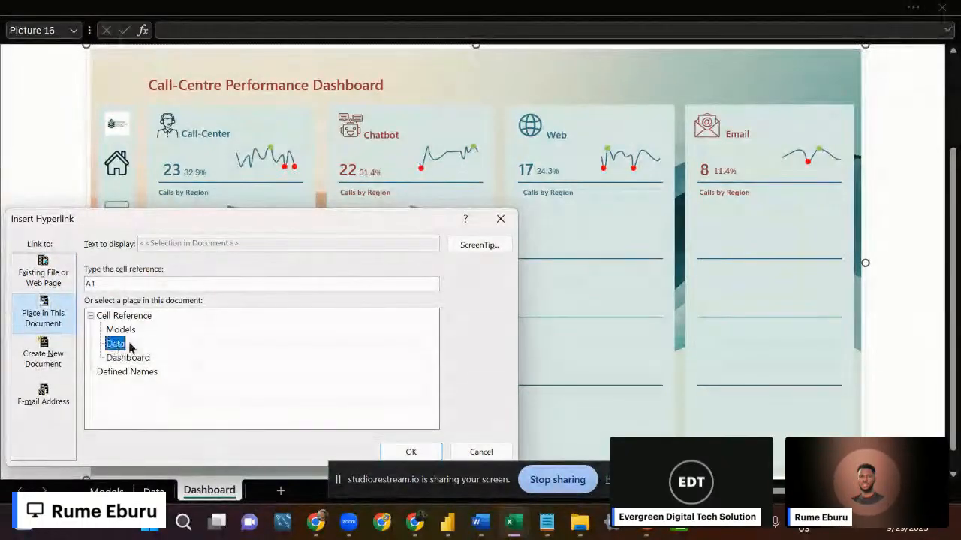
pyautogui.click(405, 451)
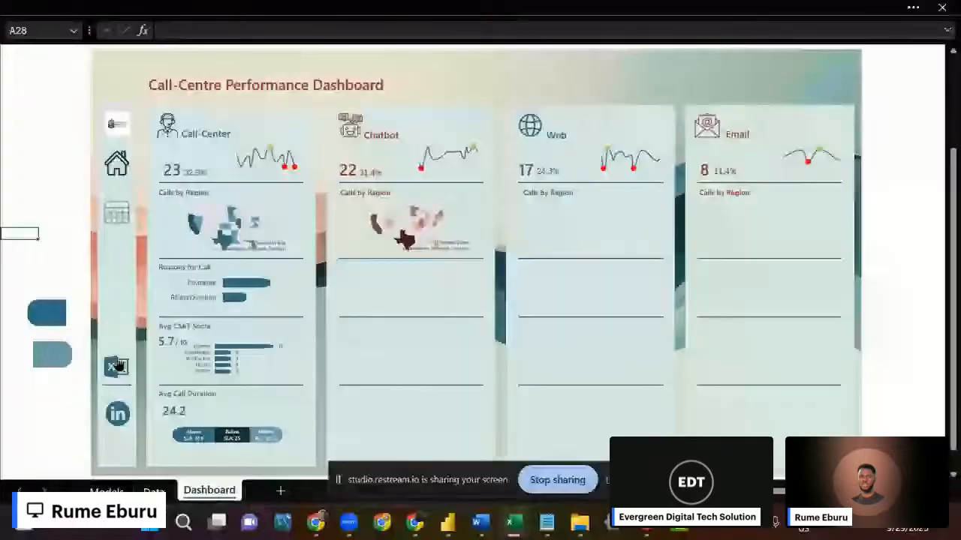
pyautogui.click(118, 366)
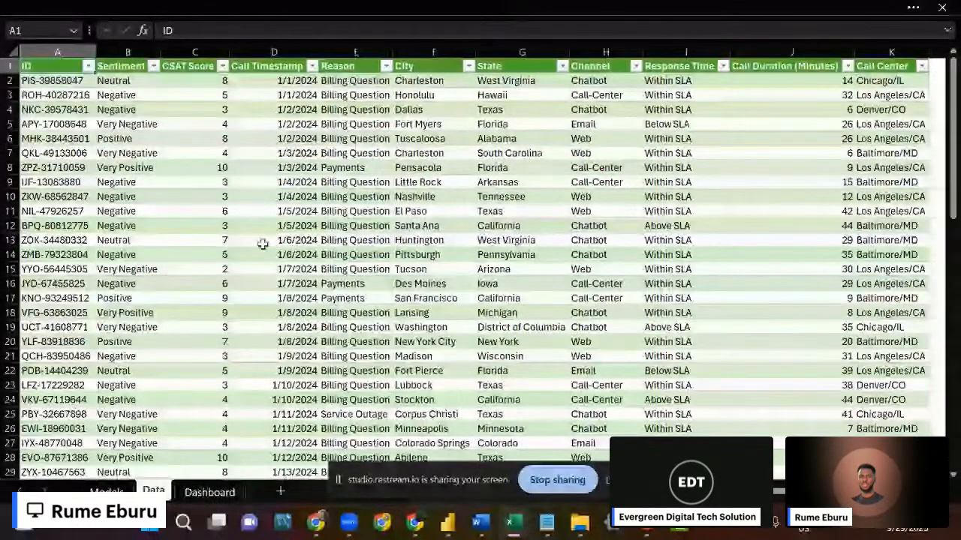
pyautogui.hotkey('ctrl', 'pagedown')
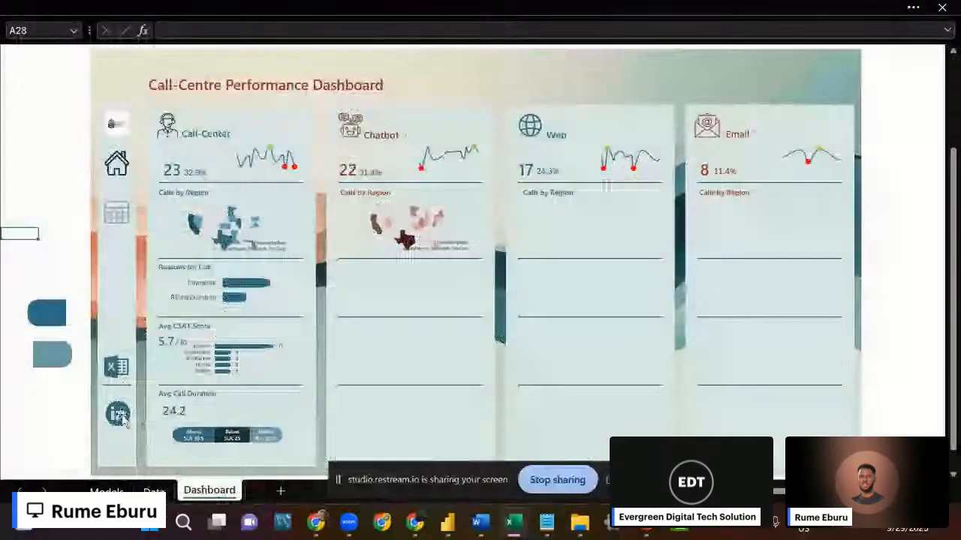
pyautogui.click(120, 417)
pyautogui.rightClick(122, 419)
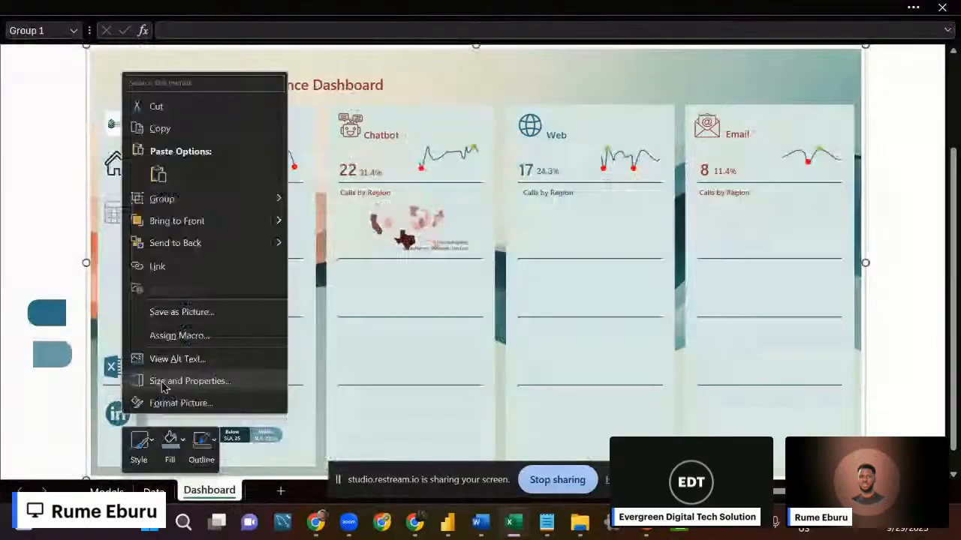
pyautogui.press('Escape')
pyautogui.hotkey('ctrl', 'k')
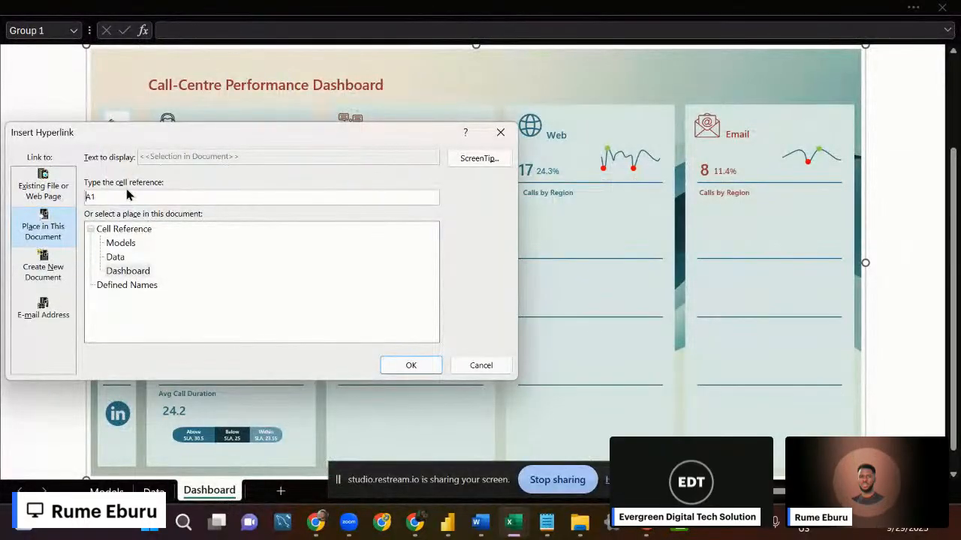
pyautogui.click(43, 184)
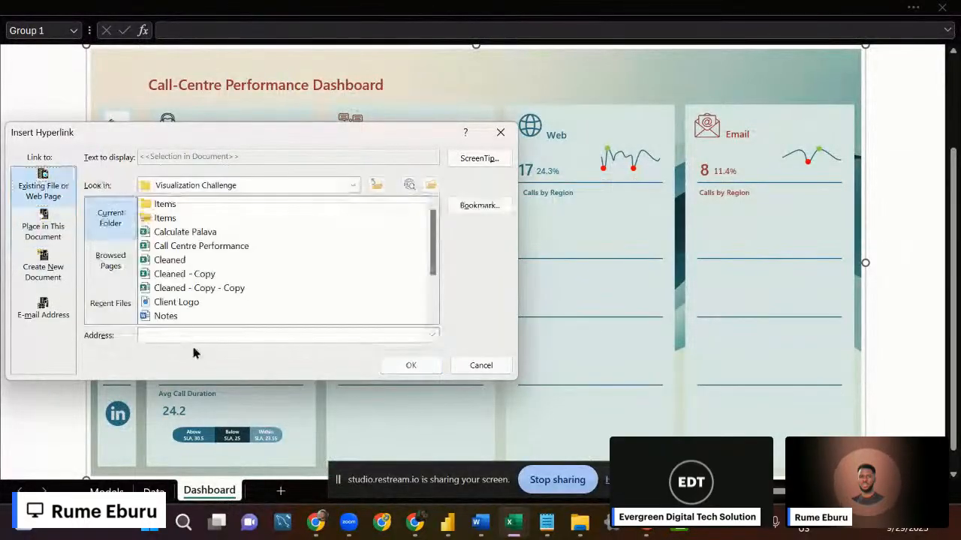
pyautogui.click(480, 365)
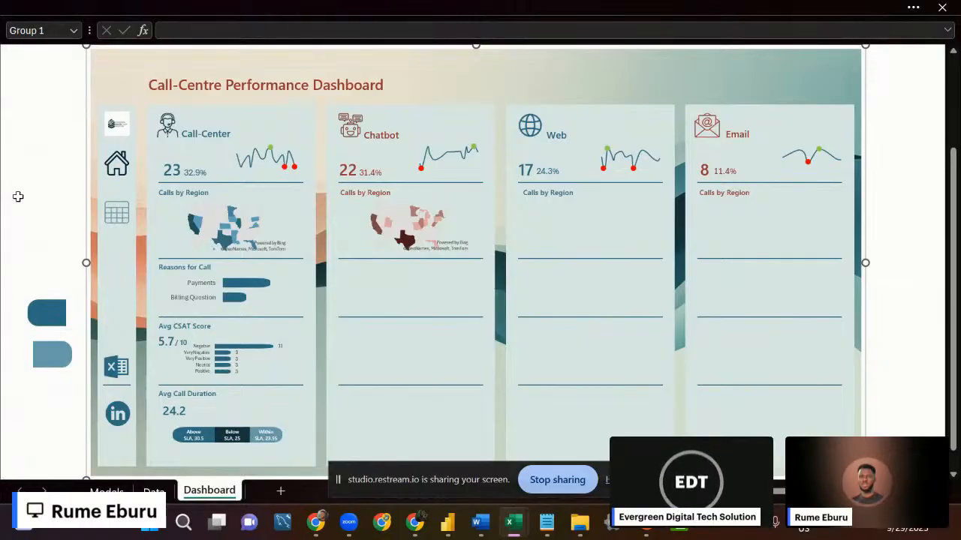
pyautogui.click(18, 196)
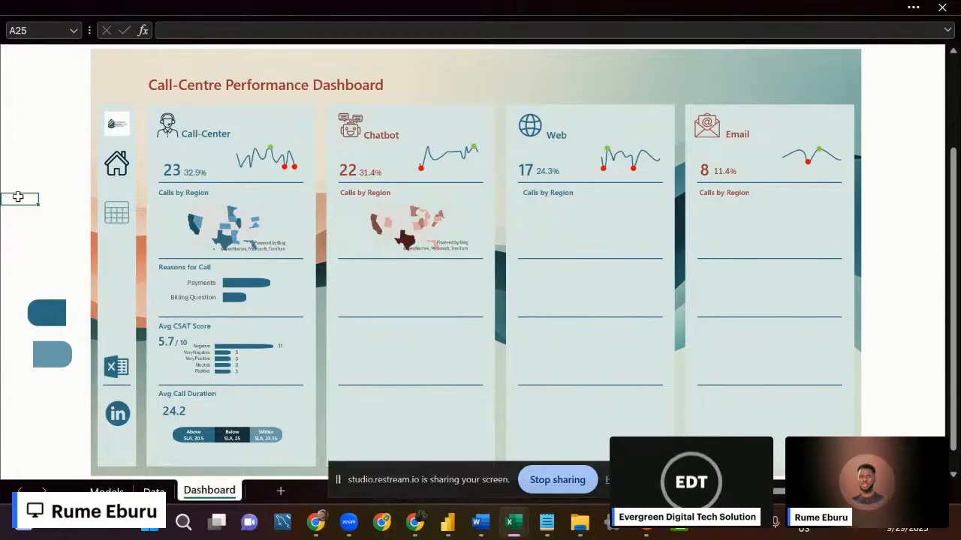